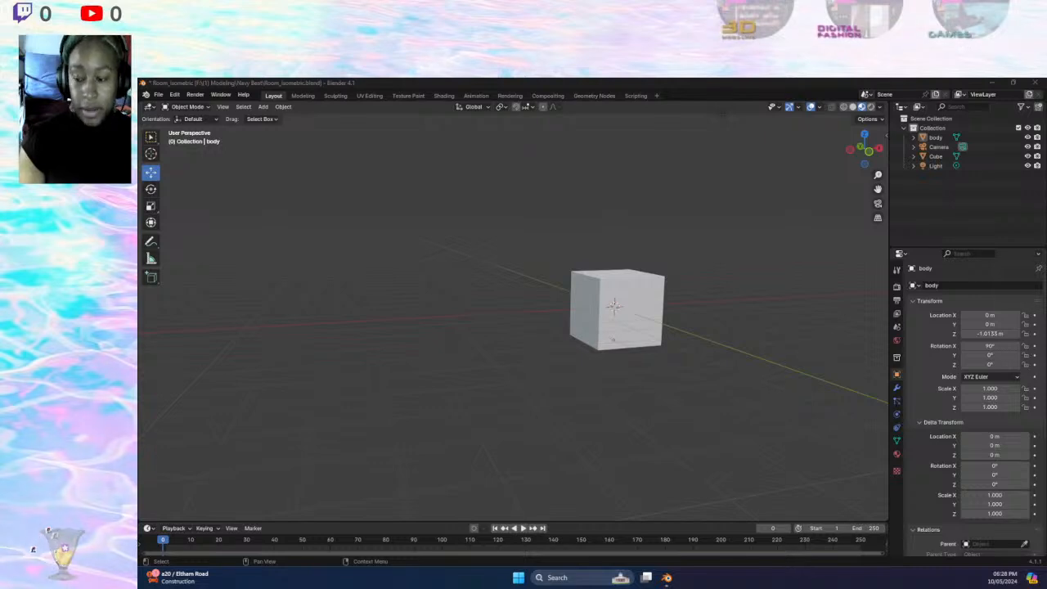
- Select the cube and switch it to Edit Mode
middle_click_drag(766, 351, 656, 369)
scroll(657, 369, "down", 2)
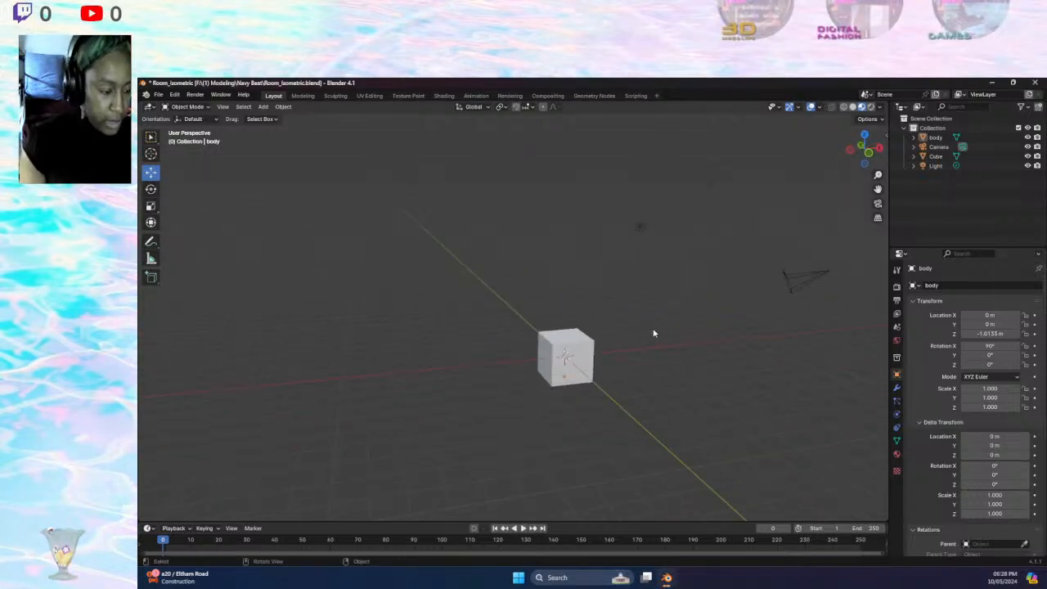
scroll(622, 341, "up", 5)
middle_click_drag(621, 362, 611, 333)
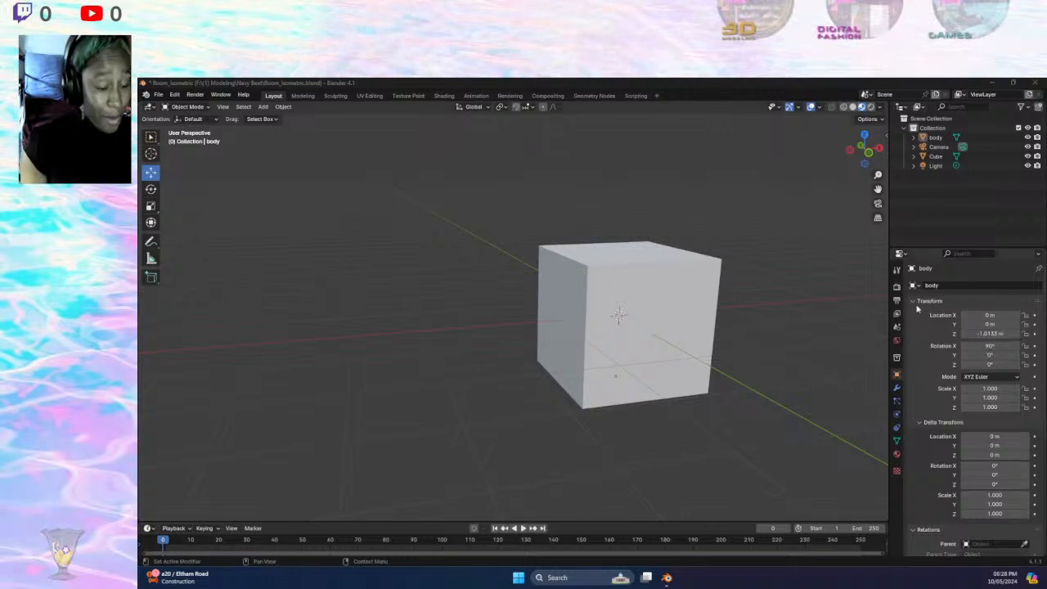
left_click(605, 263)
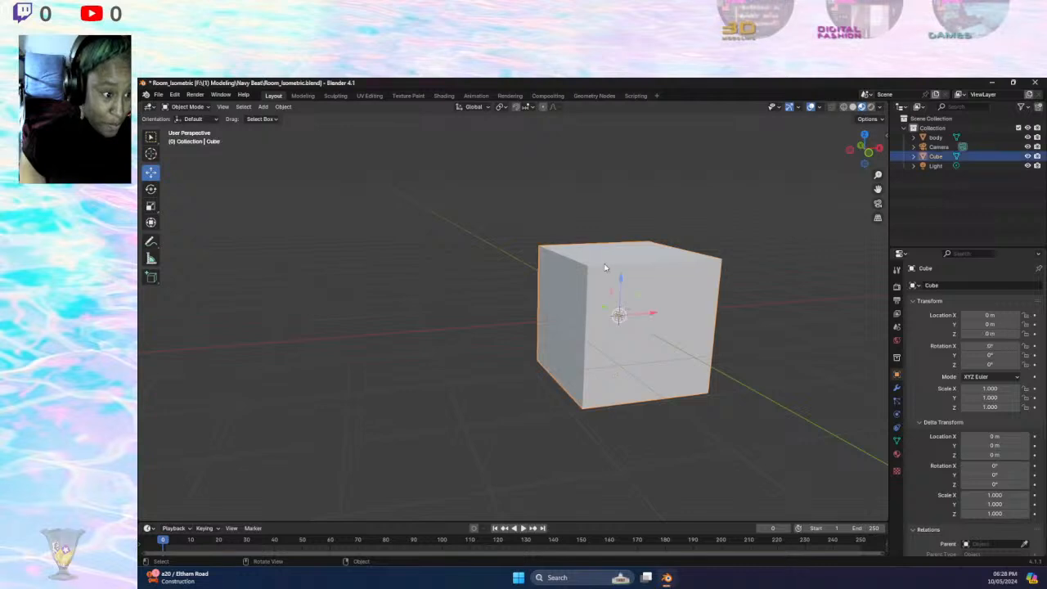
left_click(192, 107)
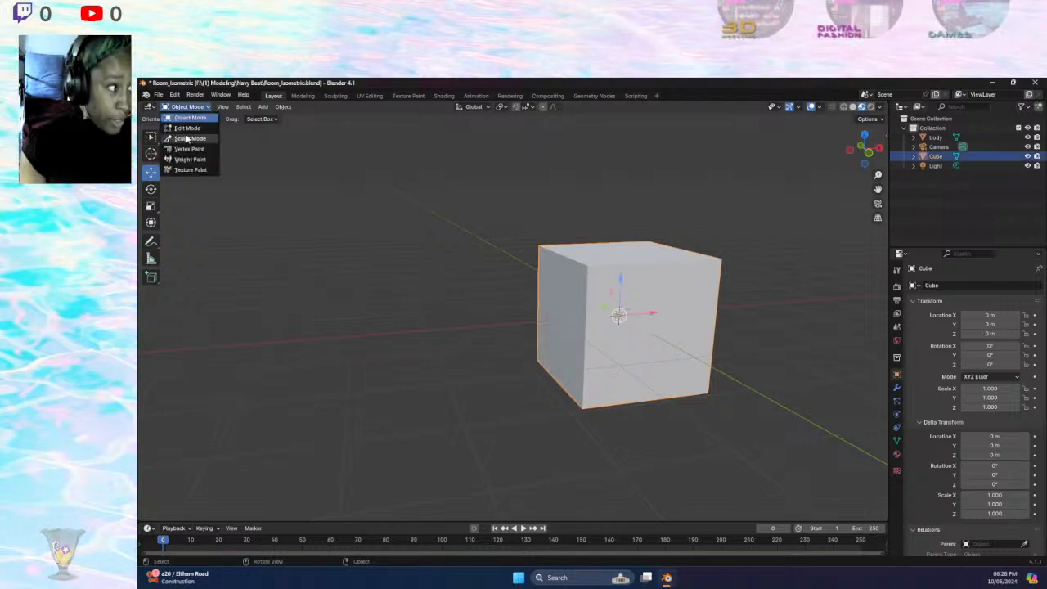
left_click(190, 138)
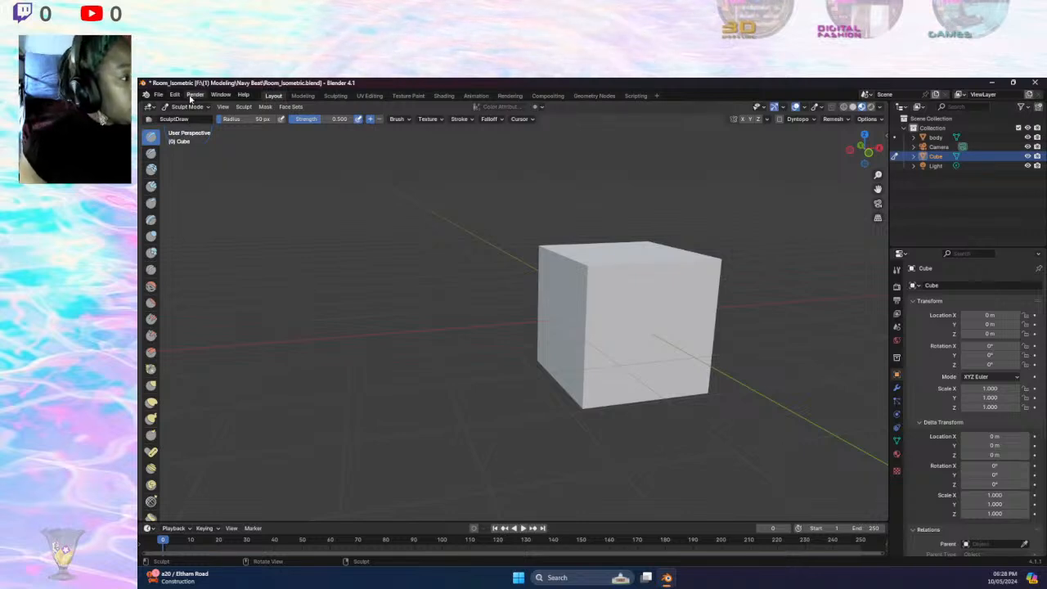
left_click(177, 96)
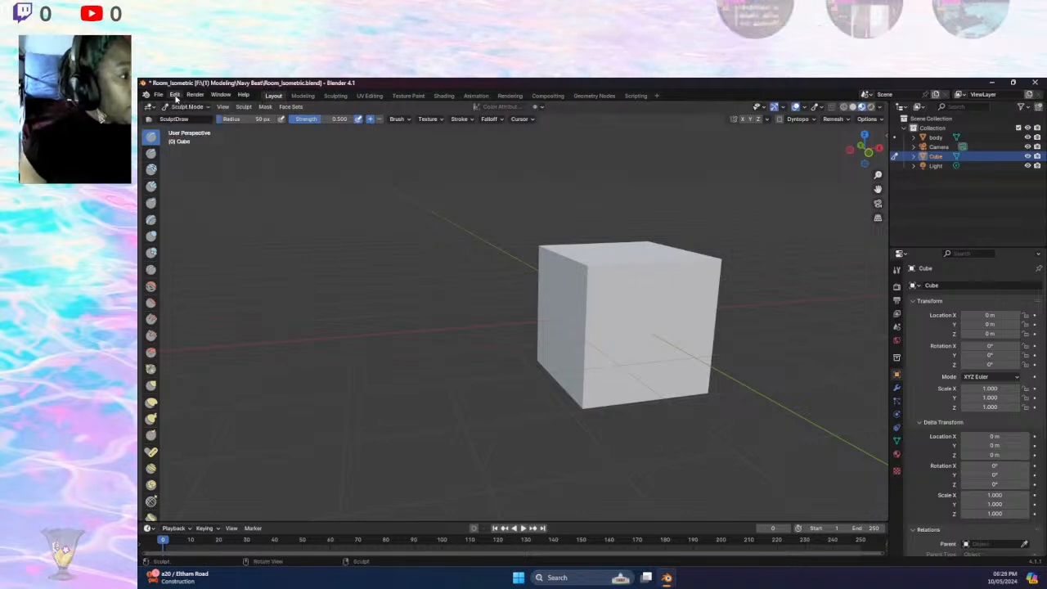
left_click(187, 107)
left_click(186, 128)
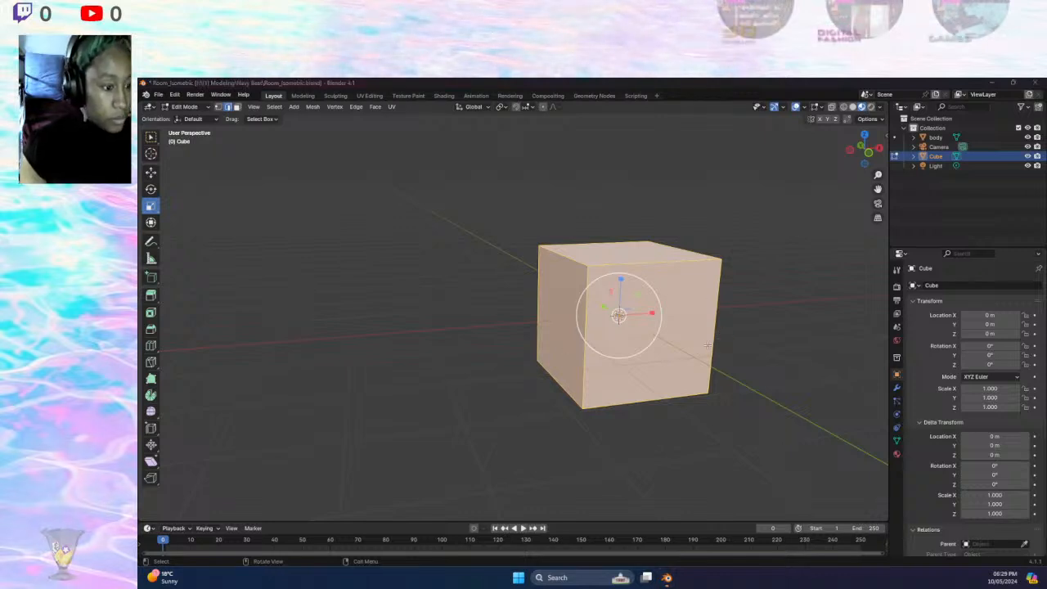
- Add a vertical loop cut to the cube and slide it close to the cube's +X side
middle_click_drag(720, 338, 578, 302)
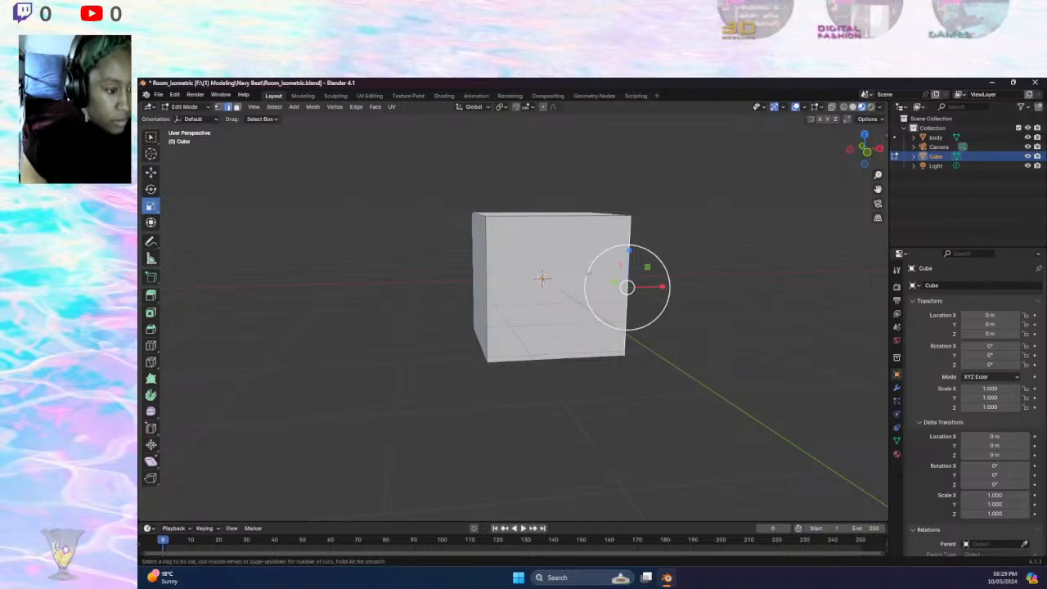
left_click(202, 233)
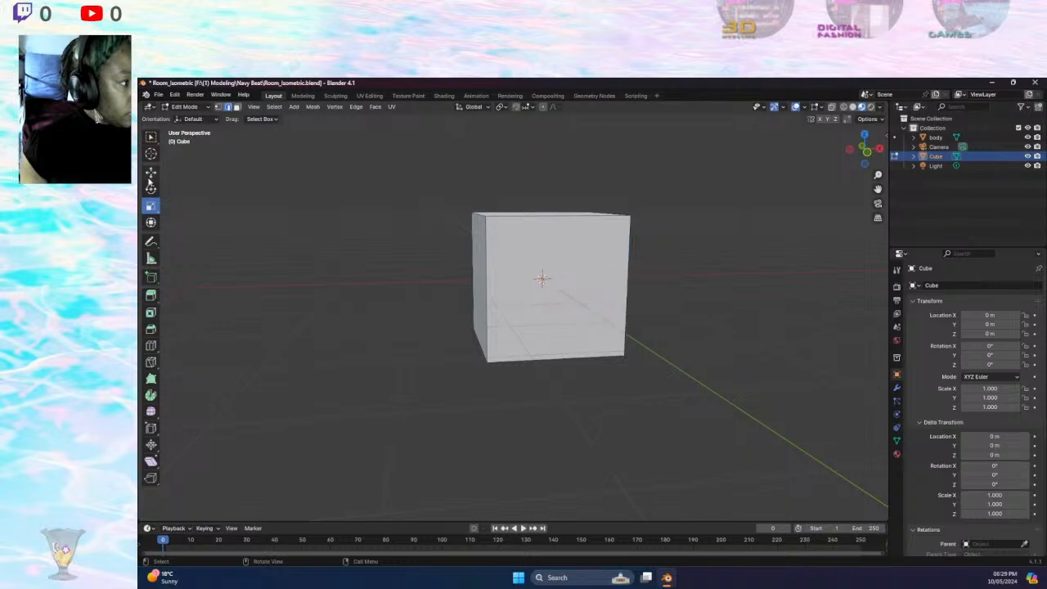
left_click(151, 173)
key("ctrl+r")
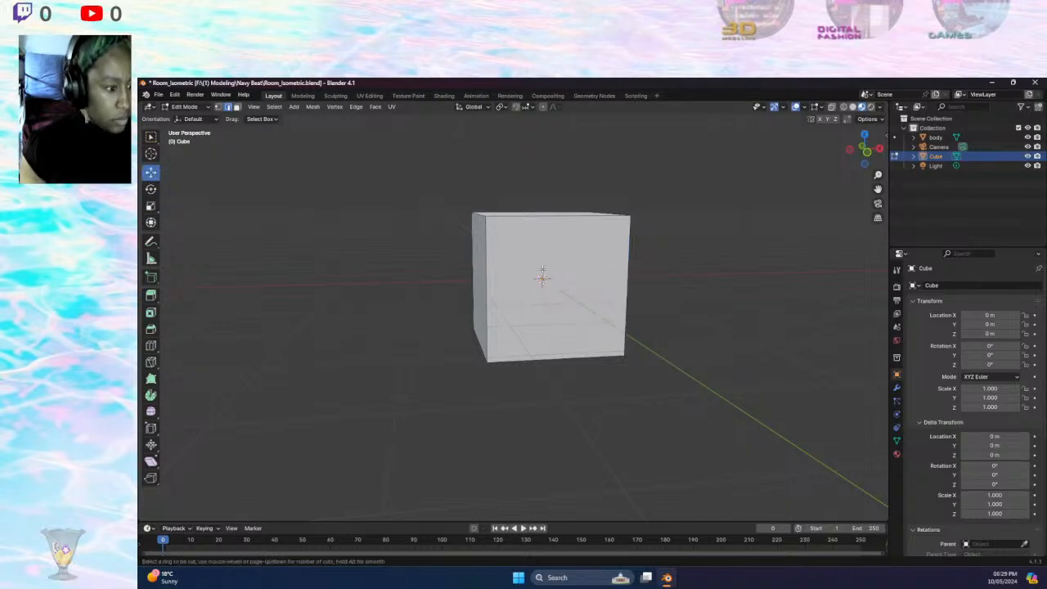
left_click(570, 237)
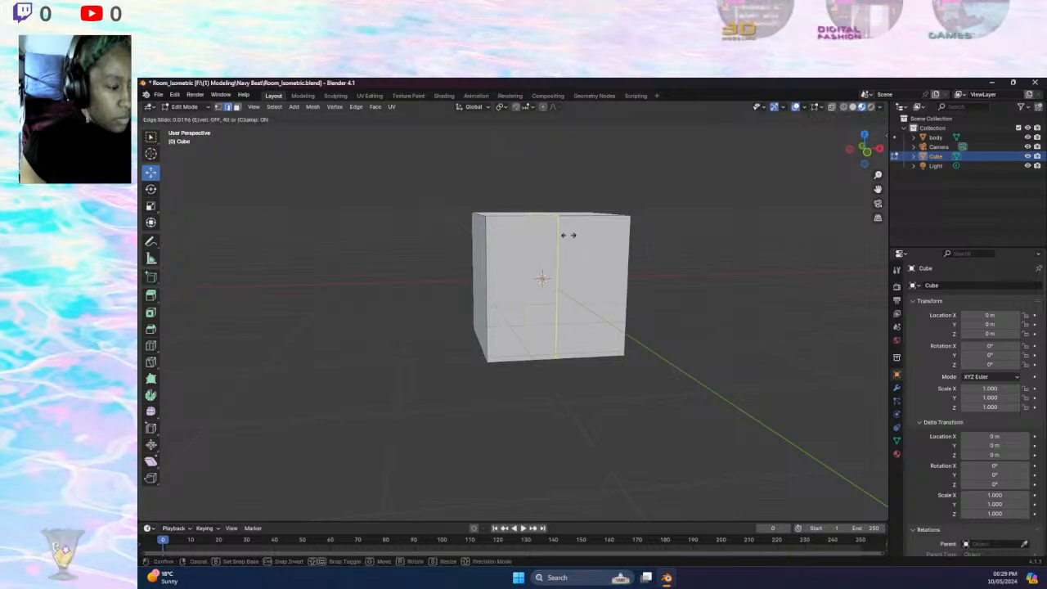
left_click(636, 237)
- Add a second vertical loop cut, perpendicular to the first, and slide it by about -0.91 towards the cube's +Y side
middle_click_drag(628, 245, 486, 277)
right_click(527, 282)
left_click_drag(623, 252, 658, 274)
middle_click_drag(619, 271, 773, 252)
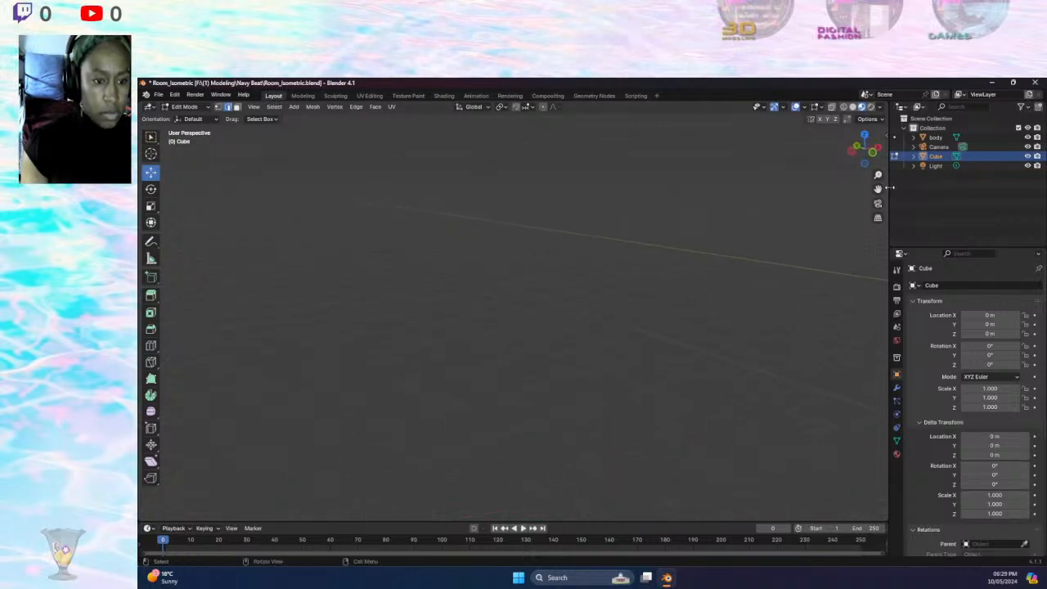
left_click_drag(878, 189, 494, 184)
middle_click_drag(838, 283, 886, 304)
left_click_drag(878, 189, 790, 141)
key("ctrl+r")
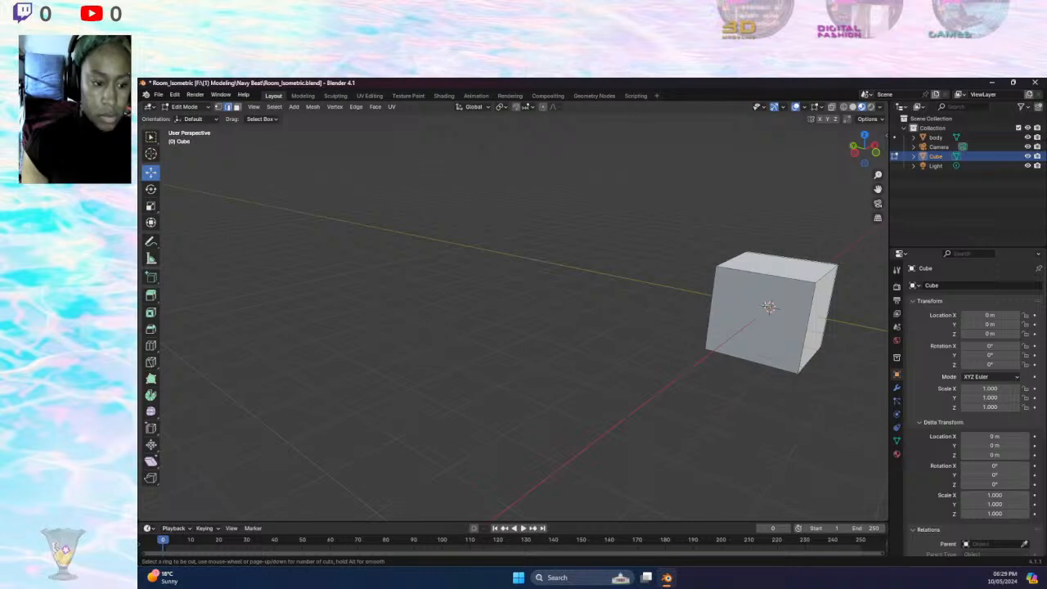
left_click(766, 279)
left_click_drag(720, 283, 719, 284)
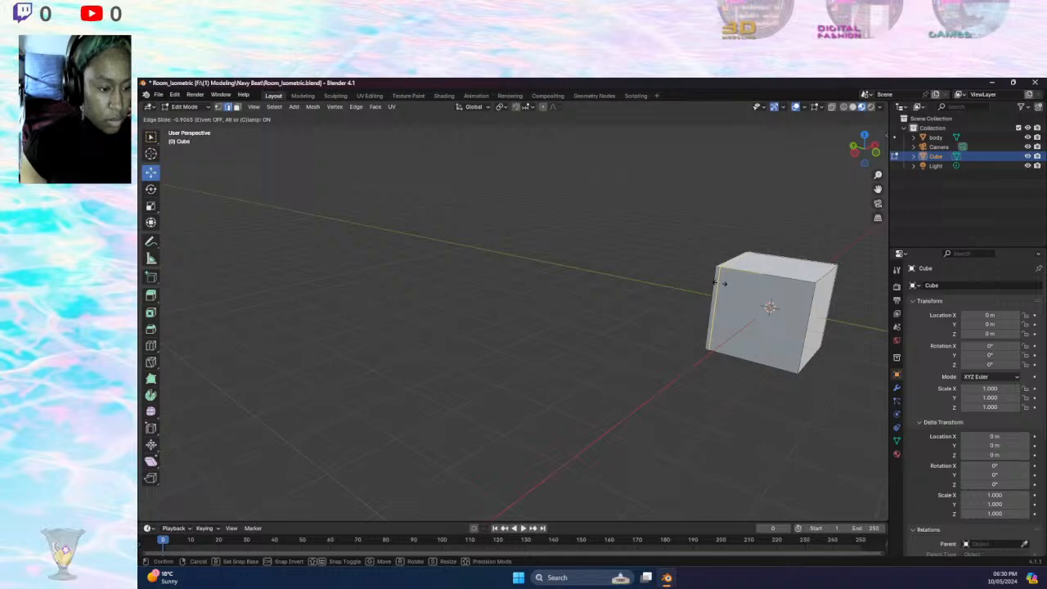
left_click(721, 283)
left_click(730, 381)
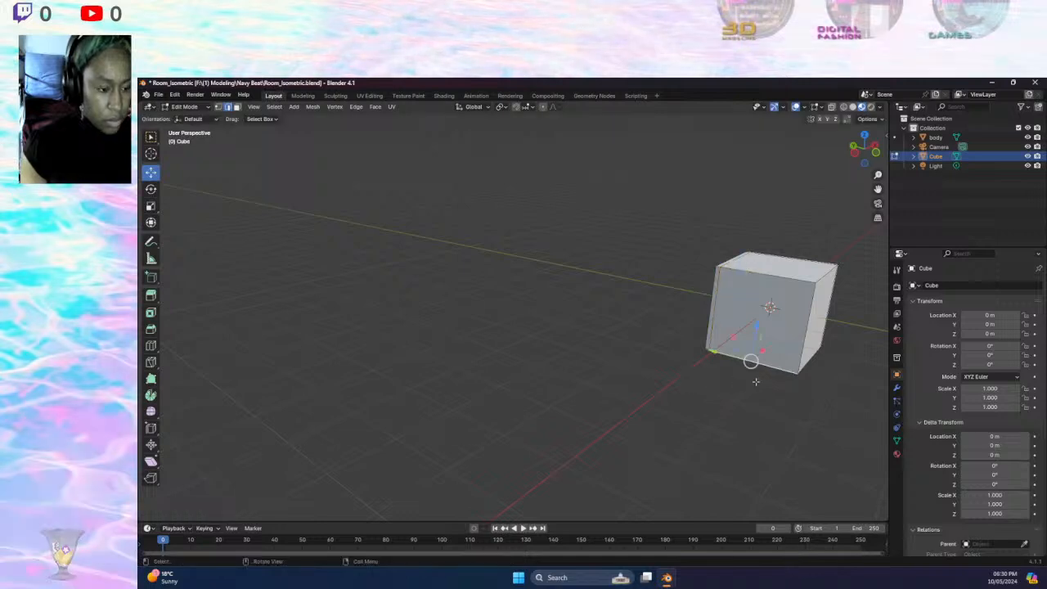
left_click(824, 389)
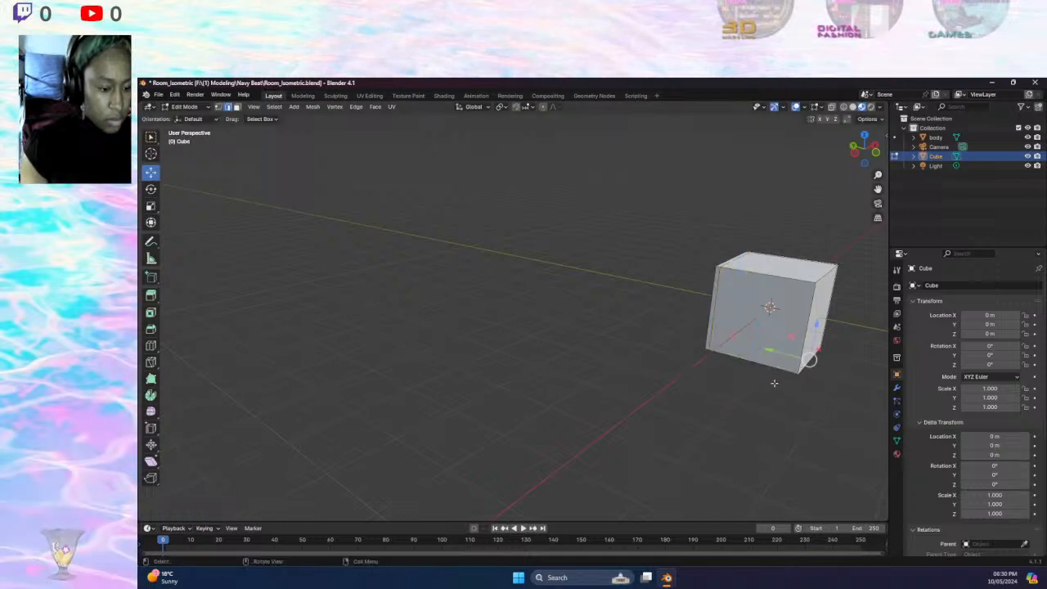
- In face selection mode, select all of the cube's bottom faces and extrude them about 0.09 m downward
middle_click_drag(775, 385, 759, 374)
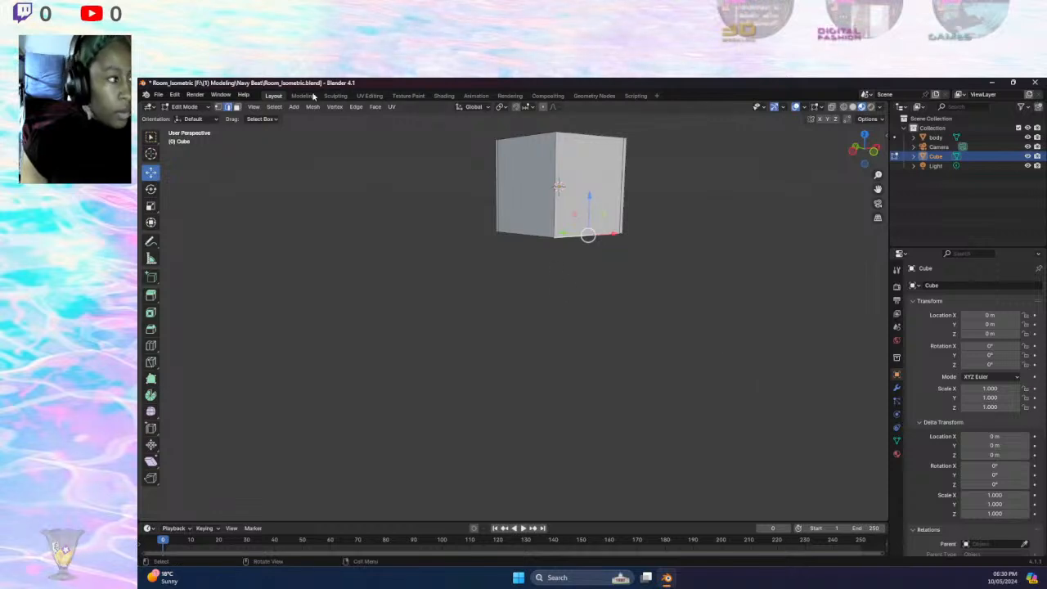
middle_click_drag(413, 200, 478, 215)
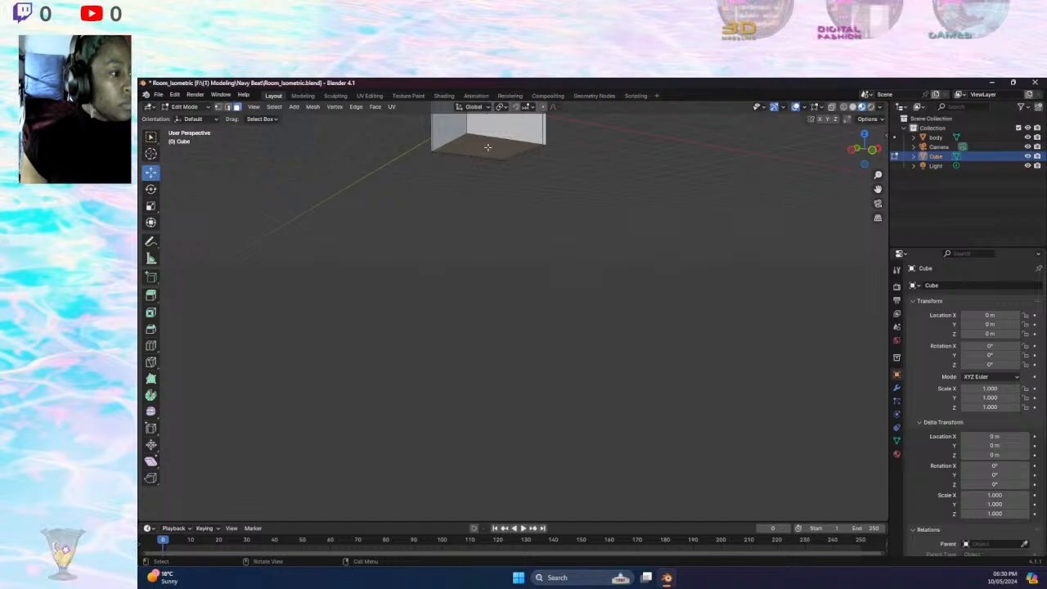
left_click(486, 141)
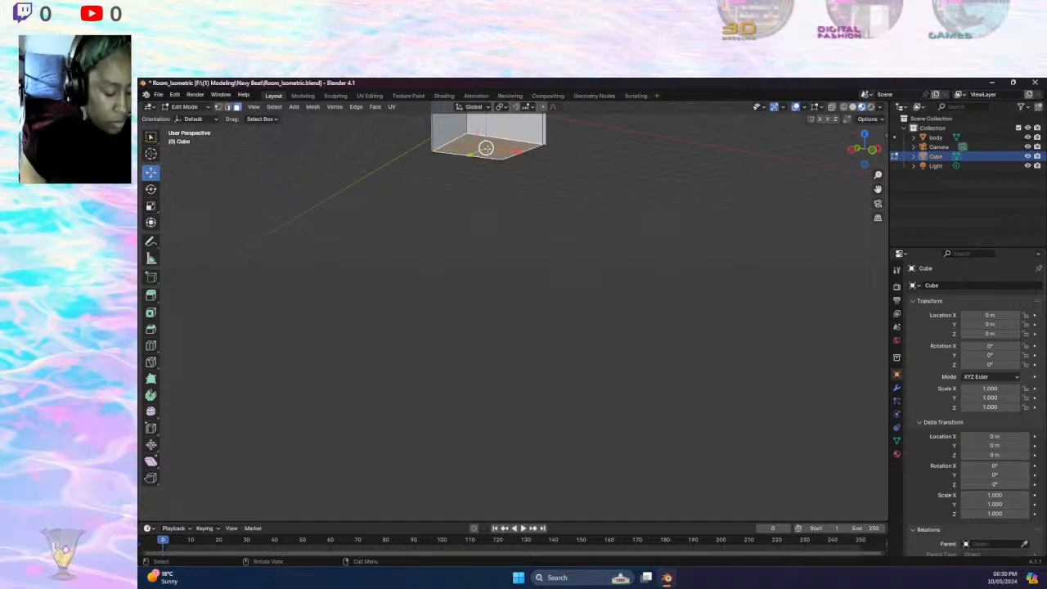
left_click(869, 151)
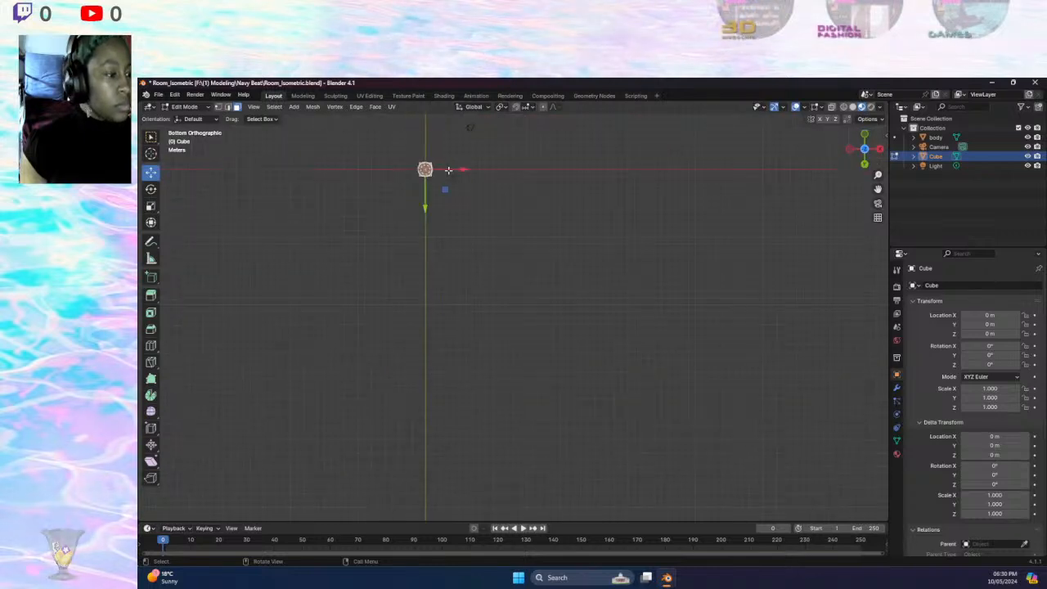
scroll(414, 145, "up", 3)
middle_click_drag(413, 151, 507, 344, "shift")
scroll(446, 256, "up", 4)
scroll(433, 246, "up", 5)
middle_click_drag(420, 234, 696, 133, "shift")
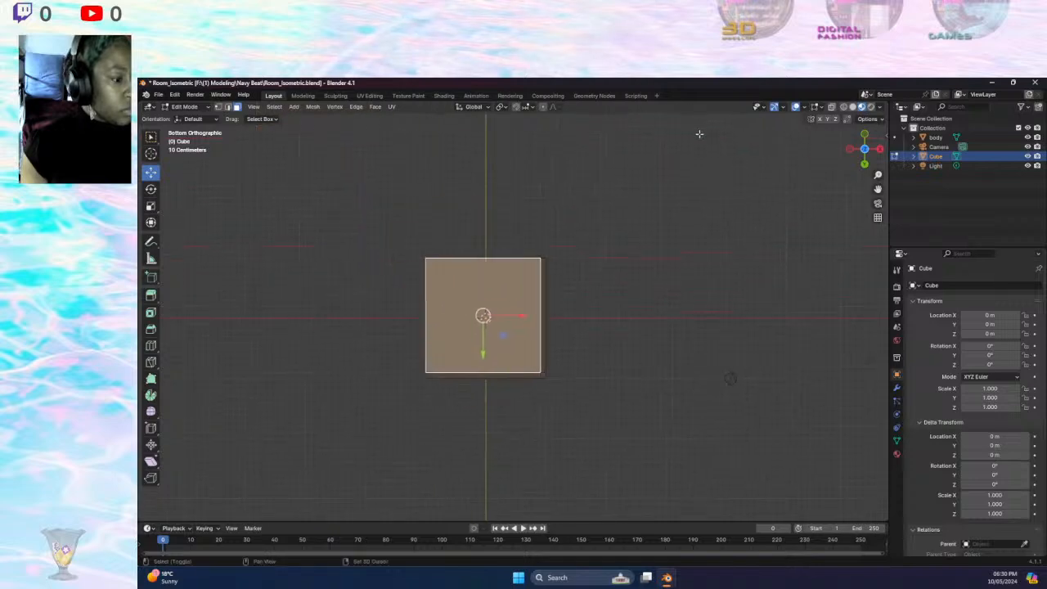
left_click(572, 321)
left_click(540, 365, "shift")
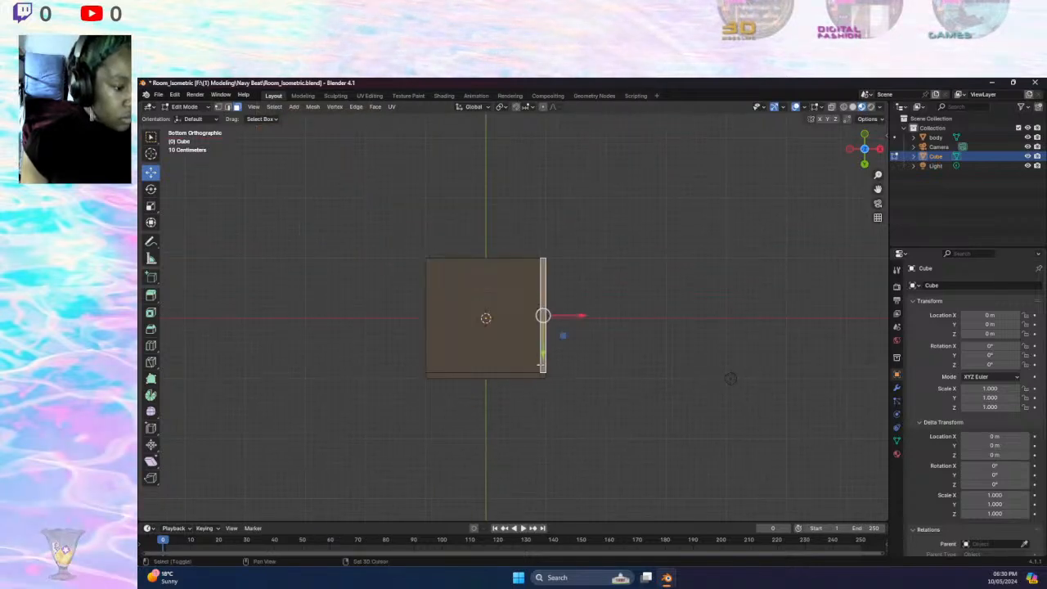
left_click(536, 376, "shift")
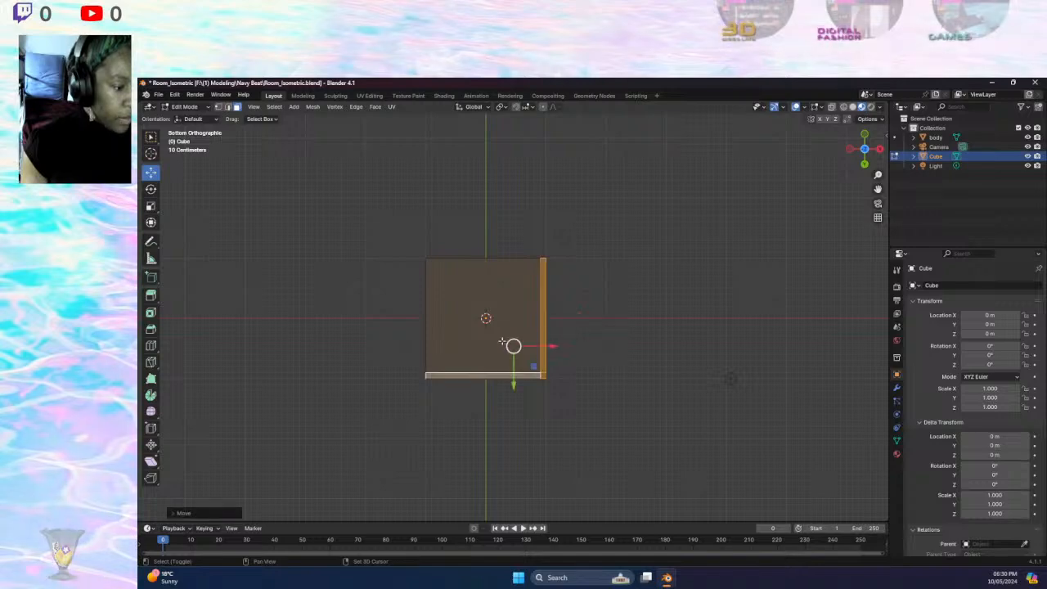
left_click(441, 354, "shift")
middle_click_drag(496, 343, 673, 425)
middle_click_drag(593, 278, 531, 280)
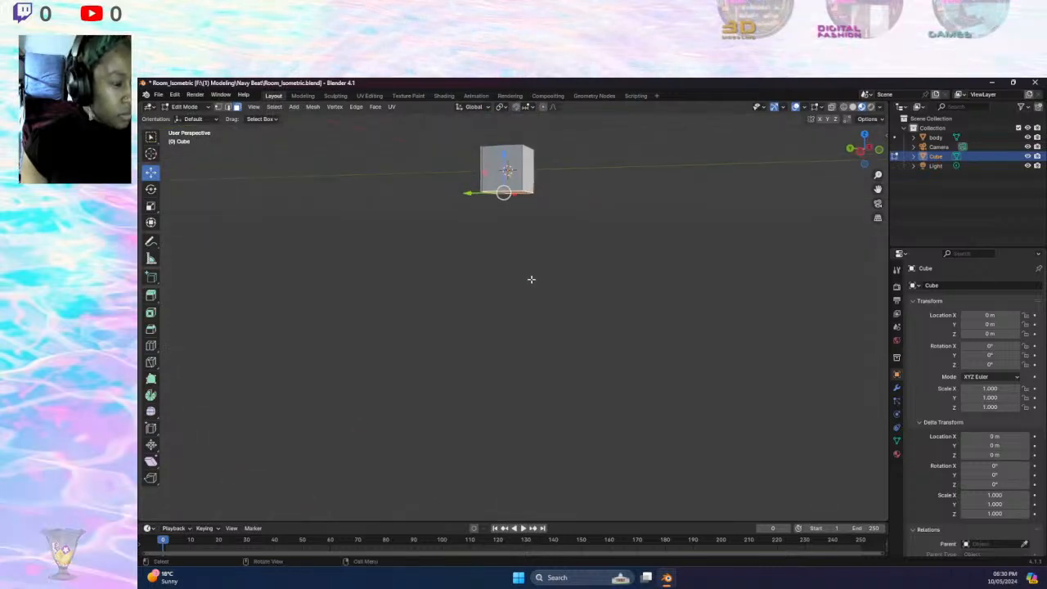
key("e")
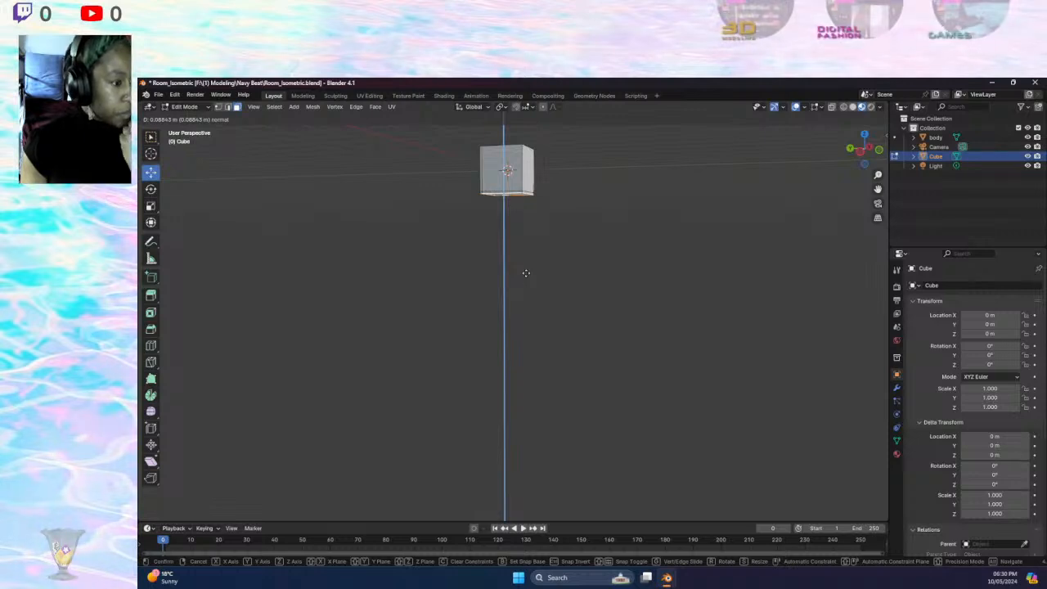
left_click(526, 273)
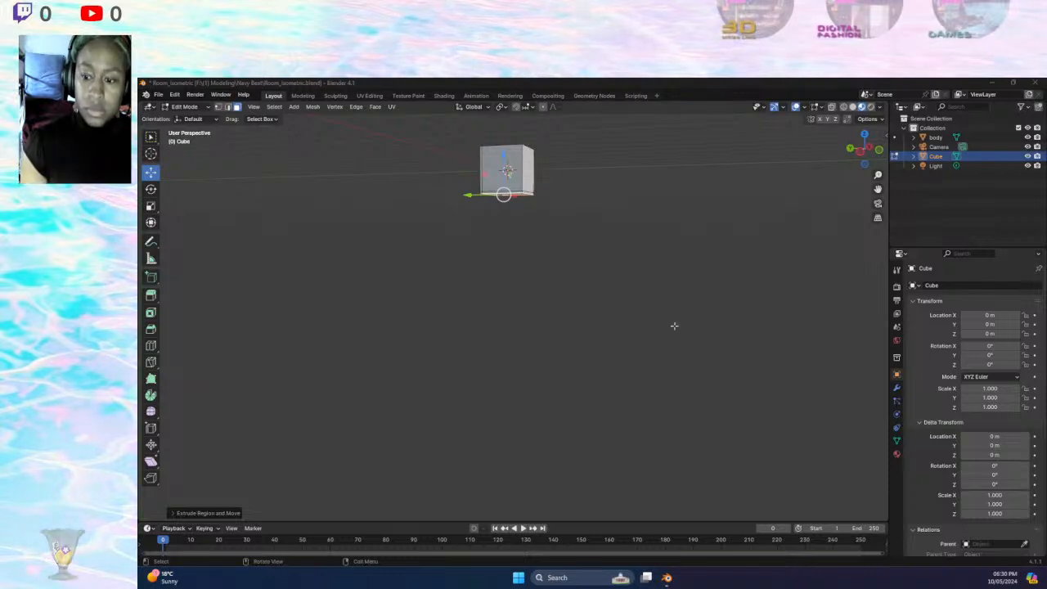
- Try to extrude the cube's large top face down into the cube, and undo the extrusion
middle_click_drag(537, 231, 501, 267)
left_click(484, 138)
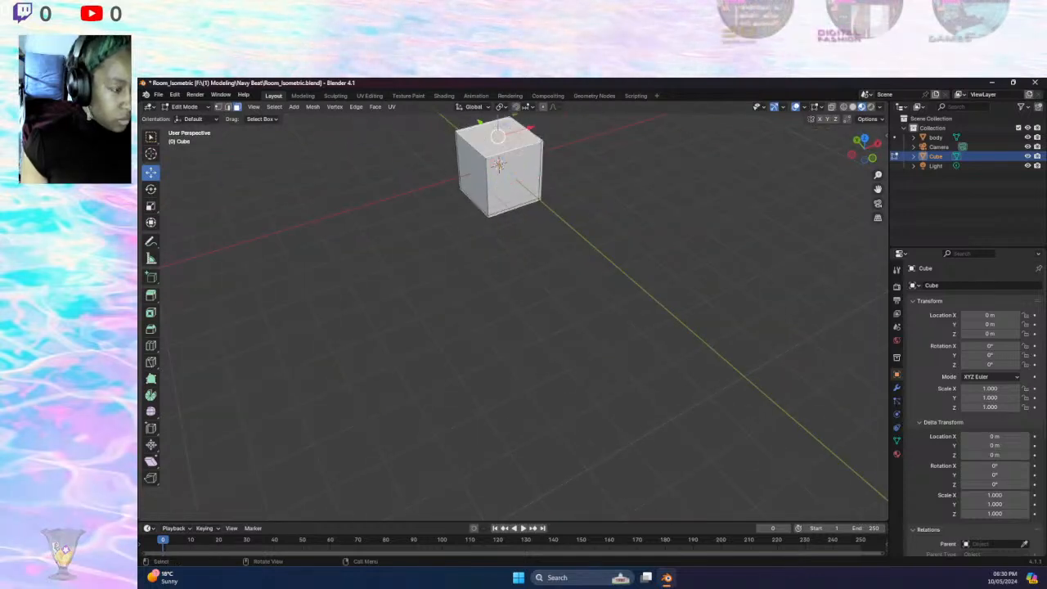
key("e")
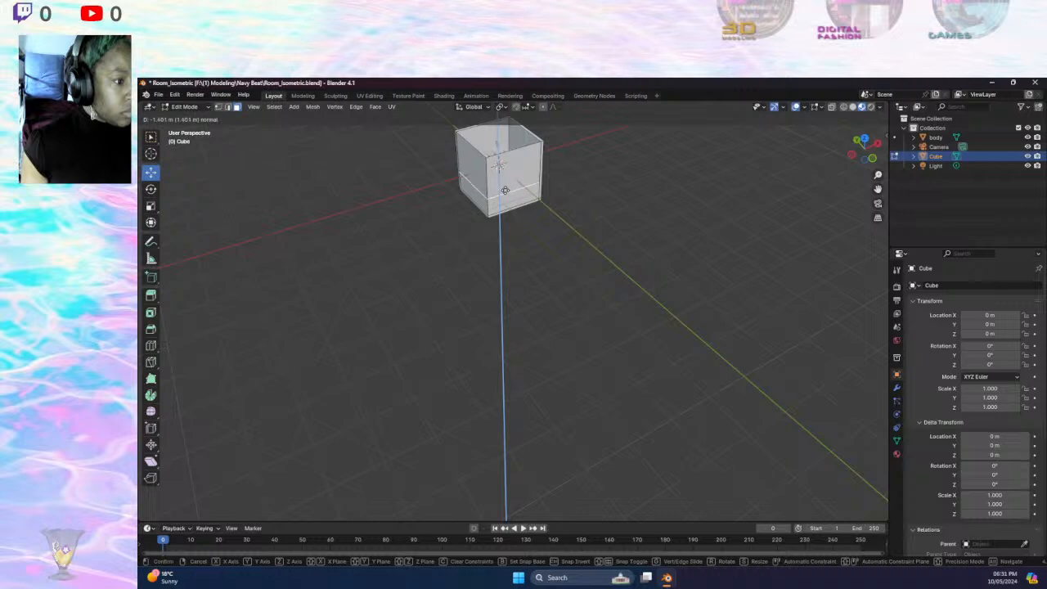
key("ctrl")
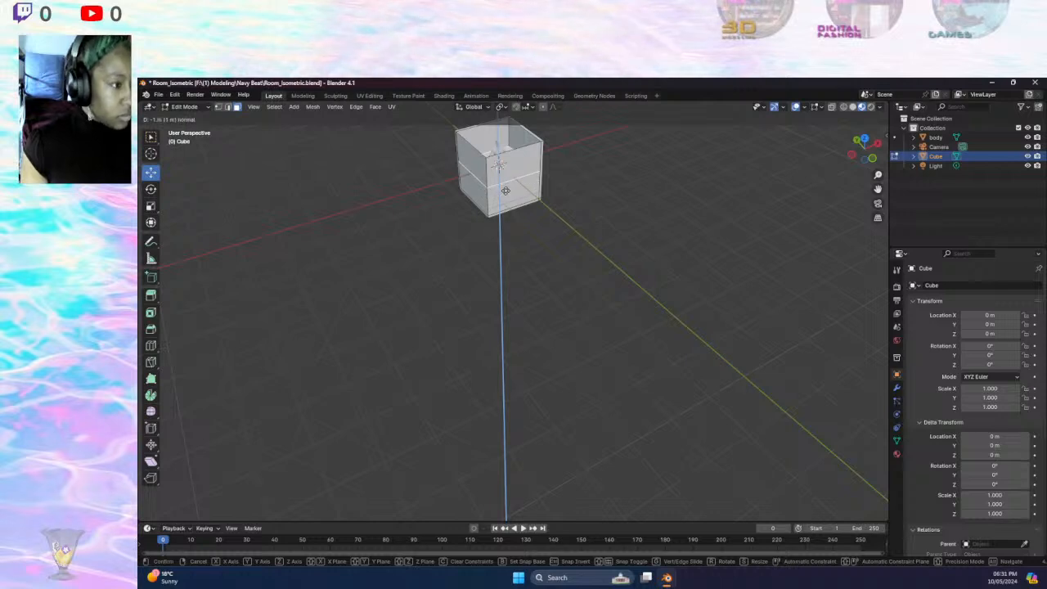
left_click(507, 184)
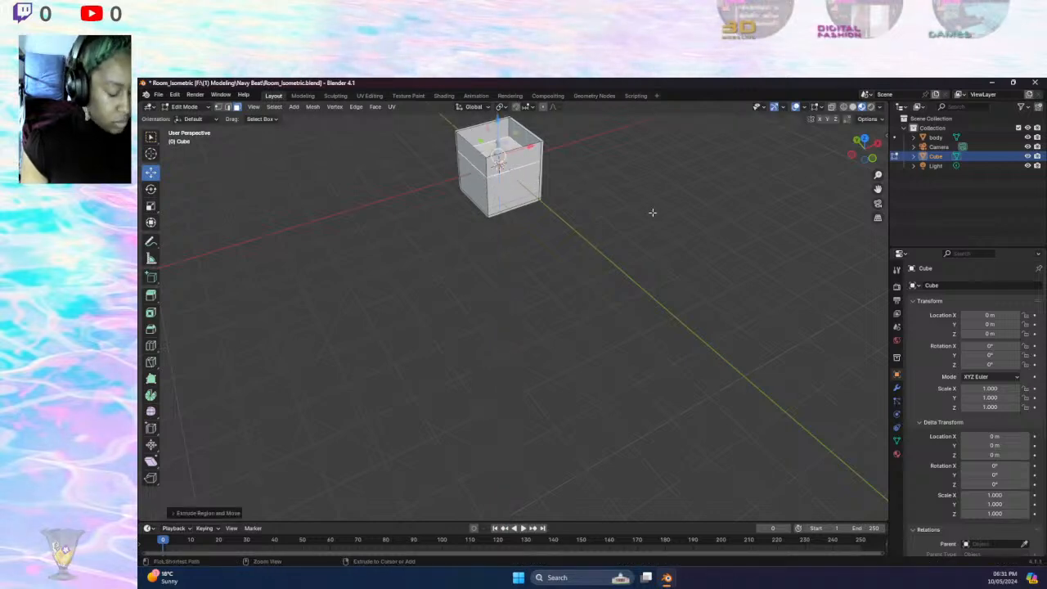
key("ctrl+z")
- Select all of the cube's top faces and move them straight down until only a thin floor slab stands beneath the figure
middle_click_drag(552, 159, 613, 292)
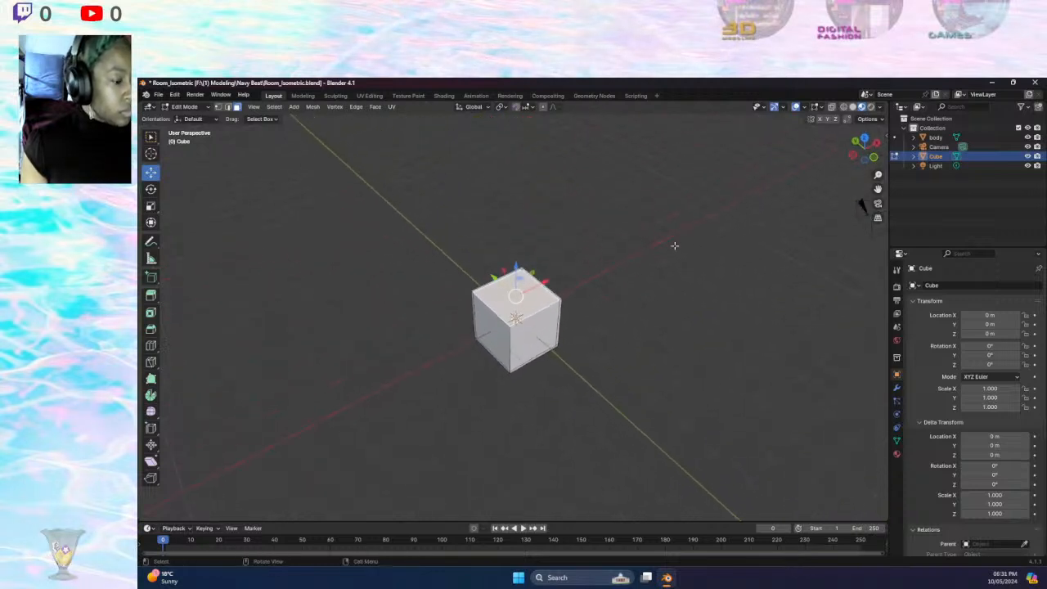
left_click_drag(440, 250, 584, 320)
left_click(580, 295)
middle_click_drag(595, 264, 591, 302)
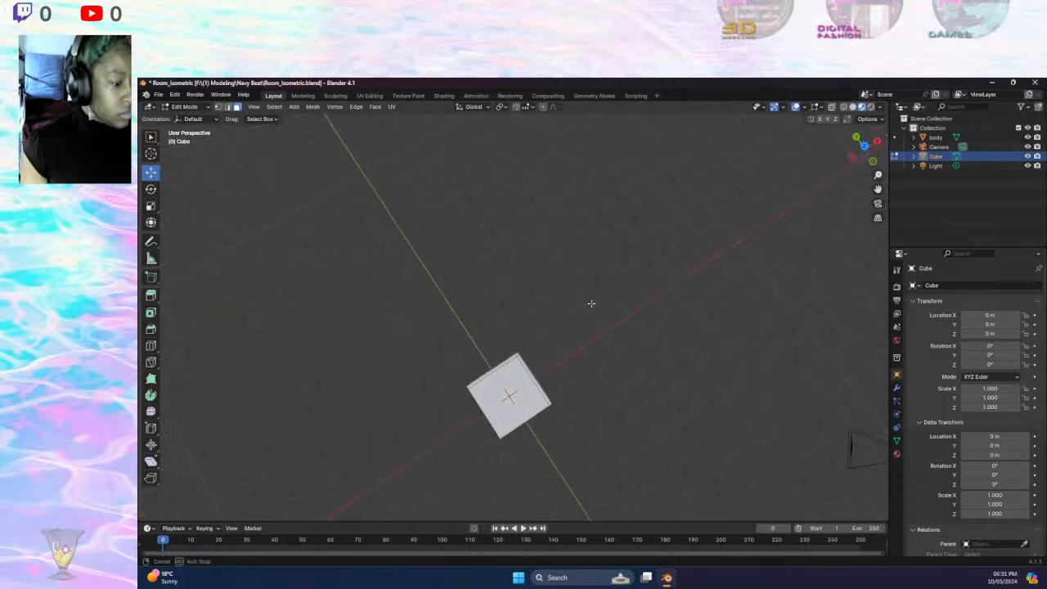
left_click_drag(412, 313, 588, 448)
middle_click_drag(568, 428, 663, 202)
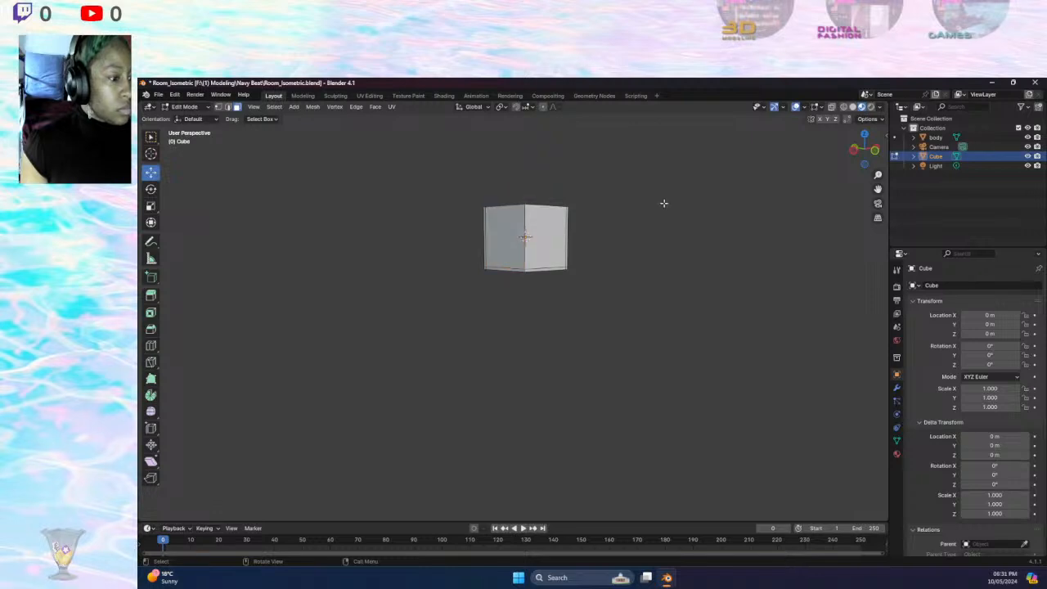
left_click(864, 134)
left_click_drag(399, 297, 568, 489)
middle_click_drag(785, 246, 739, 232)
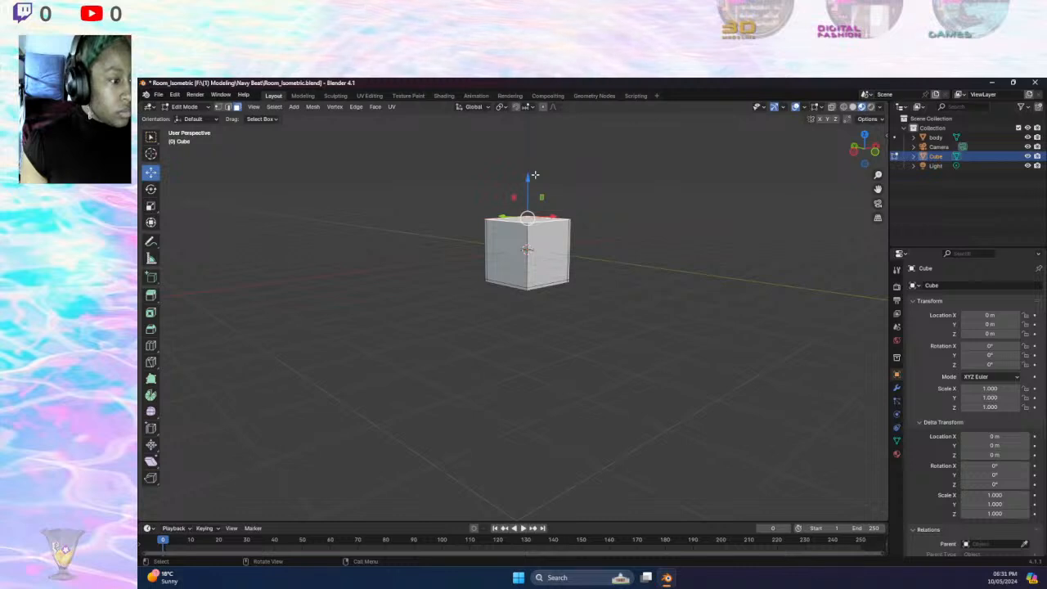
left_click_drag(530, 177, 518, 237)
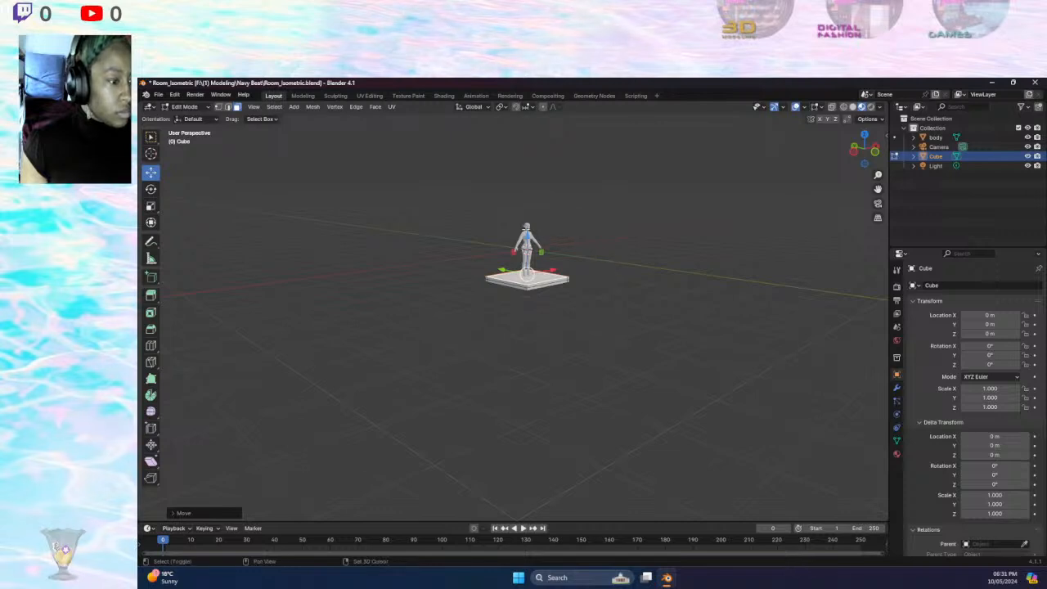
- Select the figure together with the slab, switch to Object Mode, and raise both along Z until the slab's location is about 1.08 m
left_click(936, 138)
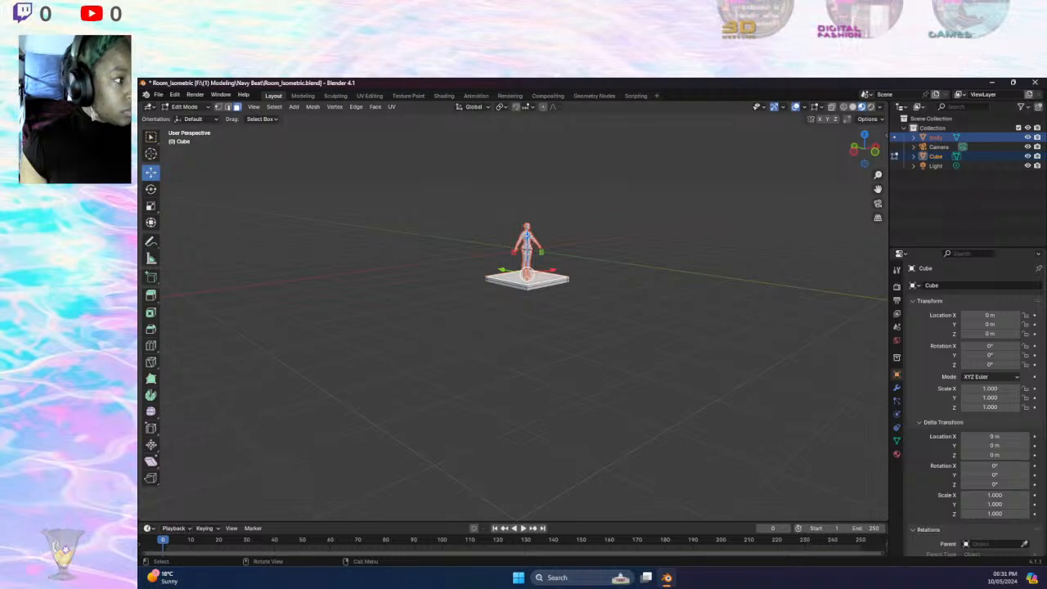
left_click(187, 107)
left_click(190, 113)
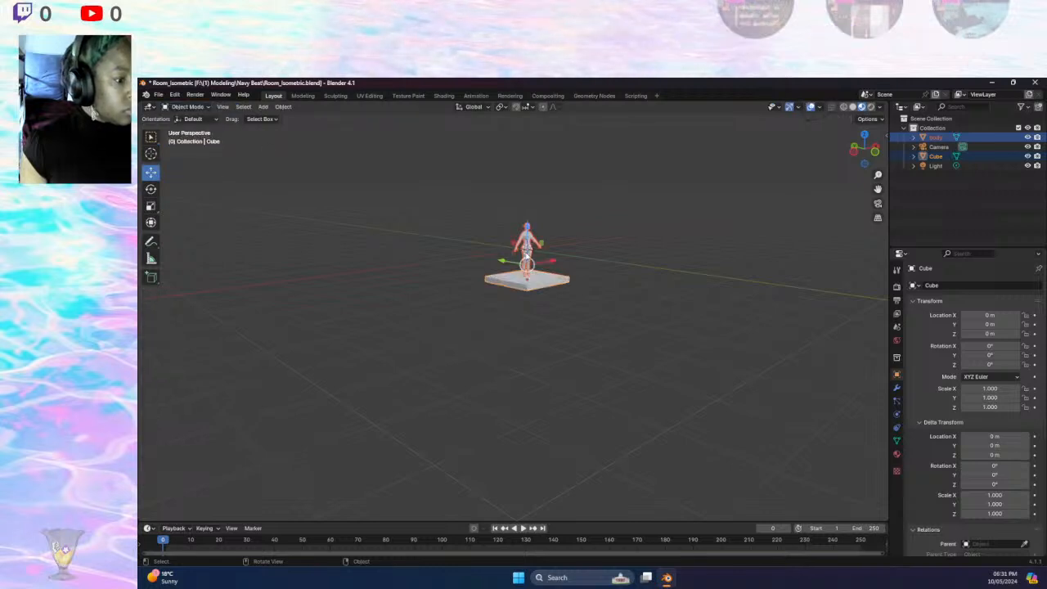
key("g")
key("z")
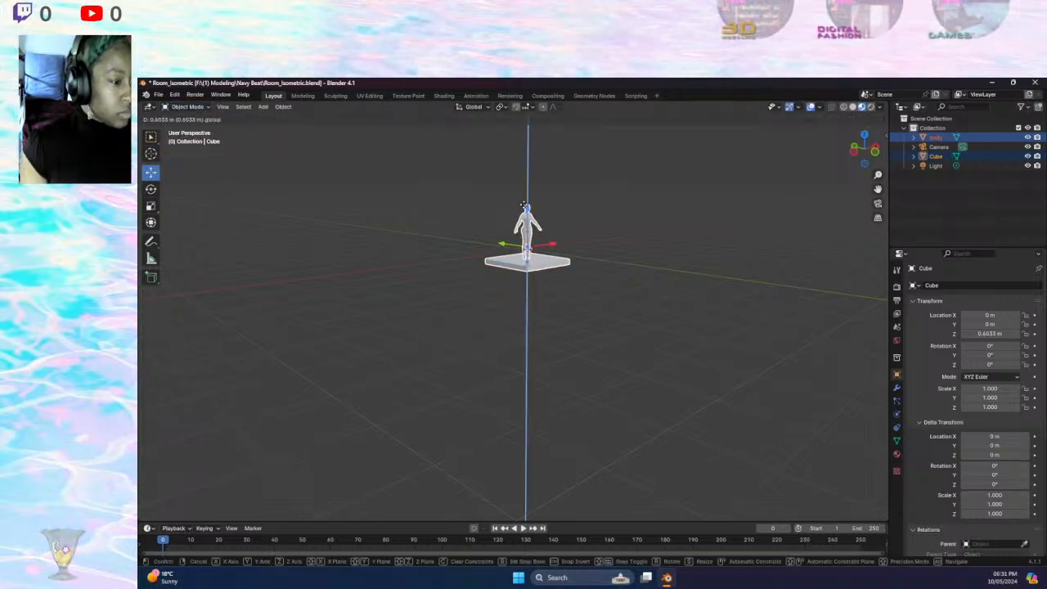
left_click(555, 251)
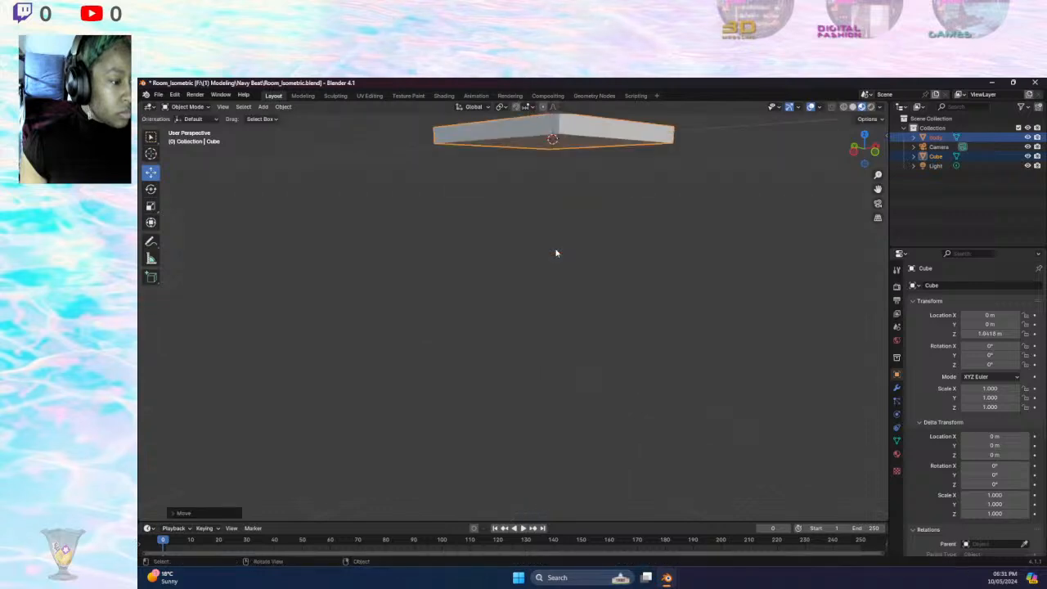
middle_click_drag(555, 252, 563, 316)
scroll(567, 201, "down", 2)
key("g")
key("z")
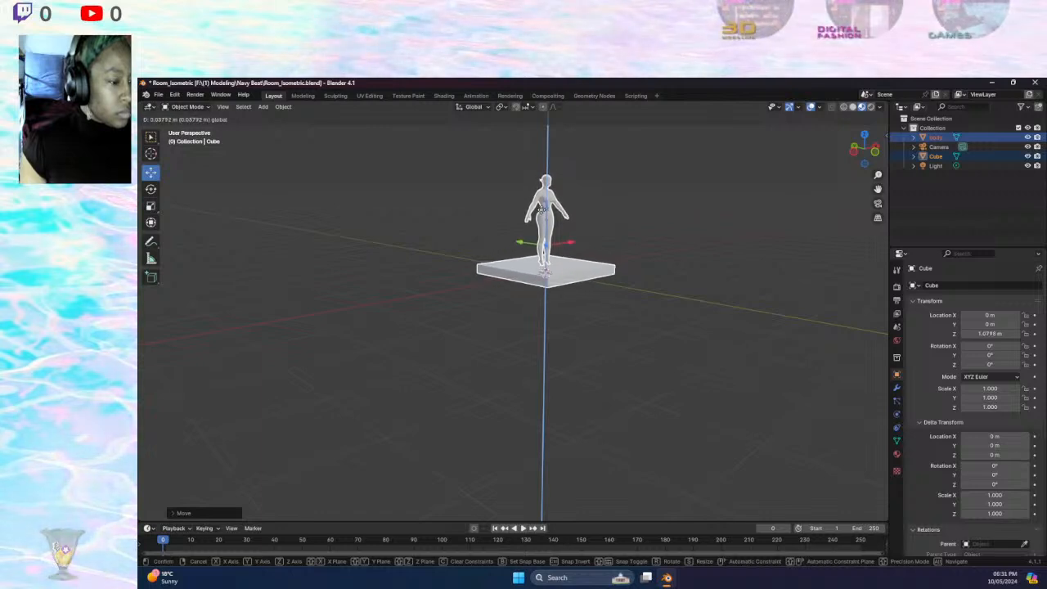
left_click_drag(541, 210, 541, 210)
left_click(631, 241)
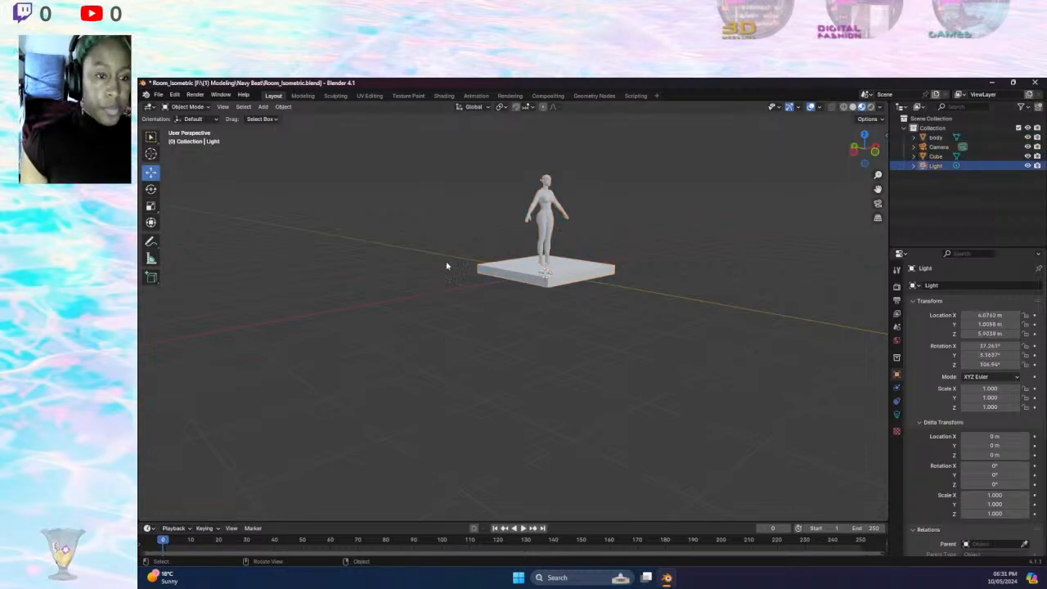
- In Edit Mode, scale the whole slab up into a wide floor around the figure and reduce its thickness along Z
left_click(510, 278)
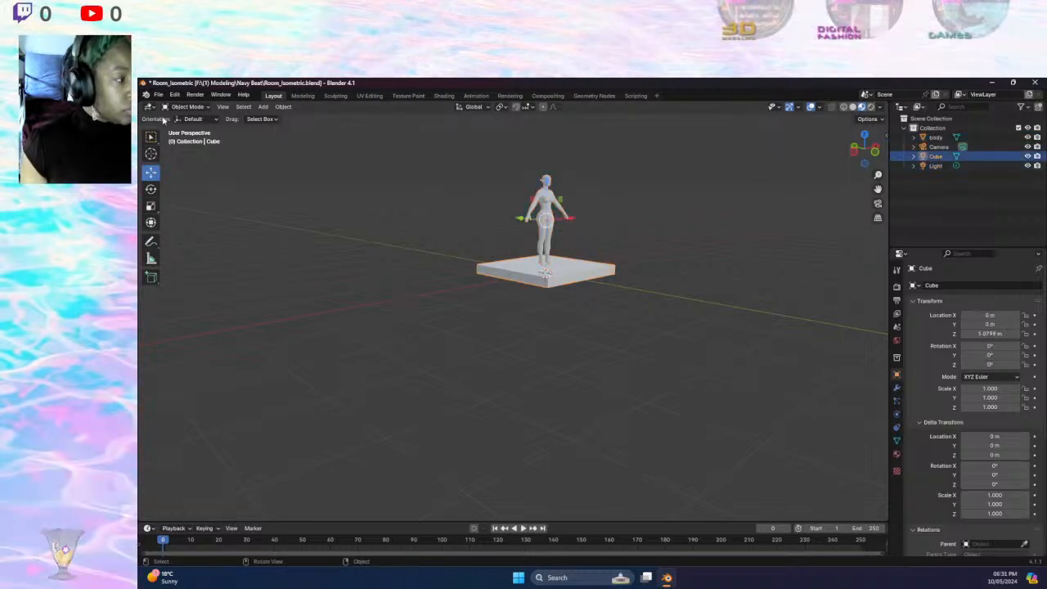
left_click(187, 107)
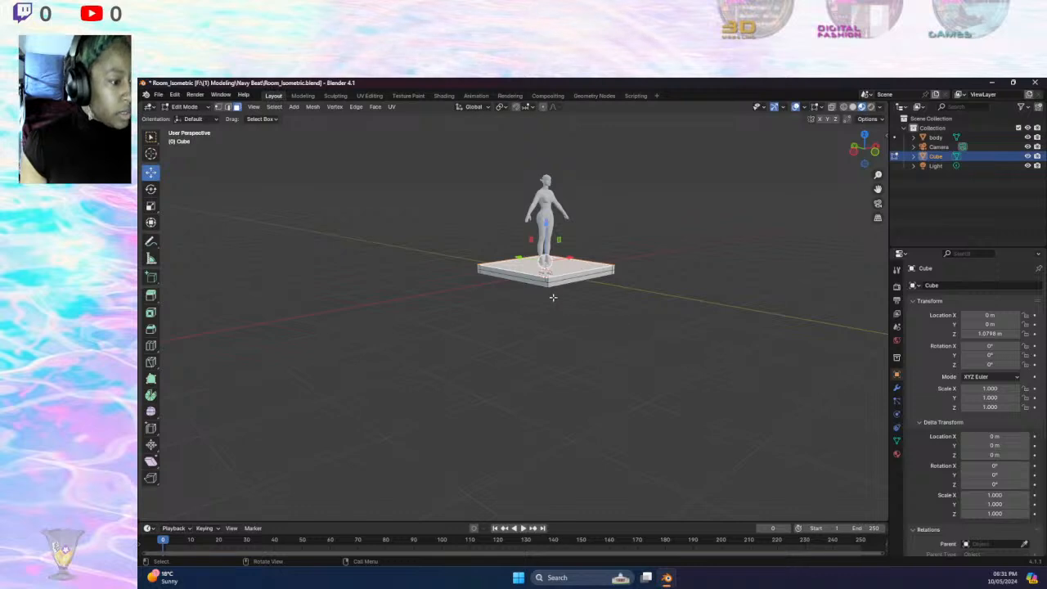
left_click(156, 206)
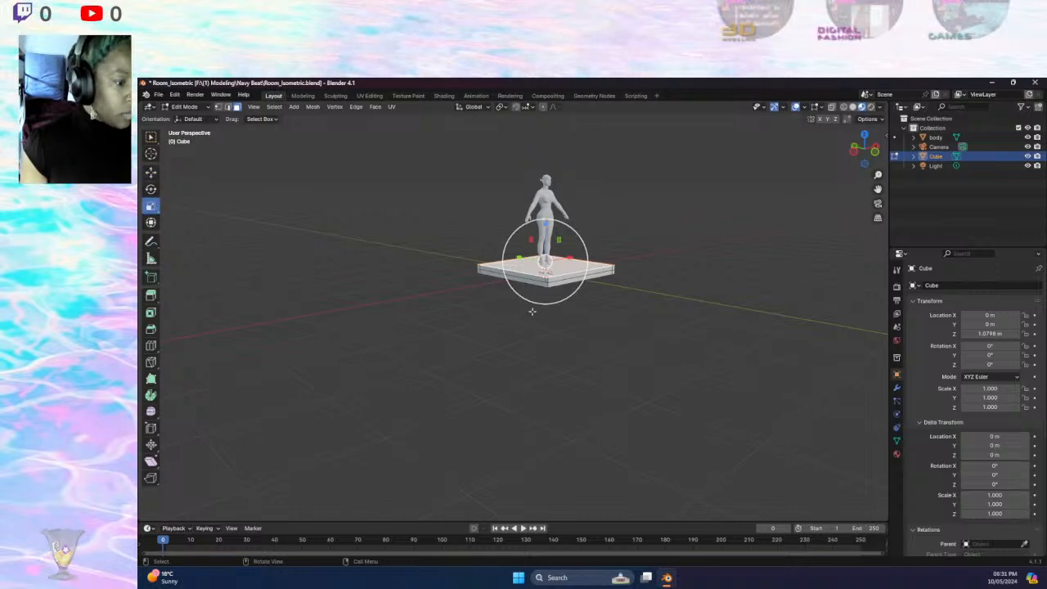
left_click_drag(557, 296, 567, 295)
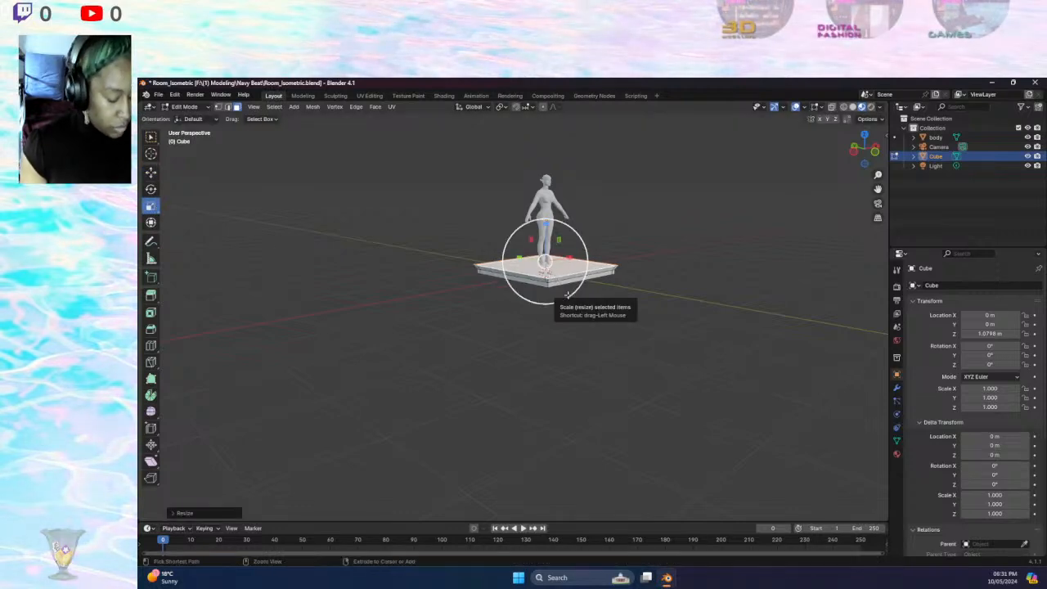
key("ctrl+z")
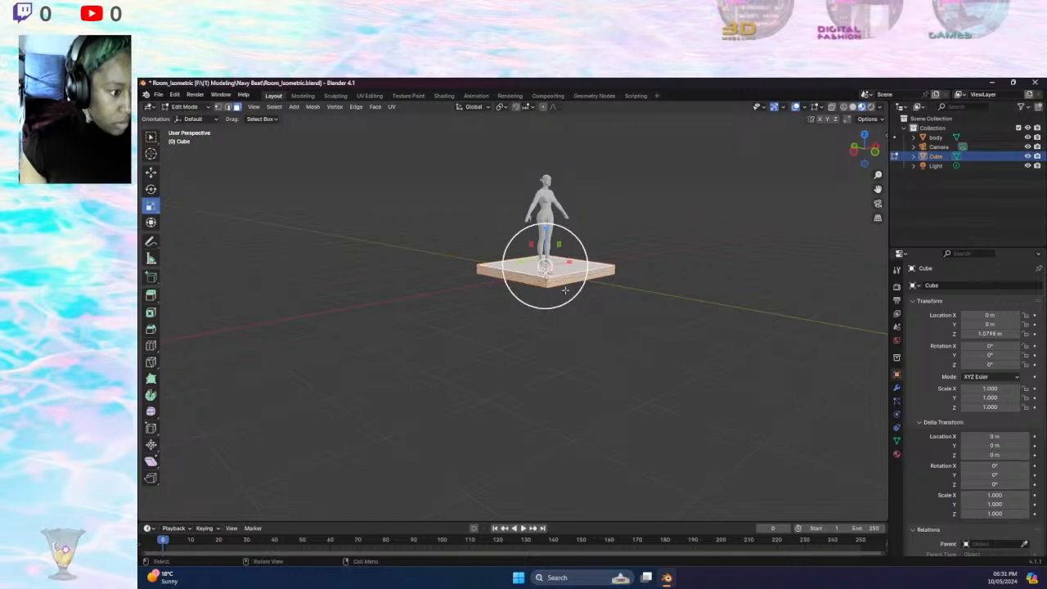
left_click_drag(557, 293, 671, 283)
left_click_drag(546, 230, 549, 259)
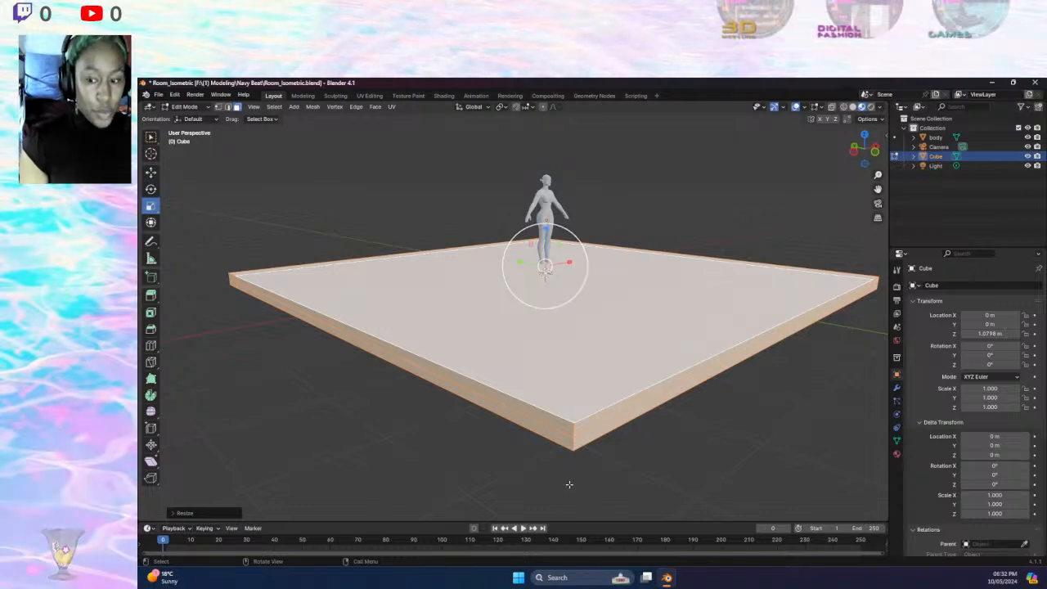
- Move the enlarged slab along X and Y in top view so the figure stands off-centre on it
scroll(384, 270, "down", 4)
middle_click_drag(417, 284, 398, 355)
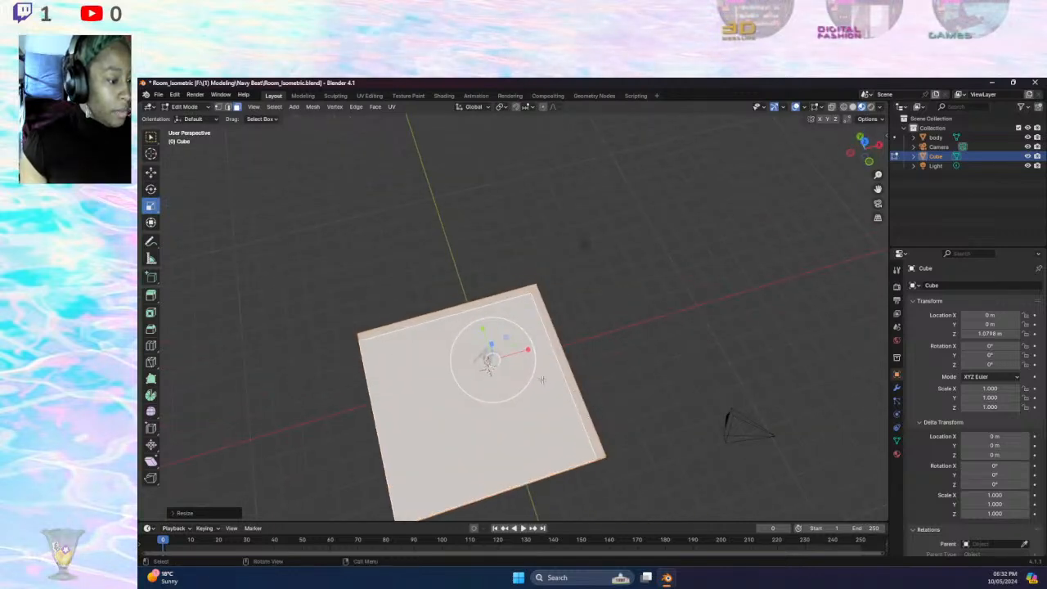
left_click_drag(528, 372, 570, 336)
left_click(151, 172)
left_click(868, 147)
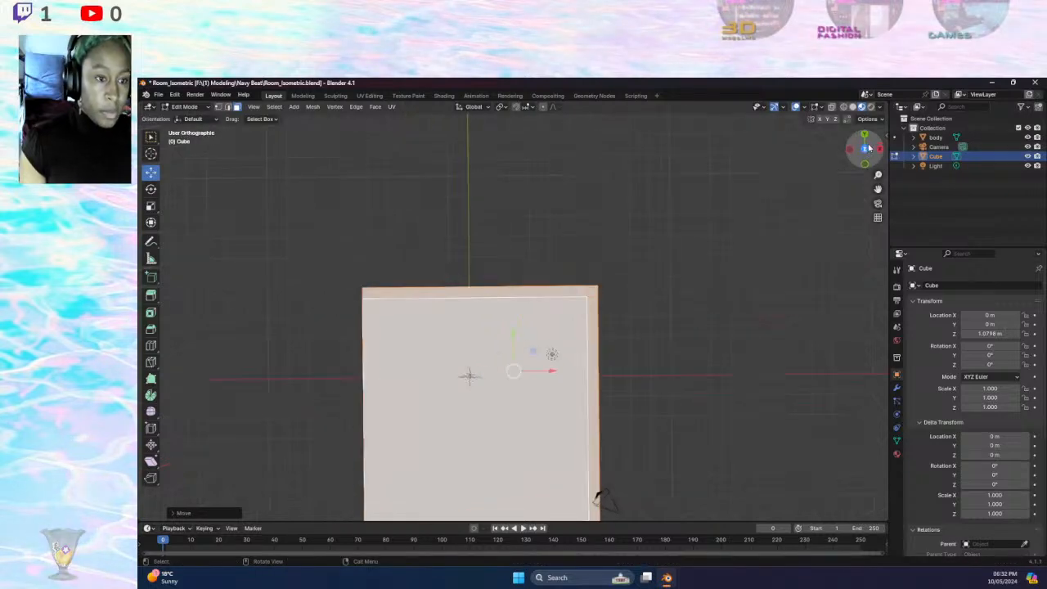
left_click_drag(513, 337, 513, 320)
- Leave mesh editing of the slab and switch to Object Mode
right_click(461, 330)
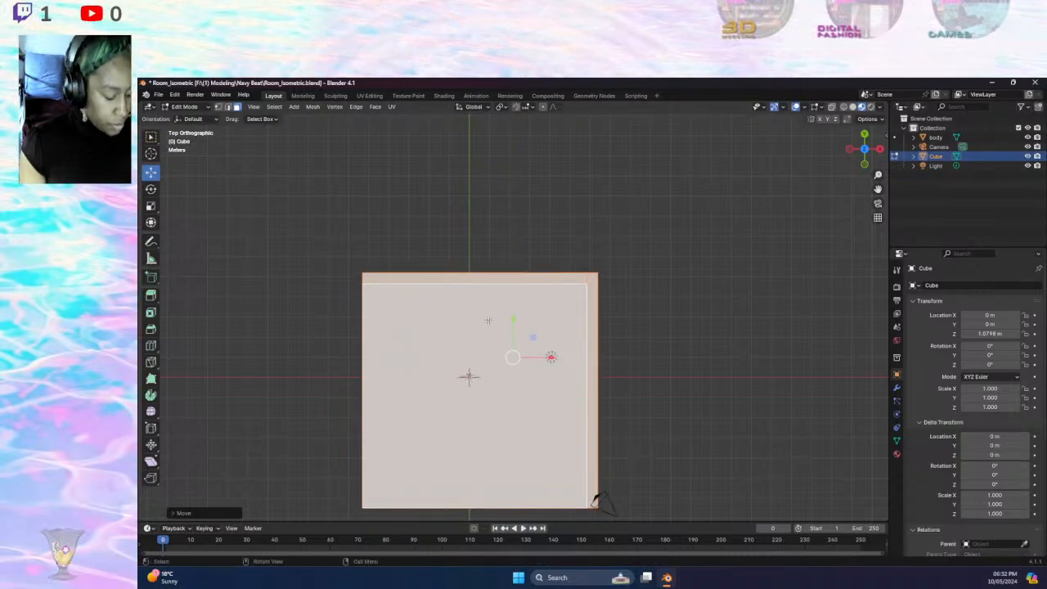
key("shift+a")
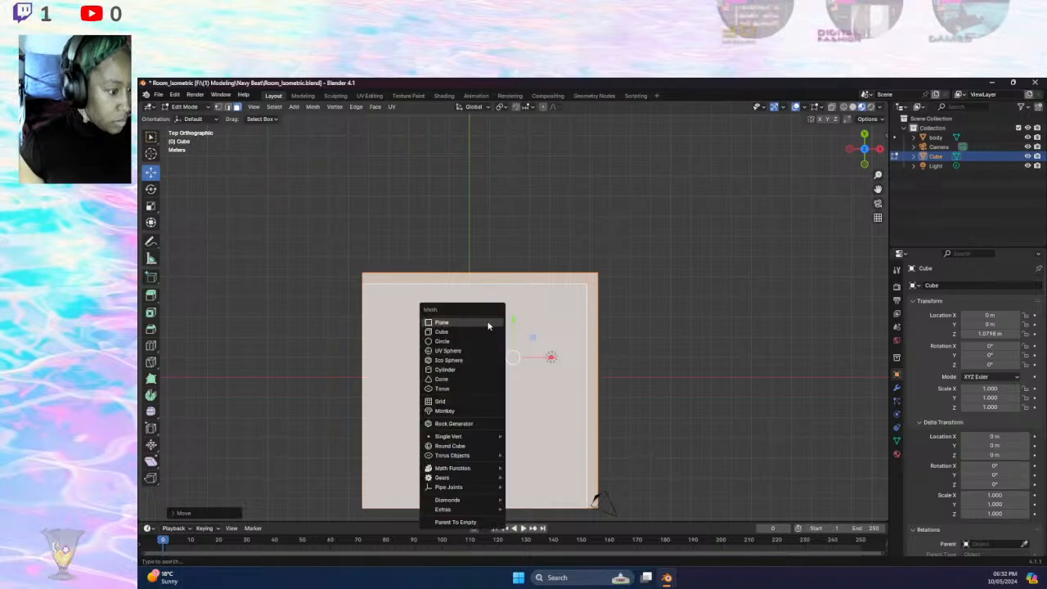
left_click(463, 410)
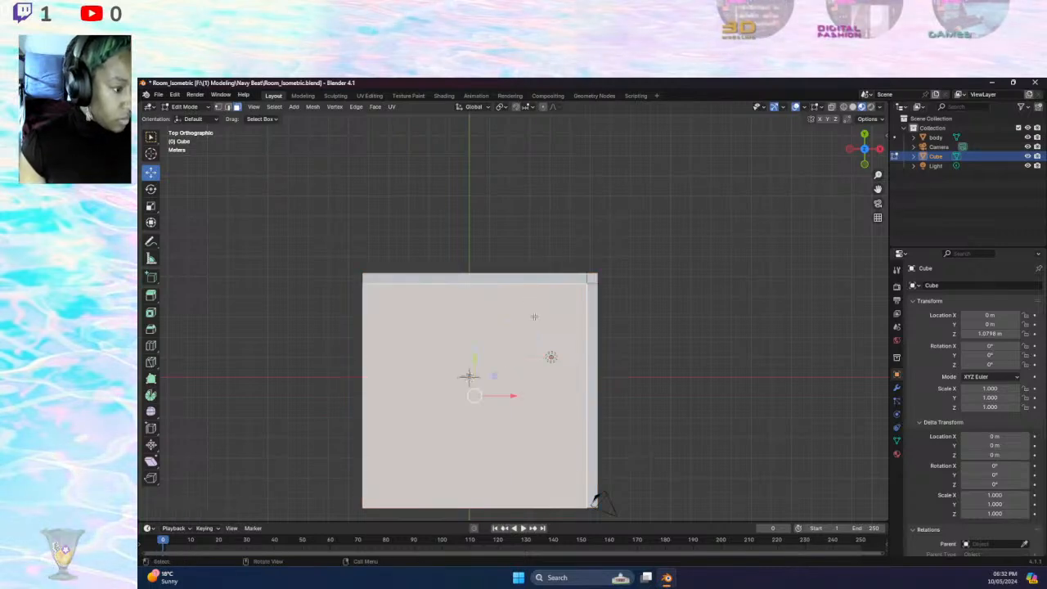
left_click(180, 109)
left_click(185, 119)
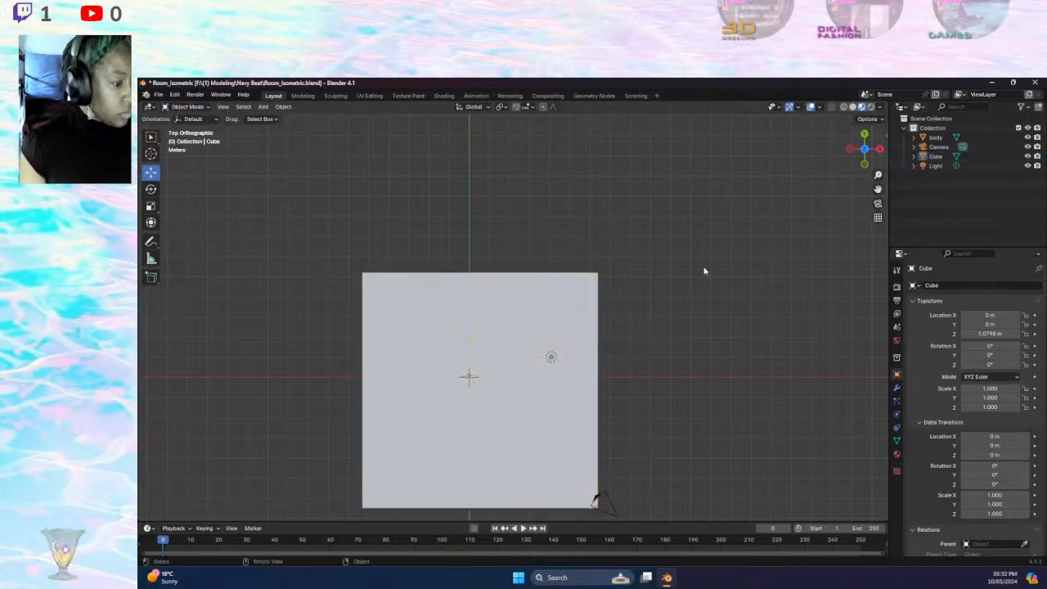
- Try to apply all transforms and set the origin to geometry while the slab is deselected
key("ctrl+a")
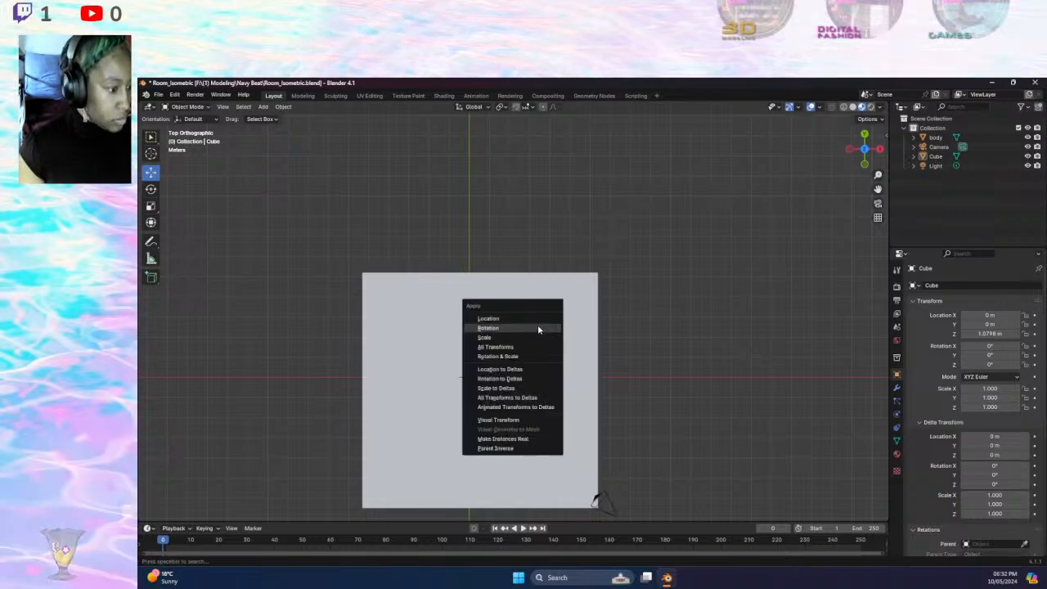
left_click(512, 348)
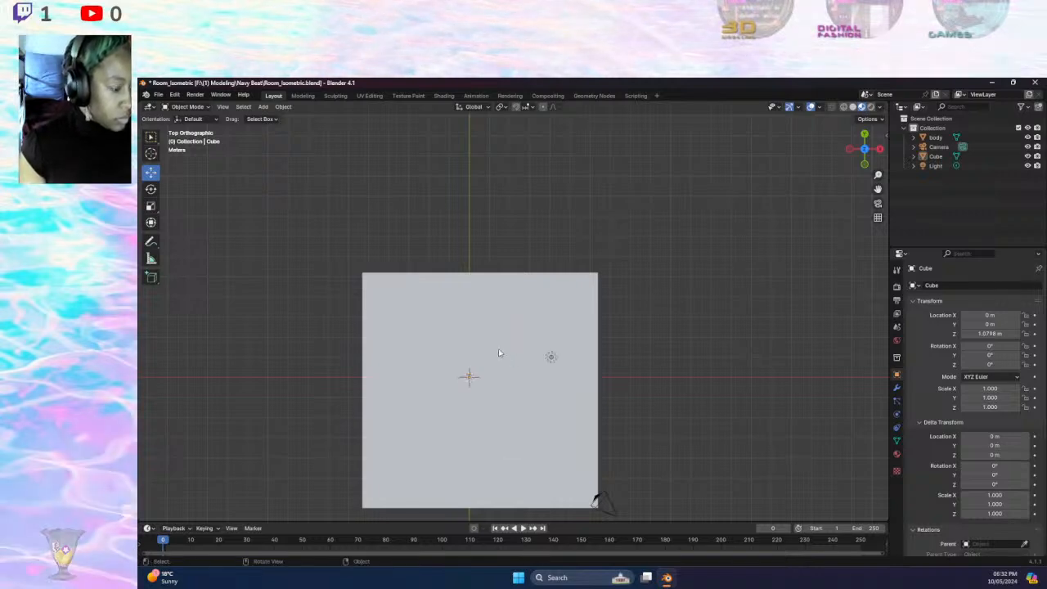
right_click(497, 334)
mouse_move(477, 374)
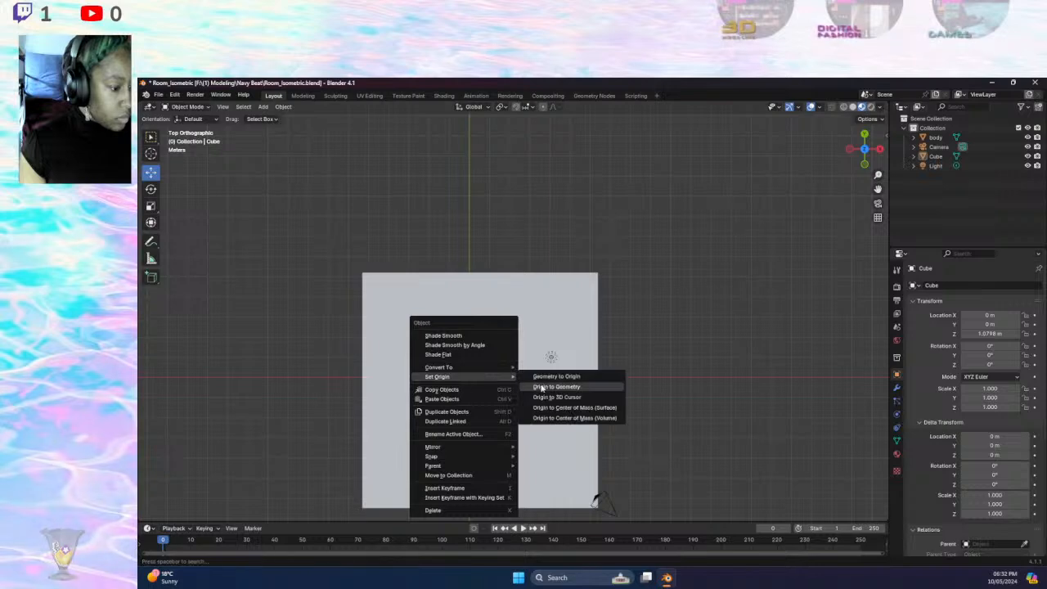
left_click(556, 386)
- Select the floor slab and set its origin to its geometry
left_click(176, 107)
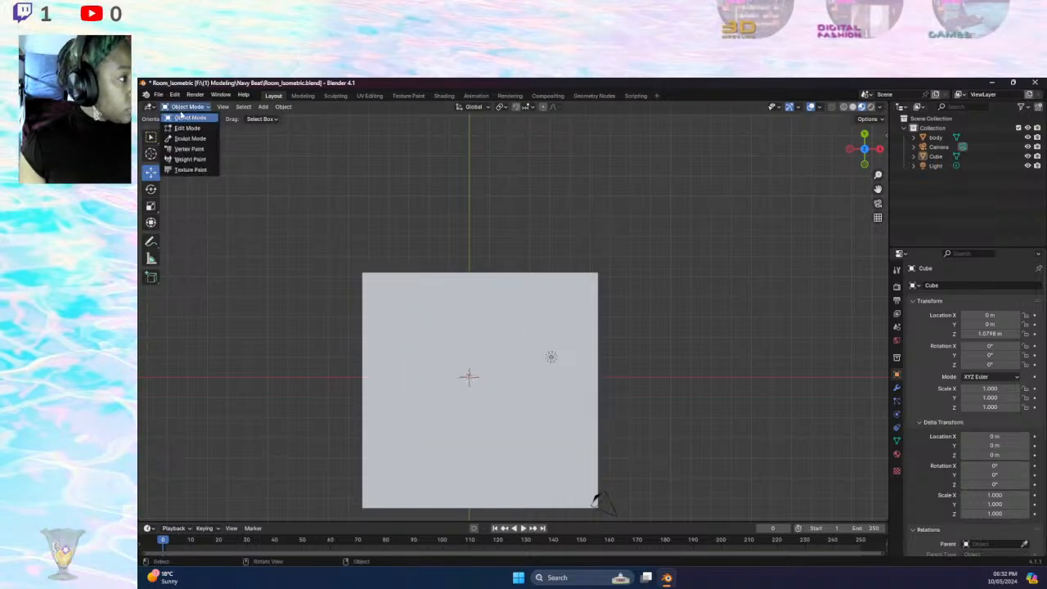
left_click(495, 328)
right_click(495, 328)
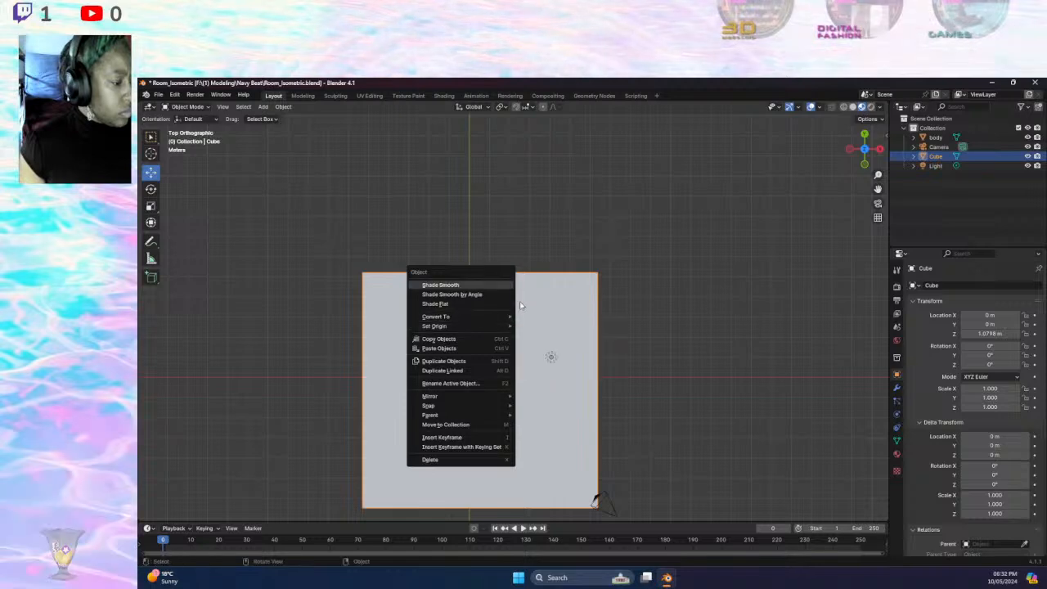
mouse_move(494, 326)
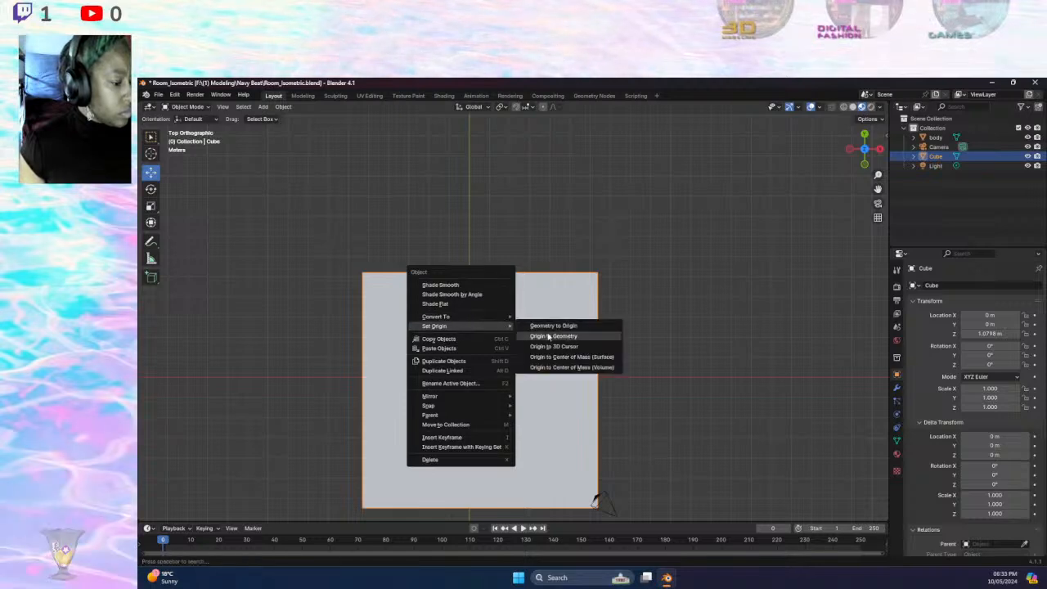
left_click(567, 336)
right_click(503, 335)
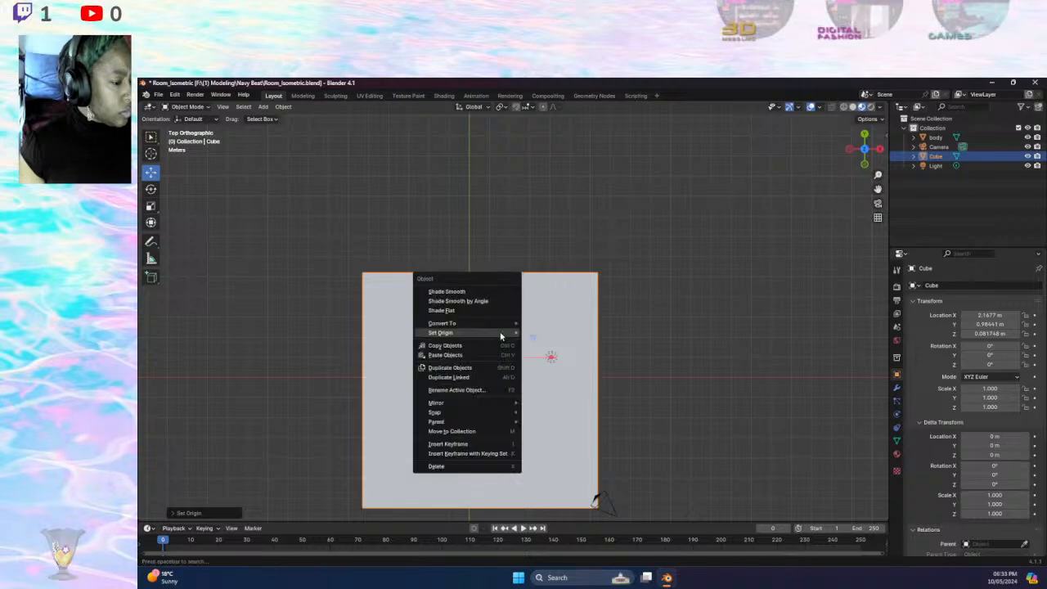
mouse_move(501, 334)
left_click(546, 344)
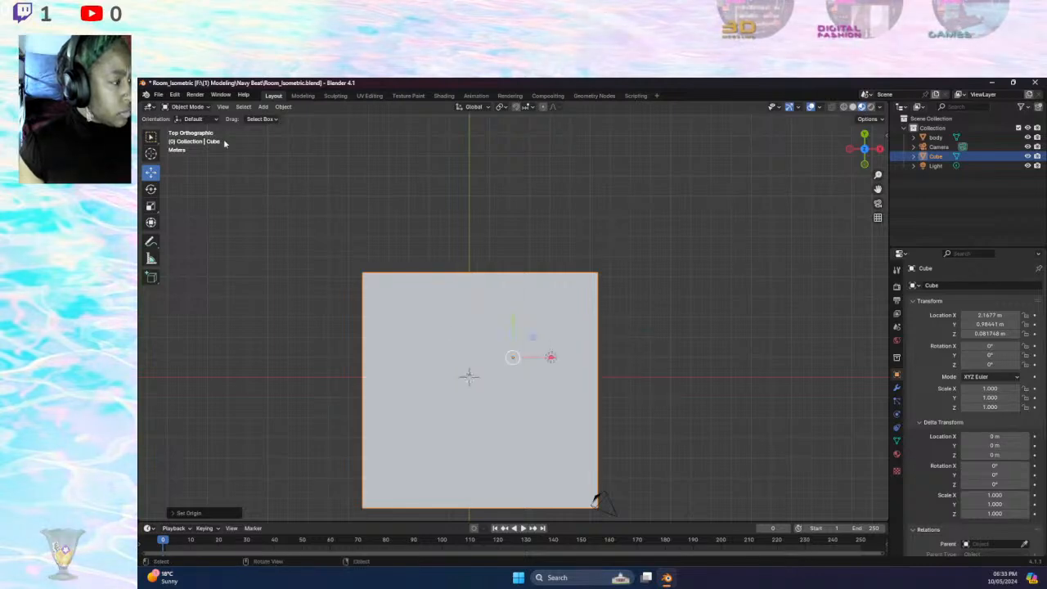
- In Edit Mode, select the top faces of both narrow border strips along the slab's two back edges
left_click(188, 108)
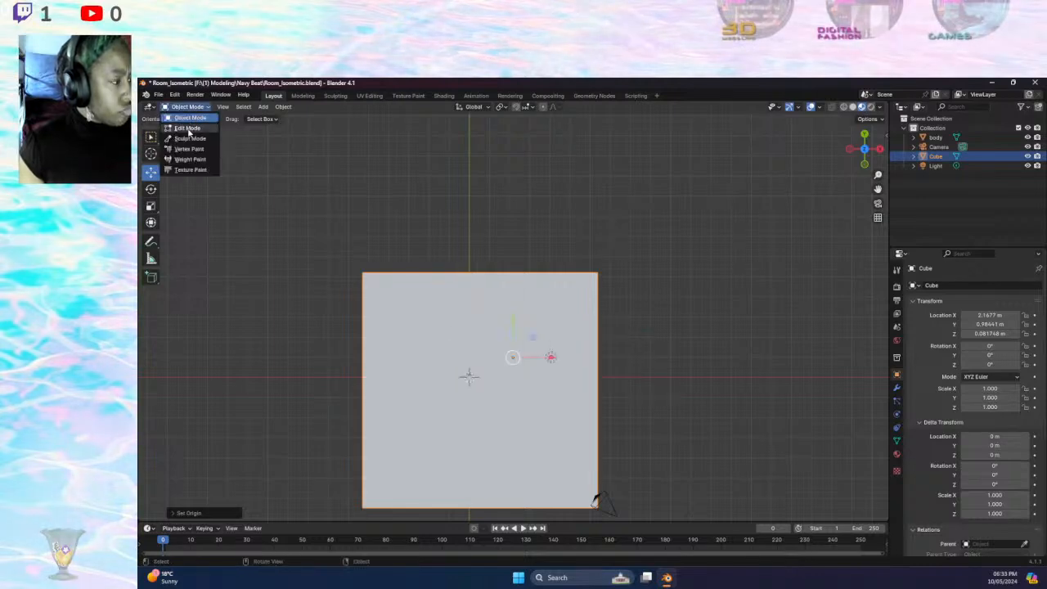
left_click(187, 128)
left_click(515, 265)
right_click(504, 271)
middle_click_drag(549, 236, 632, 270)
left_click(630, 267)
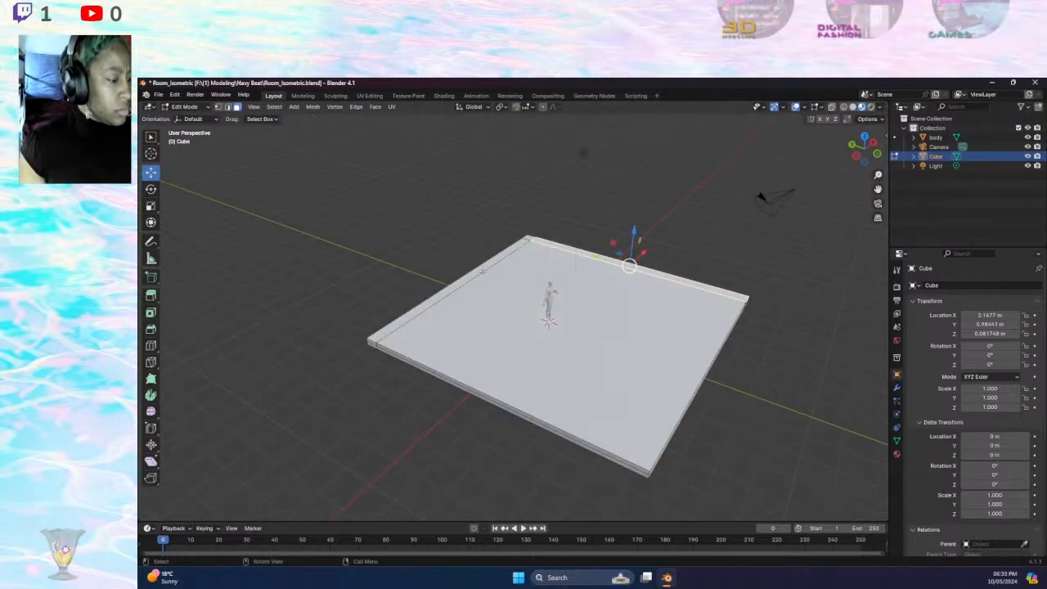
key("a")
middle_click_drag(484, 274, 532, 203)
left_click(535, 217)
left_click(556, 239, "shift")
middle_click_drag(504, 250, 547, 221)
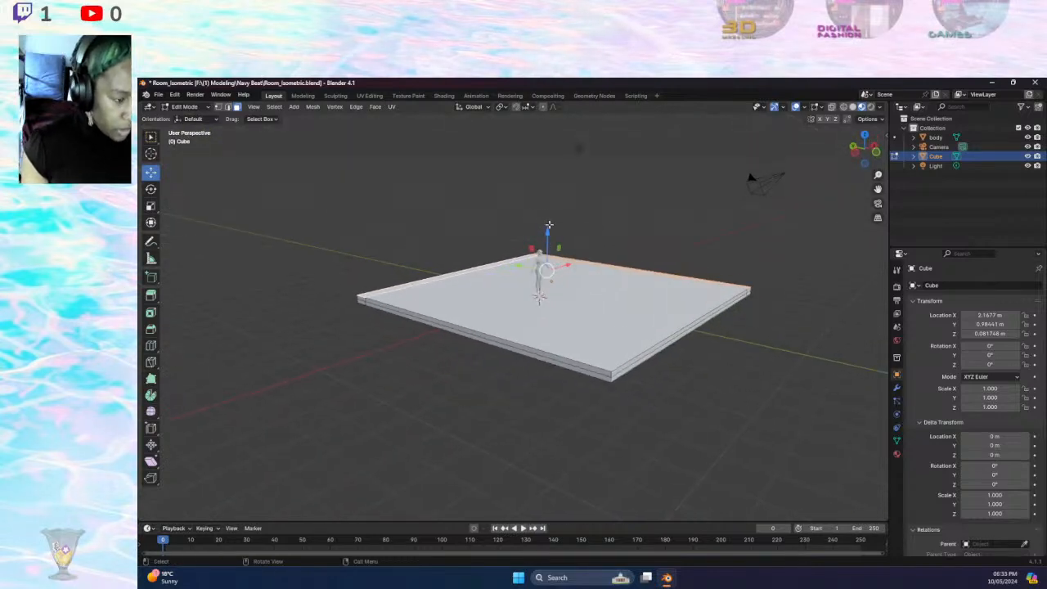
- Try extruding the selected border strips upward about 1.75 m, and undo the extrusion
key("e")
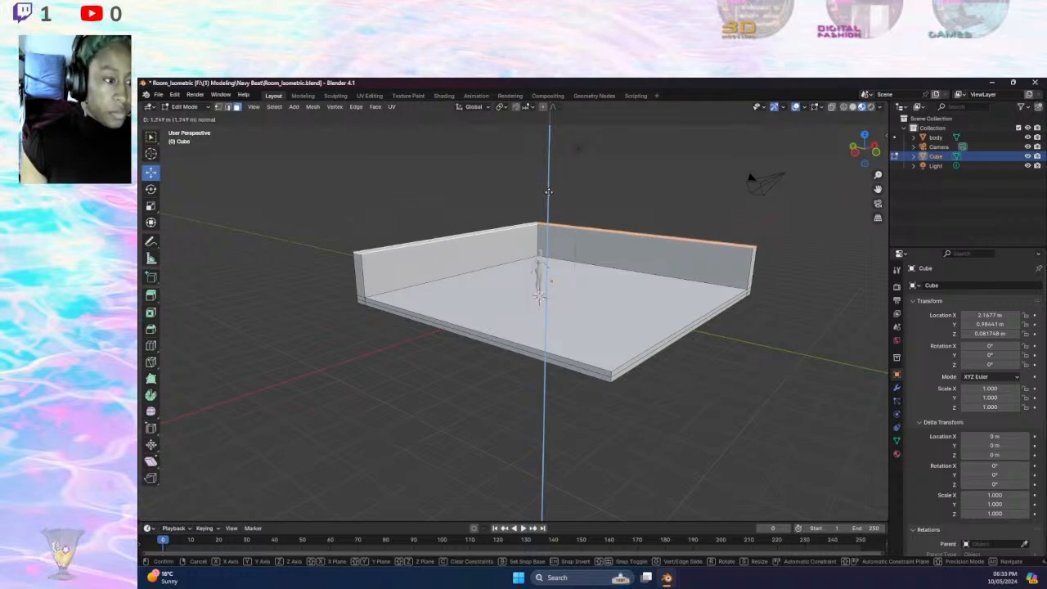
left_click(549, 191)
key("ctrl+z")
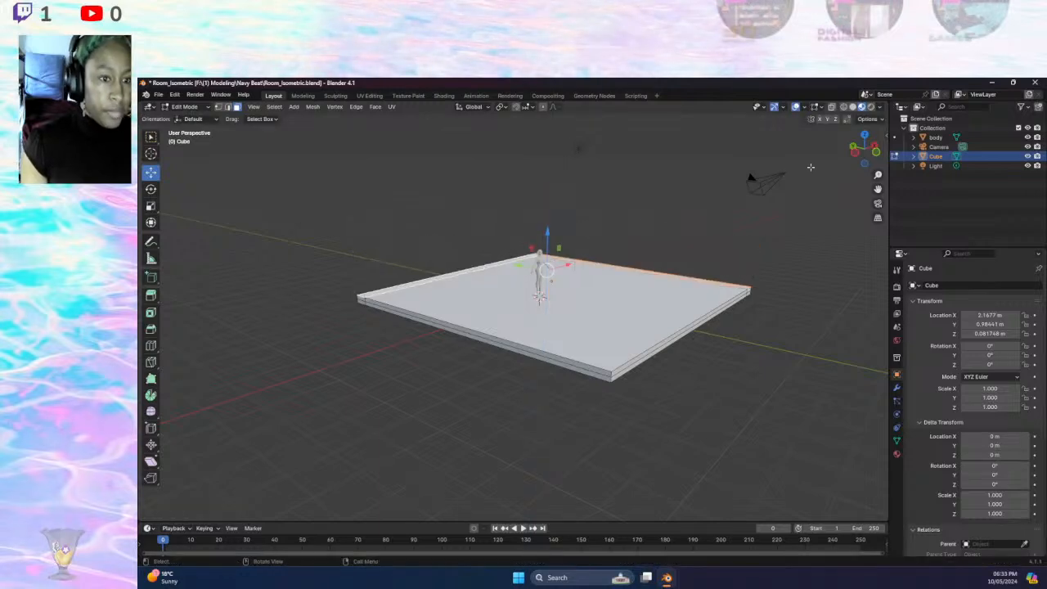
- Extrude the selected border strips upward about 7.7 m in the left orthographic view to form the room's two walls
left_click(849, 150)
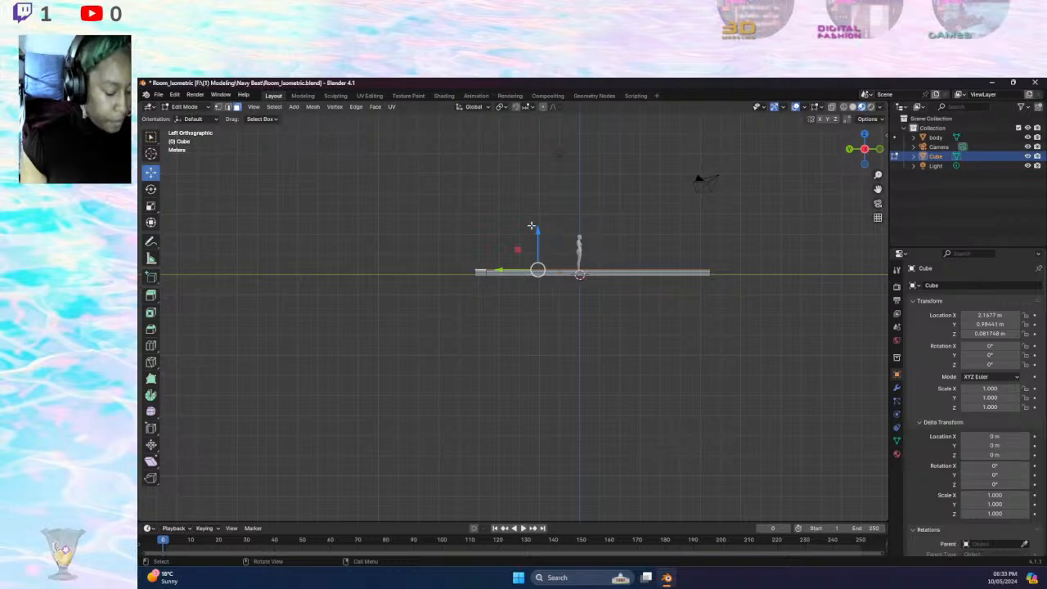
scroll(533, 225, "down", 1)
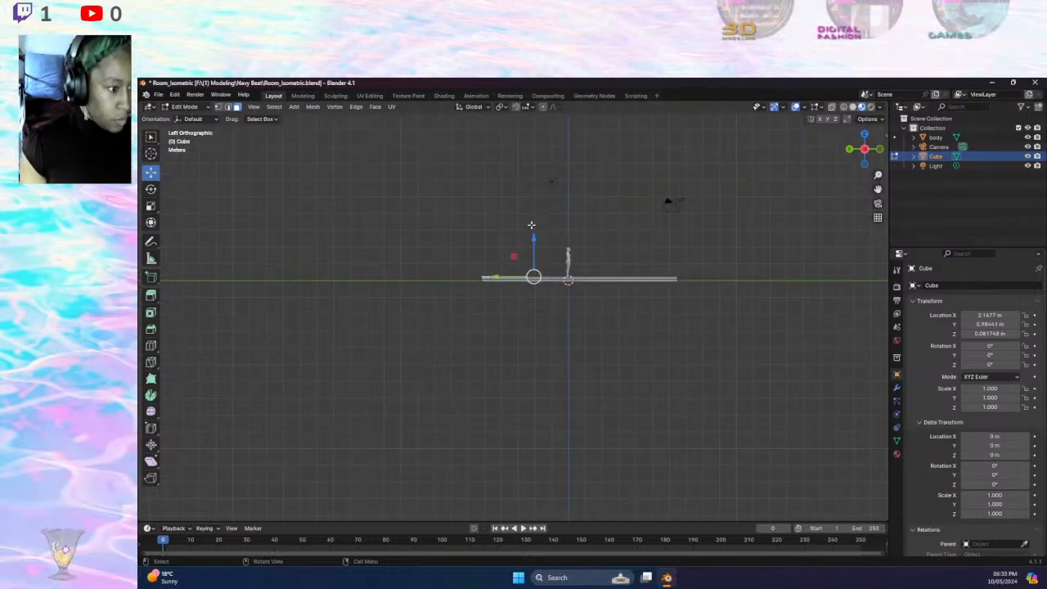
key("e")
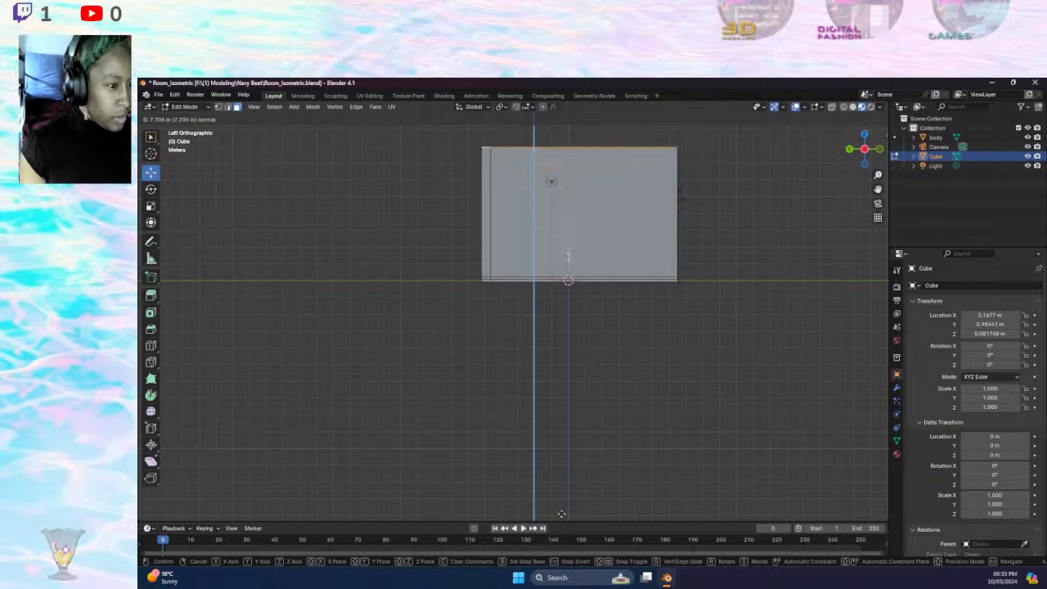
left_click(576, 111)
middle_click_drag(632, 258, 660, 363)
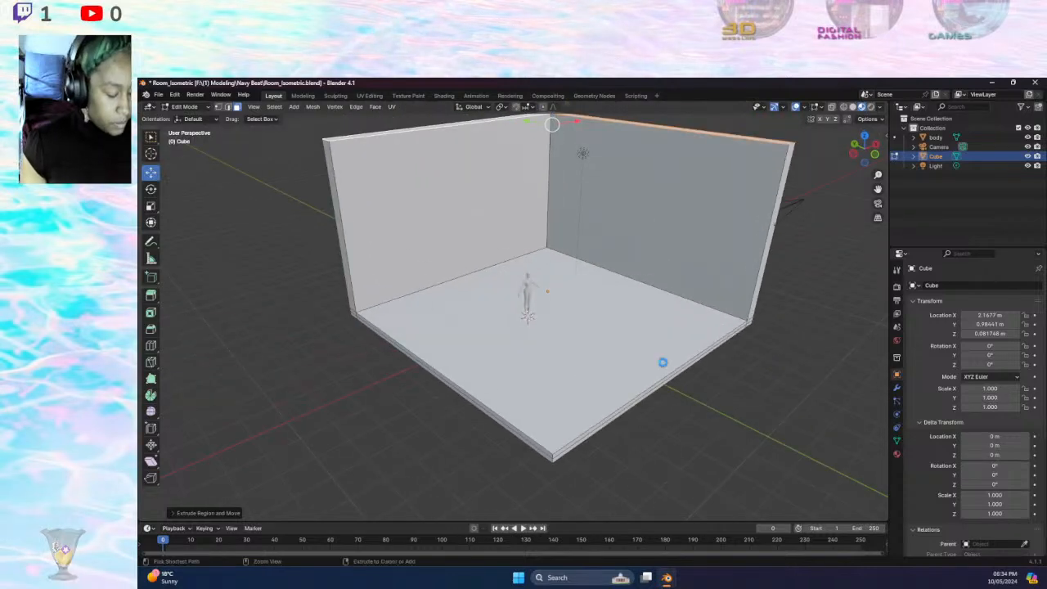
- Save the file, and return to Object Mode with the room object selected
key("ctrl+s")
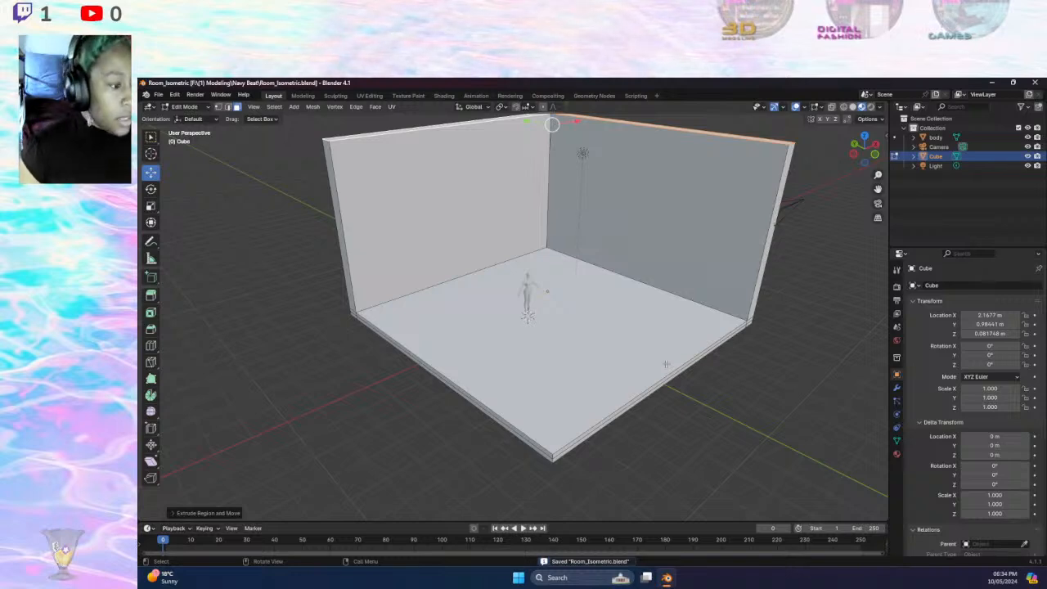
middle_click_drag(498, 280, 553, 304)
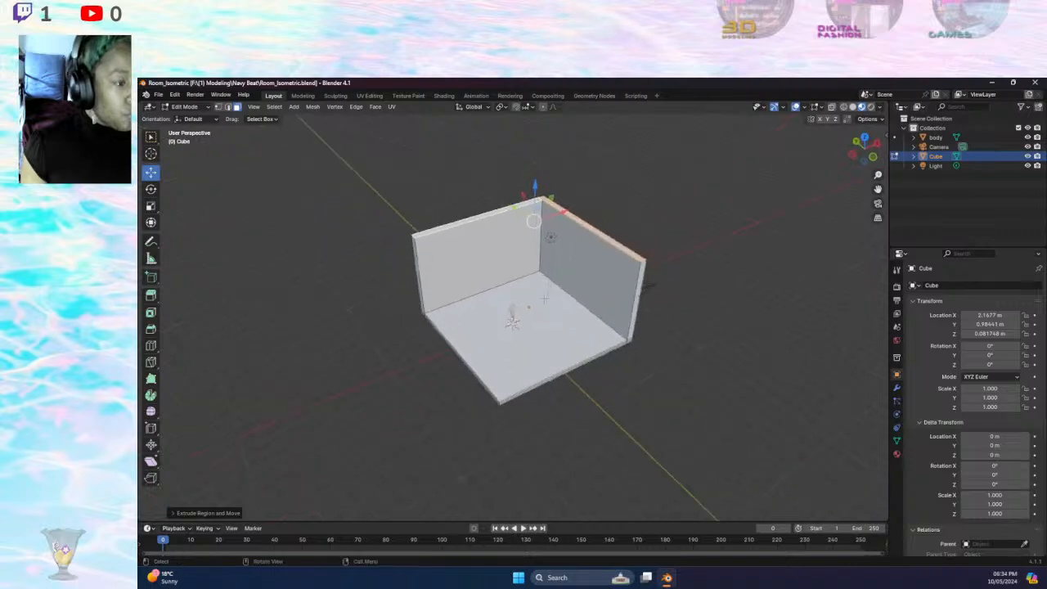
left_click(189, 107)
left_click(190, 118)
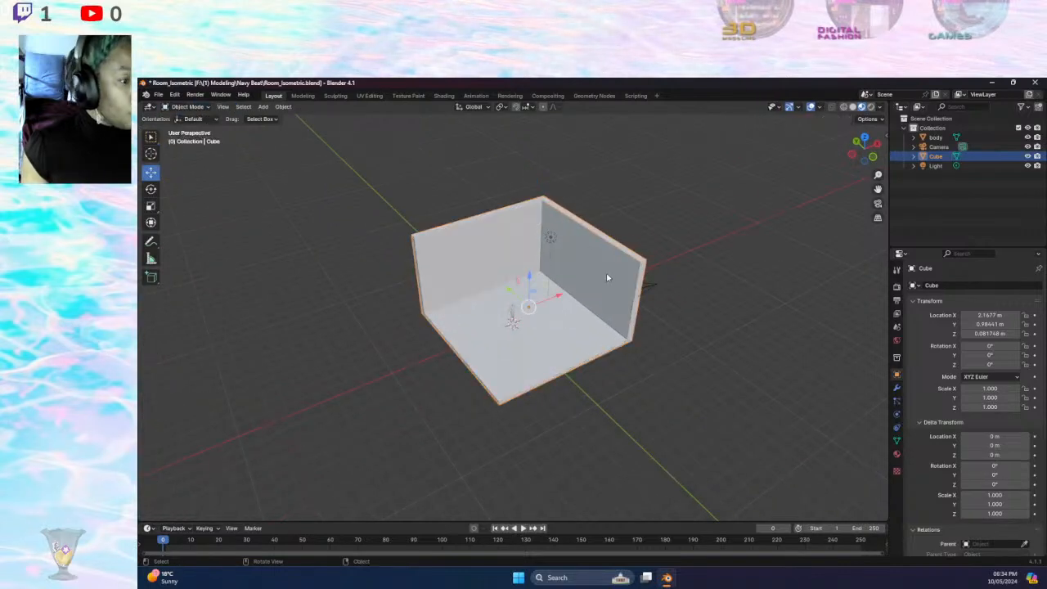
left_click(653, 283)
left_click(600, 331)
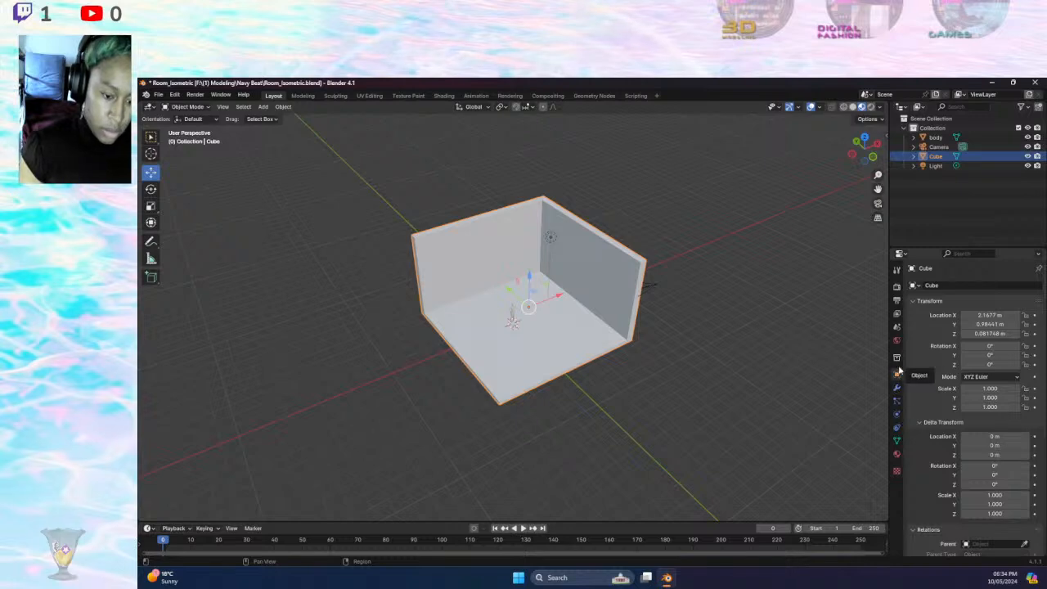
- Add an Array modifier to the room object
left_click(897, 388)
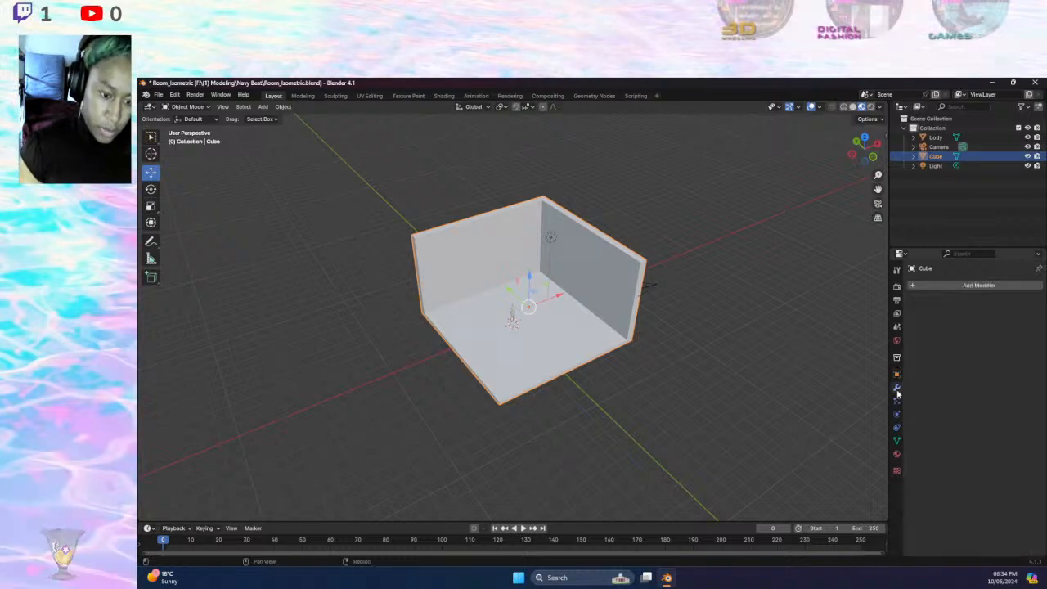
left_click(953, 286)
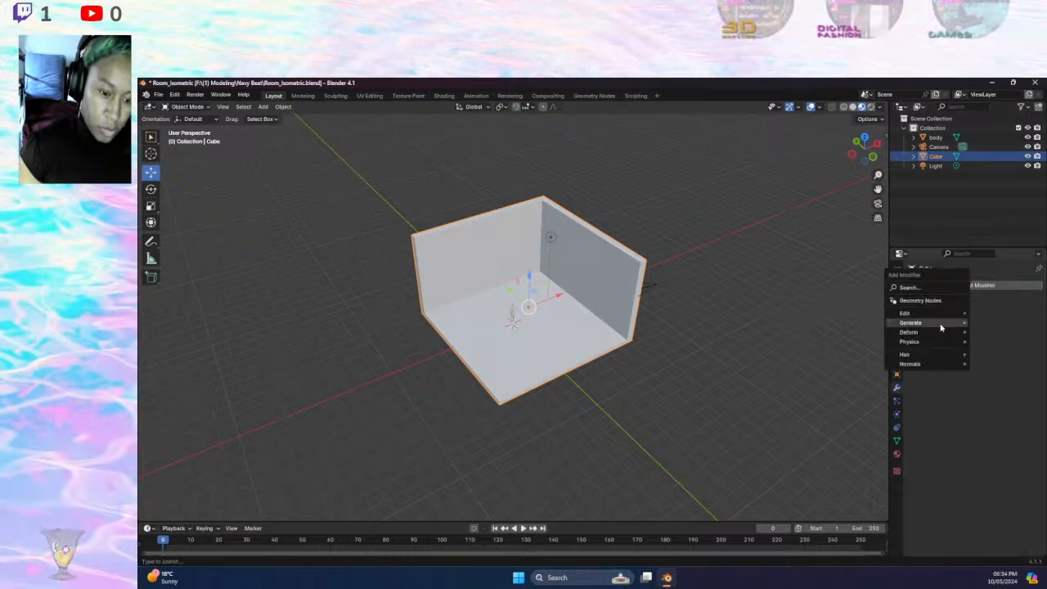
mouse_move(941, 327)
left_click(844, 321)
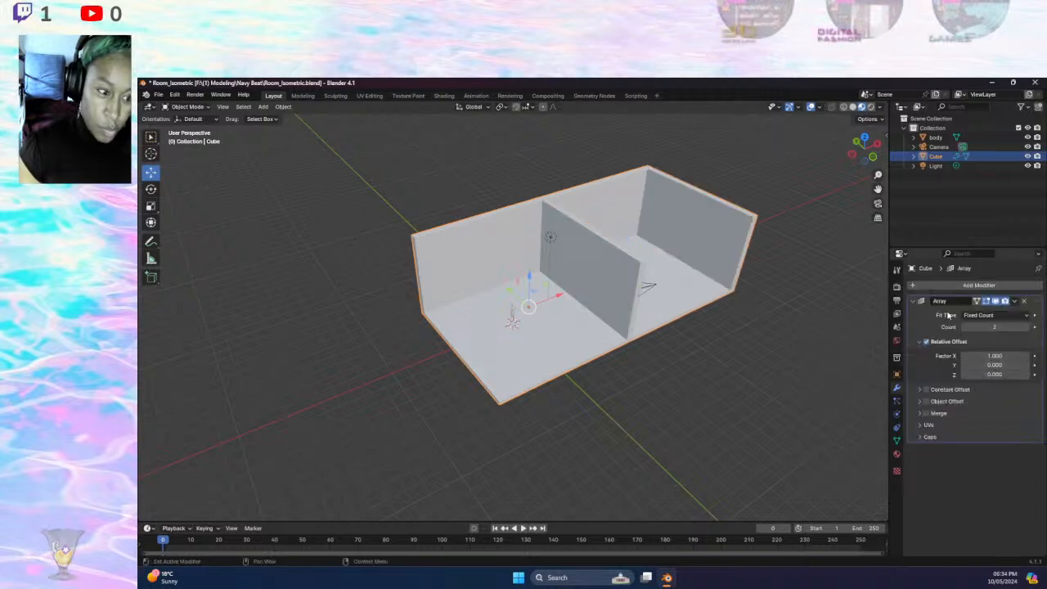
- Set the Array modifier's relative offset to a Z factor of 1.000 so the copy sits one full room height up
mouse_move(995, 354)
left_mouse_down()
mouse_move(1014, 355)
mouse_move(988, 357)
mouse_move(1014, 374)
mouse_move(994, 374)
left_mouse_up()
key("ctrl+z")
key("ctrl+z")
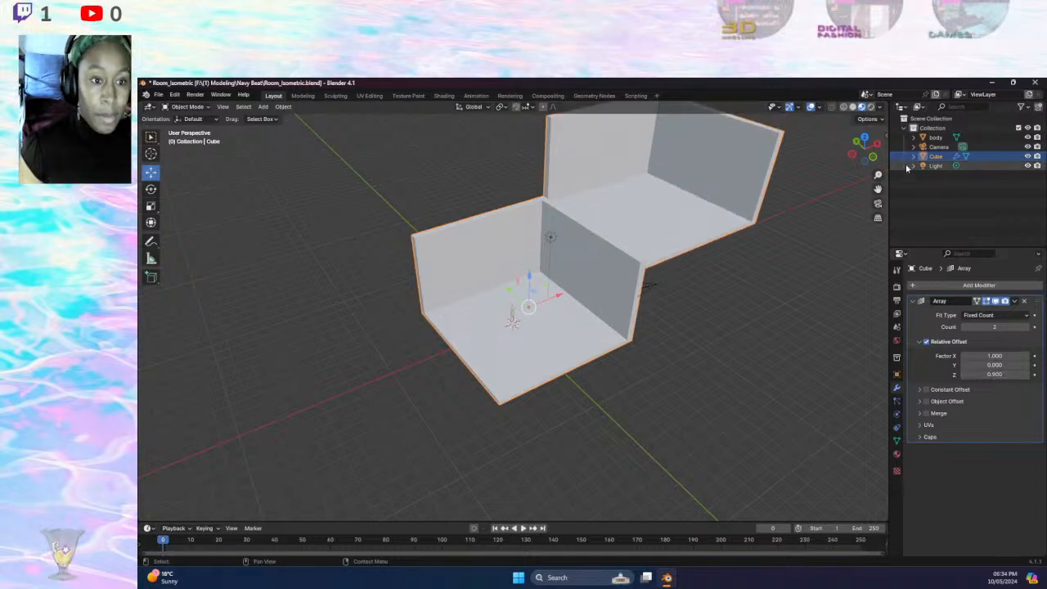
left_click(873, 156)
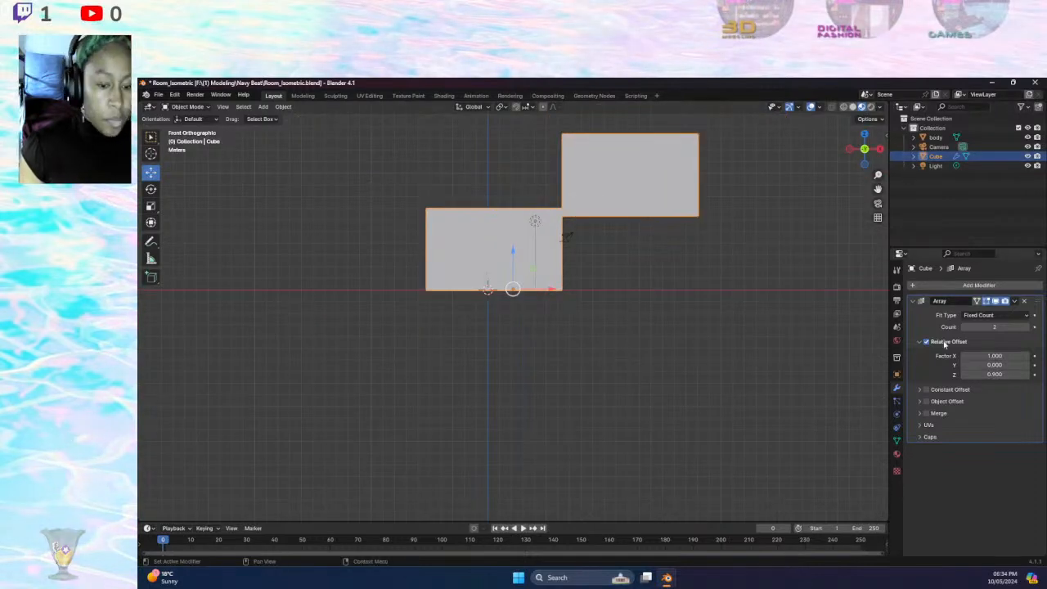
left_click(1027, 374)
middle_click_drag(703, 286, 720, 329)
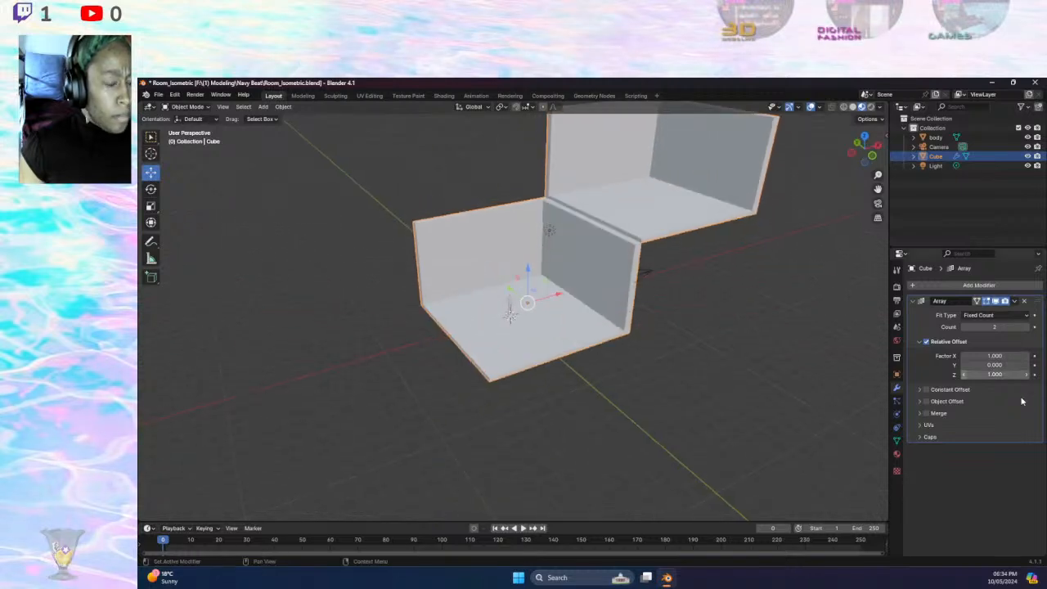
- Set the Array modifier's relative offset X factor to 0.95
left_click(966, 357)
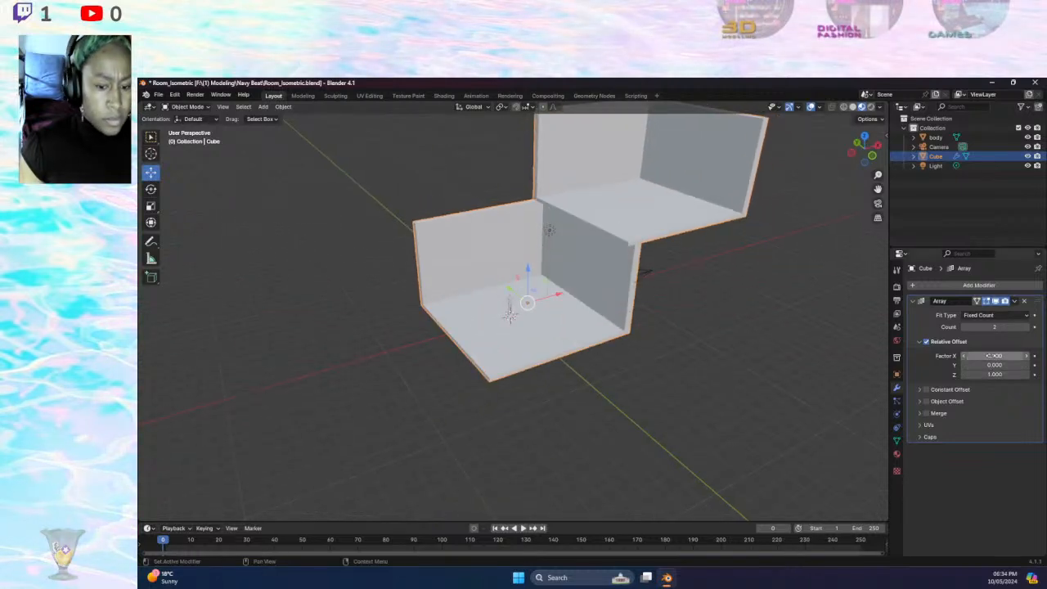
left_click(1000, 356)
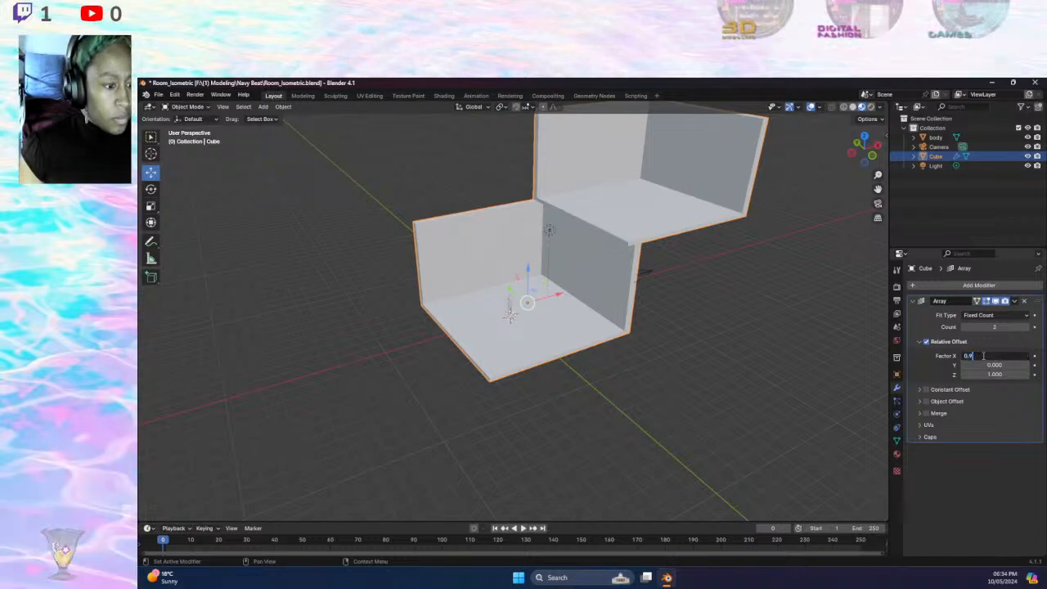
type("0.95")
key("Return")
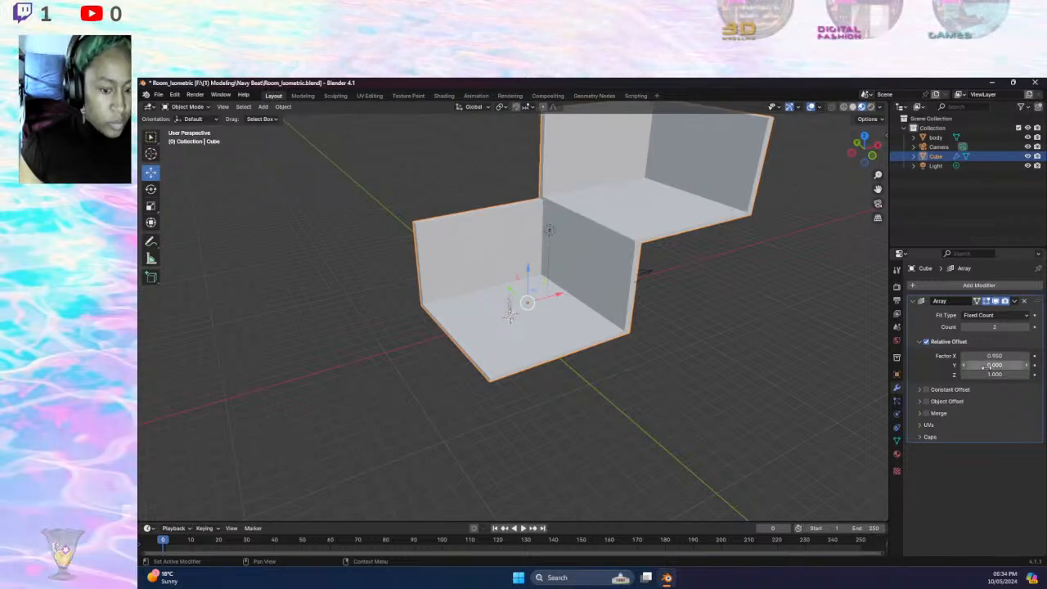
- Try relative offset X factors of 0.958 and 0.955 to line up the copy with the lower room's wall
left_click(872, 156)
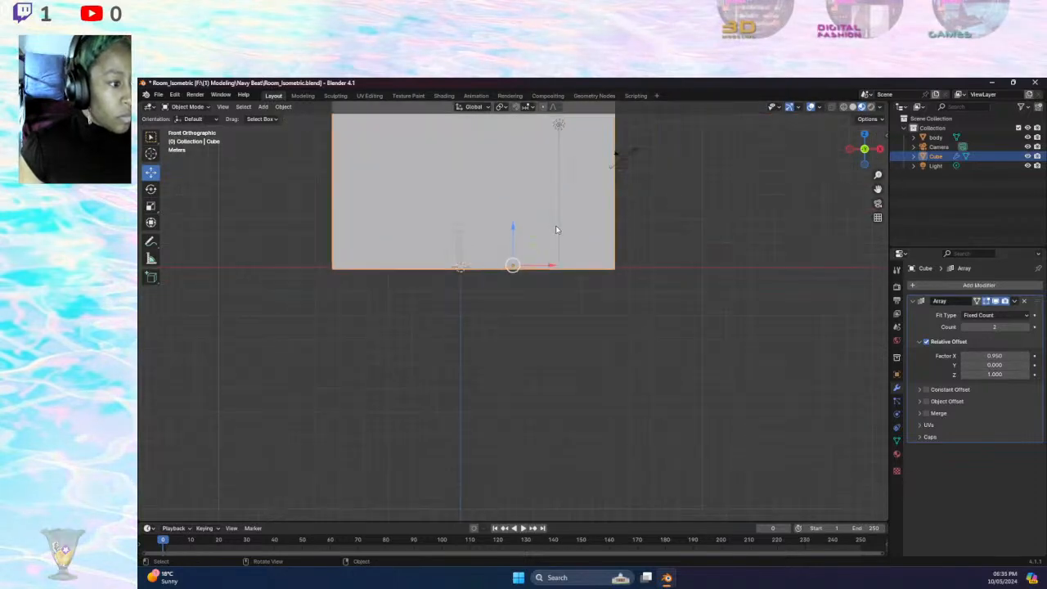
middle_click_drag(694, 201, 714, 328, "shift")
middle_click_drag(669, 261, 736, 276)
double_click(1006, 356)
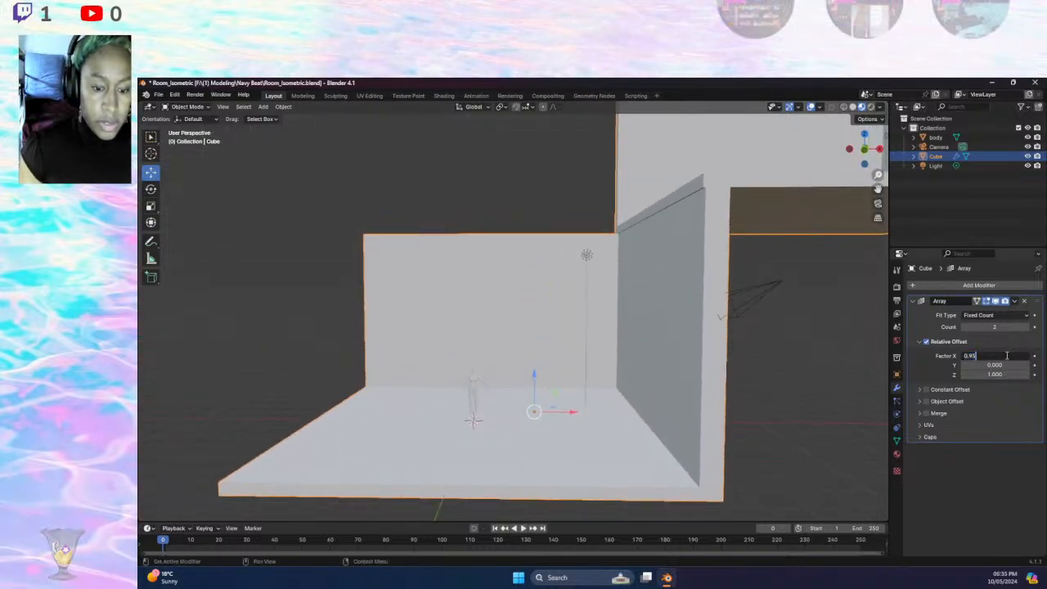
type("8")
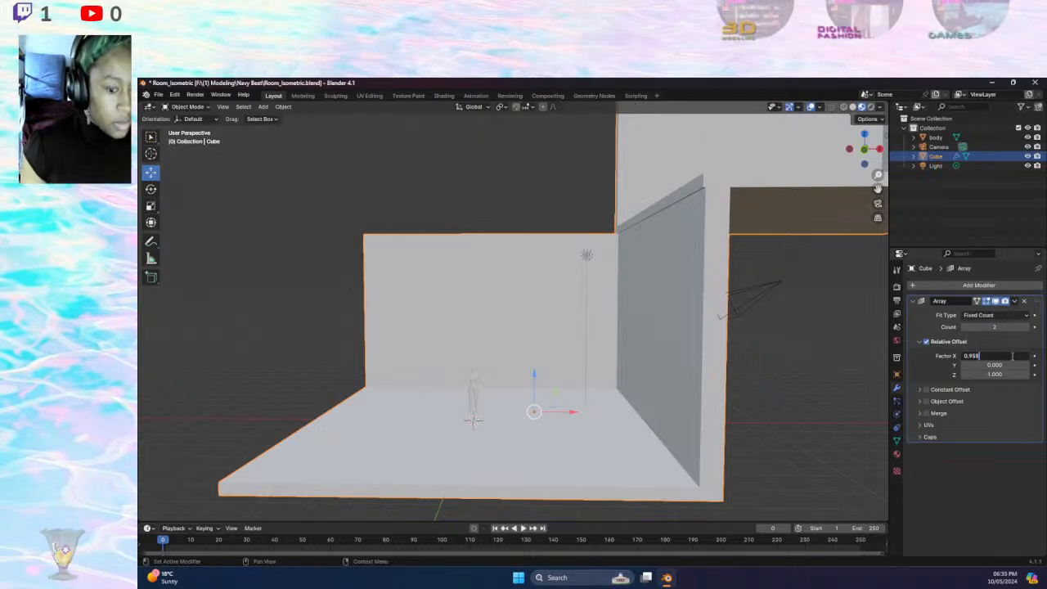
left_click(1009, 364)
double_click(1009, 354)
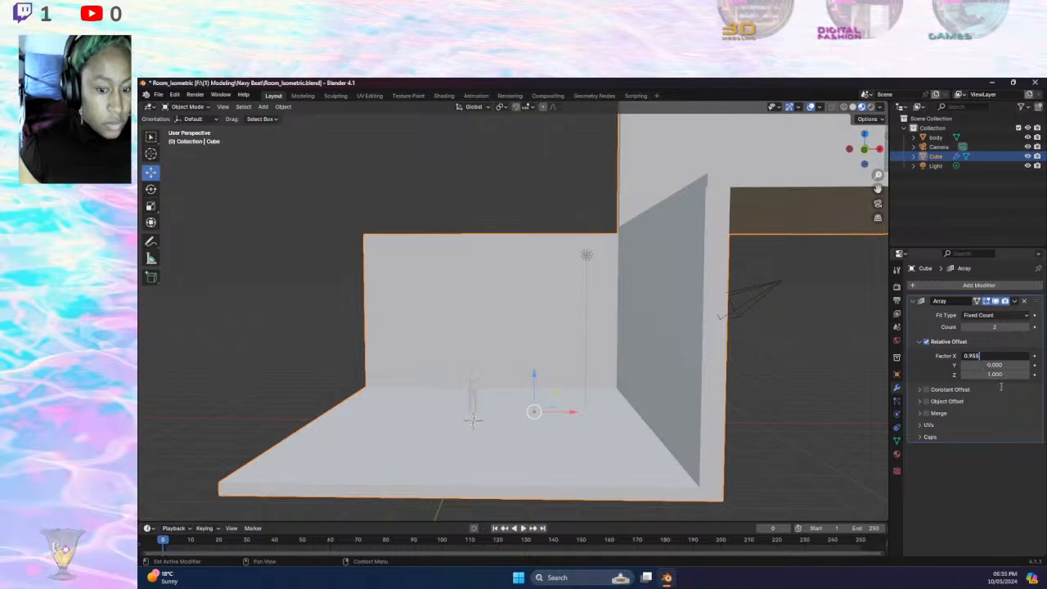
key("Return")
- Fine-tune the Array's relative offset X factor to 0.954, and refine it to 0.9542
left_click(1002, 355)
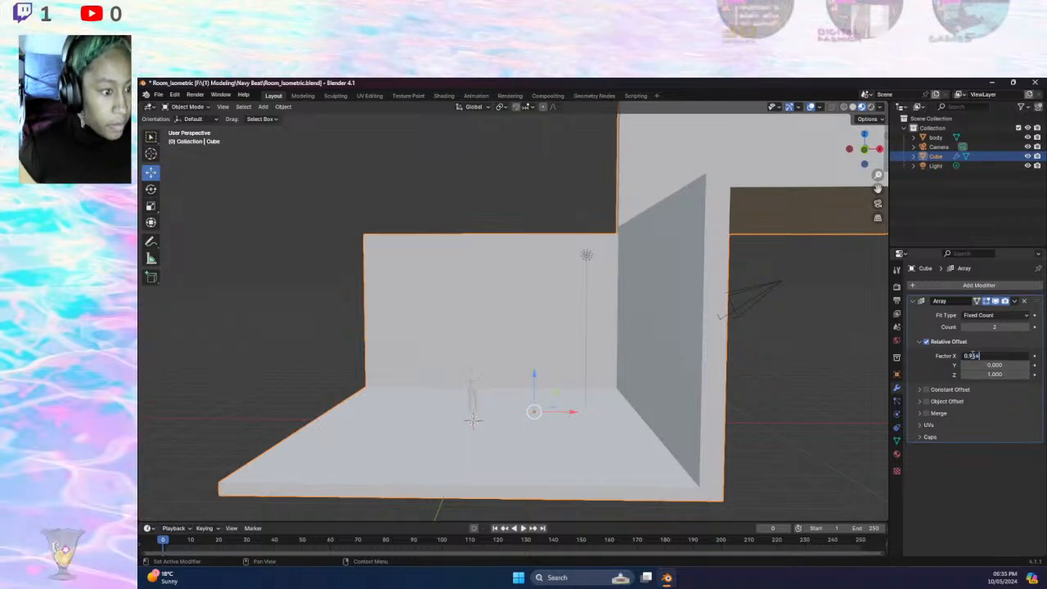
type("4")
key("Return")
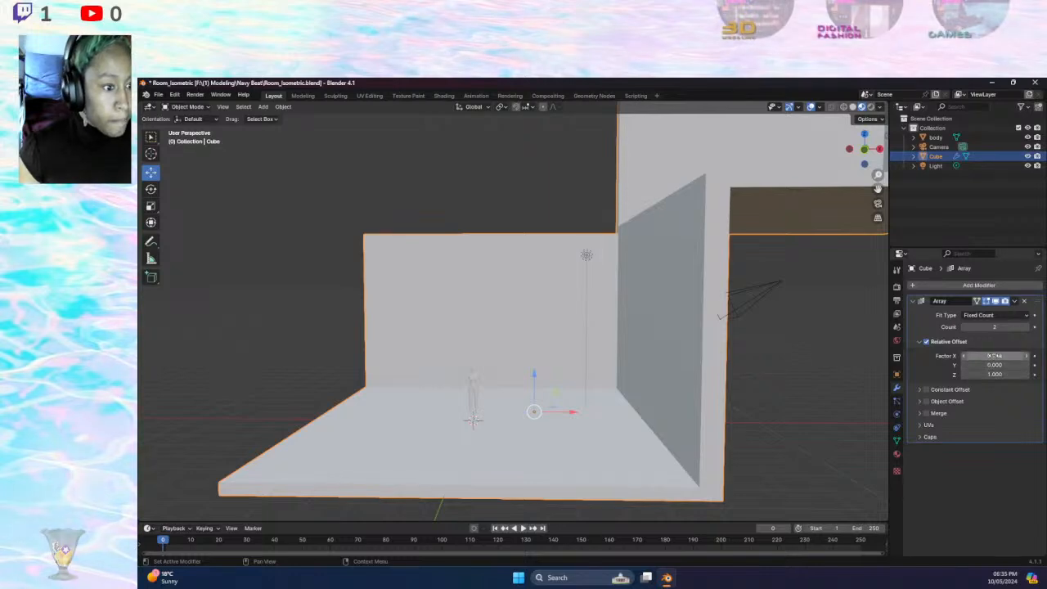
left_click(1000, 355)
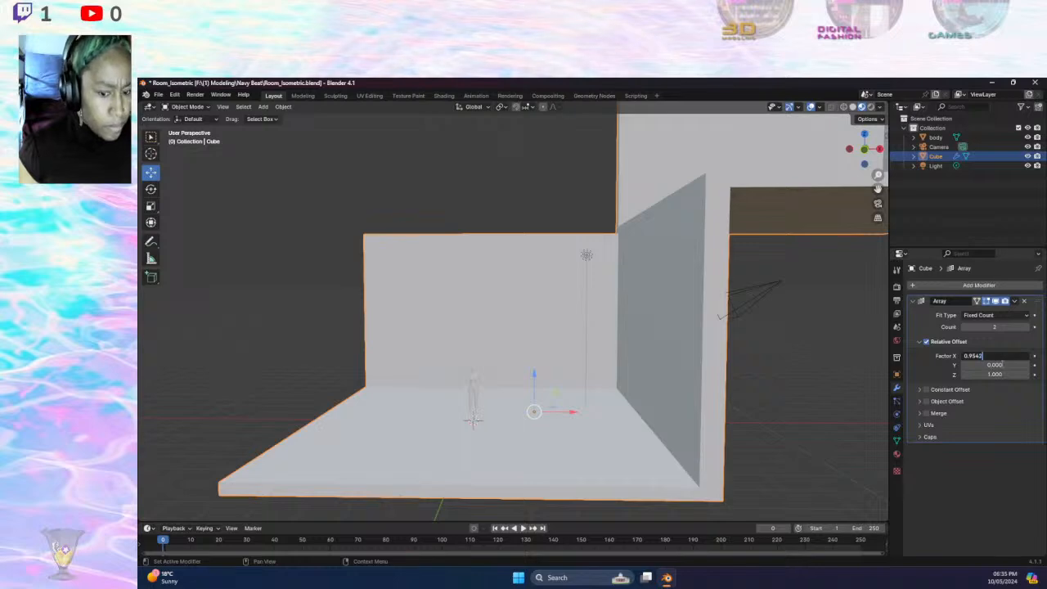
key("Return")
- Set the Array modifier's count to 3 to form a staircase of three rooms
middle_click_drag(715, 351, 780, 367)
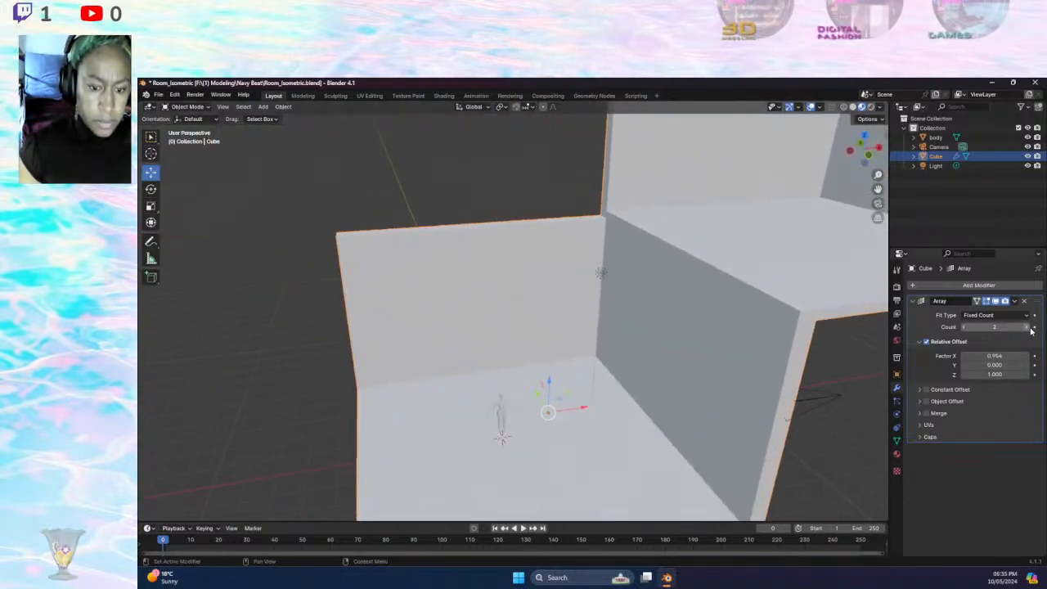
scroll(767, 311, "down", 5)
middle_click_drag(724, 295, 748, 306)
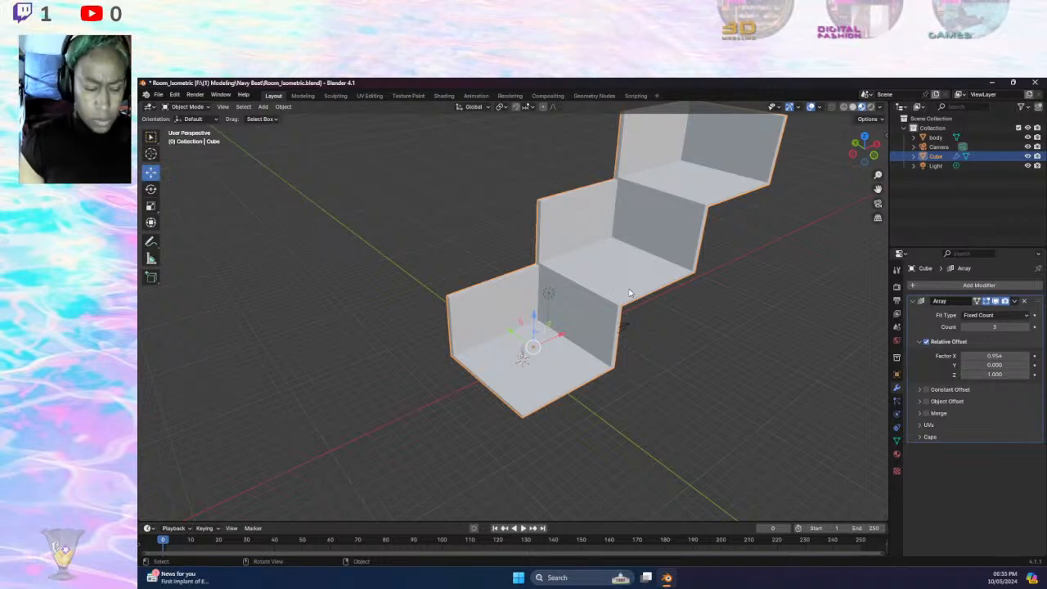
- Rename the Cube object to Room_Row_B
double_click(936, 155)
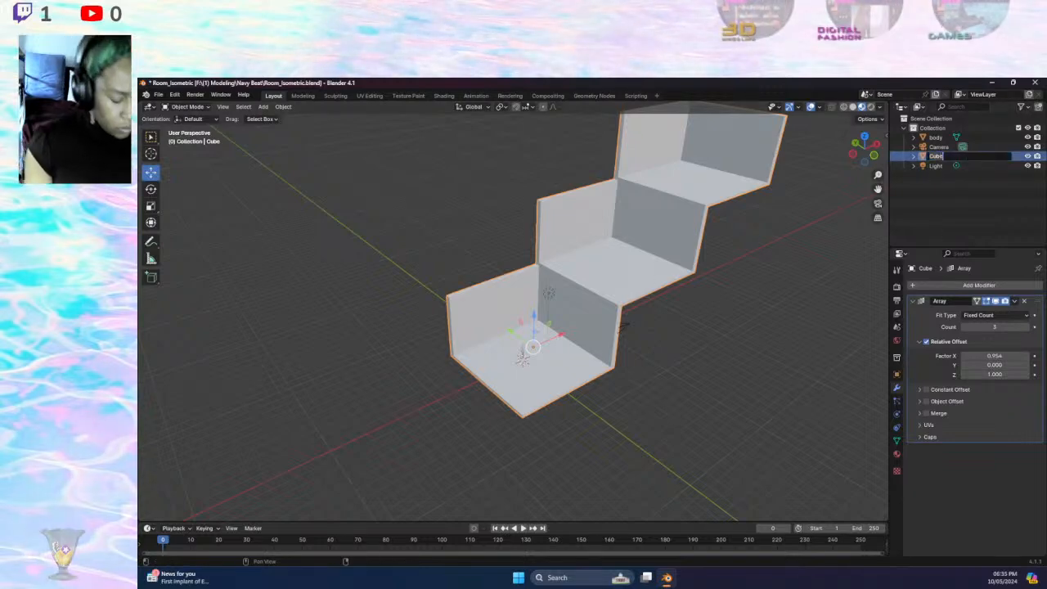
type("R")
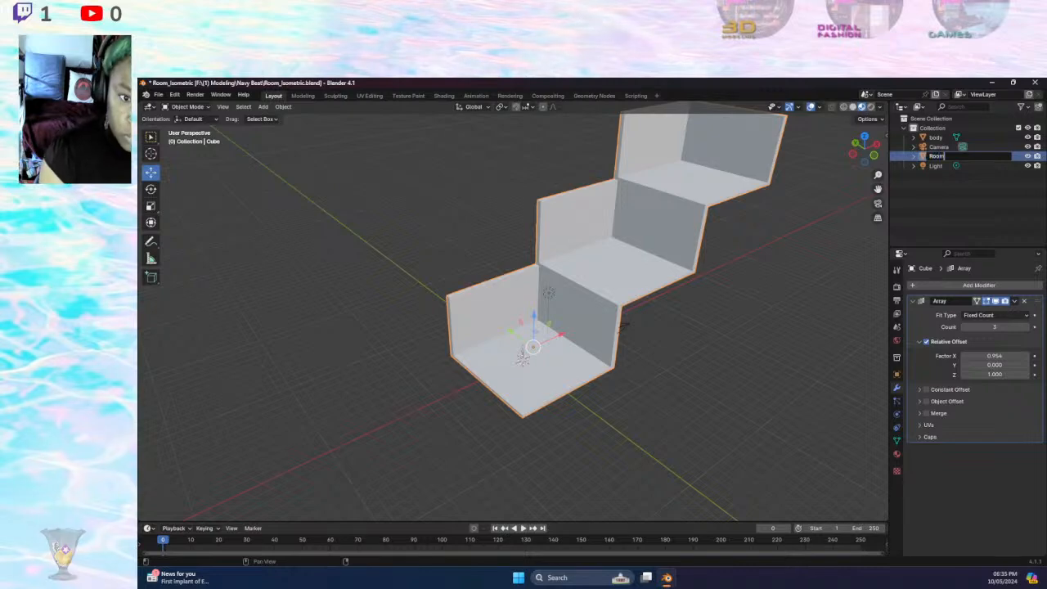
type("oom")
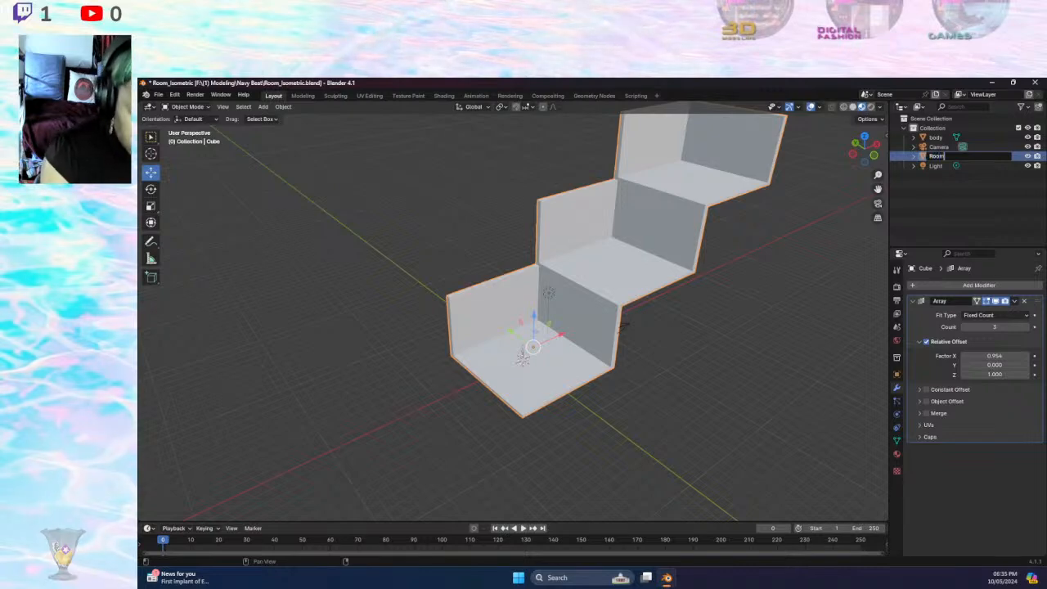
type("_Row")
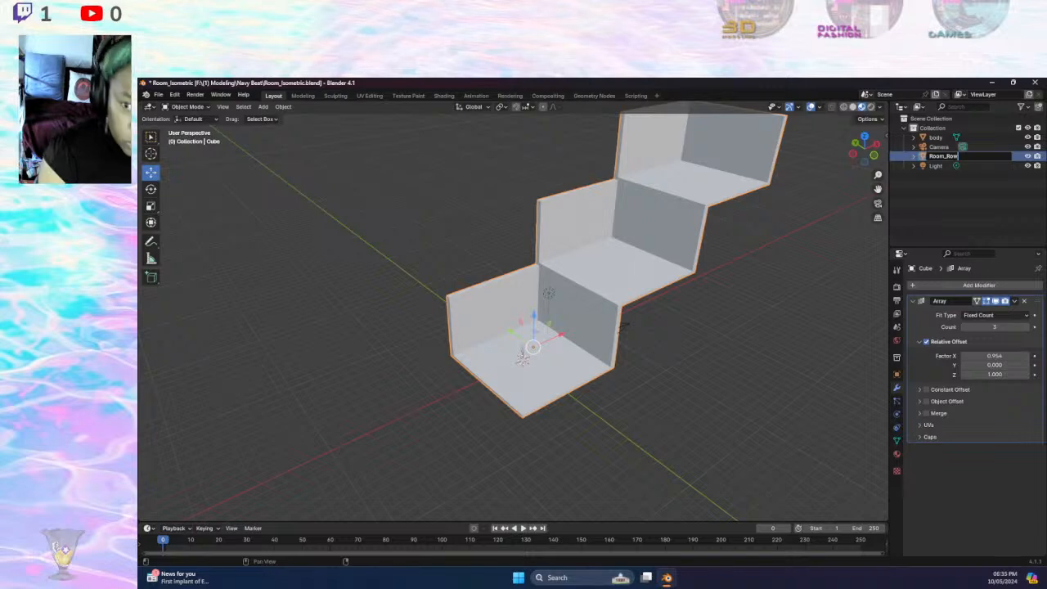
type("_")
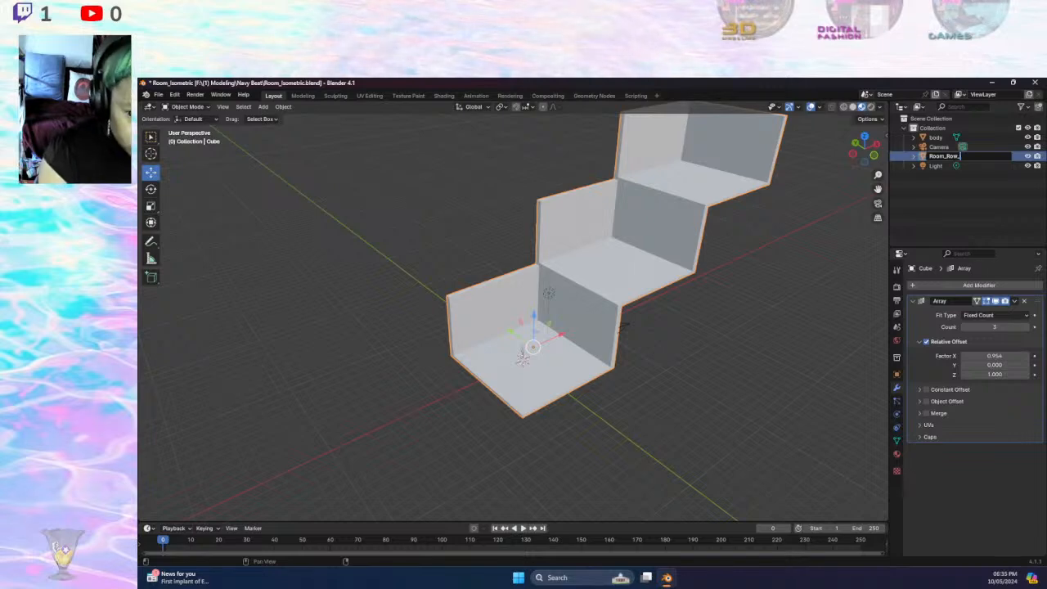
type("B")
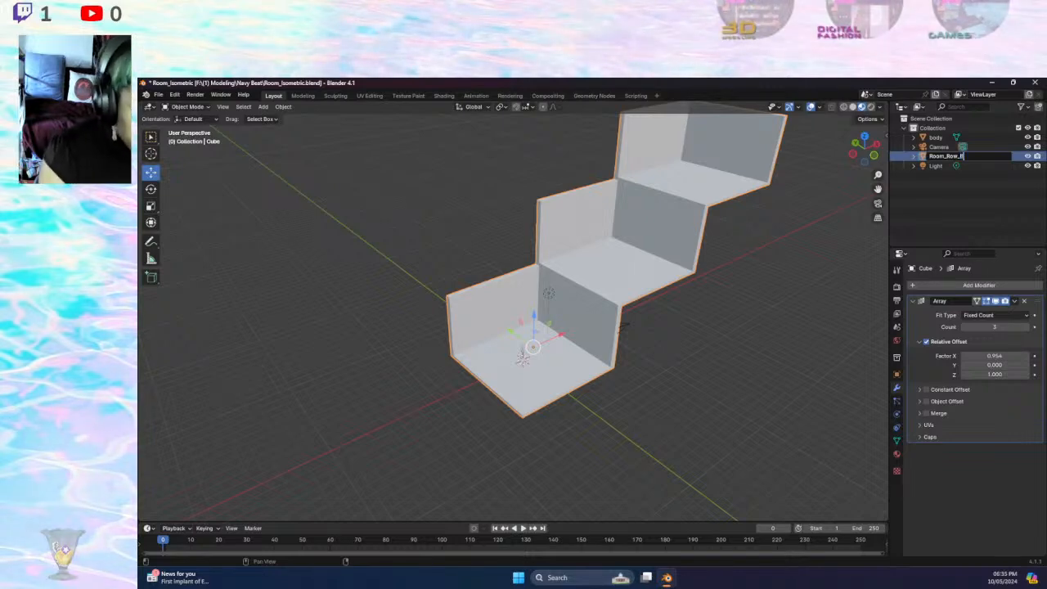
key("Return")
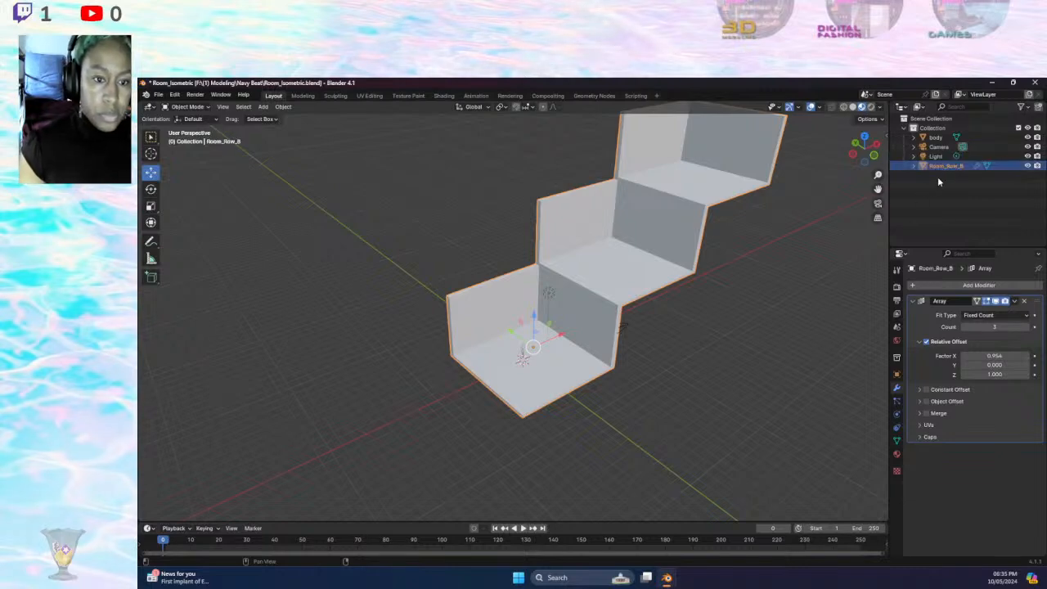
- Duplicate Room_Row_B by copying and pasting it, and rename the copy Room_Row_A
key("ctrl+c")
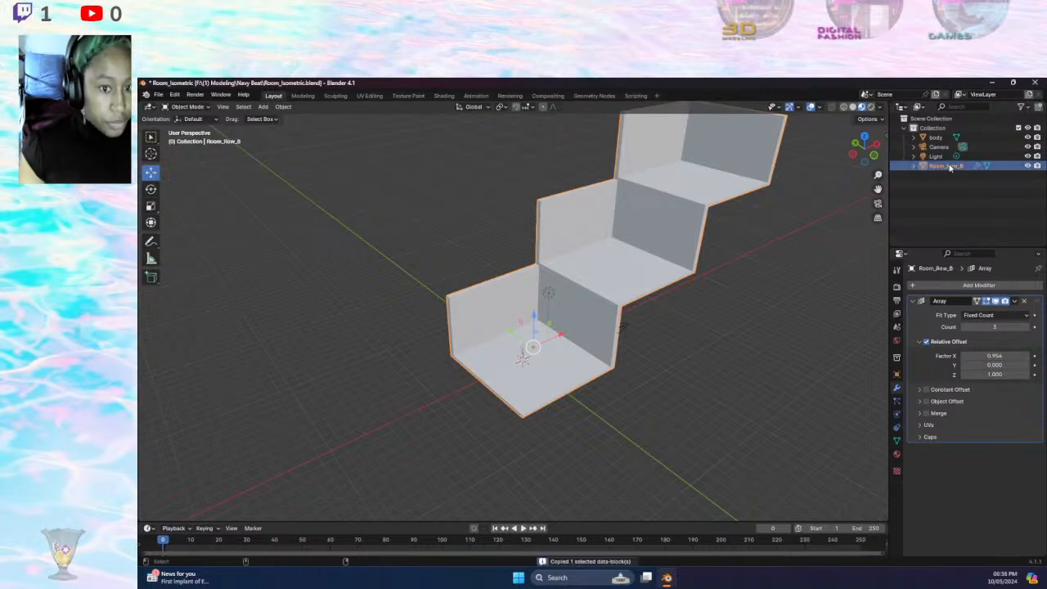
key("ctrl+v")
left_click(957, 174)
double_click(957, 174)
left_click_drag(966, 178, 961, 177)
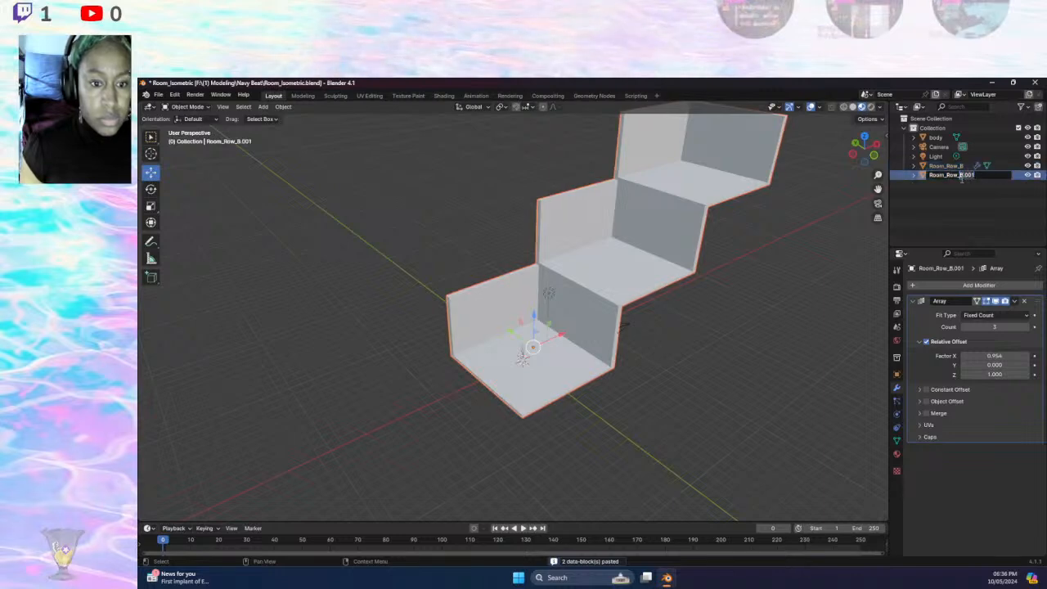
type("A")
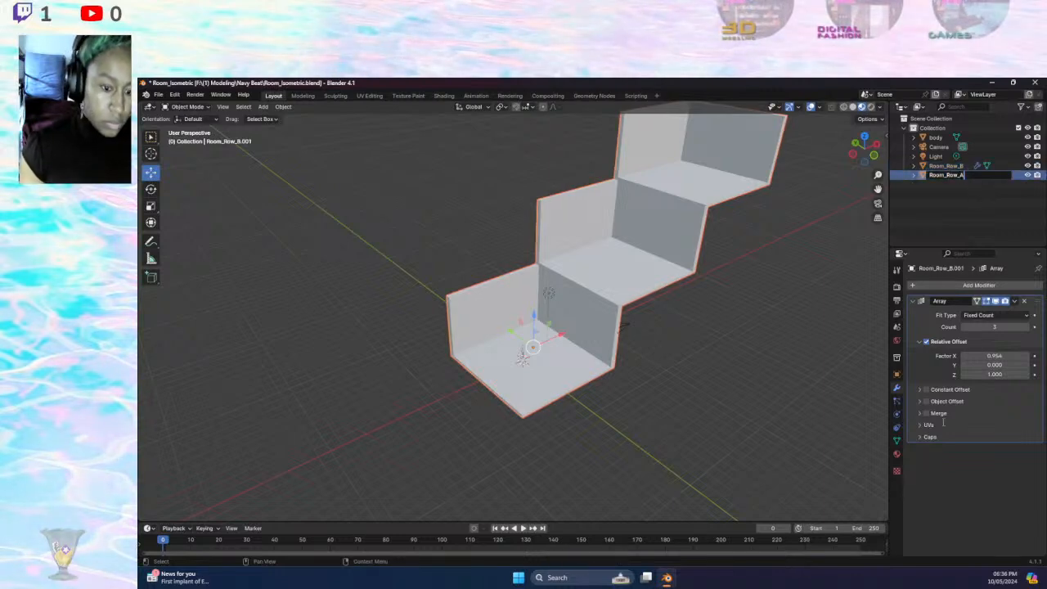
- Set Room_Row_A's Array count to 2 and move it about 11.9 m along the Y axis beside Room_Row_B
left_click(969, 331)
left_click(966, 329)
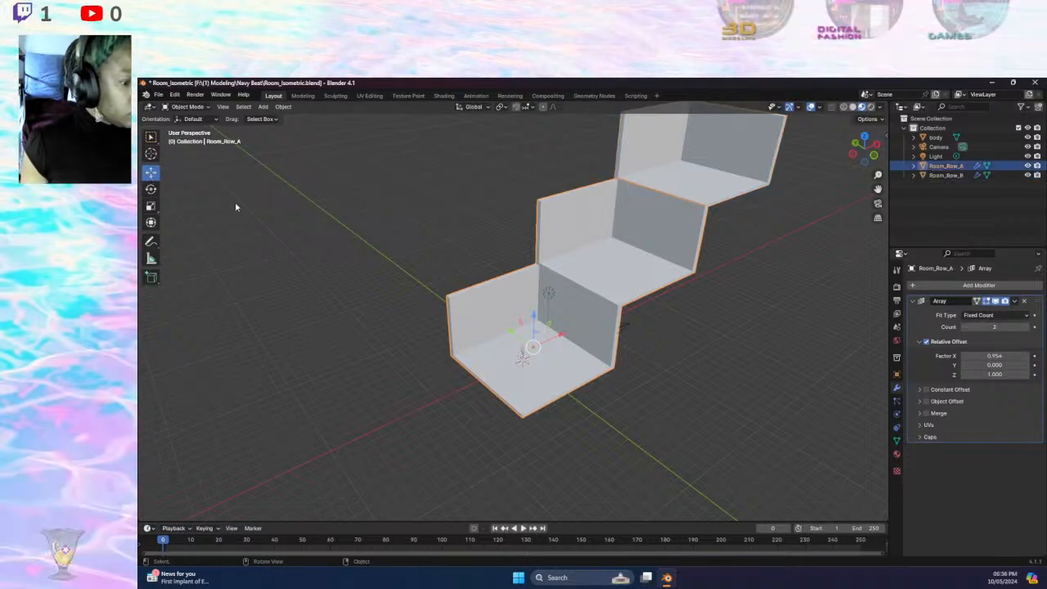
key("g")
key("y")
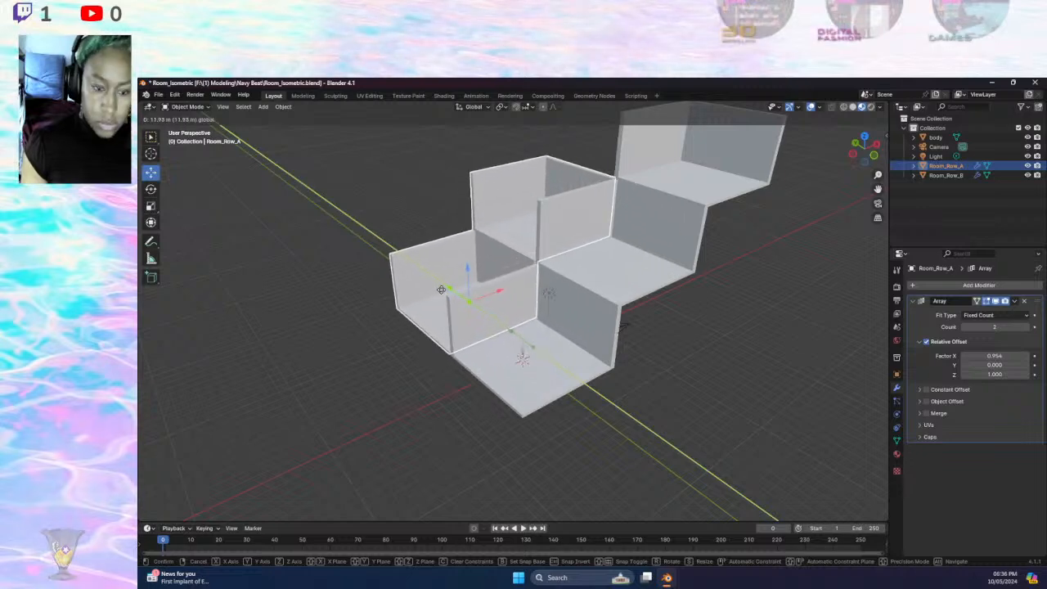
left_click(446, 291)
middle_click_drag(727, 191, 775, 220)
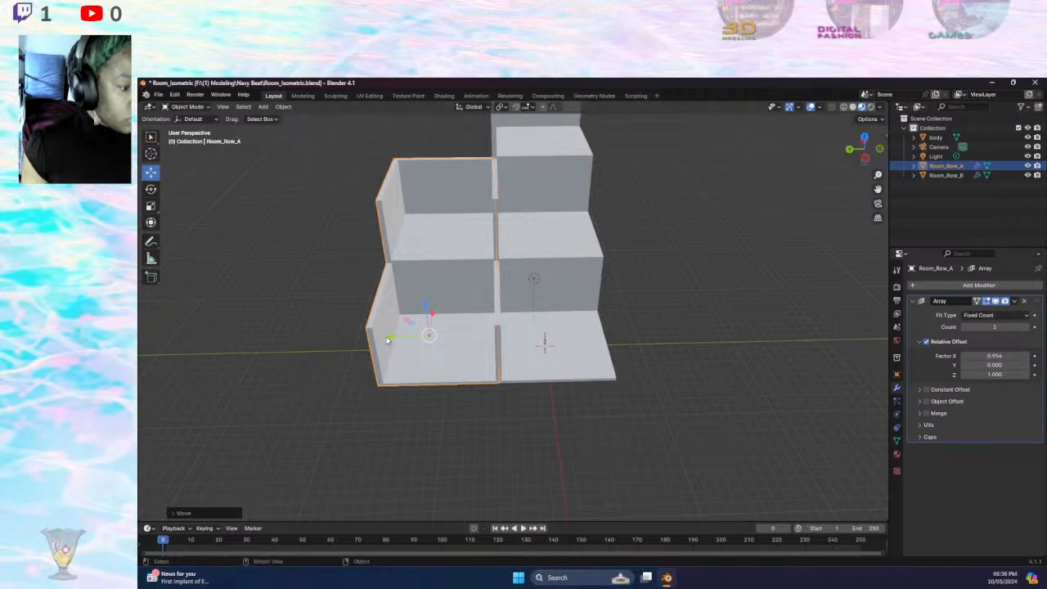
- Try shifting Room_Row_A along the X axis to line up with the second room of Room_Row_B
left_click_drag(388, 338, 385, 338)
mouse_move(452, 338)
middle_mouse_down()
mouse_move(515, 328)
mouse_move(447, 325)
mouse_move(459, 336)
middle_mouse_up()
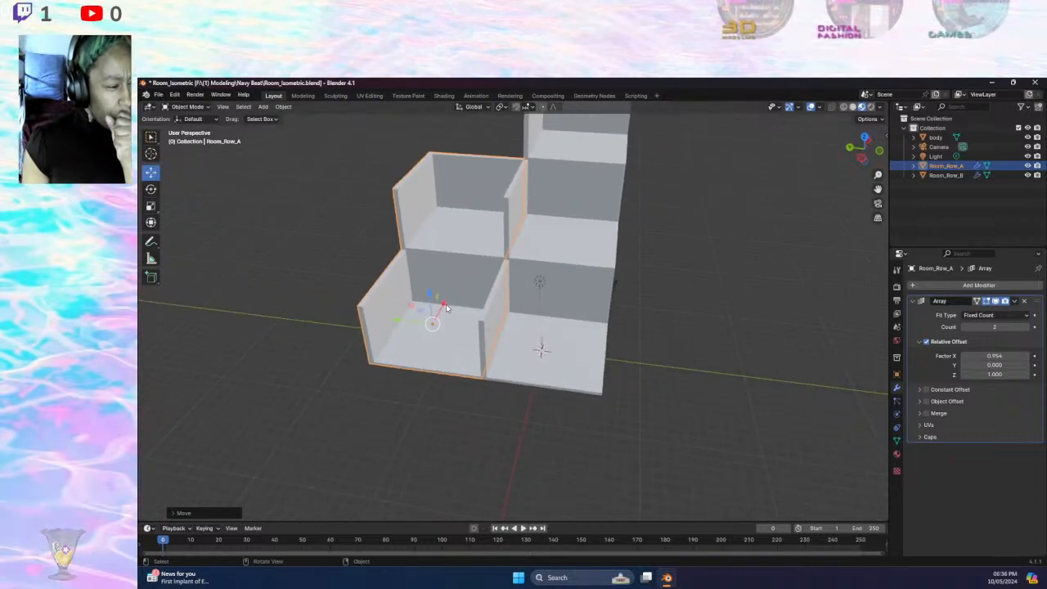
left_click_drag(443, 302, 470, 253)
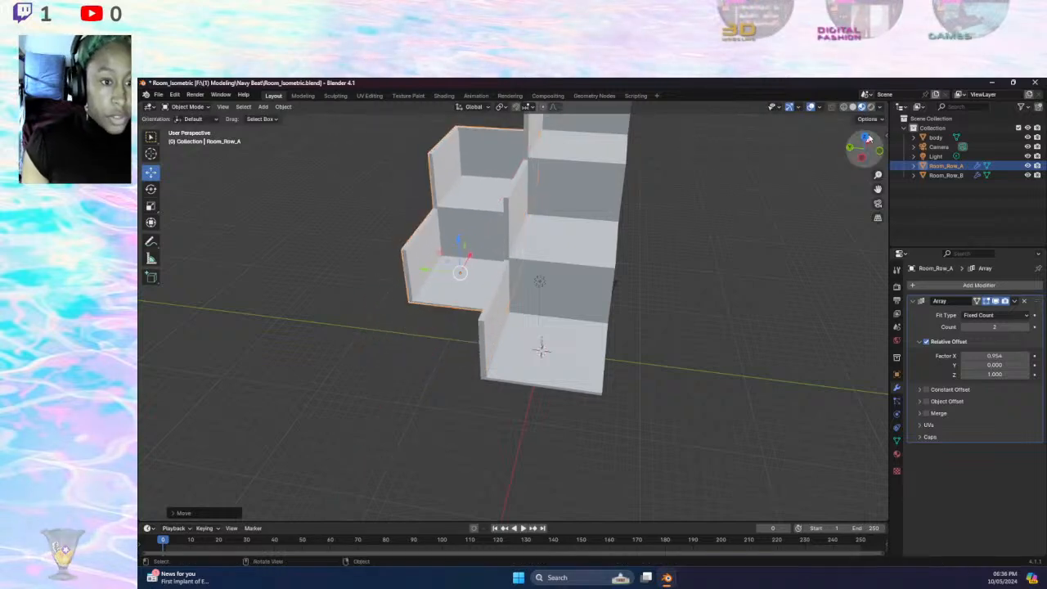
left_click(864, 137)
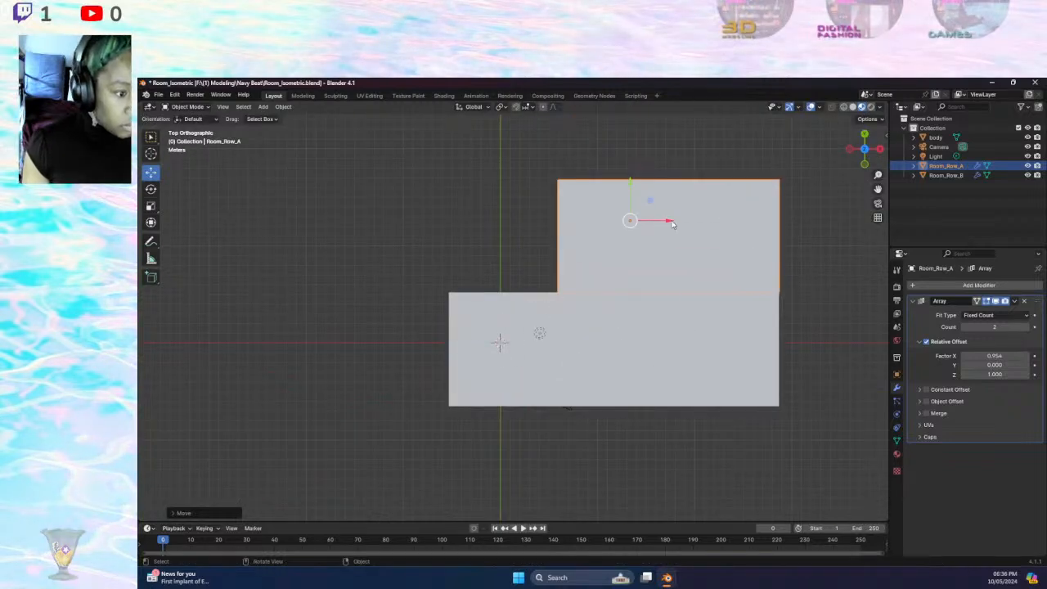
middle_click_drag(638, 264, 644, 269)
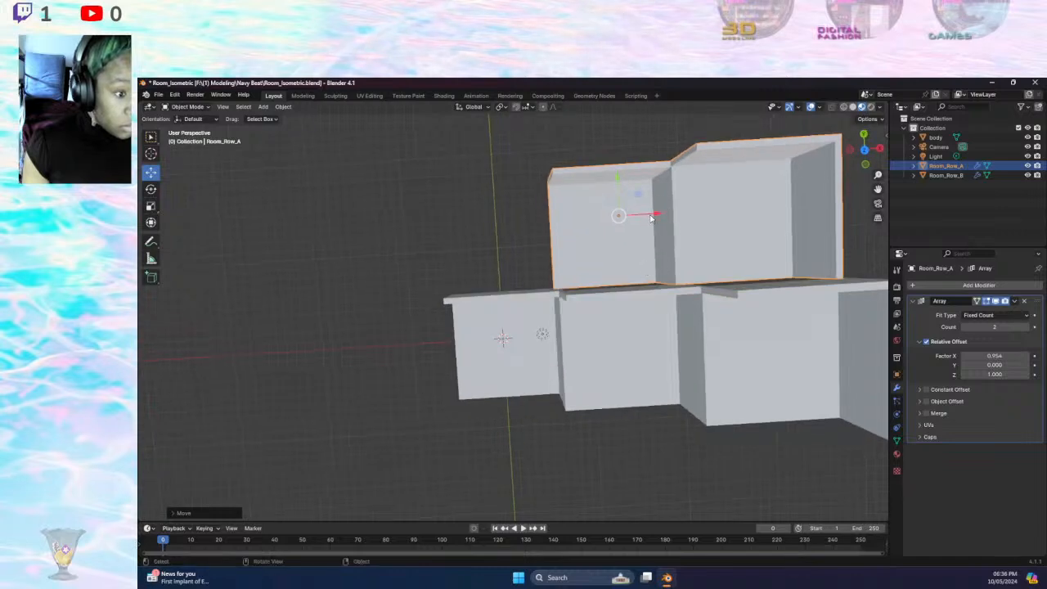
key("g")
key("x")
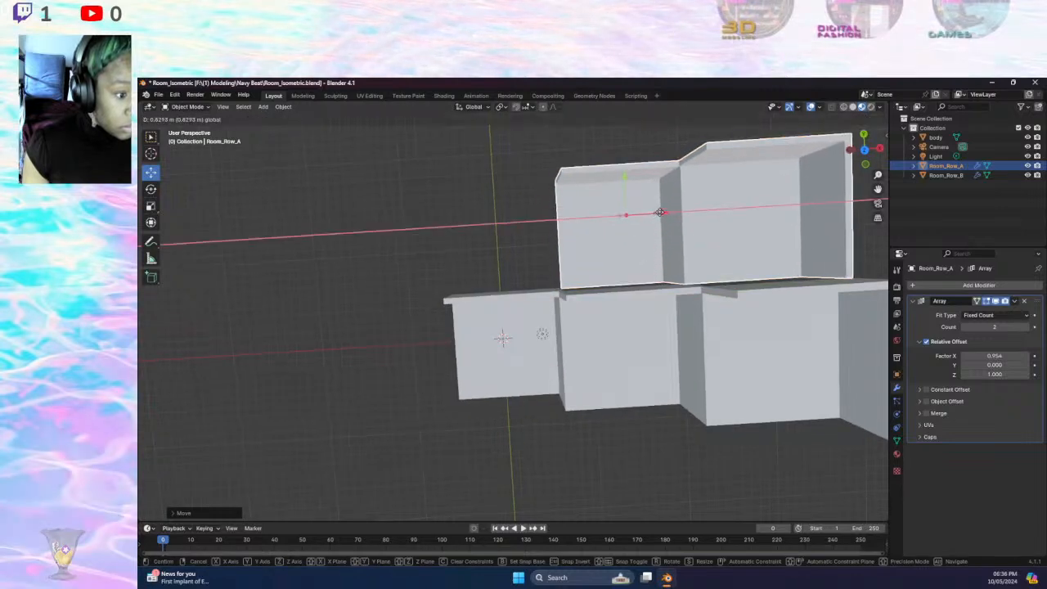
left_click(658, 213)
middle_click_drag(626, 234, 372, 125)
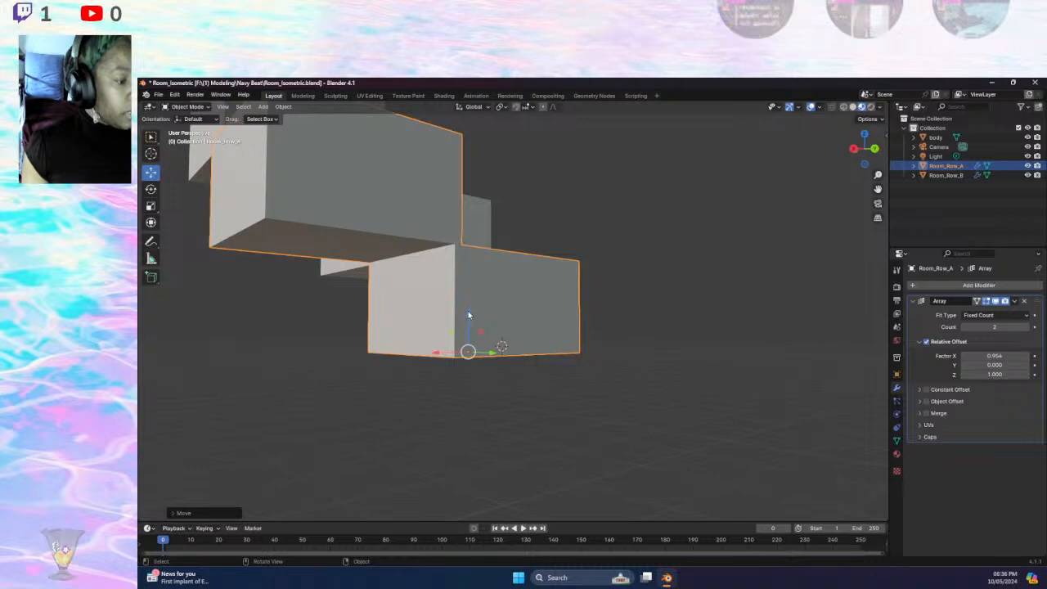
- Try raising Room_Row_A about 7.2 m along the Z axis, and undo the latest moves
key("g")
key("z")
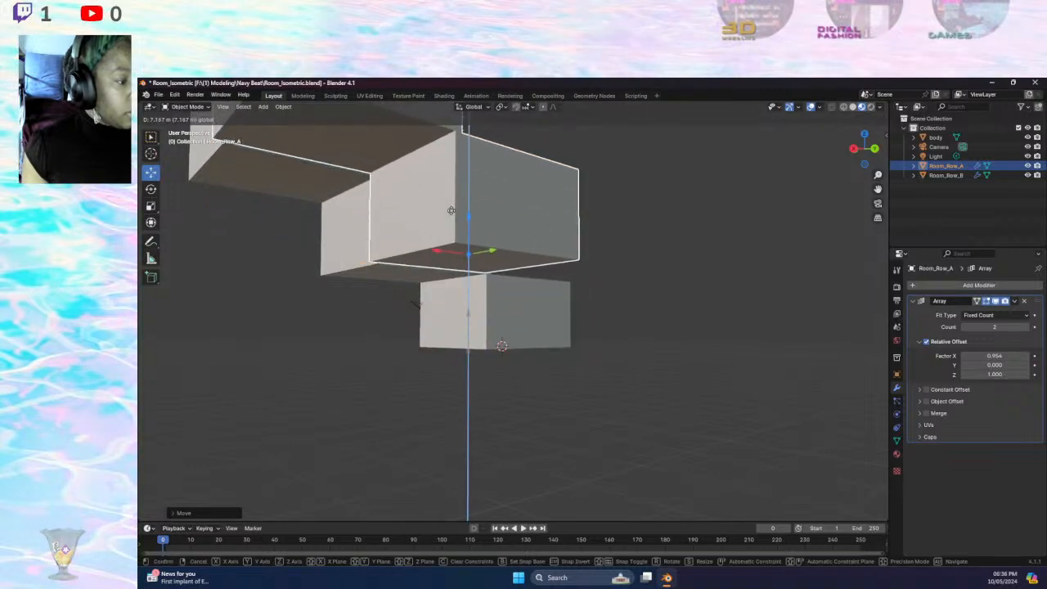
left_click(451, 212)
middle_click_drag(450, 212, 301, 276)
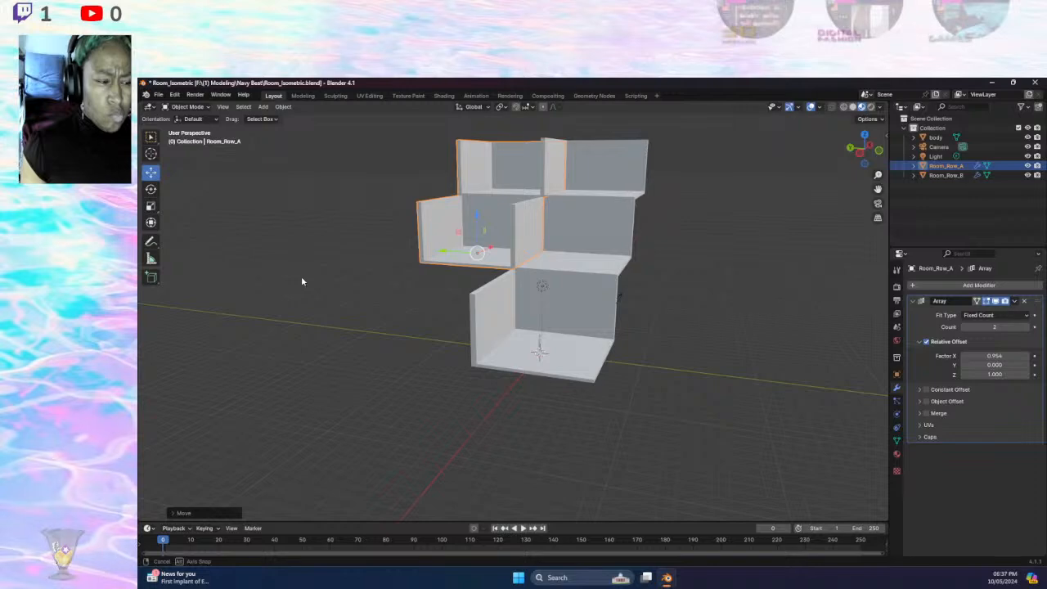
key("ctrl+z")
key("ctrl+z")
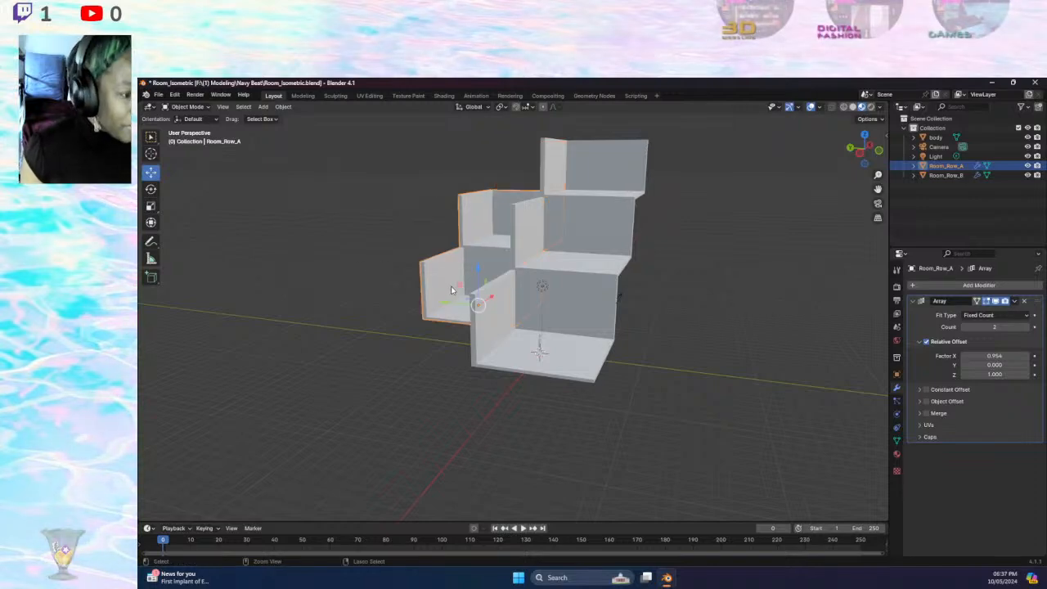
- Raise Room_Row_A one level along the Z axis to about 7.14 m and nudge it along Y against Room_Row_B
left_click_drag(437, 297, 425, 237)
middle_click_drag(459, 245, 427, 260)
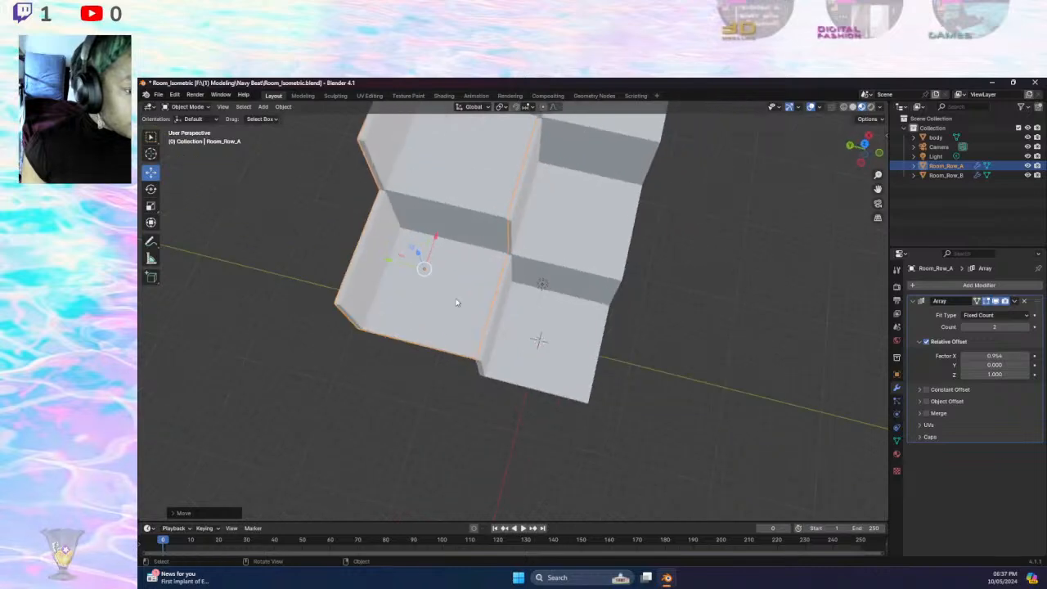
left_click_drag(390, 263, 394, 266)
middle_click_drag(394, 265, 472, 217)
- Fine-tune Room_Row_A's Y location to about 12.11 m so its floor and walls meet Room_Row_B
scroll(472, 217, "up", 10)
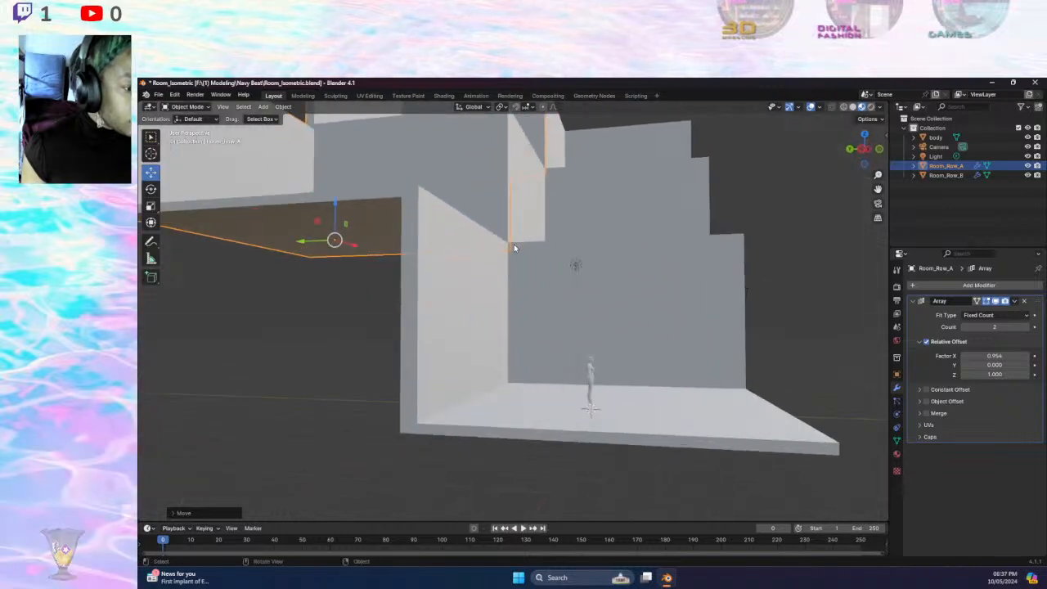
middle_click_drag(516, 260, 468, 268)
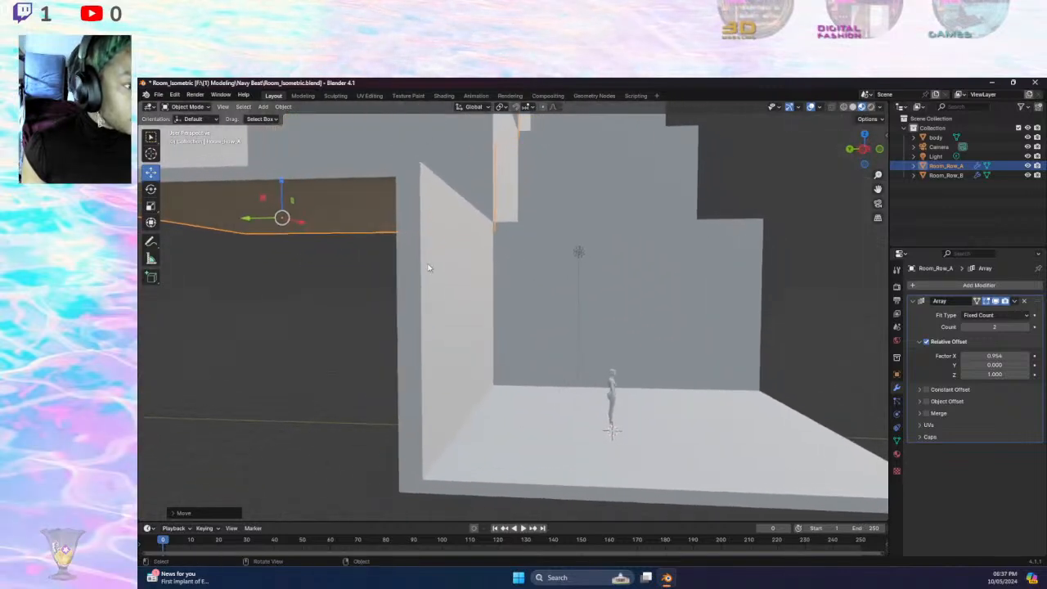
left_click_drag(276, 218, 248, 234)
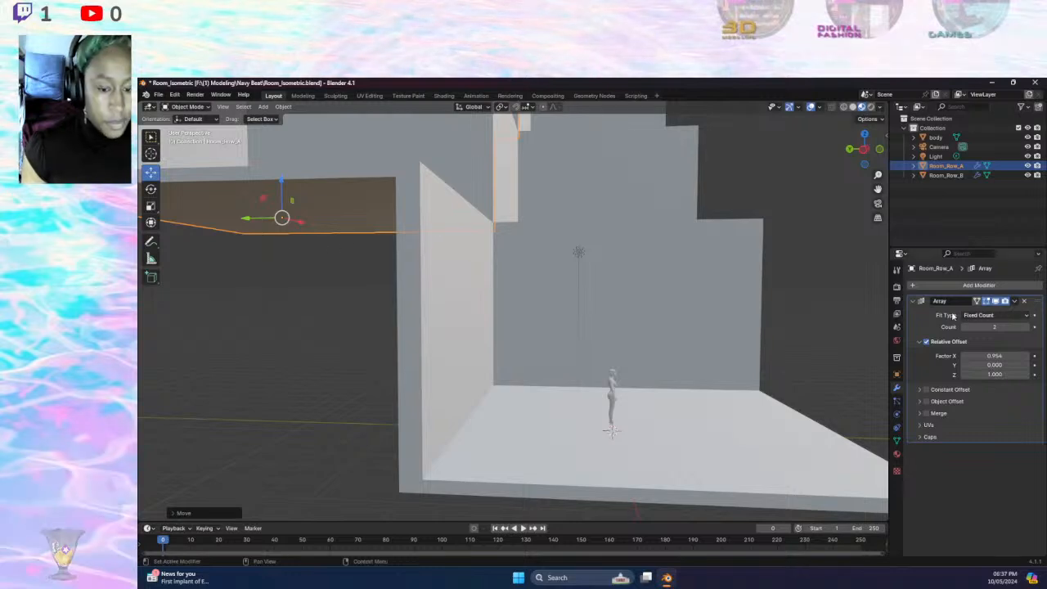
left_click(897, 373)
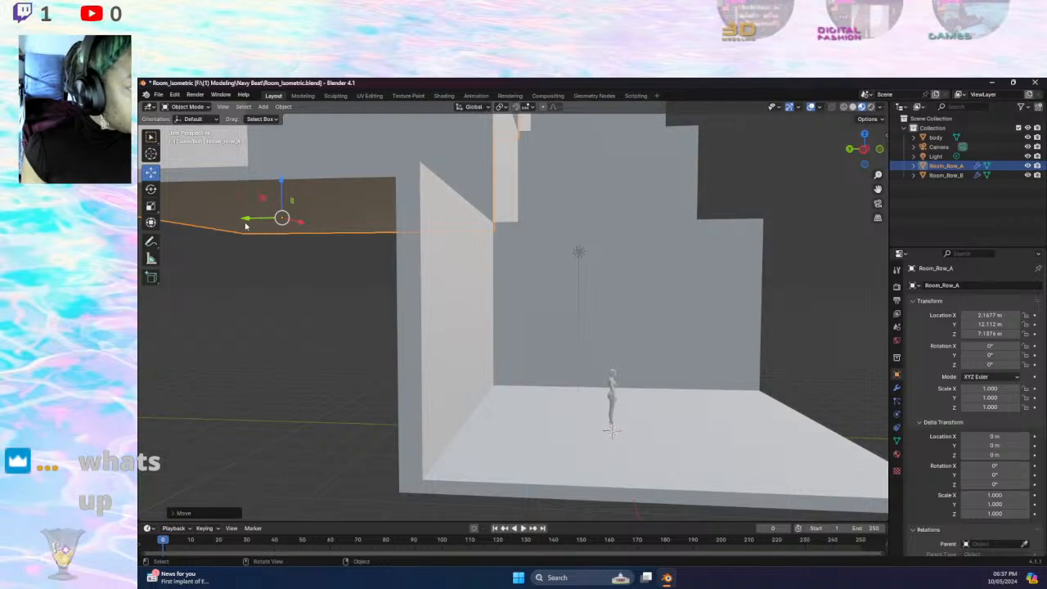
left_click_drag(245, 219, 246, 237)
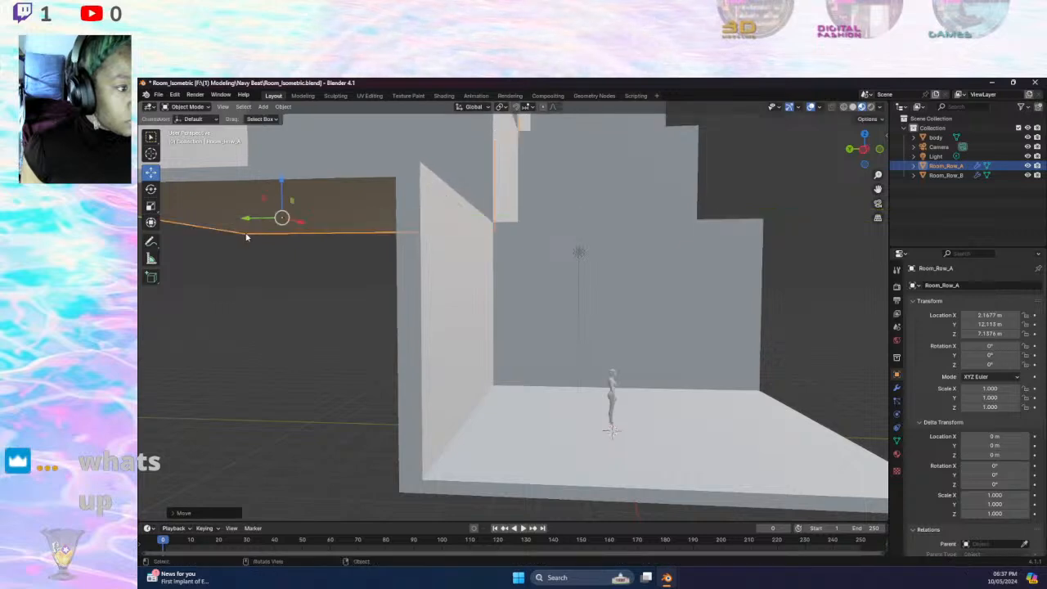
left_click(360, 354)
middle_click_drag(411, 355, 472, 296)
scroll(518, 281, "down", 5)
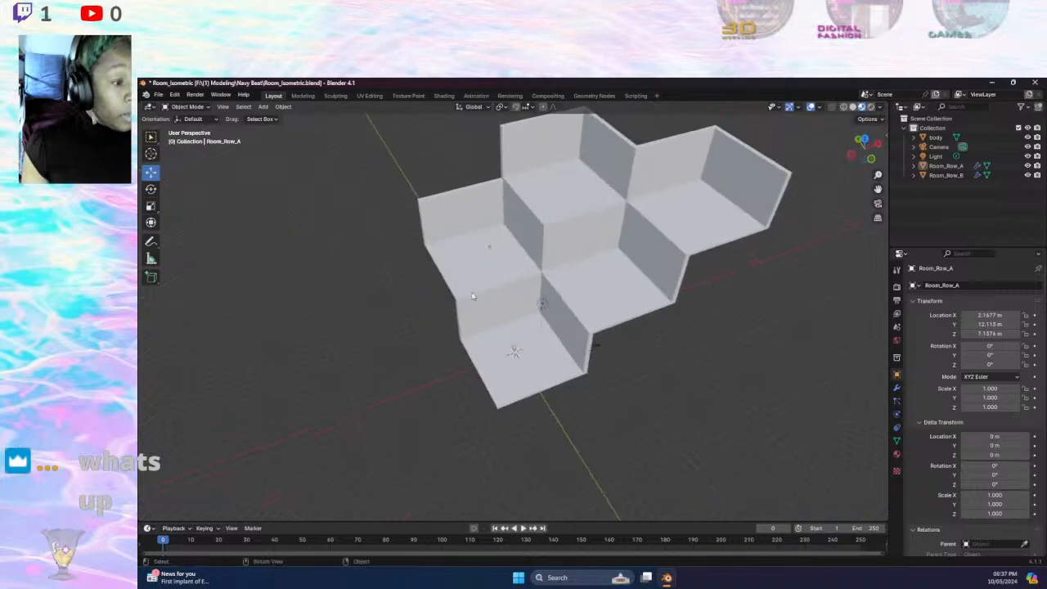
- Duplicate Room_Row_A by copying and pasting it, and move the copy along Y to about -14.58 m, past Room_Row_B's other side
left_click(952, 167)
key("ctrl+c")
key("ctrl+v")
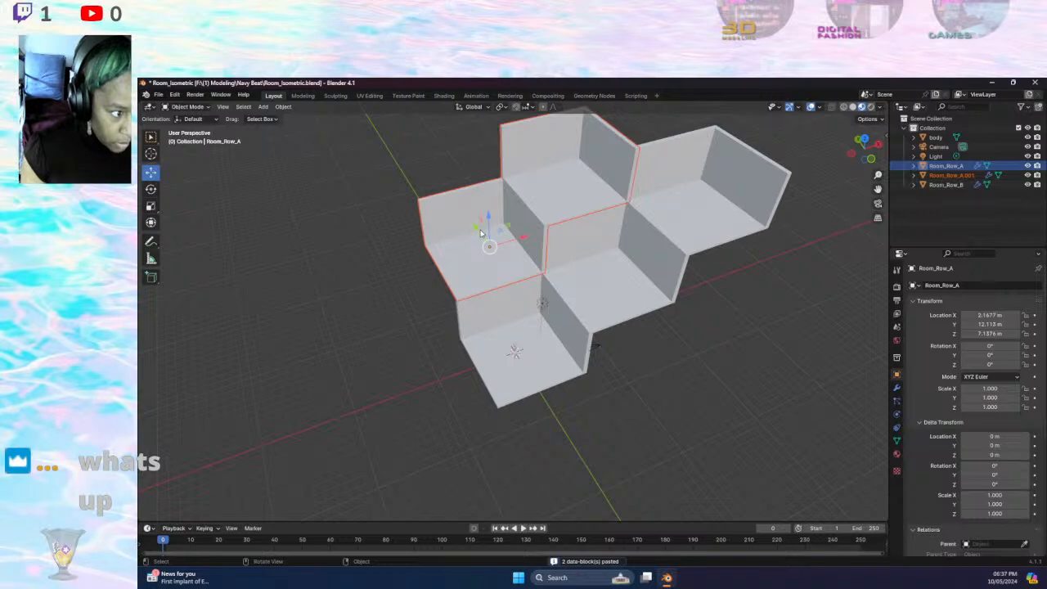
key("g")
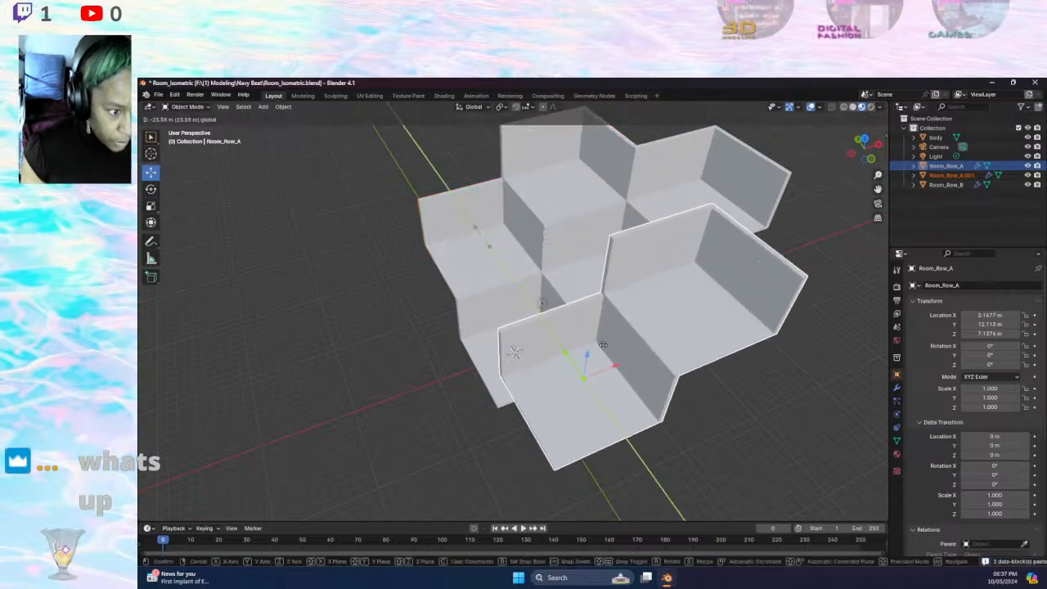
left_click(620, 375)
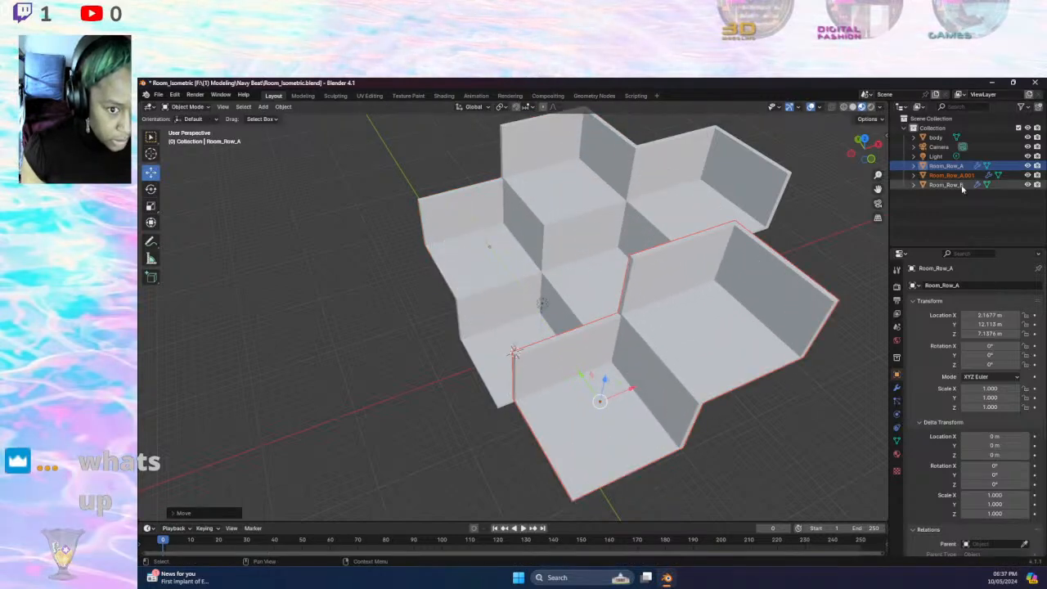
- Rename the duplicated row as Room_Row_C
double_click(951, 175)
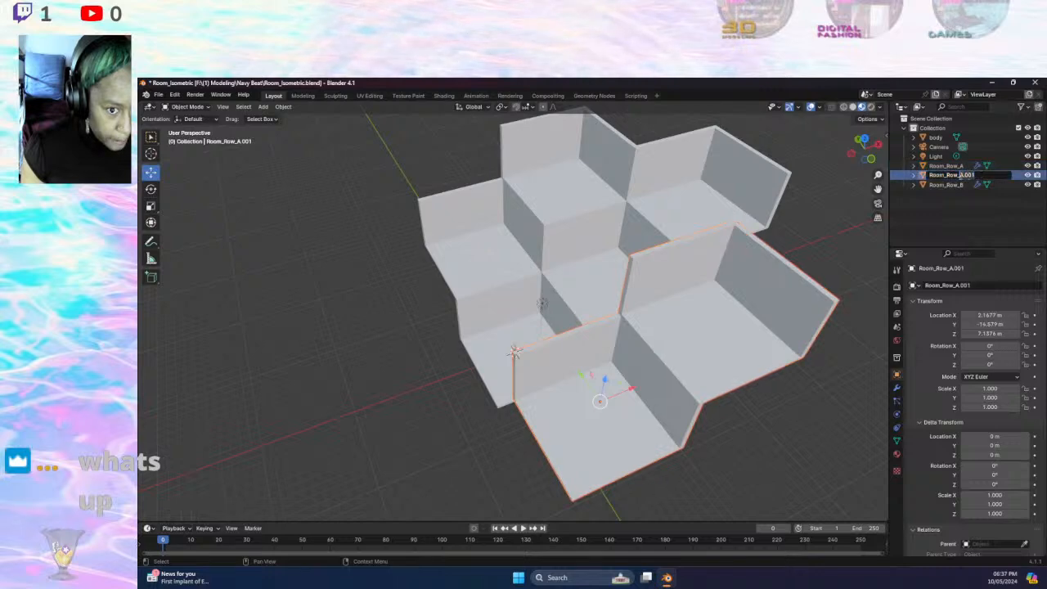
type("Room_Row_C")
key("Return")
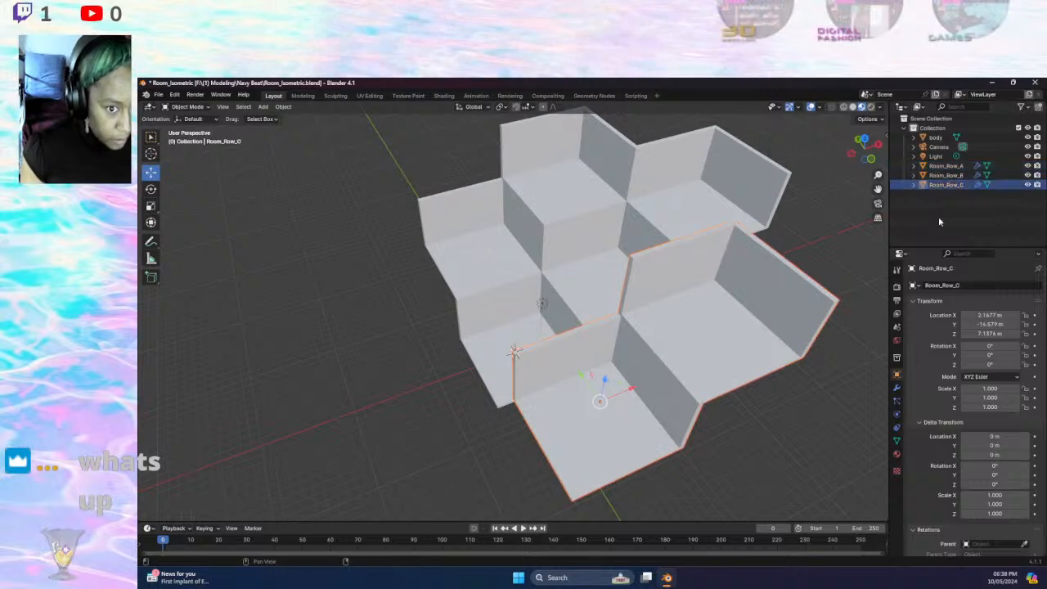
- Lower Room_Row_C along the Z axis to about 0.07 m, near the ground level of Room_Row_B
middle_click_drag(636, 362, 735, 291)
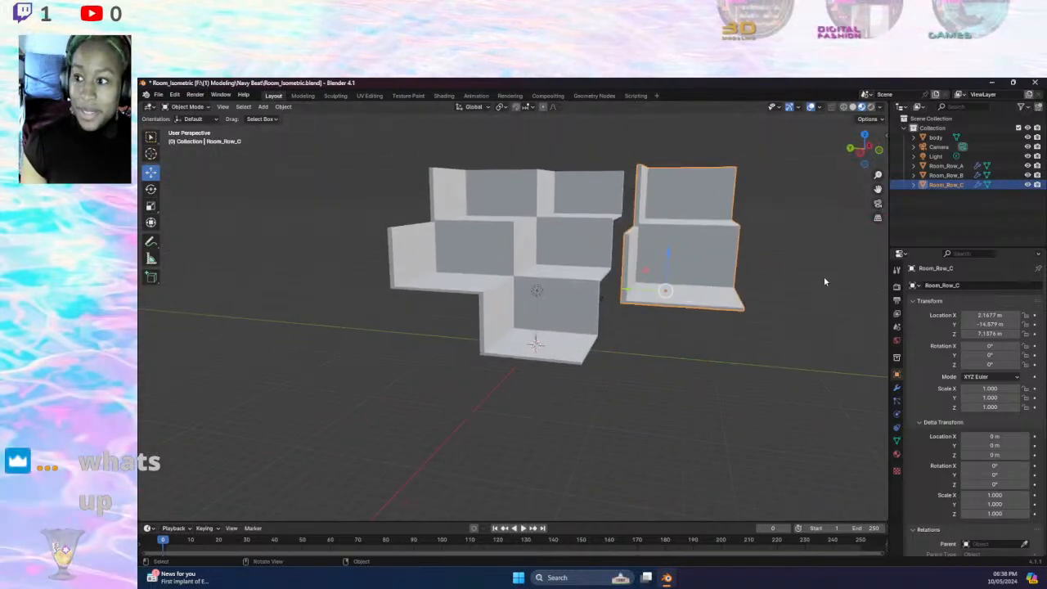
mouse_move(675, 274)
middle_mouse_down()
mouse_move(664, 299)
mouse_move(651, 301)
mouse_move(660, 295)
mouse_move(657, 314)
mouse_move(678, 254)
middle_mouse_up()
key("g")
key("z")
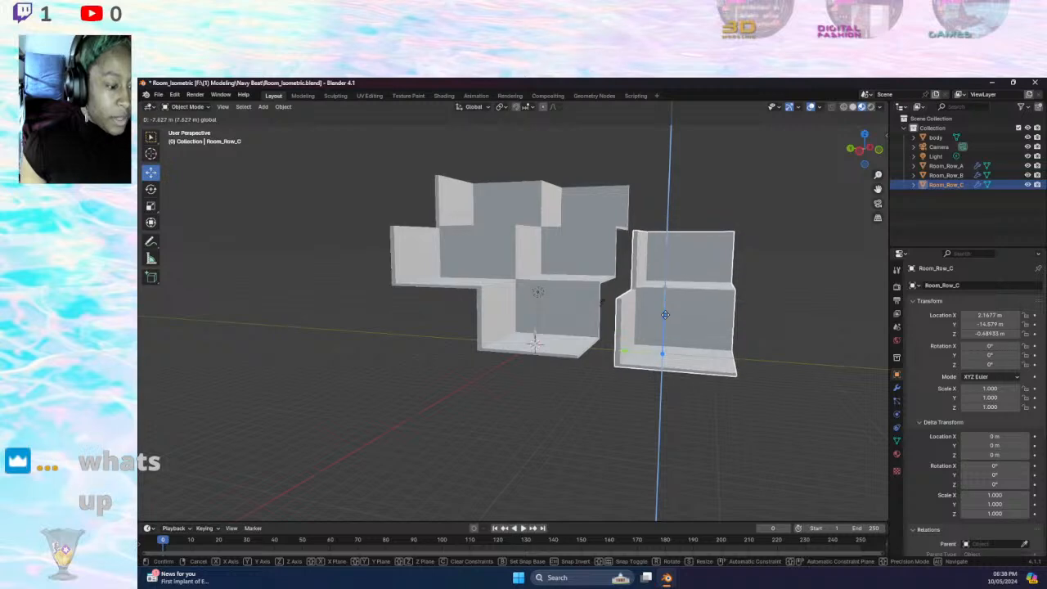
left_click(666, 310)
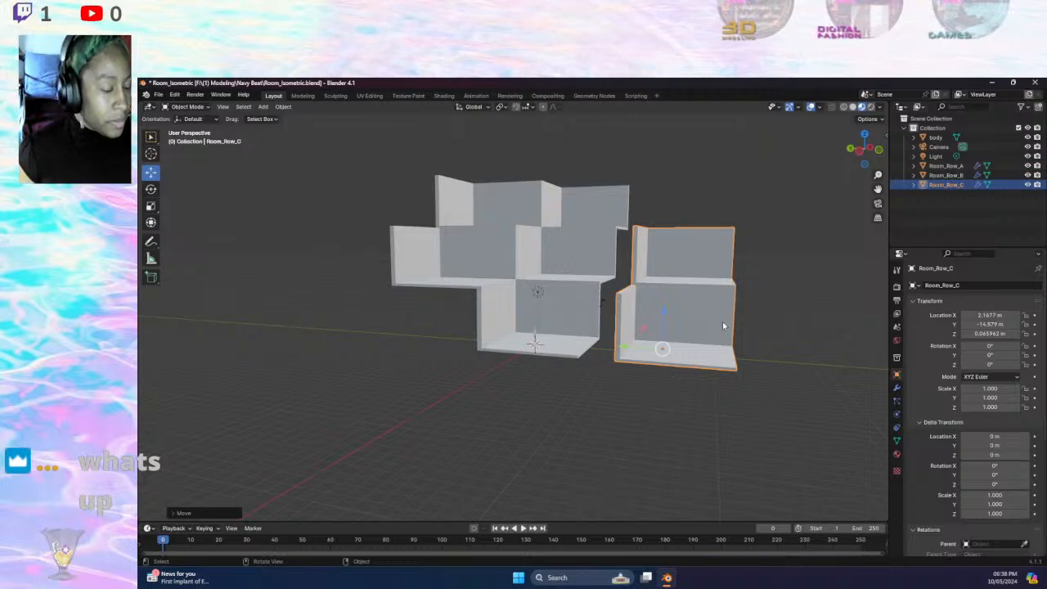
middle_click_drag(689, 335, 652, 319)
mouse_move(653, 324)
left_mouse_down()
mouse_move(658, 304)
mouse_move(656, 316)
left_mouse_up()
- Copy Room_Row_B's Z location of 0.081748 m to Room_Row_C so both rows share the same base height
left_click(945, 175)
left_click(1002, 333)
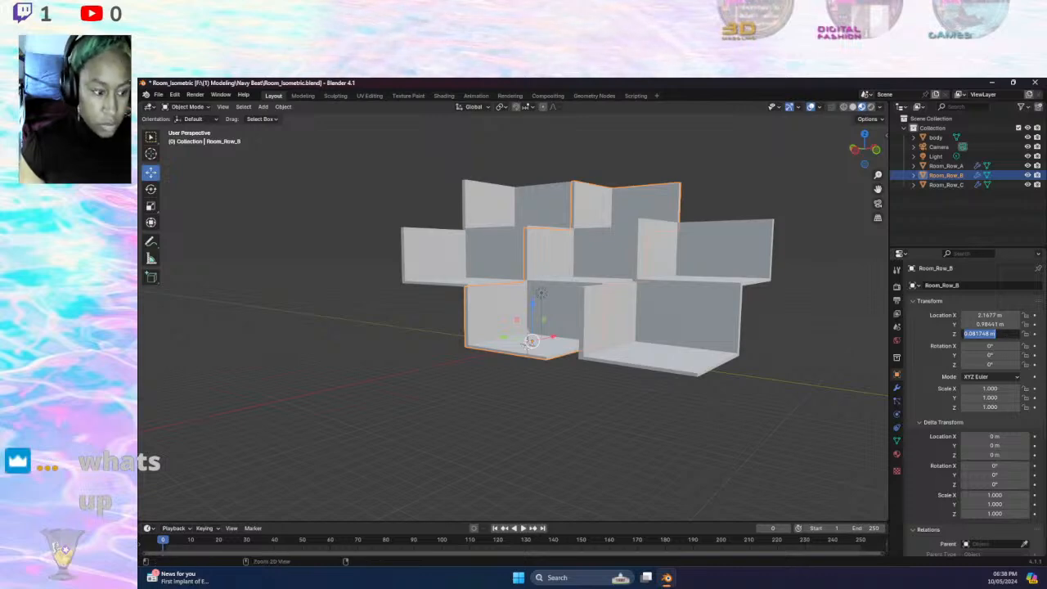
key("Escape")
left_click(716, 321)
left_click(1007, 334)
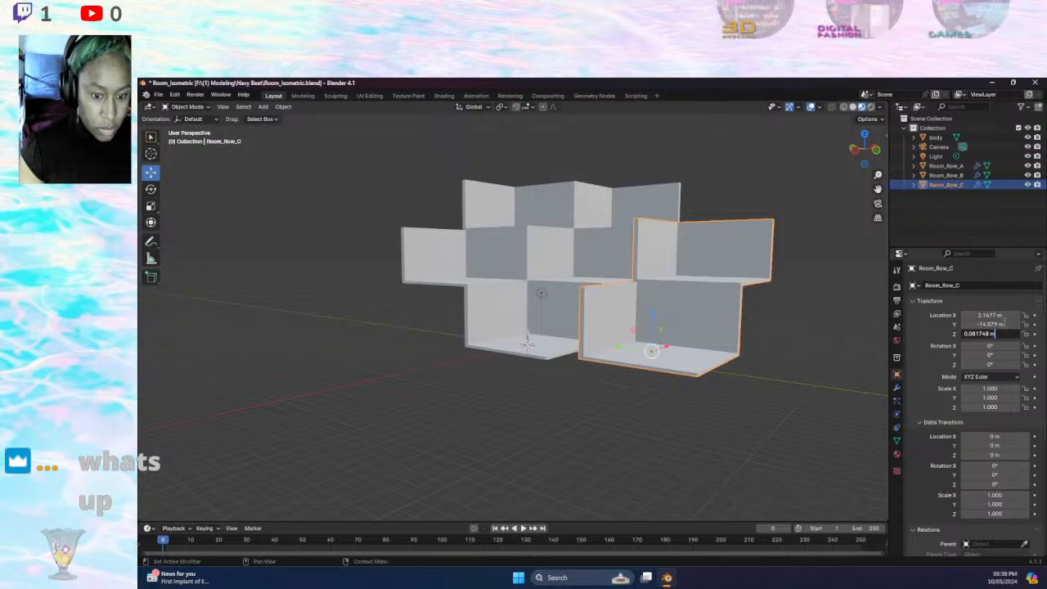
key("Return")
- Move Room_Row_C to about X 13.74 m and Y -10.69 m, beside the second step of Room_Row_B
middle_click_drag(692, 356, 700, 385)
left_click_drag(618, 349, 585, 338)
middle_click_drag(585, 339, 595, 361)
left_click_drag(593, 387, 691, 381)
middle_click_drag(690, 380, 729, 348)
scroll(636, 285, "up", 4)
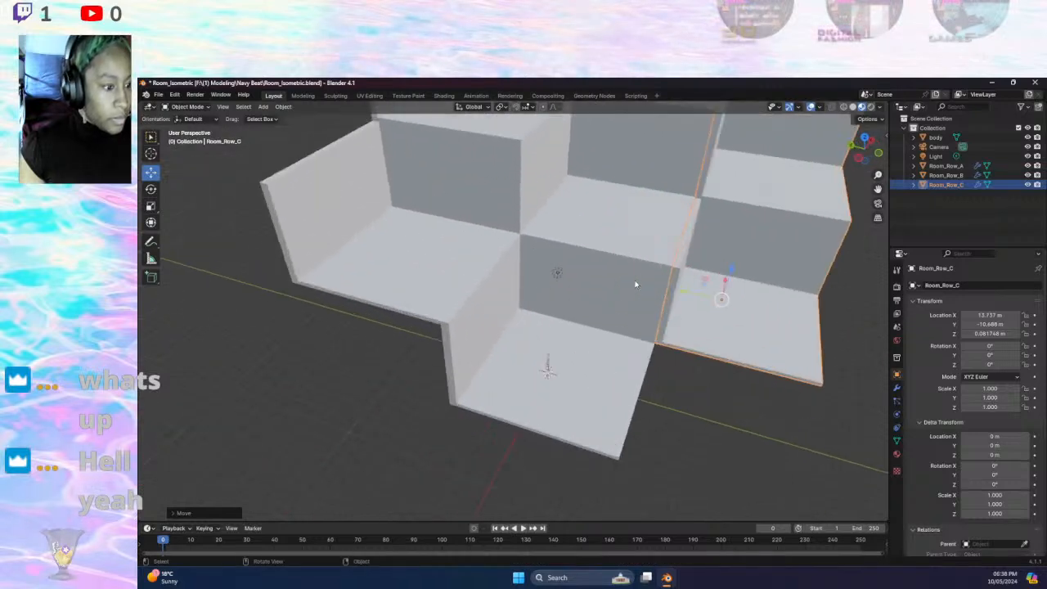
- Nudge Room_Row_C along the Y axis to about -10.12 m to close the gap with Room_Row_B
scroll(649, 281, "down", 3)
middle_click_drag(648, 282, 720, 402)
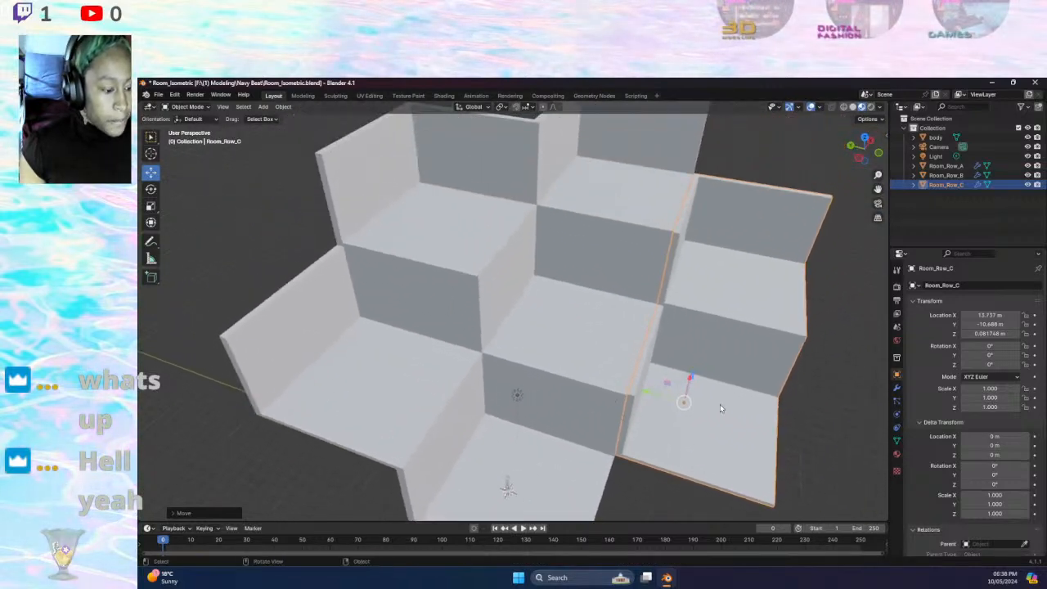
left_click_drag(647, 397, 641, 390)
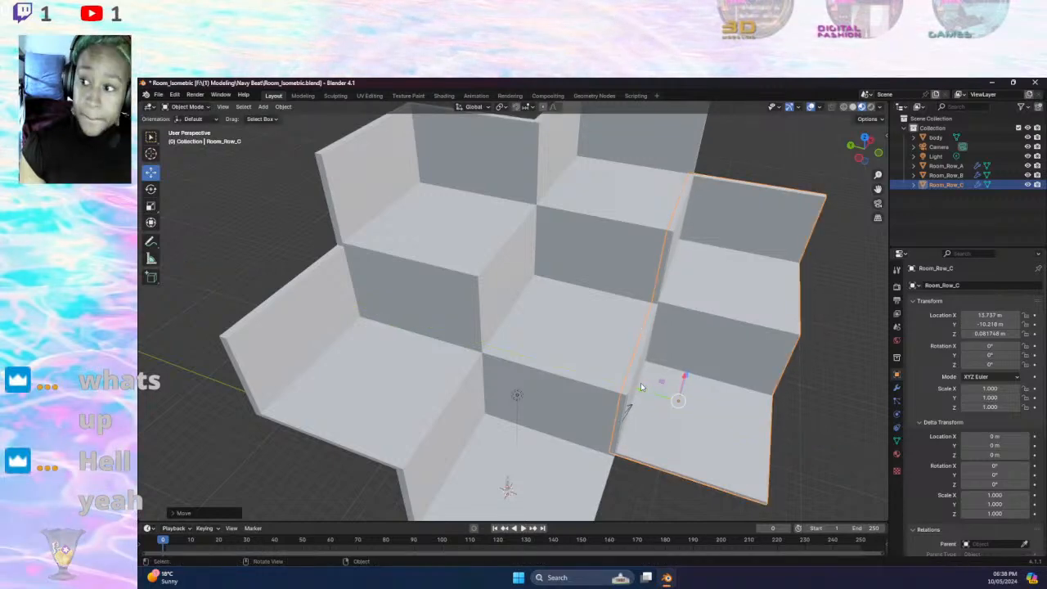
middle_click_drag(710, 380, 718, 412)
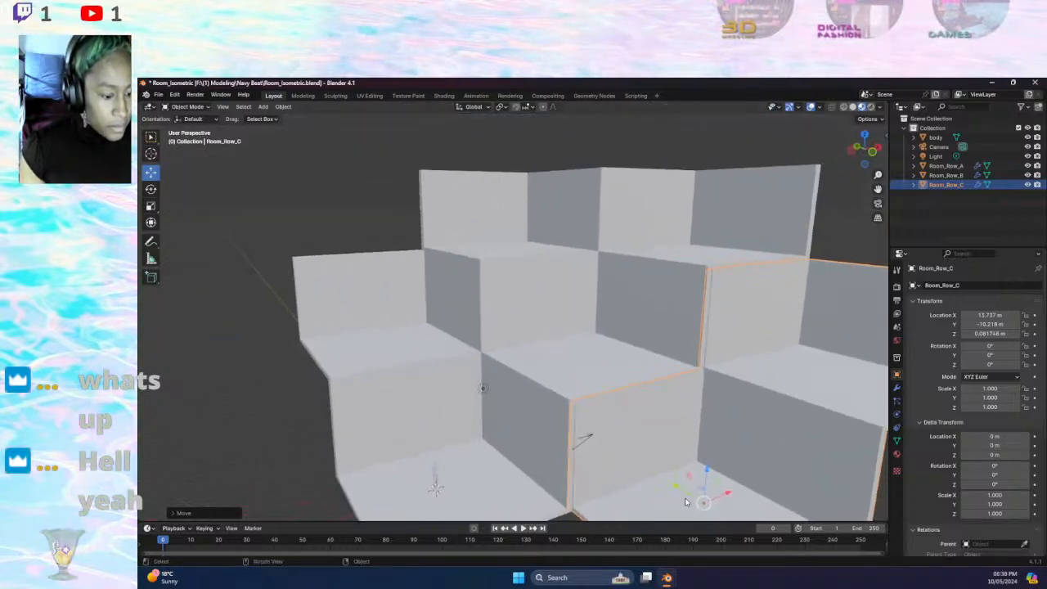
left_click_drag(670, 488, 720, 485)
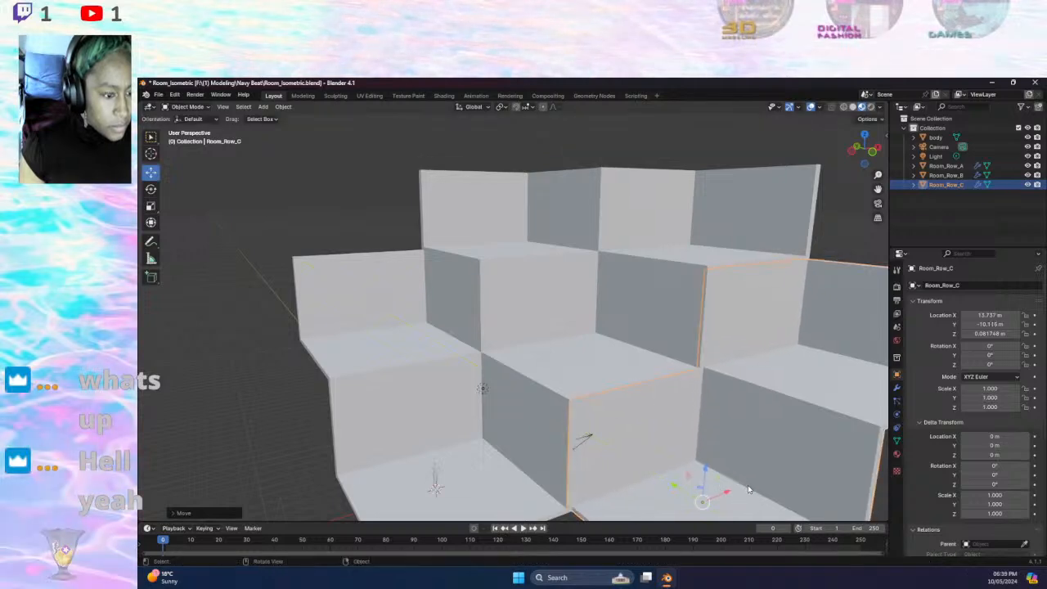
- Adjust Room_Row_C along the X axis to about 13.3 m to align its wall with Room_Row_B
key("g")
key("x")
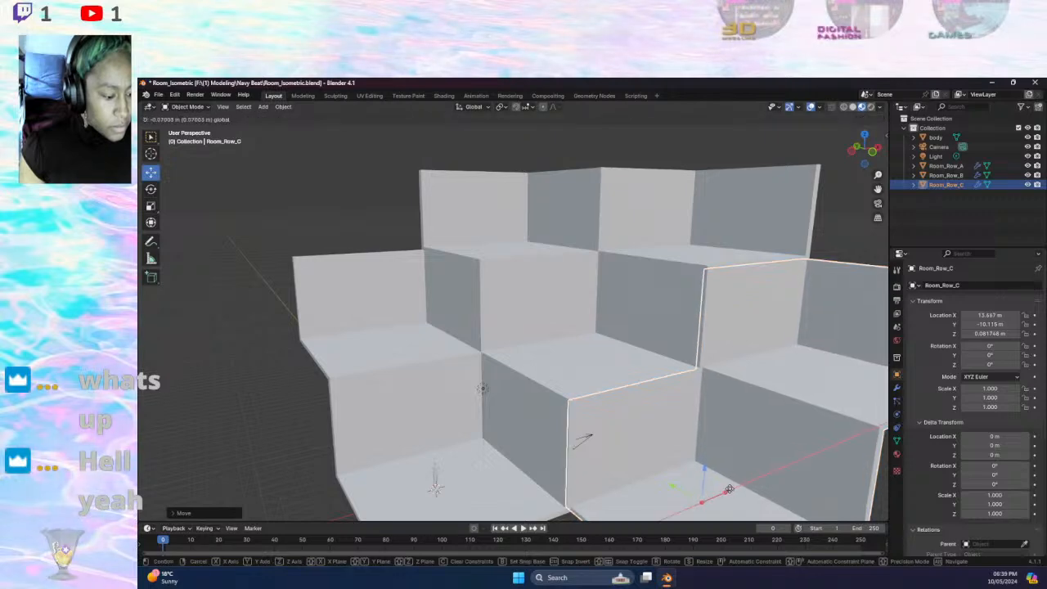
left_click(731, 487)
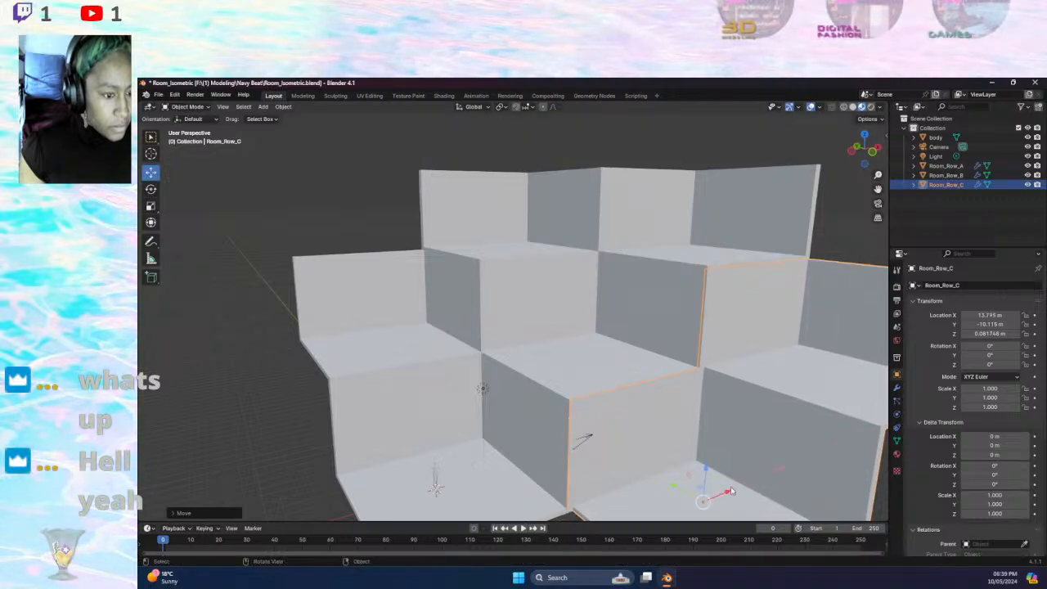
left_click(277, 390)
mouse_move(261, 401)
middle_mouse_down()
mouse_move(268, 383)
mouse_move(269, 401)
middle_mouse_up()
left_click(764, 368)
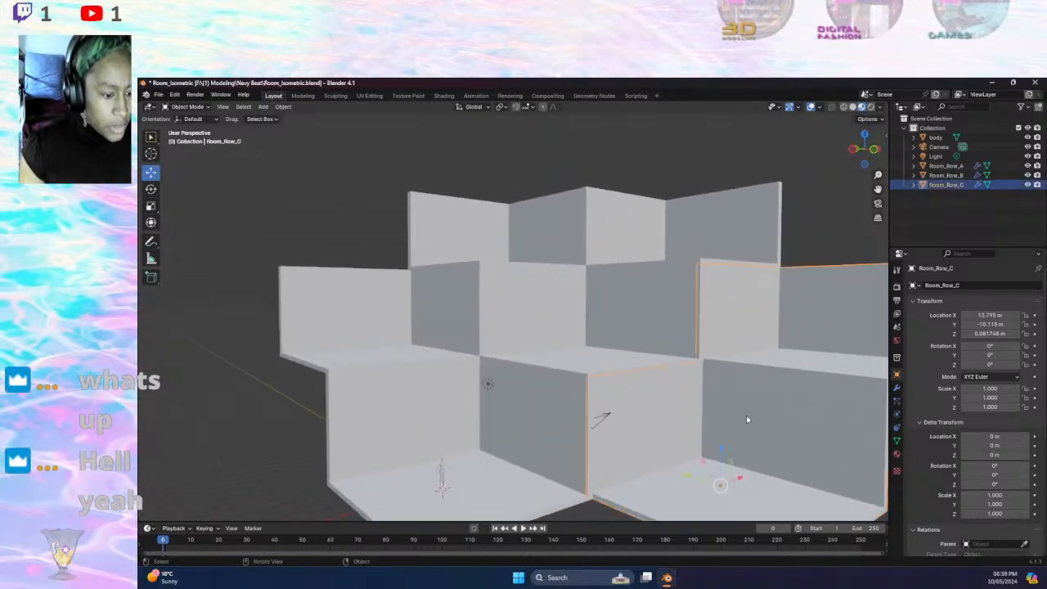
left_click_drag(740, 483, 731, 482)
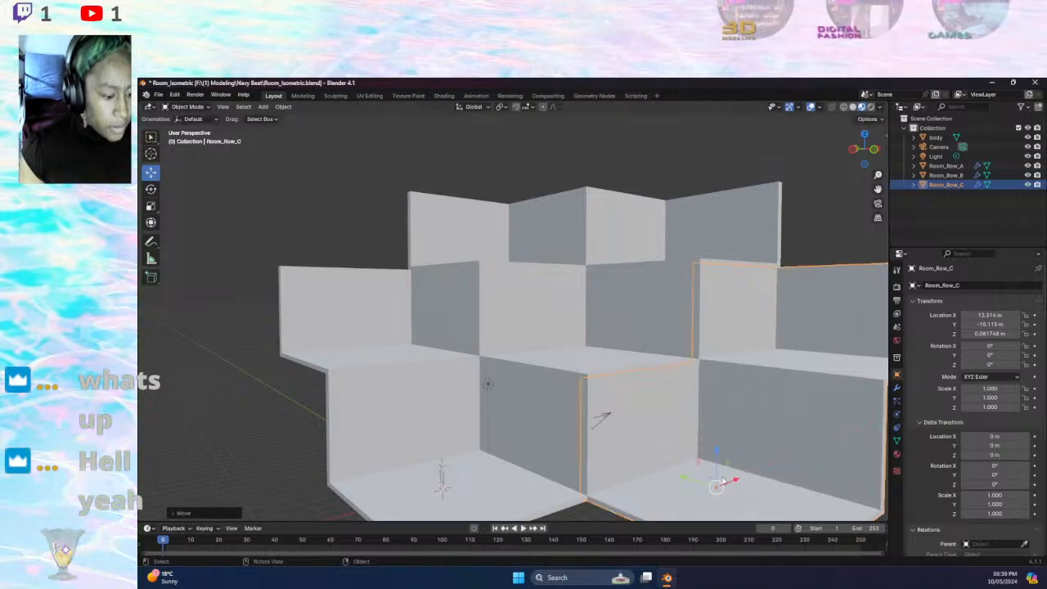
- Raise Room_Row_C along the Z axis to about 0.368 m and save the file
left_click(212, 361)
middle_click_drag(211, 361, 250, 375)
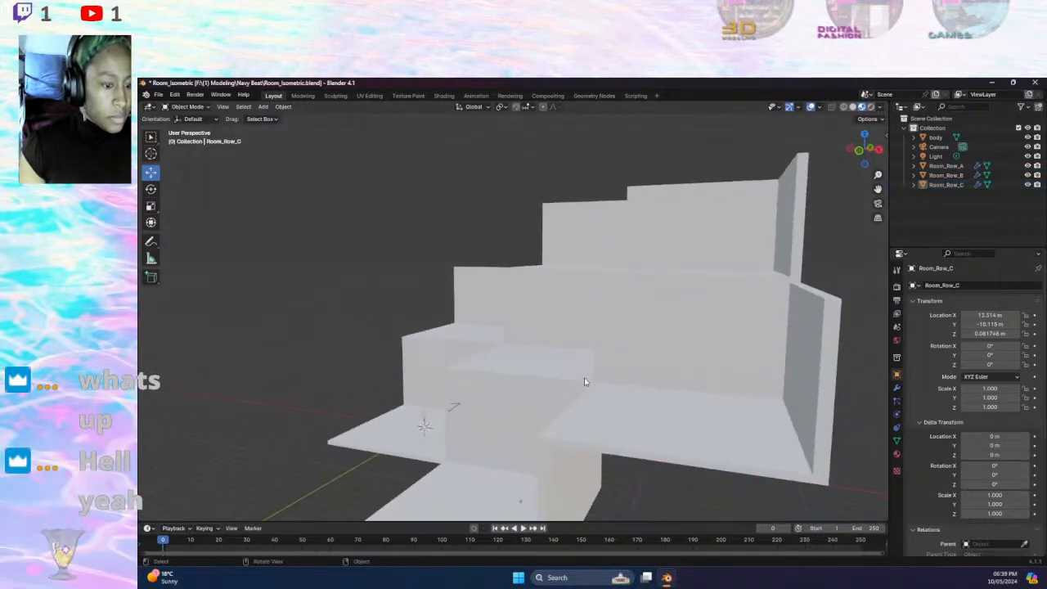
left_click(736, 429)
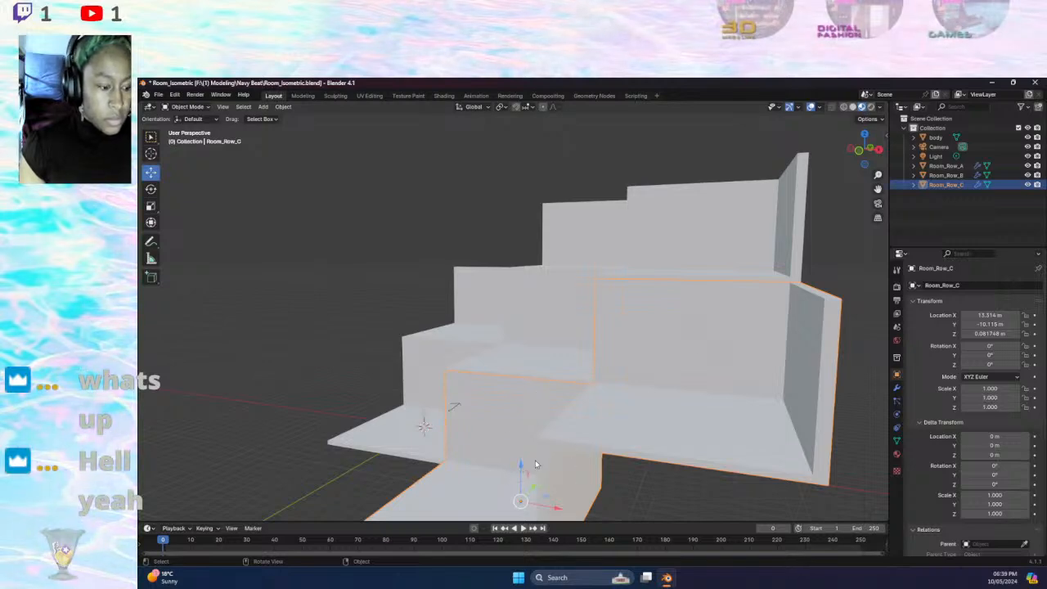
left_click_drag(520, 468, 527, 458)
middle_click_drag(526, 458, 556, 475)
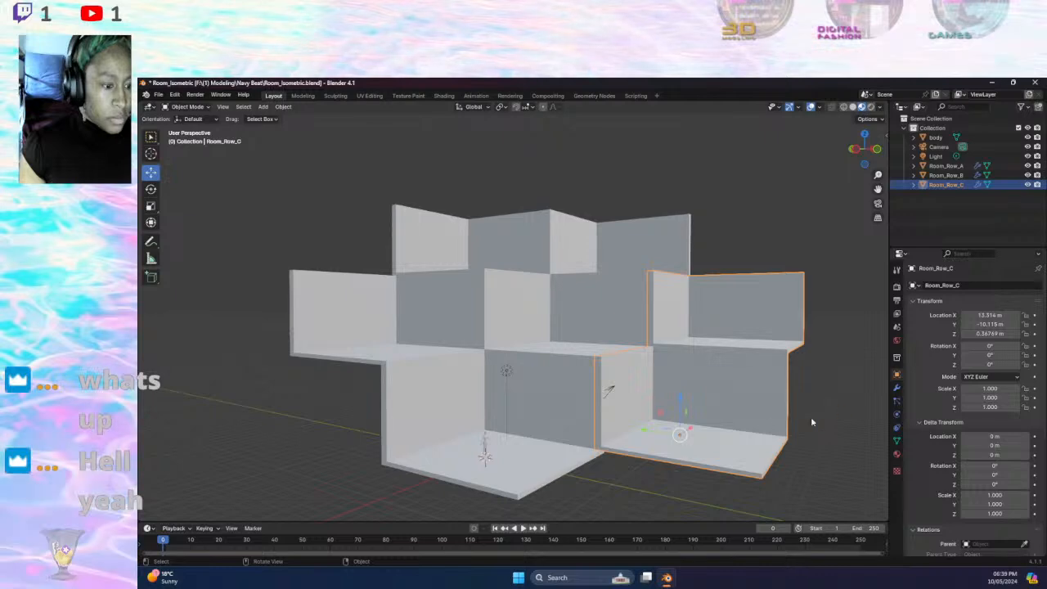
left_click(823, 397)
mouse_move(823, 398)
middle_mouse_down()
mouse_move(776, 429)
mouse_move(704, 419)
mouse_move(829, 407)
middle_mouse_up()
key("ctrl+s")
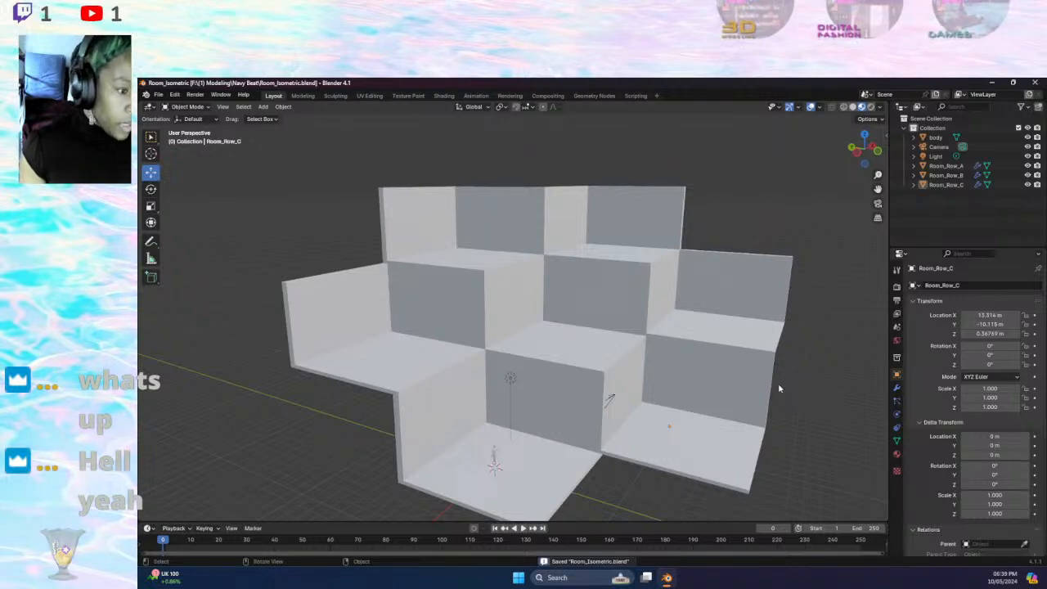
- Apply the Array modifiers on Room_Row_C, Room_Row_A and Room_Row_B
middle_click_drag(662, 314, 593, 322)
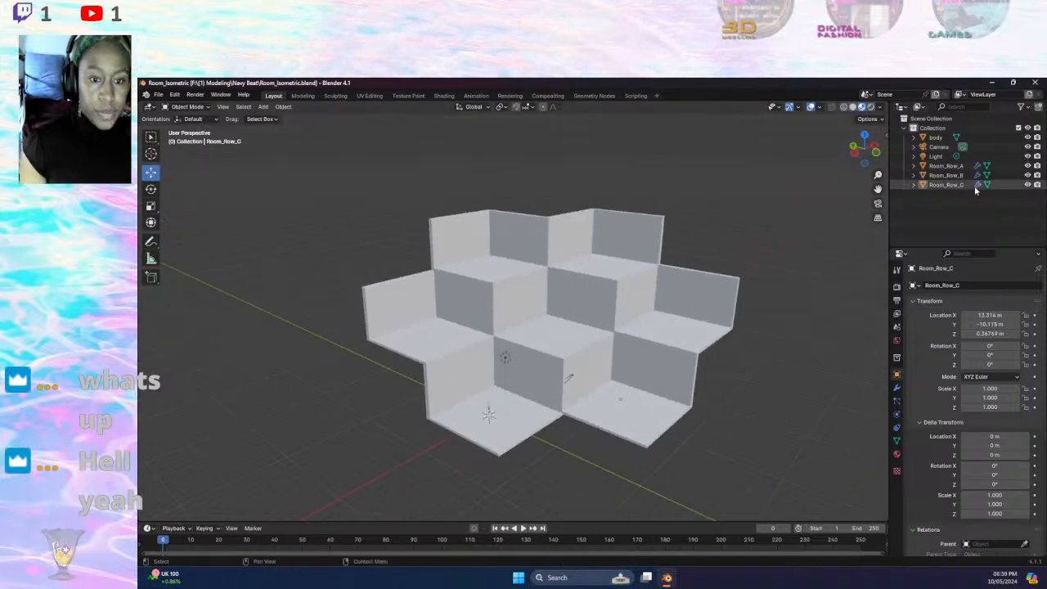
left_click(898, 388)
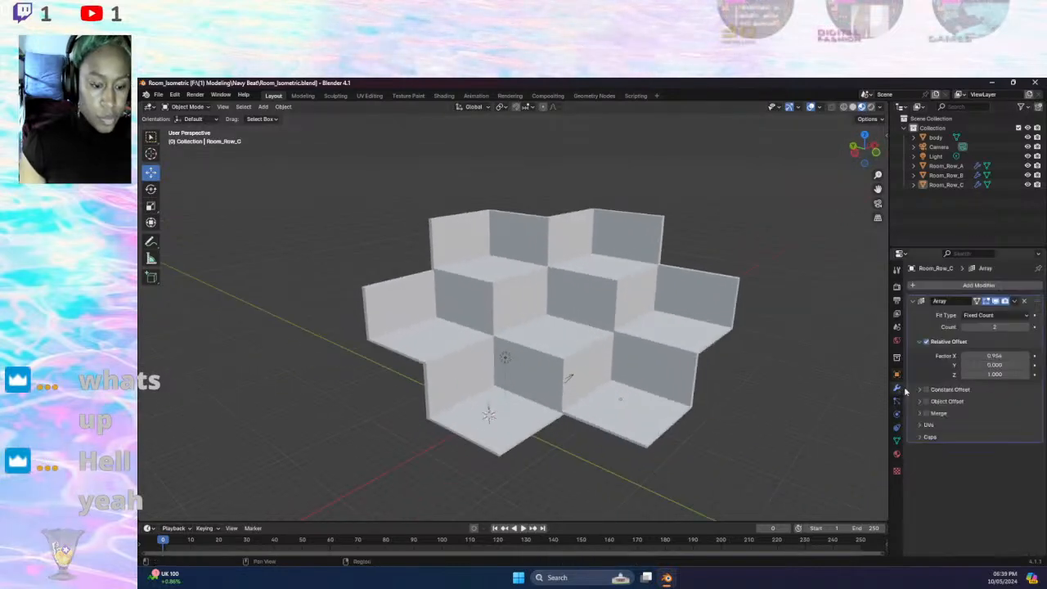
left_click(1015, 301)
left_click(972, 313)
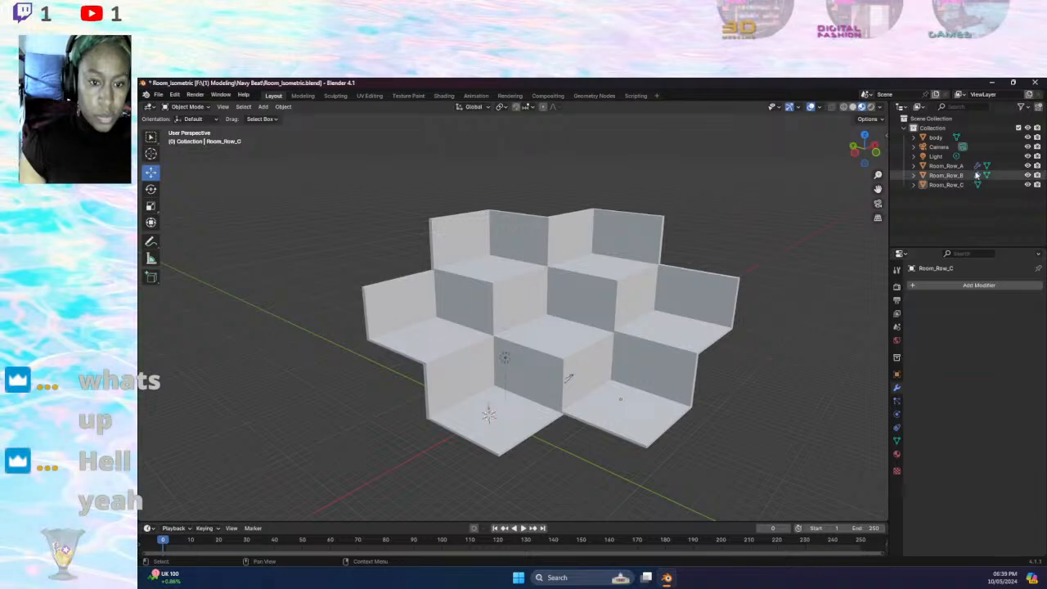
left_click(946, 165)
left_click(1015, 302)
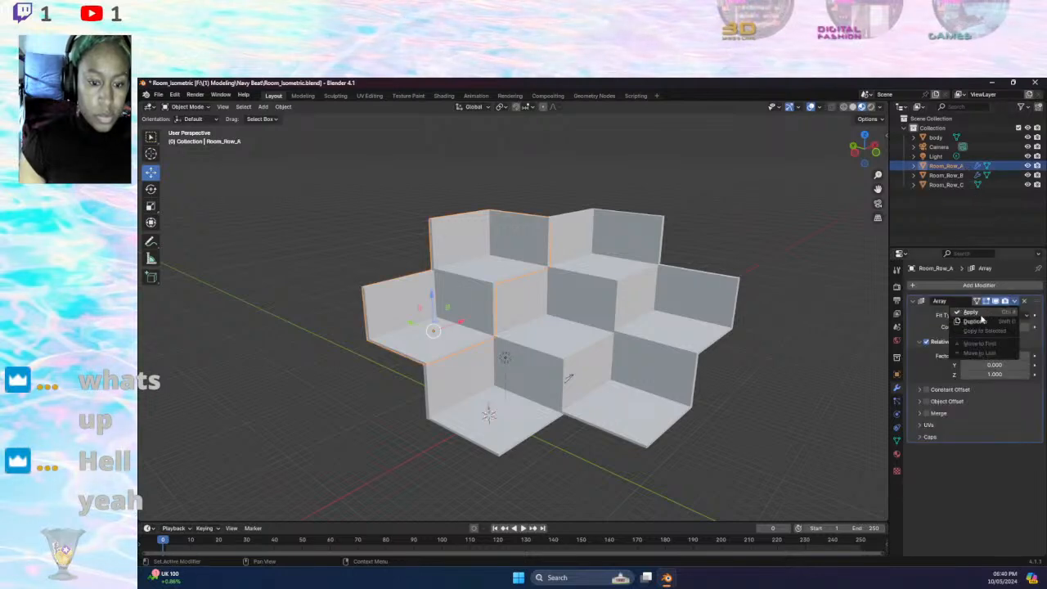
left_click(972, 313)
left_click(946, 175)
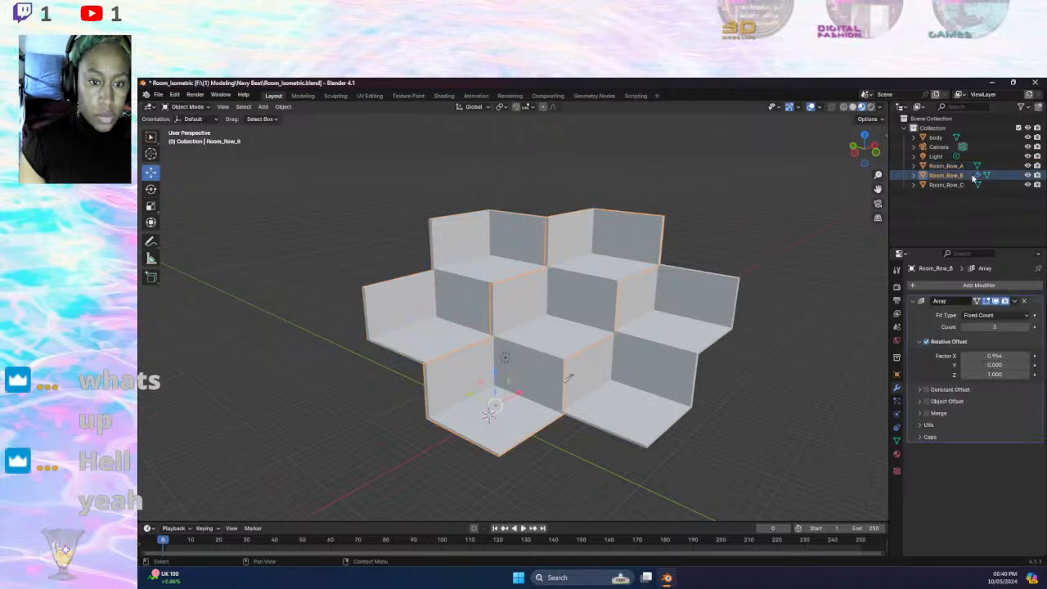
left_click(1014, 301)
left_click(971, 312)
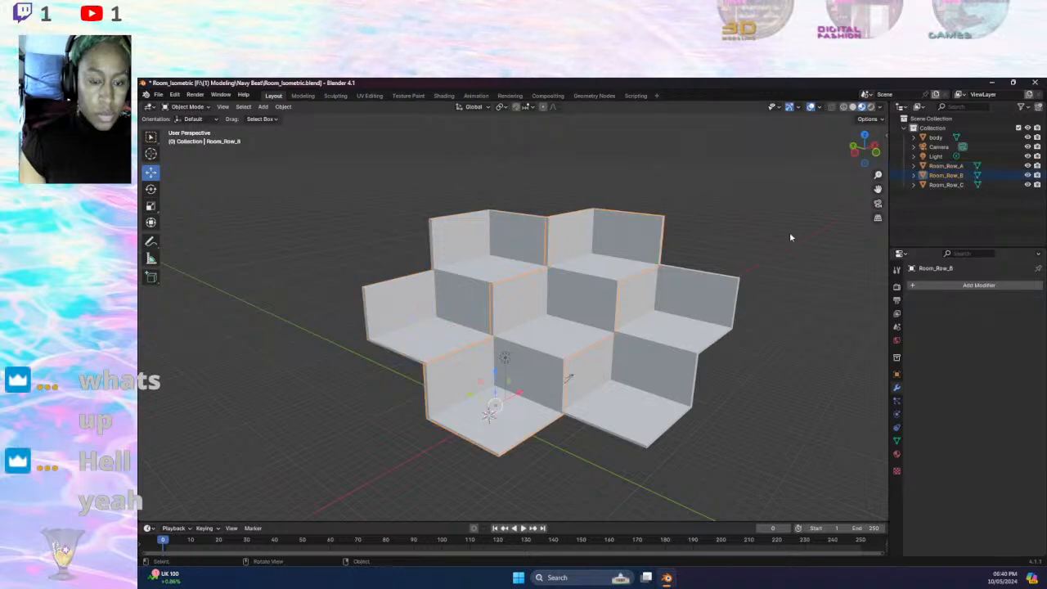
- Fine-tune Room_Row_C along the X axis to about 13.32 m, aligning it with Room_Row_B's walls
left_click(599, 455)
middle_click_drag(548, 454, 552, 427)
left_click(627, 413)
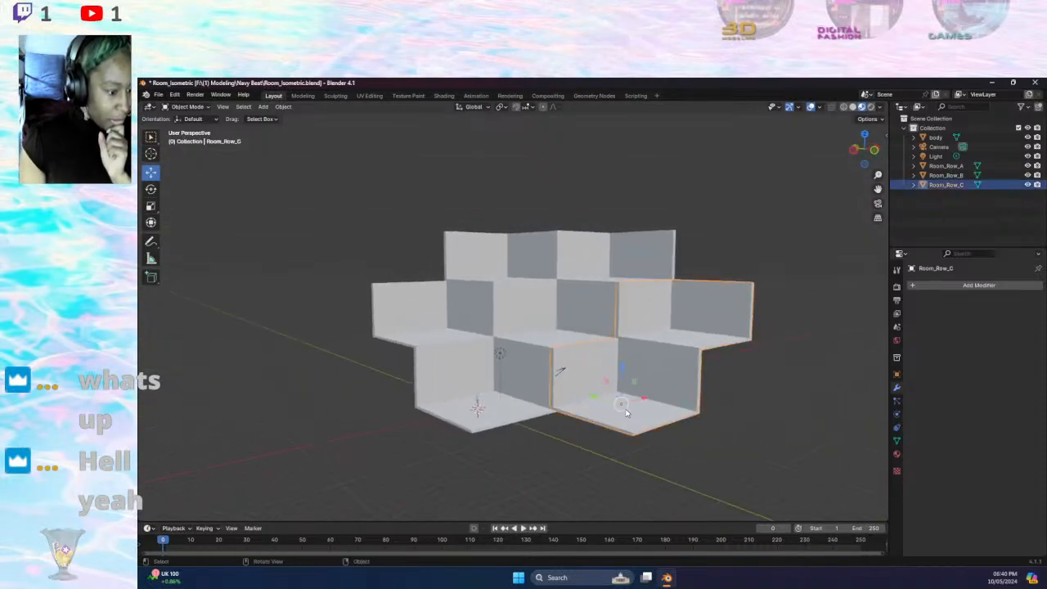
scroll(607, 399, "up", 4)
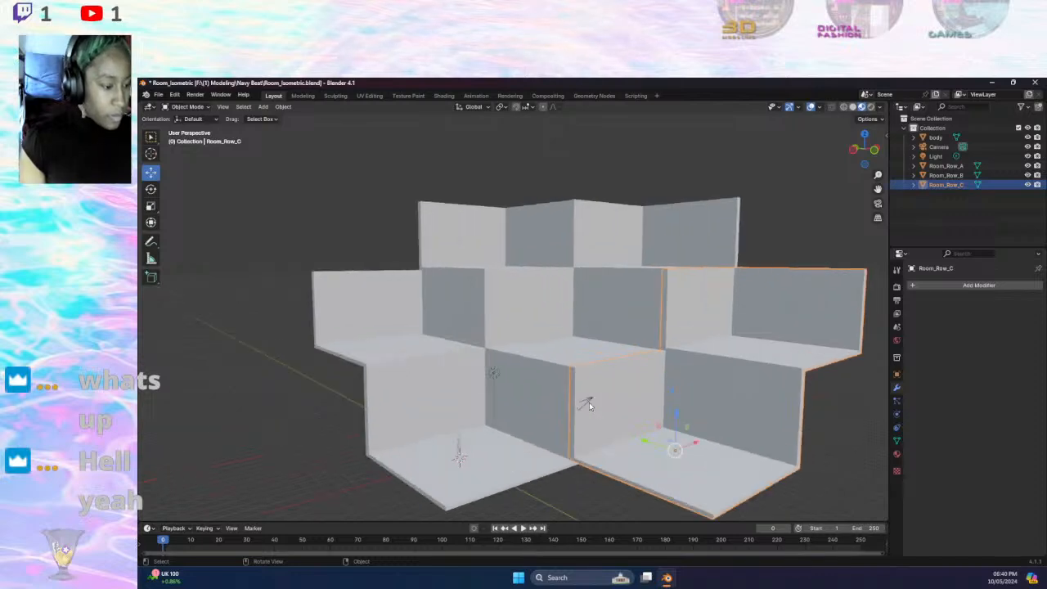
middle_click_drag(596, 406, 597, 405)
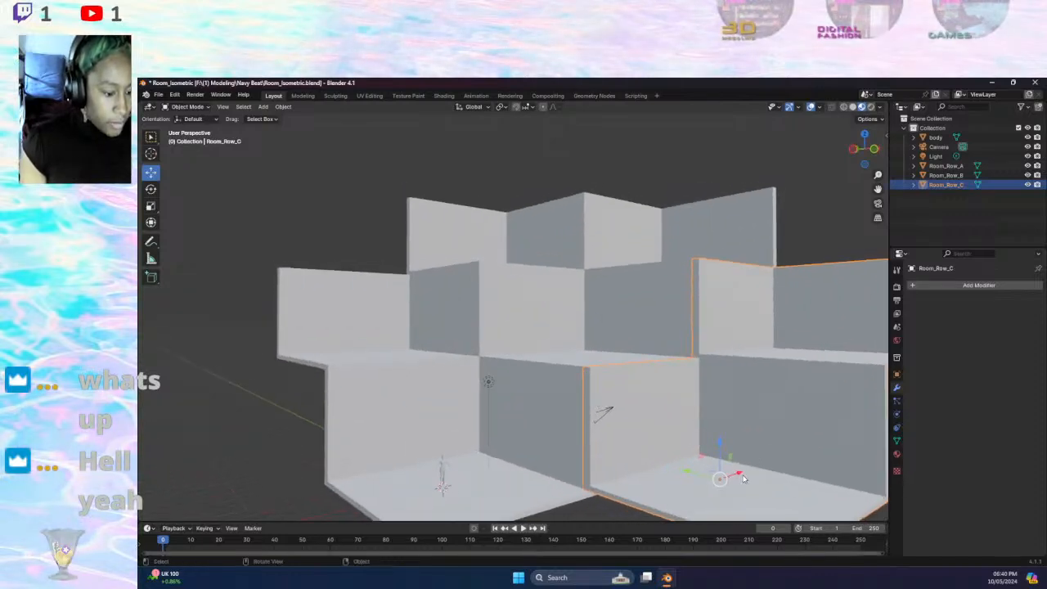
left_click(896, 374)
left_click_drag(738, 473, 741, 472)
left_click(288, 438)
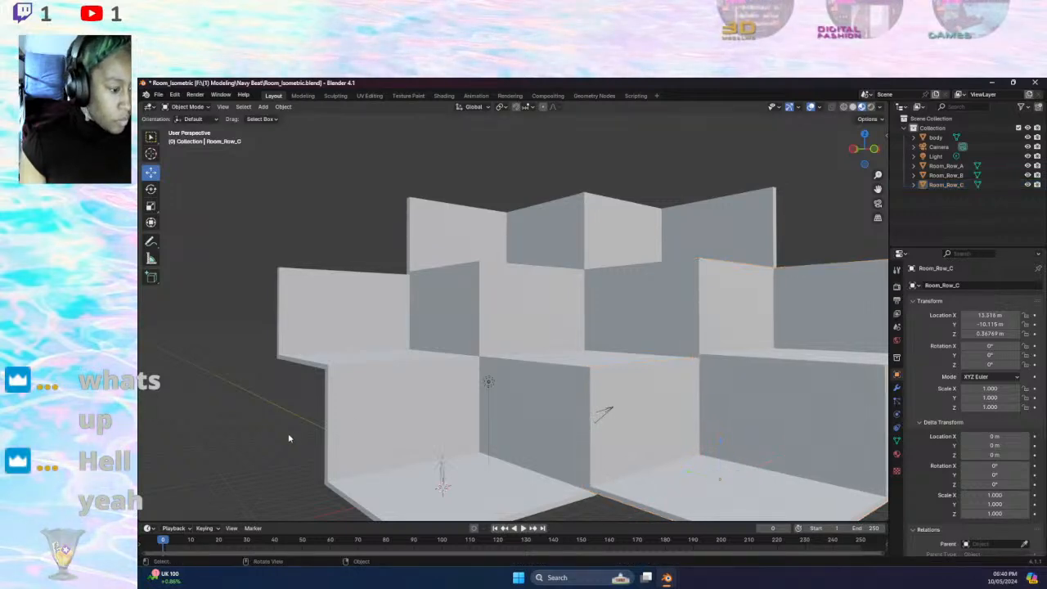
middle_click_drag(259, 429, 288, 439)
- Shift Room_Row_C along the Y axis to about -10.22 m to refine its fit against Room_Row_B
left_click(731, 416)
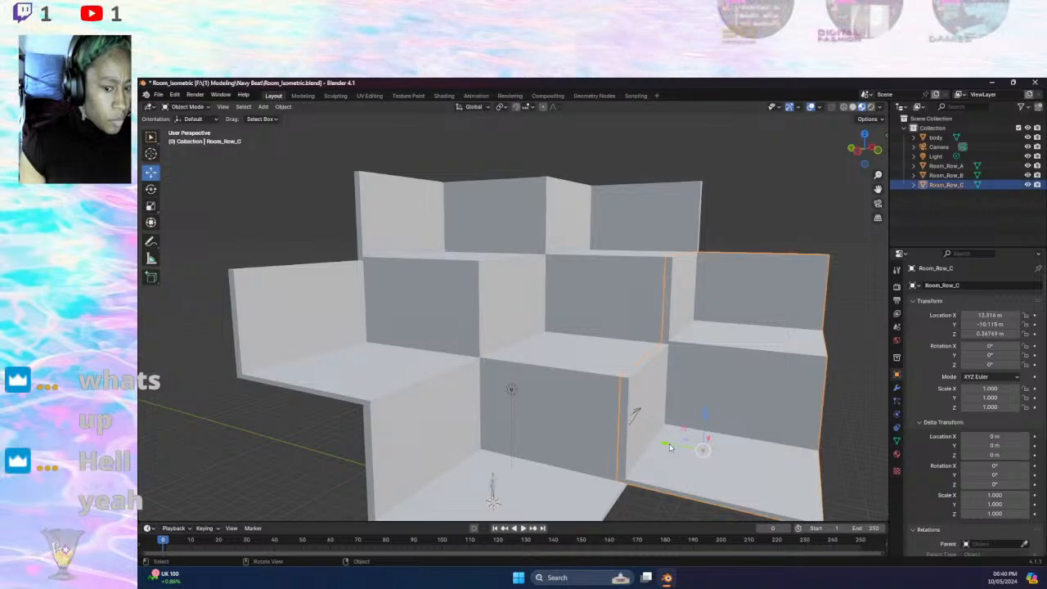
left_click_drag(669, 444, 673, 445)
left_click(844, 412)
middle_click_drag(843, 412, 750, 364)
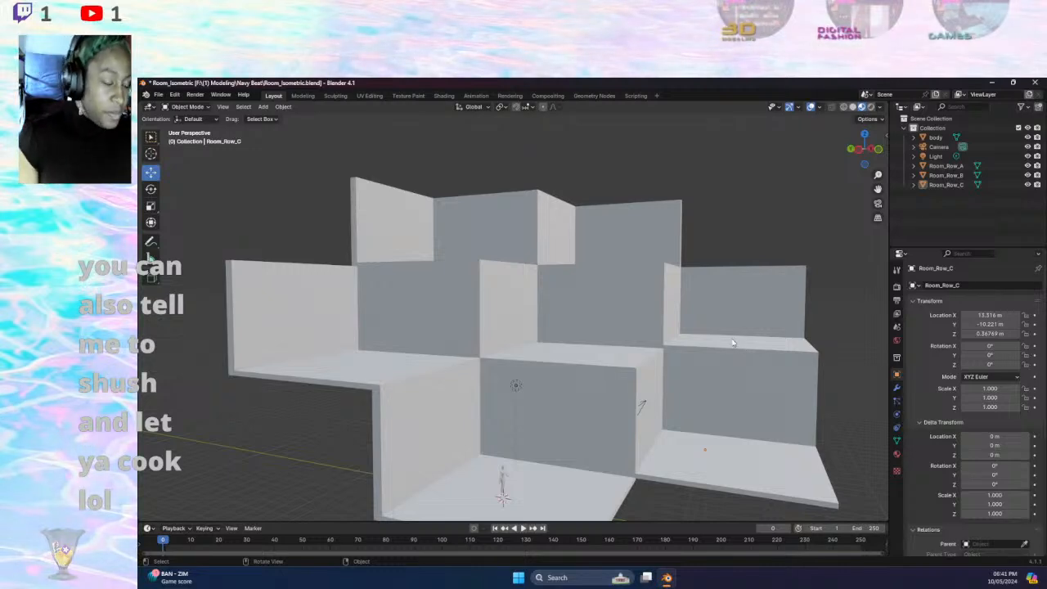
middle_click_drag(709, 398, 678, 403)
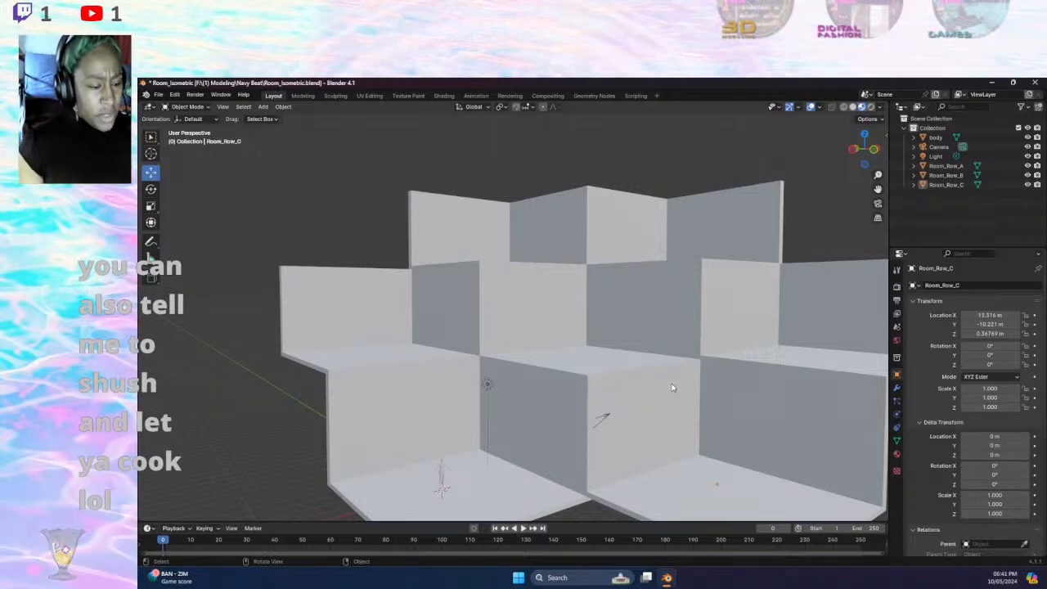
middle_click_drag(699, 383, 634, 398)
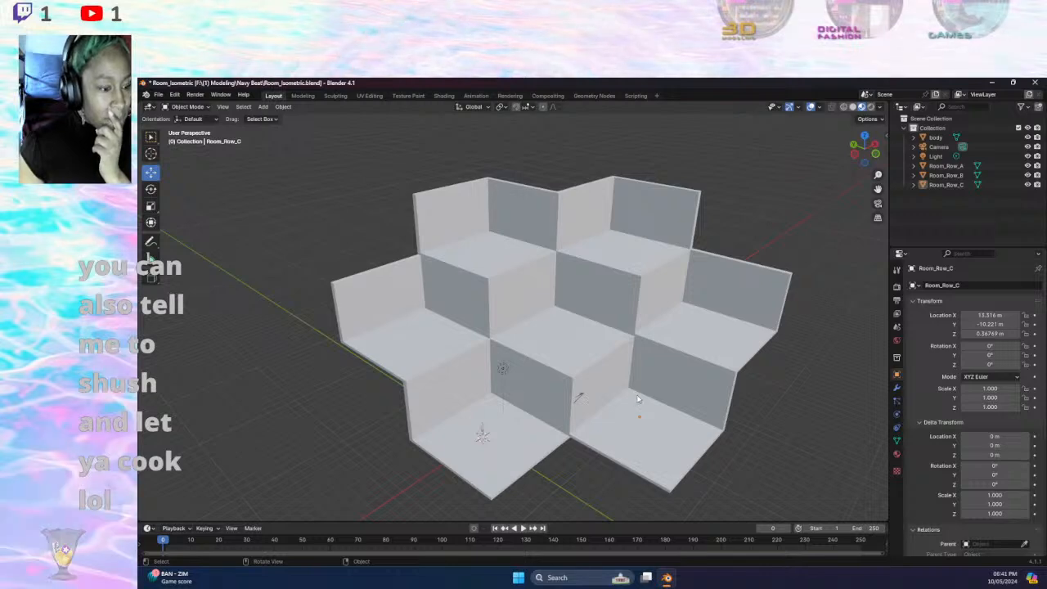
- Add a material slot to Room_Row_C with a new material named Wall.001
scroll(656, 383, "up", 1)
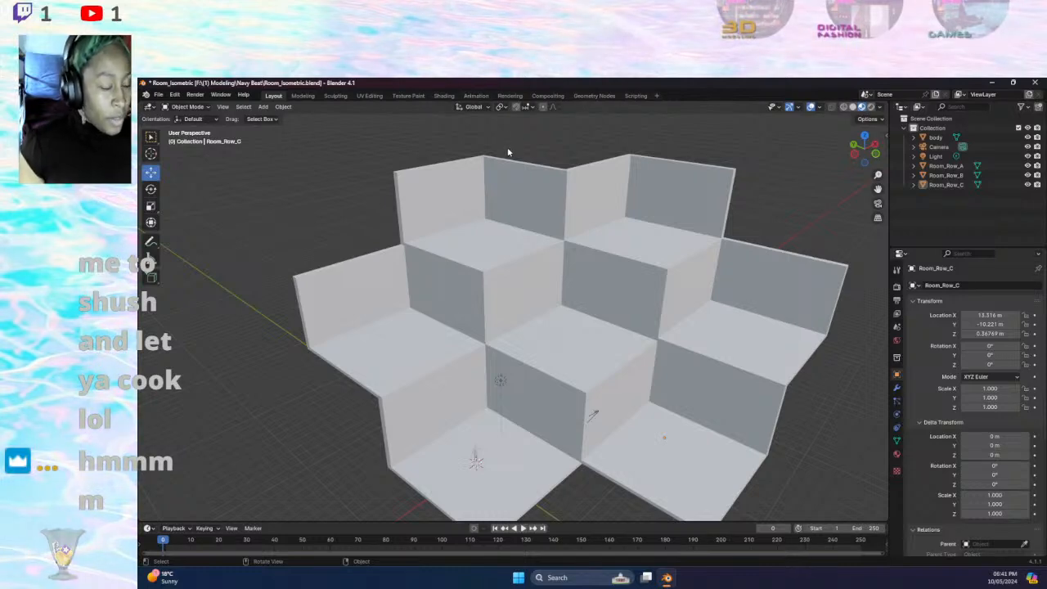
middle_click_drag(475, 346, 345, 326)
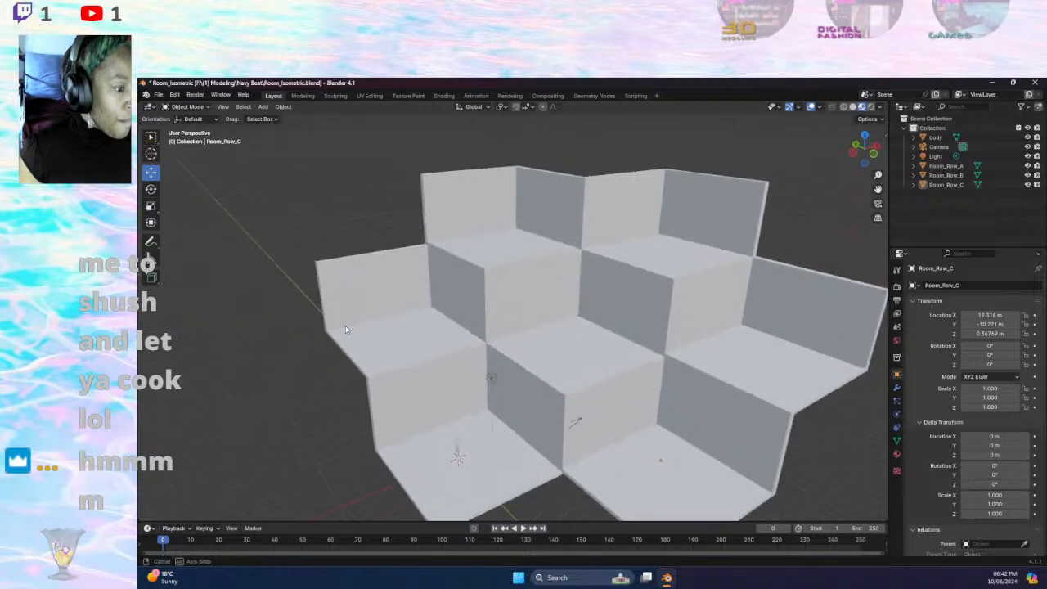
scroll(516, 299, "down", 2)
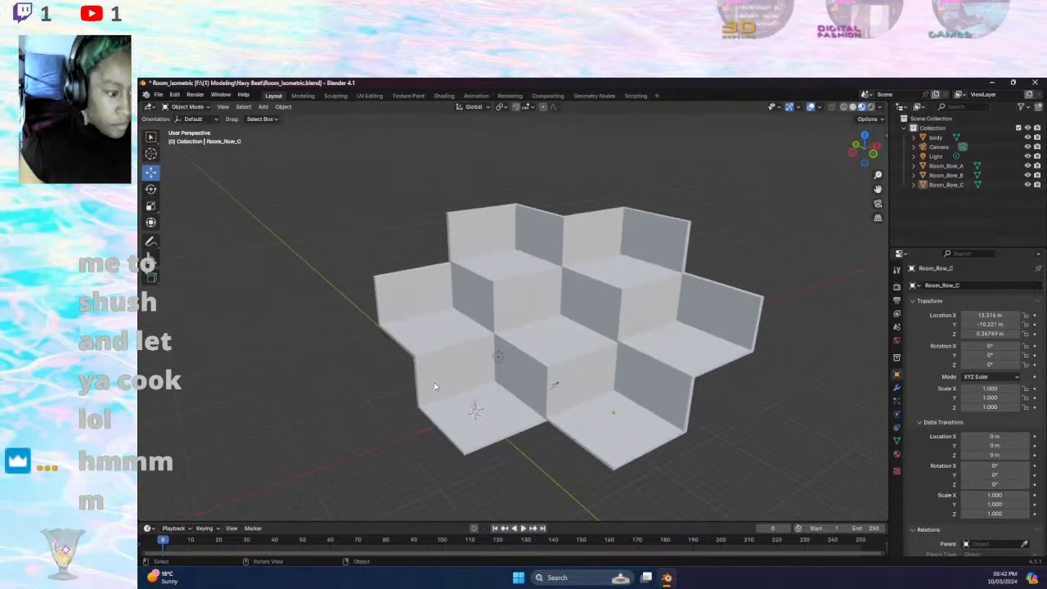
left_click(897, 455)
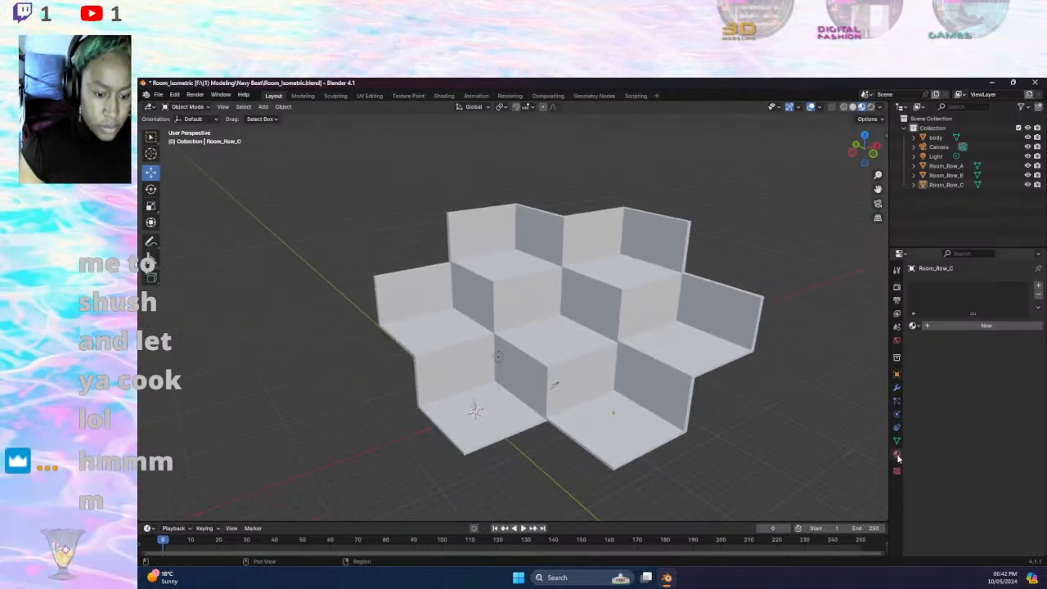
left_click(1039, 289)
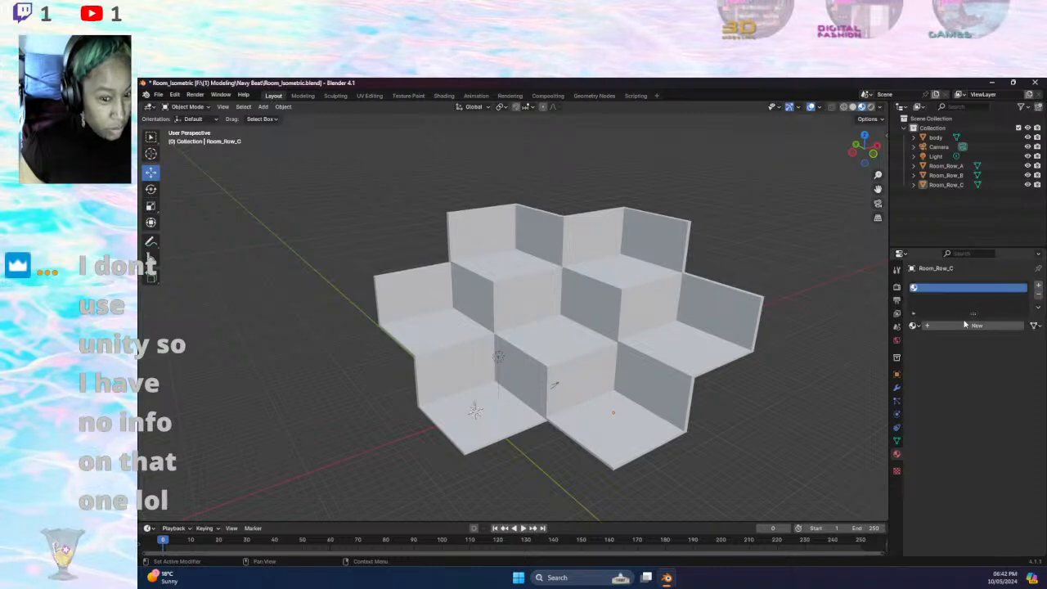
left_click(926, 326)
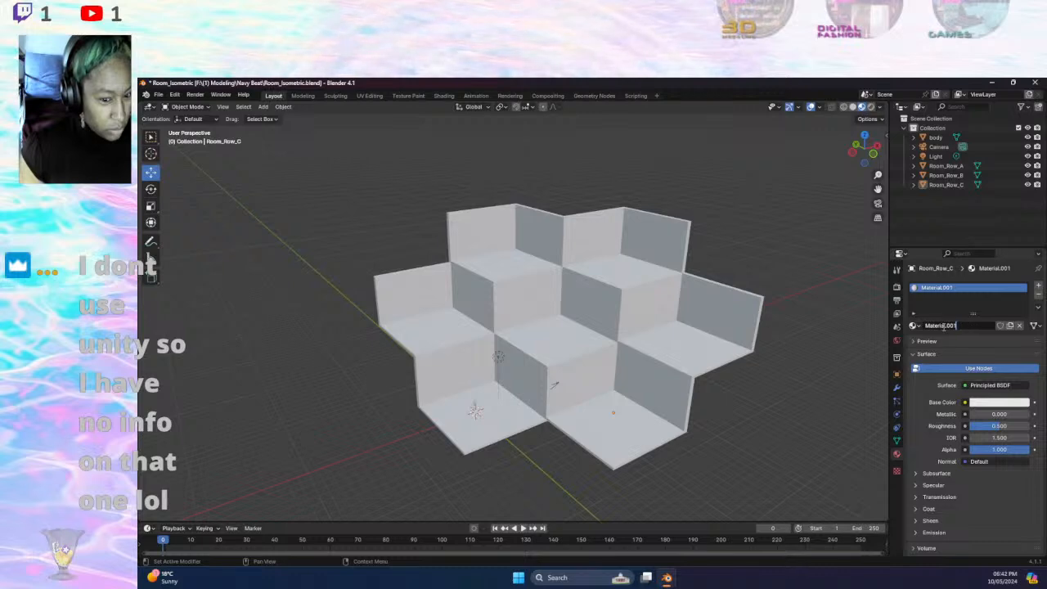
double_click(942, 326)
type("W")
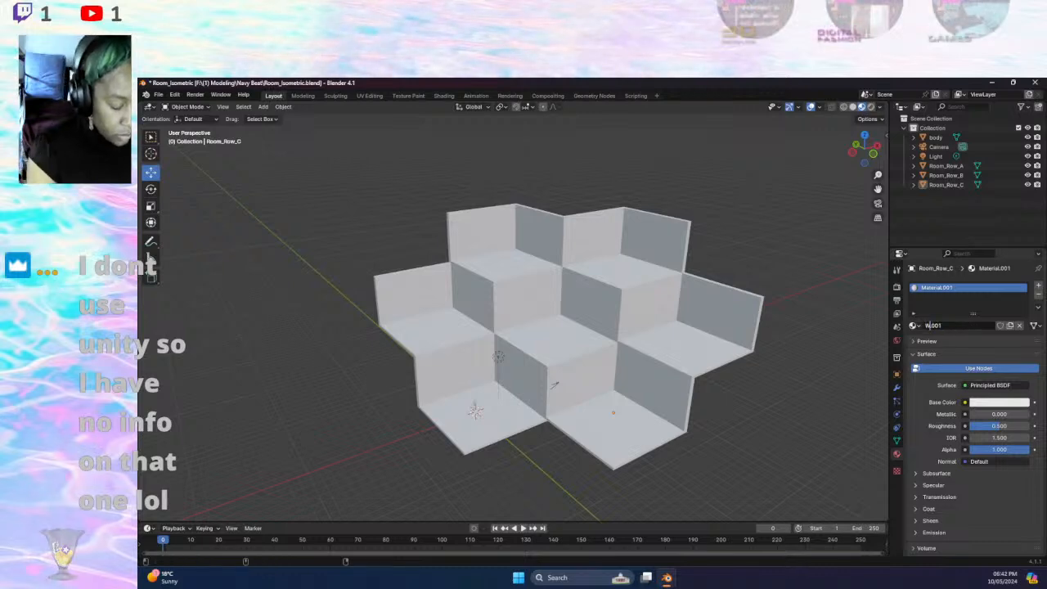
type("all")
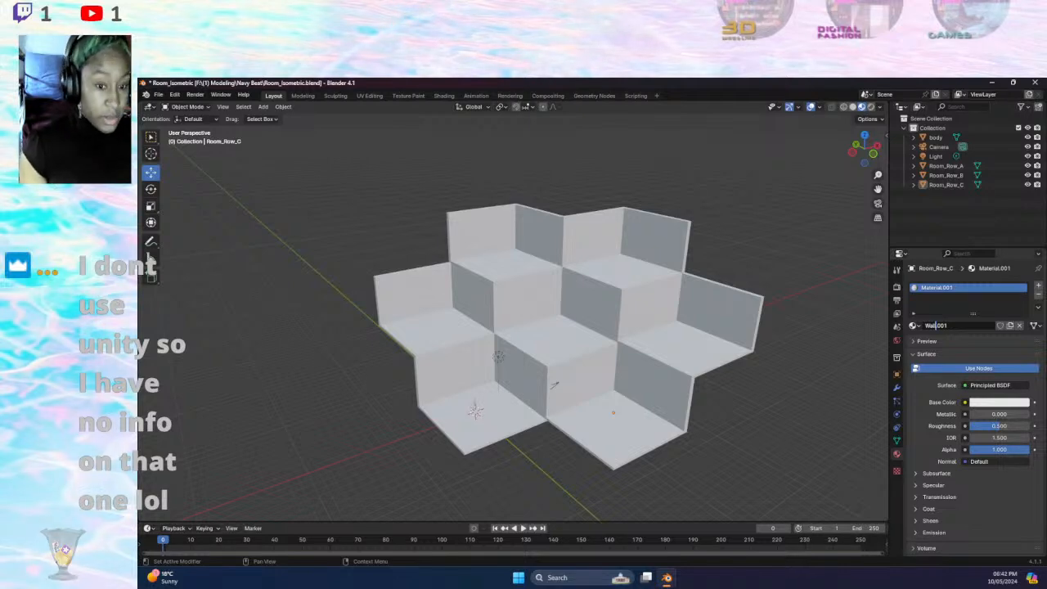
key("Return")
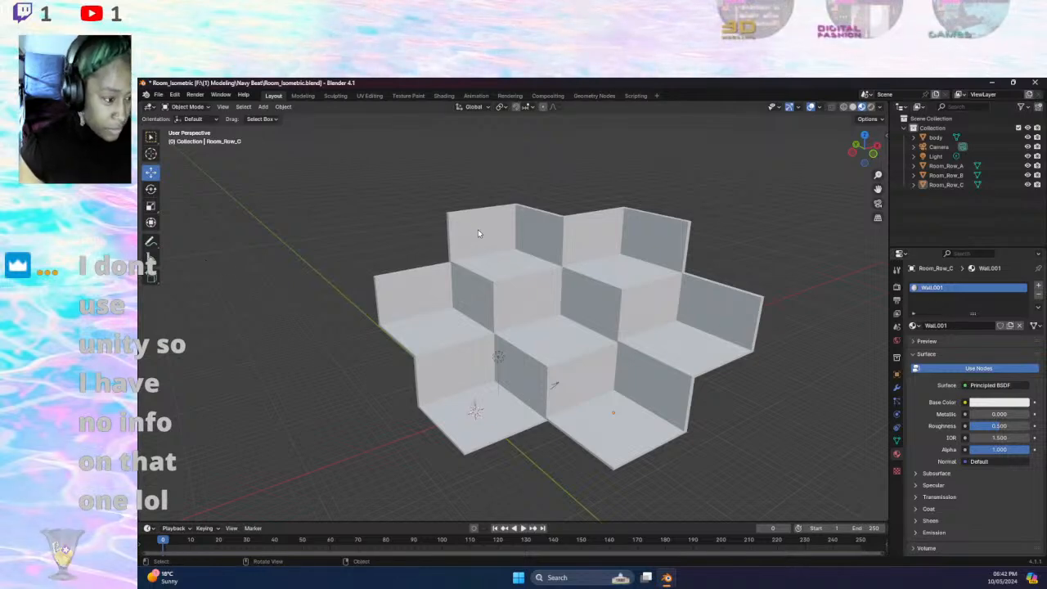
- Add a second material slot to Room_Row_C with a new material named Floor.001 and save the file
left_click(1037, 285)
left_click(935, 345)
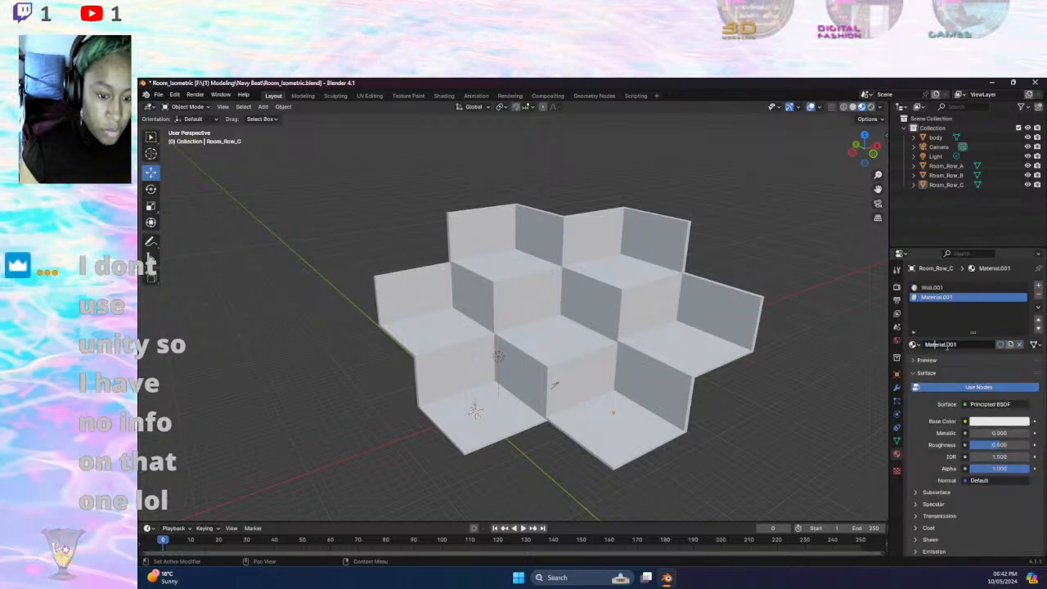
left_click_drag(949, 345, 925, 345)
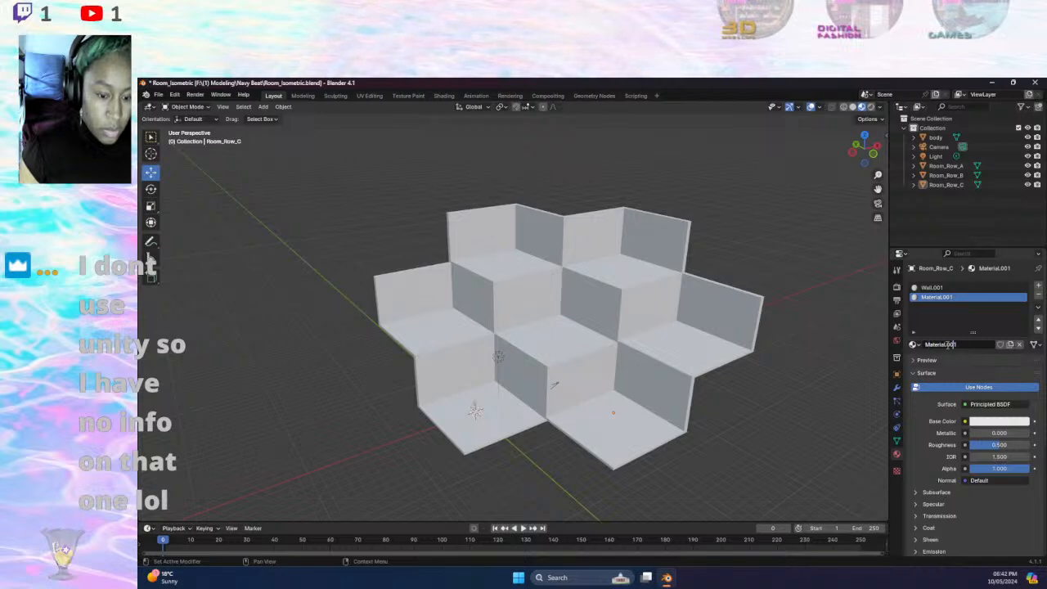
type("Fl")
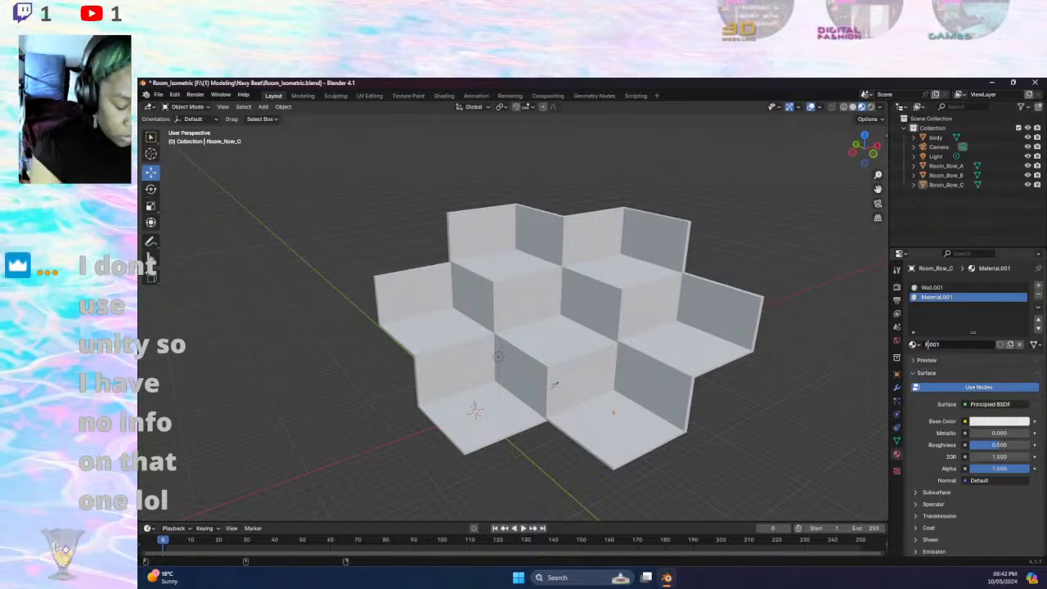
type("oor")
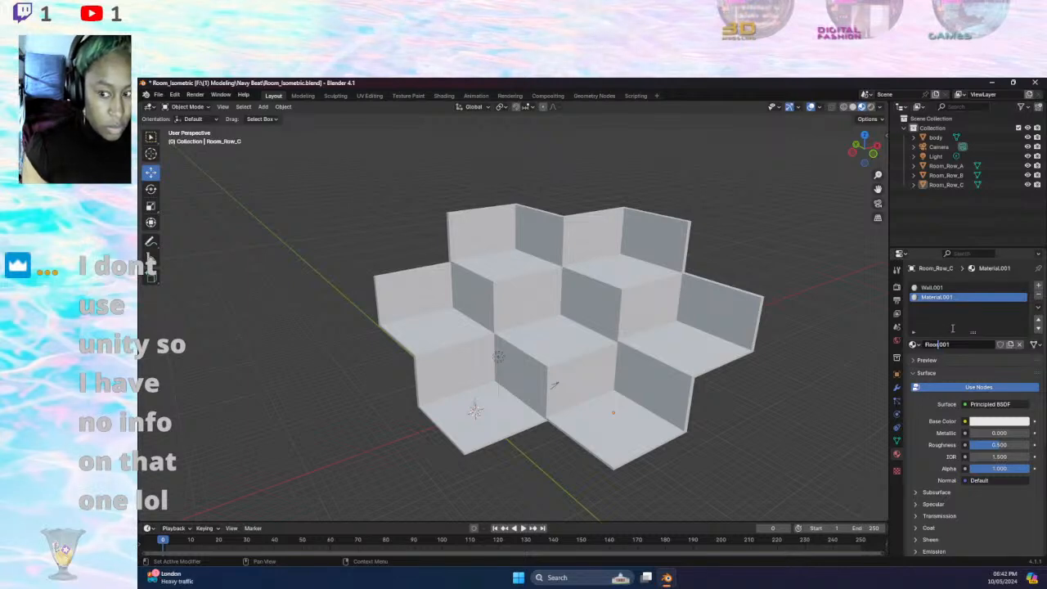
key("Return")
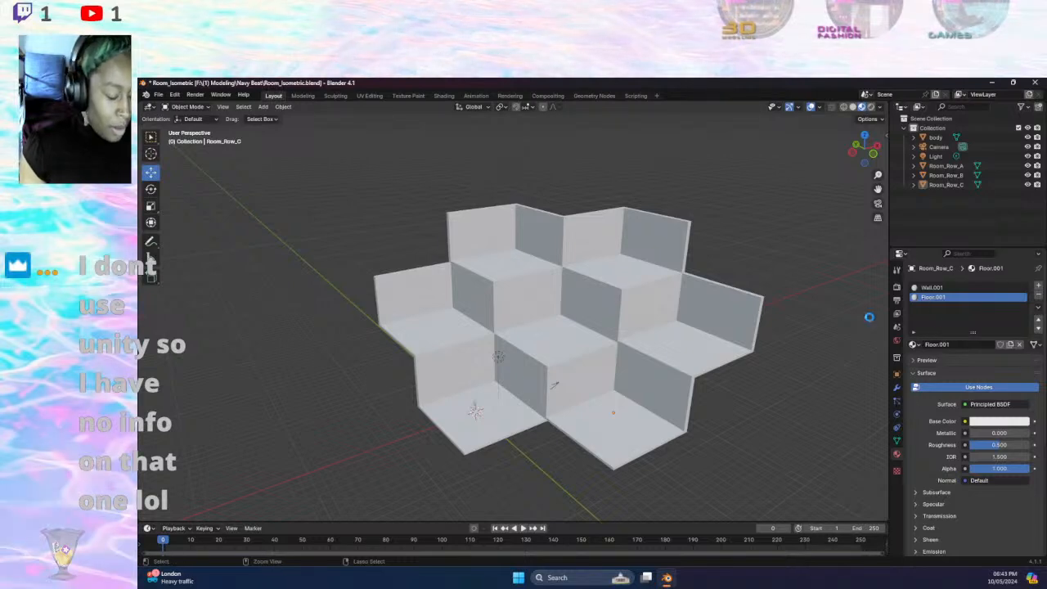
key("ctrl+s")
- Replace the material in Room_Row_C's second slot with the existing Stage material
left_click(914, 346)
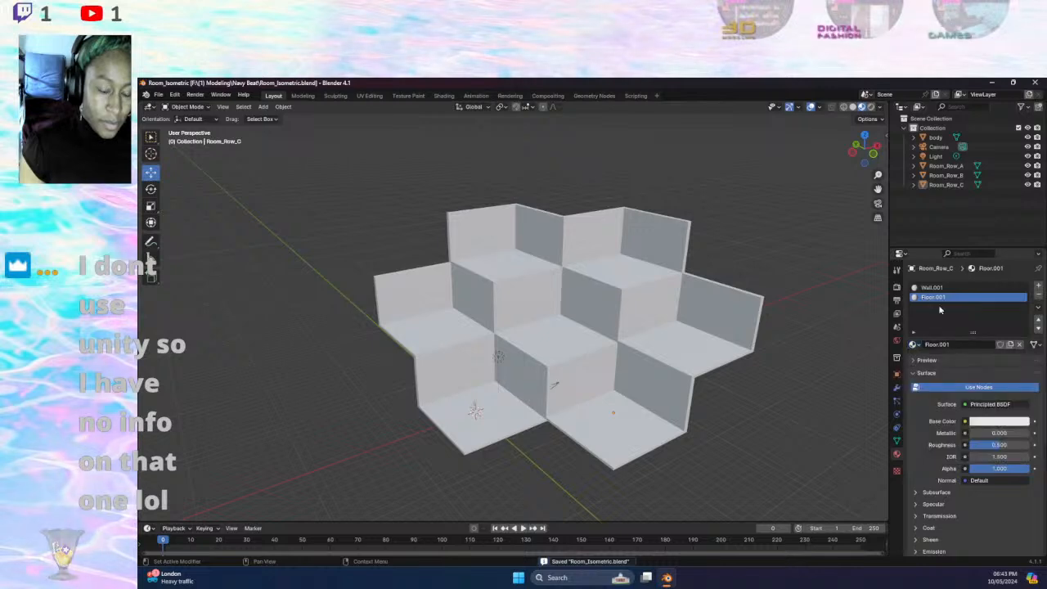
left_click(914, 345)
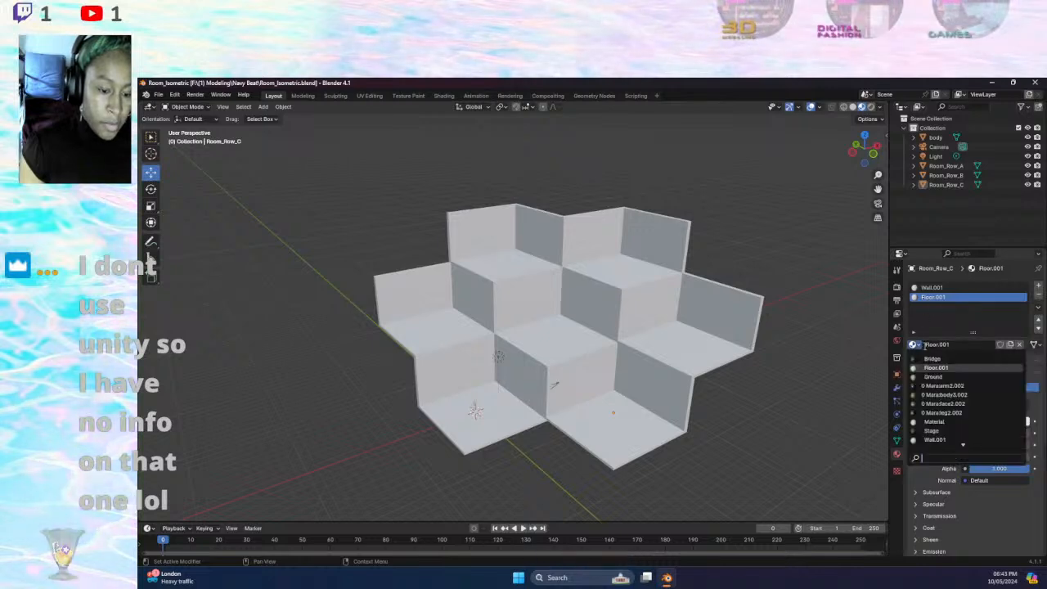
left_click(933, 431)
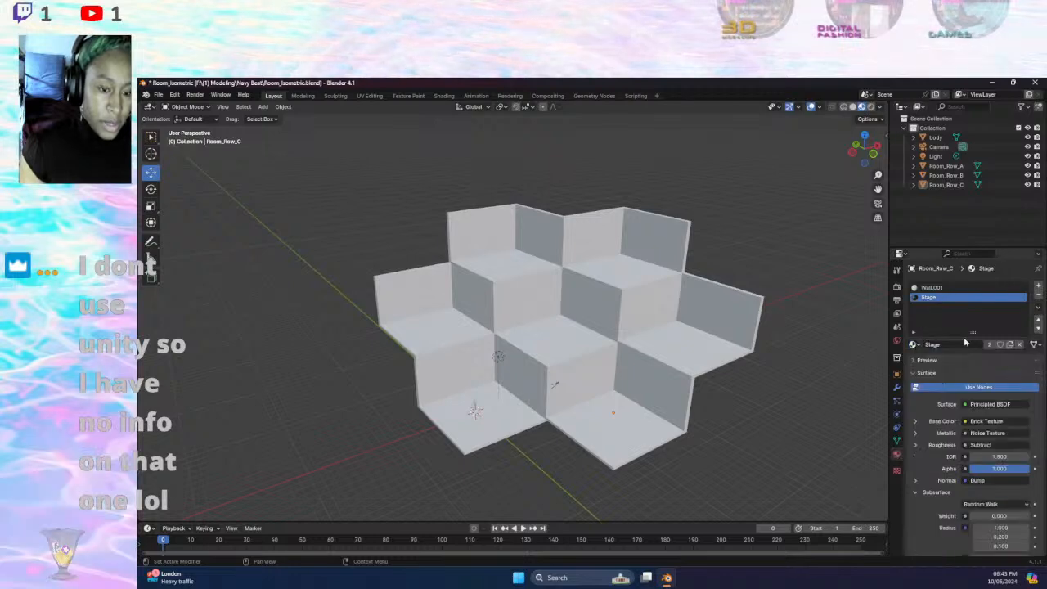
- Add a third material slot to Room_Row_C and assign the existing Floor.001 material to it
left_click(916, 346)
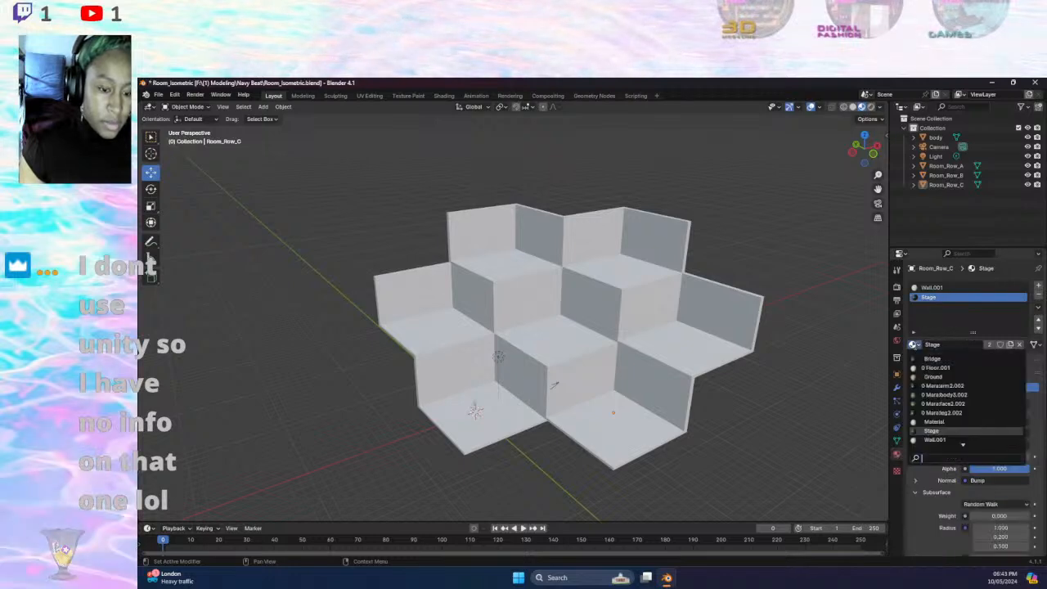
left_click(1038, 286)
left_click(914, 345)
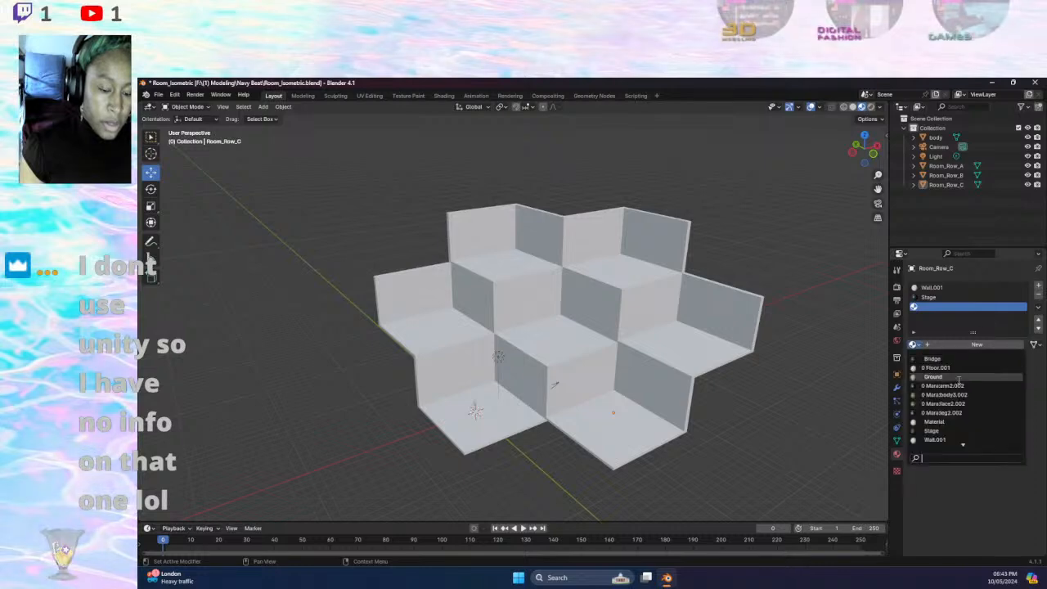
left_click(936, 368)
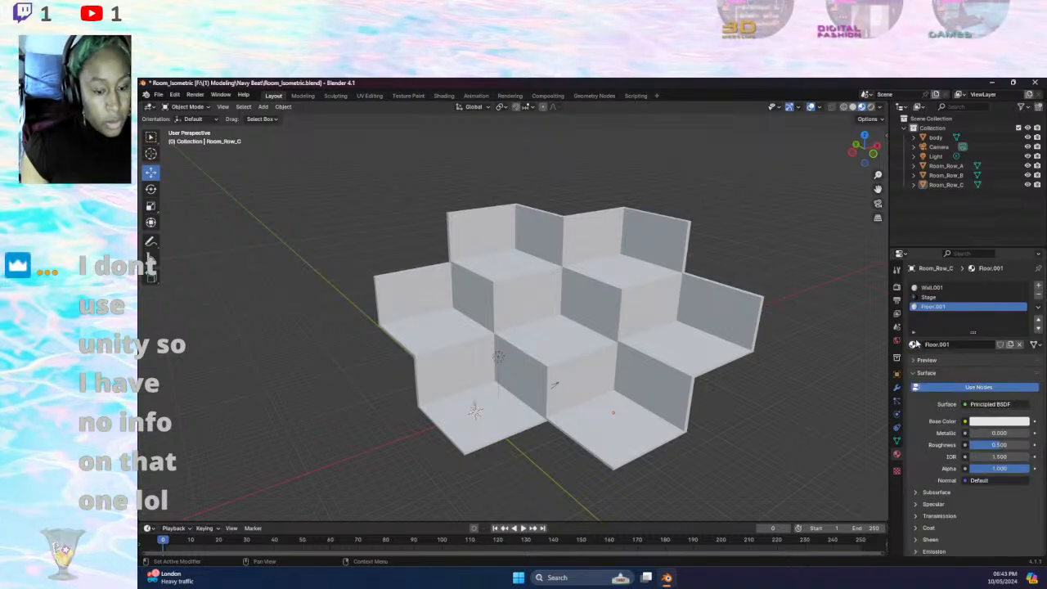
- Rename the Stage material in Room_Row_C's second slot as Wall.002
left_click(933, 298)
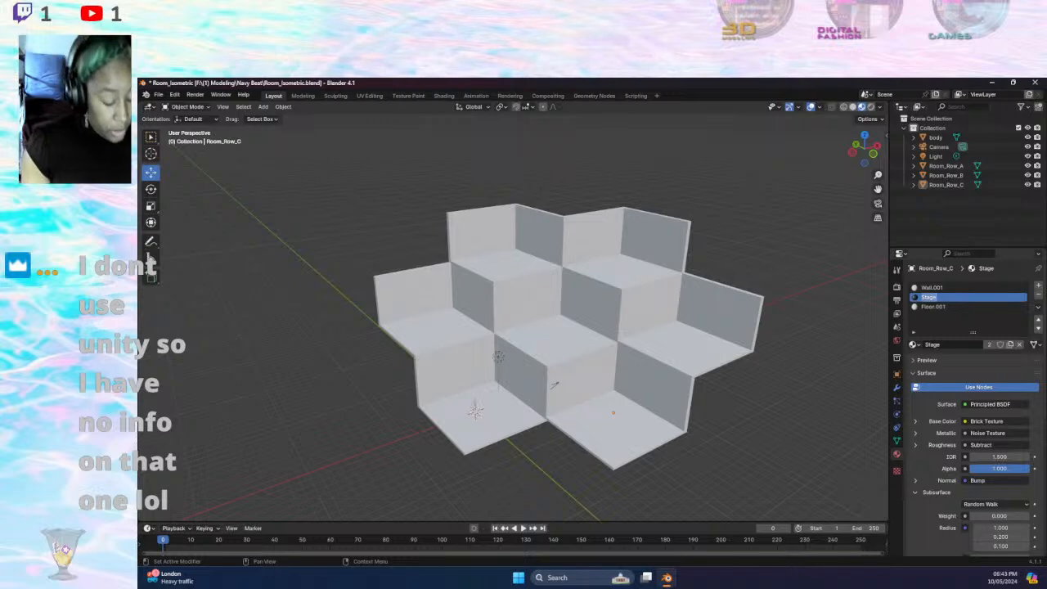
type("Wall.0")
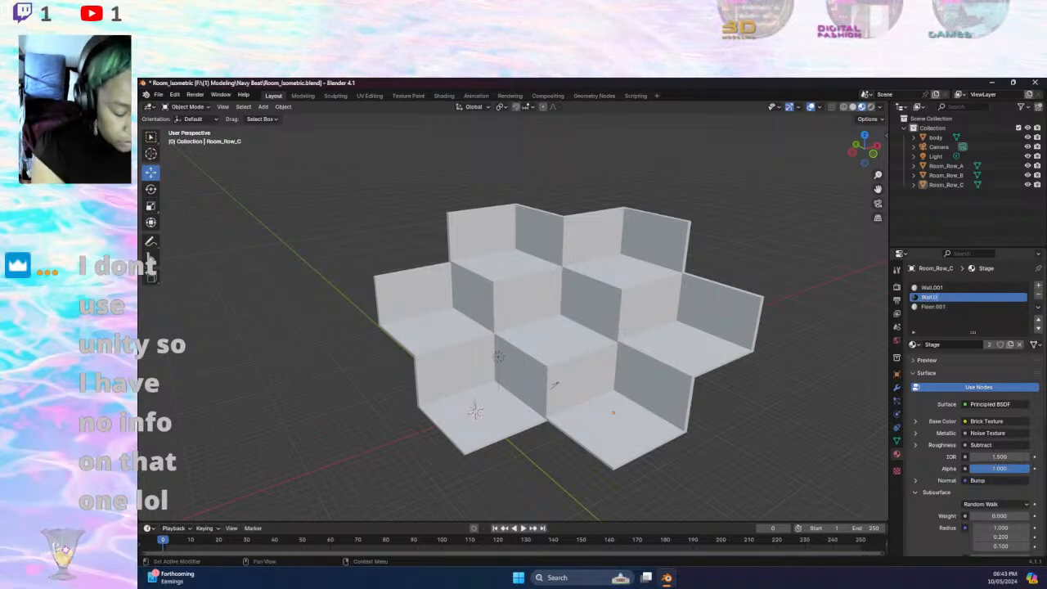
key("Return")
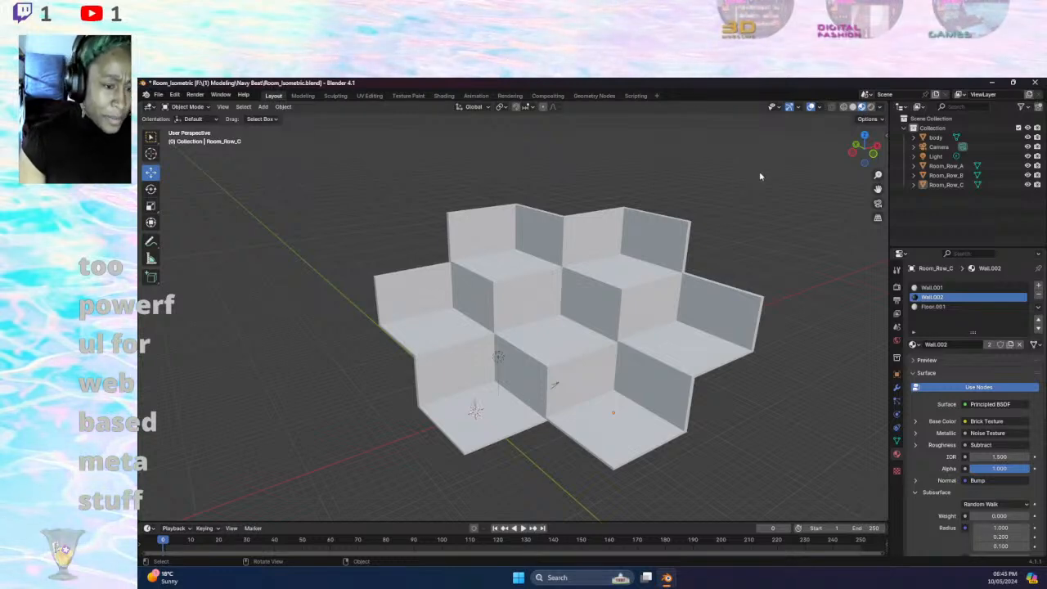
- Nudge Room_Row_C slightly down along Z and slightly along Y to refine its fit against Room_Row_B
middle_click_drag(509, 445, 534, 443)
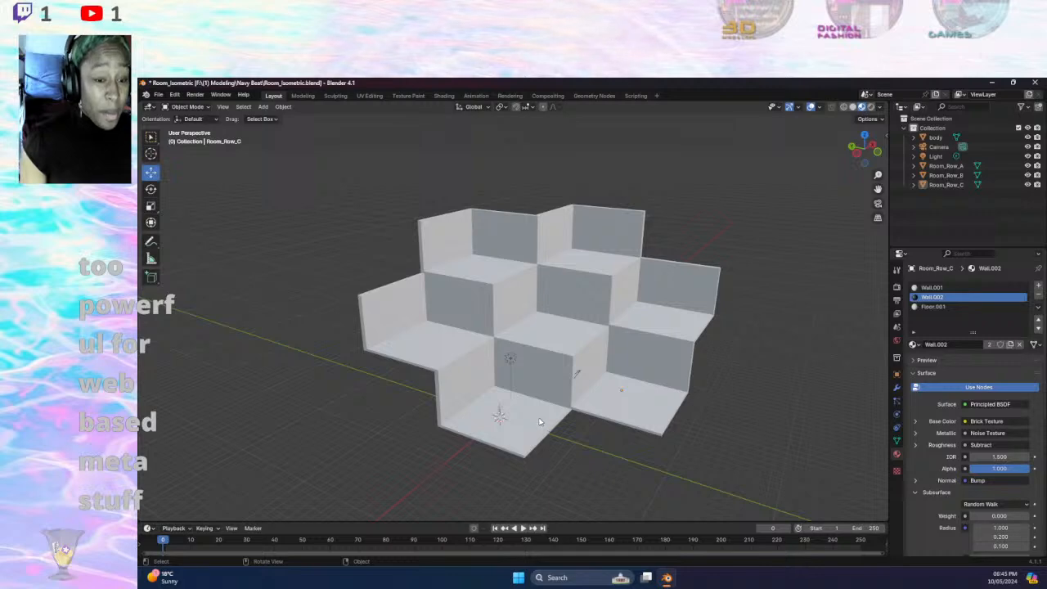
scroll(611, 443, "up", 1)
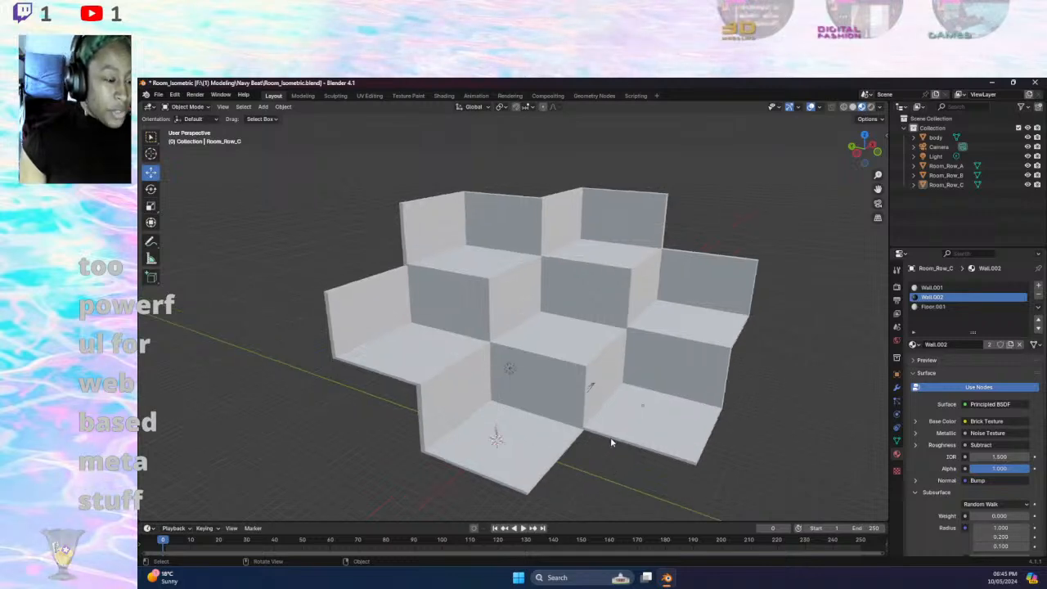
scroll(612, 442, "up", 1)
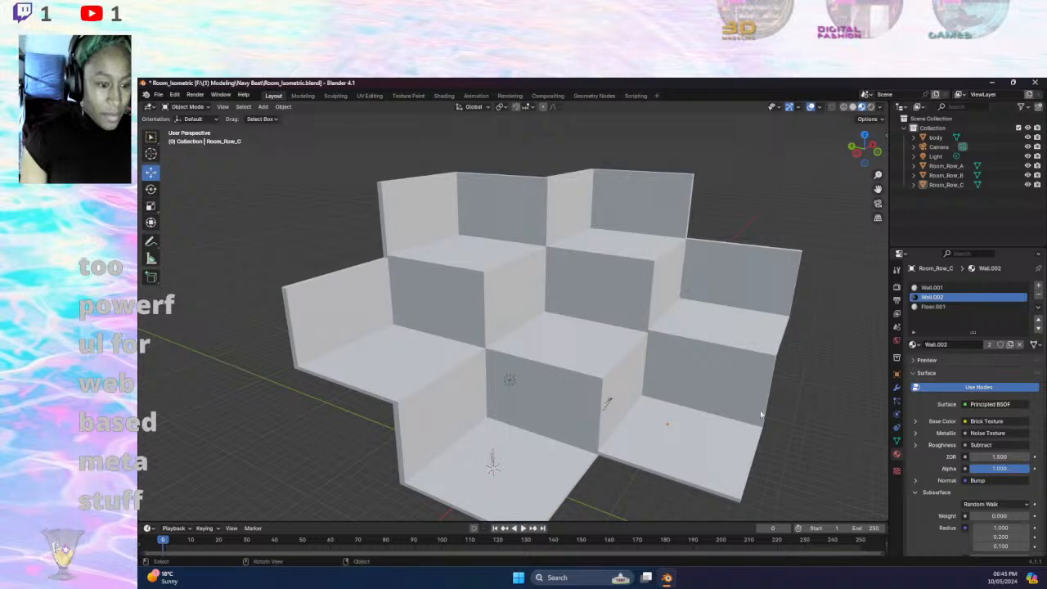
mouse_move(805, 421)
middle_mouse_down()
mouse_move(774, 415)
mouse_move(798, 410)
middle_mouse_up()
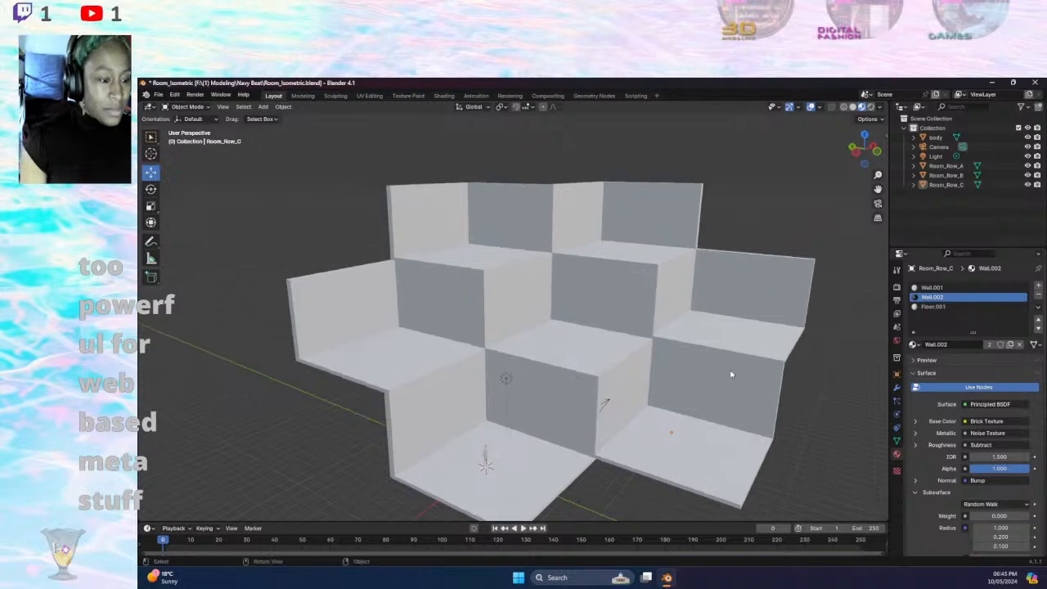
left_click(704, 383)
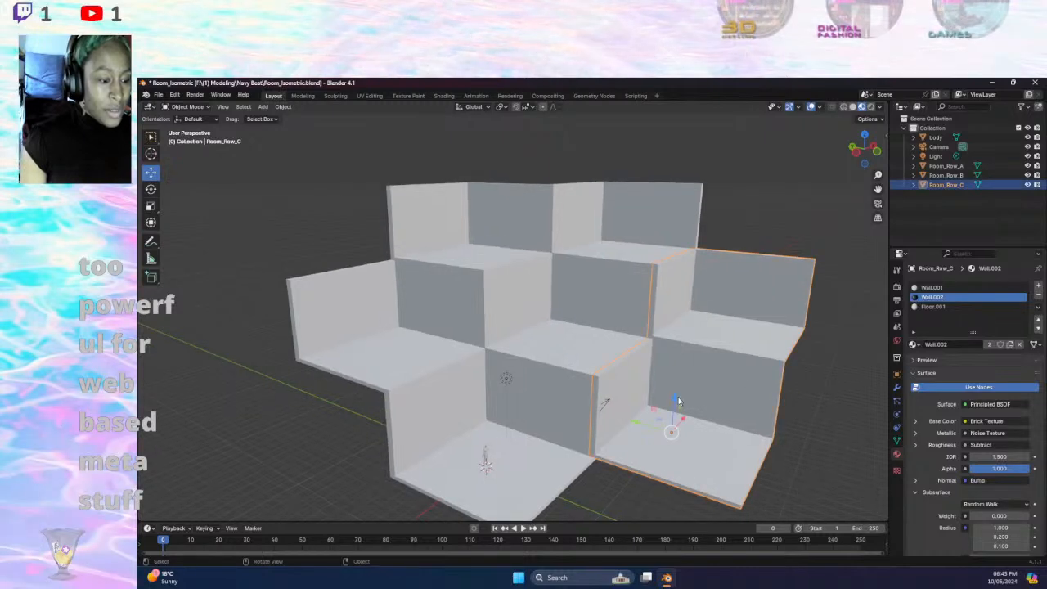
left_click_drag(678, 401, 670, 402)
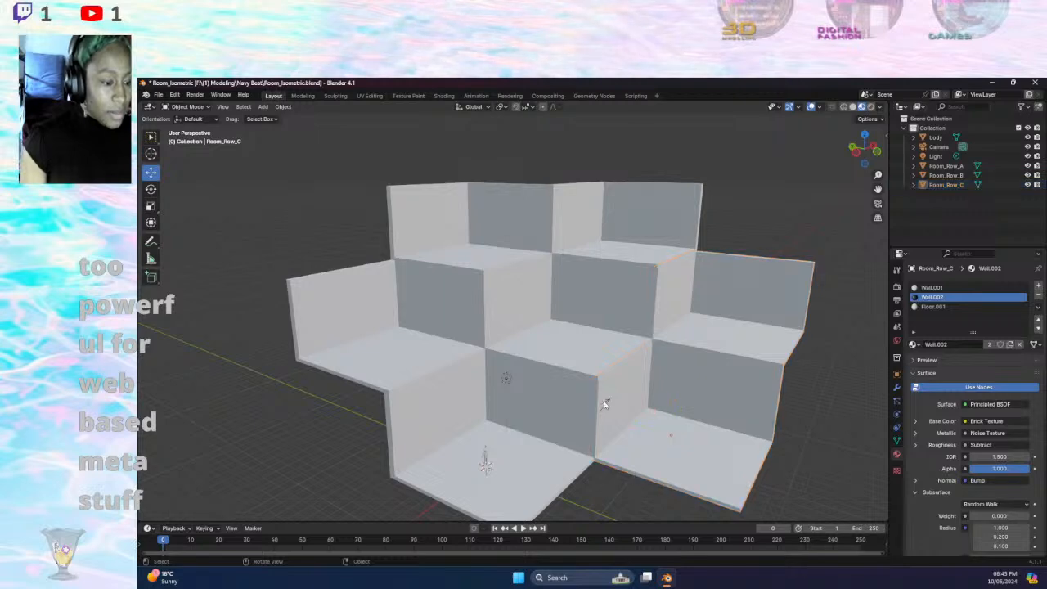
left_click(687, 352)
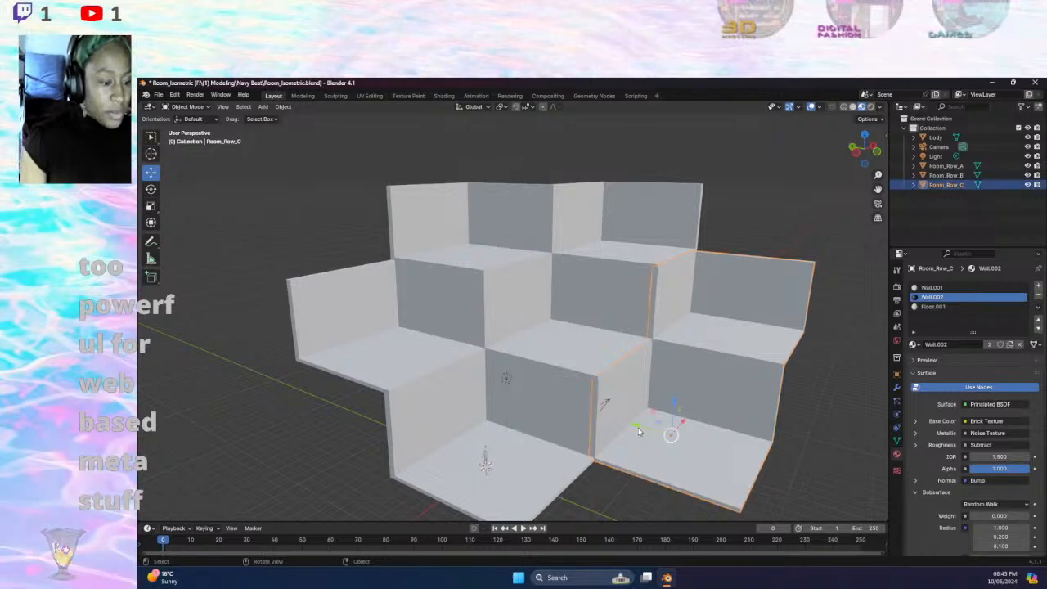
left_click_drag(639, 426, 638, 425)
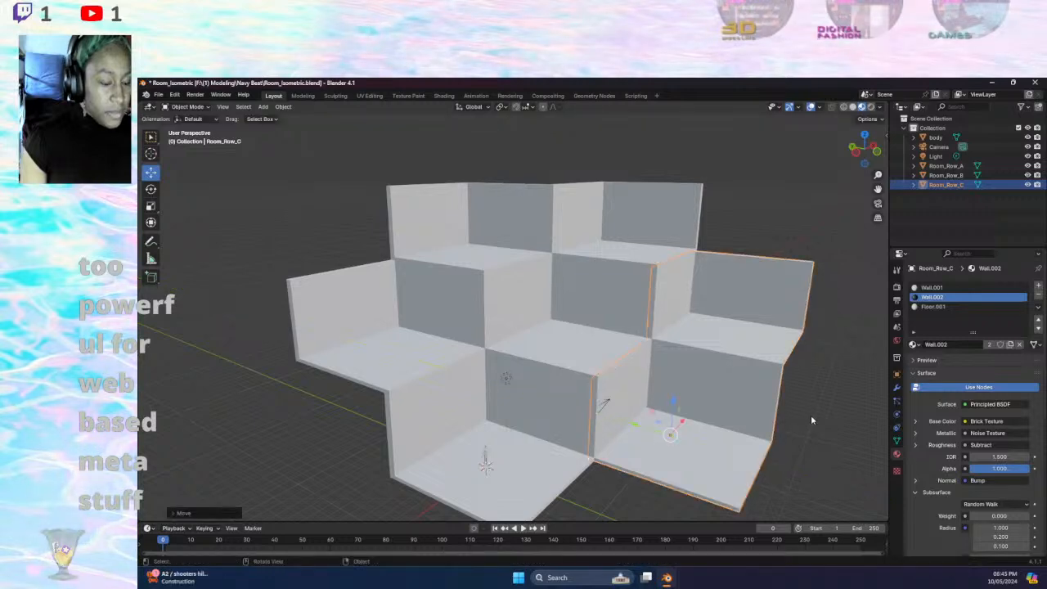
- Duplicate the whole collection containing the three room rows by copying and pasting it
left_click(495, 442)
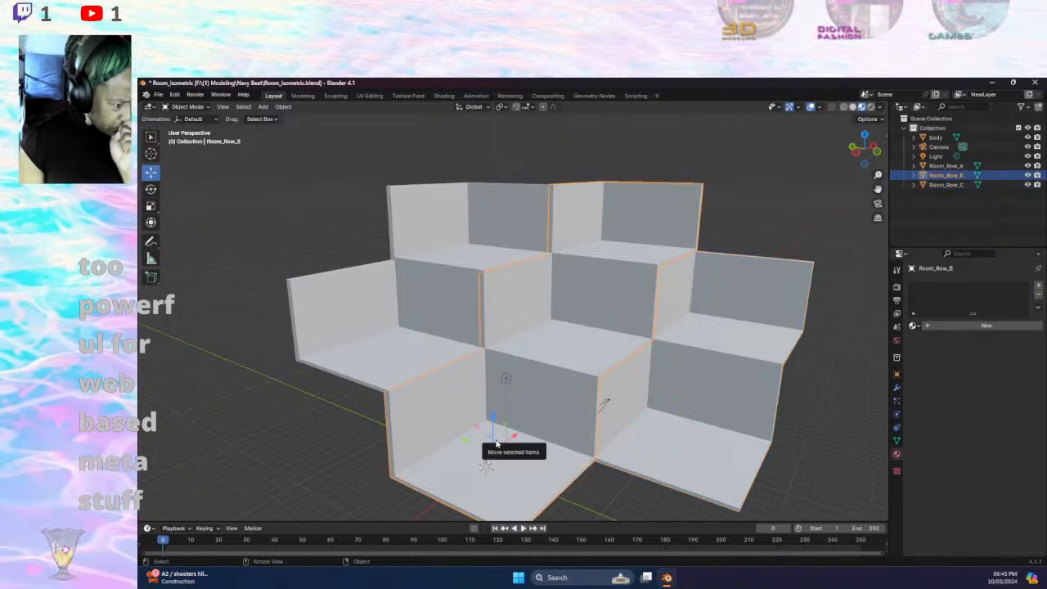
left_click(954, 166)
left_click(947, 185, "shift")
left_click(909, 130)
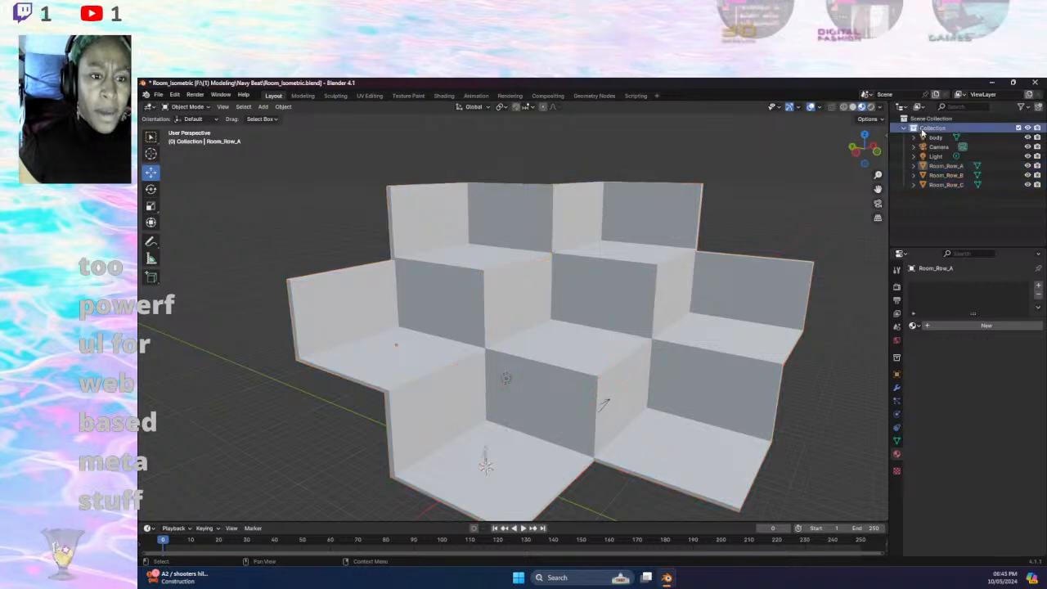
left_click(904, 129)
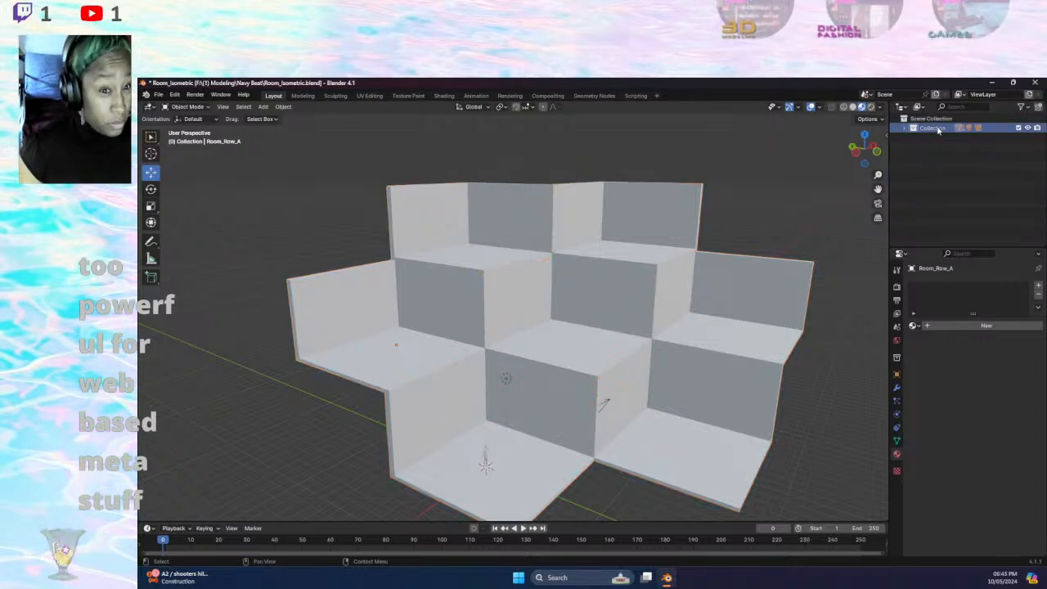
key("ctrl+c")
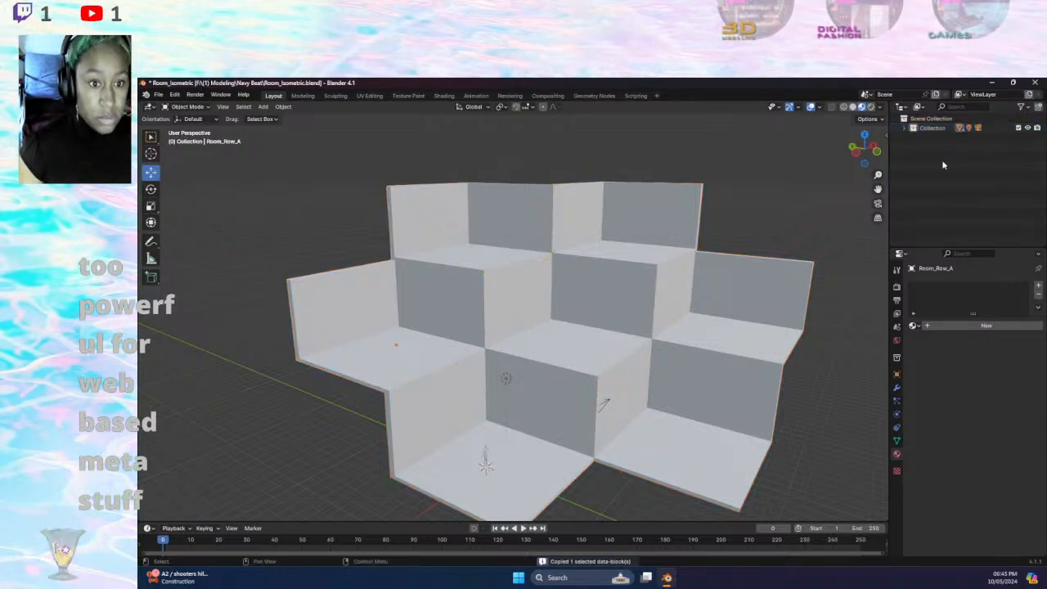
key("ctrl+v")
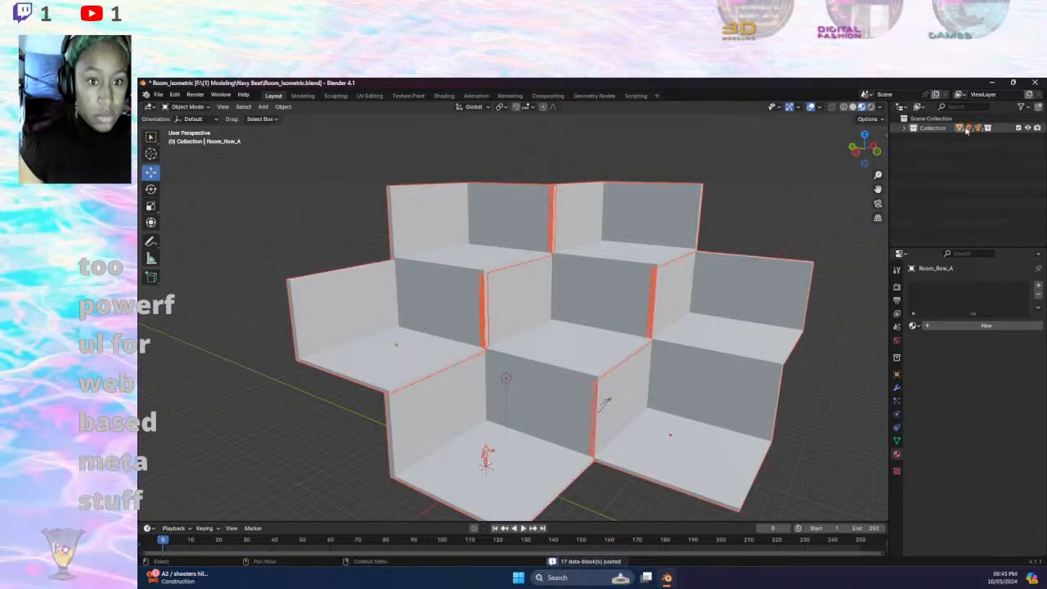
- Move the duplicated collection out to the Scene Collection level, hide it in the viewport and collapse it
left_click(928, 129)
left_click(903, 128)
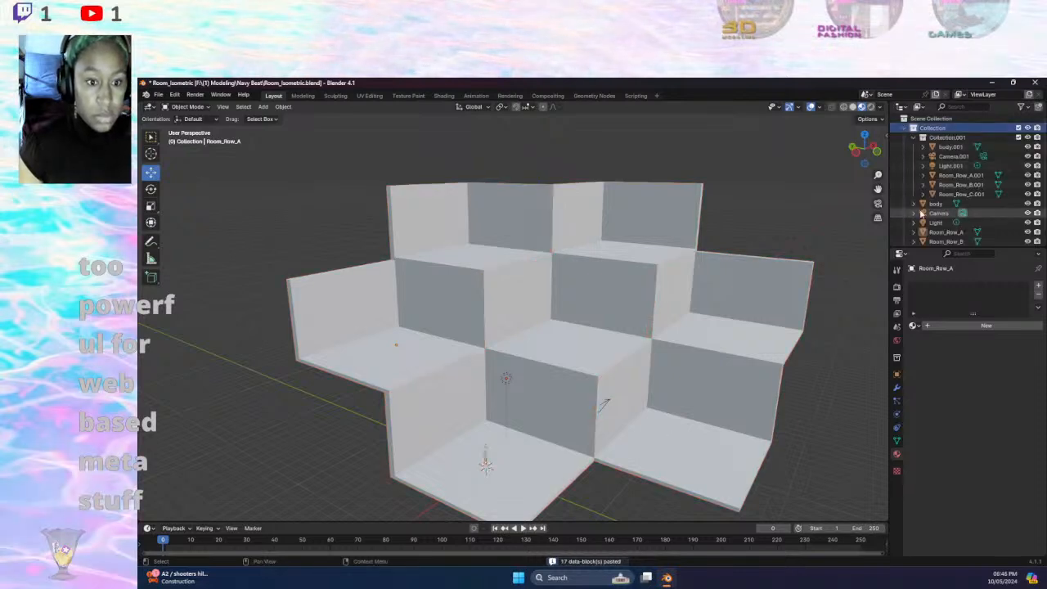
mouse_move(947, 138)
left_mouse_down()
mouse_move(933, 139)
mouse_move(937, 123)
left_mouse_up()
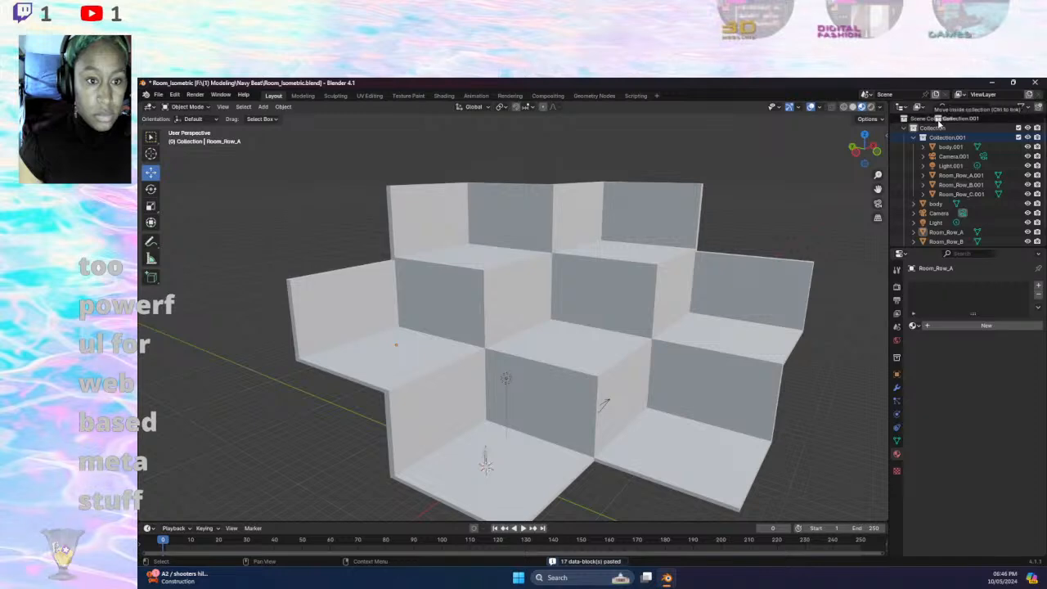
left_click(1029, 195)
left_click(905, 195)
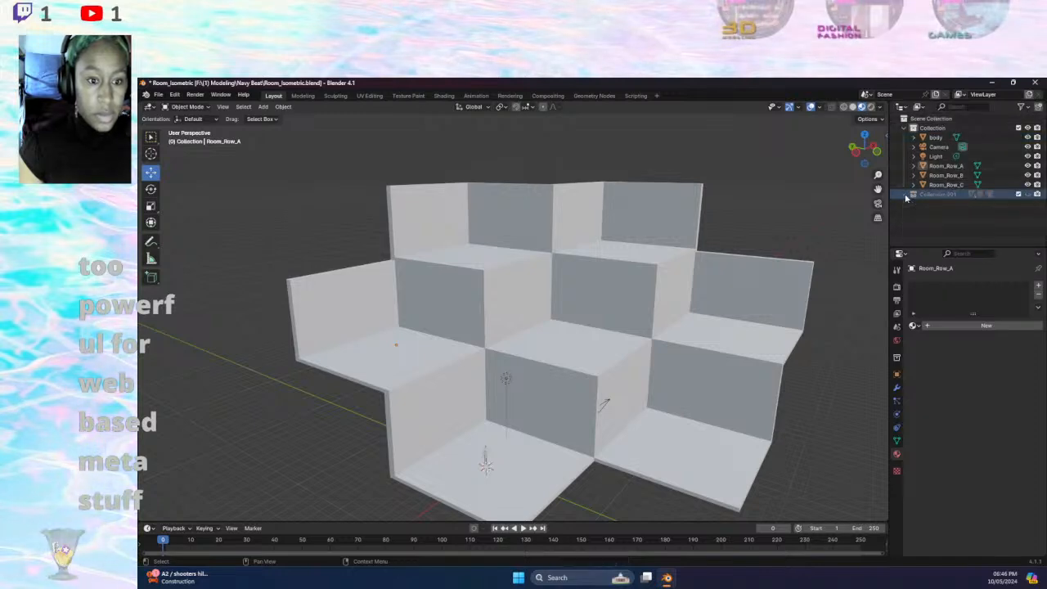
- Put Room_Row_B in Edit Mode and select the floor face of its lowest room
left_click(943, 175)
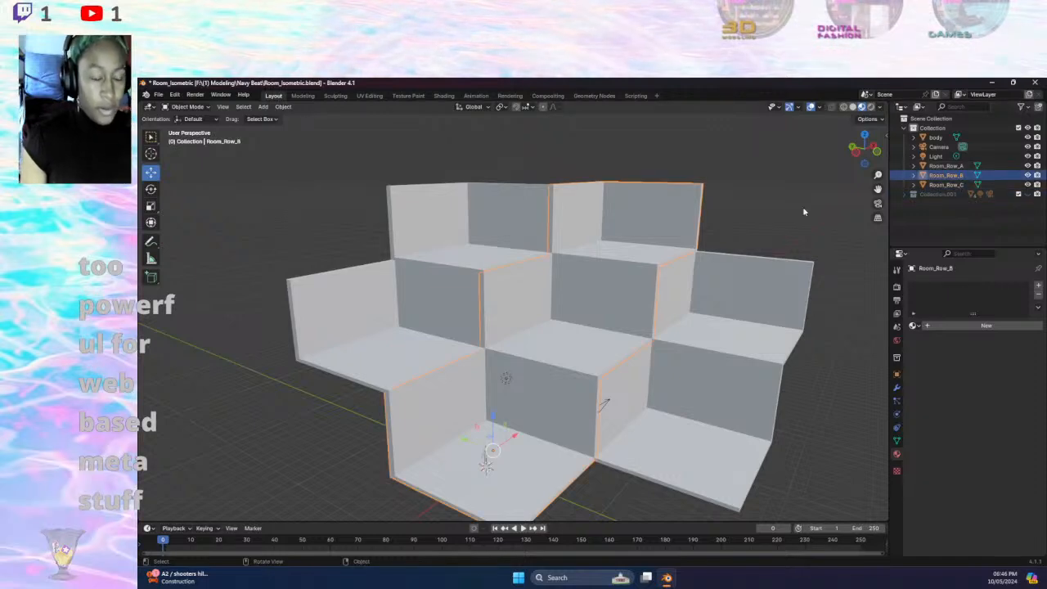
scroll(534, 418, "up", 2)
scroll(539, 418, "down", 1)
middle_click_drag(539, 419, 583, 321, "shift")
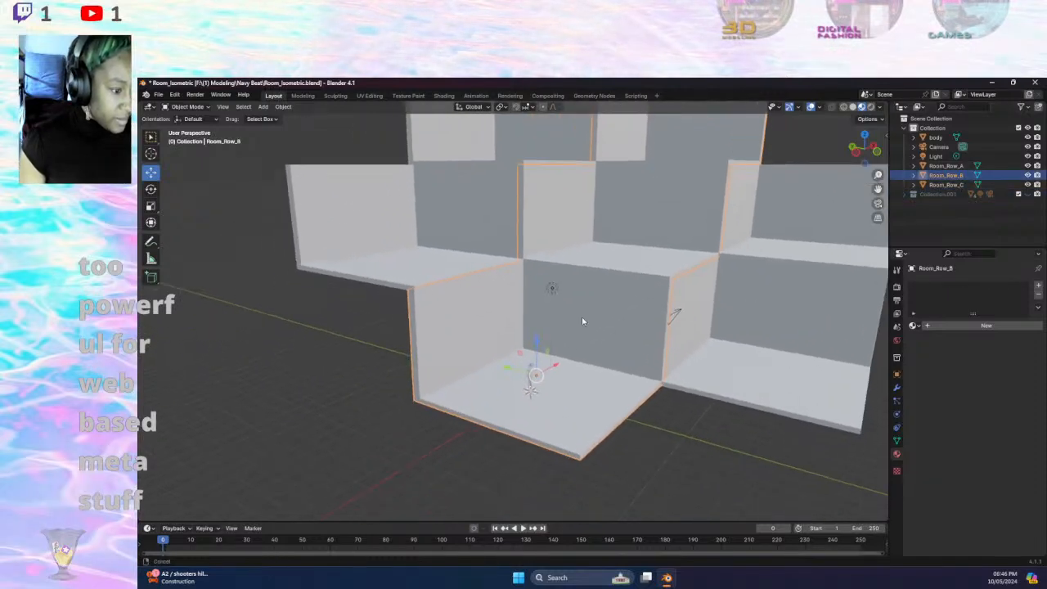
middle_click_drag(611, 408, 596, 428)
left_click(398, 447)
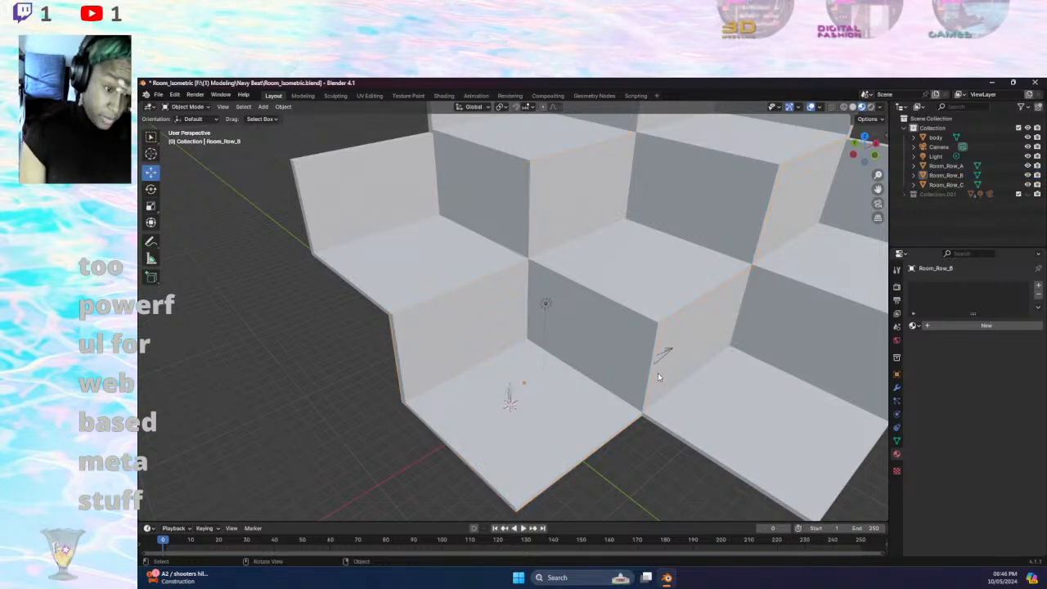
left_click(512, 449)
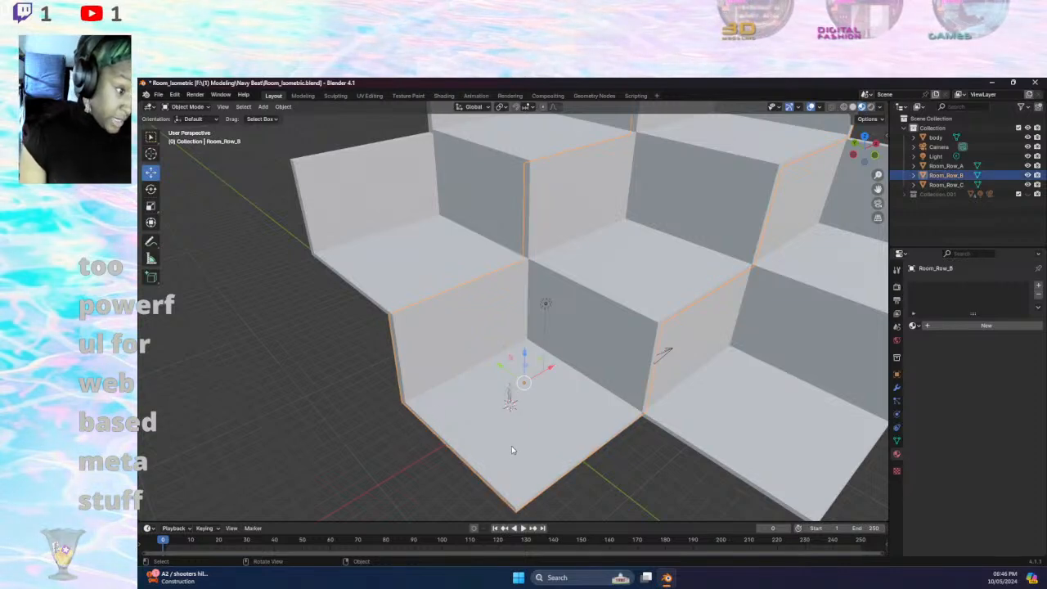
left_click(608, 468)
left_click(516, 401)
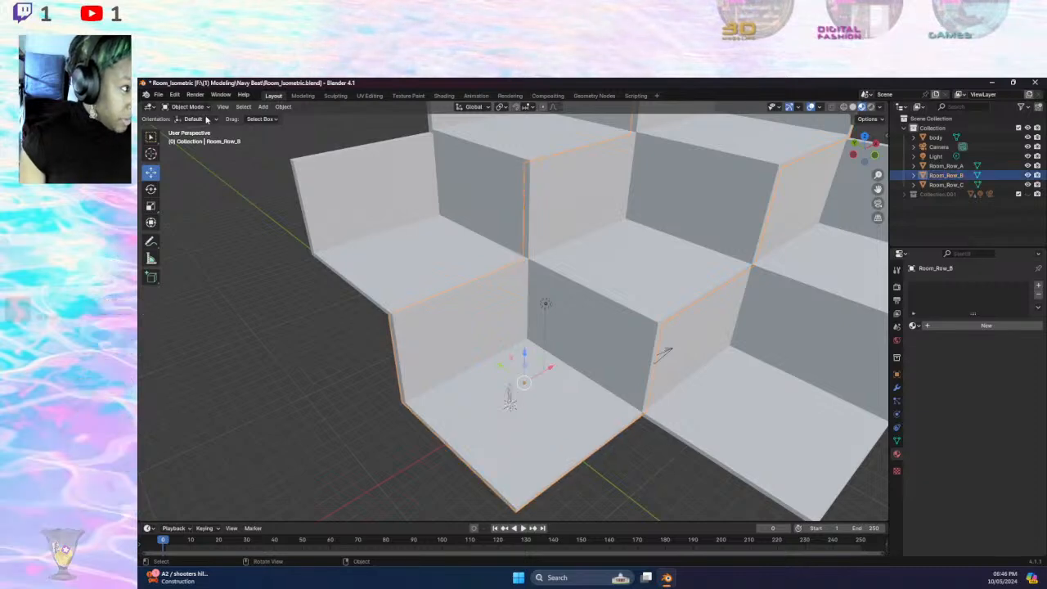
left_click(186, 106)
left_click(185, 123)
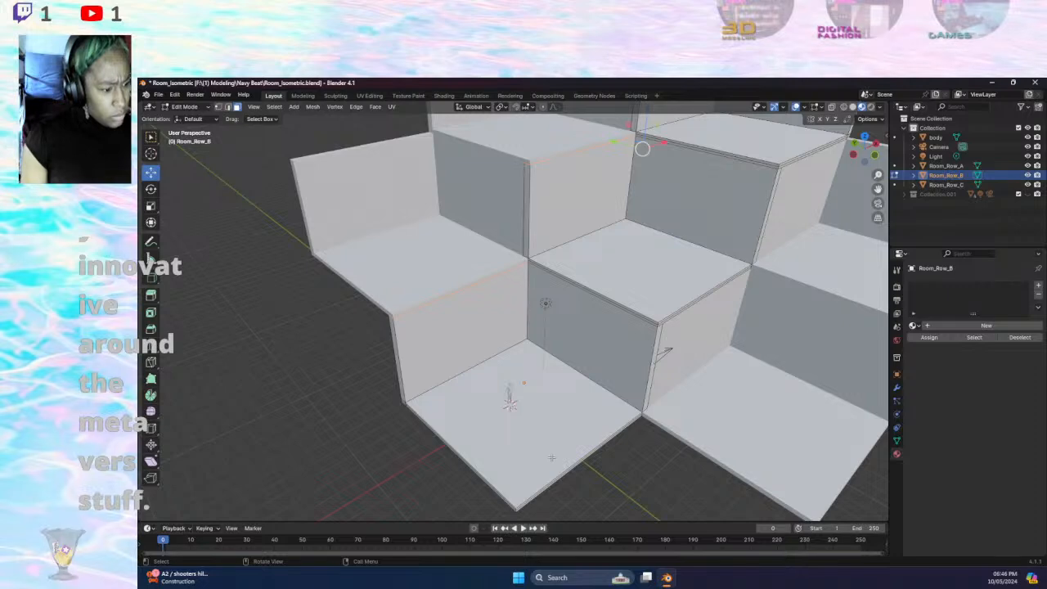
left_click(521, 484)
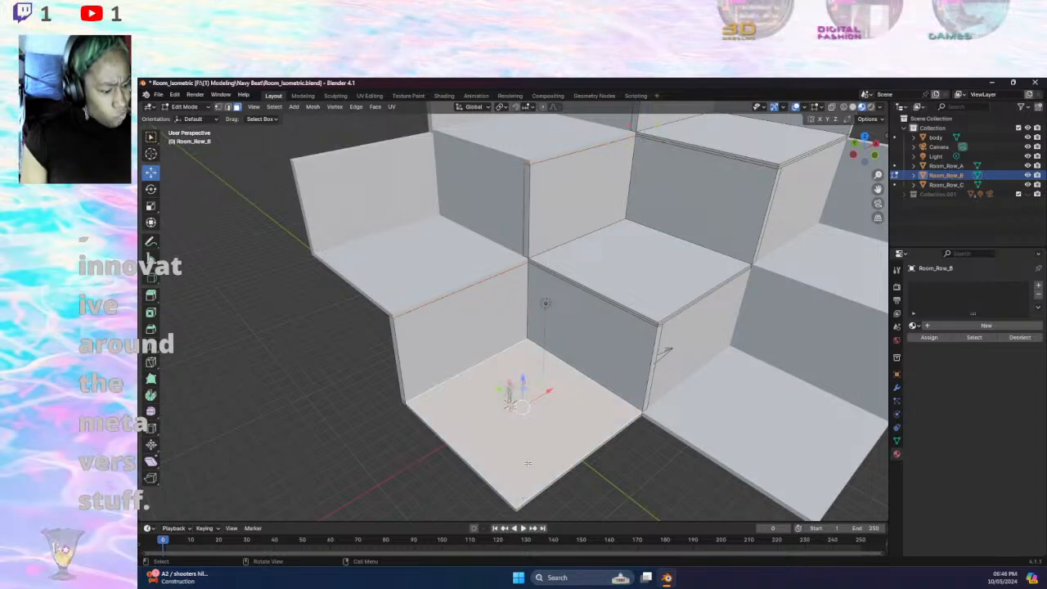
- Add an off-centre loop cut to Room_Row_B running down the lowest room's outer wall and across its floor
key("ctrl+r")
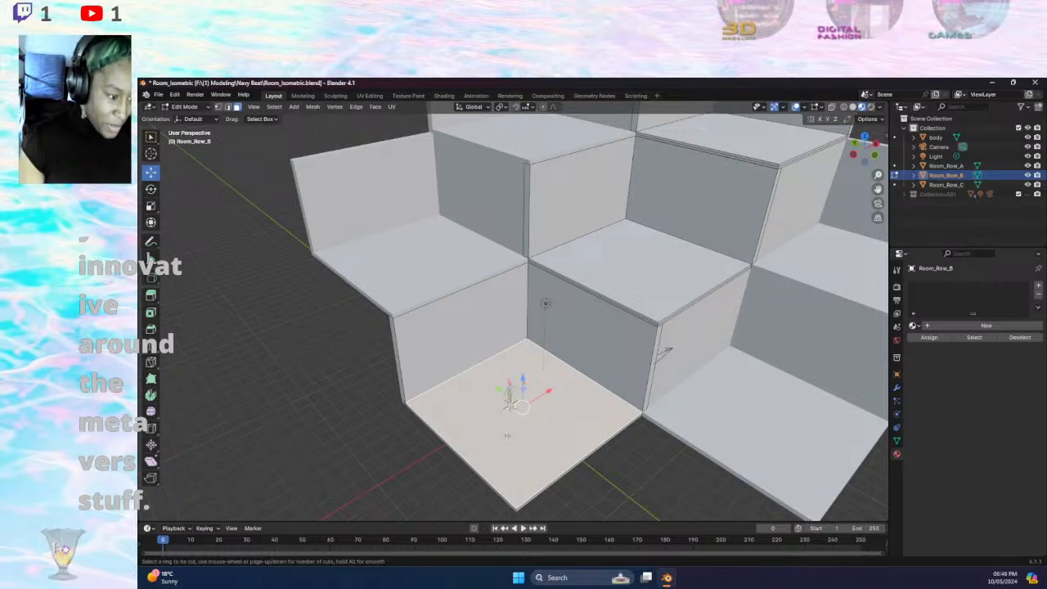
left_click(484, 376)
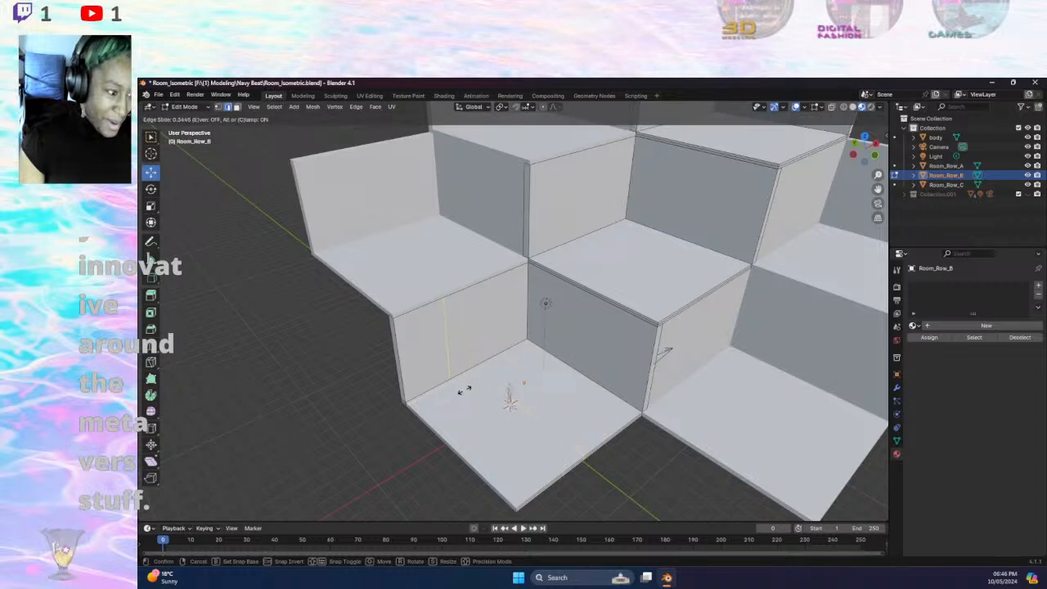
left_click(475, 387)
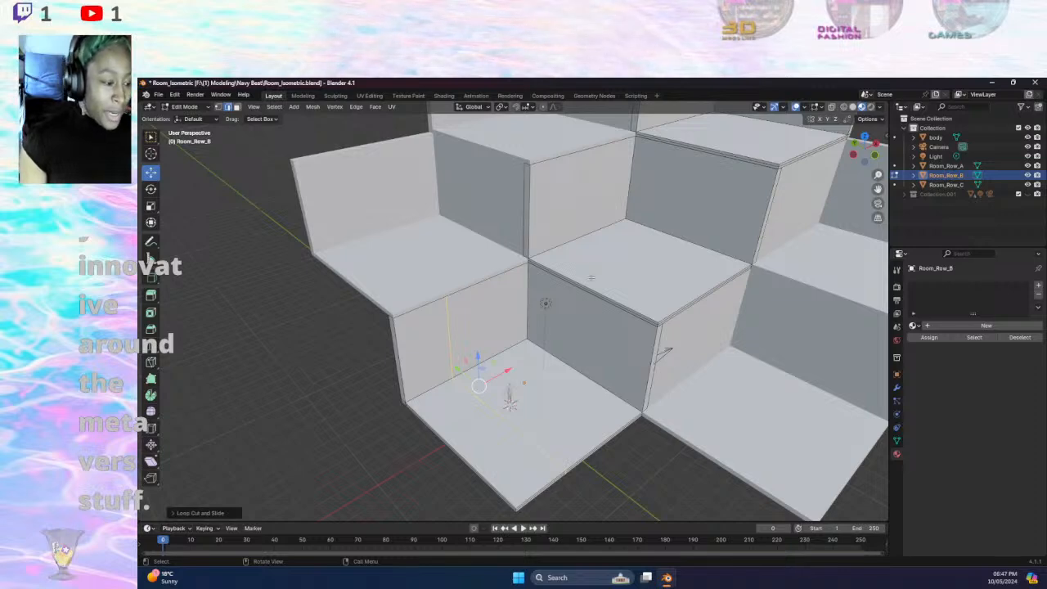
left_click(600, 472)
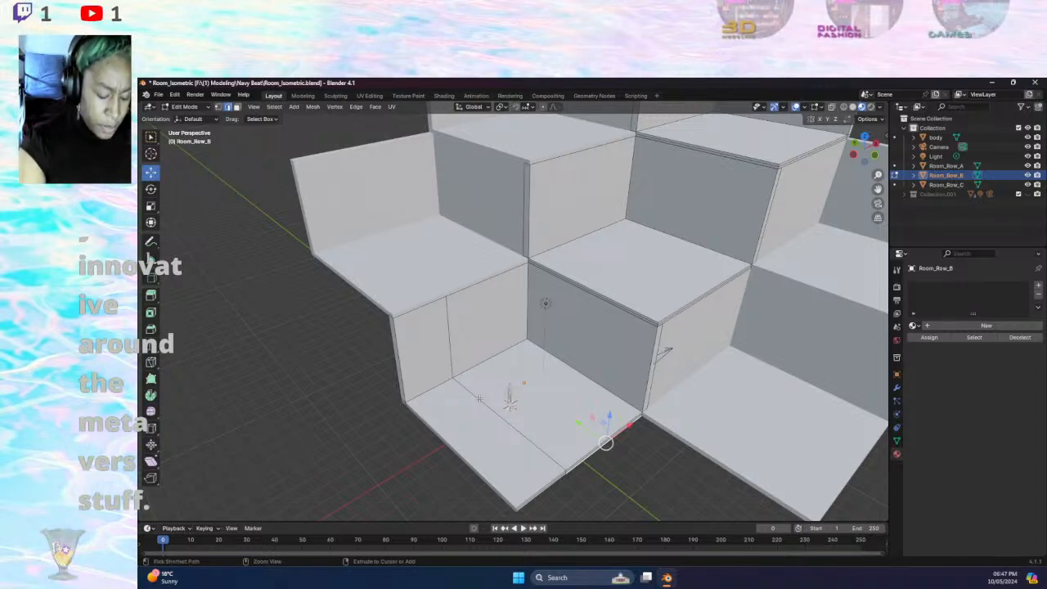
- Add an off-centre loop cut to Room_Row_B running down the lowest room's inner wall and across its floor
key("ctrl+r")
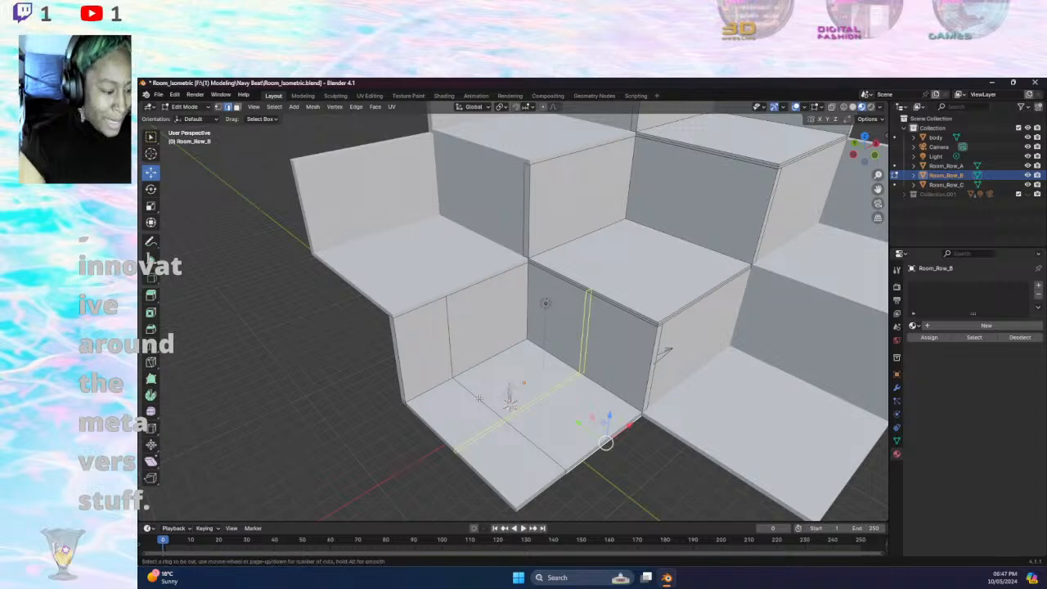
left_click(507, 422)
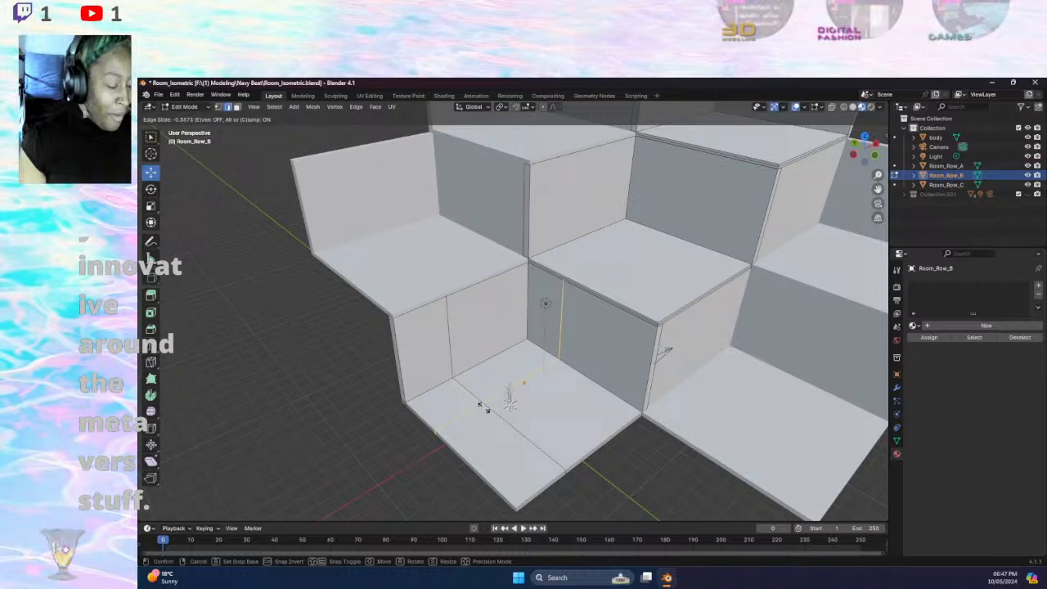
left_click(483, 406)
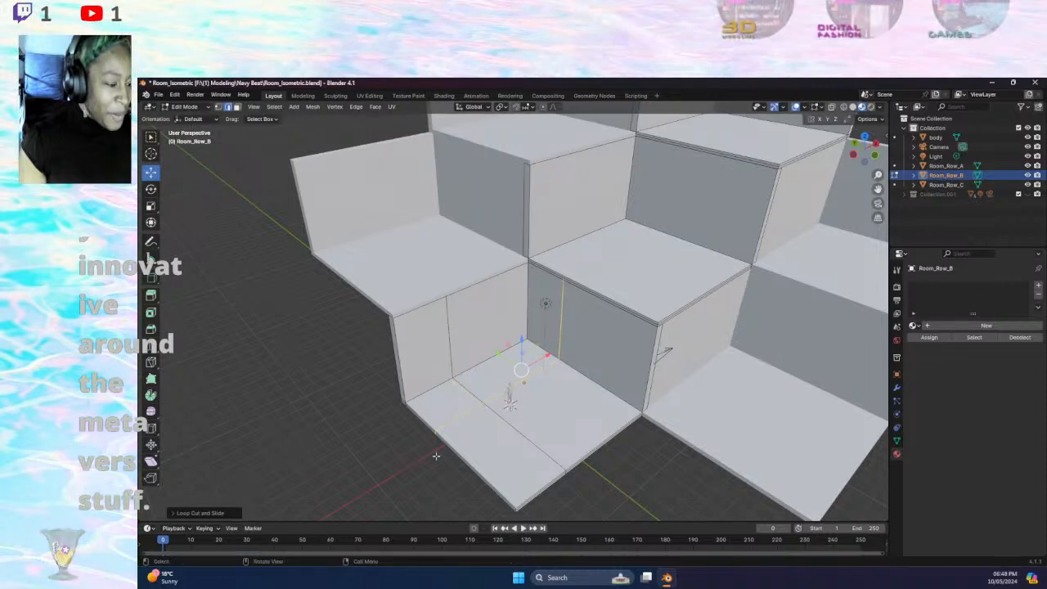
left_click(404, 464)
left_click(483, 387)
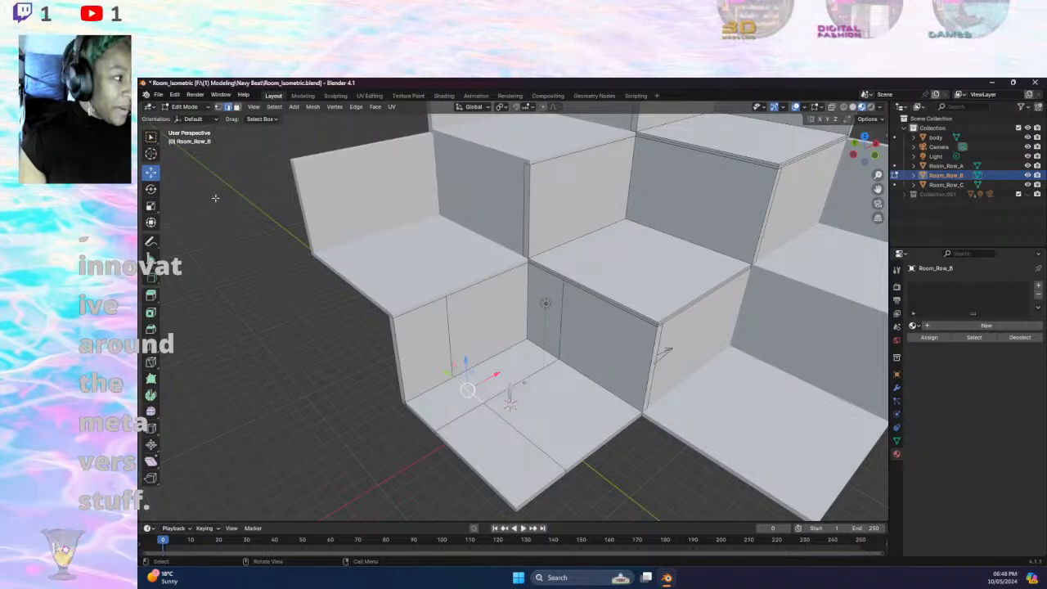
- Switch to face selection and select the three floor faces of the lowest room that form an L along its outer sides
left_click(237, 106)
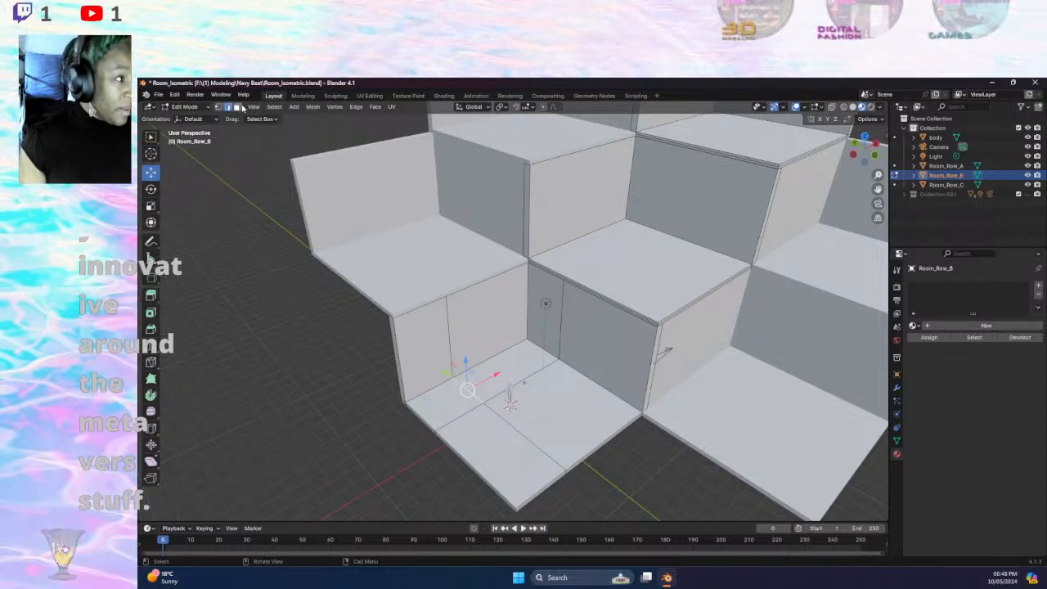
left_click(485, 374)
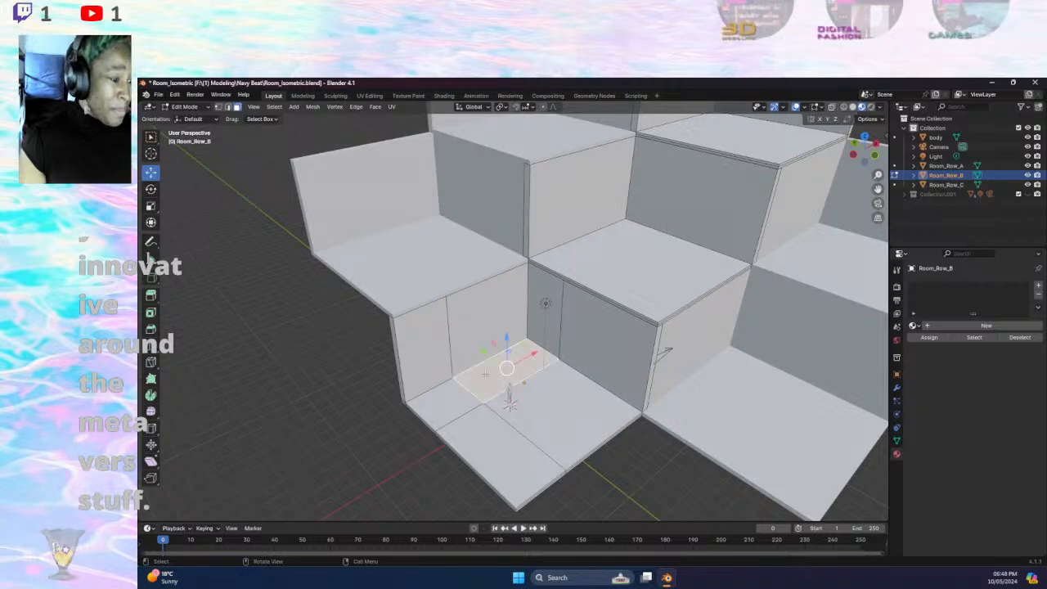
left_click(451, 401, "shift")
left_click(482, 456, "shift")
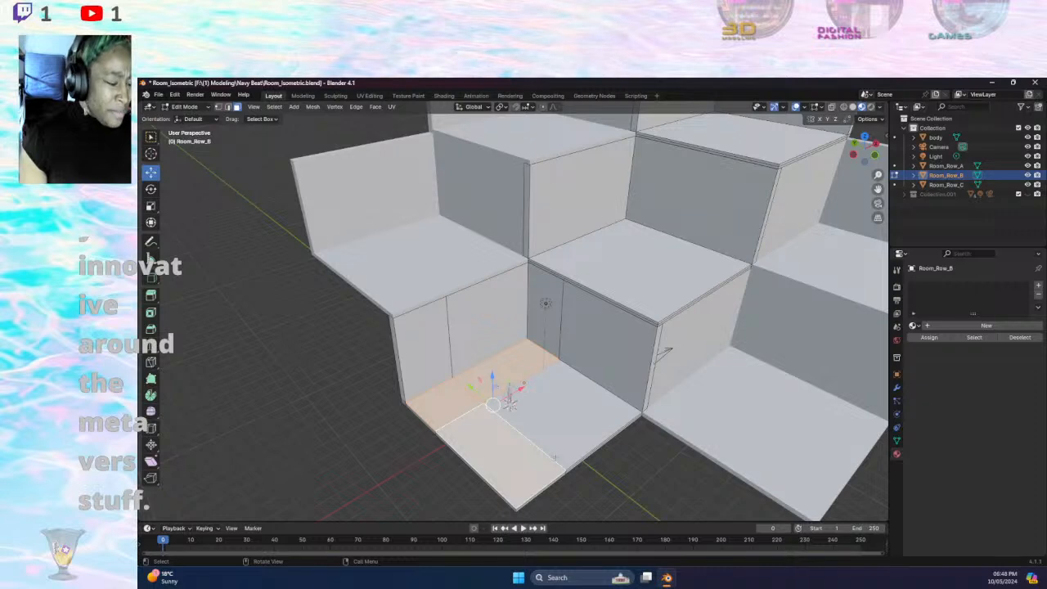
left_click(636, 483)
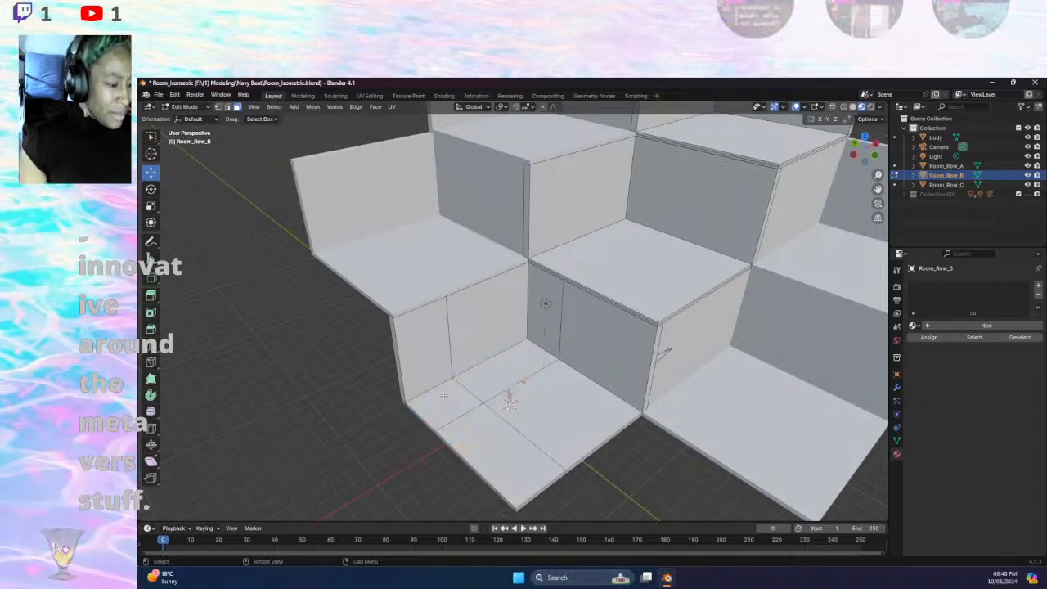
left_click(539, 409)
left_click(477, 436)
left_click(449, 405, "shift")
left_click(476, 379, "shift")
left_click_drag(493, 377, 495, 374)
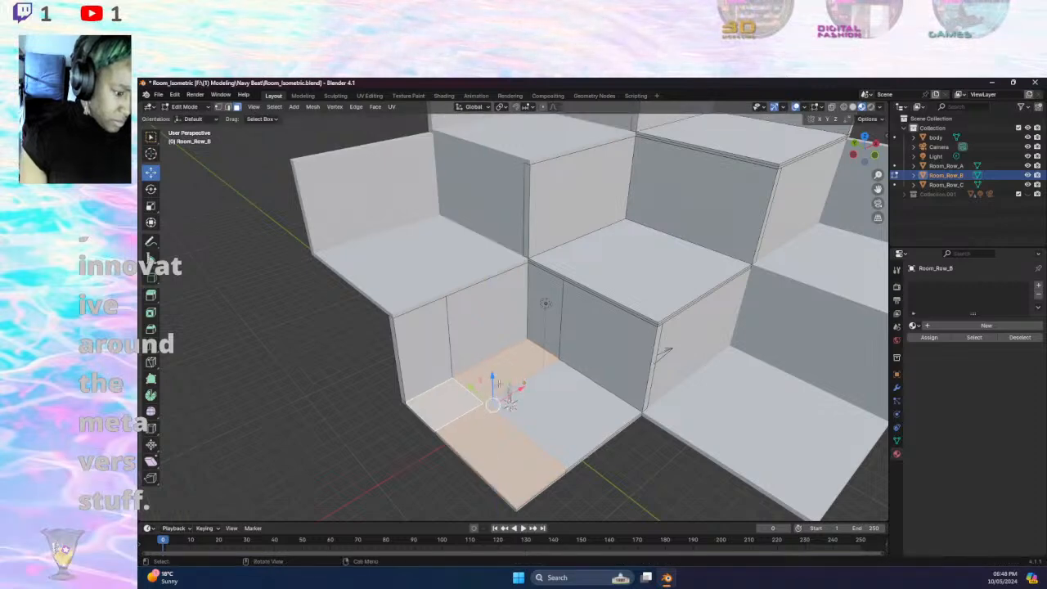
- Extrude the L-shaped floor selection upward with a Z move of 1 m
key("e")
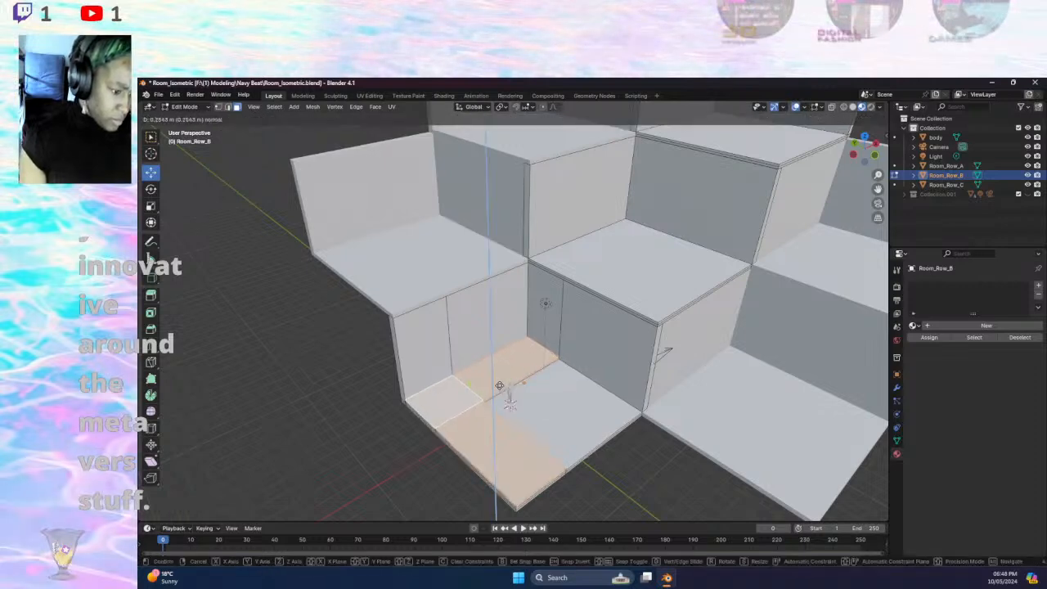
right_click(499, 382)
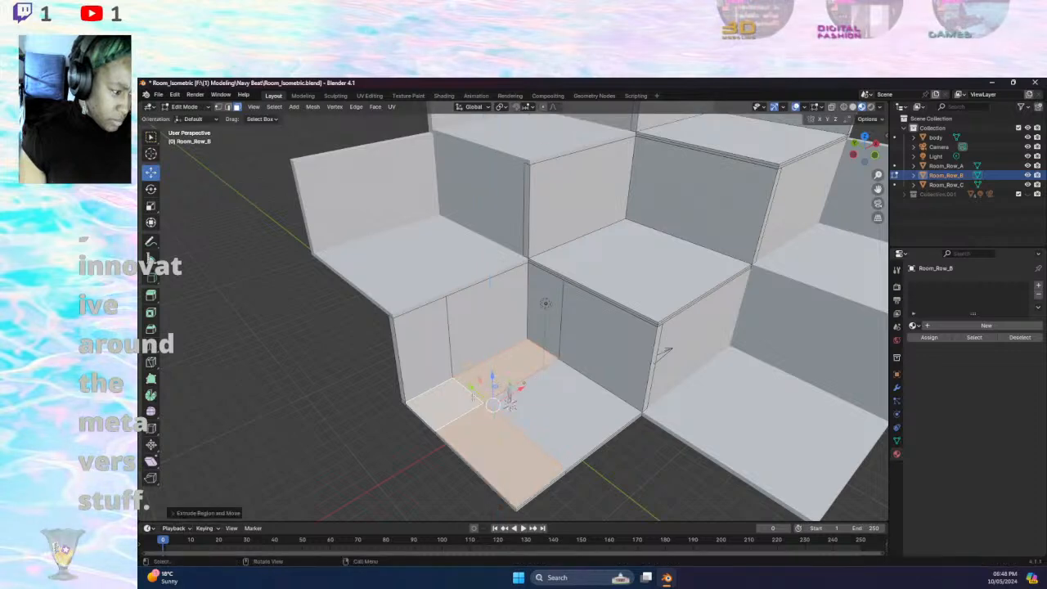
left_click(183, 513)
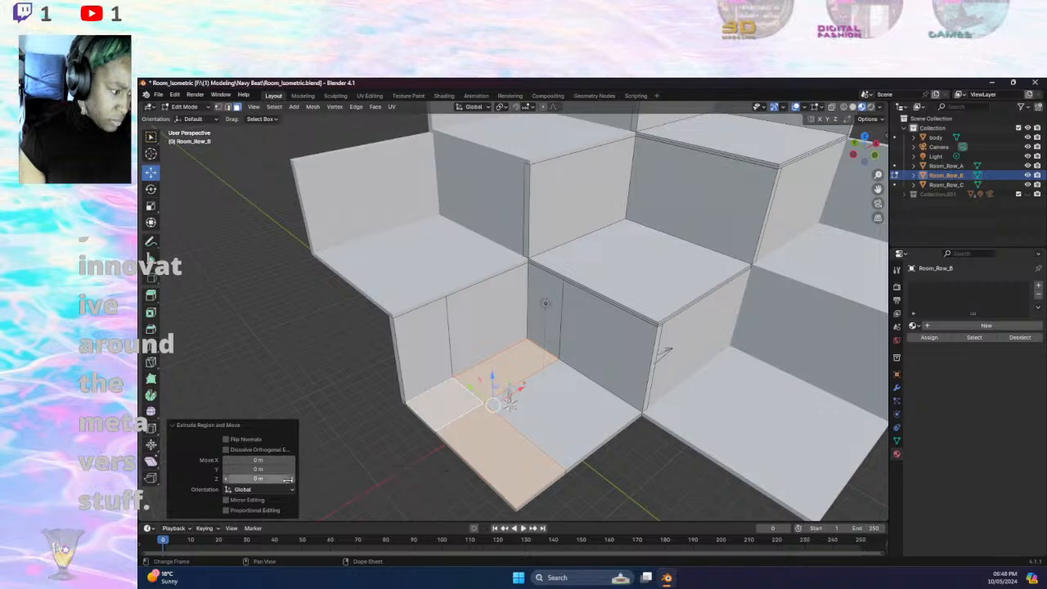
left_click(292, 478)
left_click(292, 481)
left_click(292, 481)
left_click(292, 481)
left_click(292, 481)
left_click(292, 481)
left_click(254, 480)
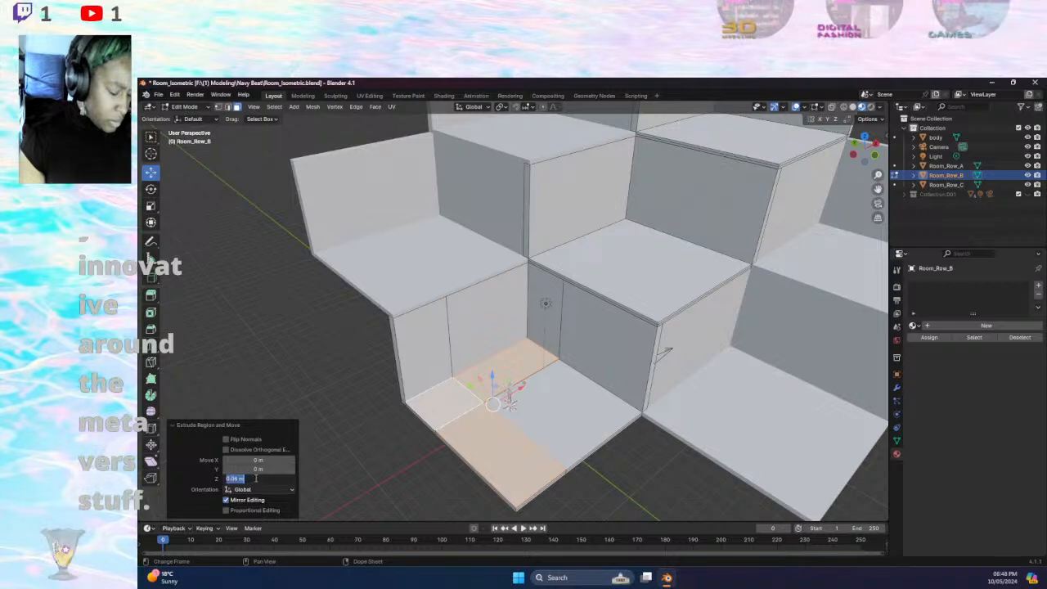
type("1")
key("Return")
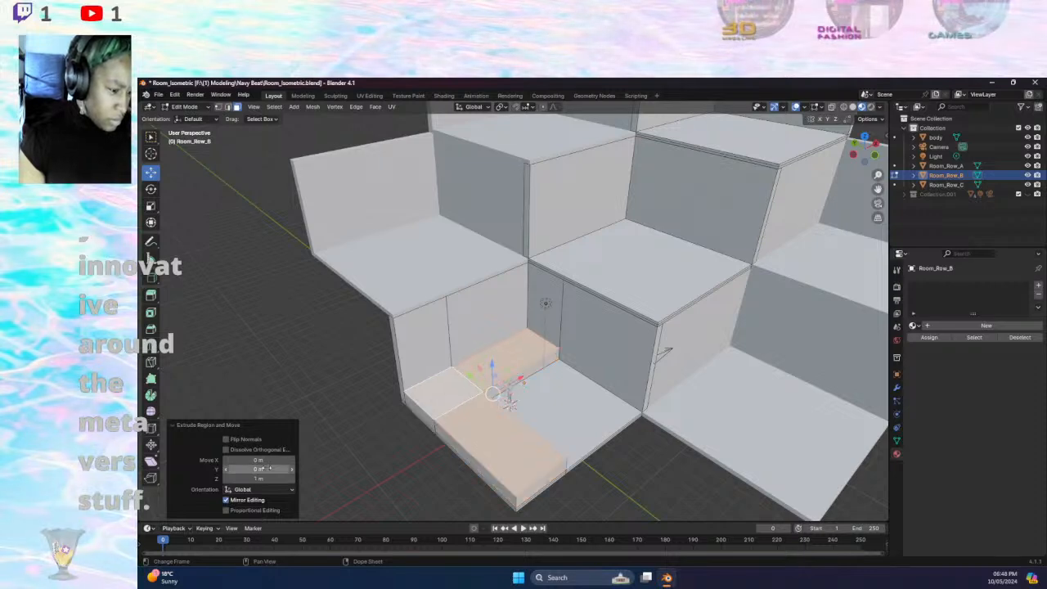
- Set the floor extrusion's Z move to 0.25 m and clear the face selection
left_click(260, 479)
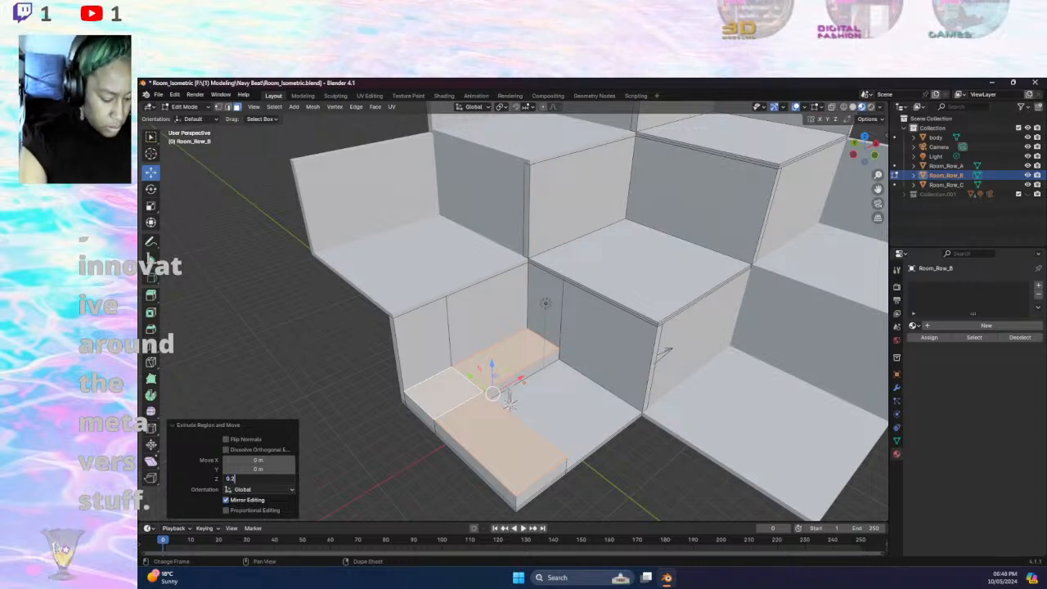
type("0.25")
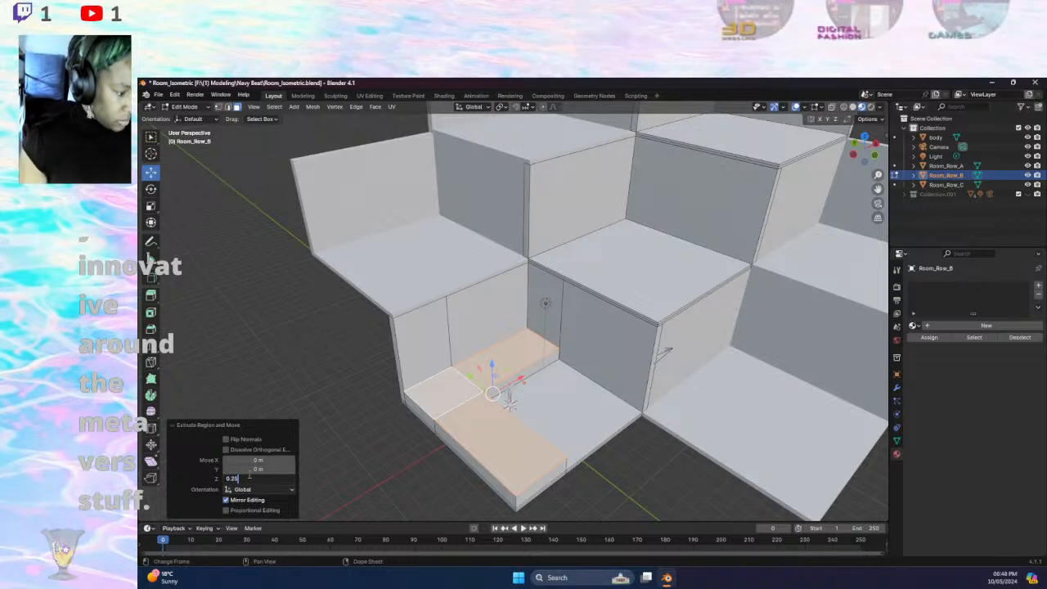
key("Return")
middle_click_drag(478, 444, 532, 464)
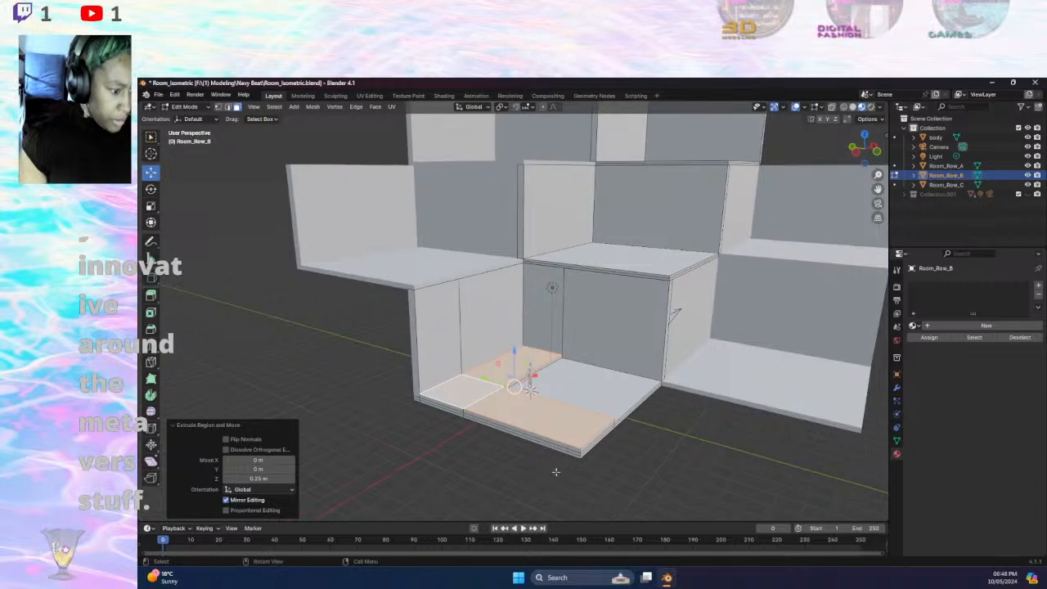
left_click(533, 467)
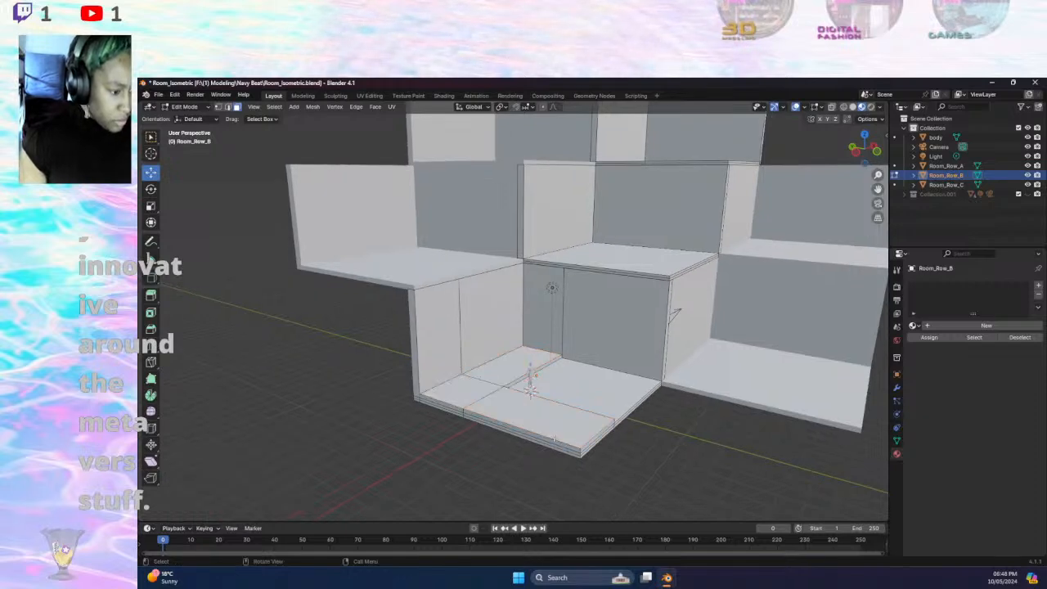
middle_click_drag(627, 432, 630, 452)
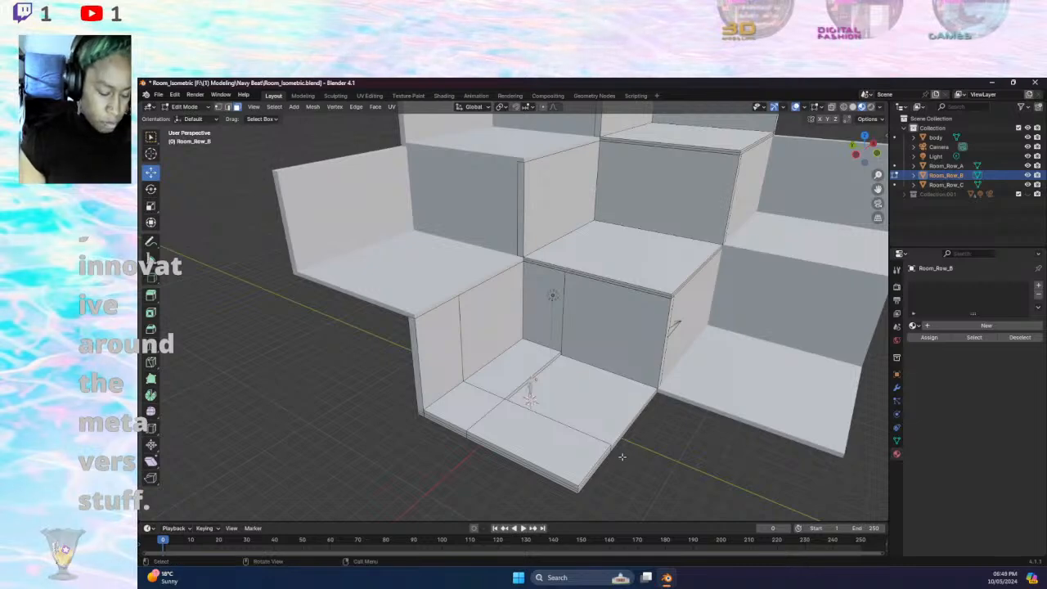
key("k")
middle_click_drag(582, 458, 588, 273)
scroll(575, 396, "up", 5)
scroll(575, 450, "up", 1)
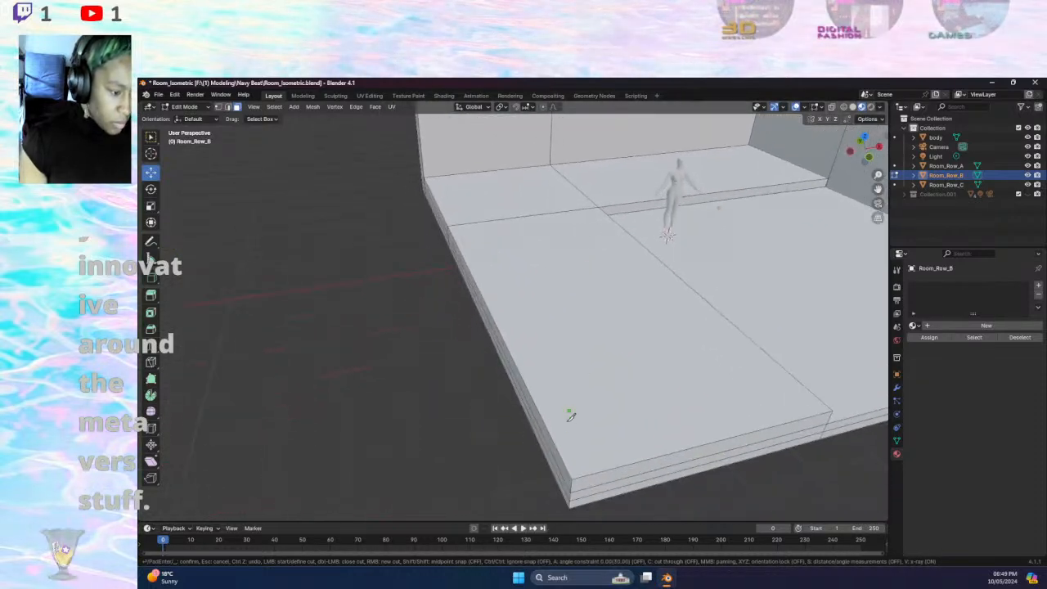
scroll(544, 438, "down", 5)
middle_click_drag(542, 400, 575, 408)
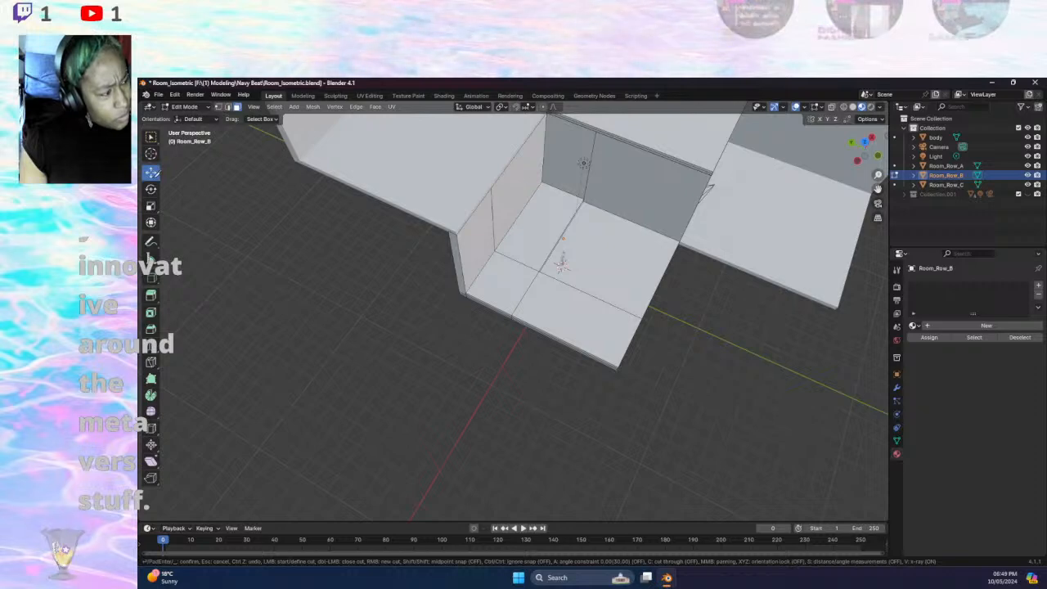
left_click(491, 418)
key("Escape")
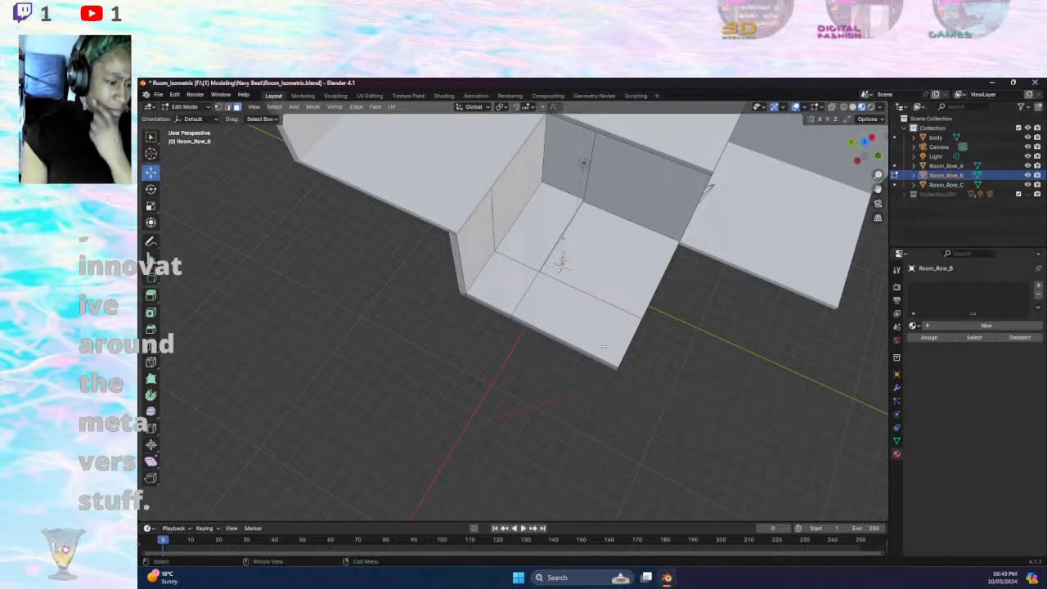
- Add 12 parallel loop cuts across the lowest room's front floor section, continuing up the inner wall, and deselect everything
left_click(597, 331)
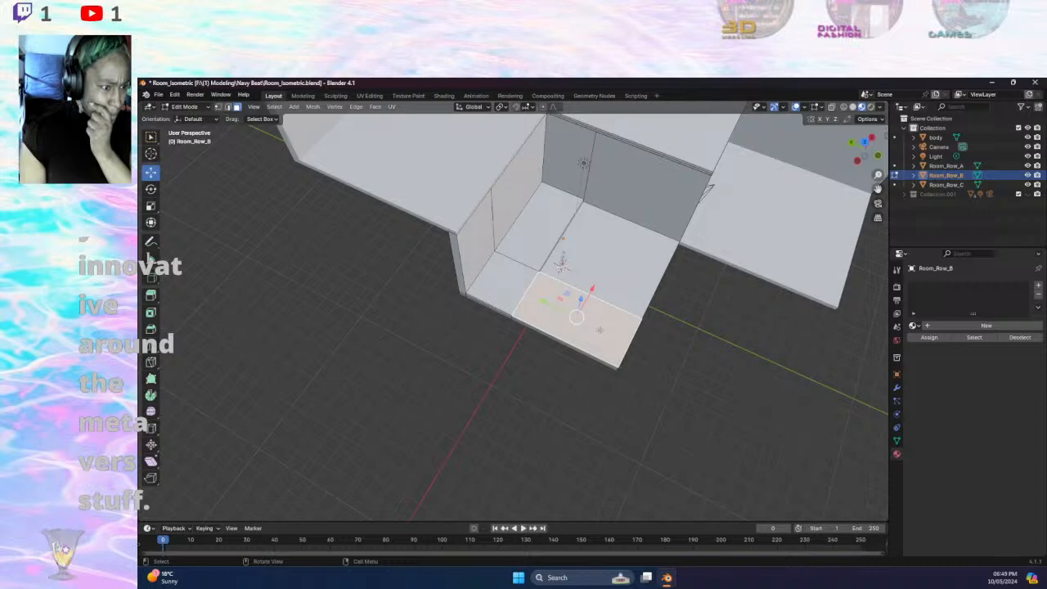
key("ctrl+r")
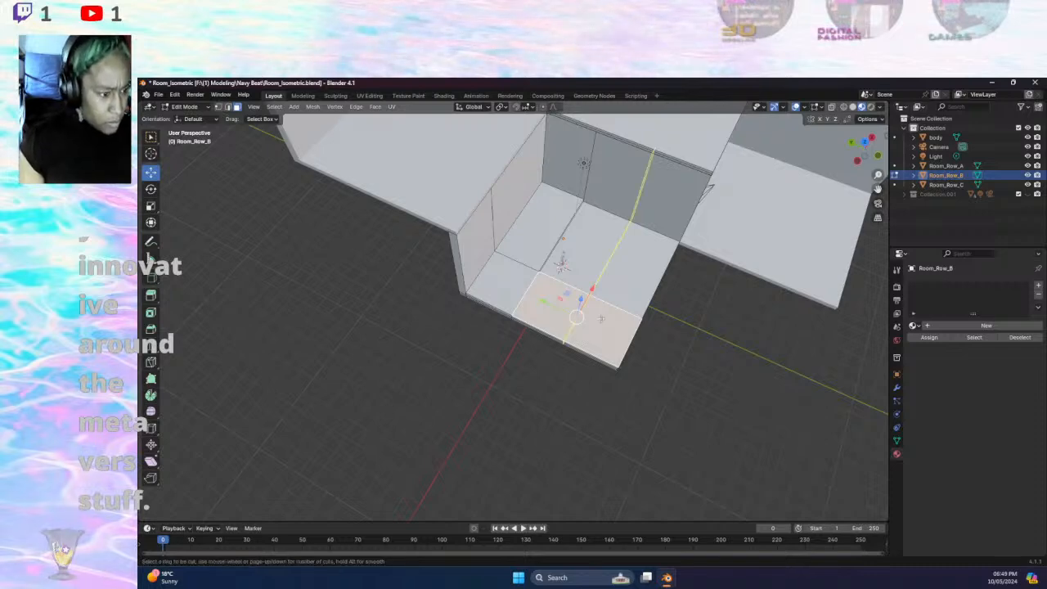
scroll(581, 330, "up", 1)
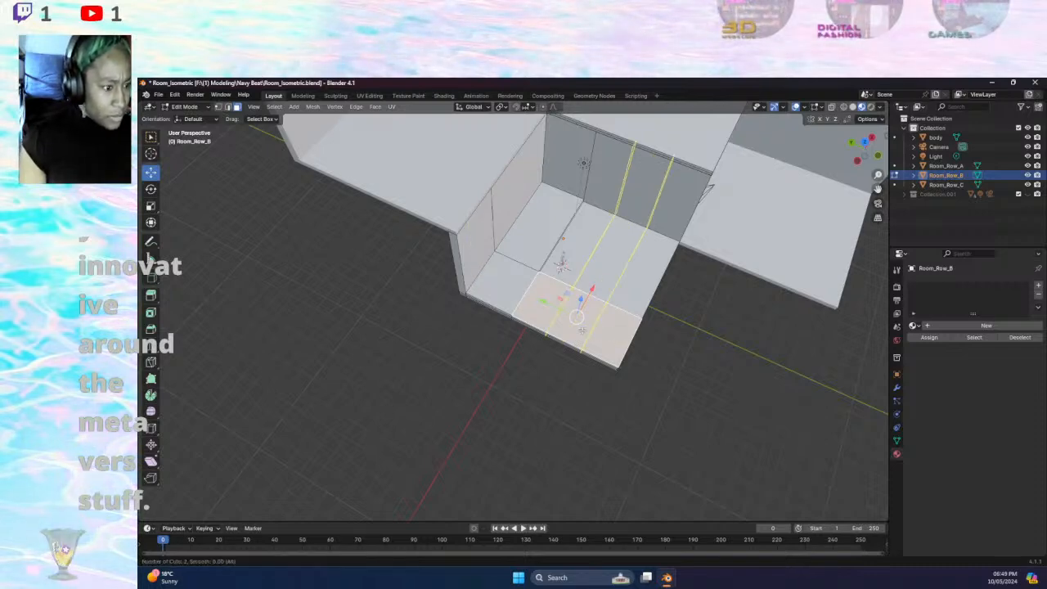
scroll(582, 330, "up", 2)
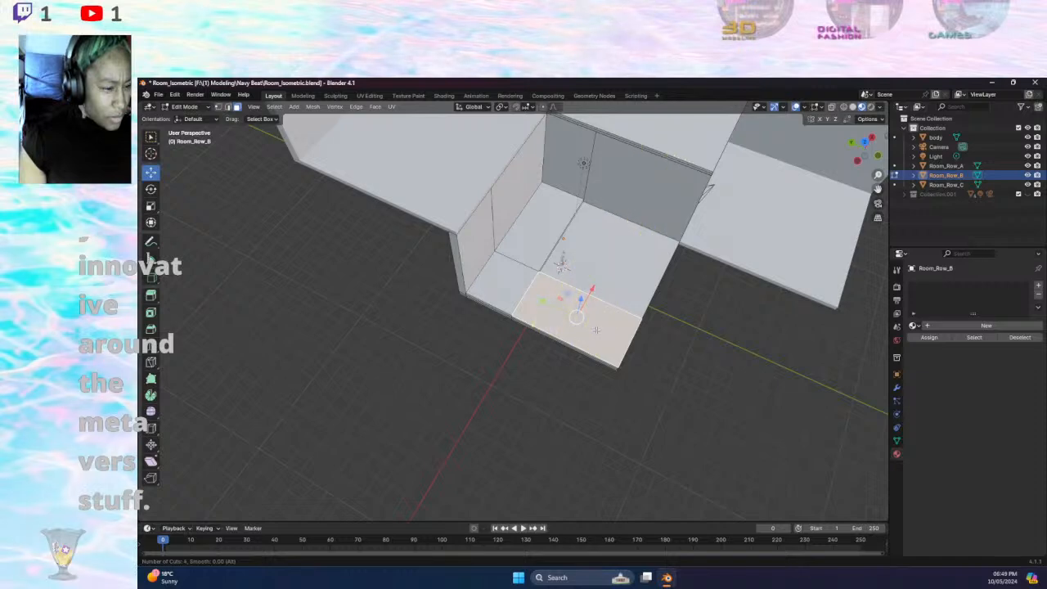
scroll(586, 331, "up", 3)
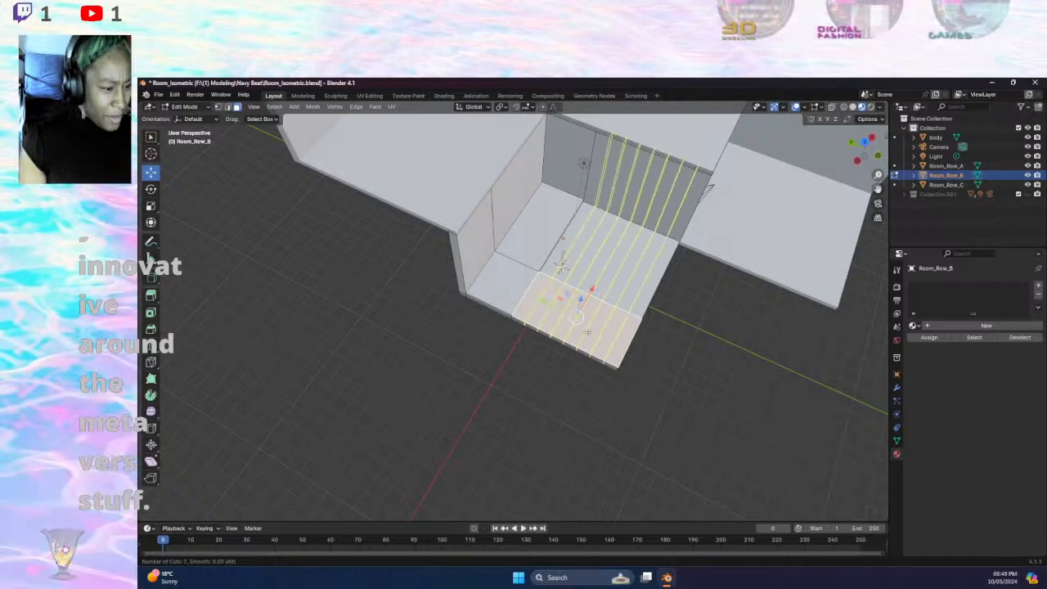
scroll(586, 332, "up", 1)
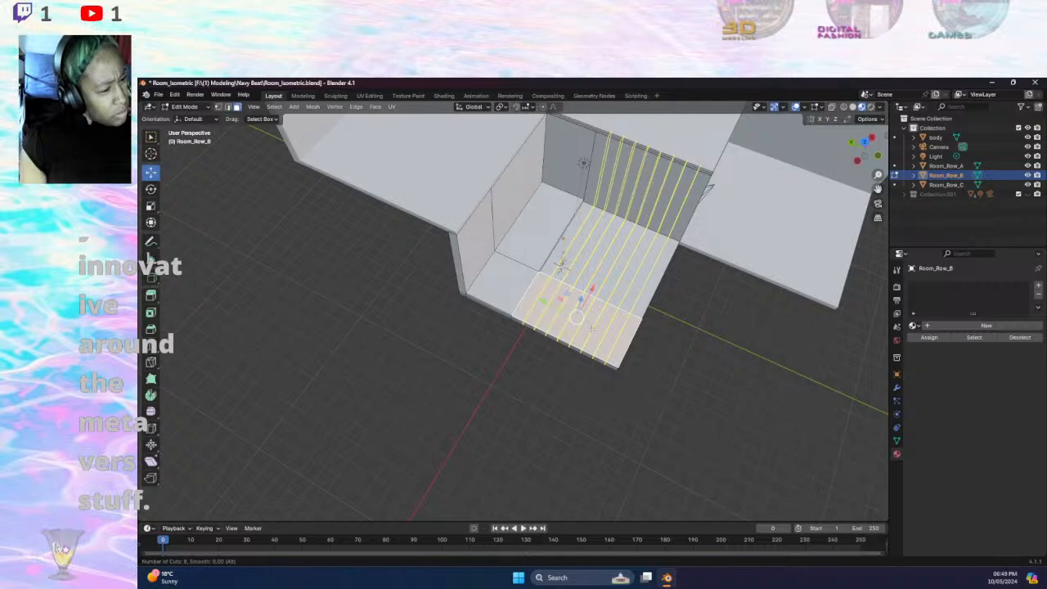
scroll(591, 327, "up", 2)
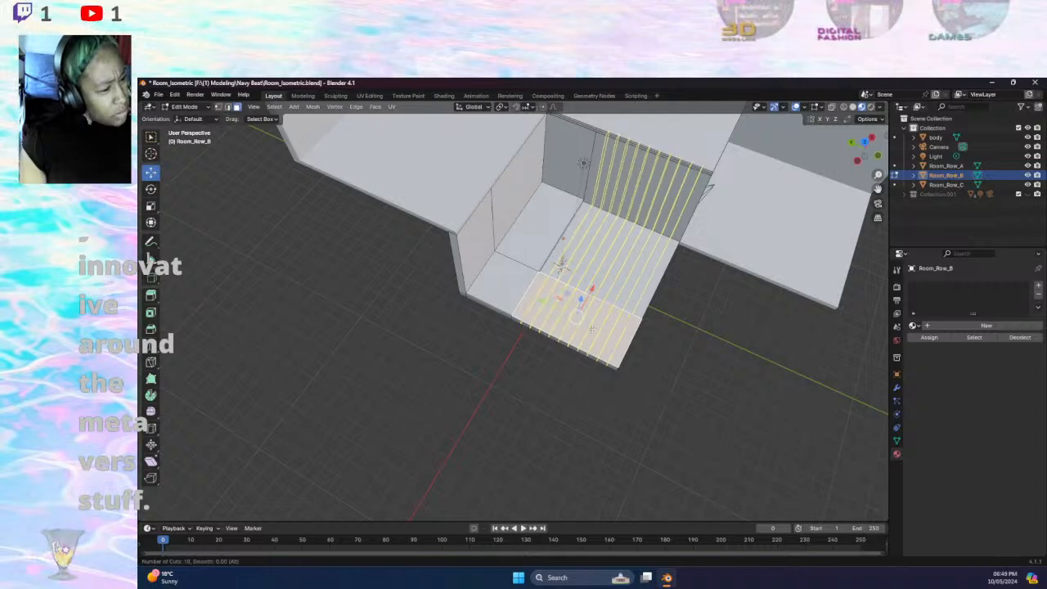
scroll(591, 327, "up", 1)
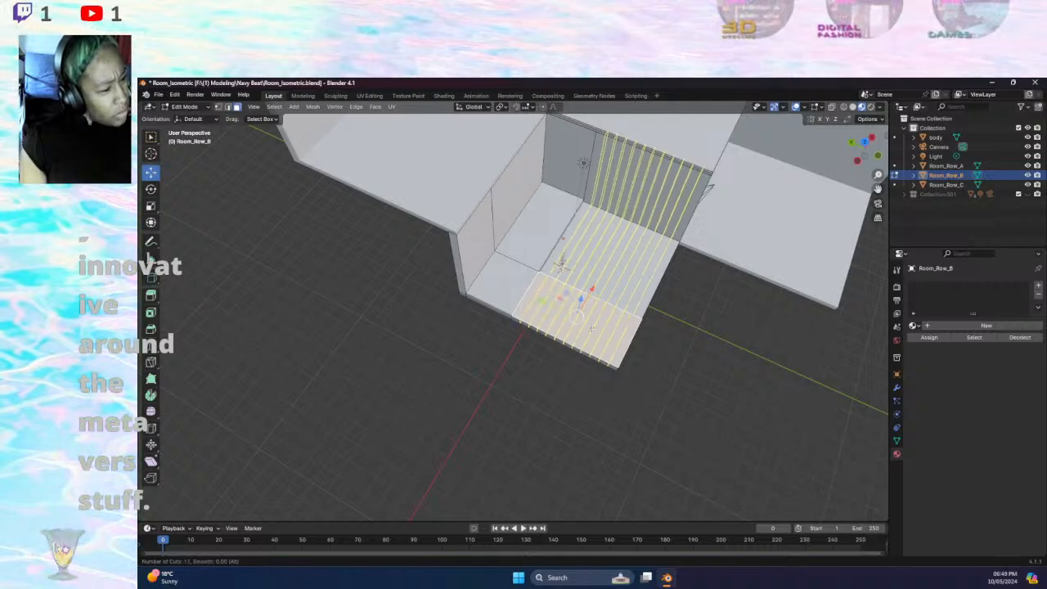
scroll(592, 328, "up", 1)
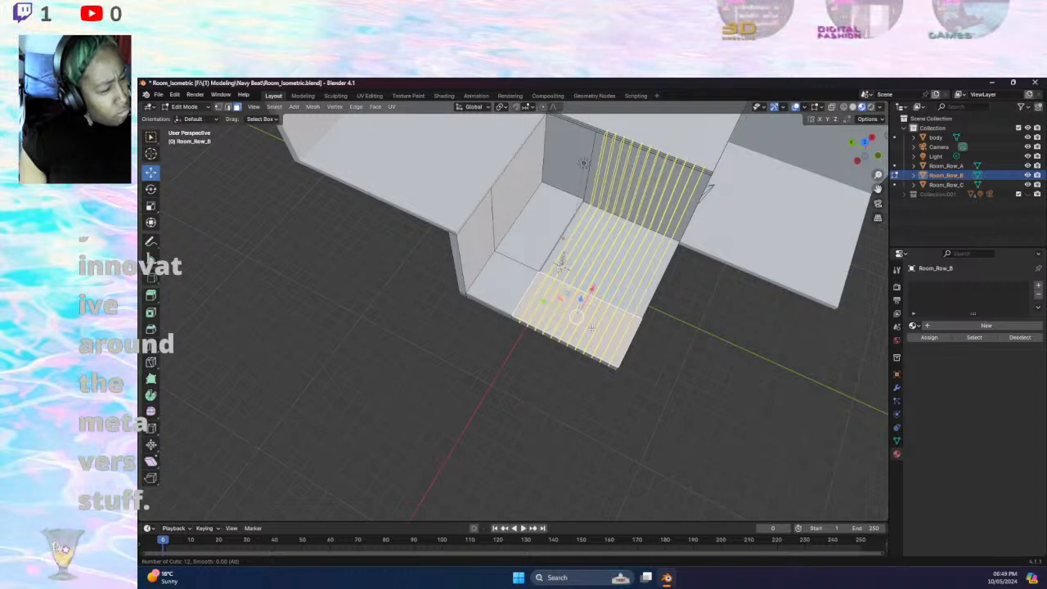
left_click(591, 327)
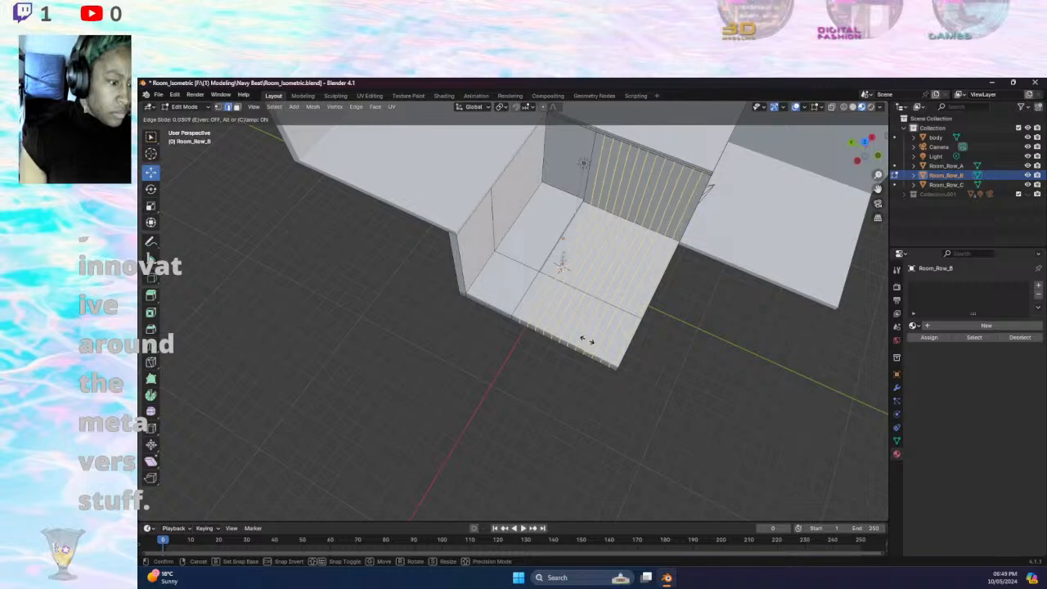
left_click(588, 343)
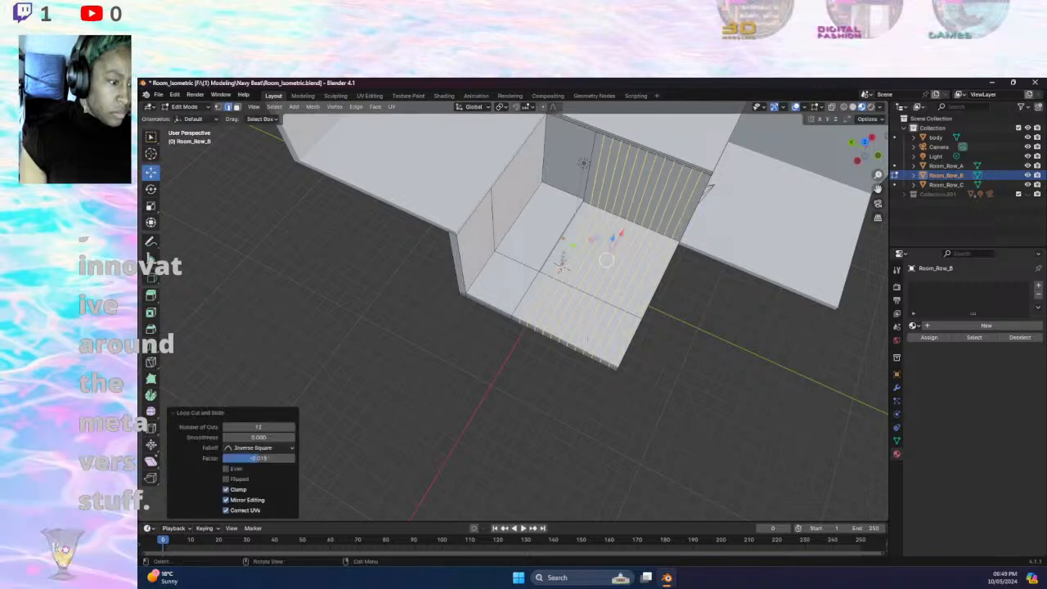
left_click(554, 400)
middle_click_drag(554, 399, 536, 393)
middle_click_drag(544, 299, 515, 293)
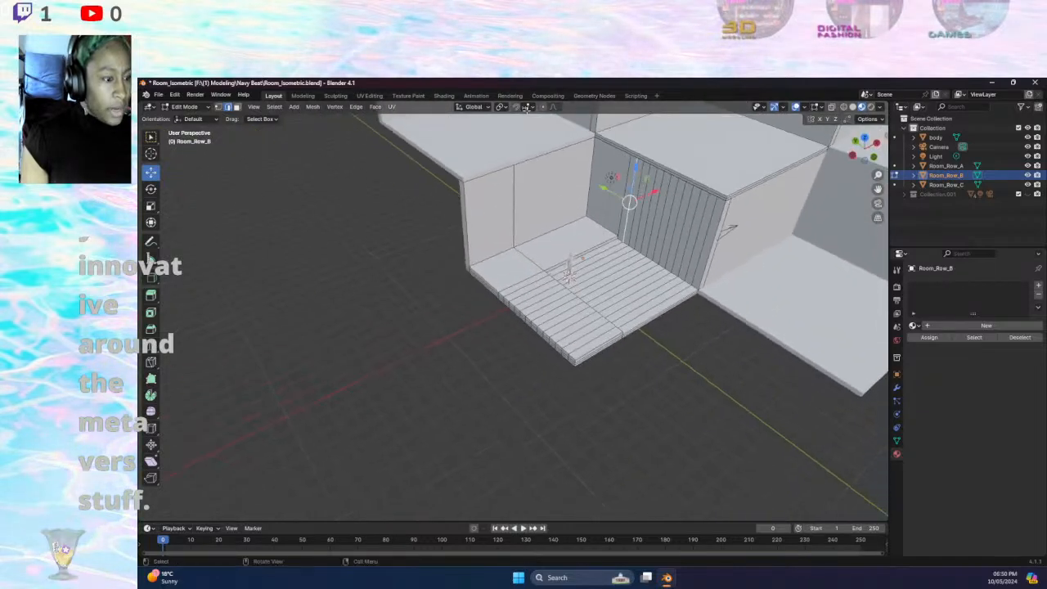
key("alt+a")
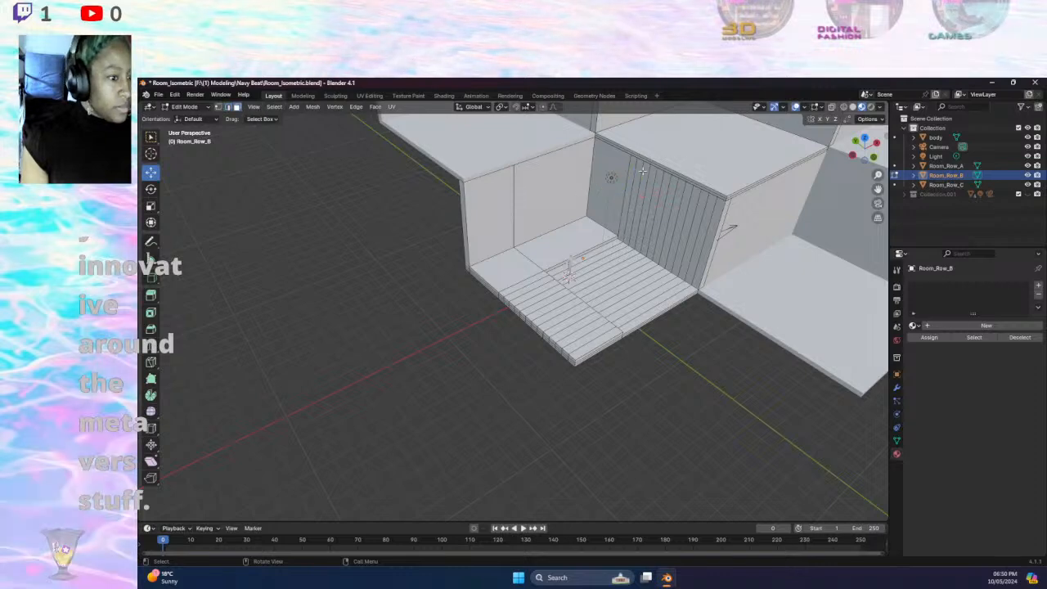
left_click(636, 174)
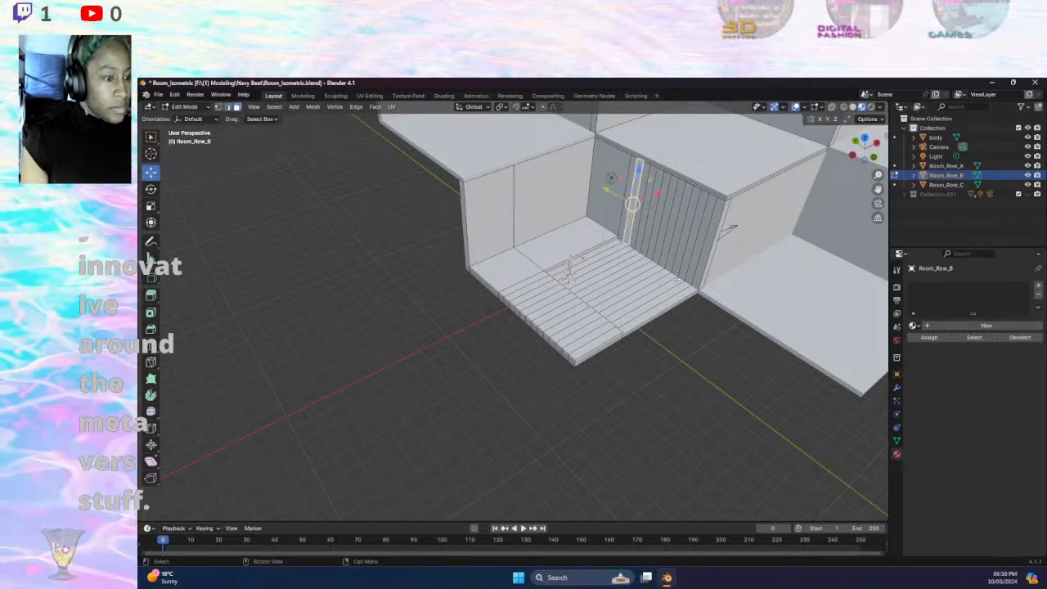
left_click(710, 323)
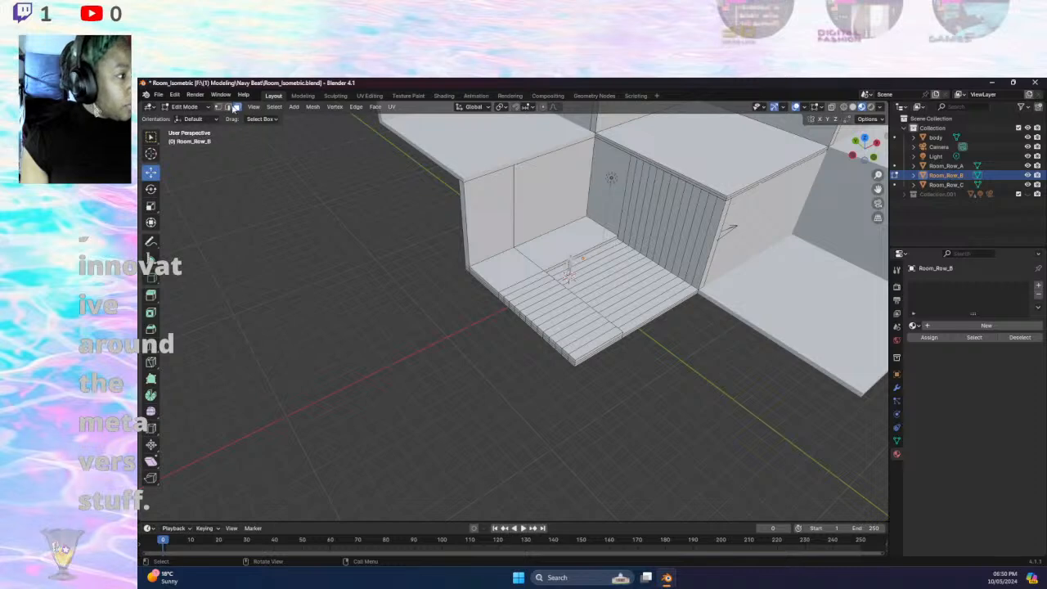
left_click(627, 206)
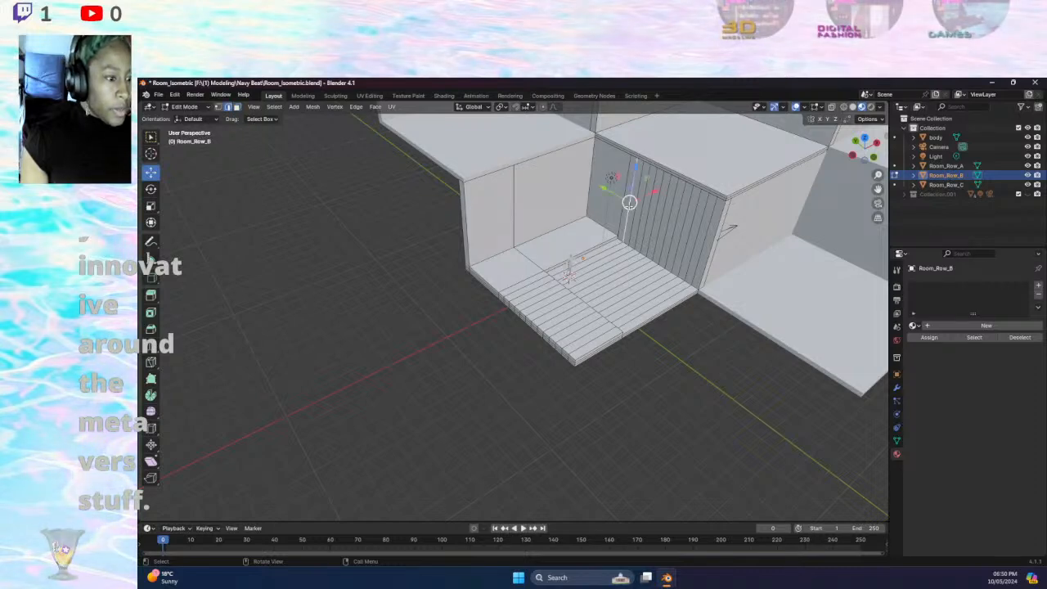
left_click(641, 217, "shift")
left_click(658, 223, "shift")
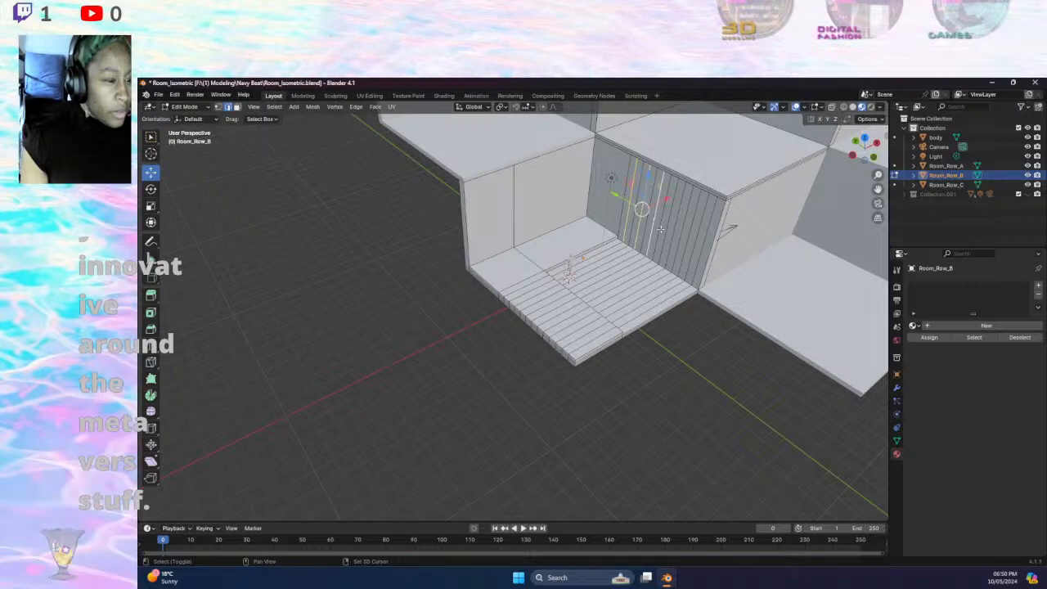
left_click(668, 234, "shift")
left_click(680, 241, "shift")
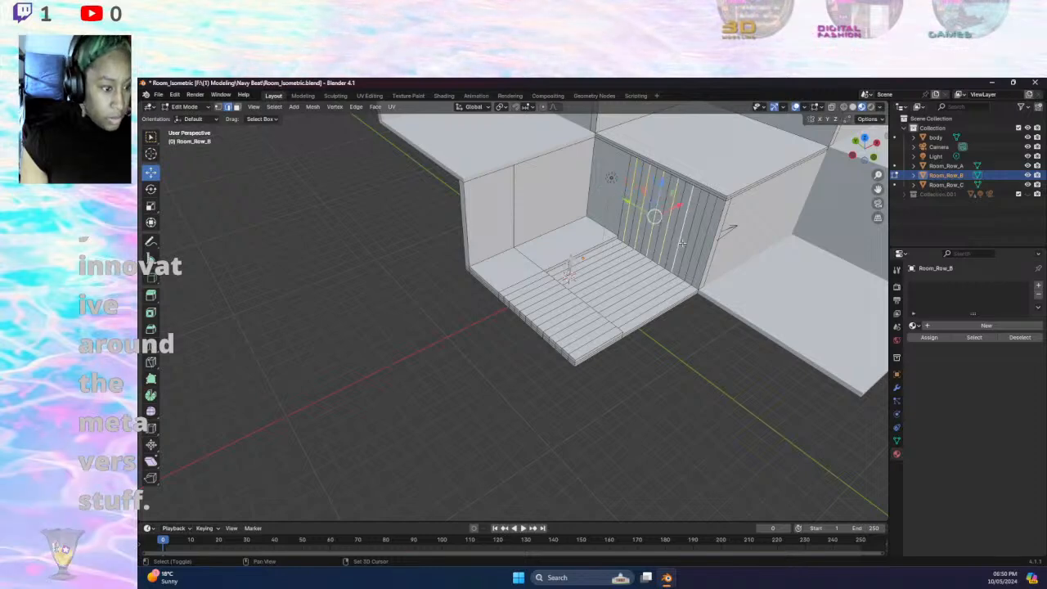
left_click(695, 242, "shift")
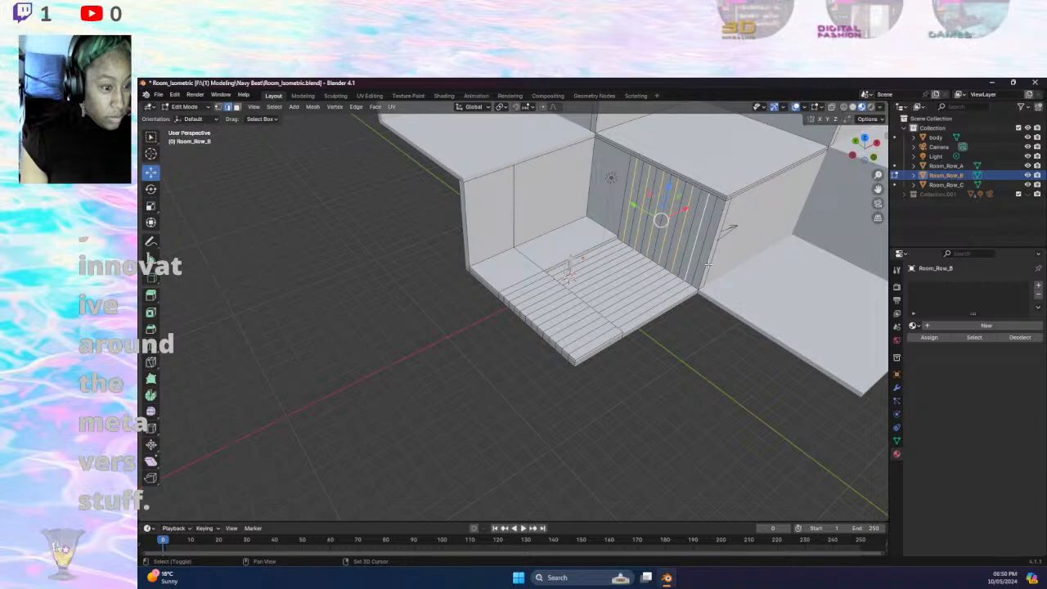
- Select alternate vertical edges on the lowest room's slatted inner wall, move them along X to form ridges, and clear the selection
left_click(638, 194)
left_click(653, 215, "shift")
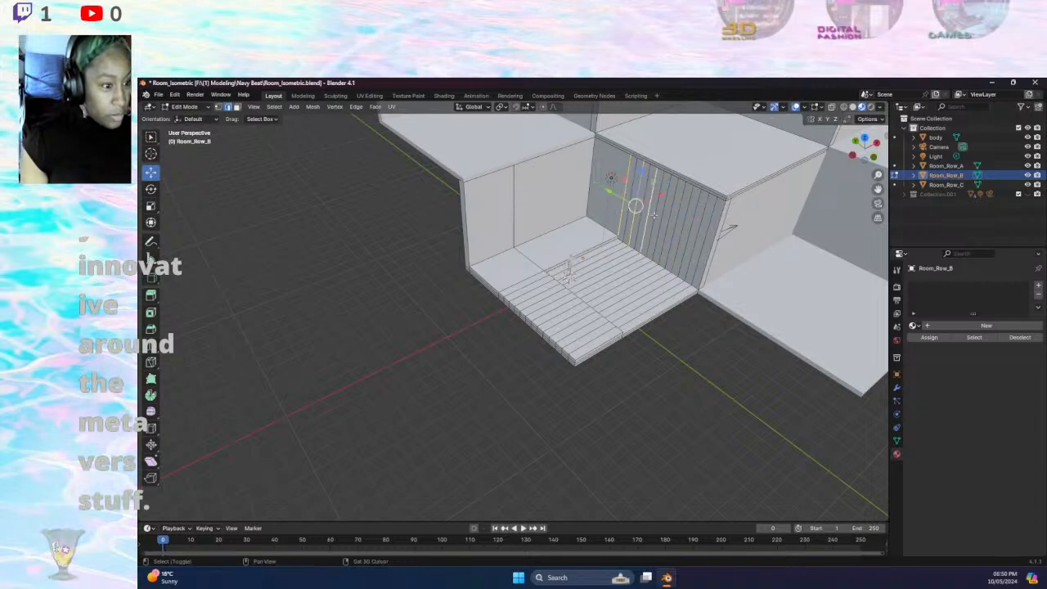
left_click(664, 221, "shift")
left_click(694, 237, "shift")
left_click(704, 242, "shift")
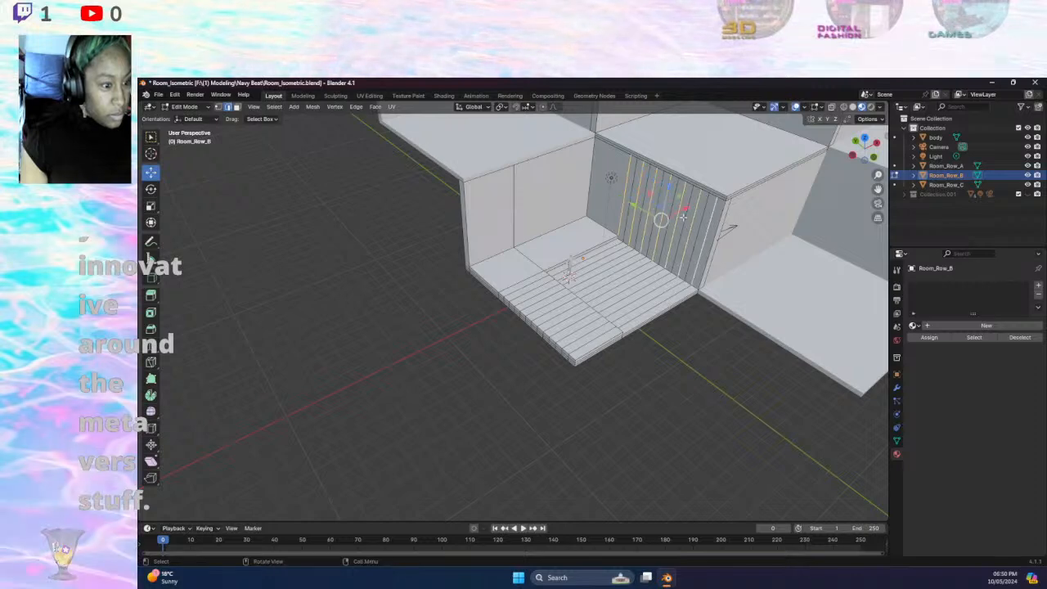
left_click_drag(686, 209, 641, 205)
middle_click_drag(711, 330, 552, 153)
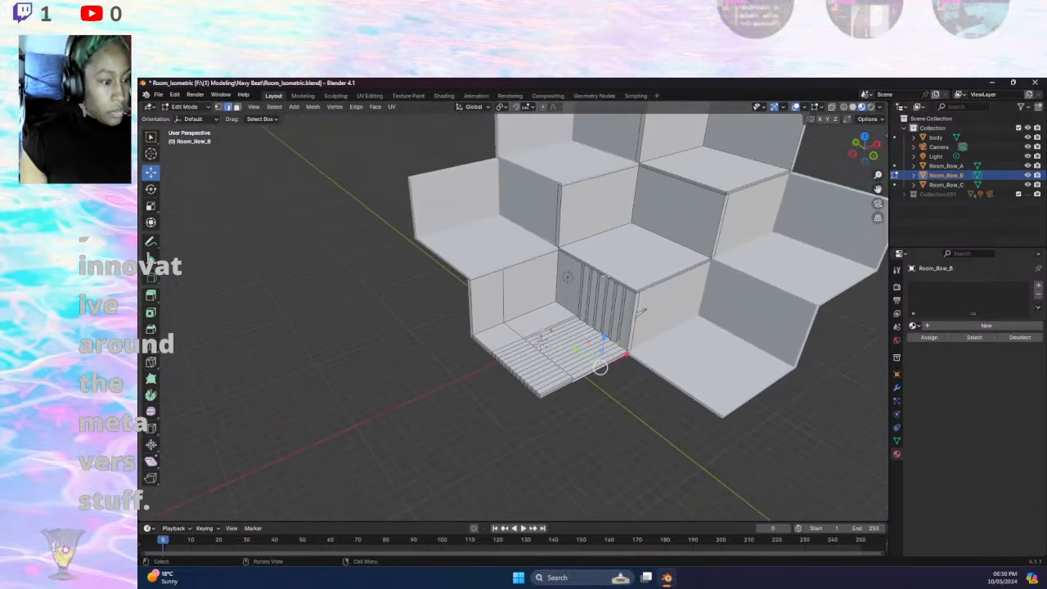
left_click(595, 173)
left_click(668, 238)
- Switch to face selection and try selecting the two upper room floors before selecting only the lowest room's back floor face
left_click(236, 107)
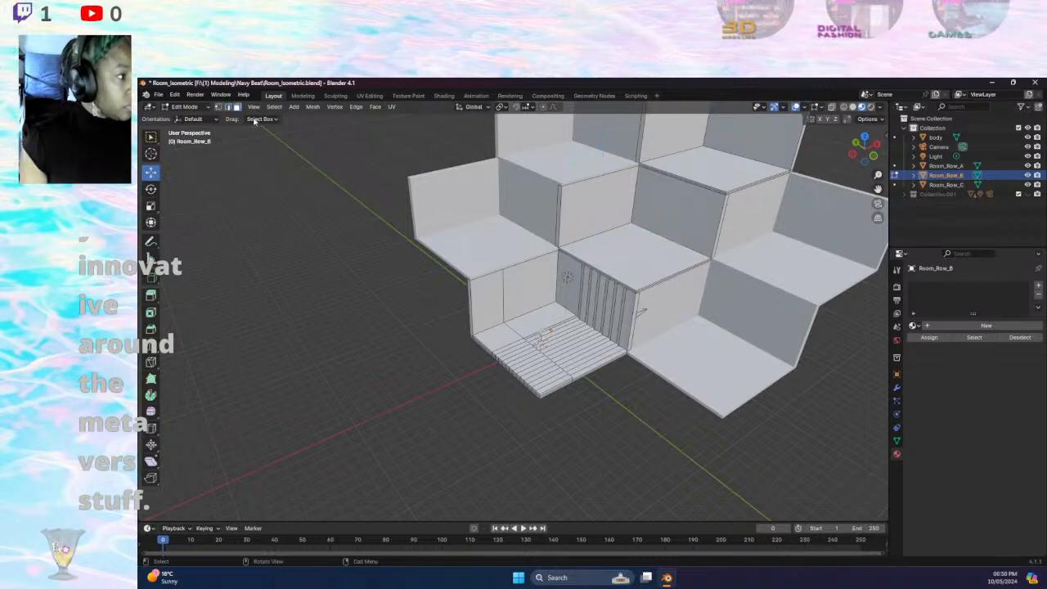
left_click(634, 255)
left_click(713, 167, "shift")
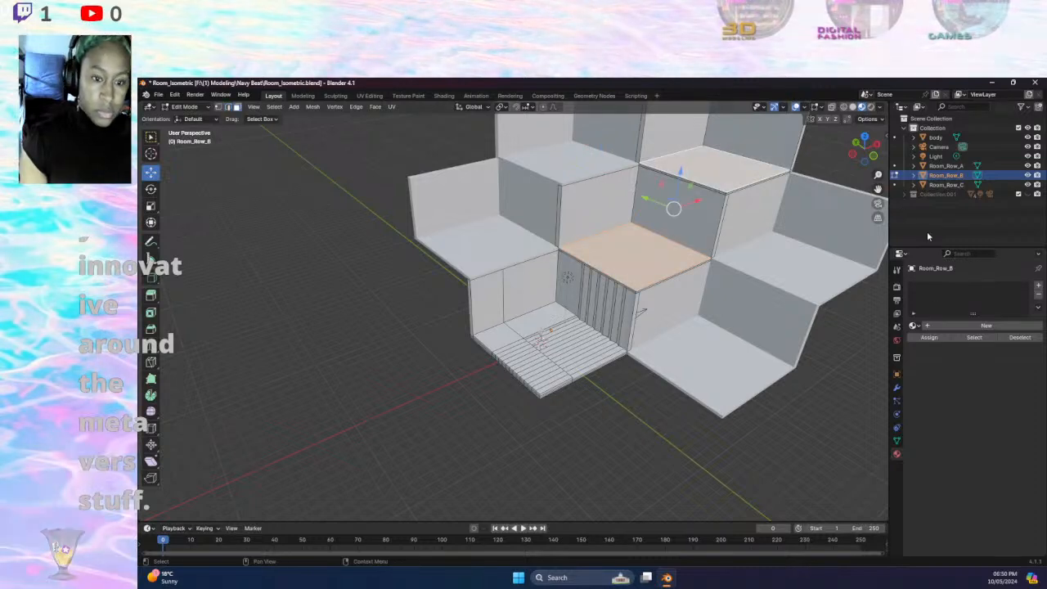
left_click(517, 318)
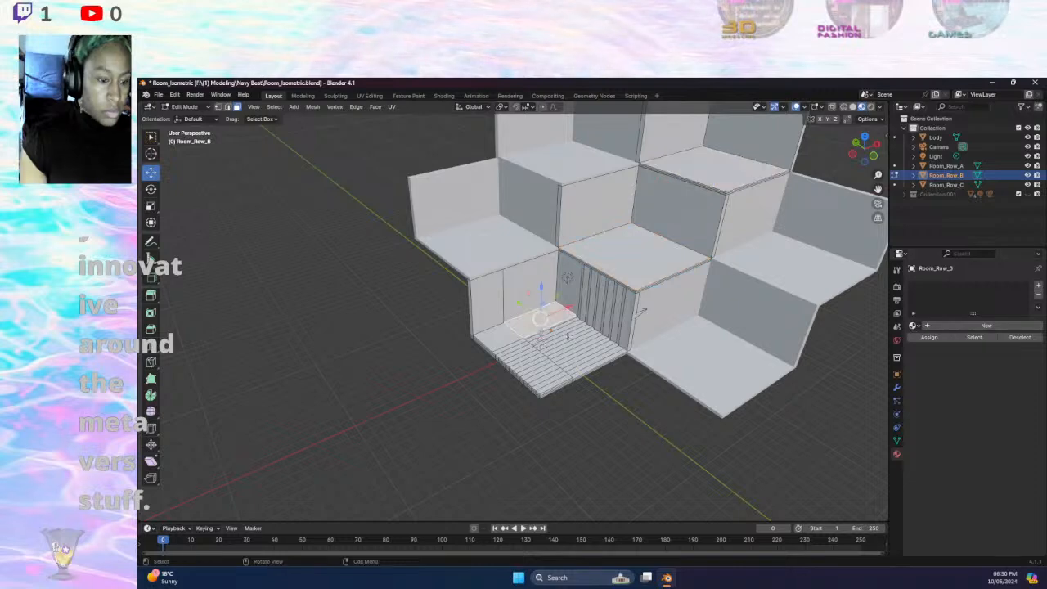
- Try the Floor.001, Floor.002 and Wall.001 materials on Room_Row_B, settling on the existing Wall.002
left_click(914, 326)
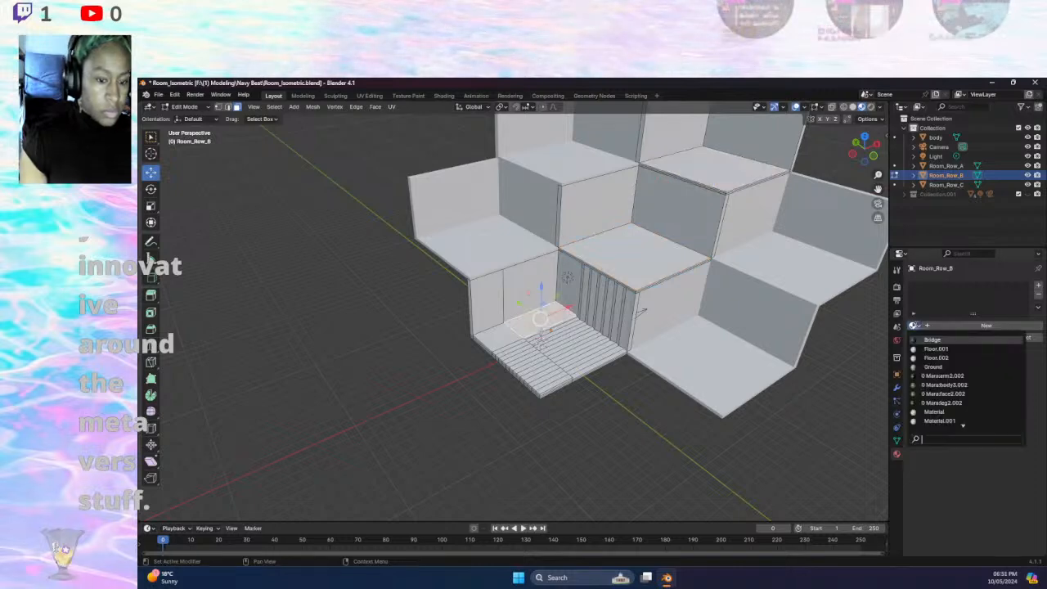
left_click(934, 349)
left_click(914, 326)
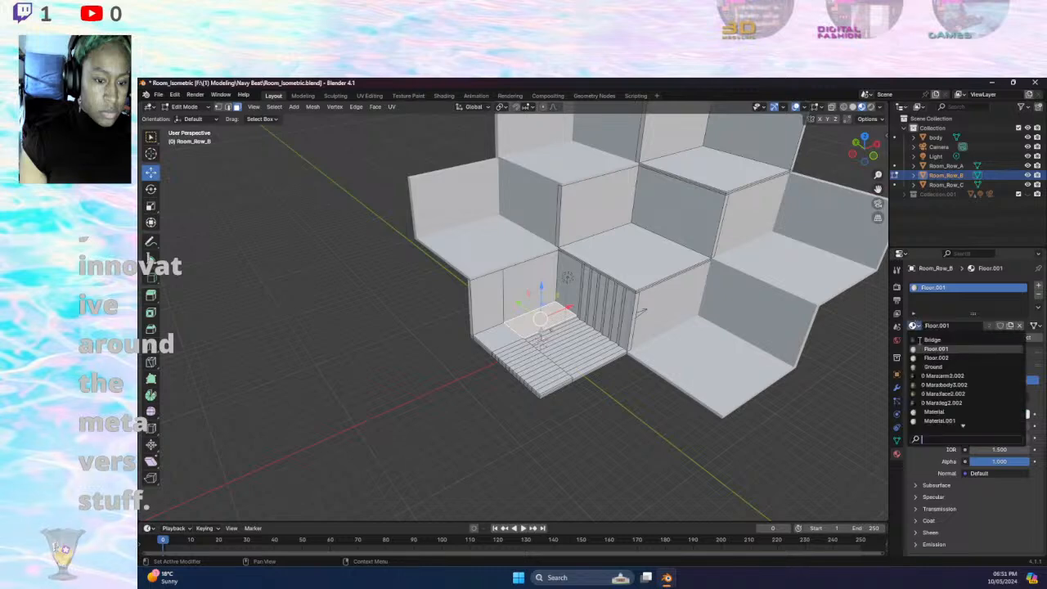
left_click(932, 358)
left_click(913, 325)
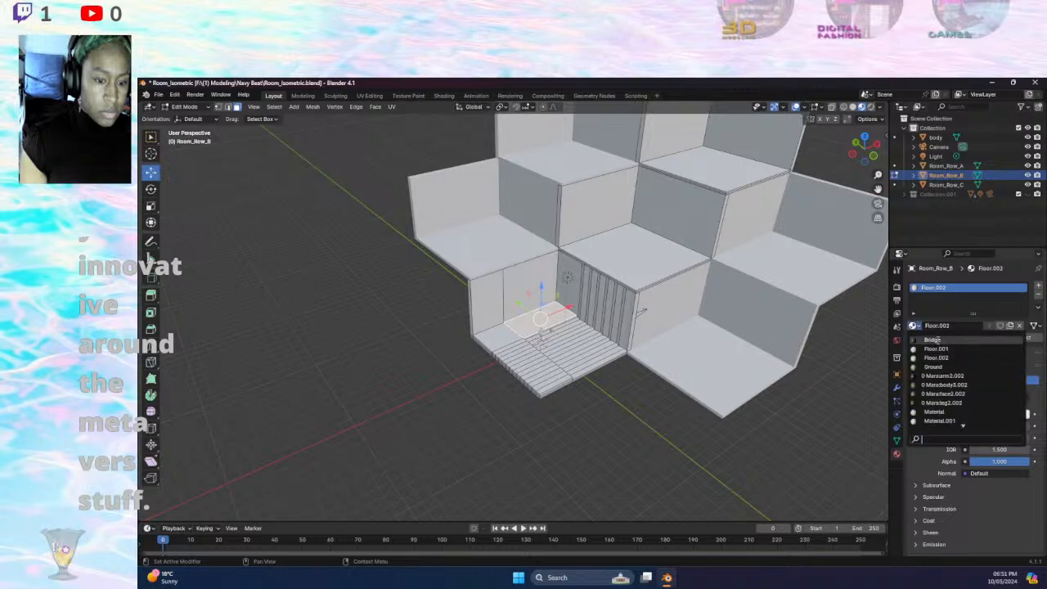
scroll(948, 371, "down", 2)
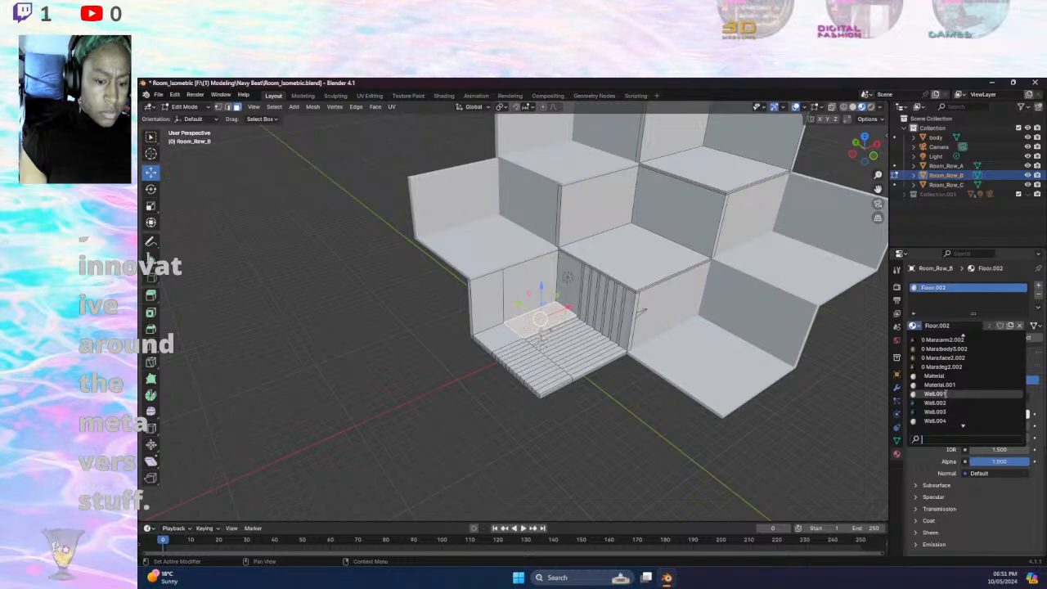
left_click(940, 397)
left_click(914, 326)
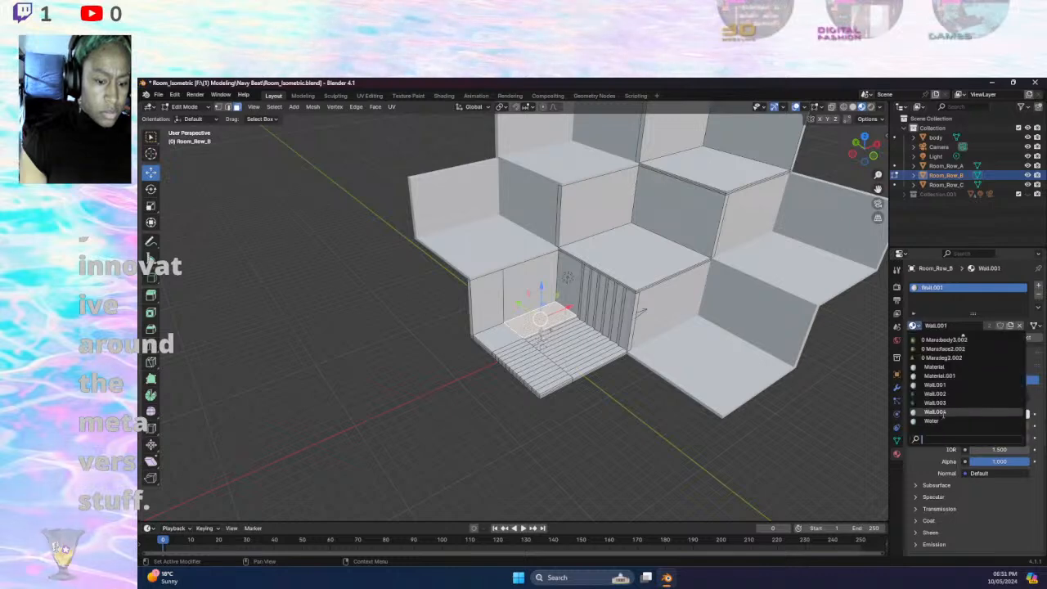
left_click(935, 394)
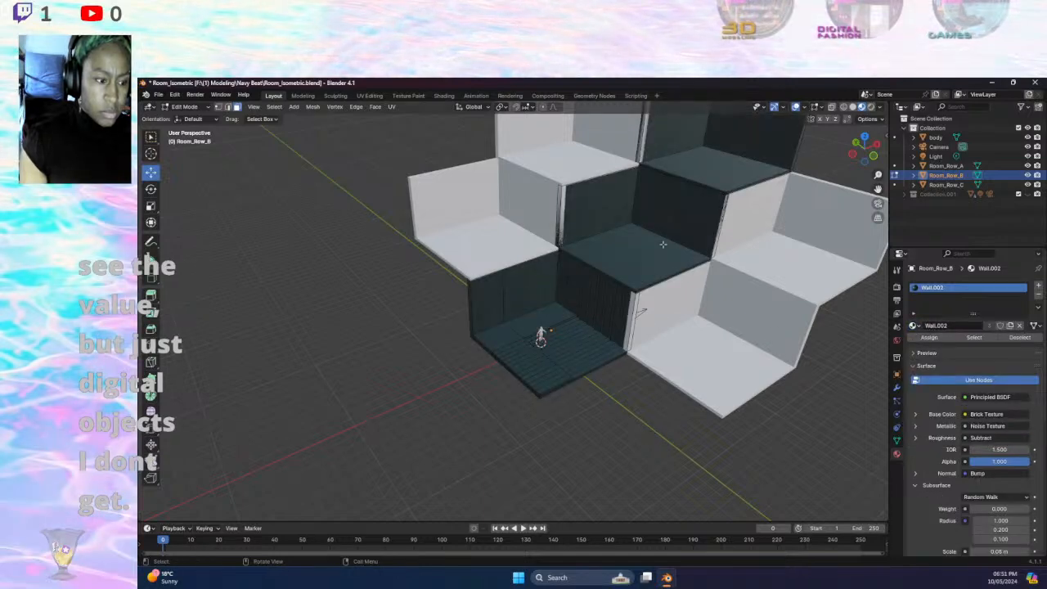
- Select the two upper room floors and the lowest room's recessed slatted floor strips, leaving its wall faces unselected
left_click(634, 254)
left_click(711, 165, "shift")
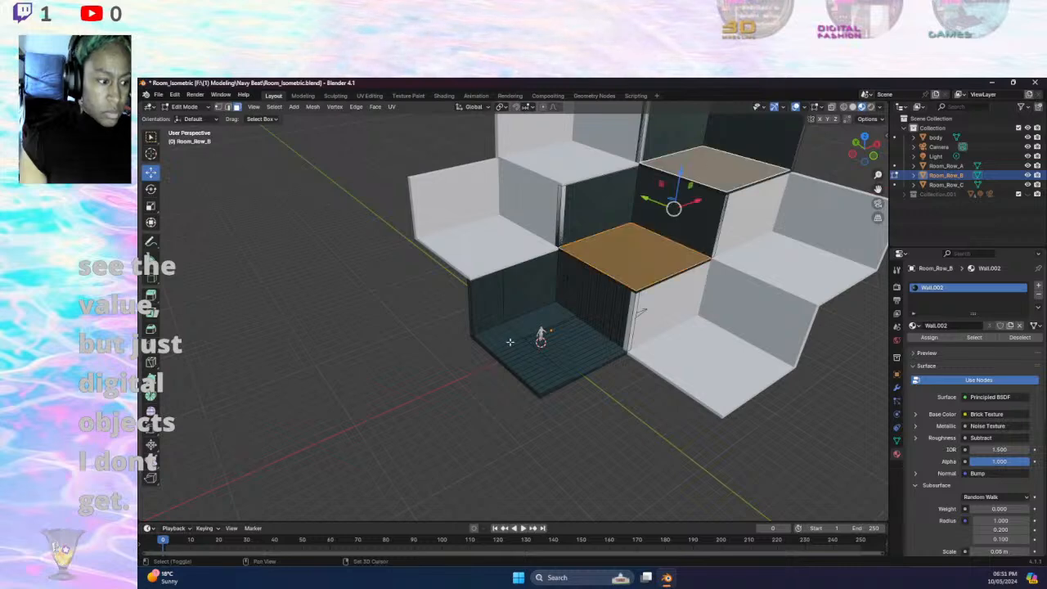
left_click_drag(558, 327, 605, 365, "shift")
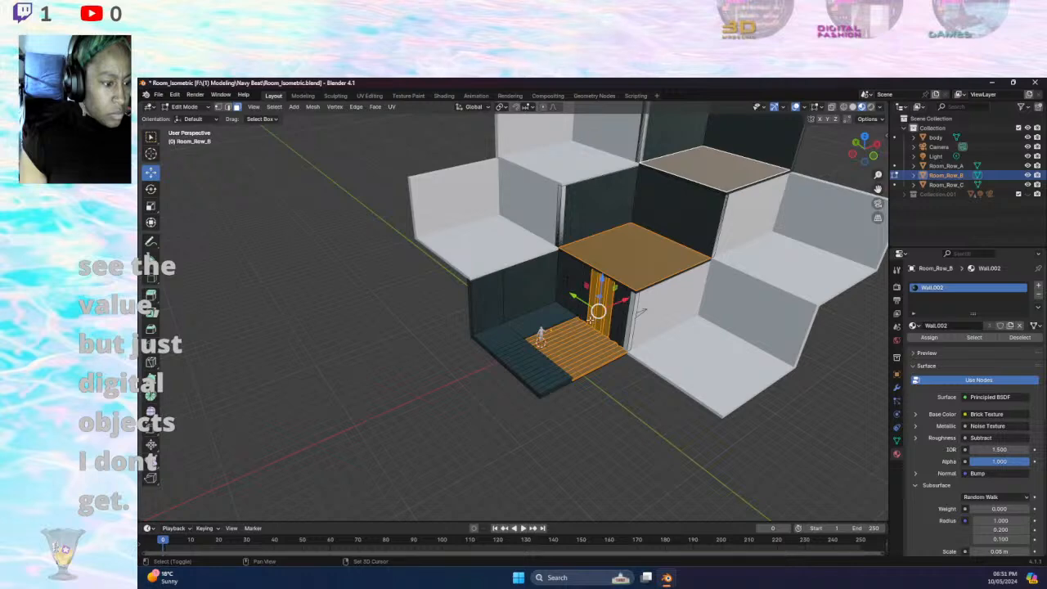
left_click(590, 320, "shift")
left_click(597, 285, "shift")
left_click(603, 284, "shift")
left_click(608, 288, "shift")
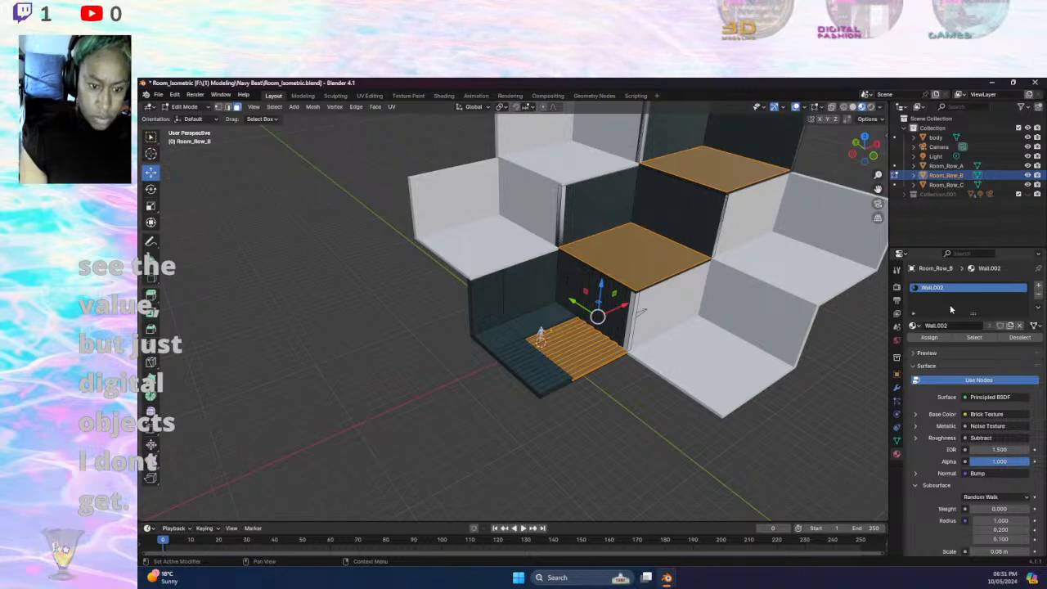
- Add a second material slot to Room_Row_B and fill it with the existing Floor.001 material
left_click(1038, 285)
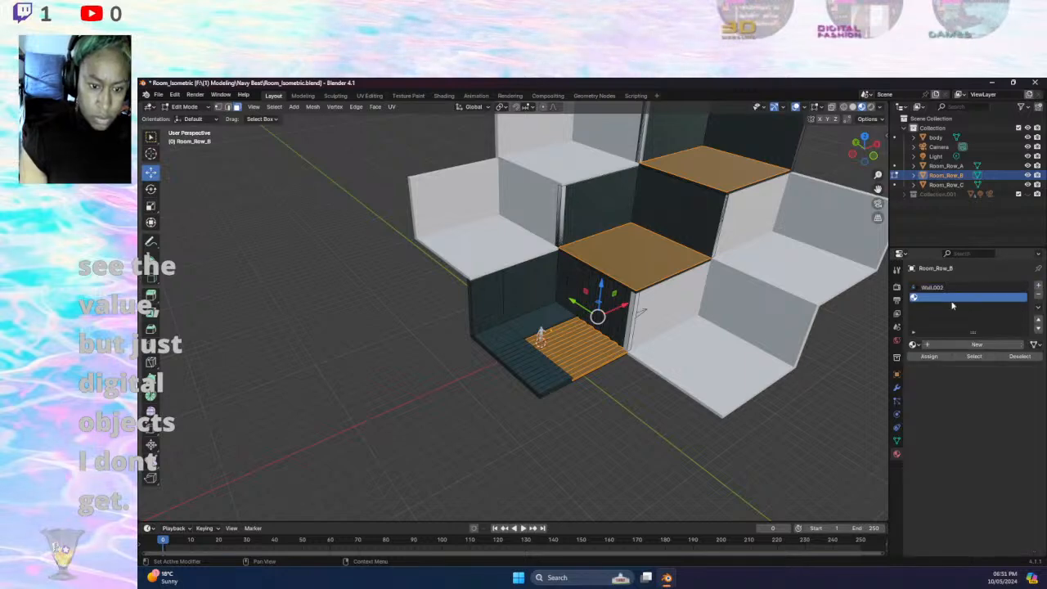
left_click(914, 344)
left_click(935, 367)
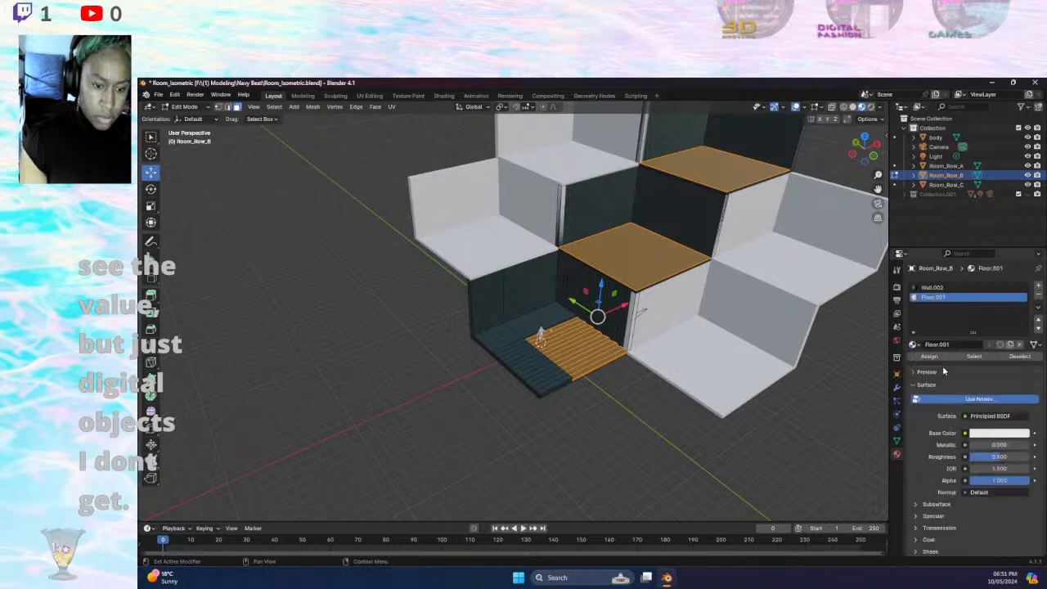
- Set Floor.001's base color to purple, assign it to the selected floor faces, and clear the selection
left_click(990, 433)
left_click(1002, 318)
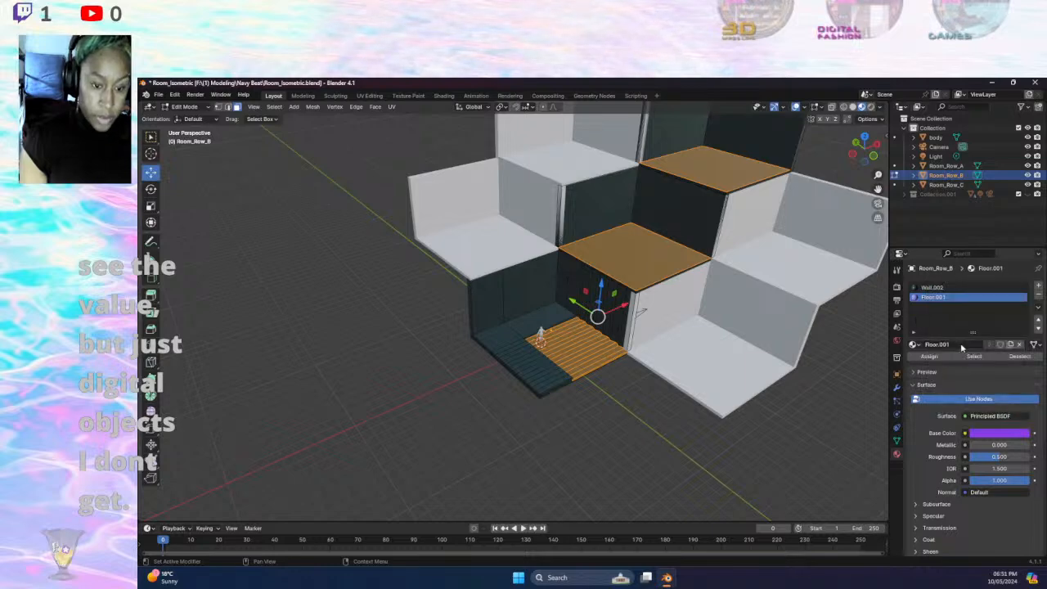
left_click(929, 356)
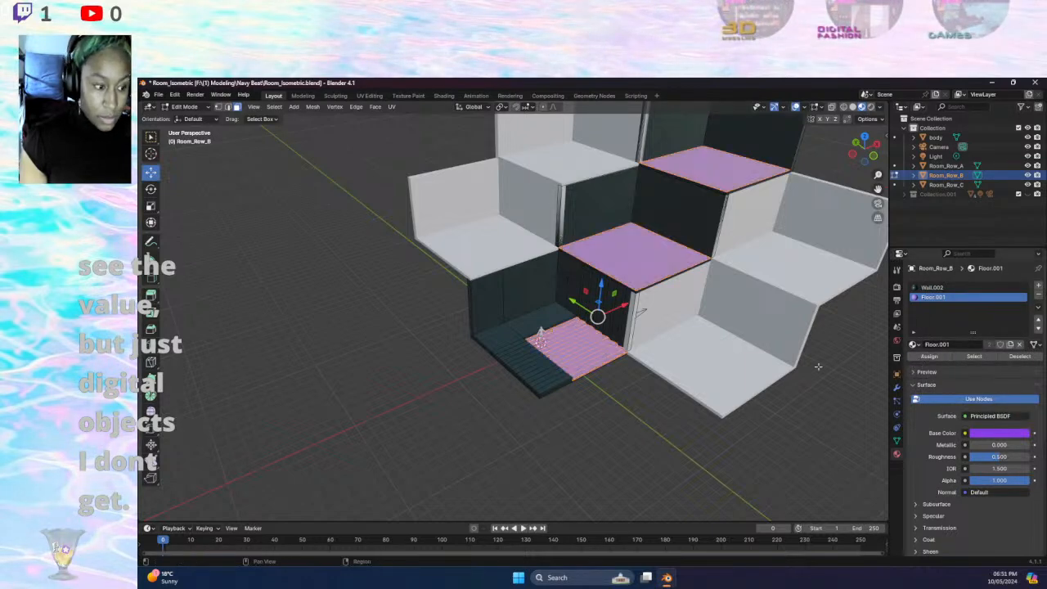
left_click(579, 390)
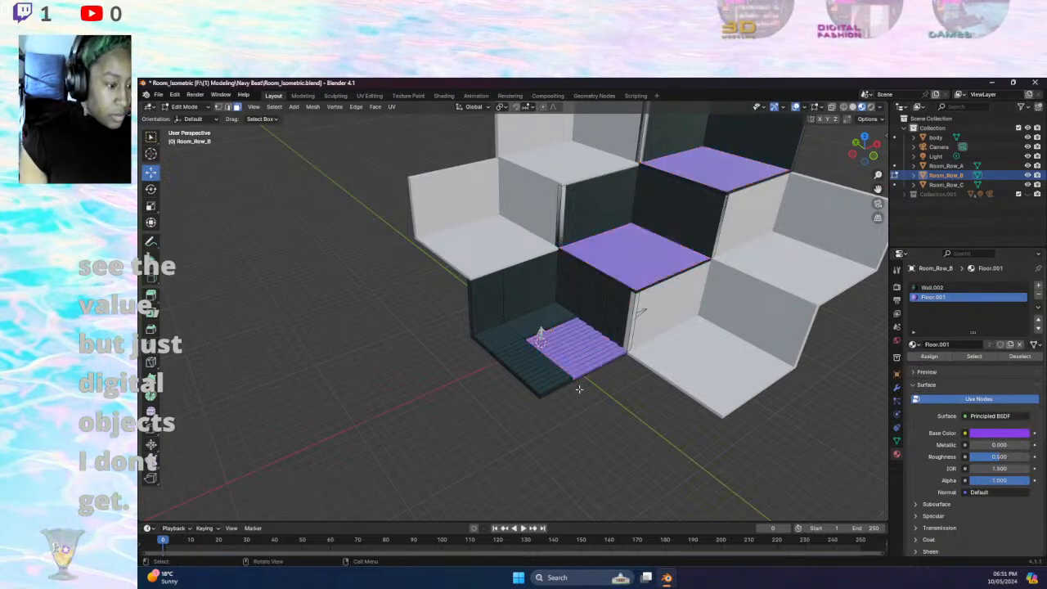
- Add a third material slot using the existing Floor.002 material and set its base color to orange
left_click(1038, 285)
left_click(914, 344)
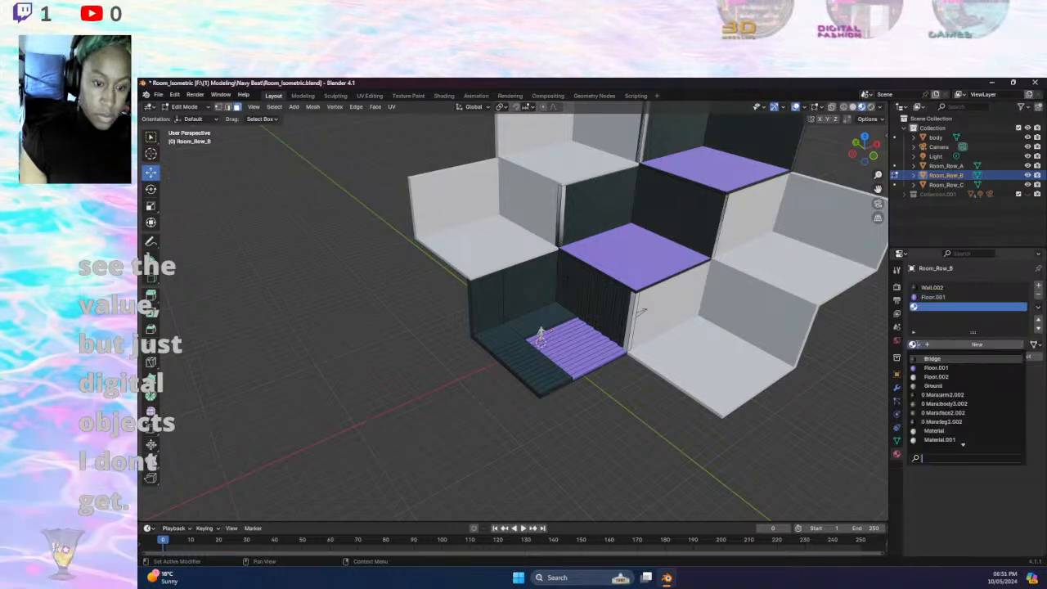
left_click(973, 383)
left_click(998, 432)
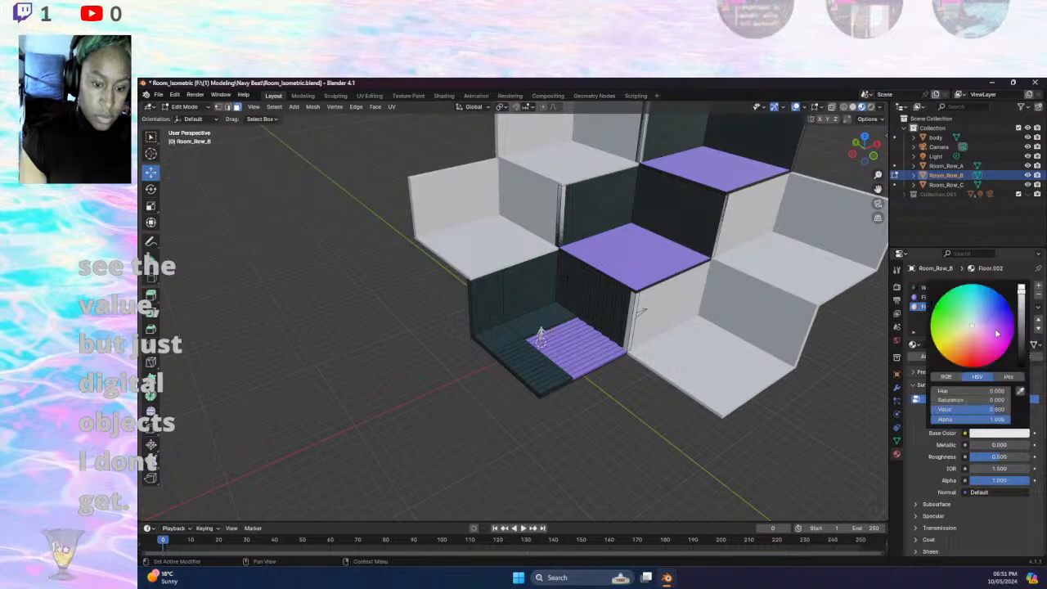
left_click(956, 359)
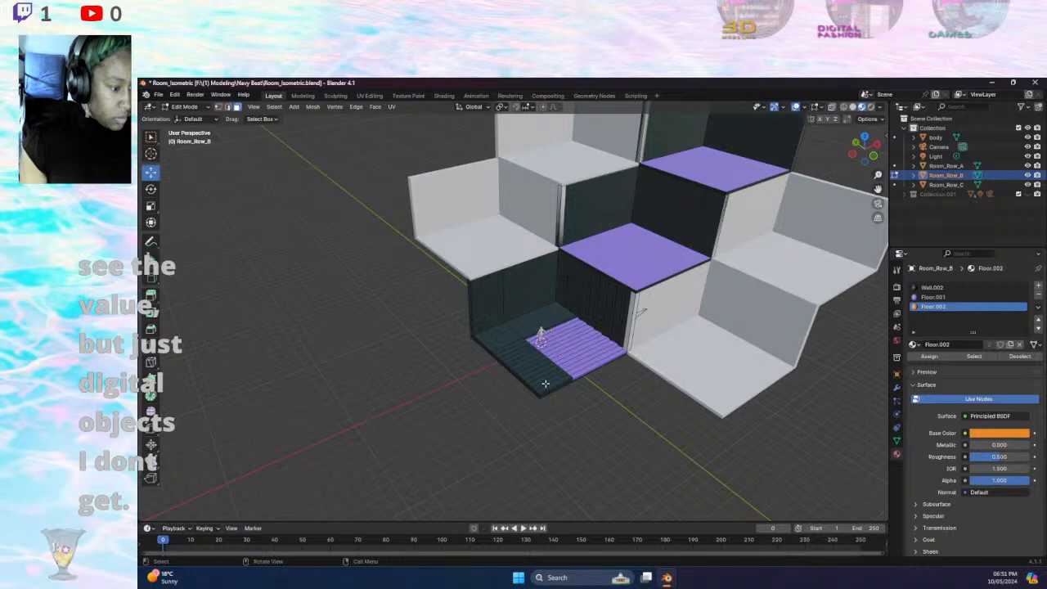
- Select the top faces of the lowest room's raised L-shaped platform, excluding the purple strips, and assign Floor.002 to them
left_click_drag(549, 387, 501, 331)
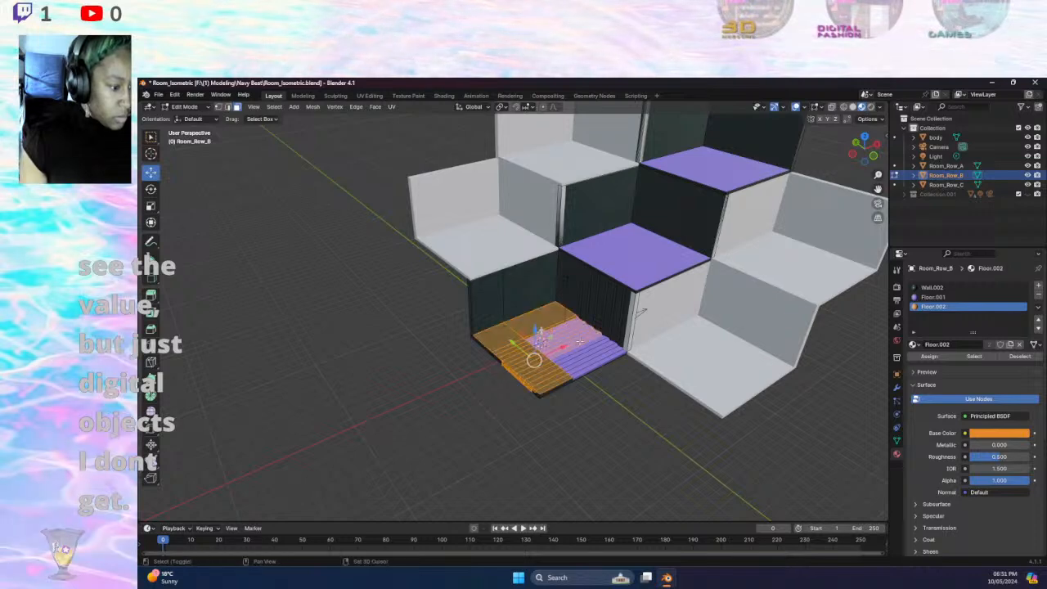
left_click(579, 341, "shift")
left_click(582, 339, "shift")
left_click(575, 333, "shift")
left_click(574, 331, "shift")
left_click(570, 328, "shift")
left_click(567, 324, "shift")
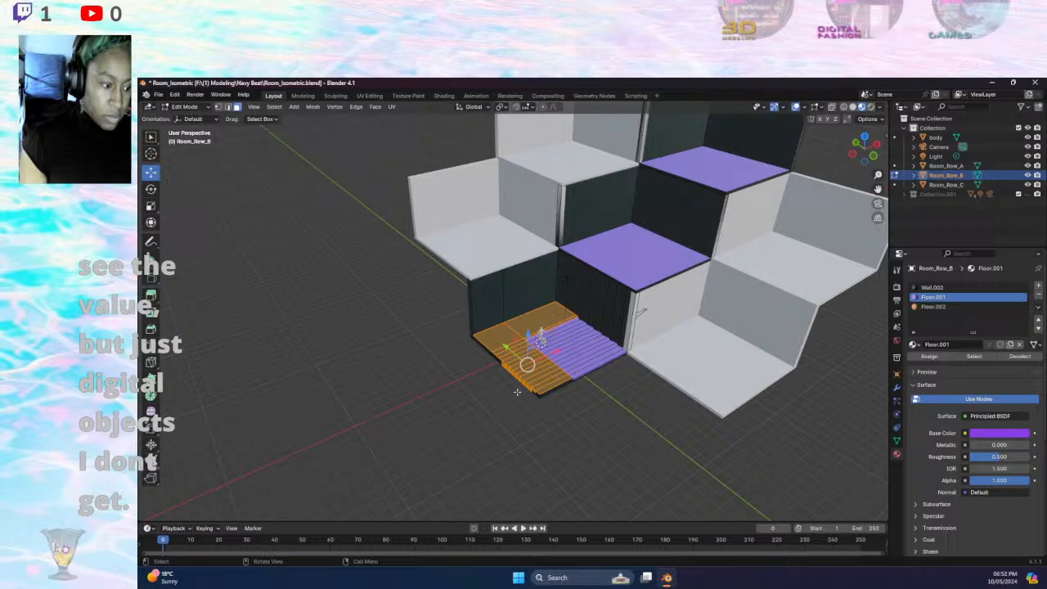
left_click(934, 306)
left_click(929, 355)
- Select the raised platform's outer side faces along the lowest room's open edges and assign Floor.002 to them
middle_click_drag(589, 442, 627, 345)
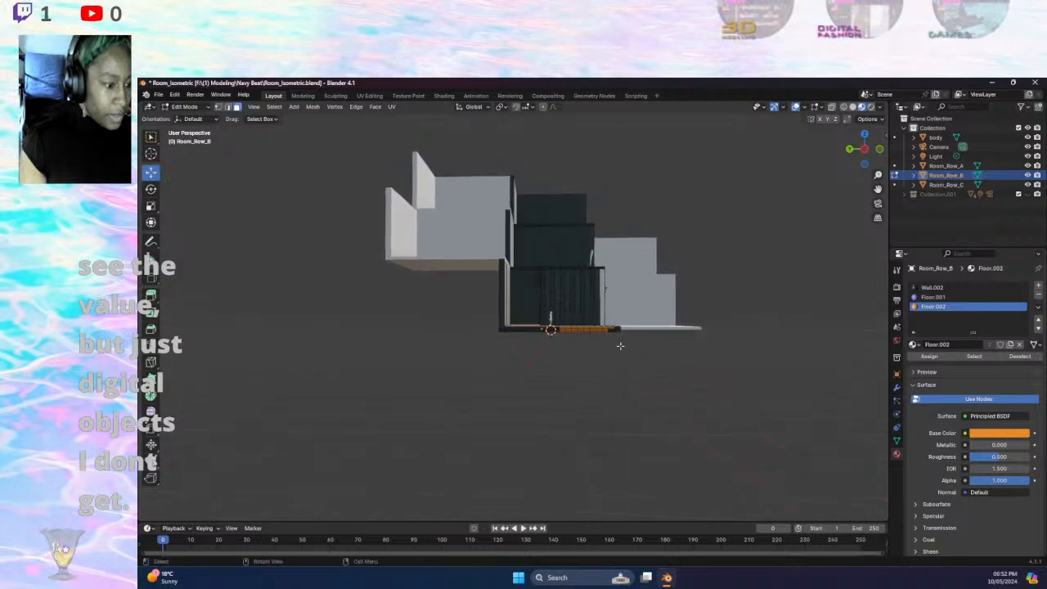
left_click_drag(682, 346, 510, 324)
middle_click_drag(624, 344, 522, 352)
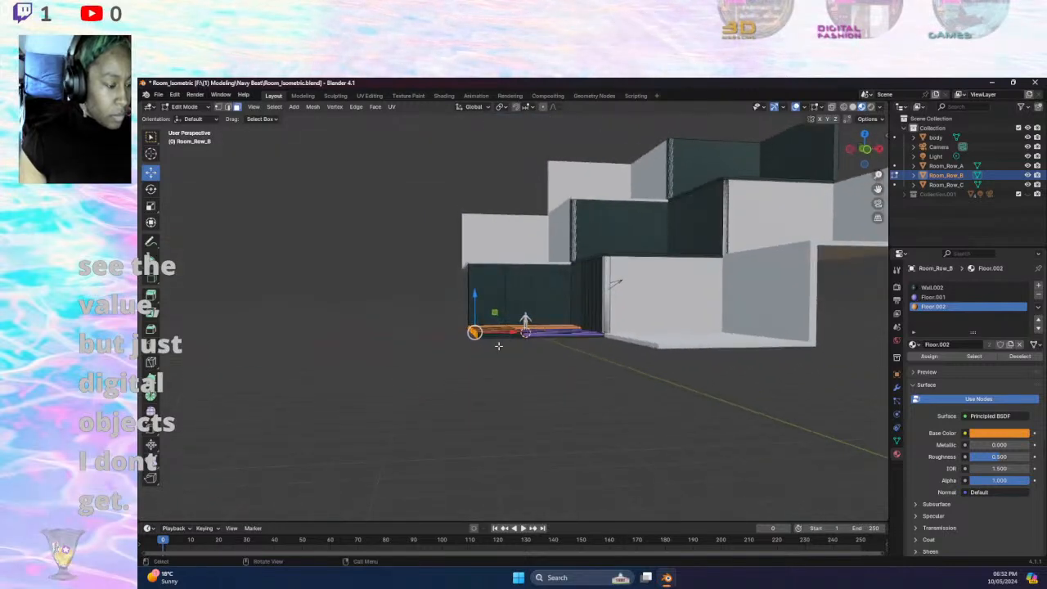
left_click(496, 336, "shift")
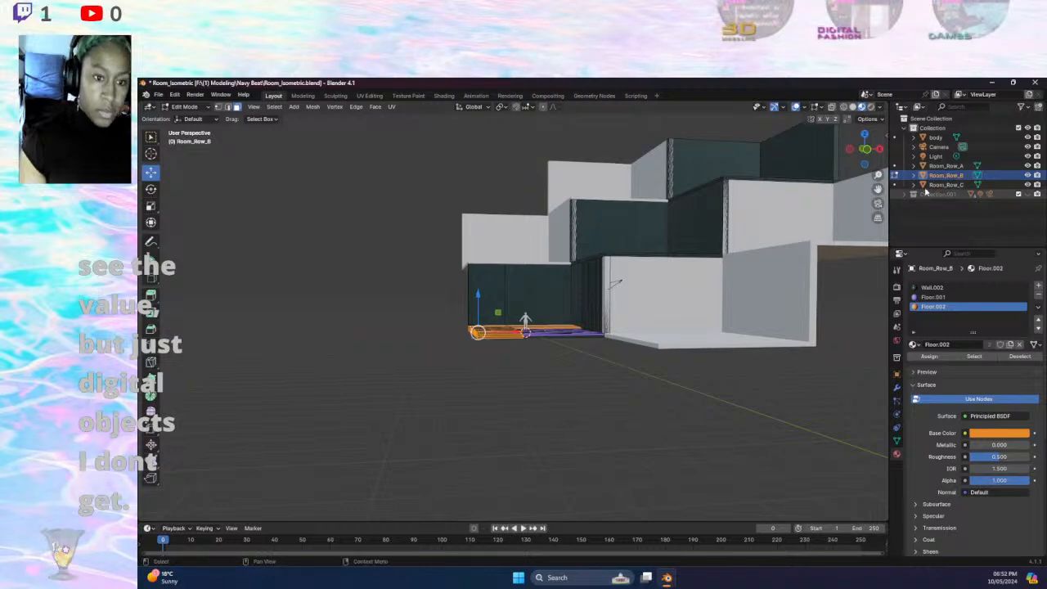
left_click(928, 355)
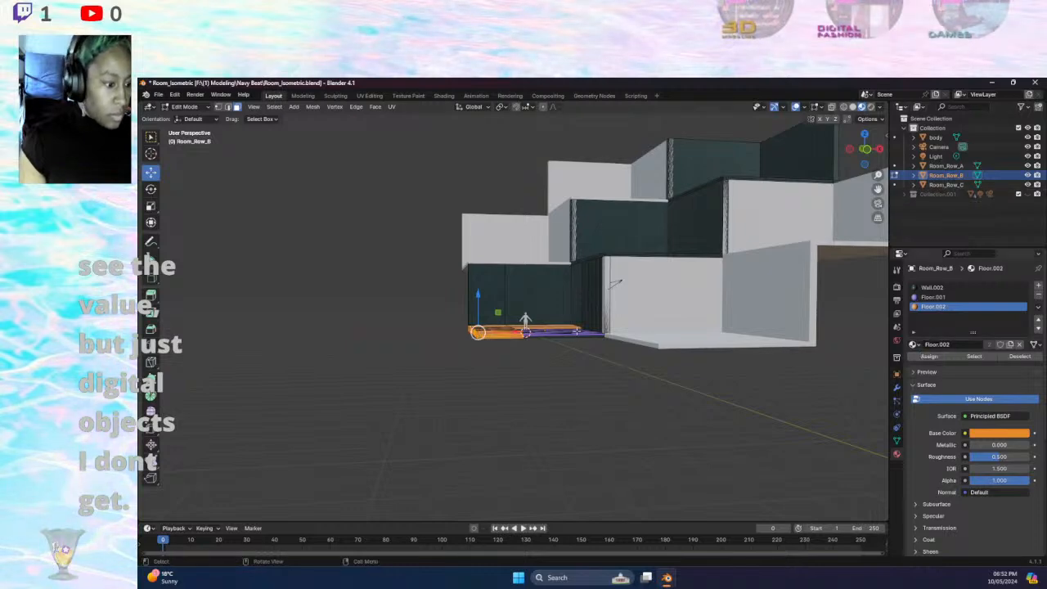
- Select the outer side faces beneath the purple strips along the lowest room's open edge and assign Floor.001 to them
left_click(578, 334, "shift")
left_click(932, 297)
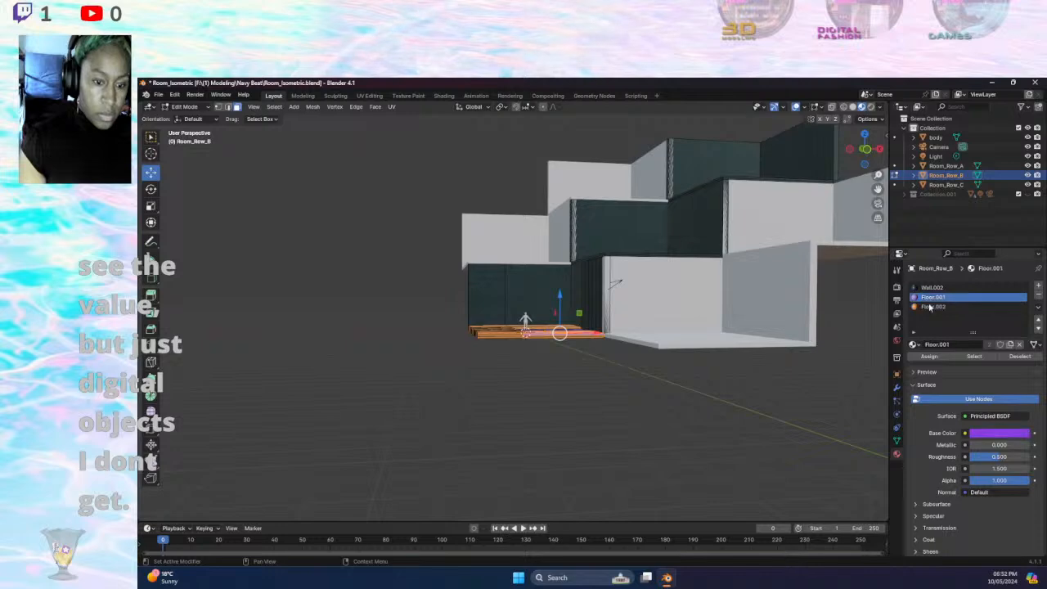
left_click(928, 356)
middle_click_drag(540, 399, 577, 400)
- Select the middle room's floor slab top with its adjoining edge face beside Room_Row_C and assign Floor.001
key("b")
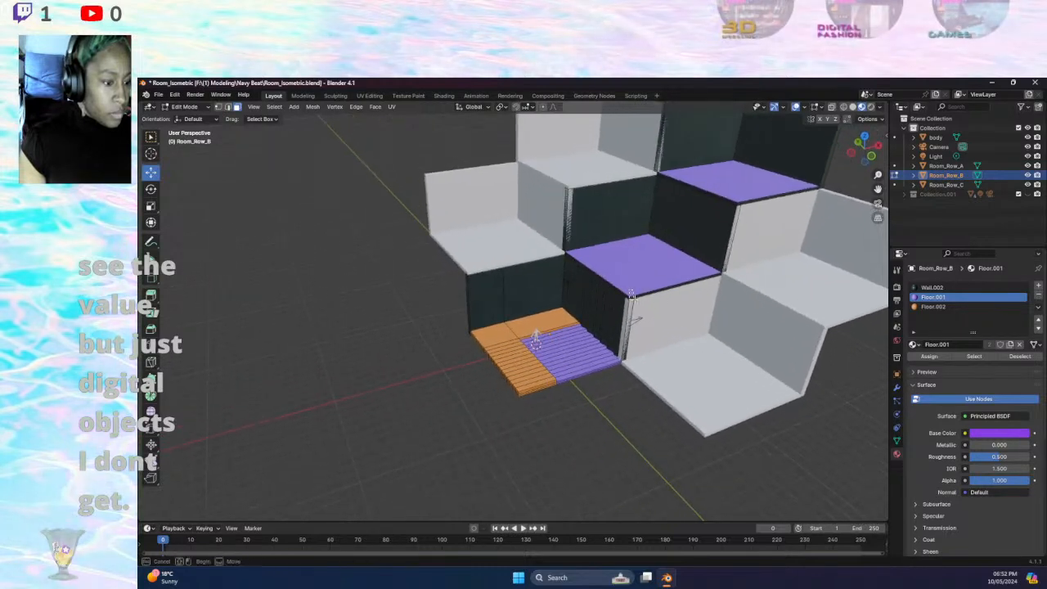
left_click_drag(635, 294, 635, 282)
left_click(657, 302)
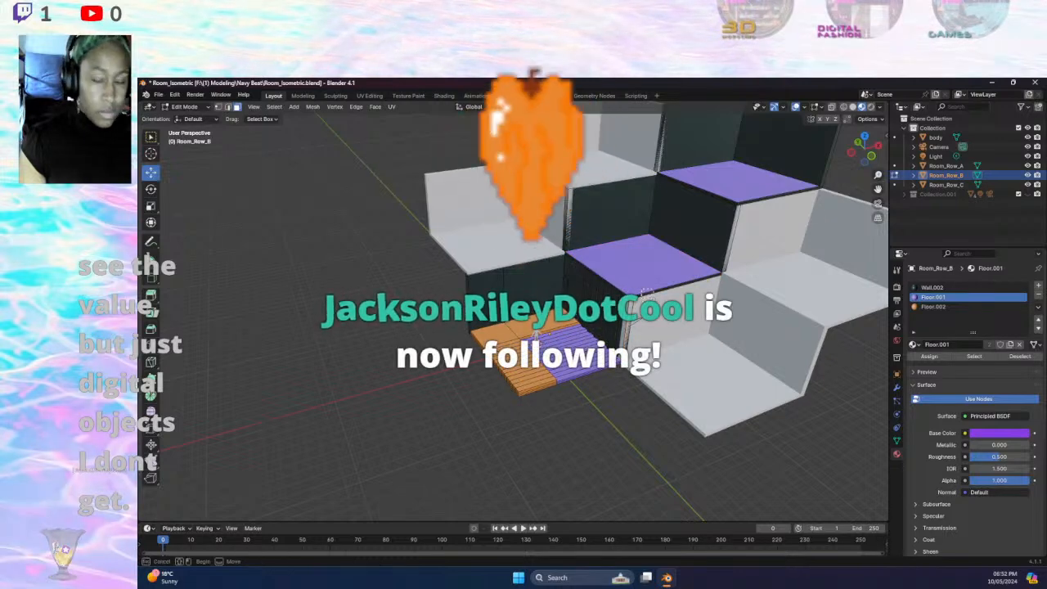
left_click(642, 277)
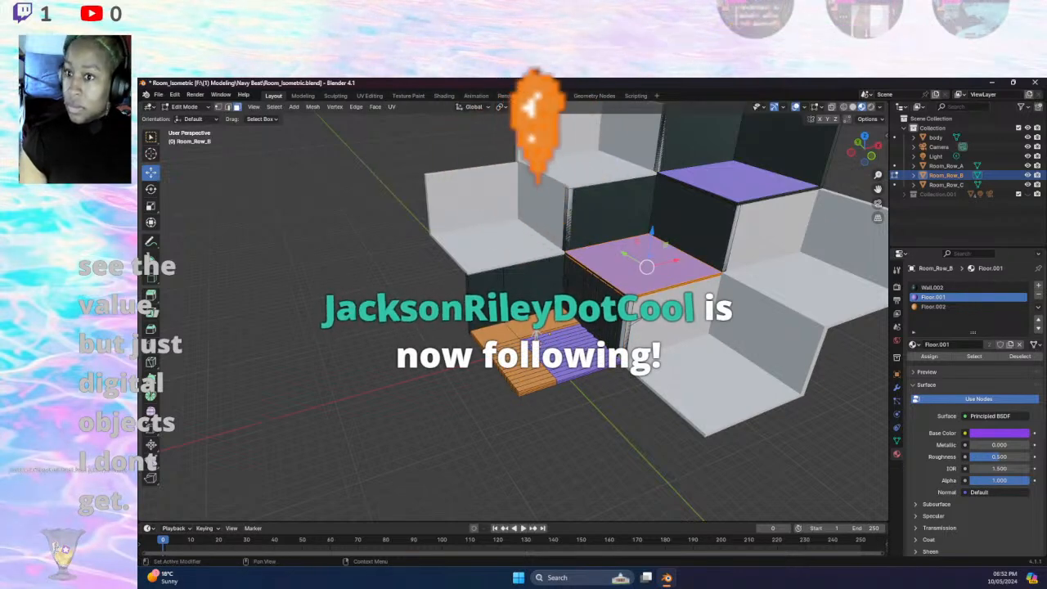
key("alt+Tab")
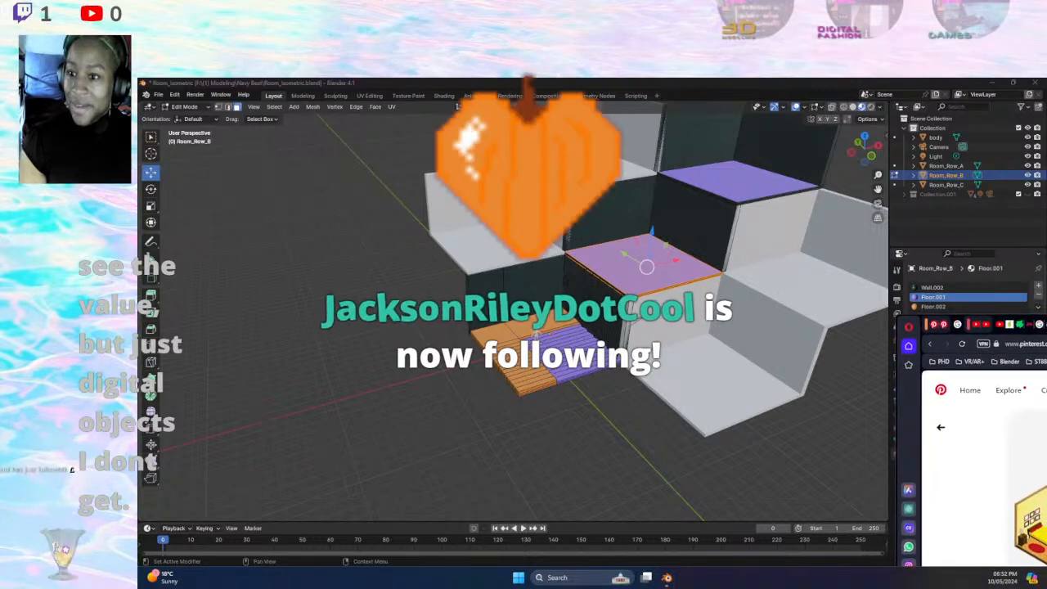
key("alt+Tab")
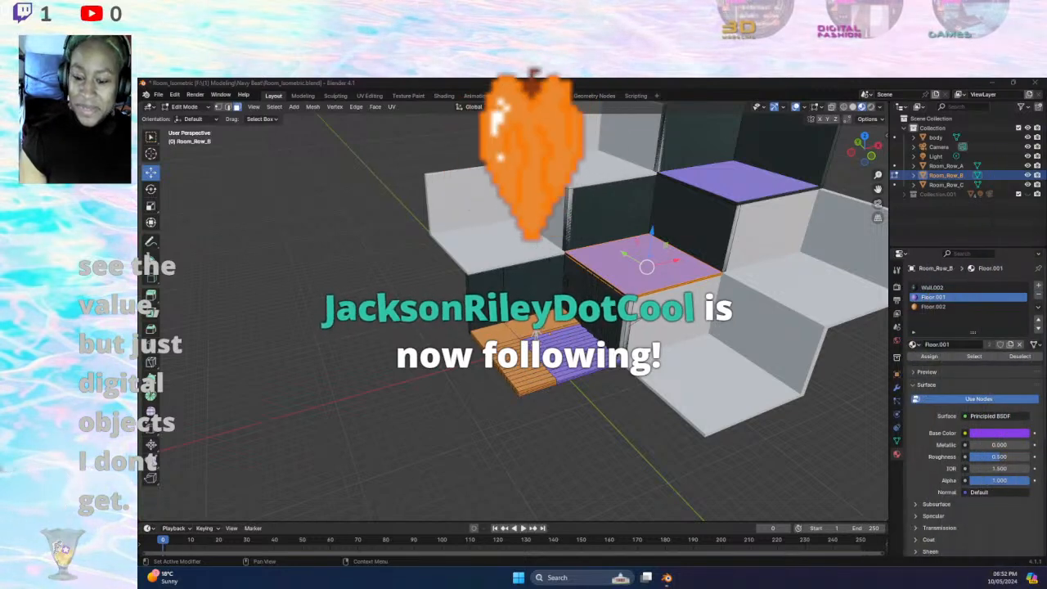
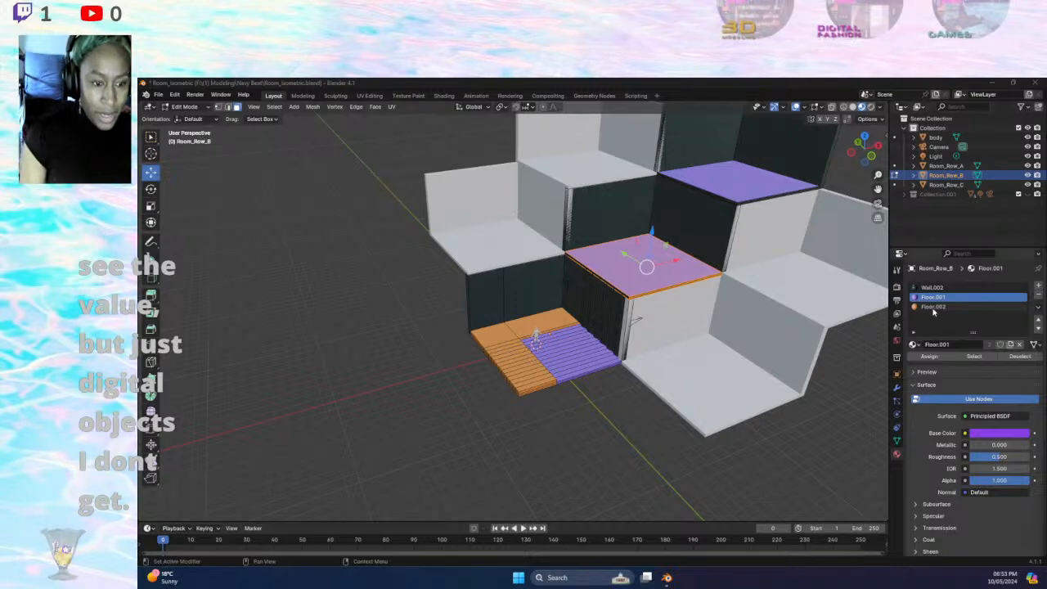
left_click(934, 358)
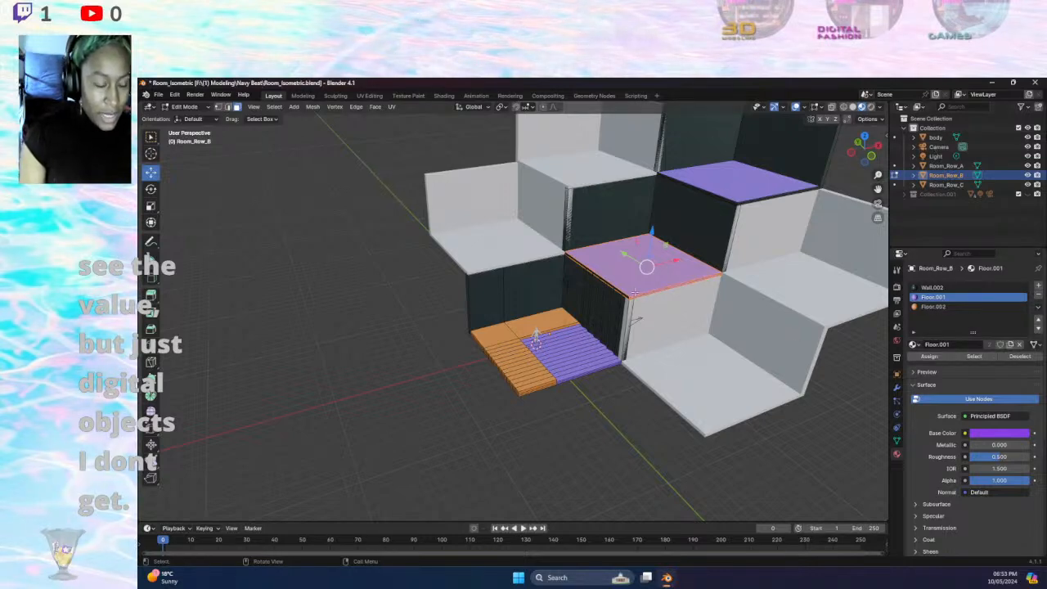
- Assign Floor.001 to the middle room floor's dark edge face above the lowest room's ribbed wall
scroll(624, 292, "up", 5)
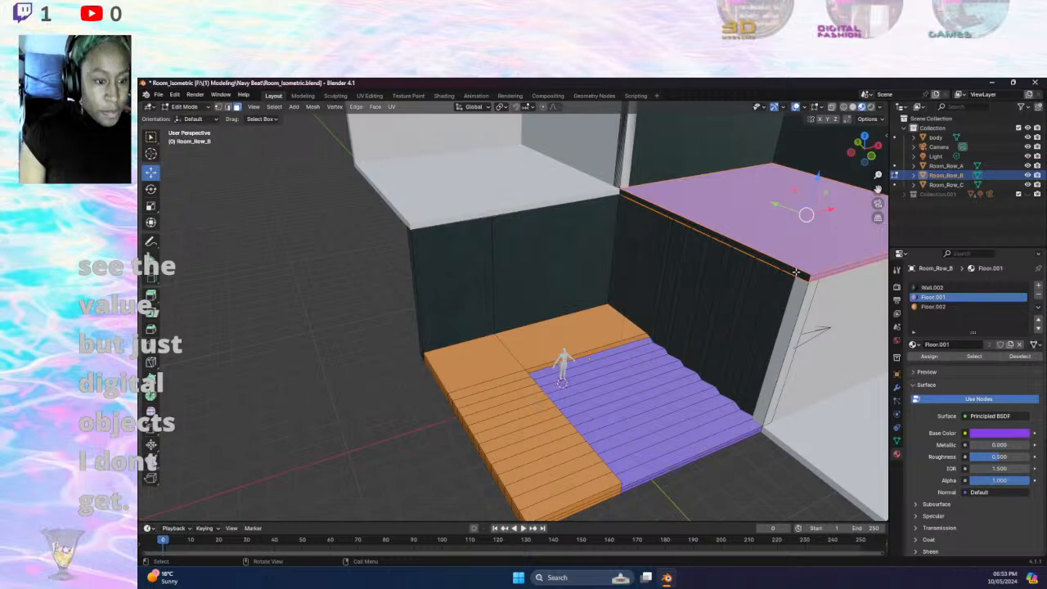
left_click(795, 271)
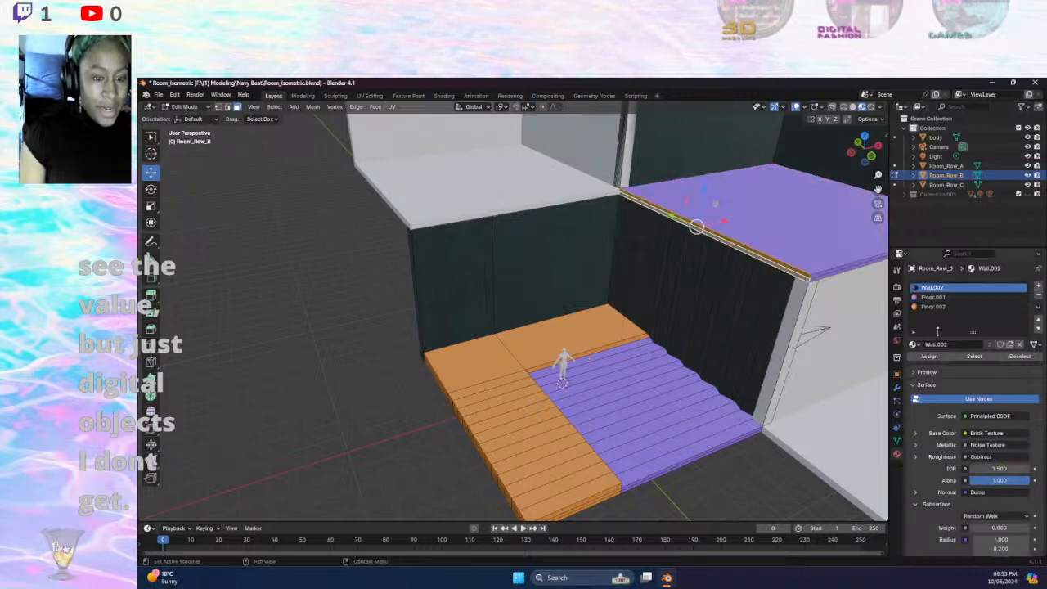
left_click(933, 297)
left_click(929, 357)
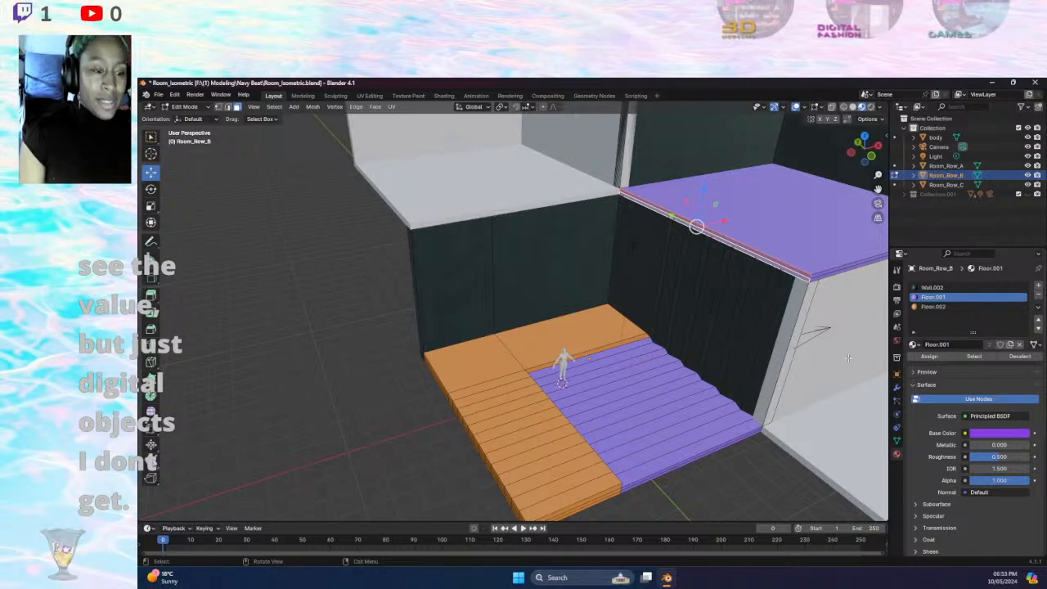
- Select the highest room's floor top and its two outer edge faces, excluding the wall below, and assign Floor.001
scroll(851, 356, "down", 5)
middle_click_drag(851, 357, 720, 278)
key("b")
left_click_drag(736, 231, 742, 237)
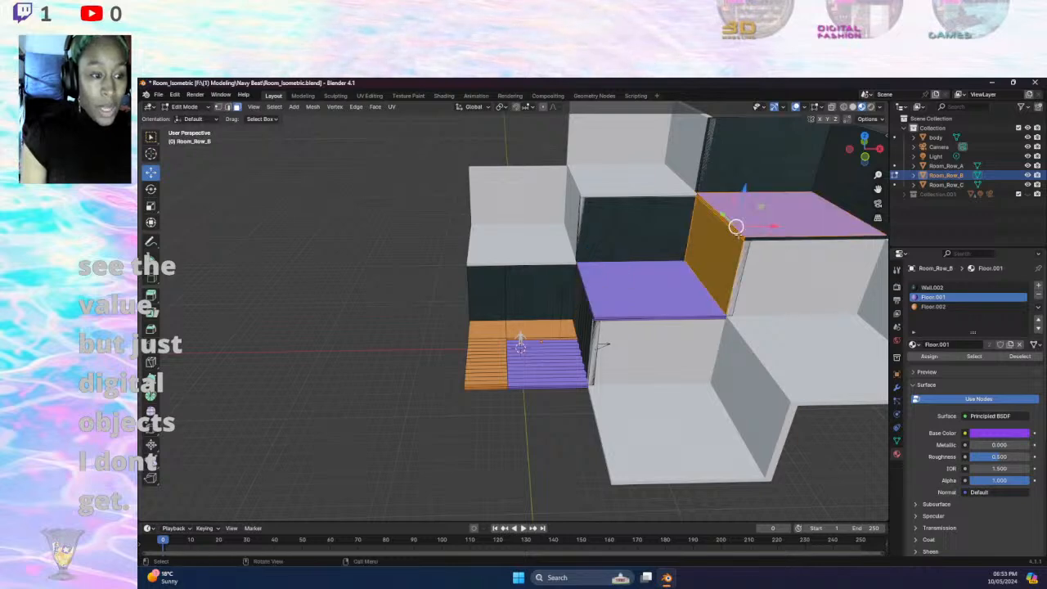
left_click(724, 260, "shift")
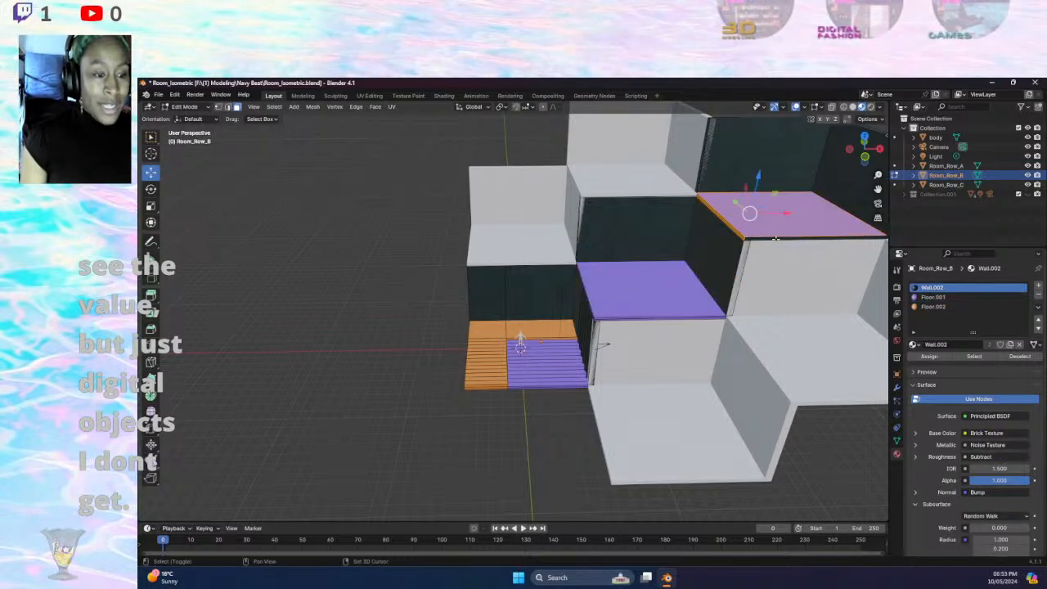
left_click(782, 240, "shift")
left_click(924, 297)
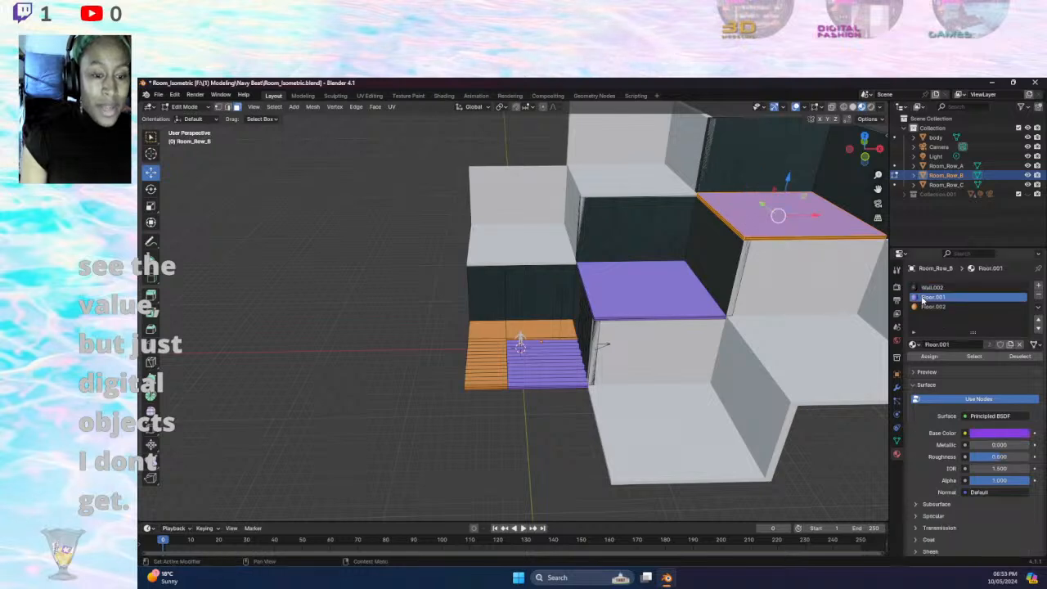
left_click(927, 358)
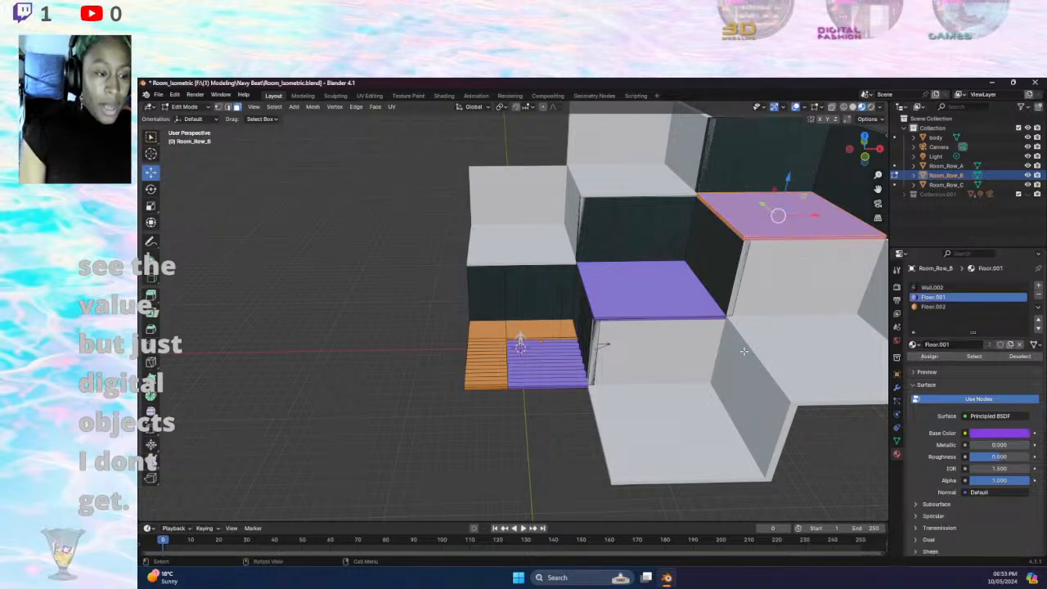
- Clear the face selection and examine the wall and floor materials across all three room rows from several angles
middle_click_drag(480, 468, 595, 424)
scroll(515, 442, "down", 3)
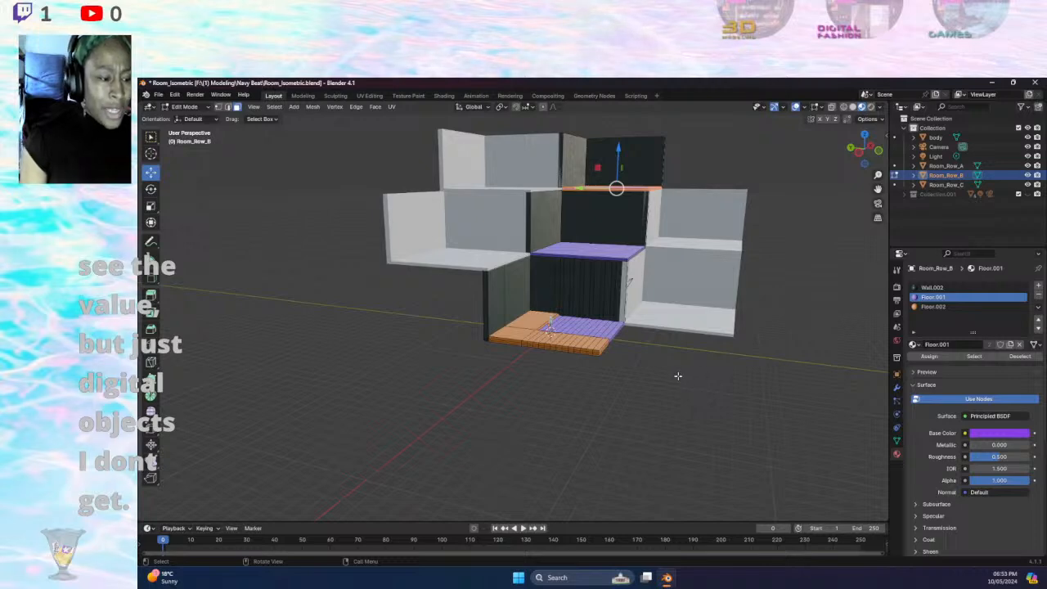
middle_click_drag(661, 378, 650, 449)
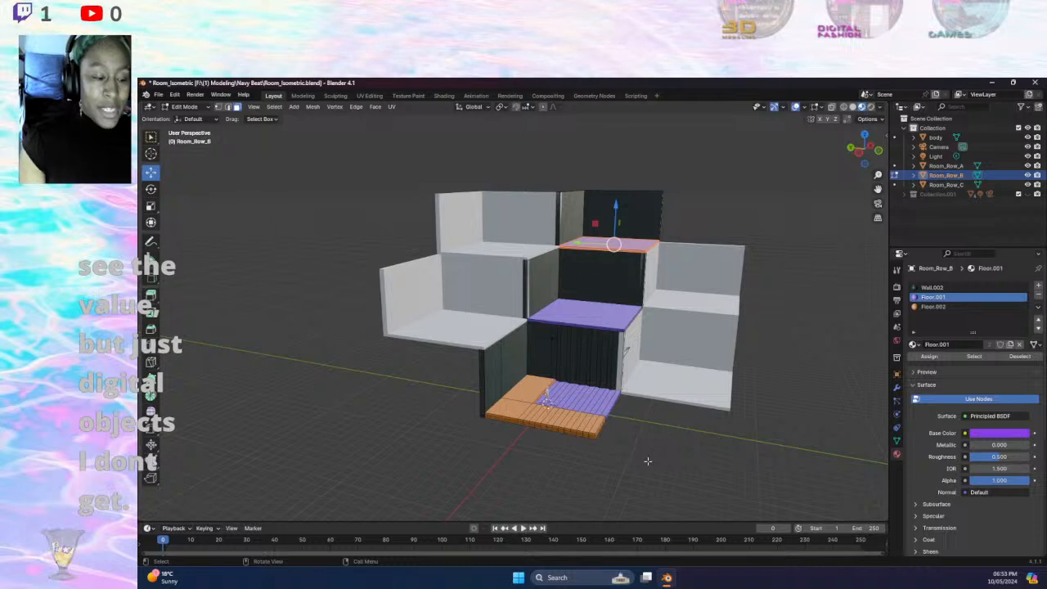
middle_click_drag(773, 449, 732, 452)
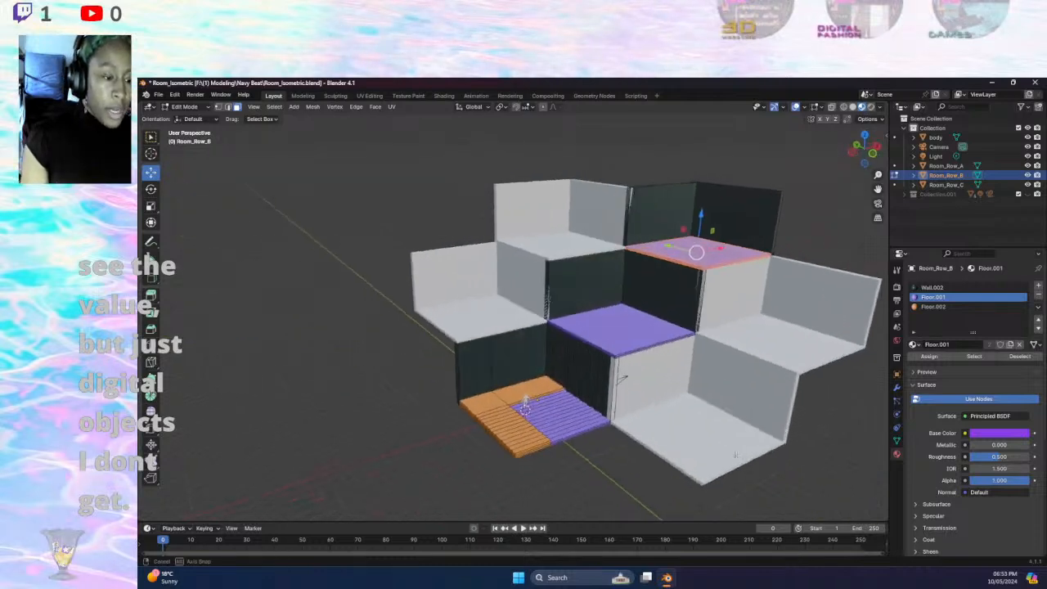
scroll(592, 273, "up", 1)
scroll(491, 383, "down", 1)
middle_click_drag(491, 384, 544, 372)
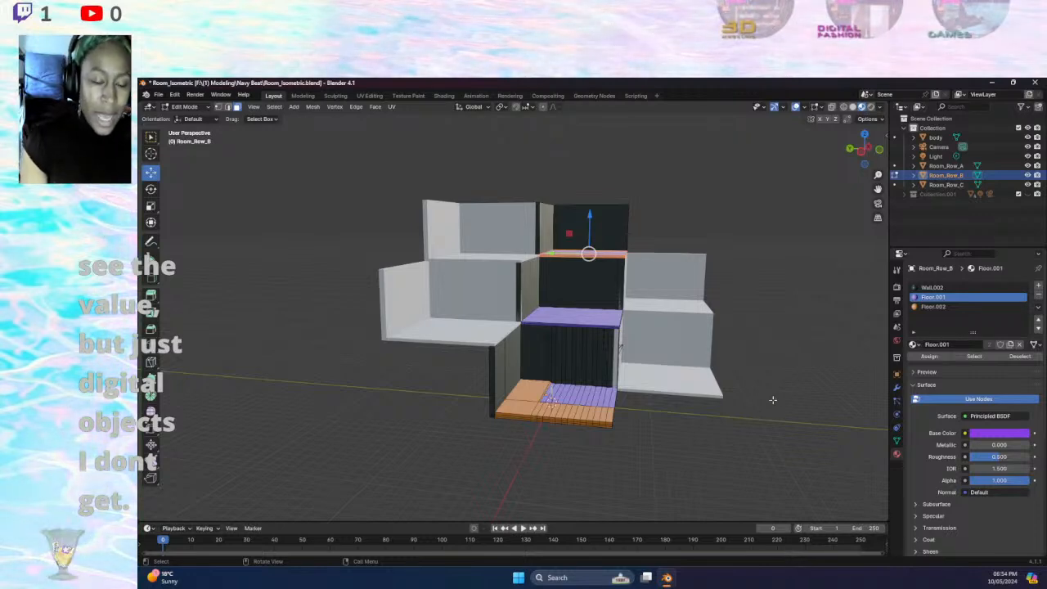
left_click(783, 311)
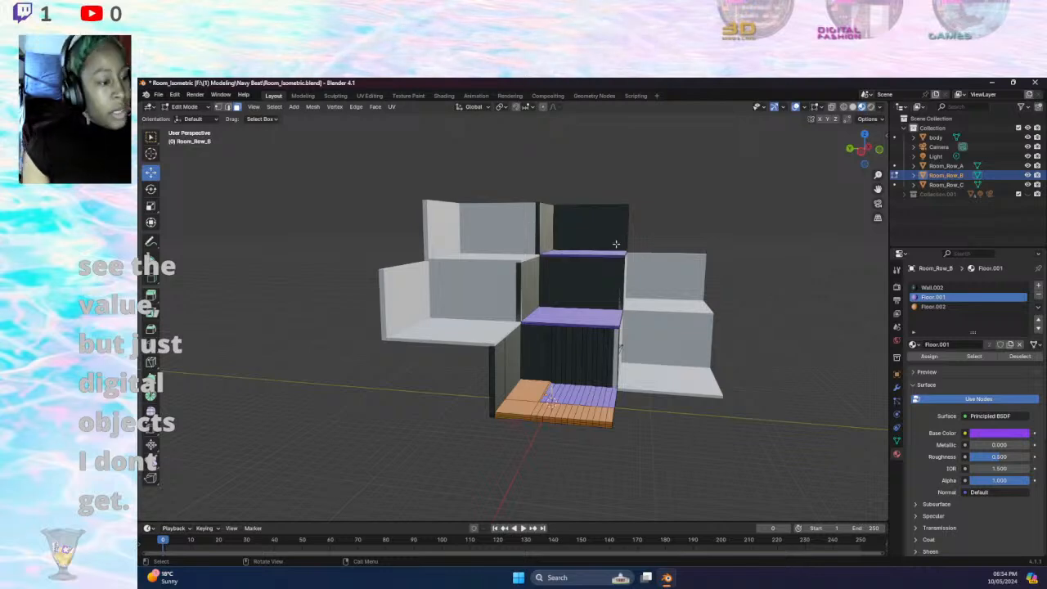
middle_click_drag(755, 382, 691, 401)
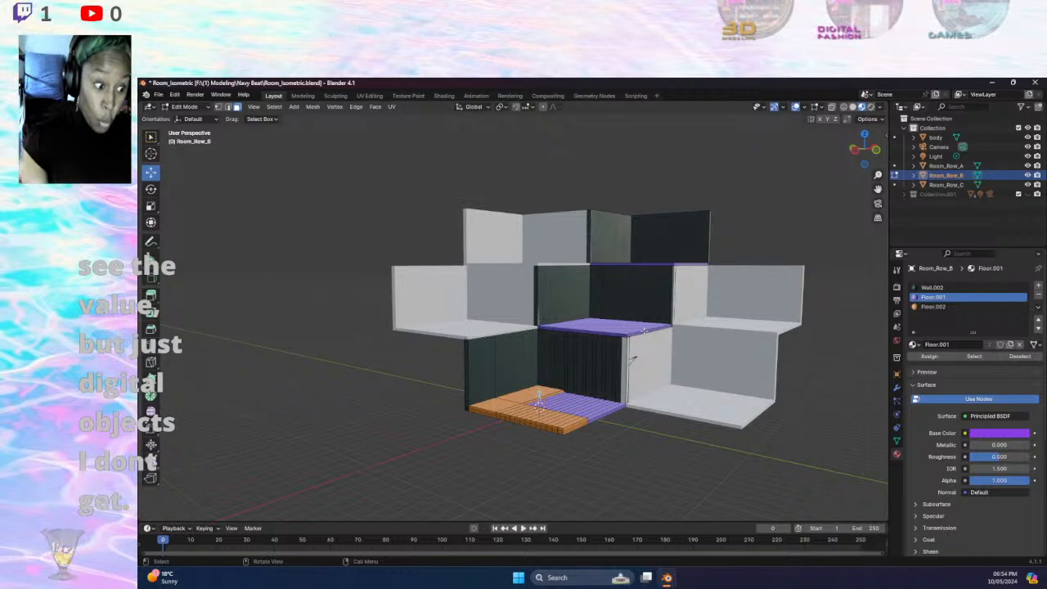
- Return to Object Mode, select Room_Row_C, and move its Wall.002 material to the first slot
left_click(185, 107)
left_click(190, 119)
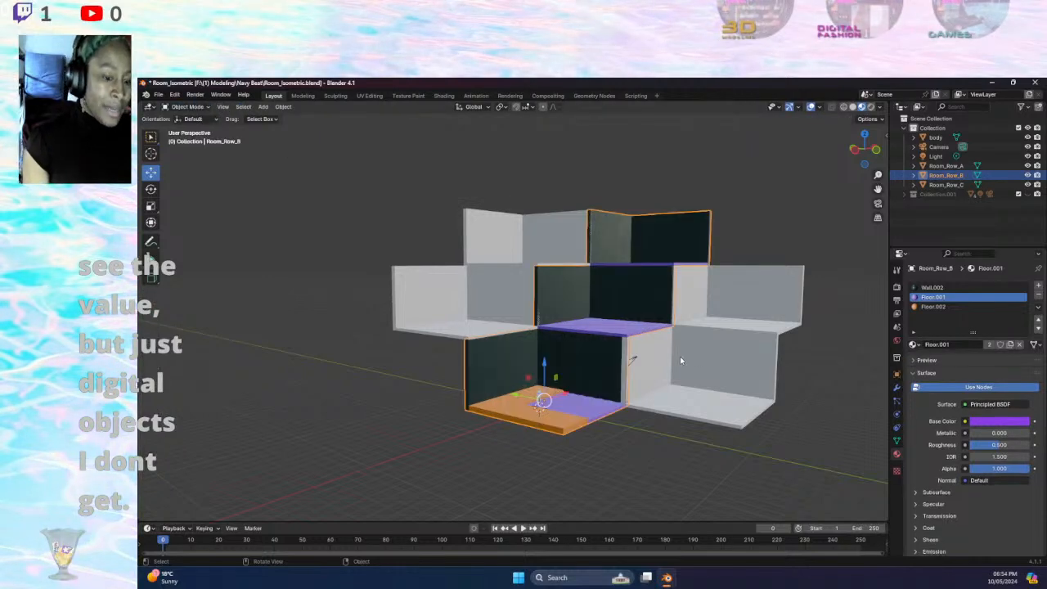
left_click(723, 354)
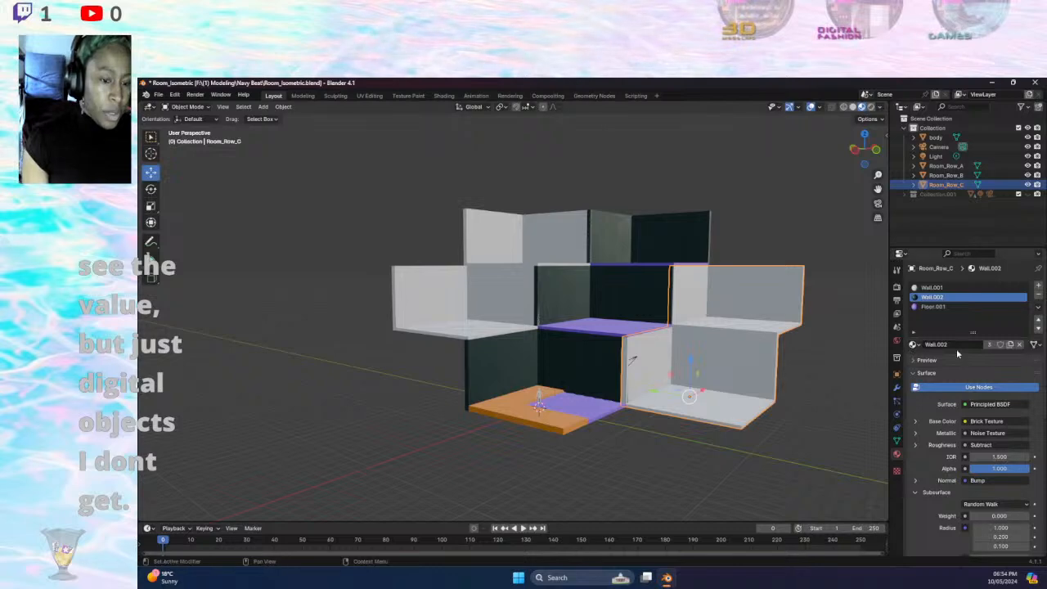
left_click(1039, 317)
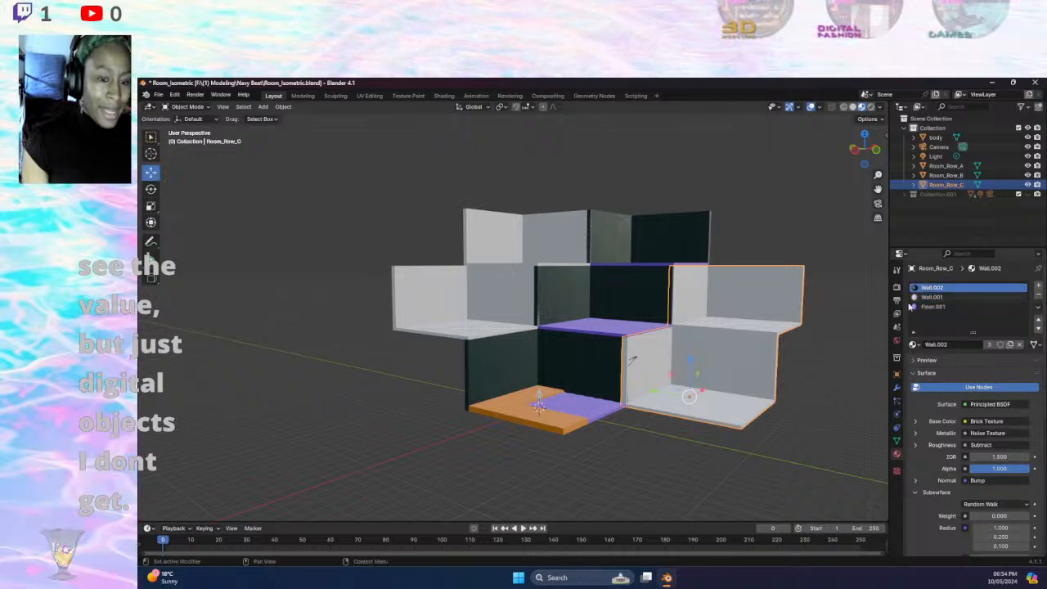
- Select Room_Row_A and give it the existing Wall.002 material in its first slot
left_click(573, 246)
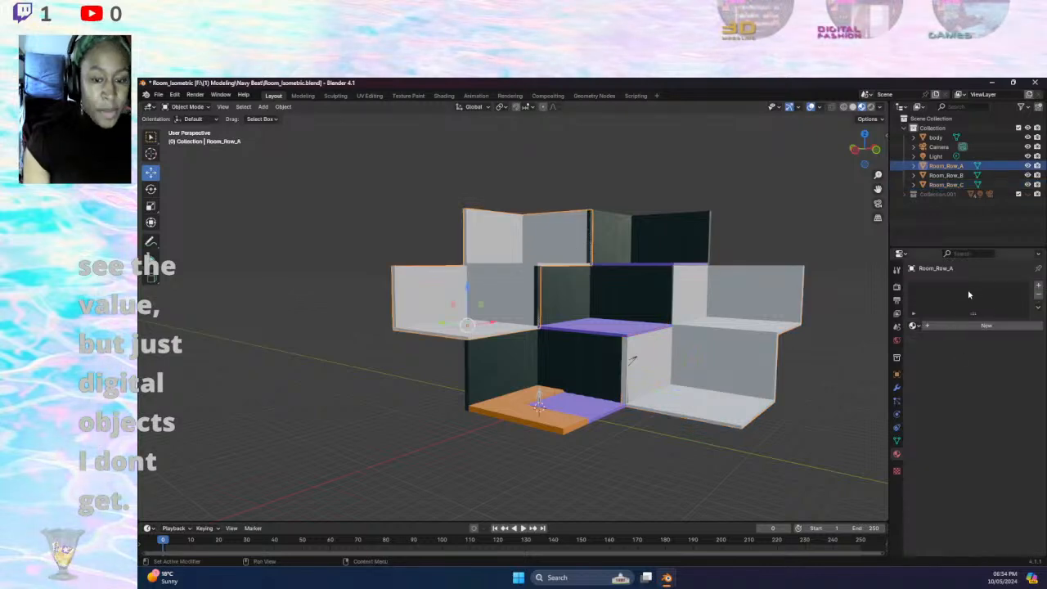
left_click(914, 325)
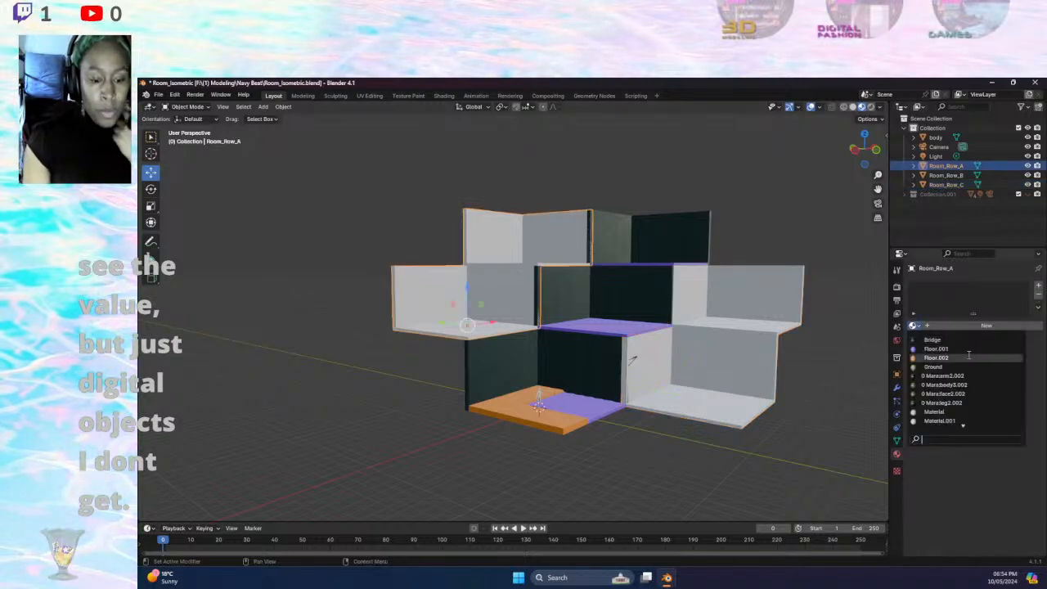
left_click(936, 349)
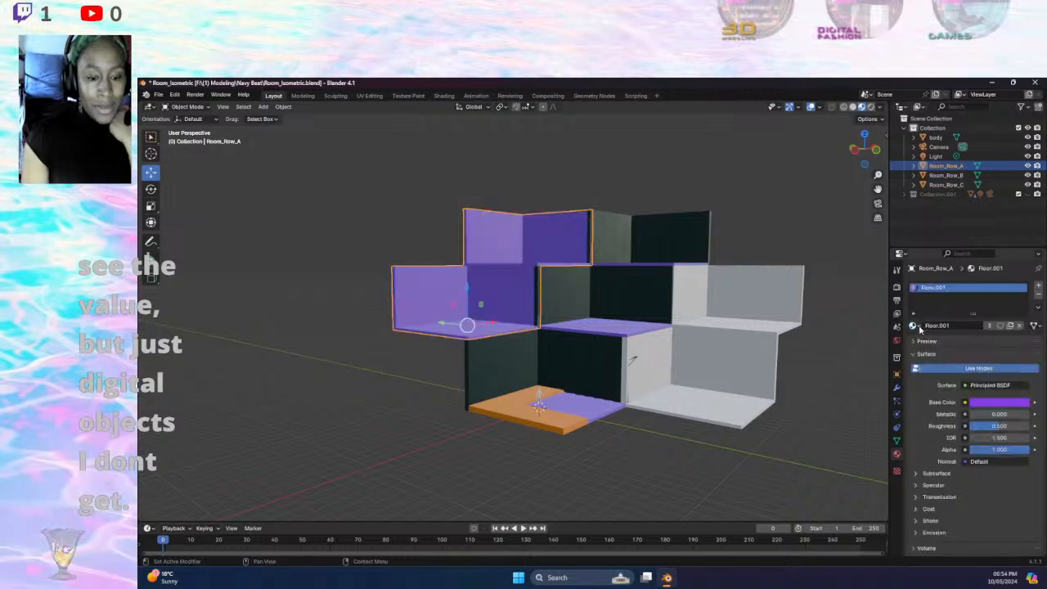
left_click(913, 325)
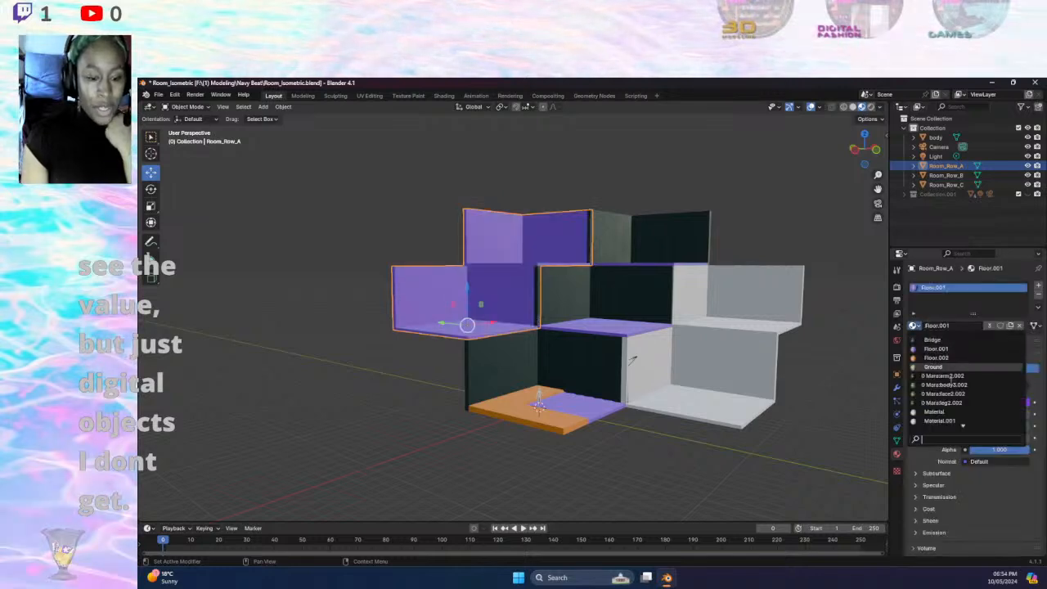
scroll(943, 405, "down", 4)
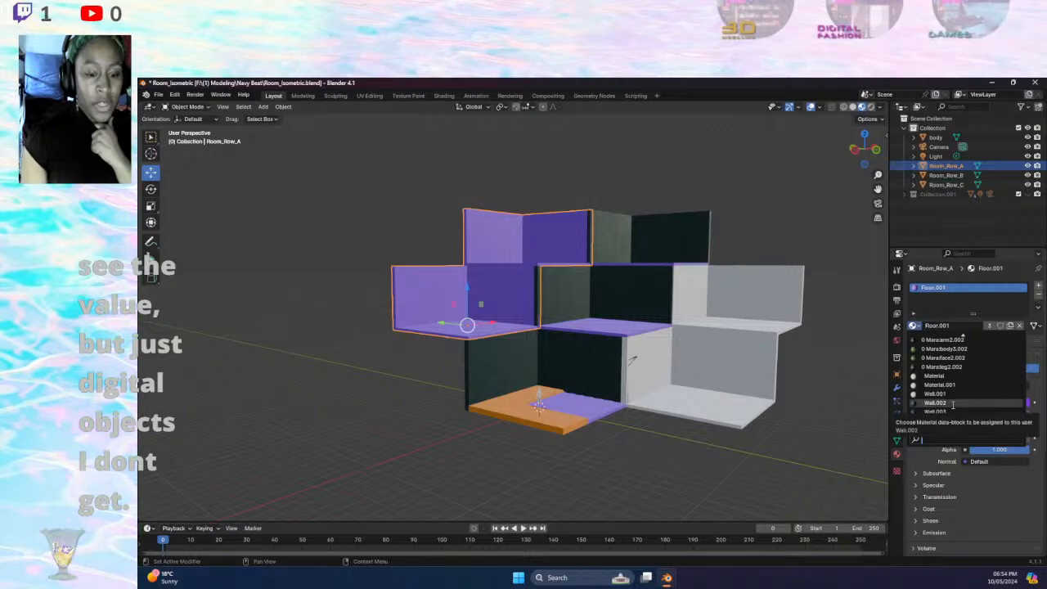
left_click(953, 403)
- Add a second, empty material slot to Room_Row_A and browse the existing materials for it
left_click(1038, 286)
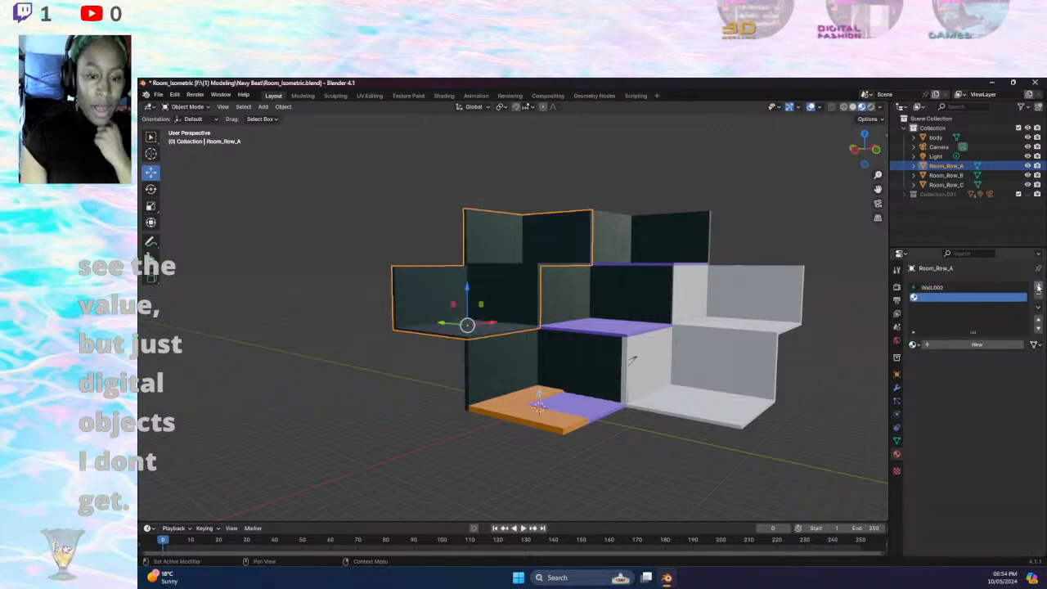
left_click(913, 345)
scroll(964, 430, "down", 3)
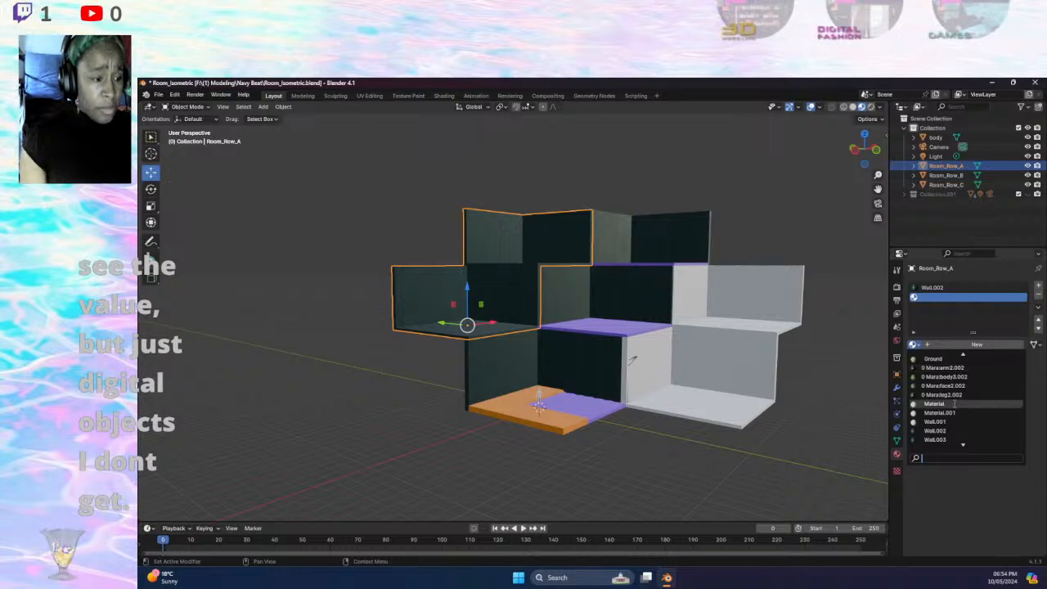
left_click(759, 364)
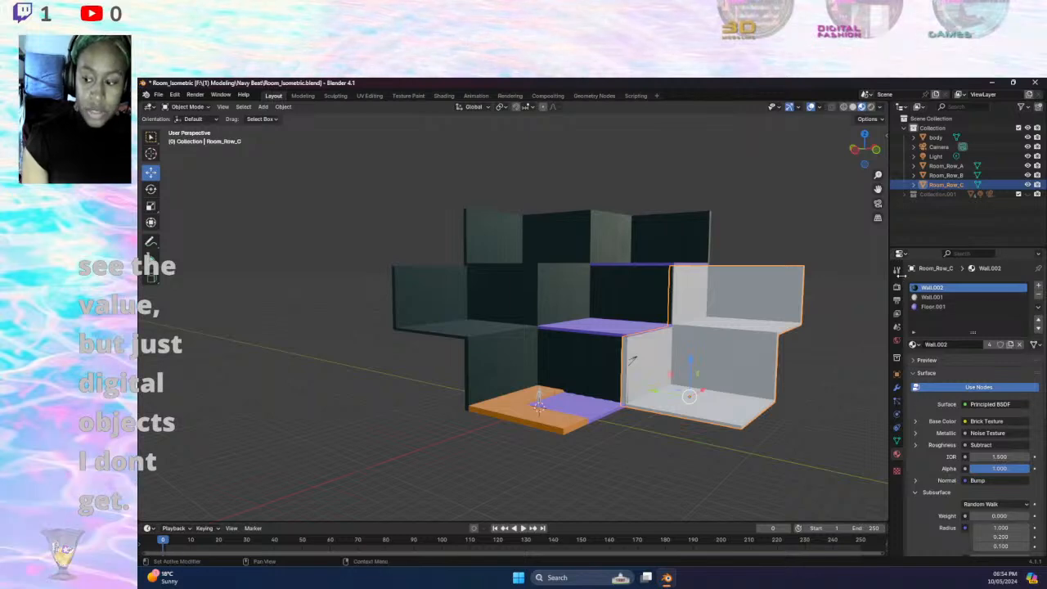
left_click(828, 341)
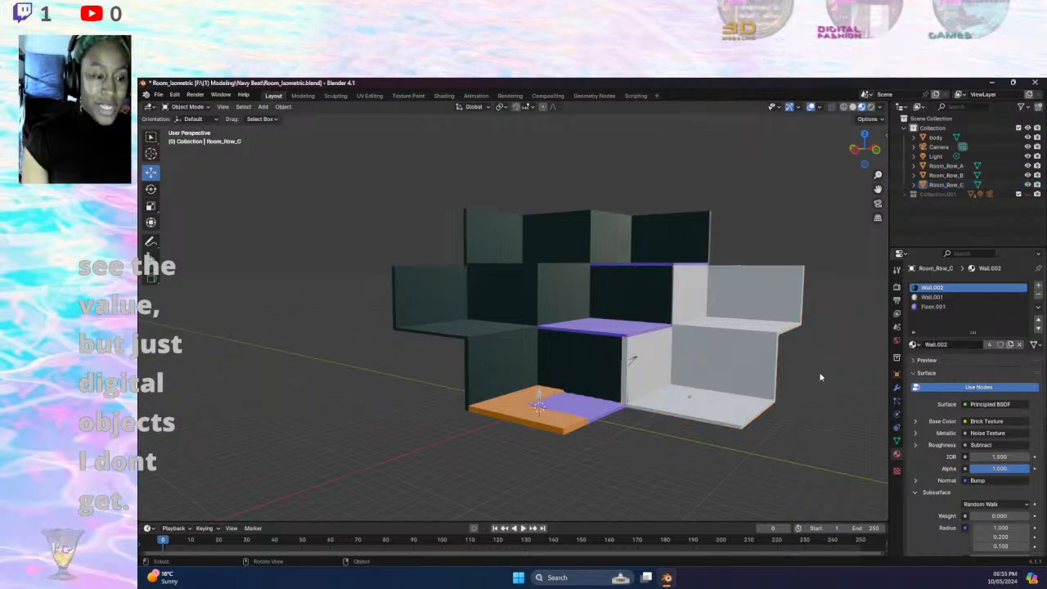
left_click(780, 311)
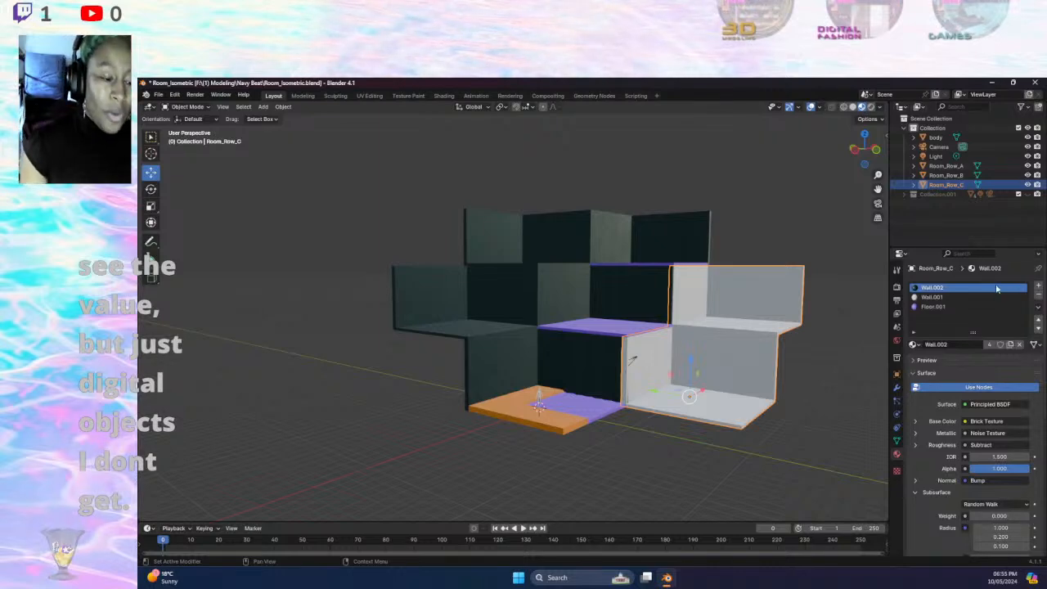
left_click(827, 365)
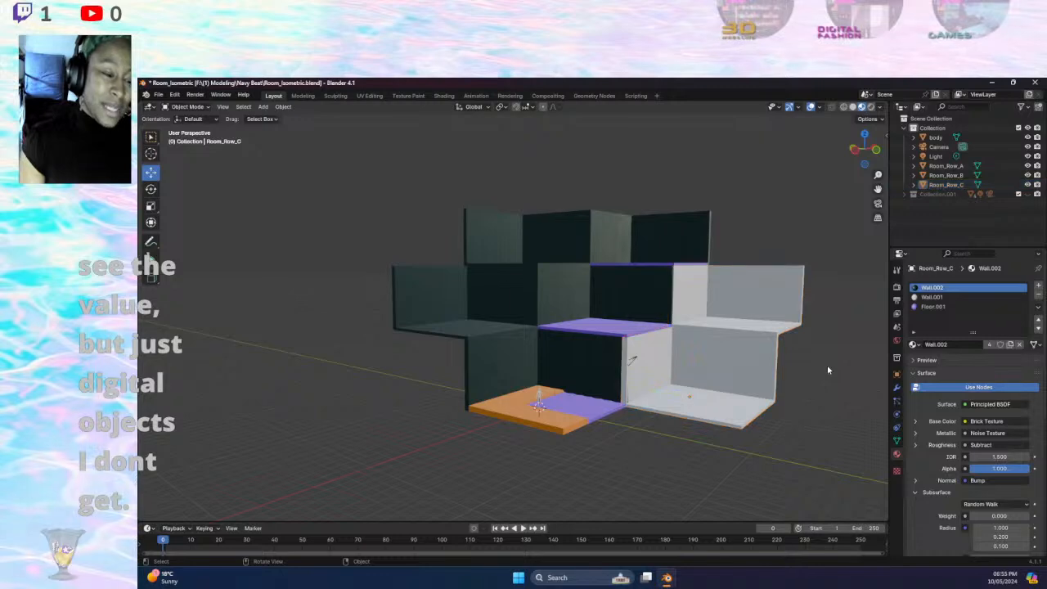
- Select Room_Row_C and remove the Wall.001 material slot from it
left_click(728, 335)
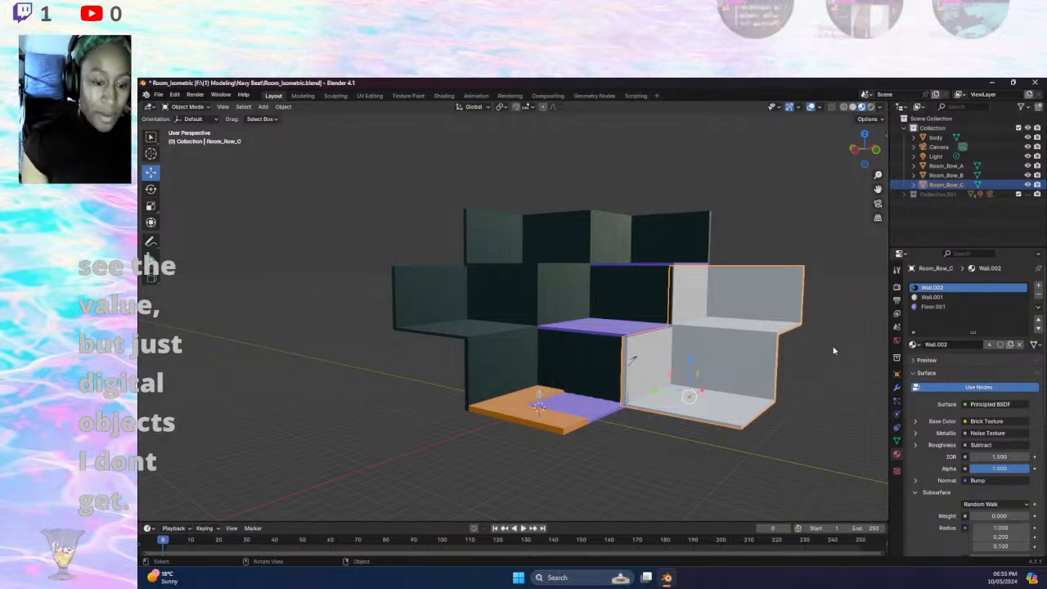
left_click(982, 297)
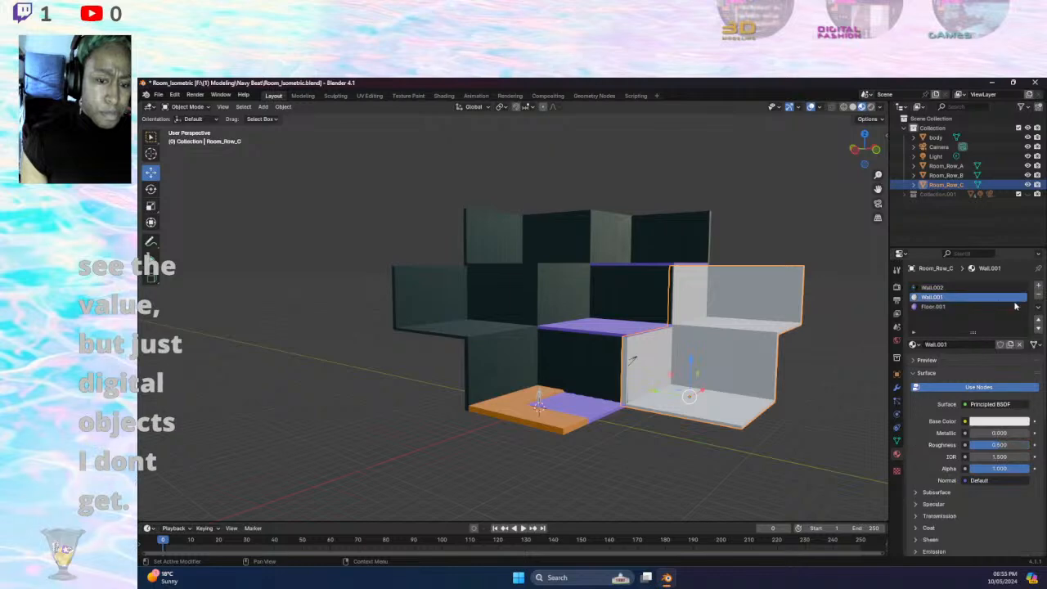
left_click(1038, 295)
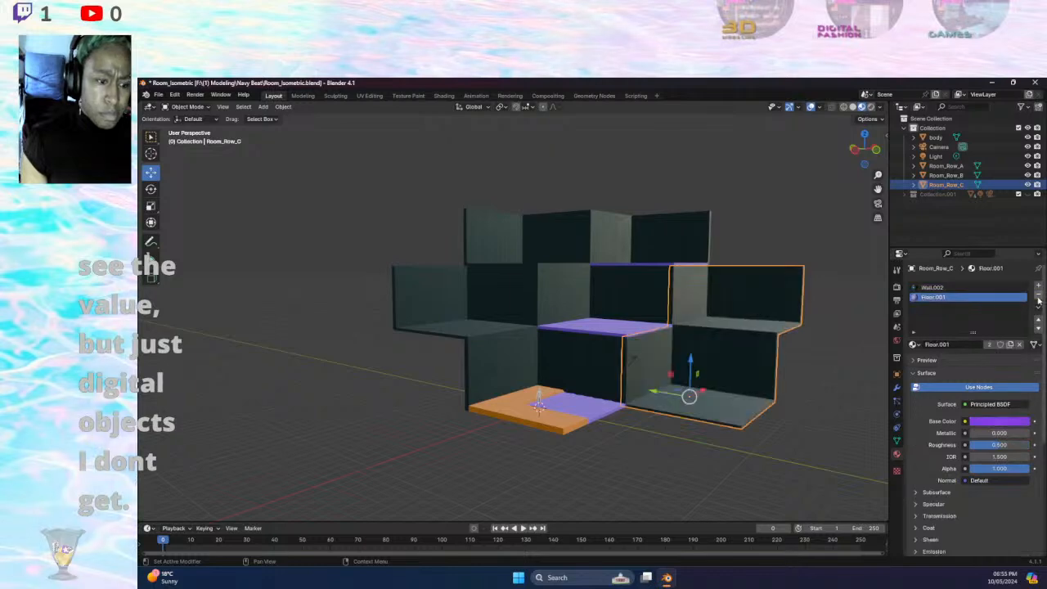
- Set Room_Row_C's second material slot to Wall.001 and add a third slot with the existing Floor.001 material
left_click(913, 345)
scroll(951, 431, "down", 3)
left_click(943, 437)
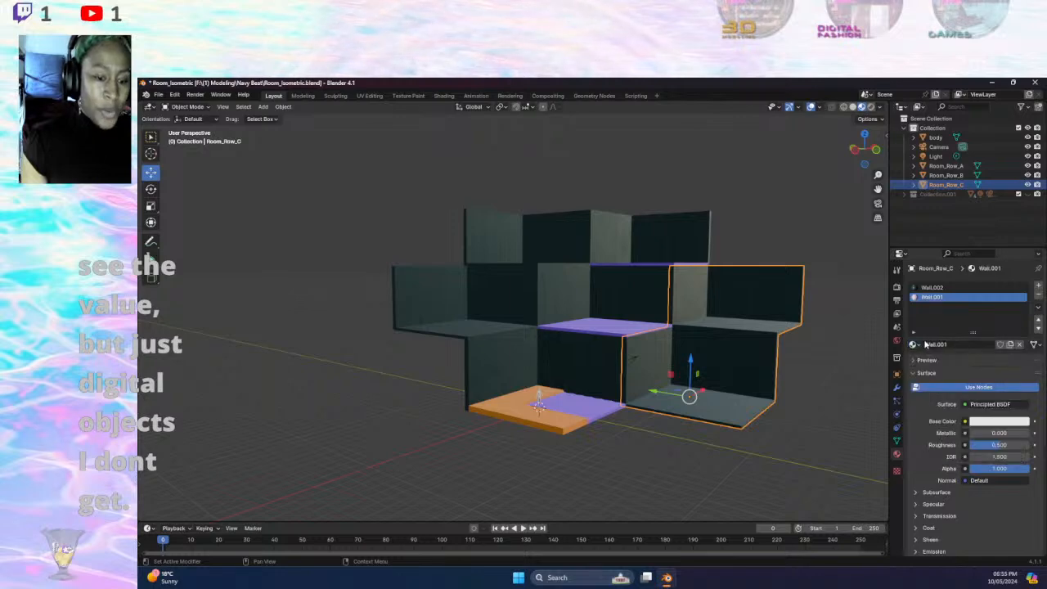
left_click(1038, 286)
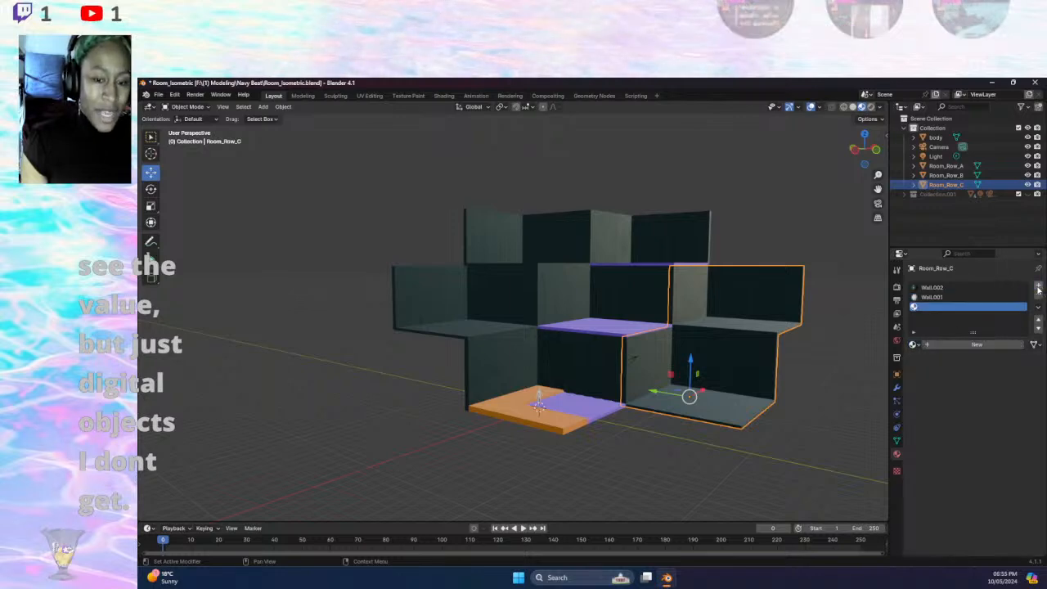
left_click(913, 344)
left_click(941, 368)
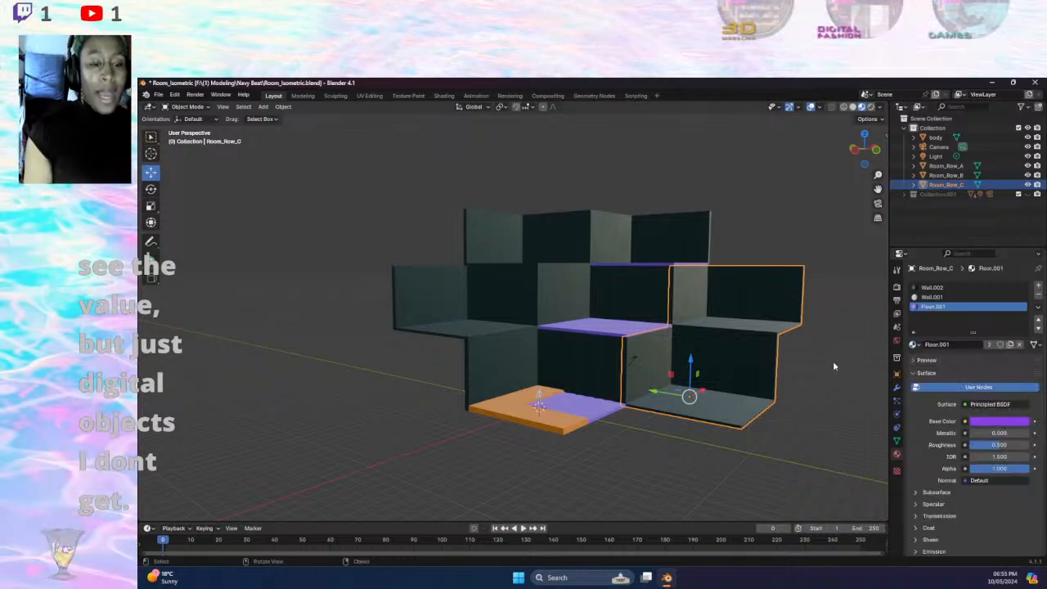
- In Edit Mode, select the top, edge and underside faces of Room_Row_C's upper floor and assign Floor.001 to them
middle_click_drag(822, 418, 775, 443)
left_click(204, 109)
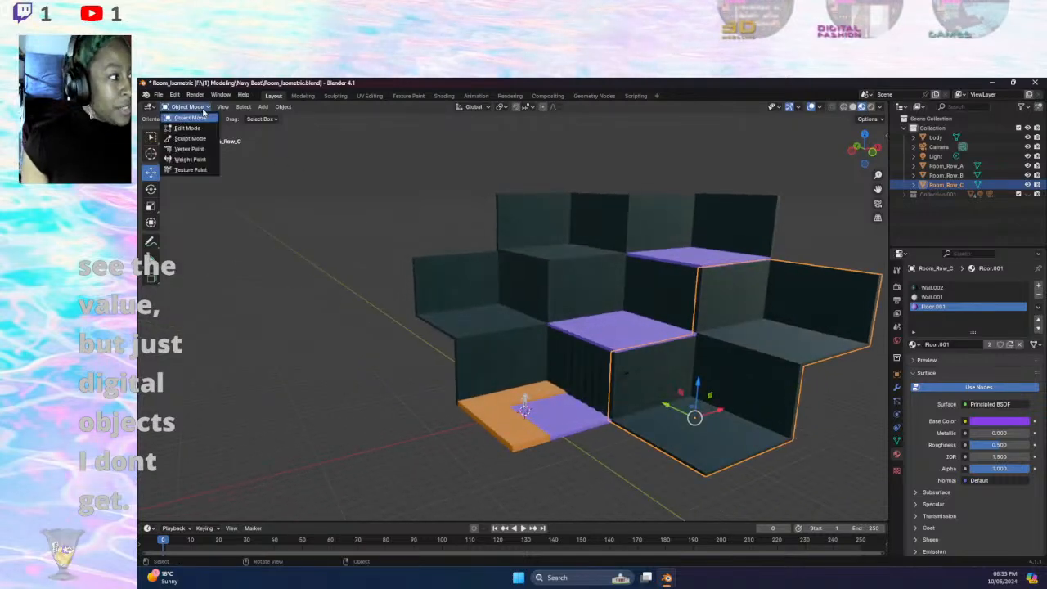
left_click(190, 128)
left_click(806, 353)
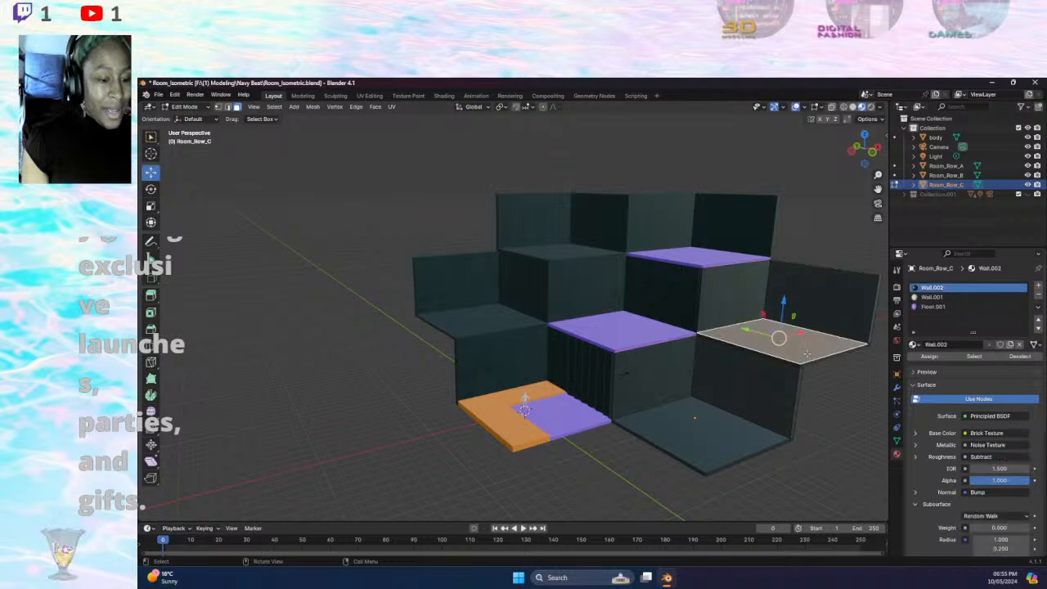
key("b")
left_click_drag(808, 369, 818, 369, "shift")
left_click(791, 381, "shift")
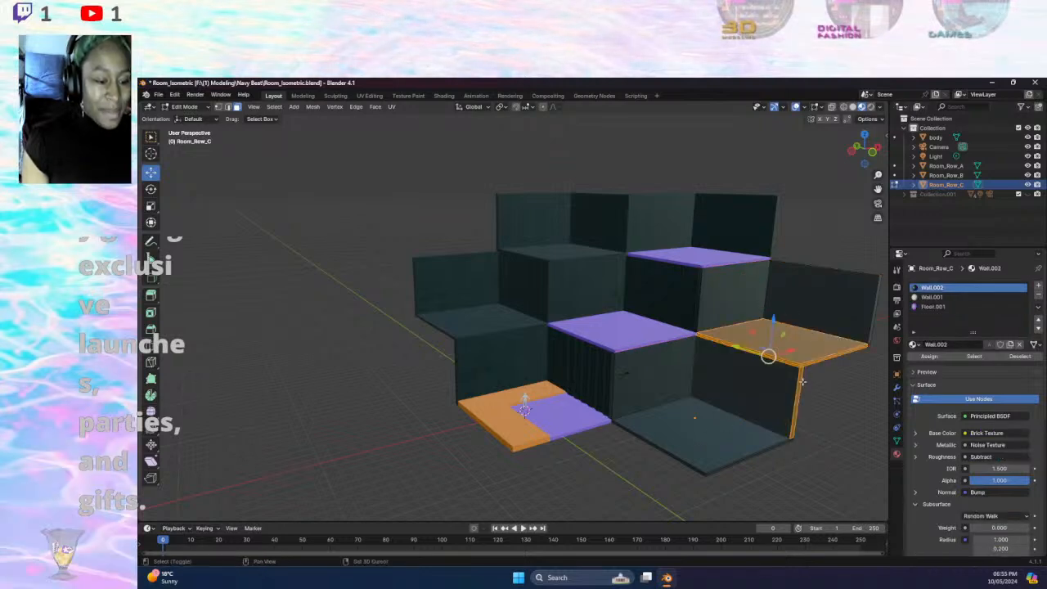
middle_click_drag(817, 377, 719, 440)
left_click(465, 339, "shift")
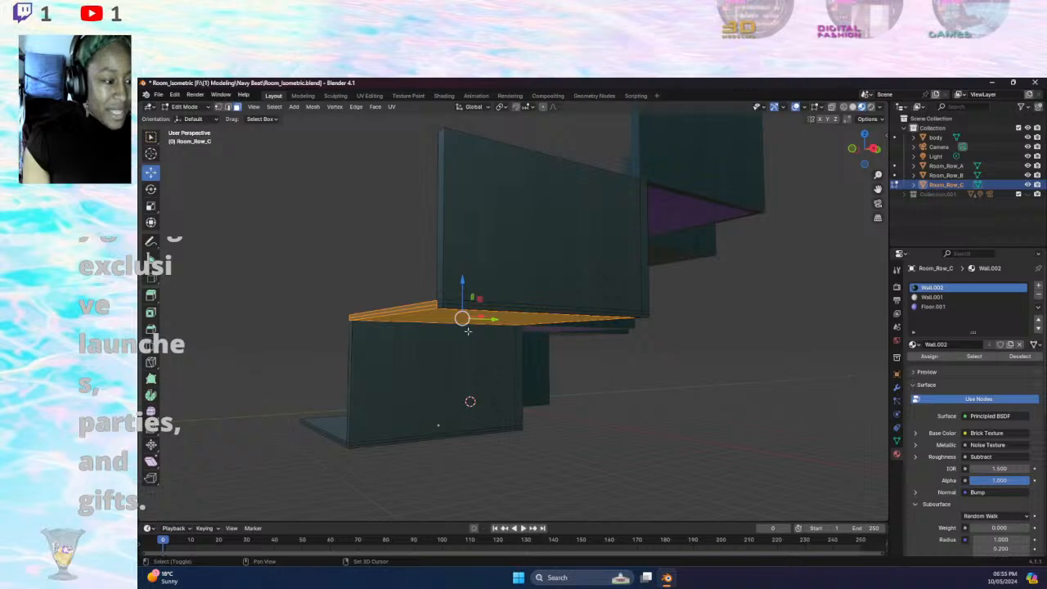
middle_click_drag(419, 320, 918, 283)
left_click(932, 306)
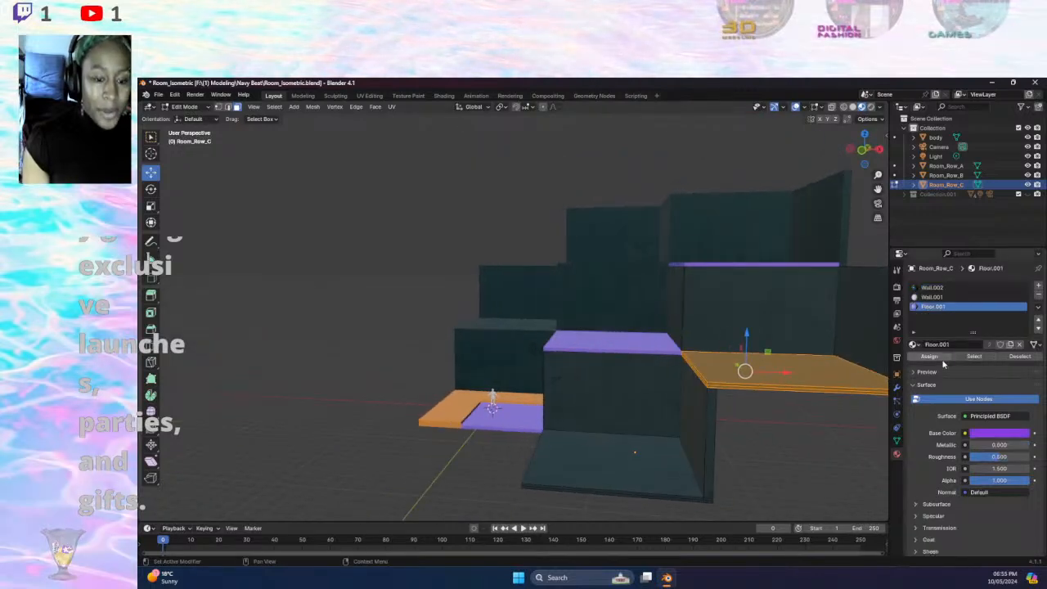
left_click(929, 356)
- Assign Floor.001 to the faces of Room_Row_C's lower floor slab, then clear the face selection
middle_click_drag(656, 458, 598, 443)
left_click_drag(610, 428, 650, 466)
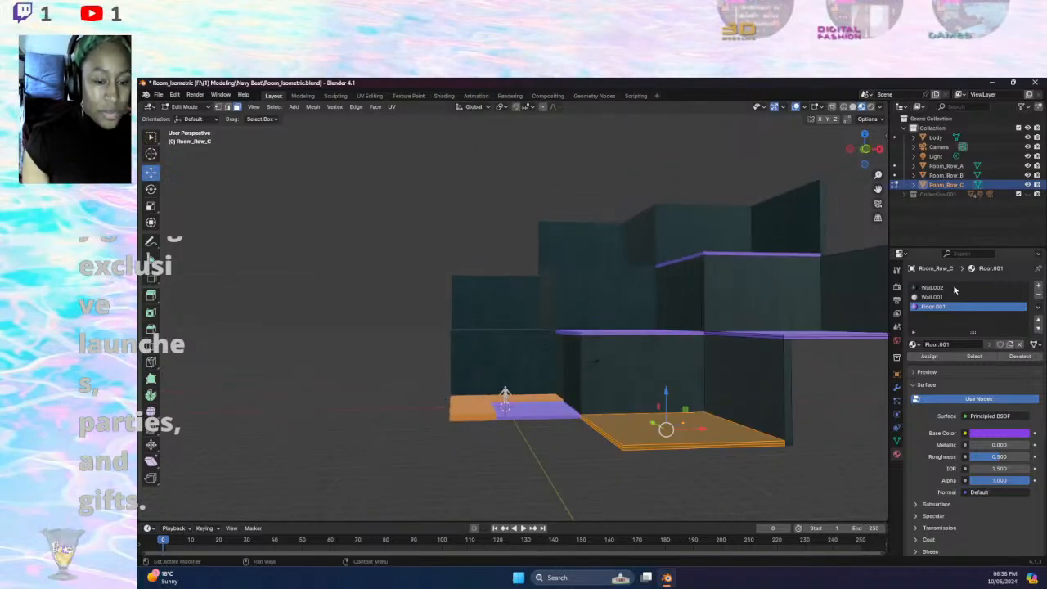
left_click(929, 356)
middle_click_drag(684, 467, 710, 406)
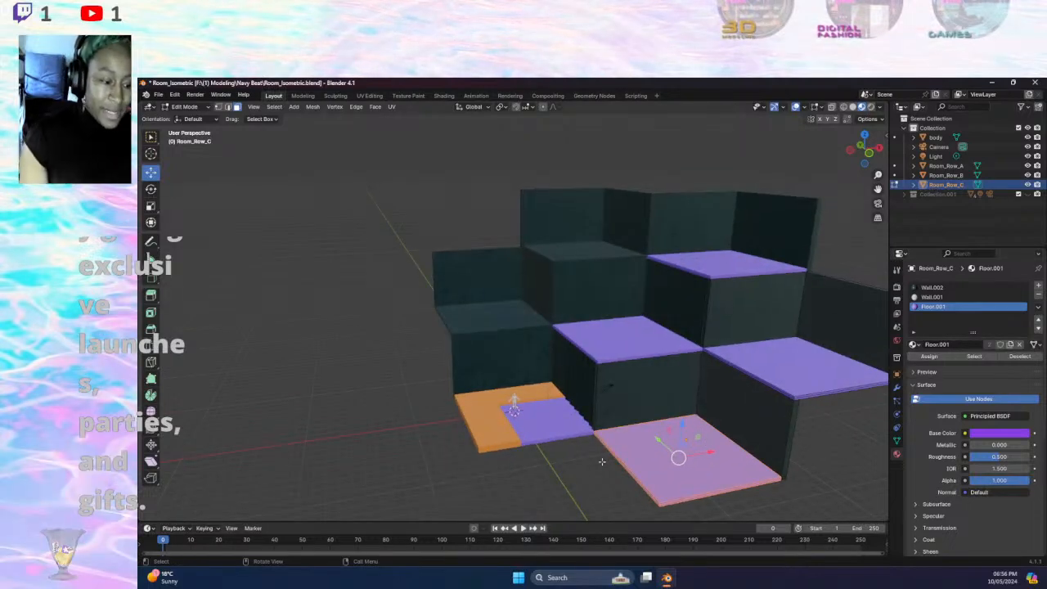
middle_click_drag(587, 463, 615, 454)
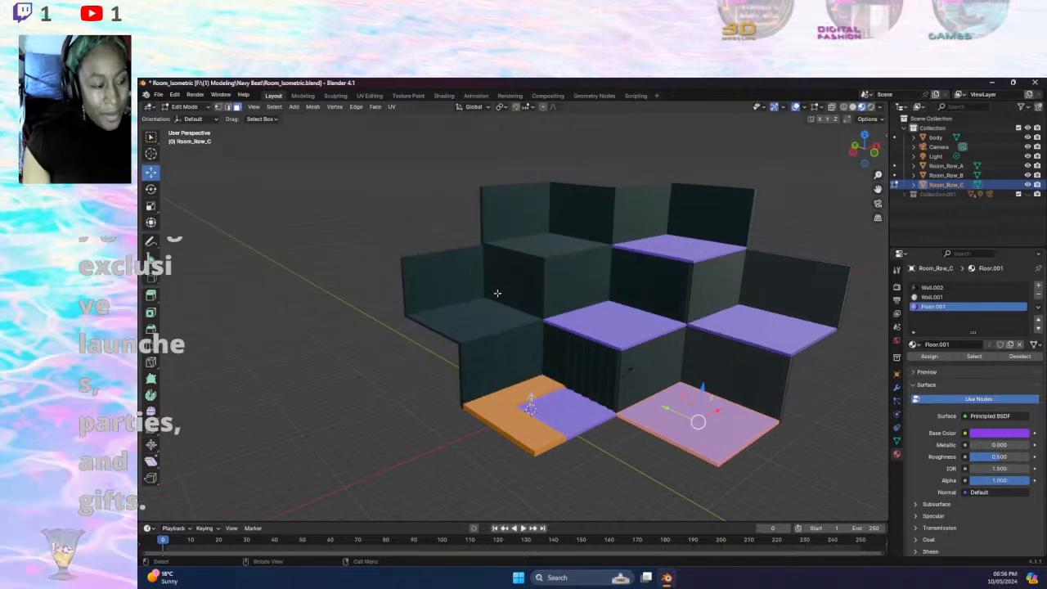
key("alt+a")
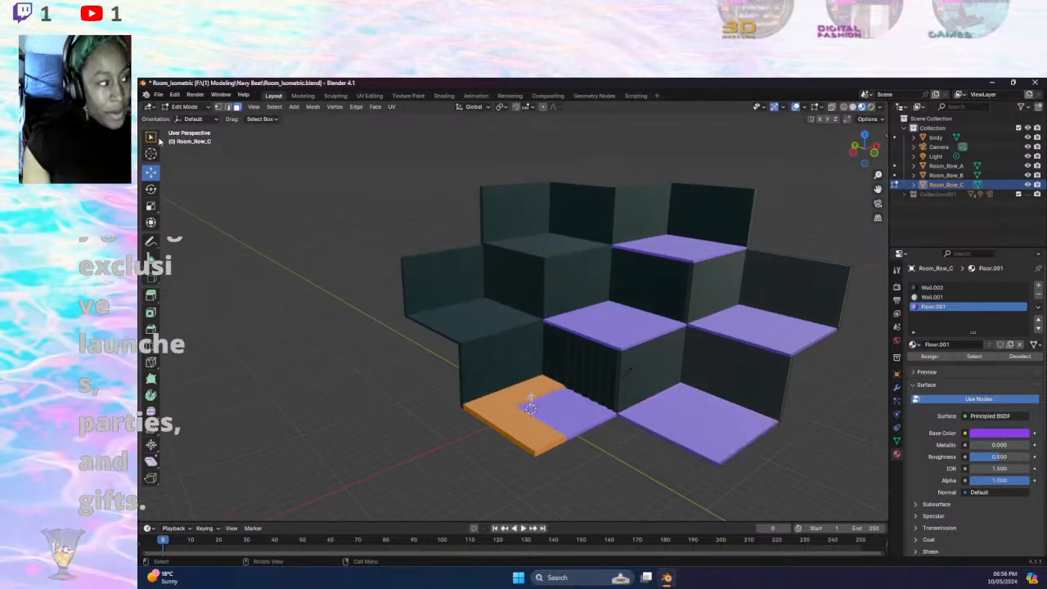
- Return to Object Mode, select Room_Row_A and fill its empty second material slot with Floor.001
left_click(184, 107)
left_click(193, 119)
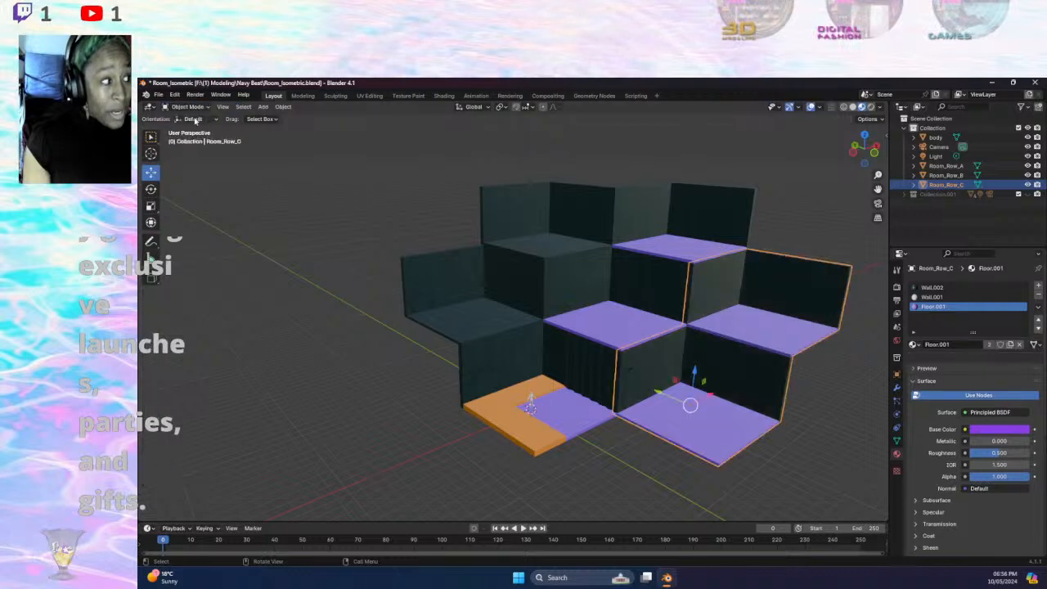
left_click(515, 252)
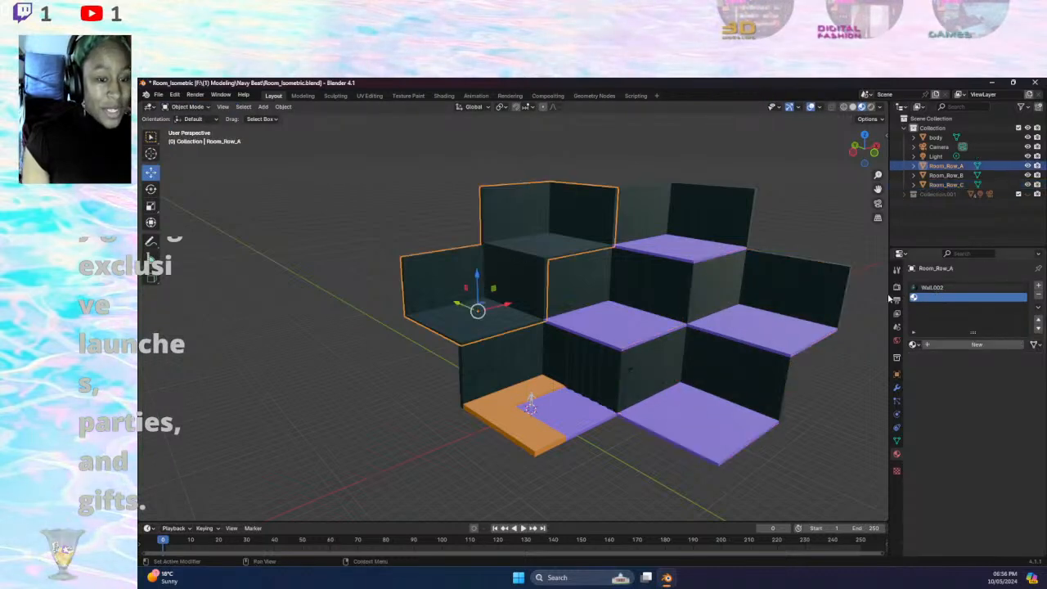
left_click(916, 346)
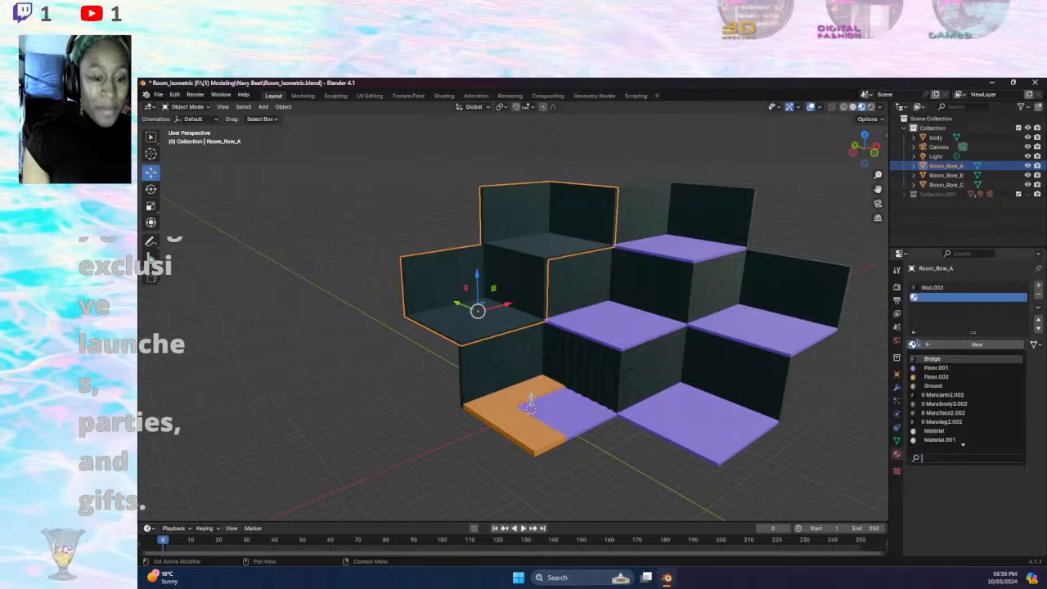
left_click(937, 367)
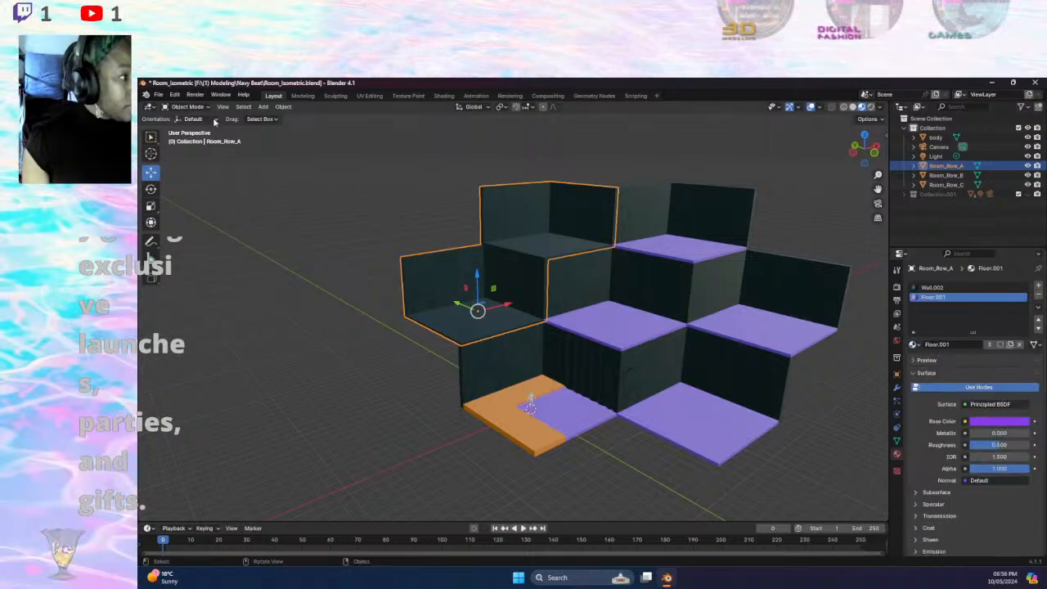
- Enter Edit Mode on Room_Row_A and select the top face of its upper floor
left_click(187, 107)
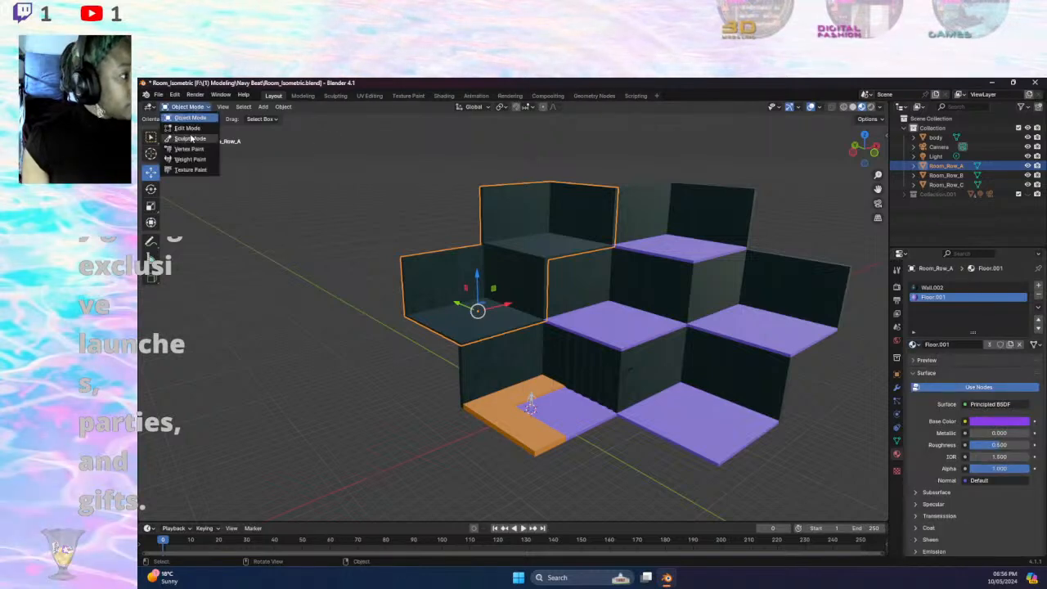
left_click(195, 131)
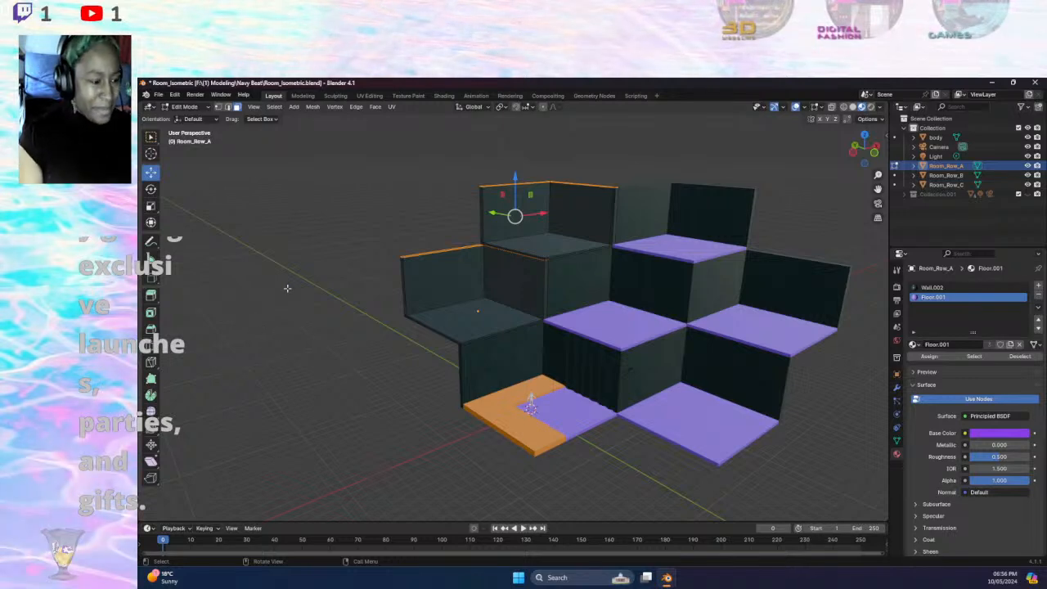
left_click(542, 242)
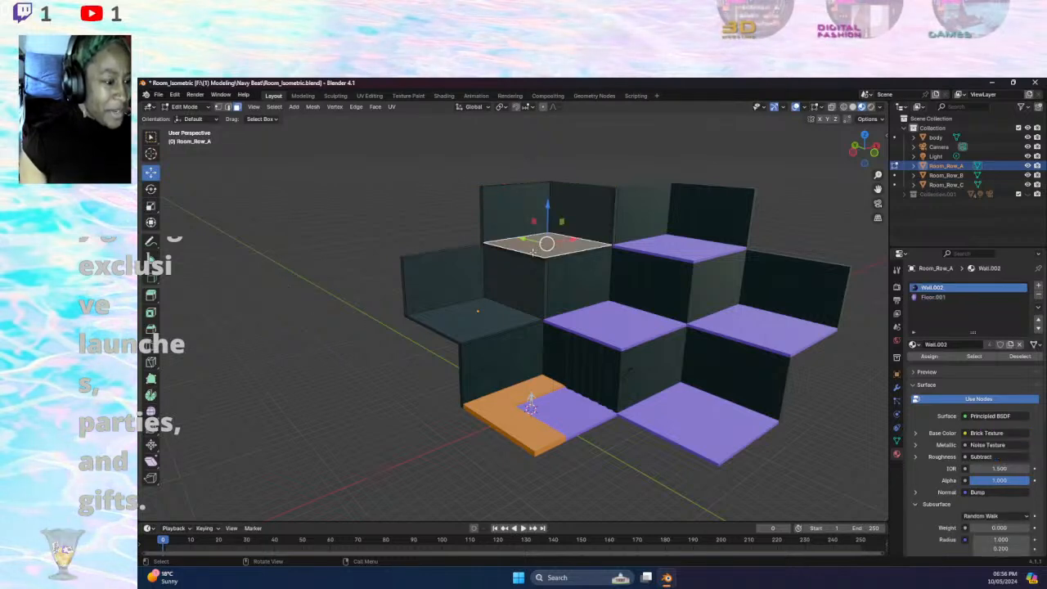
- Add the thin front edge faces of Room_Row_A's upper floor tile to the face selection
left_click(533, 247, "shift")
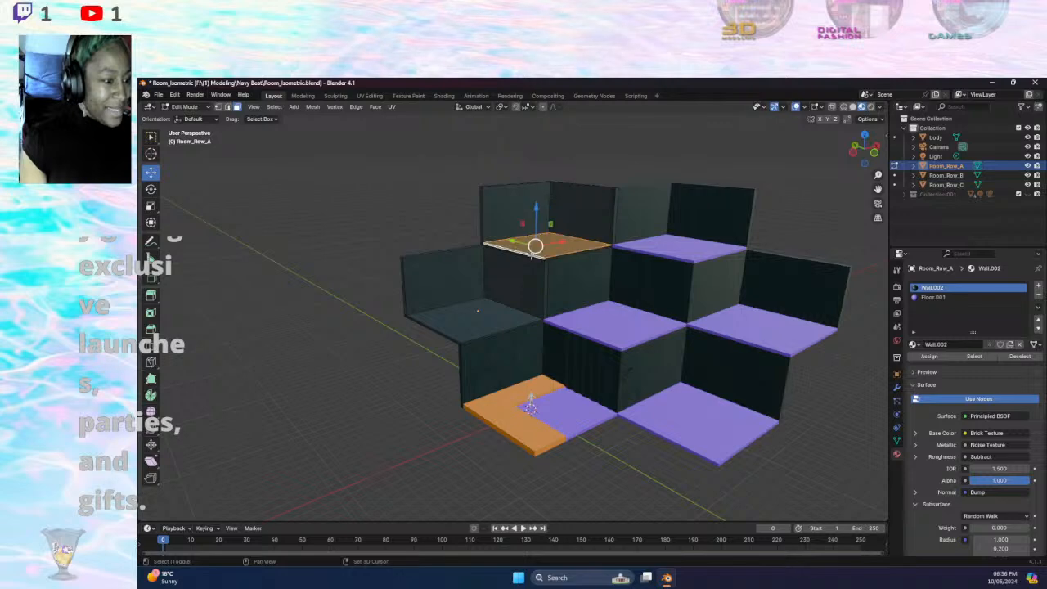
left_click(553, 258, "shift")
left_click(547, 259, "shift")
left_click(550, 259, "shift")
scroll(550, 259, "up", 3)
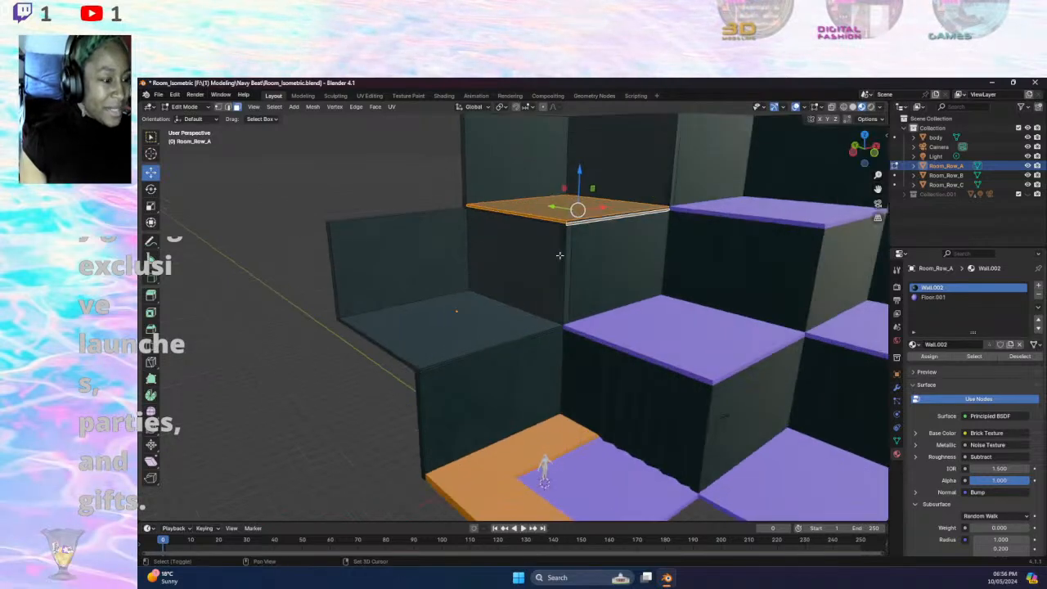
left_click(563, 224, "shift")
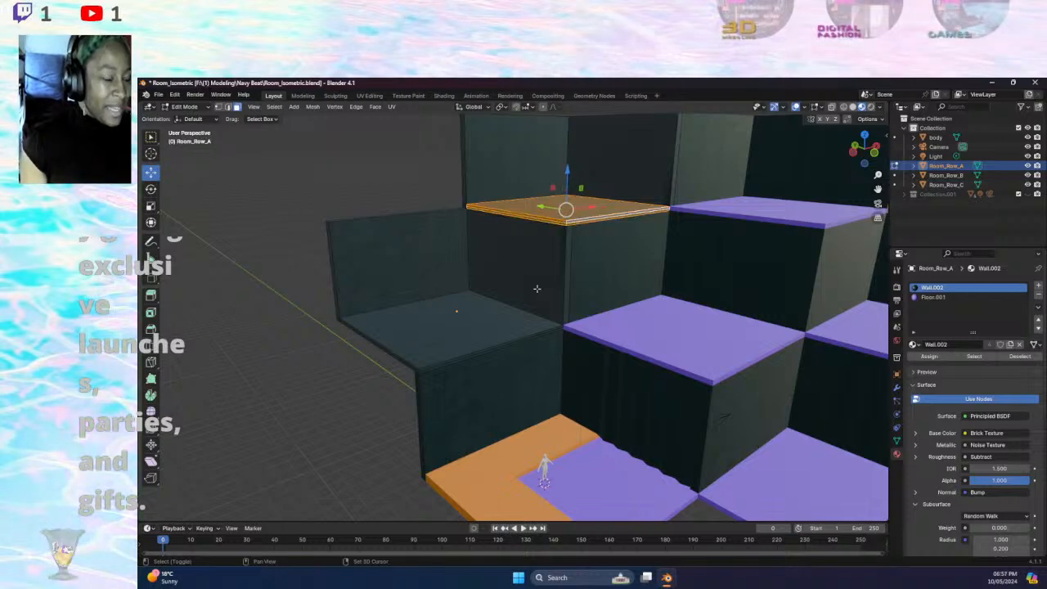
- Add the top face and thin front edge faces of Room_Row_A's lower floor tile to the selection
left_click(407, 363, "shift")
left_click(406, 363, "shift")
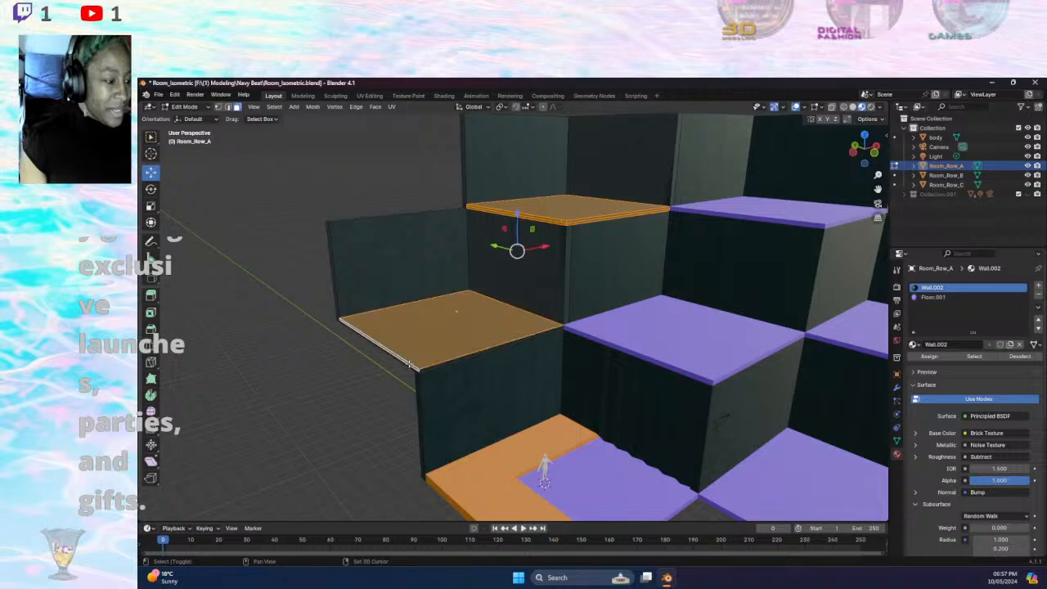
left_click(416, 368, "shift")
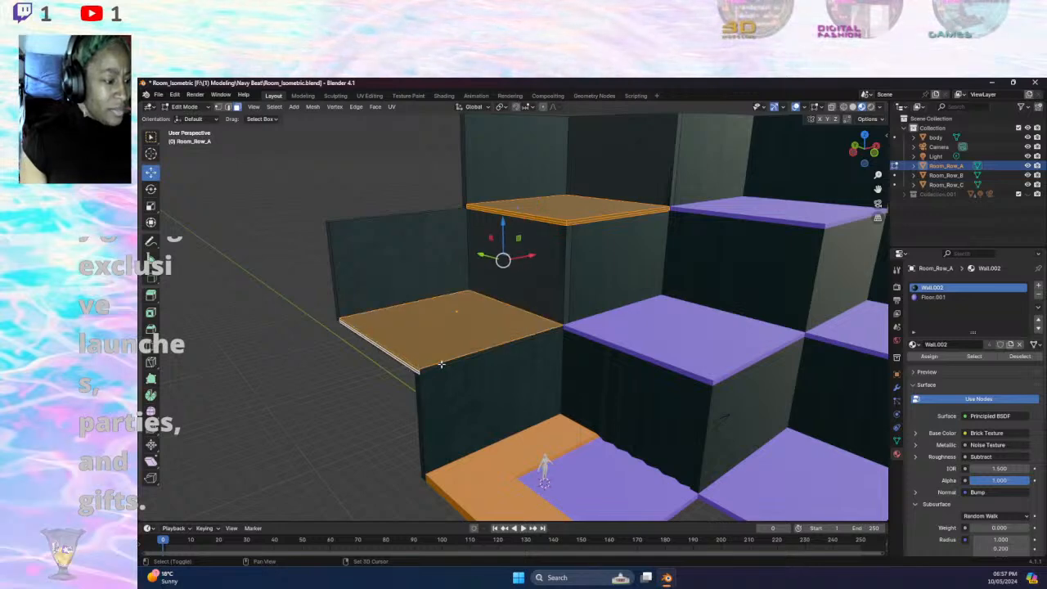
left_click(442, 364, "shift")
left_click(442, 365, "shift")
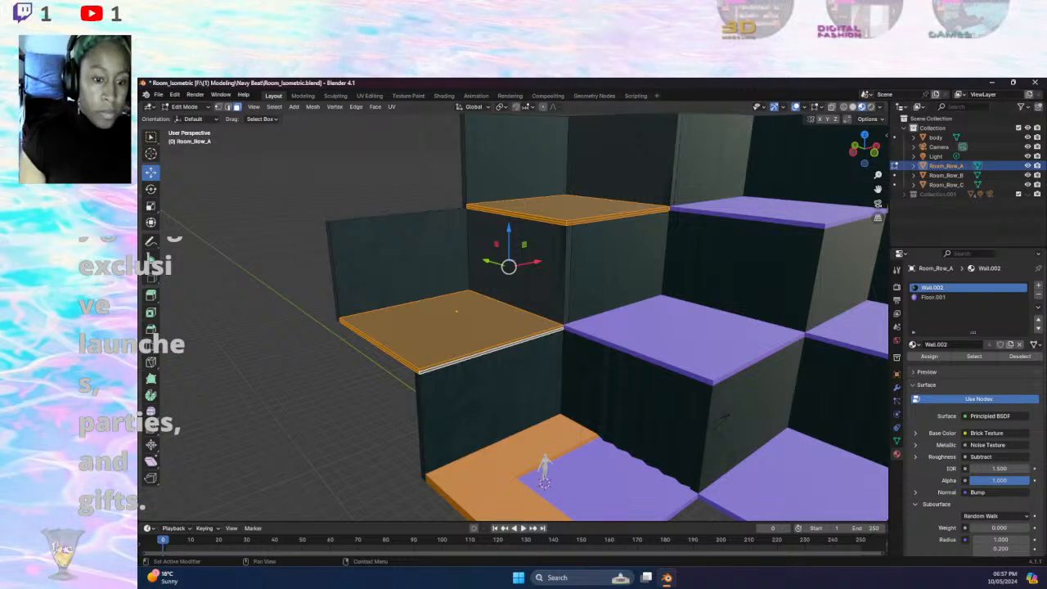
- Assign the Floor.001 material to the selected floor faces of Room_Row_A and clear the selection
left_click(934, 297)
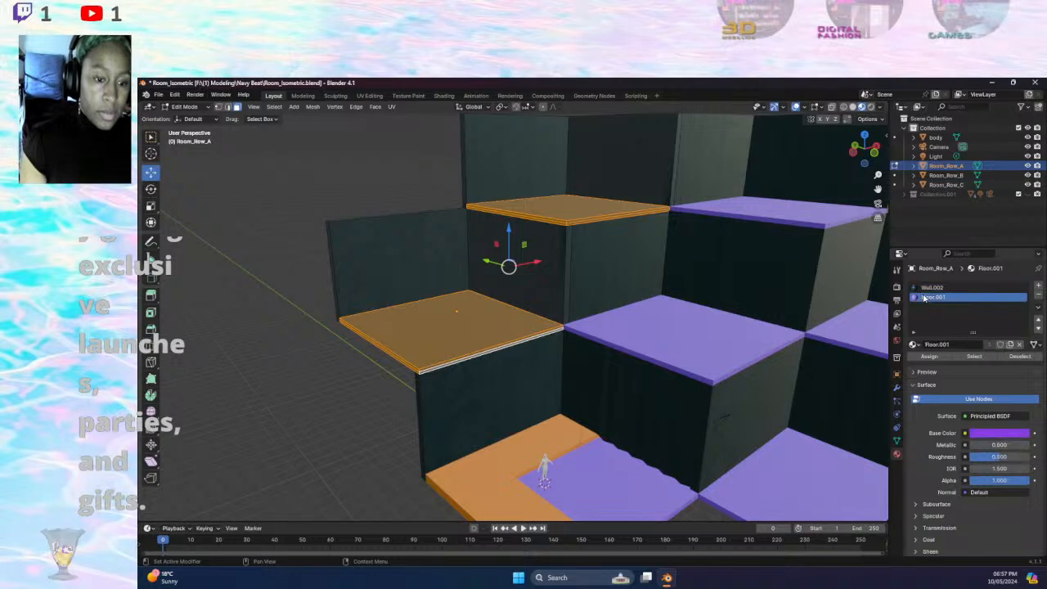
left_click(932, 358)
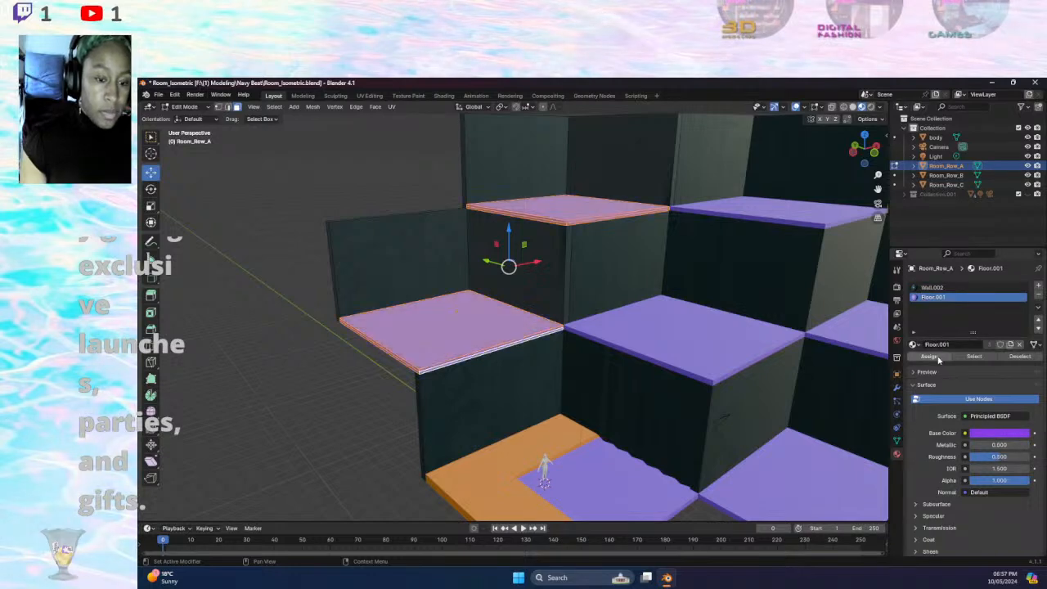
left_click(273, 377)
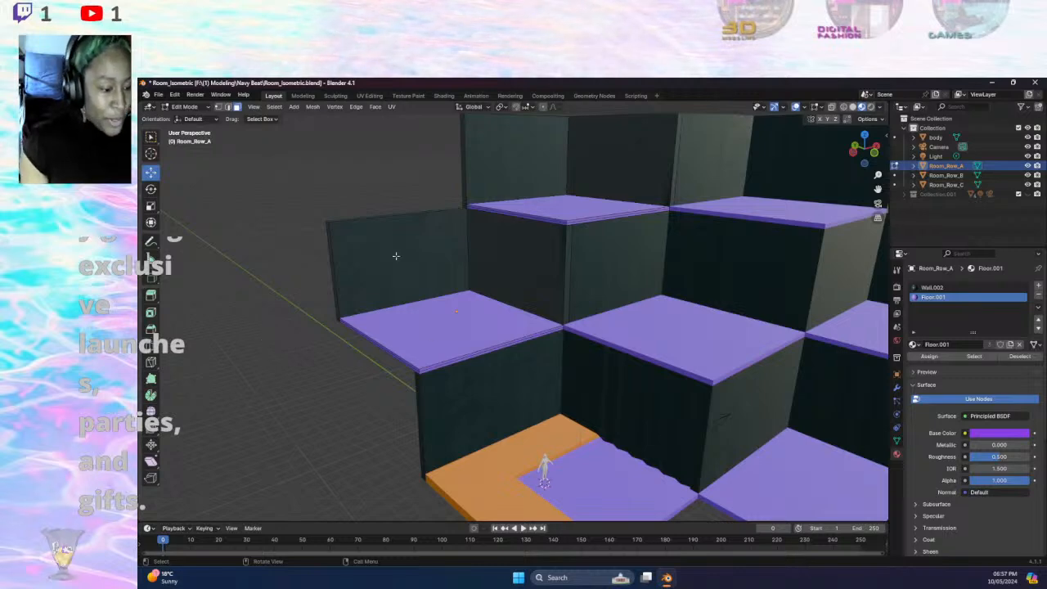
scroll(604, 433, "down", 2)
mouse_move(603, 433)
middle_mouse_down()
mouse_move(572, 439)
mouse_move(585, 429)
mouse_move(543, 418)
mouse_move(595, 435)
middle_mouse_up()
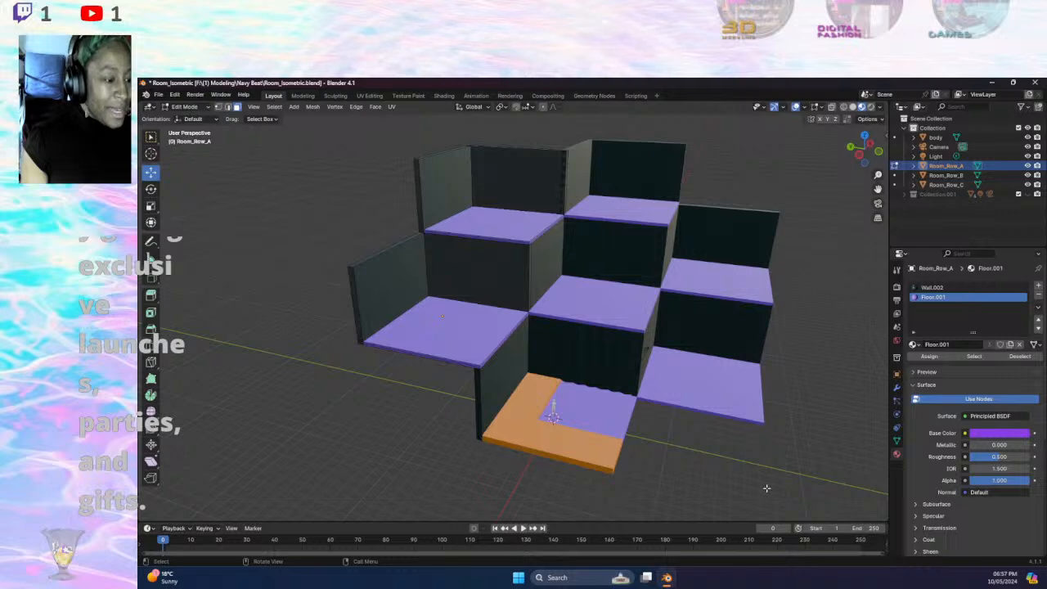
- Leave mesh editing of Room_Row_A and open Room_Row_B in Edit Mode
left_click(185, 107)
left_click(187, 116)
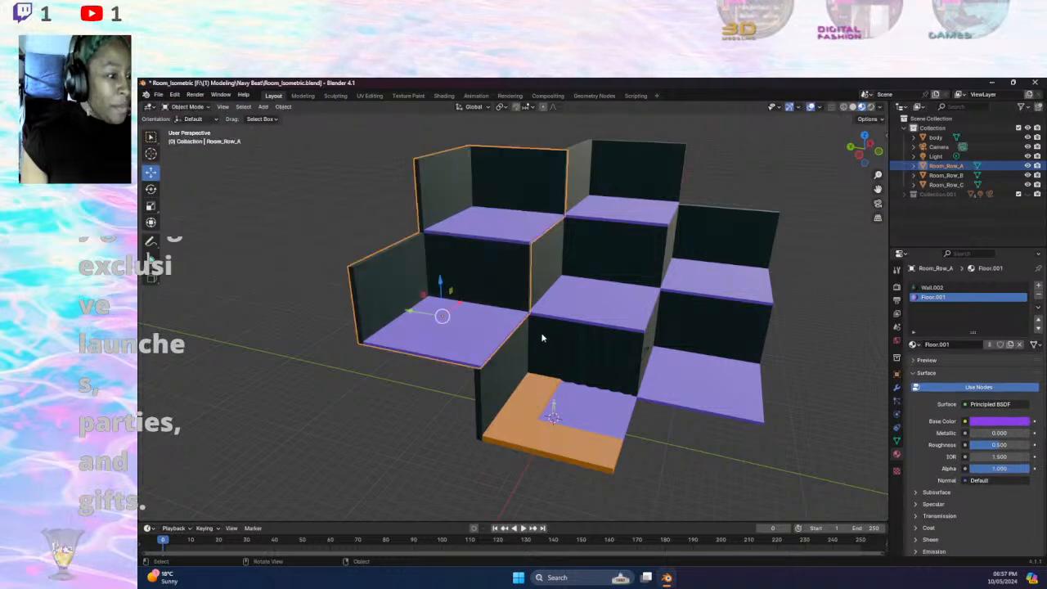
left_click(567, 327)
left_click(185, 107)
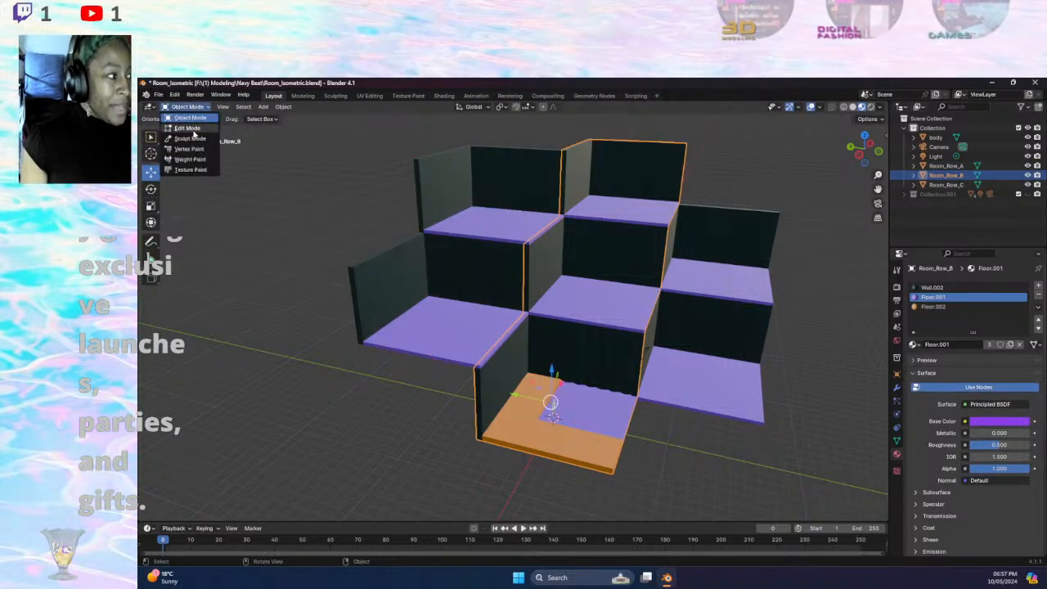
left_click(189, 130)
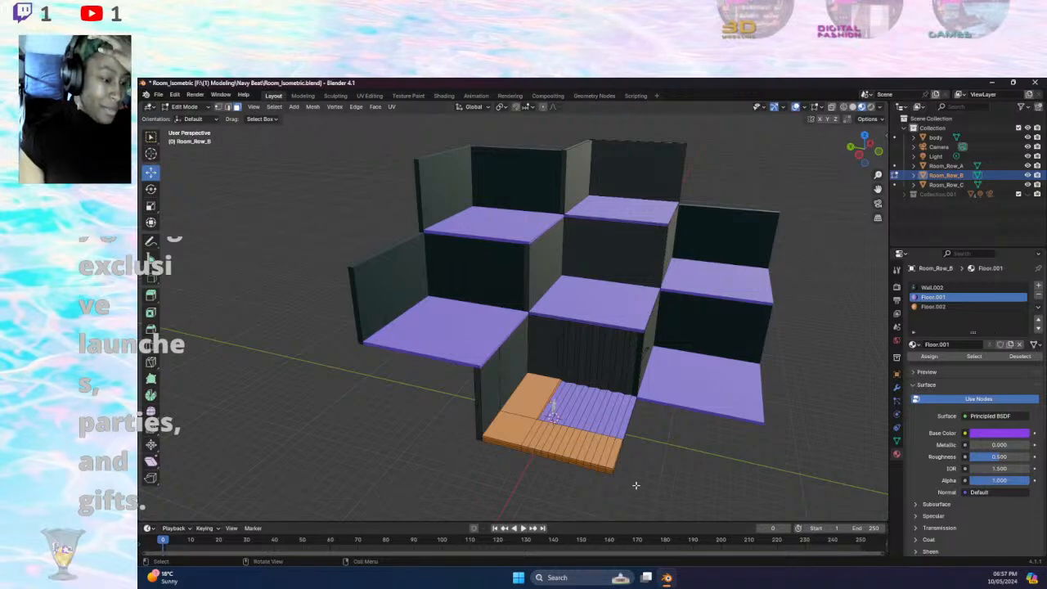
- Select the top faces of Room_Row_B's L-shaped orange floor area strip by strip, up to its outer end
left_click(607, 451)
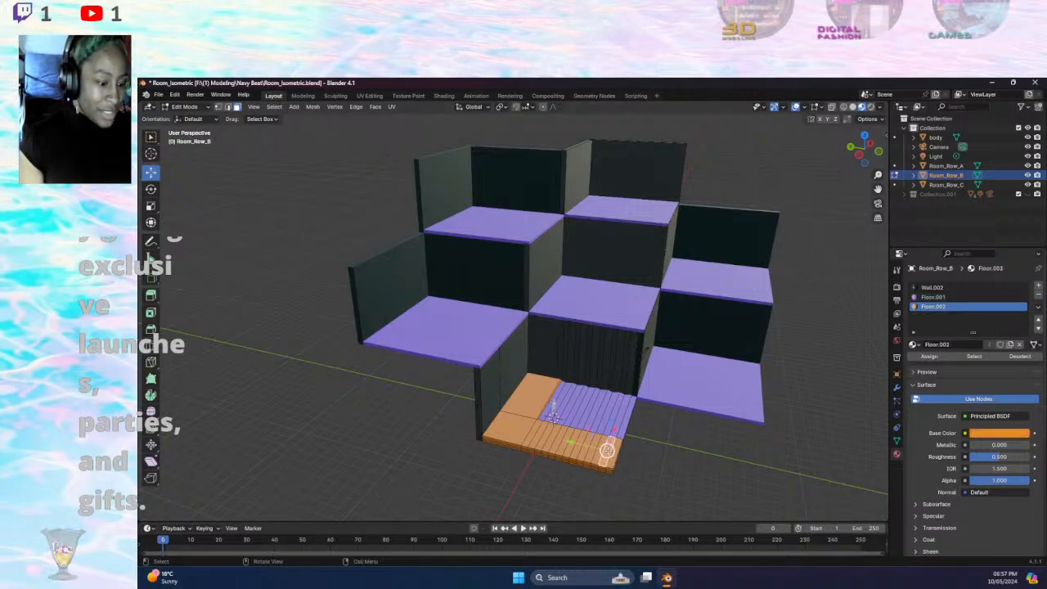
left_click(532, 439, "shift")
left_click(519, 429, "shift")
left_click(533, 411, "shift")
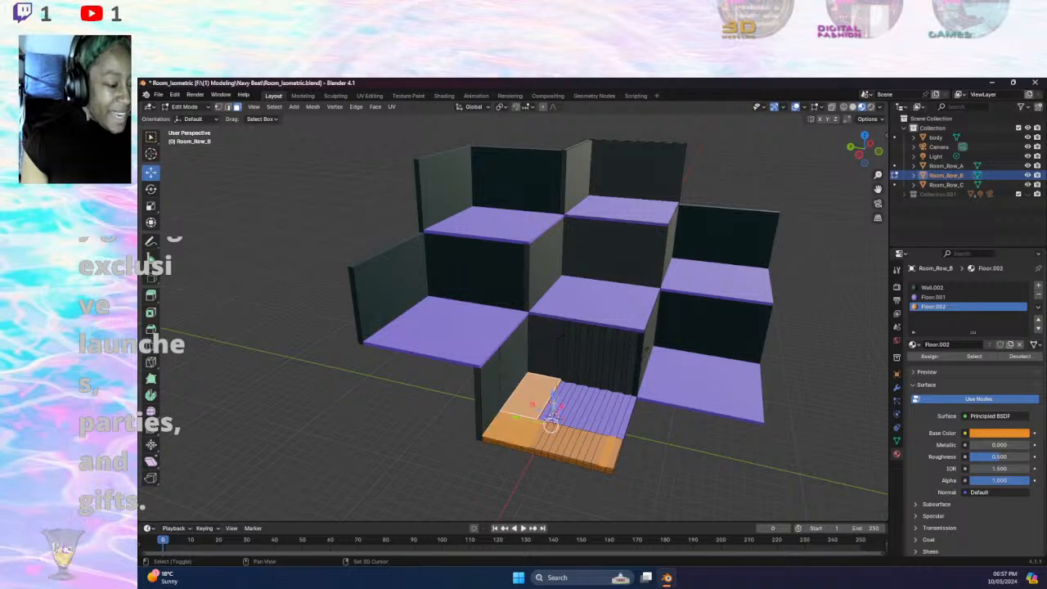
left_click(537, 440, "shift")
left_click(545, 439, "shift")
left_click(546, 439, "shift")
left_click(552, 441, "shift")
left_click(544, 443, "shift")
left_click(558, 445, "shift")
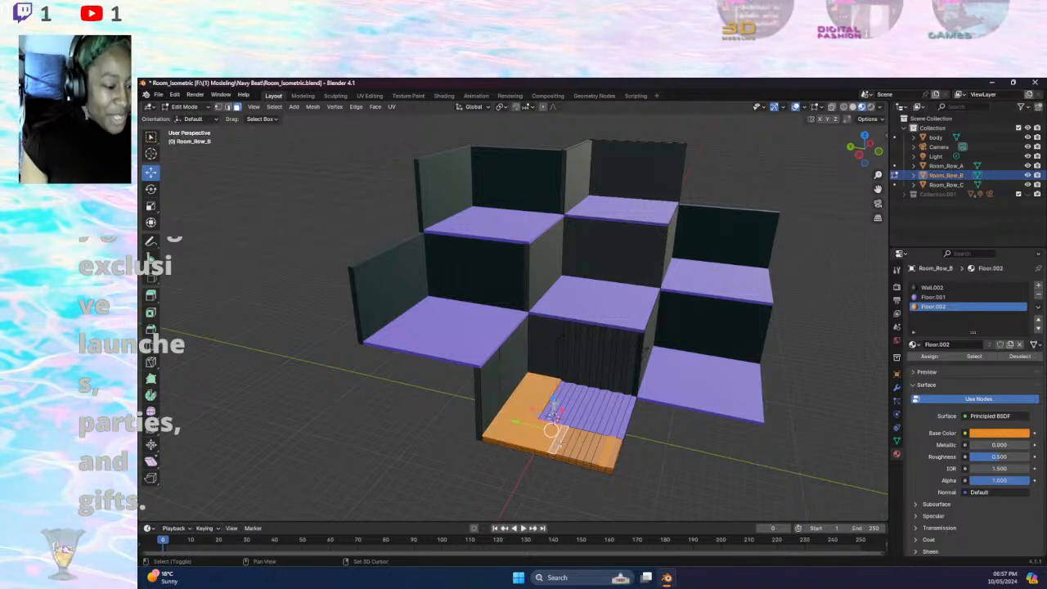
left_click(565, 442, "shift")
left_click(572, 442, "shift")
left_click(579, 442, "shift")
left_click(587, 442, "shift")
left_click(596, 444, "shift")
left_click(602, 446, "shift")
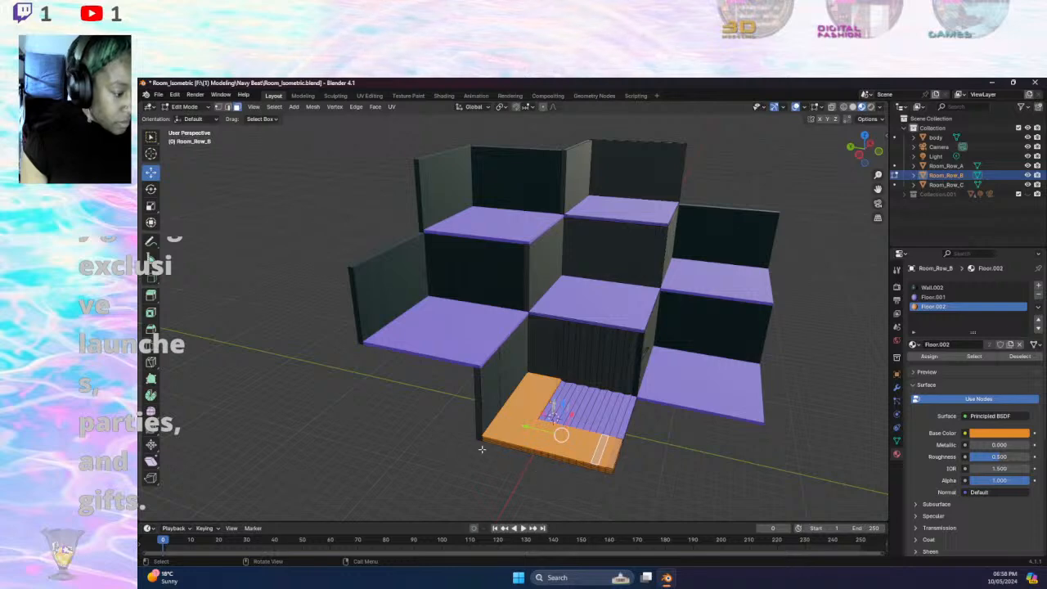
- Extrude the selected orange floor faces 0.25 m upward along Z to form the first raised level
middle_click_drag(536, 473, 528, 437)
key("e")
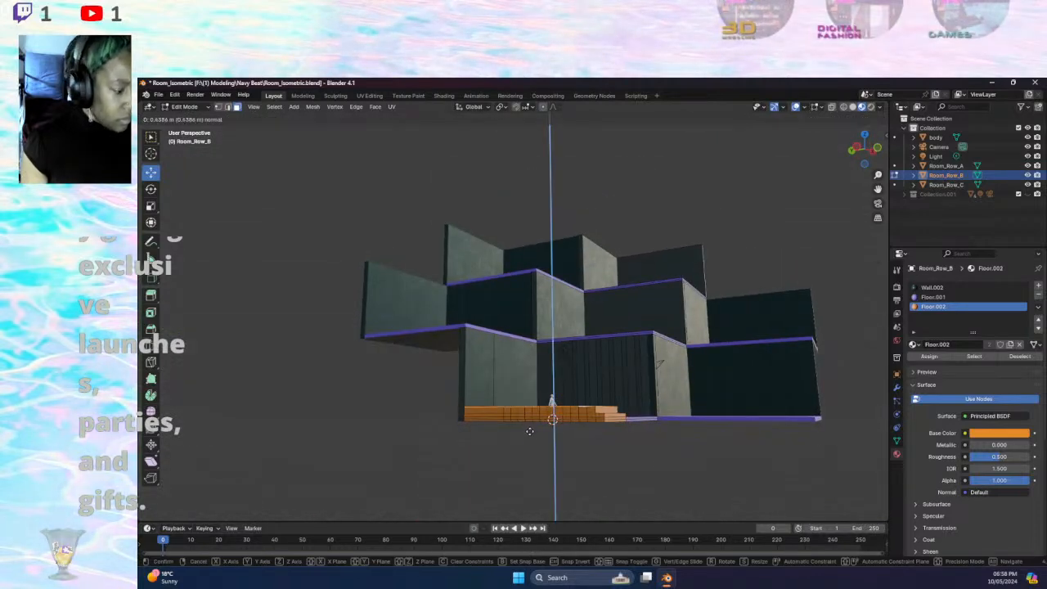
key("Escape")
left_click(260, 478)
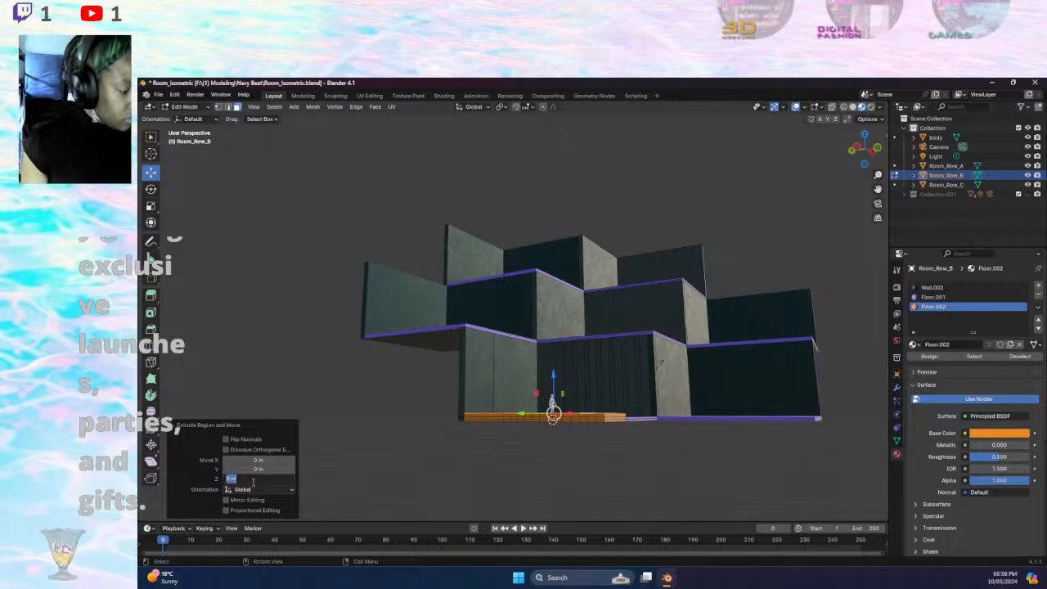
type("0")
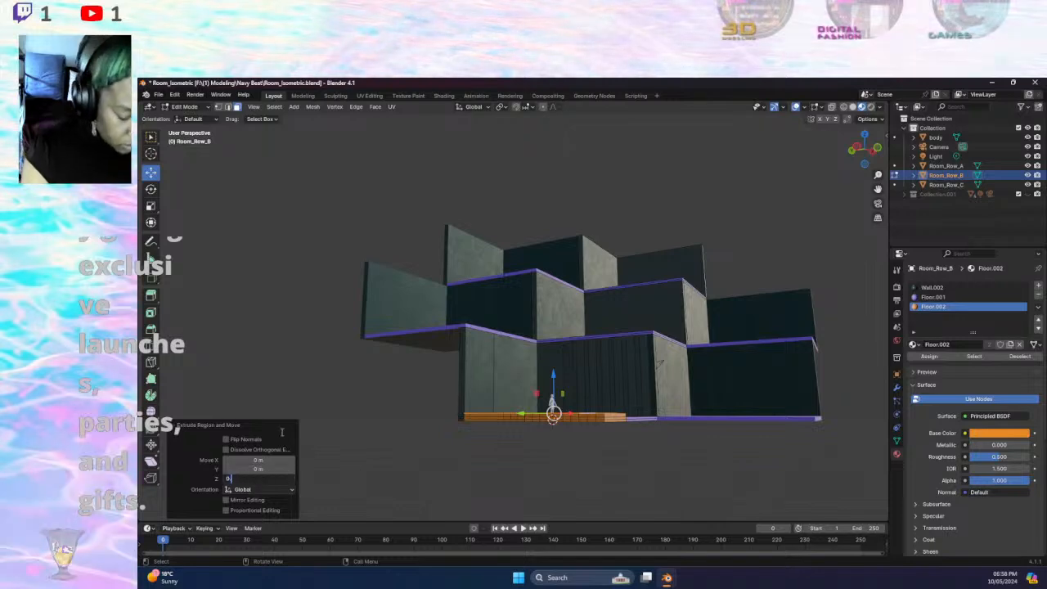
type(".25")
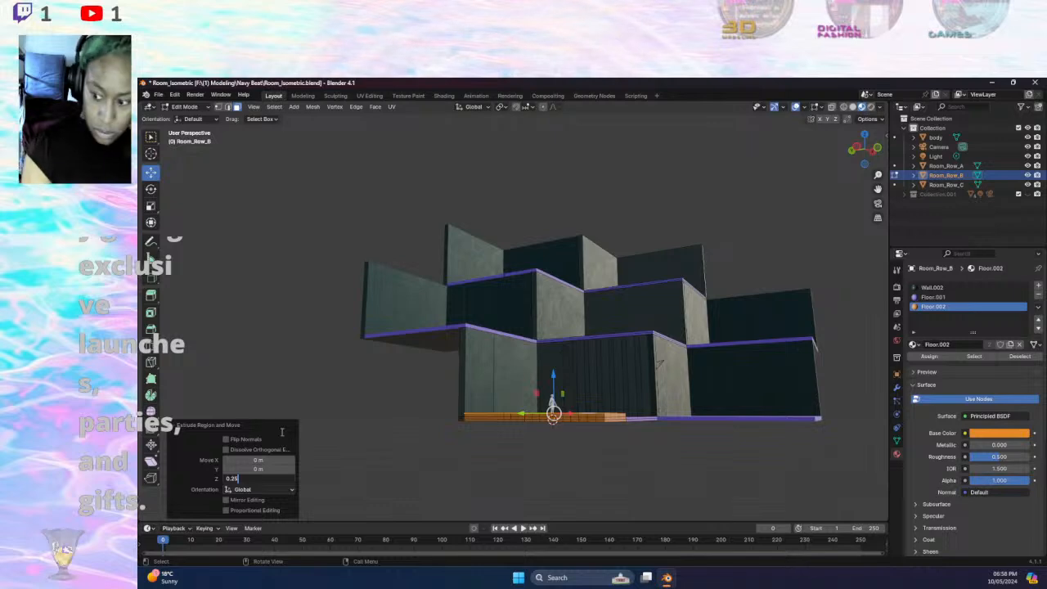
key("Return")
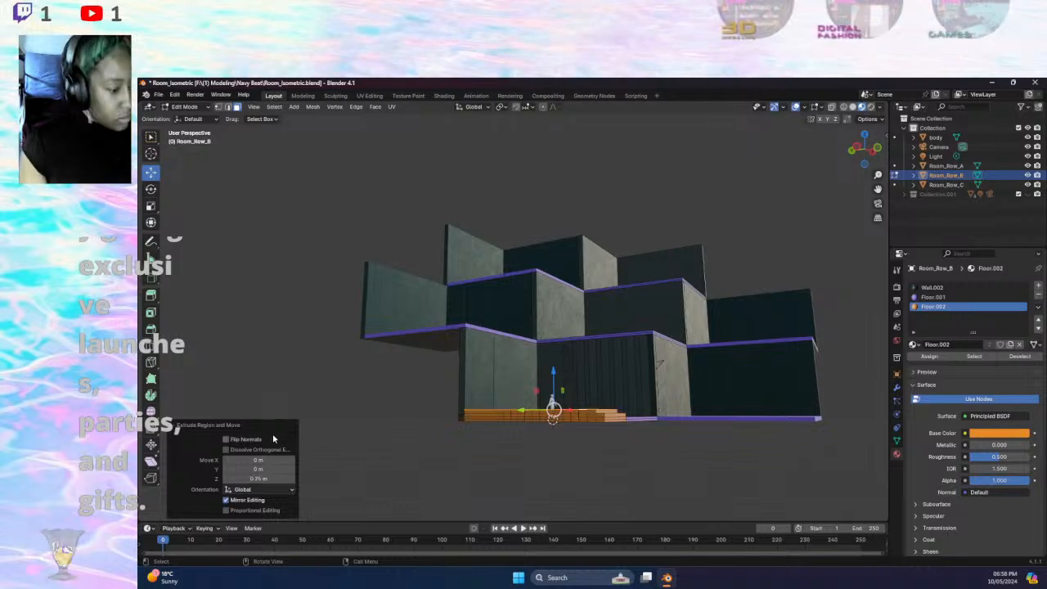
- Extrude the selected top faces of the orange platform another 0.25 m along Z to form the second stair level
middle_click_drag(540, 442, 466, 452)
middle_click_drag(587, 471, 572, 466)
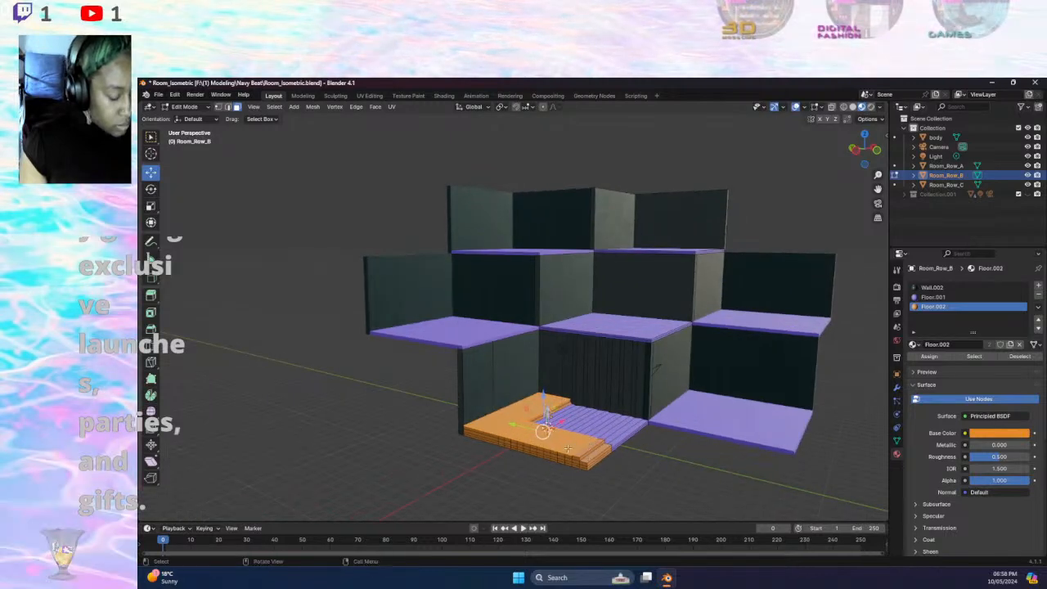
key("e")
right_click(568, 435)
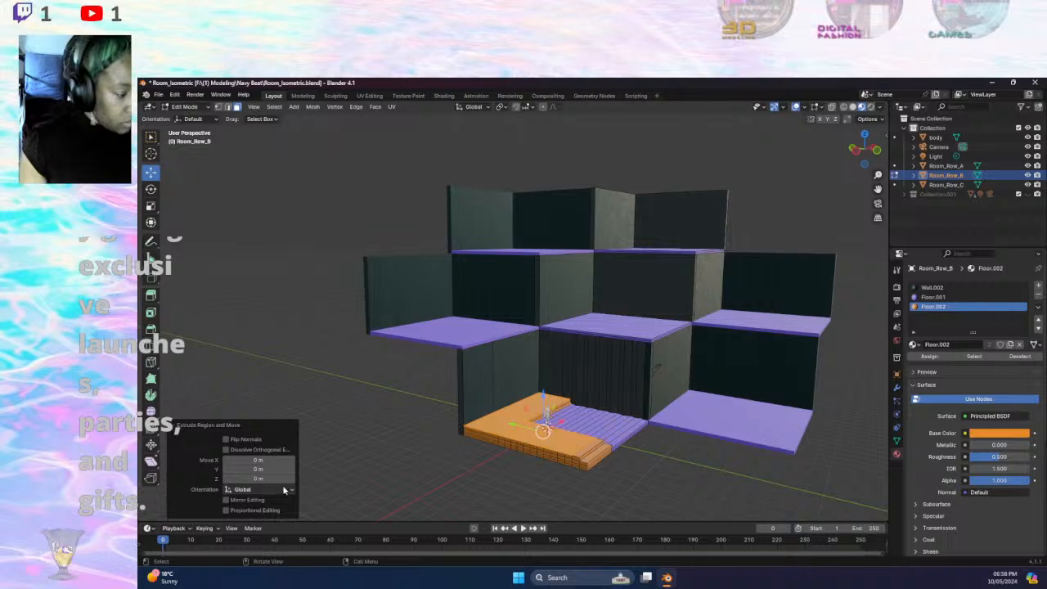
left_click(261, 477)
type("0.25")
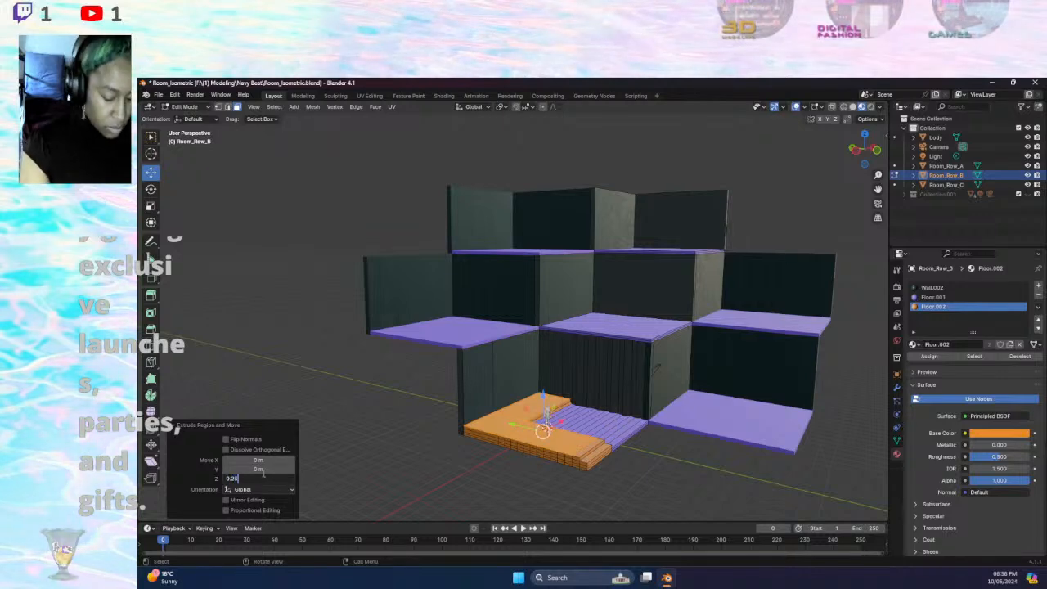
key("Return")
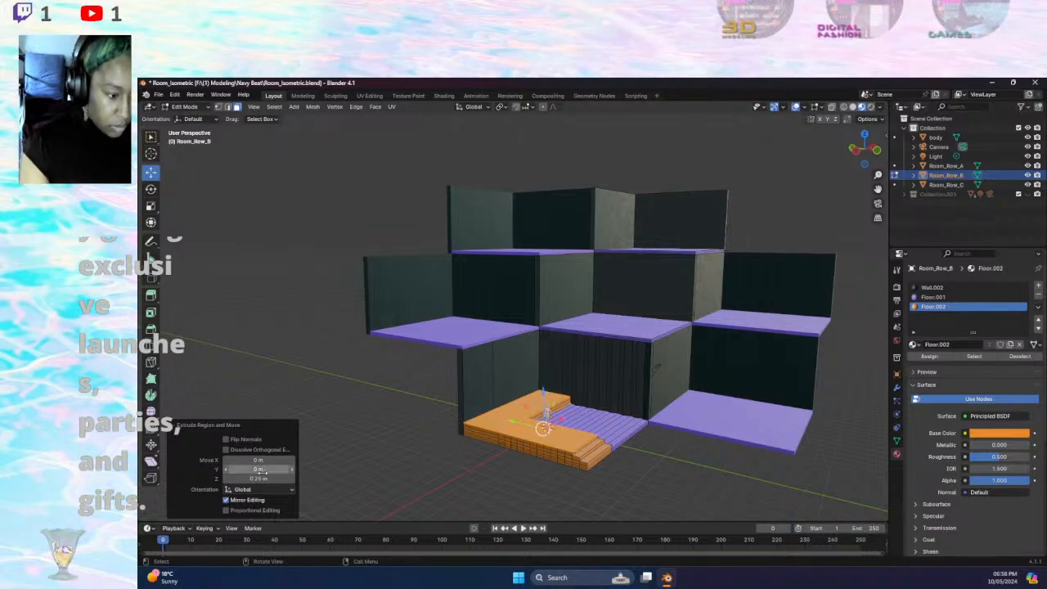
- Deselect the outermost selected strip and extrude the remaining orange top faces 0.25 m along Z as the third stair level
left_click(580, 444, "shift")
key("e")
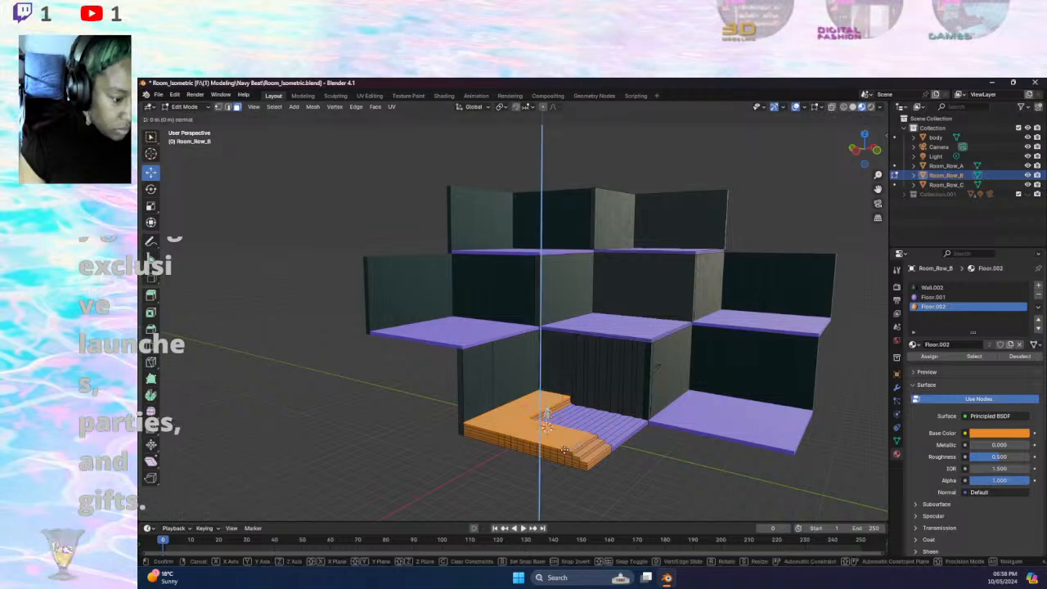
right_click(560, 444)
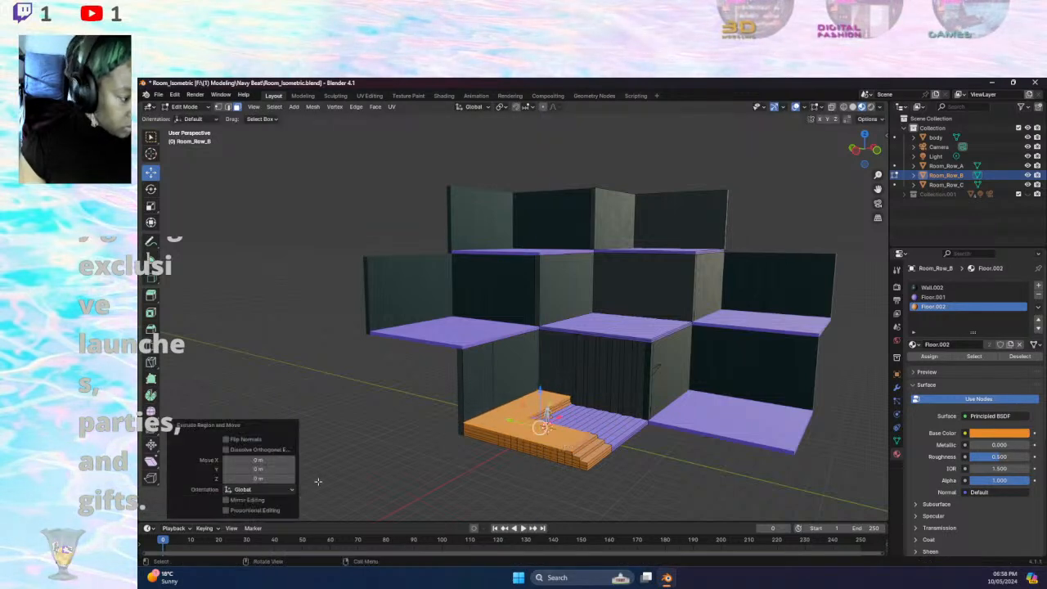
left_click(252, 480)
type("0.")
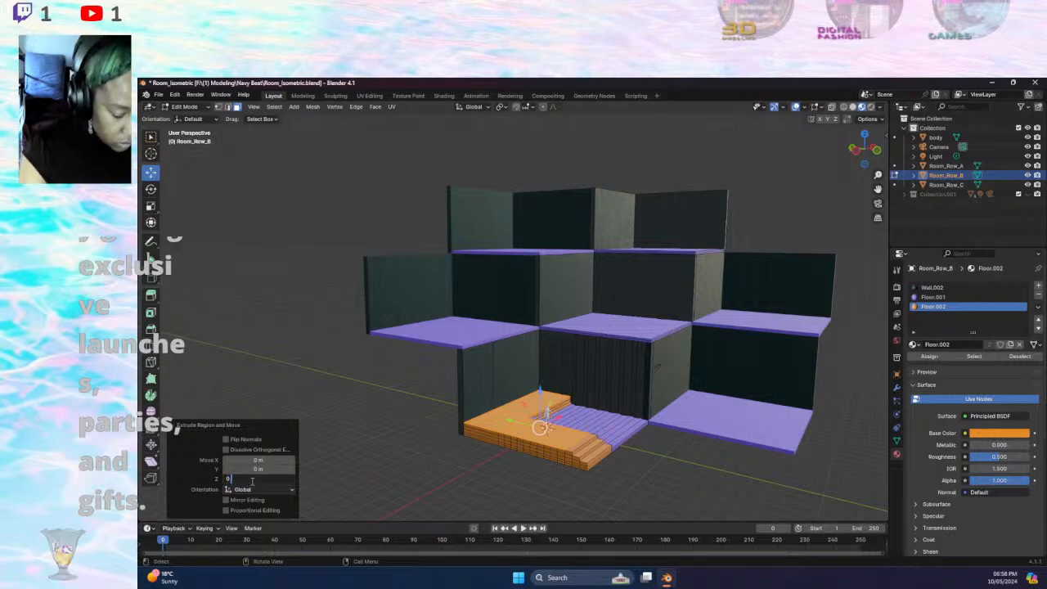
type("25")
key("Return")
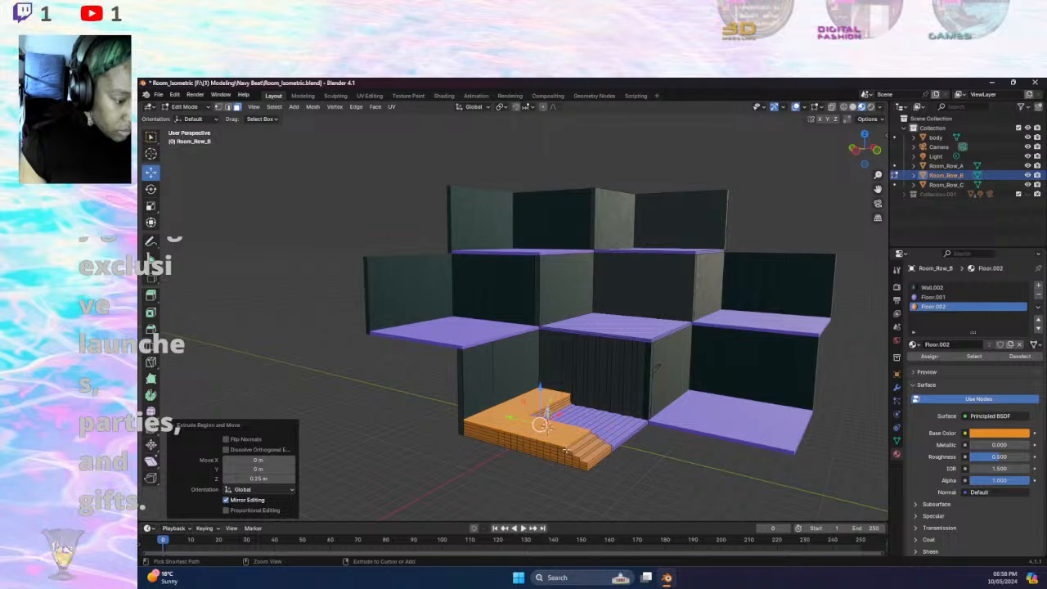
- Exclude the next strip inward from the selection and extrude the other orange top faces 0.25 m along Z for the fourth level
left_click(556, 452, "ctrl")
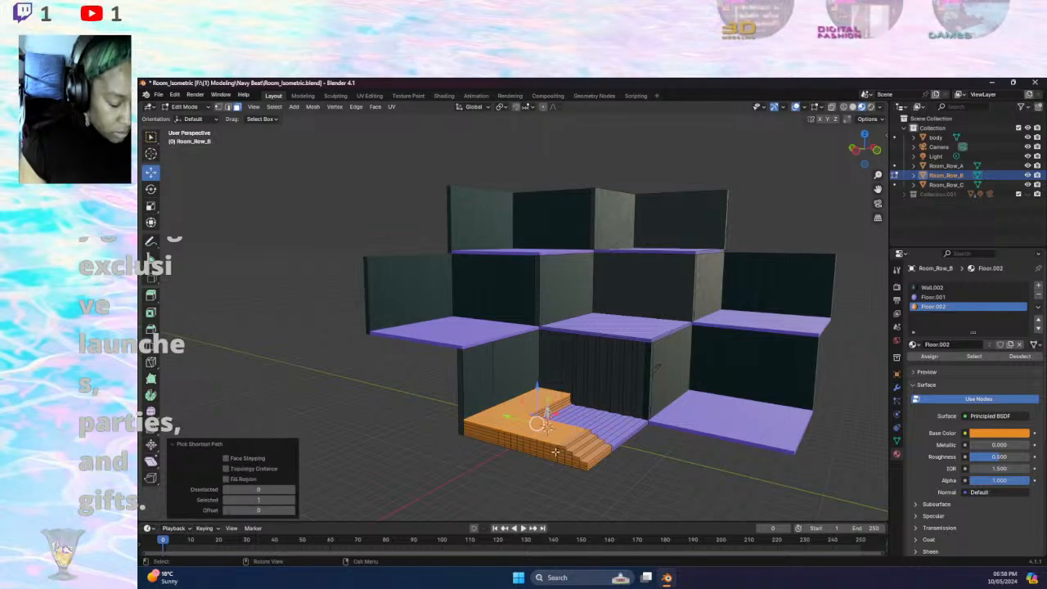
key("e")
key("Escape")
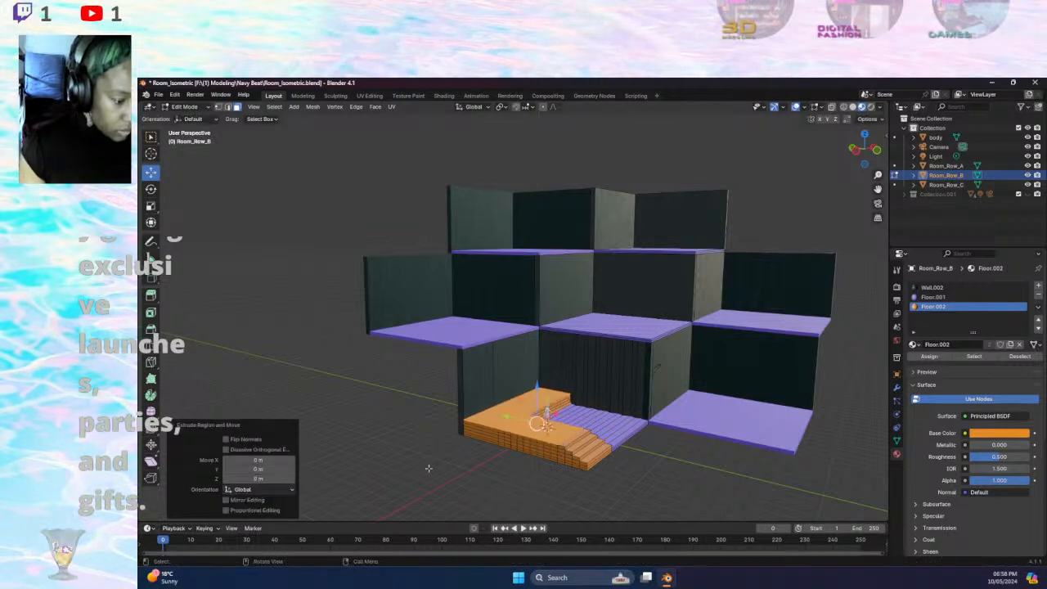
left_click(250, 479)
type("0.2")
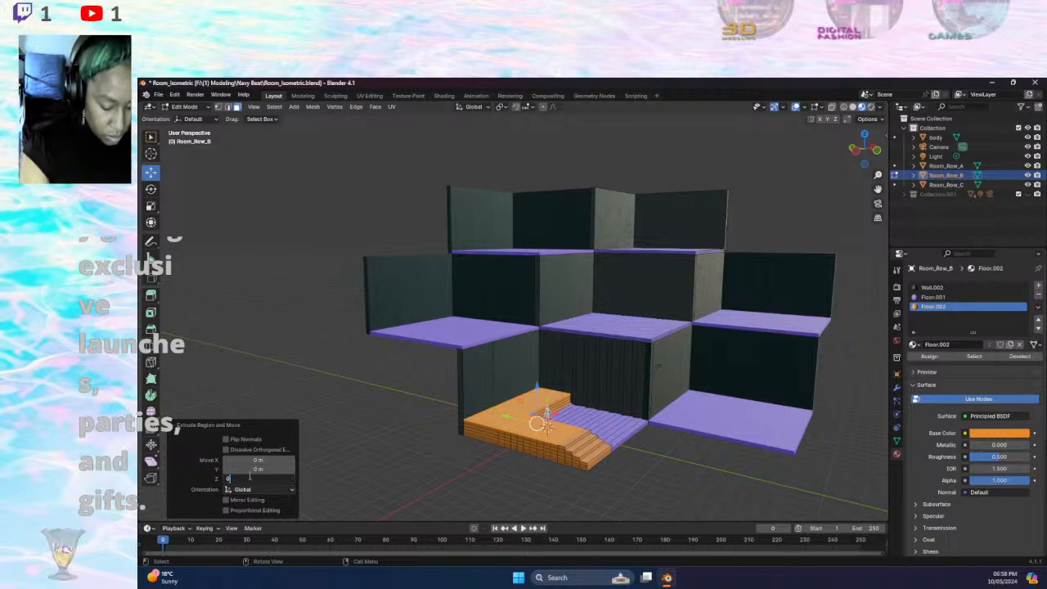
type("5")
key("Return")
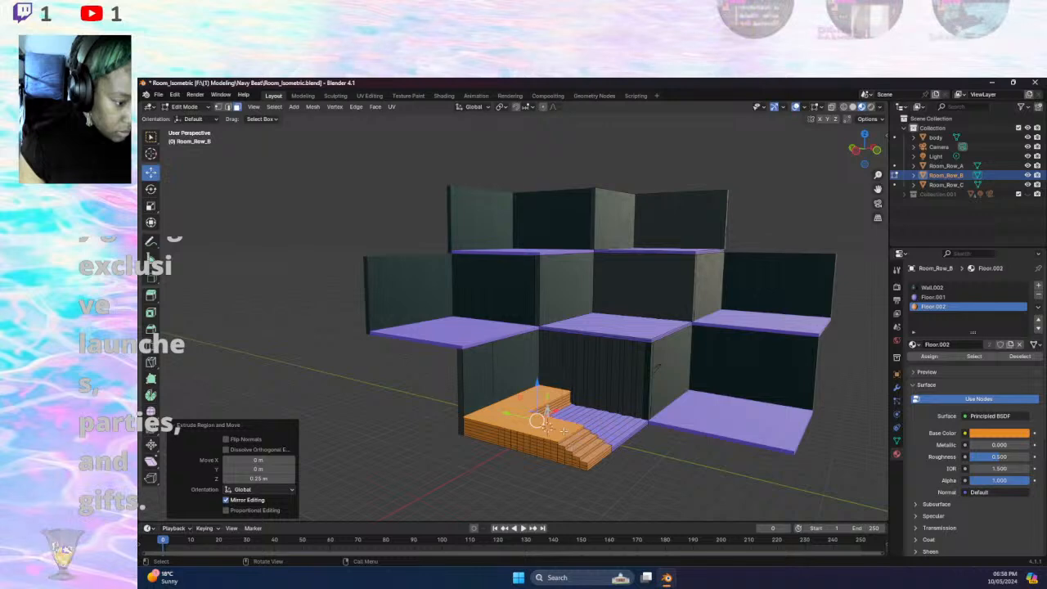
- Deselect the outermost selected strip and extrude the remaining orange top faces upward along Z by one stair height as the fifth level
left_click(566, 431, "shift")
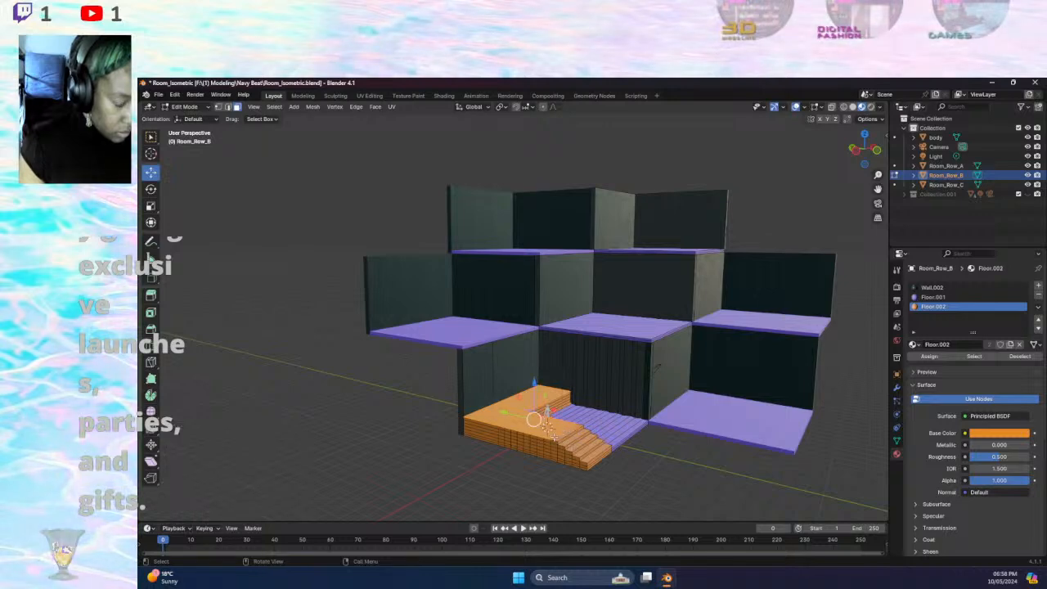
key("e")
key("Escape")
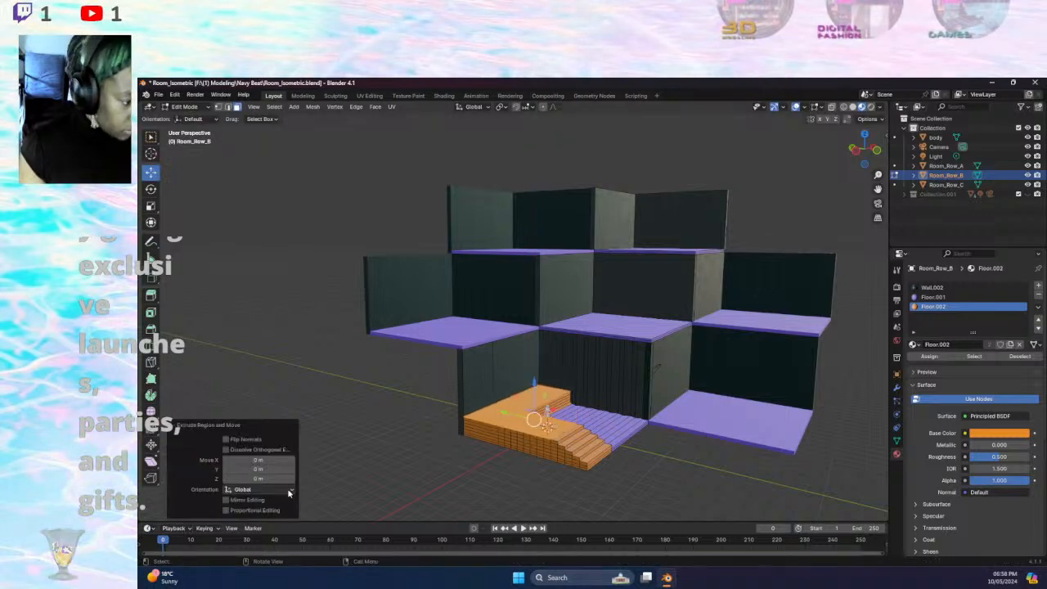
left_click(267, 489)
left_click(254, 486)
left_click(235, 468)
left_click(243, 479)
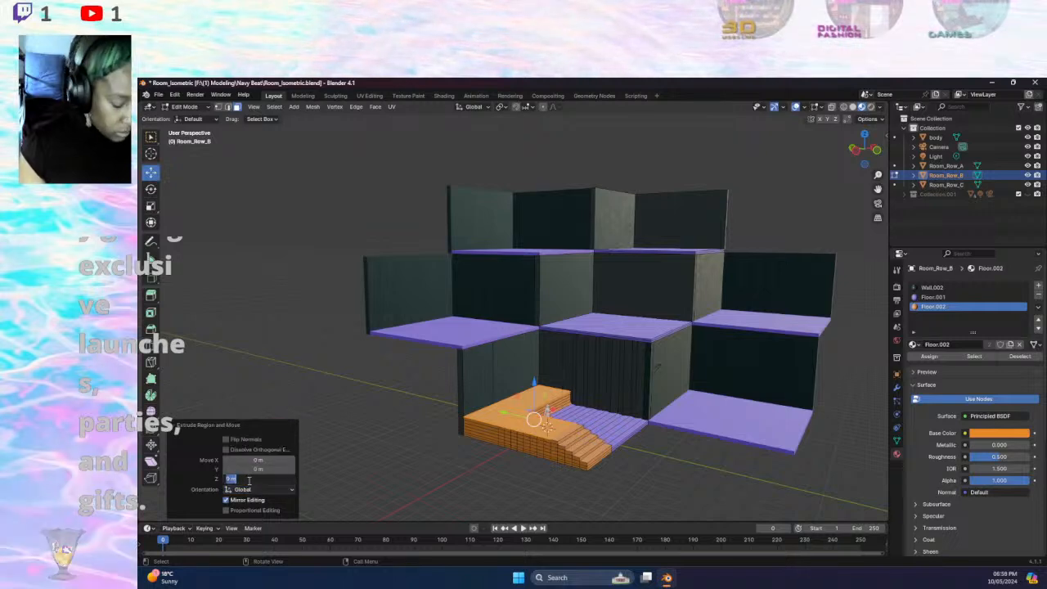
type("0.16")
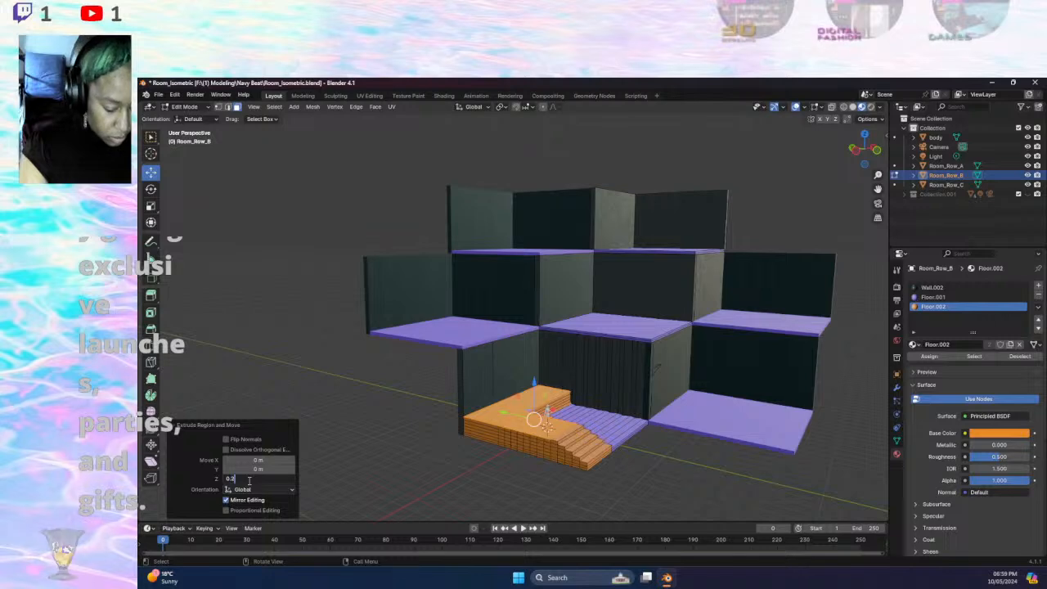
key("Return")
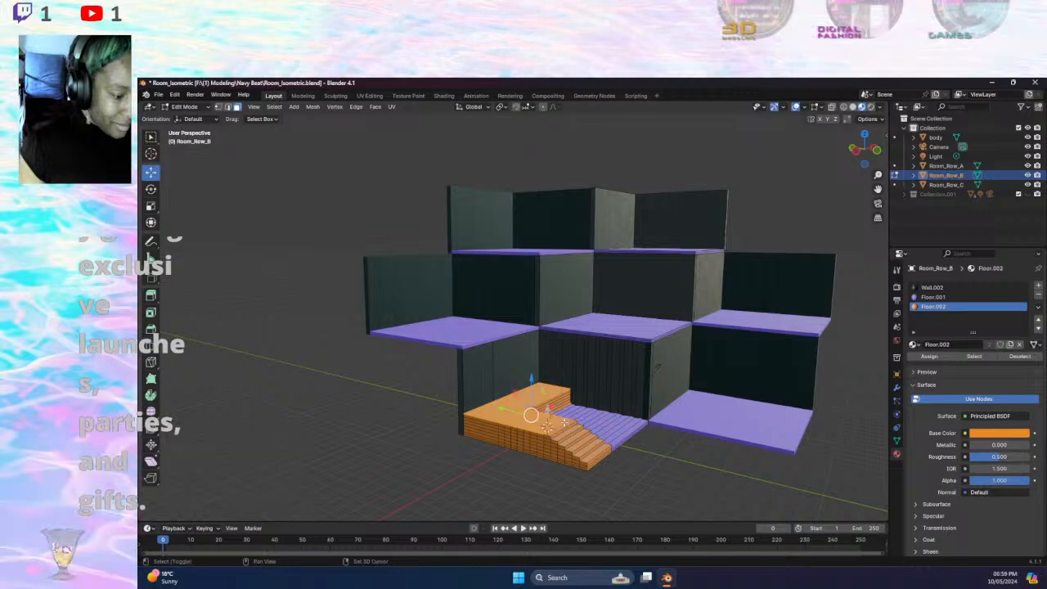
- Extrude the orange top faces, without the next strip inward, 0.25 m along Z to form the sixth stair level
key("e")
right_click(573, 419)
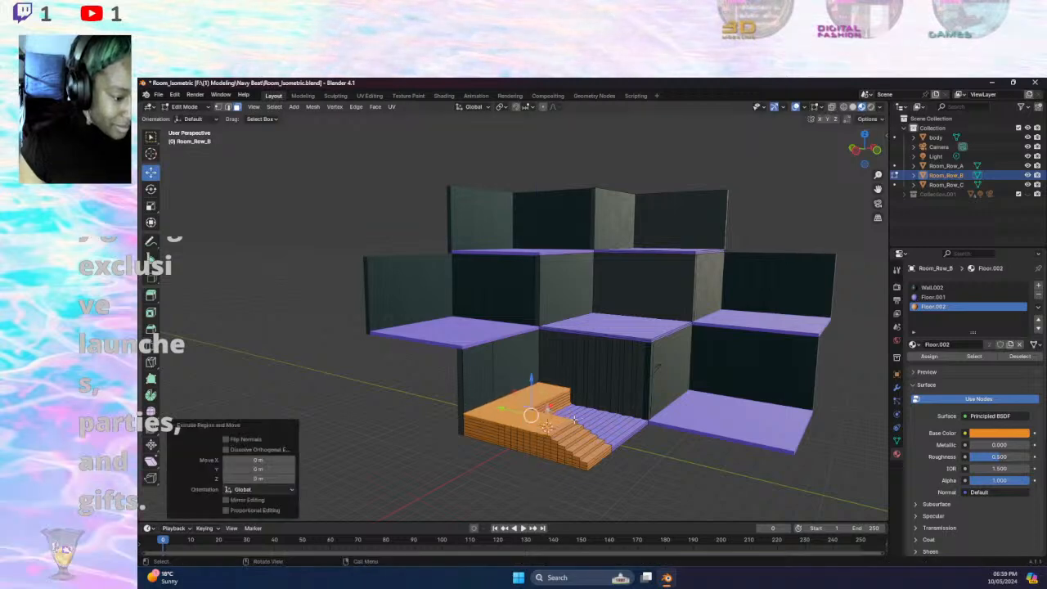
left_click(269, 478)
type("0")
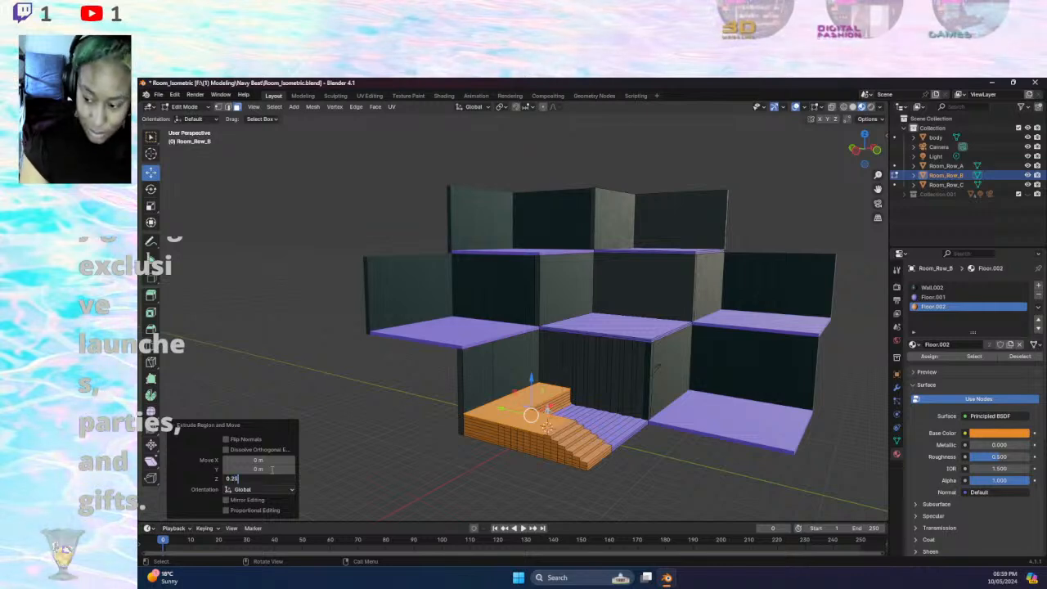
type(".25")
key("Return")
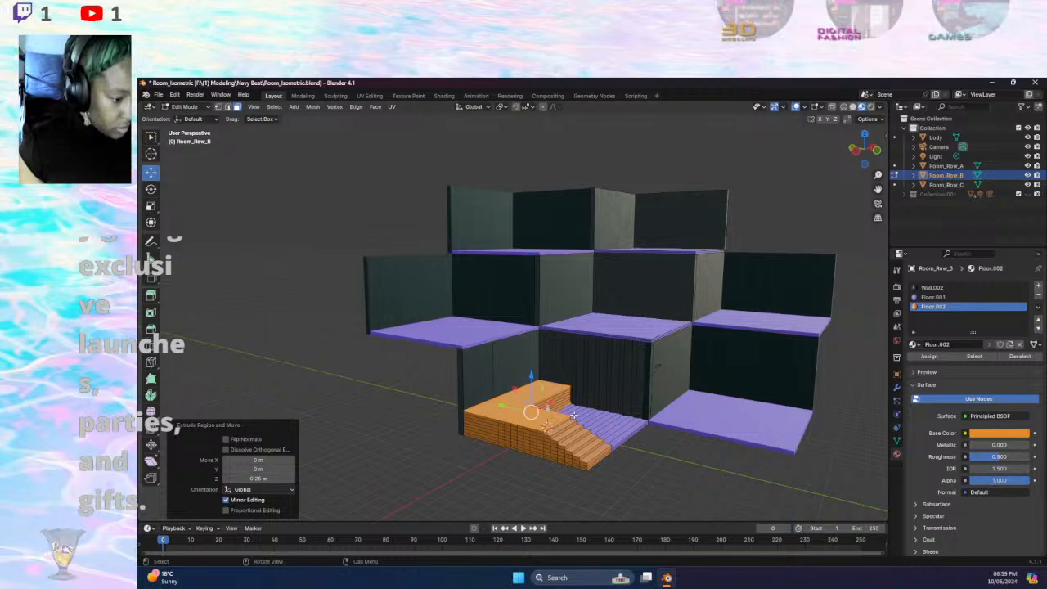
- Remove the front strip from the selection and extrude the rest of the orange top 0.25 m along Z as the seventh level
left_click(557, 419, "shift")
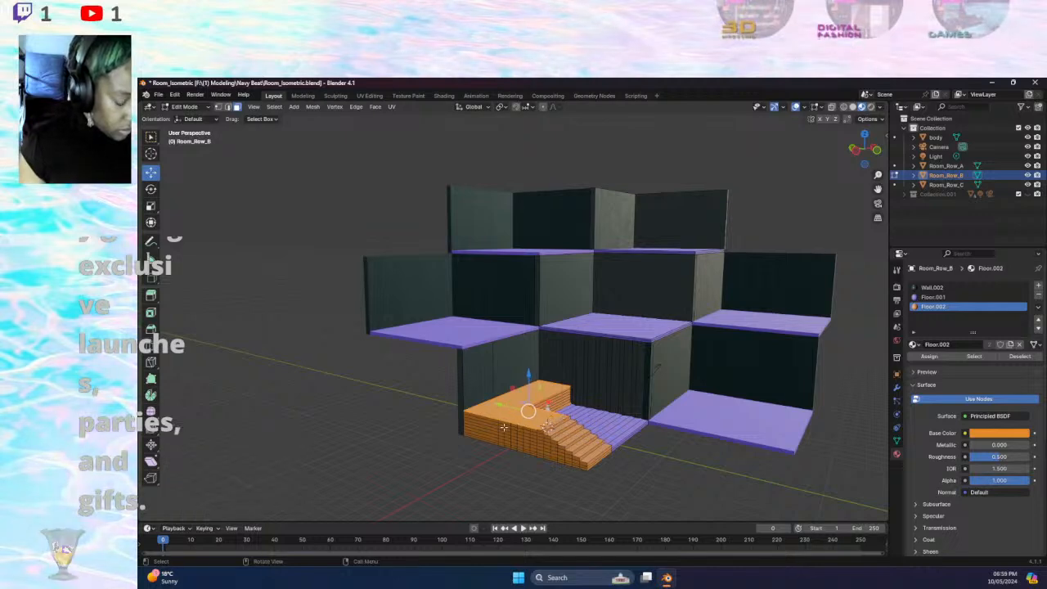
key("e")
right_click(467, 432)
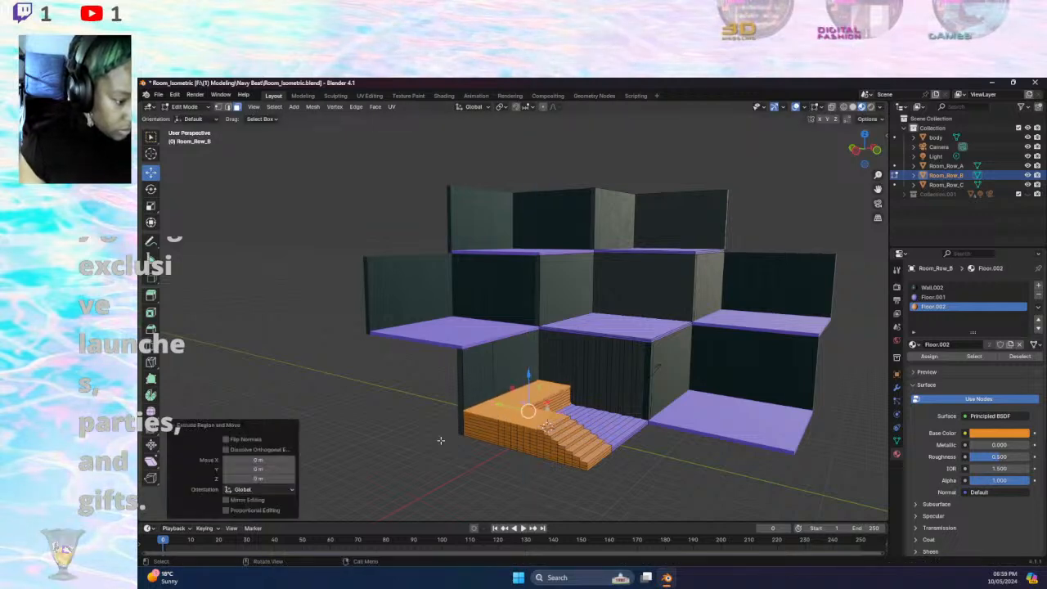
left_click(272, 478)
type("0")
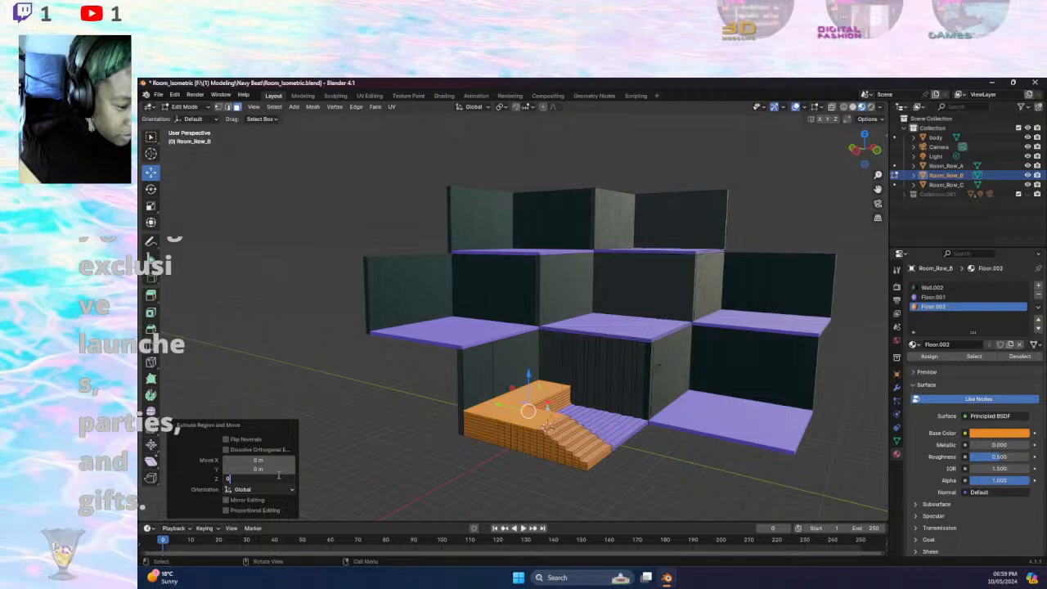
type(".25")
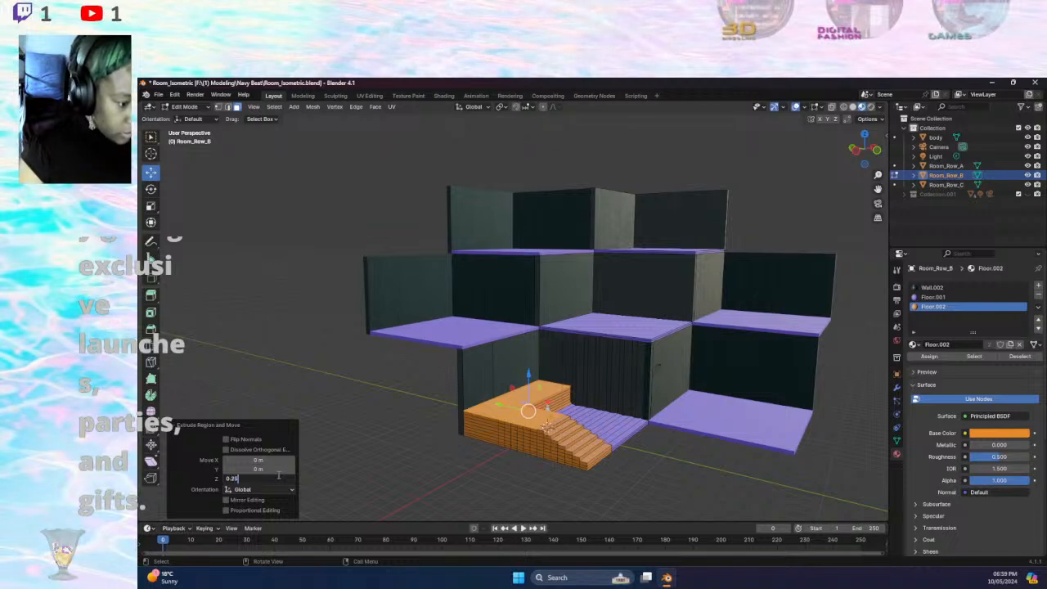
key("Return")
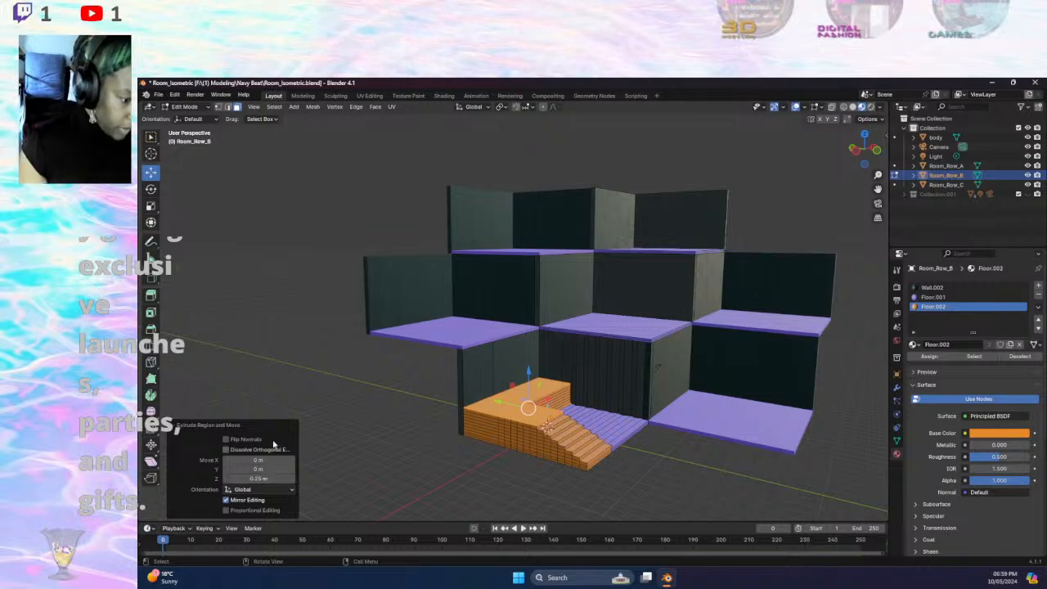
- Deselect the strip at the stair edge and extrude the remaining orange top faces 0.25 m along Z for the eighth level
left_click(556, 415, "shift")
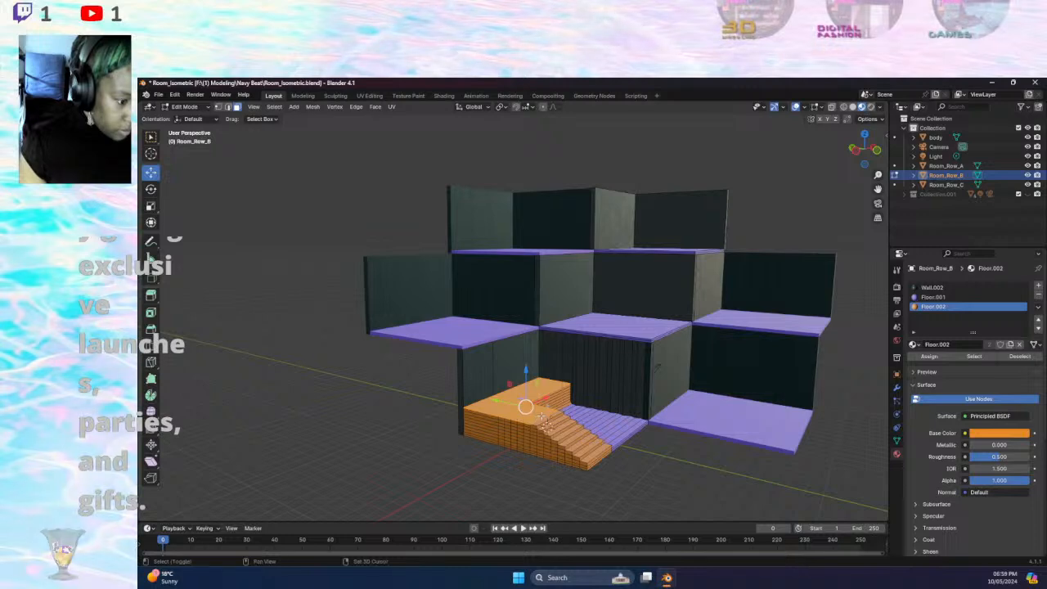
key("e")
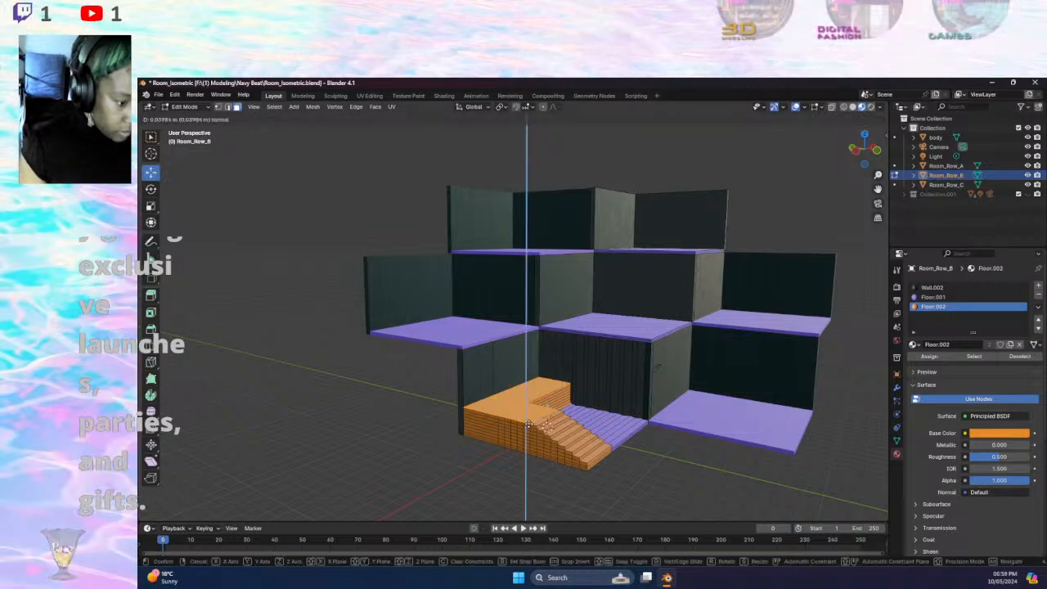
key("Escape")
left_click(260, 480)
type("0")
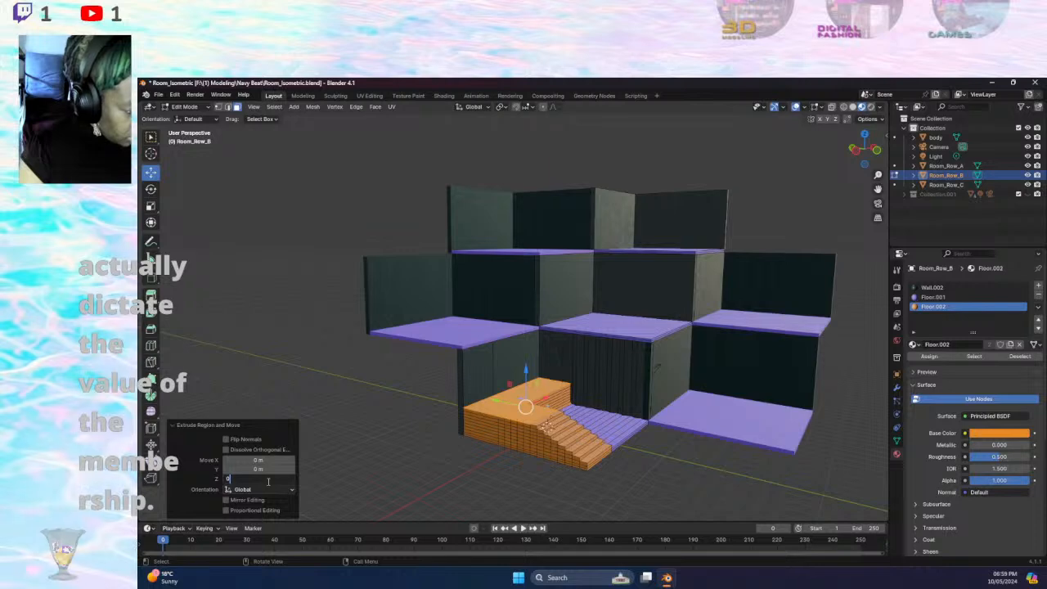
type(".25")
key("Return")
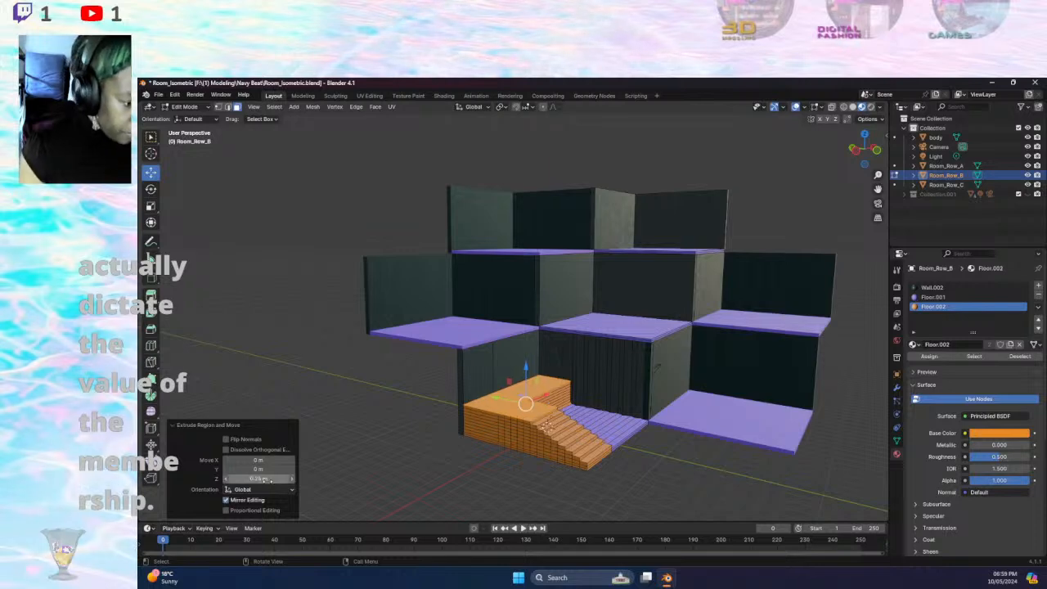
- Exclude the next strip by the stairs and extrude the other orange top faces 0.25 m along Z to add the ninth level
middle_click_drag(654, 486, 481, 489)
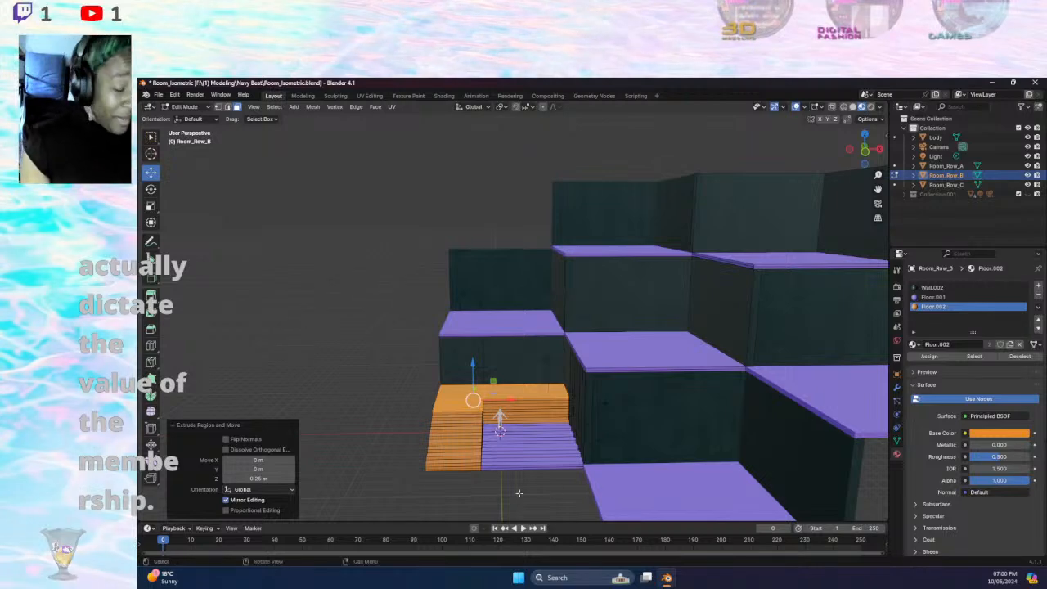
scroll(686, 501, "up", 1)
middle_click_drag(685, 501, 546, 437)
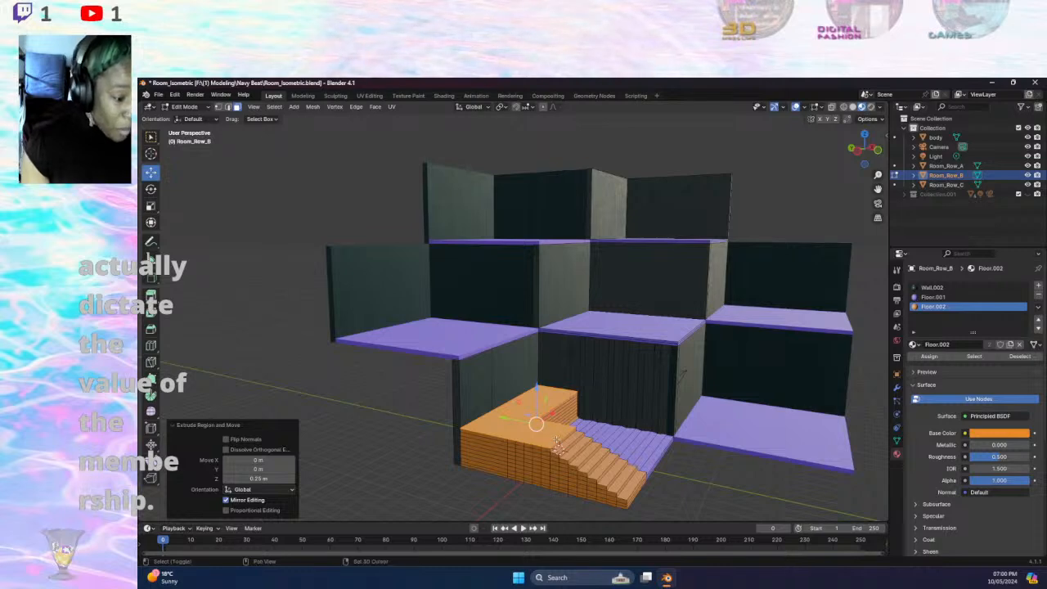
left_click(554, 440, "shift")
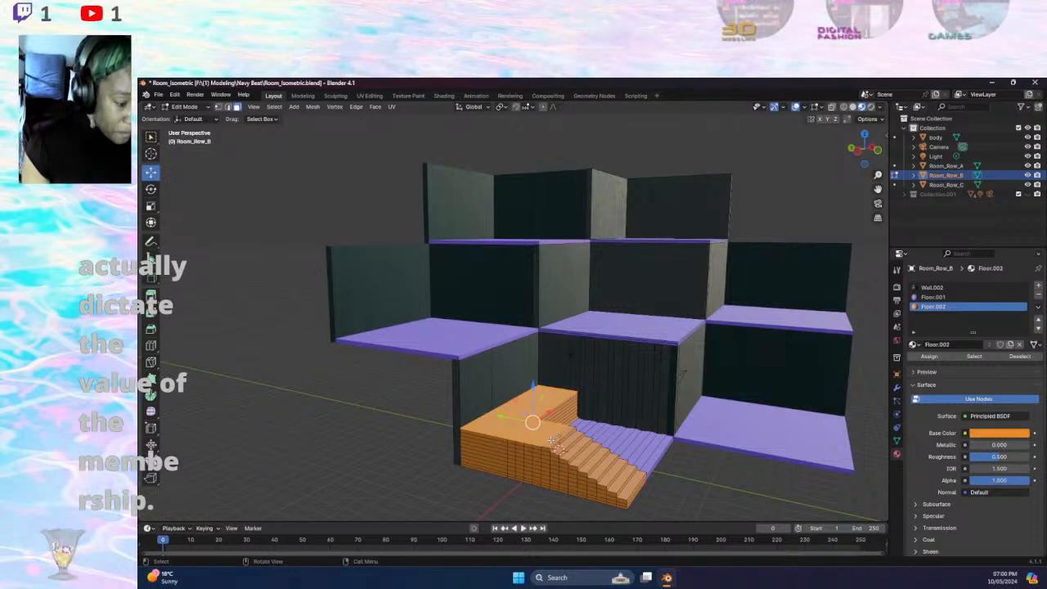
key("g")
key("z")
key("z")
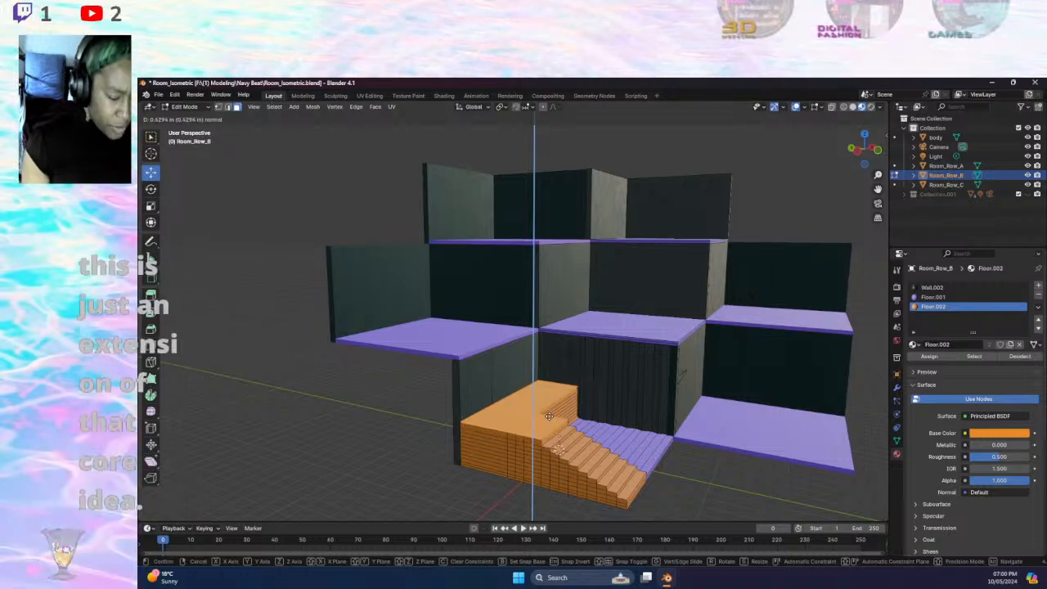
key("Escape")
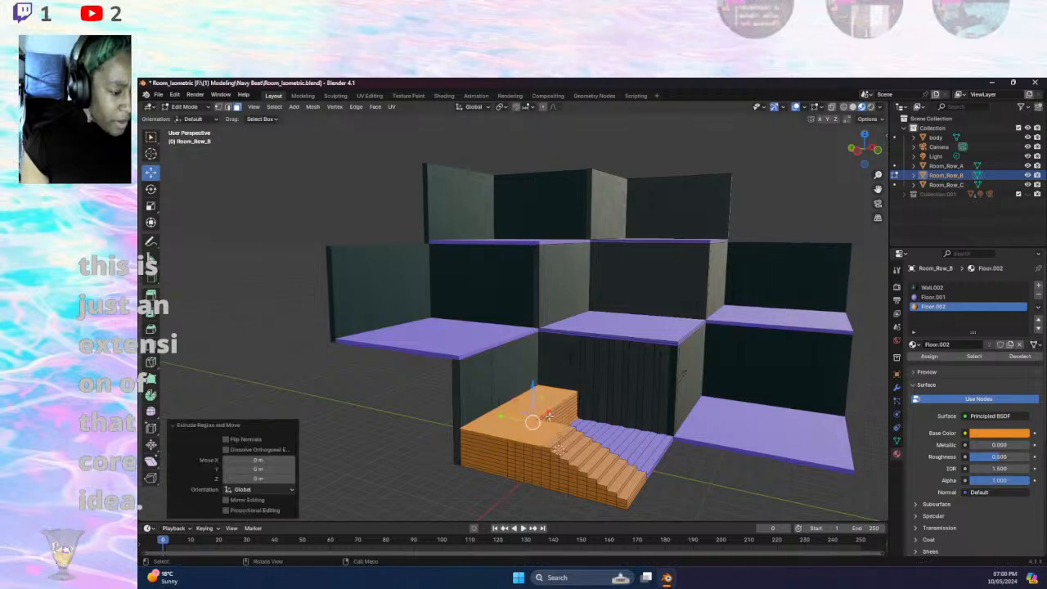
left_click(281, 478)
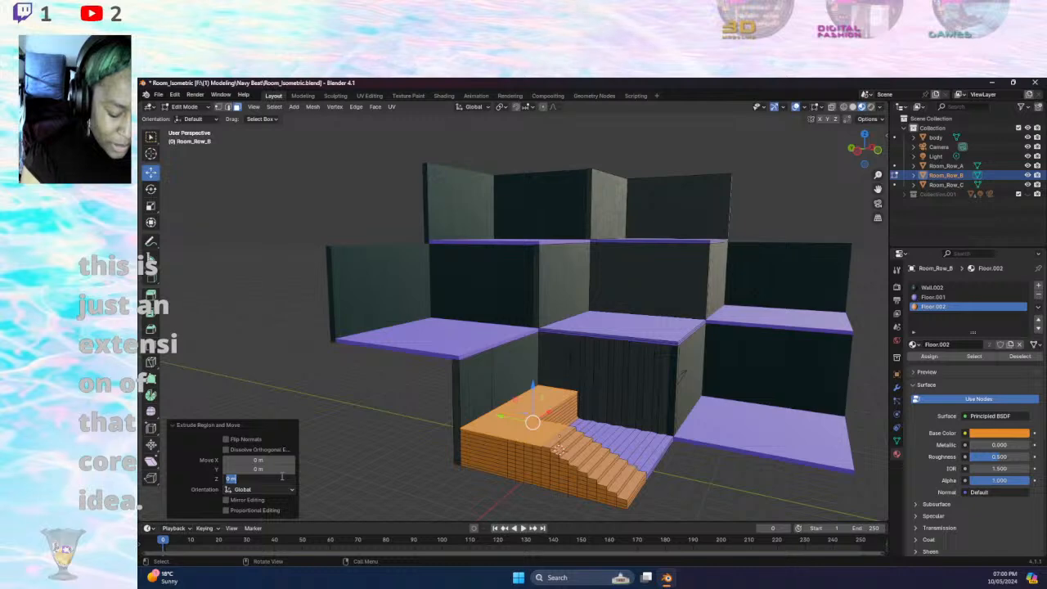
type("0.2")
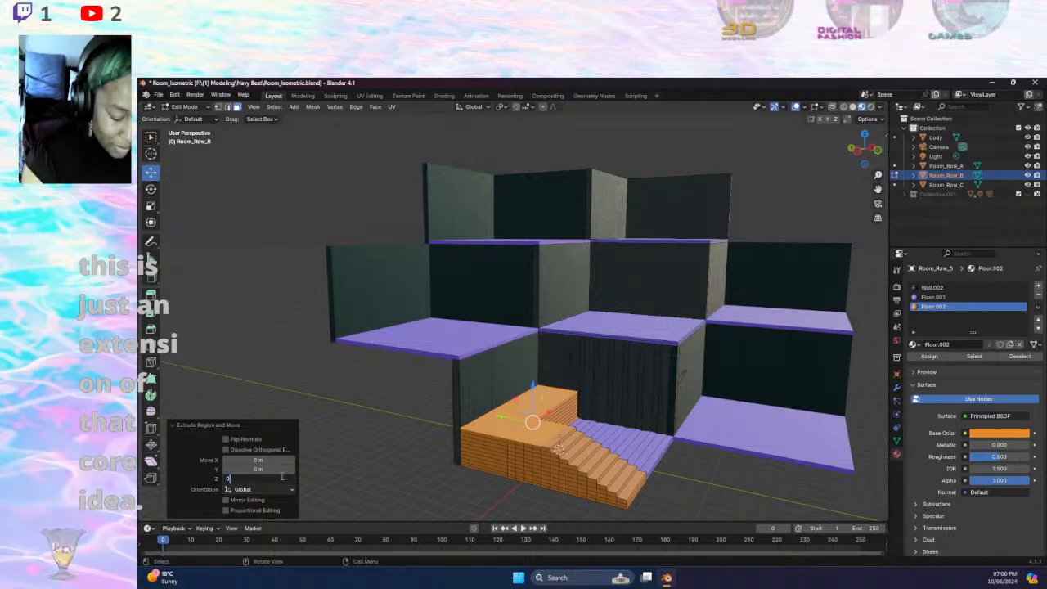
type("5")
key("Return")
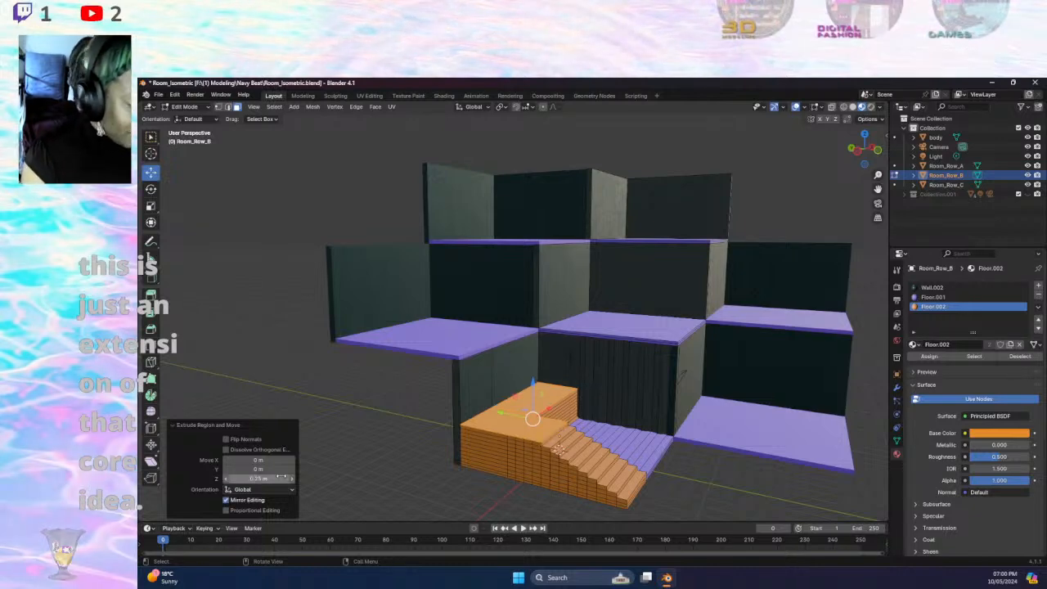
- Drop another edge strip from the selection and extrude the remaining orange platform top 0.25 m along Z as the tenth level
left_click(546, 434, "shift")
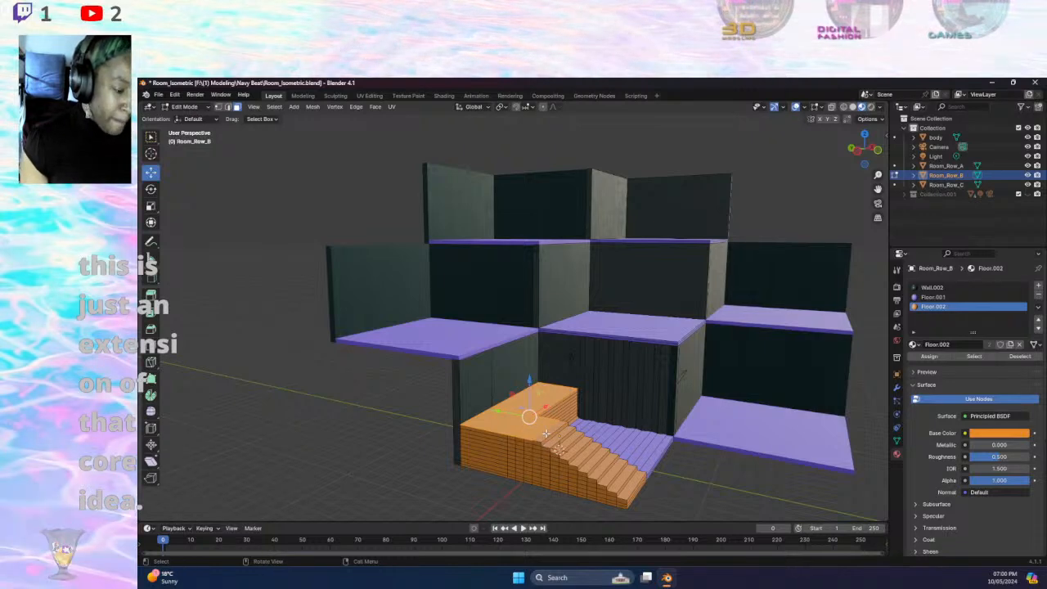
key("e")
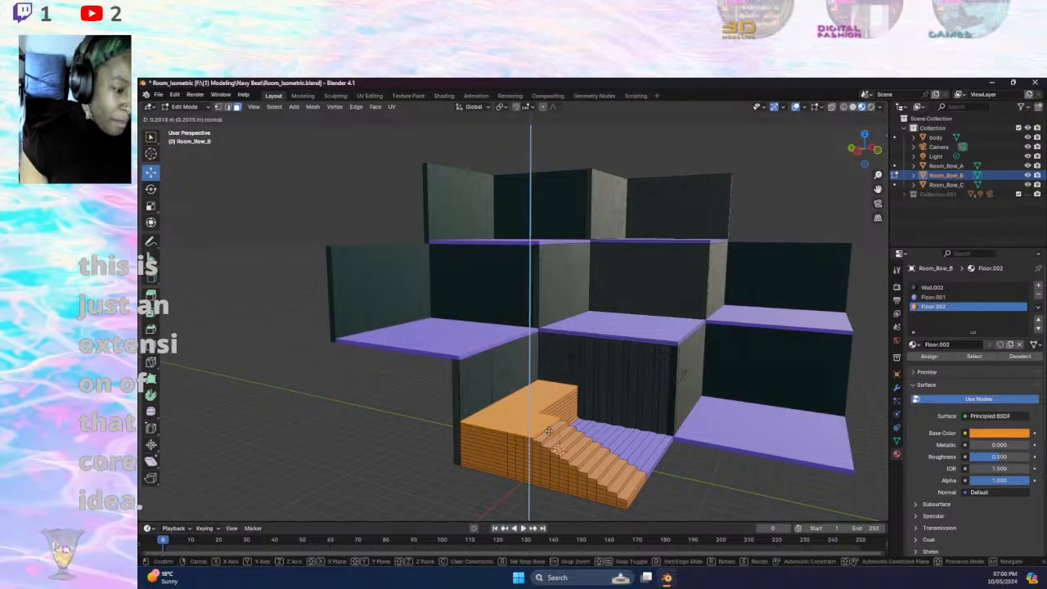
right_click(547, 433)
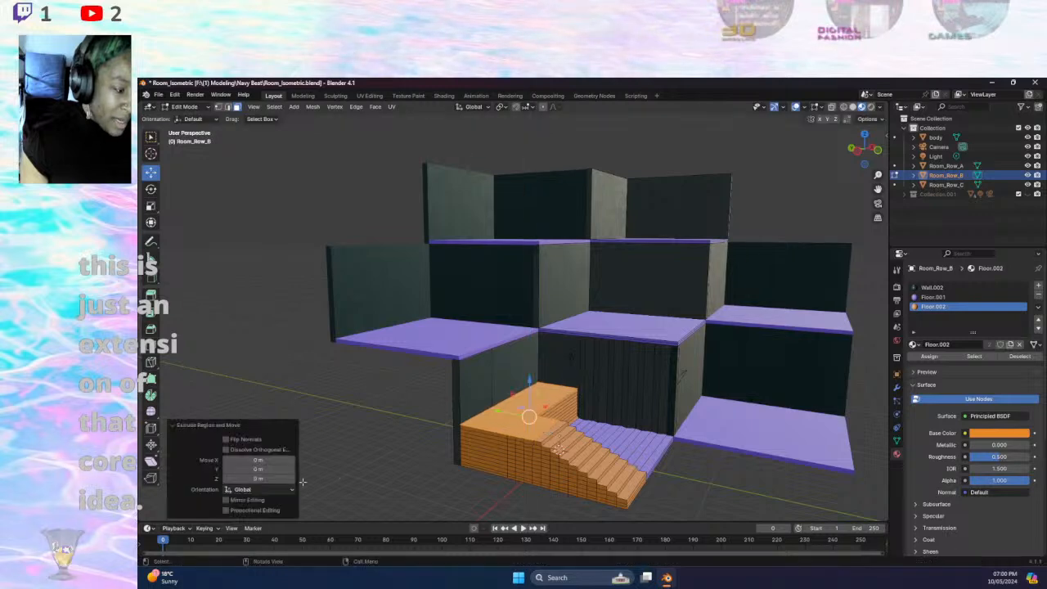
left_click(270, 481)
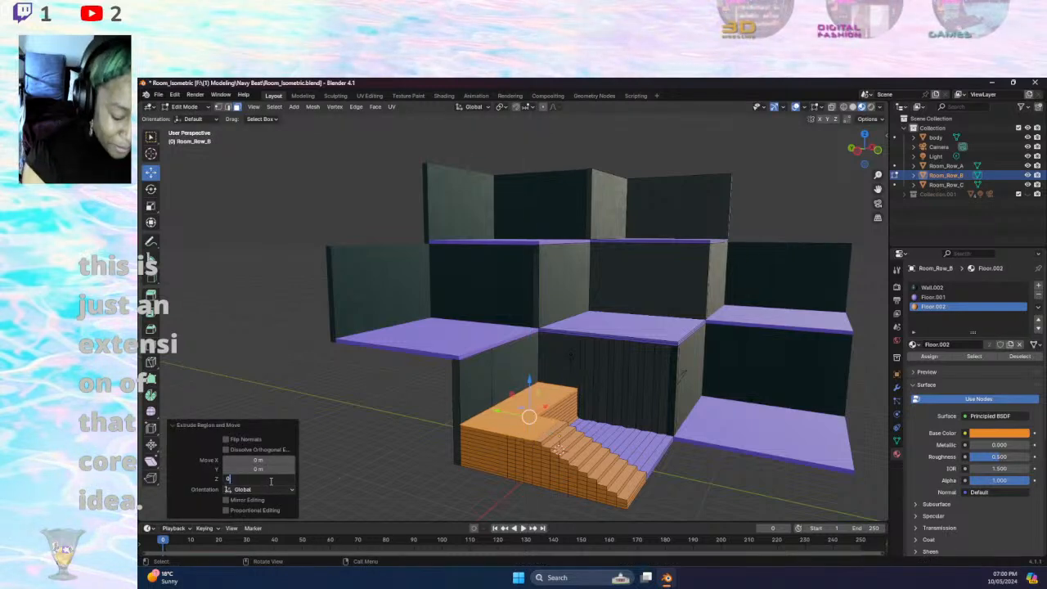
type("0.2")
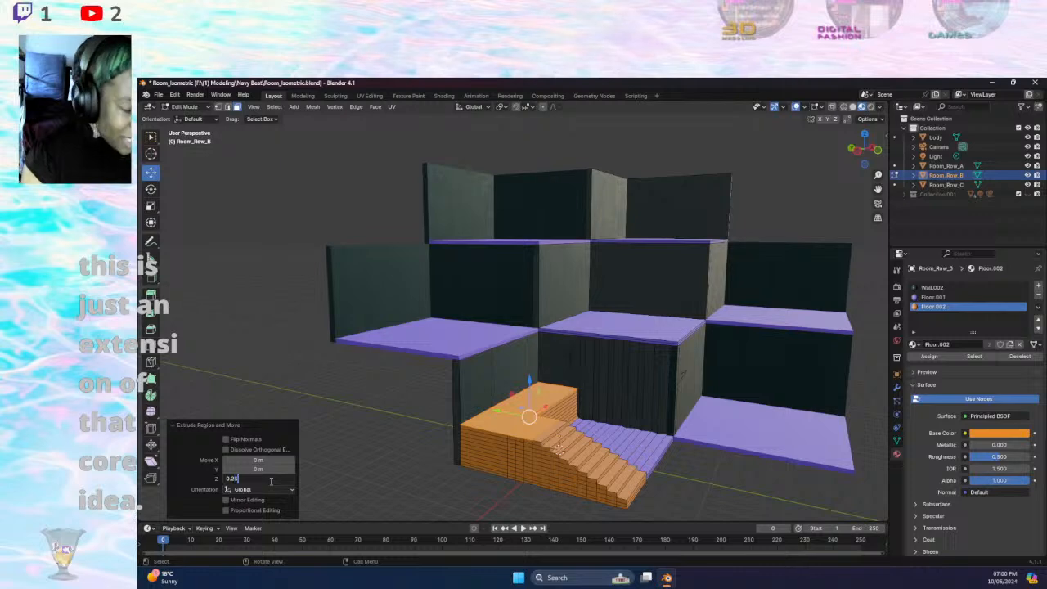
type("5")
key("Return")
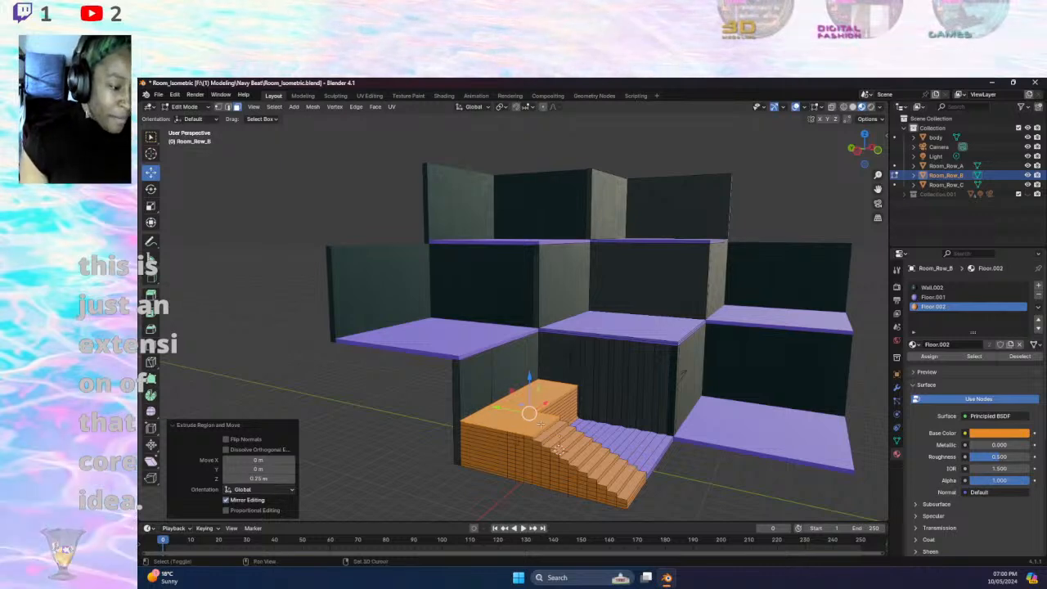
- Extrude the still selected orange top faces, excluding the tenth tread strip, 0.25 m along Z to form the eleventh level
key("e")
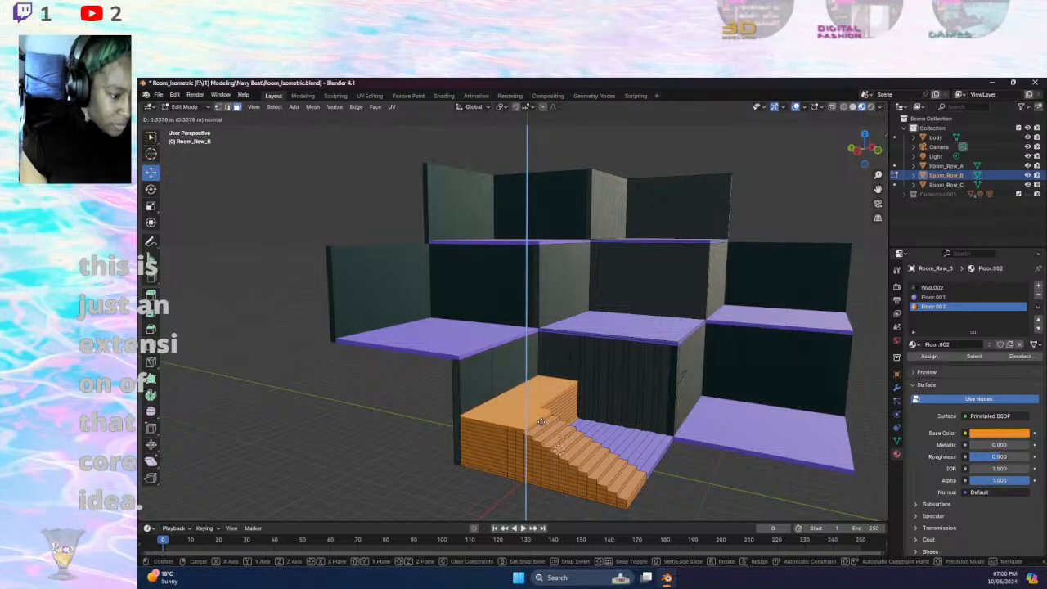
right_click(538, 418)
left_click(274, 479)
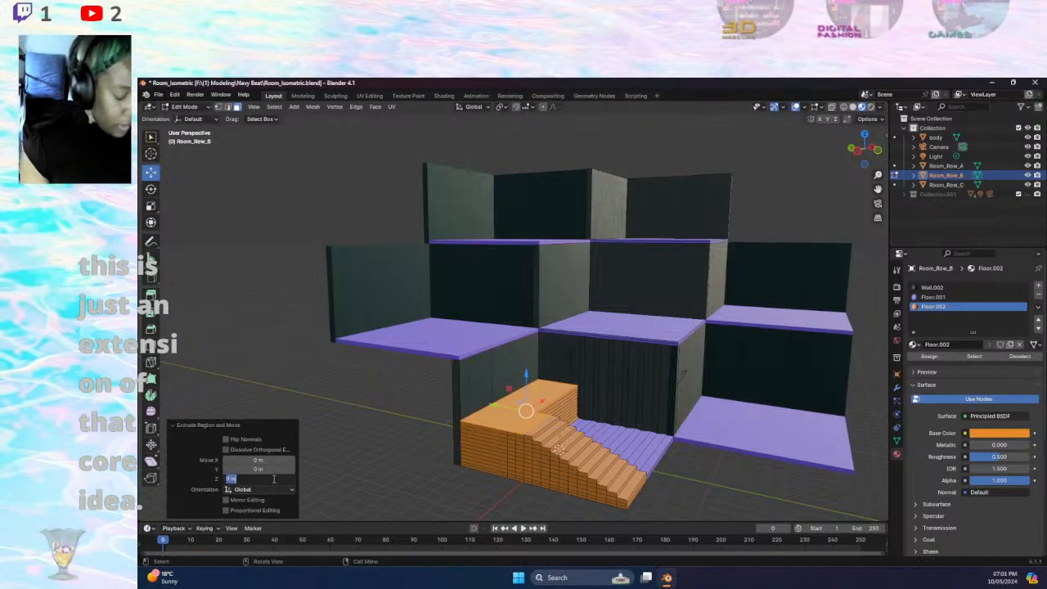
type("0.25")
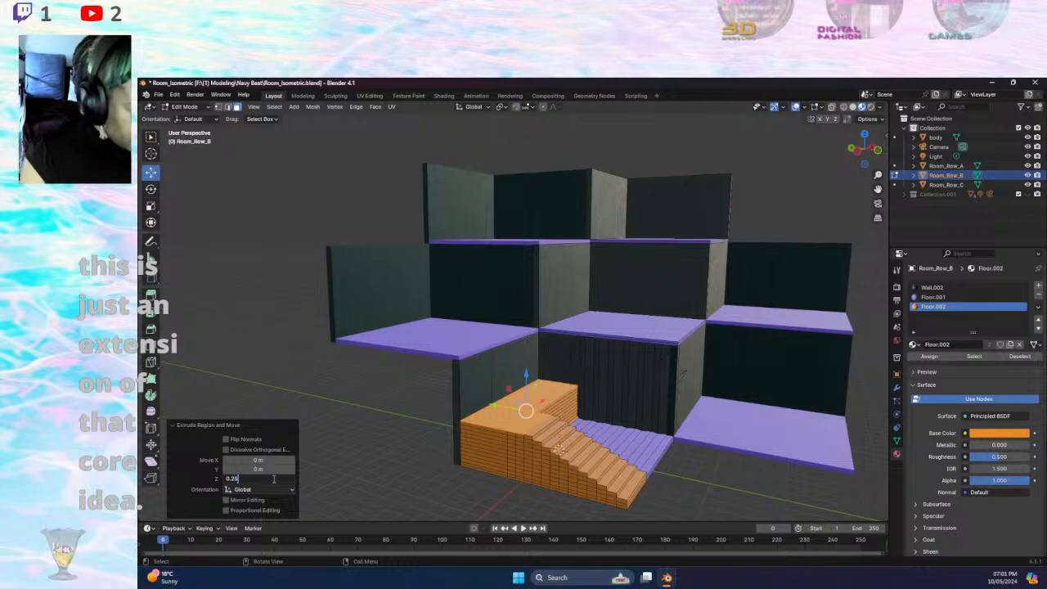
key("Return")
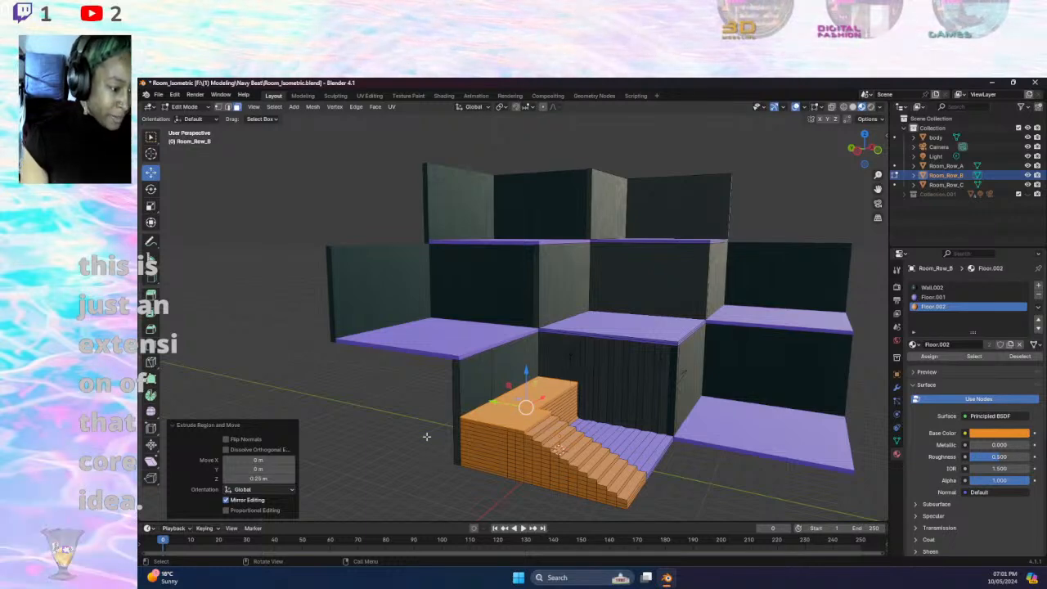
- Remove the next stair-side strip from the selection and extrude the remaining orange top faces 0.25 m along Z as the twelfth level
left_click(536, 433, "shift")
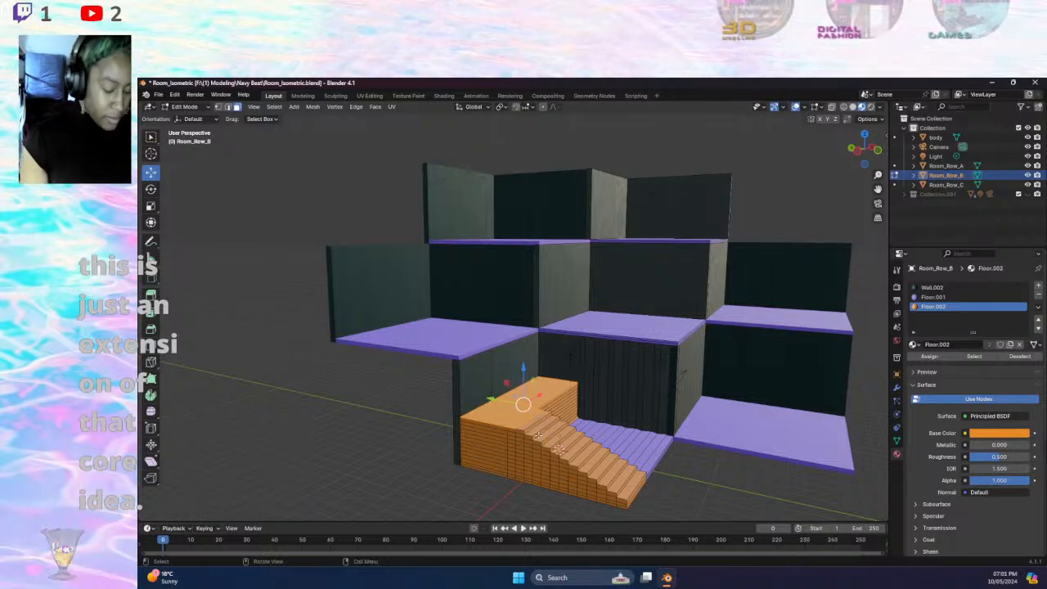
key("e")
right_click(545, 409)
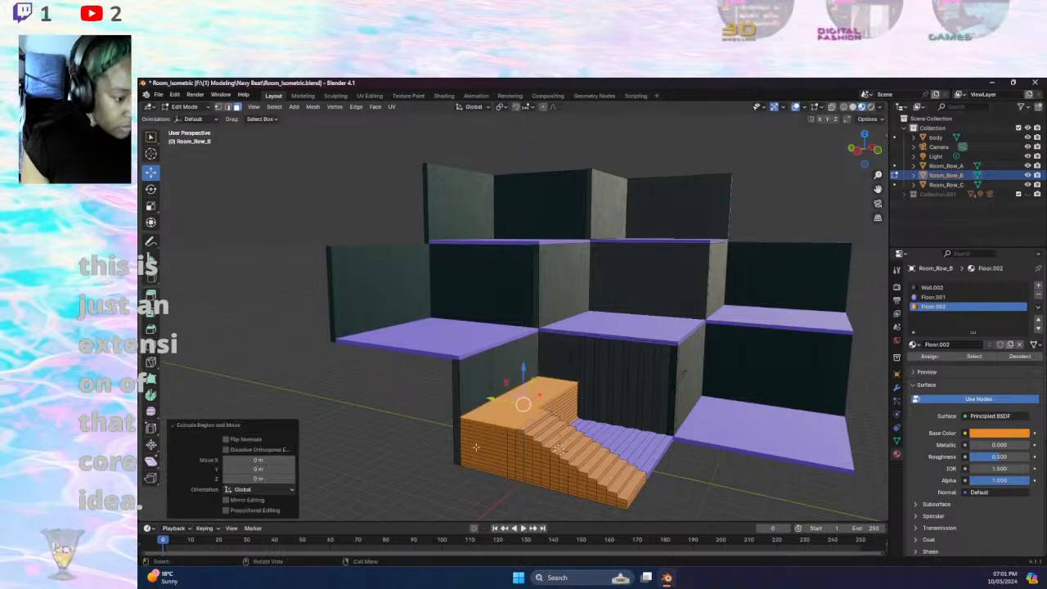
left_click(266, 480)
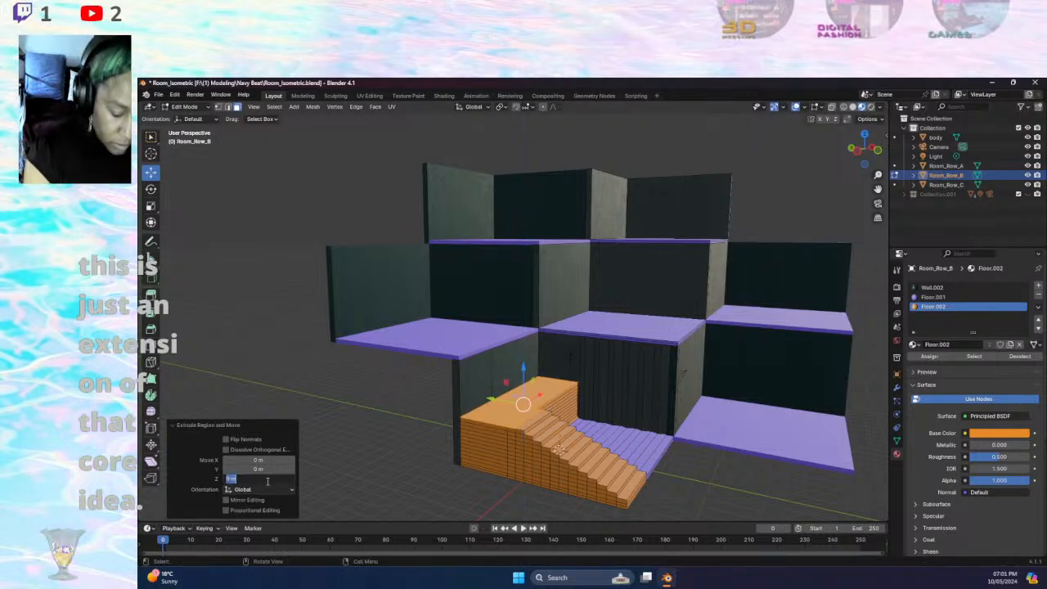
type("0.")
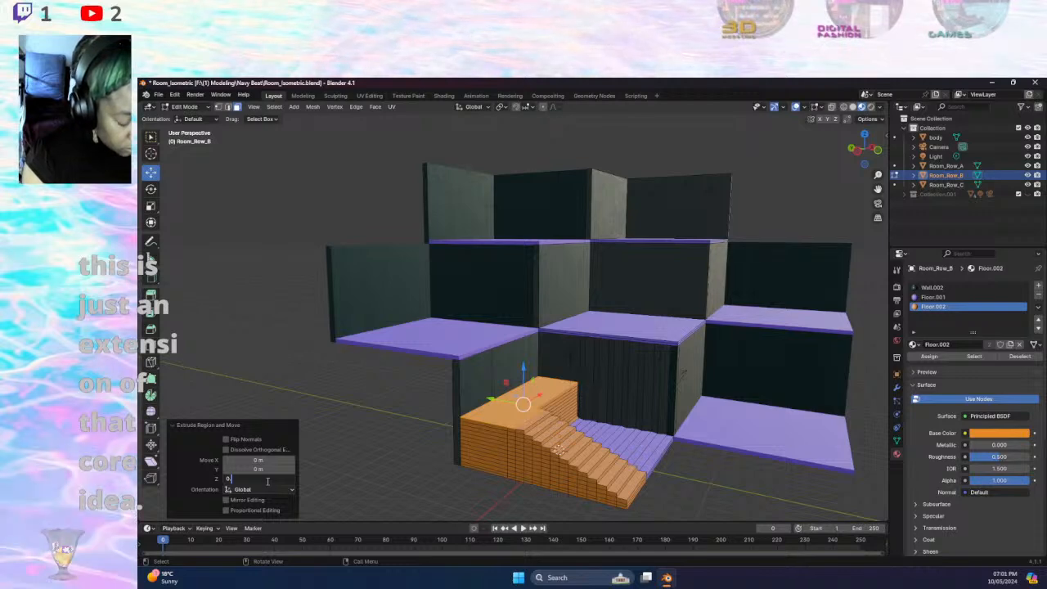
type("25")
key("Return")
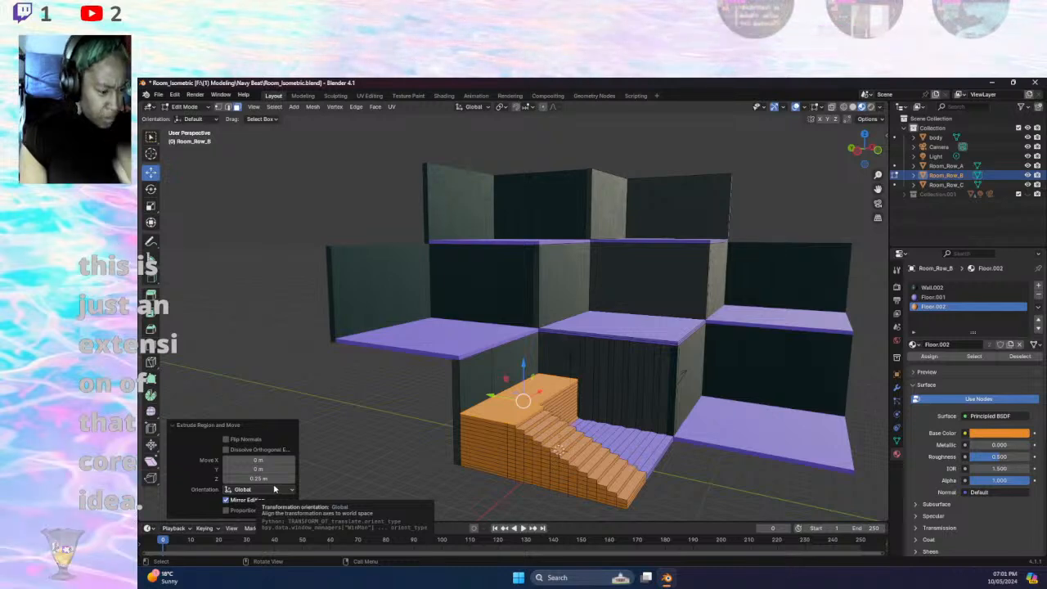
- Deselect one more strip beside the twelfth tread and extrude the rest of the orange top 0.25 m along Z for the thirteenth level
left_click(530, 418)
key("e")
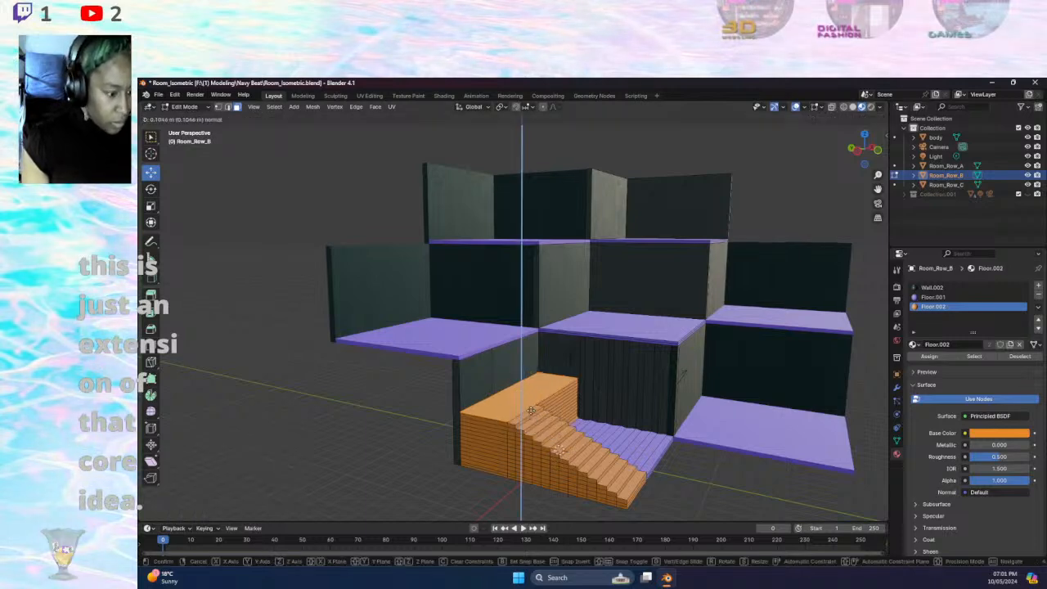
key("Escape")
left_click(259, 478)
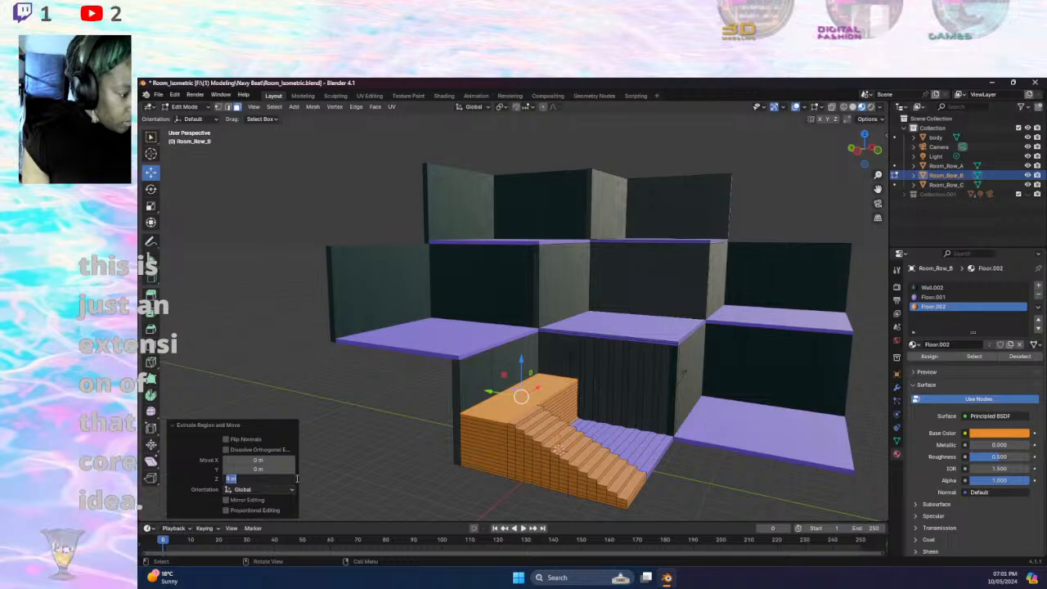
type(".25")
key("Return")
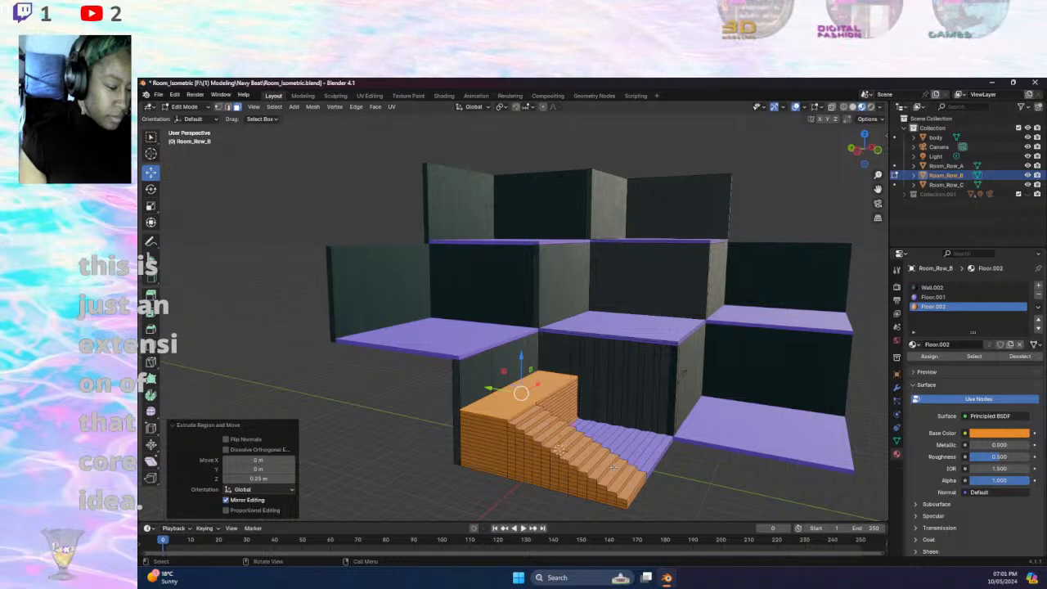
- Examine the orange staircase and platform from several angles against the surrounding rooms and the upper floor
middle_click_drag(687, 464, 631, 477)
middle_click_drag(631, 477, 656, 460)
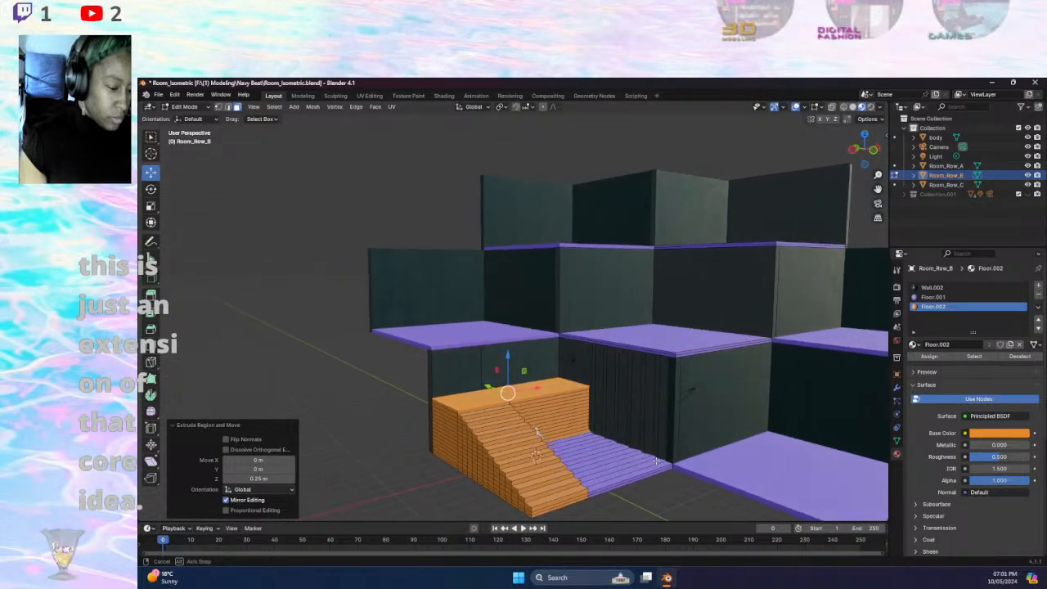
middle_click_drag(656, 460, 656, 461)
scroll(667, 467, "down", 3)
scroll(664, 471, "up", 1)
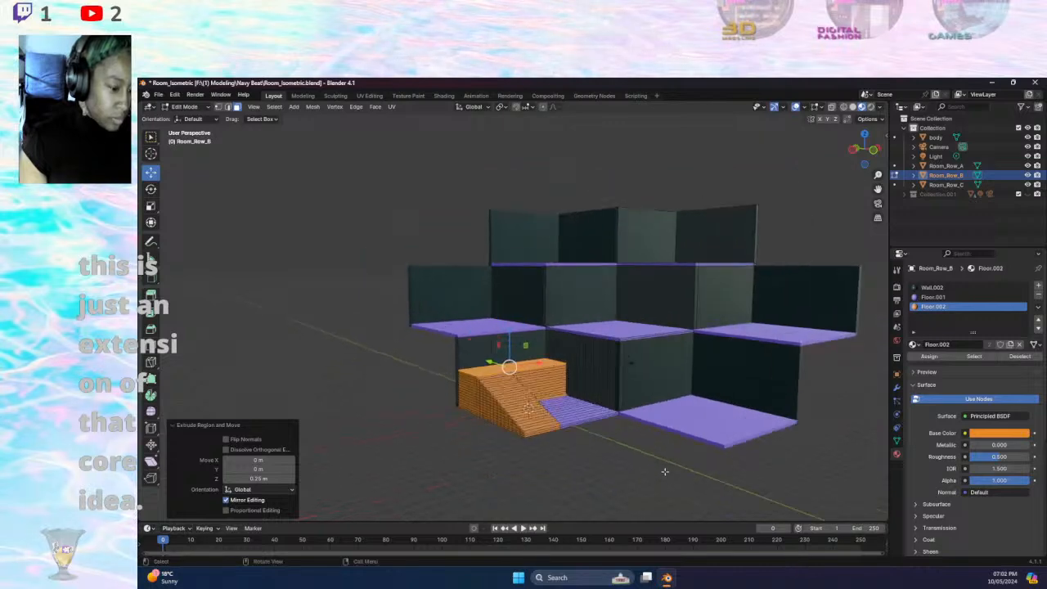
mouse_move(628, 479)
middle_mouse_down()
mouse_move(630, 495)
mouse_move(631, 477)
middle_mouse_up()
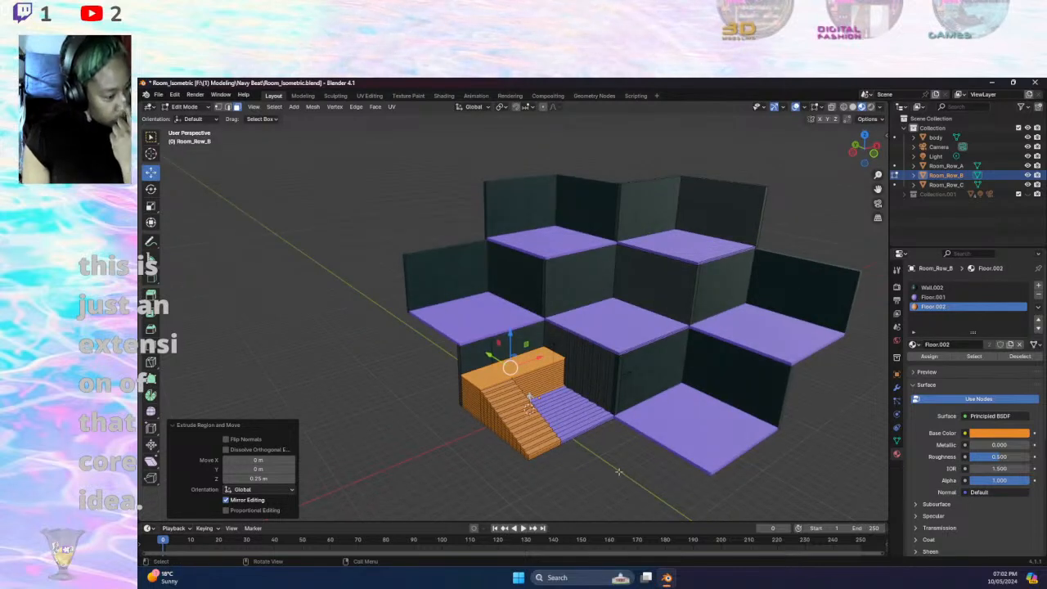
scroll(517, 383, "up", 4)
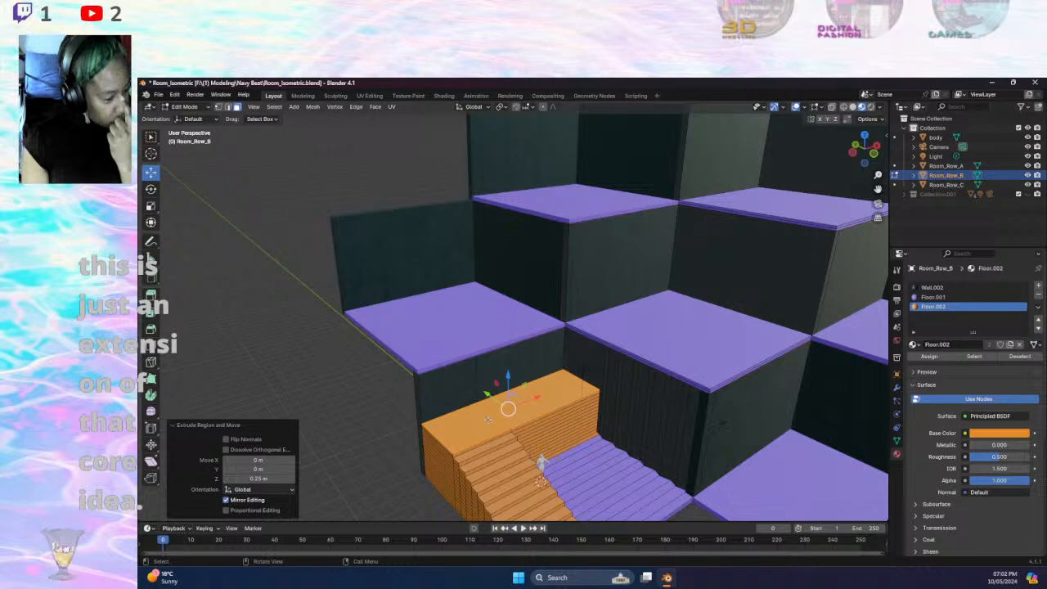
scroll(487, 419, "down", 3)
middle_click_drag(487, 419, 539, 406)
scroll(453, 401, "up", 4)
scroll(457, 412, "down", 1)
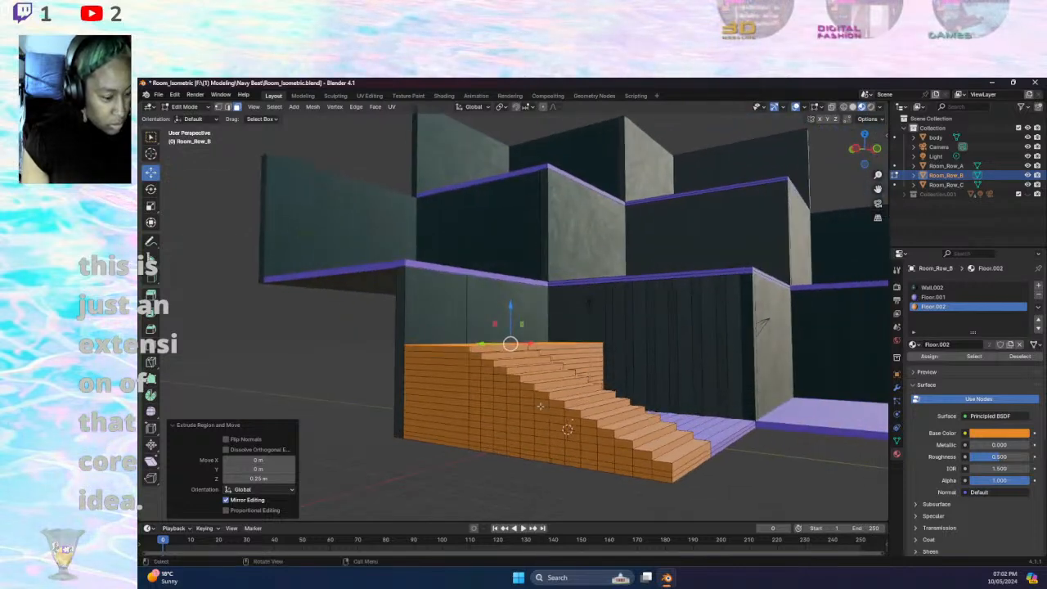
middle_click_drag(586, 408, 586, 426)
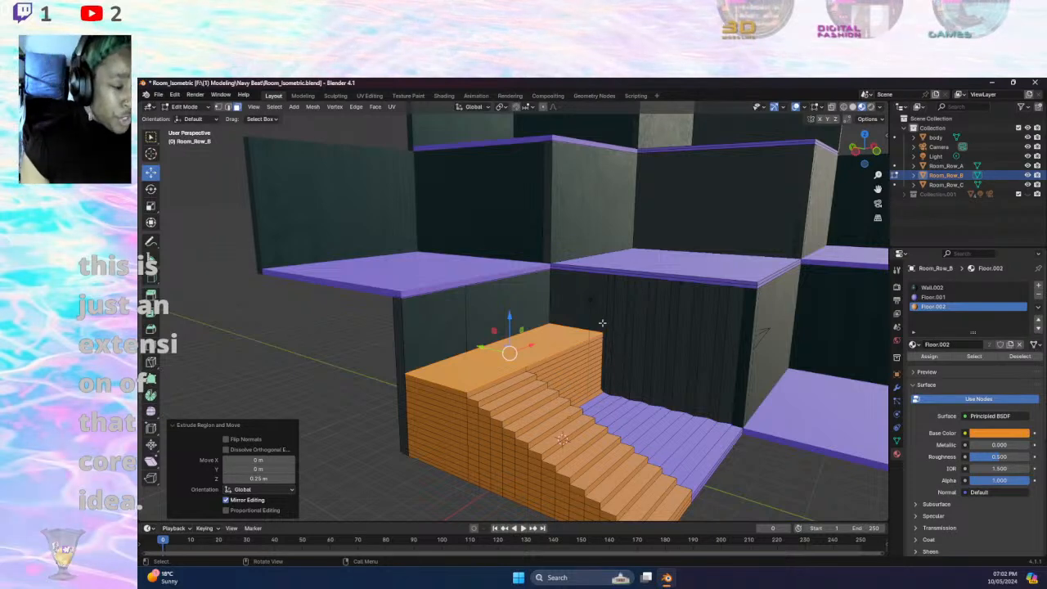
- Add eight loop cuts across the undivided back part of the orange platform's top, slid slightly along its length
left_click(566, 337)
middle_click_drag(566, 338, 575, 360)
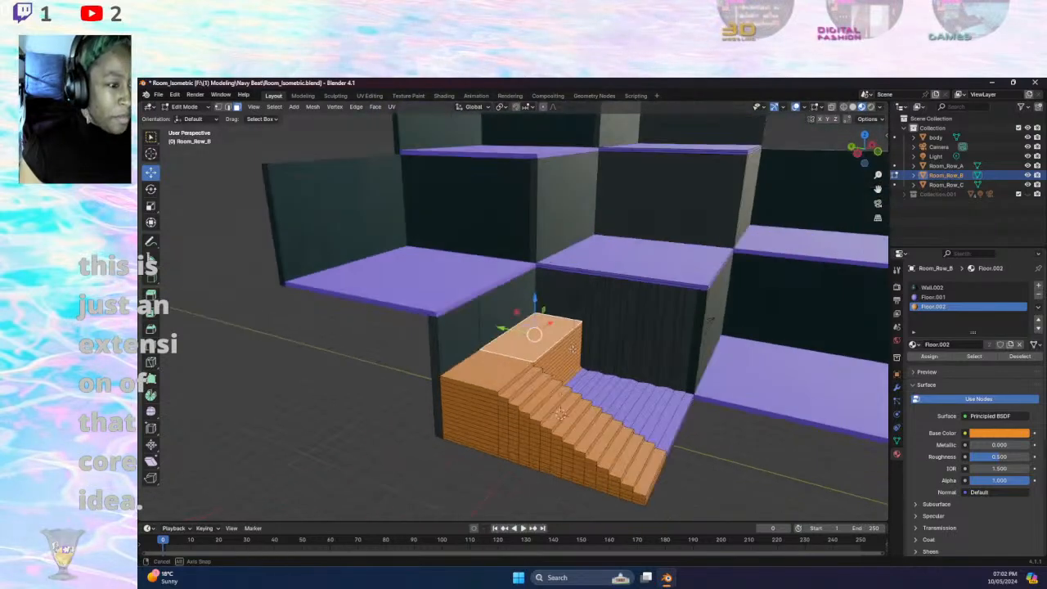
scroll(619, 309, "down", 2)
middle_click_drag(607, 310, 633, 336, "shift")
scroll(552, 407, "up", 4)
key("ctrl+r")
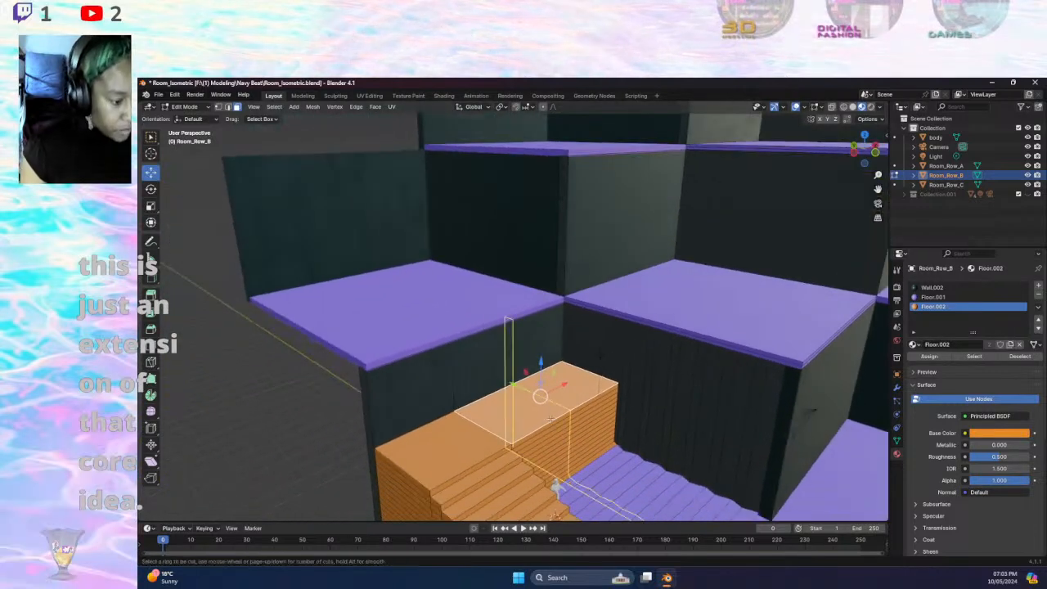
scroll(568, 396, "up", 5)
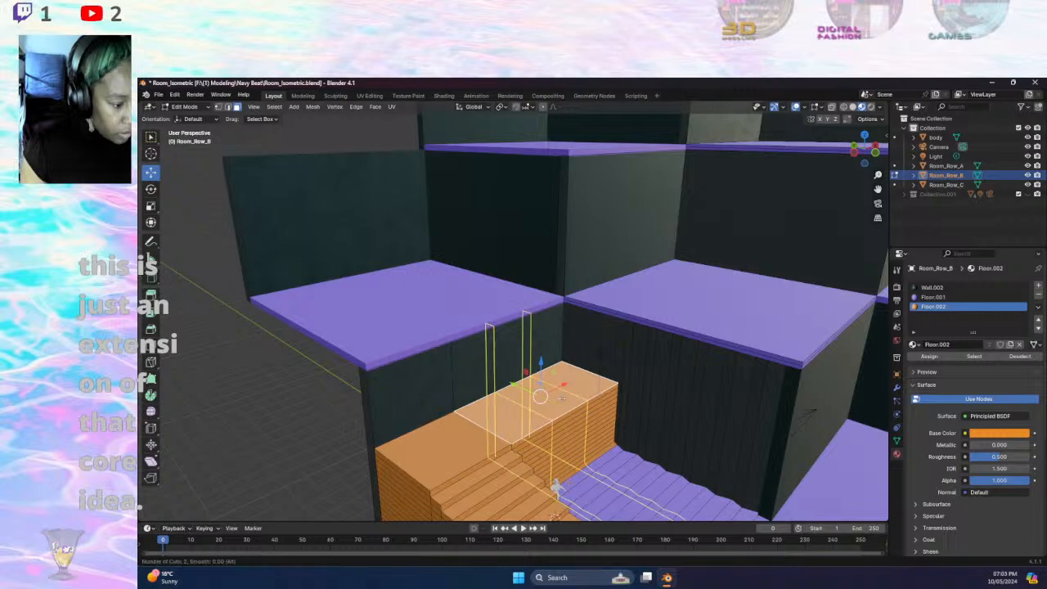
scroll(577, 395, "up", 2)
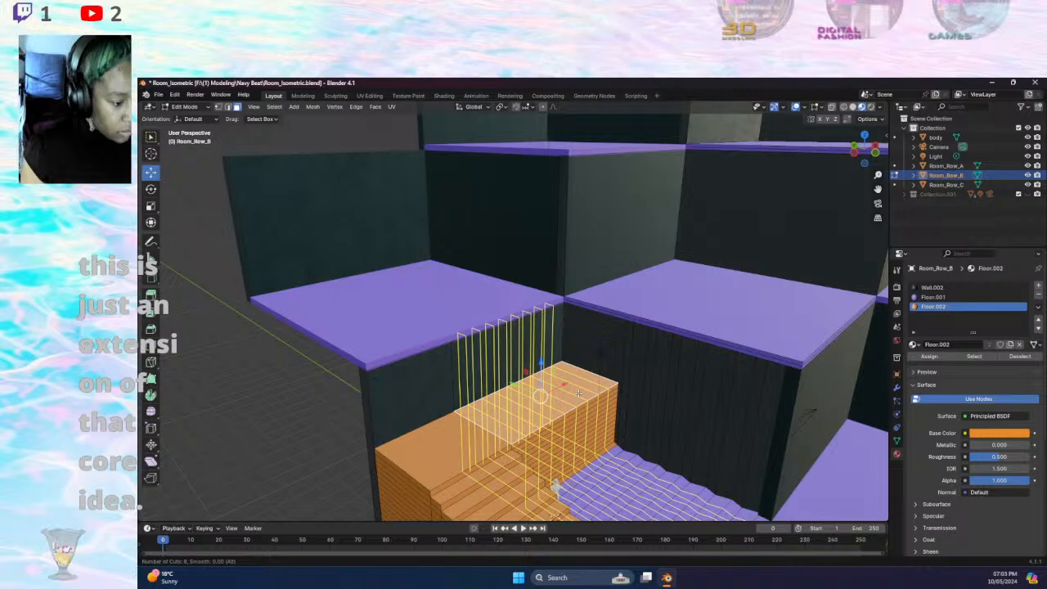
left_click(578, 394)
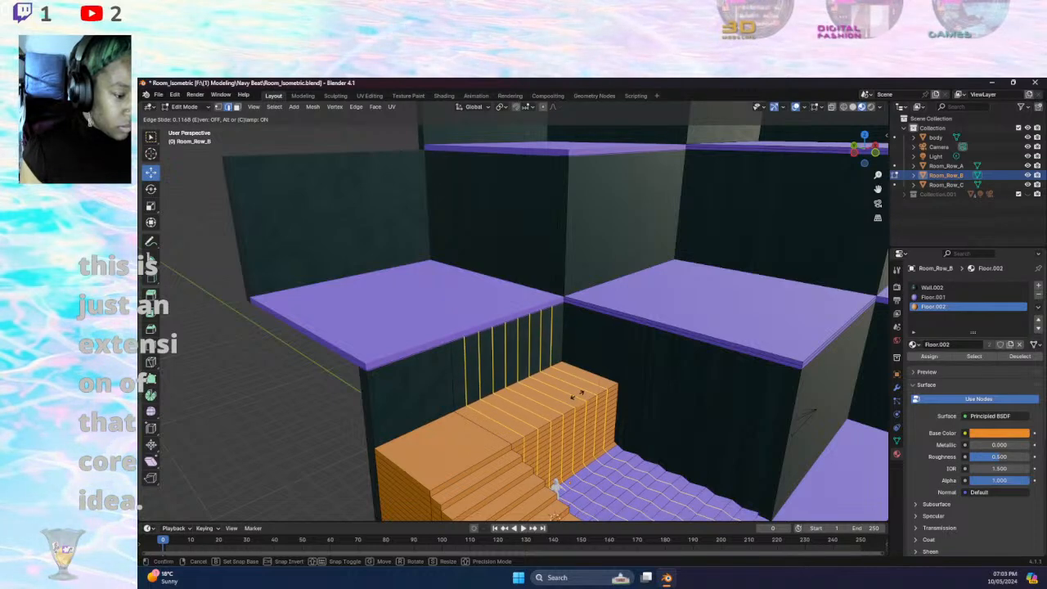
left_click(539, 412)
left_click(510, 425)
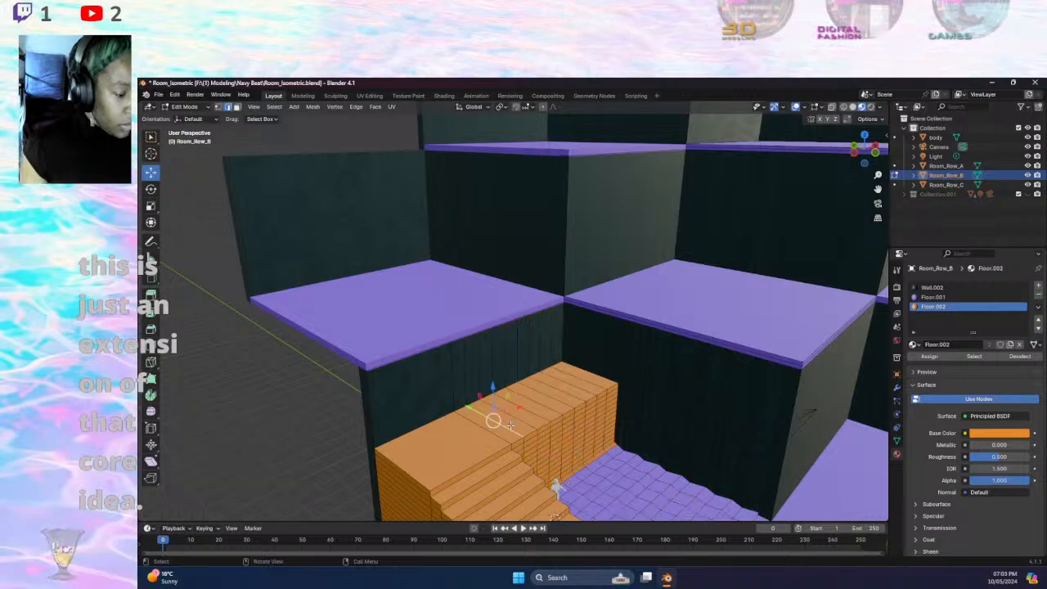
left_click(581, 373)
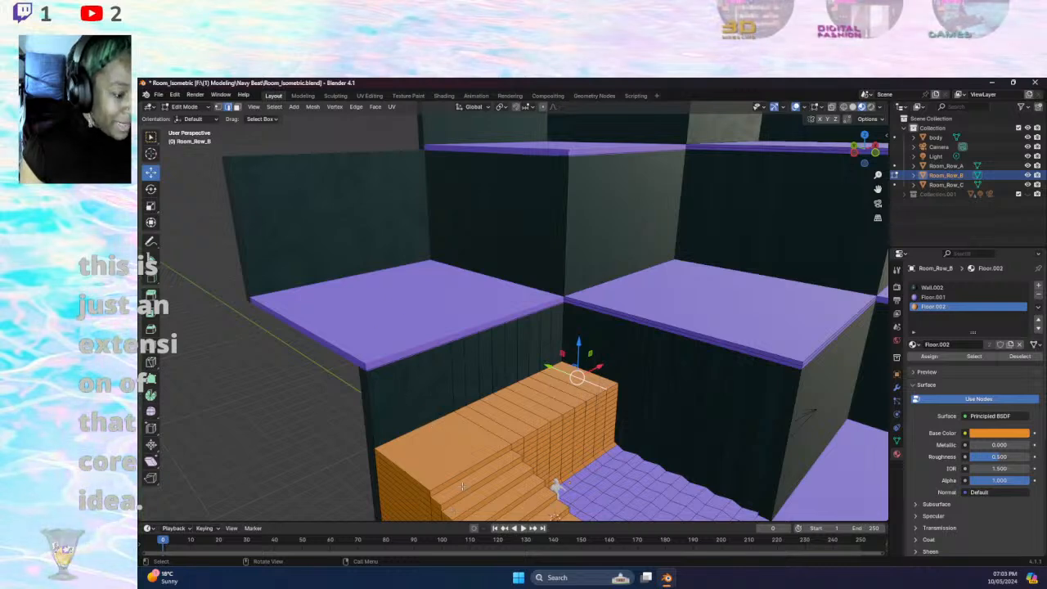
left_click(555, 486)
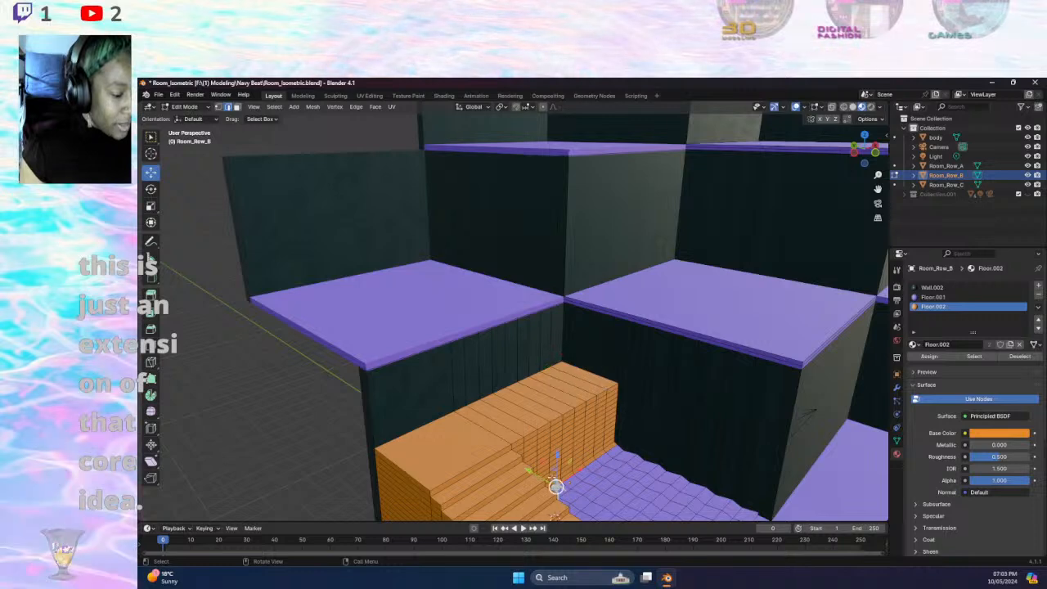
left_click_drag(557, 455, 557, 385)
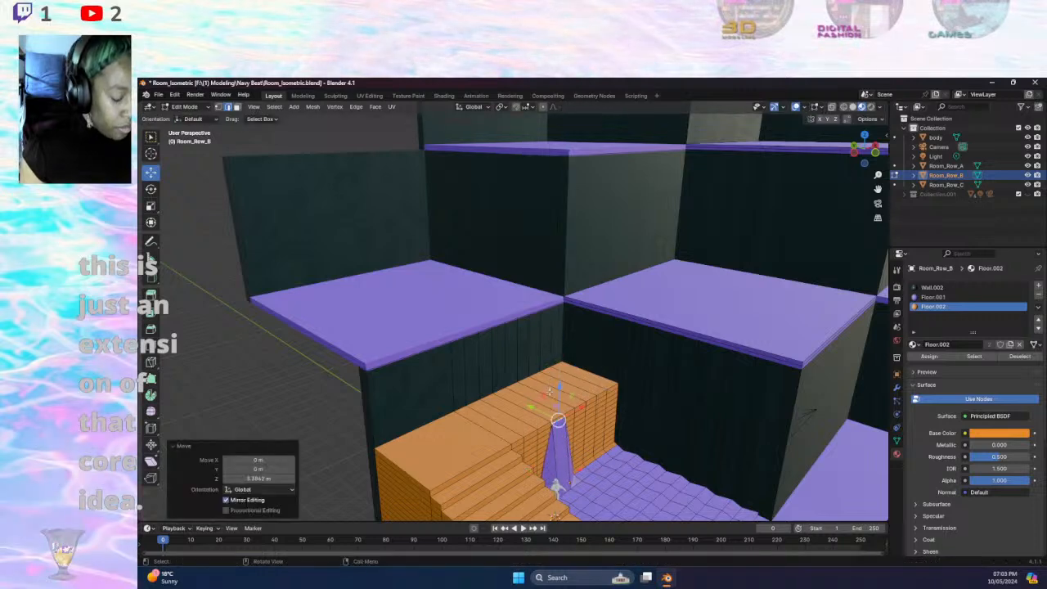
key("ctrl+z")
- In Object Mode, move the body figure from the lower floor up onto the orange platform's top
left_click(184, 107)
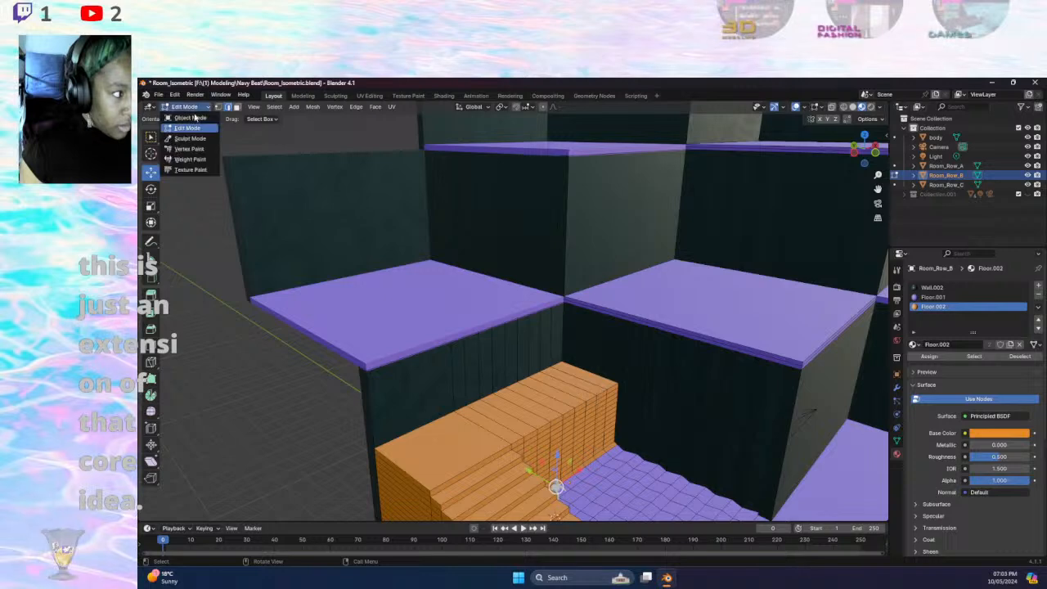
left_click(185, 115)
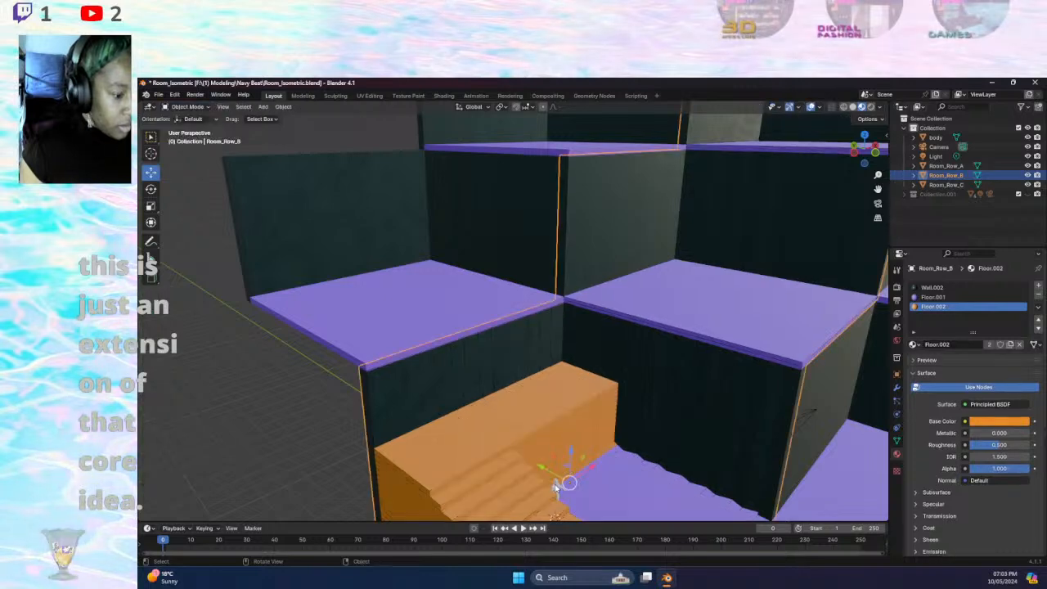
left_click(555, 486)
left_click_drag(557, 490, 478, 380)
middle_click_drag(479, 380, 554, 351)
left_click_drag(540, 340, 538, 388)
middle_click_drag(538, 389, 536, 367)
left_click_drag(538, 363, 540, 343)
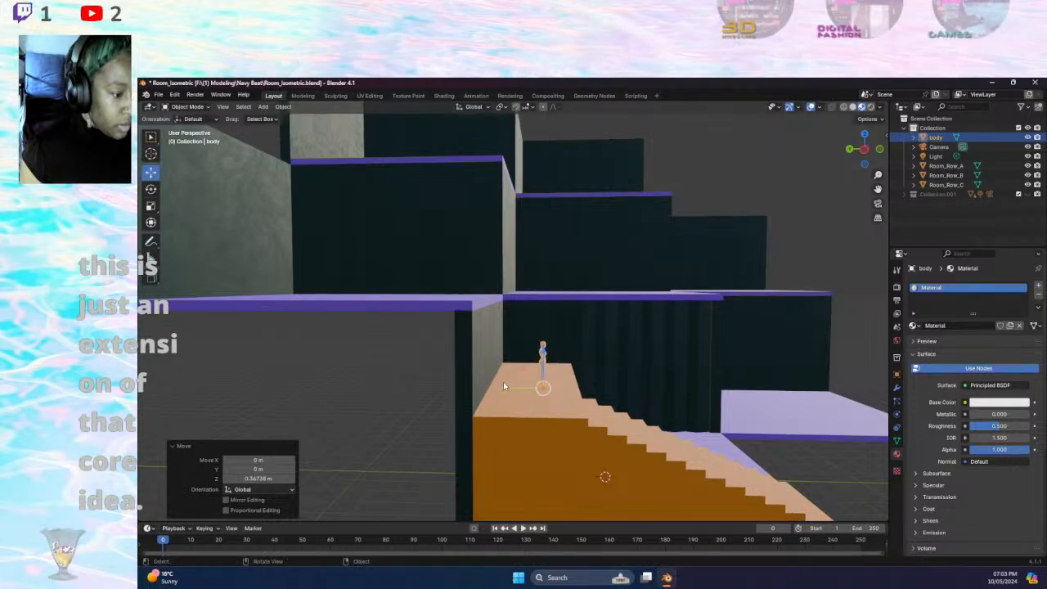
left_click_drag(503, 388, 464, 388)
mouse_move(502, 346)
left_mouse_down()
mouse_move(499, 312)
mouse_move(501, 360)
mouse_move(502, 344)
left_mouse_up()
mouse_move(562, 351)
middle_mouse_down()
mouse_move(502, 377)
mouse_move(555, 364)
middle_mouse_up()
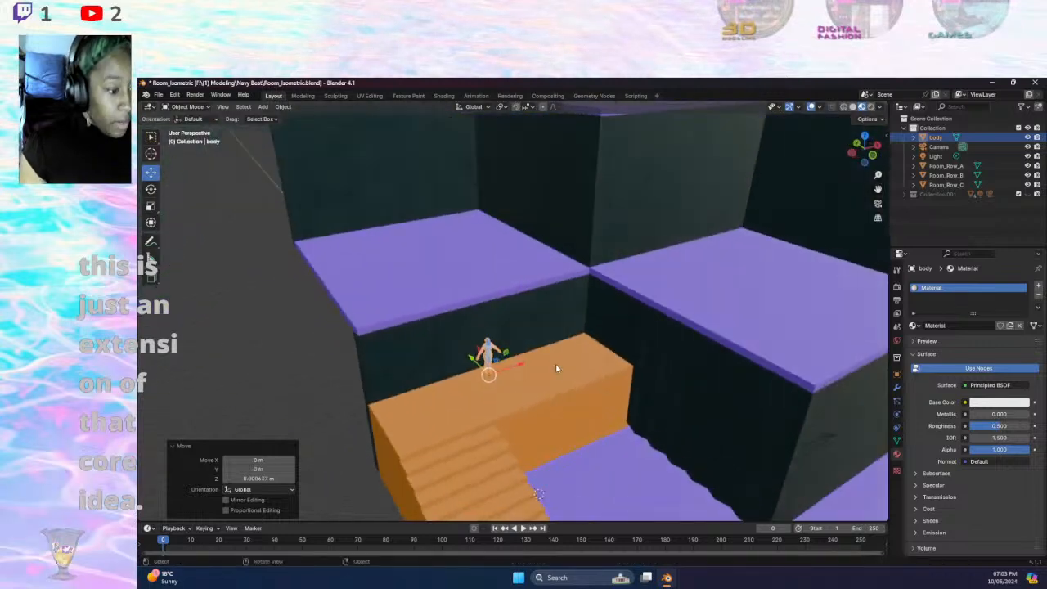
- Undo the body figure's moves onto the platform
left_click(526, 385)
left_click(488, 353)
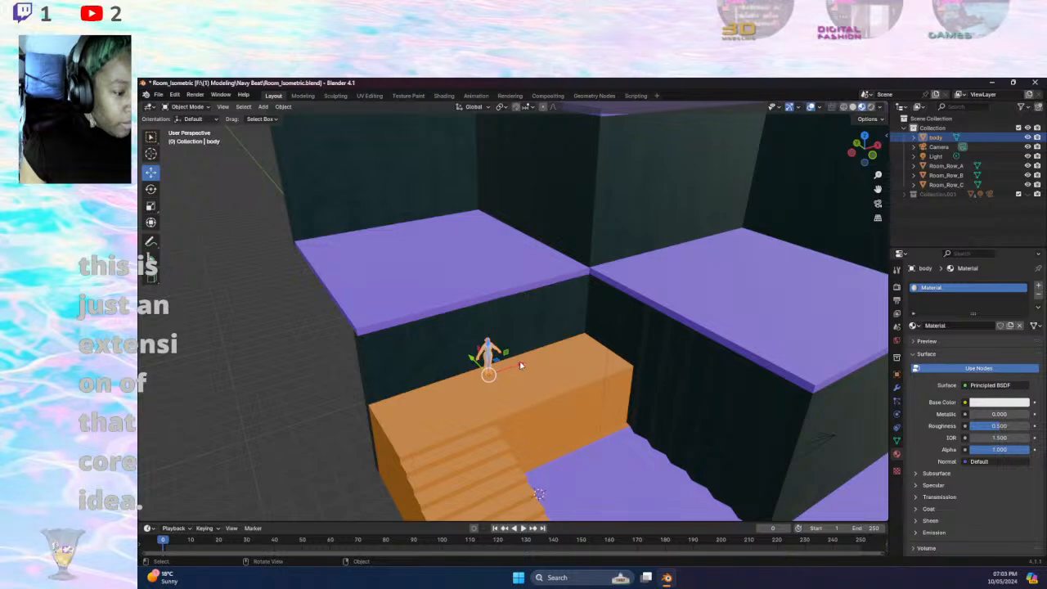
key("ctrl+z")
key("ctrl+z")
key("ctrl+z")
key("ctrl+z")
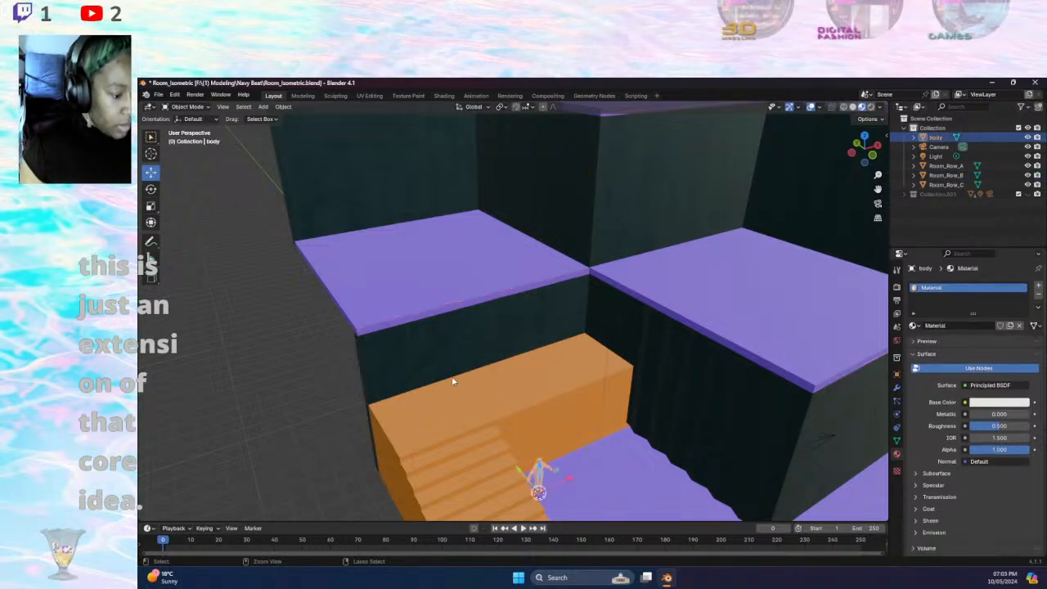
- Select Room_Row_B, return it to Edit Mode and switch to face selection
left_click(308, 268)
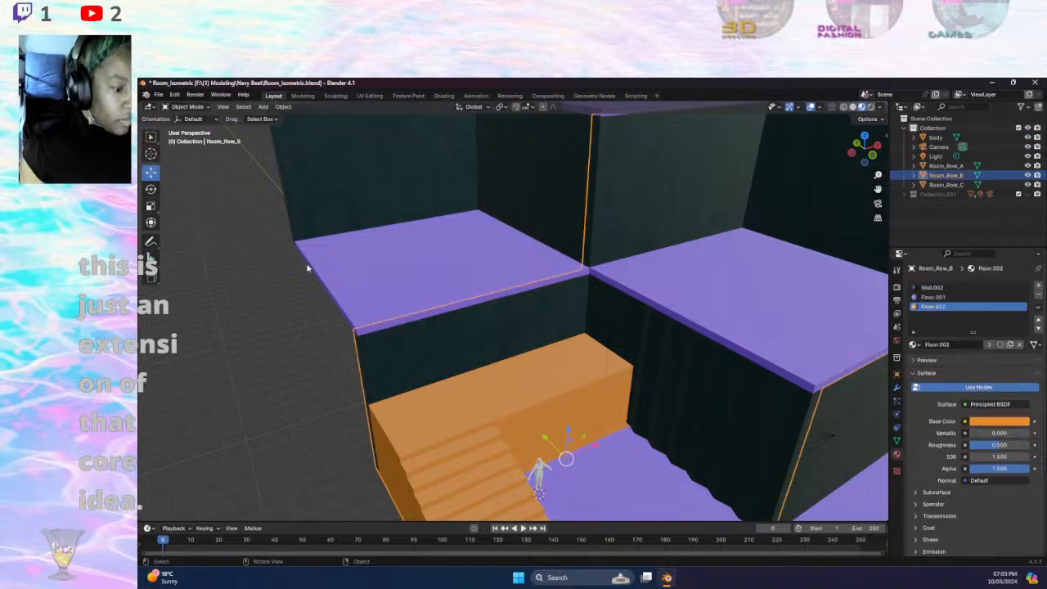
left_click(187, 108)
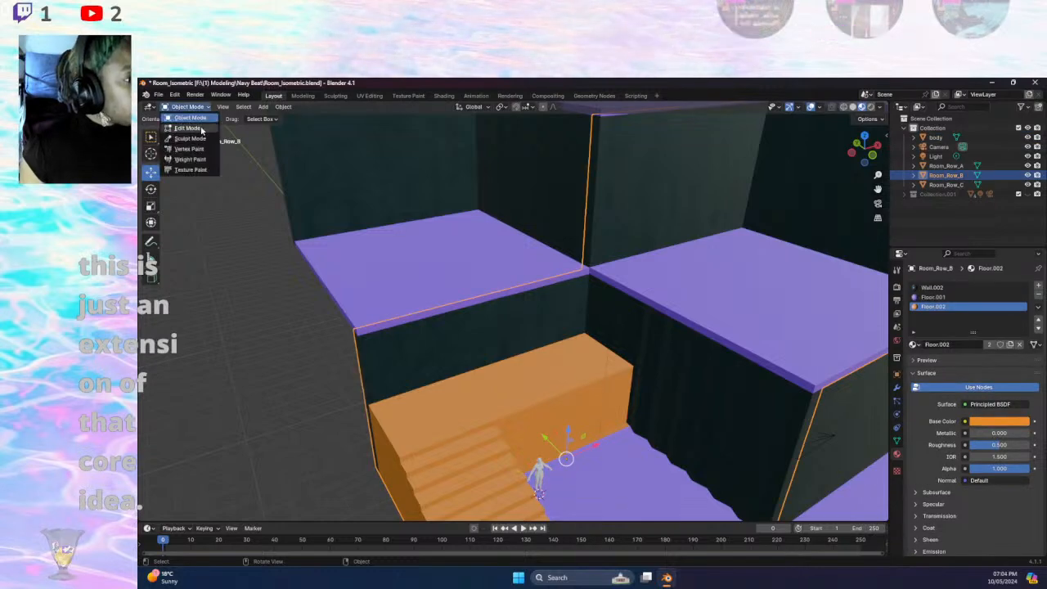
left_click(192, 131)
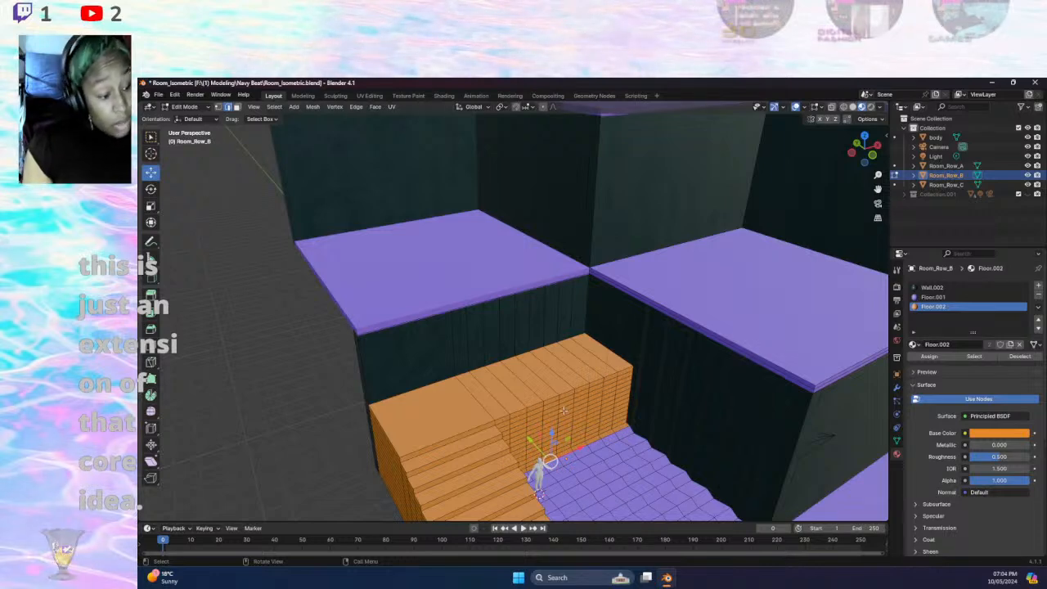
right_click_drag(488, 391, 474, 397, "shift")
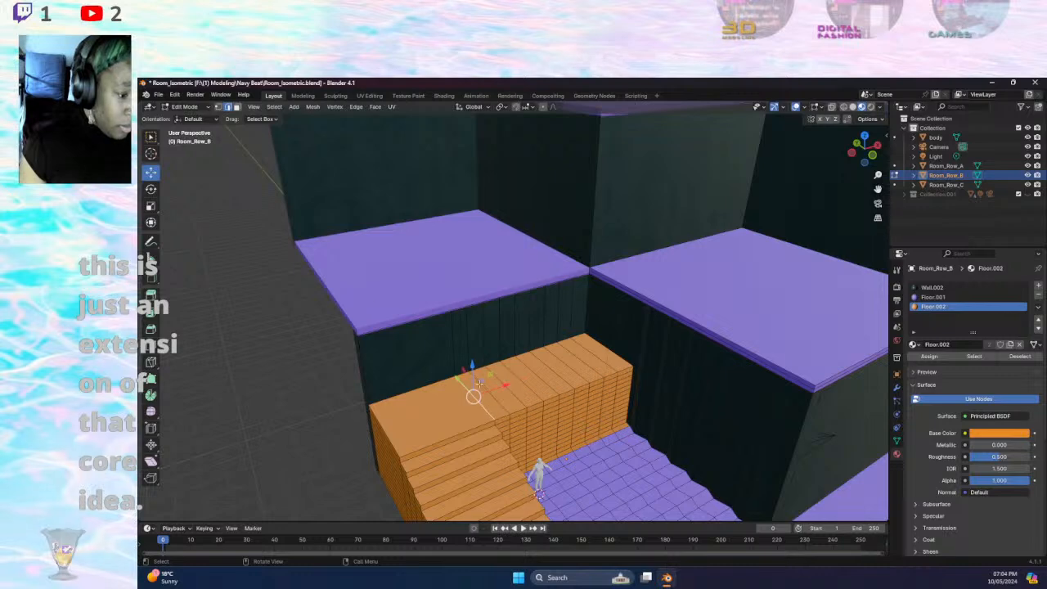
left_click(237, 107)
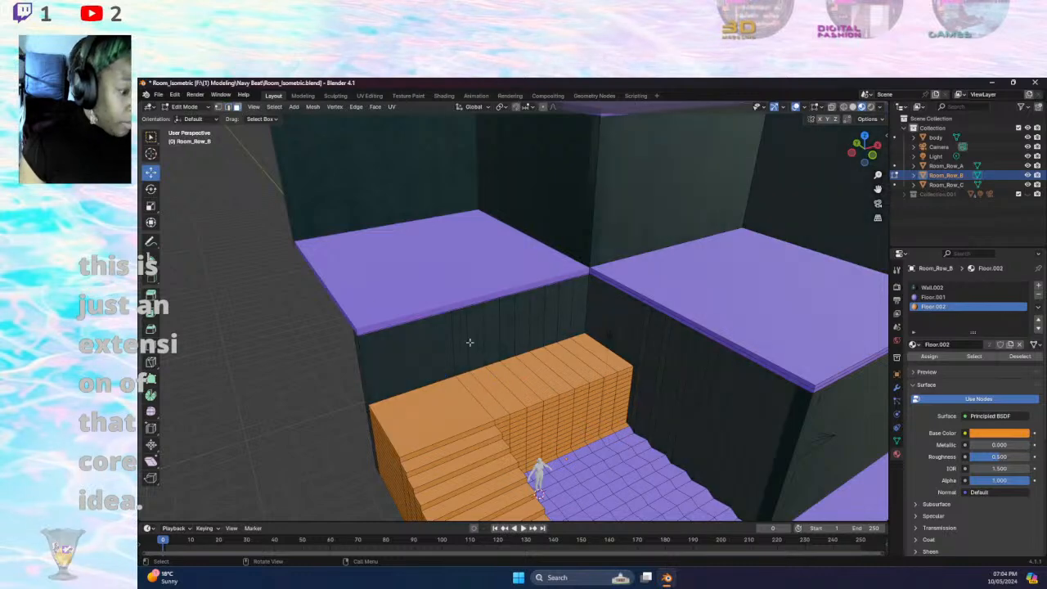
- Select all the narrow strips on the divided back part of the orange platform's top and extrude them 0.25 m up along Z
left_click(489, 396)
left_click(520, 392, "shift")
left_click(529, 390, "shift")
left_click(512, 395, "shift")
left_click(522, 391, "shift")
left_click(508, 397, "shift")
left_click(539, 384, "shift")
left_click(563, 374, "shift")
left_click(573, 370, "shift")
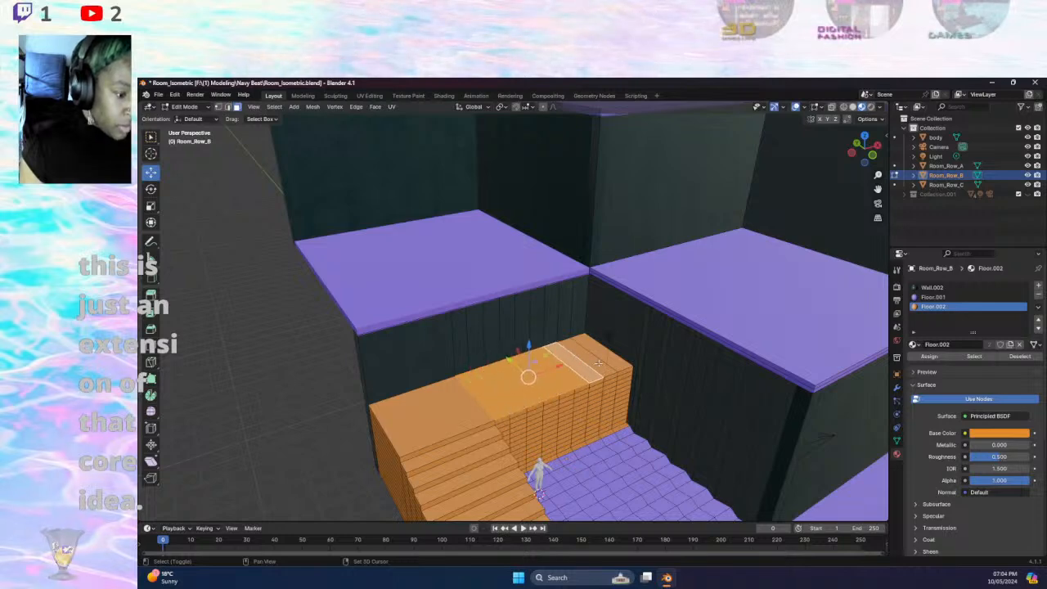
left_click(581, 365, "shift")
left_click(590, 360, "shift")
middle_click_drag(590, 360, 455, 402)
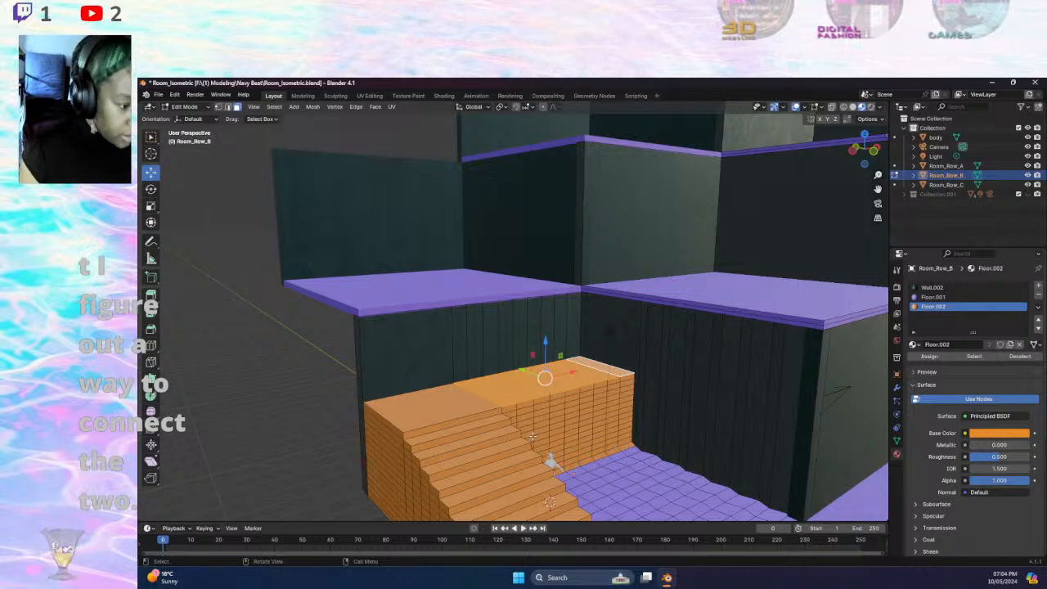
key("g")
key("z")
key("z")
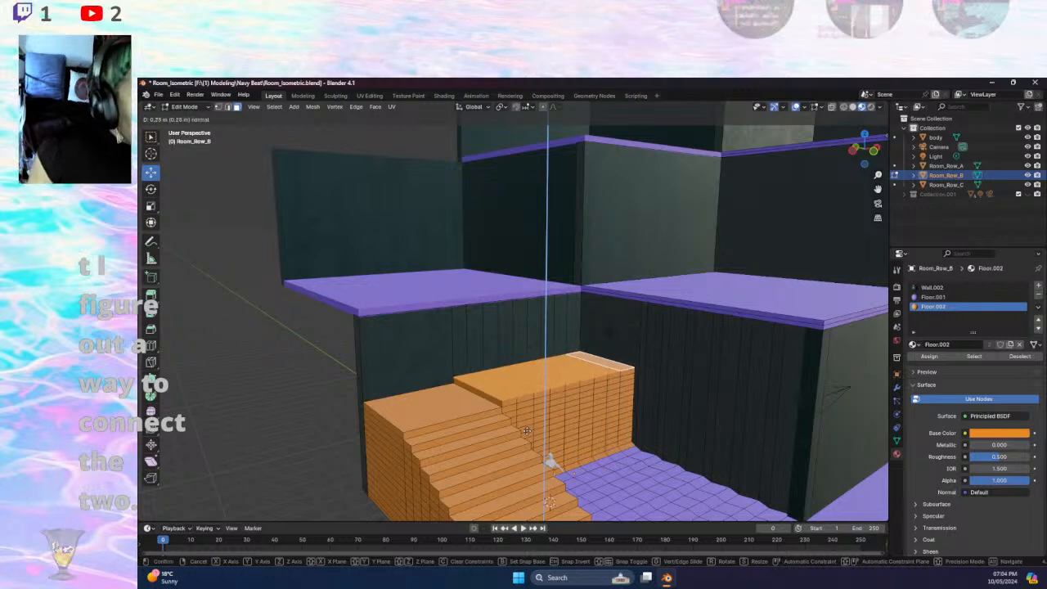
right_click(528, 428)
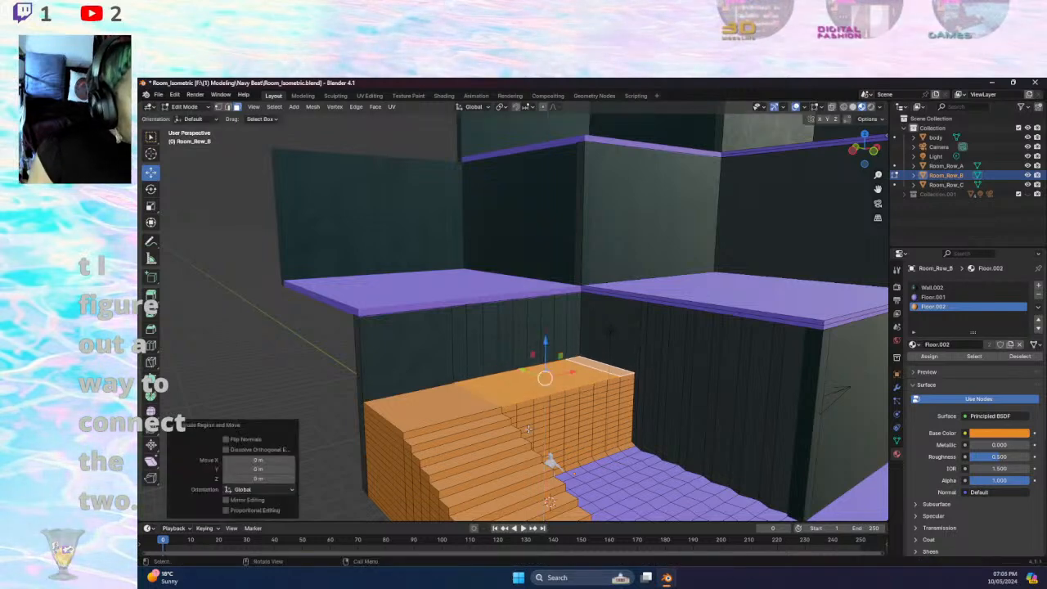
left_click(258, 478)
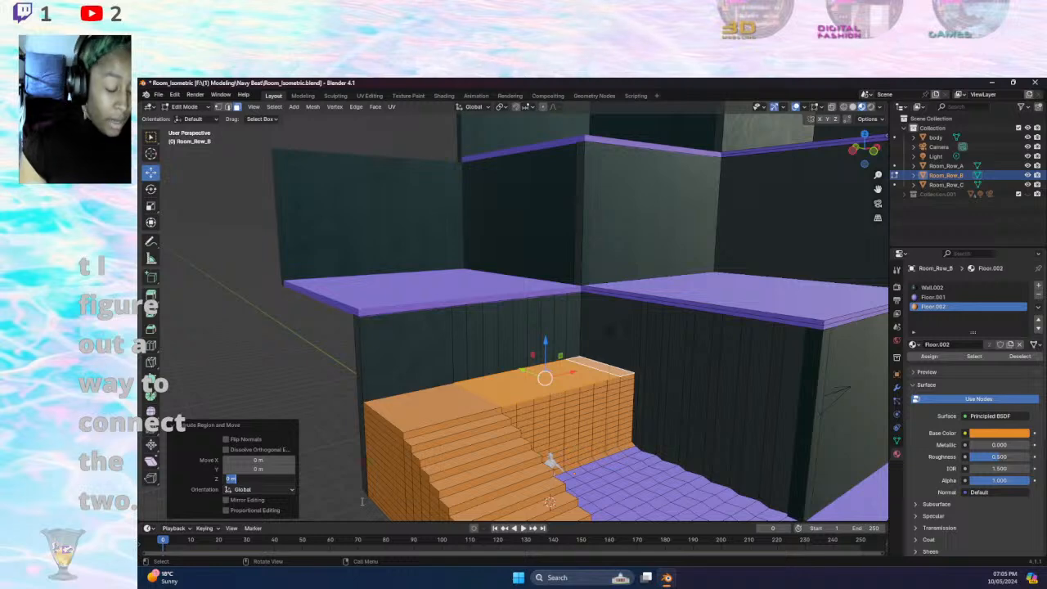
type("0")
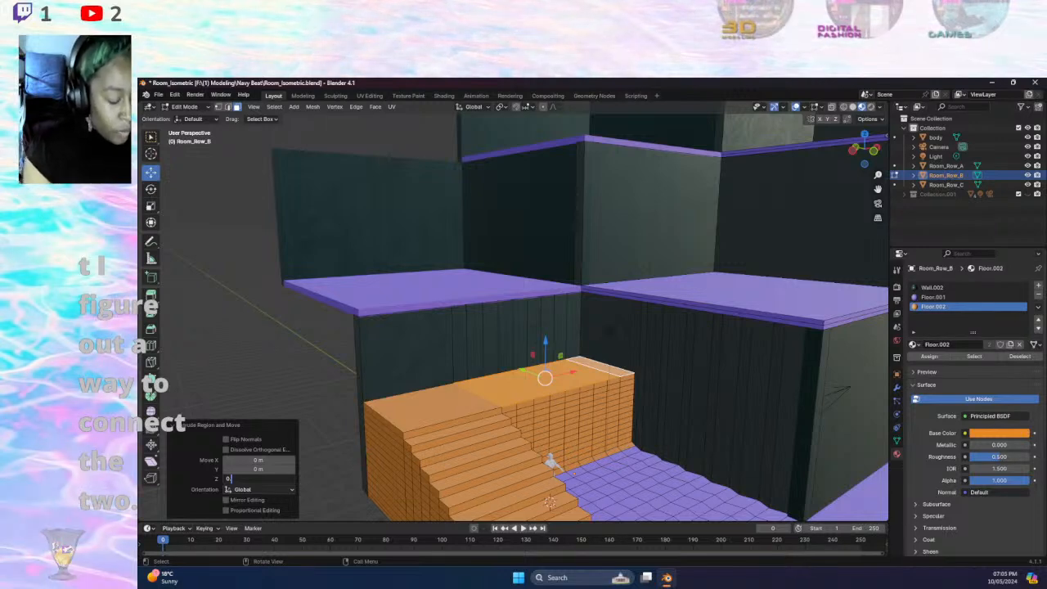
type(".25")
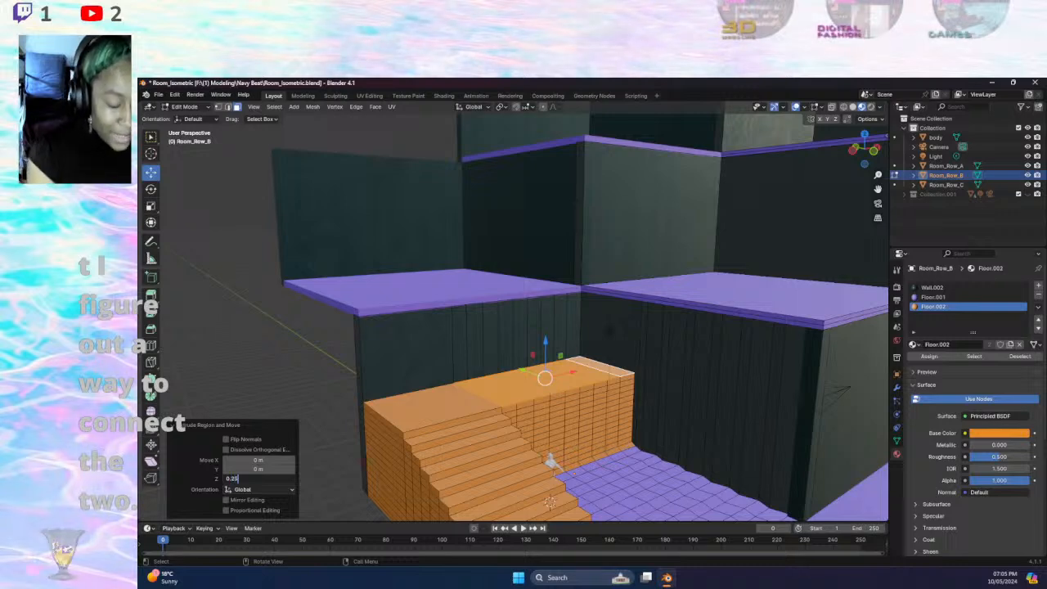
key("Return")
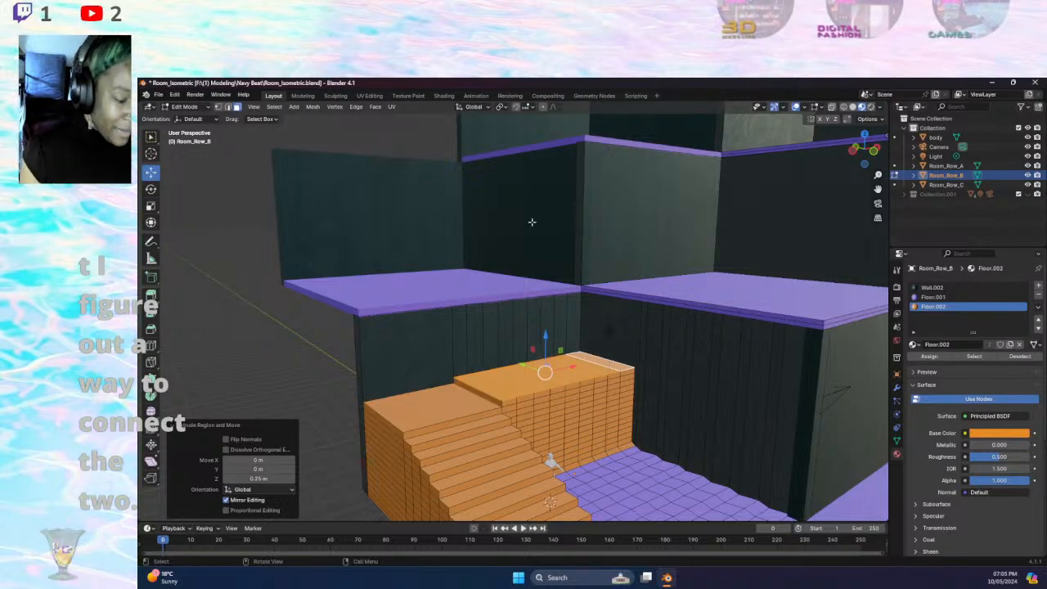
- Deselect the strip nearest the landing and extrude the remaining strips 0.25 m up along Z as the second upper step
left_click(495, 396, "shift")
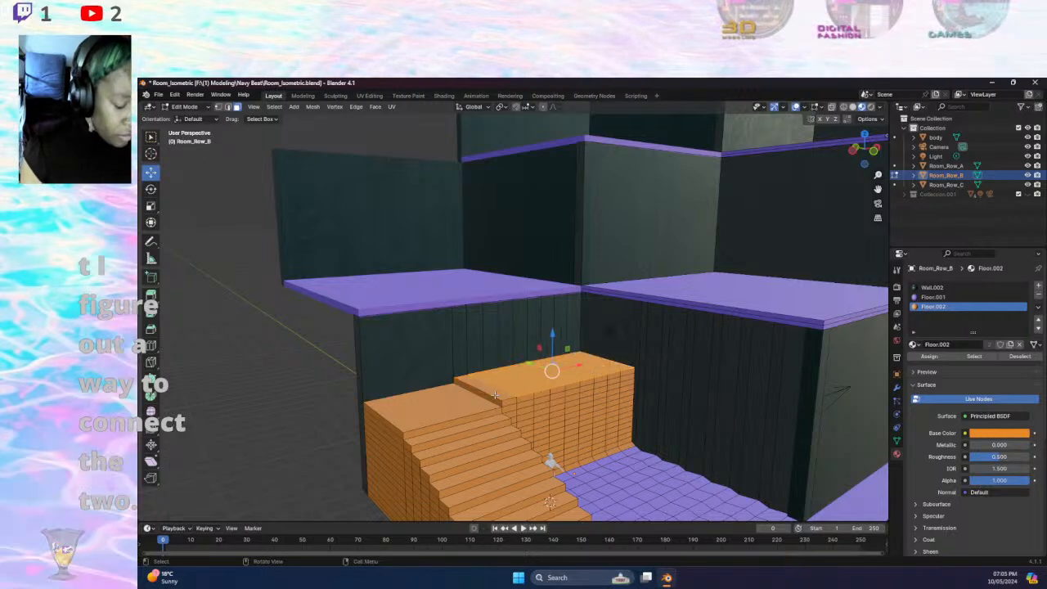
key("e")
key("Escape")
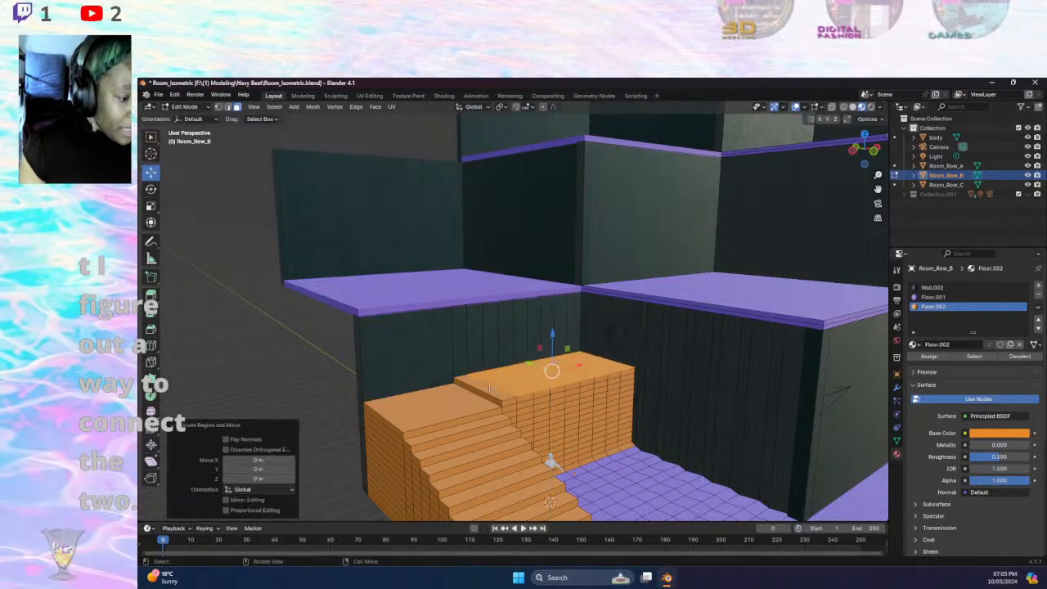
left_click(258, 480)
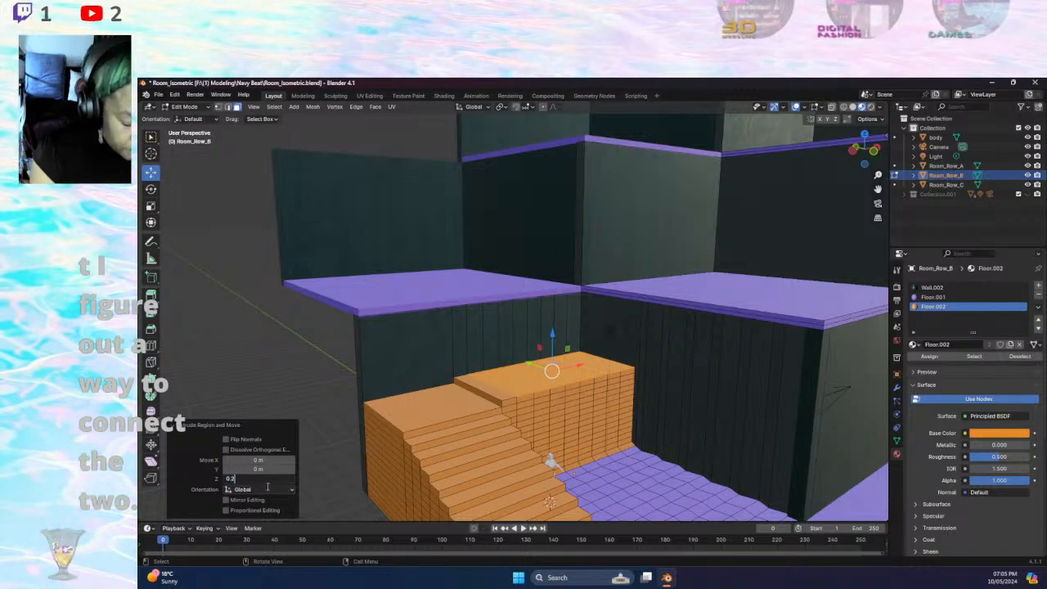
type("0.25")
key("Return")
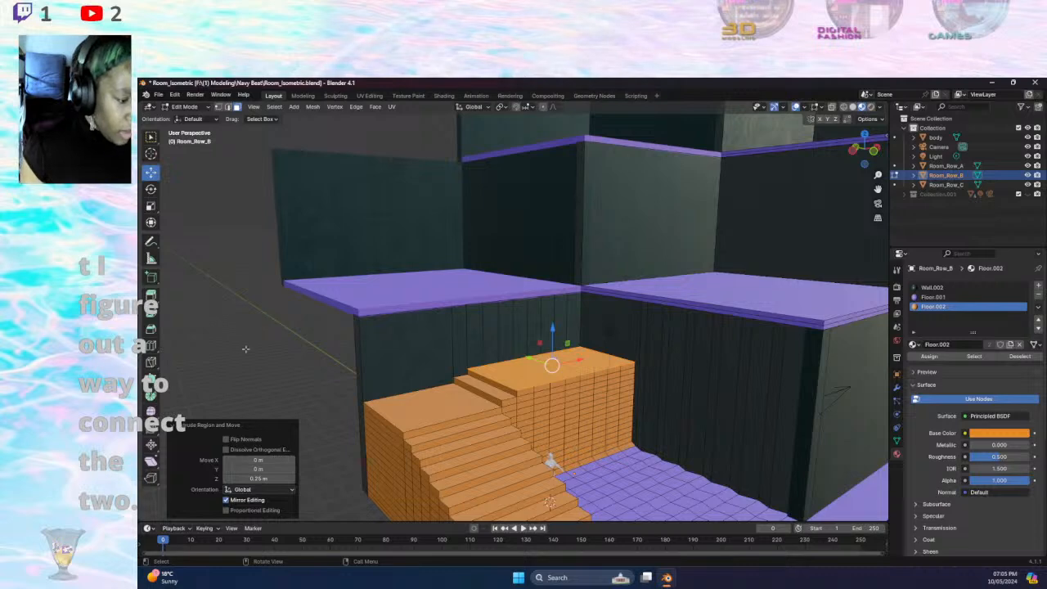
- Drop the second strip from the selection and extrude the strips behind it 0.25 m up along Z as the third upper step
left_click(517, 383, "shift")
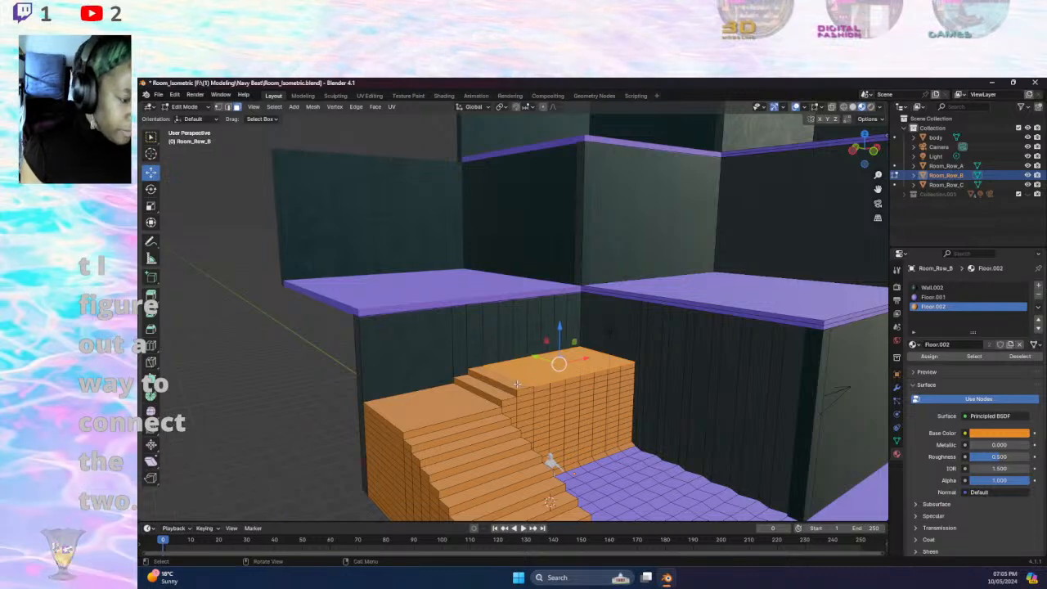
key("e")
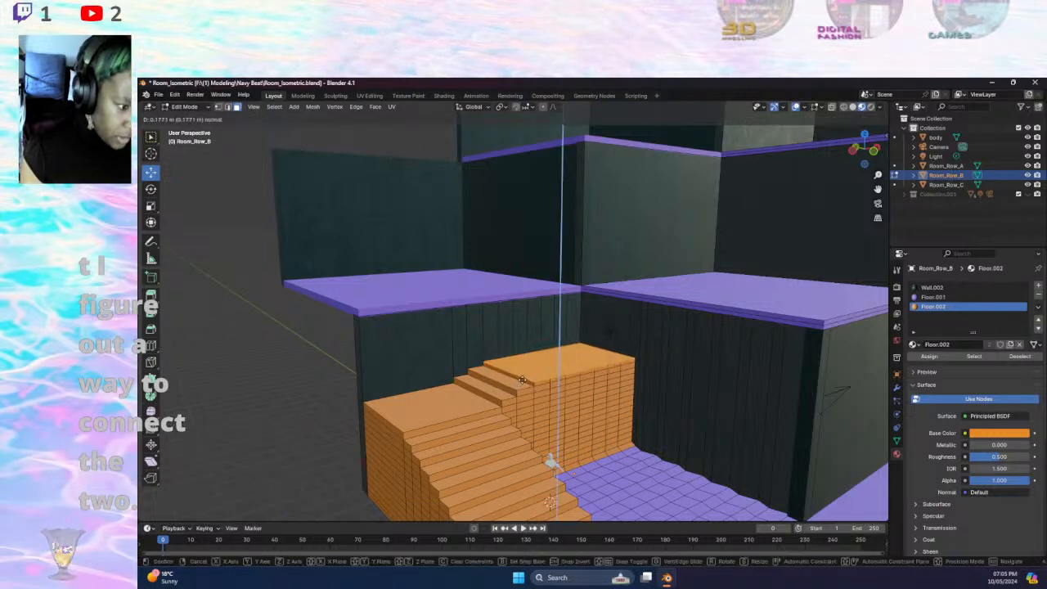
key("Escape")
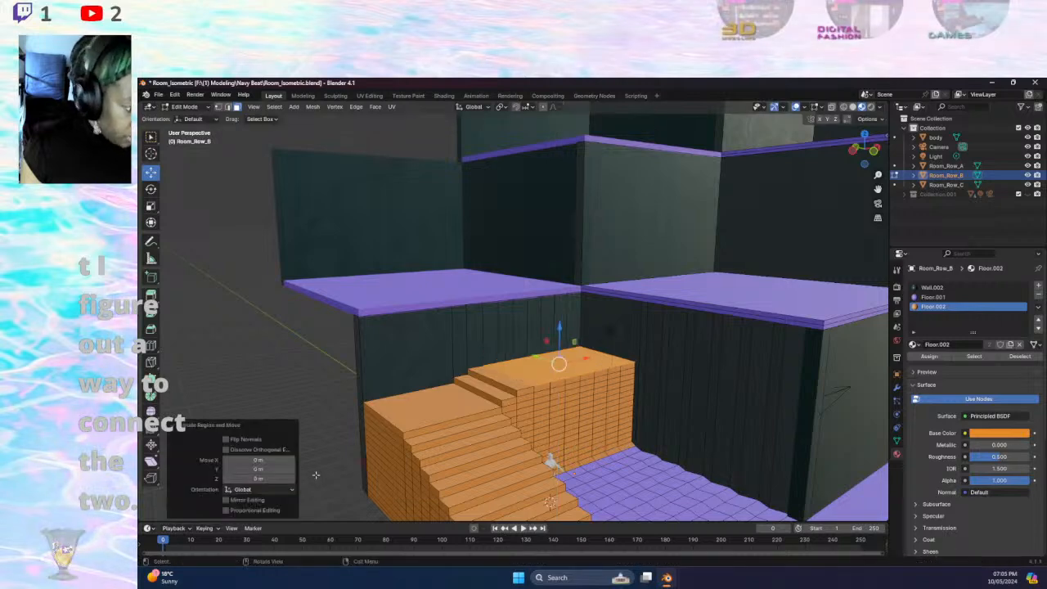
left_click(258, 477)
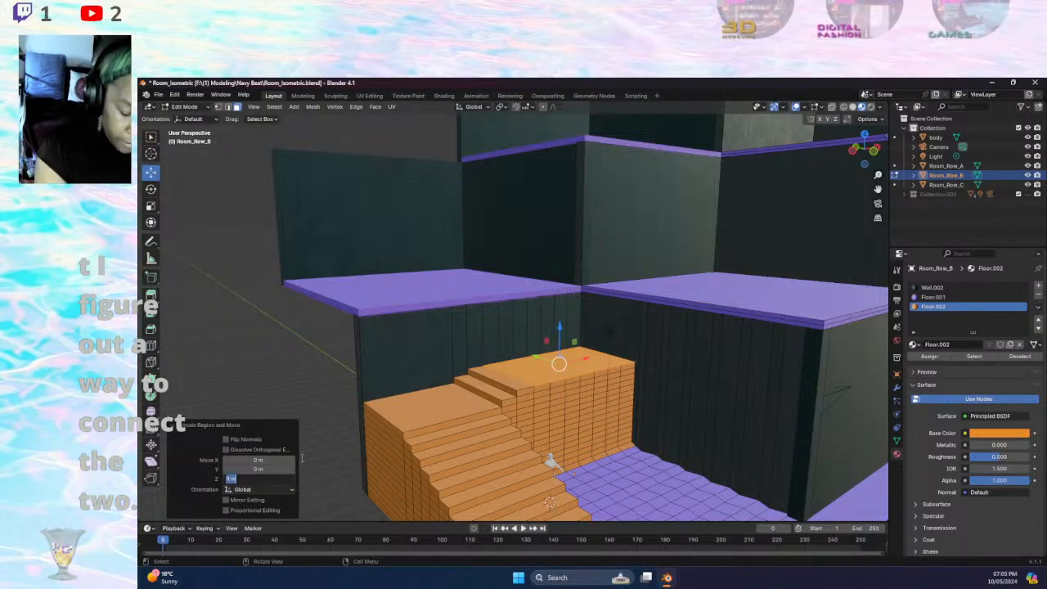
type("0")
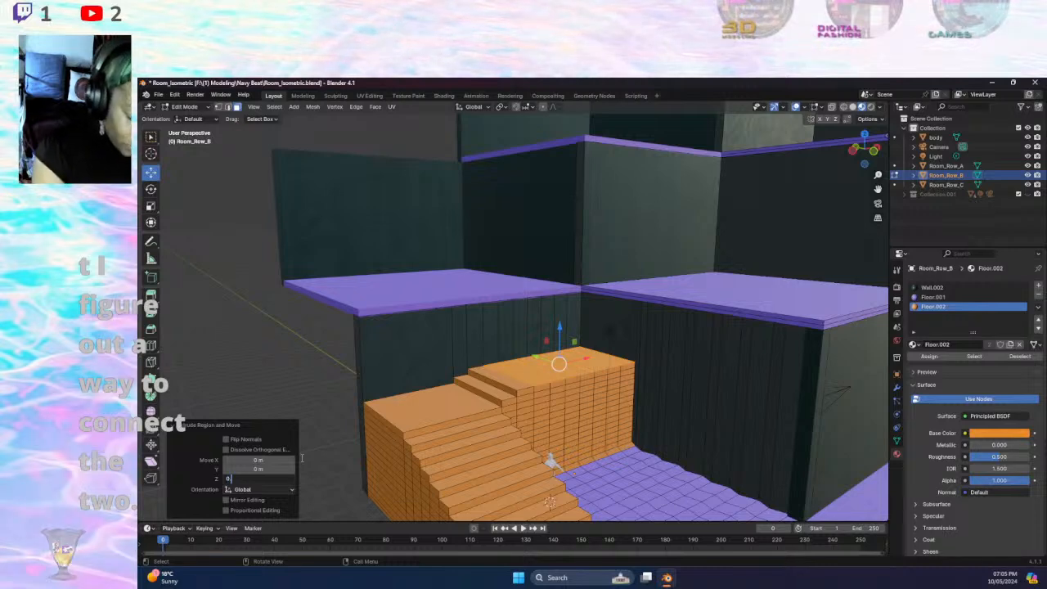
type(".25")
key("Return")
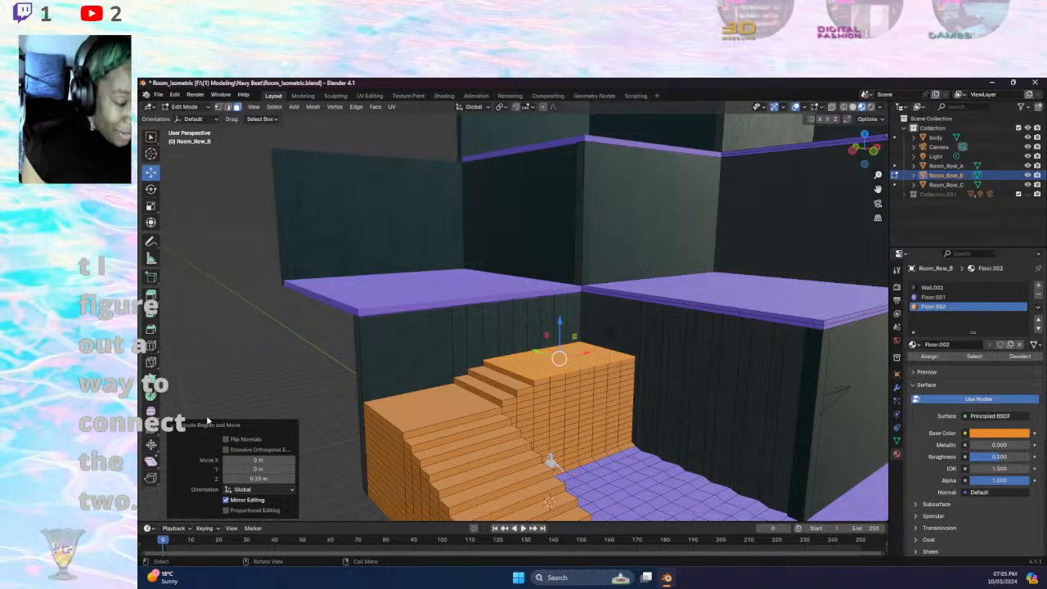
- Remove the third strip from the selection and extrude the rest 0.25 m up along Z to form the fourth upper step
left_click(539, 375, "shift")
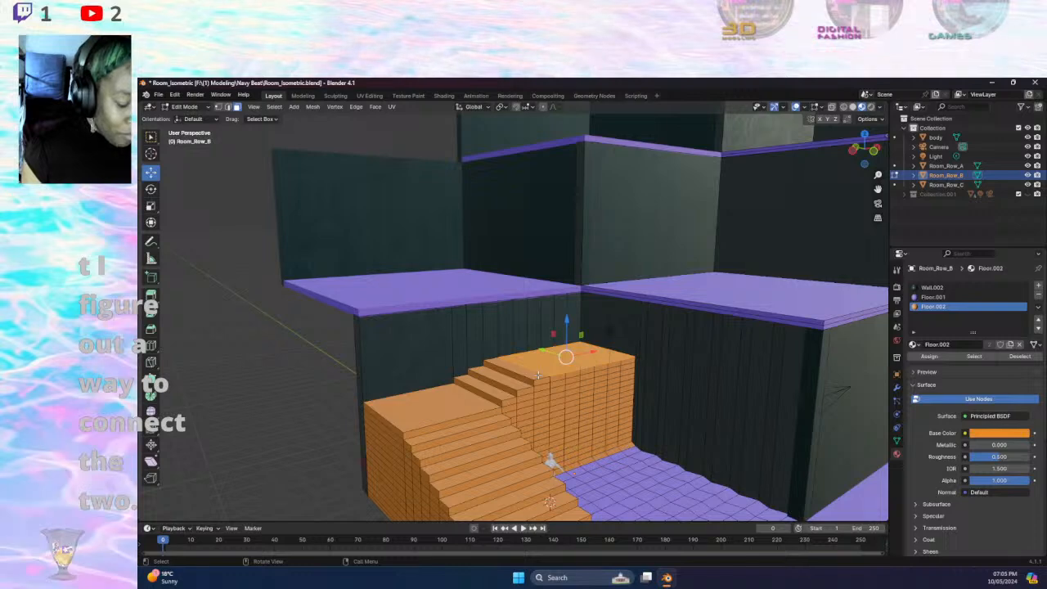
key("e")
right_click(540, 369)
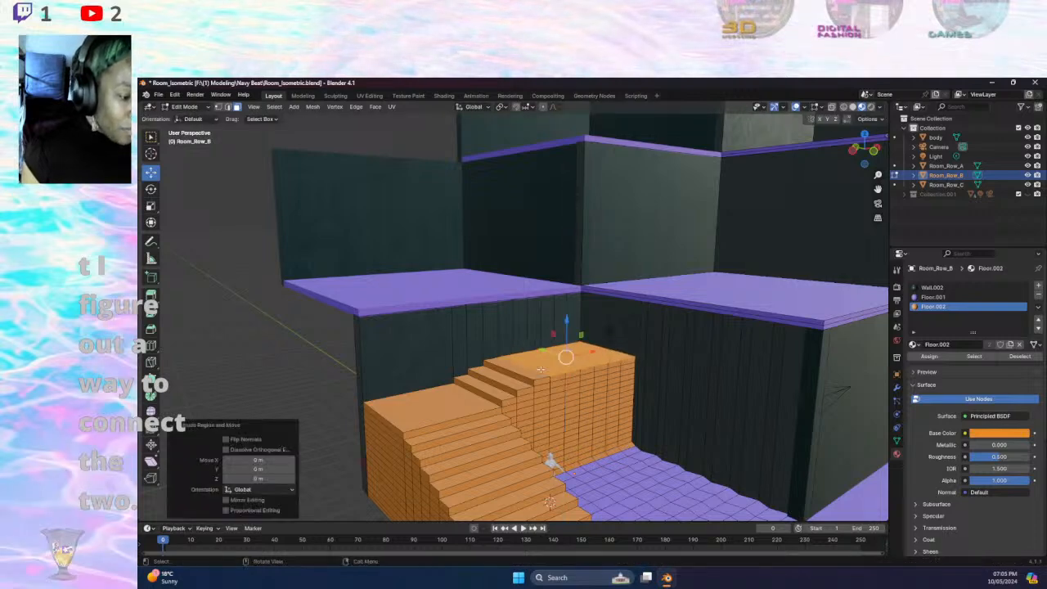
left_click(270, 479)
type("0.")
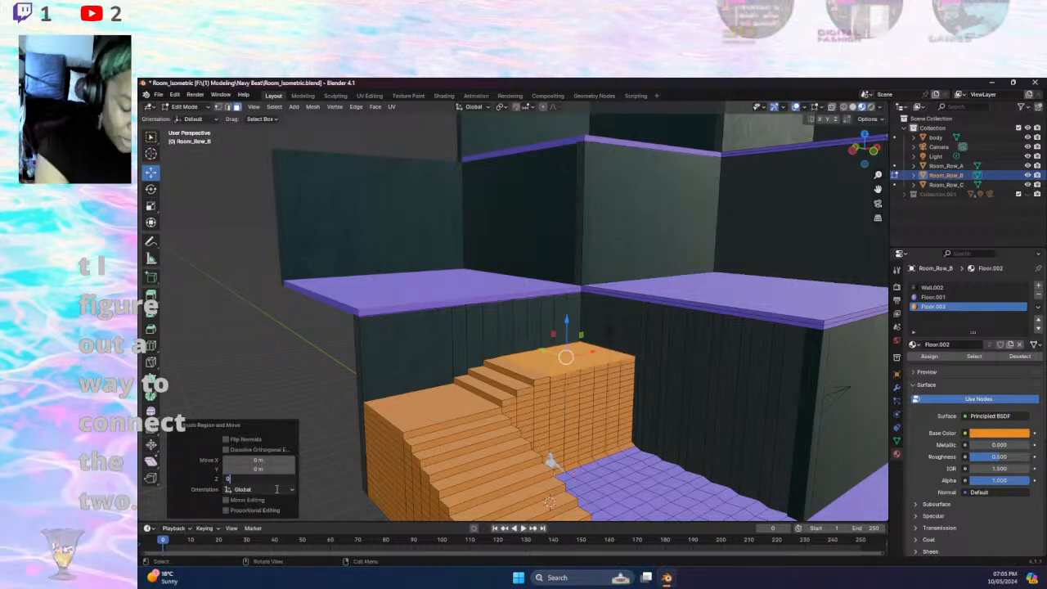
type("25")
key("Return")
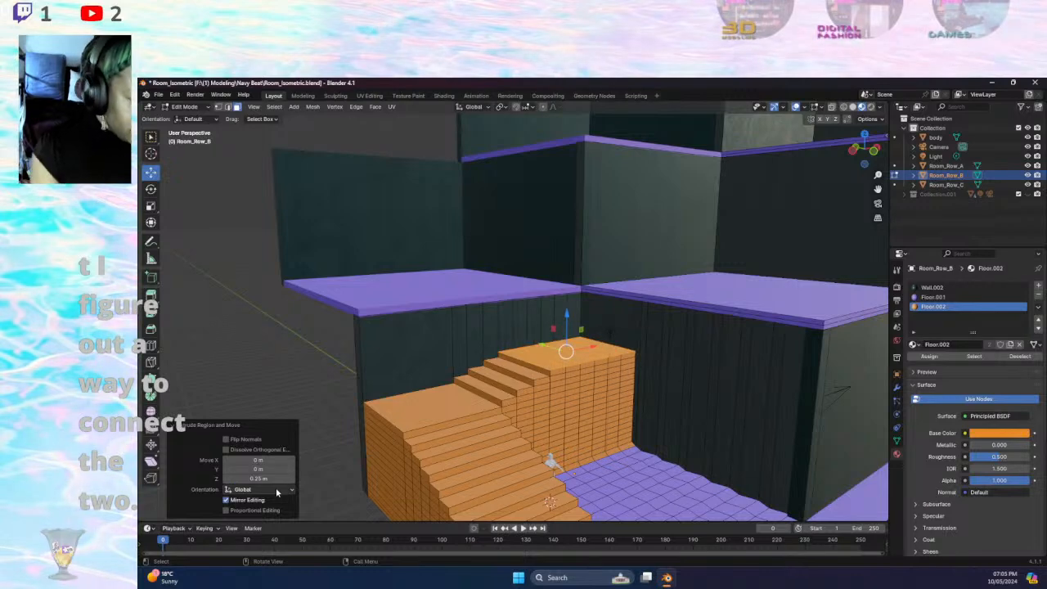
- Deselect the fourth strip and extrude the strips behind it 0.25 m up along Z to form the fifth upper step
left_click(534, 362, "shift")
key("e")
left_click(534, 362)
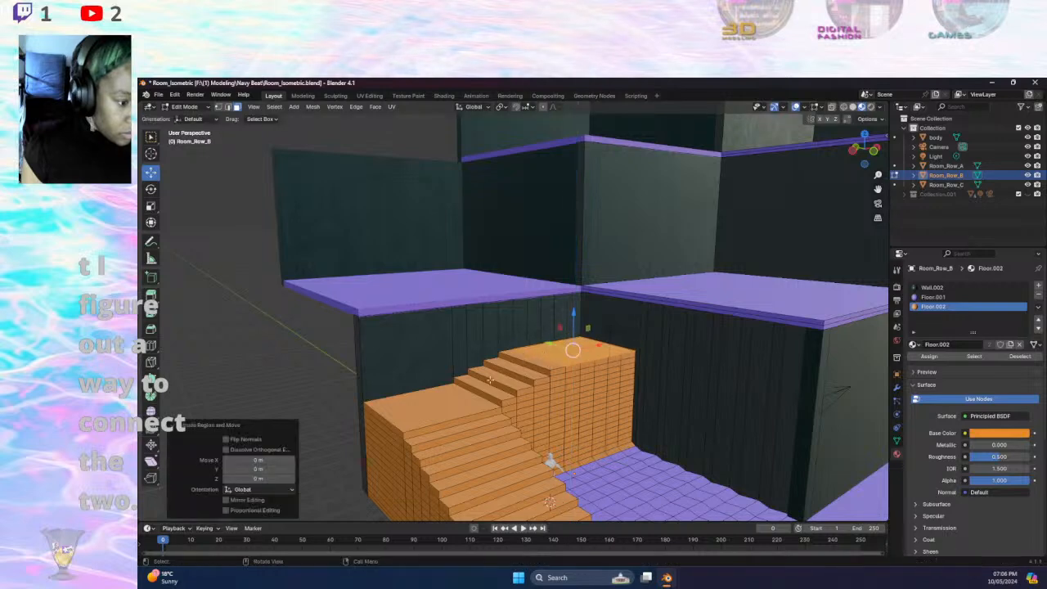
left_click(268, 477)
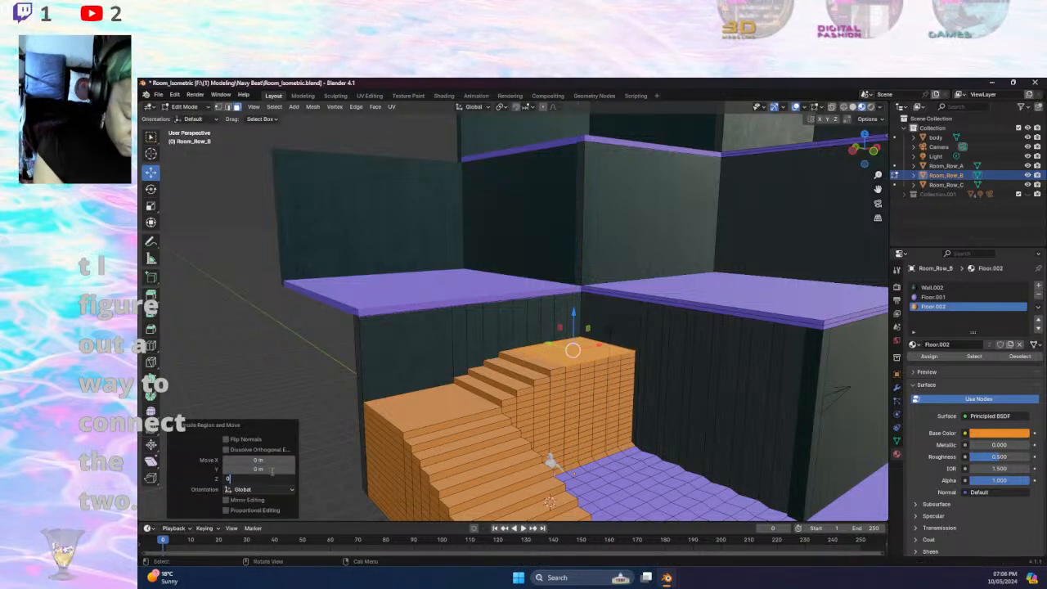
type("0.25")
key("Return")
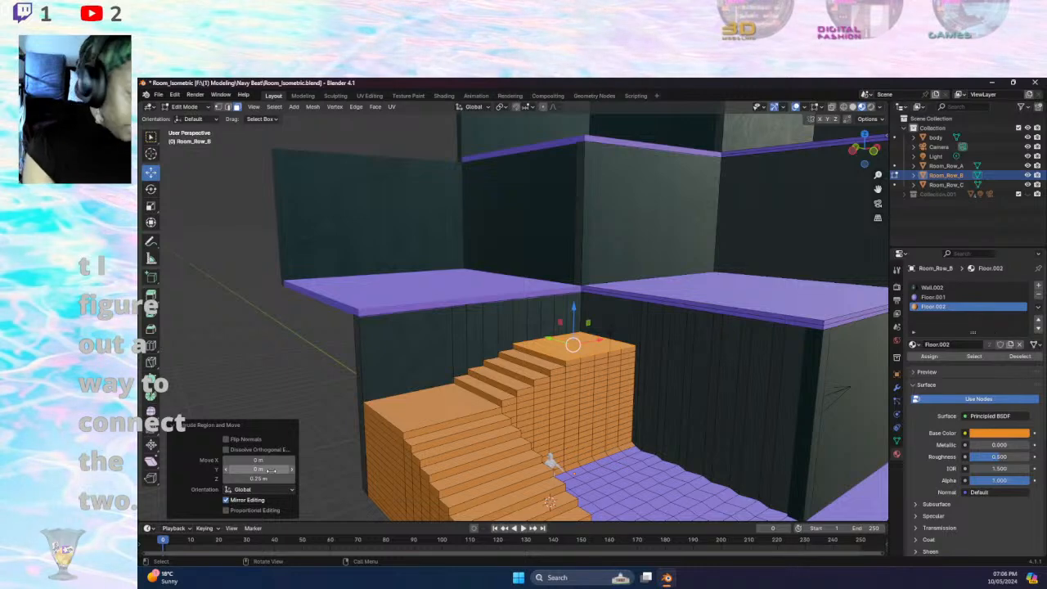
- Deselect the fifth strip and raise the remaining strips with a 0.25 m Z extrusion for the sixth upper step
left_click(549, 357, "shift")
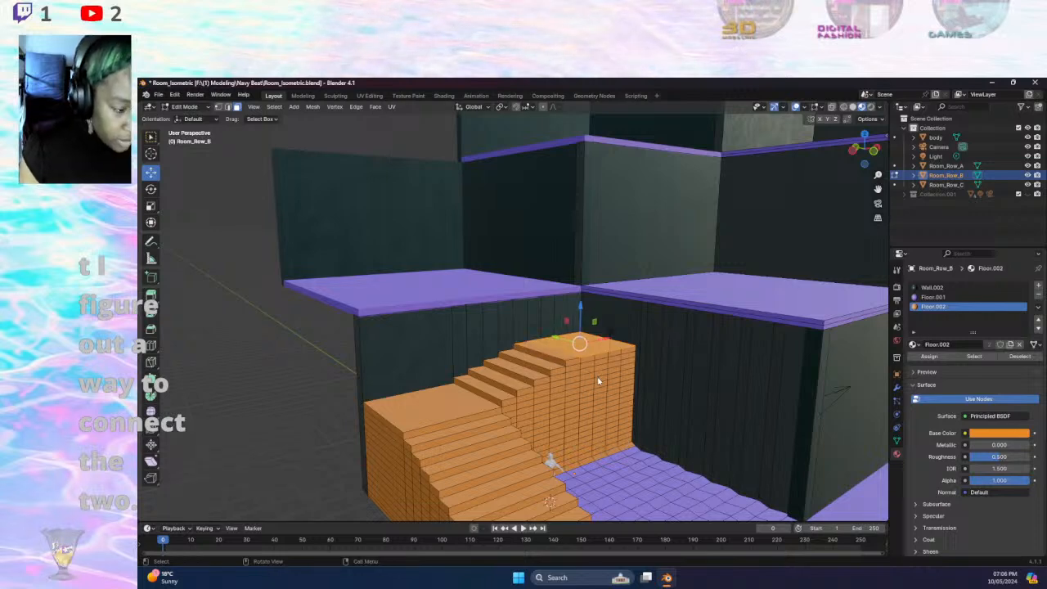
key("e")
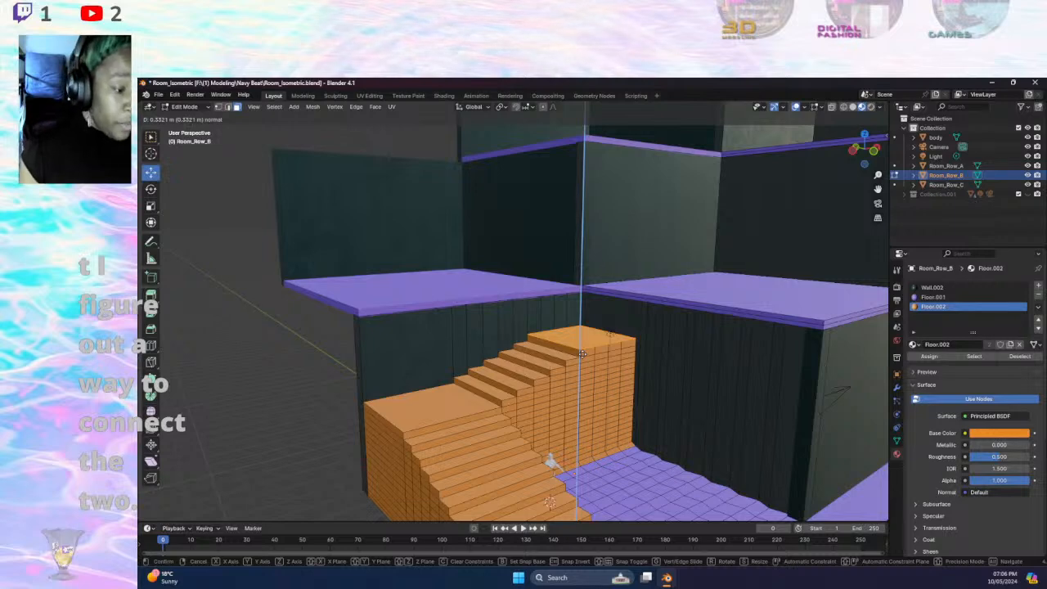
right_click(582, 354)
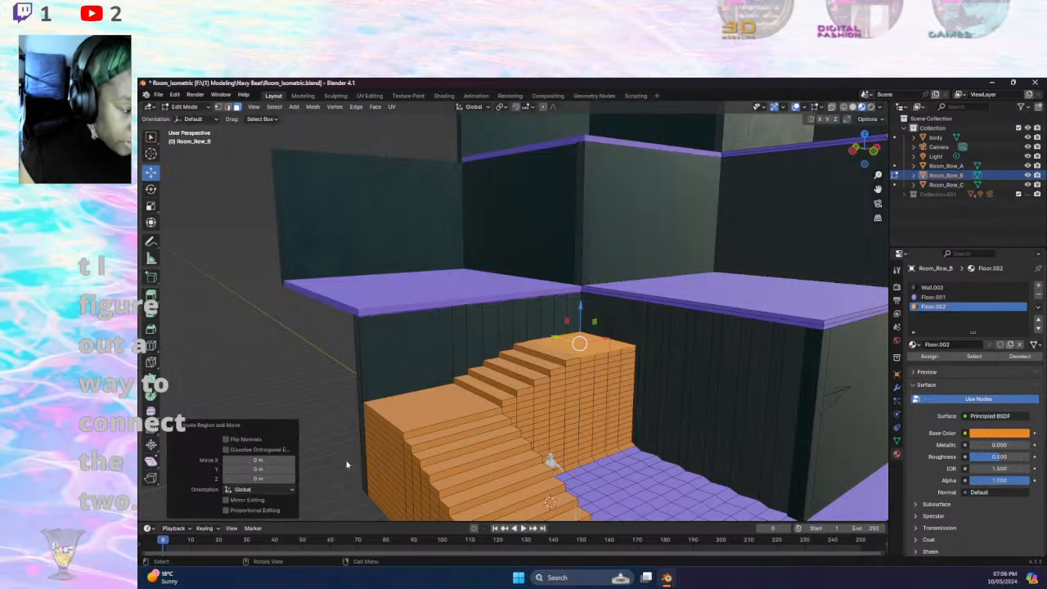
left_click(257, 480)
type("0.")
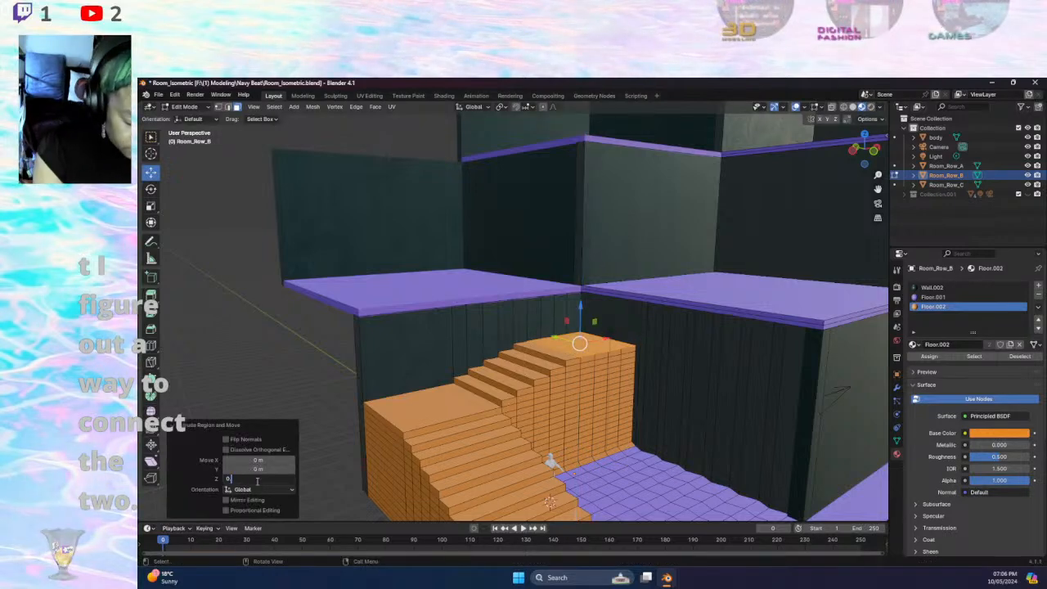
type("25")
key("Return")
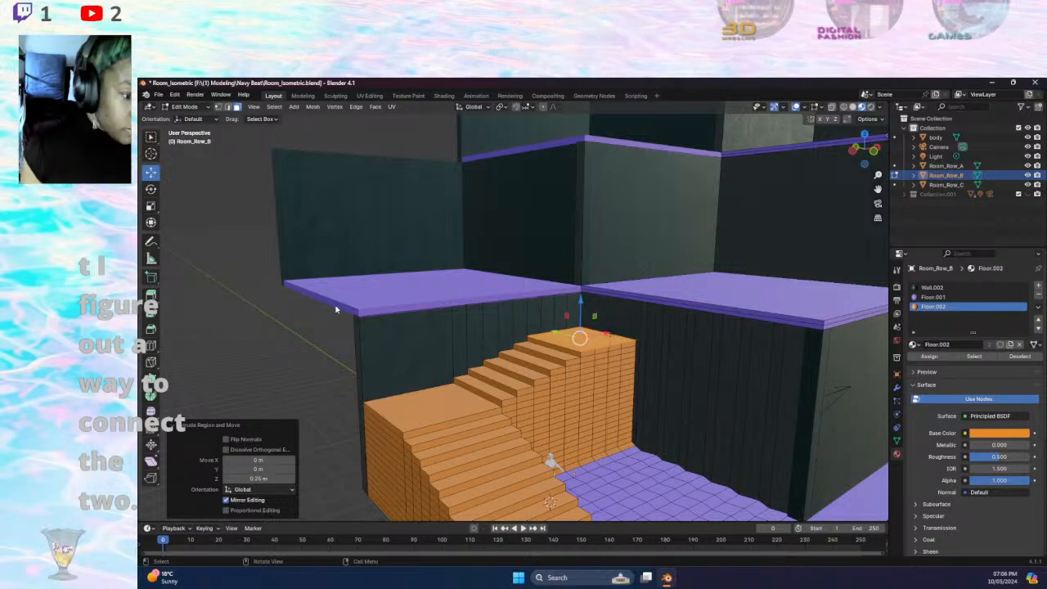
- Deselect the sixth strip and extrude the last remaining strips 0.25 m up along Z for the seventh upper step
left_click(559, 344, "shift")
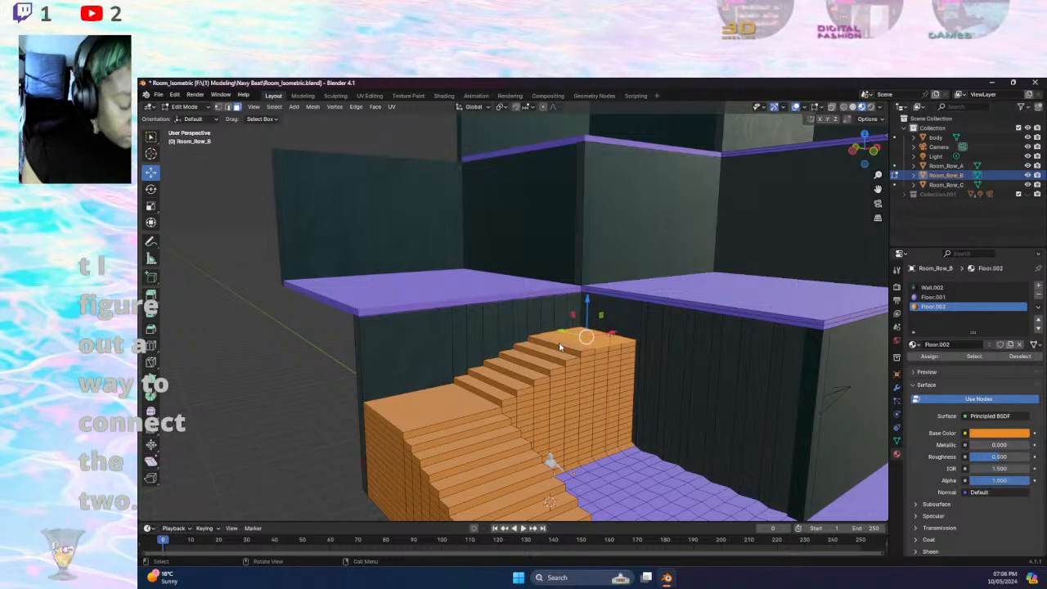
key("e")
right_click(560, 342)
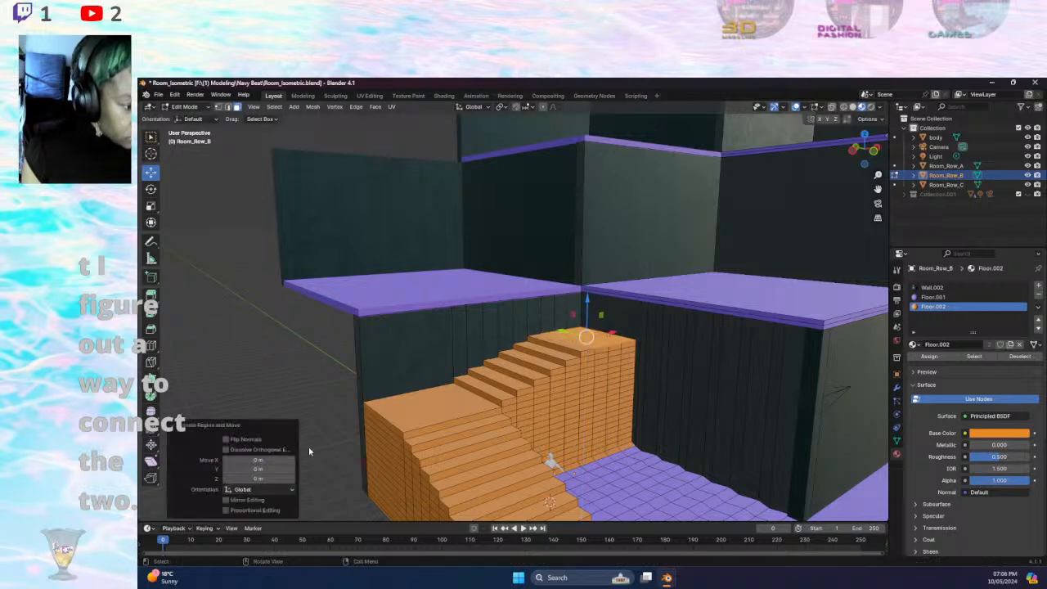
left_click(258, 478)
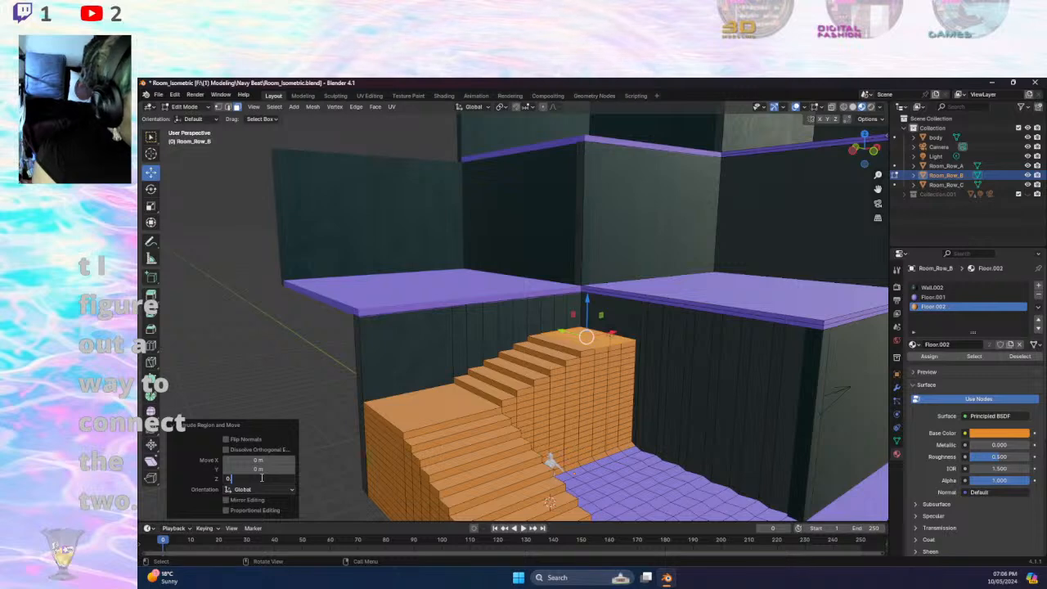
type("0.25")
key("Return")
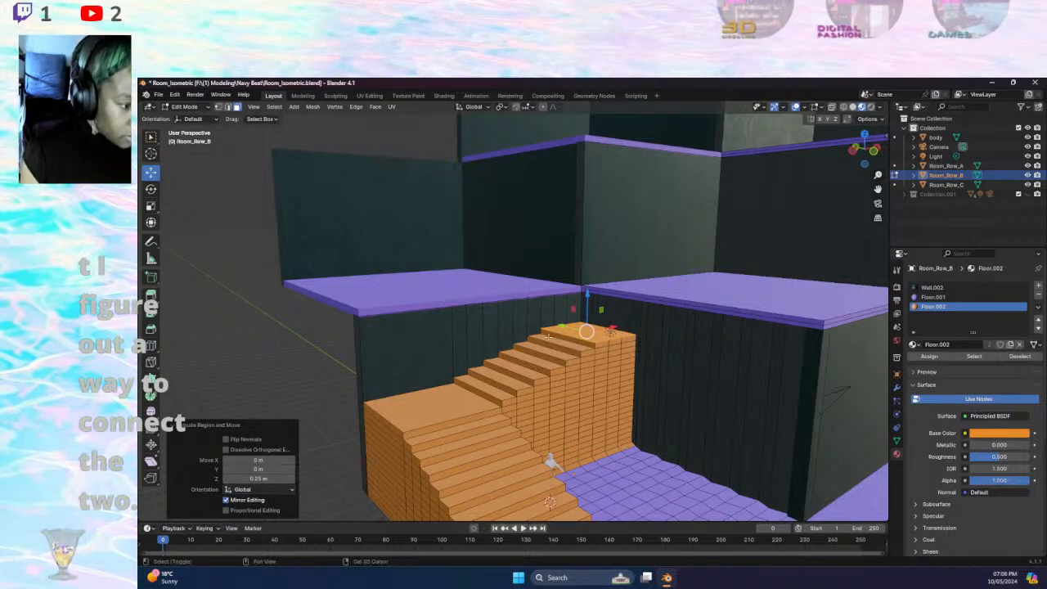
- Deselect the seventh strip and extrude the strips behind it 0.25 m up along Z for the eighth upper step
key("e")
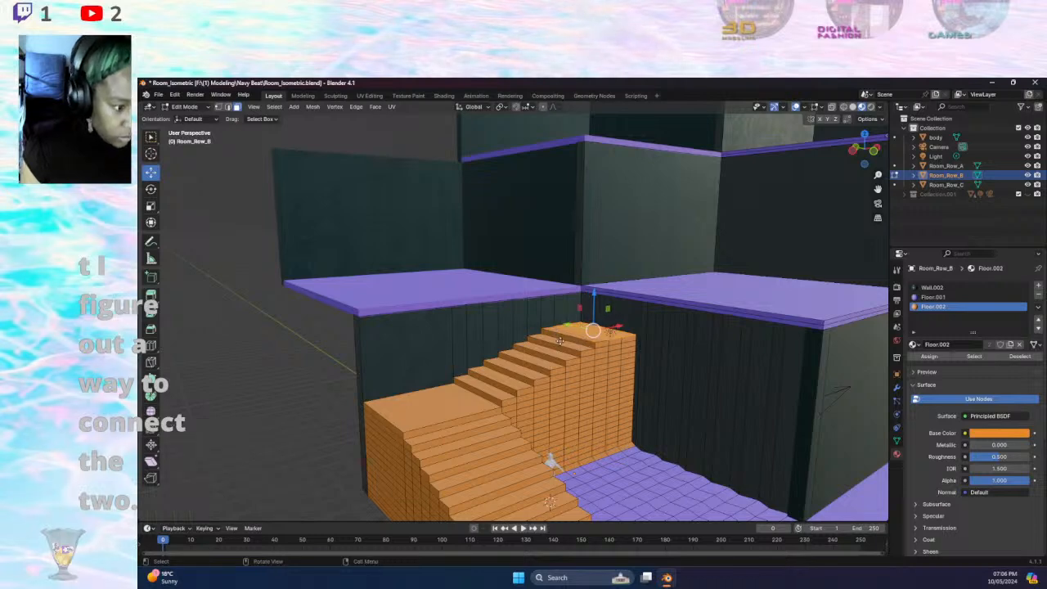
right_click(567, 329)
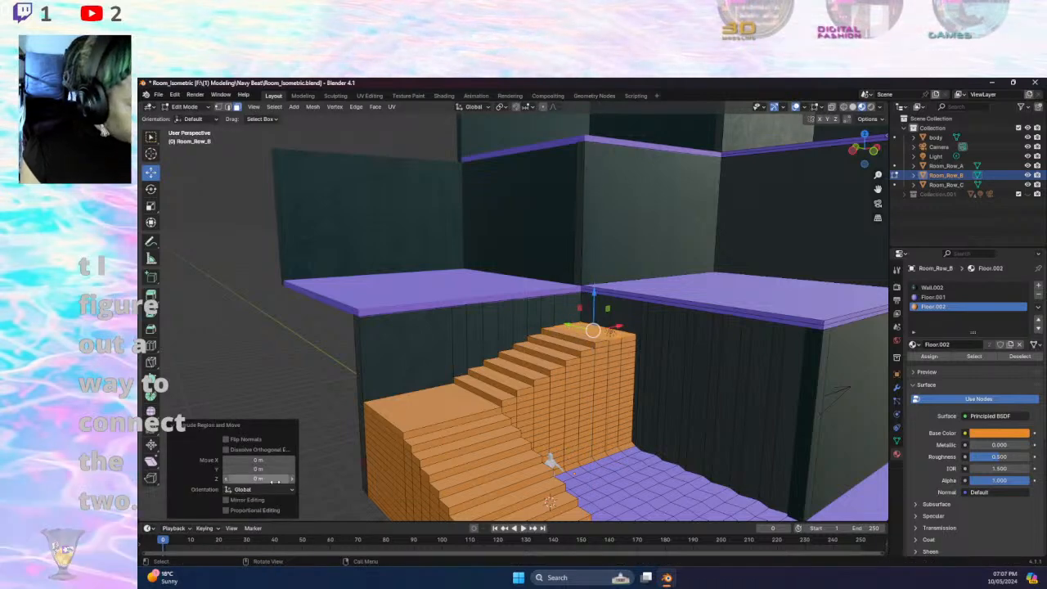
left_click(275, 480)
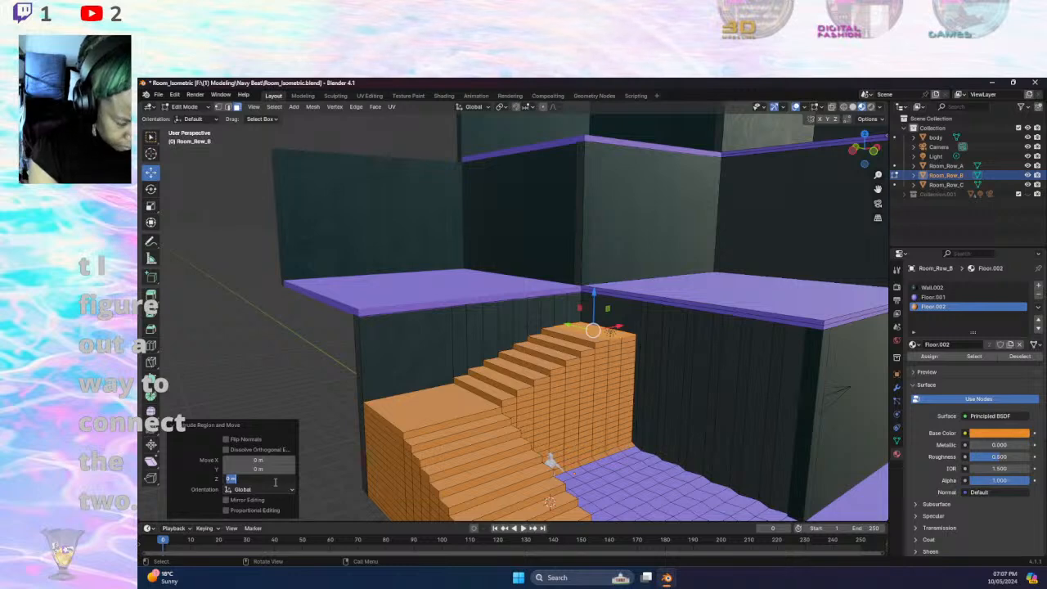
type("0.25")
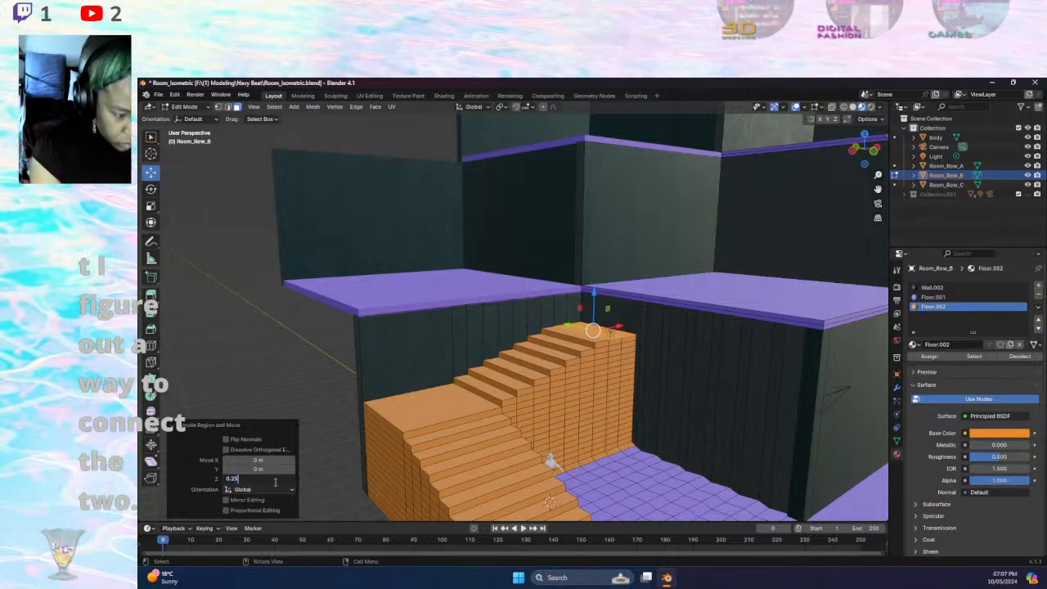
key("Return")
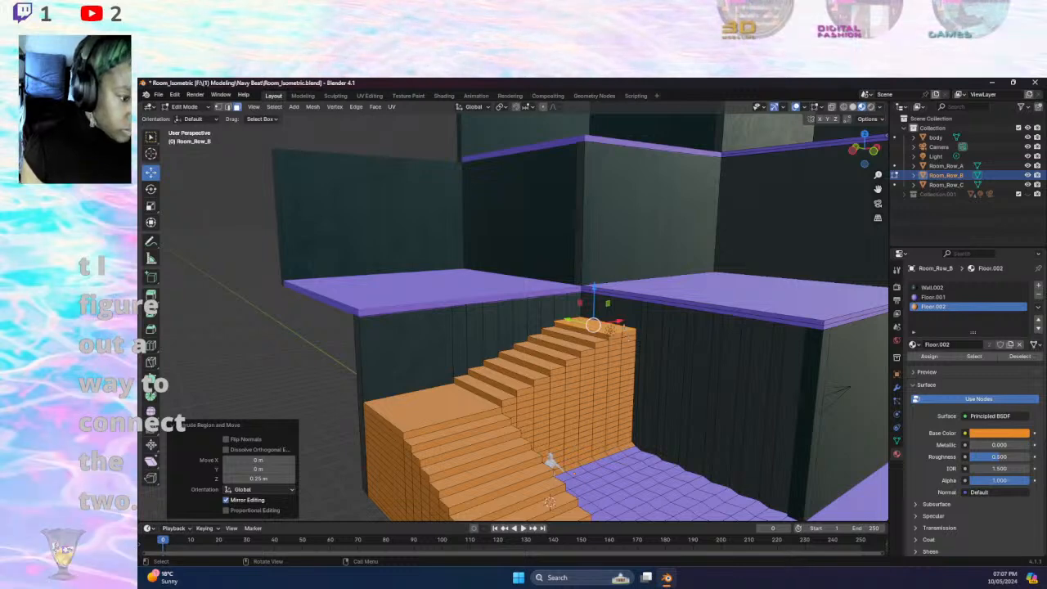
- Deselect the eighth strip and raise the final strip with a 0.25 m Z extrusion for the ninth upper step
key("ctrl+z")
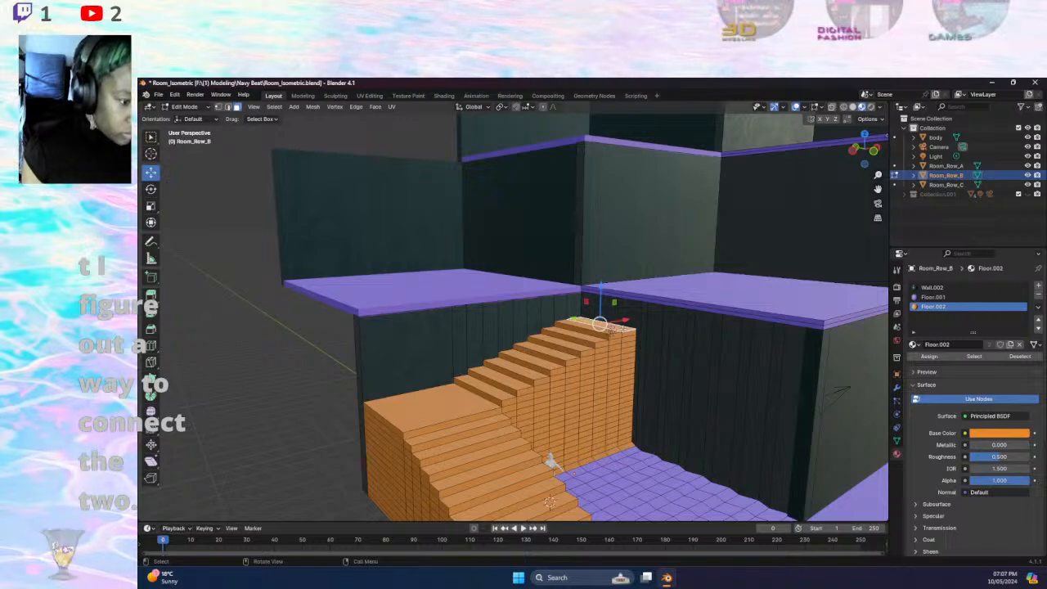
key("e")
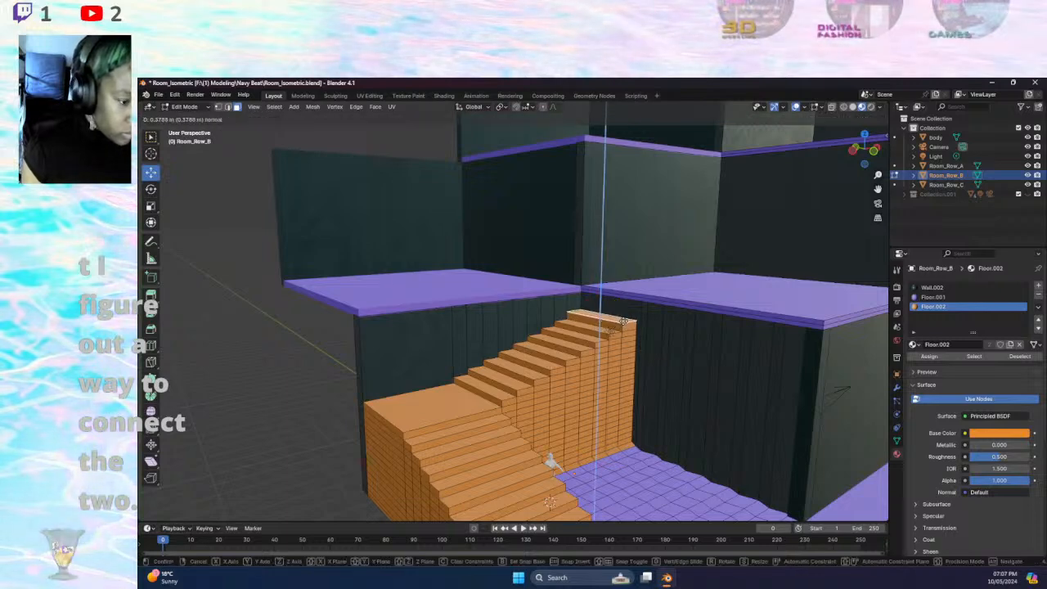
right_click(623, 320)
left_click(264, 479)
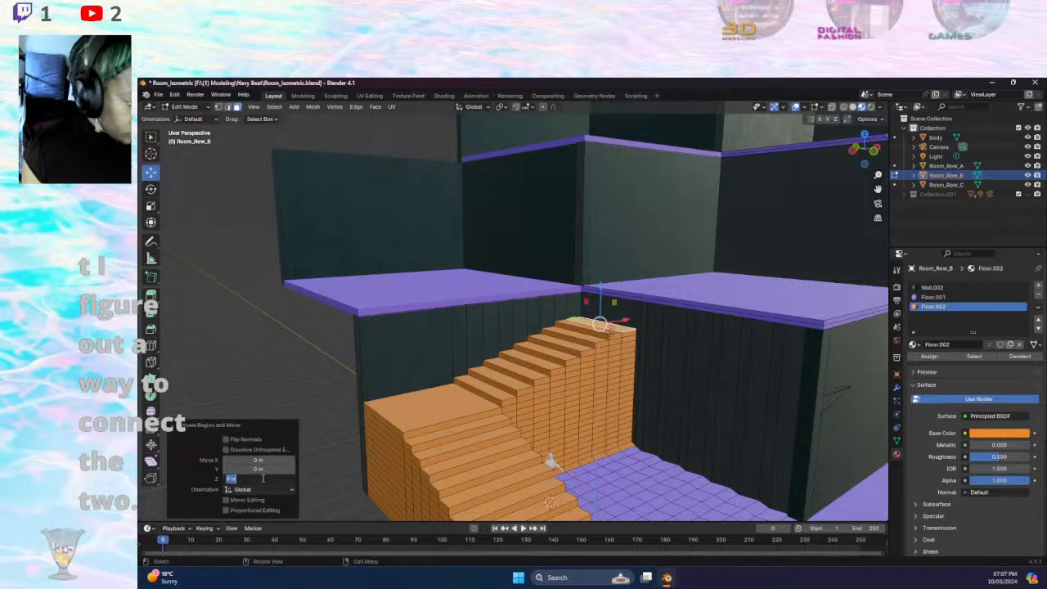
type("0")
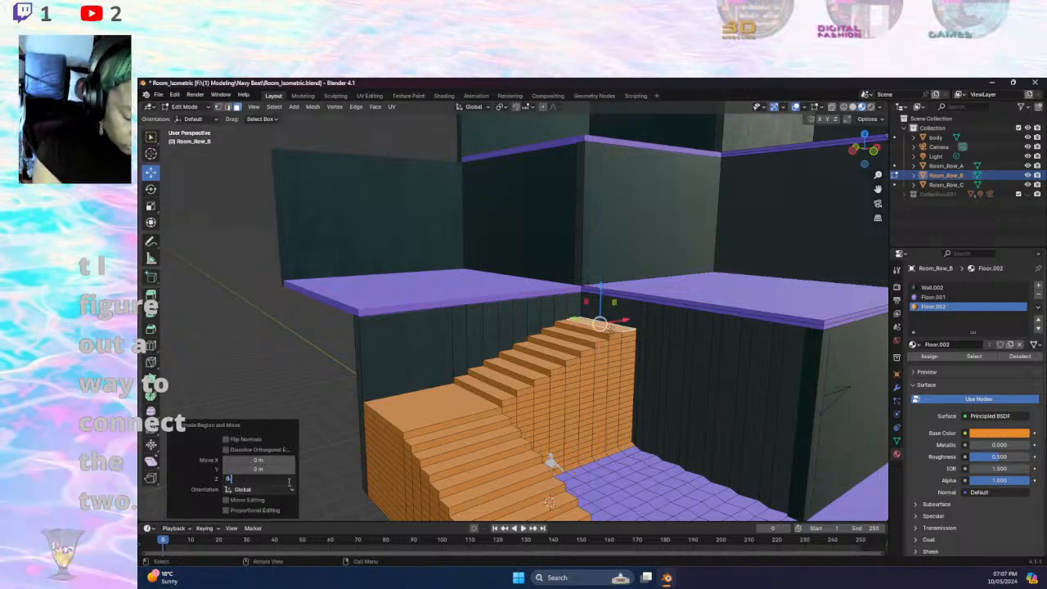
type(".25")
key("Return")
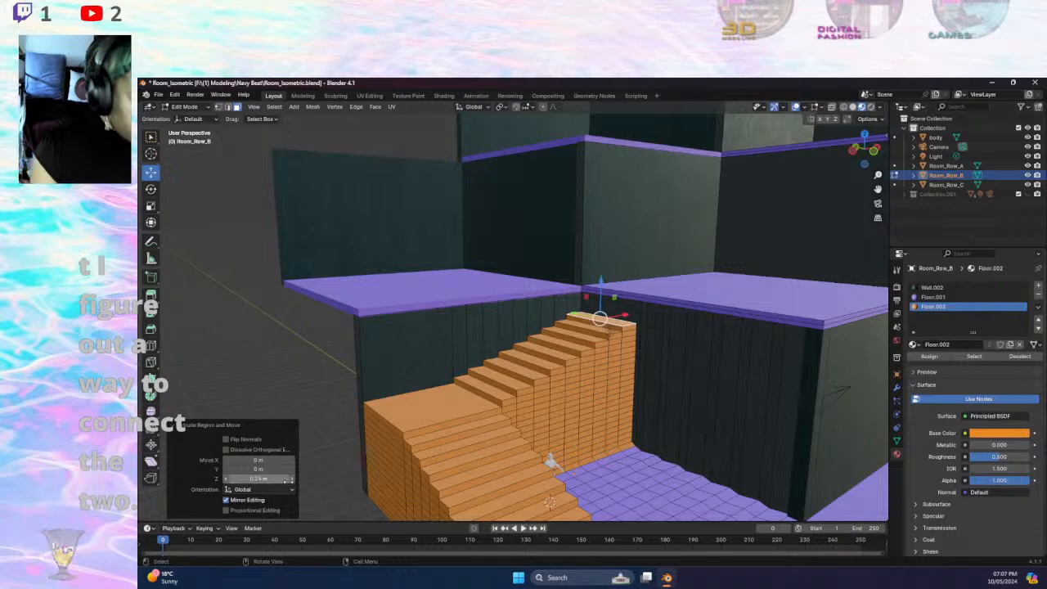
- Select the upper purple floor beyond the top step and add one lengthwise loop cut, slid towards the stairs with a factor of 0.625
middle_click_drag(727, 428, 704, 418)
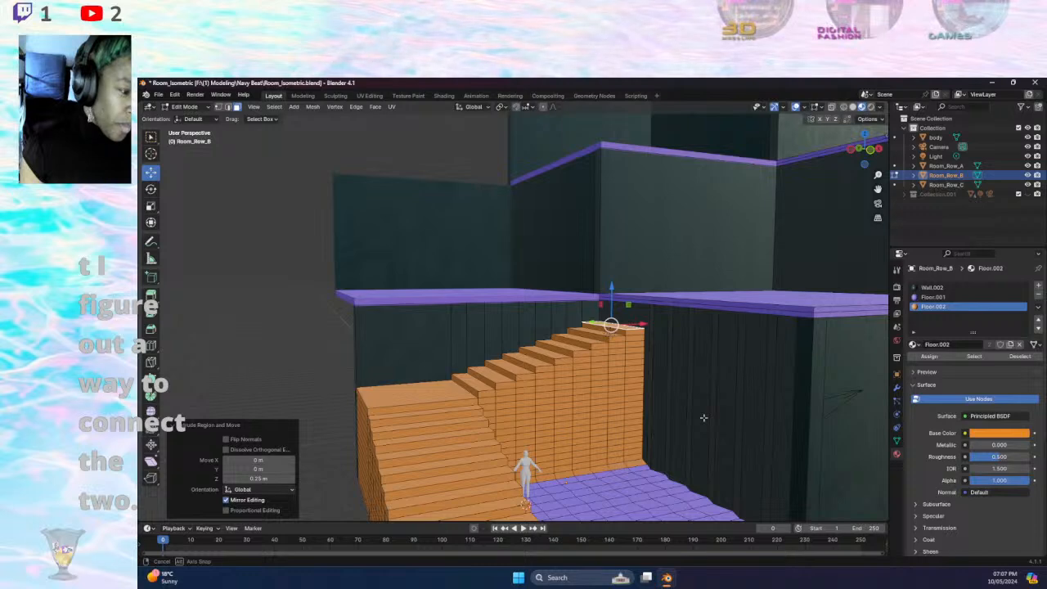
middle_click_drag(703, 418, 705, 417)
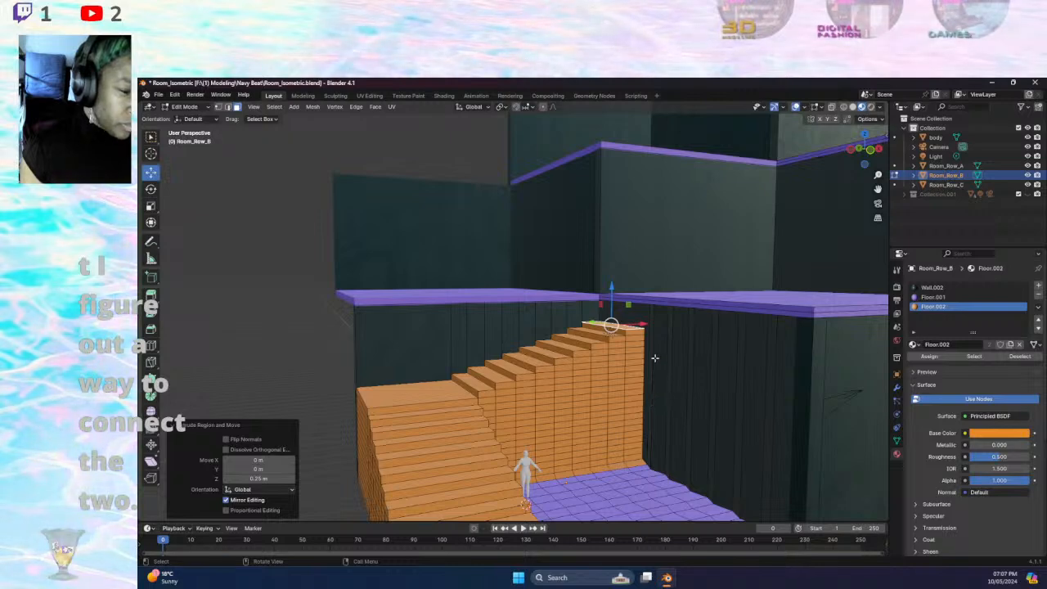
middle_click_drag(654, 358, 652, 329)
left_click(655, 323)
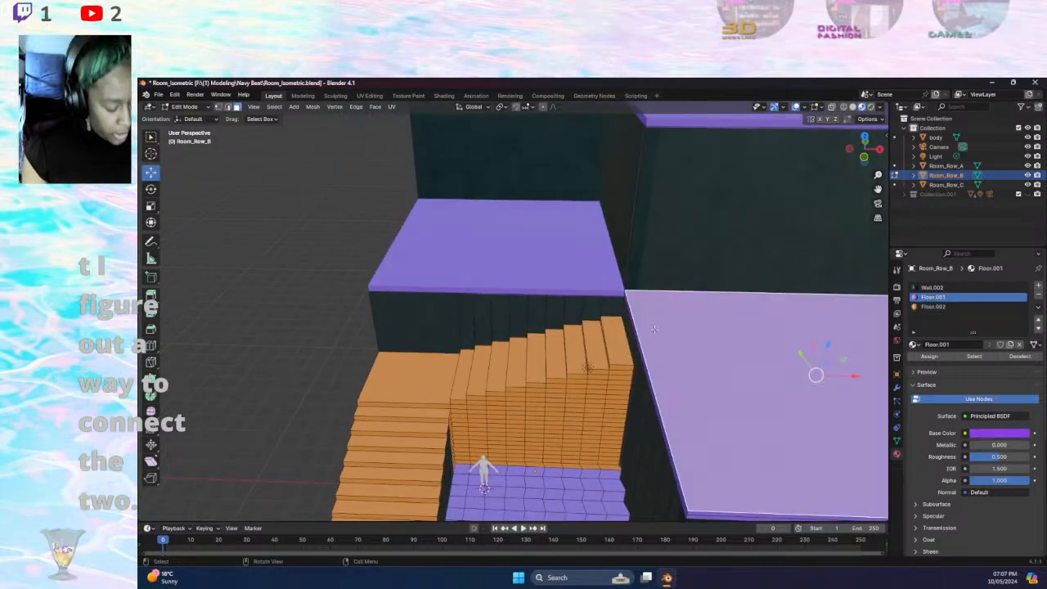
key("ctrl+r")
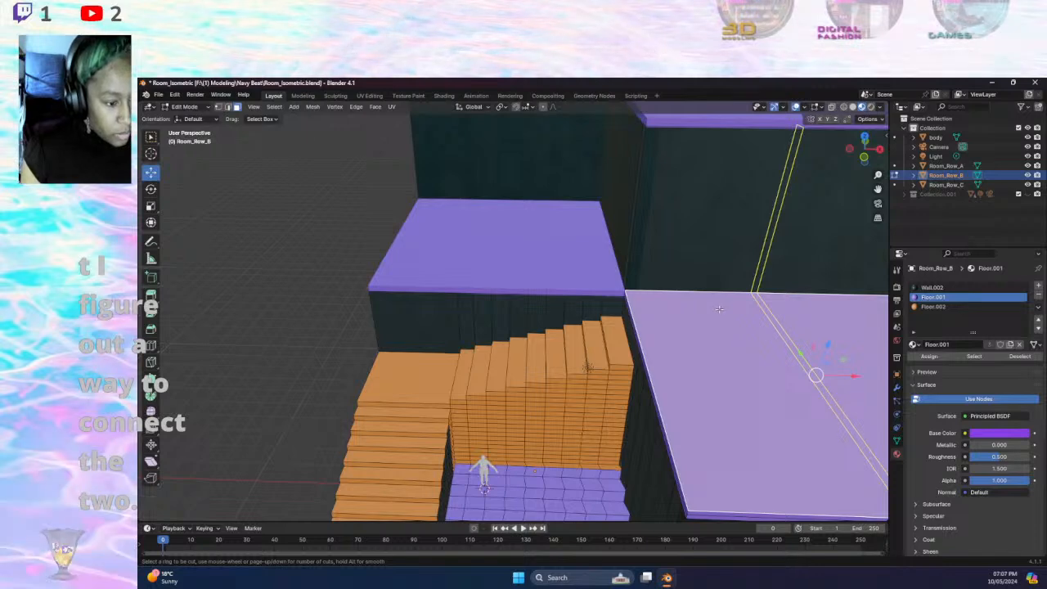
scroll(719, 308, "up", 1)
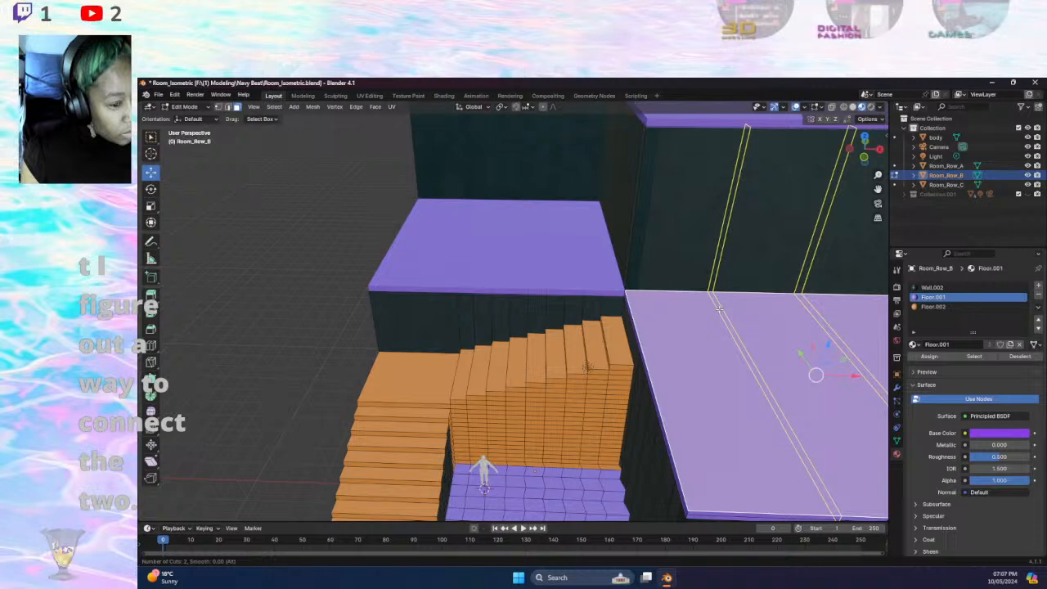
scroll(747, 301, "down", 1)
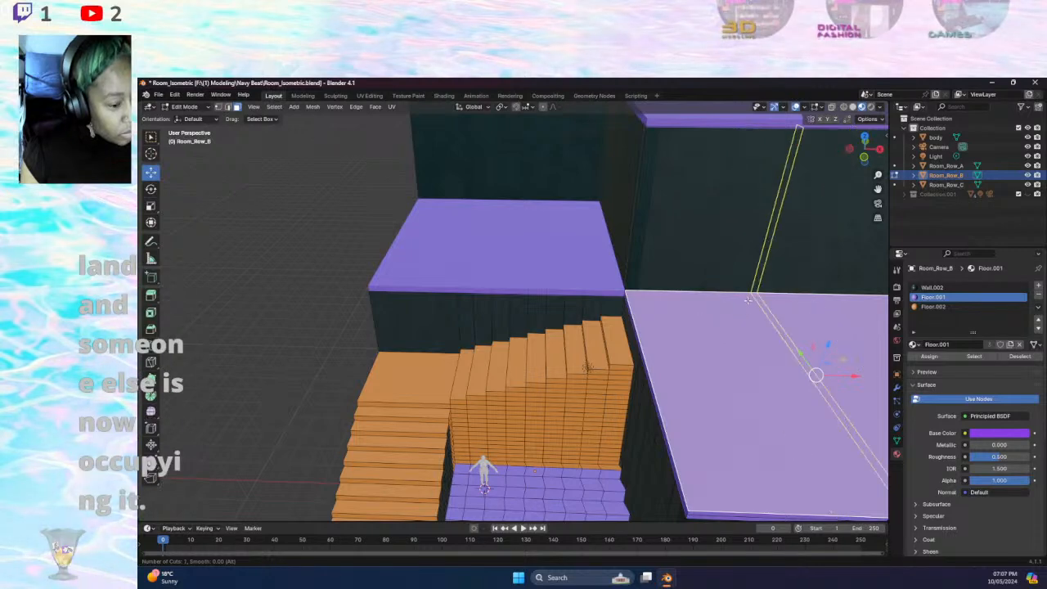
left_click(744, 299)
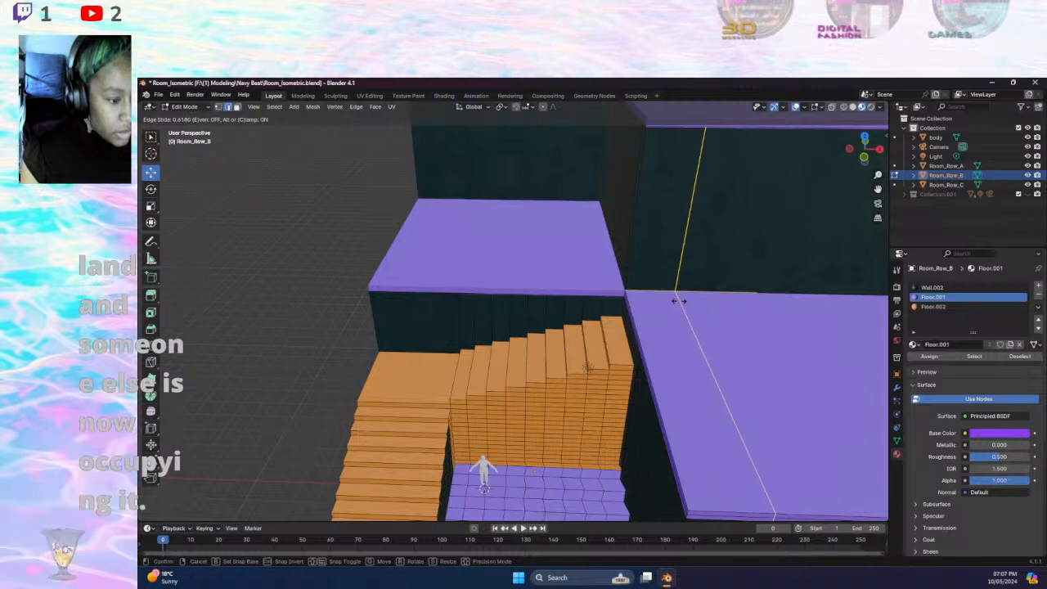
left_click(677, 300)
- Try a crosswise loop cut on the upper floor slid towards its front, and undo it
key("ctrl+r")
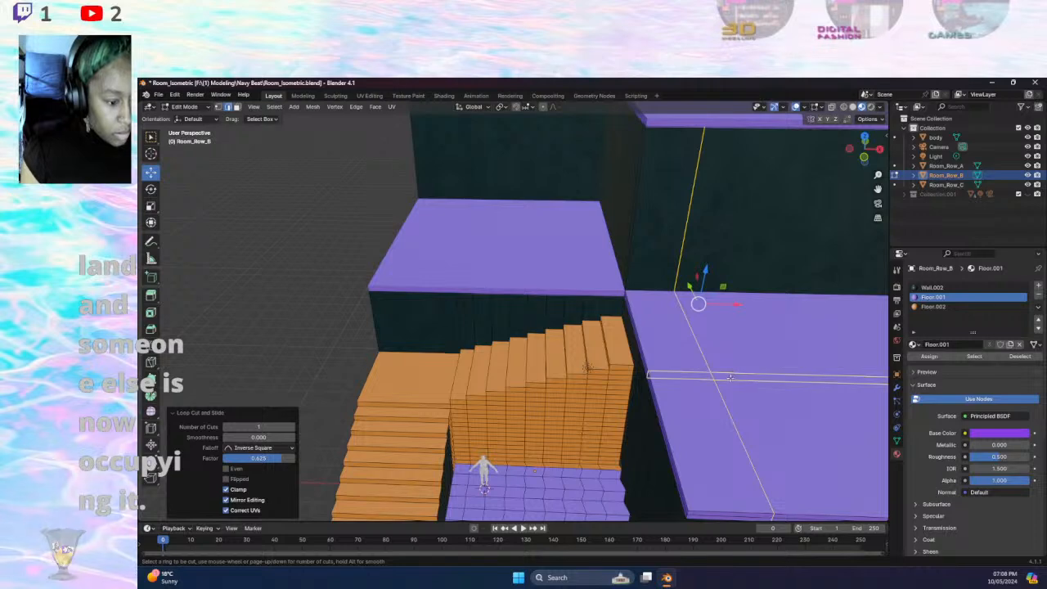
left_click(730, 378)
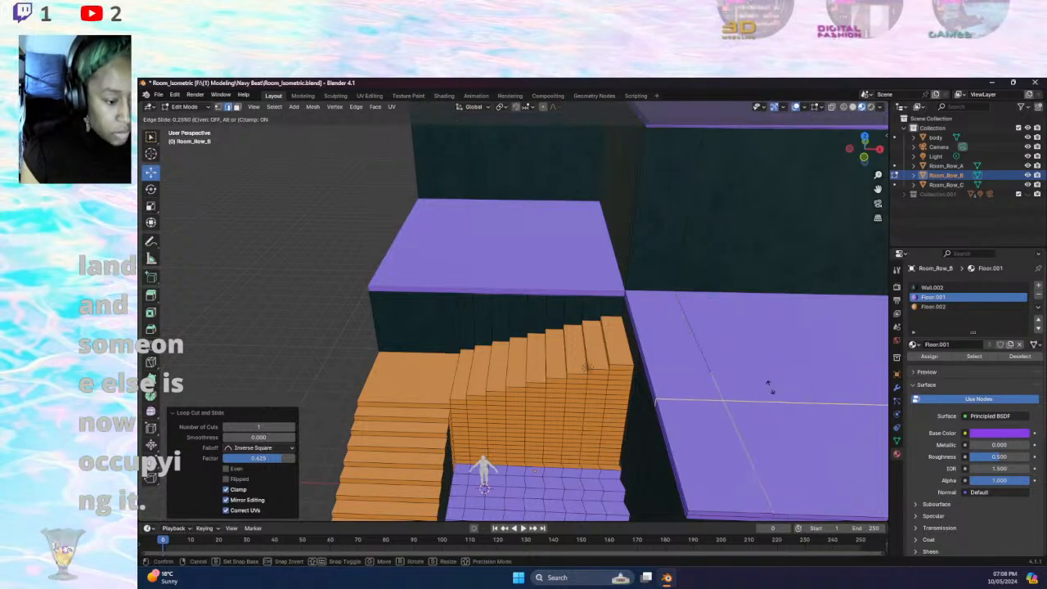
left_click(666, 400)
key("ctrl+z")
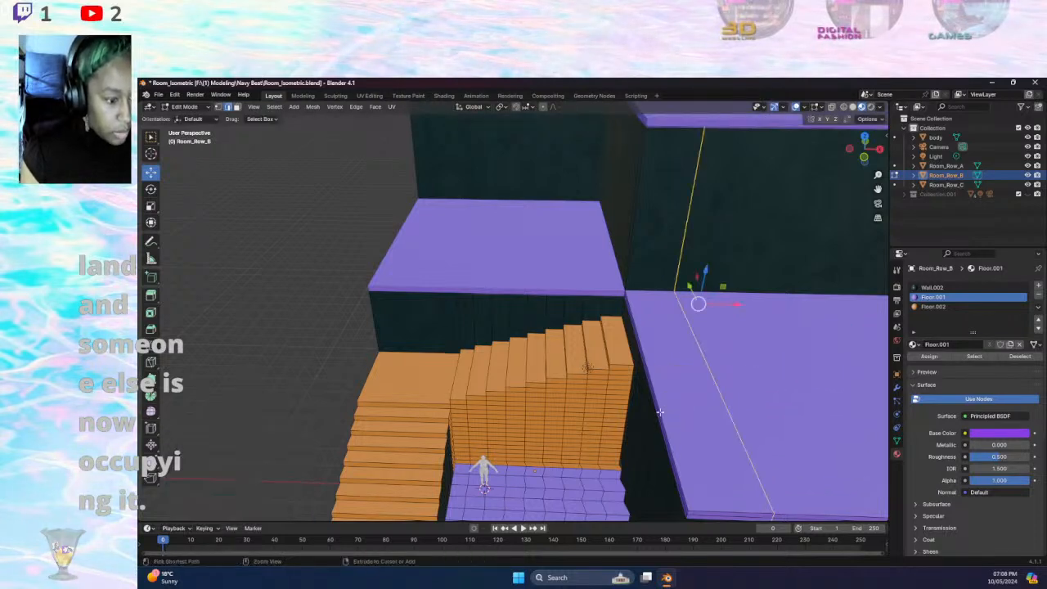
- Add a crosswise loop cut on the upper floor, lined up with the outer side of the upper stairs, with a factor of about -0.354
left_click(851, 148)
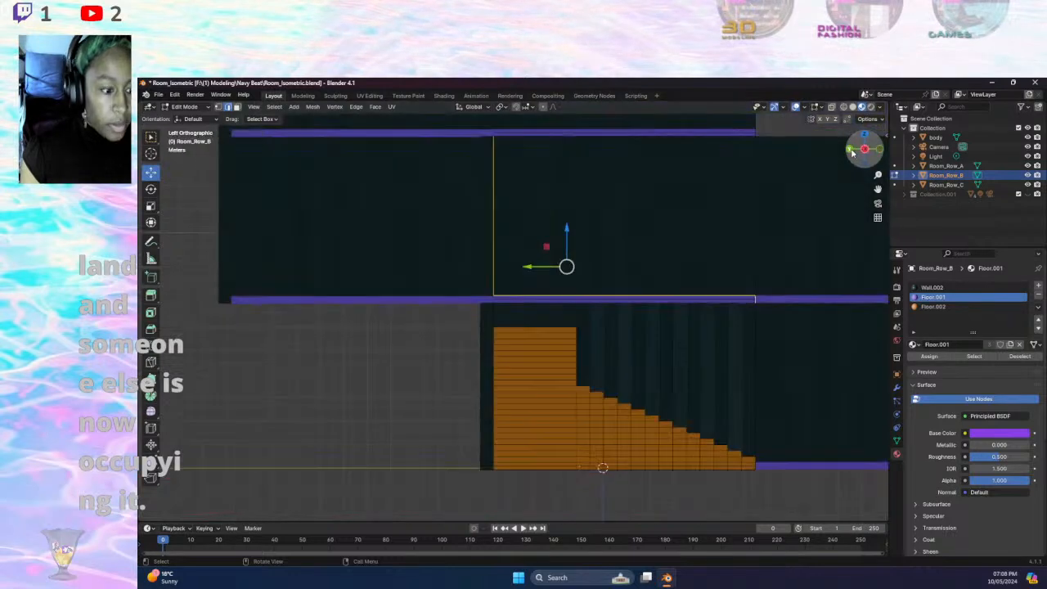
middle_click_drag(608, 304, 570, 260)
key("g")
key("g")
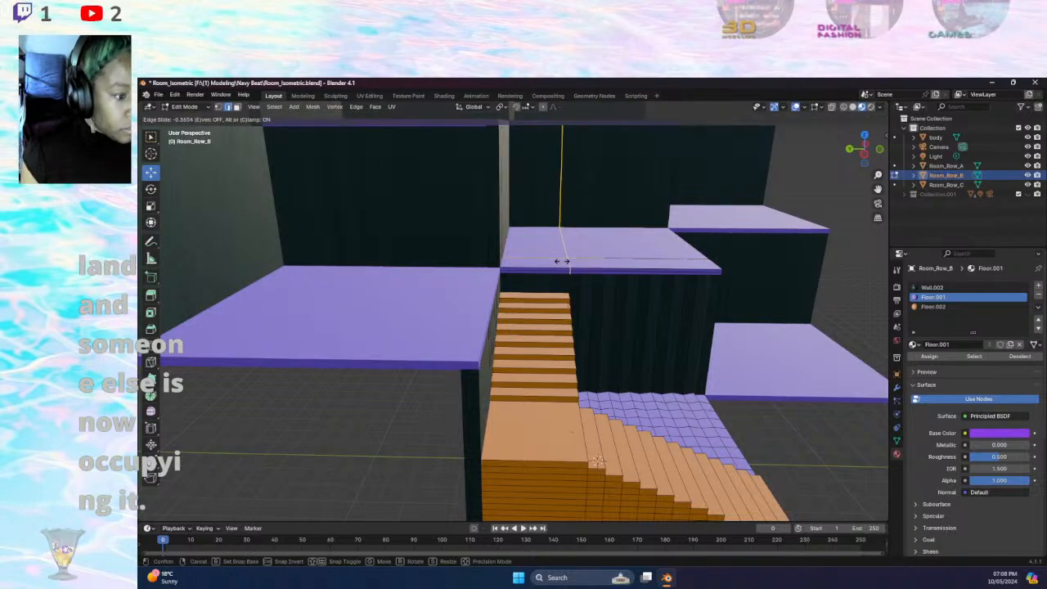
left_click(562, 261)
middle_click_drag(562, 261, 649, 294)
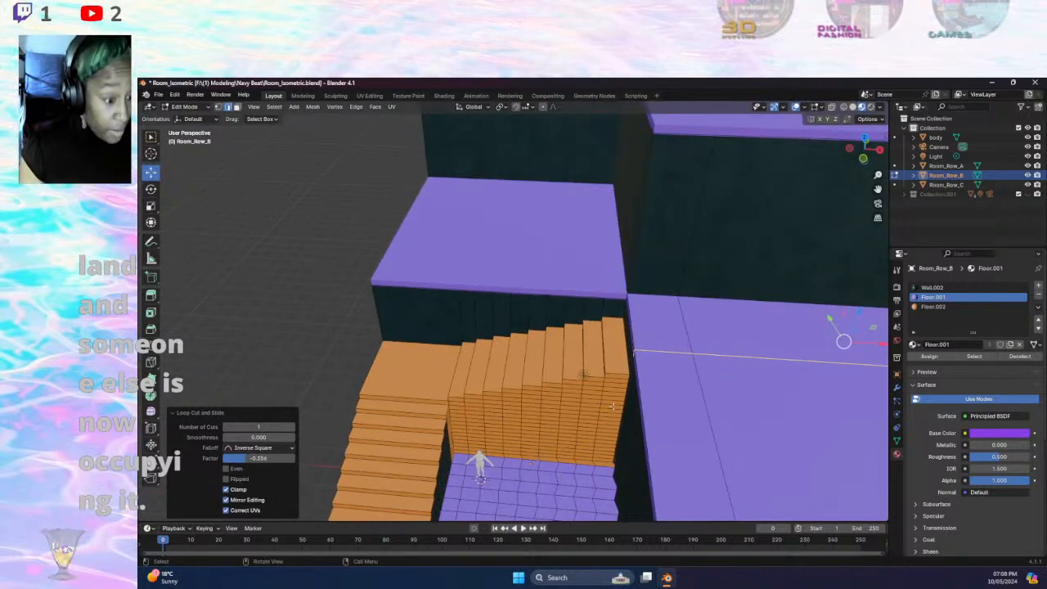
- Clear the selection and save the file
key("alt+a")
key("ctrl+s")
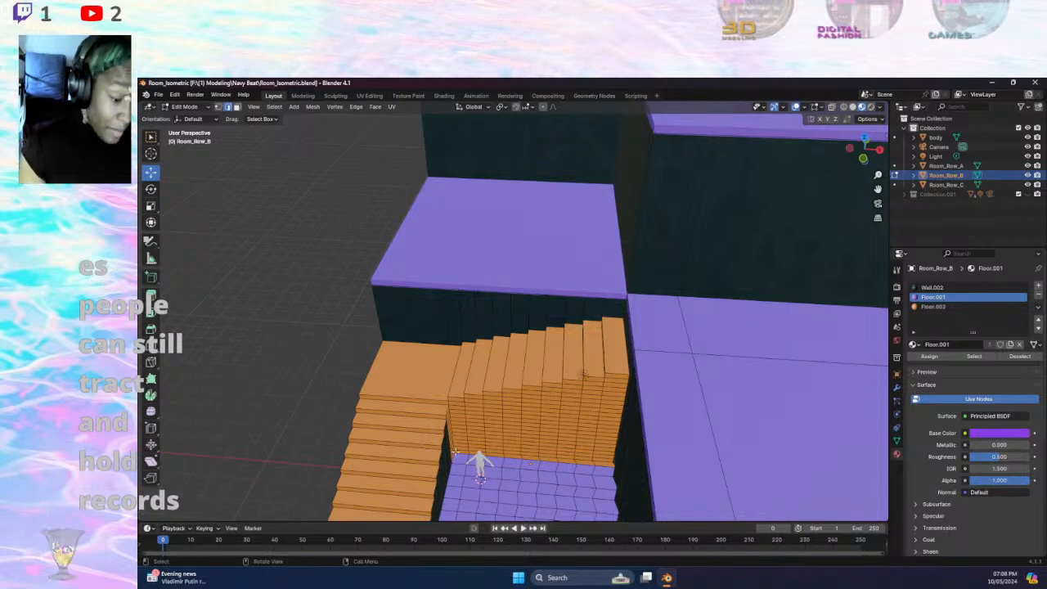
left_click(684, 319)
left_click(662, 350)
left_click(724, 300)
middle_click_drag(710, 344, 700, 344)
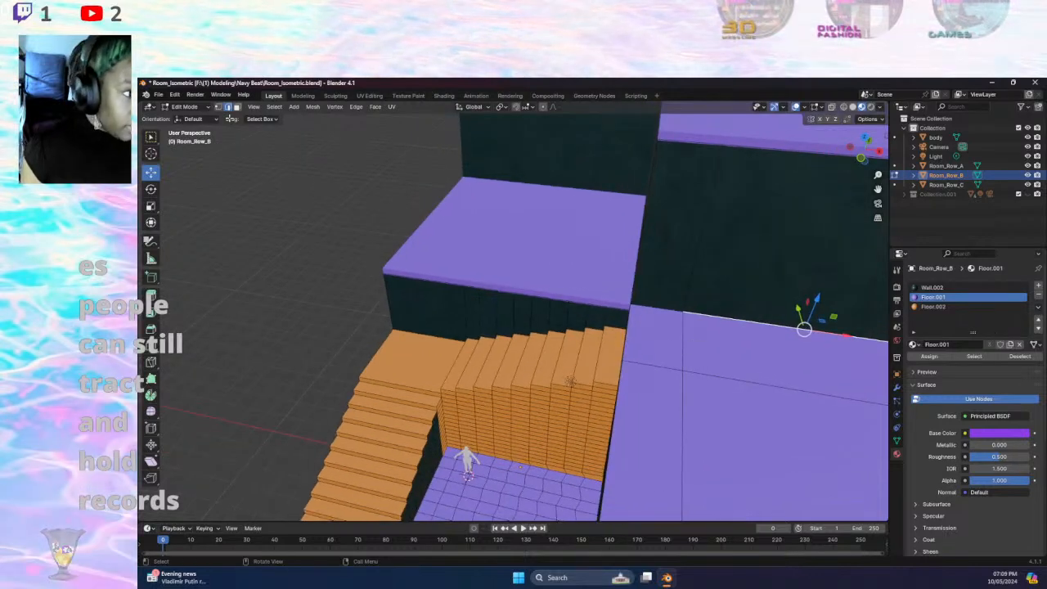
- Switch to face selection and add three evenly spaced lengthwise loop cuts in the narrow floor strip next to the stairs
left_click(237, 108)
middle_click_drag(656, 346, 641, 285)
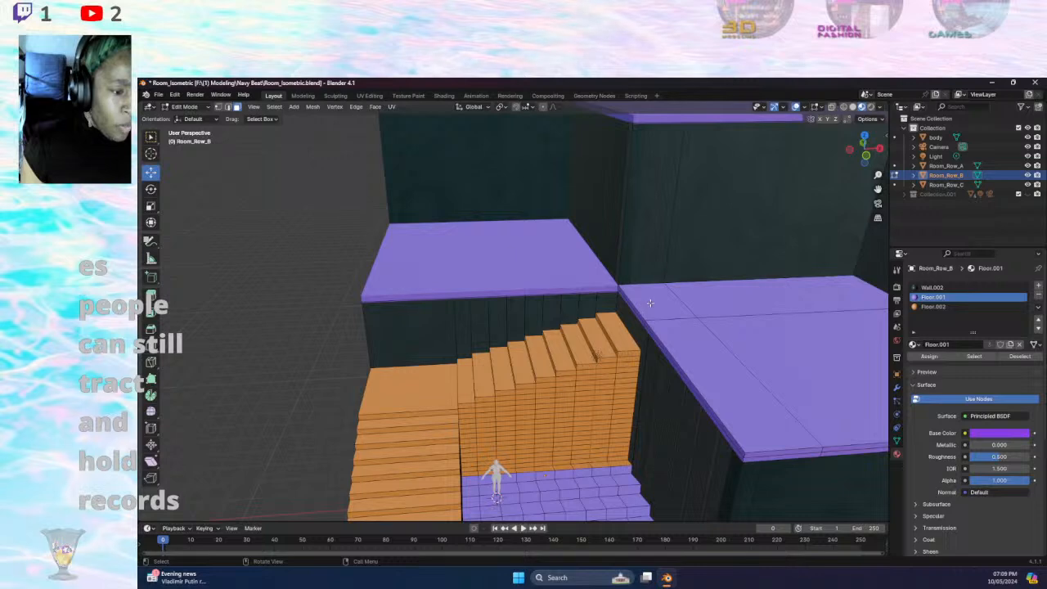
middle_click_drag(687, 313, 665, 334)
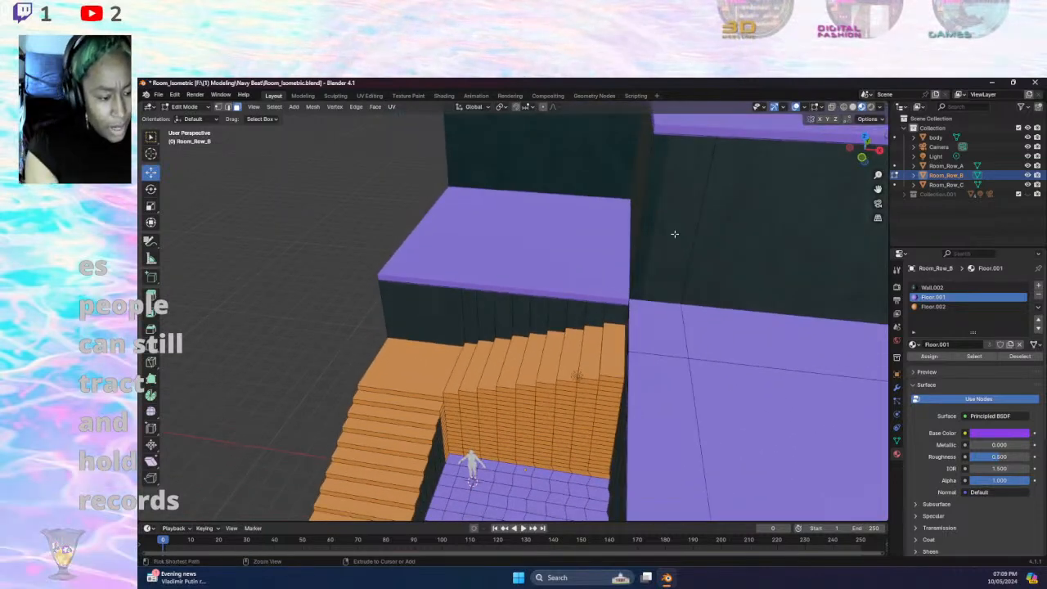
key("ctrl+r")
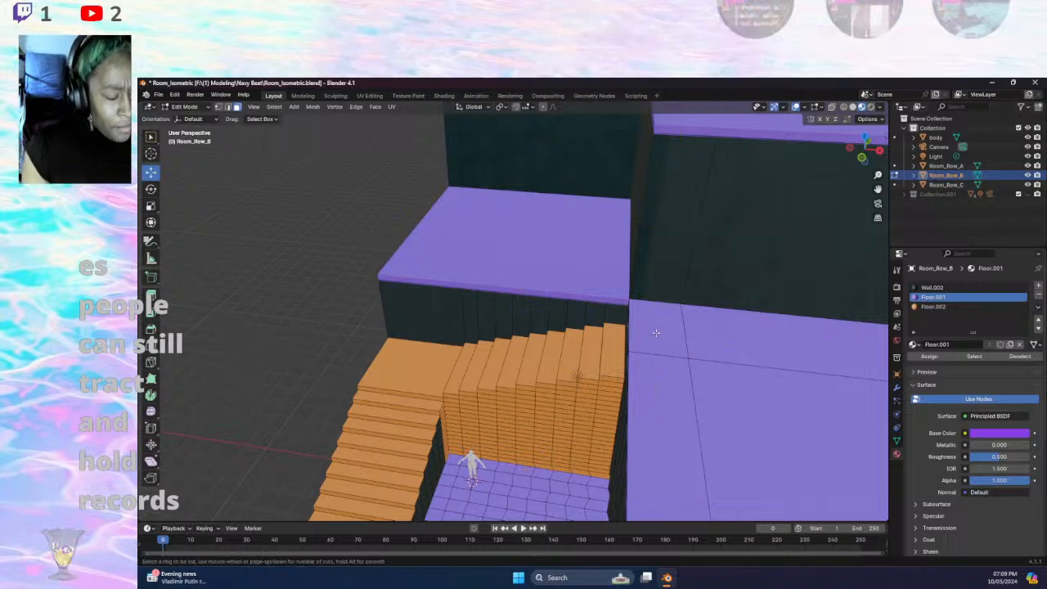
scroll(660, 314, "up", 2)
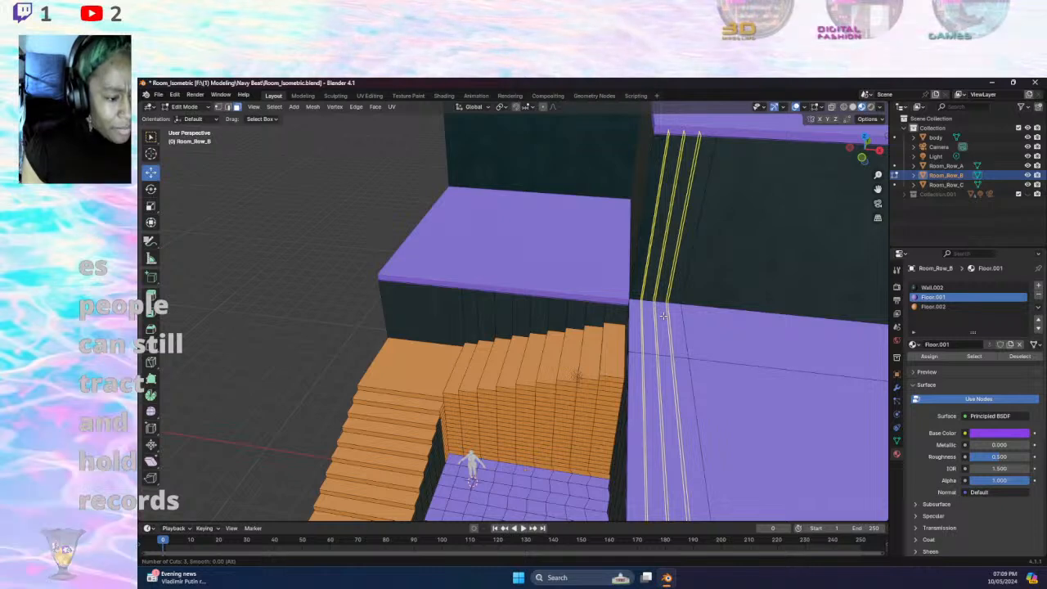
left_click(663, 315)
right_click(664, 315)
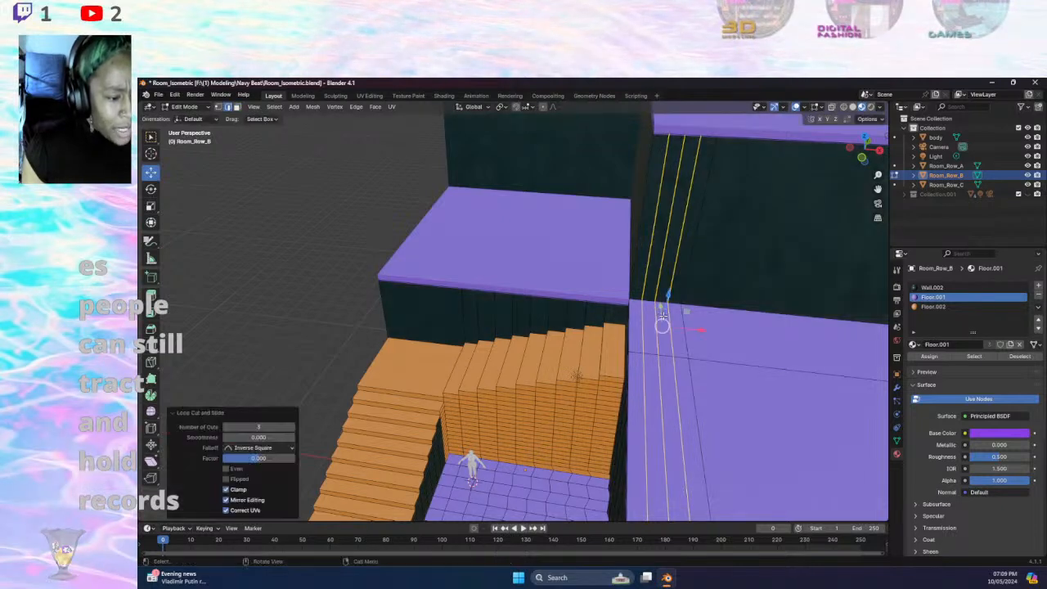
middle_click_drag(643, 337, 626, 272)
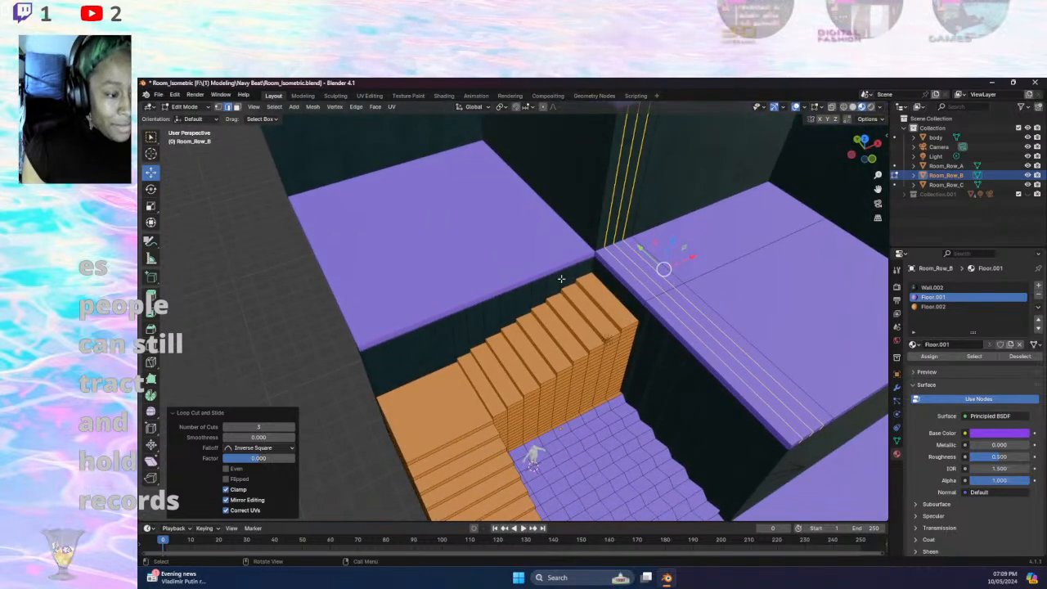
- Undo the lengthwise and crosswise loop cuts on the upper floor, back to its single uncut face
left_click(619, 278)
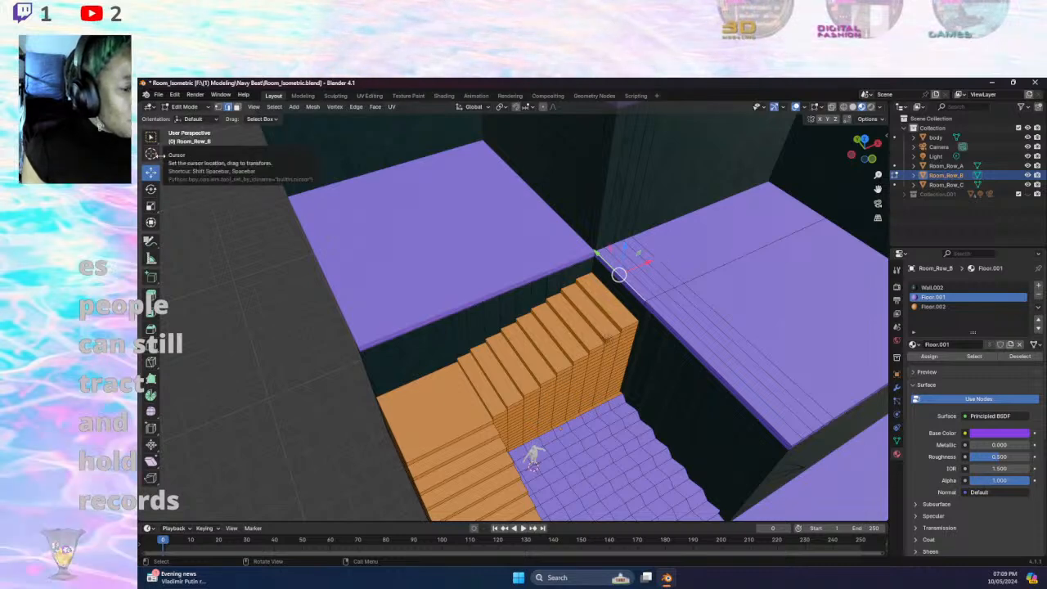
middle_click_drag(514, 191, 718, 280)
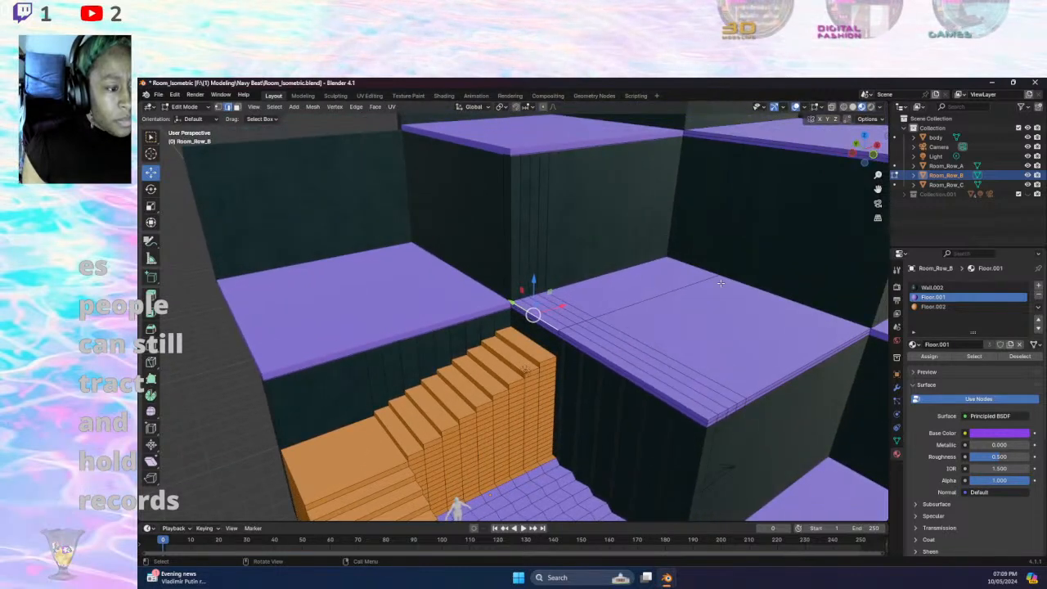
key("ctrl+z")
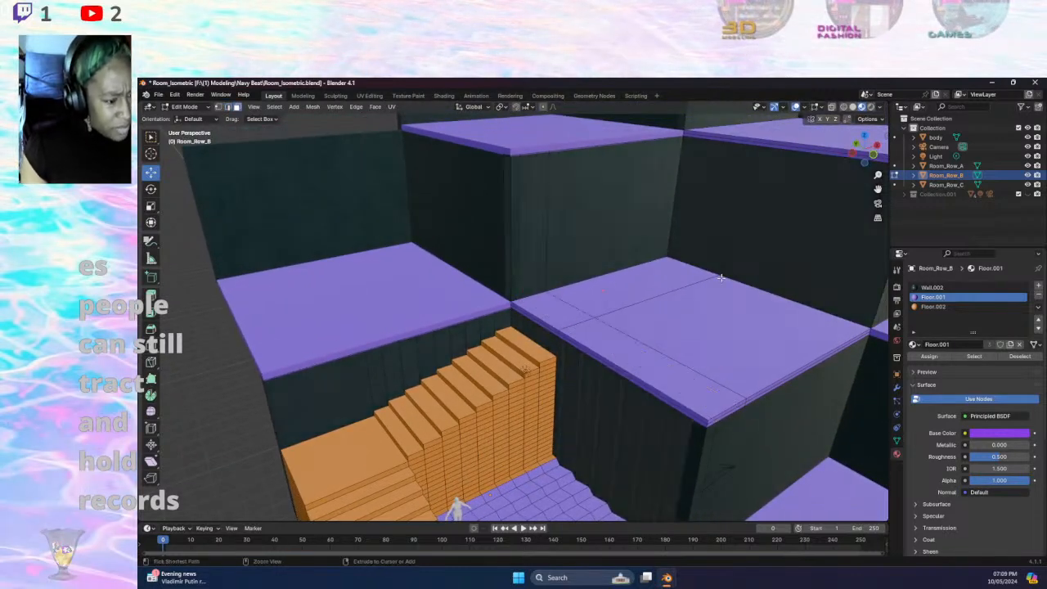
key("ctrl+z")
key("ctrl+z")
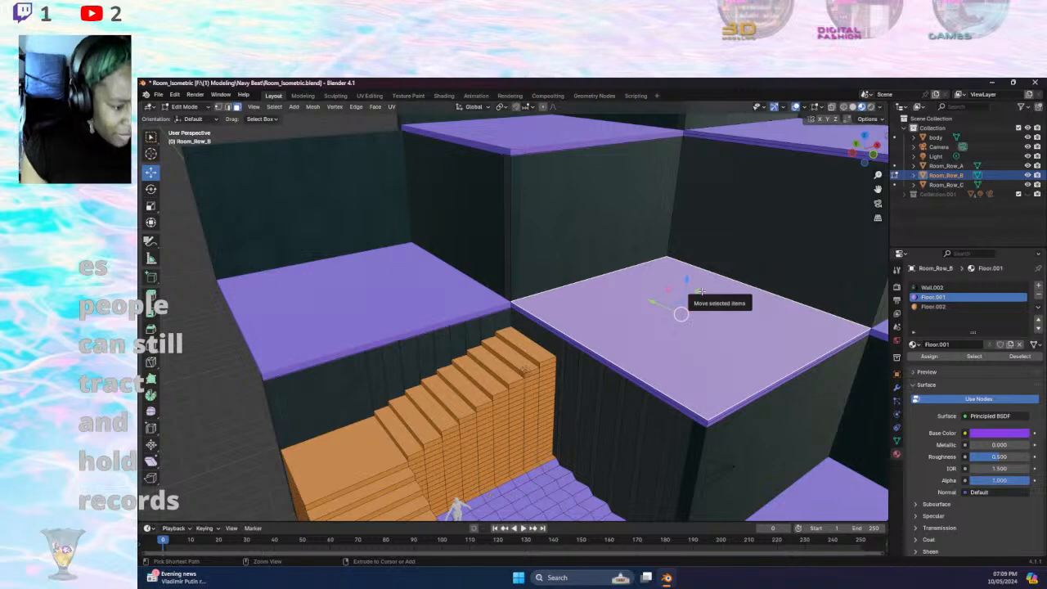
- Redo the undone lengthwise and crosswise loop cuts on the upper purple floor
left_click(175, 95)
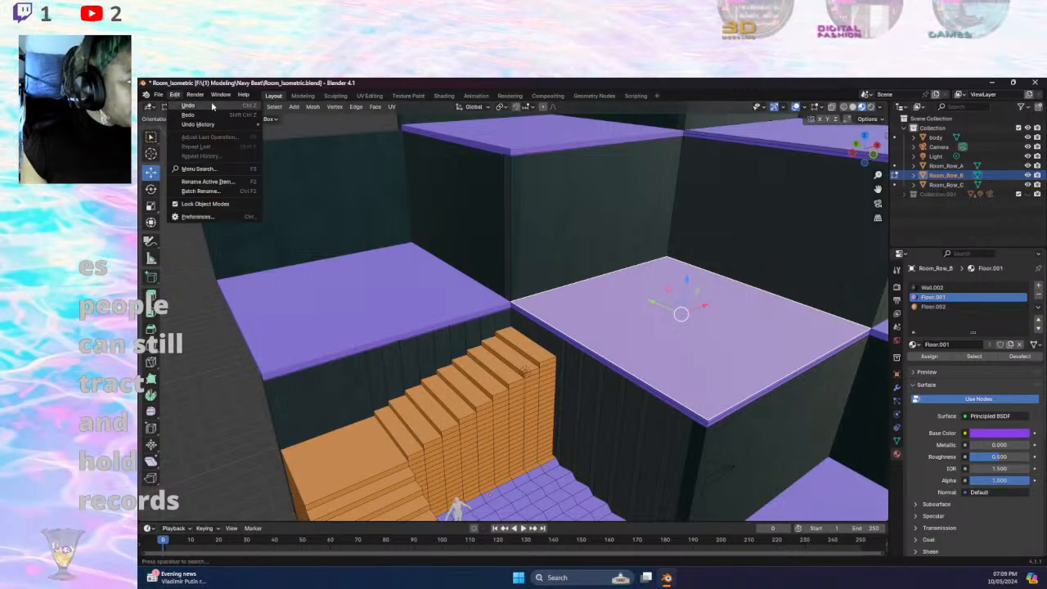
left_click(206, 113)
left_click(174, 94)
left_click(206, 114)
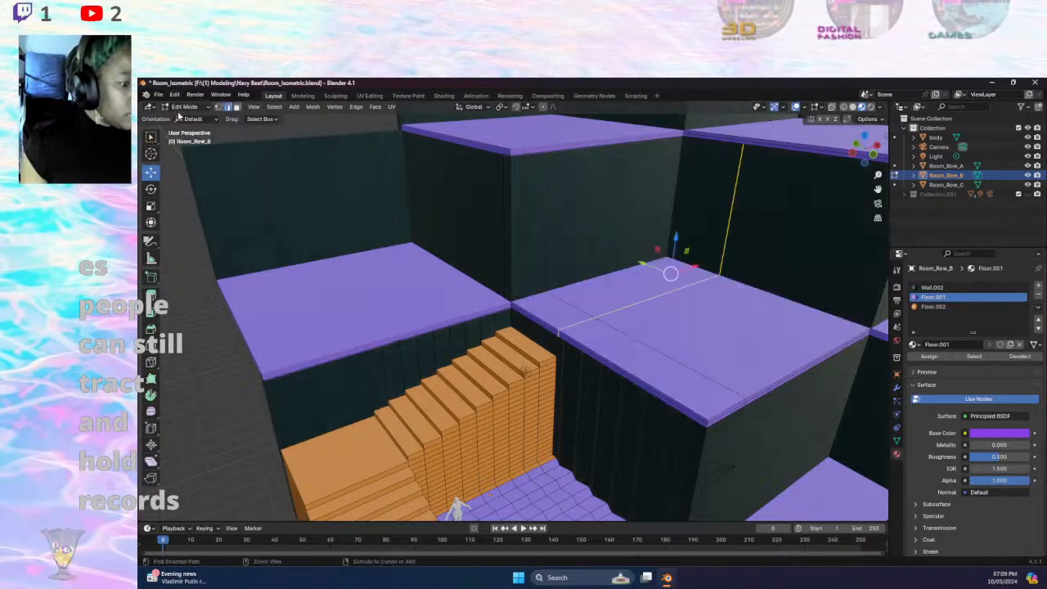
key("ctrl+z")
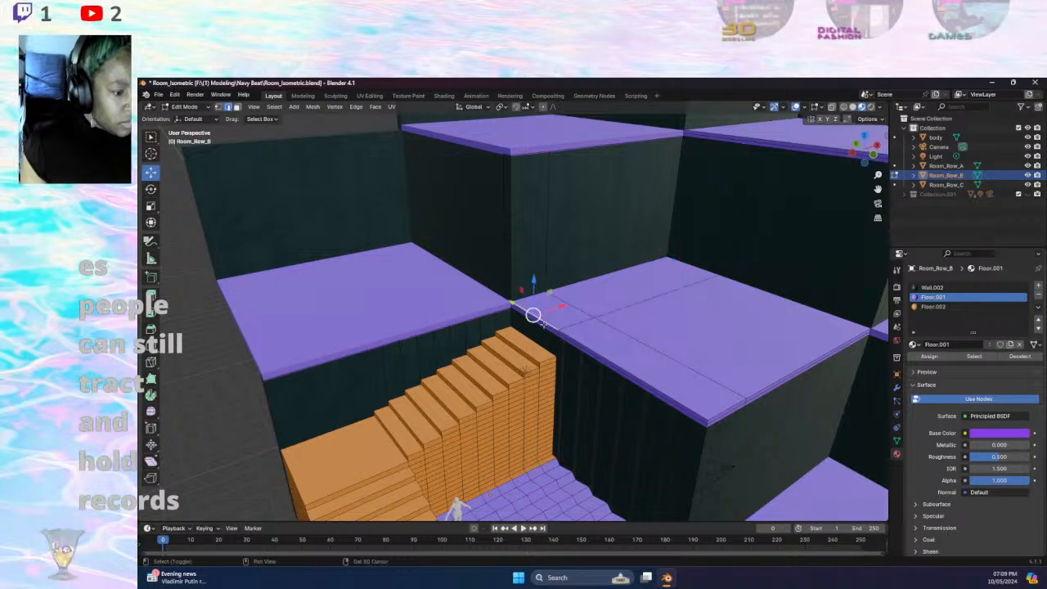
- Try to extrude the small corner floor face and its rim faces above the stairs by about 1 m, and undo the extrusion
left_click(238, 108)
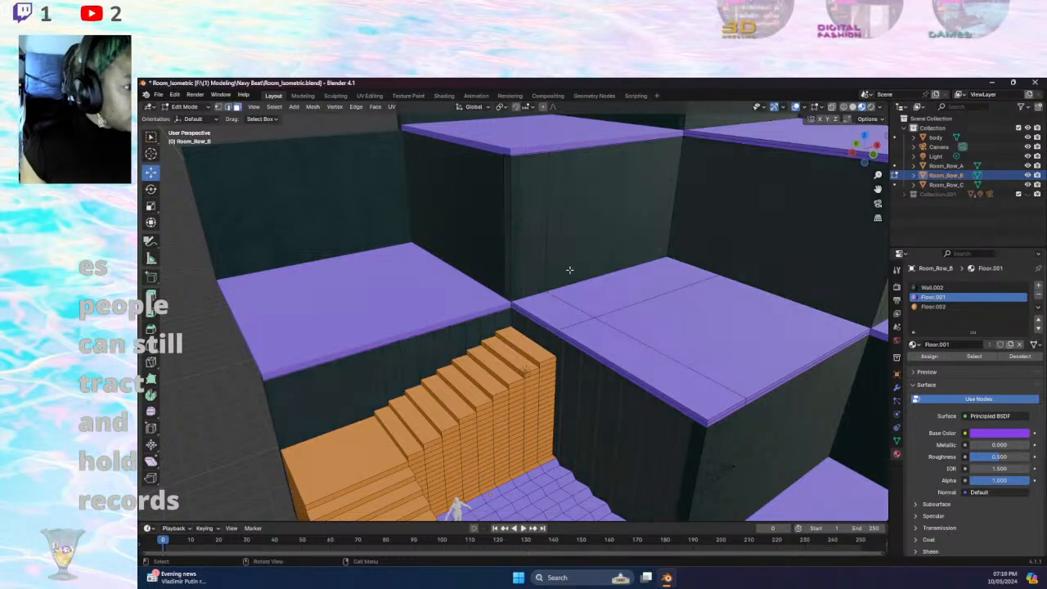
left_click(546, 327, "shift")
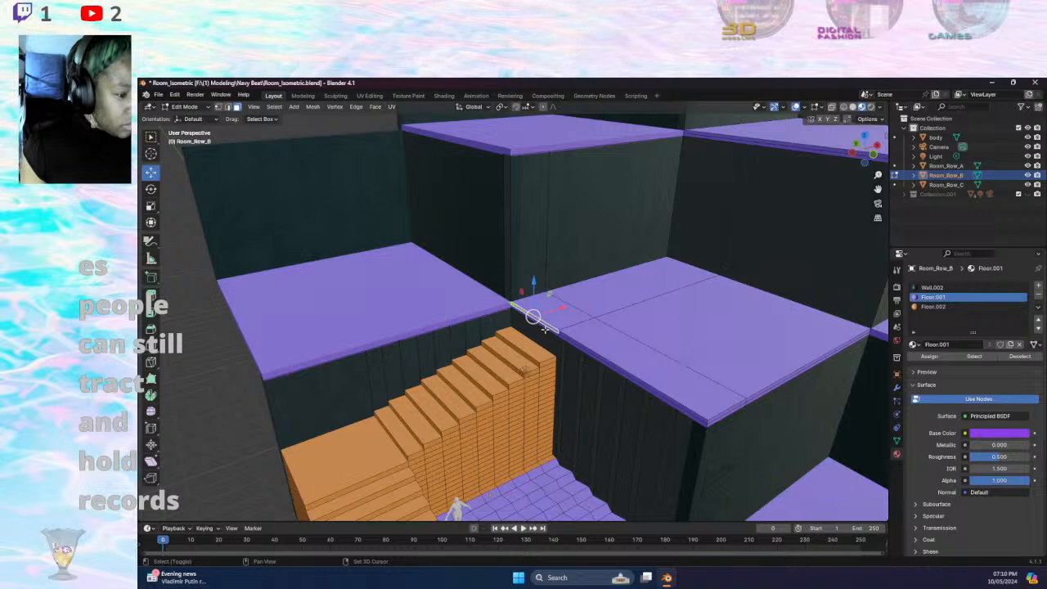
left_click(541, 329, "shift")
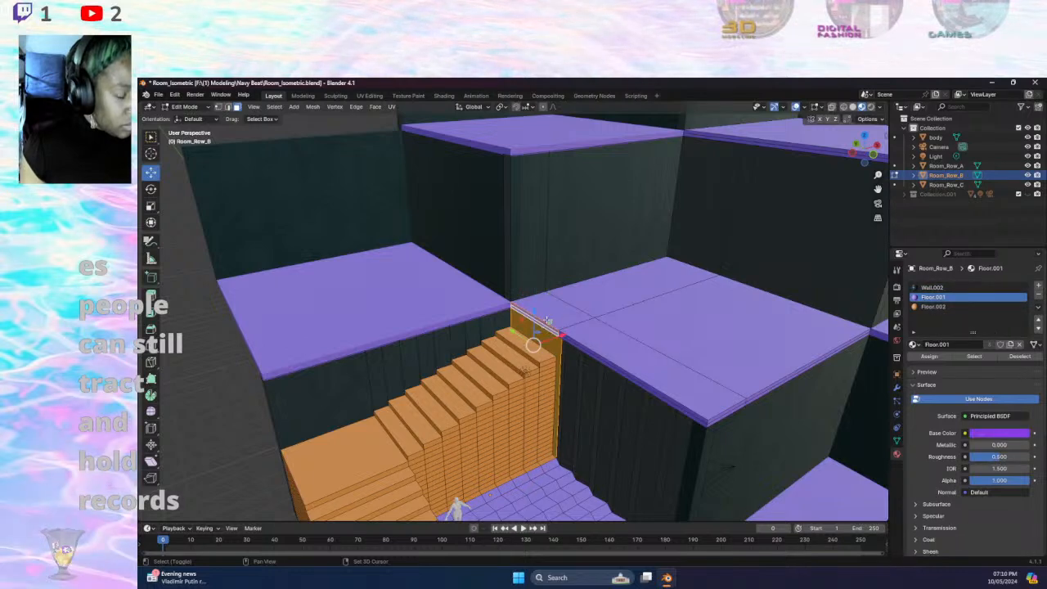
left_click(569, 303)
left_click(559, 310)
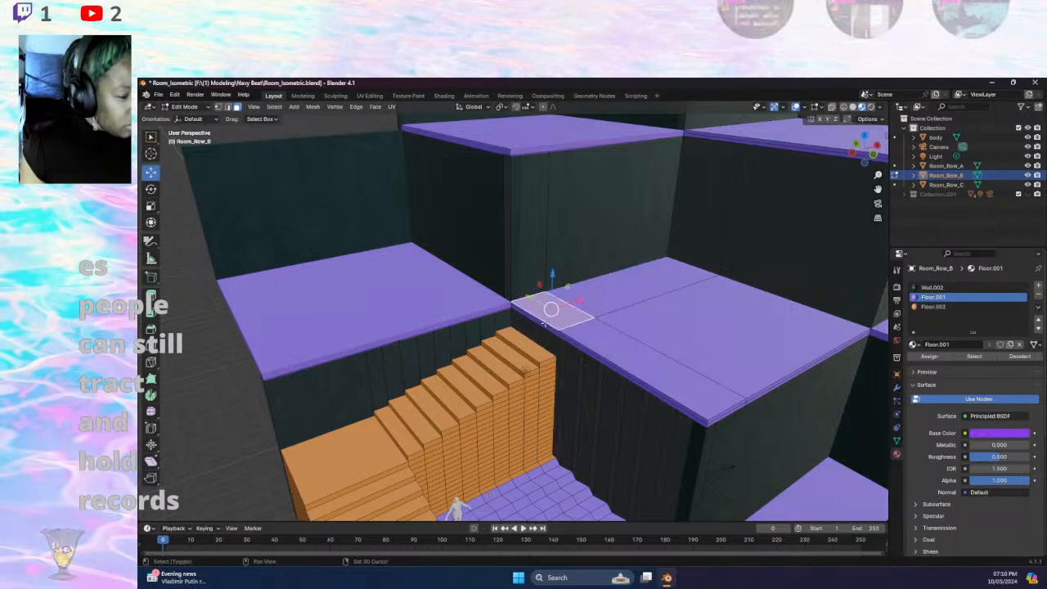
left_click(542, 325, "shift")
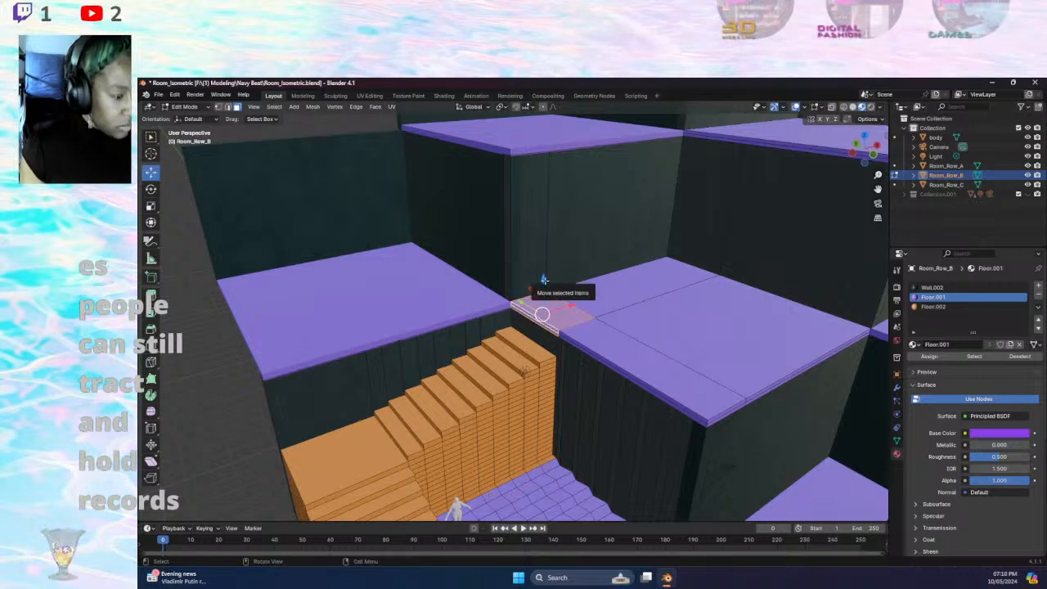
key("e")
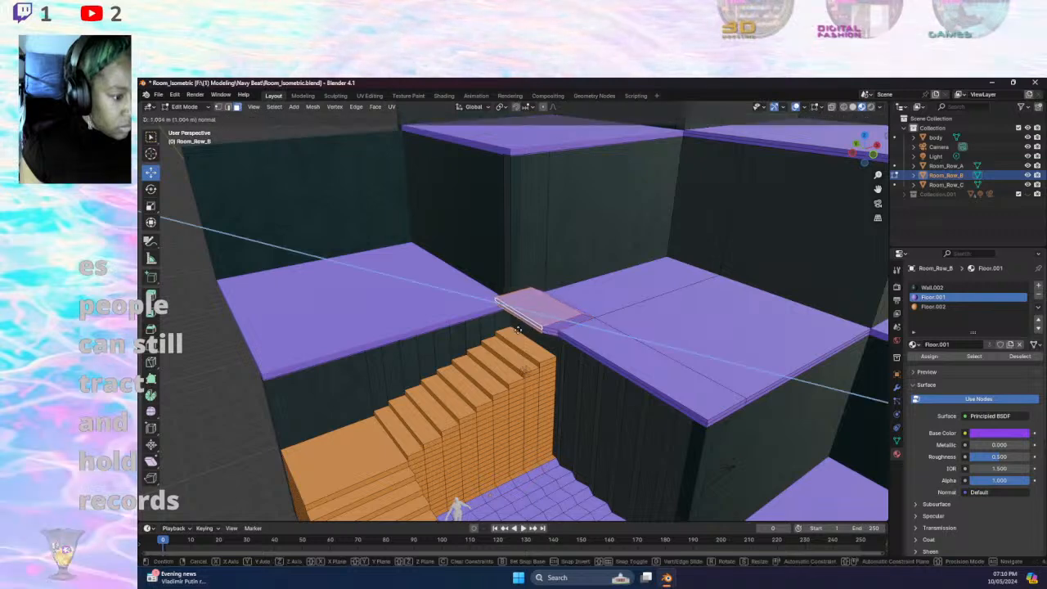
left_click(525, 330)
key("ctrl+z")
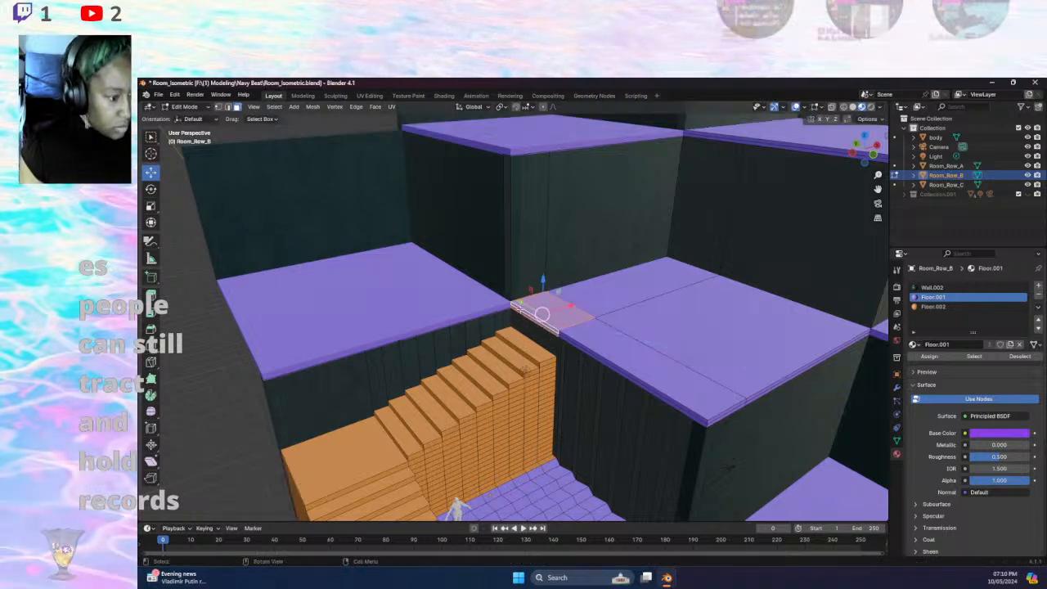
- Undo the face selections and the restored loop cuts until the upper floor is a single uncut face again
mouse_move(560, 292)
middle_mouse_down()
mouse_move(571, 259)
mouse_move(554, 304)
mouse_move(561, 285)
middle_mouse_up()
left_click(642, 276)
middle_click_drag(641, 275, 547, 320)
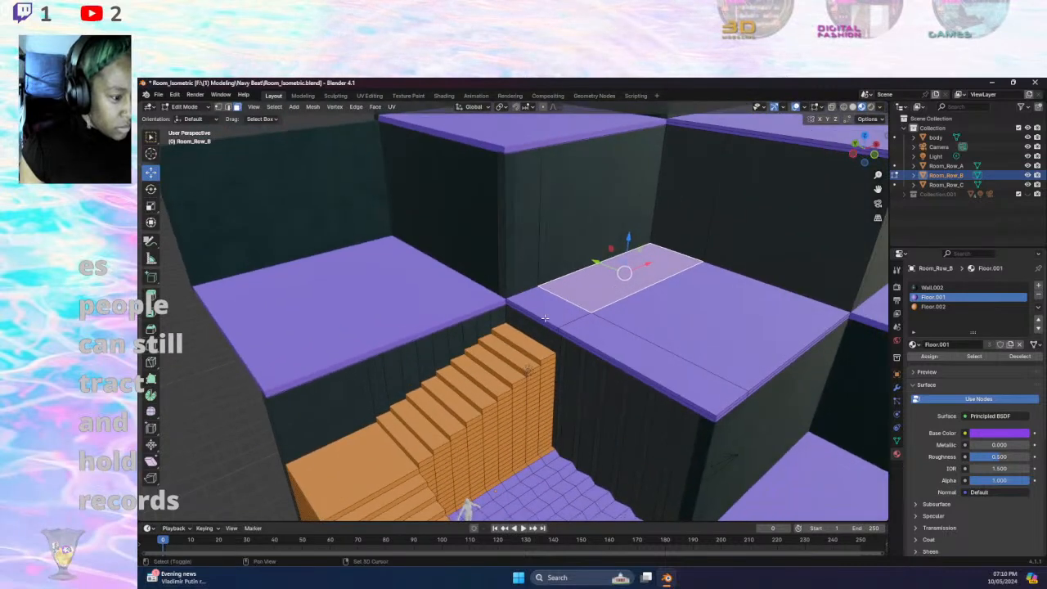
key("ctrl+z")
key("ctrl+z")
key("ctrl+z")
key("ctrl+z")
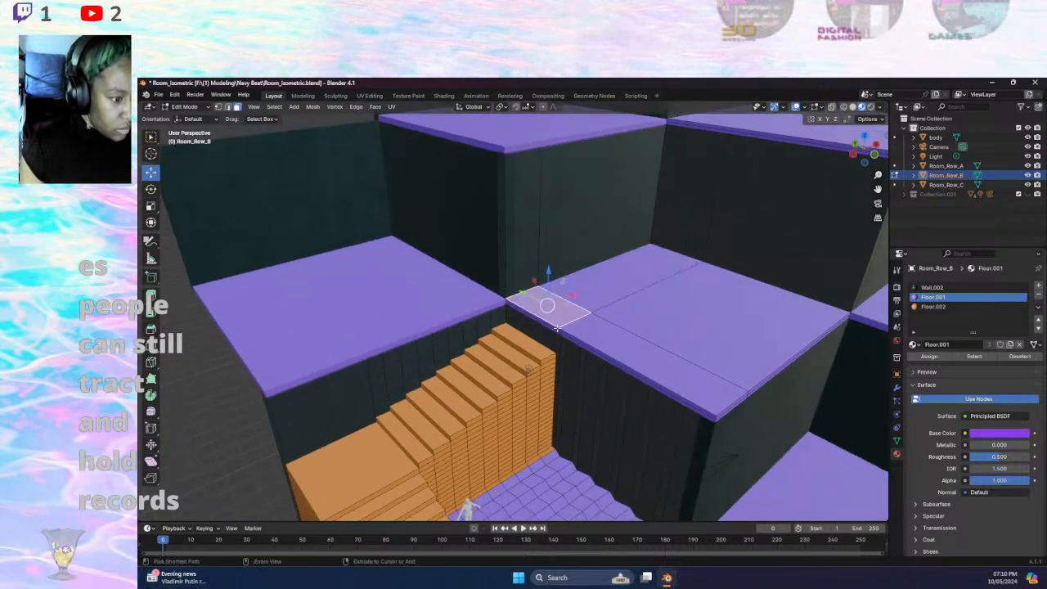
key("ctrl+z")
key("ctrl+z")
key("ctrl+z")
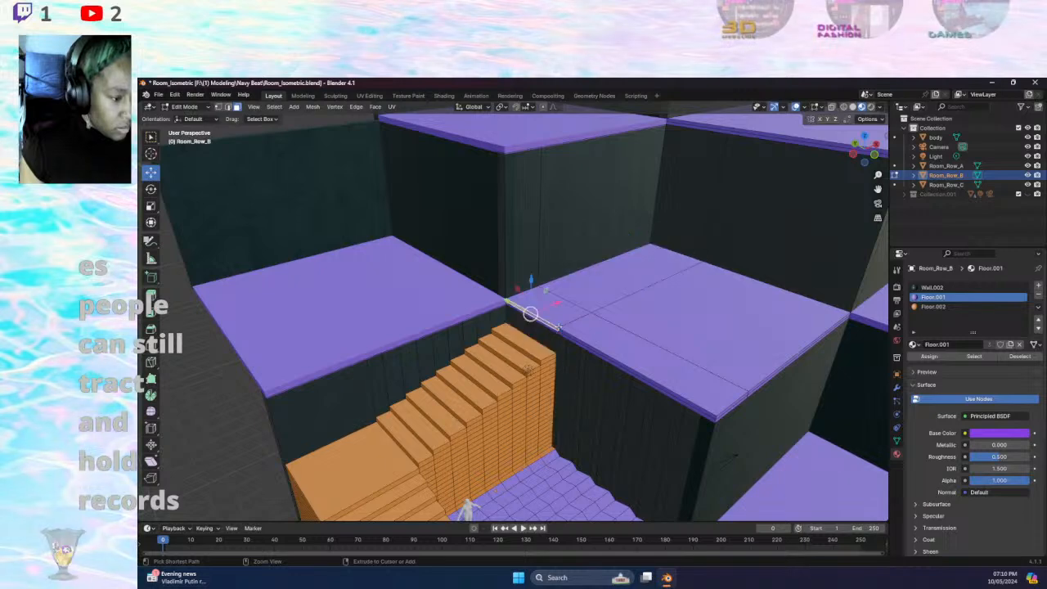
key("ctrl+z")
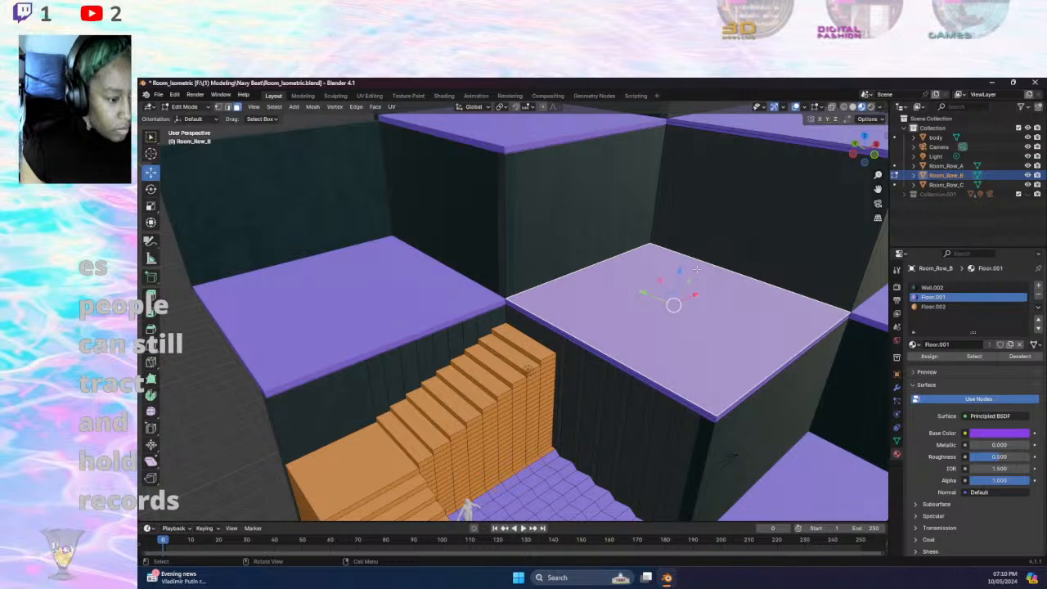
- Try raising the upper floor face by about 0.14 m, undo that move, and add the floor's outer rim faces to the selection
left_click_drag(682, 271, 679, 279)
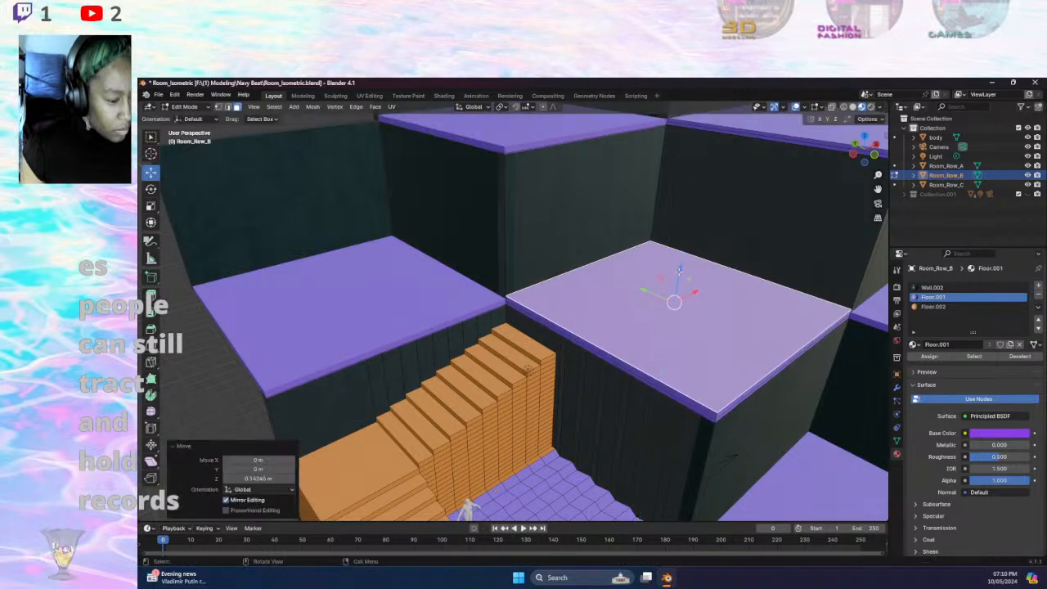
key("ctrl+z")
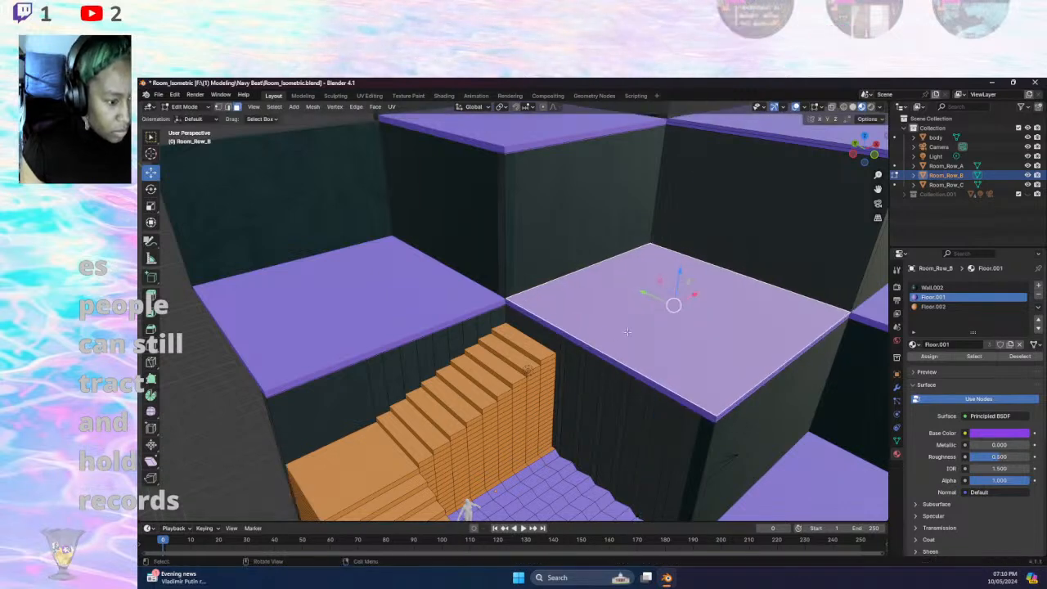
left_click(557, 330, "shift")
left_click(560, 330, "shift")
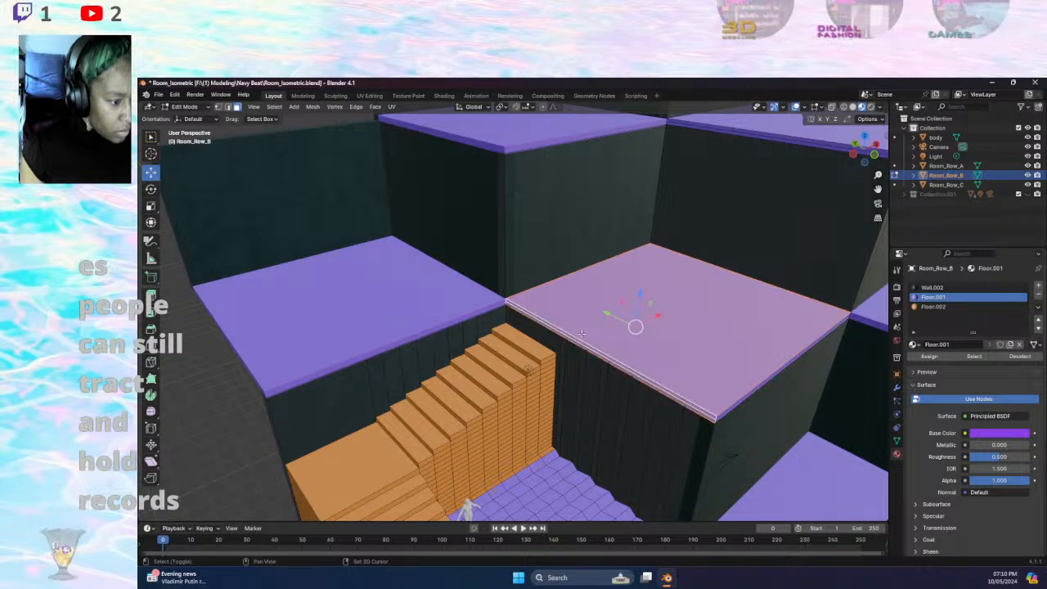
left_click(728, 406, "shift")
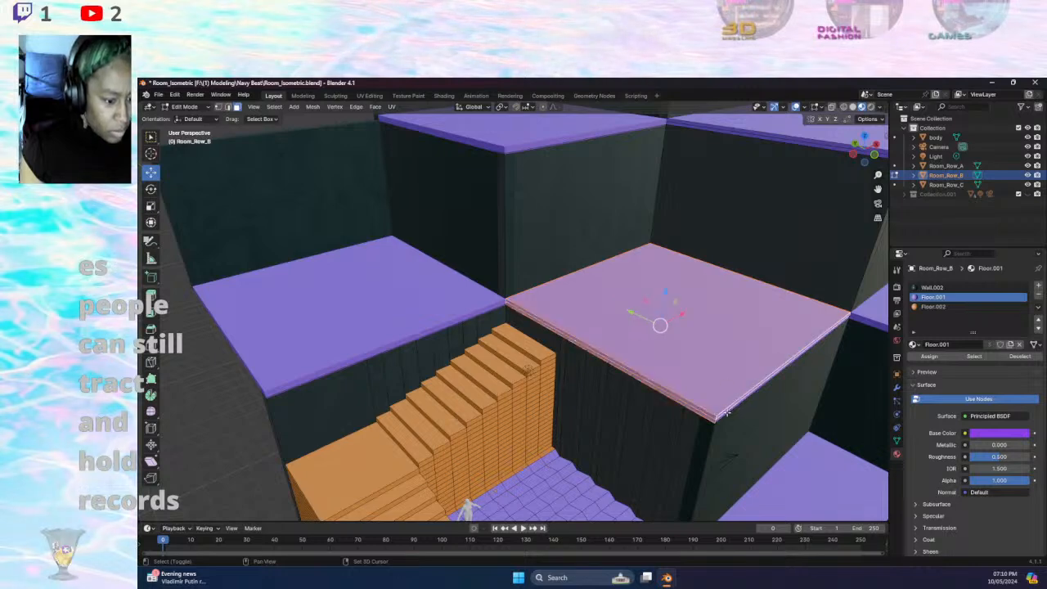
left_click(728, 406, "shift")
left_click_drag(691, 296, 690, 292)
middle_click_drag(690, 292, 585, 271)
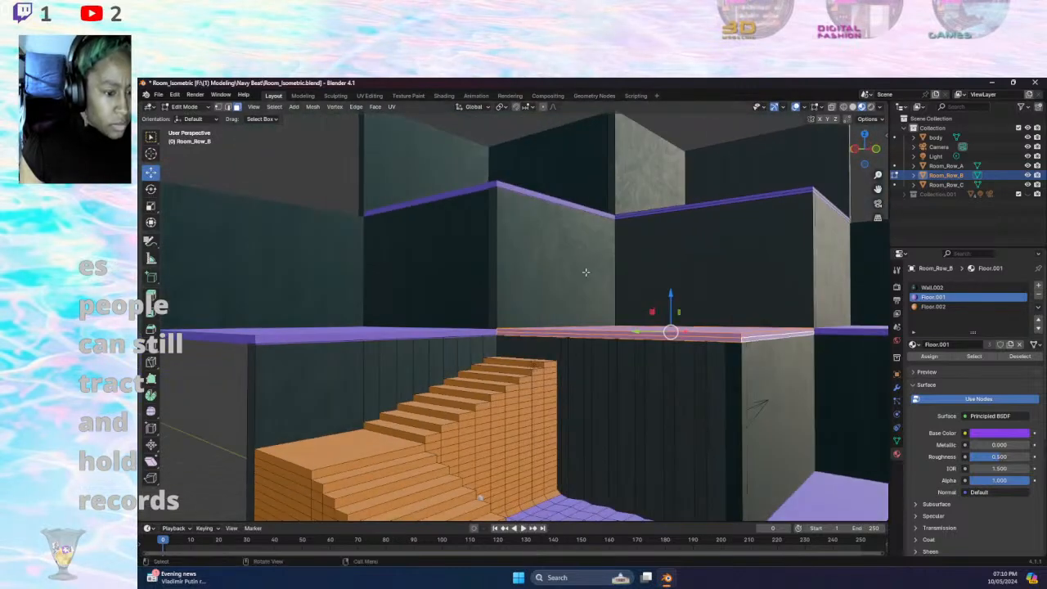
- Try lowering the upper floor's vertices, box-selected in vertex mode with X-ray on, by about 0.36 m, and undo the move
left_click(218, 107)
left_click(831, 108)
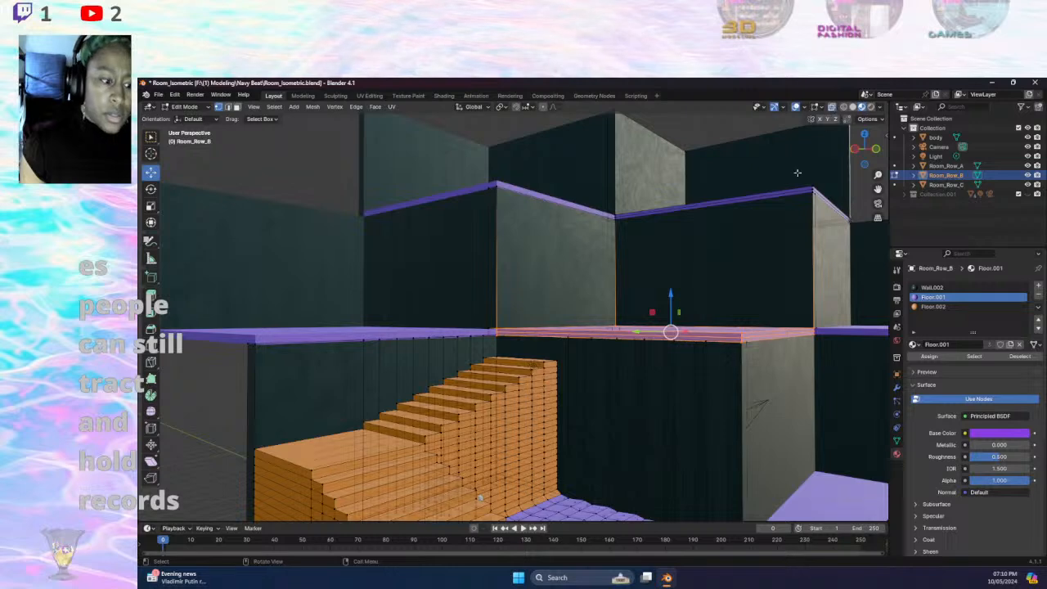
middle_click_drag(762, 296, 581, 323)
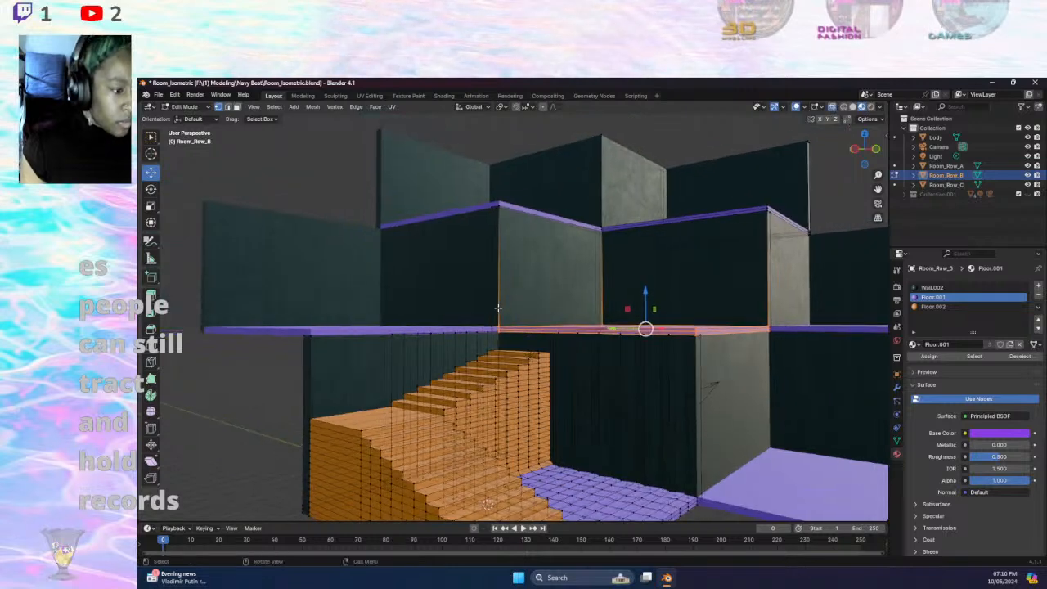
left_click_drag(481, 304, 776, 342)
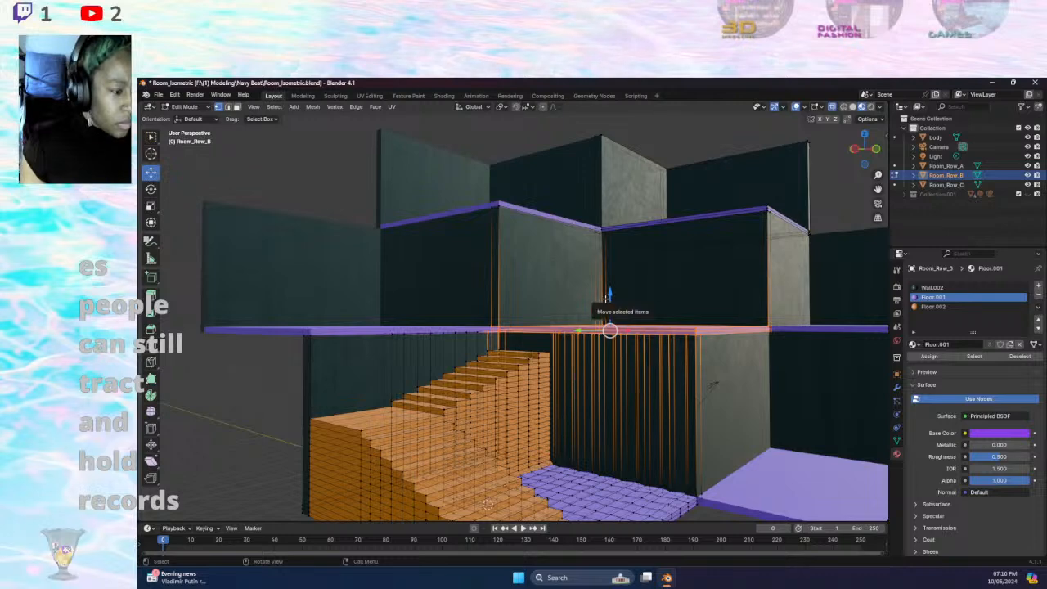
left_click_drag(609, 293, 607, 301)
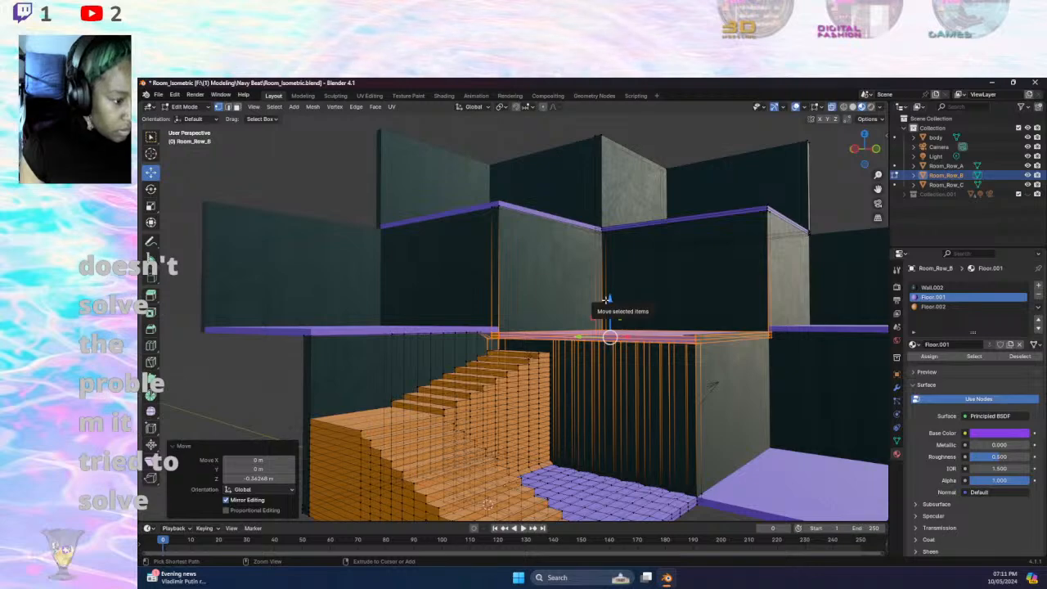
key("ctrl+z")
- Return to face selection mode with X-ray turned off
left_click(553, 306)
middle_click_drag(610, 302, 600, 323)
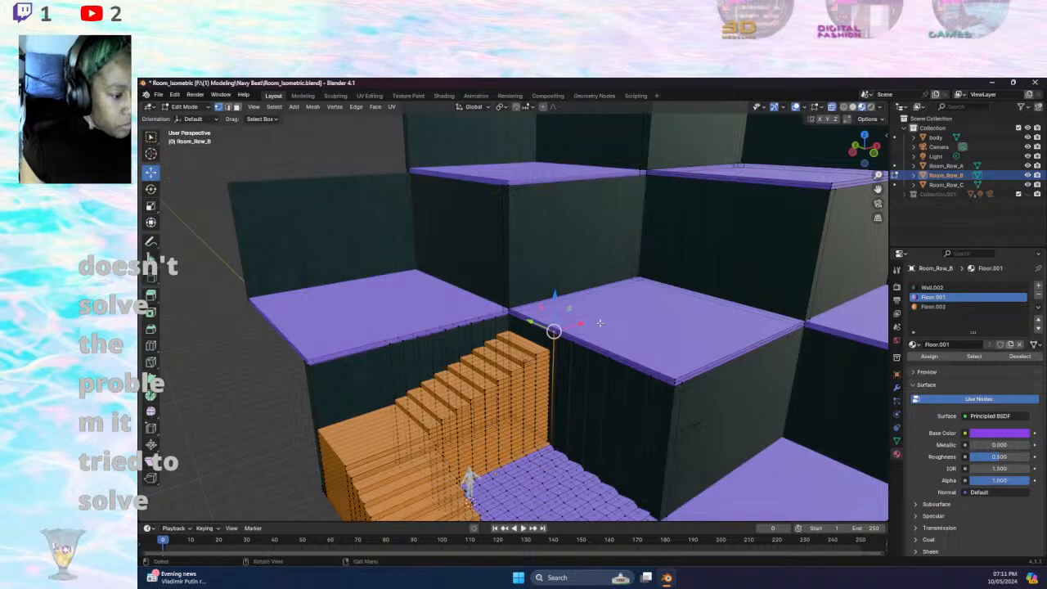
left_click(239, 107)
middle_click_drag(231, 150, 235, 152)
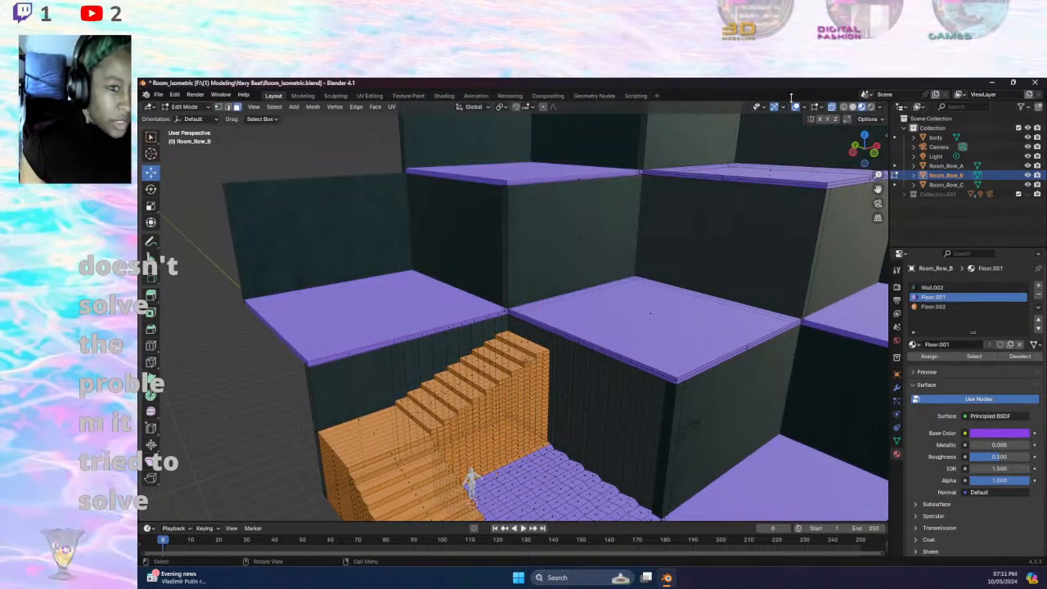
left_click(832, 109)
middle_click_drag(587, 326, 434, 406)
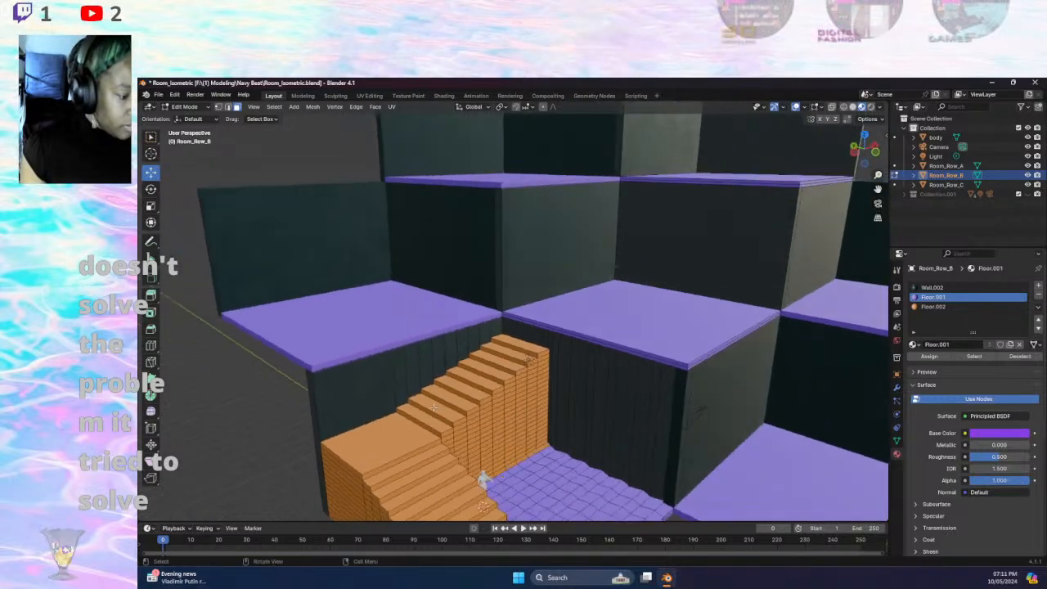
- Select the top step's faces on the upper stairs and try moving them down by about 1.07 m
left_click(434, 407)
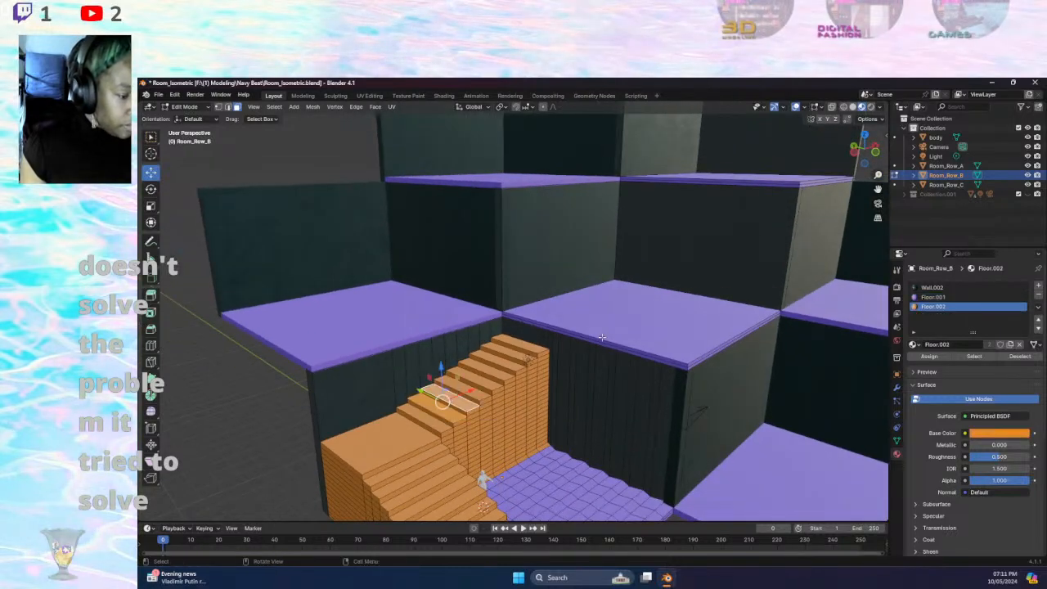
left_click(601, 338)
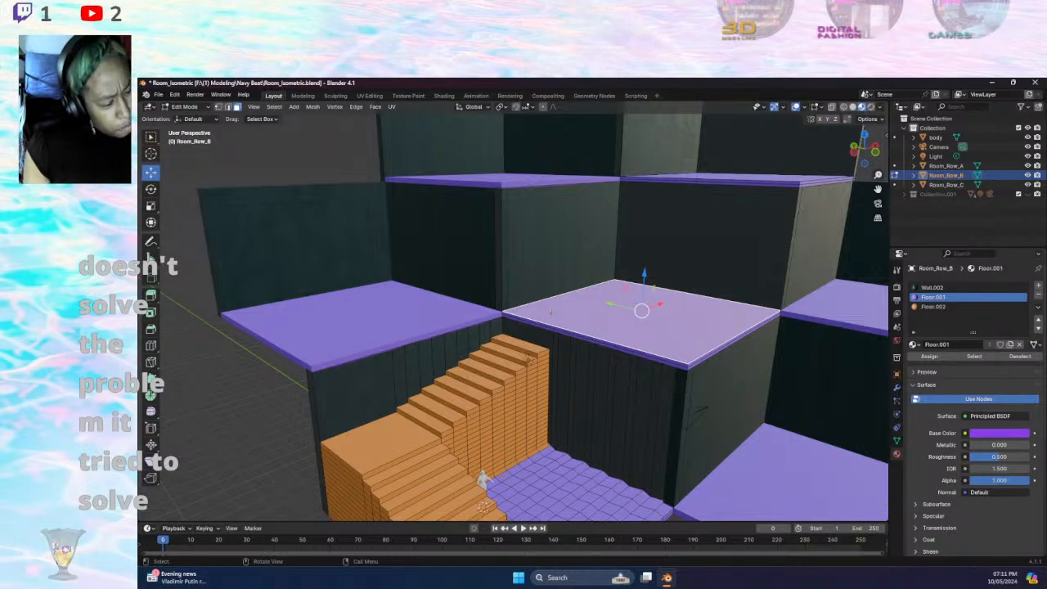
left_click(524, 347)
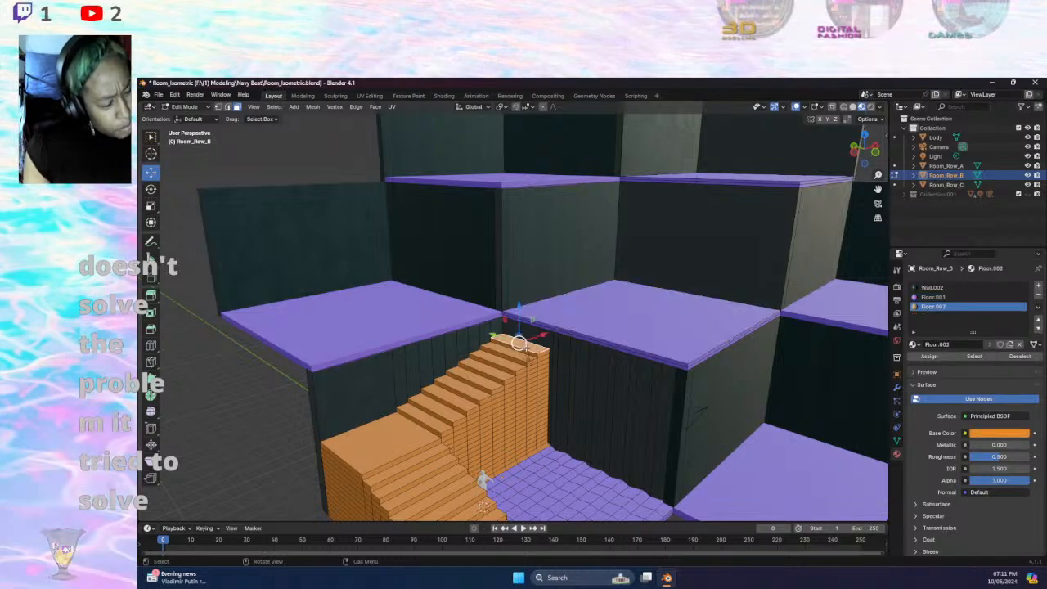
left_click(494, 361)
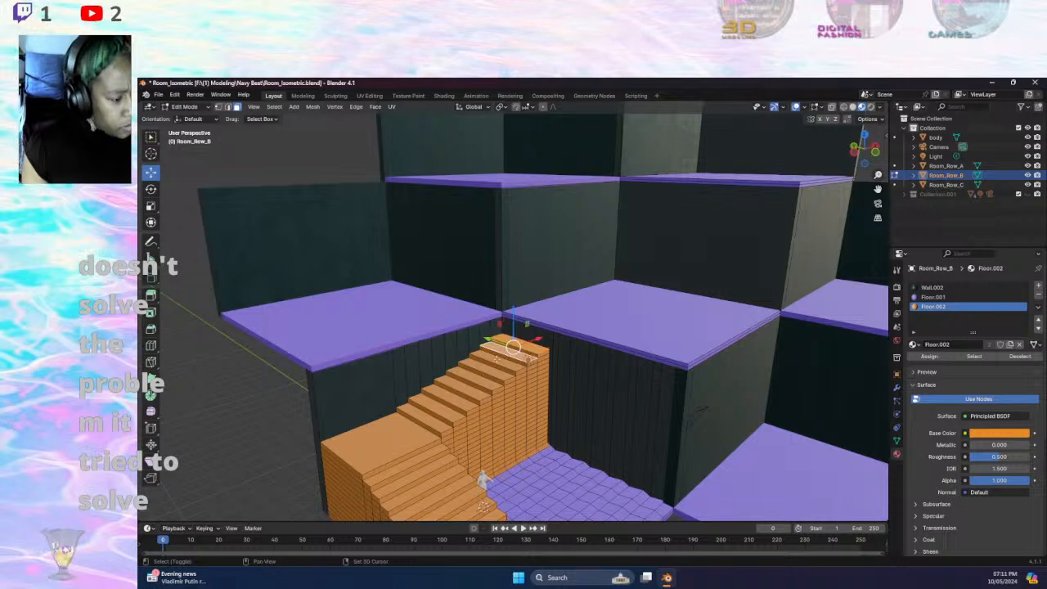
middle_click_drag(505, 353, 521, 350)
left_click(519, 348)
left_click(498, 356)
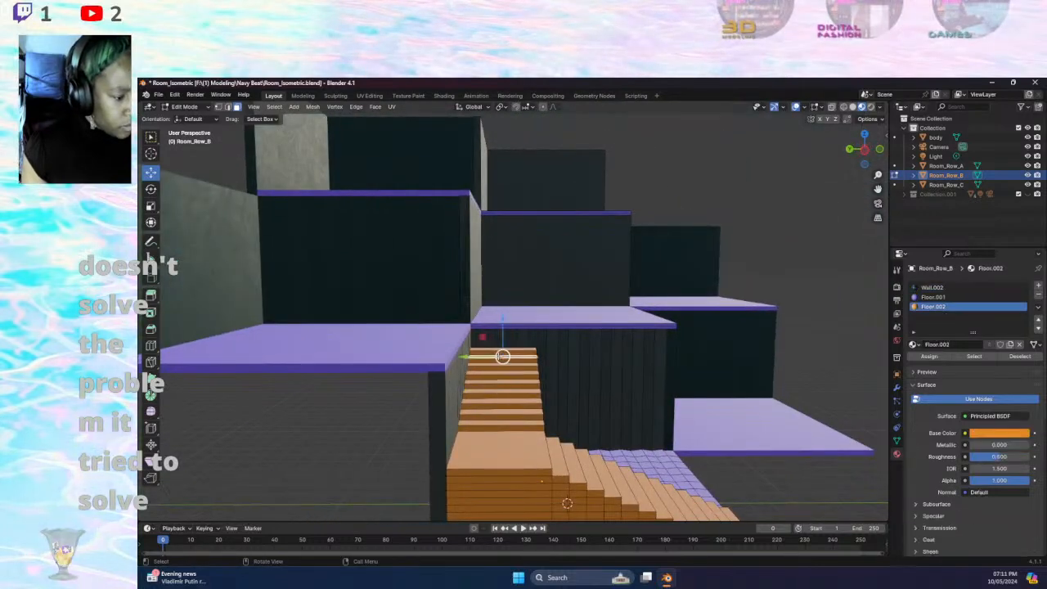
left_click_drag(494, 351, 499, 372)
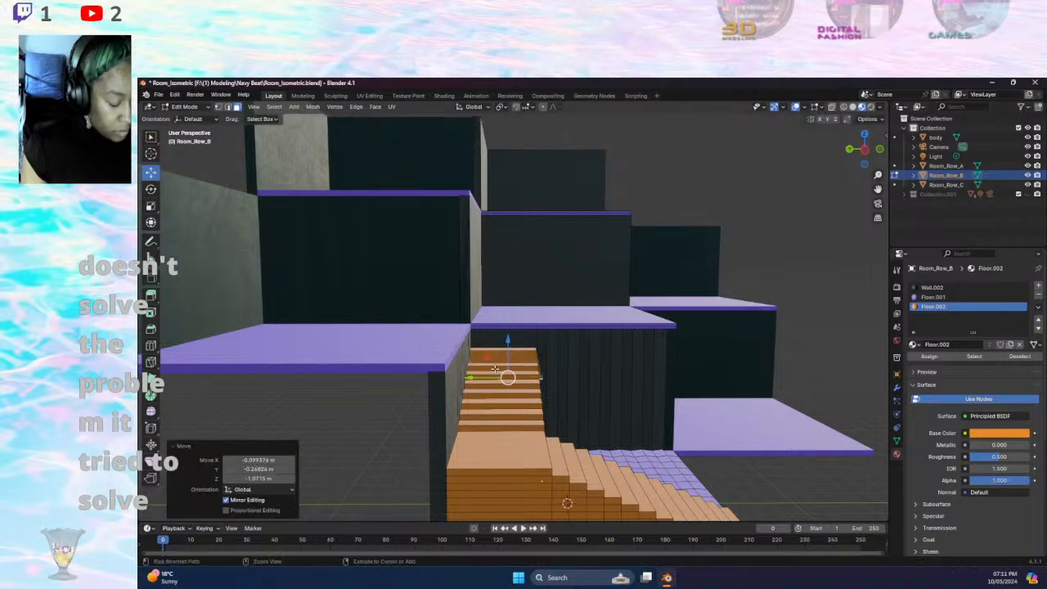
mouse_move(495, 369)
middle_mouse_down()
mouse_move(485, 394)
mouse_move(503, 381)
middle_mouse_up()
- Select the dark wall face directly behind the upper floor and examine the whole multi-room layout
left_click(540, 336)
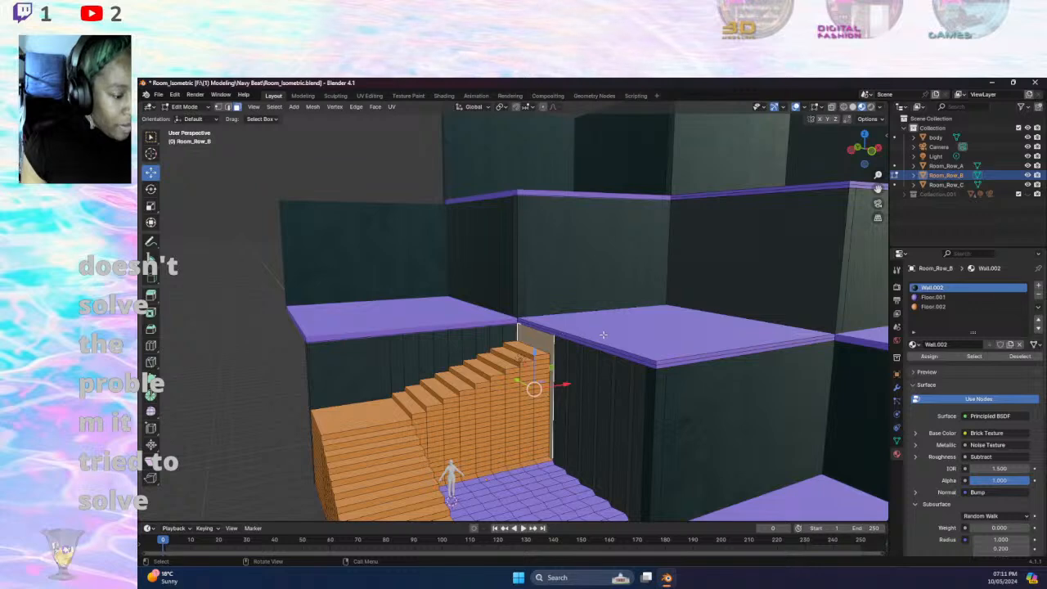
left_click(596, 285)
middle_click_drag(596, 286, 612, 316)
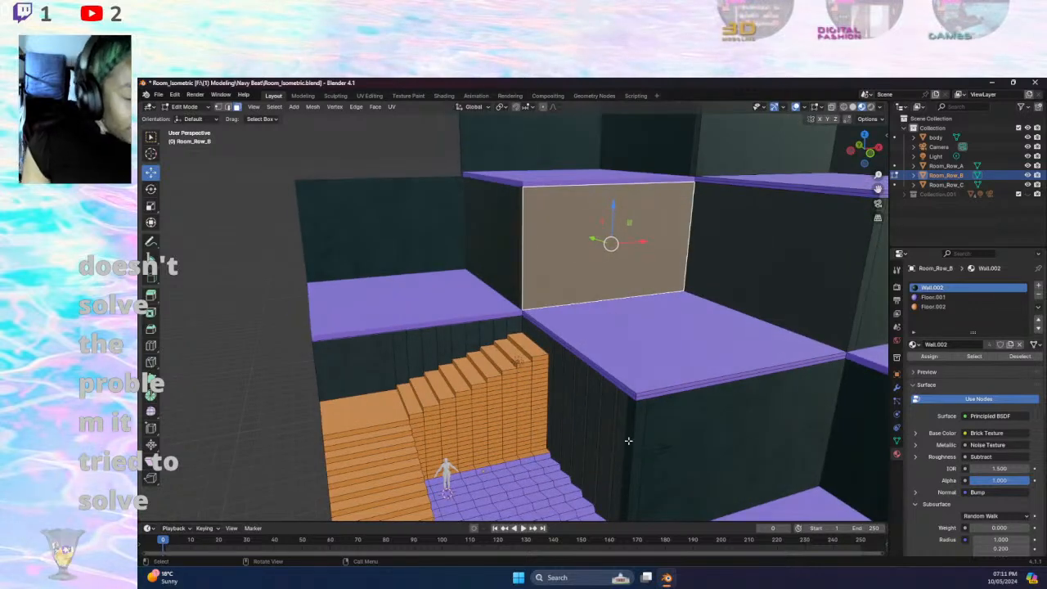
middle_click_drag(557, 346, 598, 370)
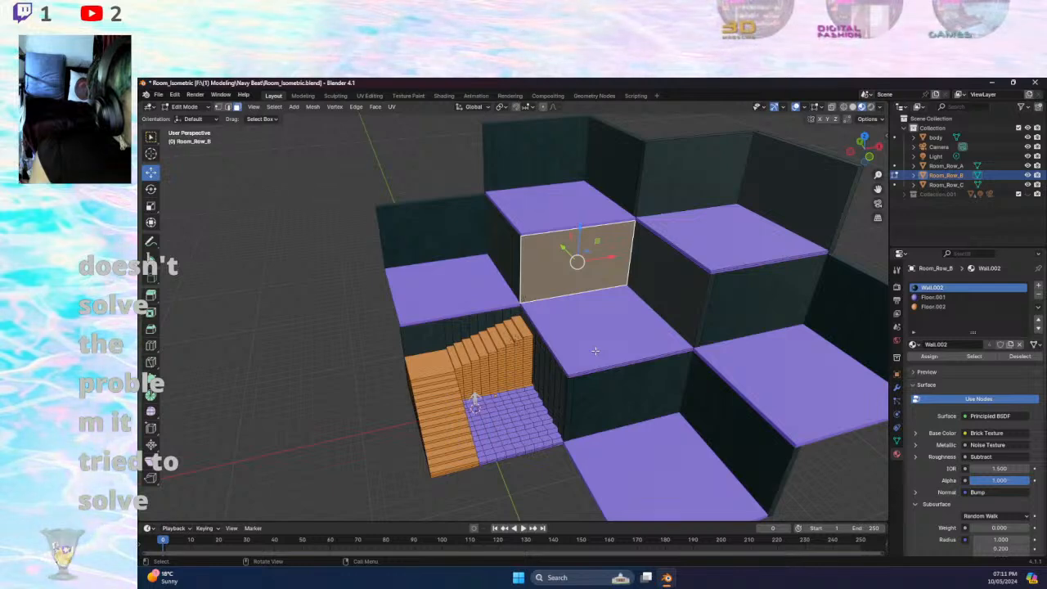
- Deselect the wall face and examine how the stairs and purple floors connect across the multi-room layout from several angles
scroll(596, 350, "down", 4)
middle_click_drag(601, 348, 614, 365)
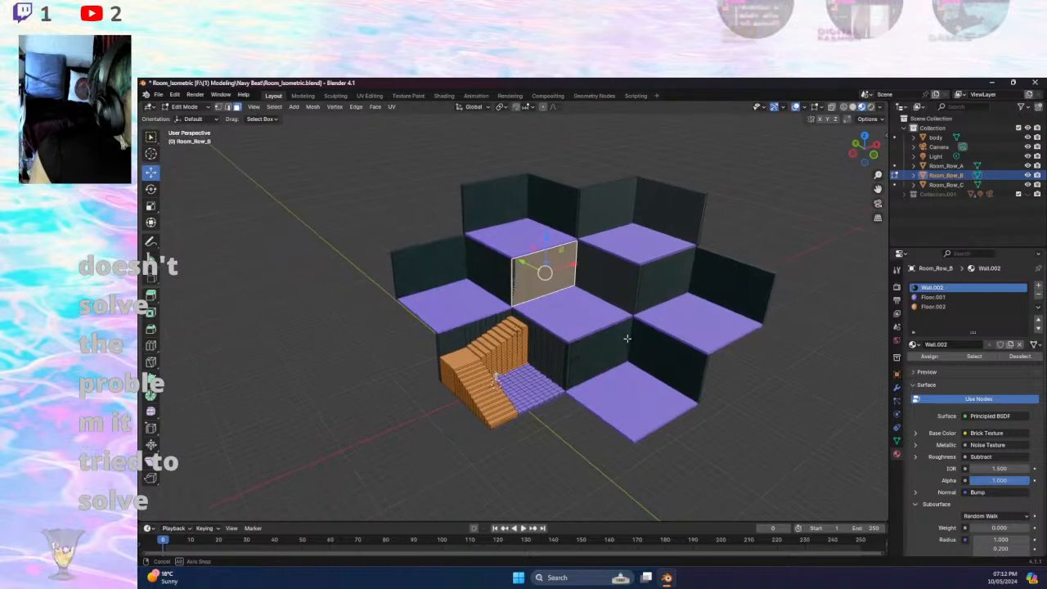
left_click(522, 446)
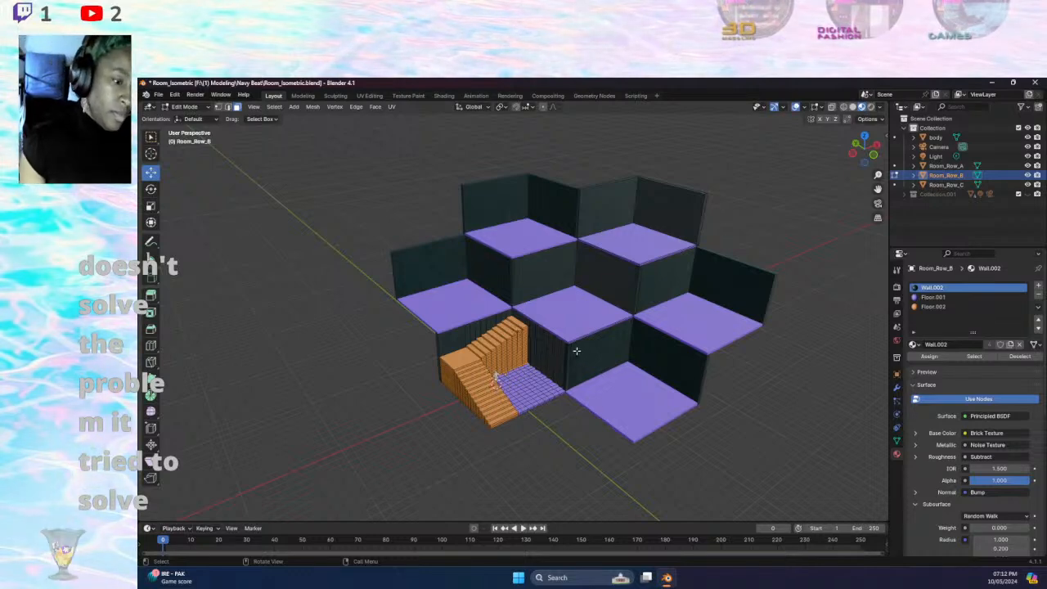
middle_click_drag(576, 350, 532, 326)
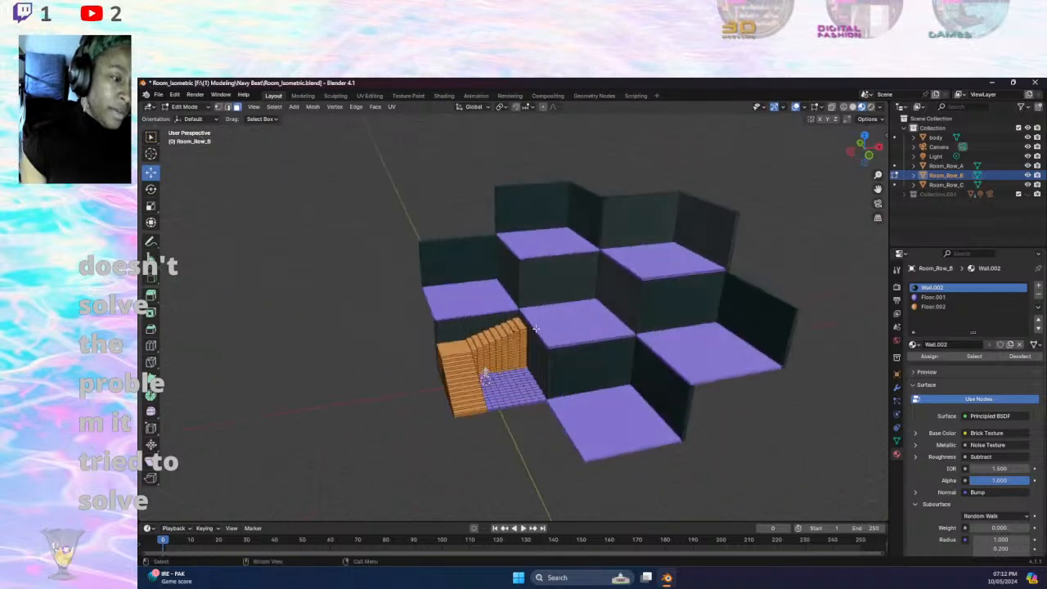
middle_click_drag(591, 313, 646, 343)
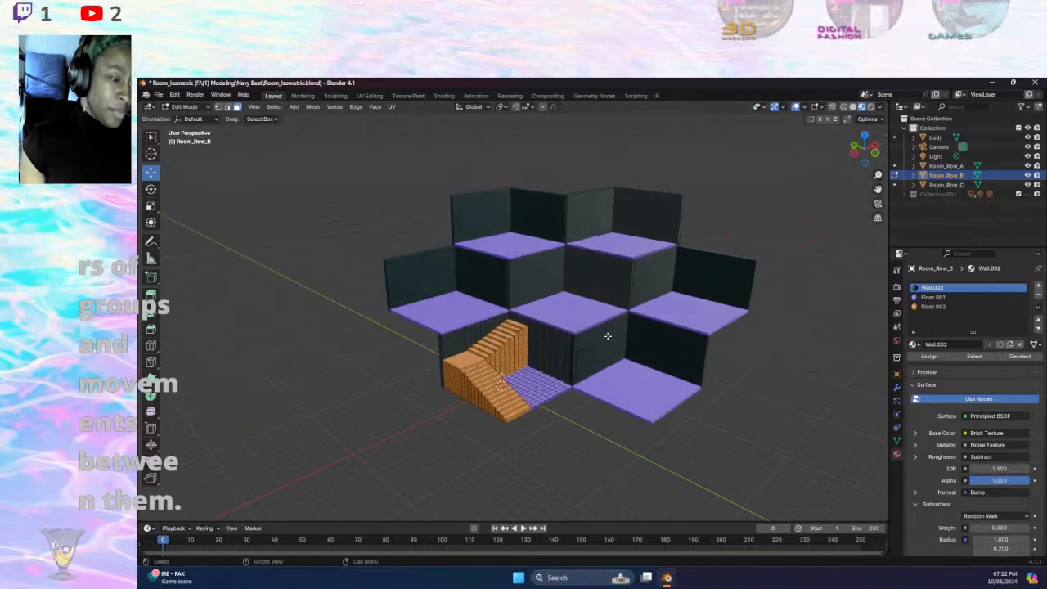
scroll(581, 332, "up", 4)
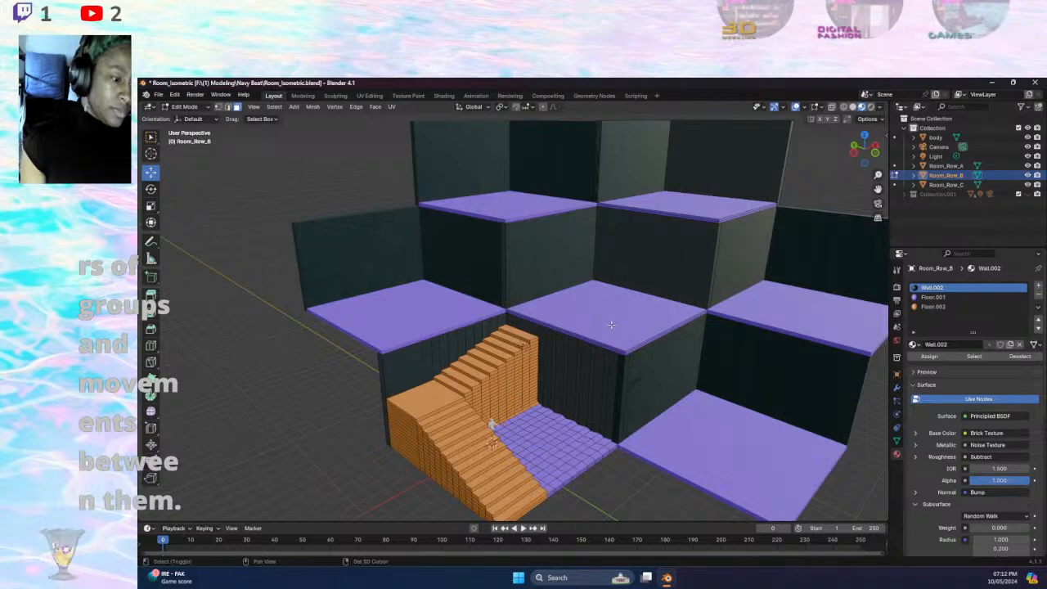
scroll(662, 326, "up", 1)
middle_click_drag(661, 325, 701, 288)
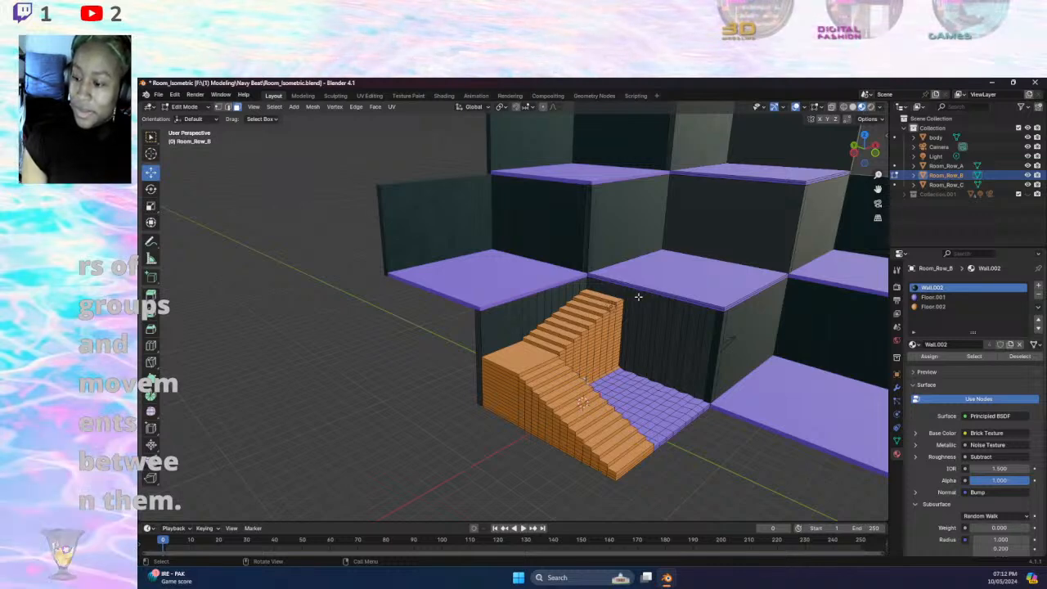
middle_click_drag(428, 362, 687, 314)
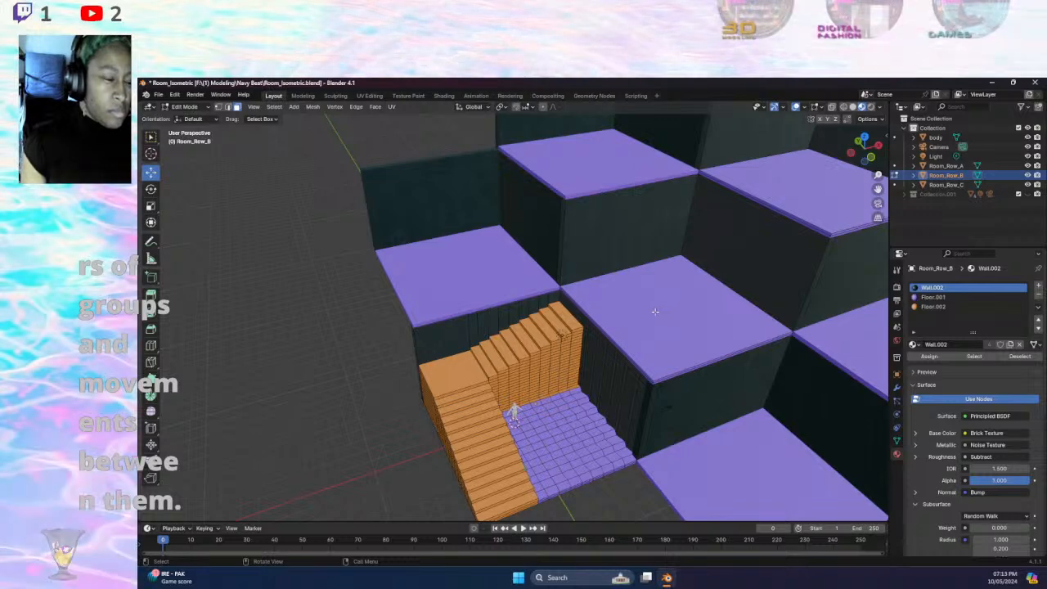
scroll(651, 312, "down", 5)
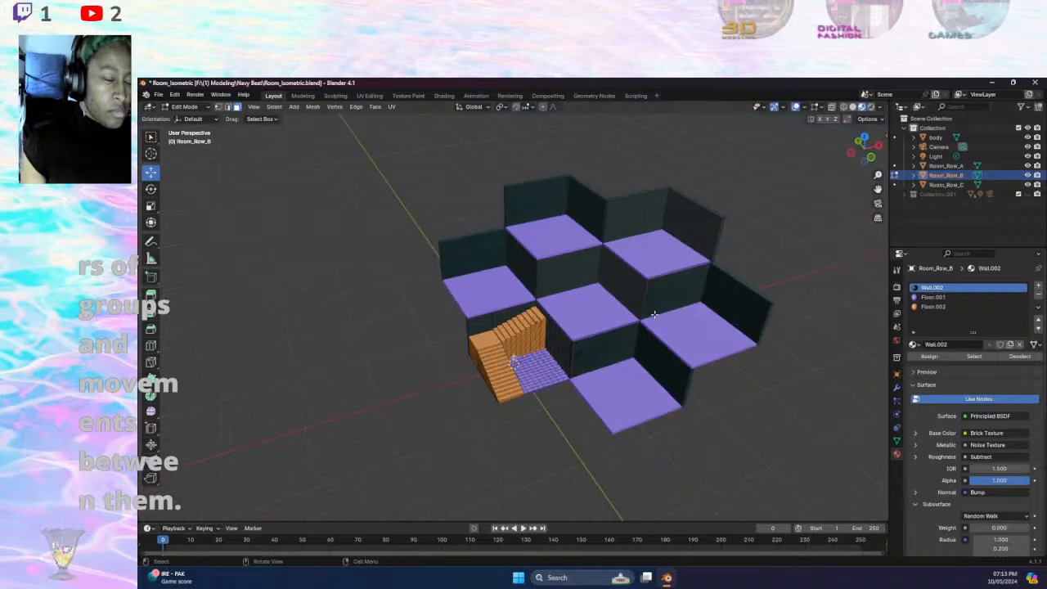
scroll(654, 314, "up", 4)
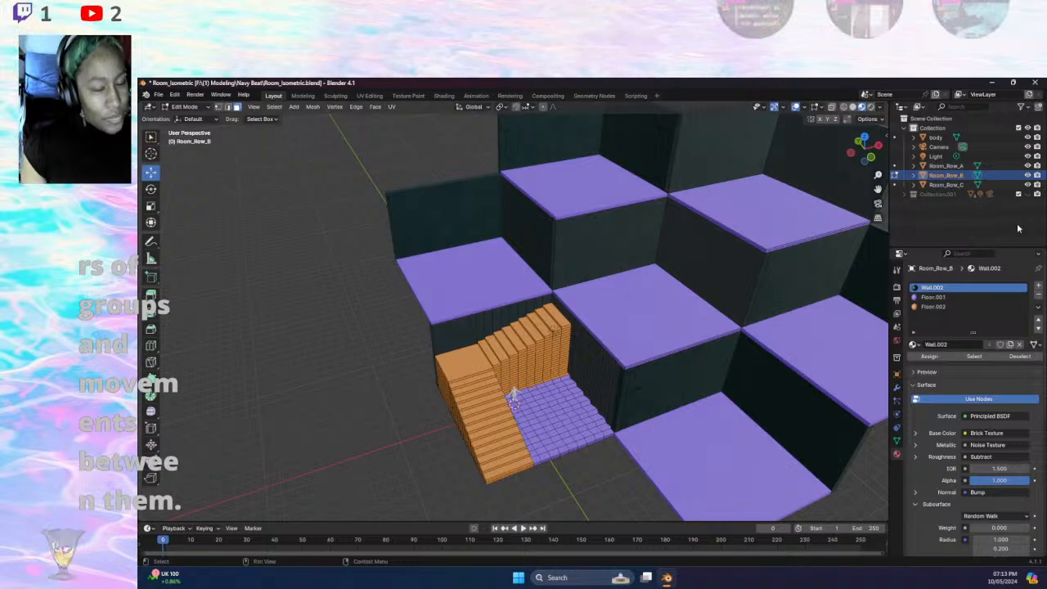
- Hide the detailed Collection and show Collection.001 with the plain rooms in the viewport
left_click(904, 194)
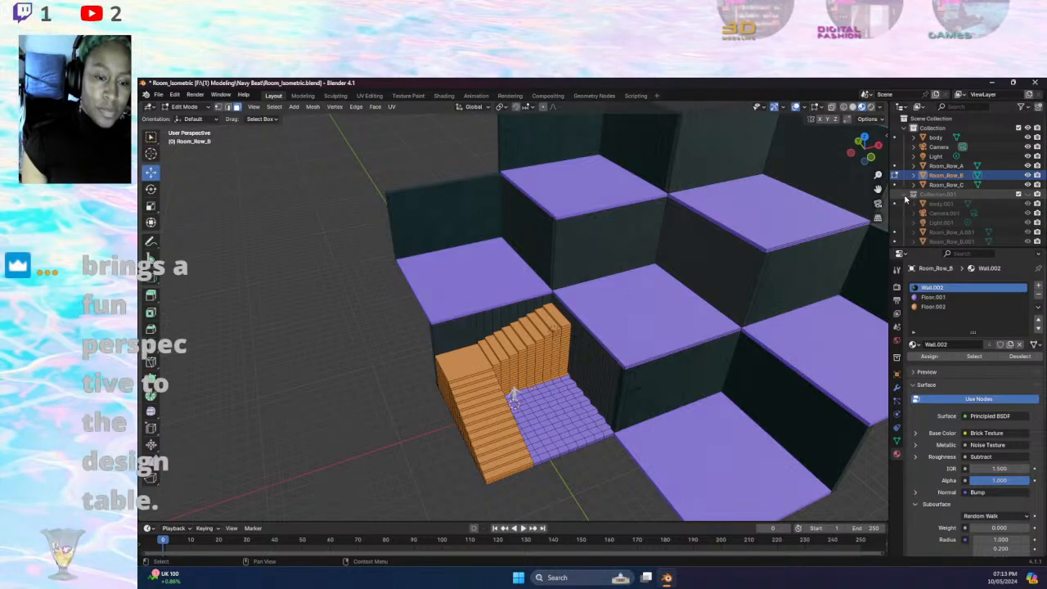
scroll(908, 196, "down", 2)
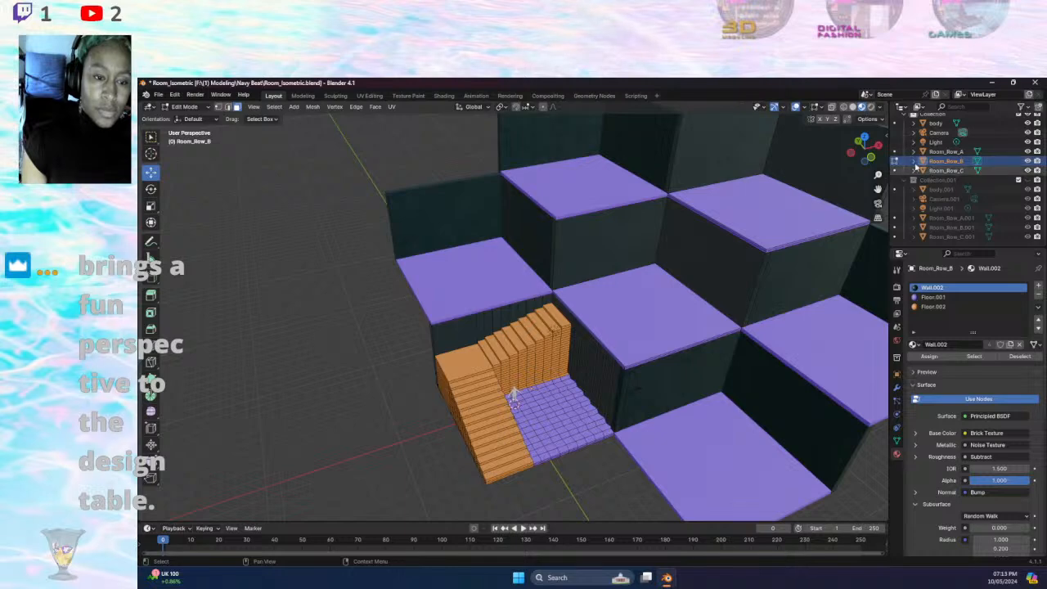
scroll(933, 168, "up", 2)
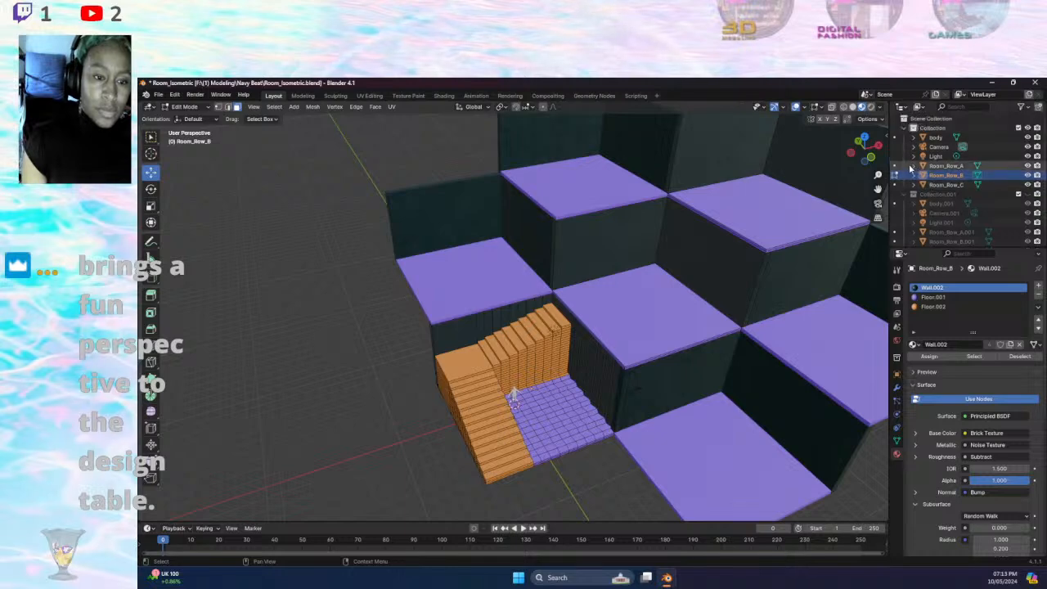
left_click(1027, 129)
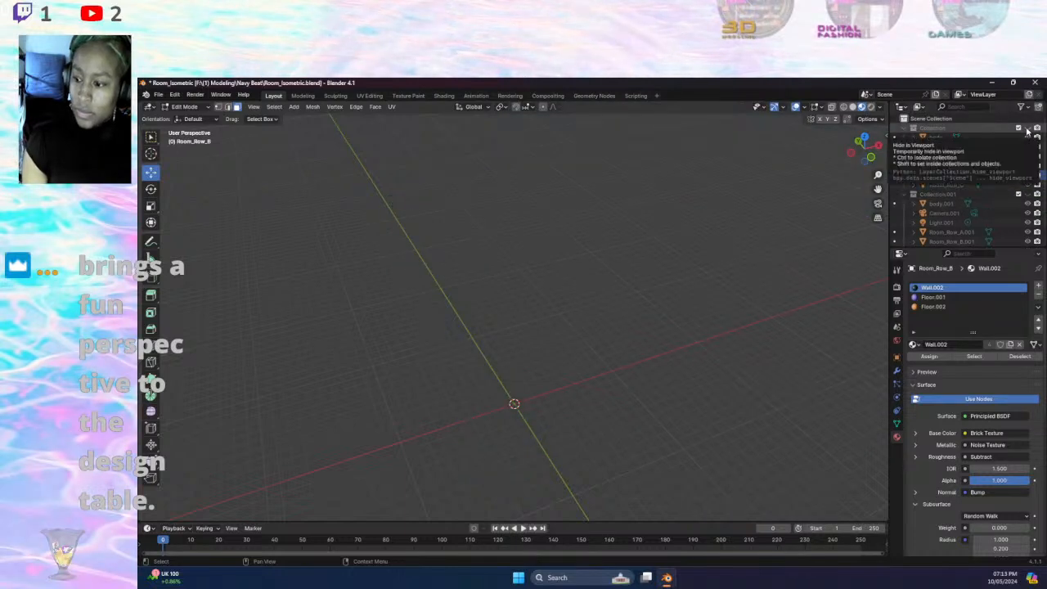
left_click(1028, 196)
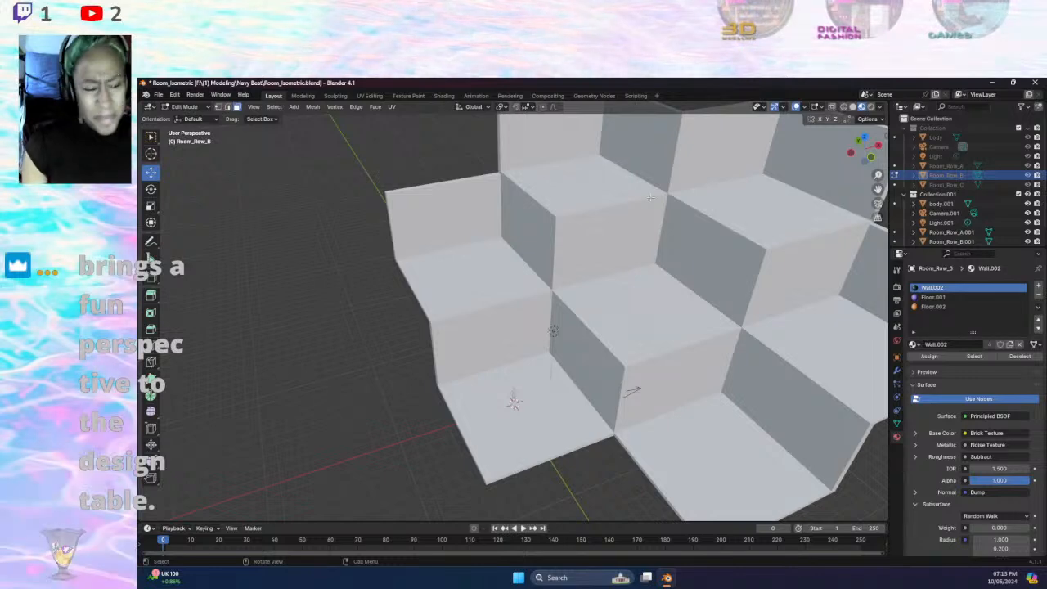
scroll(631, 211, "down", 5)
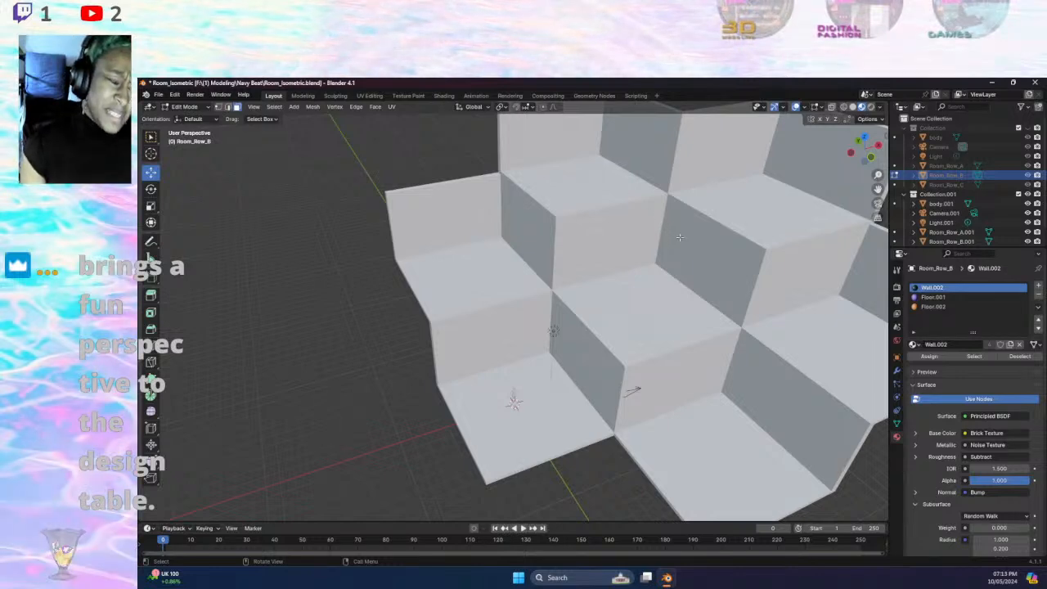
- Export the scene as an FBX file named Room_Isometric_Test.fbx in the Navy Beat folder
left_click(158, 95)
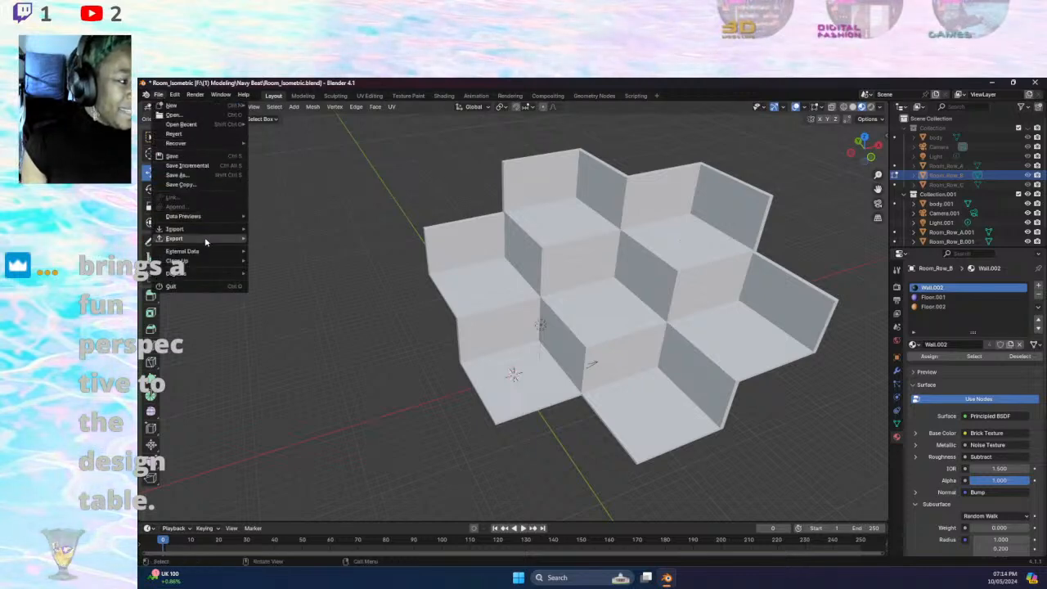
mouse_move(205, 238)
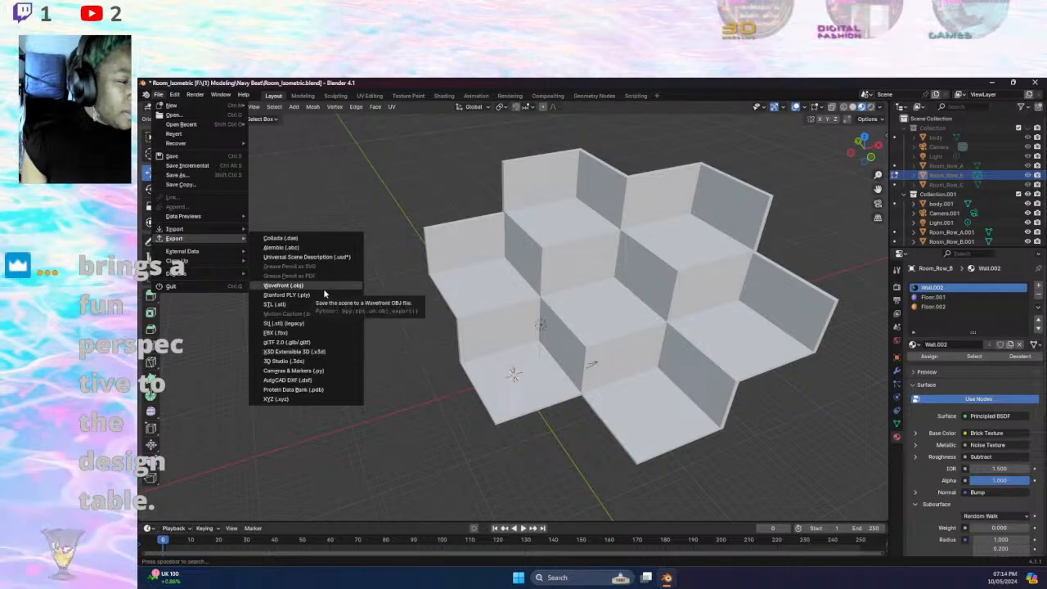
left_click(319, 333)
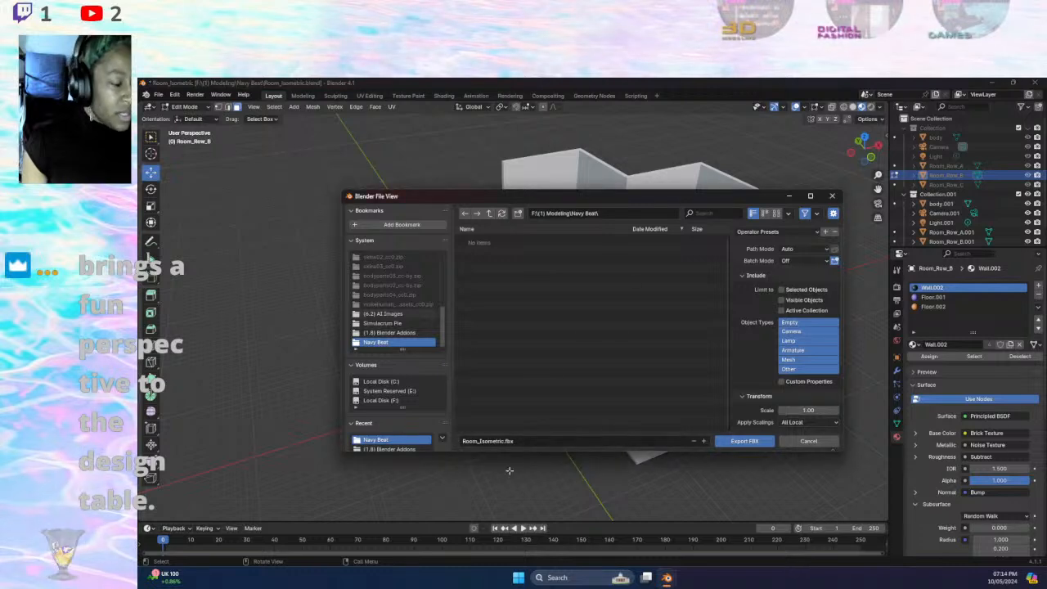
left_click(503, 441)
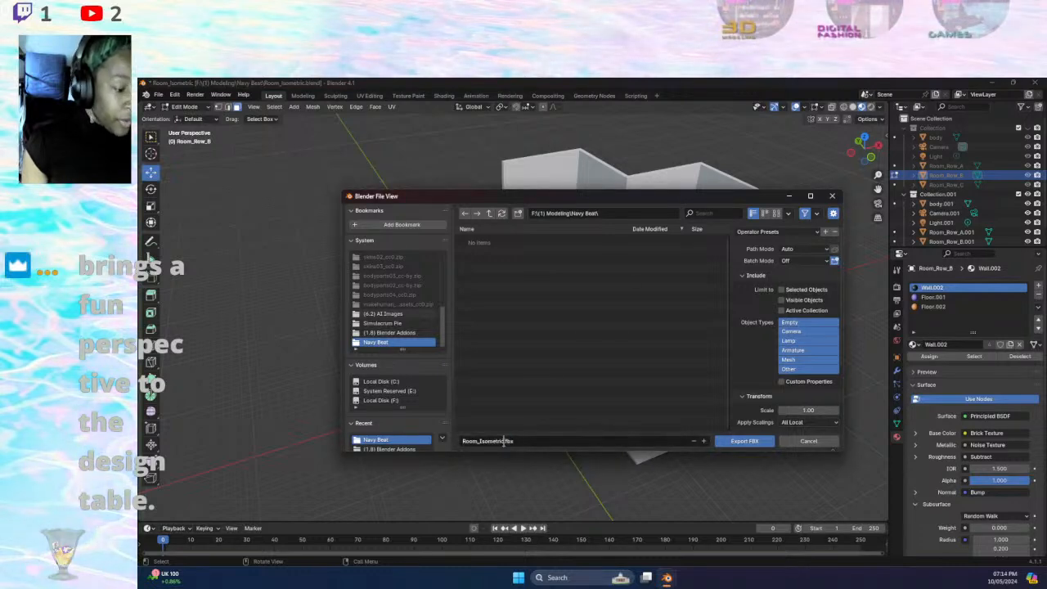
type("_")
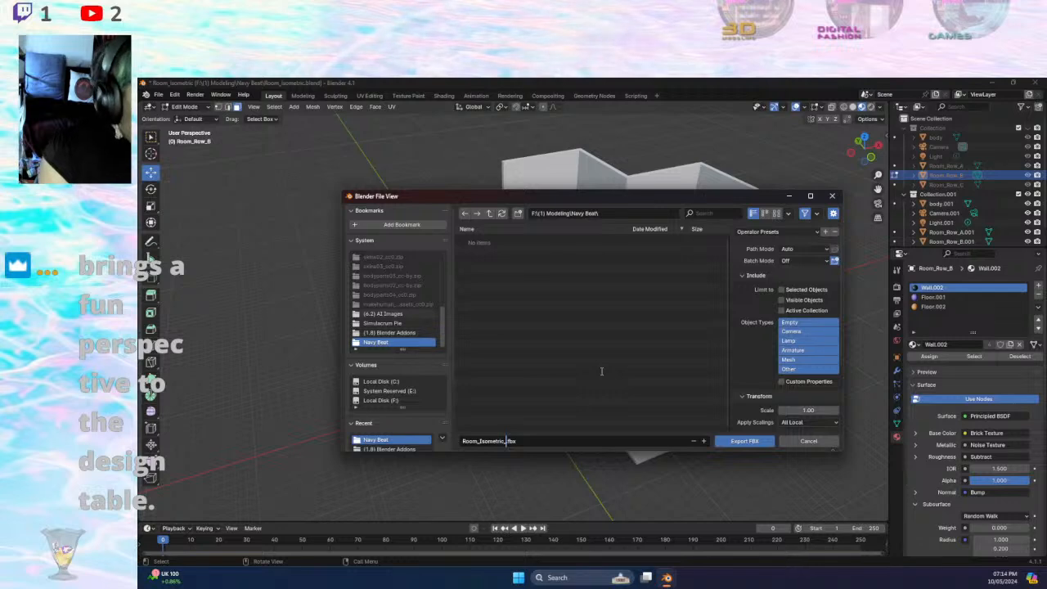
type("Te")
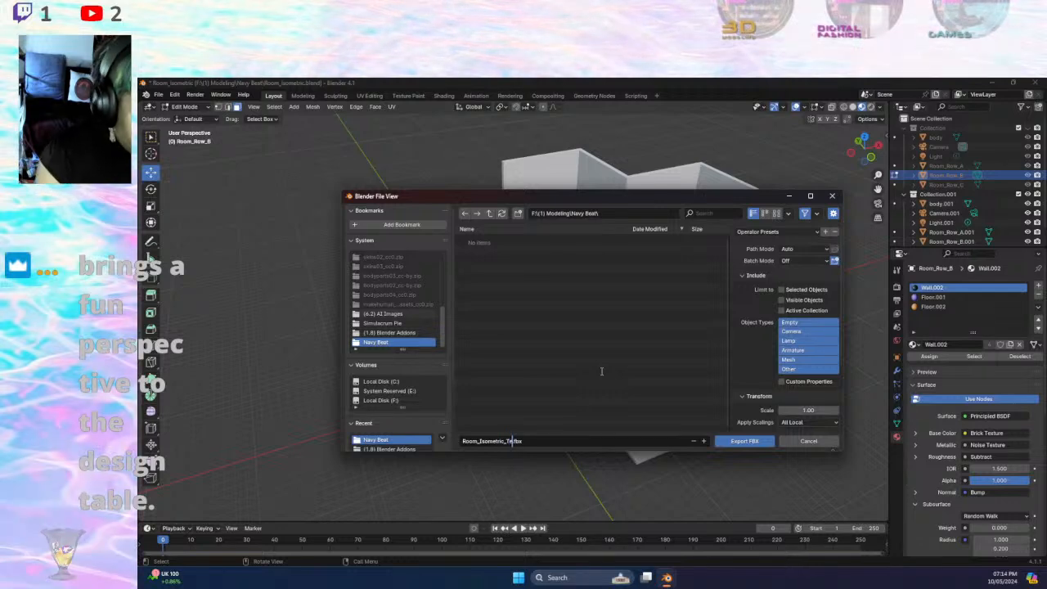
type("st")
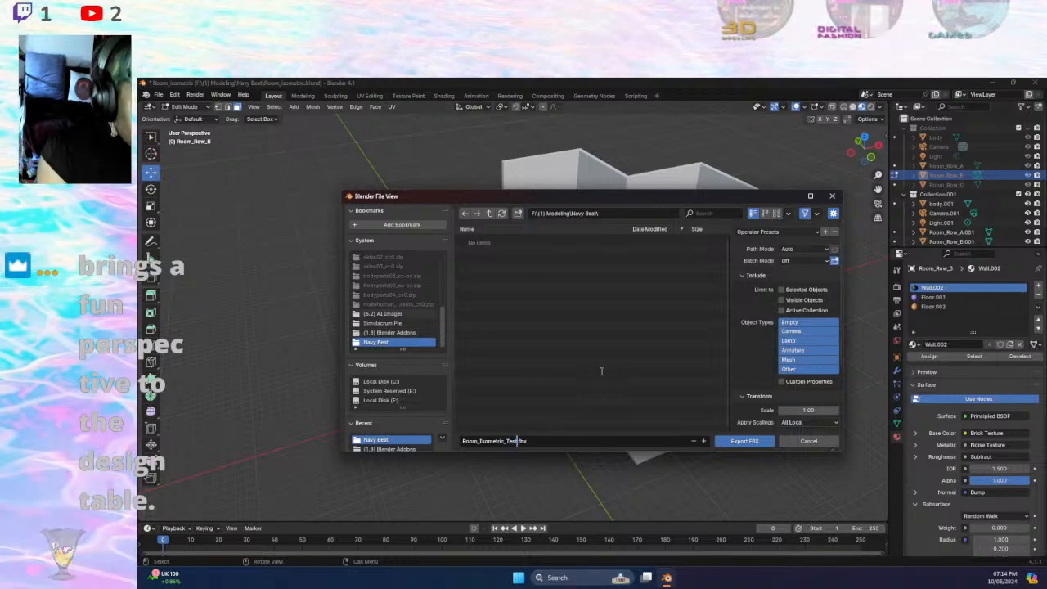
key("Return")
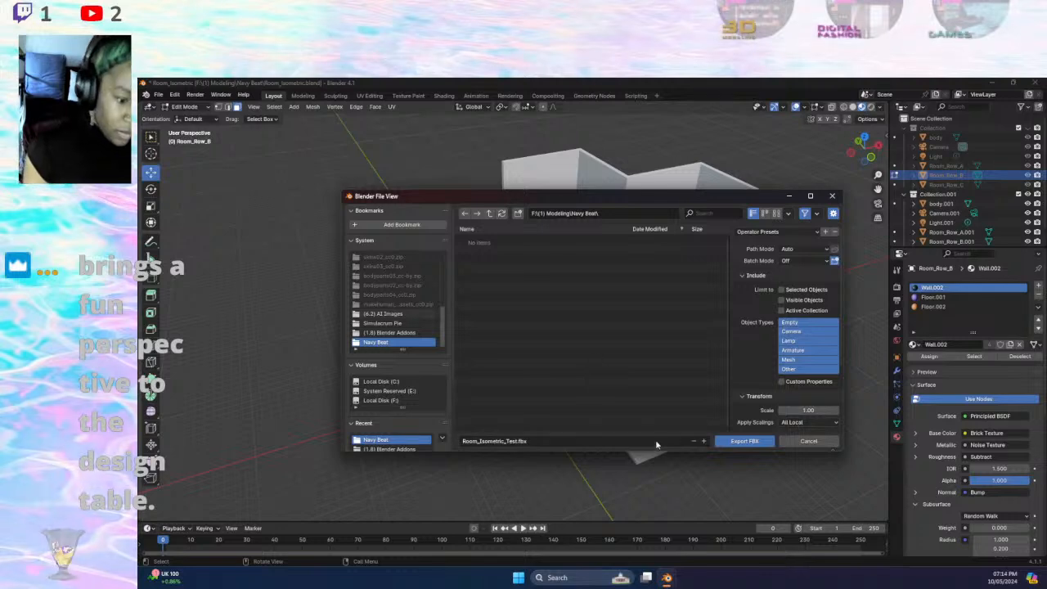
left_click(744, 441)
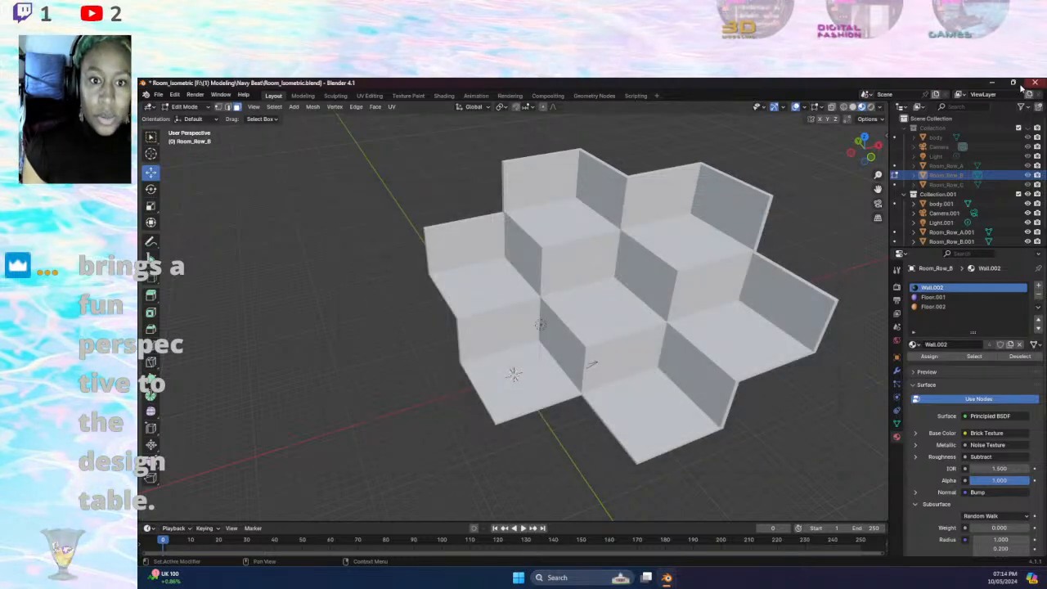
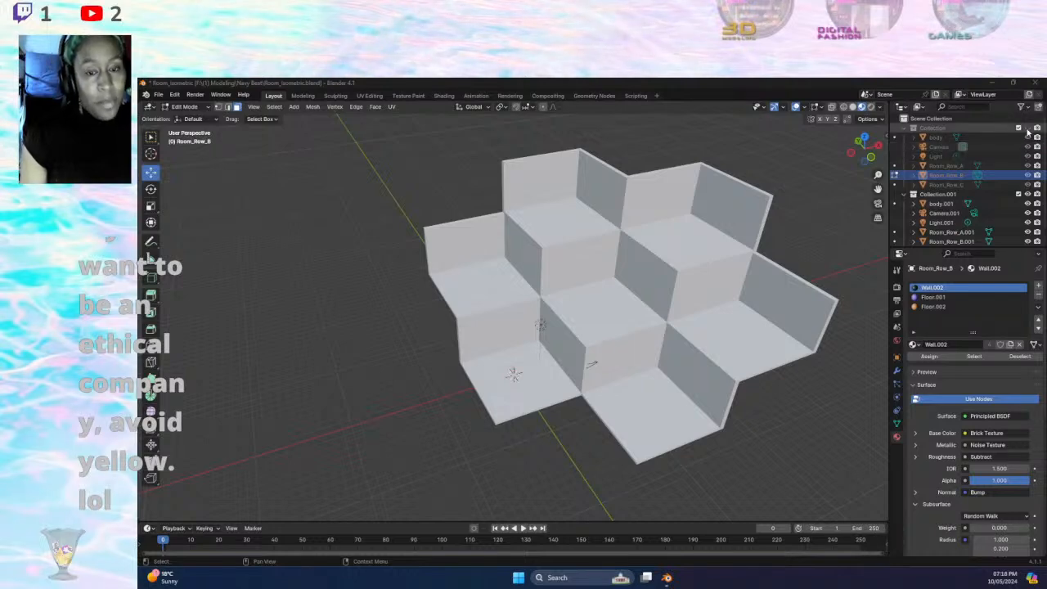
- Show the detailed Collection again, and collapse and hide Collection.001
left_click(912, 194)
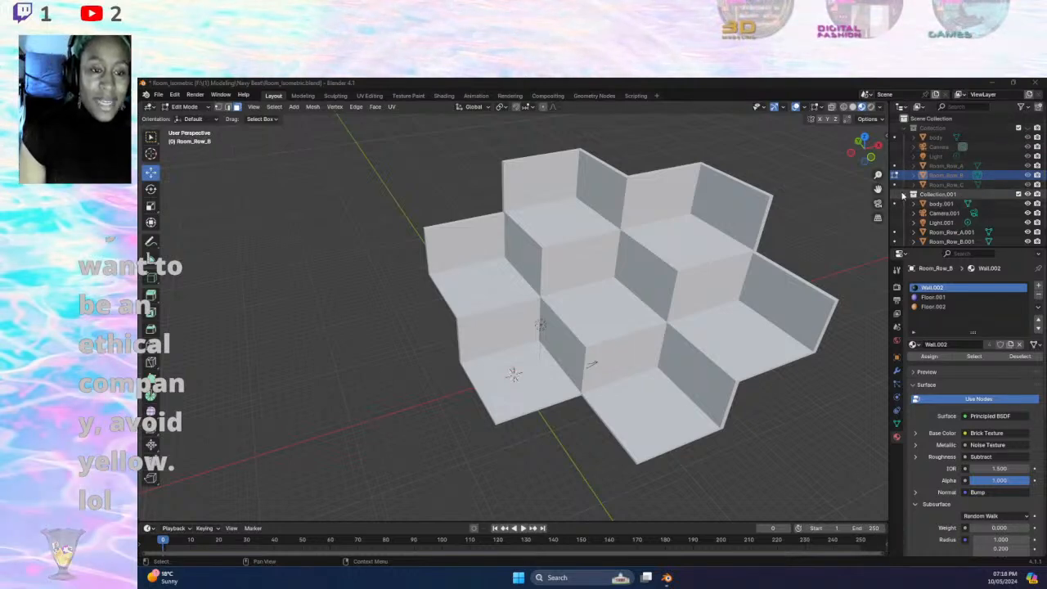
left_click(1028, 127)
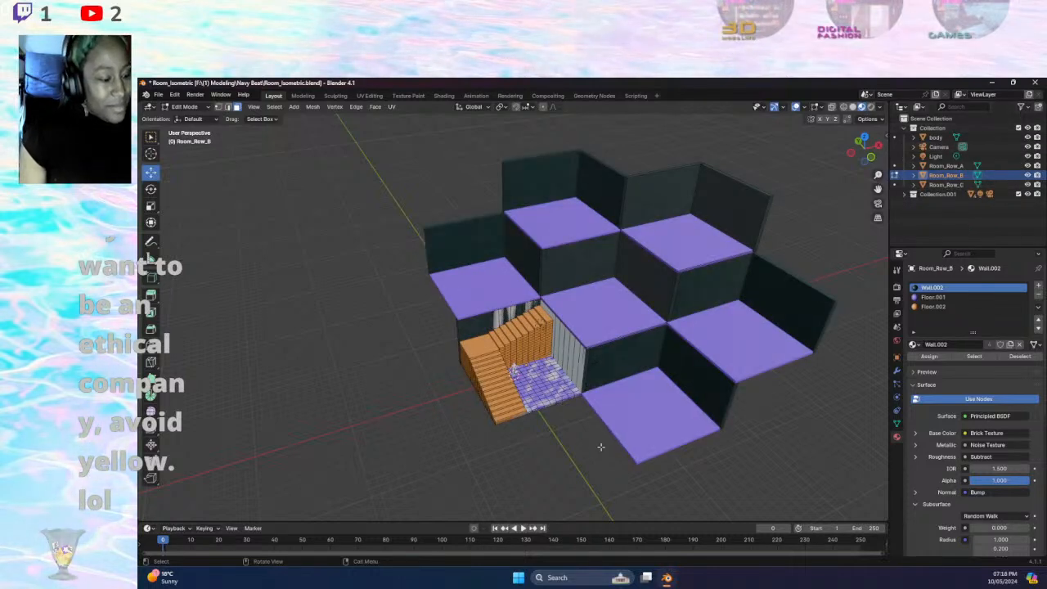
middle_click_drag(507, 451, 580, 434)
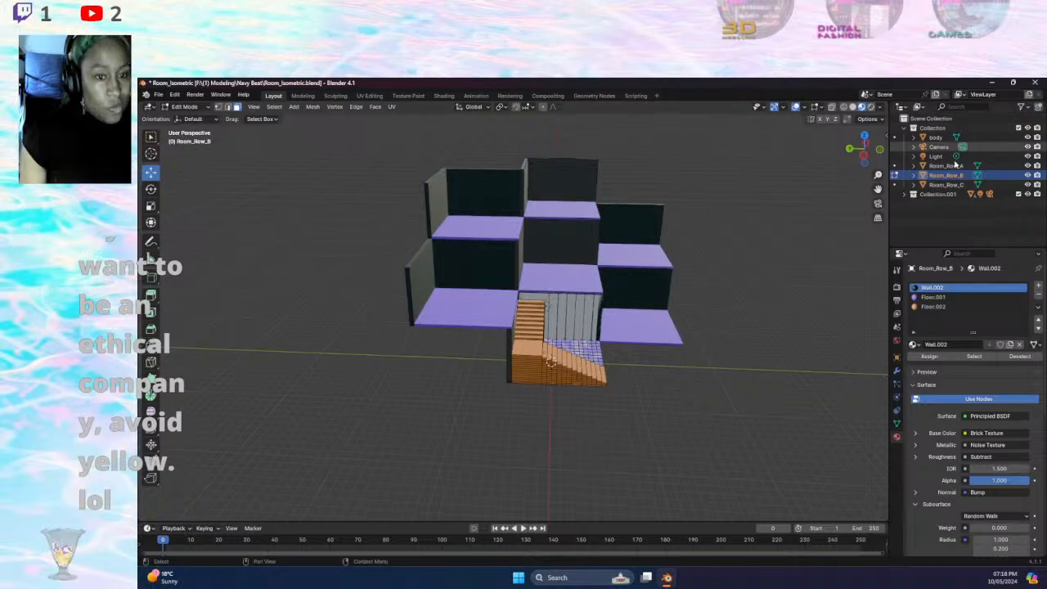
left_click(1029, 194)
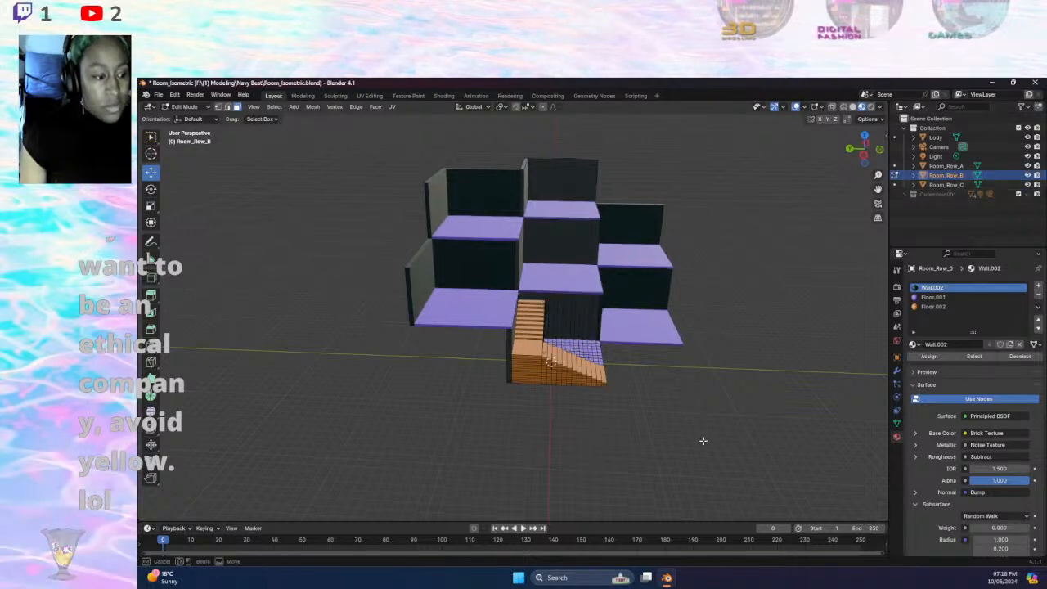
middle_click_drag(717, 406, 662, 414)
- Switch Room_Row_B to Object Mode, deselect it and preview the lit scene in rendered shading
left_click(183, 107)
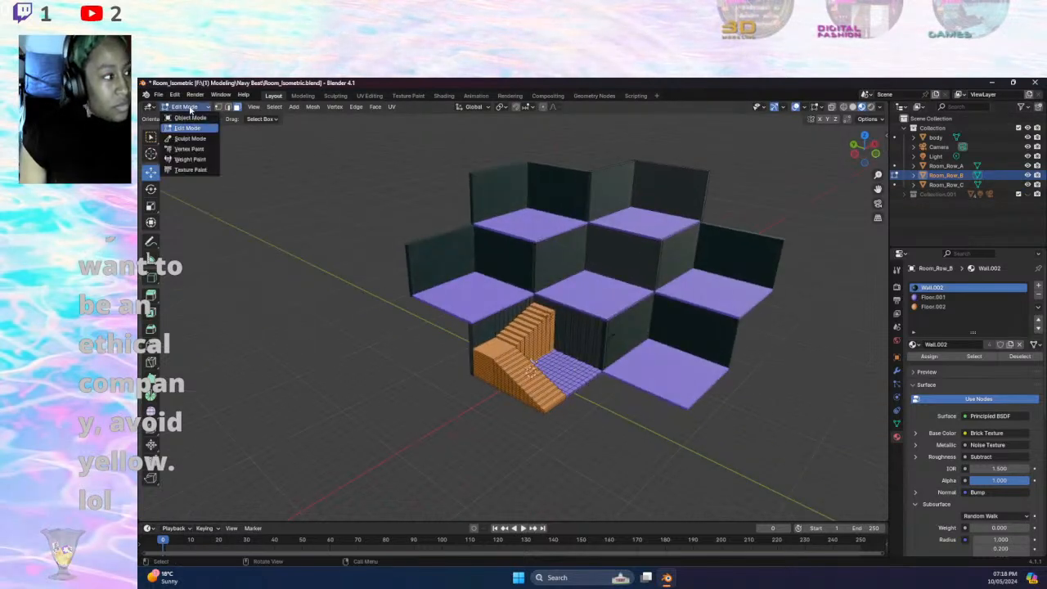
left_click(181, 121)
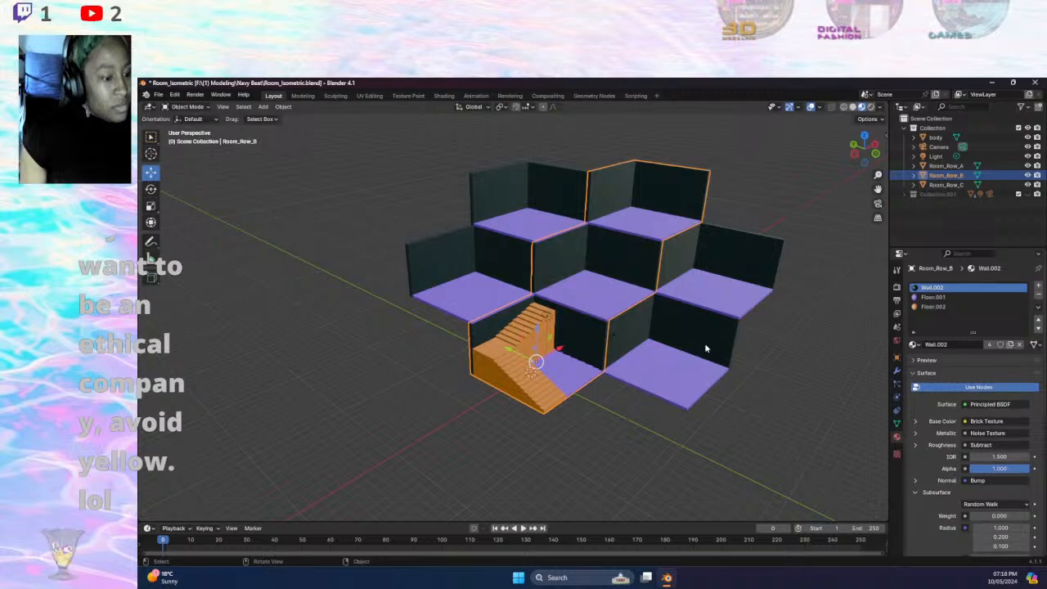
left_click(871, 107)
left_click(629, 454)
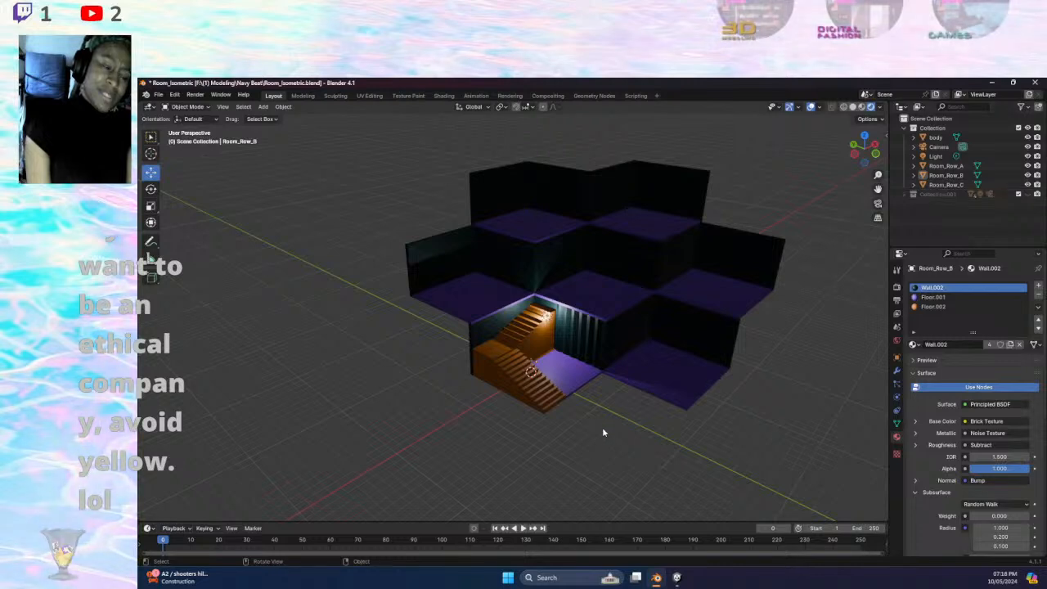
mouse_move(646, 453)
middle_mouse_down()
mouse_move(542, 439)
mouse_move(702, 429)
mouse_move(611, 439)
mouse_move(642, 441)
middle_mouse_up()
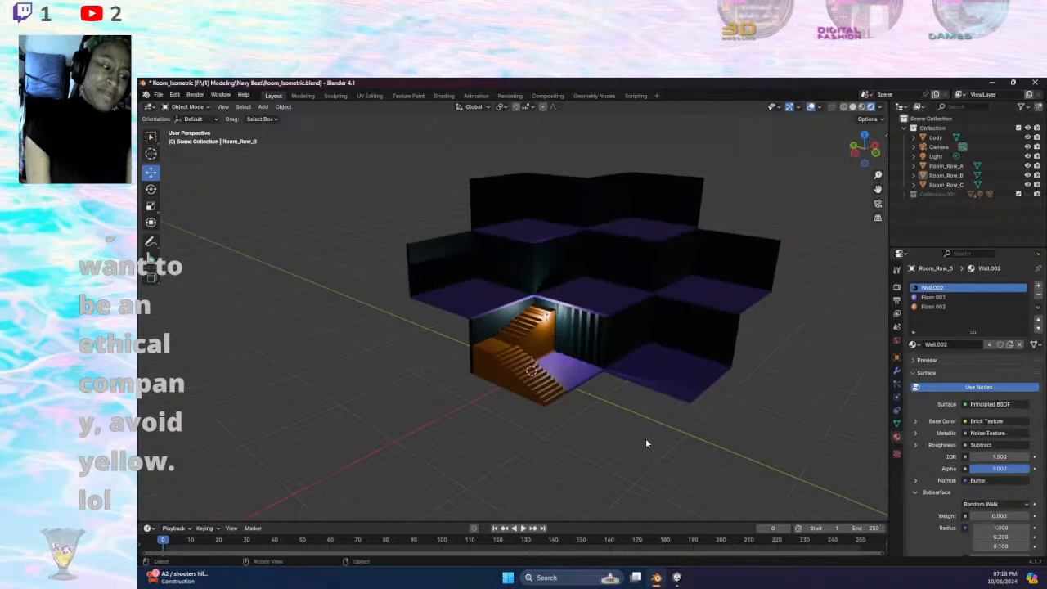
- Set the viewport to solid shading and switch to the Unity editor with the Spatial project
left_click(852, 107)
mouse_move(592, 454)
middle_mouse_down()
mouse_move(471, 477)
mouse_move(614, 474)
mouse_move(606, 493)
mouse_move(551, 499)
mouse_move(548, 488)
mouse_move(643, 480)
mouse_move(572, 479)
middle_mouse_up()
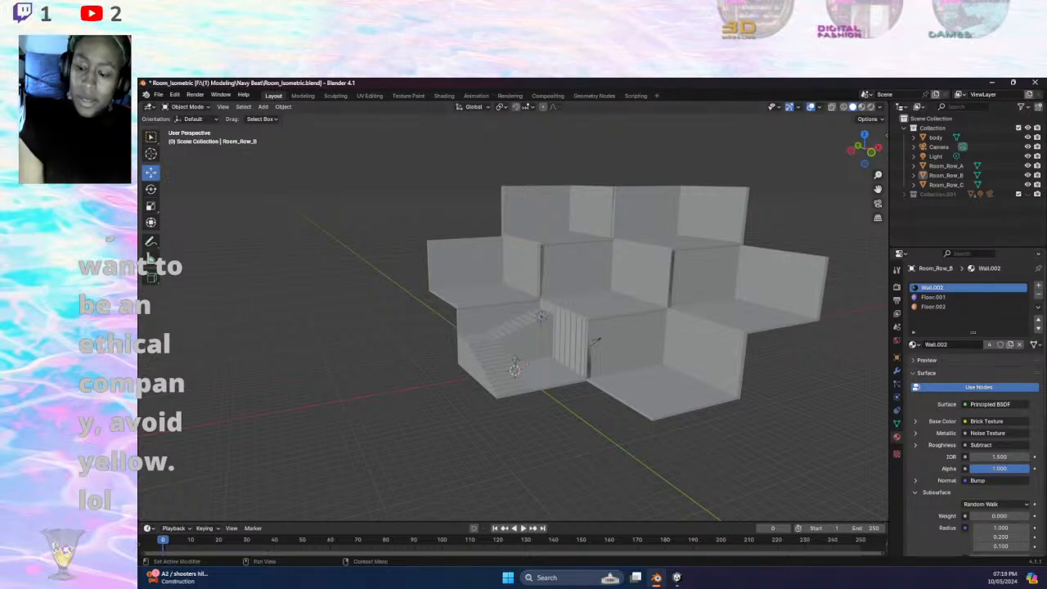
left_click(686, 580)
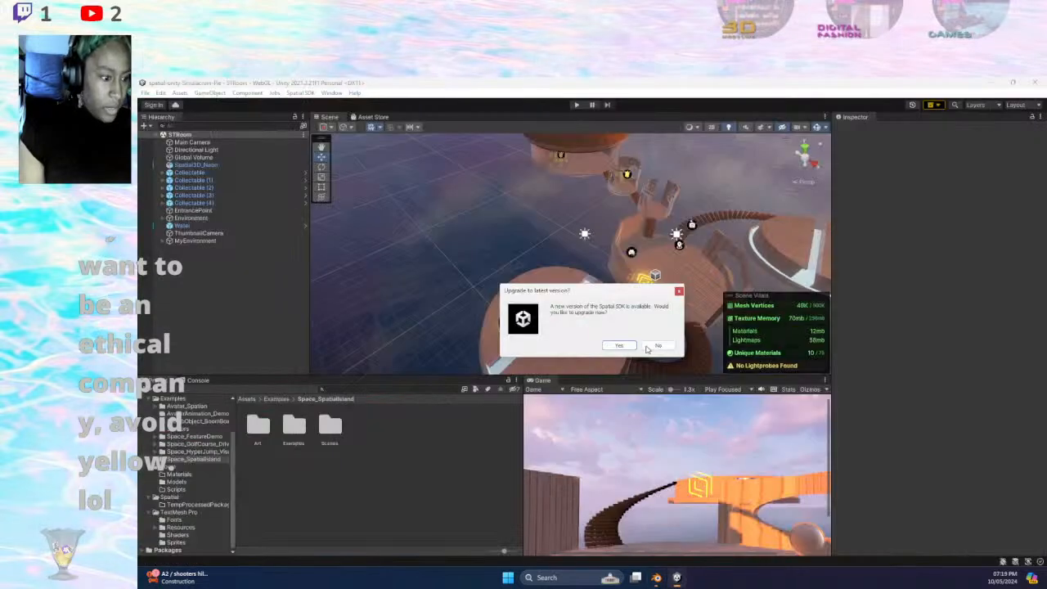
- Upgrade the Spatial SDK to the latest version and acknowledge the completed upgrade
left_click(632, 347)
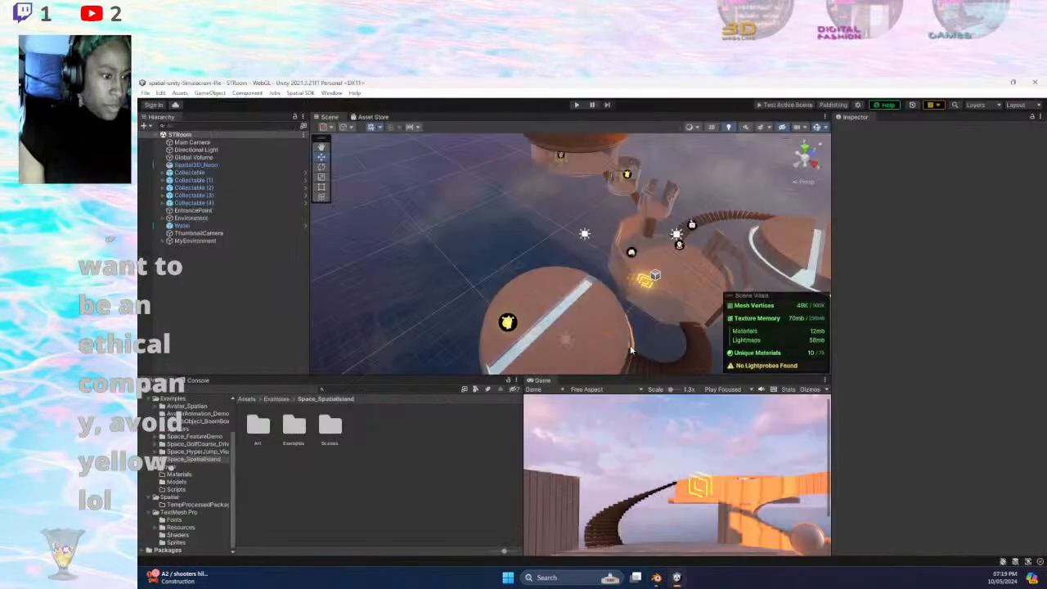
scroll(700, 212, "down", 4)
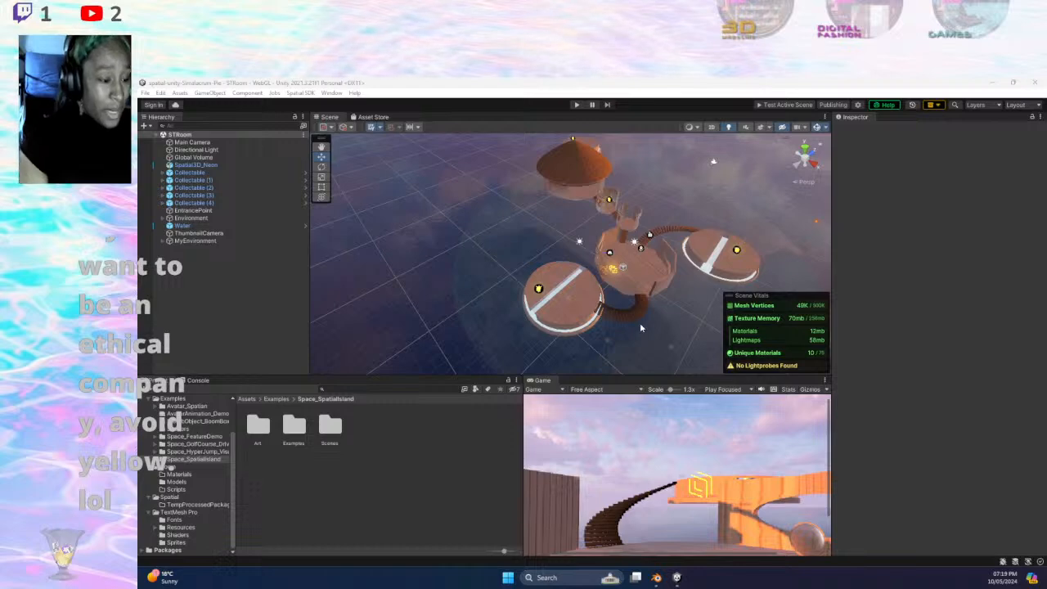
mouse_move(686, 354)
middle_mouse_down()
mouse_move(641, 308)
mouse_move(598, 319)
mouse_move(672, 357)
middle_mouse_up()
mouse_move(662, 315)
middle_mouse_down()
mouse_move(631, 314)
mouse_move(656, 329)
middle_mouse_up()
right_click_drag(656, 330, 678, 341)
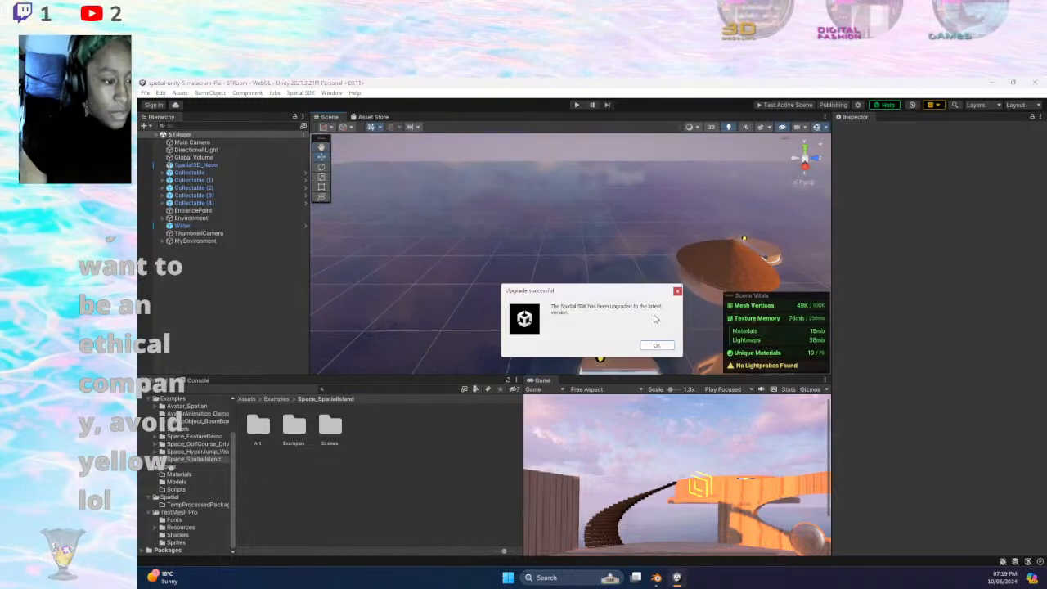
left_click(656, 344)
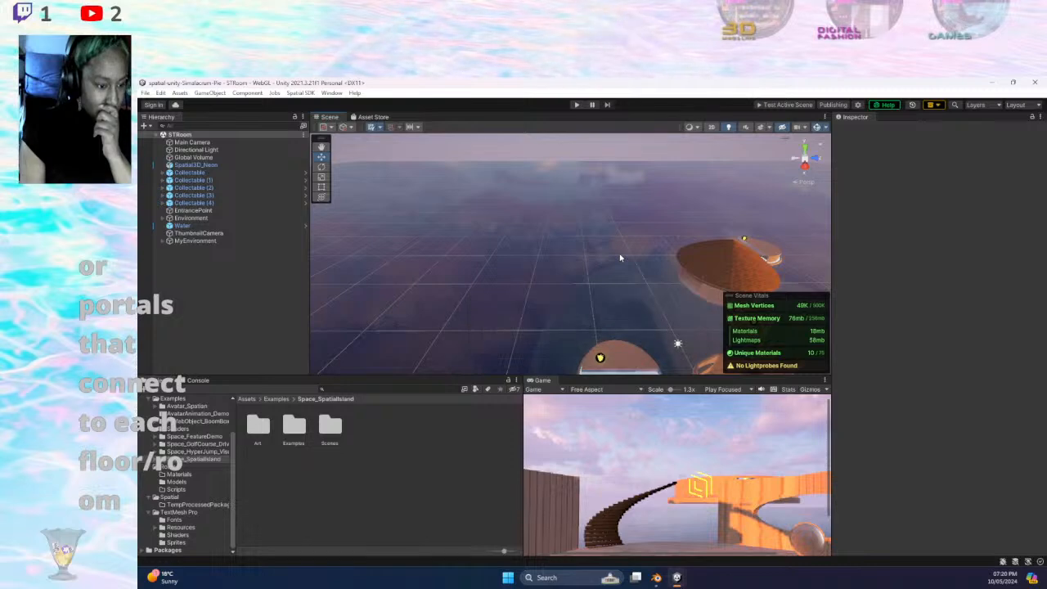
- Examine how the curved staircases link the circular platforms in the STRoom scene
middle_click_drag(650, 280, 541, 173)
middle_click_drag(724, 241, 678, 271)
right_click_drag(678, 270, 643, 258)
middle_click_drag(643, 258, 567, 233)
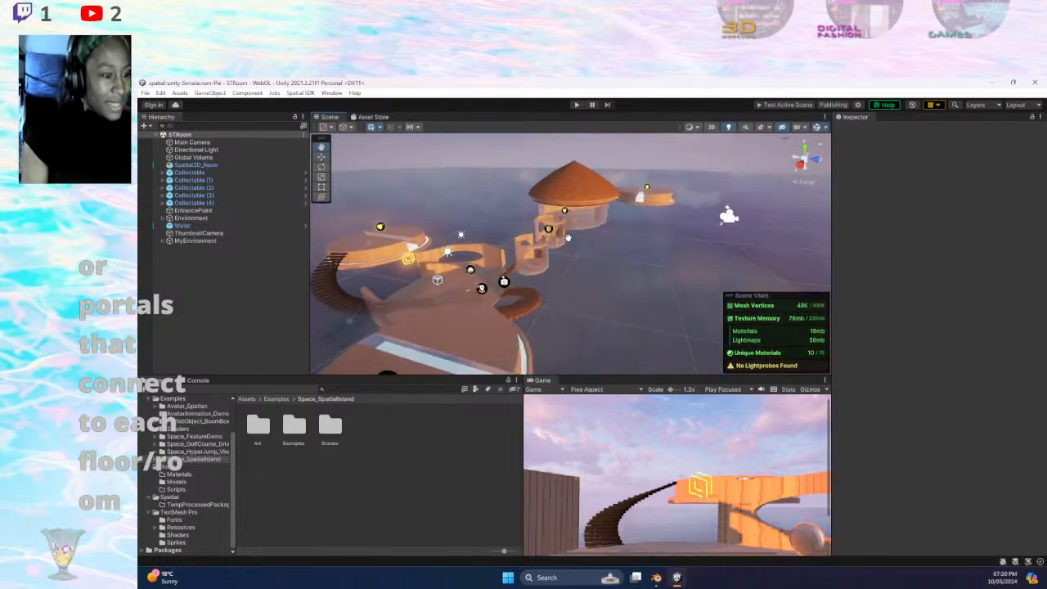
middle_click_drag(380, 287, 520, 327)
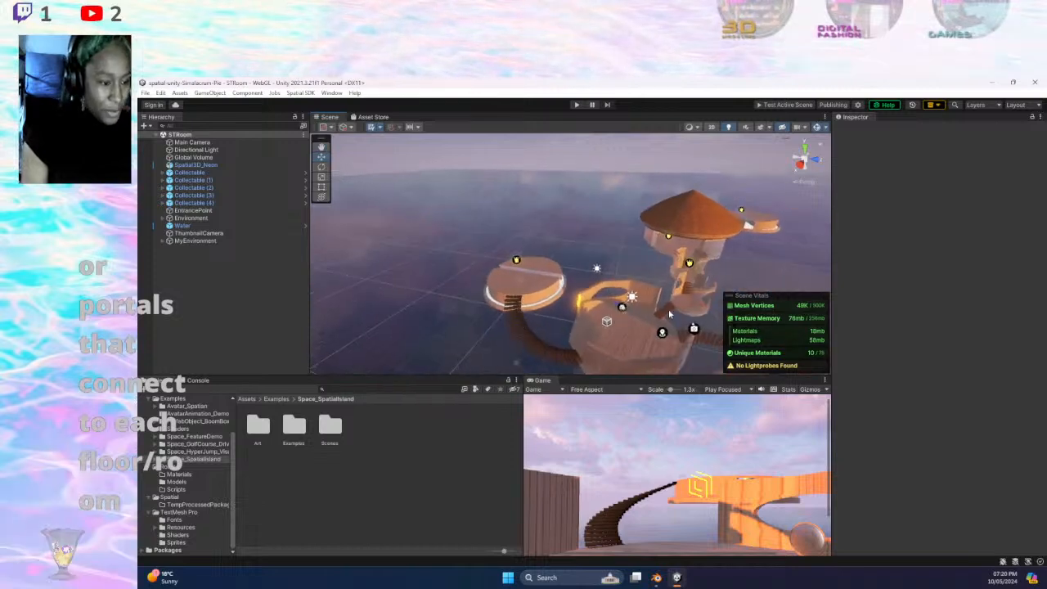
left_click(534, 337)
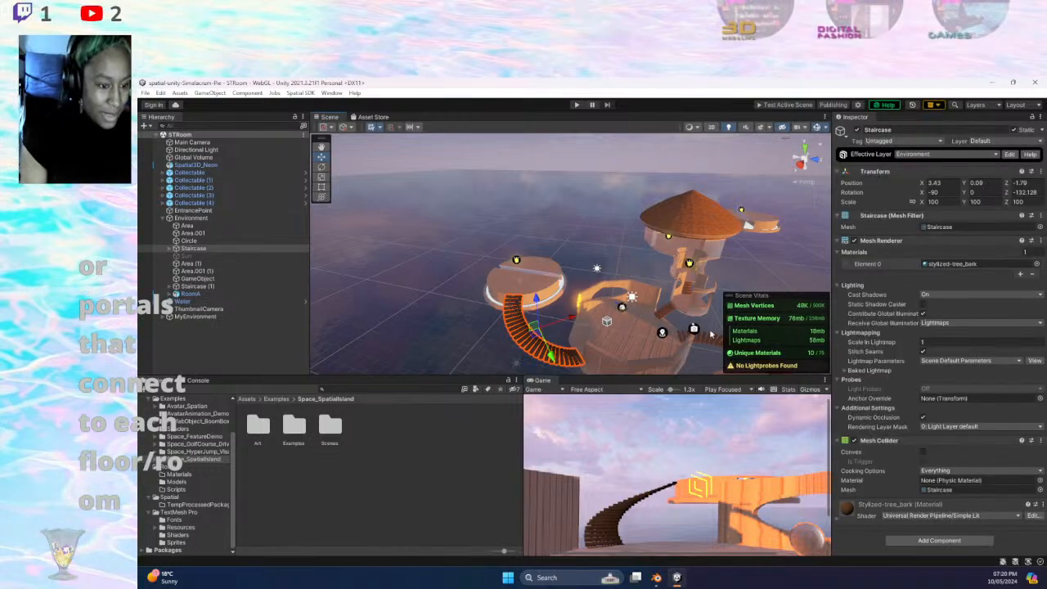
middle_click_drag(743, 287, 680, 226)
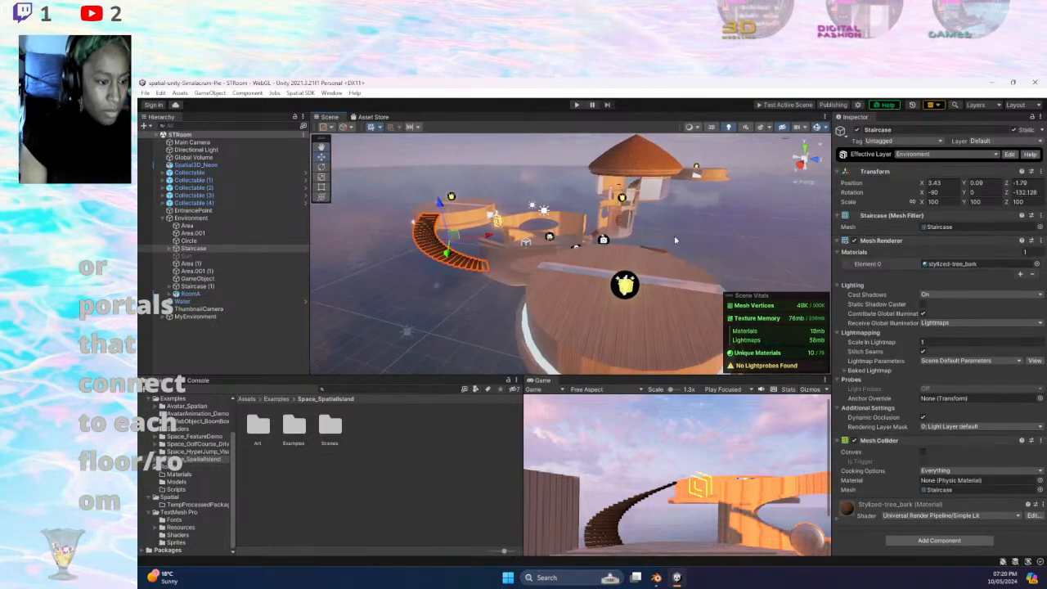
left_click(621, 345)
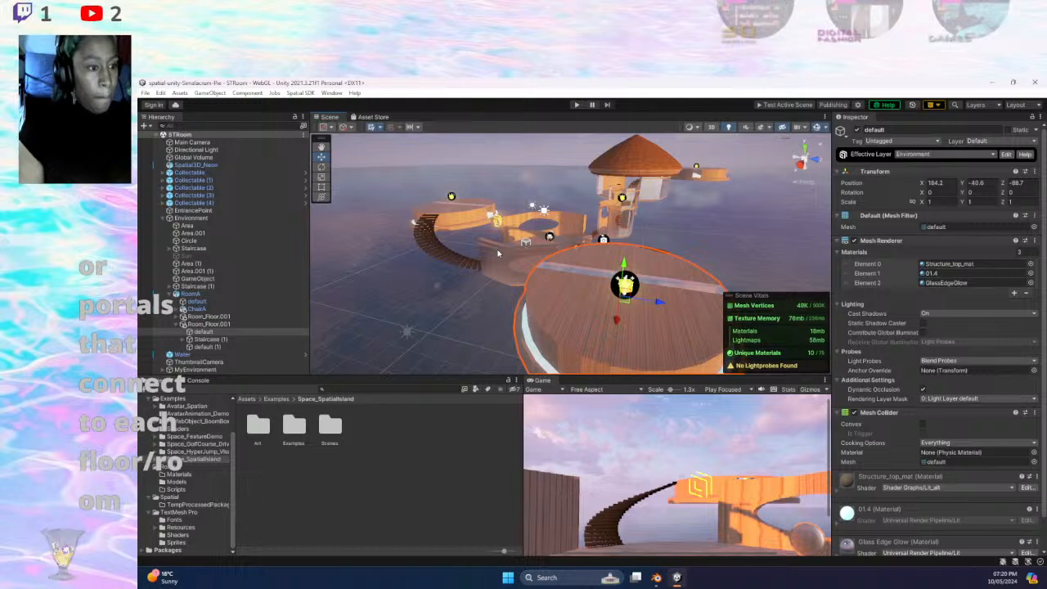
middle_click_drag(418, 237, 508, 288)
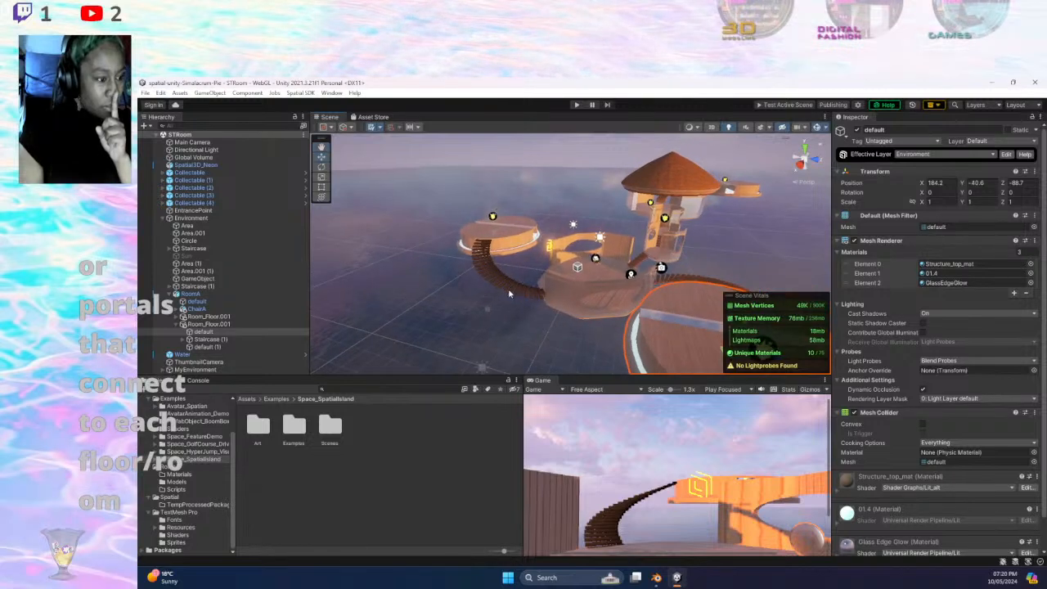
left_click(508, 288)
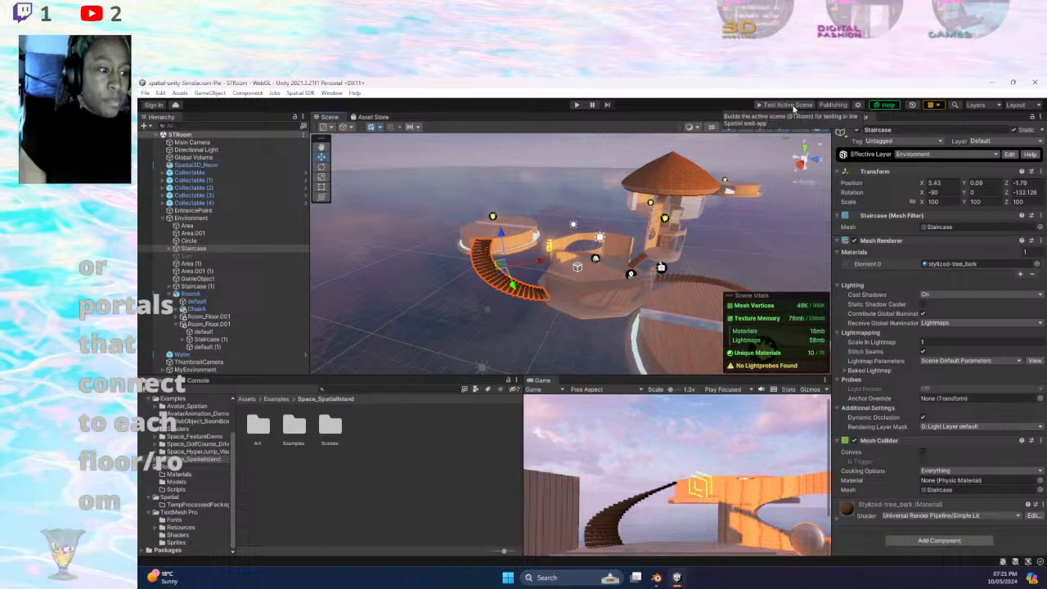
middle_click_drag(637, 280, 649, 249)
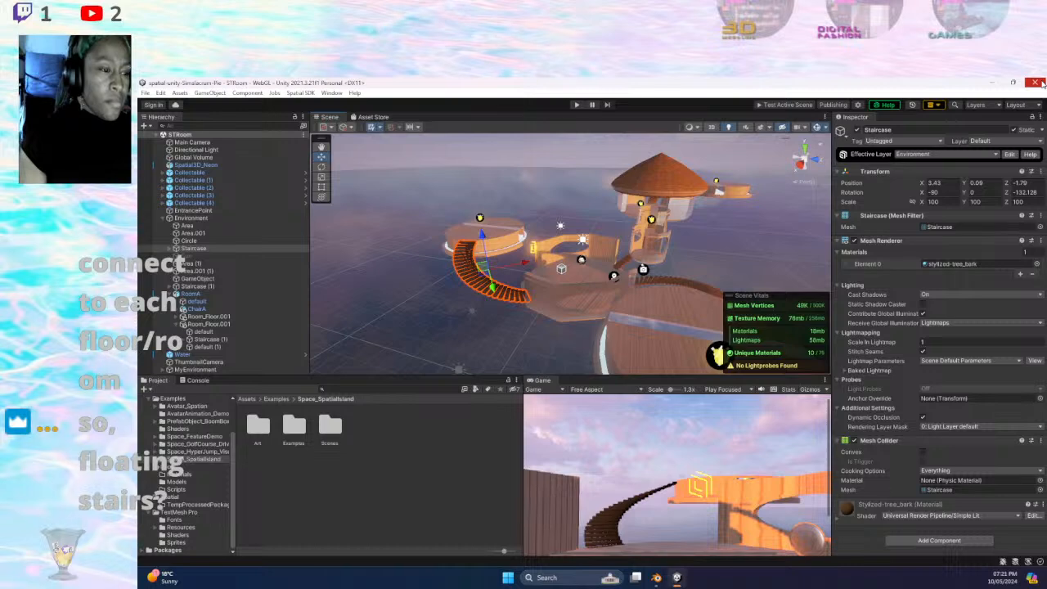
- Close the Unity editor, return to Blender and inspect the rooms and stairs of the isometric scene
left_click(1037, 83)
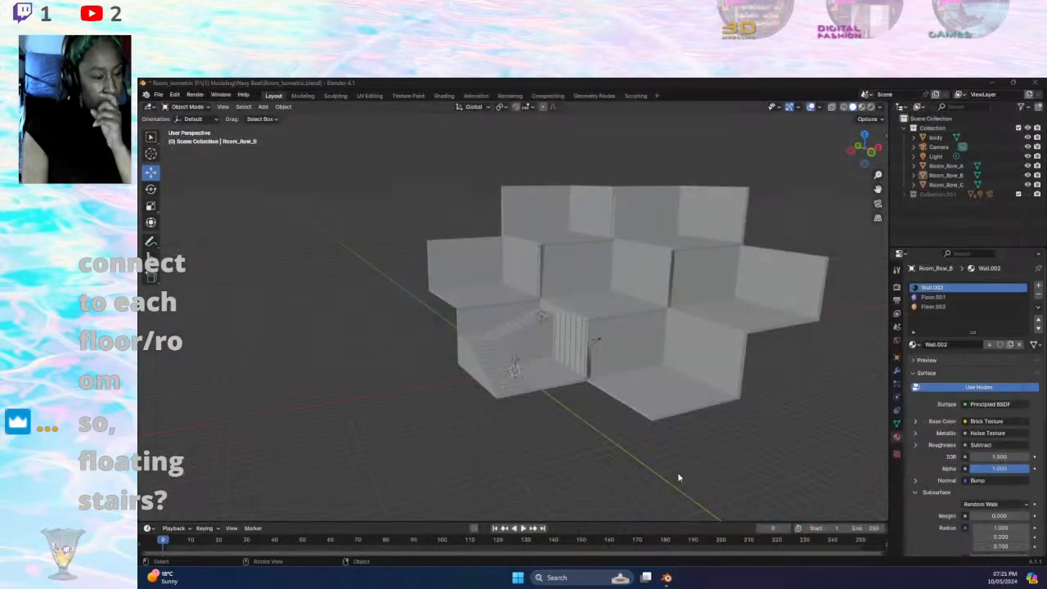
middle_click_drag(656, 306, 859, 314)
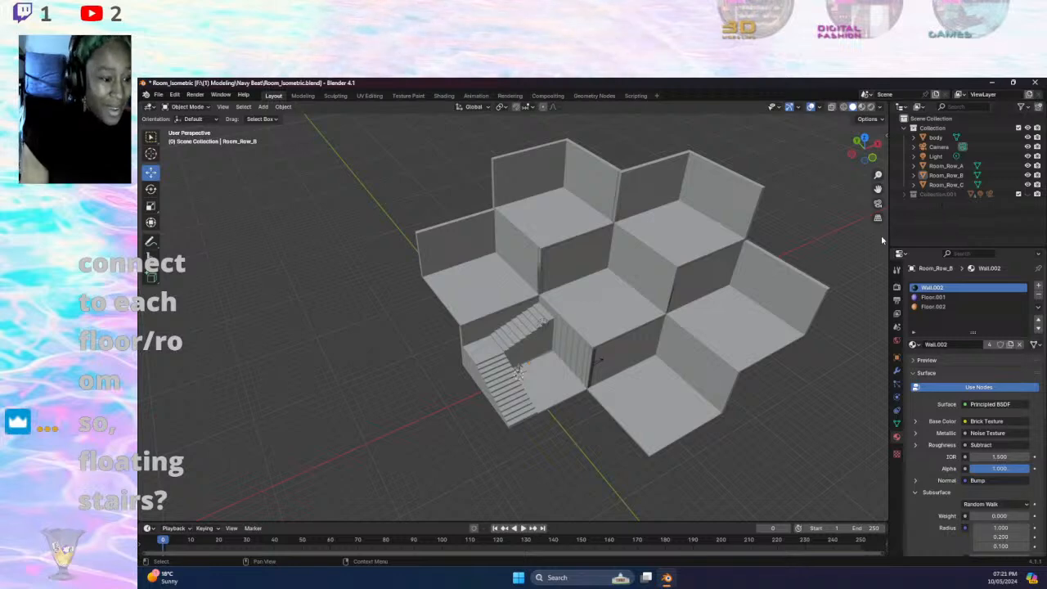
middle_click_drag(629, 416, 606, 396)
scroll(589, 401, "up", 3)
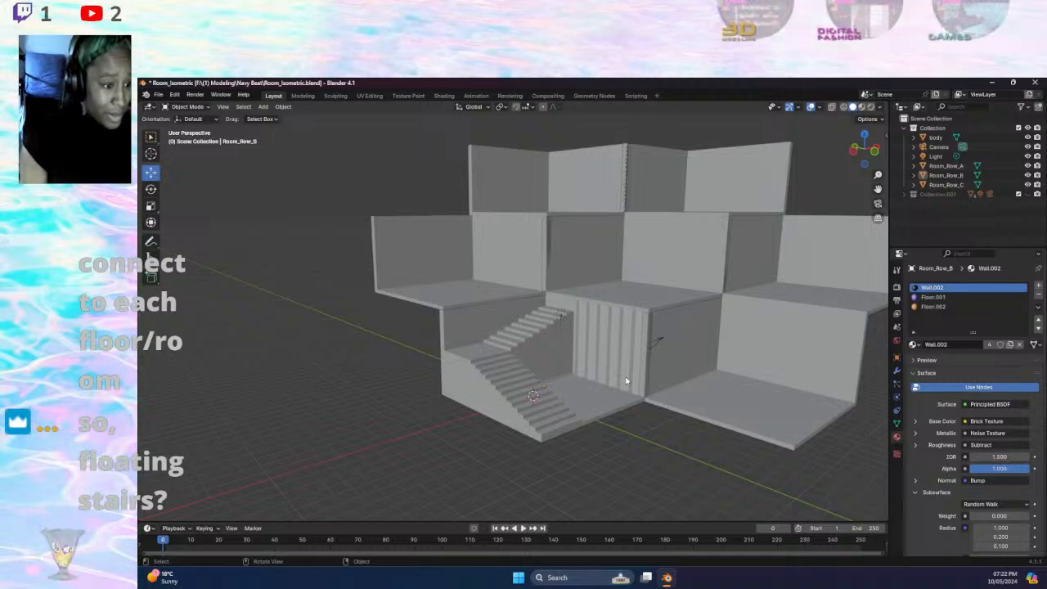
- Hide the detailed Collection and show the plain Collection.001
left_click(951, 130)
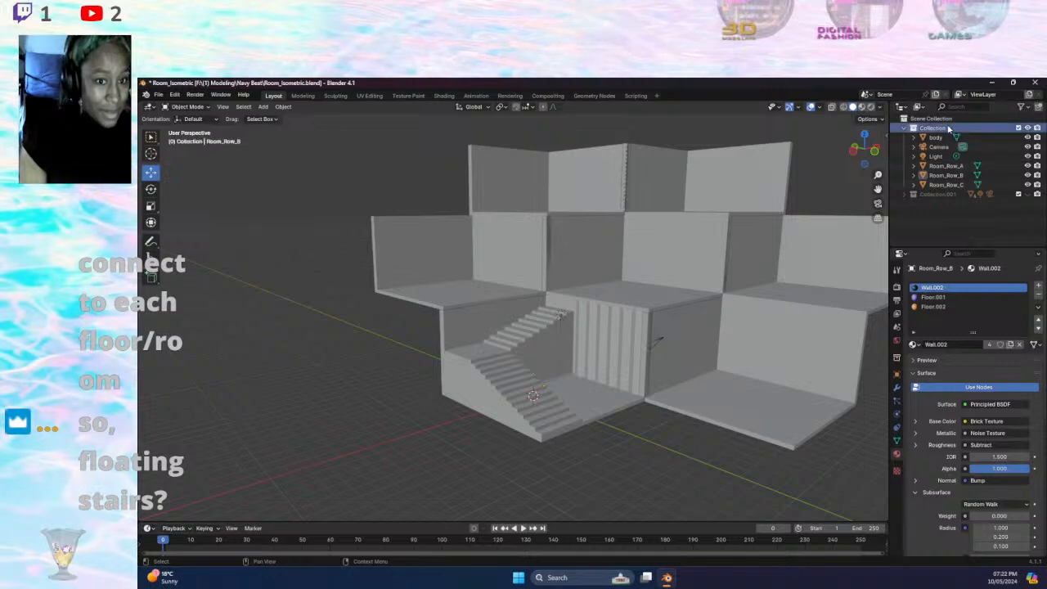
right_click(949, 129)
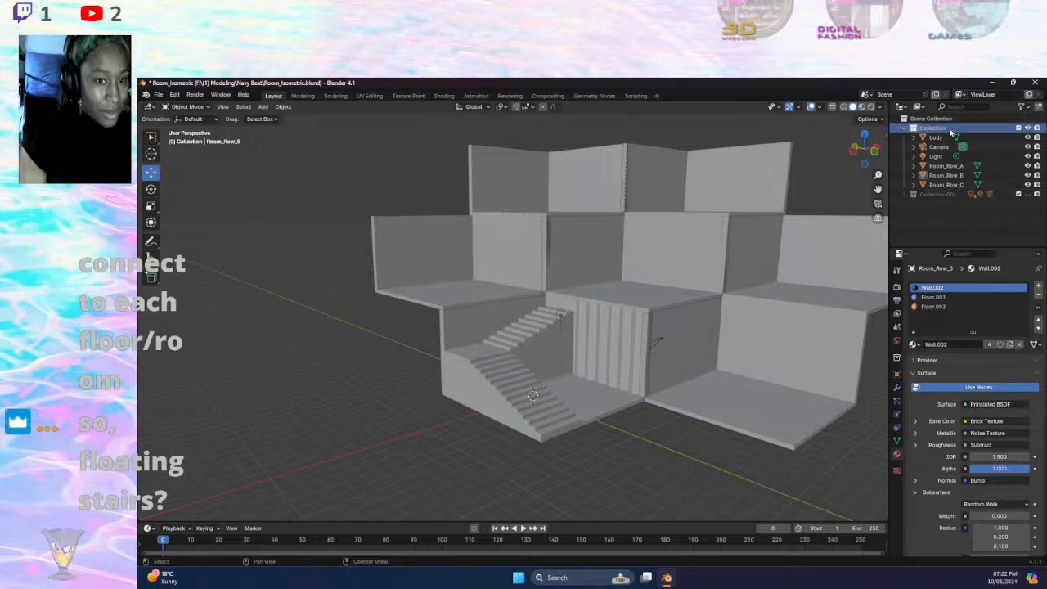
left_click(1019, 128)
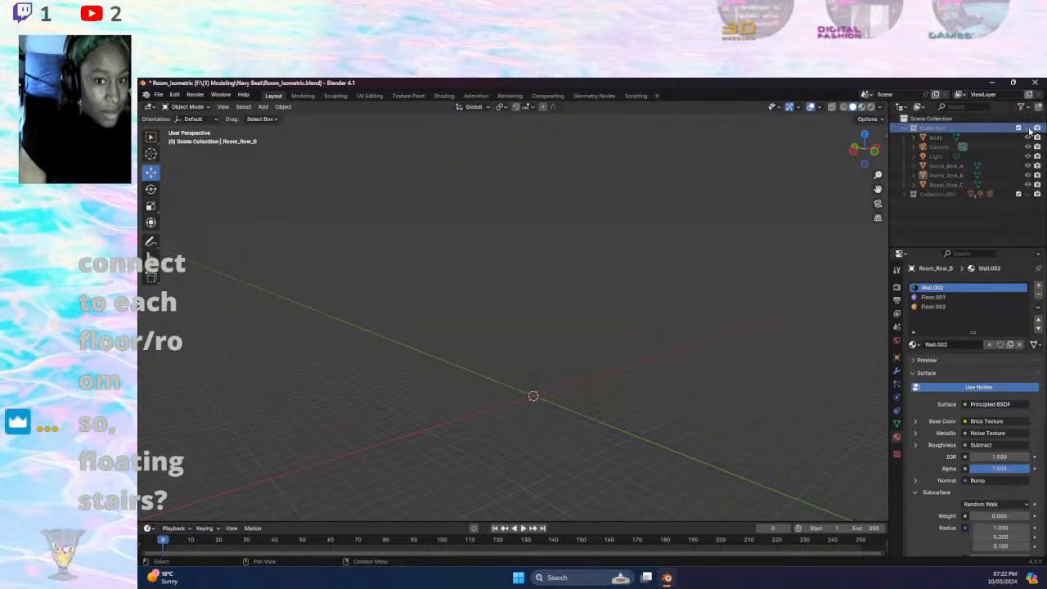
left_click(1019, 194)
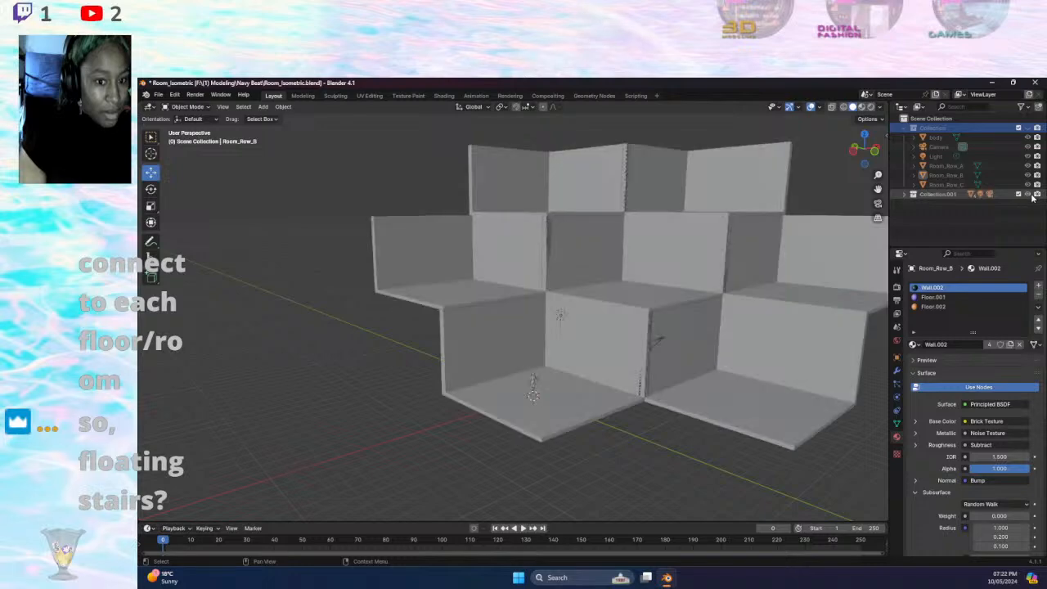
- Switch the viewport to material preview shading and expand Collection.001 in the outliner
left_click(862, 107)
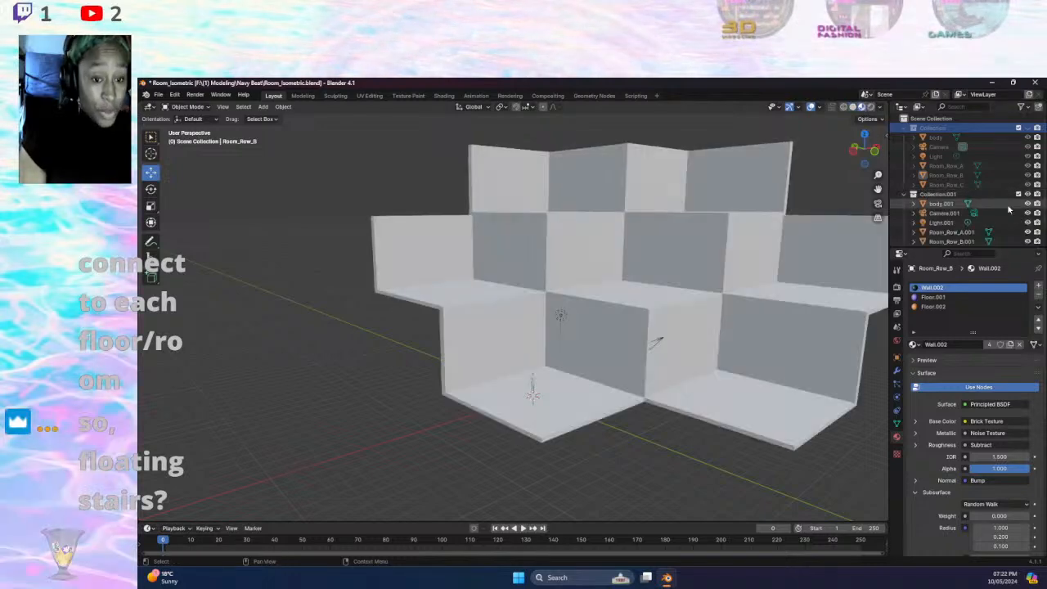
left_click(914, 194)
scroll(999, 211, "down", 1)
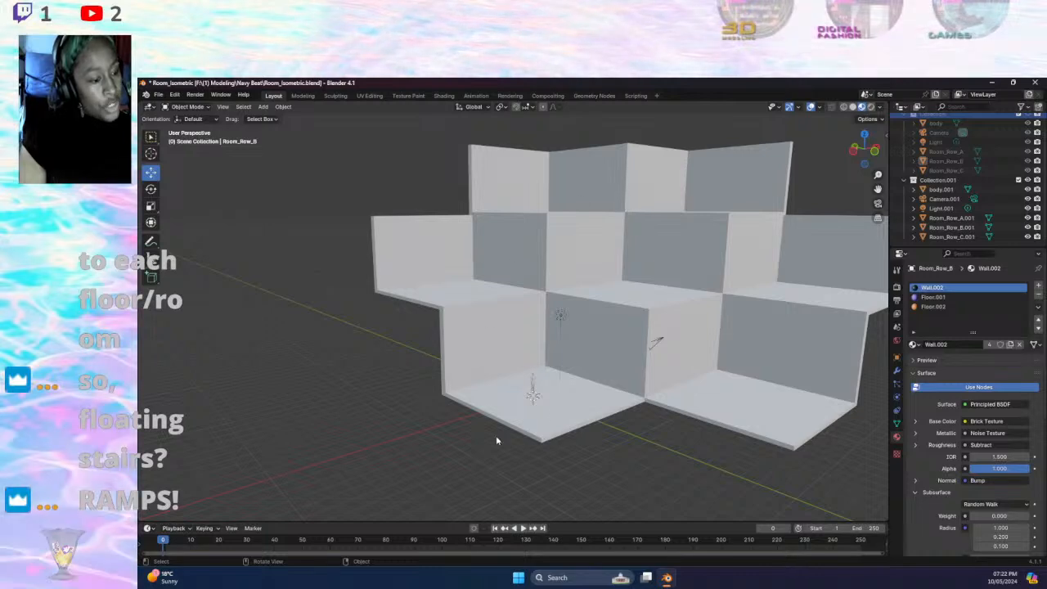
middle_click_drag(642, 347, 632, 368)
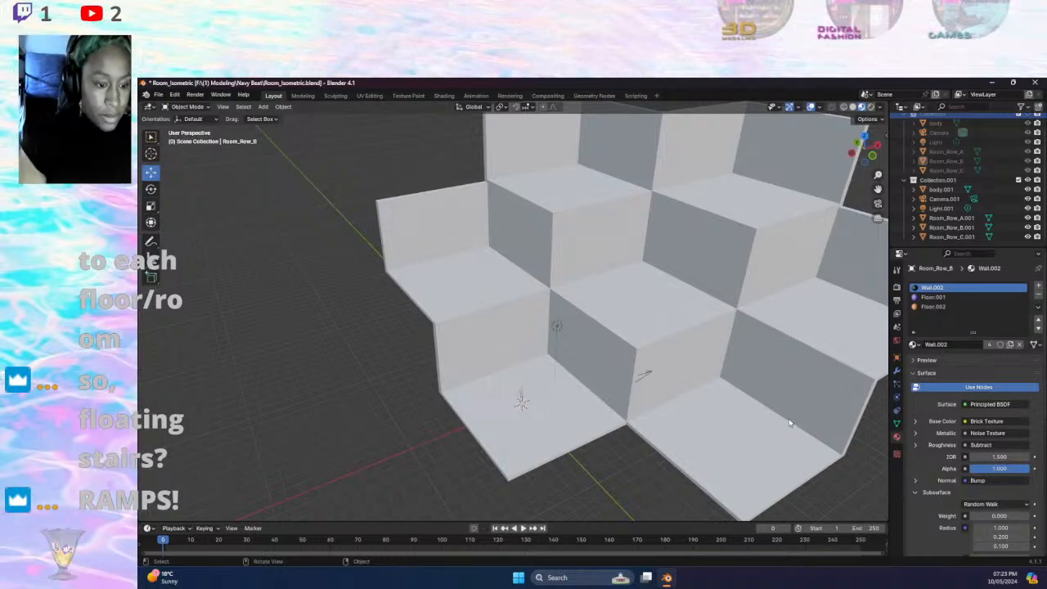
left_click(851, 344)
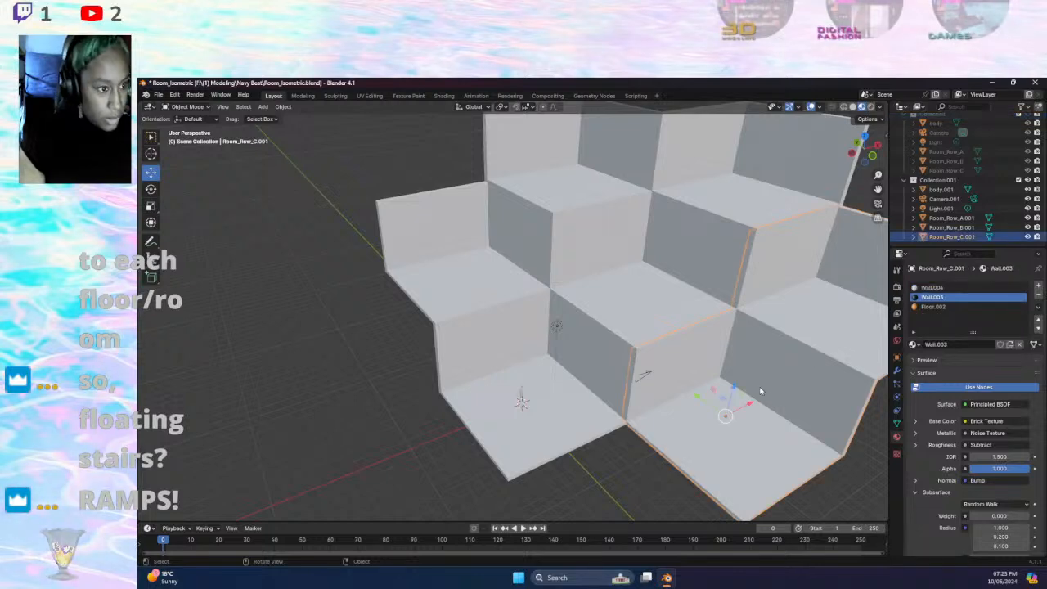
key("ctrl+c")
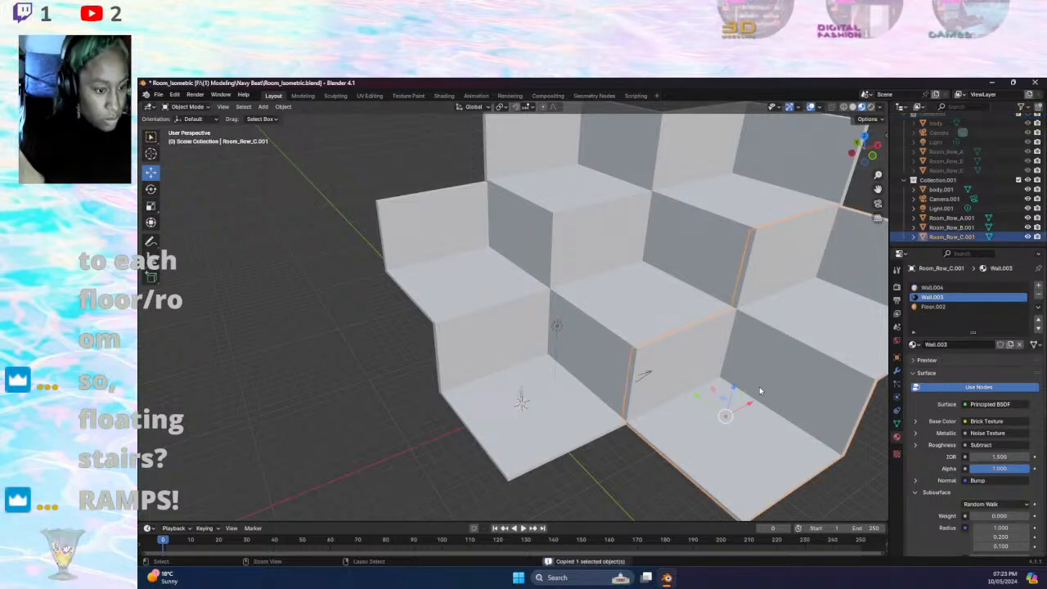
key("ctrl+v")
scroll(704, 368, "down", 3)
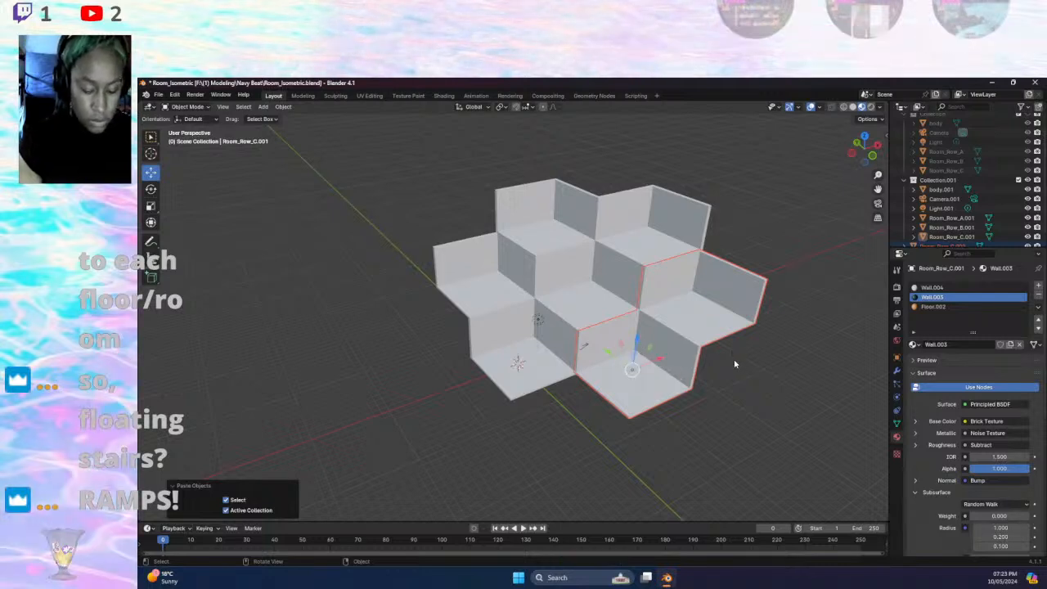
key("Delete")
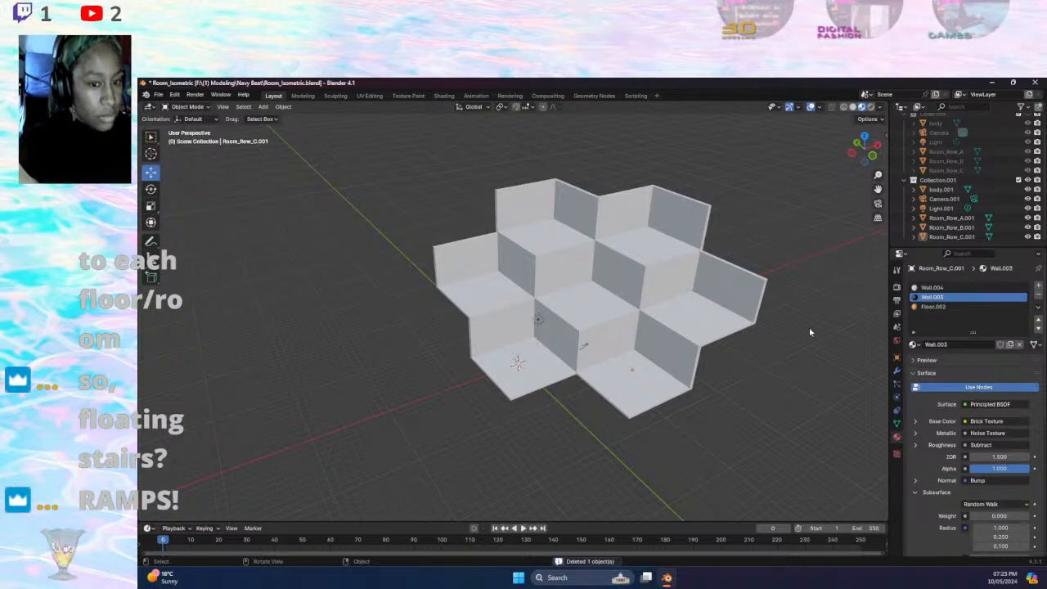
- Add an Array modifier to Room_Row_A.001 and set its relative Z offset factor to 1
left_click(572, 215)
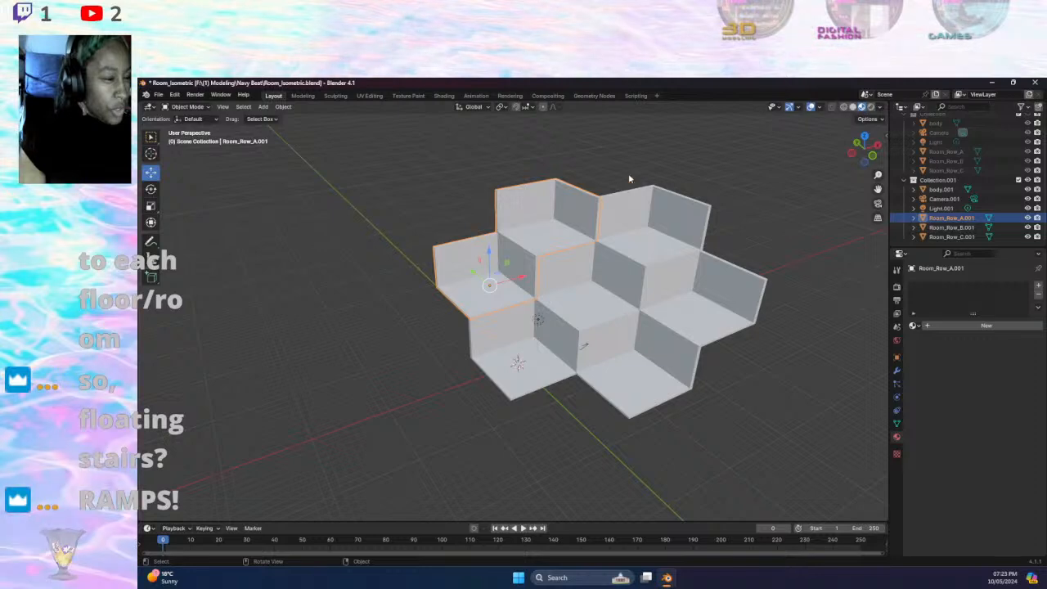
left_click(896, 370)
left_click(933, 285)
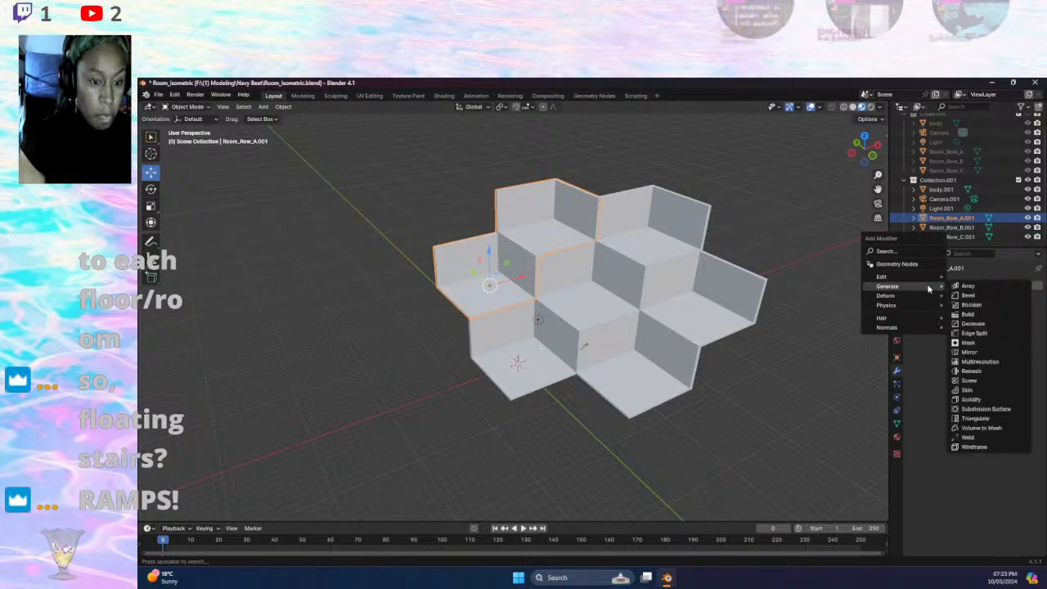
left_click(968, 287)
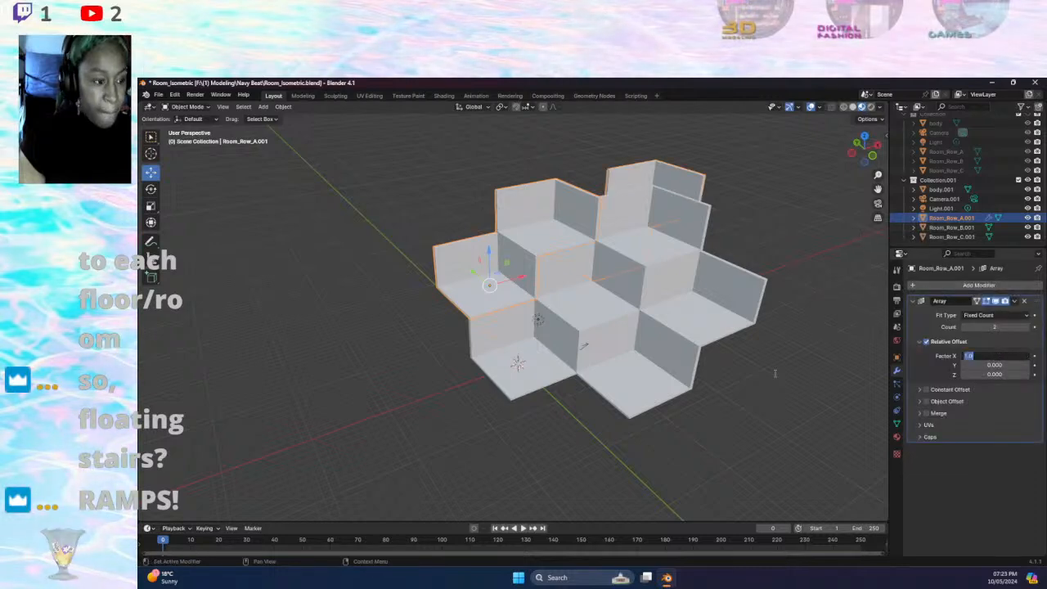
left_click(988, 378)
mouse_move(986, 375)
left_mouse_down()
mouse_move(1022, 375)
mouse_move(997, 374)
left_mouse_up()
middle_click_drag(757, 292, 844, 393, "shift")
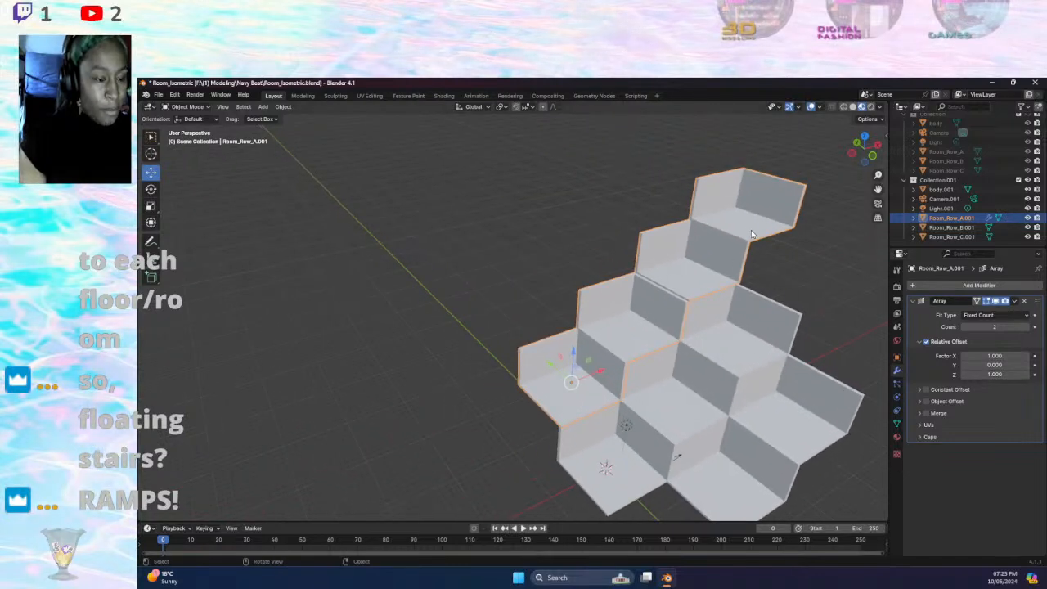
- Set the relative Z offset factor of Room_Row_A.001's Array modifier to 0.9542
middle_click_drag(730, 230, 748, 250)
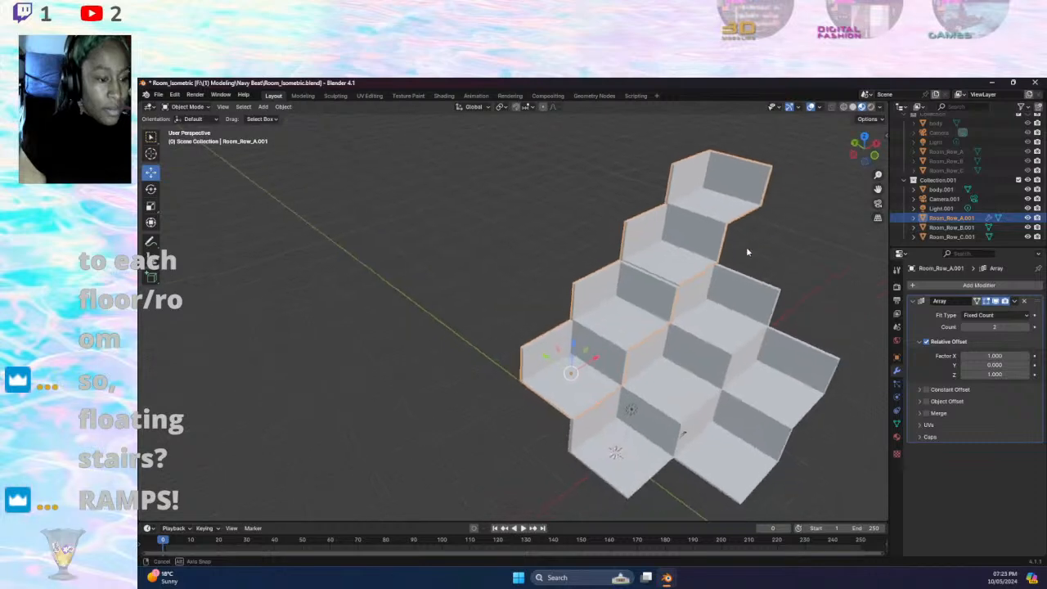
left_click(964, 375)
left_click_drag(980, 375, 979, 376)
left_click(980, 376)
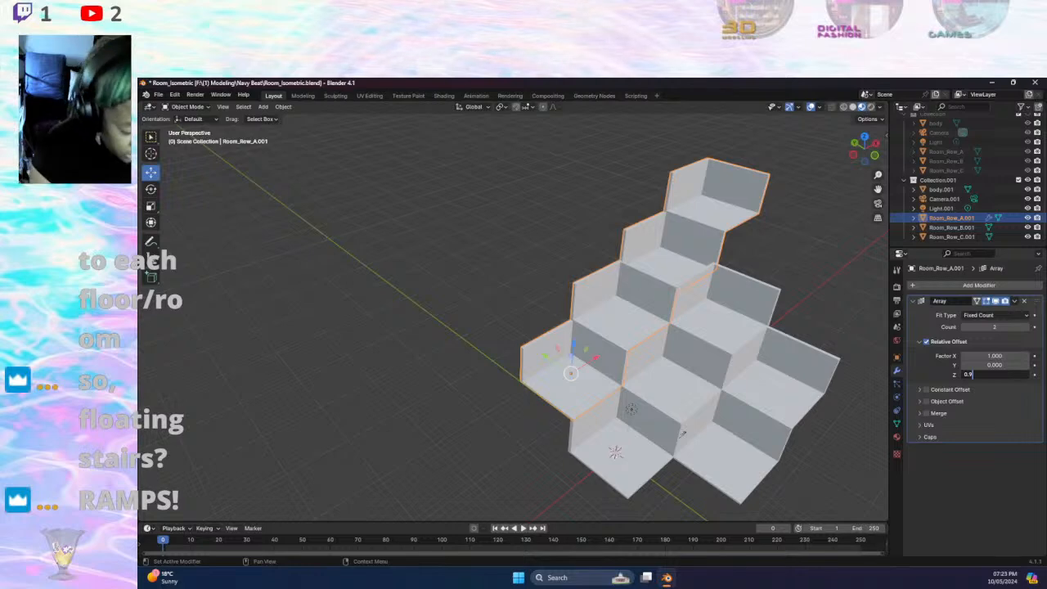
type("542")
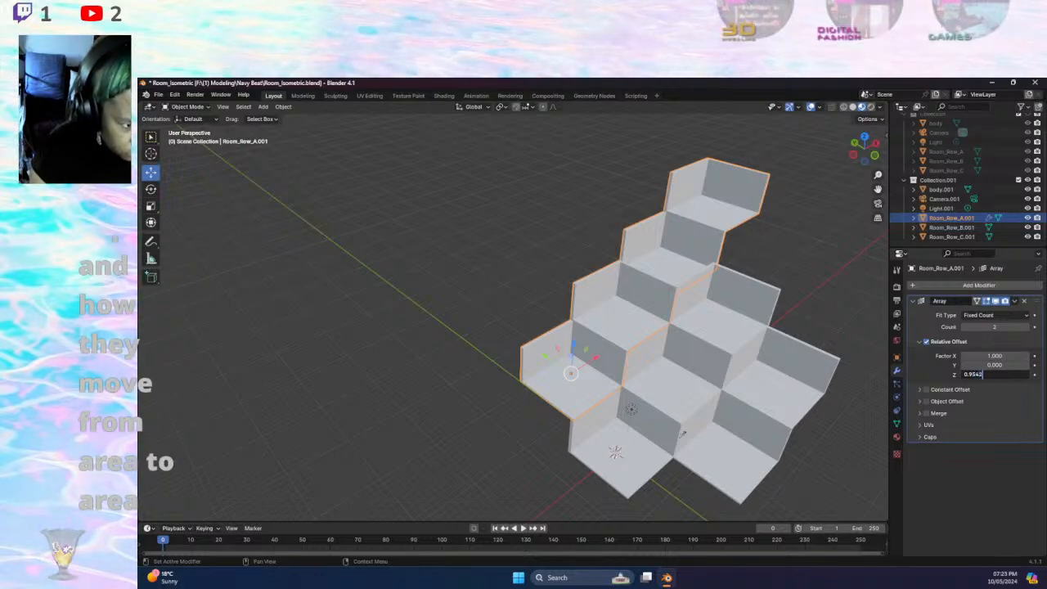
key("Return")
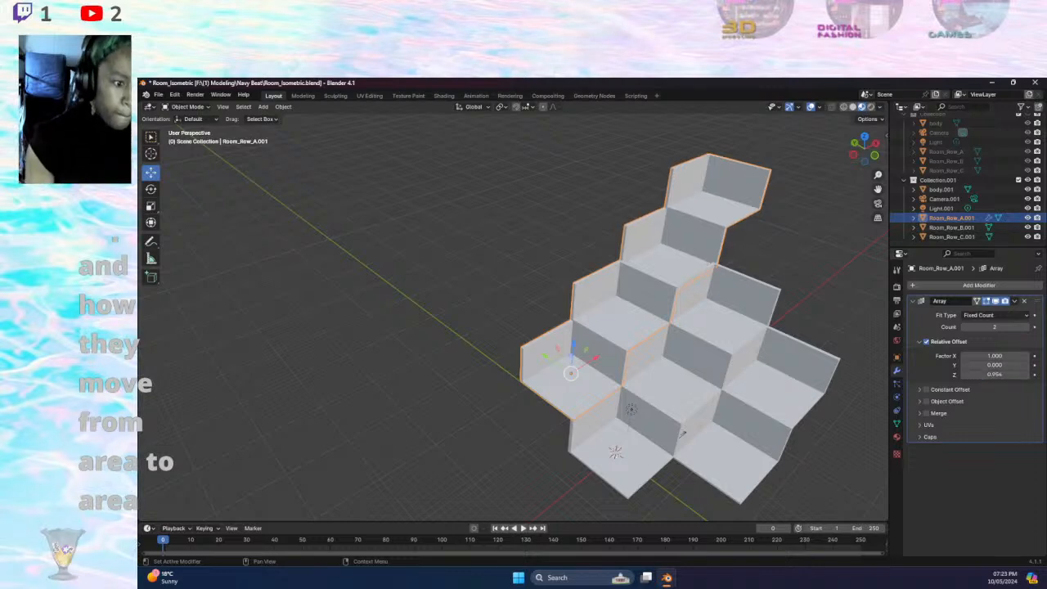
left_click(988, 375)
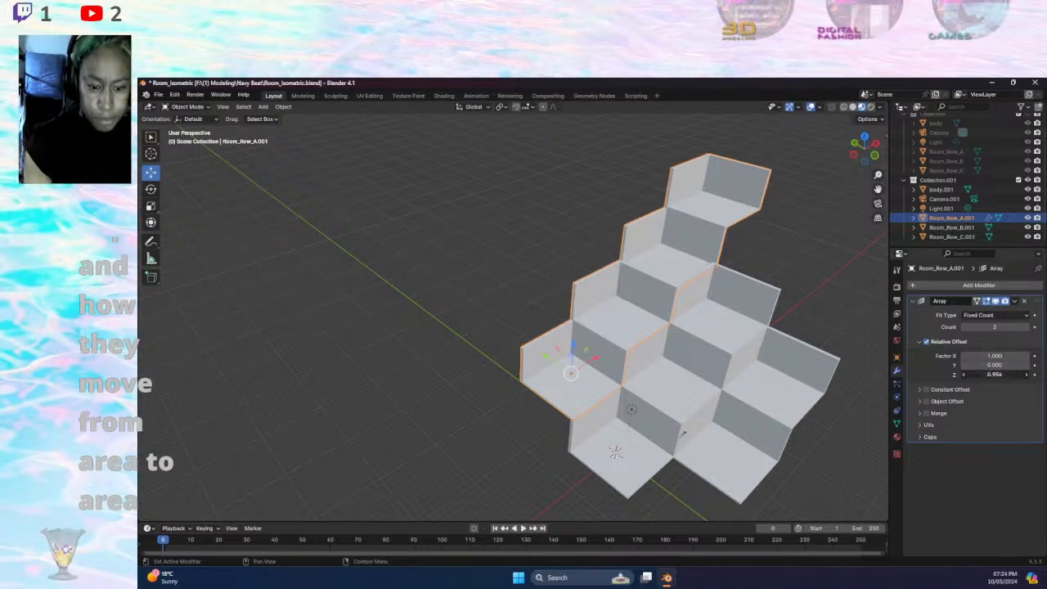
- Set the relative Z offset factor of Room_Row_A.001's Array modifier to 0.964, undoing the extra increment
left_click(988, 376)
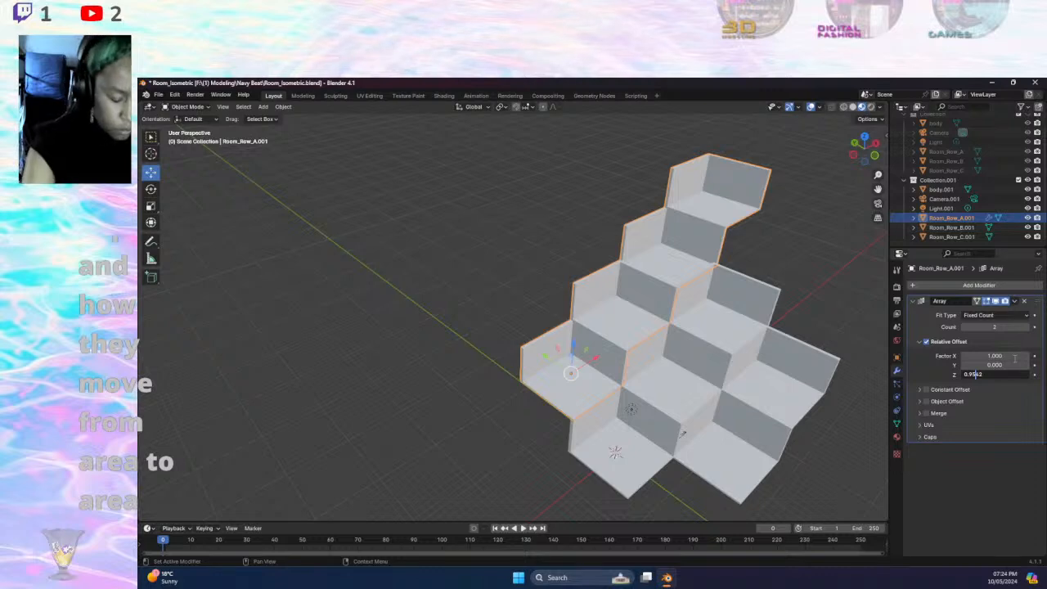
key("Return")
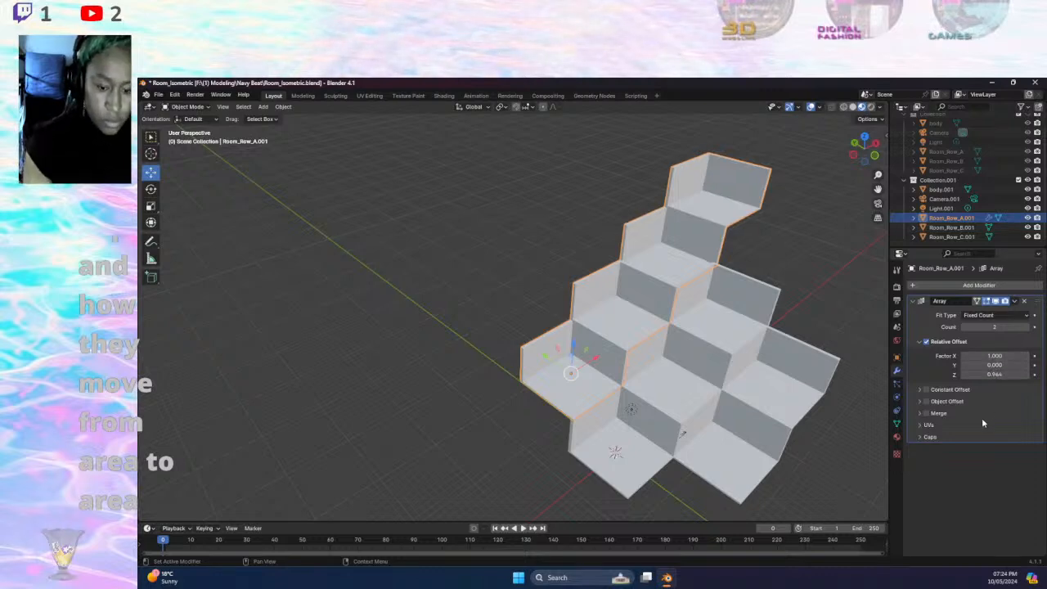
left_click(1027, 373)
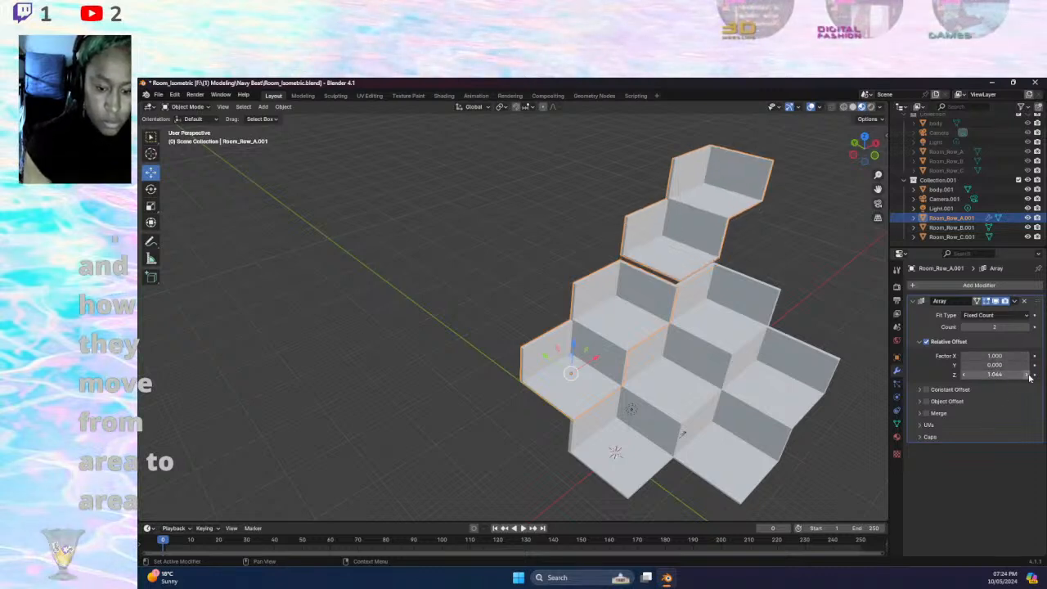
key("ctrl+z")
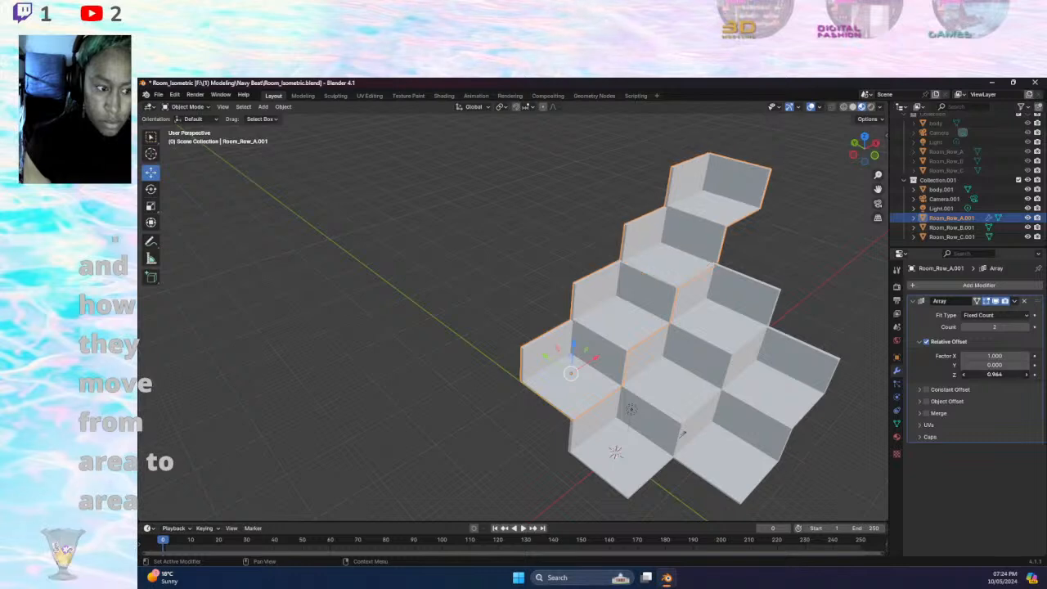
- Try relative Z offset factors of 0.965 and 0.967 for the arrayed row, checking the seam between the copies up close
scroll(721, 280, "up", 6)
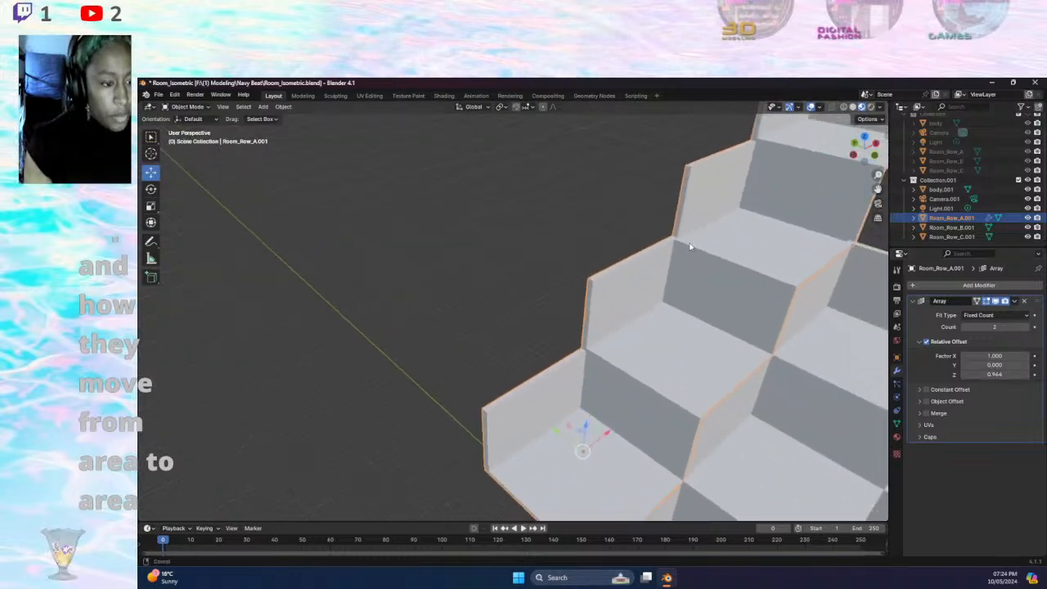
middle_click_drag(562, 316, 645, 342)
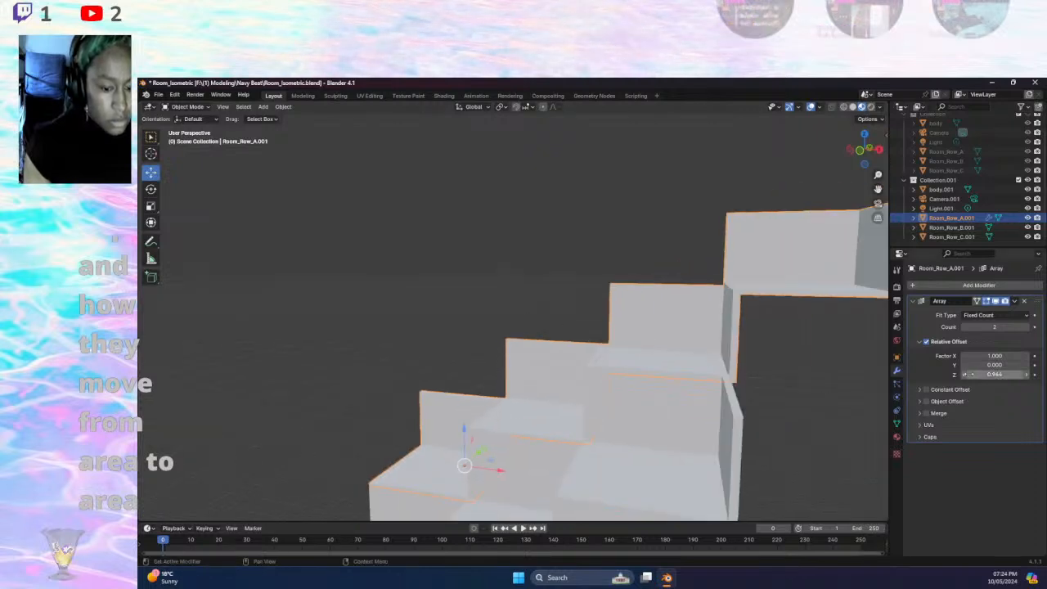
left_click(964, 374)
left_click_drag(995, 375, 1016, 375)
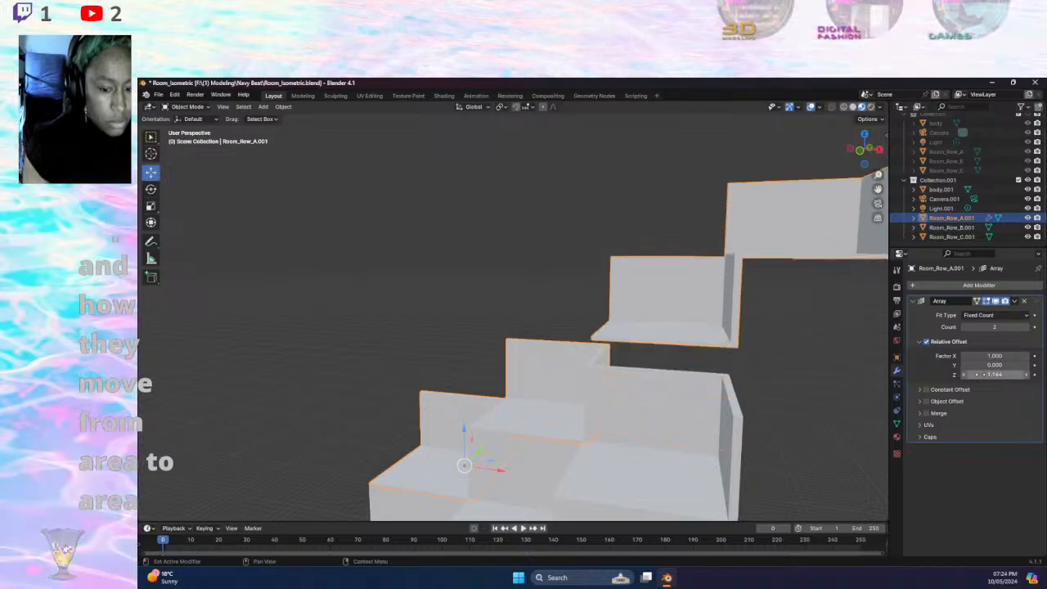
left_click(966, 373)
left_click(966, 373)
left_click(992, 375)
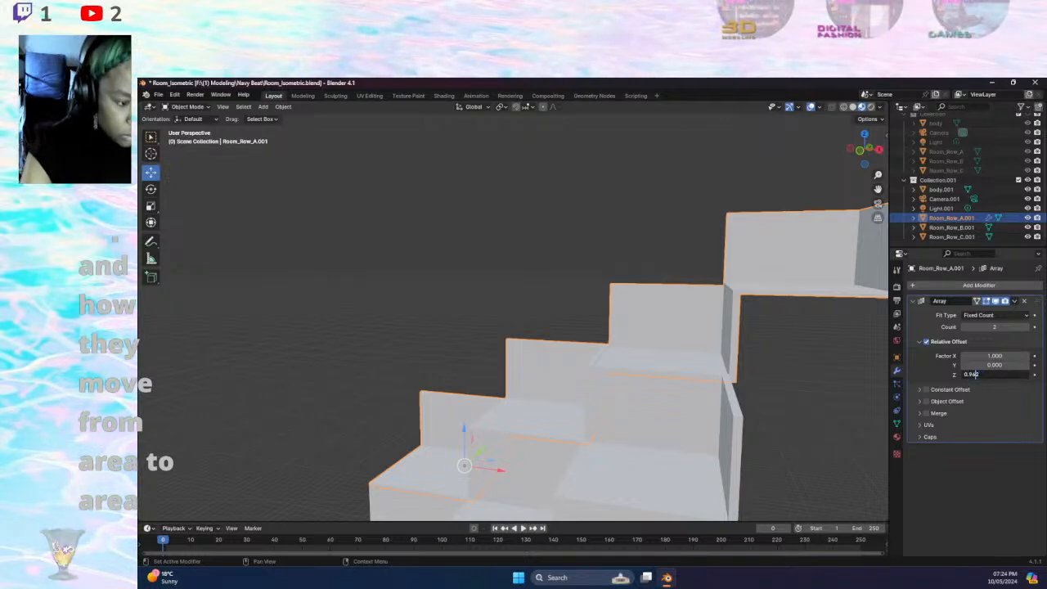
key("Return")
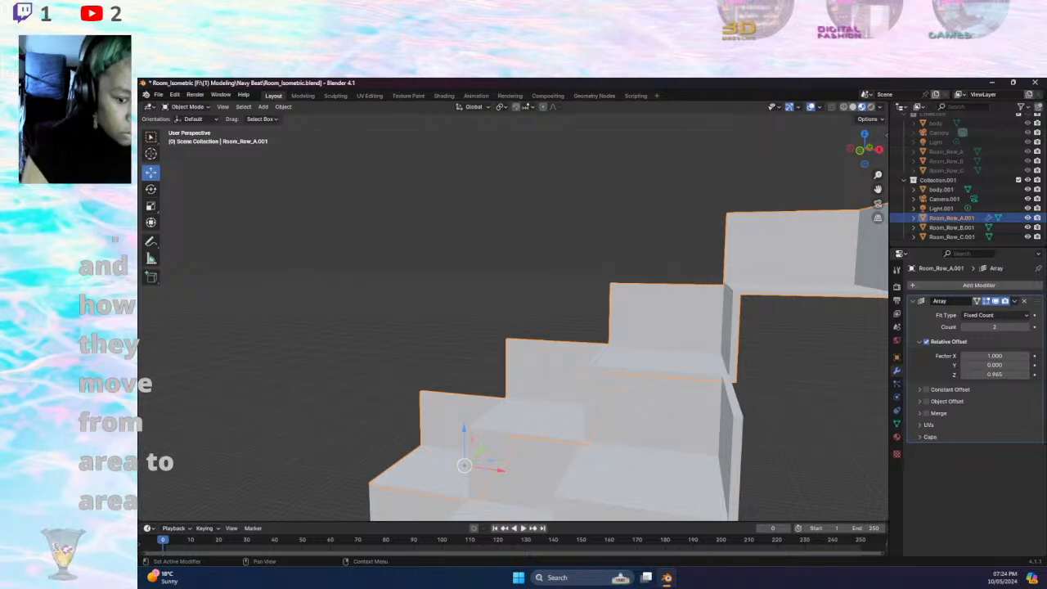
left_click(1006, 375)
left_click(993, 374)
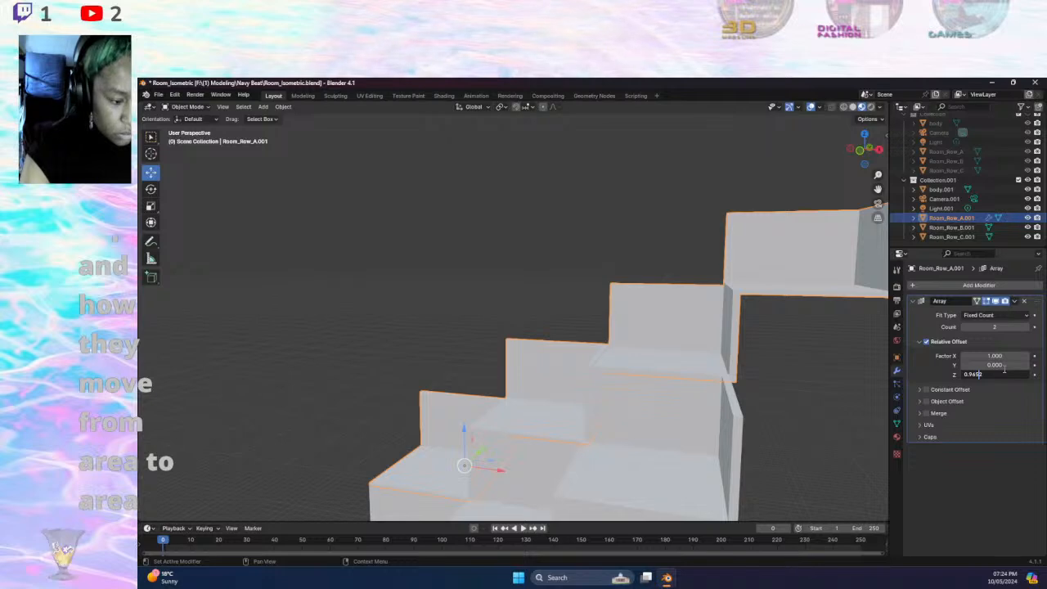
key("Return")
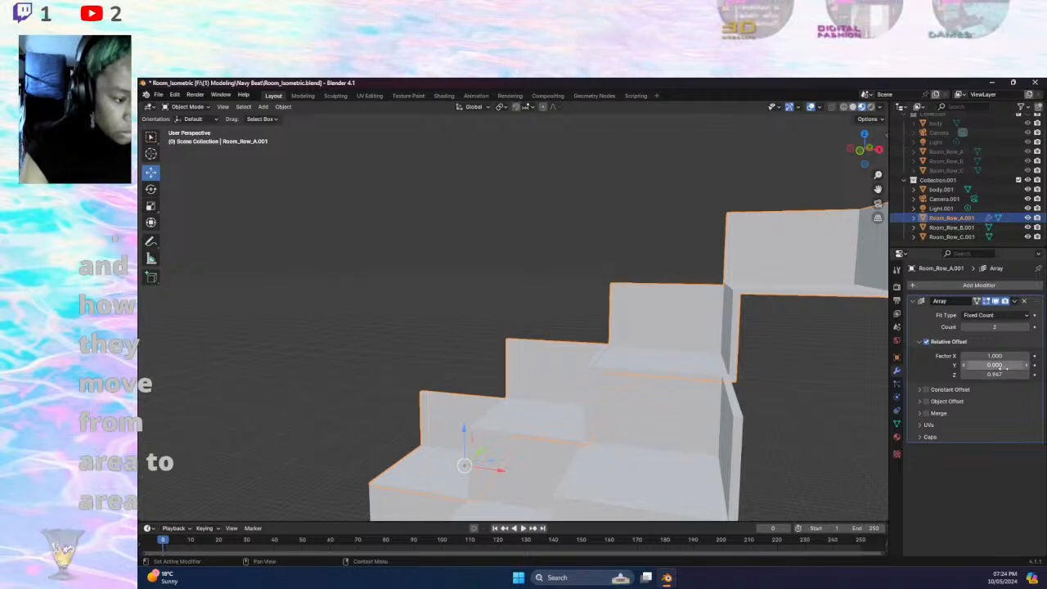
- Set the Array modifier's relative Z offset factor to 0.977 for Room_Row_A.001
left_click(1008, 374)
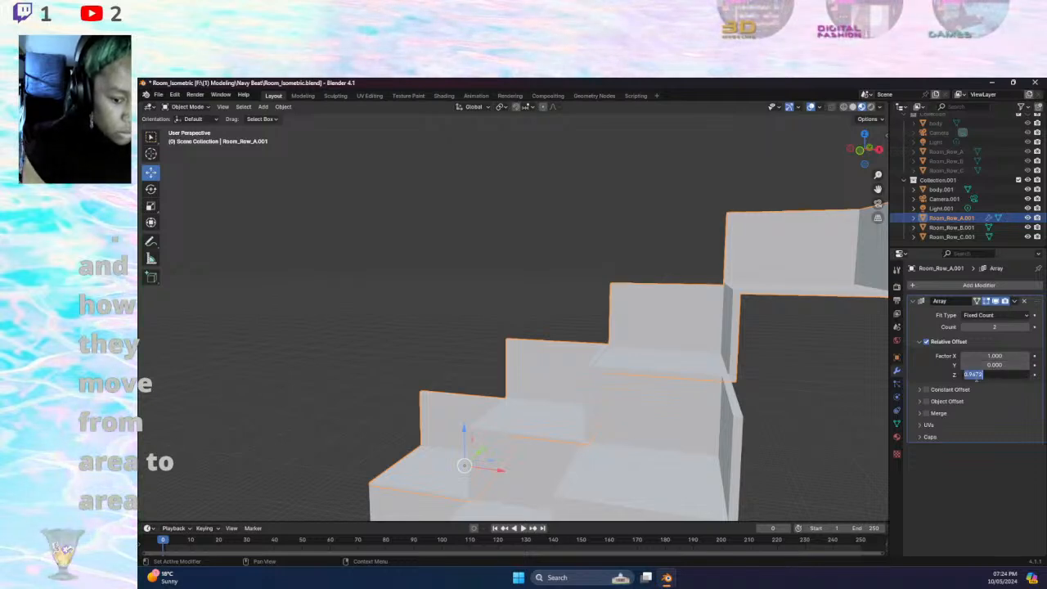
key("BackSpace")
type("7")
key("Return")
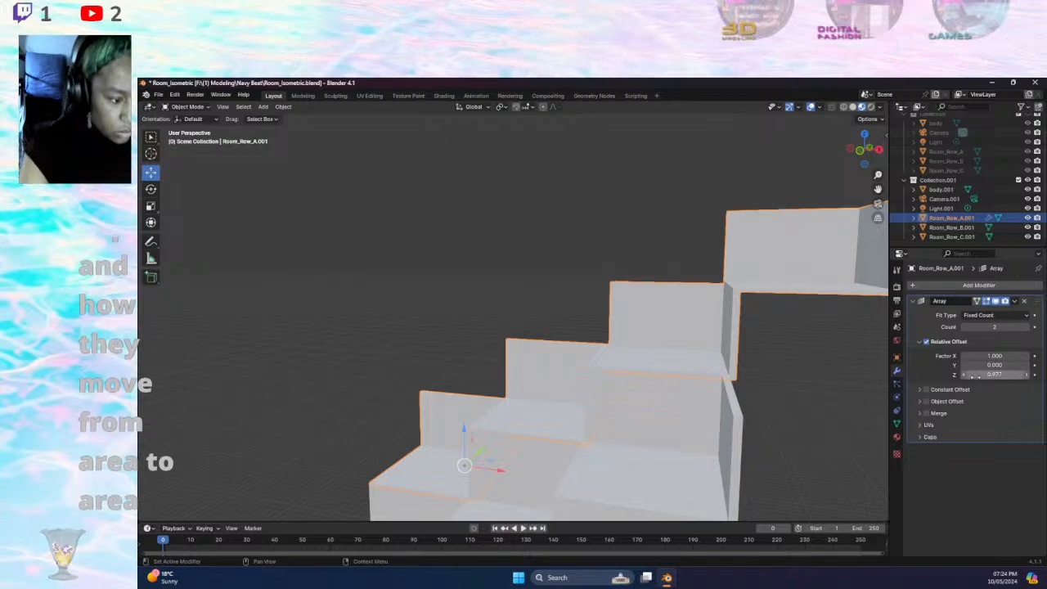
- Set the Array modifier's relative X offset factor to 0.989, keeping the Y factor at 0
middle_click_drag(575, 426, 731, 381)
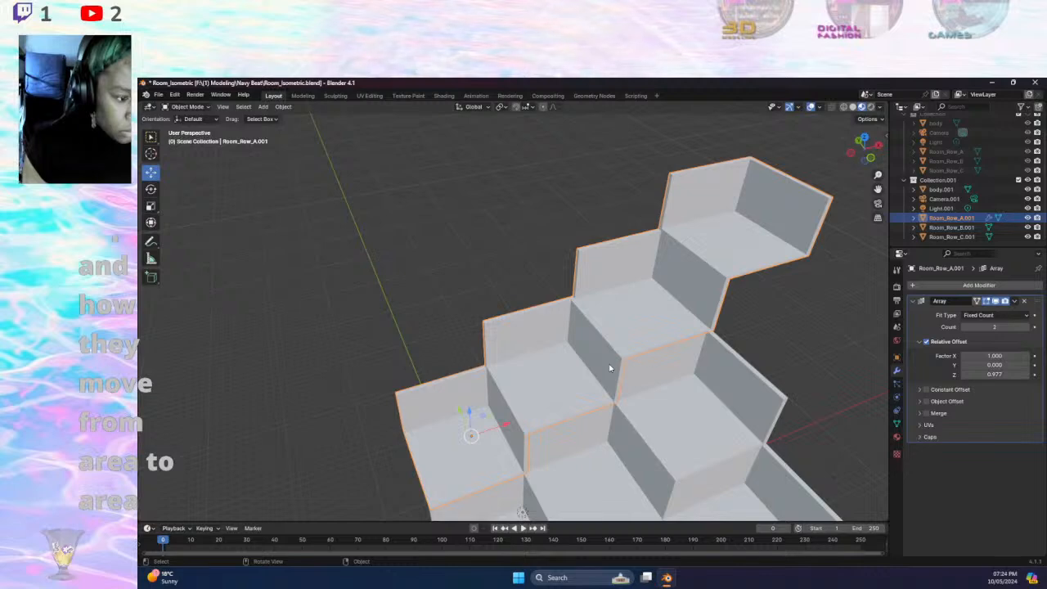
left_click(966, 365)
left_click(1027, 365)
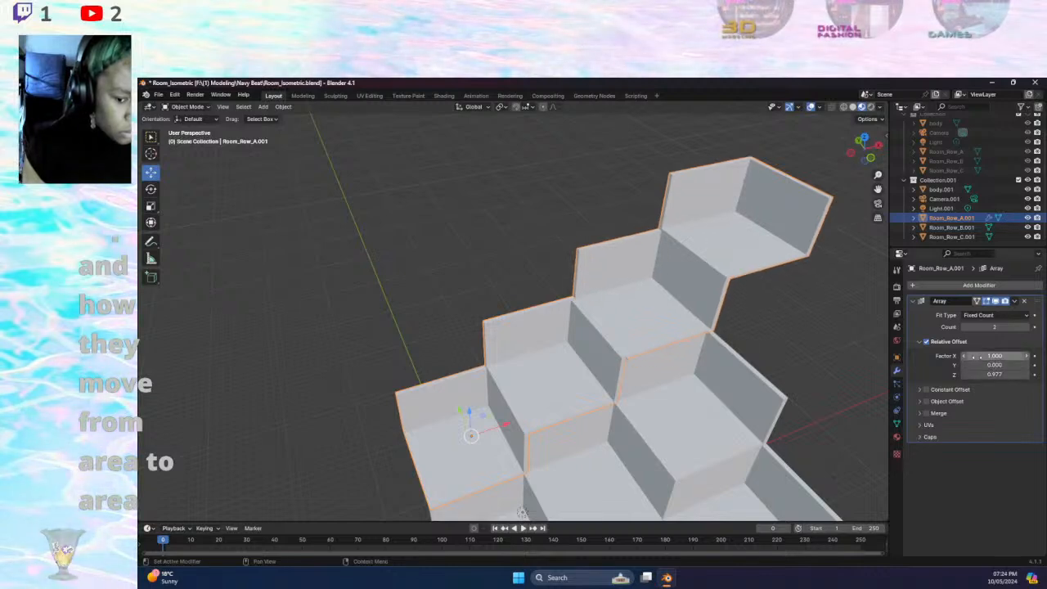
left_click(966, 356)
left_click(1006, 356)
type("0.989")
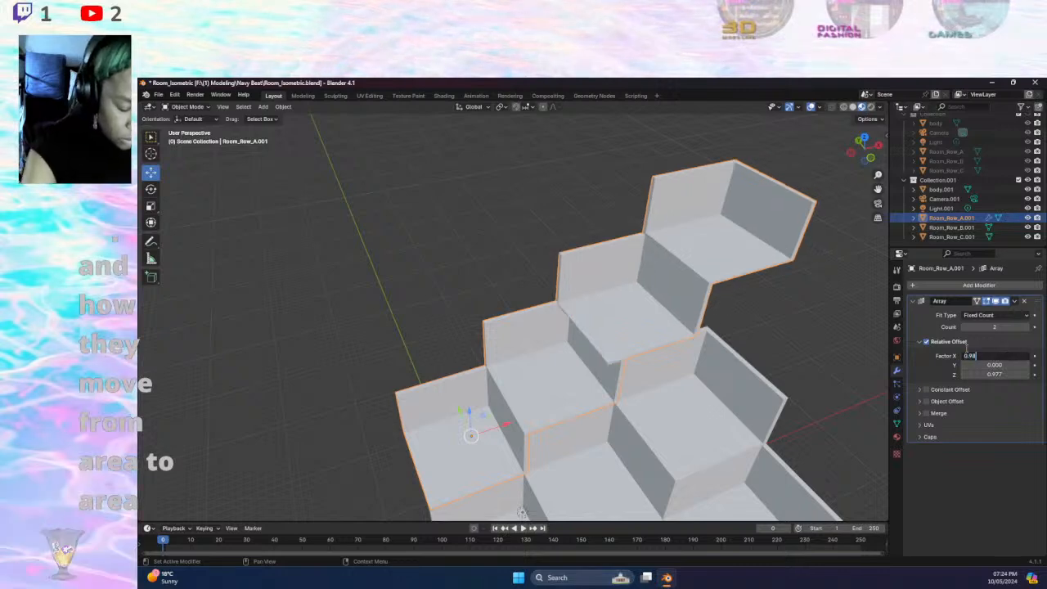
key("Tab")
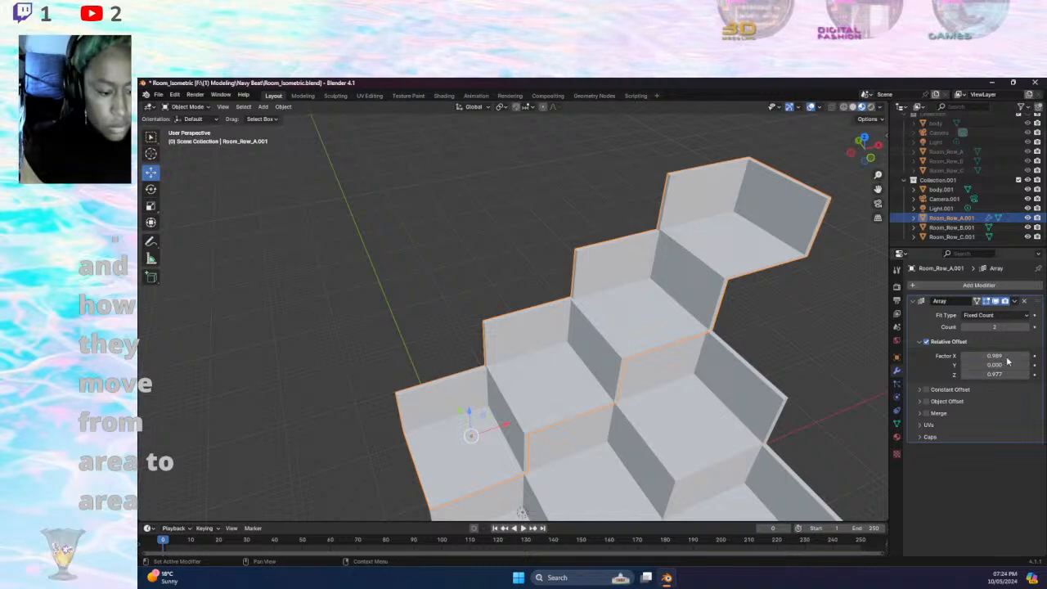
key("Return")
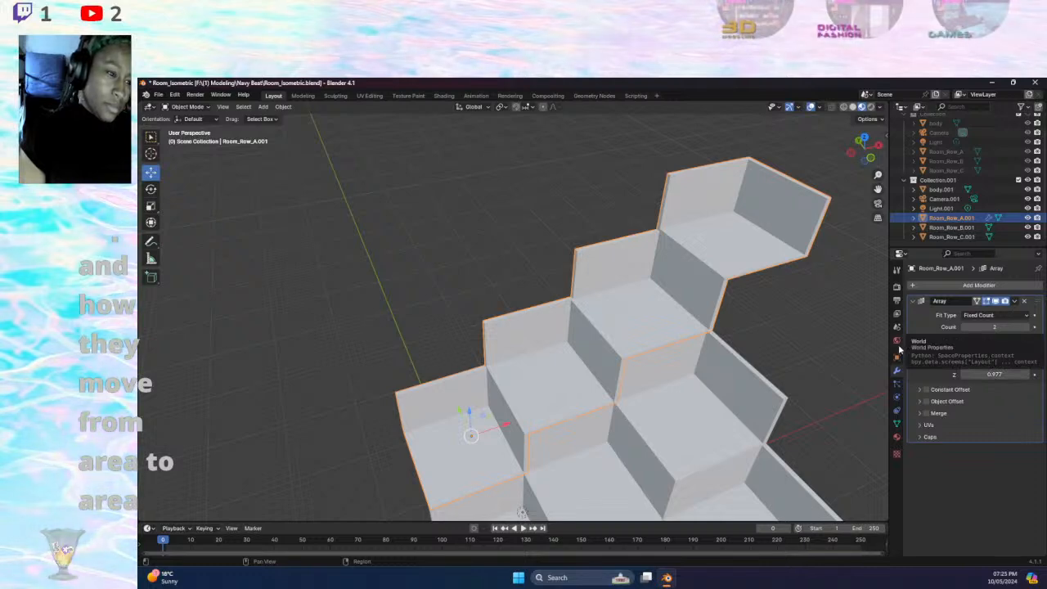
- Lower the arrayed row's relative X offset factor to 0.987
mouse_move(659, 374)
middle_mouse_down()
mouse_move(660, 353)
mouse_move(685, 353)
mouse_move(654, 357)
middle_mouse_up()
scroll(671, 384, "up", 6)
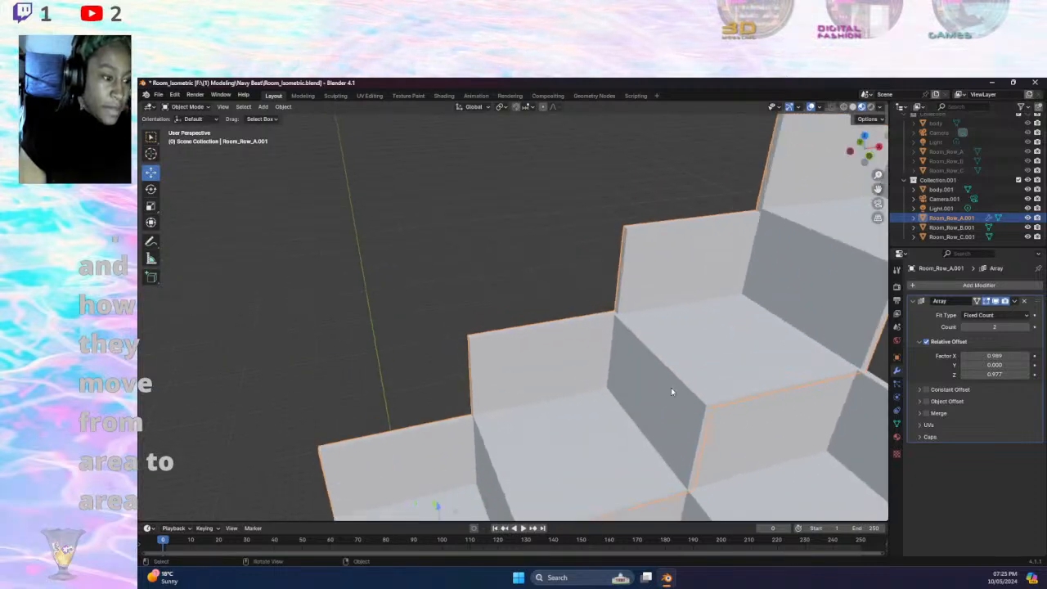
left_click(994, 356)
key("BackSpace")
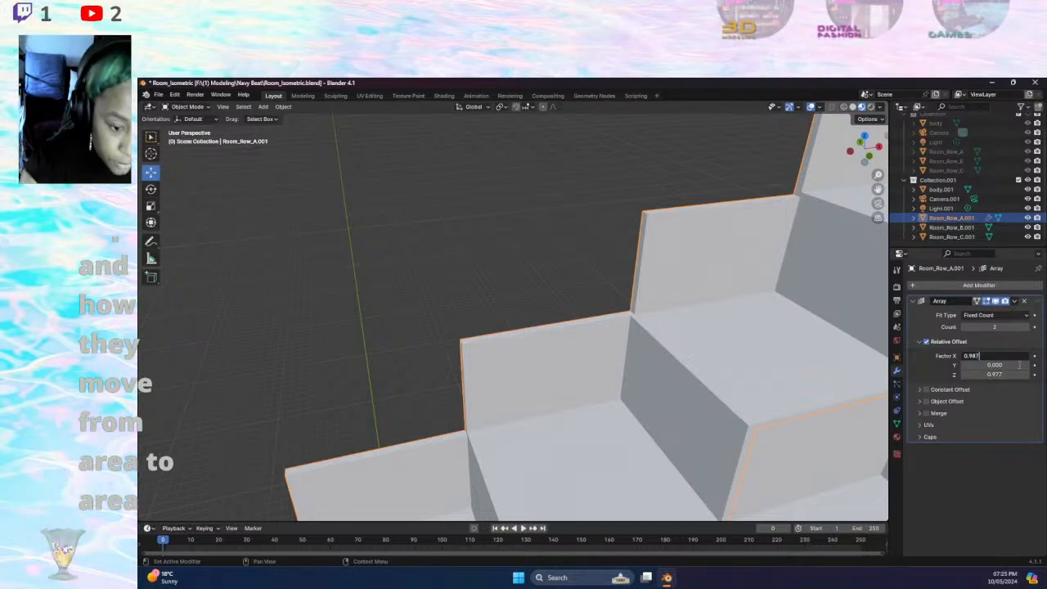
type("7")
left_click(1020, 365)
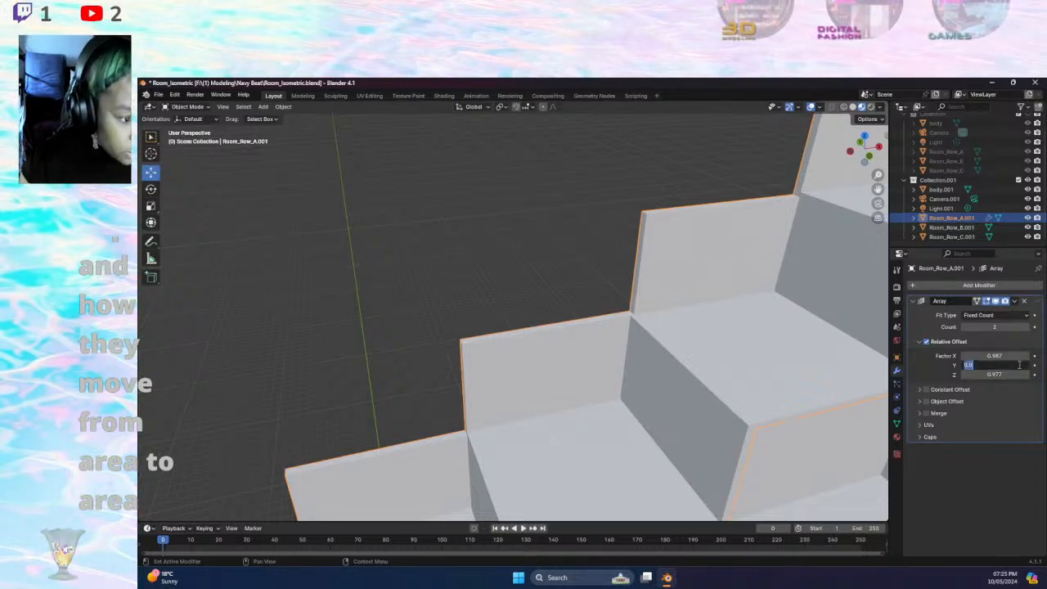
- Try a relative X offset factor of 0.997 on the array and return it to 0.987
left_click(1011, 355)
left_click(1009, 355)
type("0.99")
key("Return")
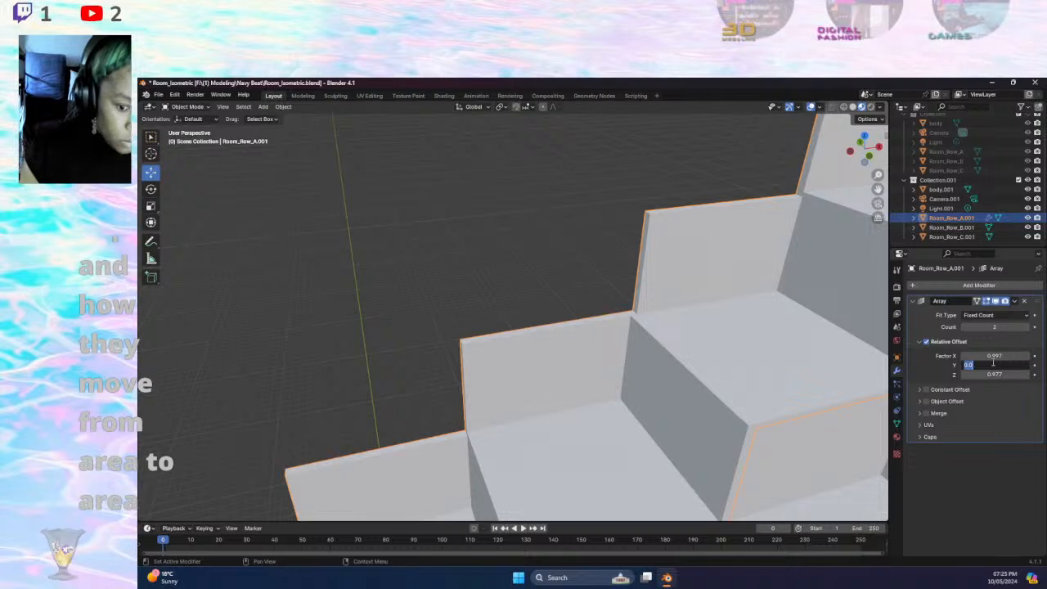
double_click(1005, 357)
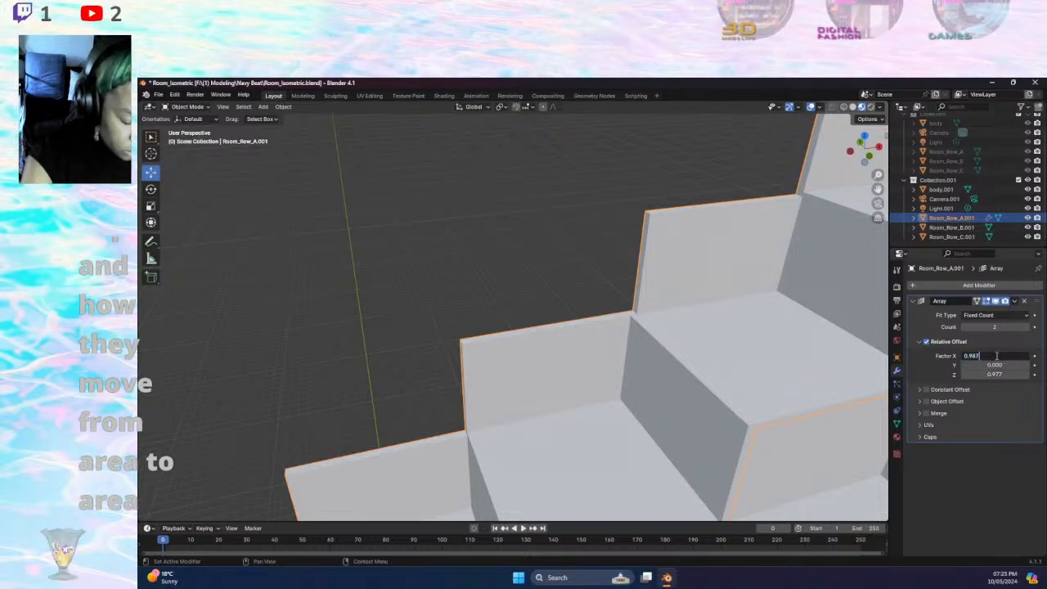
type("0.987")
key("Tab")
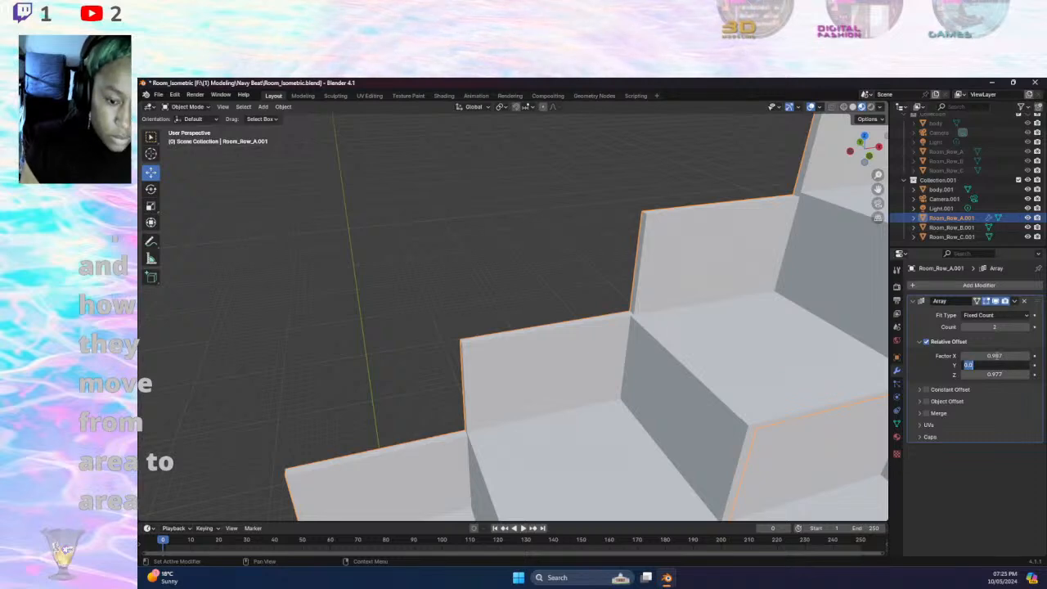
- Set the relative X offset factor of Room_Row_A.001's array to 0.992
left_click(997, 356)
left_click(1006, 356)
left_click(998, 356)
key("BackSpace")
key("BackSpace")
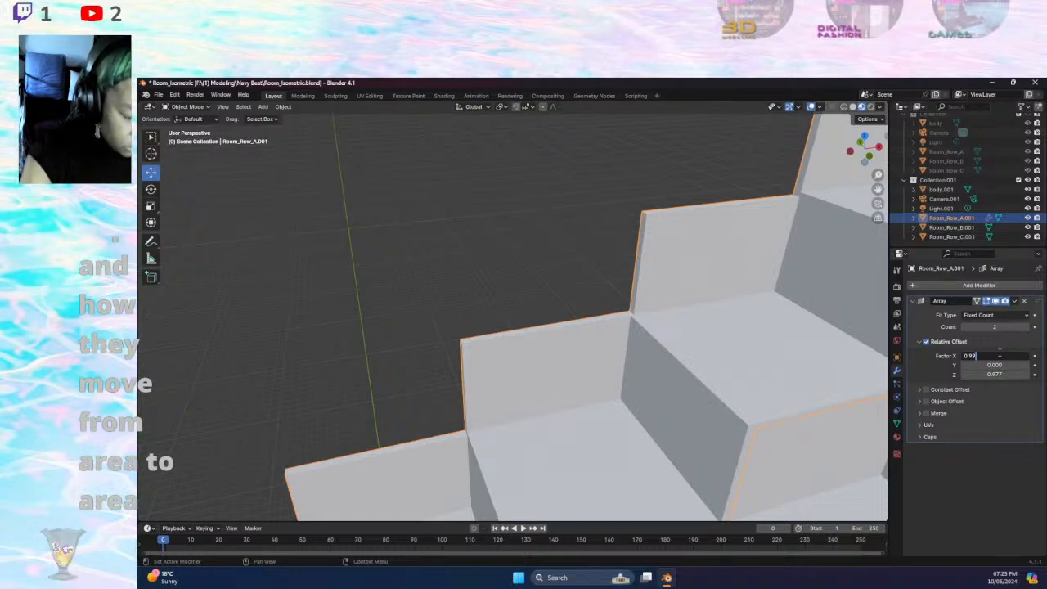
type("92")
key("Tab")
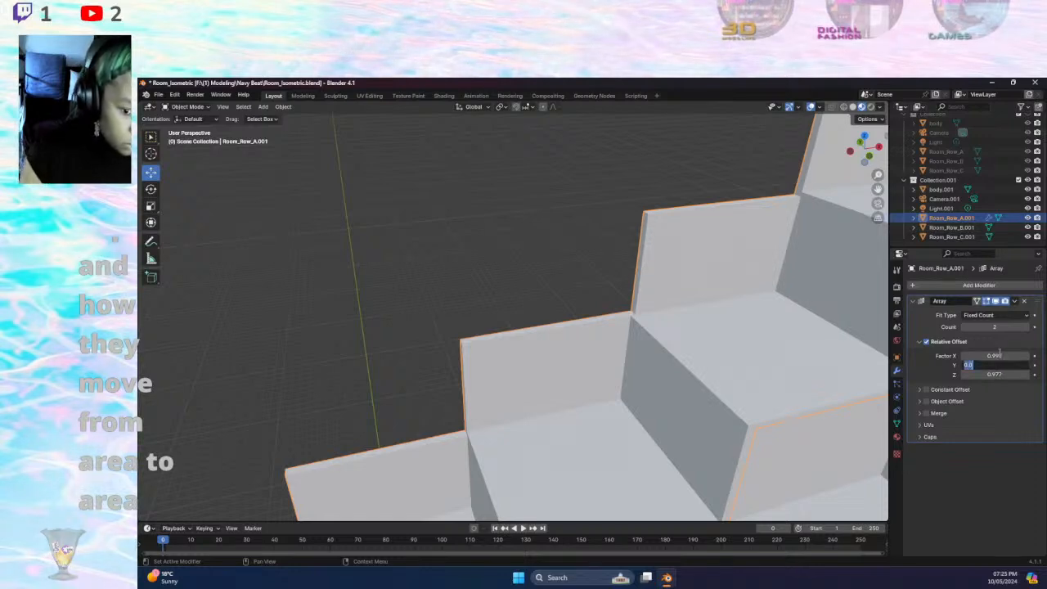
- Reduce the relative X offset factor of Room_Row_A.001's array to 0.976 so the copied rooms line up
left_click(1007, 356)
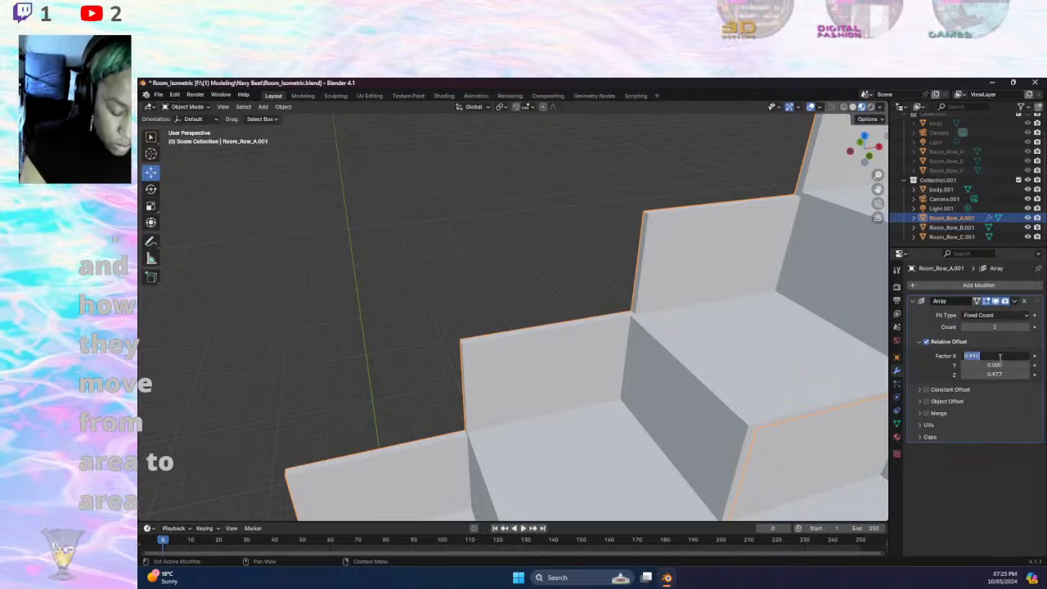
type("0.97")
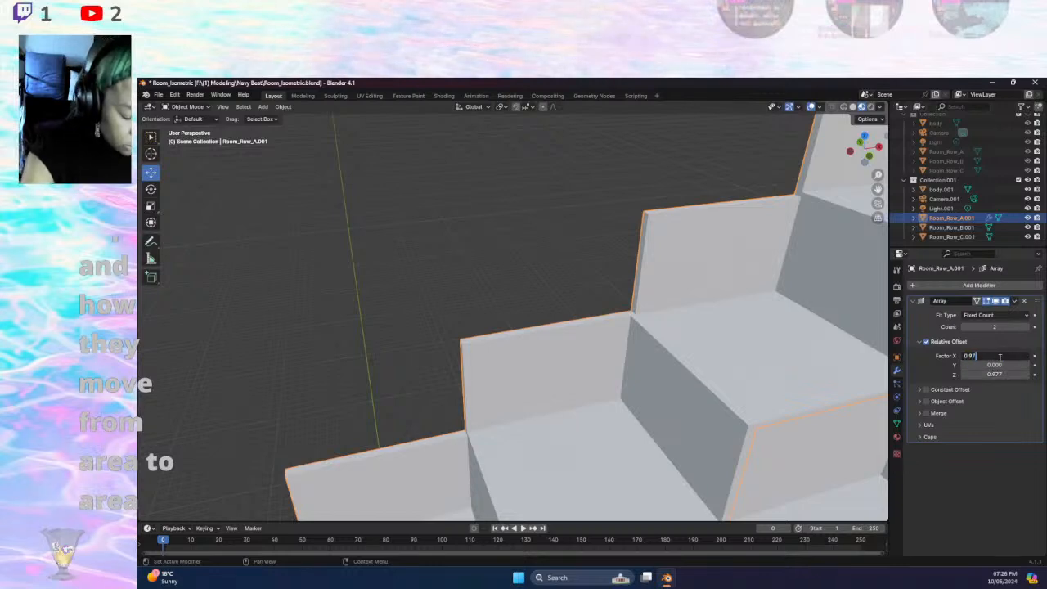
type("2")
key("Tab")
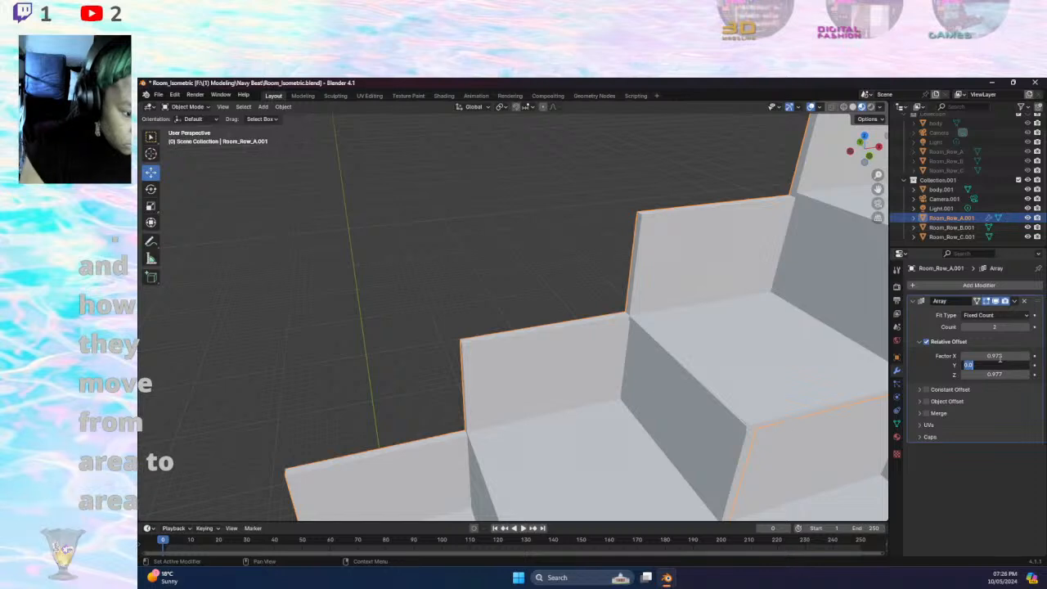
left_click(1006, 356)
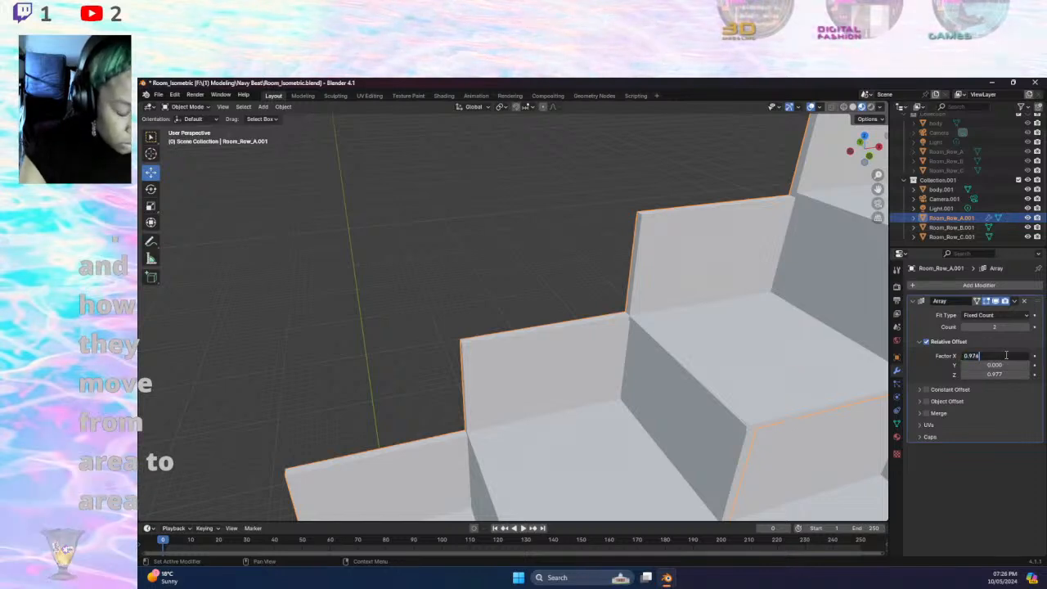
type("6")
key("Tab")
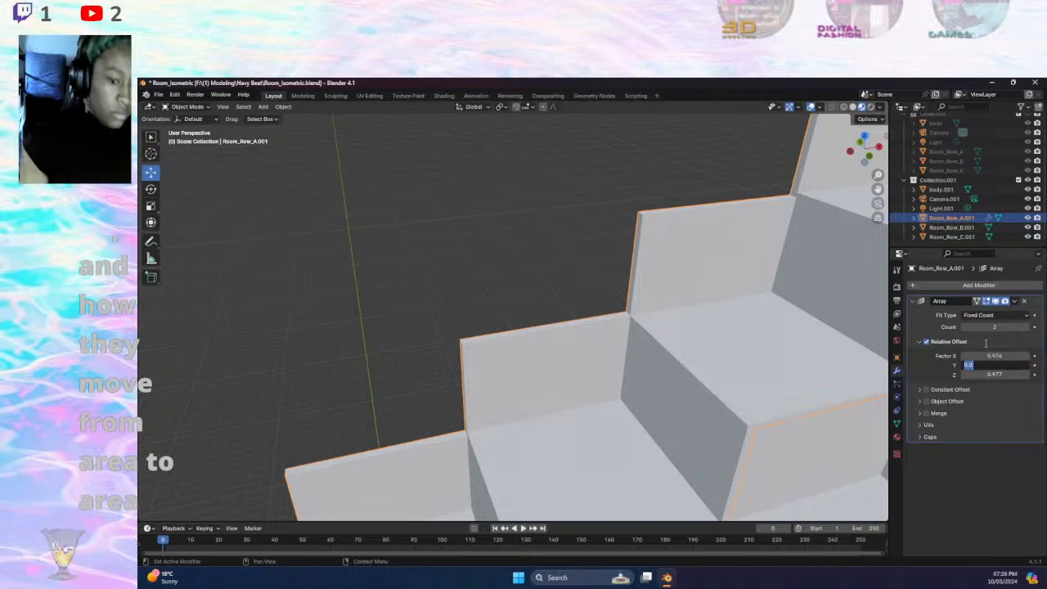
- Try a relative X offset factor of 0.876 on the array, restore 0.976, and check the whole room layout
left_click(1011, 356)
left_click_drag(1013, 356, 1008, 356)
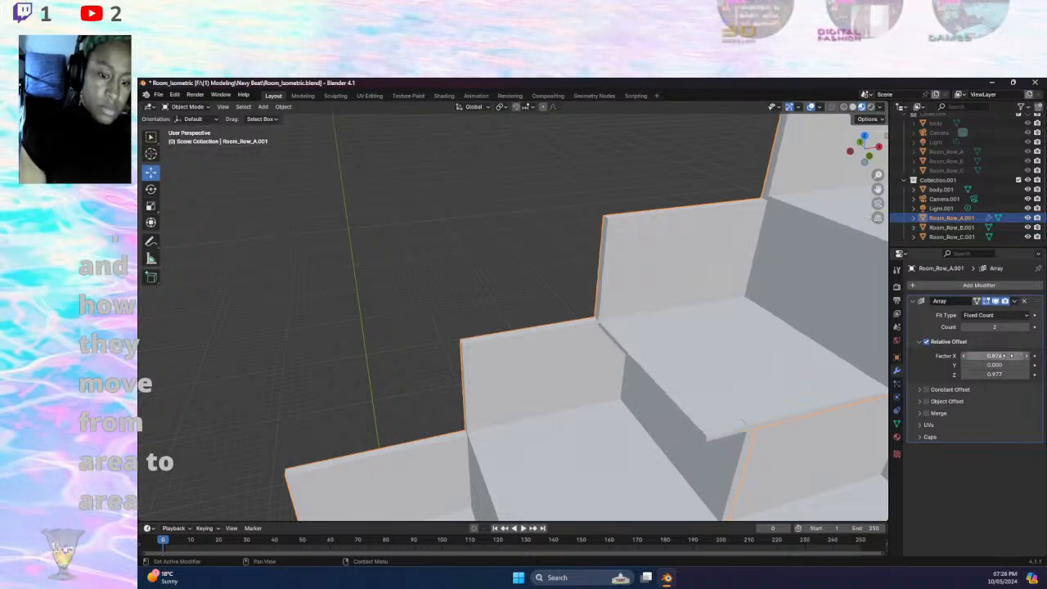
left_click(1003, 355)
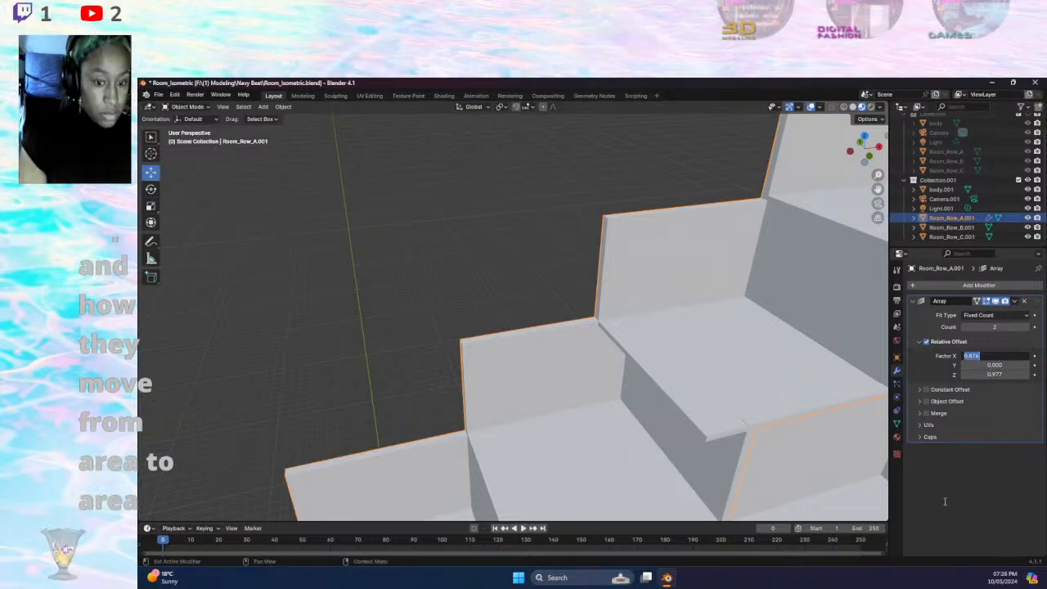
type("0.976")
key("Return")
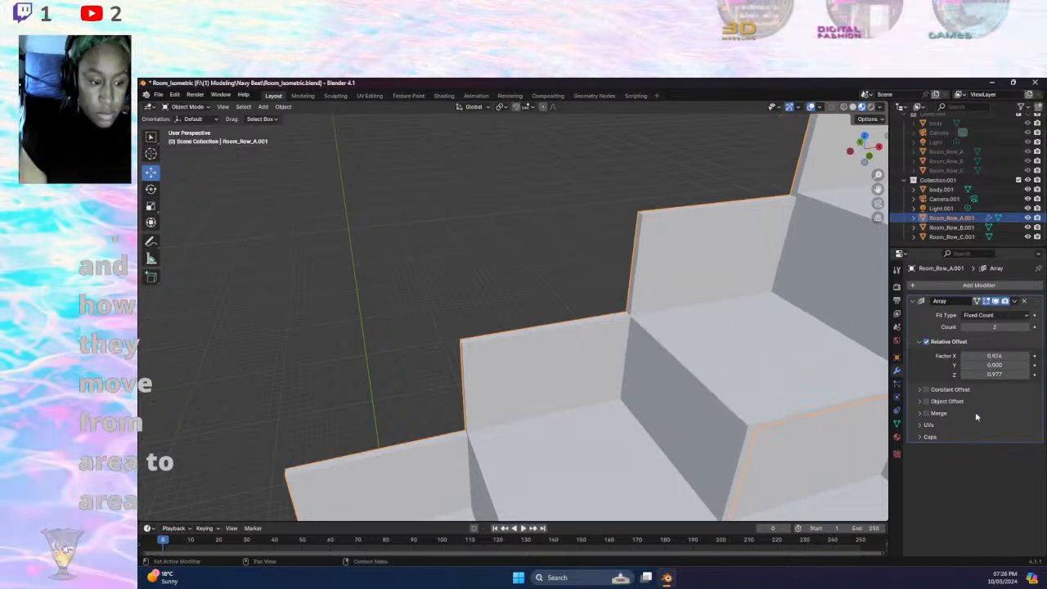
middle_click_drag(714, 454, 703, 434)
middle_click_drag(764, 259, 702, 287)
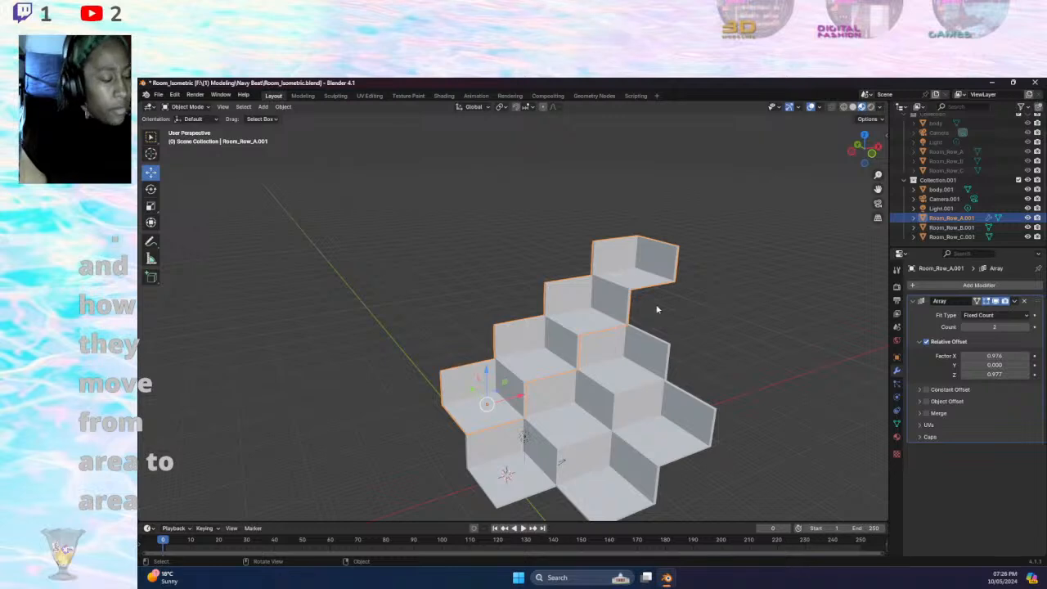
- Set the relative X offset factor of Room_Row_A.001's array to 0.977 and apply the array modifier
left_click(750, 308)
left_click(594, 267)
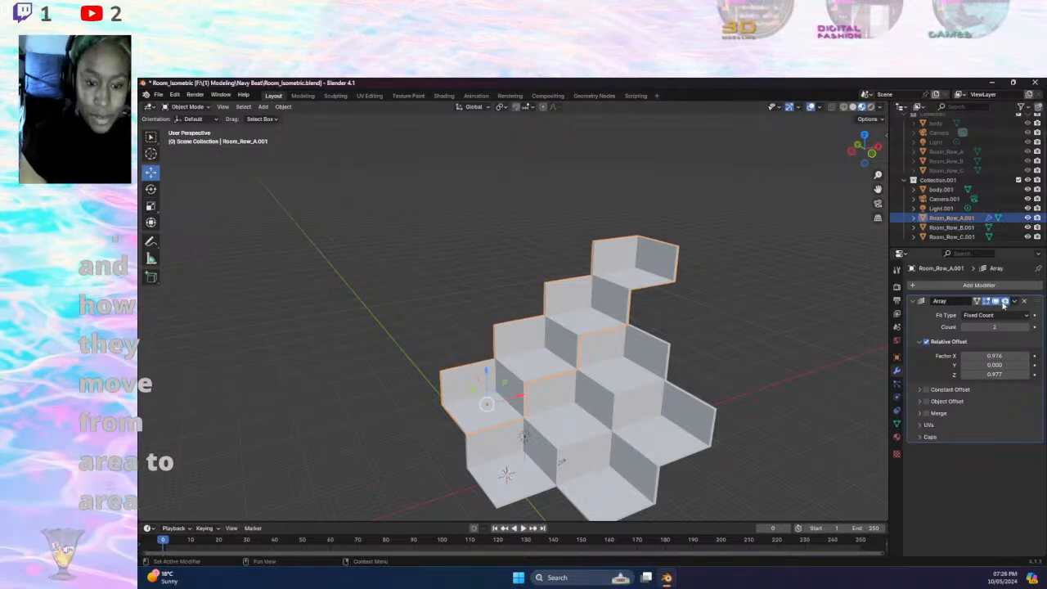
left_click(1008, 355)
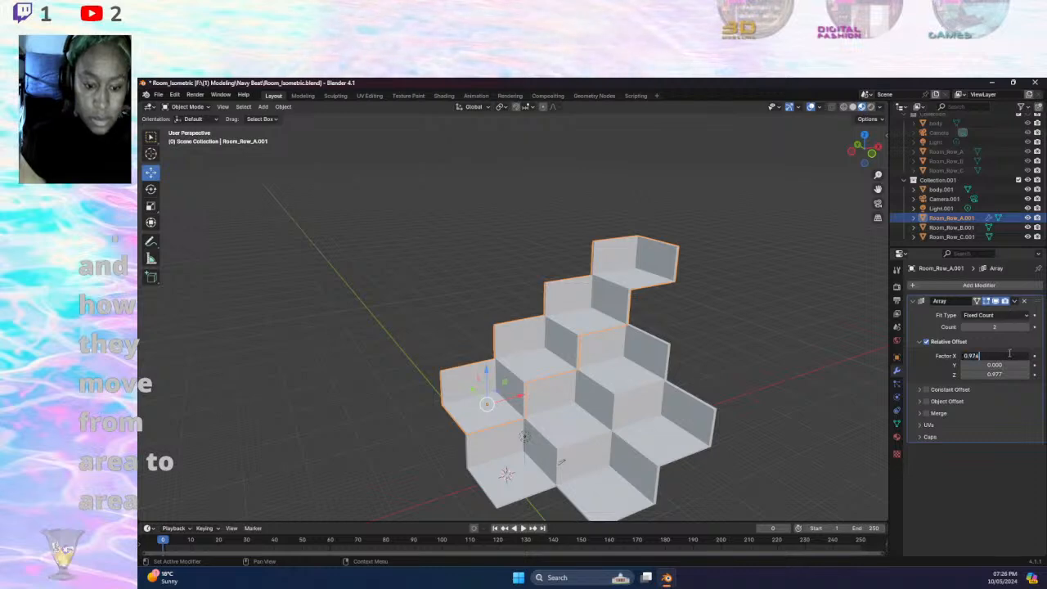
key("BackSpace")
type("7")
key("Return")
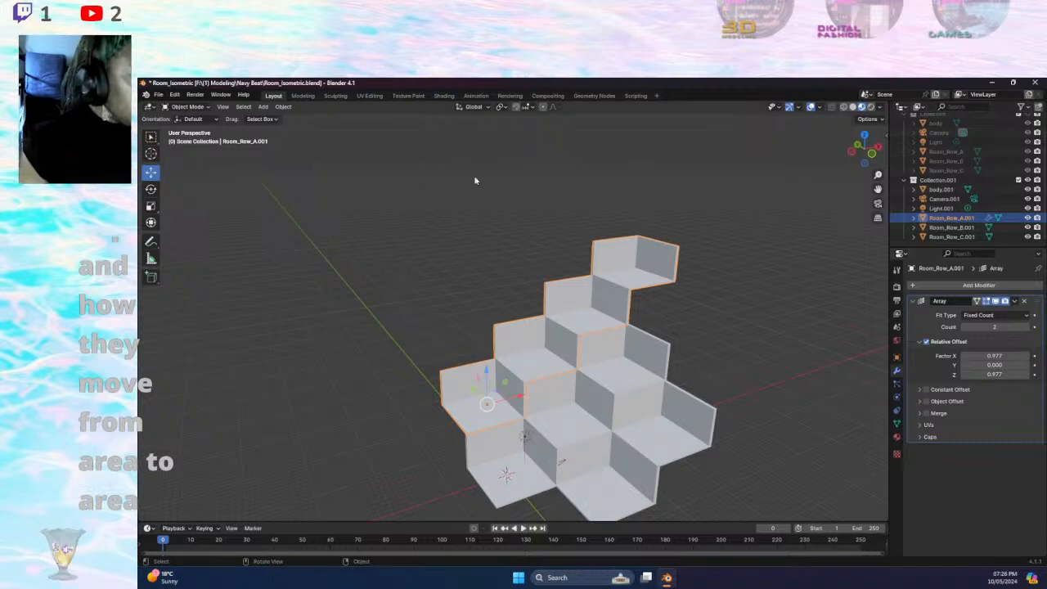
left_click(1014, 302)
left_click(999, 310)
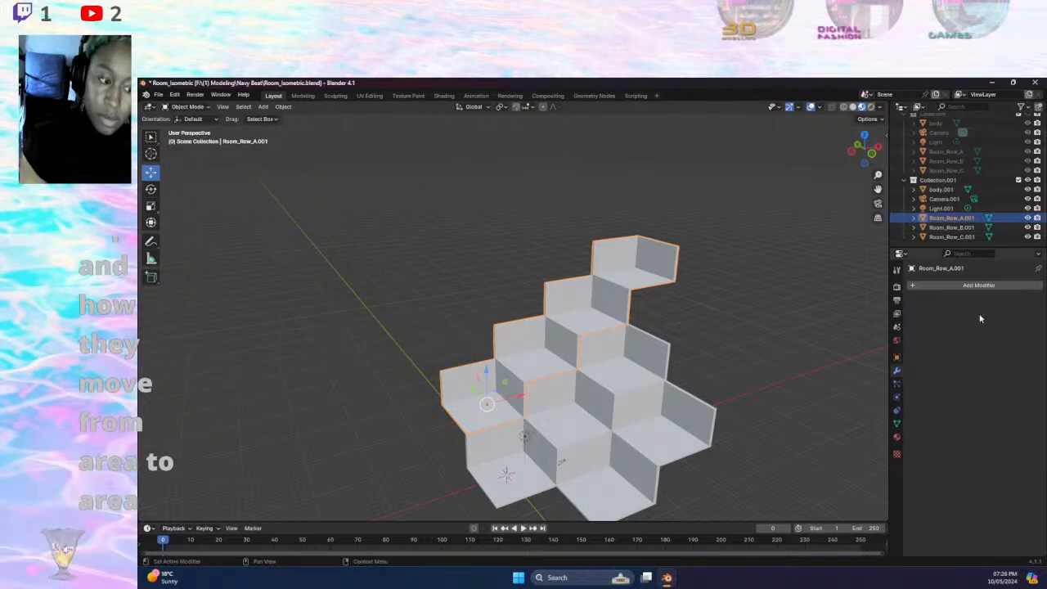
- In Edit Mode, delete the back wall of the surplus topmost room in Room_Row_A.001
left_click(184, 106)
left_click(188, 128)
middle_click_drag(711, 248, 666, 242)
left_click_drag(775, 237, 653, 337)
key("x")
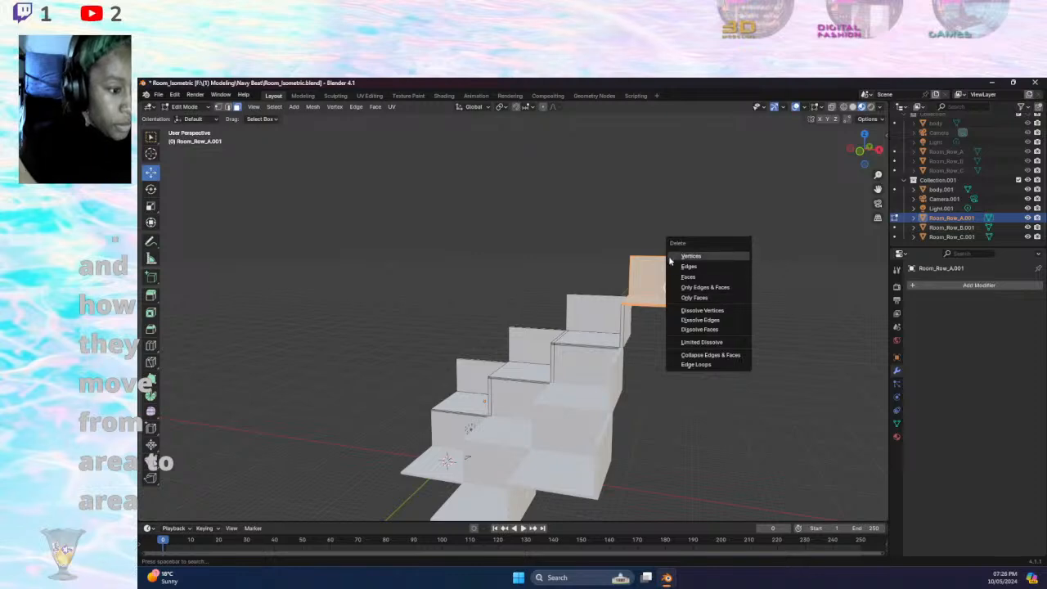
left_click(704, 267)
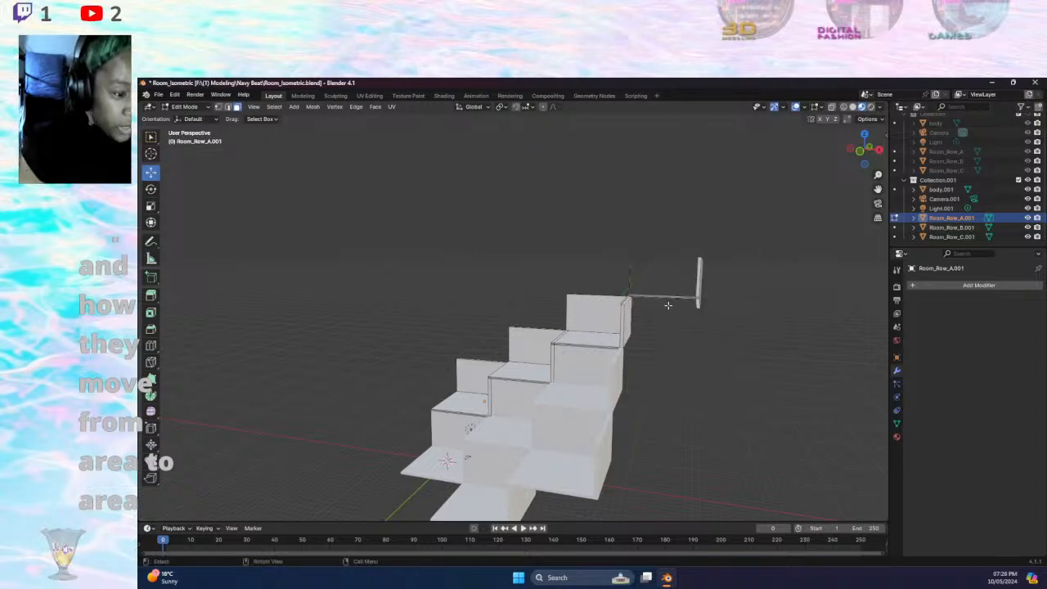
- Delete the surplus top room's remaining floor and wall pieces, using X-ray to catch the hidden leftover faces
left_click_drag(731, 235, 646, 323)
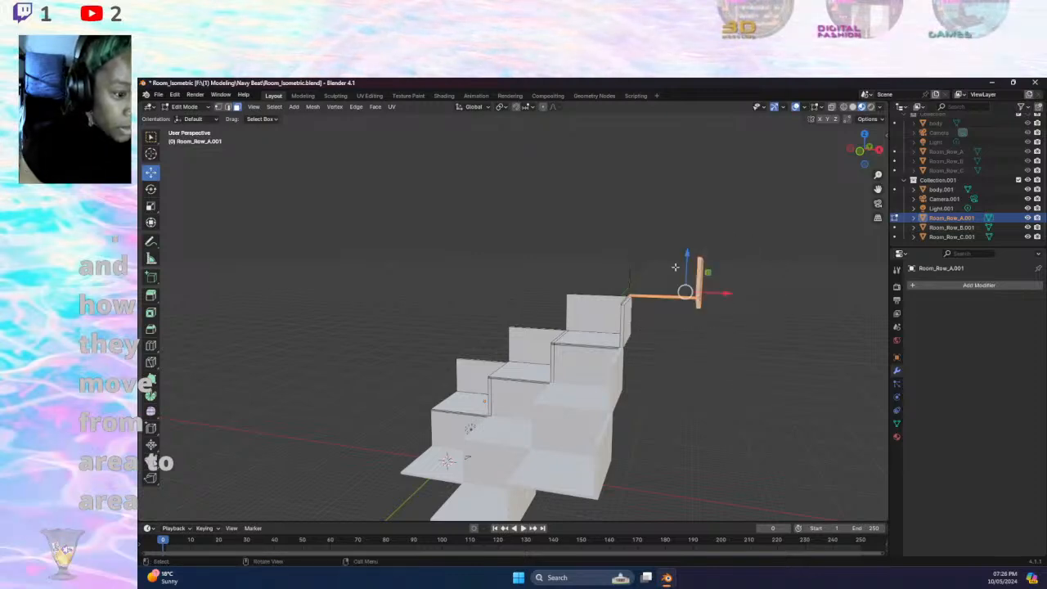
left_click_drag(609, 242, 665, 278, "shift")
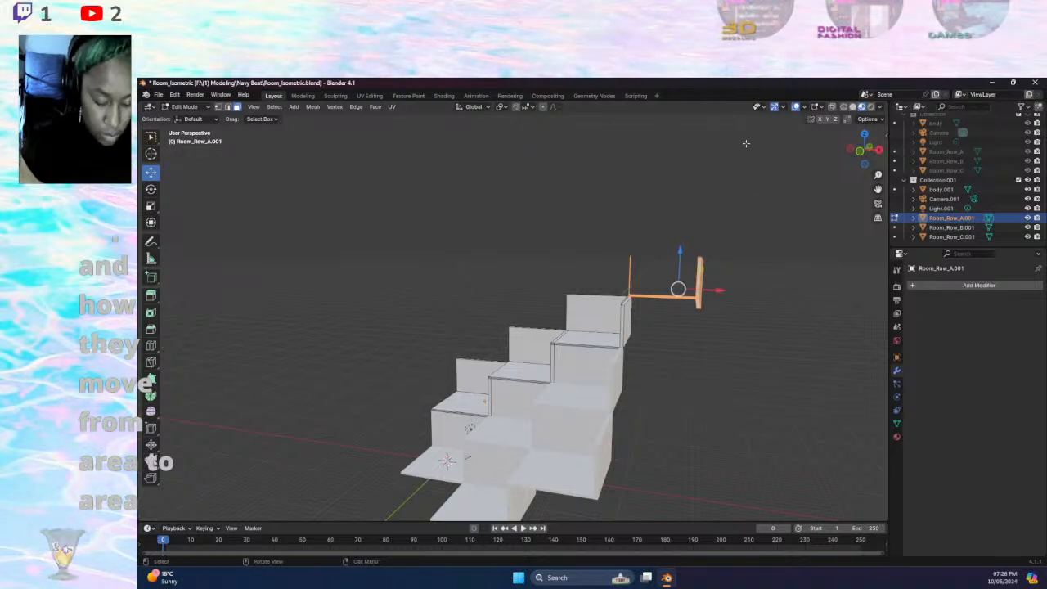
key("x")
left_click(751, 132)
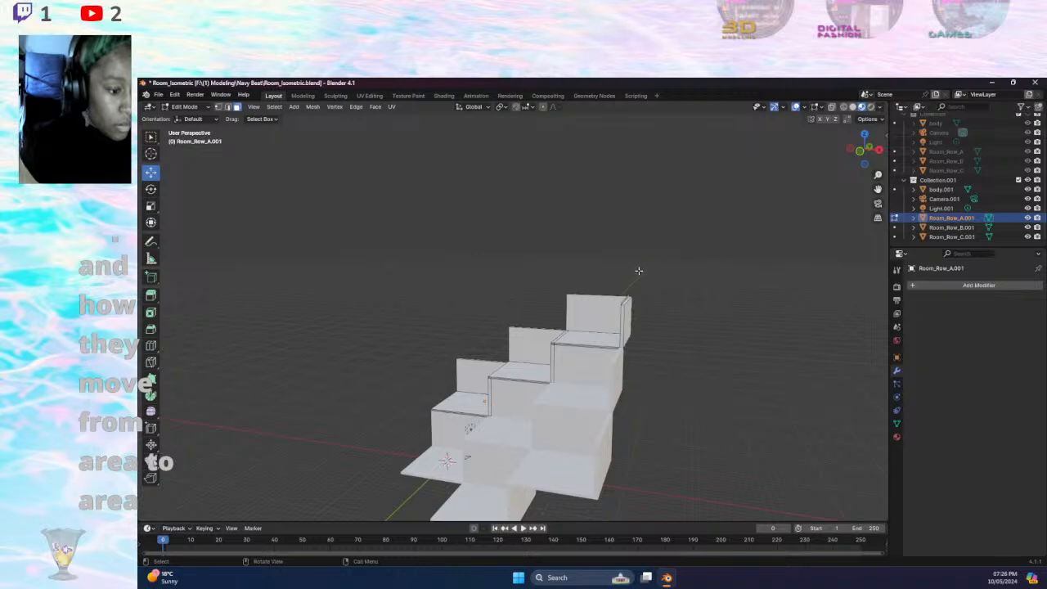
left_click(831, 108)
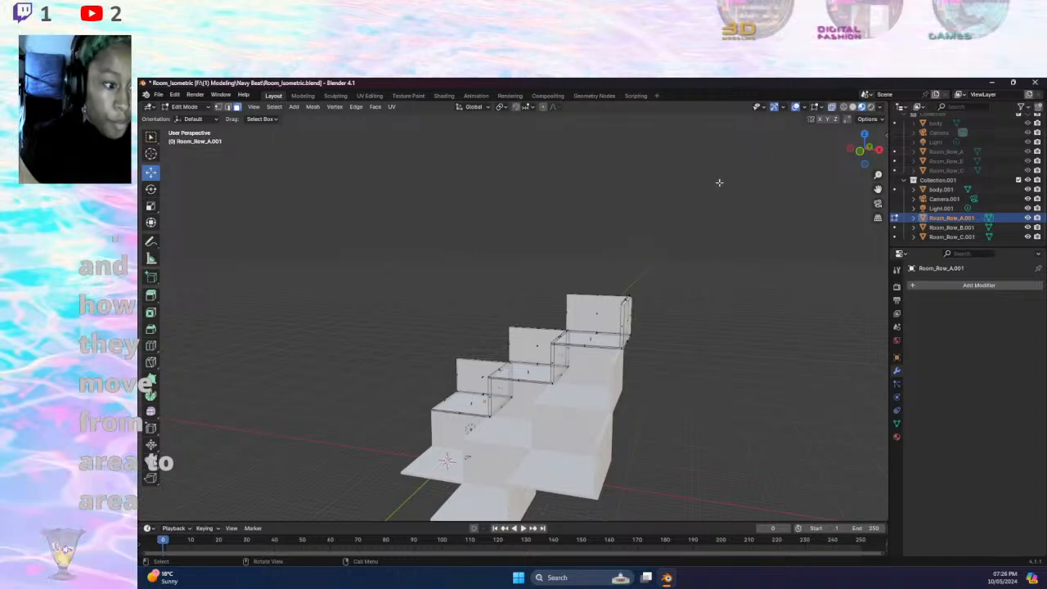
left_click_drag(813, 198, 635, 327)
key("x")
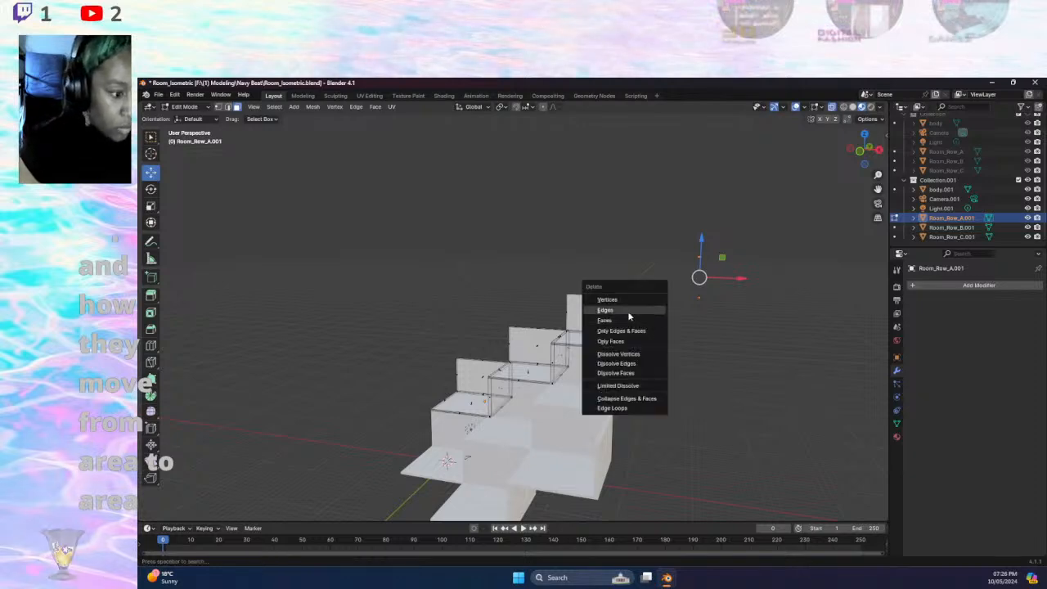
left_click(616, 322)
- Select the thin top face of the highest remaining room's wall and delete that face
middle_click_drag(678, 298, 578, 284)
scroll(578, 285, "up", 8)
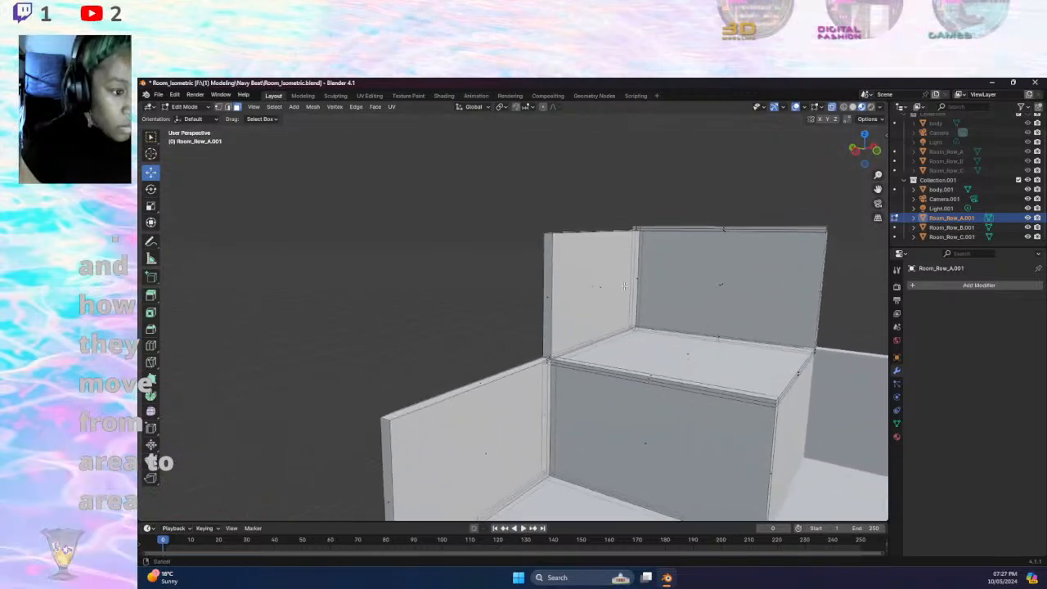
left_click(699, 260)
middle_click_drag(699, 260, 597, 275)
left_click(635, 238, "shift")
left_click(636, 240, "shift")
key("x")
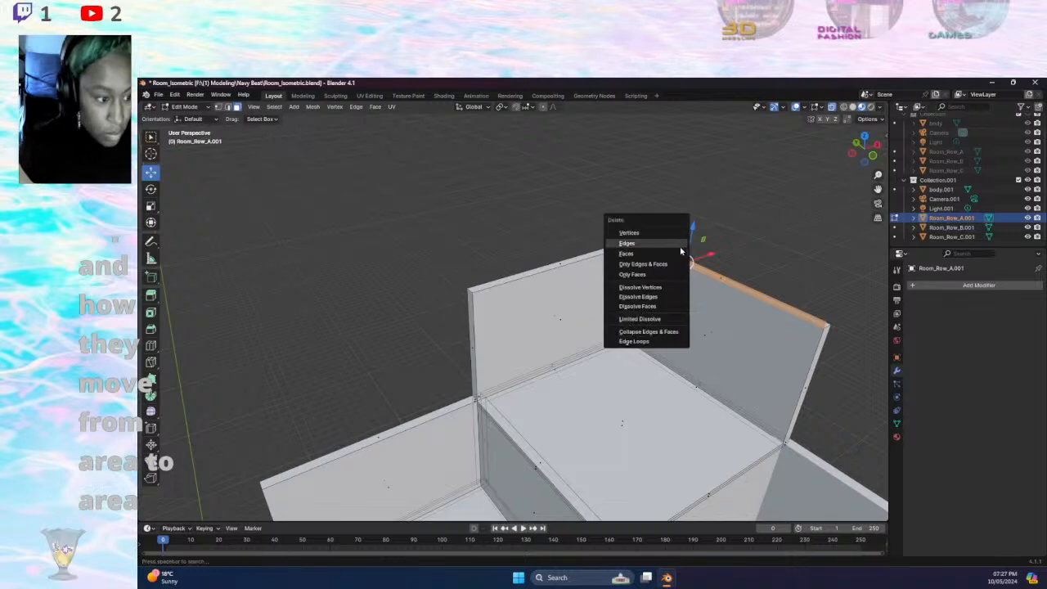
left_click(627, 253)
- Return to Object Mode, deselect everything and check the stepped room layout
middle_click_drag(738, 250, 760, 244)
scroll(450, 344, "down", 3)
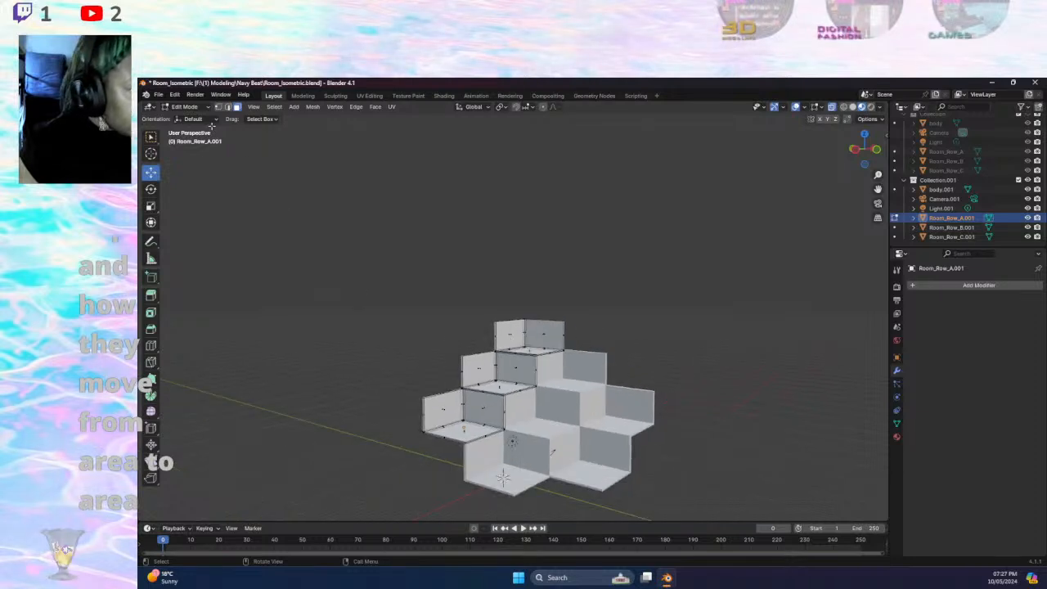
left_click(185, 107)
left_click(194, 121)
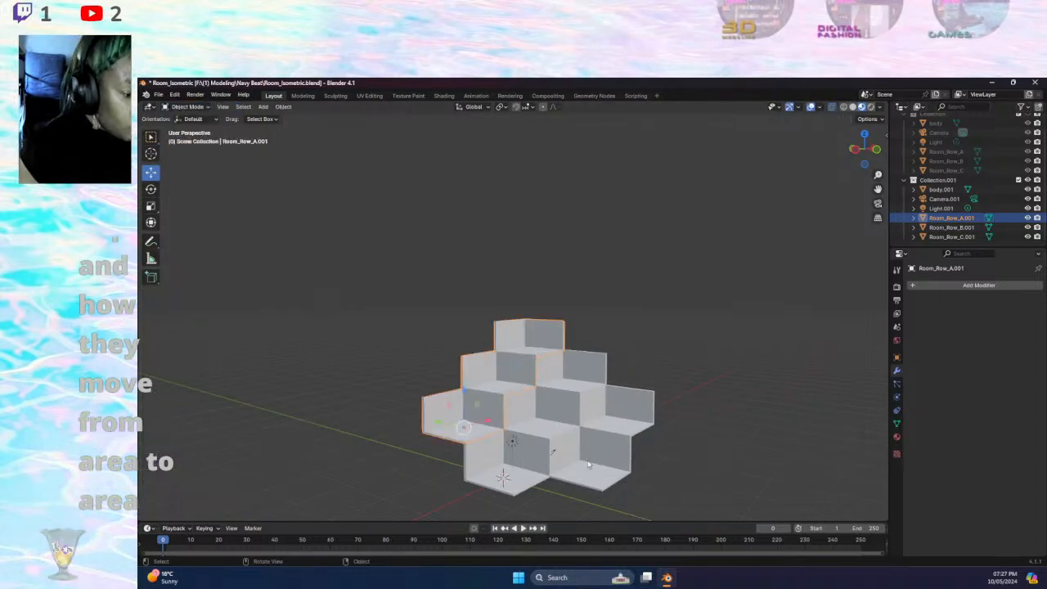
left_click(559, 488)
left_click(696, 451)
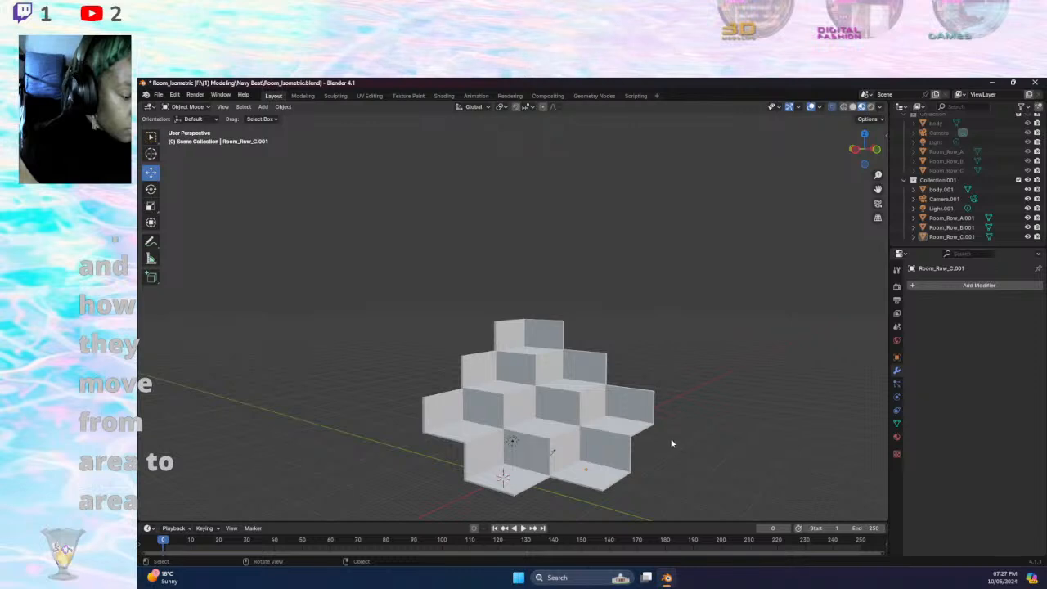
scroll(669, 442, "up", 2)
middle_click_drag(675, 451, 649, 383)
scroll(676, 396, "down", 1)
scroll(677, 395, "up", 1)
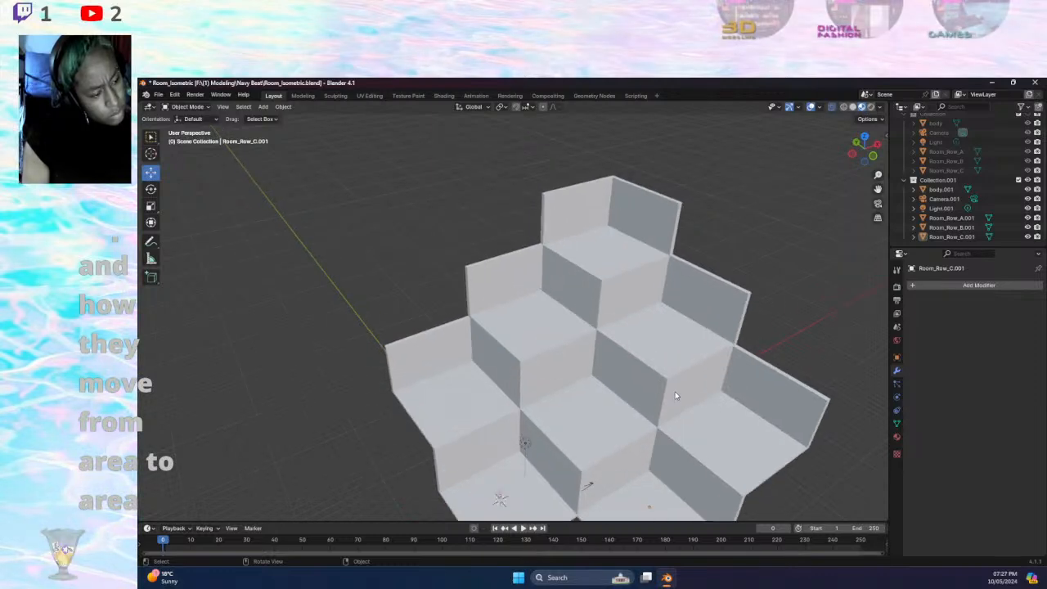
- Delete the original Camera, Light, Room_Row_A, Room_Row_B and Room_Row_C from the hidden first collection, keeping body
left_click(951, 238)
left_click(941, 179)
scroll(941, 170, "up", 1)
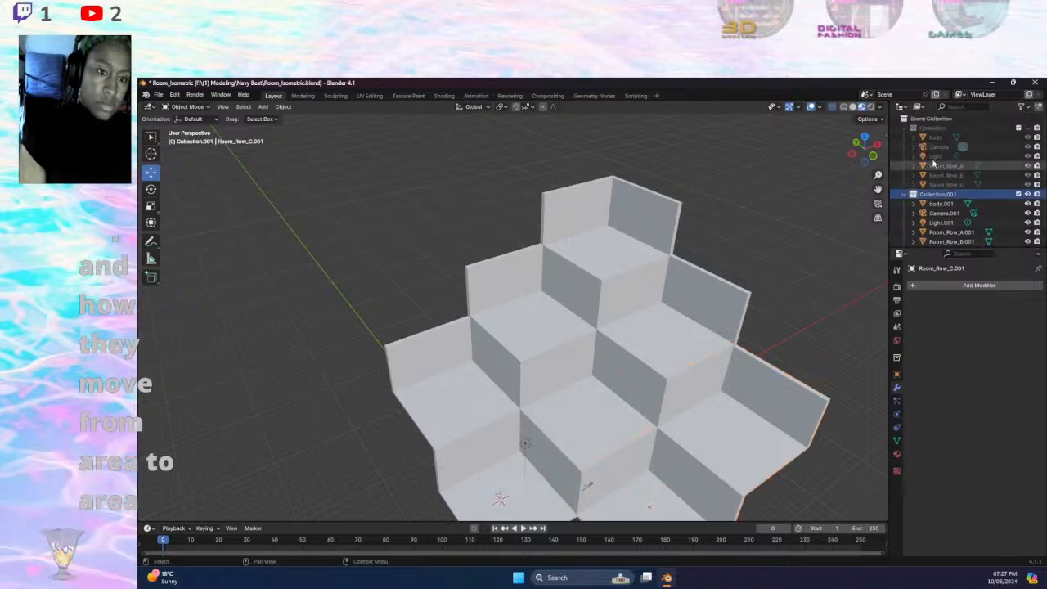
left_click(929, 129)
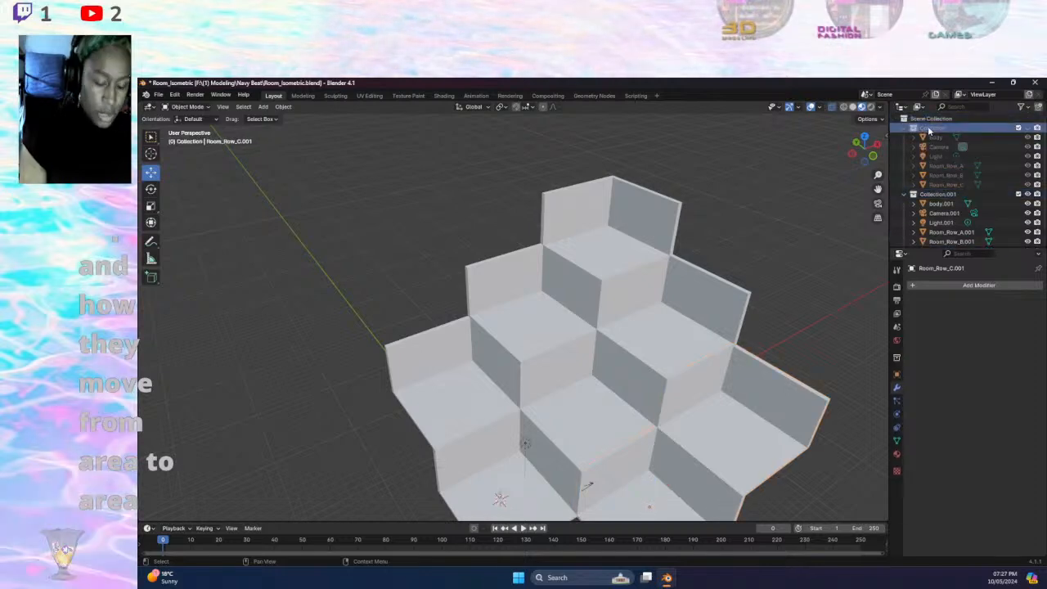
left_click(934, 138)
left_click(946, 185, "shift")
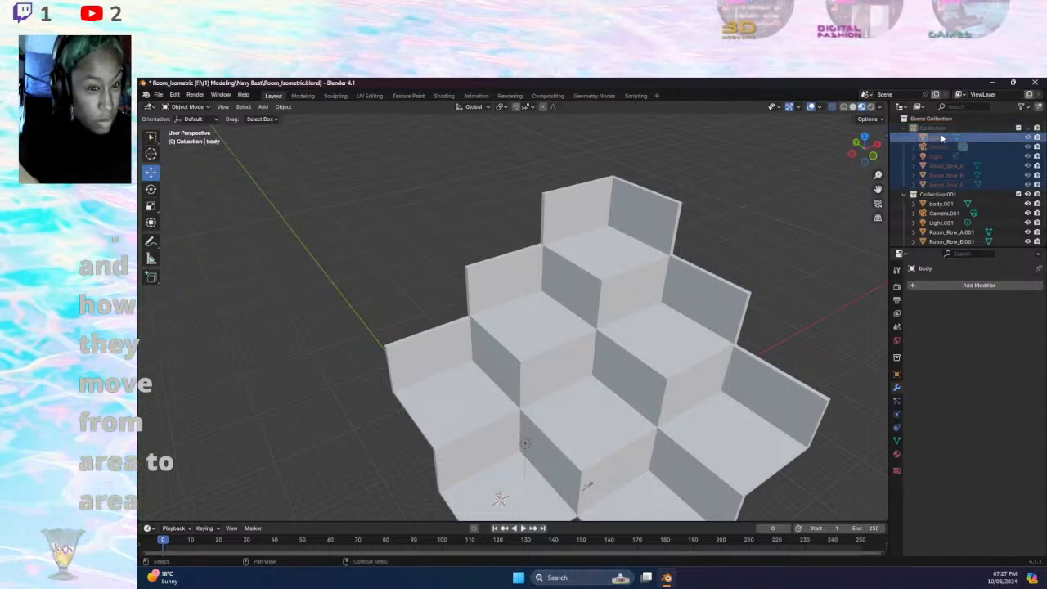
left_click(941, 146)
left_click(947, 185, "shift")
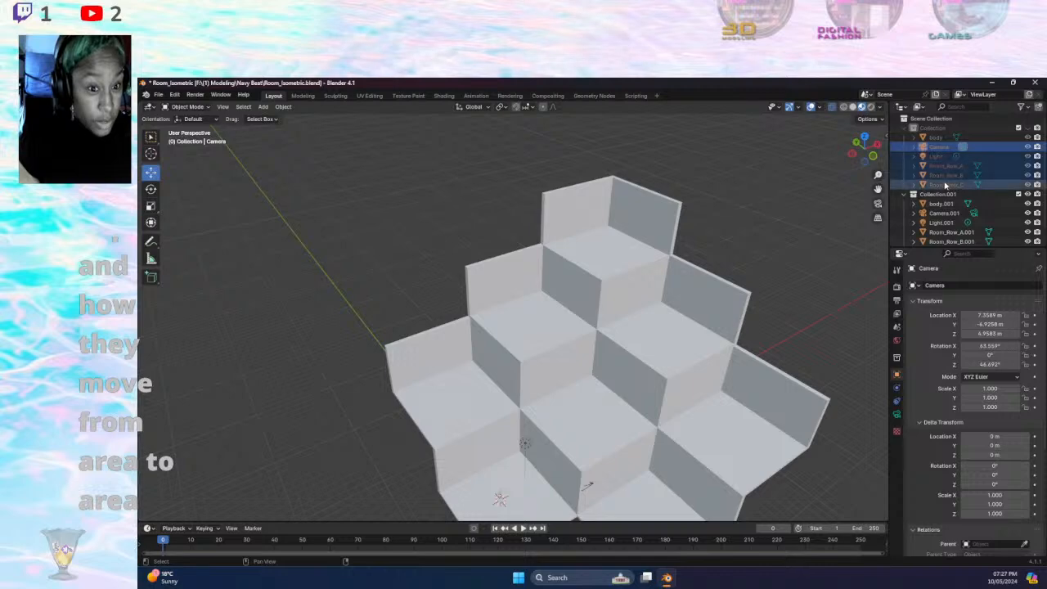
key("x")
- Select Room_Row_A.001, Room_Row_B.001 and Room_Row_C.001 together in Collection.001
left_click(949, 185)
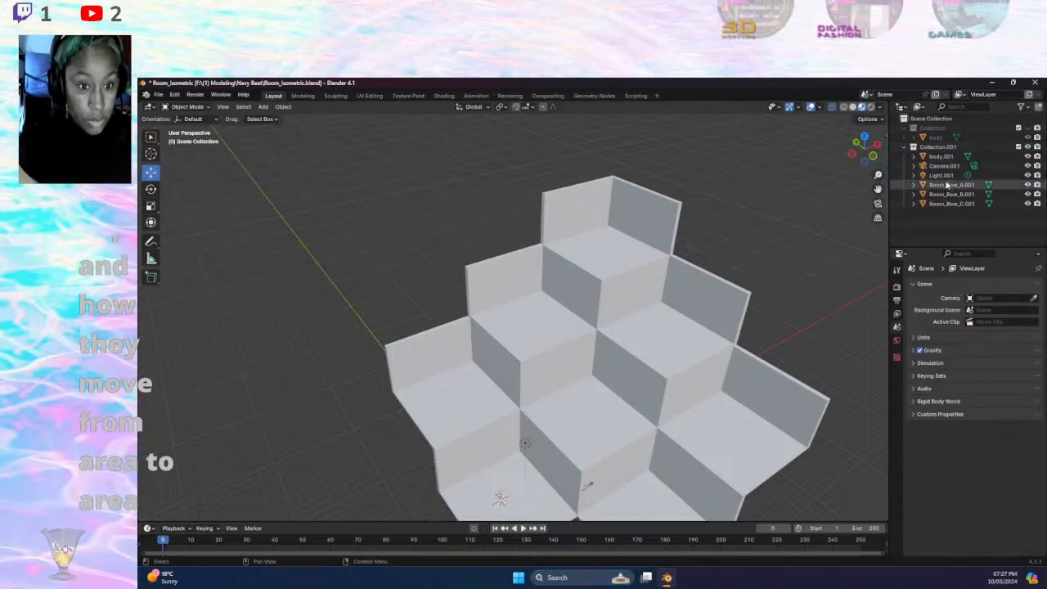
left_click(951, 204, "shift")
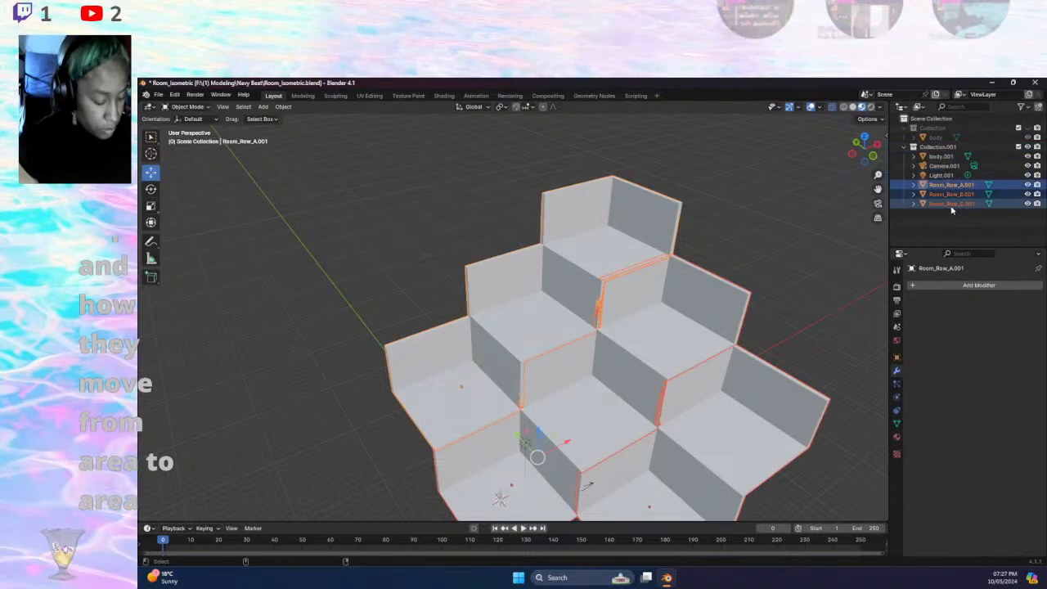
- Duplicate Room_Row_A.001, Room_Row_B.001 and Room_Row_C.001, and move the copies into the hidden Collection
key("ctrl+c")
left_click(932, 128)
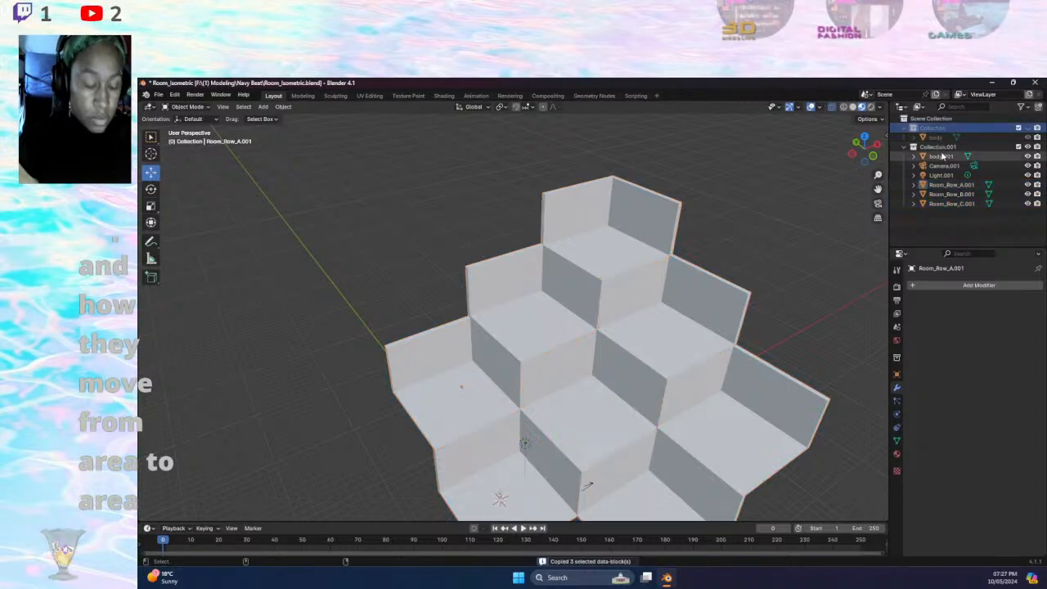
key("ctrl+v")
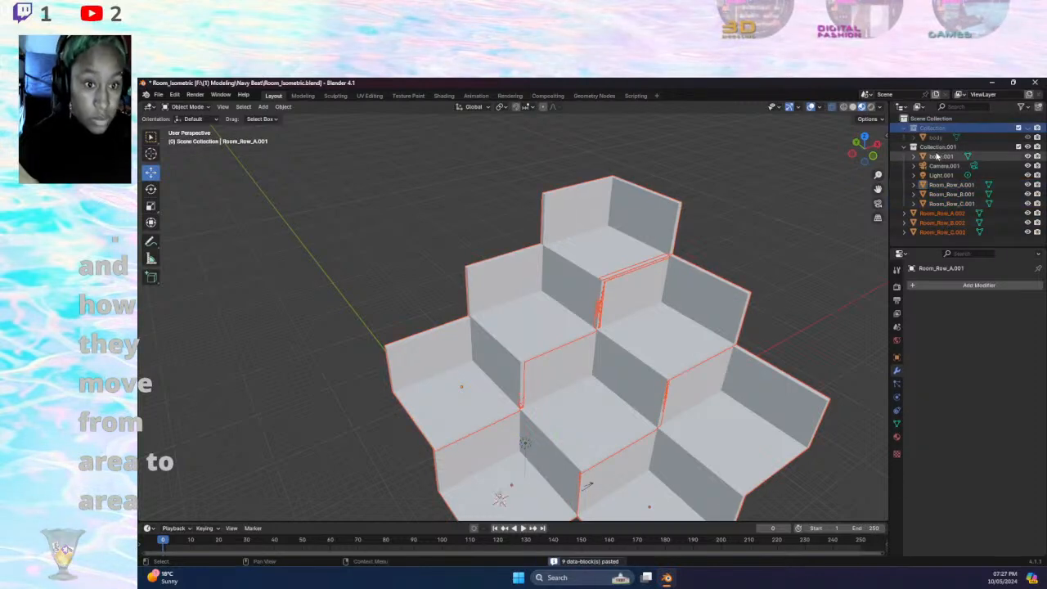
left_click(940, 233)
left_click(935, 215, "shift")
left_click_drag(936, 220, 933, 129)
left_click(903, 129)
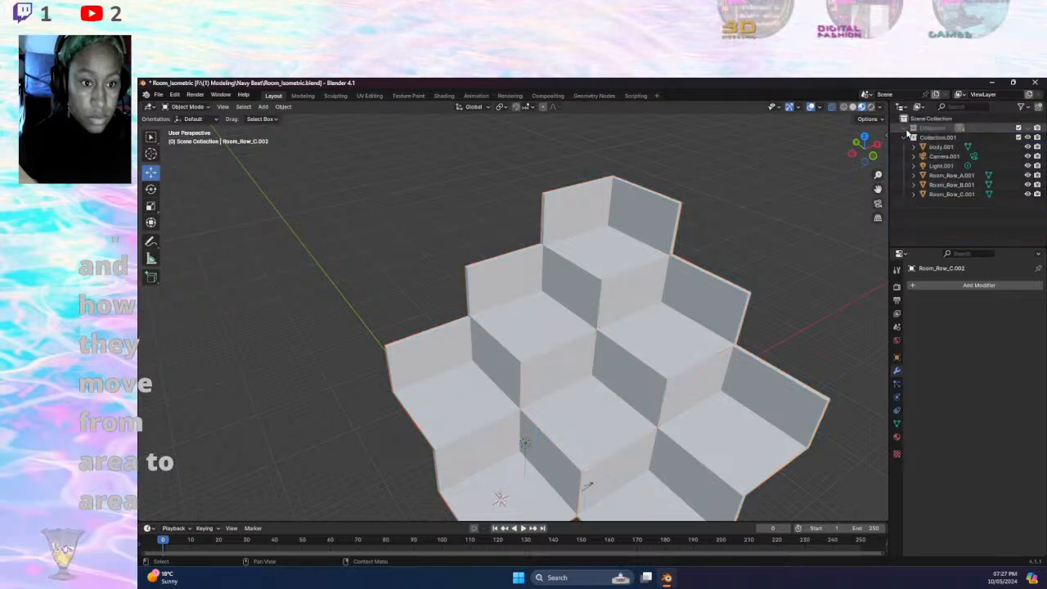
- Try to subtract Room_Row_B.001 from Room_Row_A.001 with a Boolean Difference modifier
left_click(947, 175)
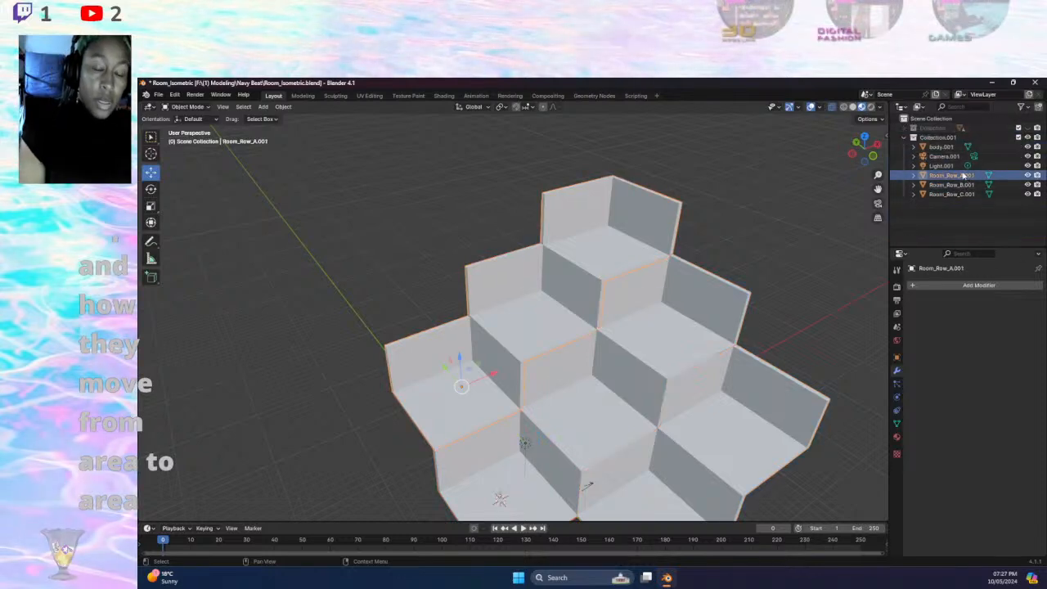
left_click(930, 285)
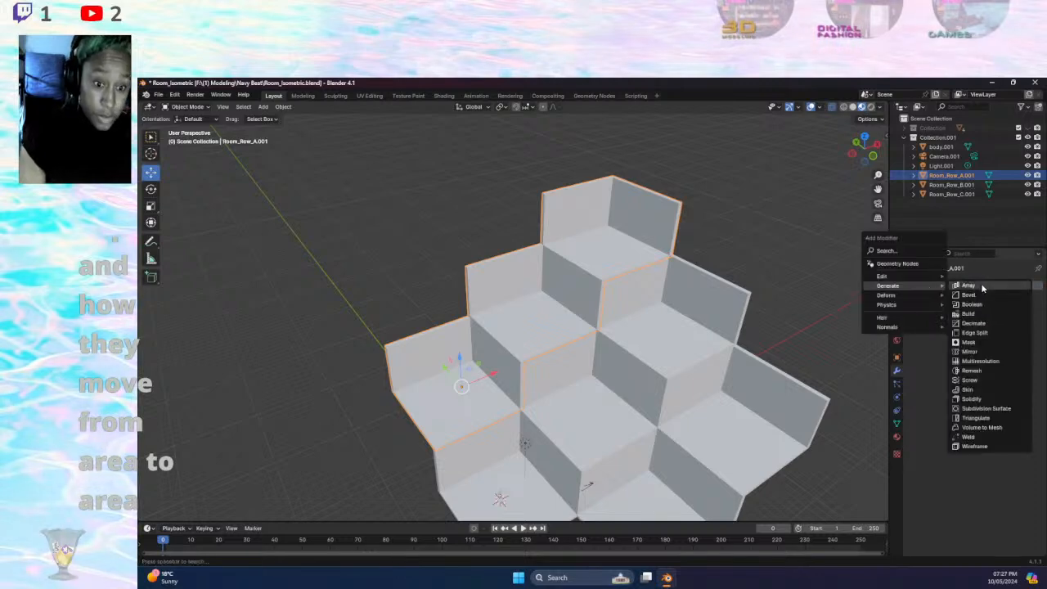
left_click(973, 305)
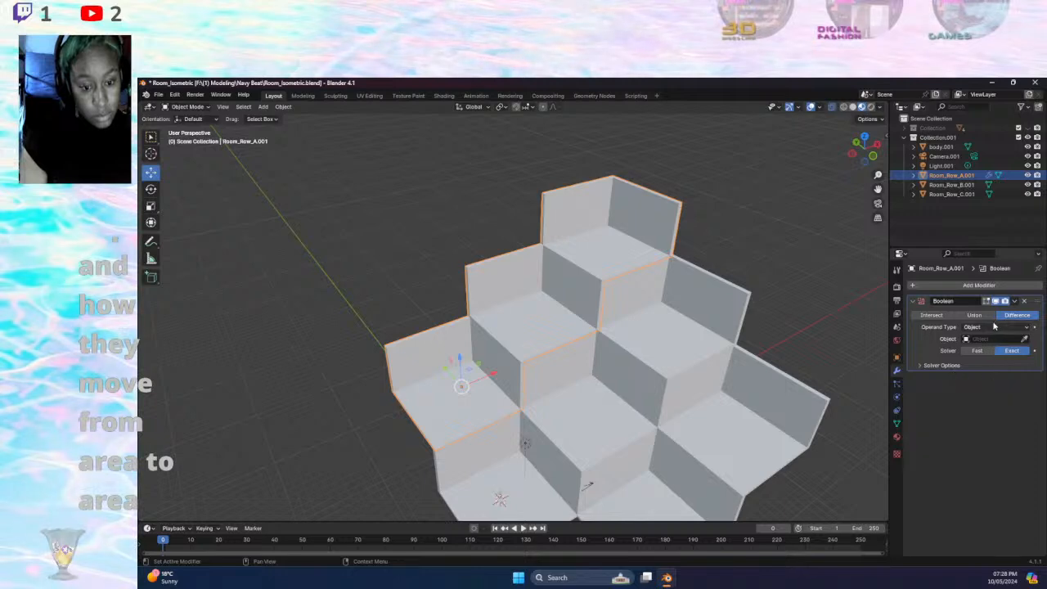
left_click(1024, 338)
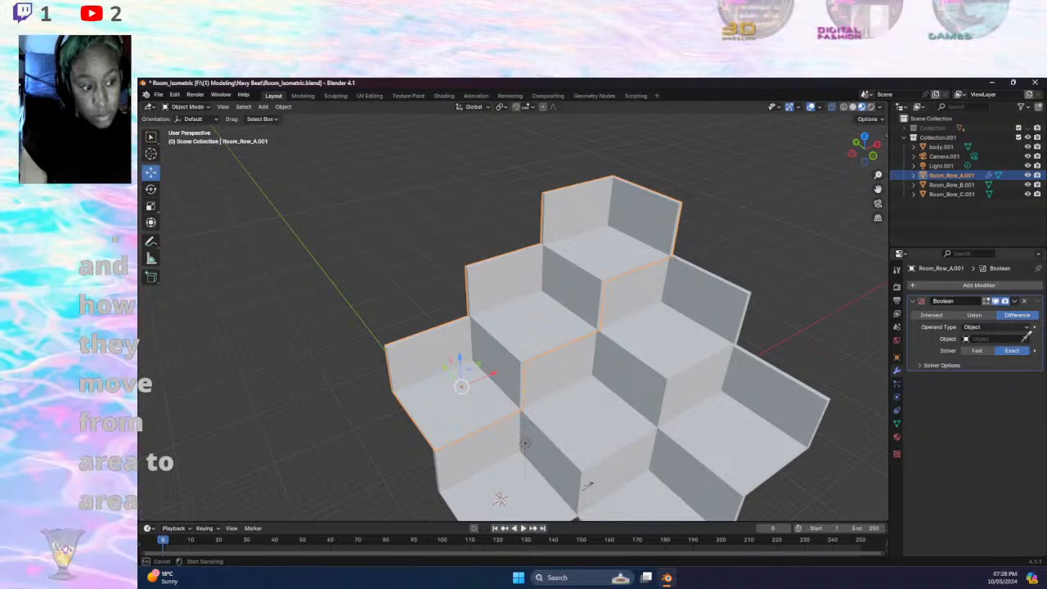
left_click(646, 326)
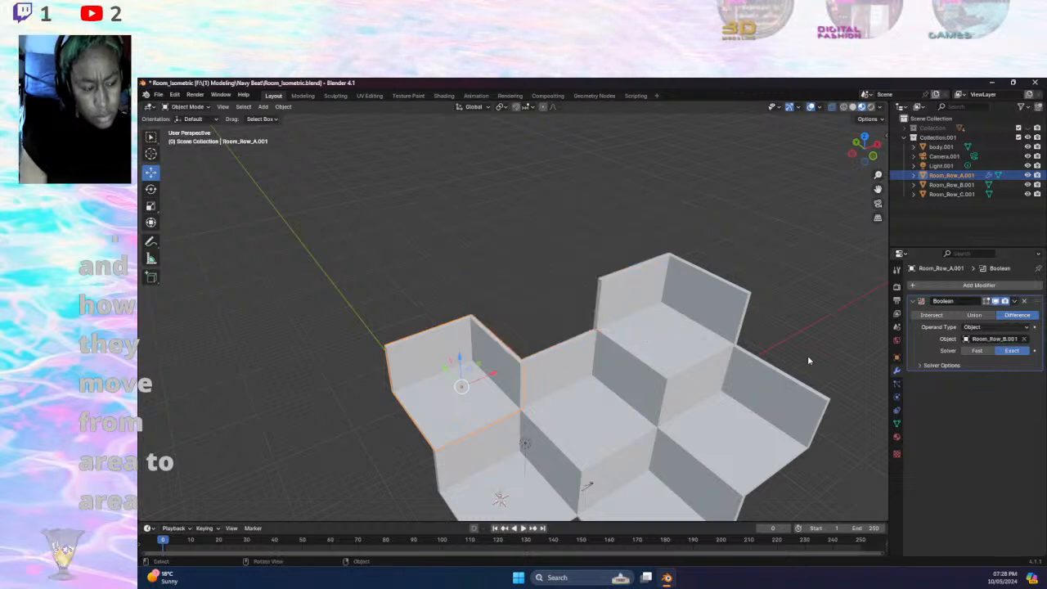
key("ctrl+z")
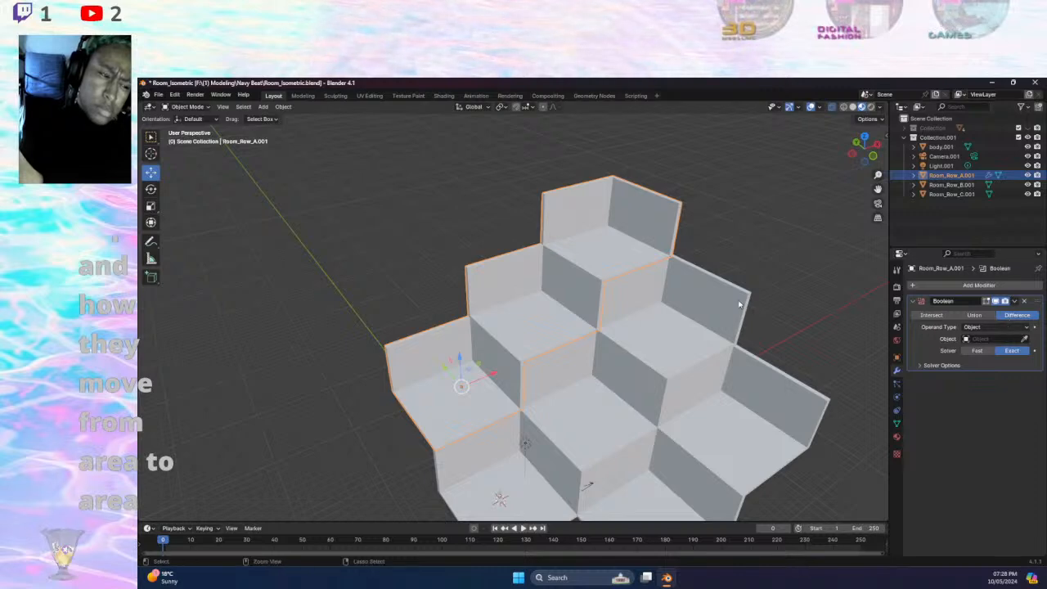
key("ctrl+z")
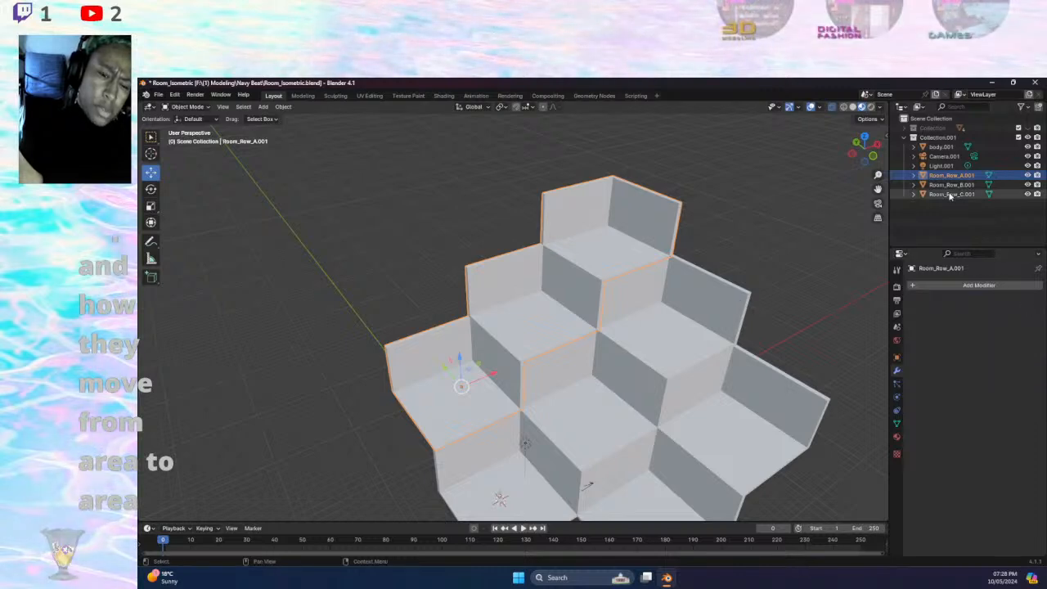
- Add a Boolean Difference modifier to Room_Row_B.001 with Room_Row_A.001 as the cutting object
left_click(952, 185)
left_click(1003, 285)
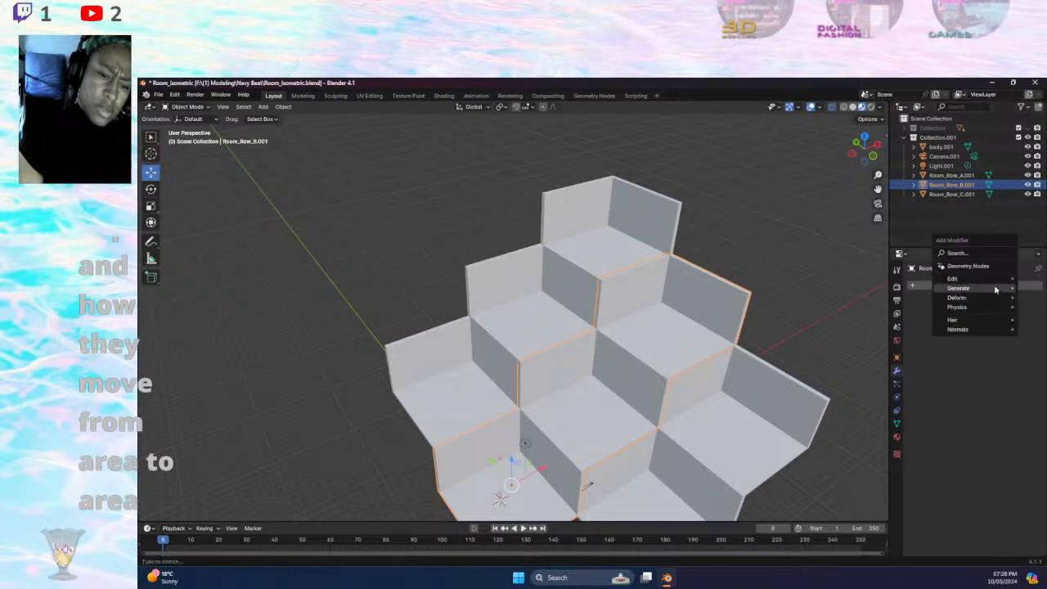
mouse_move(995, 290)
left_click(871, 306)
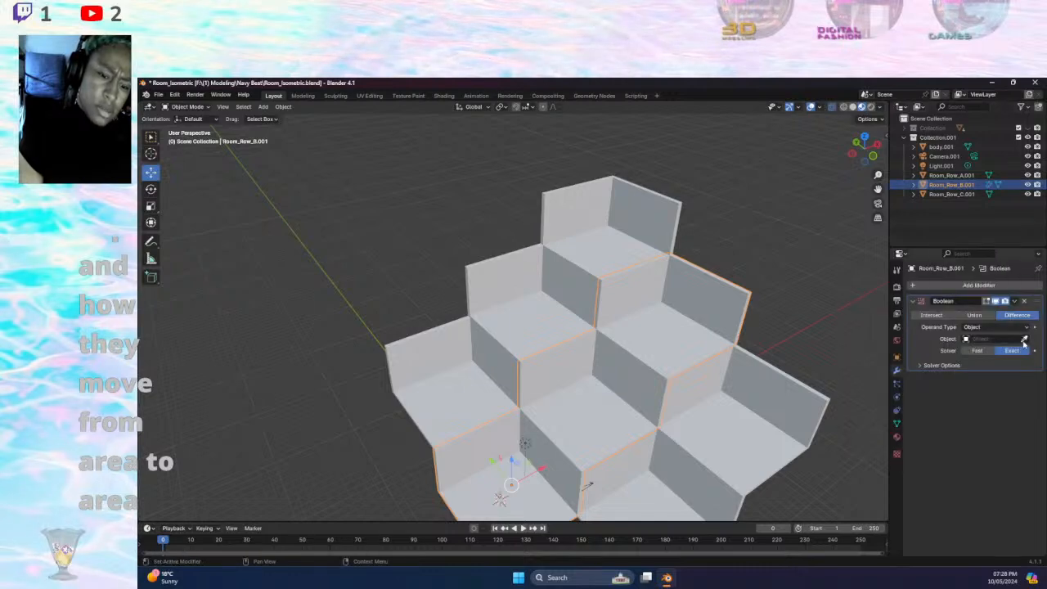
left_click(1024, 339)
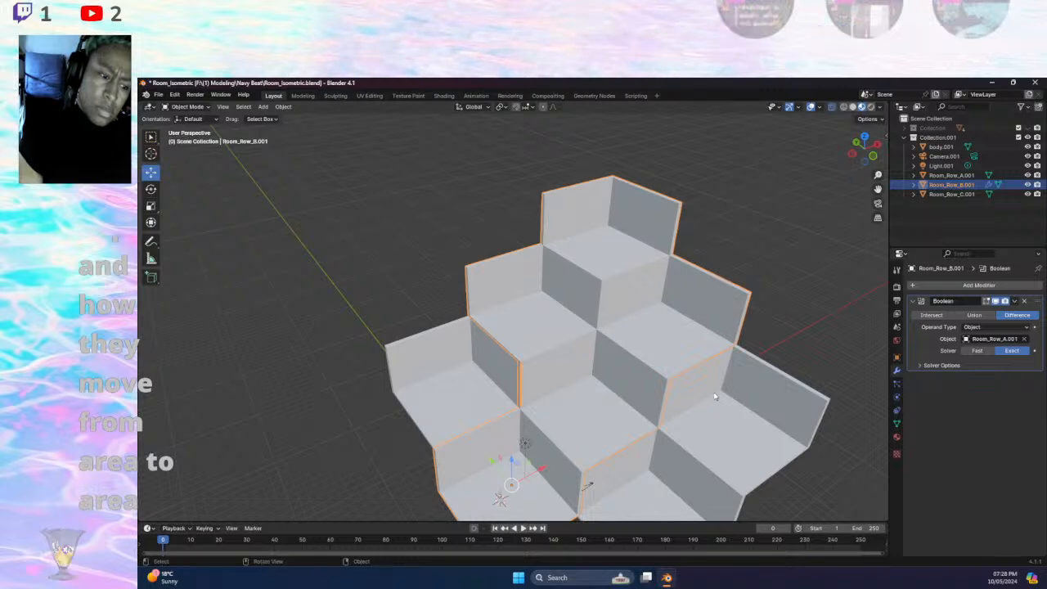
- Add a Boolean Difference modifier to Room_Row_C.001 with Room_Row_B.001 as the cutting object
left_click(737, 415)
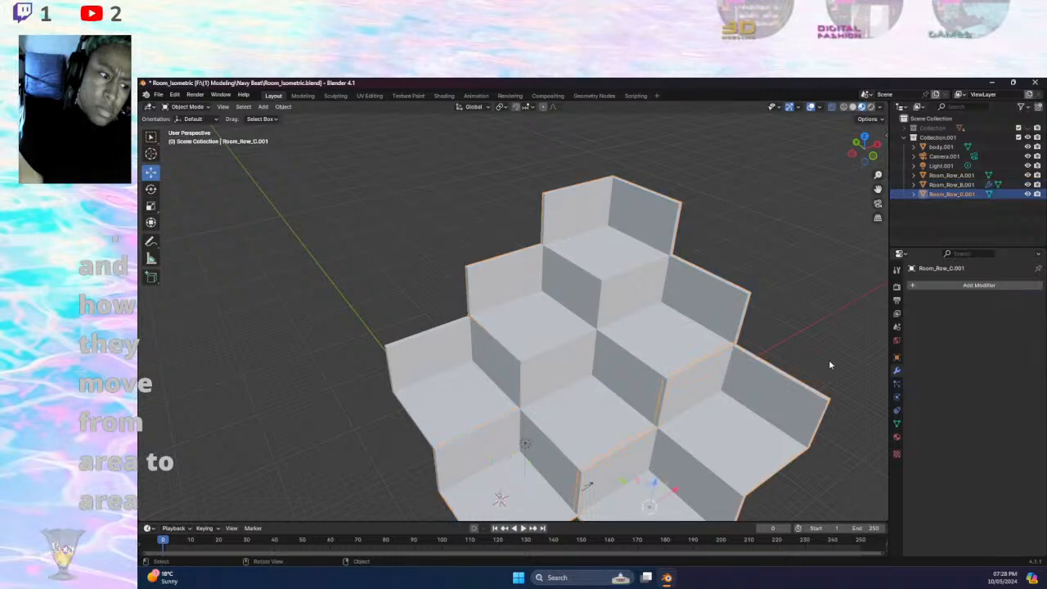
left_click(978, 285)
mouse_move(974, 284)
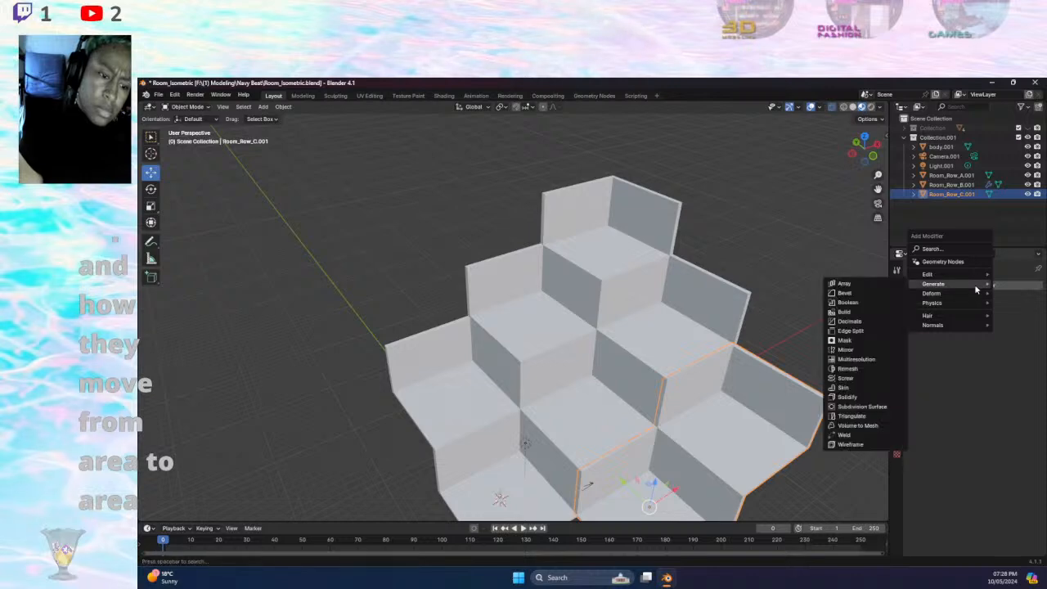
left_click(864, 302)
left_click(1024, 339)
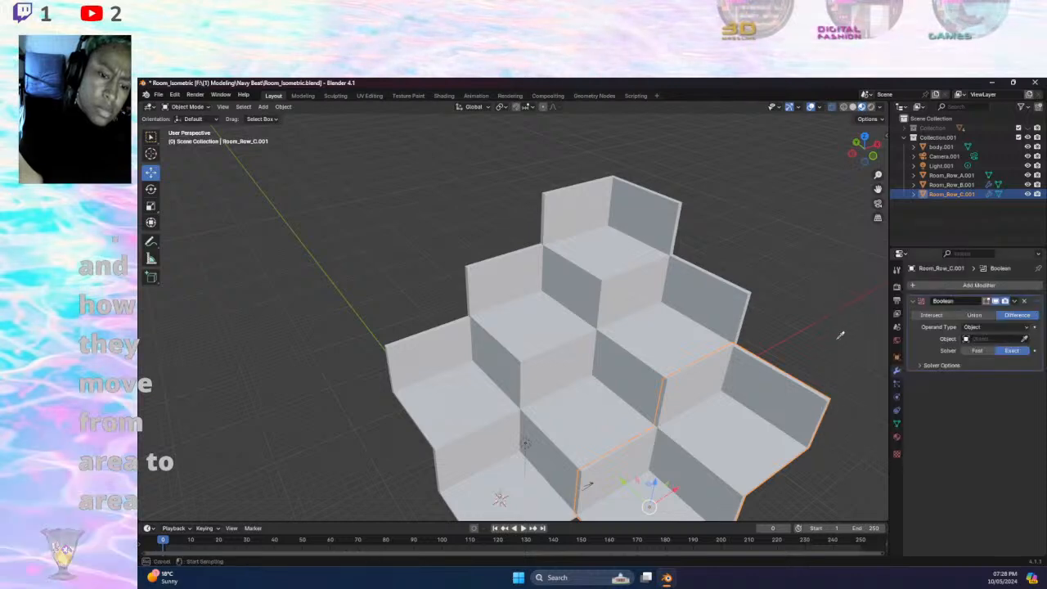
left_click(763, 337)
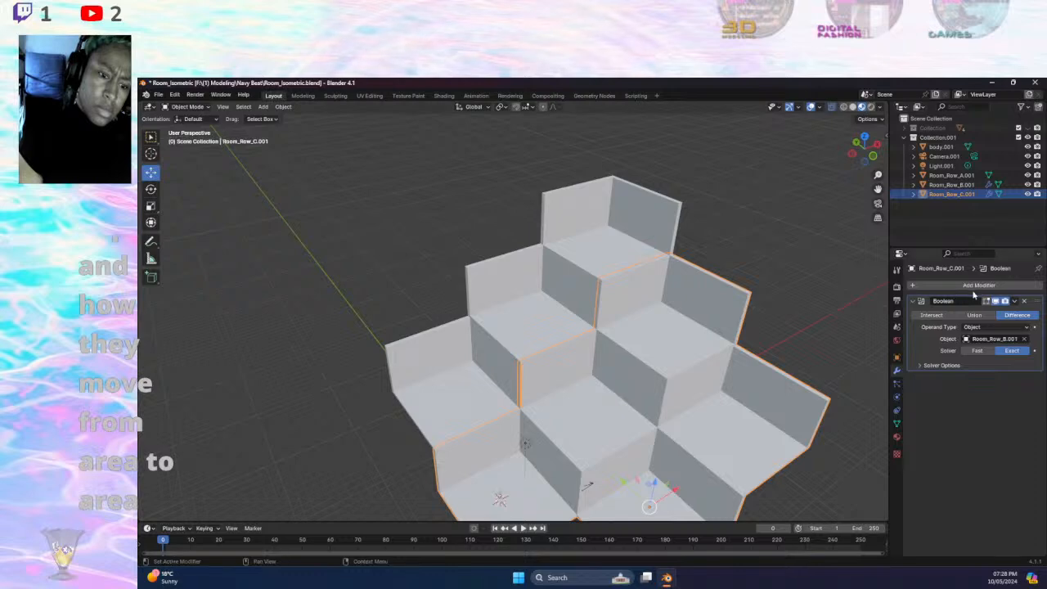
- Apply the Boolean modifiers on Room_Row_C.001 and Room_Row_B.001
left_click(1016, 302)
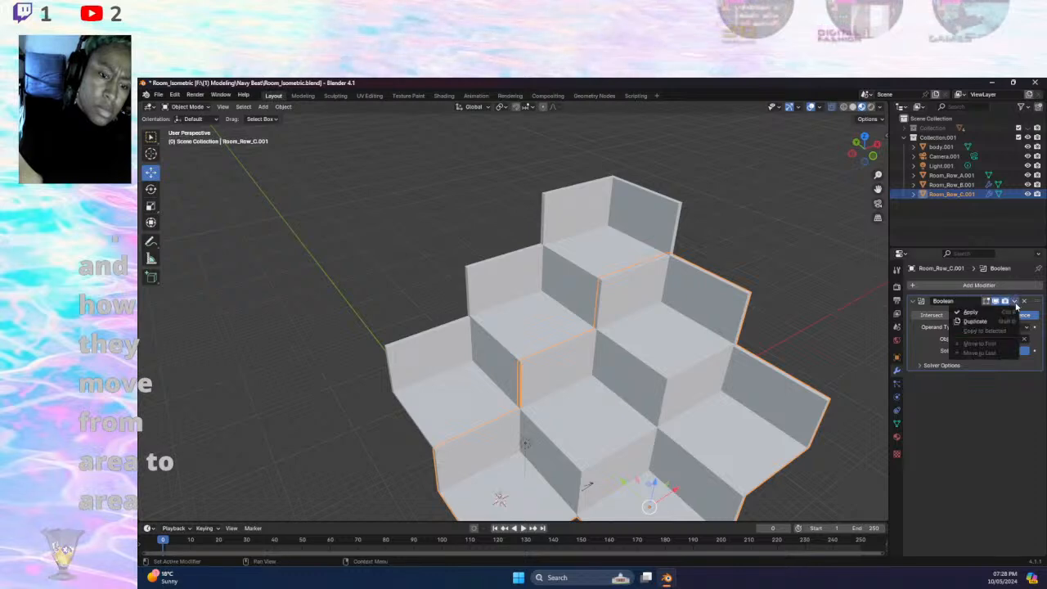
left_click(984, 313)
left_click(951, 185)
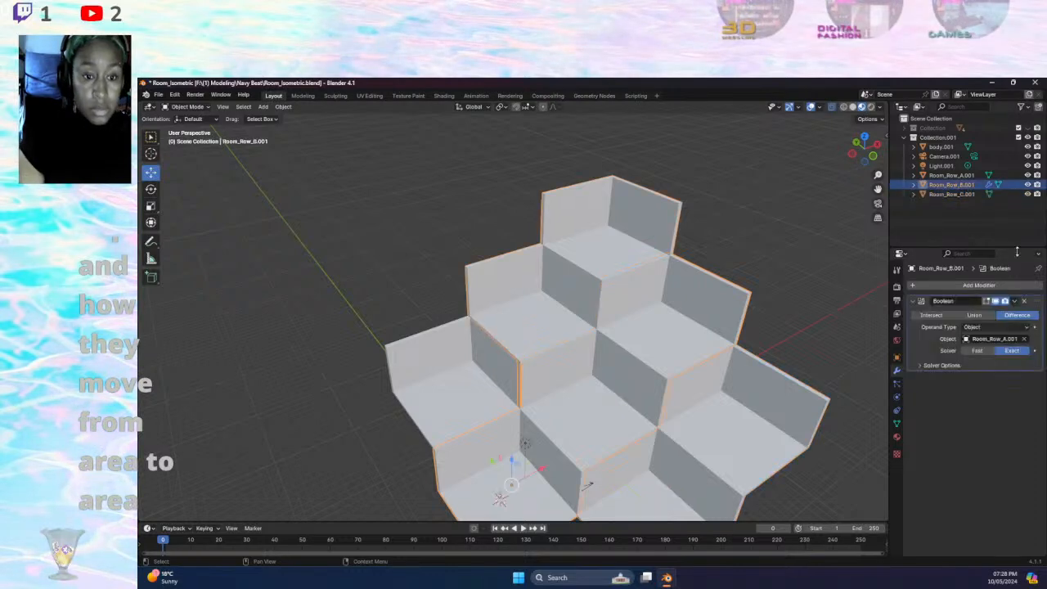
left_click(1015, 302)
left_click(978, 313)
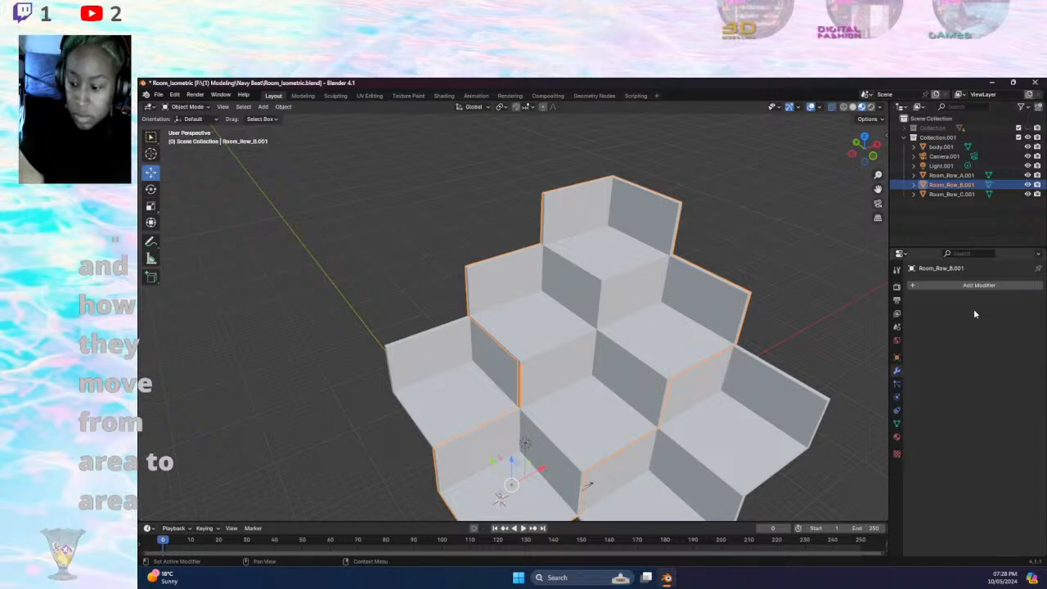
- Select the three room rows together, clear the selection, and toggle Room_Row_A.001's visibility to examine its geometry against the other rows
left_click(970, 194)
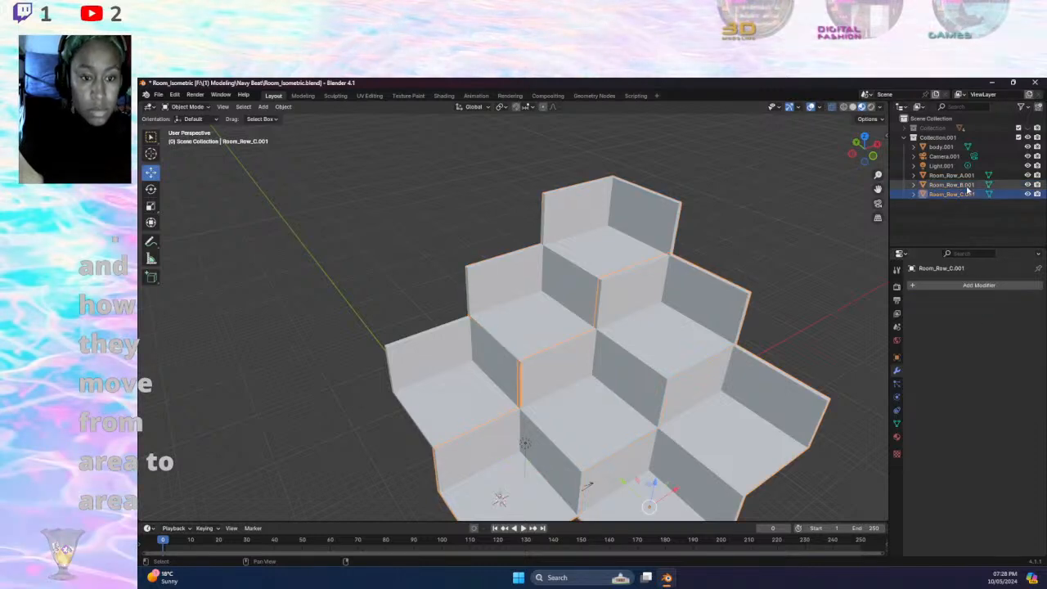
left_click(955, 176, "shift")
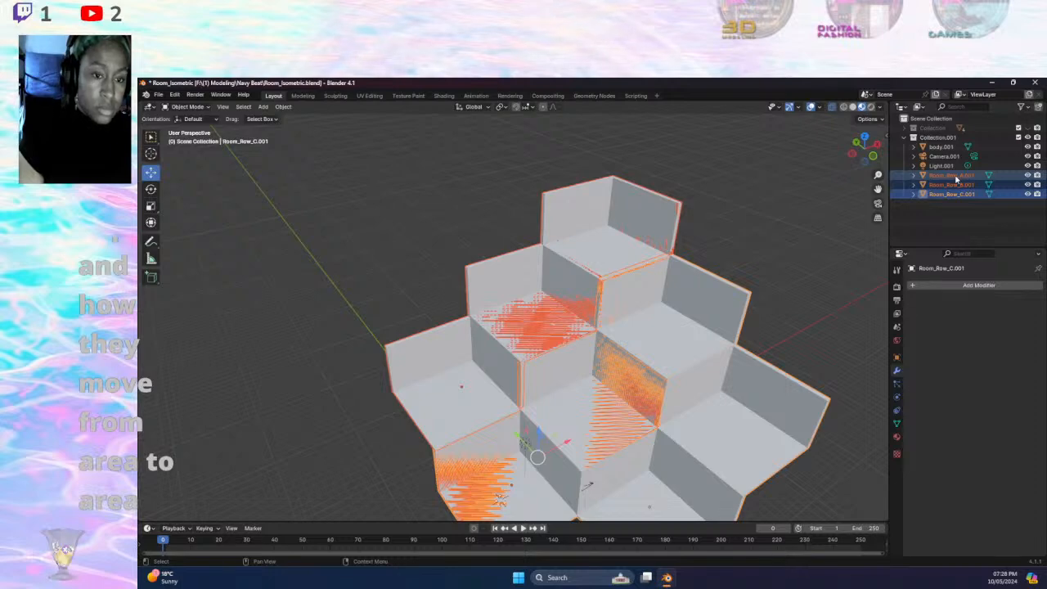
left_click(1028, 175)
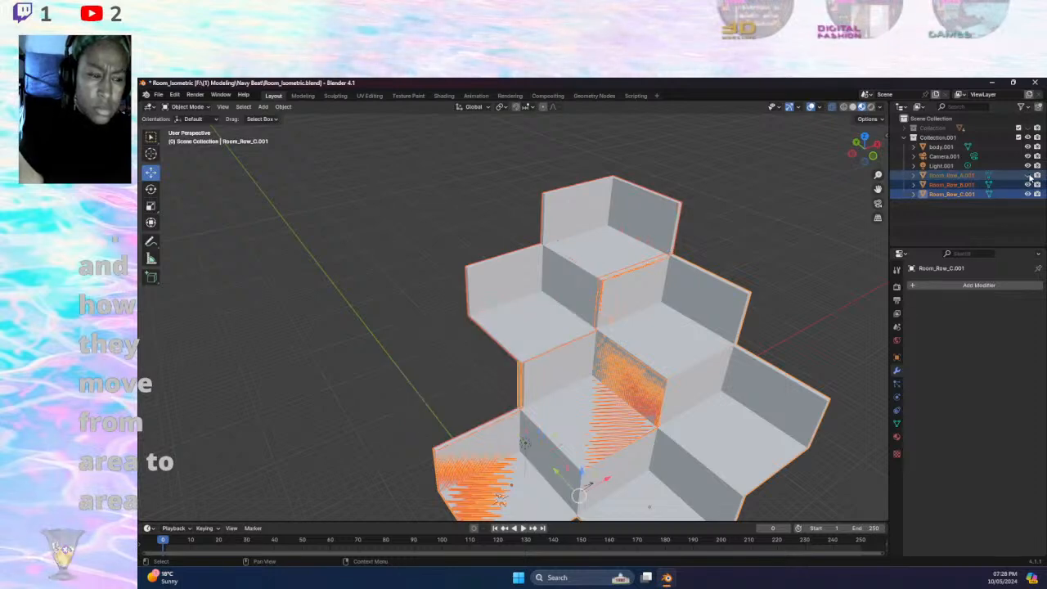
left_click(1029, 175)
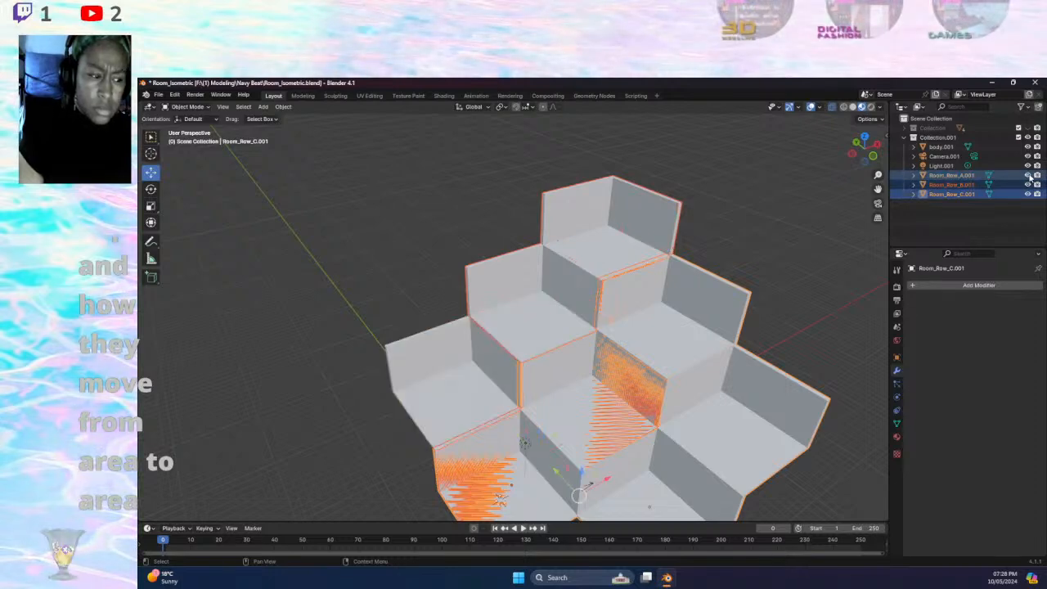
left_click(1001, 223)
left_click(1028, 176)
left_click(1028, 175)
left_click(1028, 176)
left_click(1029, 176)
left_click(1028, 176)
left_click(1028, 175)
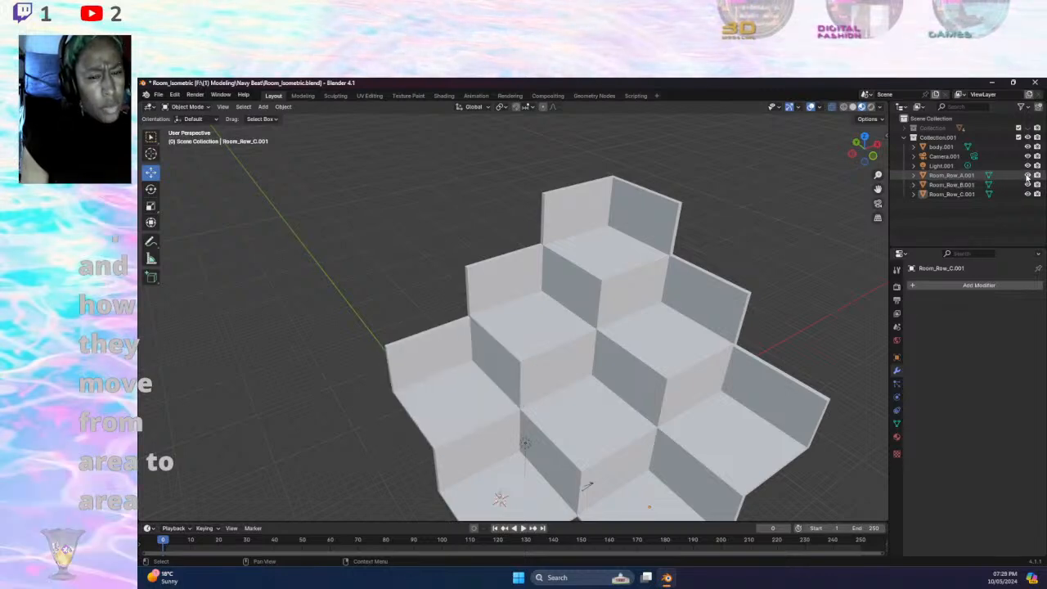
- Hide and show the room rows individually, isolating Room_Row_A.001, to examine which rooms belong to each row after the cuts
left_click(1028, 185)
left_click(1028, 185)
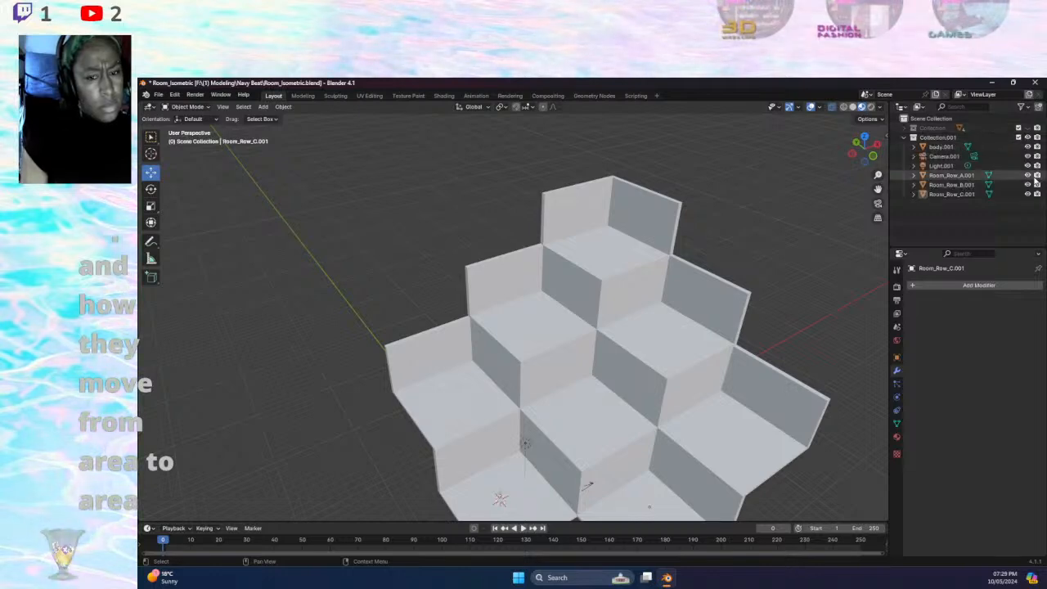
left_click(1028, 175)
left_click(1028, 175)
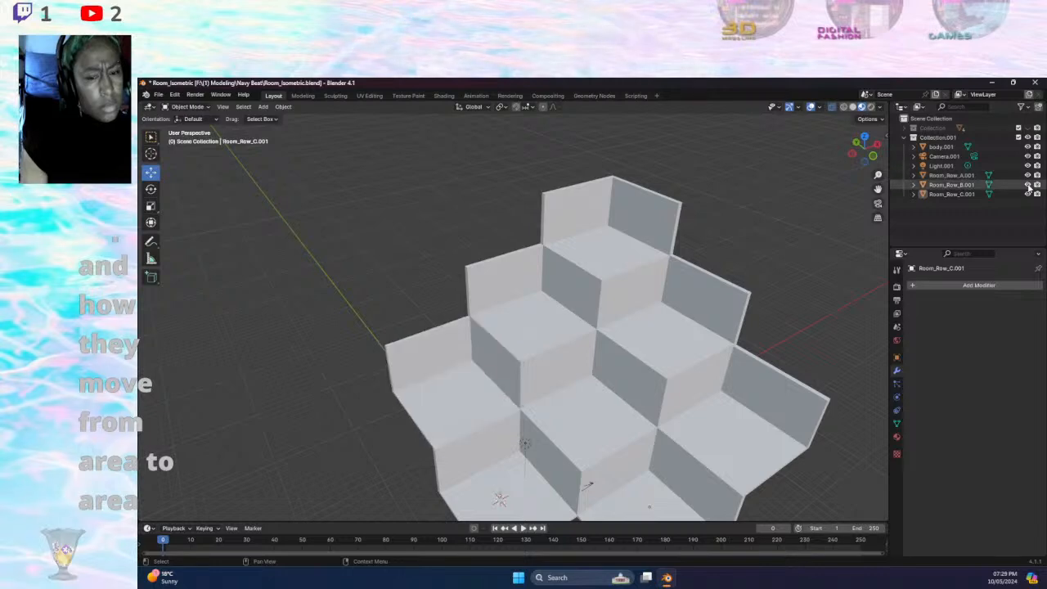
left_click(1028, 194)
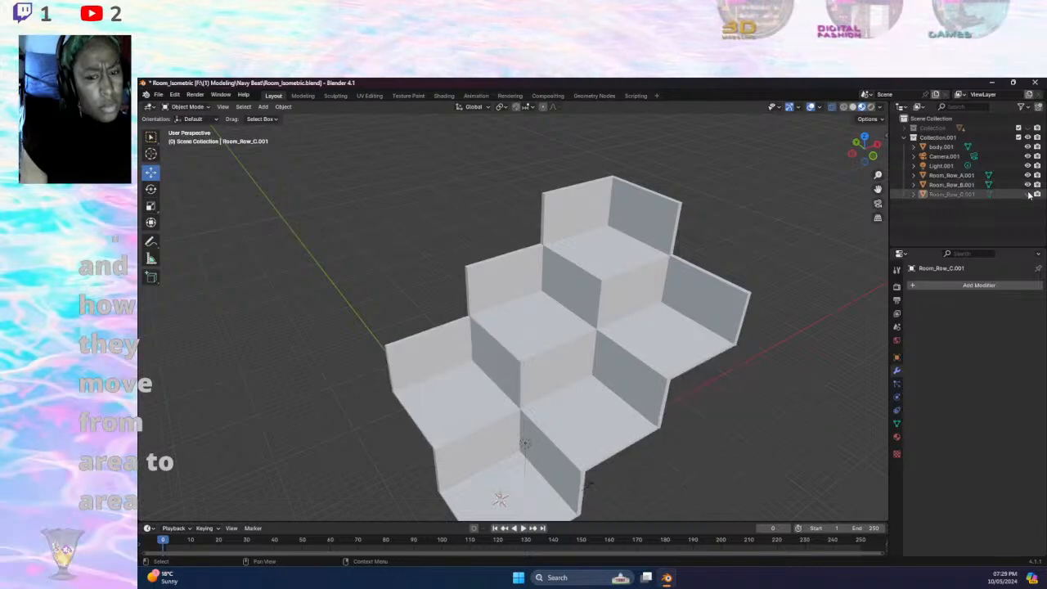
left_click(1028, 185)
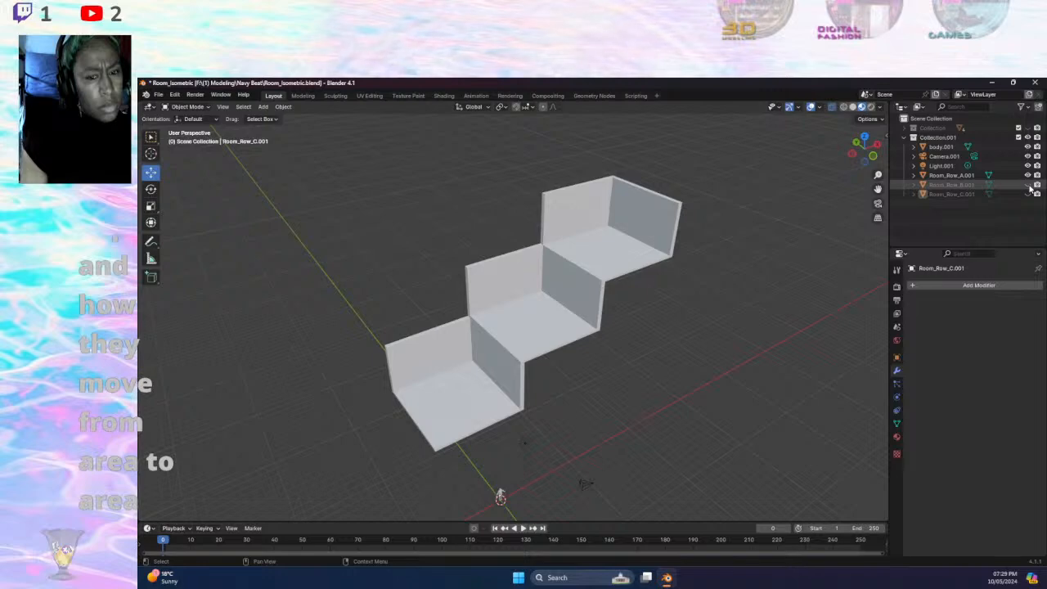
left_click(1029, 175)
left_click(1028, 175)
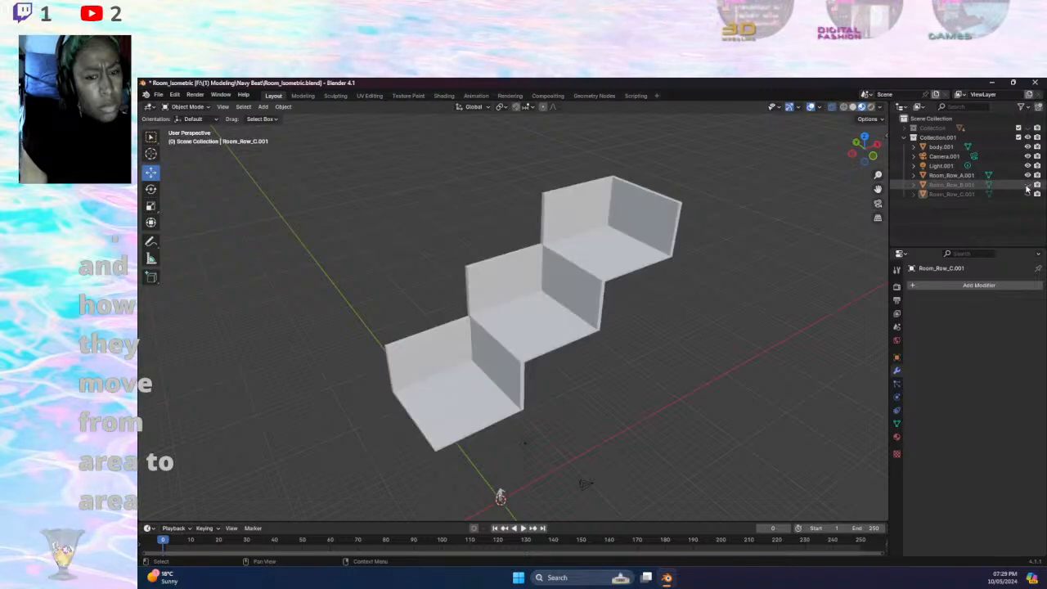
left_click(1029, 185)
left_click(1029, 194)
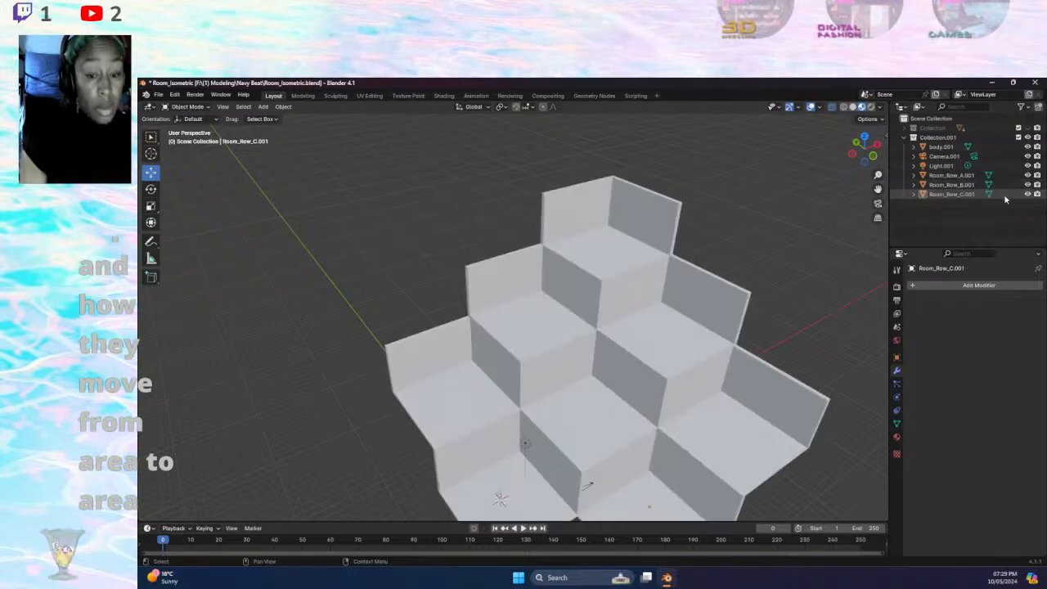
- Select the room rows in the scene to check which object each room belongs to
left_click(967, 177)
left_click(962, 193)
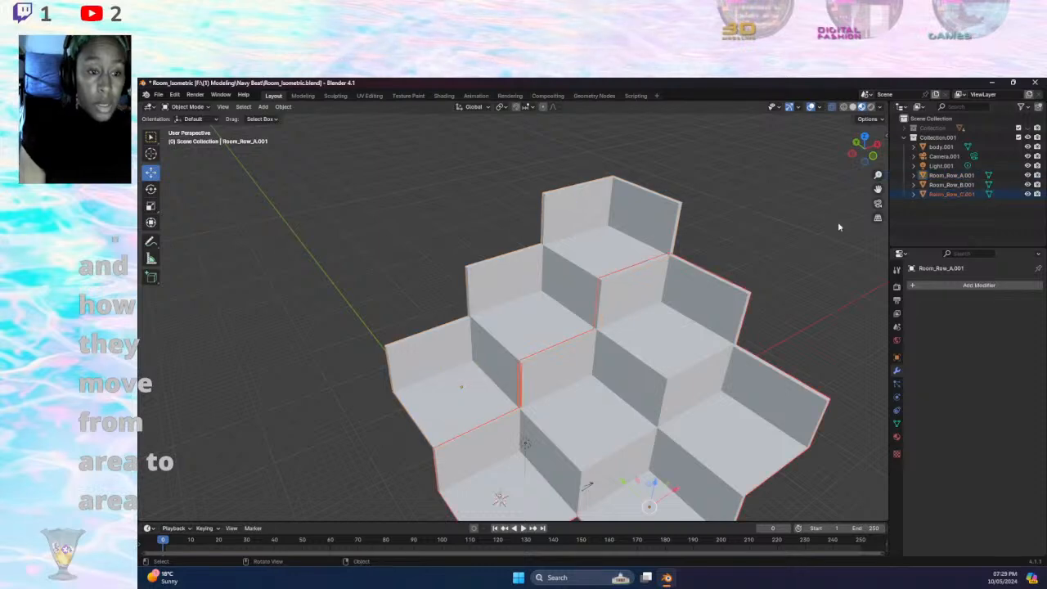
left_click(654, 204)
left_click(670, 280, "shift")
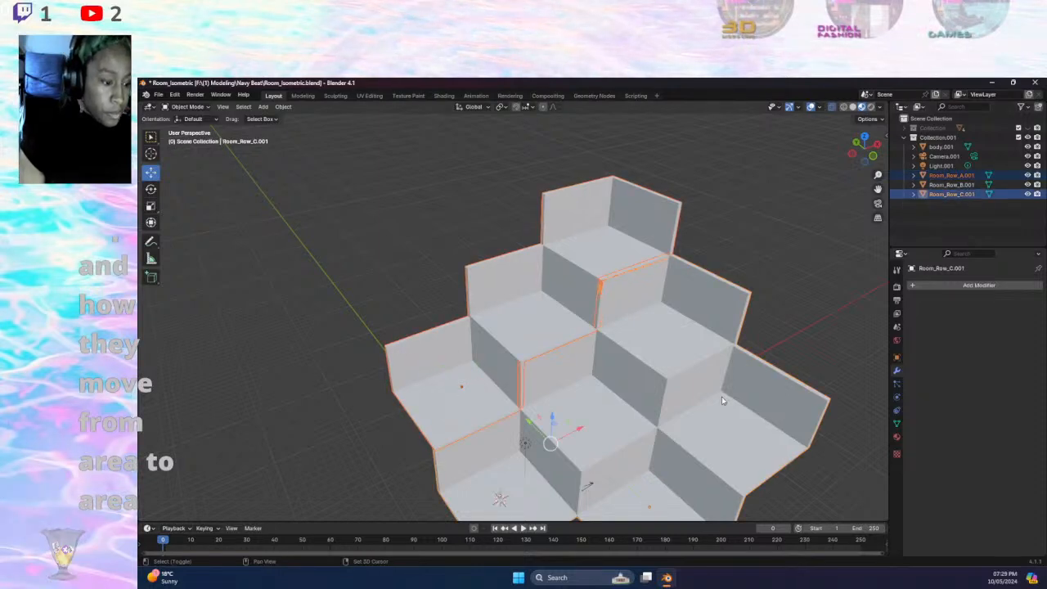
left_click(723, 401, "shift")
left_click(699, 322, "shift")
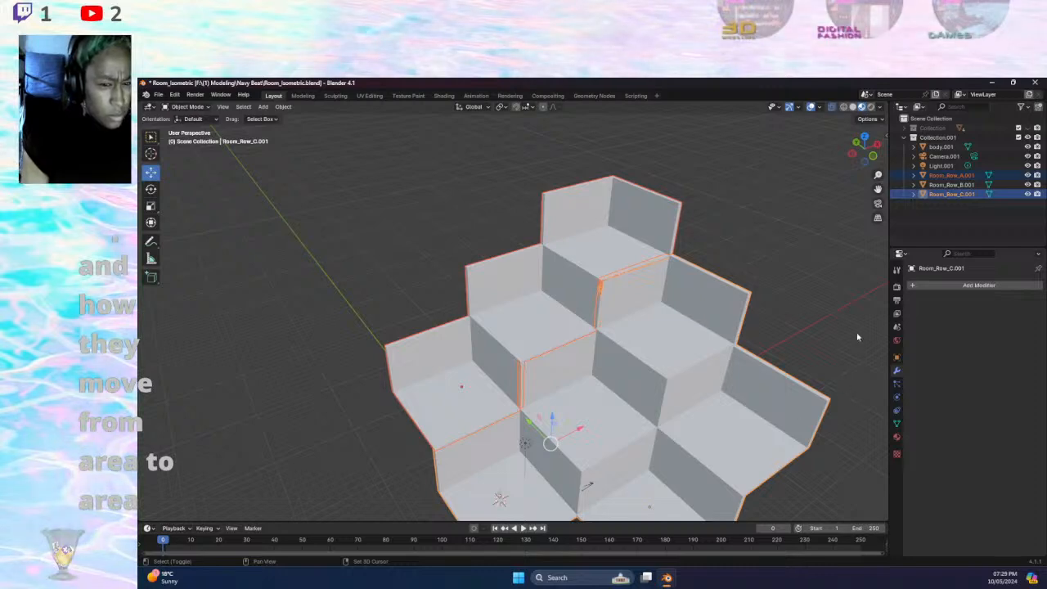
- Clear the selection and toggle the visibility of Room_Row_A.001, Room_Row_B.001 and Room_Row_C.001 to compare their geometry
left_click(998, 212)
left_click(1027, 175)
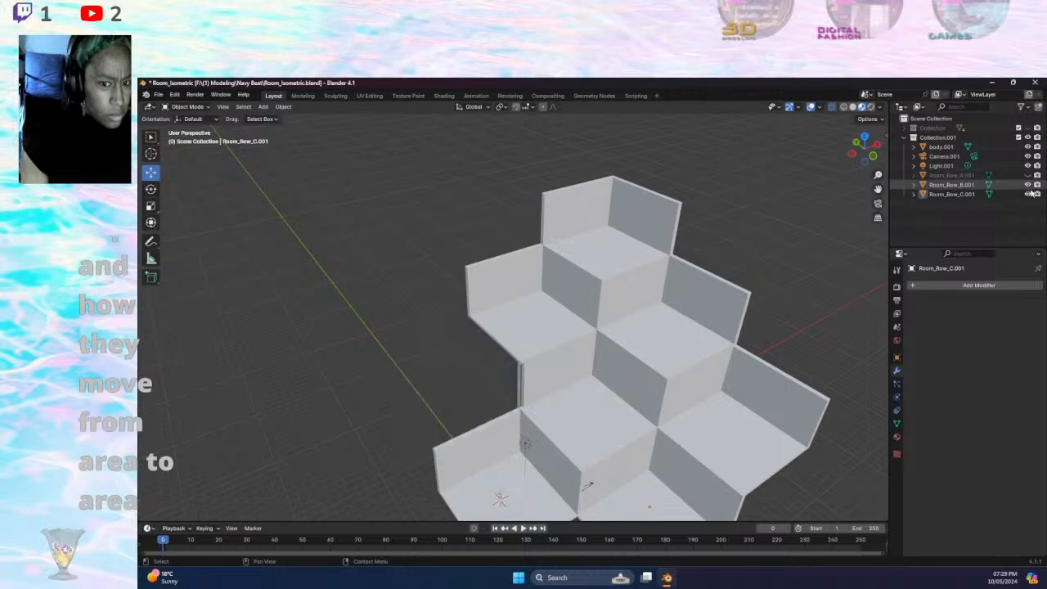
left_click(1028, 194)
left_click(1028, 194)
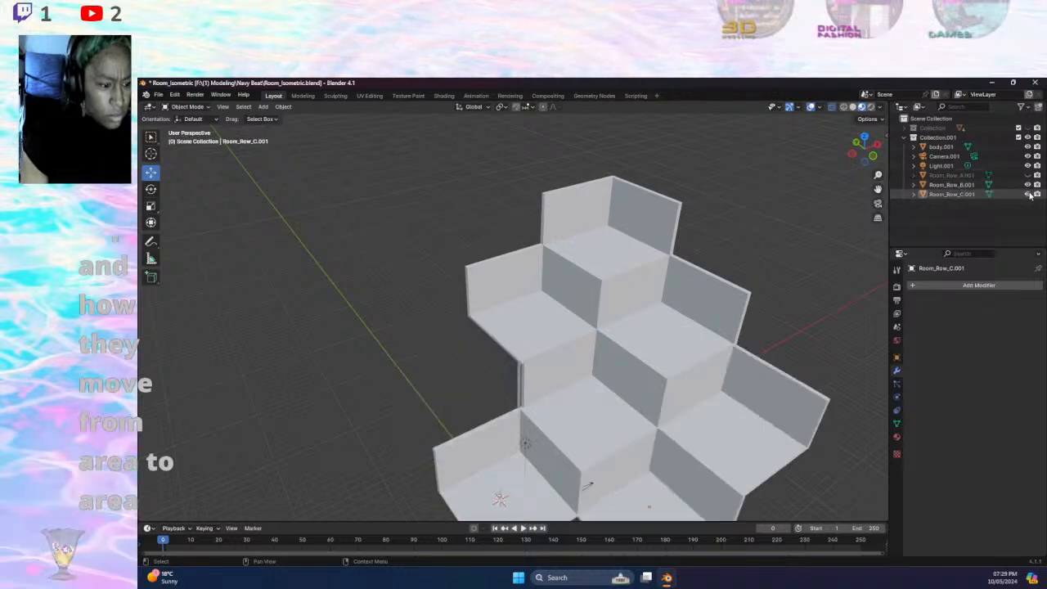
left_click(1028, 184)
left_click(1029, 184)
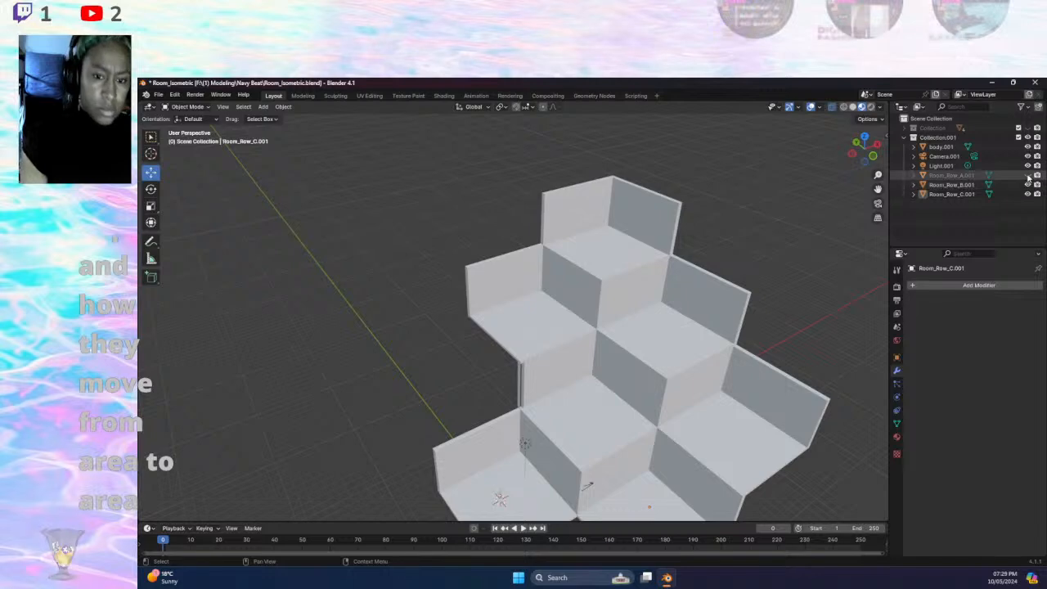
left_click(1028, 175)
- Select Room_Row_A.001 and Room_Row_C.001 together and separately in the scene to check which rooms each object covers
left_click(489, 413)
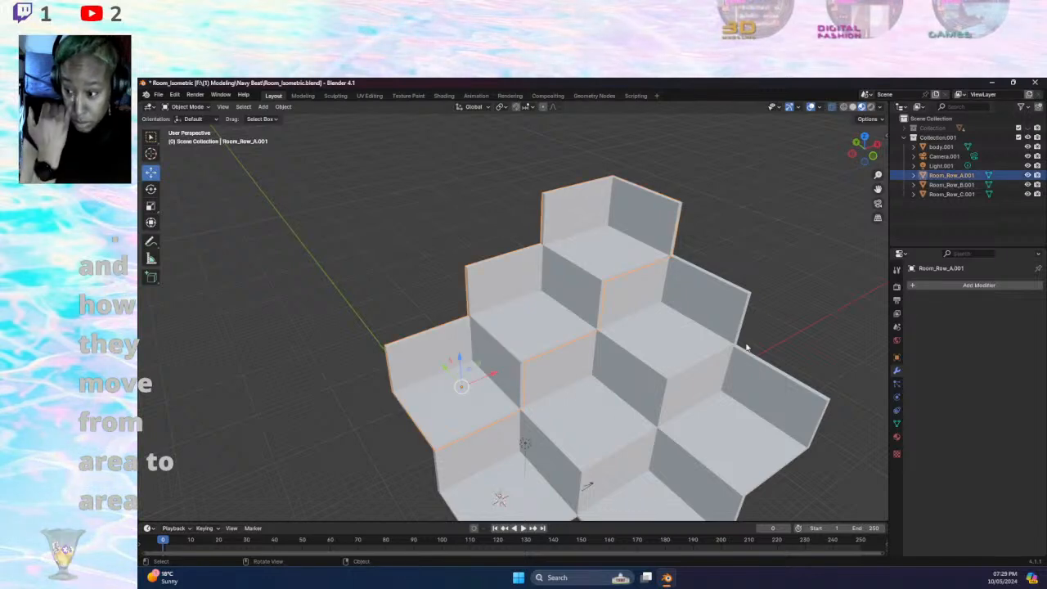
left_click(706, 314, "shift")
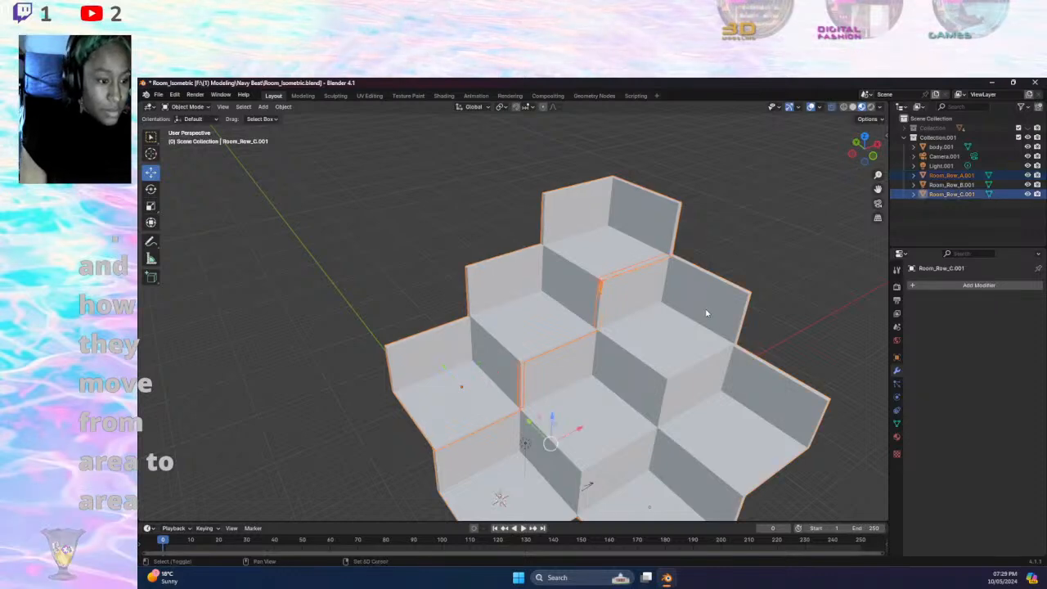
left_click(738, 396, "shift")
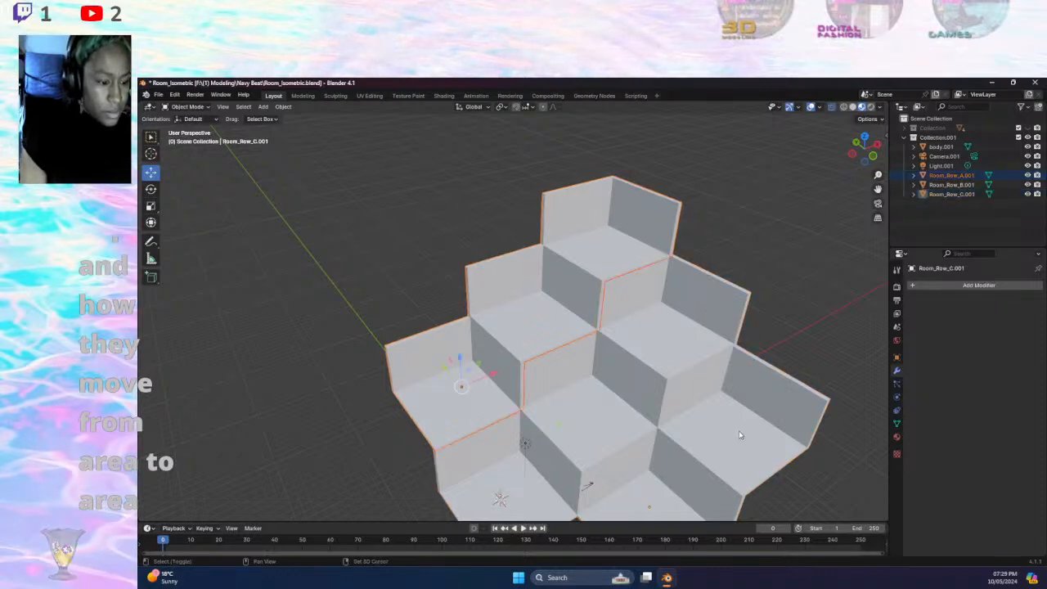
scroll(738, 395, "down", 1)
left_click(612, 378, "shift")
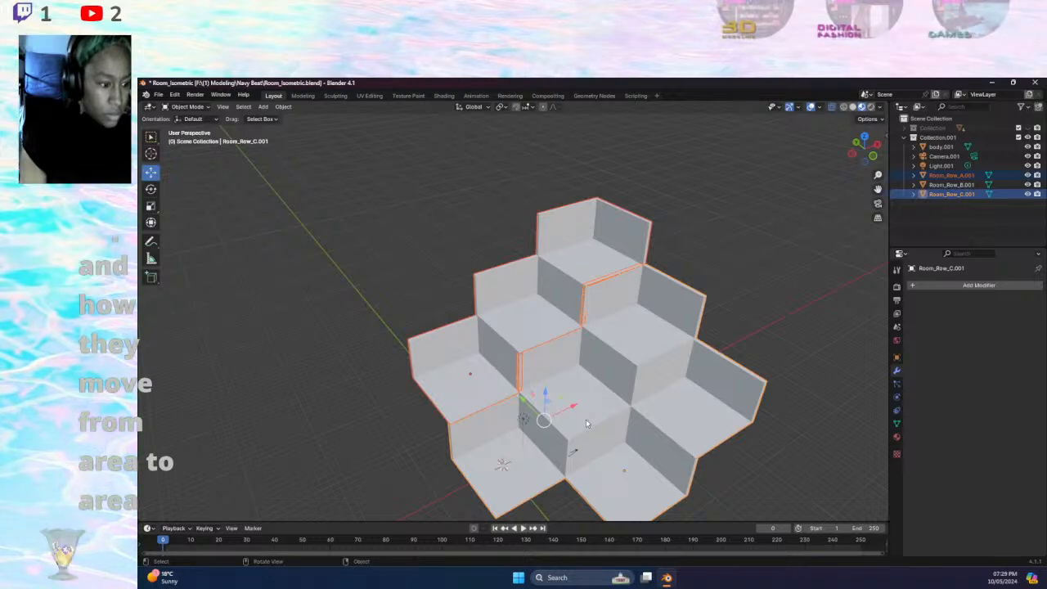
left_click(475, 454)
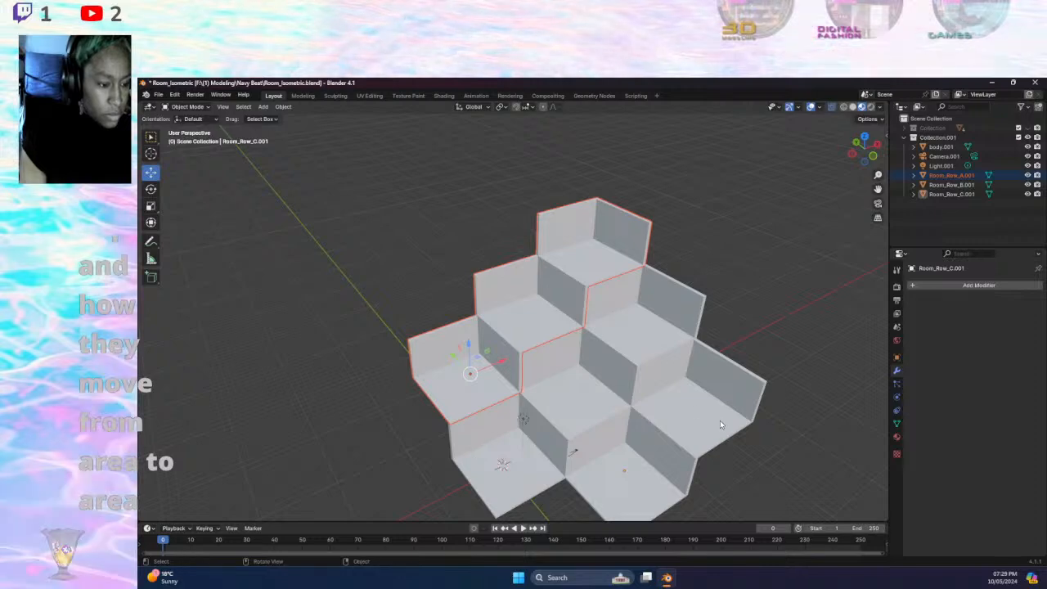
left_click(721, 391)
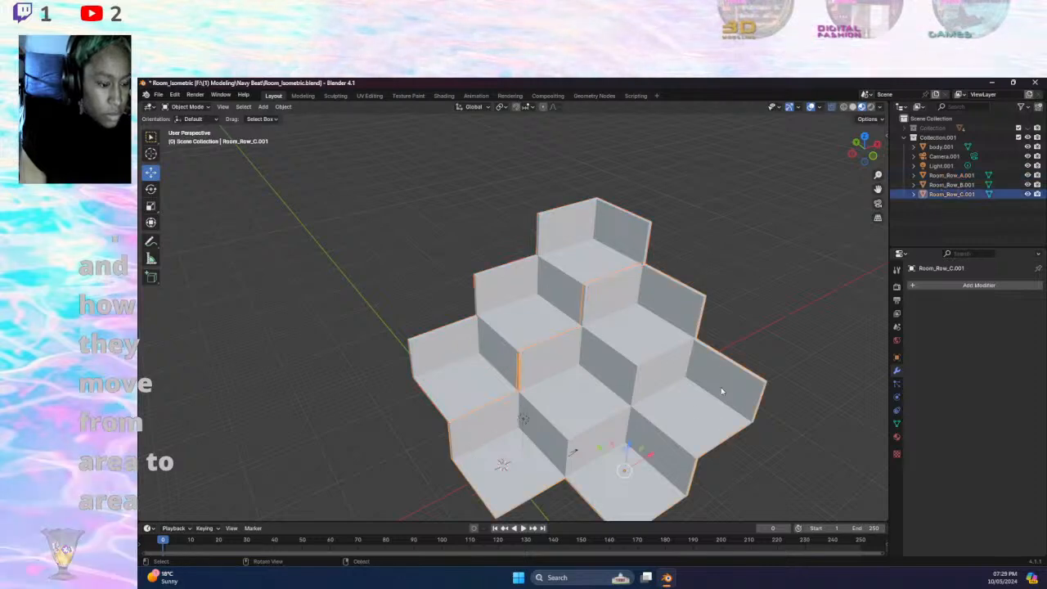
- Hide Room_Row_B.001, and briefly hide Room_Row_C.001 to examine Room_Row_A.001 on its own
left_click(1028, 184)
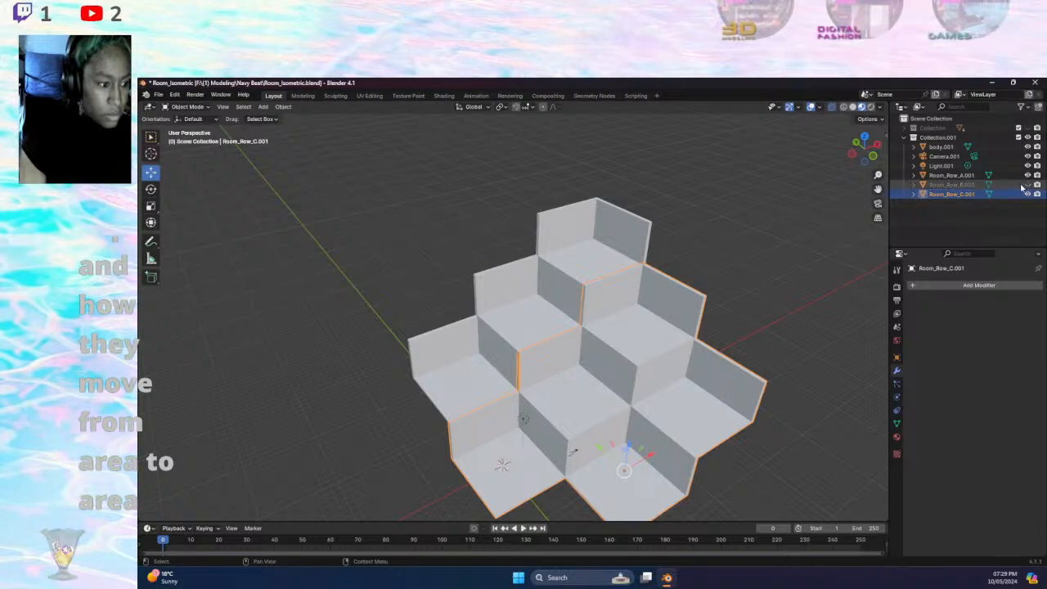
left_click(1028, 194)
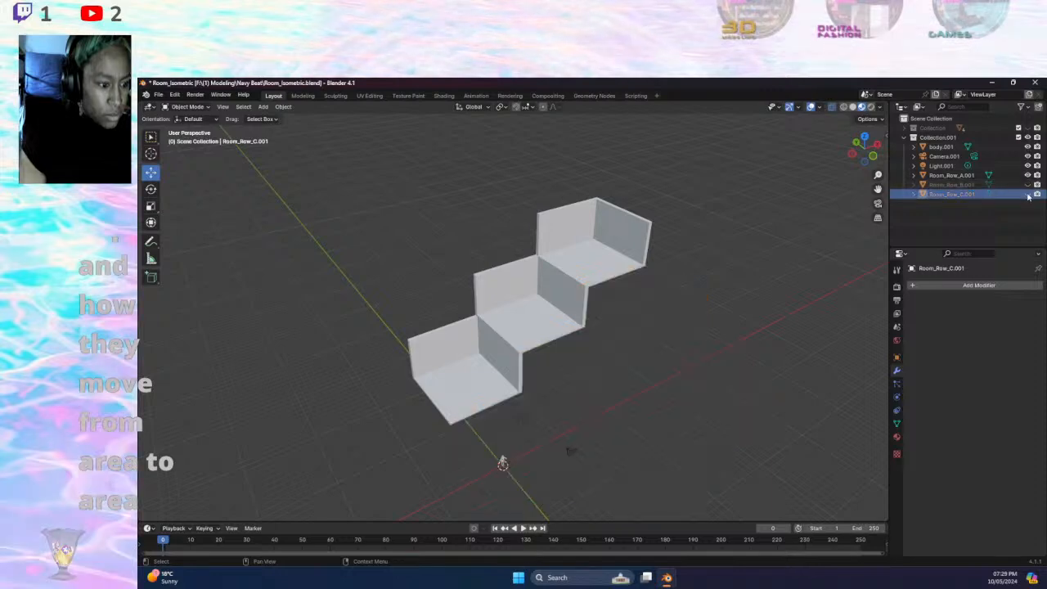
left_click(1029, 193)
left_click(1028, 185)
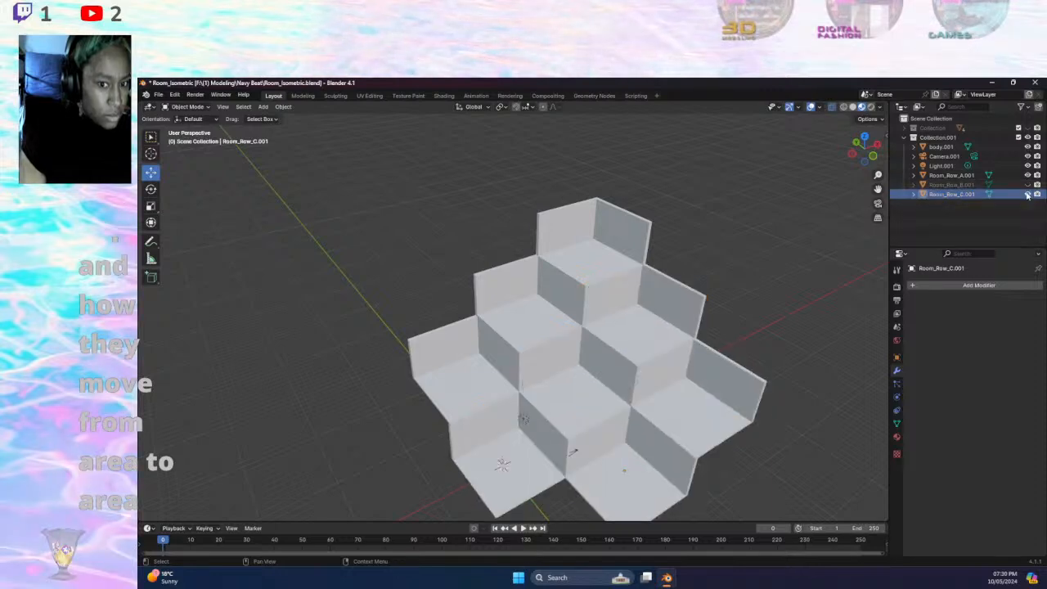
- Join Room_Row_A.001 into Room_Row_C.001 so the visible rooms form one object
left_click(989, 196)
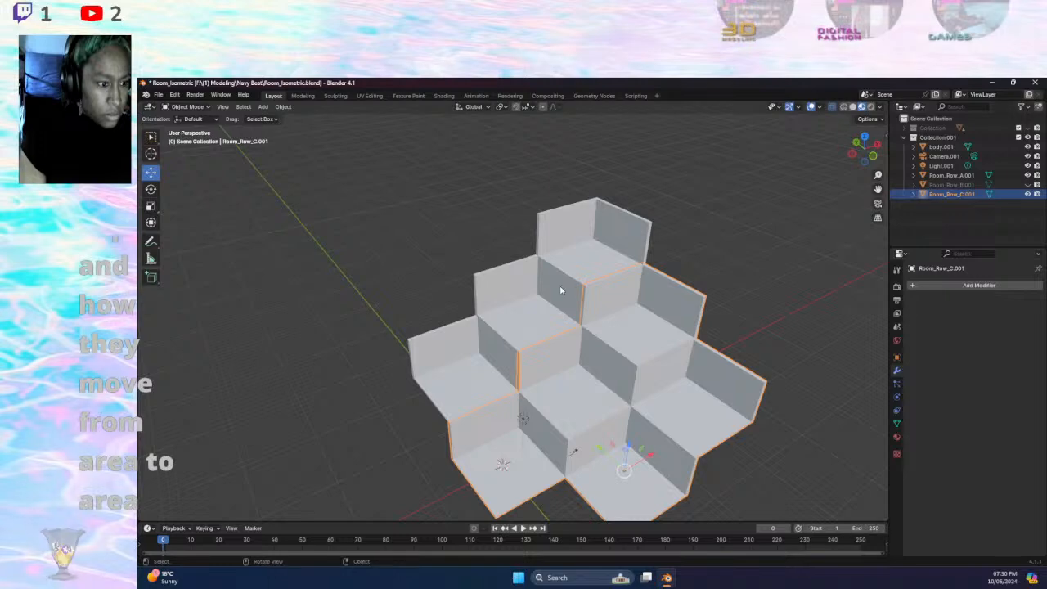
left_click(612, 245)
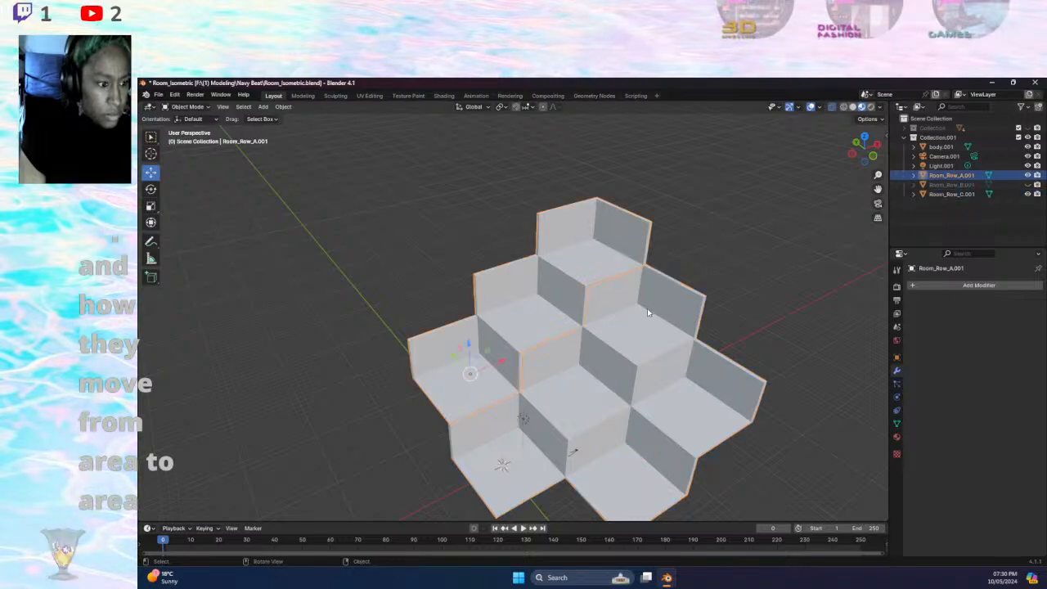
left_click(647, 308, "shift")
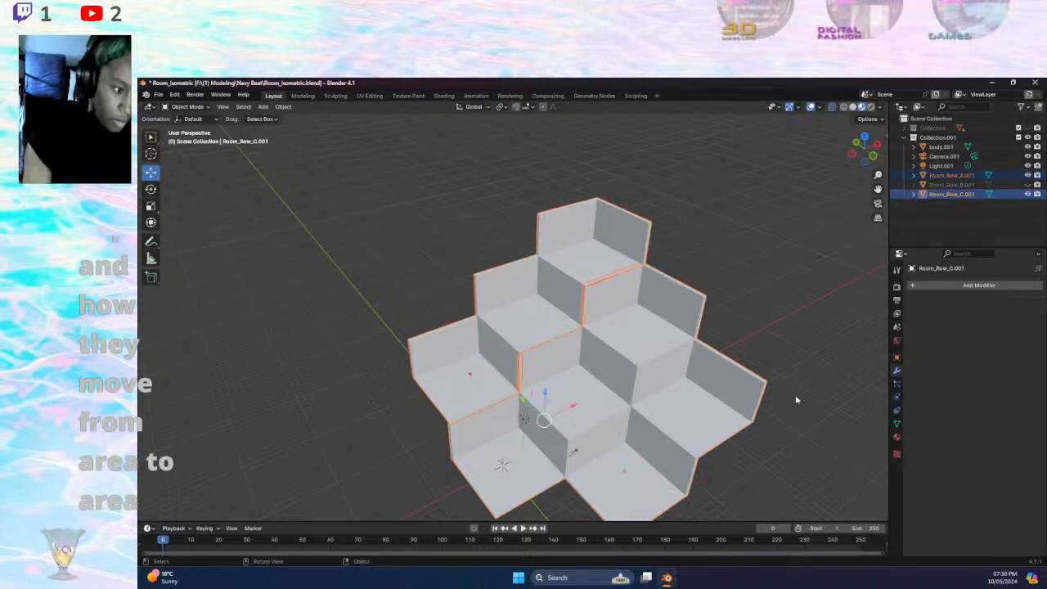
key("ctrl+j")
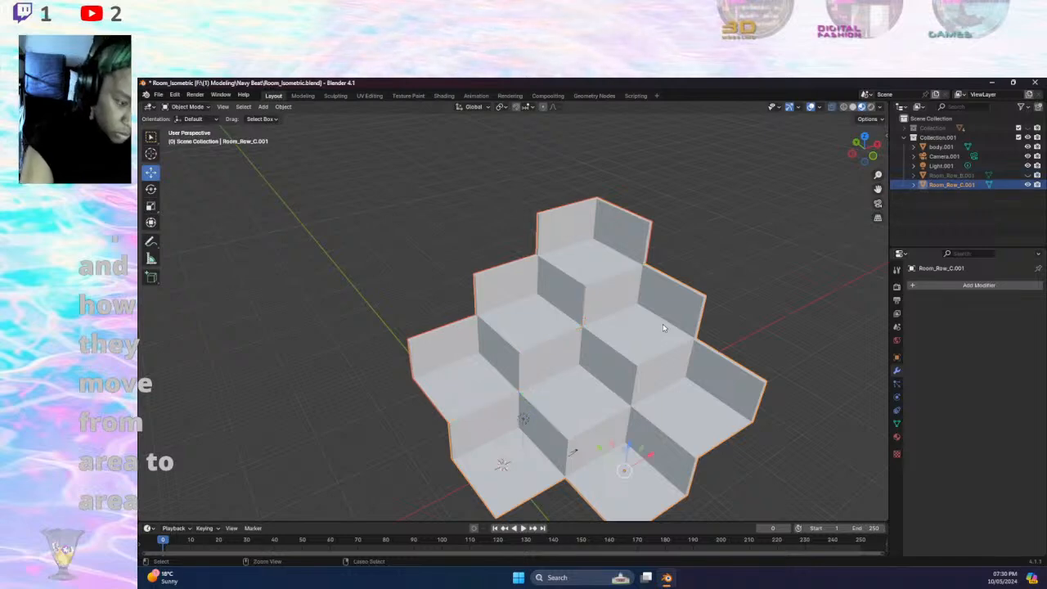
- Delete the hidden Room_Row_B.001 object and save the file
left_click(954, 175)
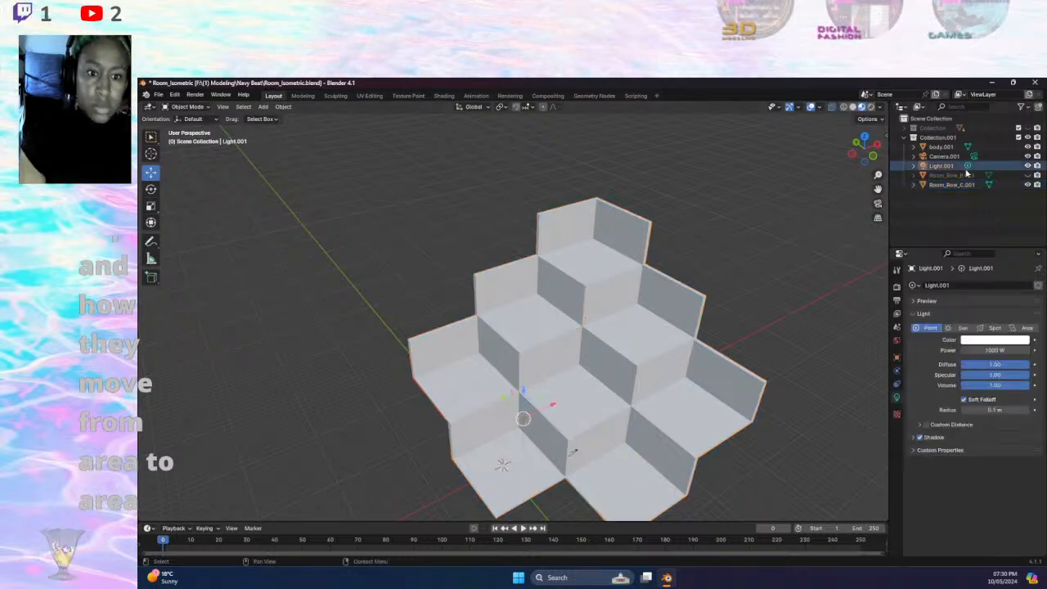
key("Delete")
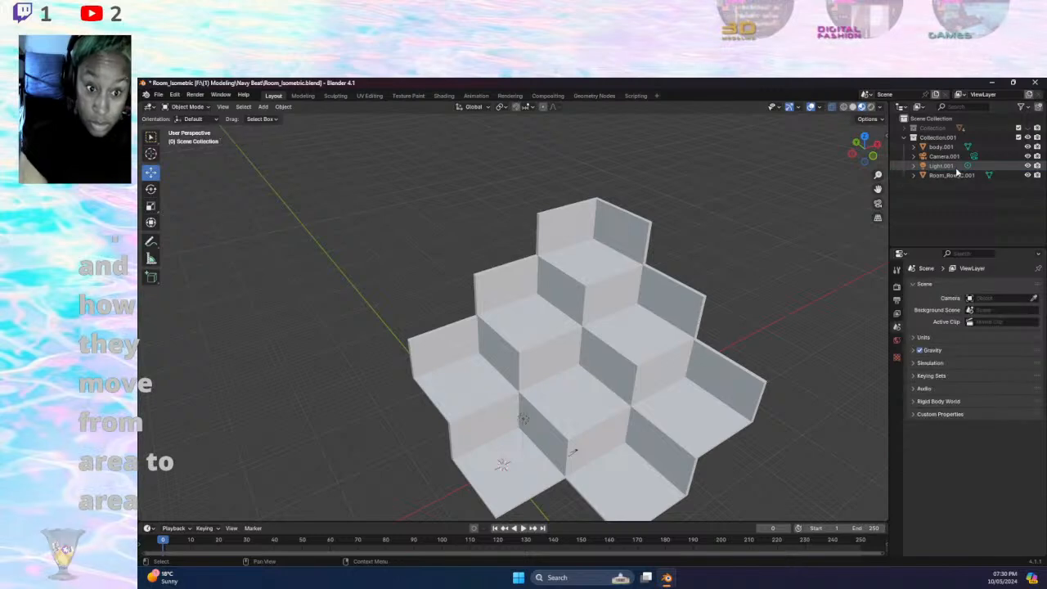
key("ctrl+s")
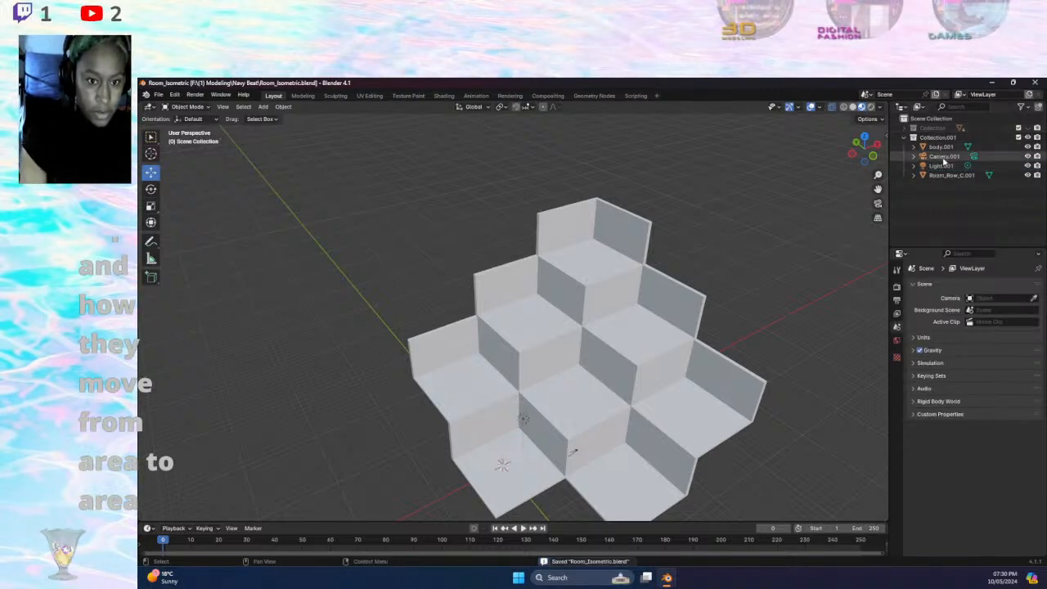
- Hide and show Collection.001 to check which geometry it contains
left_click(1028, 137)
left_click(1029, 138)
left_click(1029, 137)
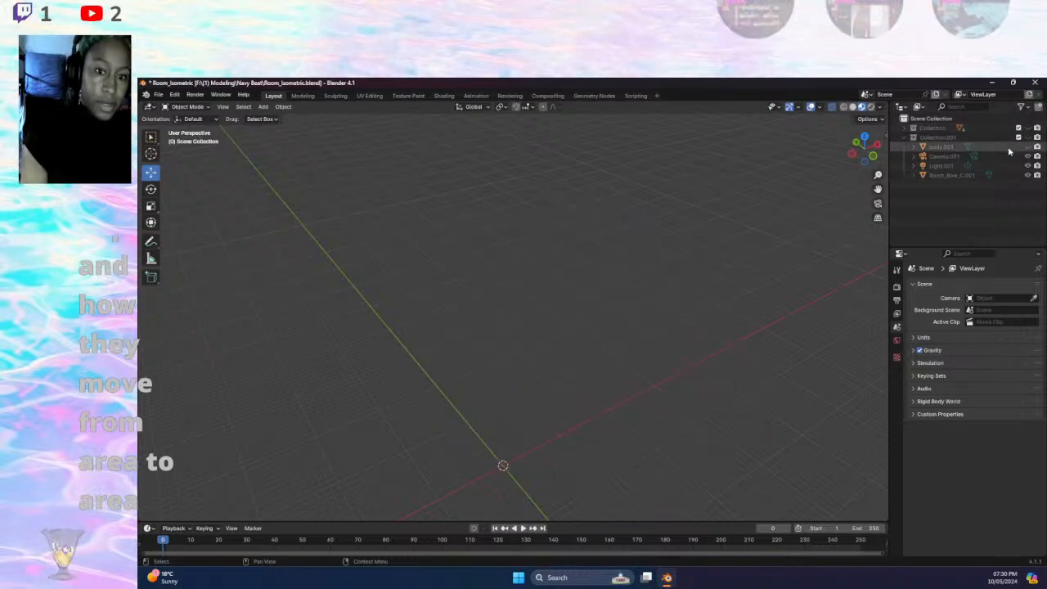
left_click(1028, 137)
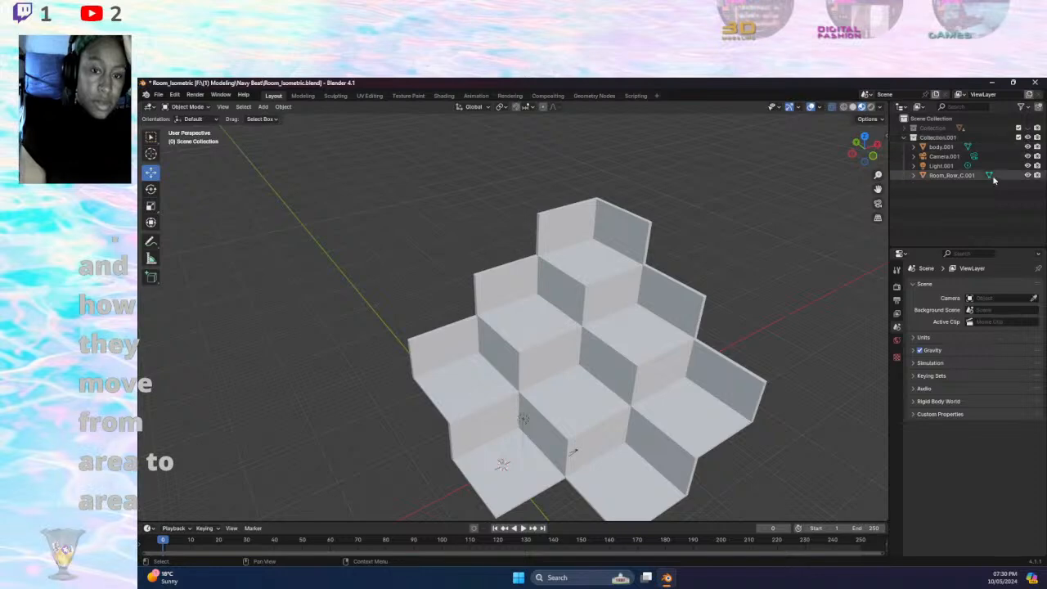
- Select the joined room object Room_Row_C.001 and display its material slots
left_click(952, 175)
middle_click_drag(573, 434, 647, 448)
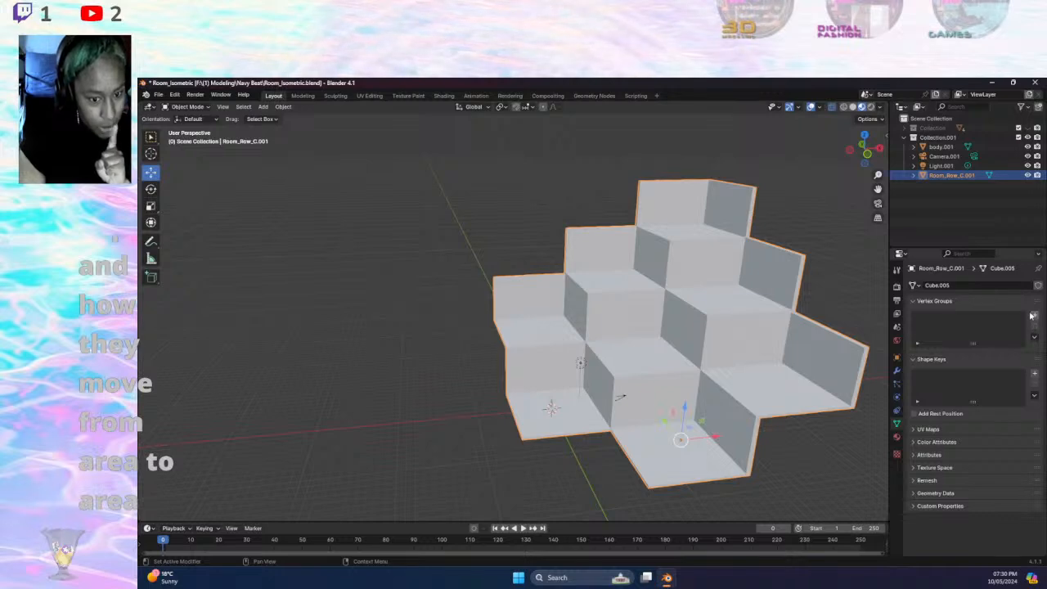
left_click(898, 437)
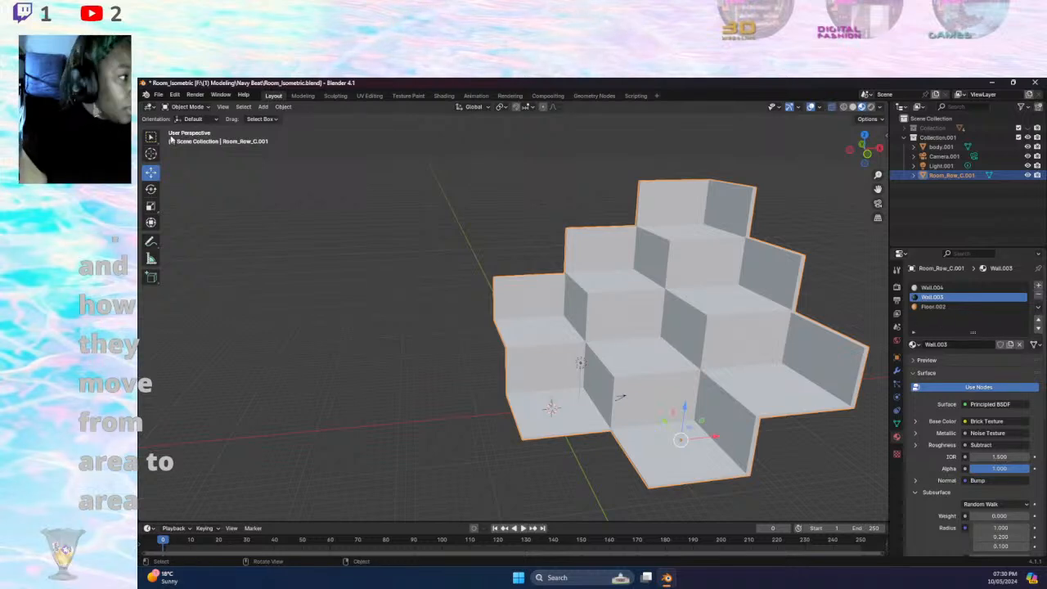
- Add a plane mesh to the scene
left_click(243, 107)
left_click(263, 107)
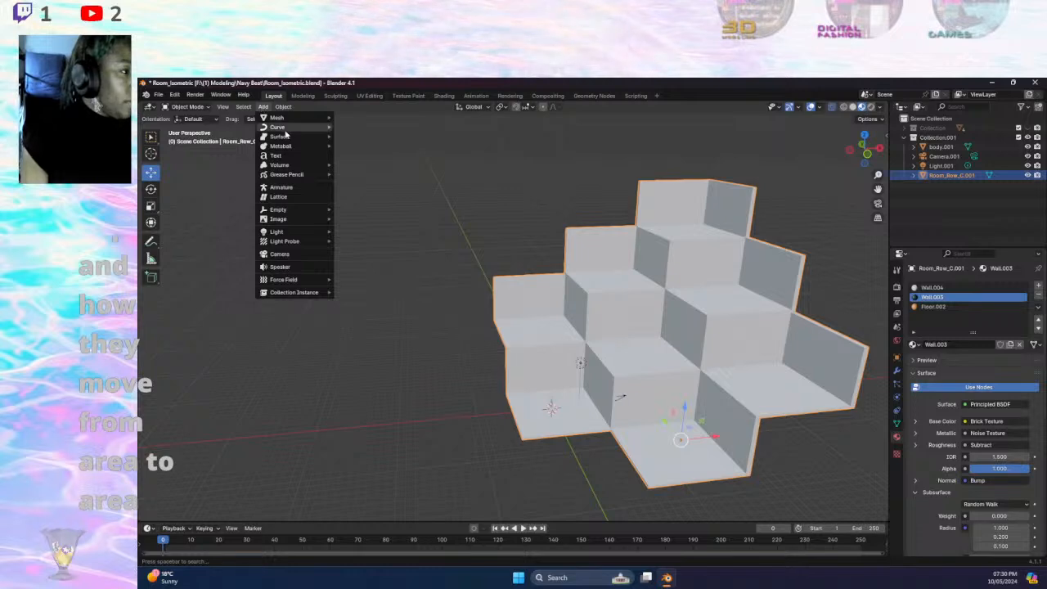
mouse_move(286, 138)
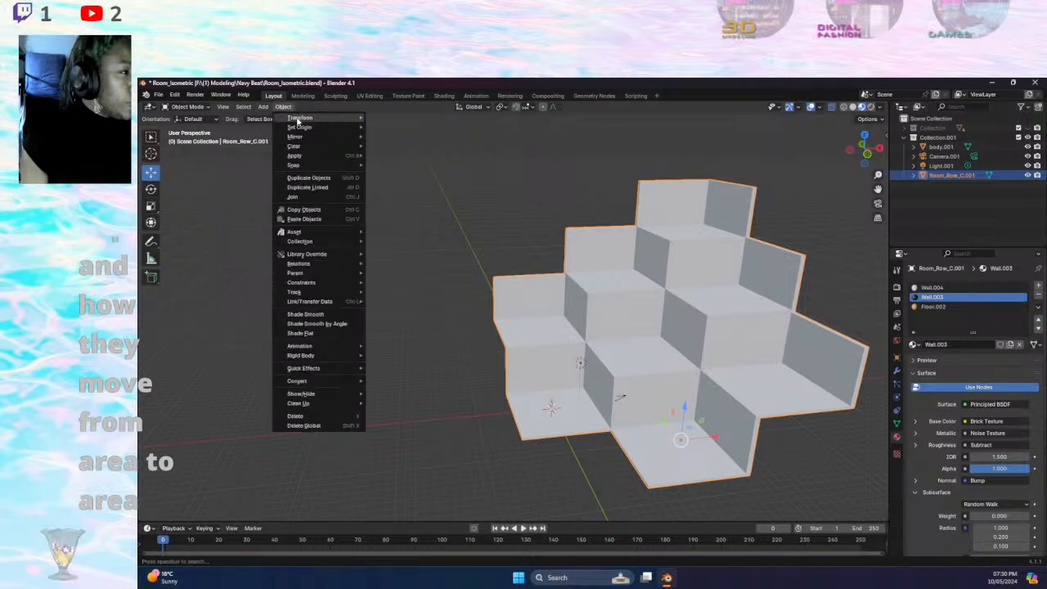
mouse_move(274, 115)
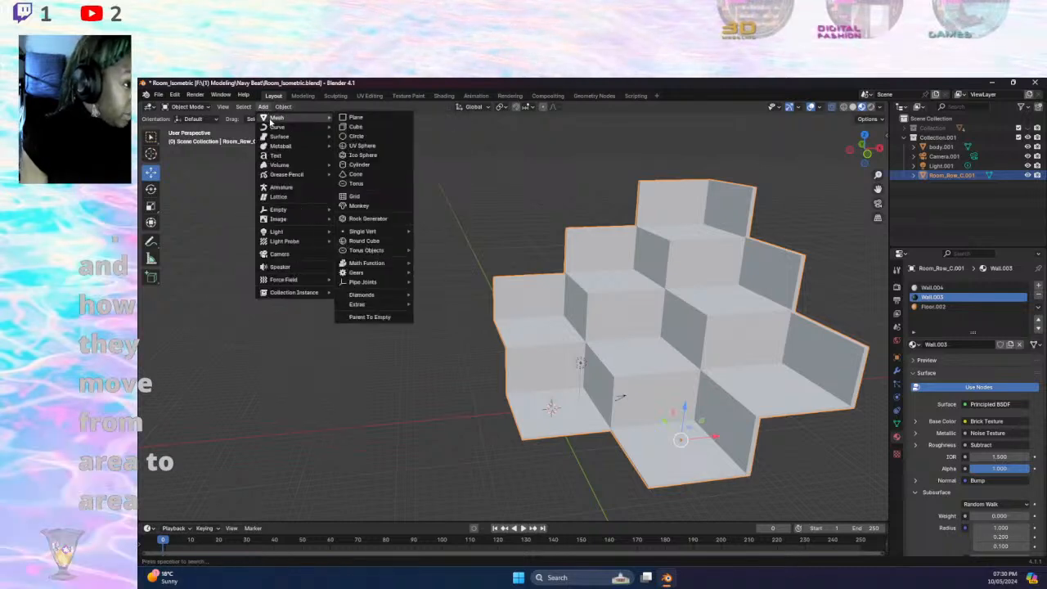
left_click(360, 117)
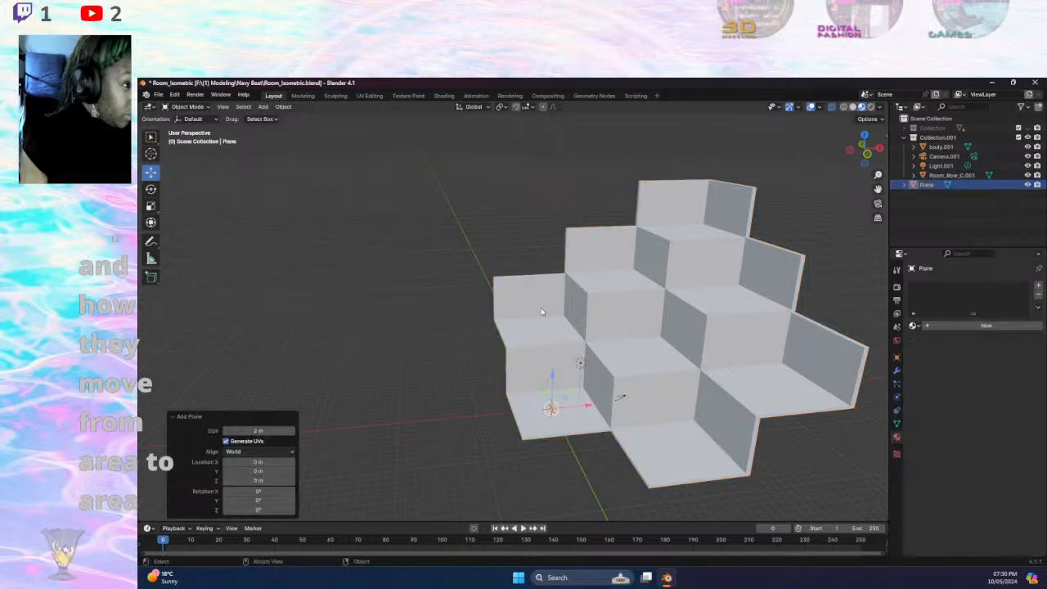
- Position the plane near the middle room's floor by moving it along Z and X, ending with a Z move of about 3.3 m
key("g")
key("z")
left_click(561, 378)
key("g")
key("x")
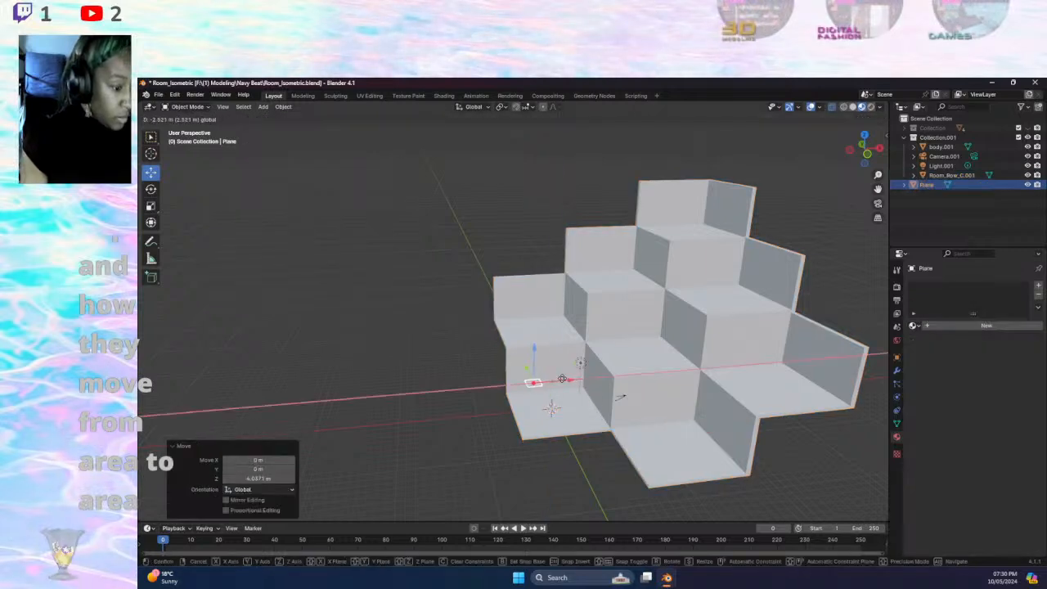
left_click(617, 374)
key("g")
key("z")
left_click(589, 319)
scroll(634, 380, "up", 5)
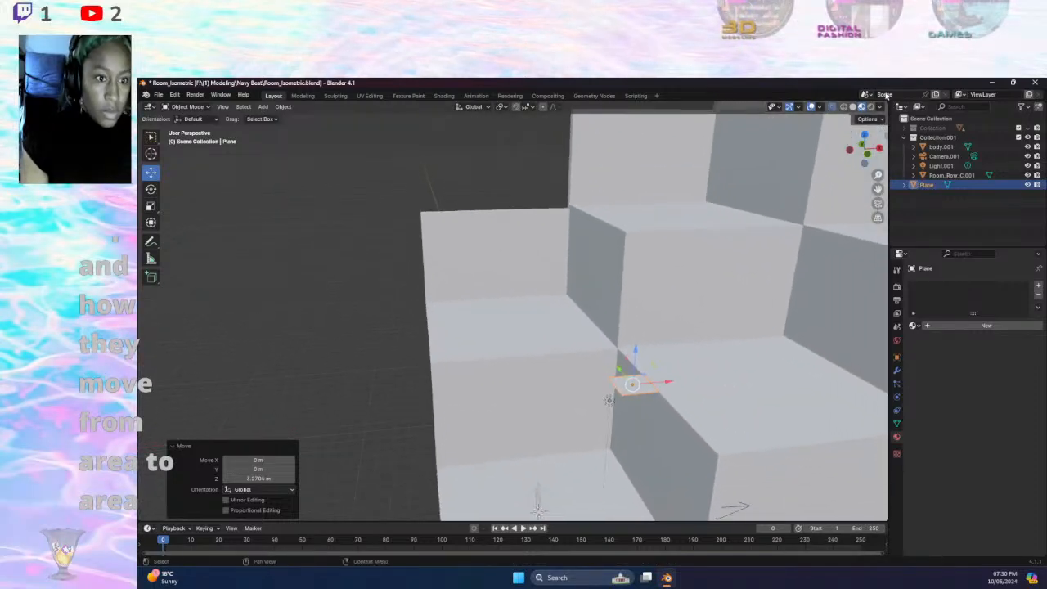
- Inspect the plane's placement from above, and enter Edit Mode on Room_Row_C.001
key("KP_7")
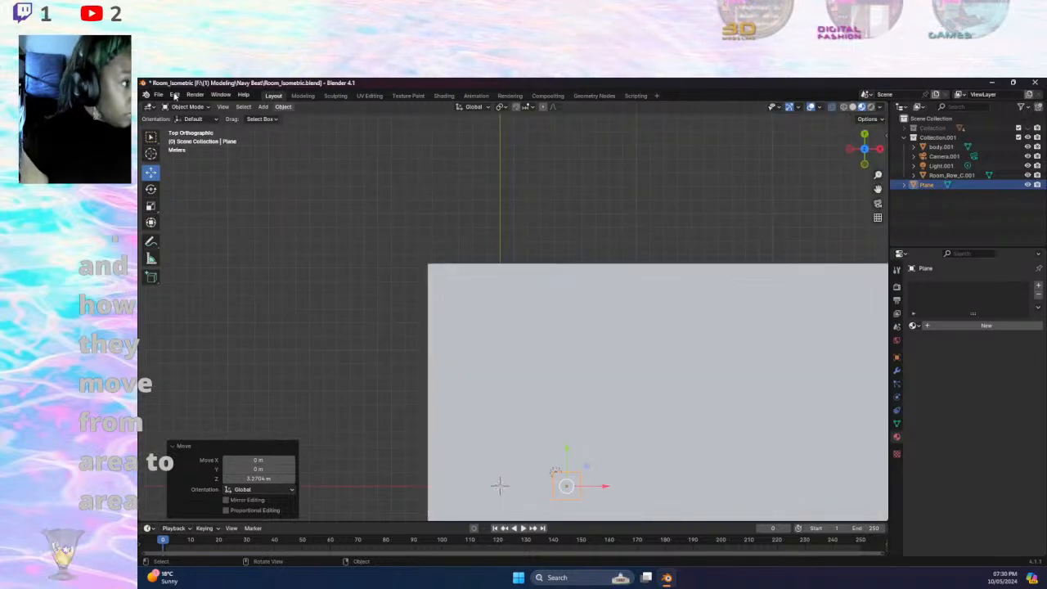
scroll(569, 258, "down", 5)
middle_click_drag(569, 258, 607, 328)
left_click(607, 329)
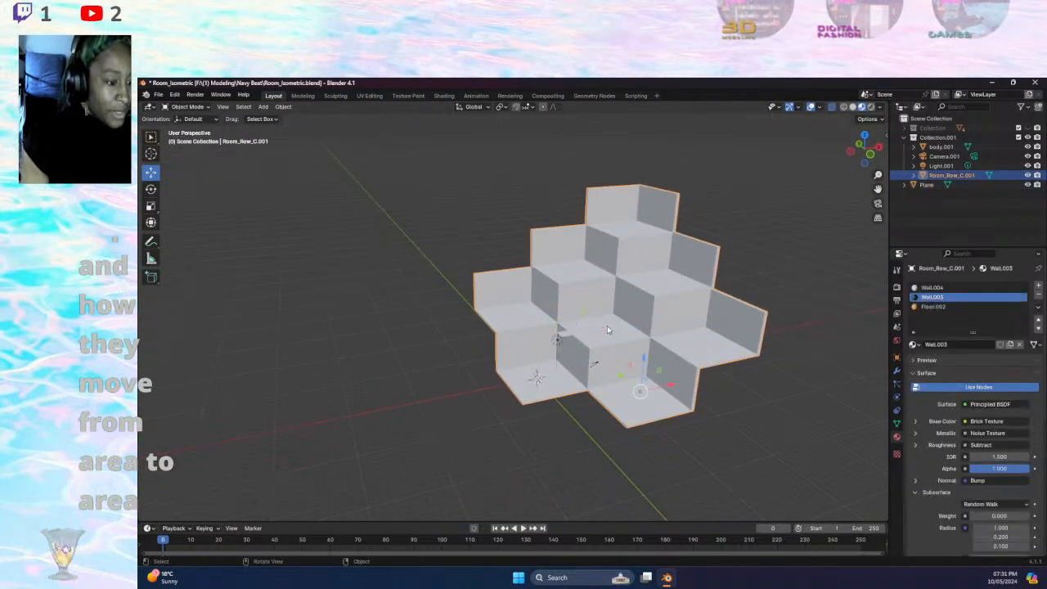
left_click(188, 108)
left_click(193, 135)
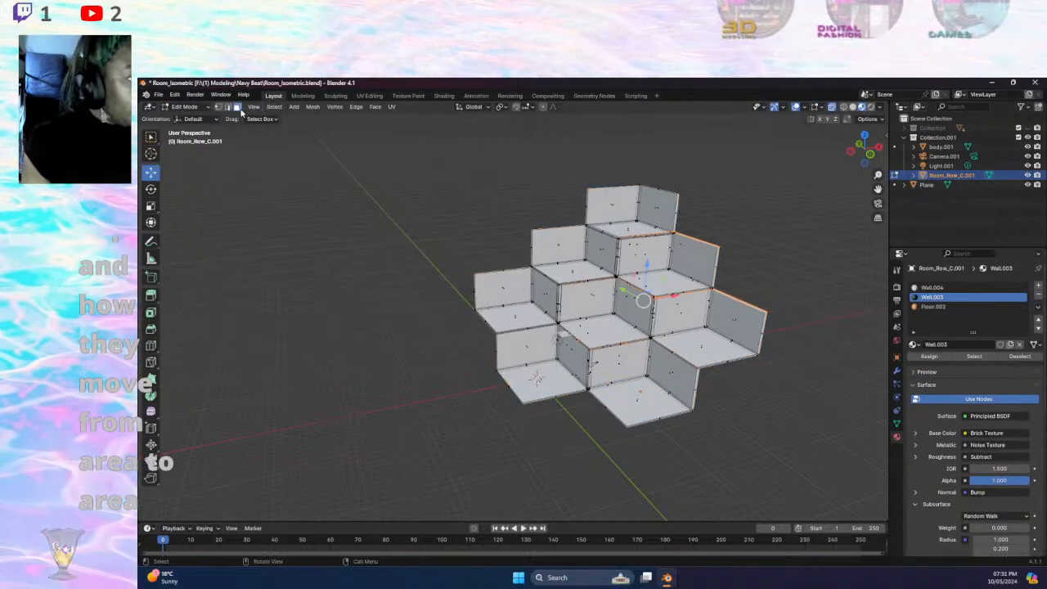
- Clear the current selection, select the narrow edge face of the leftmost room's wall, and turn off X-ray display
left_click(346, 312)
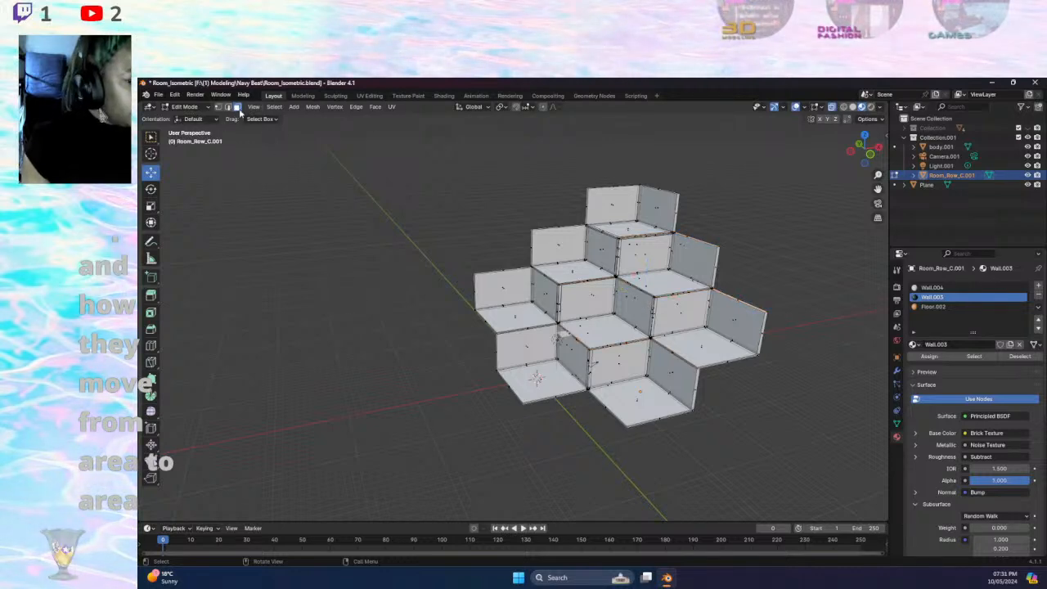
left_click(477, 295)
left_click(833, 109)
middle_click_drag(743, 285, 741, 304)
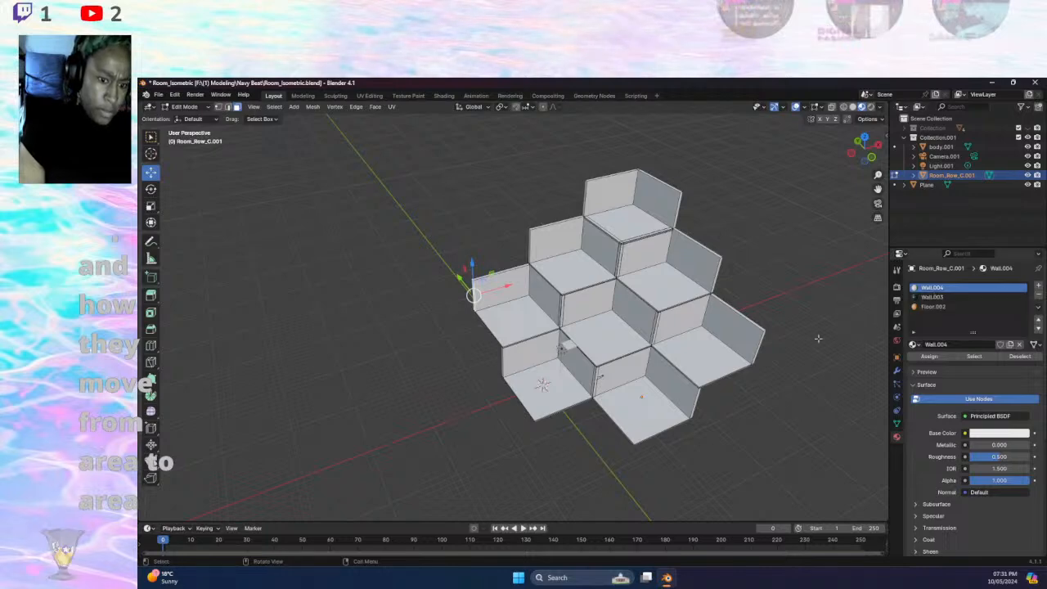
- Set the first material slot of Room_Row_C.001 to Wall.001 and the second slot to Wall.002
left_click(913, 344)
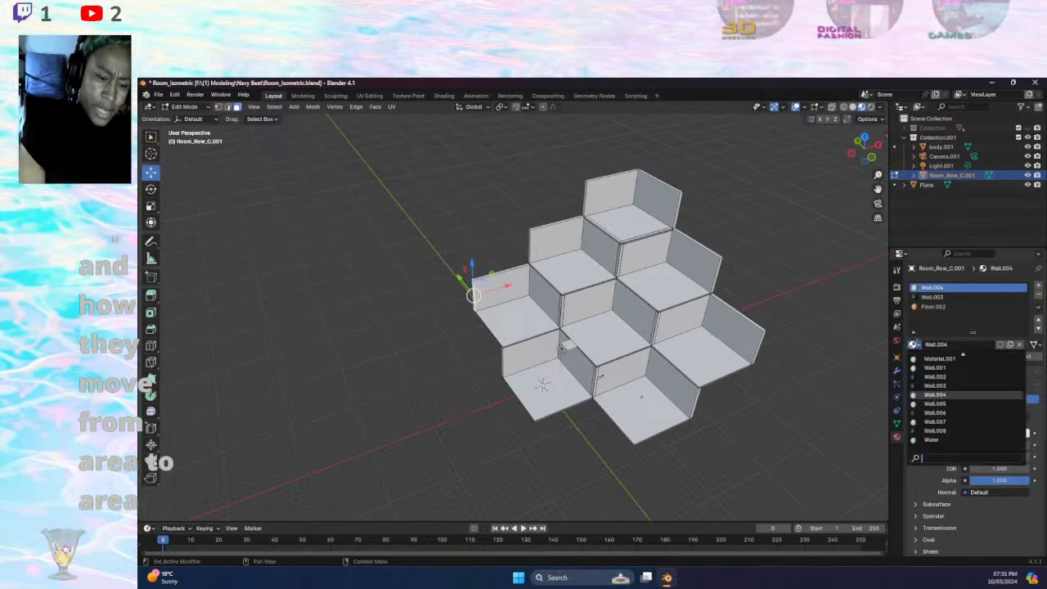
left_click(937, 367)
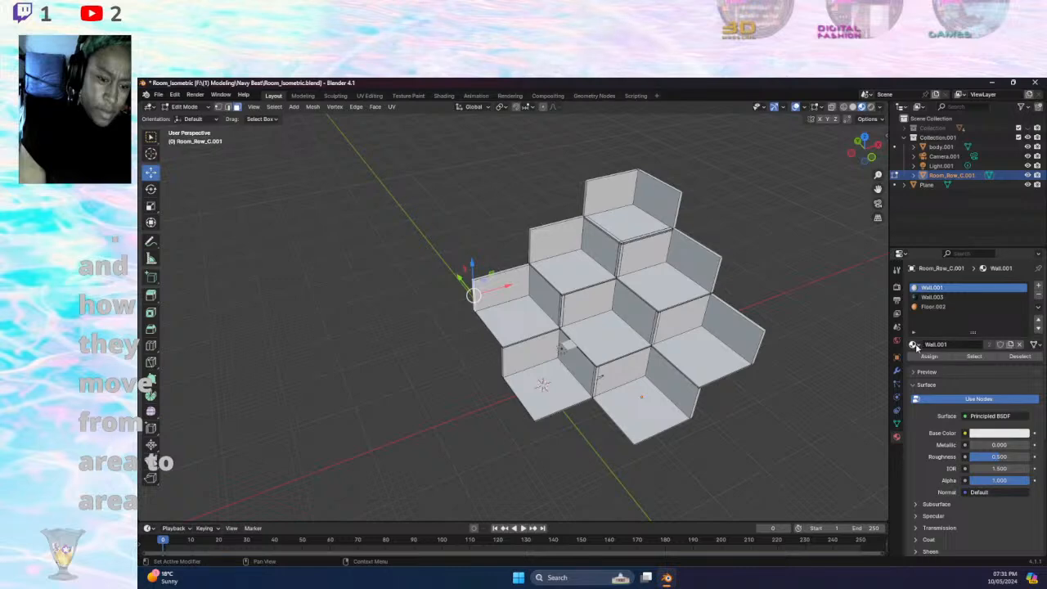
left_click(932, 296)
left_click(913, 345)
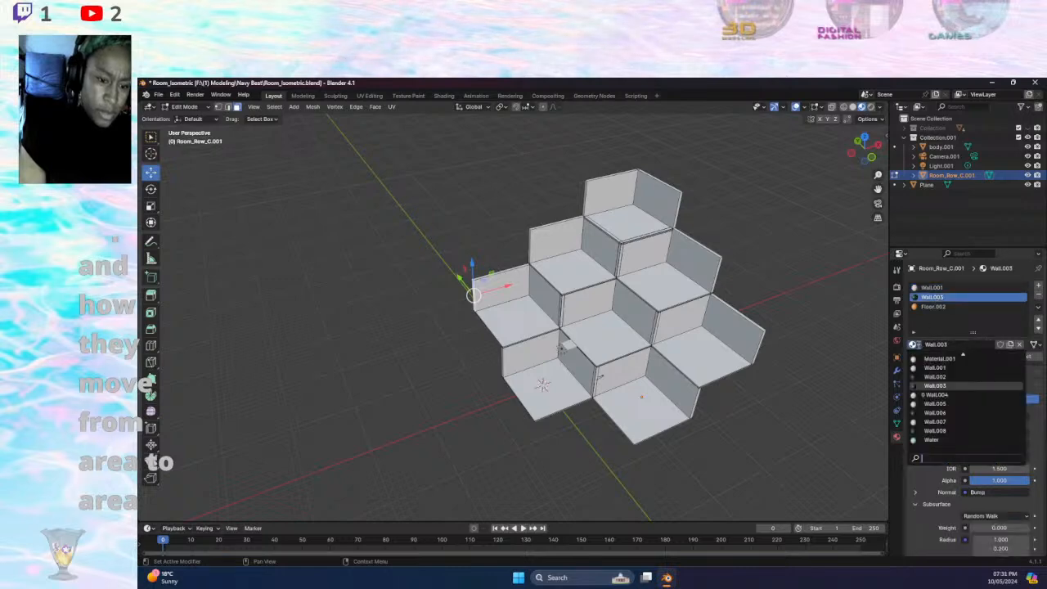
left_click(949, 377)
- Add a material slot holding Wall.003 and move the Floor.002 slot below it
left_click(1036, 286)
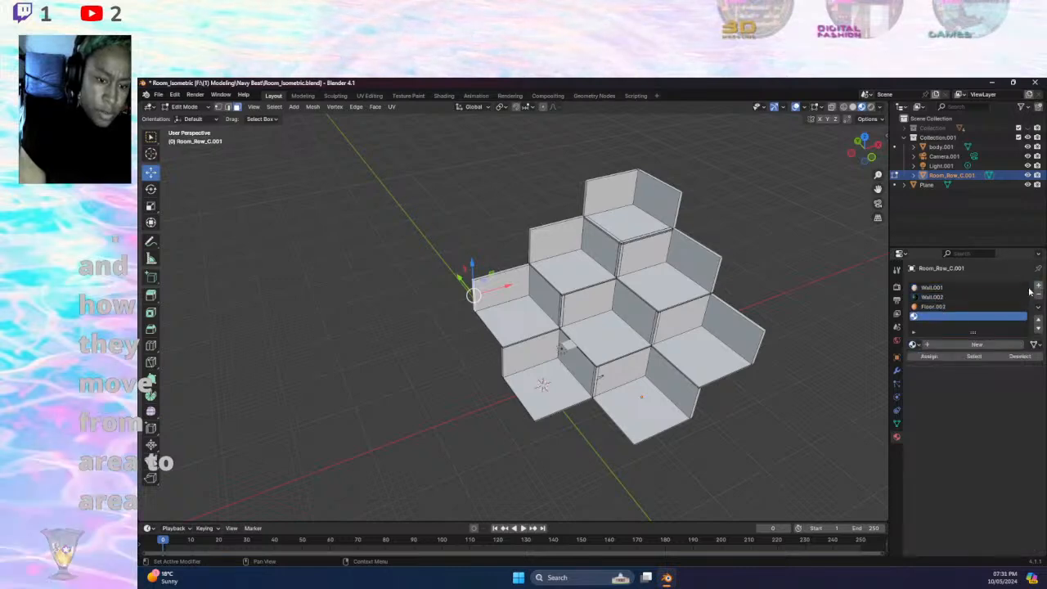
left_click(913, 345)
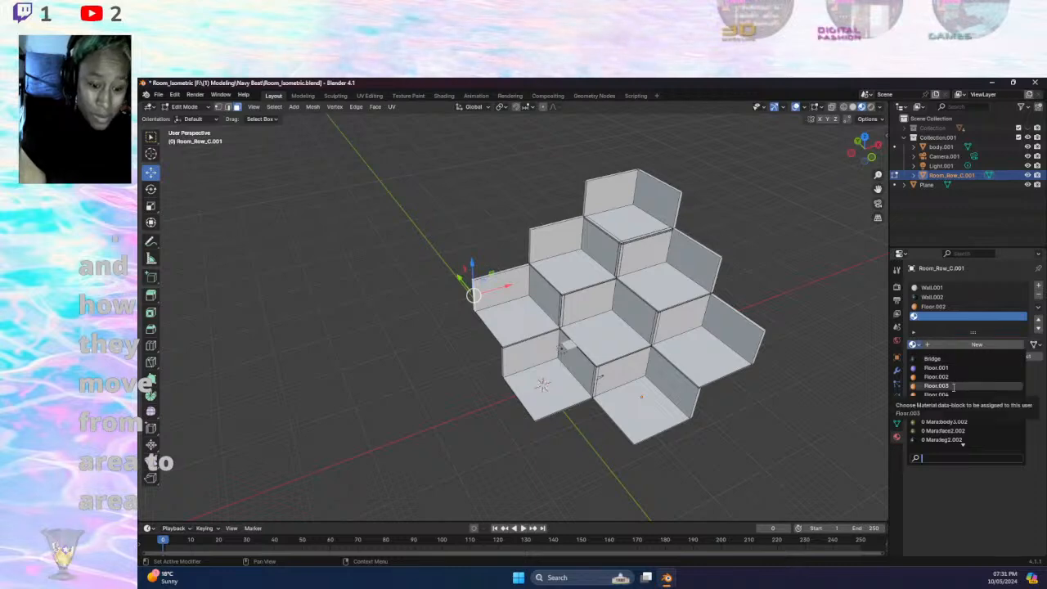
scroll(941, 425, "down", 5)
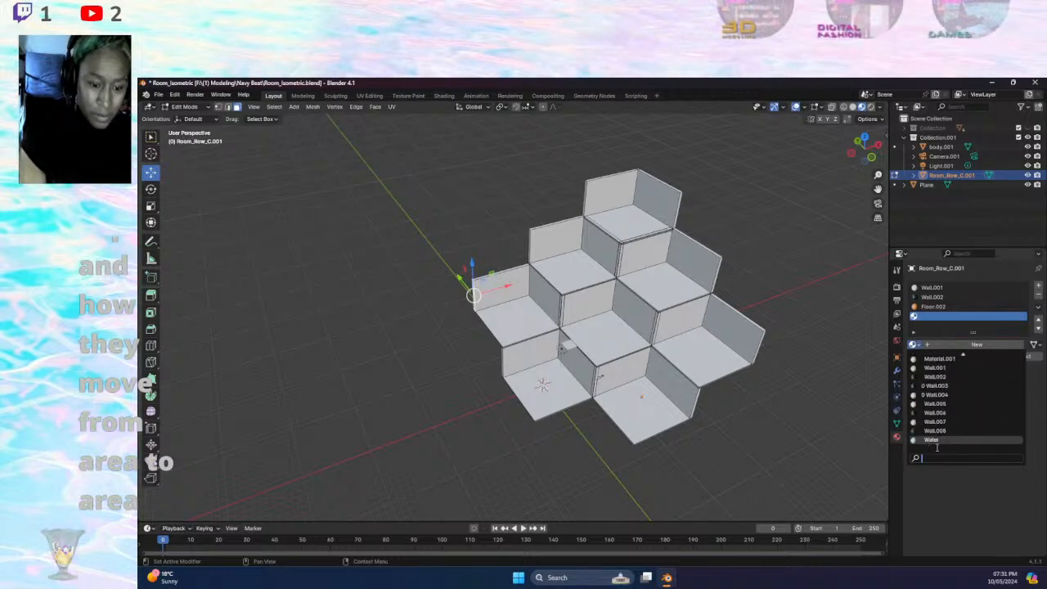
left_click(937, 385)
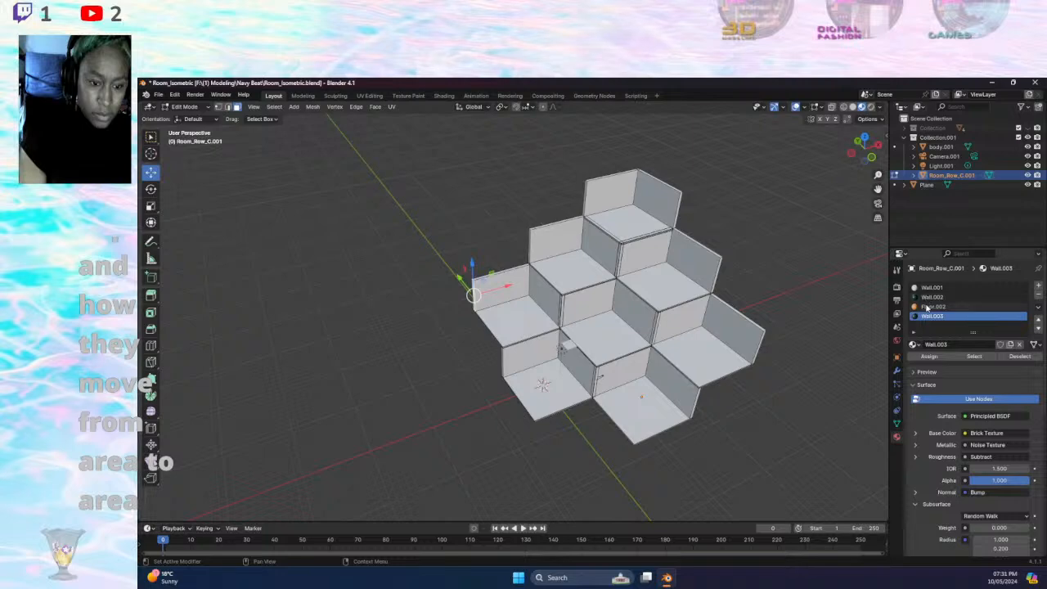
left_click(927, 307)
left_click(1038, 328)
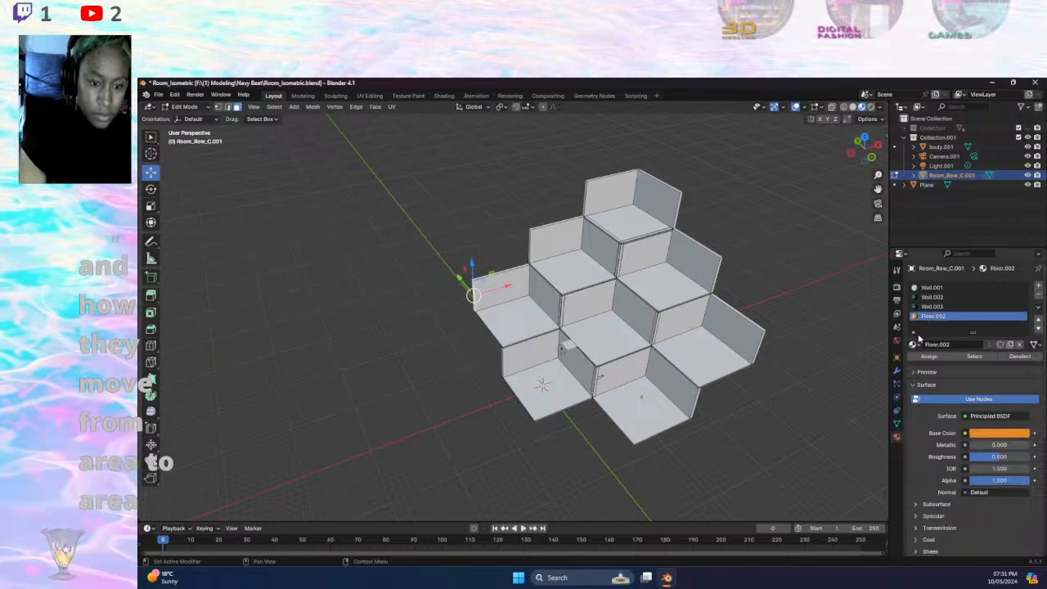
- Add a material slot between Wall.003 and Floor.002, and set it to Floor.001
left_click(913, 344)
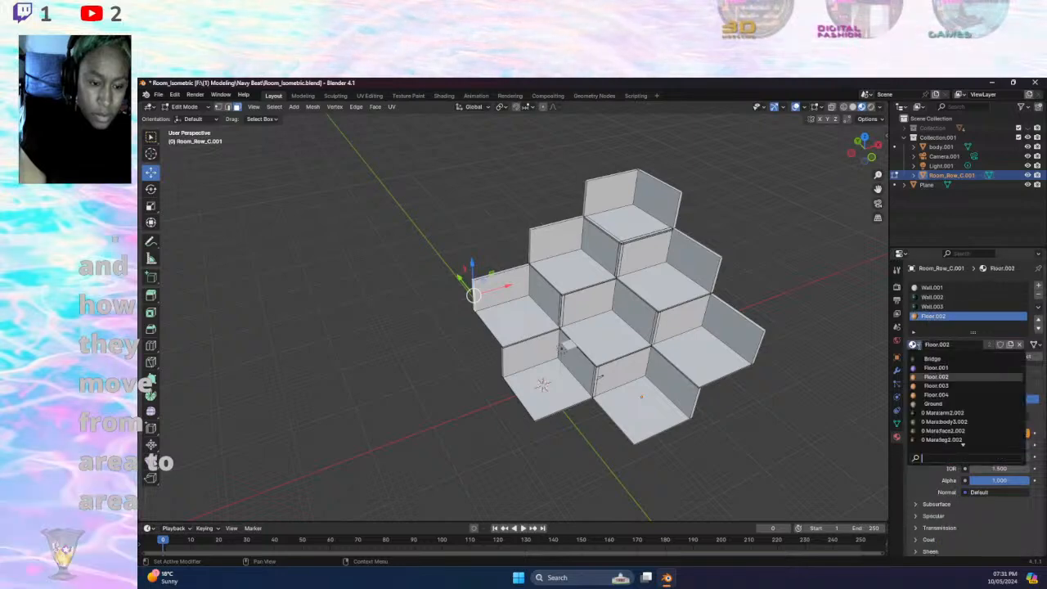
left_click(1038, 286)
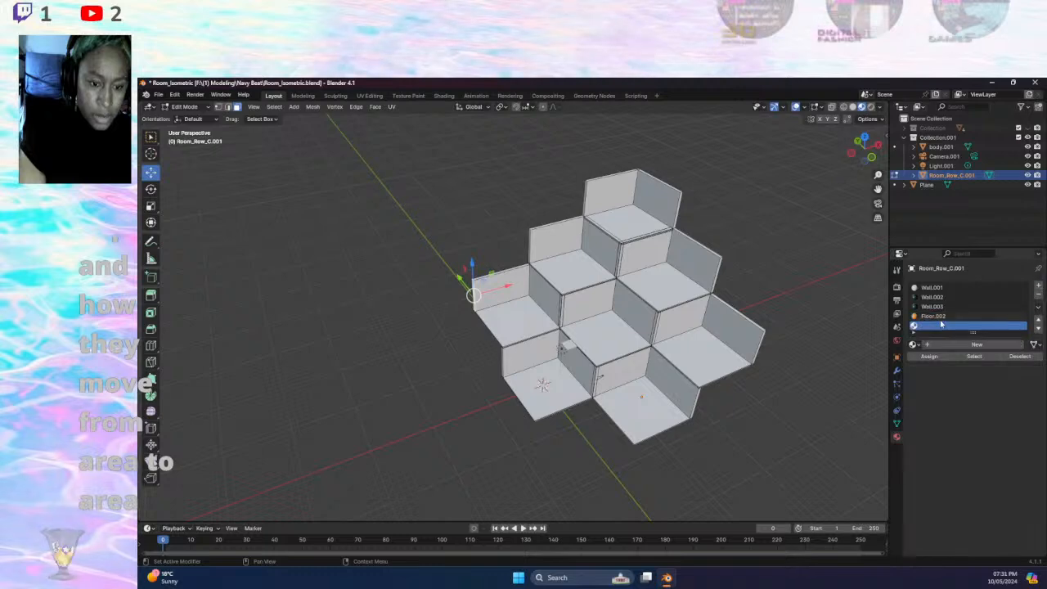
left_click(996, 317)
left_click(1038, 329)
left_click(951, 316)
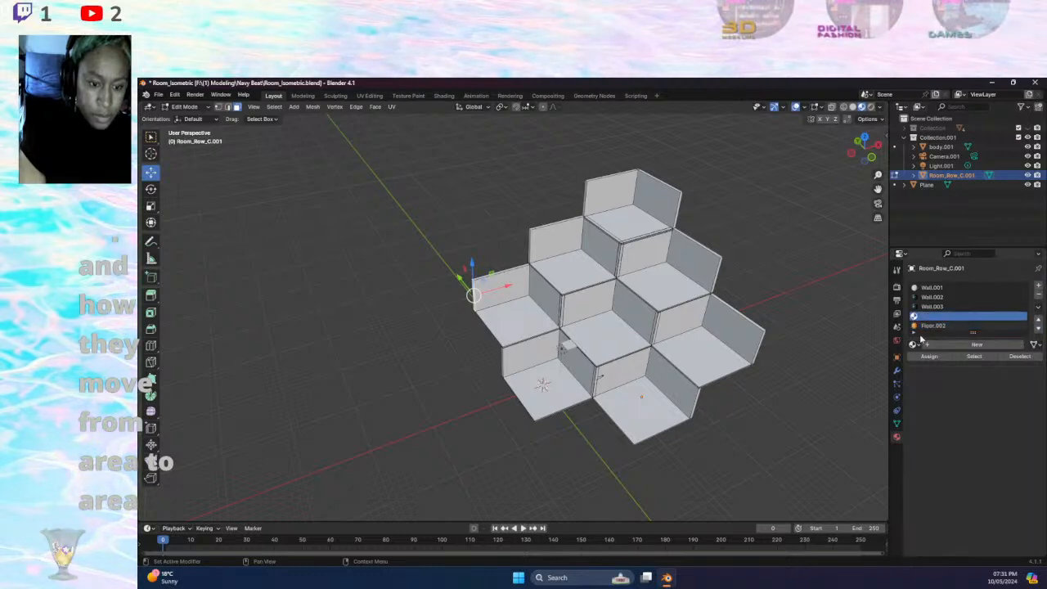
left_click(913, 344)
left_click(970, 369)
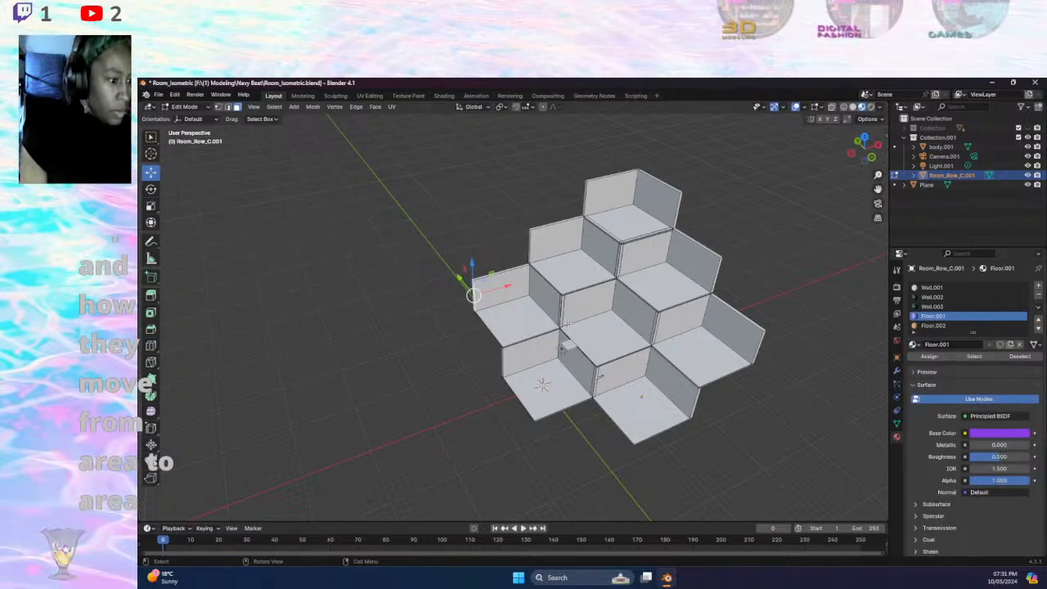
- Assign Floor.001 to the two floors in the second row and the two floors in the lowest row
left_click(516, 319)
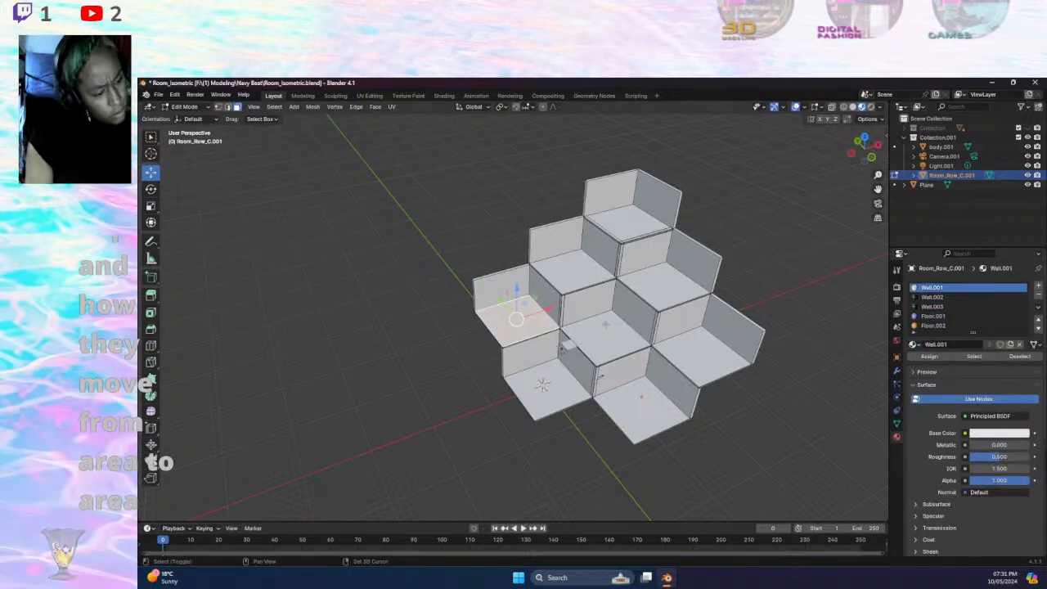
left_click(568, 275)
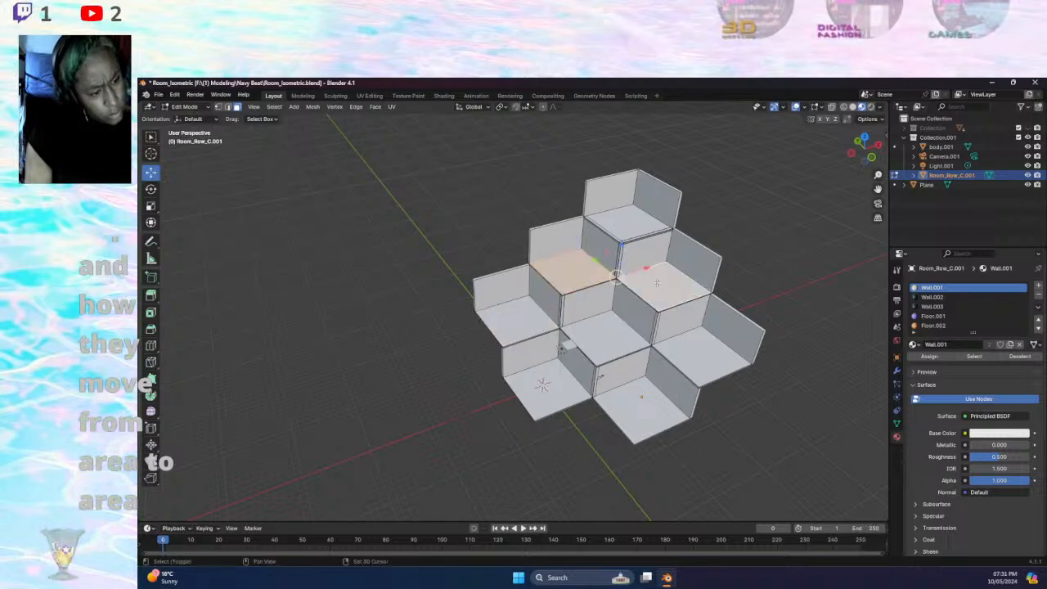
left_click(654, 391, "shift")
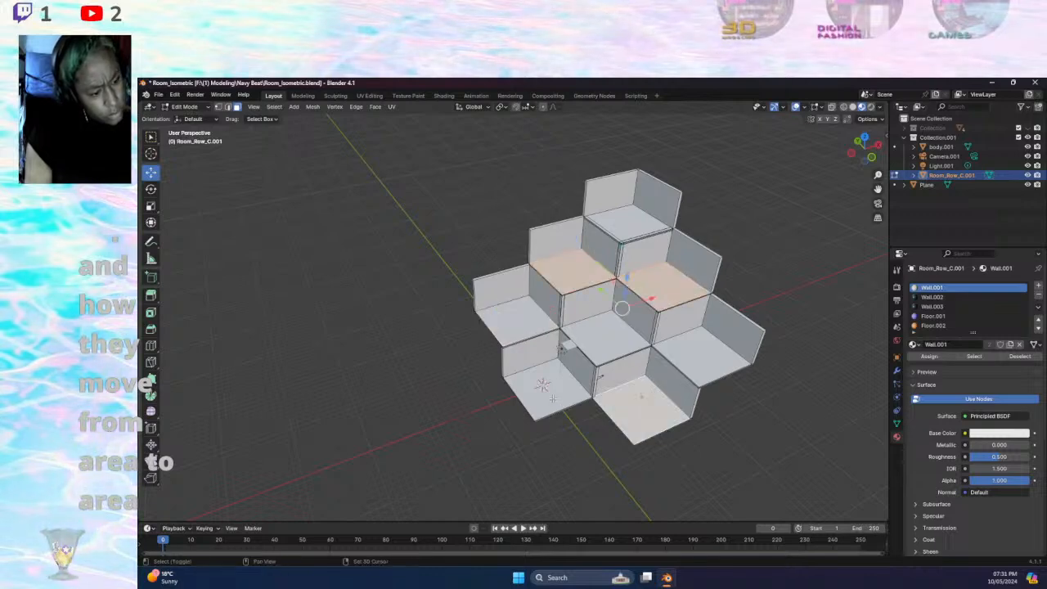
left_click(933, 316)
left_click(929, 356)
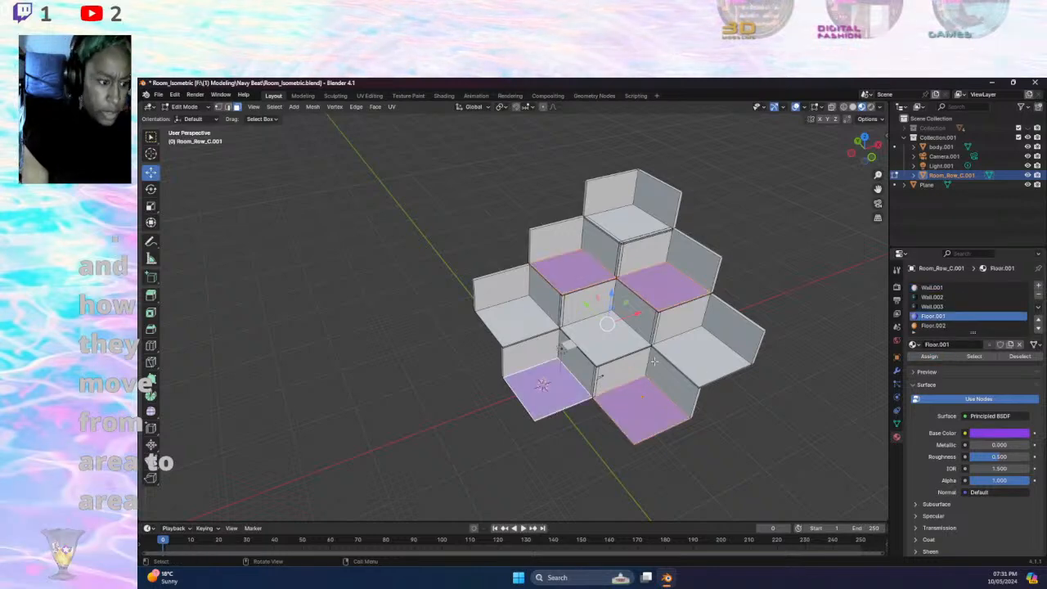
- Assign Floor.002 to the three floors of the third row
left_click(540, 327)
left_click(605, 331, "shift")
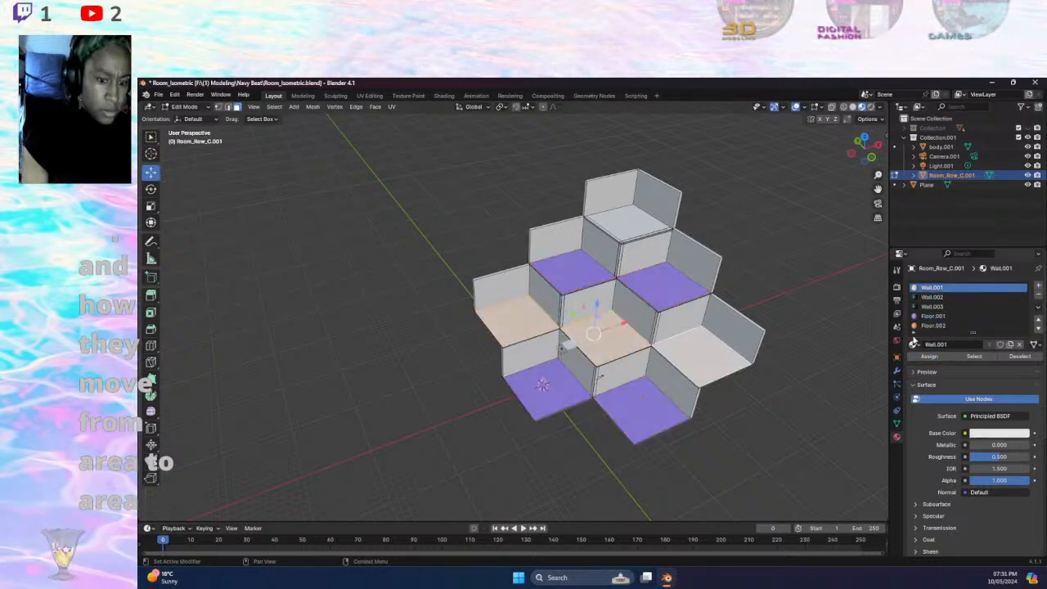
left_click(932, 325)
left_click(929, 356)
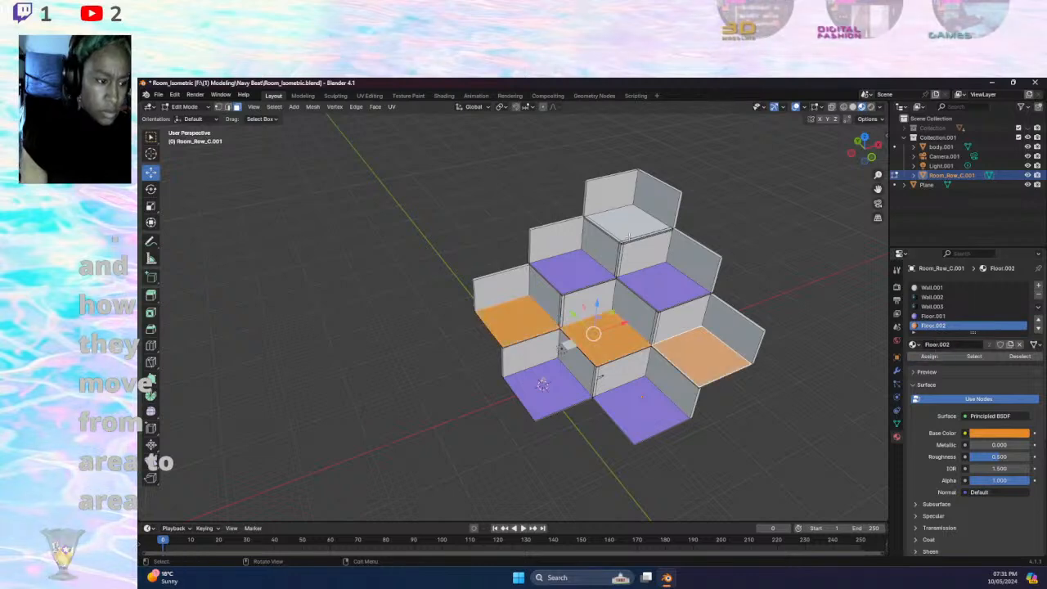
- Add a Floor.003 material slot, change its base color to pink, and assign it to the topmost room's floor
left_click(625, 219)
left_click(933, 329)
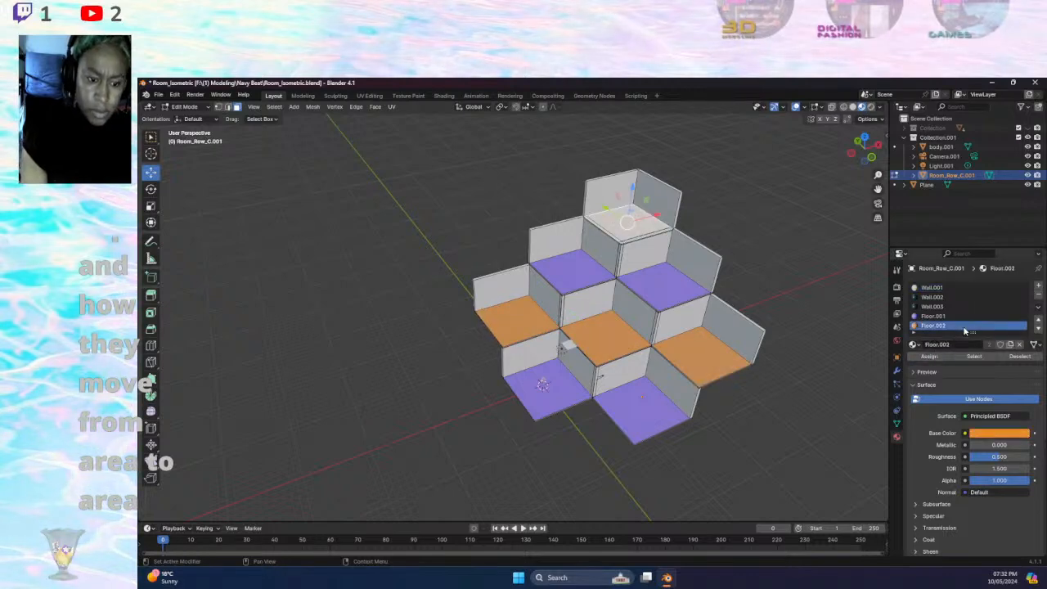
left_click(913, 345)
left_click(942, 387)
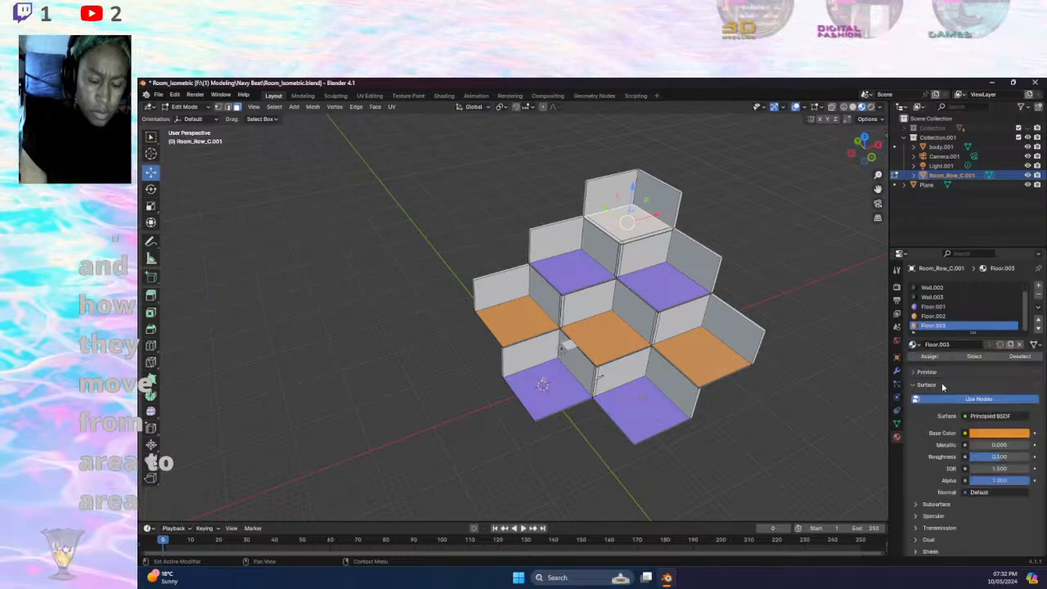
left_click(997, 436)
left_click(994, 348)
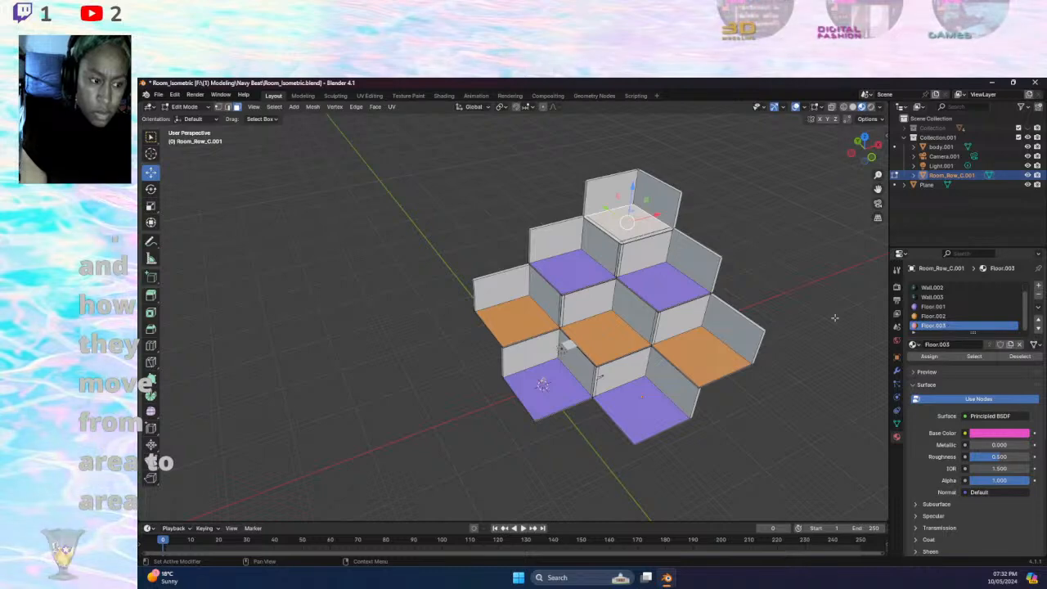
left_click(929, 357)
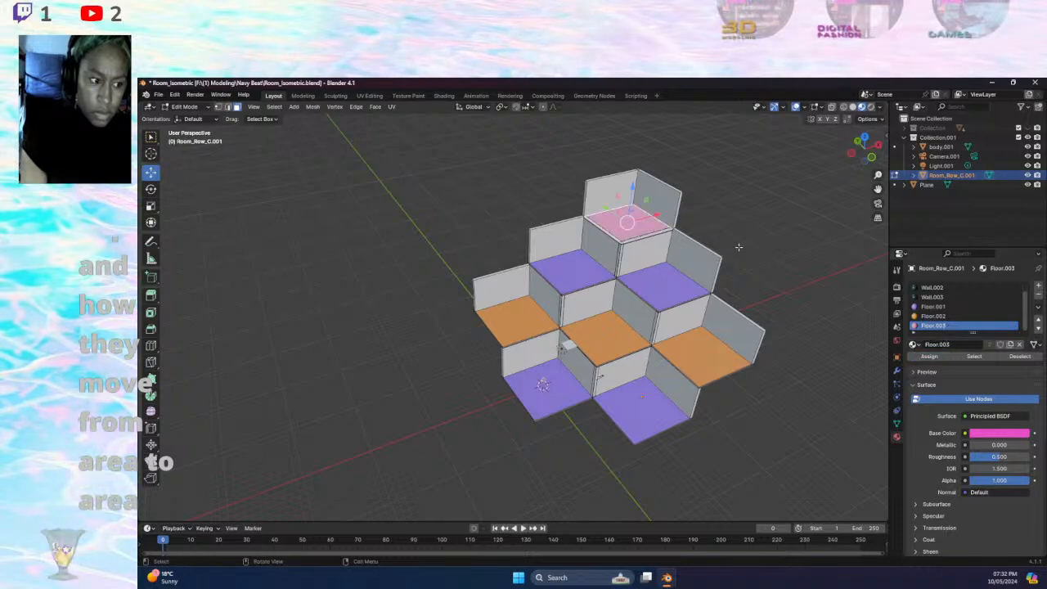
- Box-select the topmost floor with its front edges and the wall faces beneath it, and assign Floor.003 to them
scroll(724, 258, "up", 2)
mouse_move(740, 263)
middle_mouse_down()
mouse_move(722, 273)
mouse_move(737, 263)
middle_mouse_up()
left_click_drag(646, 175, 717, 214)
left_click(657, 192)
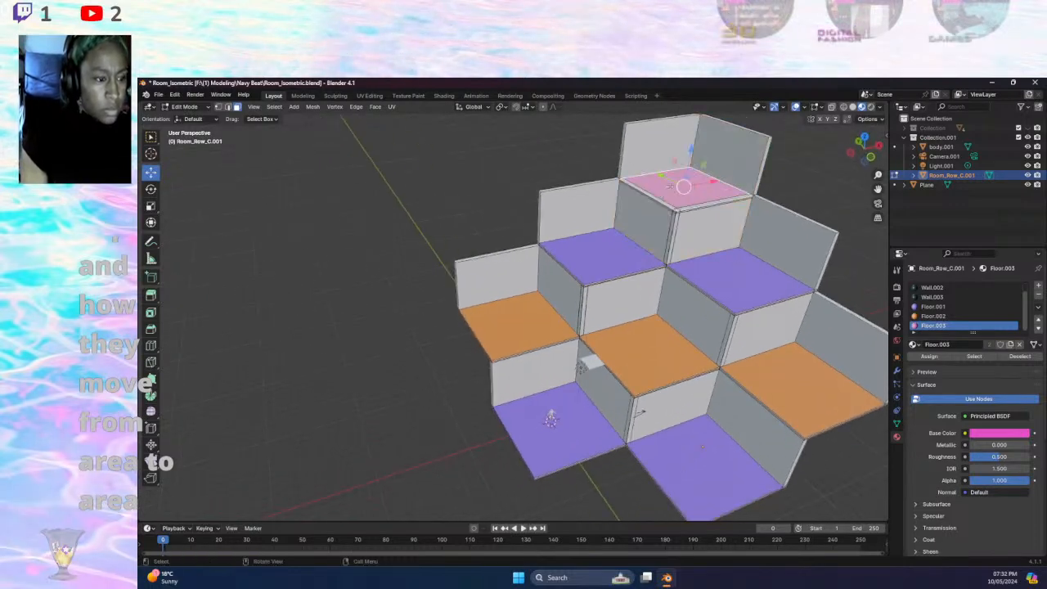
left_click_drag(657, 193, 651, 195)
left_click(681, 194)
left_click(698, 190)
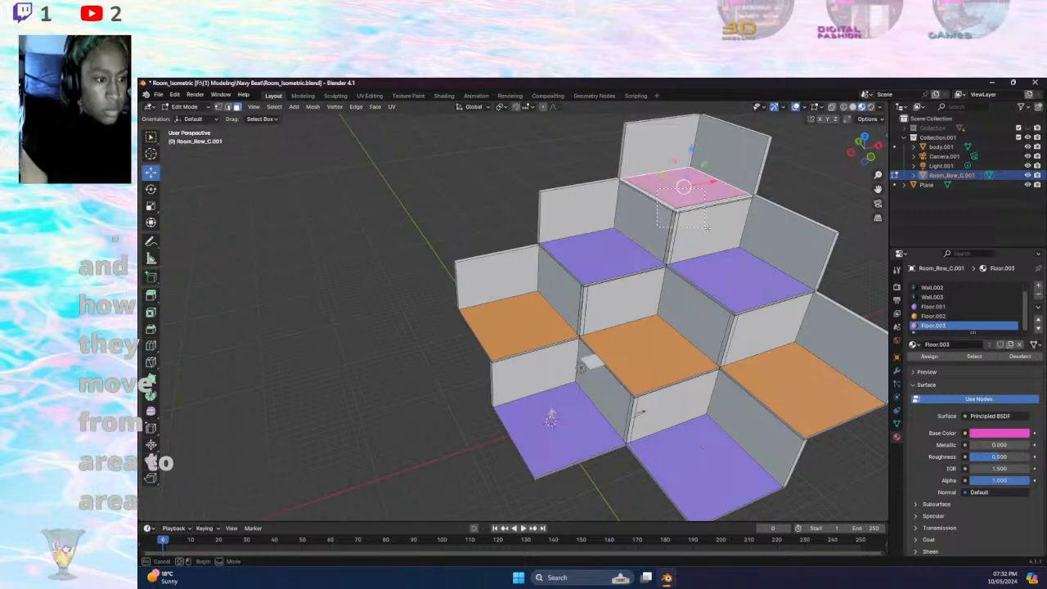
left_click_drag(700, 223, 714, 229)
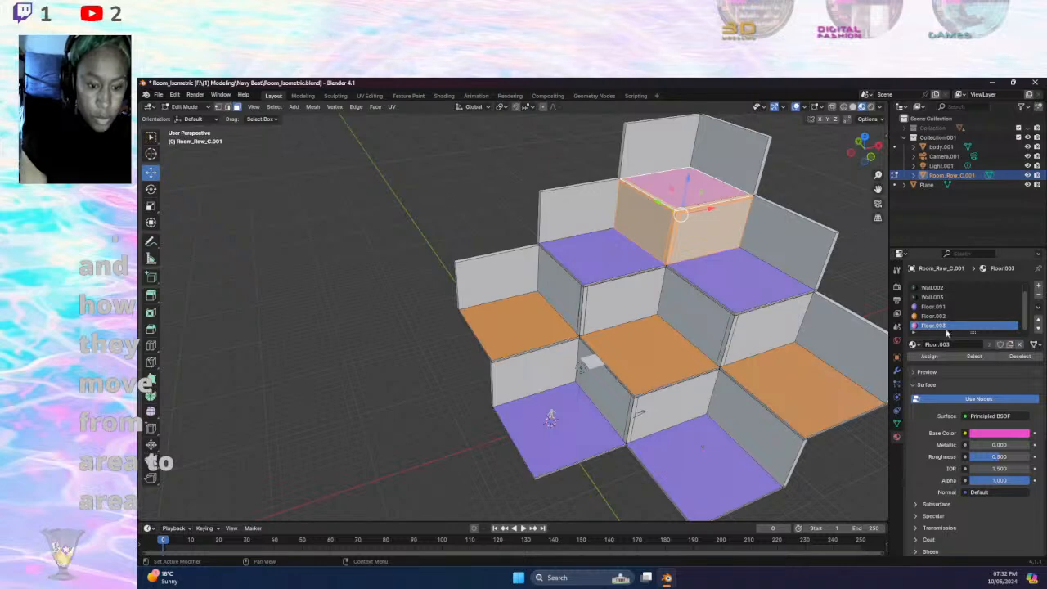
left_click(929, 357)
- Assign Wall.001 to the wall faces and corner strip directly beneath the topmost floor
left_click(652, 223)
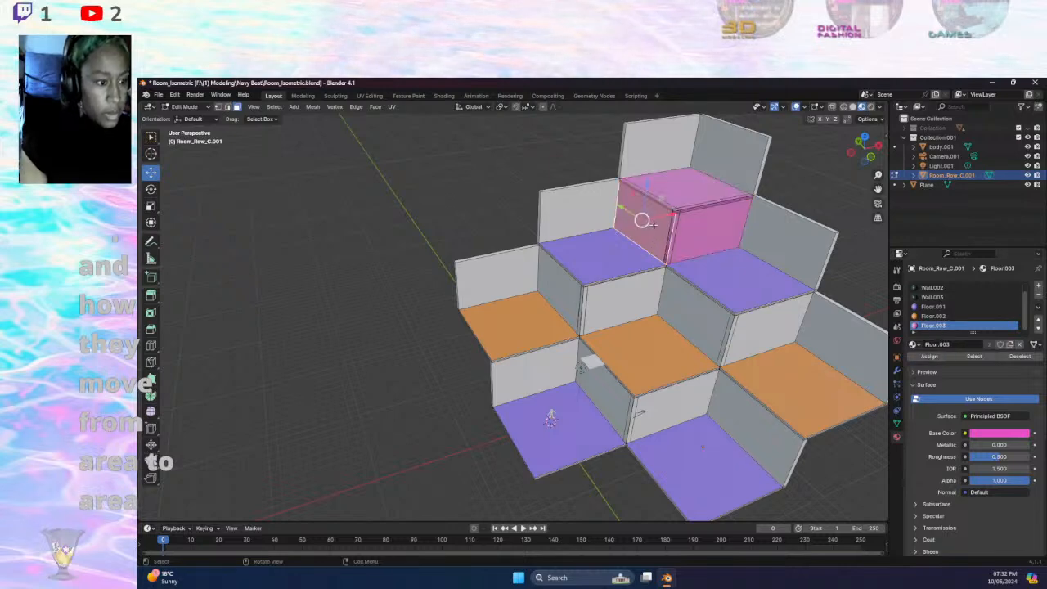
left_click_drag(660, 228, 689, 240)
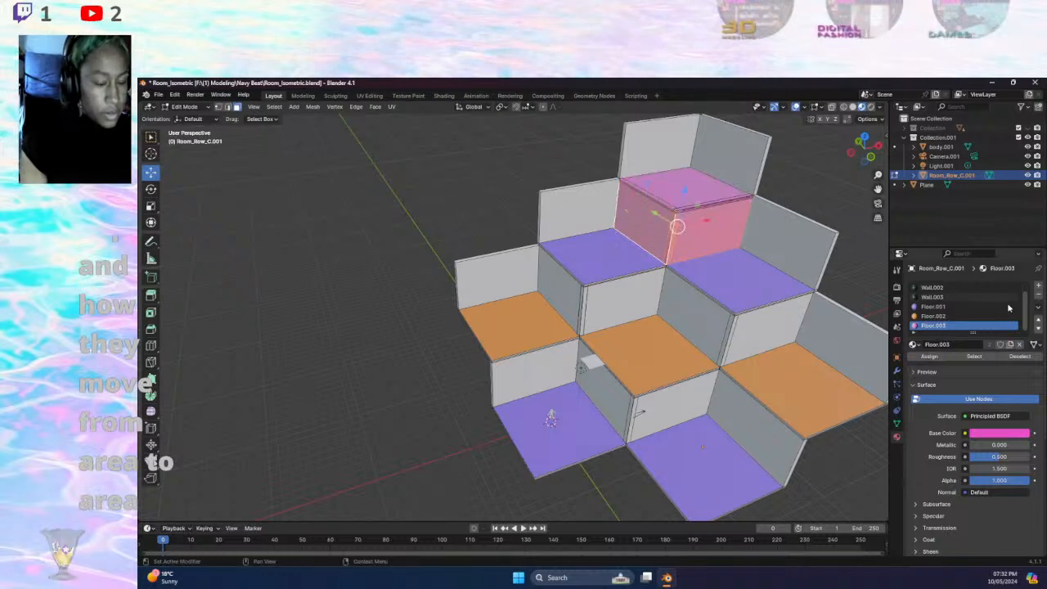
scroll(950, 286, "up", 1)
left_click(947, 290)
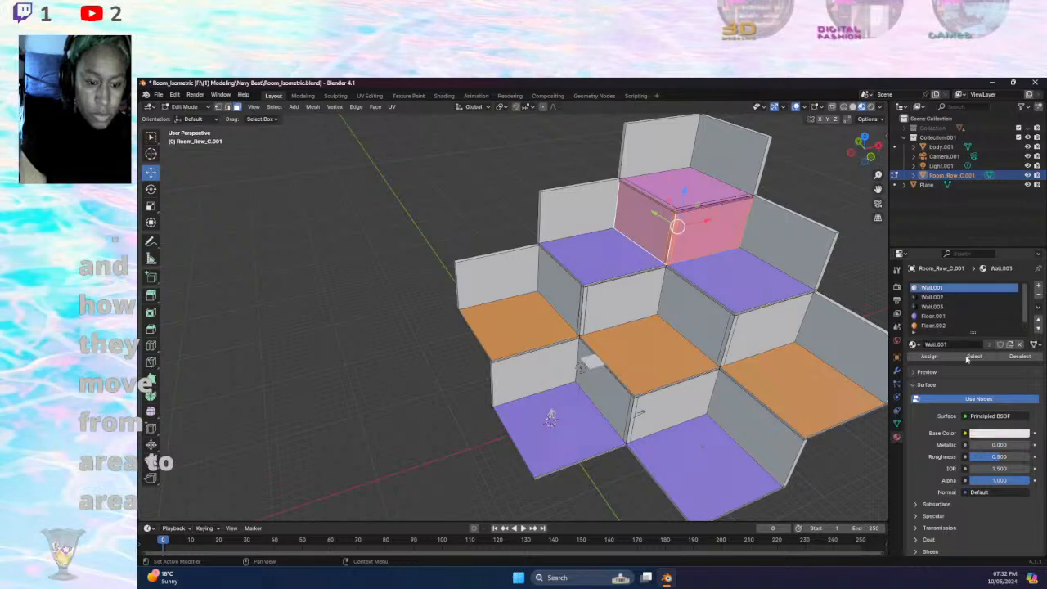
left_click(929, 357)
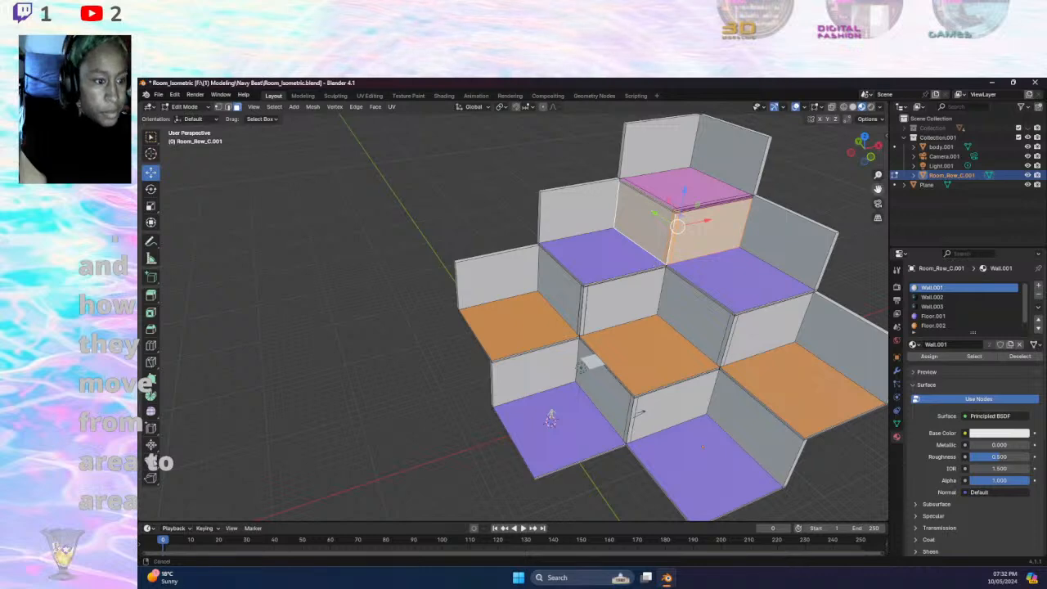
- Assign Wall.001 to the thin pink strip running just beneath the front edge of the topmost floor
left_click(769, 188)
scroll(761, 188, "up", 2)
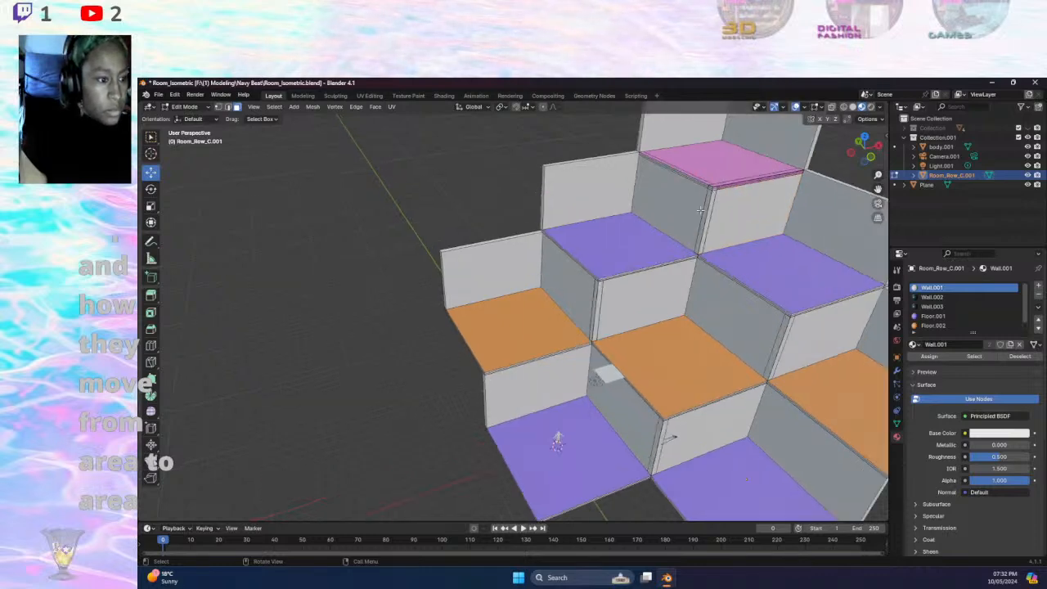
middle_click_drag(750, 187, 696, 230, "shift")
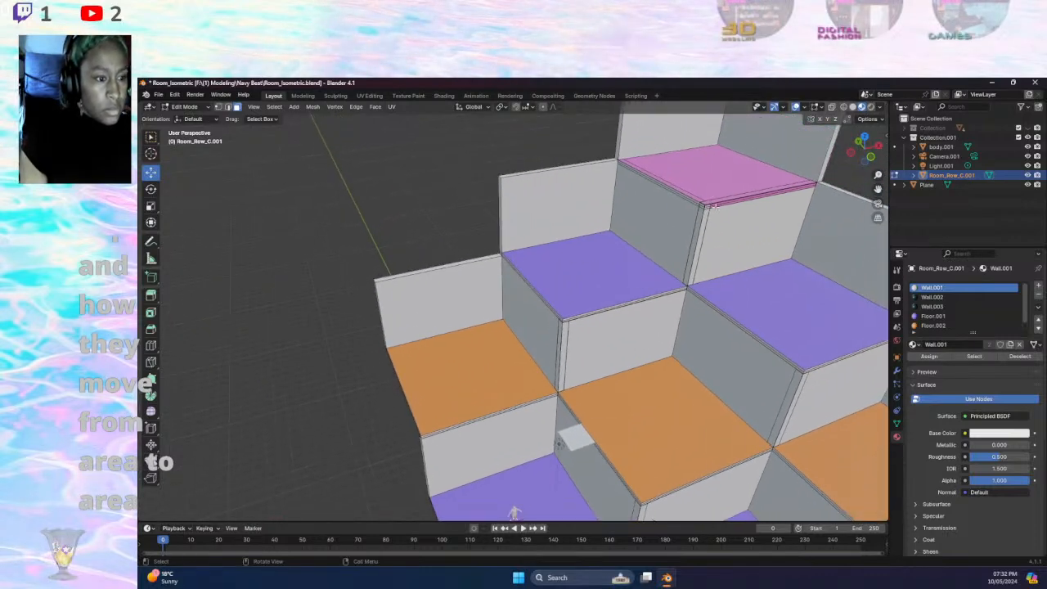
left_click(713, 204)
left_click(715, 205, "shift")
left_click(690, 200)
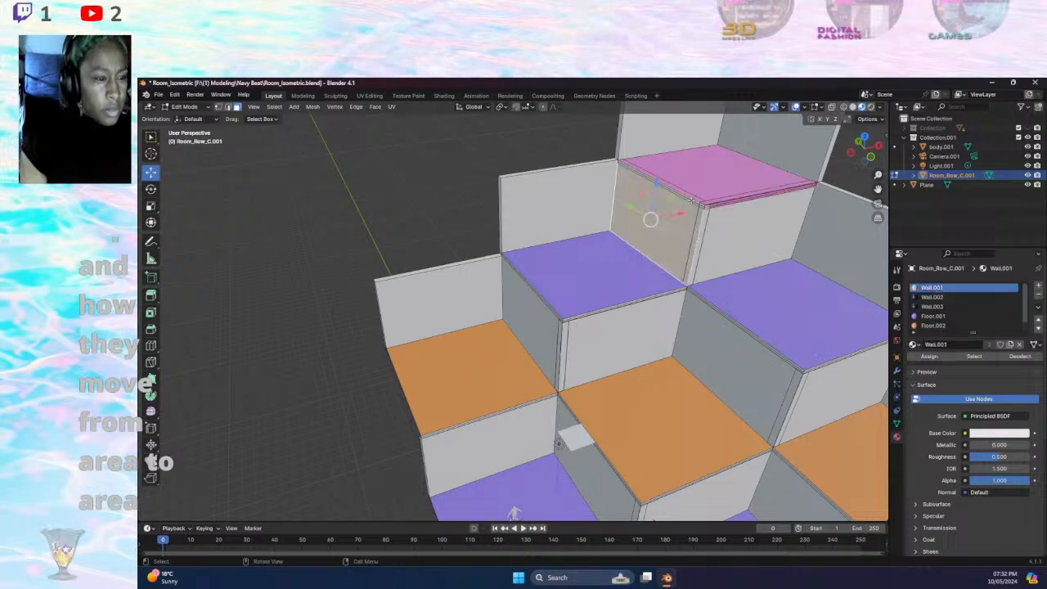
left_click(713, 204)
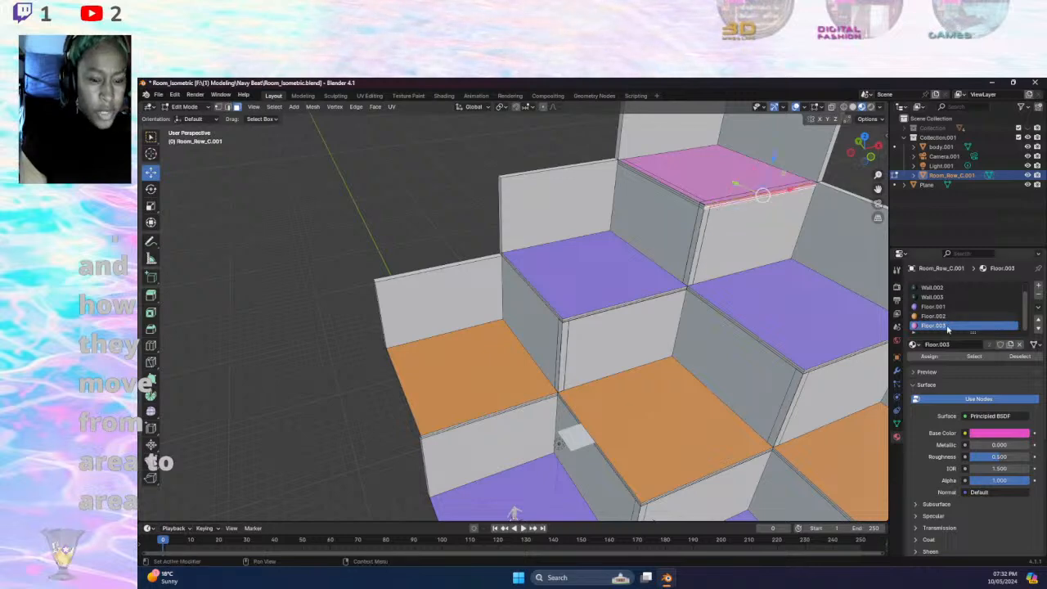
scroll(945, 298, "up", 1)
left_click(937, 288)
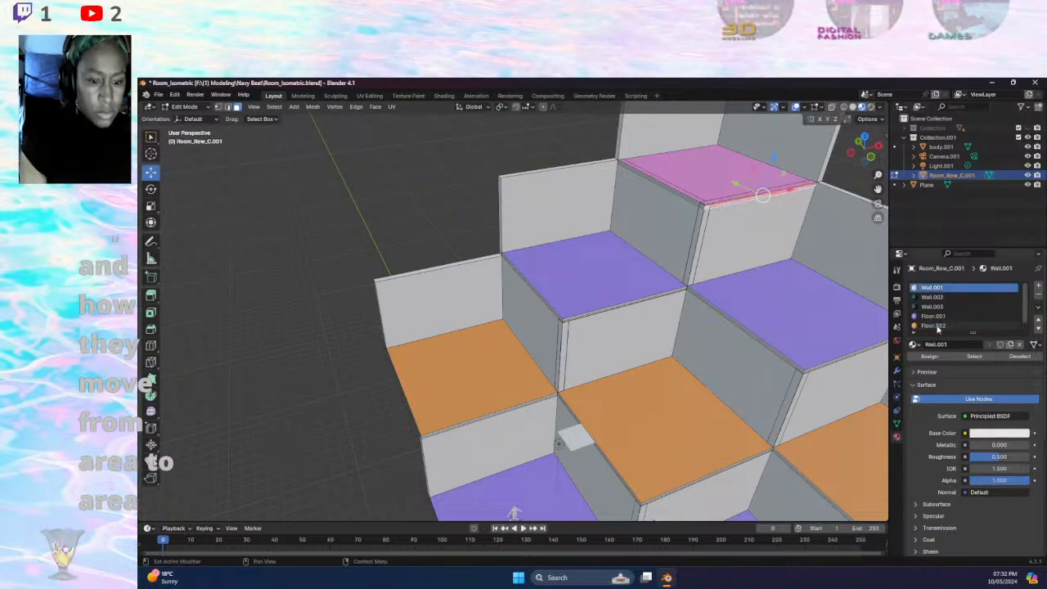
left_click(929, 356)
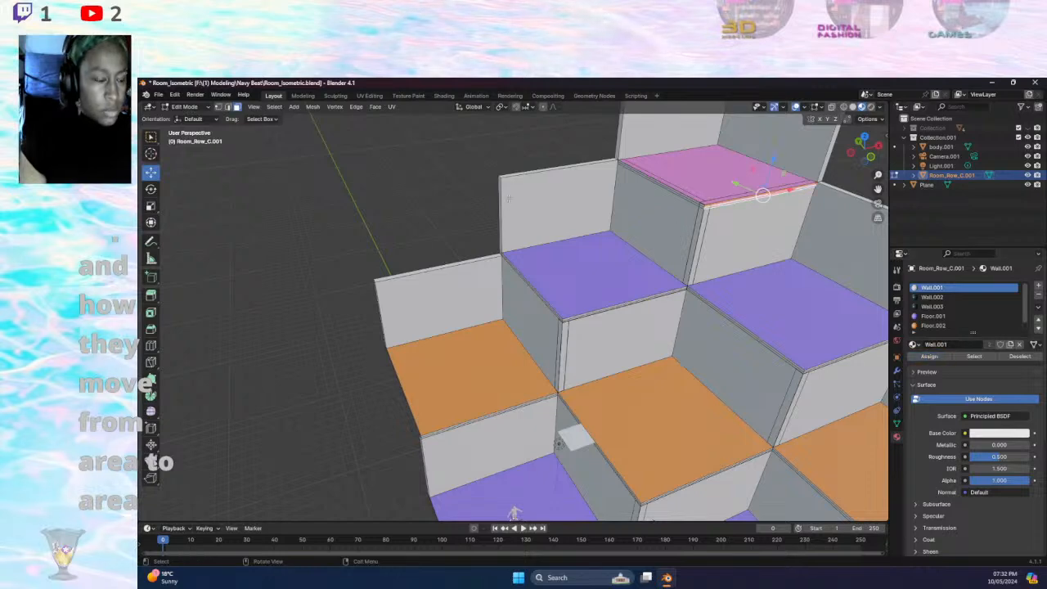
left_click(492, 168)
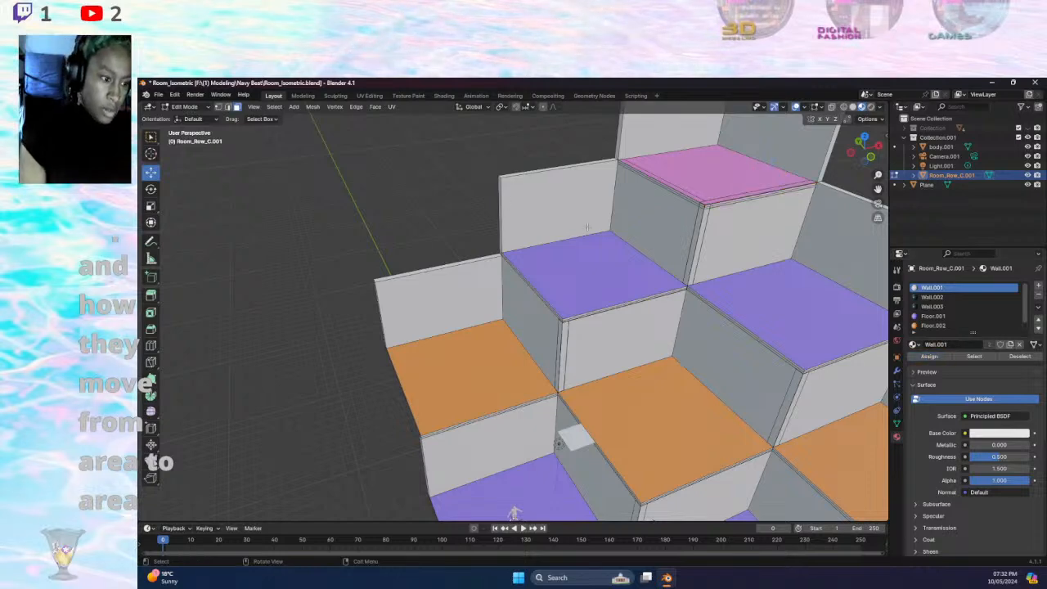
- Select all wall faces of the topmost room through the mesh in front view and assign Wall.002 to them
scroll(587, 226, "down", 3)
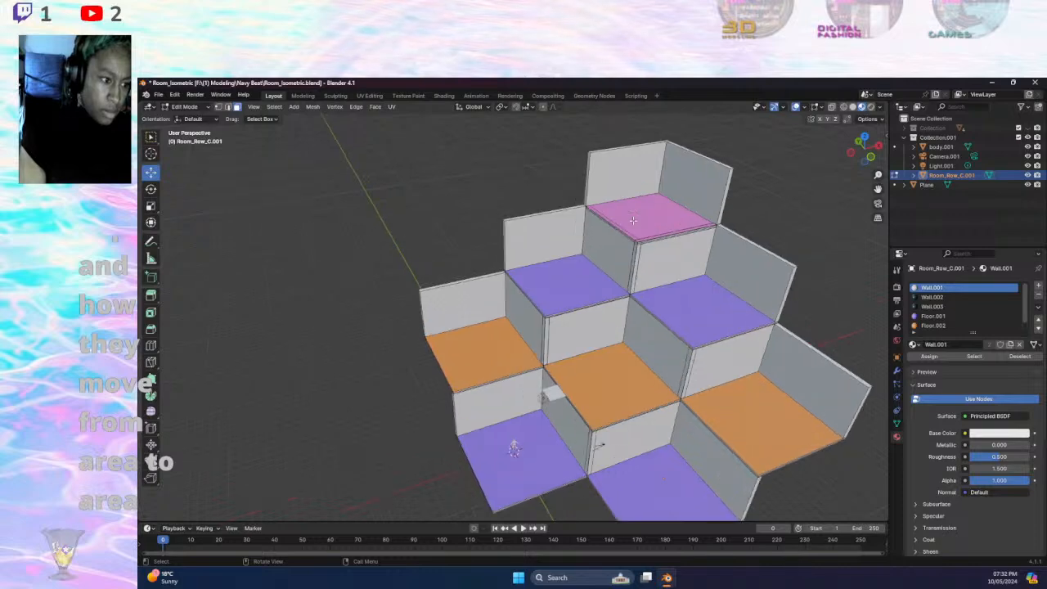
left_click(623, 170)
left_click(705, 177, "shift")
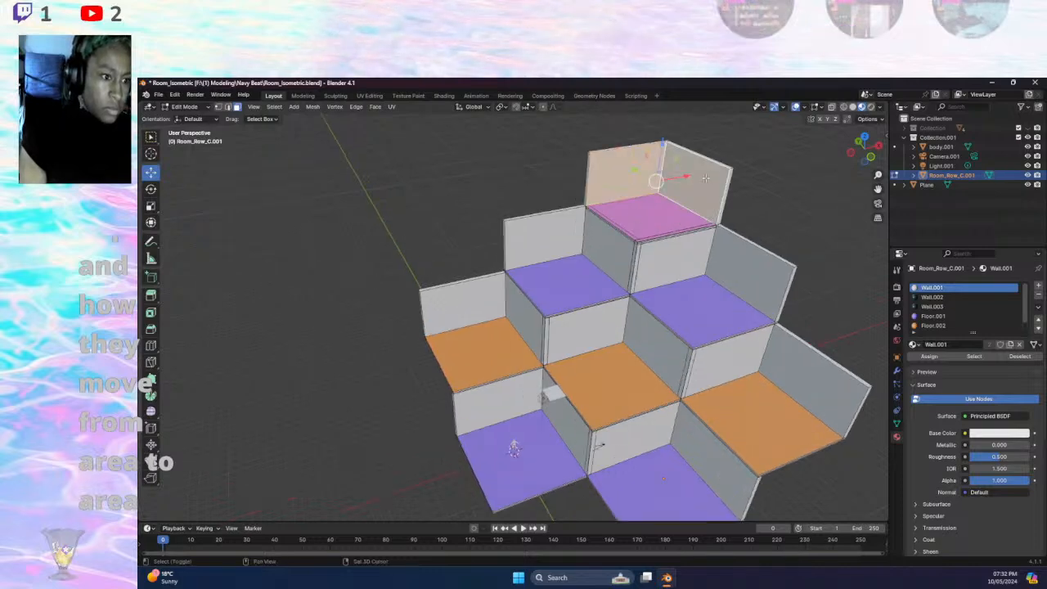
left_click(731, 174, "shift")
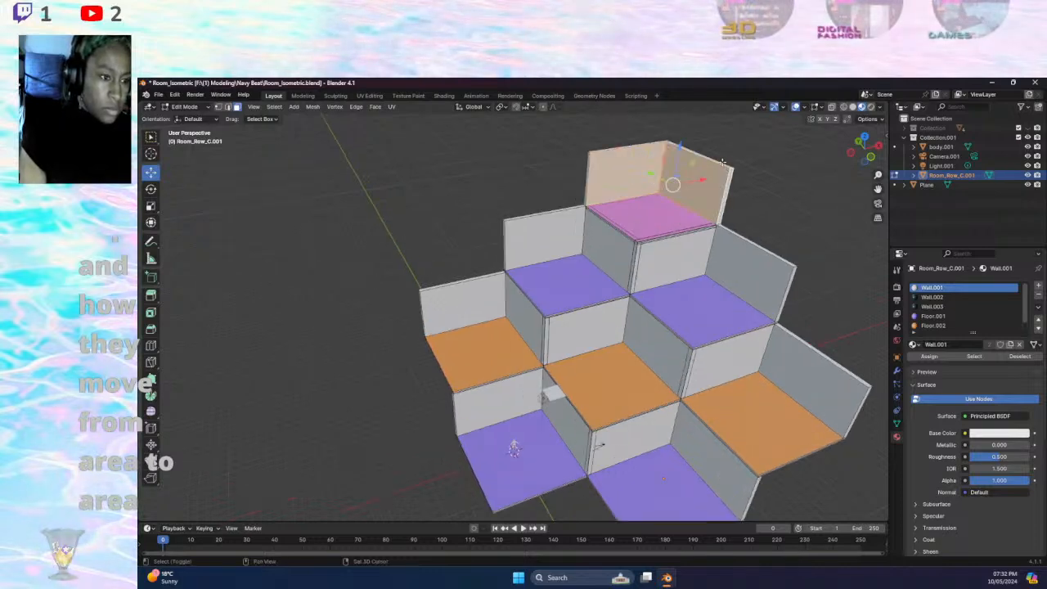
left_click(717, 162, "shift")
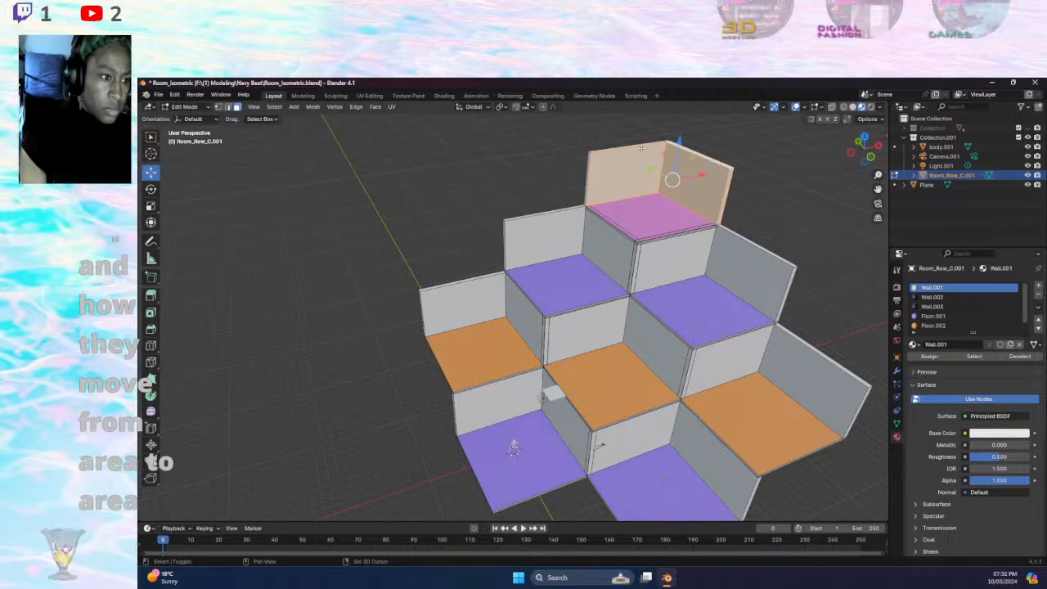
left_click(832, 106)
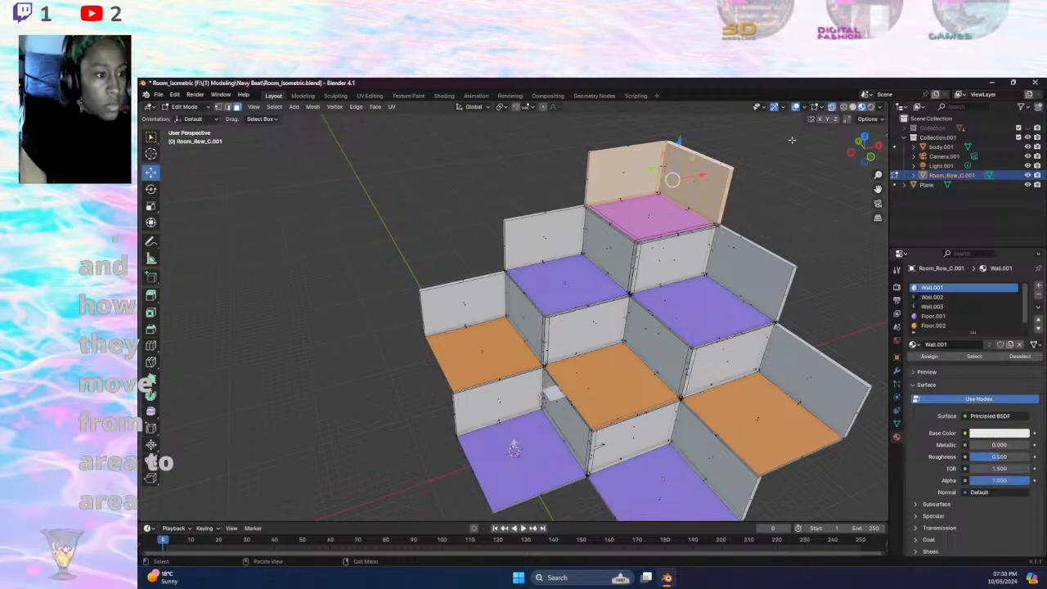
left_click(878, 161)
left_click_drag(577, 129, 754, 216)
left_click(932, 297)
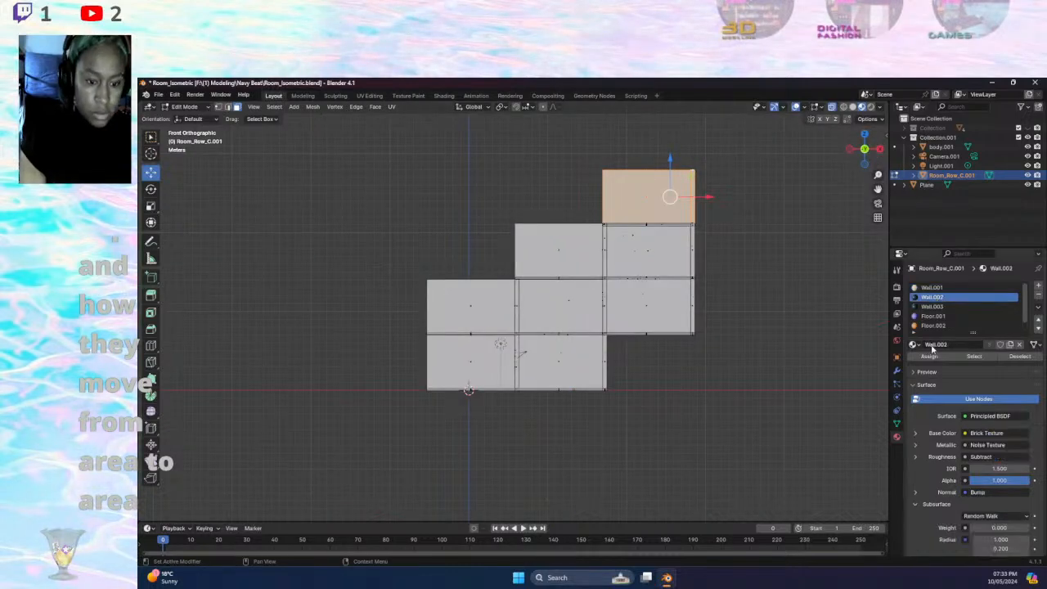
left_click(929, 357)
- In left orthographic view, box-select the walls of the row with the three orange floors and assign Wall.003
middle_click_drag(720, 352, 830, 350)
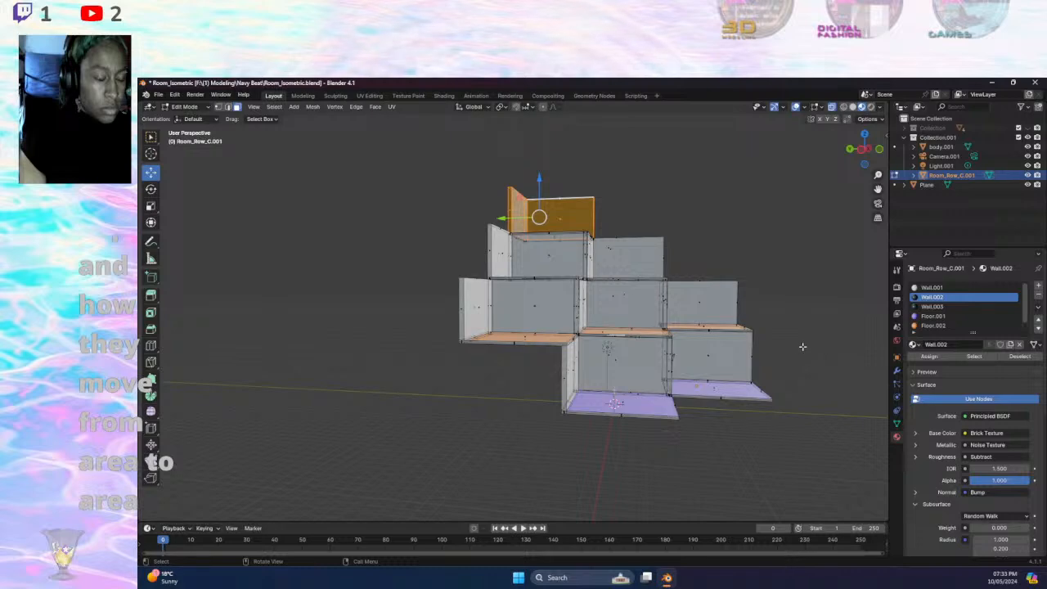
left_click(862, 153)
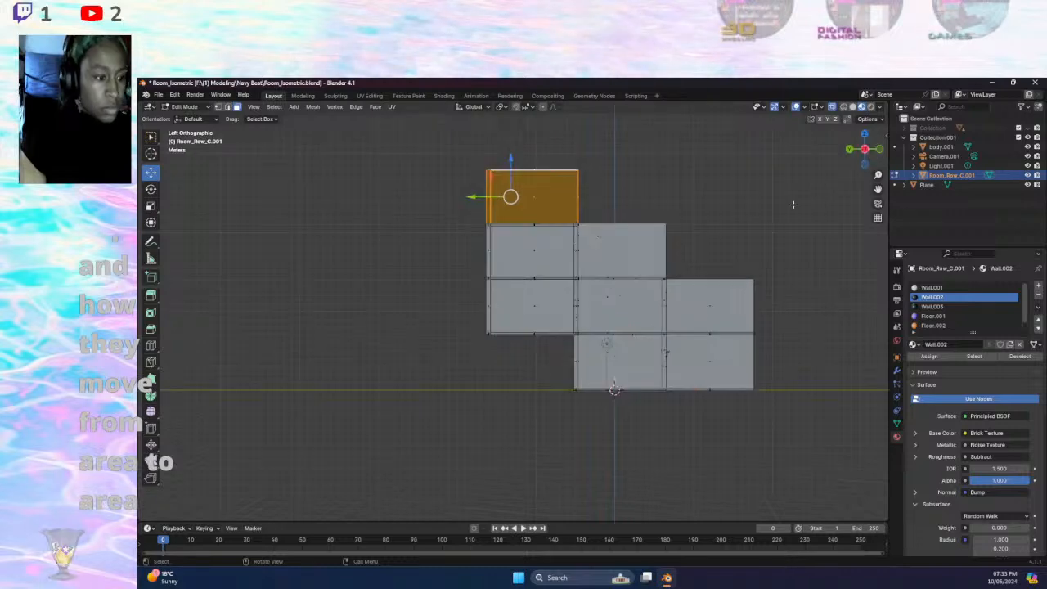
left_click_drag(479, 280, 446, 273)
left_click(800, 316)
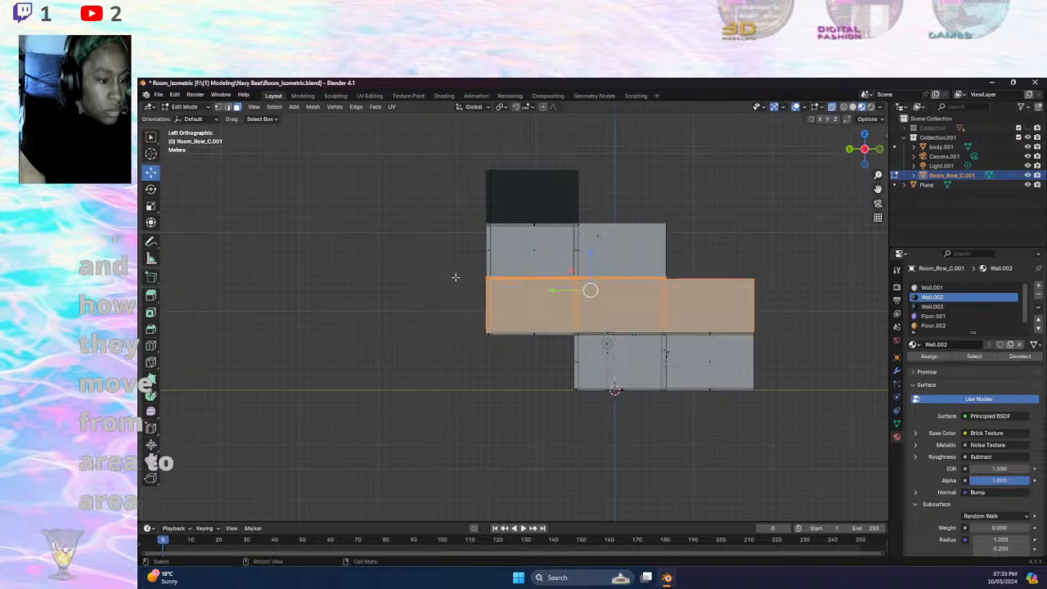
left_click(933, 306)
left_click(929, 356)
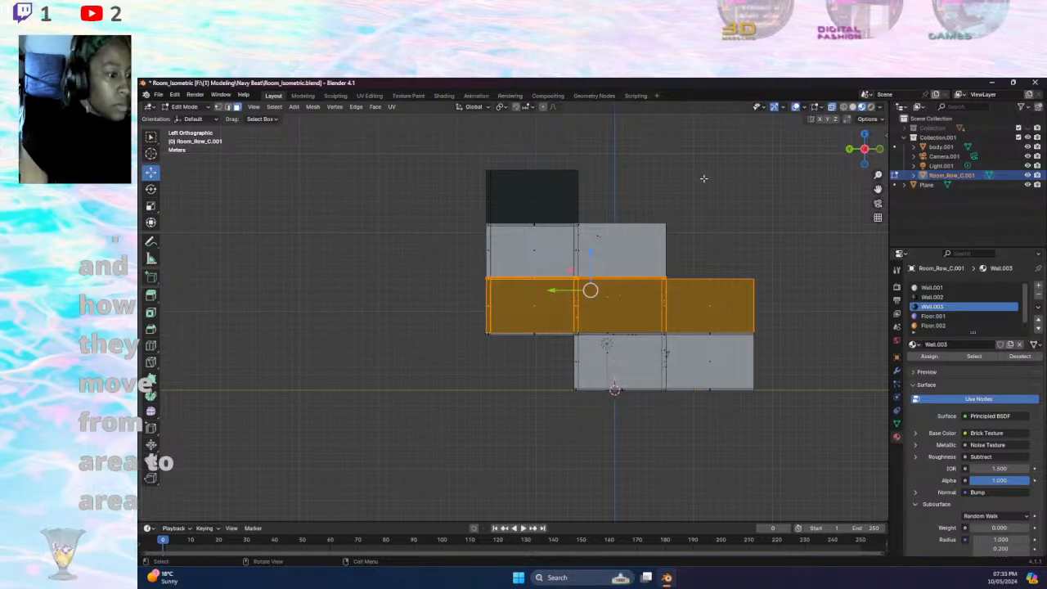
left_click(672, 175)
- Turn off X-ray, select the two floors directly above the orange row and assign Floor.001 to them
middle_click_drag(728, 170, 683, 217)
left_click(565, 272)
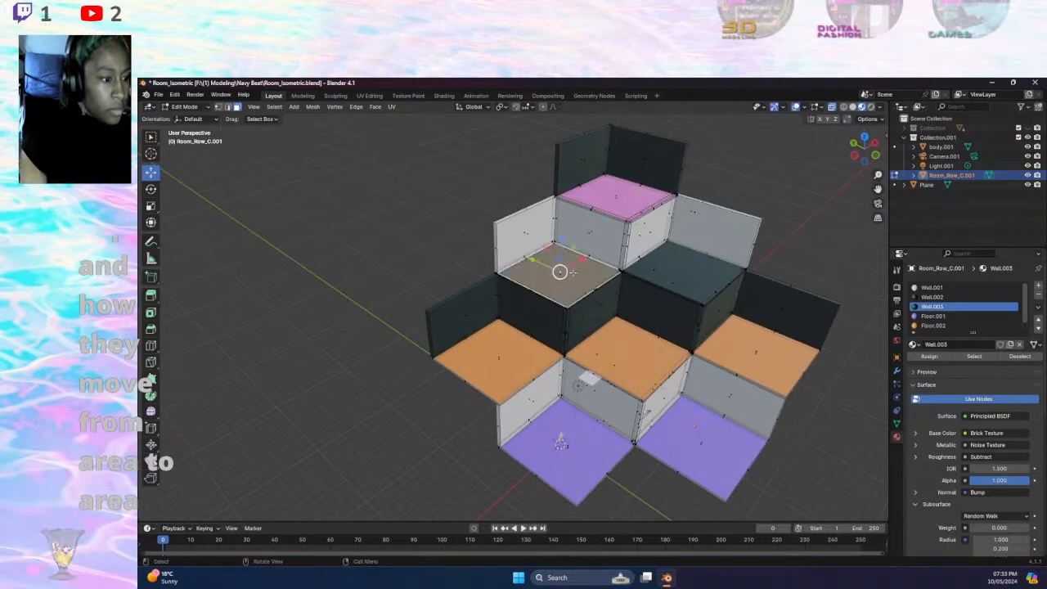
left_click(678, 271, "shift")
left_click(801, 236)
left_click(675, 263)
left_click(831, 107)
left_click(709, 269)
left_click(578, 282, "shift")
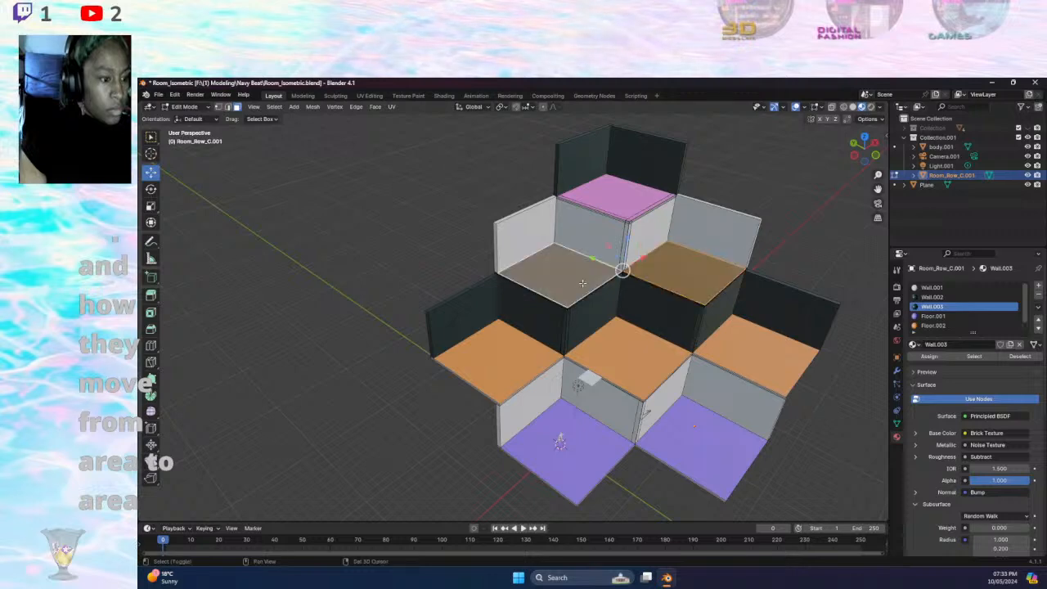
left_click(937, 326)
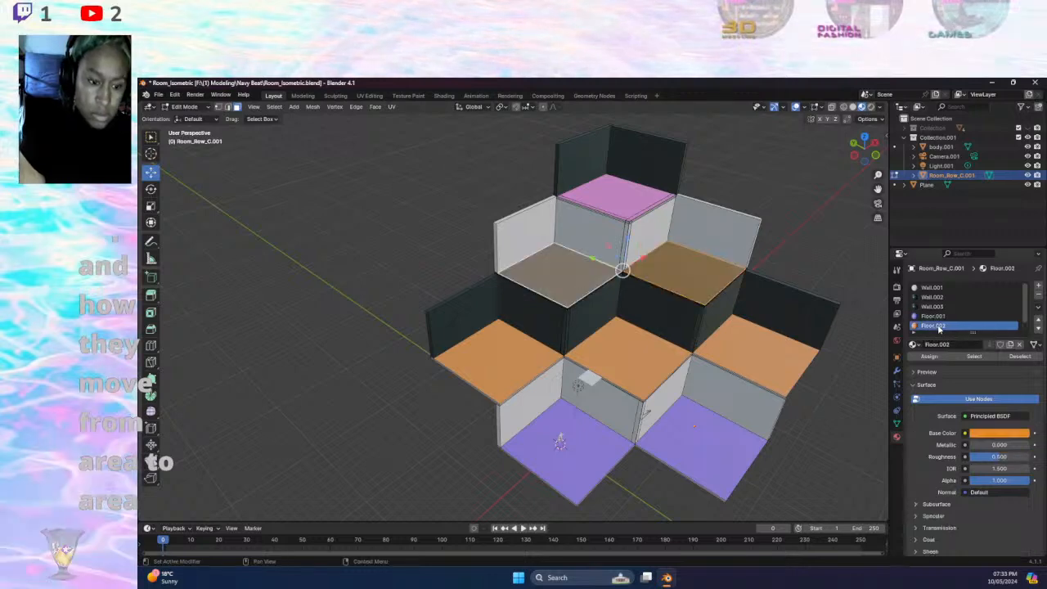
scroll(949, 322, "down", 1)
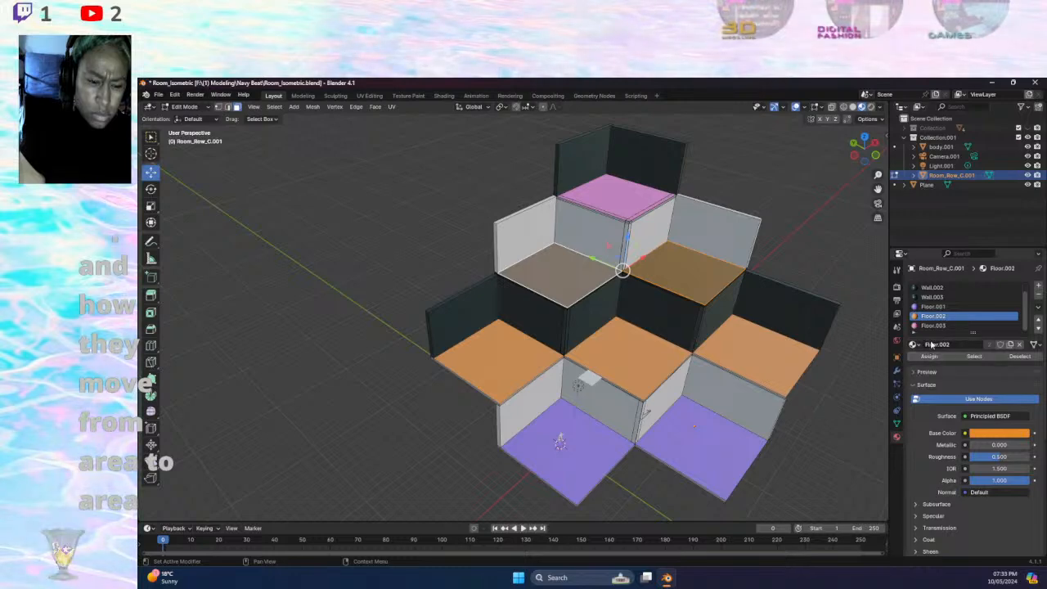
left_click(933, 306)
left_click(929, 356)
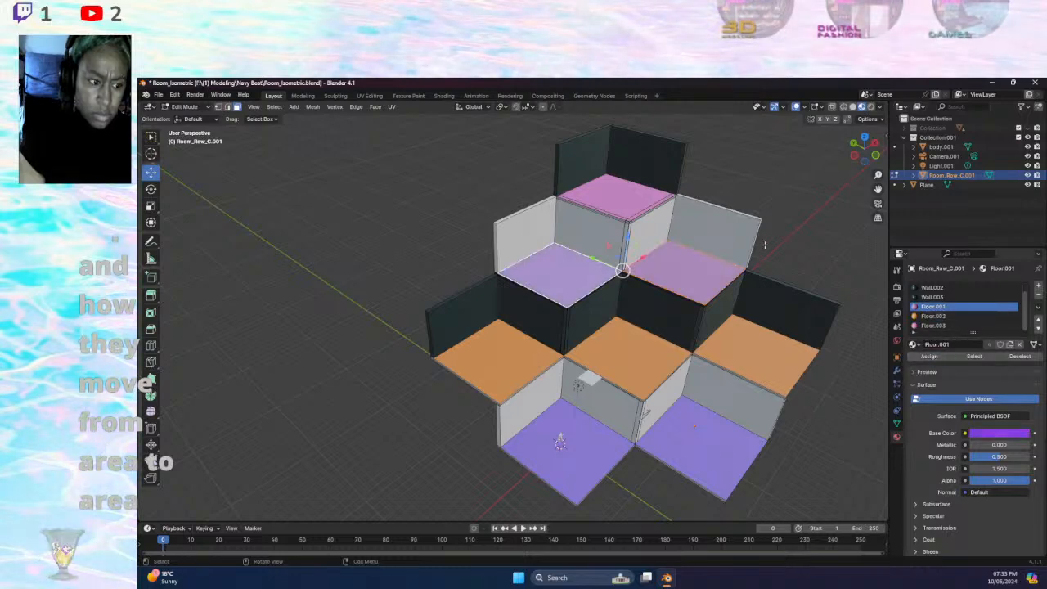
- Open Wall.003's nodes in the Shading workspace and change a Color Ramp stop to a bright blue
key("alt+a")
left_click(760, 302)
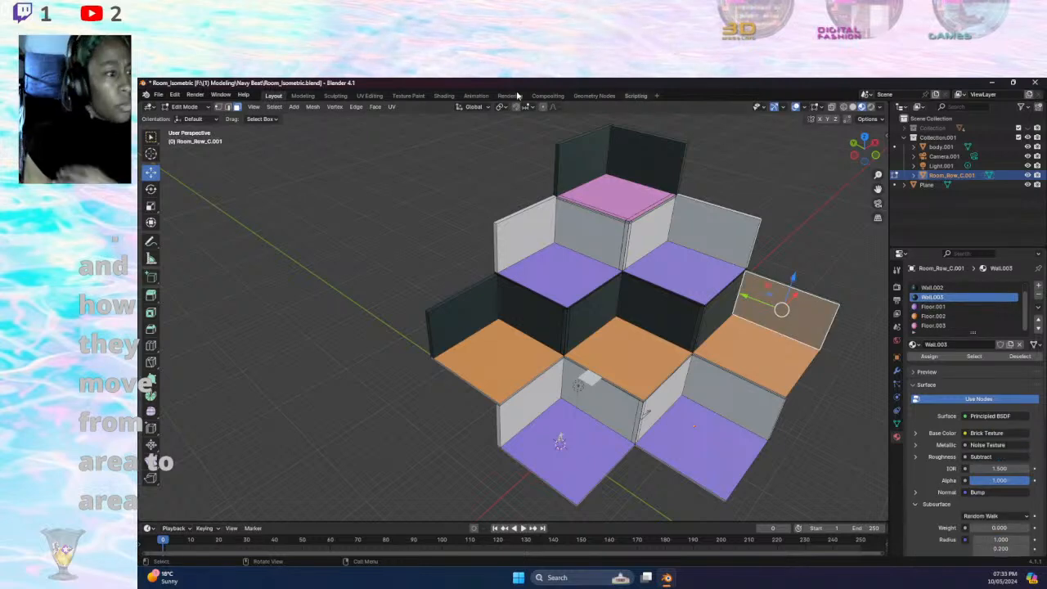
left_click(443, 95)
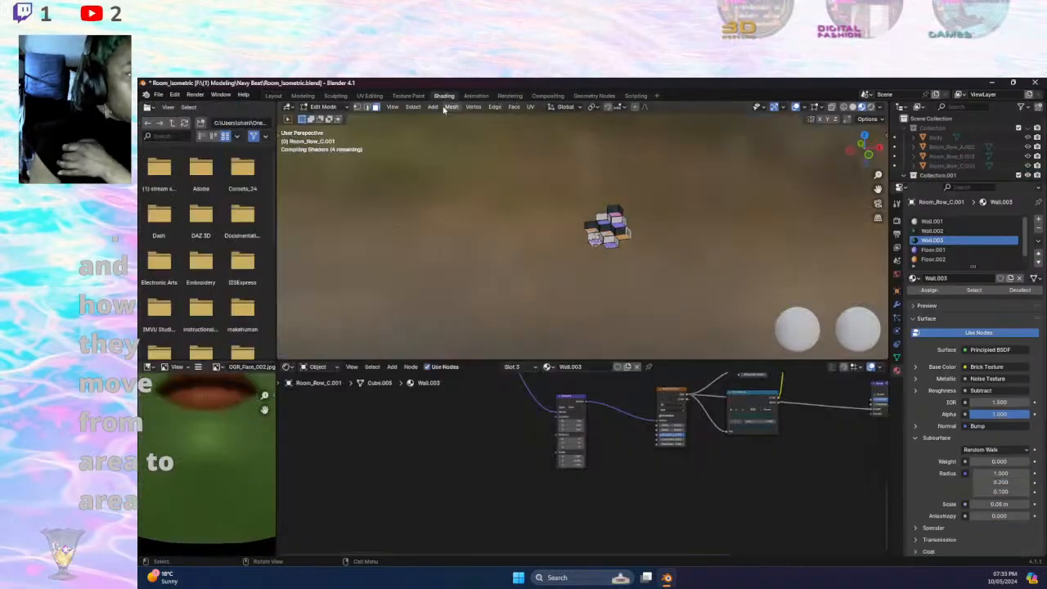
scroll(744, 474, "up", 6)
middle_click_drag(833, 404, 572, 421)
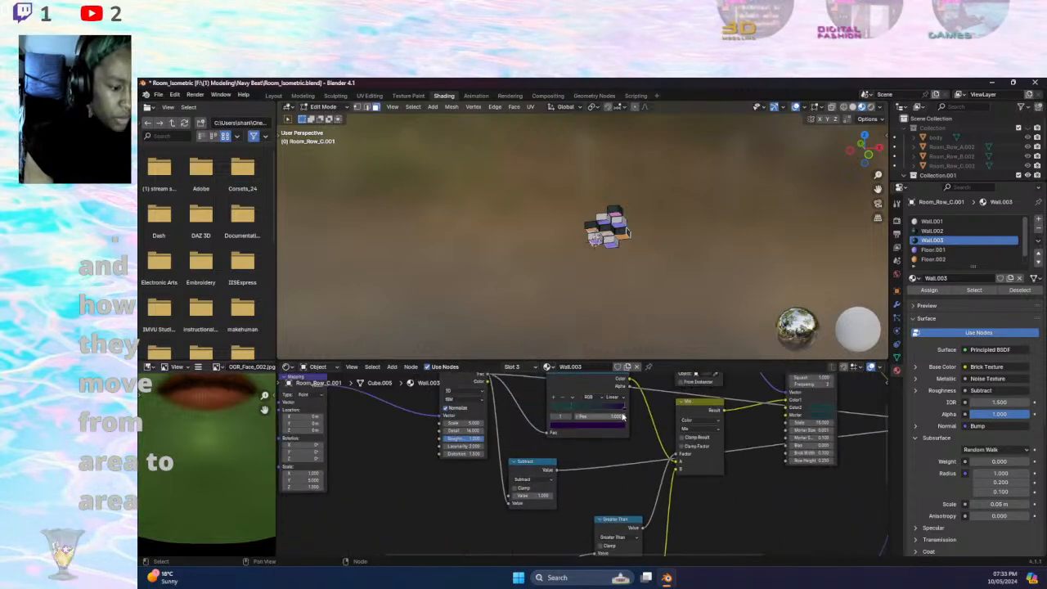
left_click(574, 426)
left_click(595, 330)
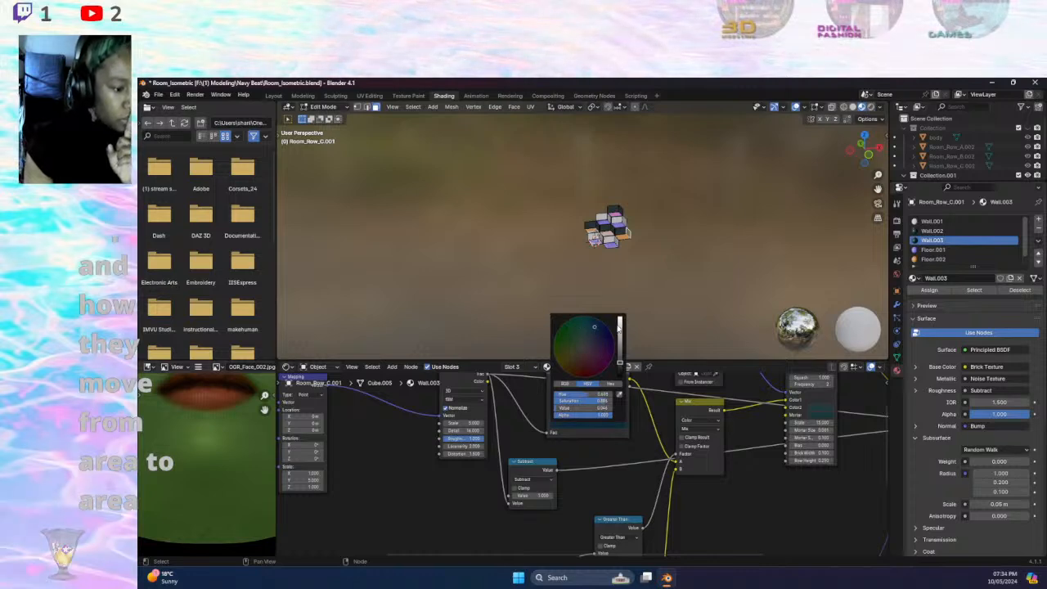
left_click_drag(619, 328, 619, 324)
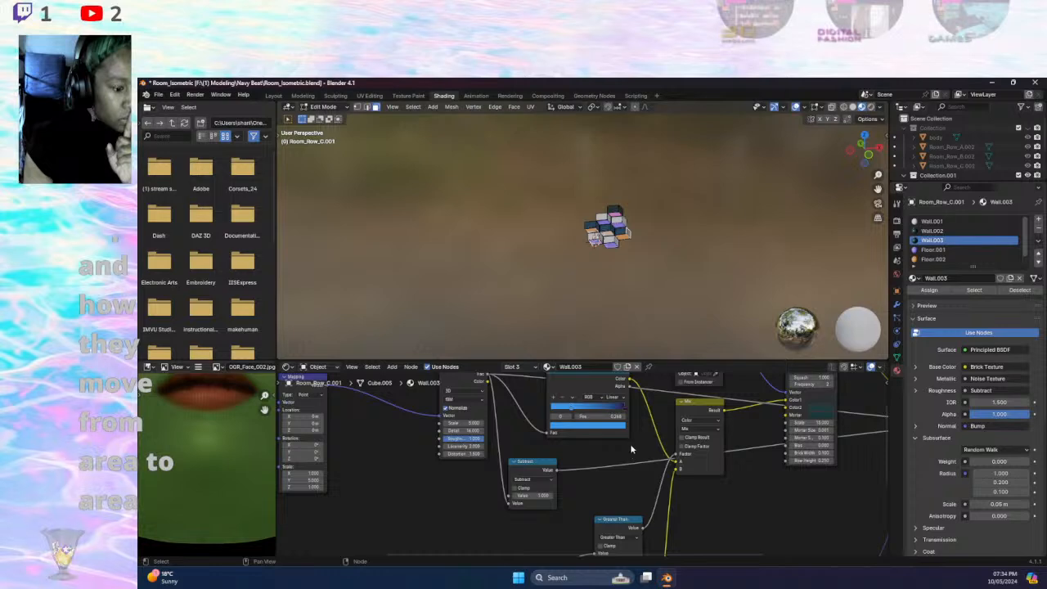
- Lighten a stop of Wall.003's other Color Ramp, beside the Noise Texture, to light blue and return to the Layout workspace
scroll(629, 452, "down", 8)
scroll(622, 460, "up", 5)
left_click(604, 431)
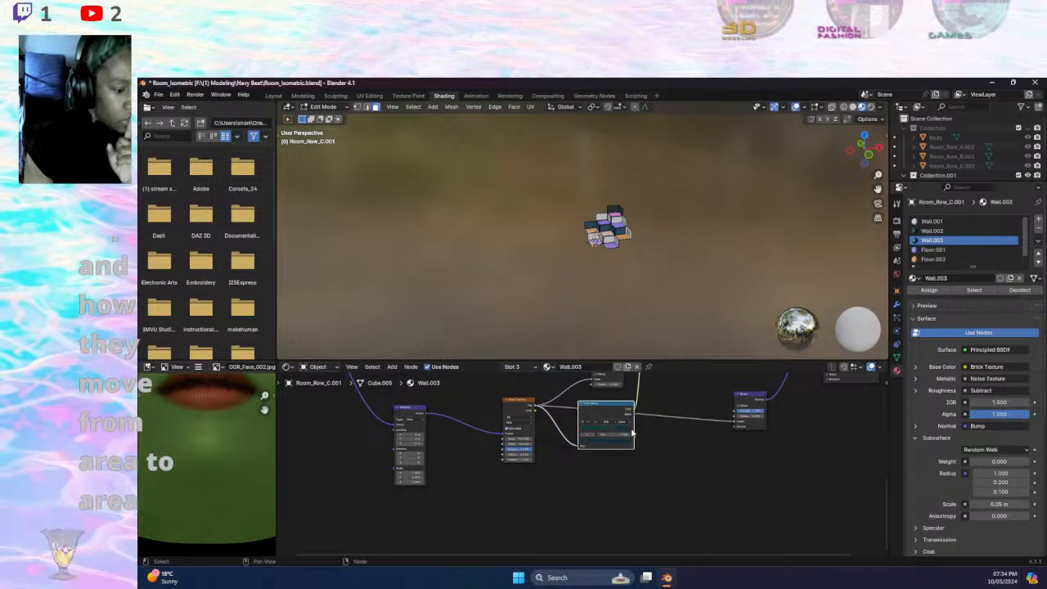
left_click(624, 444)
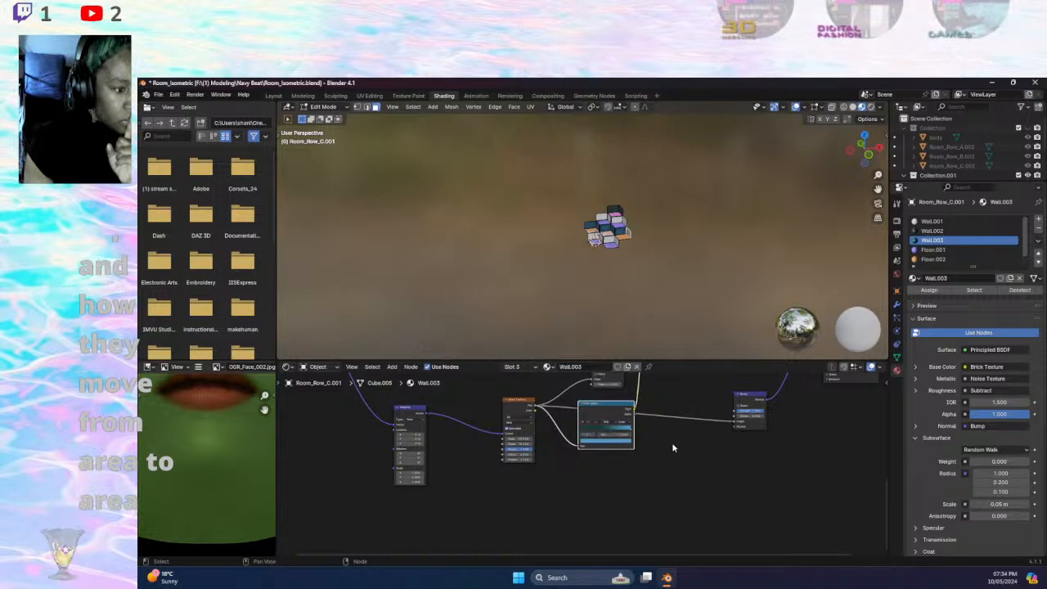
left_click(275, 96)
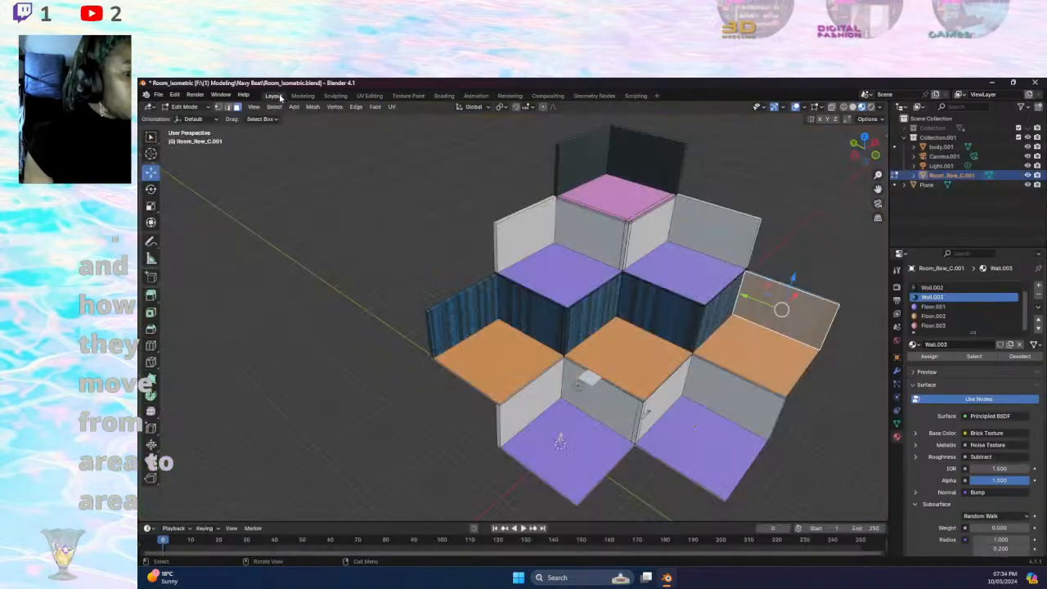
left_click(443, 411)
middle_click_drag(464, 382, 486, 349)
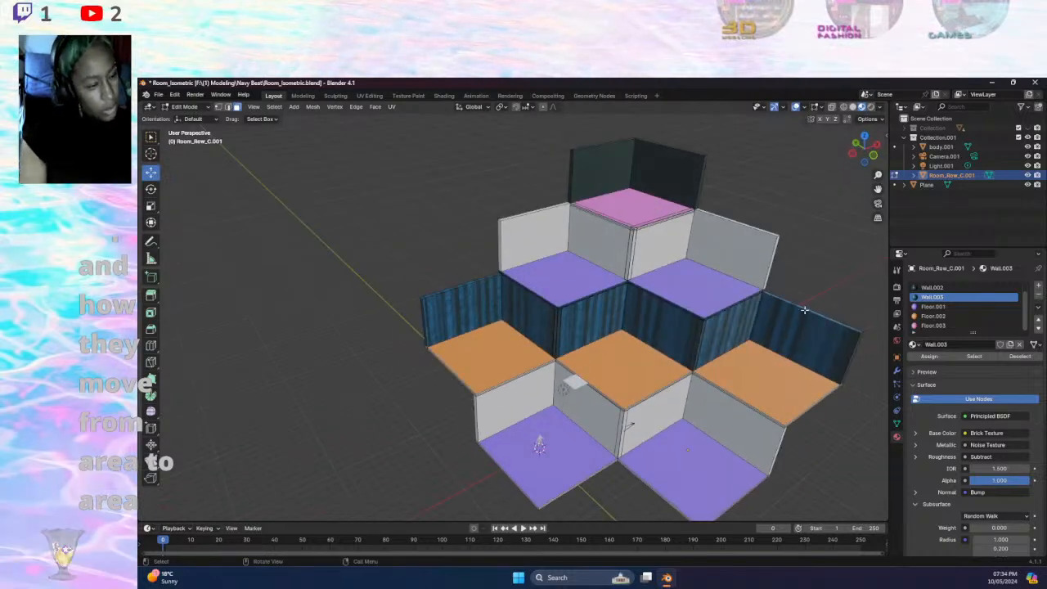
mouse_move(724, 336)
middle_mouse_down()
mouse_move(719, 288)
mouse_move(719, 309)
mouse_move(739, 316)
mouse_move(823, 311)
mouse_move(720, 319)
mouse_move(717, 306)
mouse_move(703, 331)
middle_mouse_up()
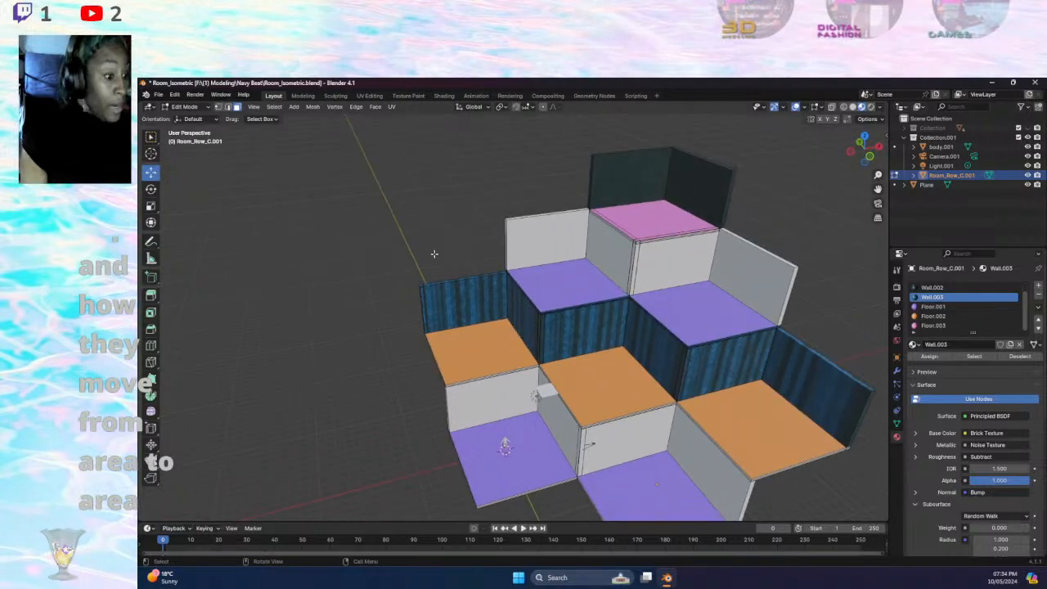
- Switch to Object Mode, select the small plane between the rooms and give it the existing Bridge material
left_click(183, 107)
left_click(188, 124)
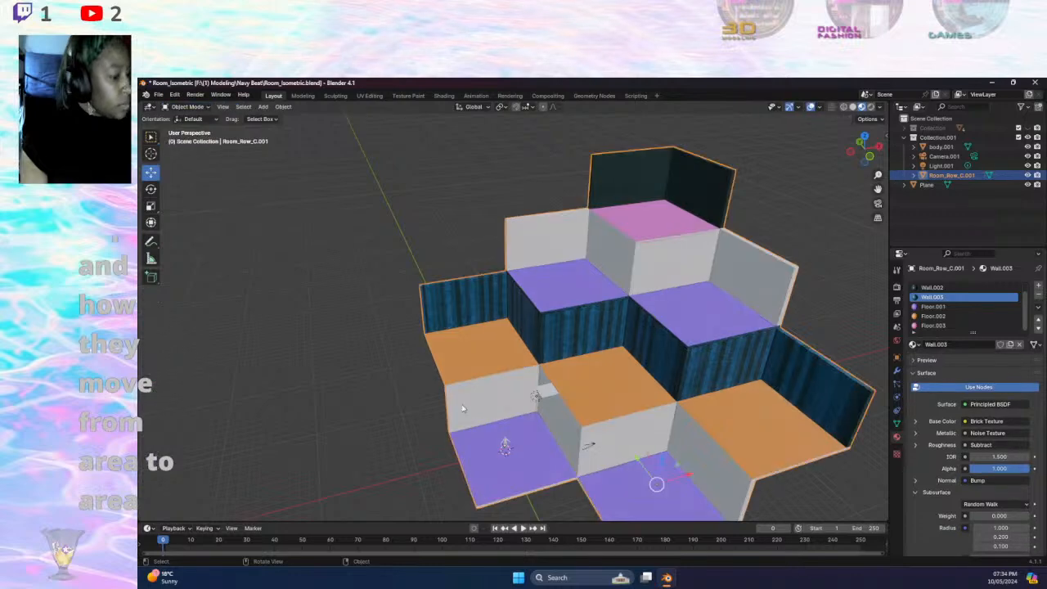
left_click(550, 393)
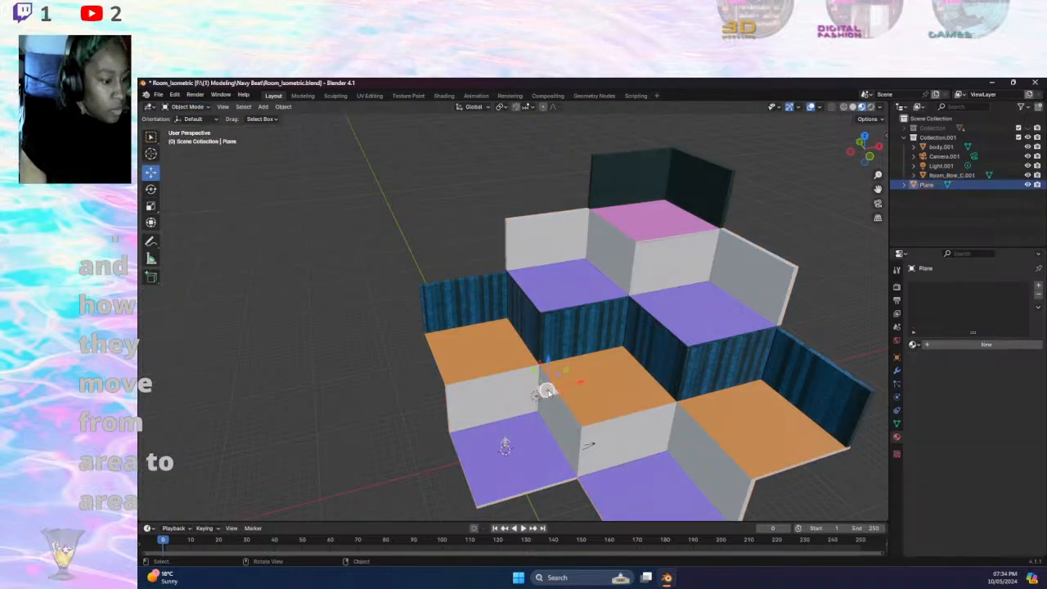
left_click(924, 345)
left_click(941, 359)
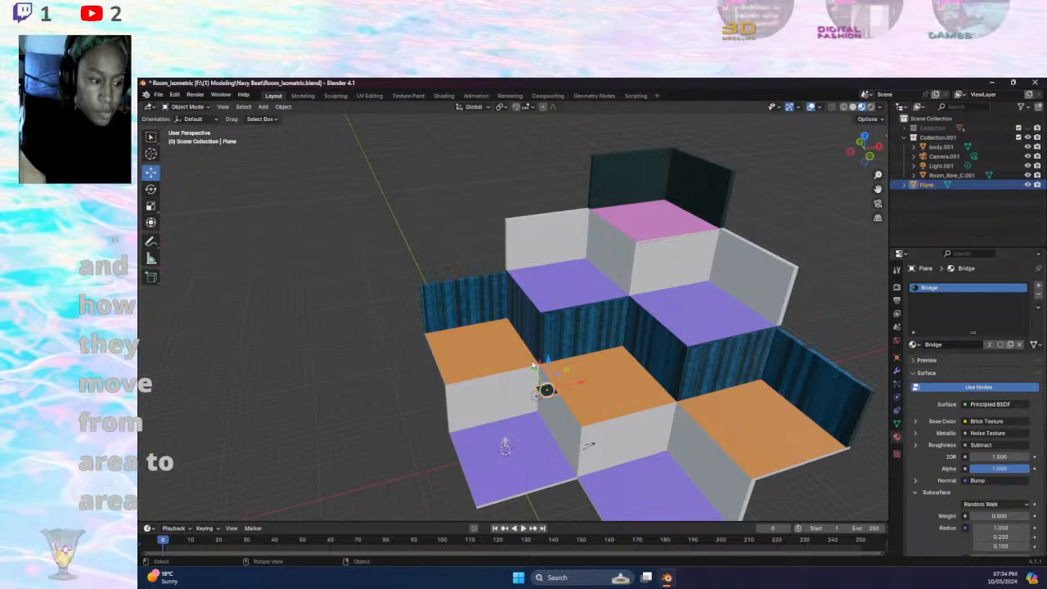
- Enter Edit Mode on the bridge plane and move its outer short edge about -6.5 m along X to lengthen it
middle_click_drag(343, 355, 240, 210)
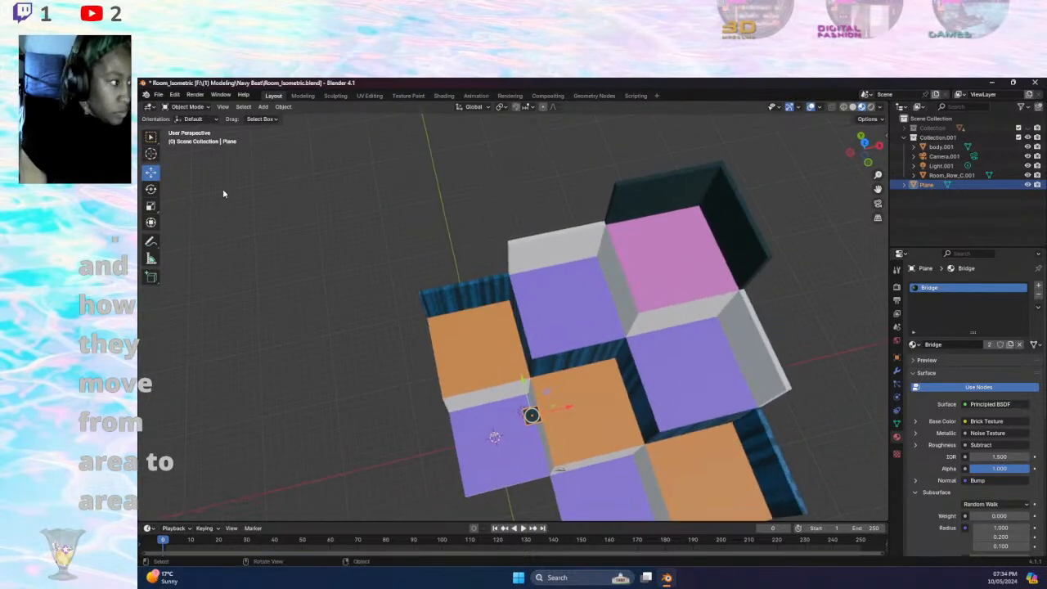
left_click(187, 107)
left_click(188, 131)
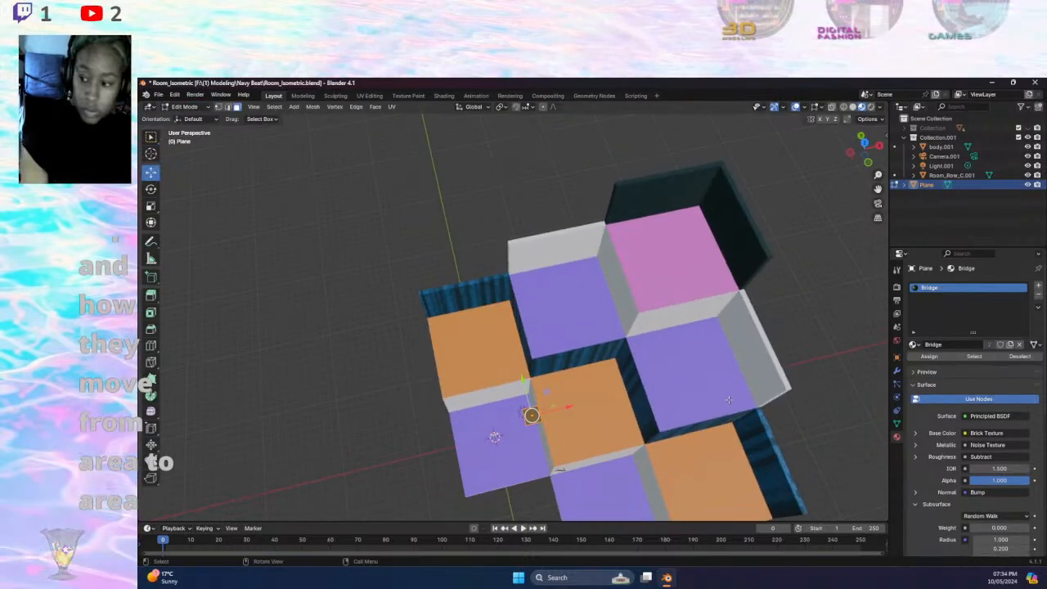
middle_click_drag(627, 411, 570, 338)
scroll(570, 339, "up", 5)
scroll(570, 339, "up", 2)
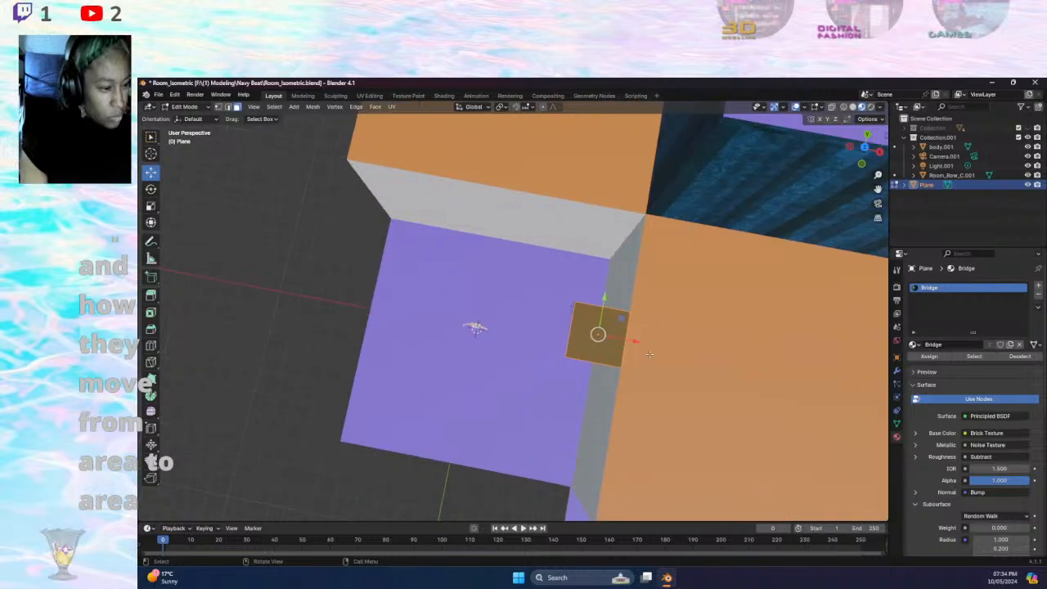
scroll(571, 342, "down", 1)
left_click(571, 346)
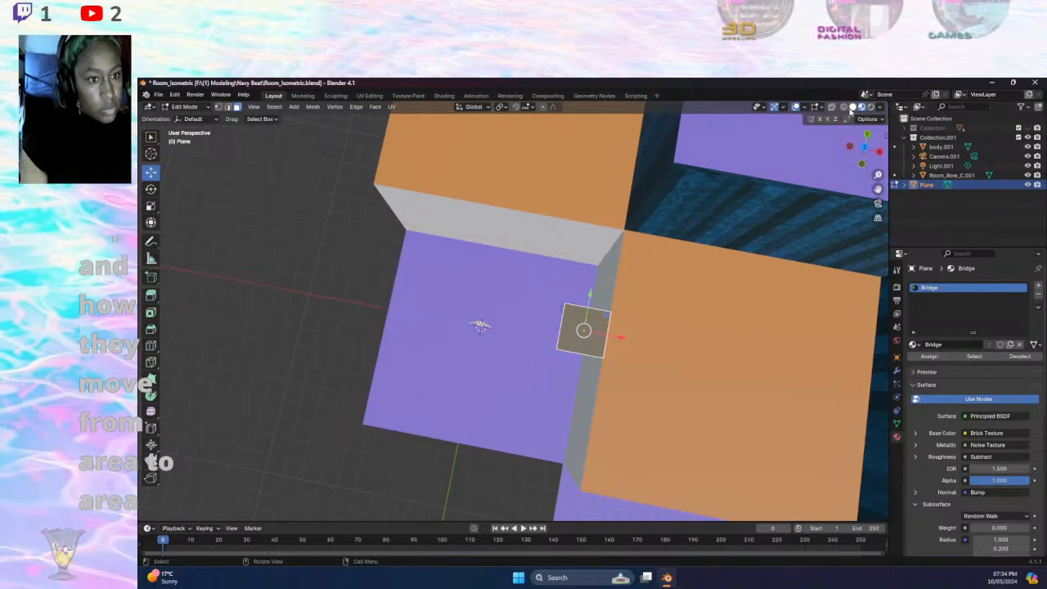
left_click(228, 107)
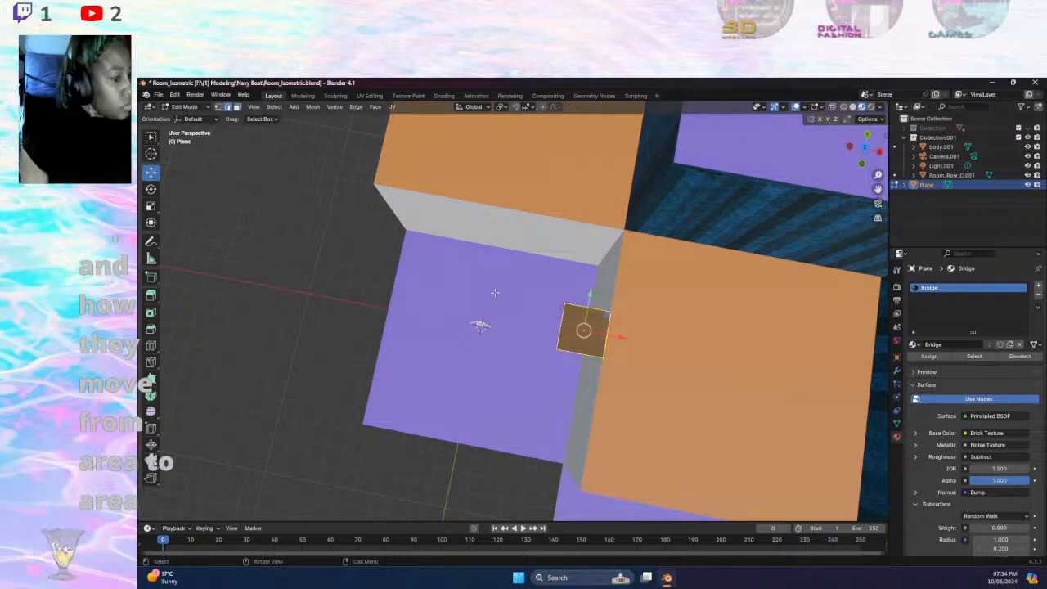
key("KP_7")
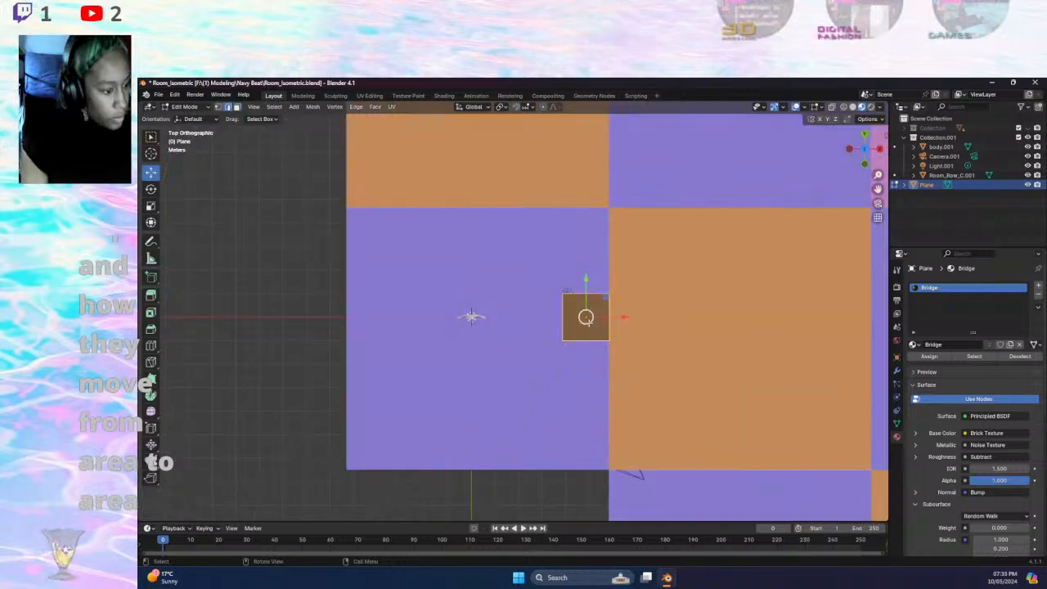
left_click(563, 318)
left_click_drag(597, 317, 444, 325)
middle_click_drag(444, 325, 502, 350)
- Add 24 evenly spaced, centred loop cuts across the bridge plane's width
key("ctrl+r")
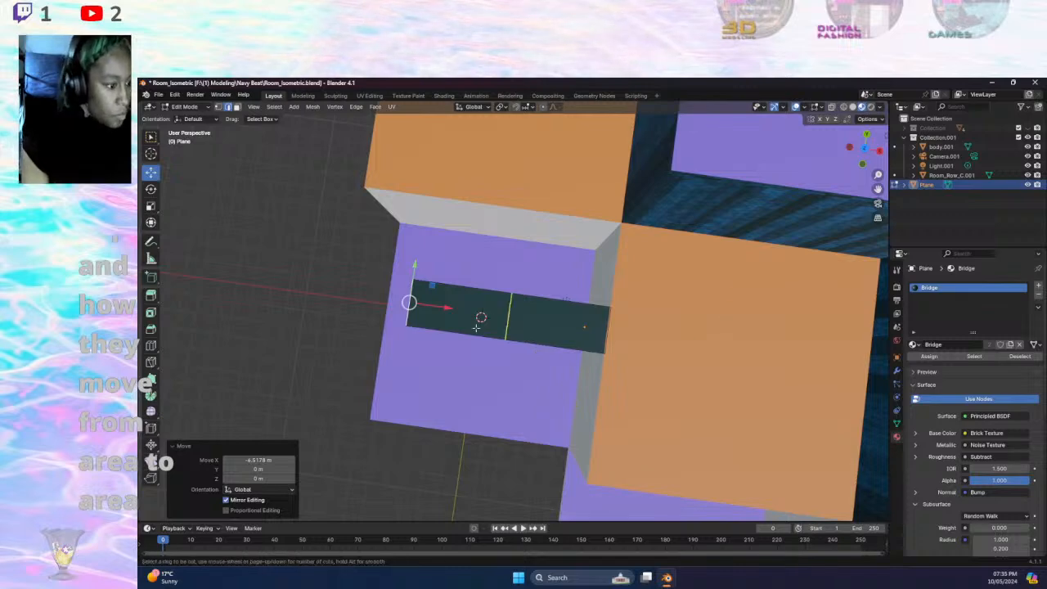
scroll(483, 323, "up", 11)
scroll(501, 321, "up", 7)
scroll(499, 321, "up", 1)
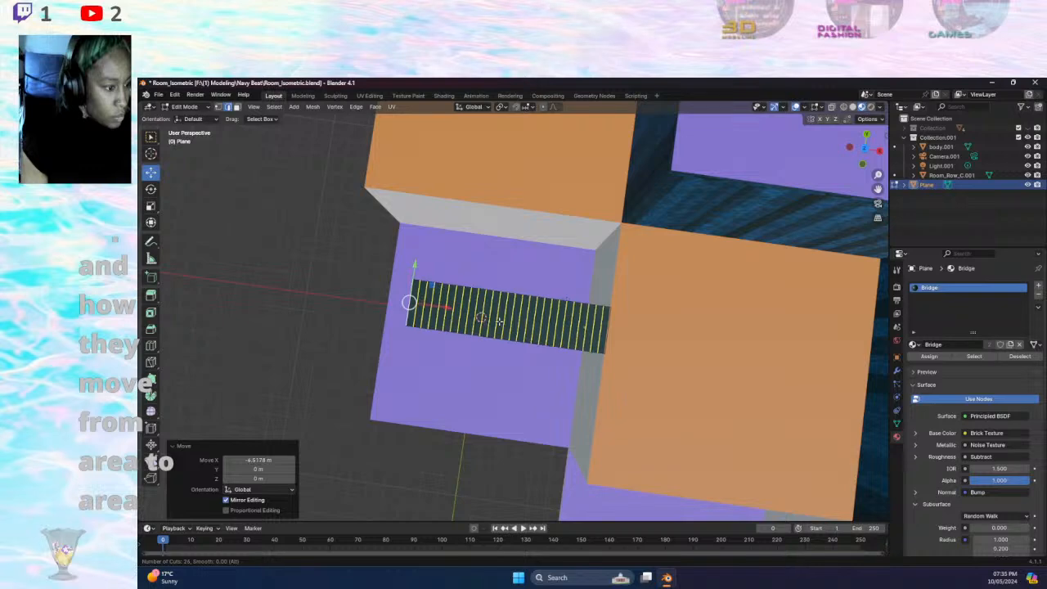
scroll(499, 322, "down", 2)
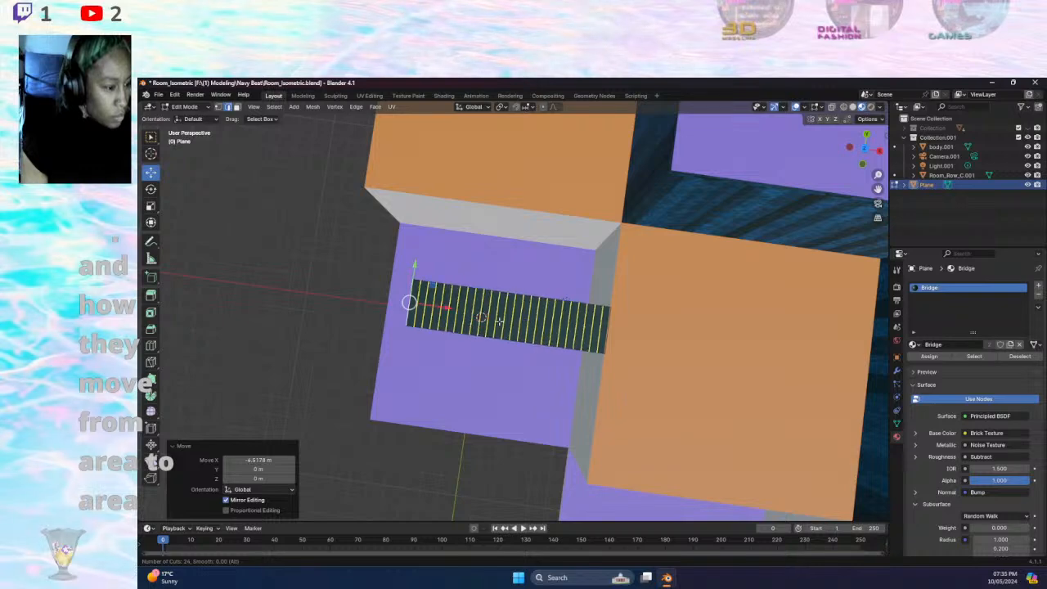
left_click(499, 322)
right_click(499, 321)
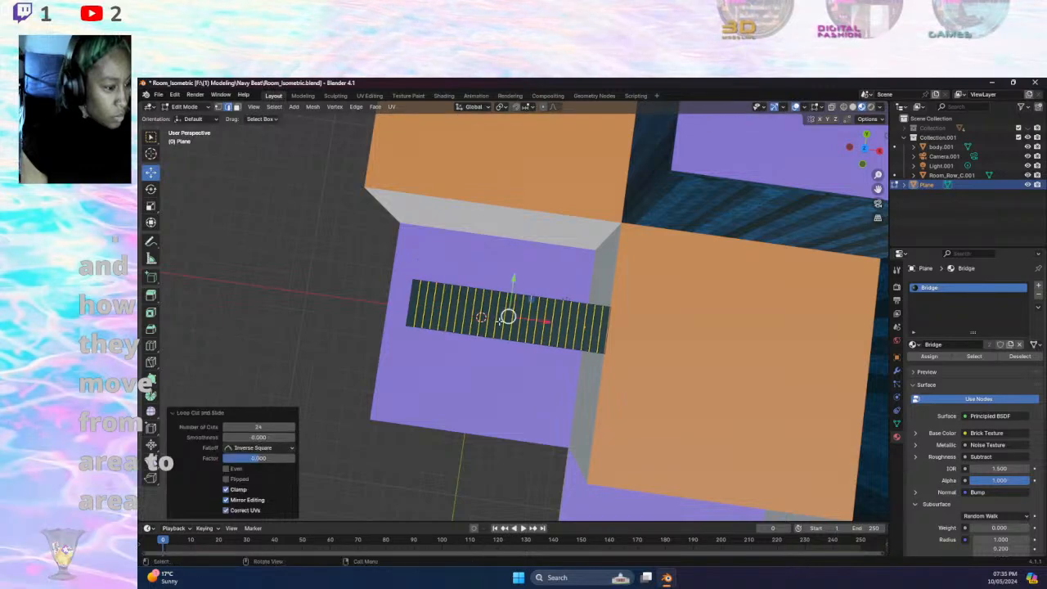
- Add 8 evenly spaced loop cuts running lengthwise along the bridge plane
key("ctrl+r")
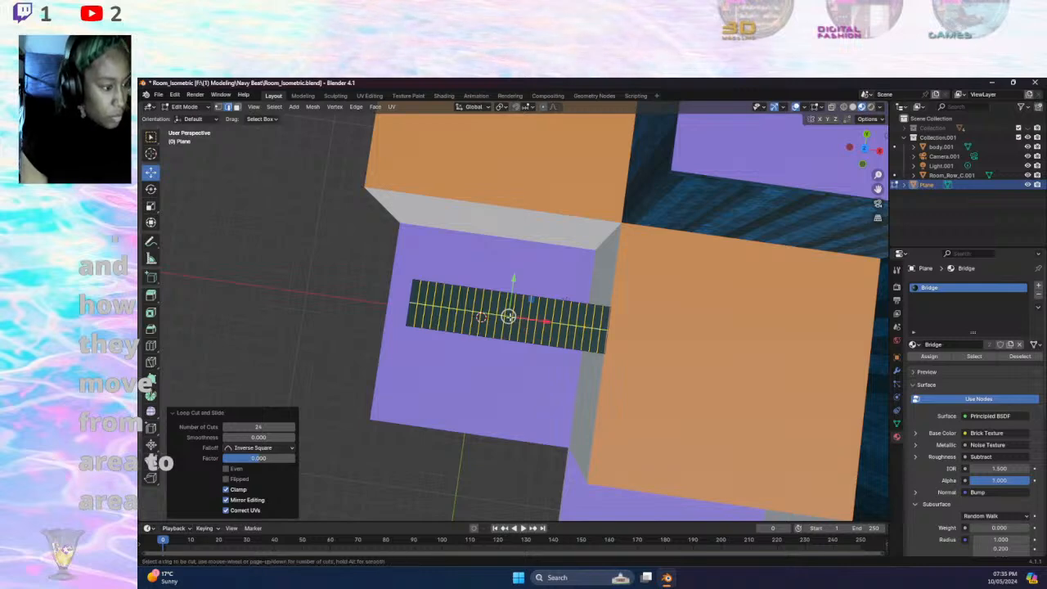
scroll(509, 317, "up", 7)
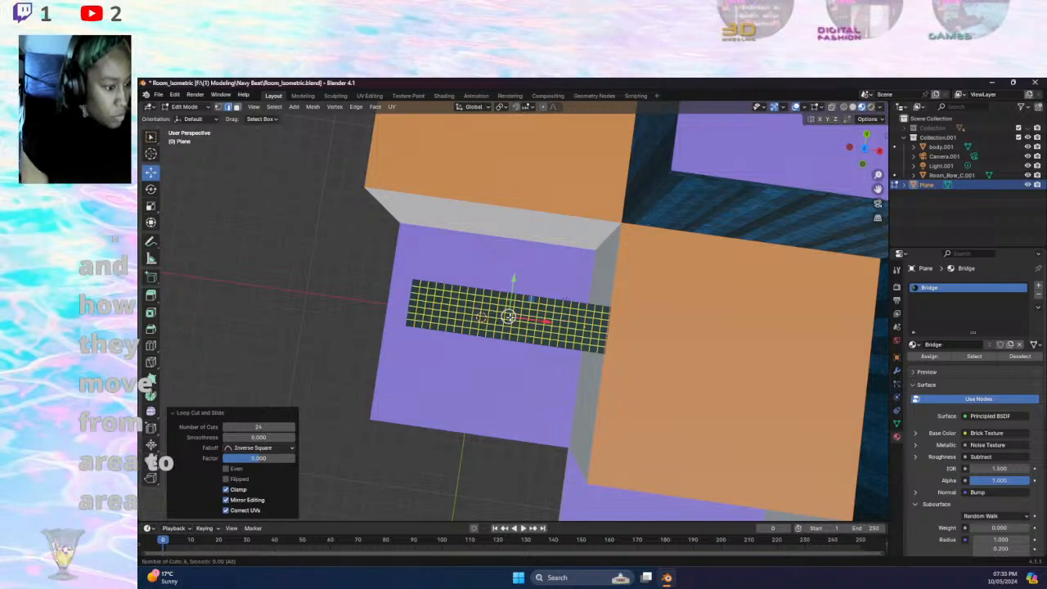
left_click(509, 317)
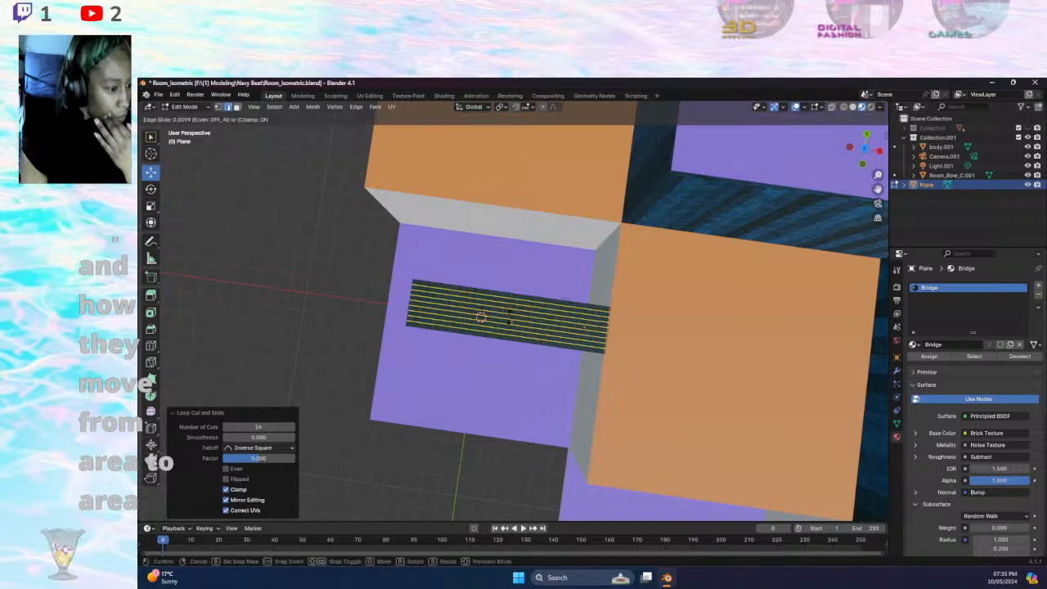
left_click(507, 317)
middle_click_drag(508, 318, 511, 277)
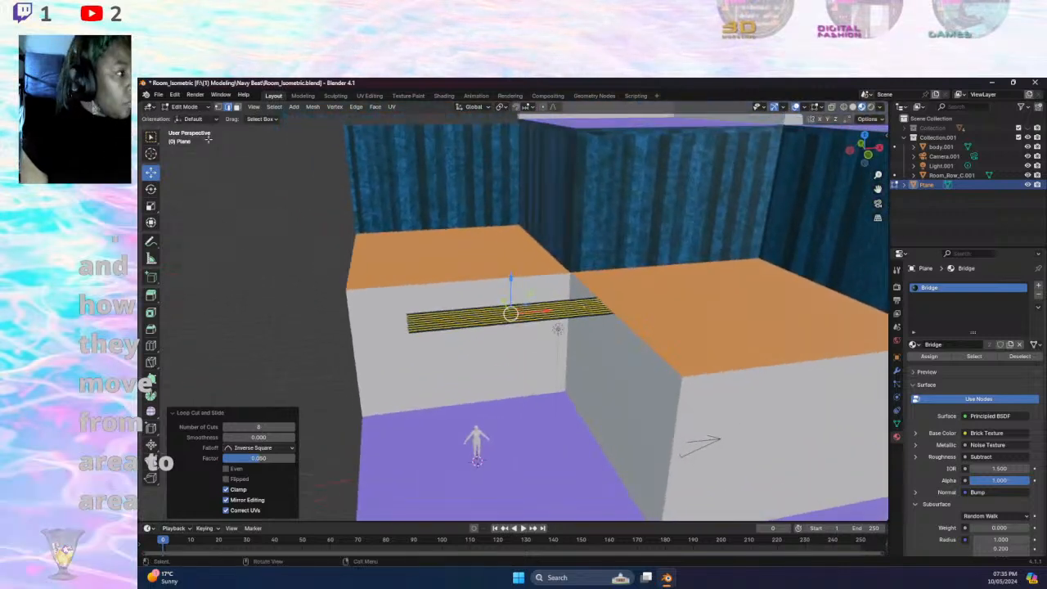
- Return to Object Mode, add a mesh circle and move it 0.23 m in X, 0.16 m in Y and about 6.11 m in Z
left_click(197, 107)
left_click(190, 118)
left_click(206, 107)
left_click(263, 108)
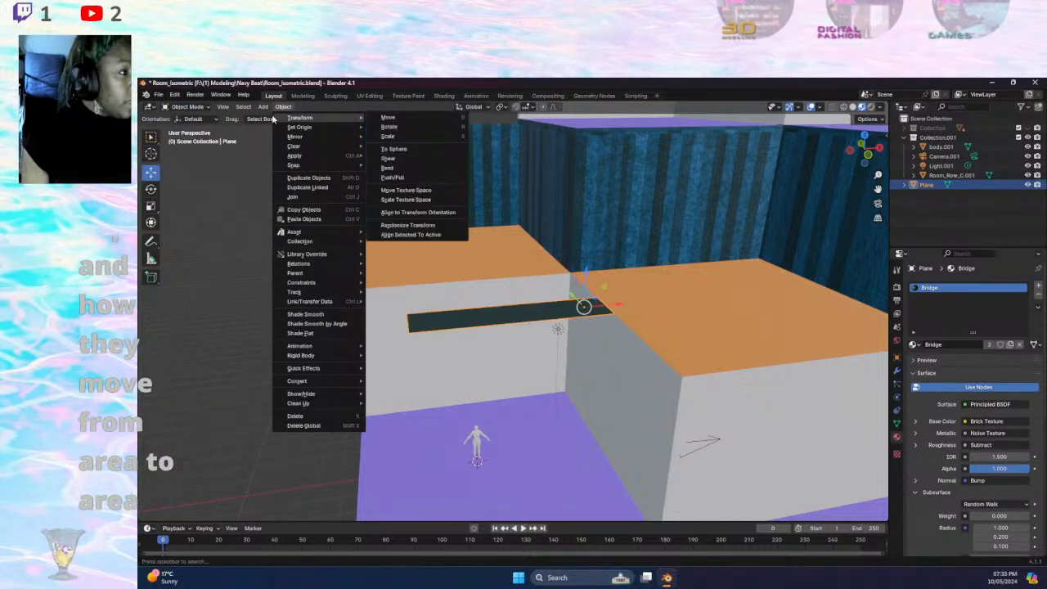
mouse_move(263, 107)
mouse_move(282, 127)
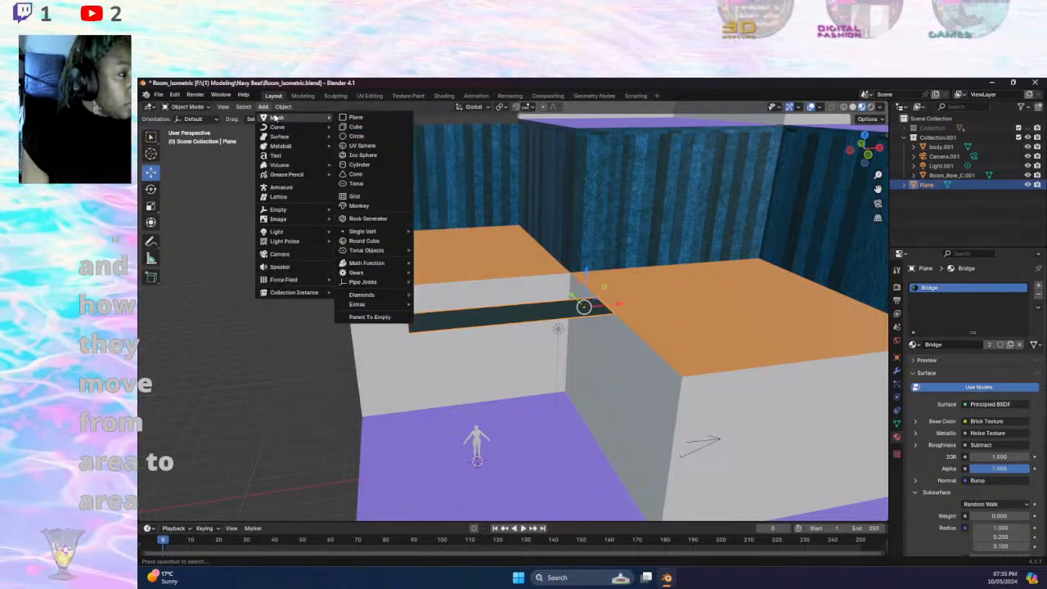
left_click(356, 136)
left_click_drag(477, 431, 471, 308)
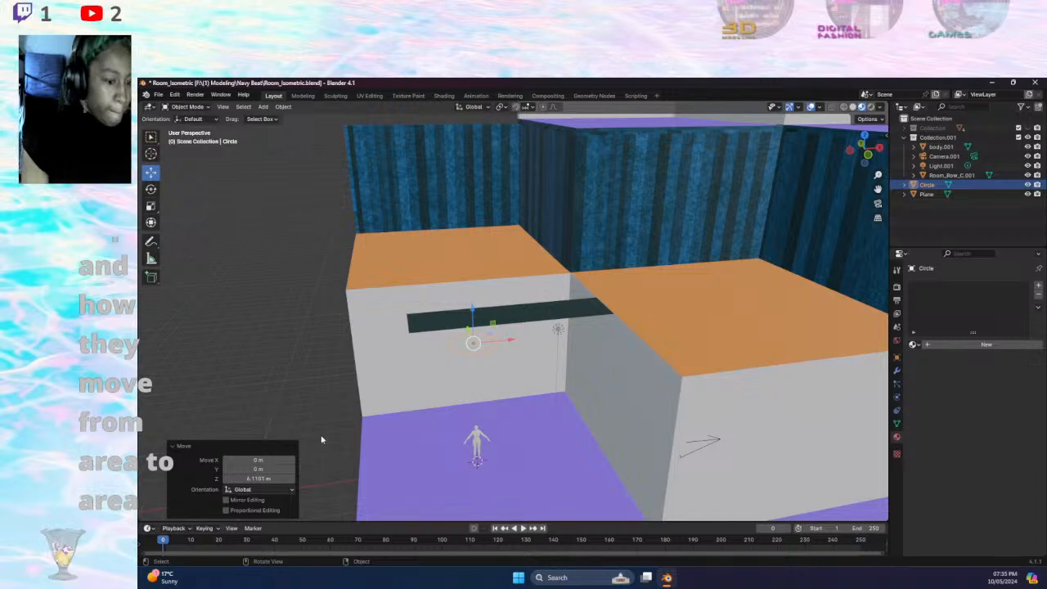
left_click_drag(258, 468, 271, 459)
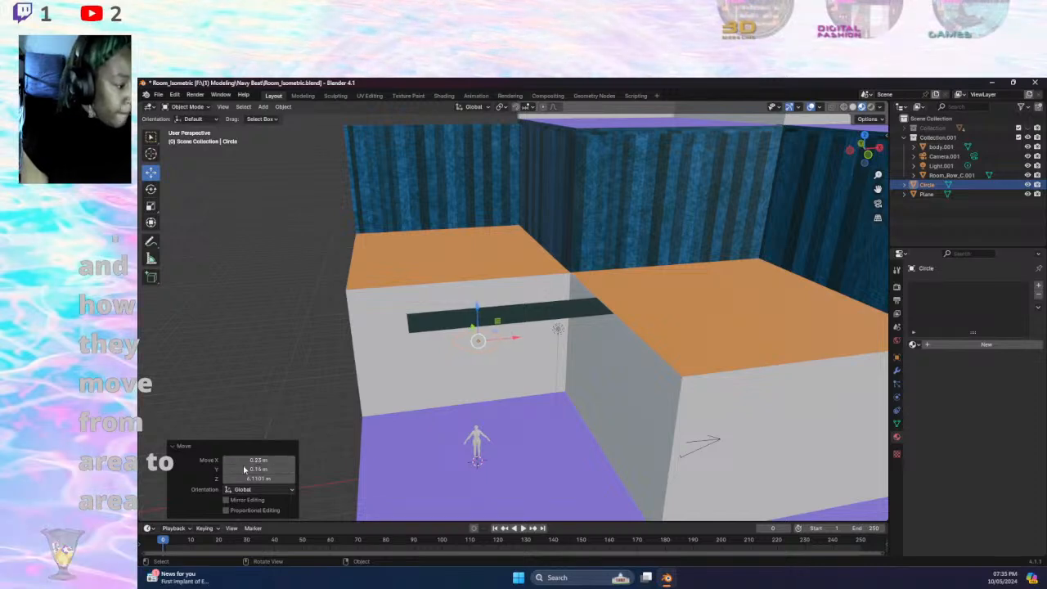
- Set the circle's Y rotation to 90° so it stands upright around the bridge, keeping its Z rotation at 0°
left_click(898, 358)
left_click_drag(990, 364, 982, 364)
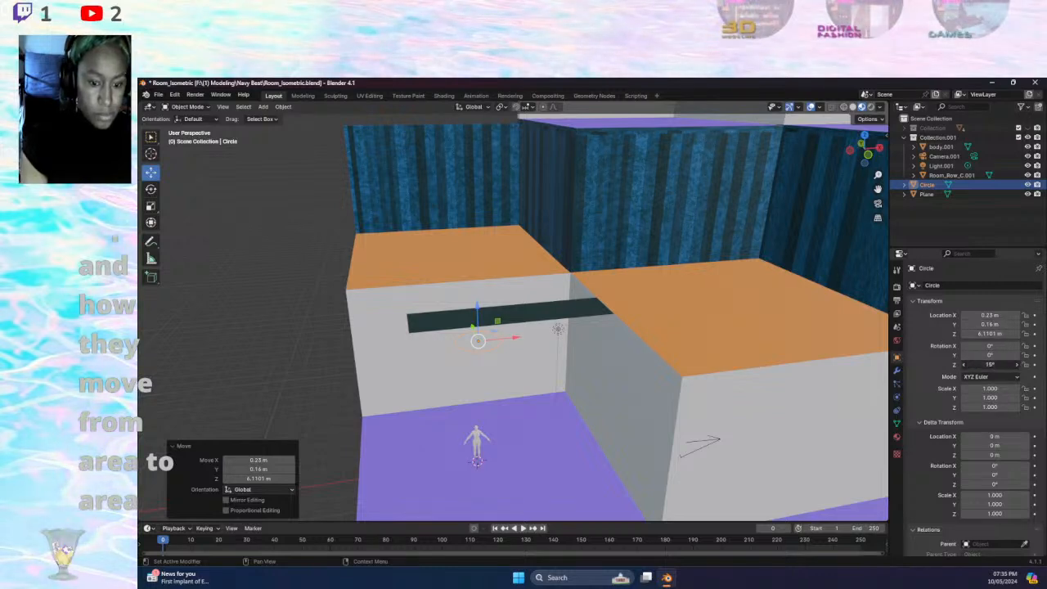
key("Return")
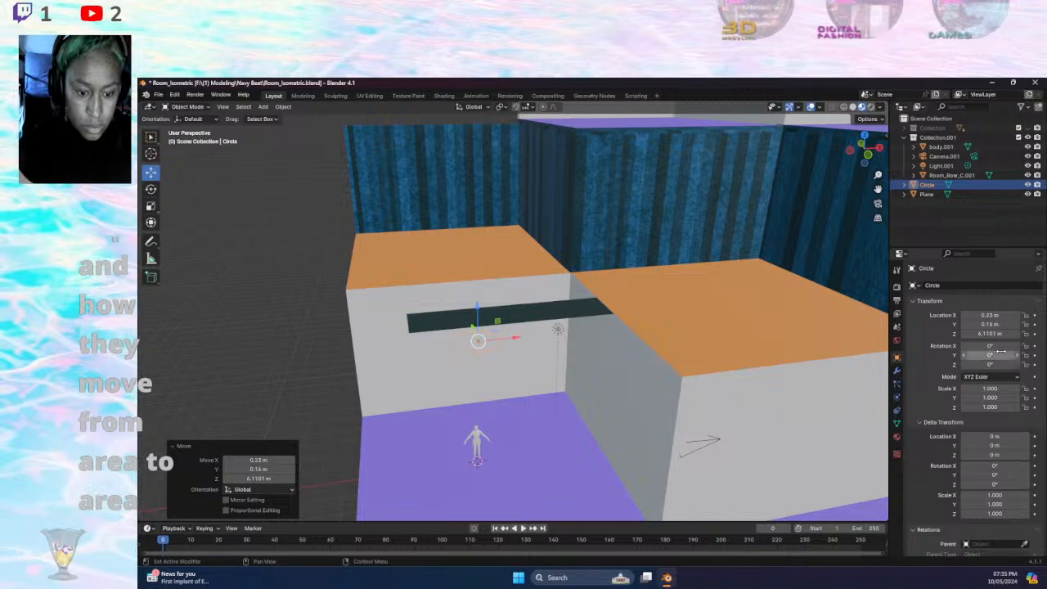
left_click(999, 354)
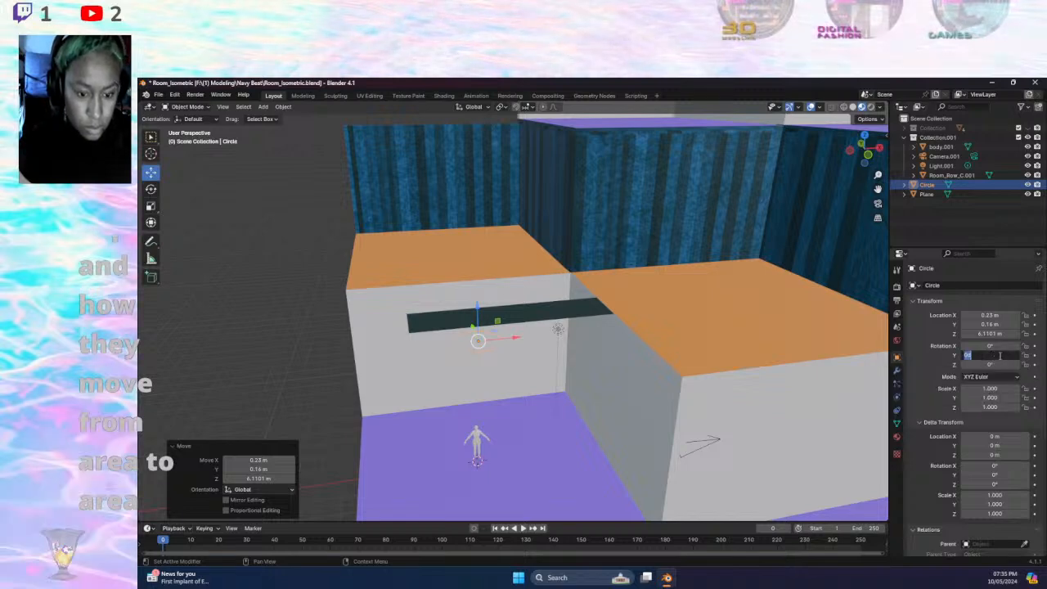
key("Return")
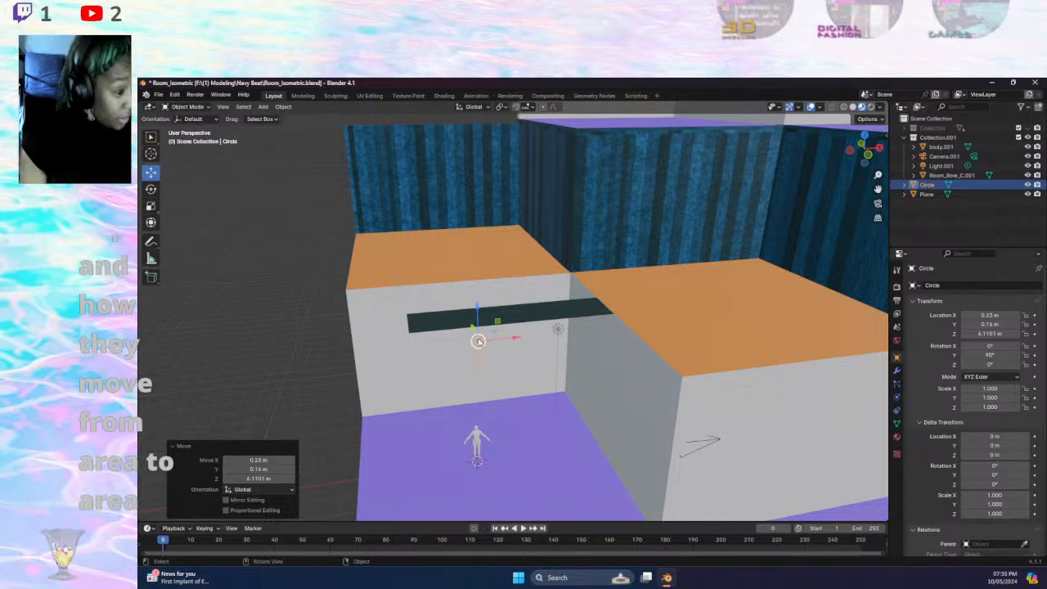
- Scale the circle by about 5.54 along X and by about 2.28 uniformly
left_click(150, 205)
key("s")
key("x")
left_click(507, 346)
key("s")
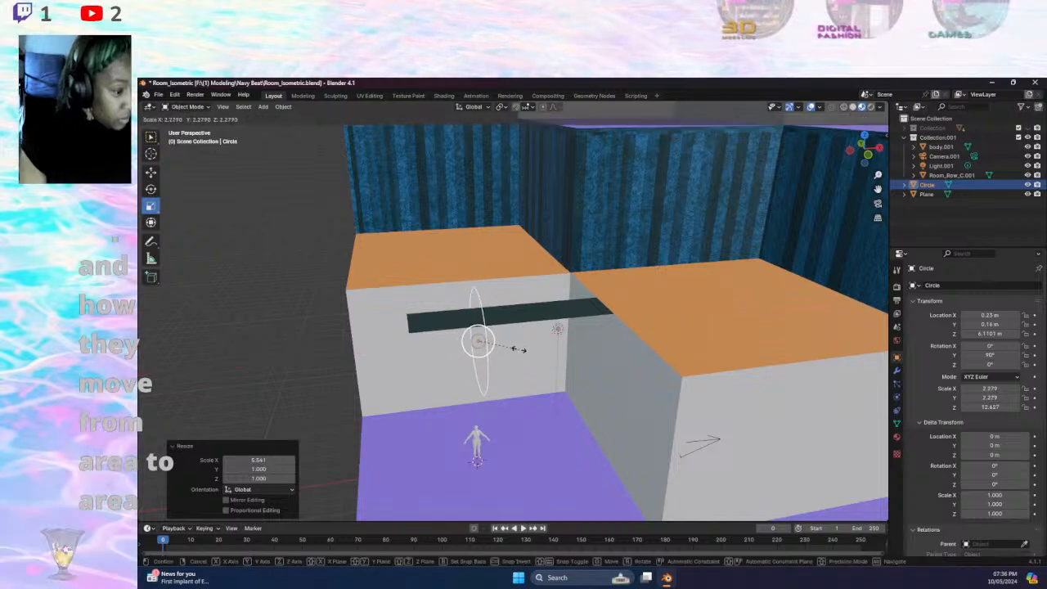
left_click_drag(519, 350, 518, 349)
- Add a Simple Deform modifier to the bridge plane and pick the circle as its origin
left_click(530, 309)
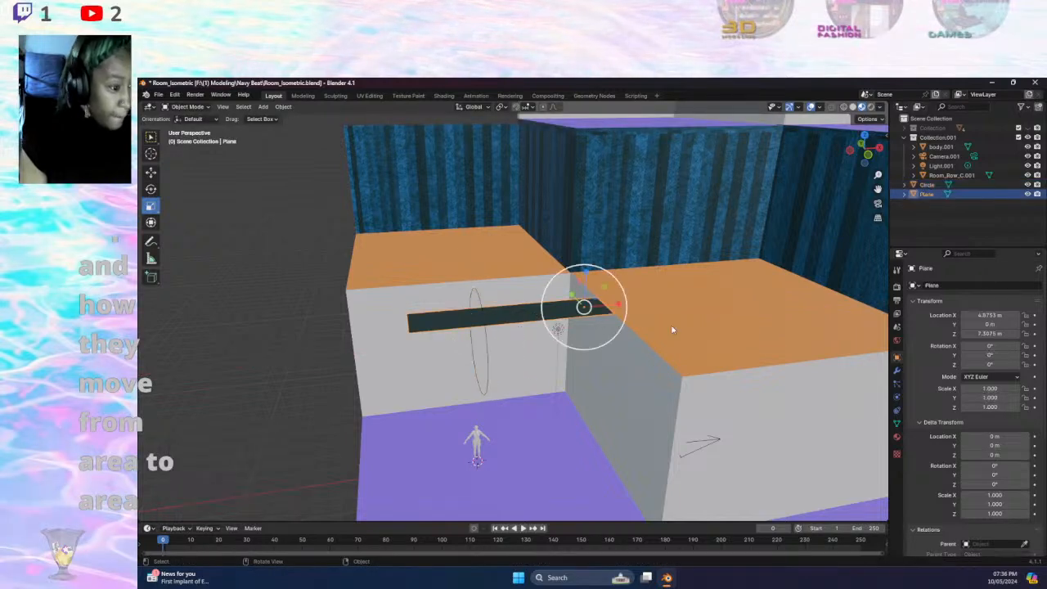
left_click(896, 371)
left_click(953, 285)
mouse_move(959, 292)
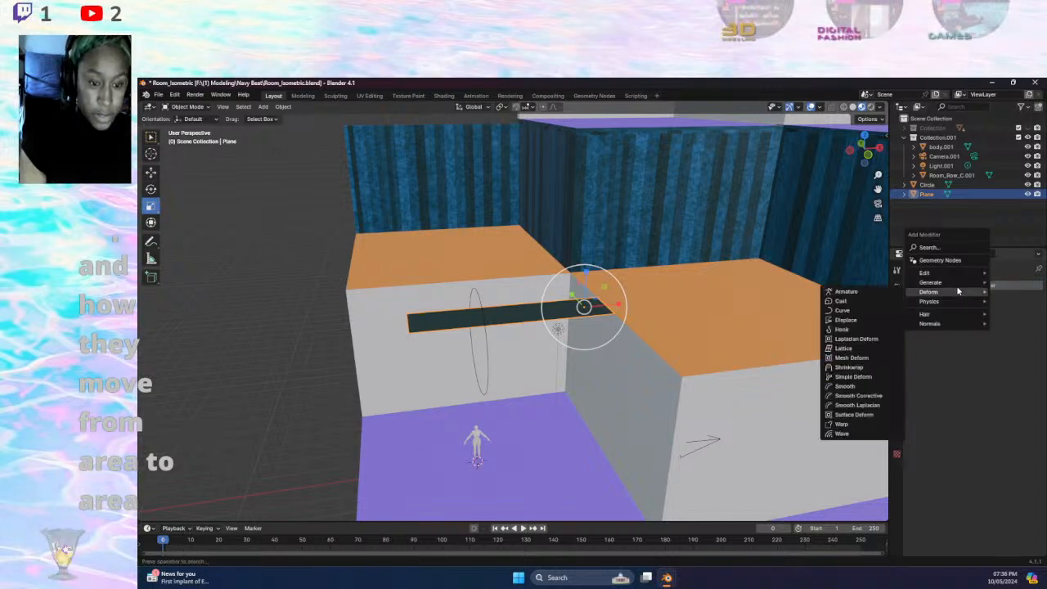
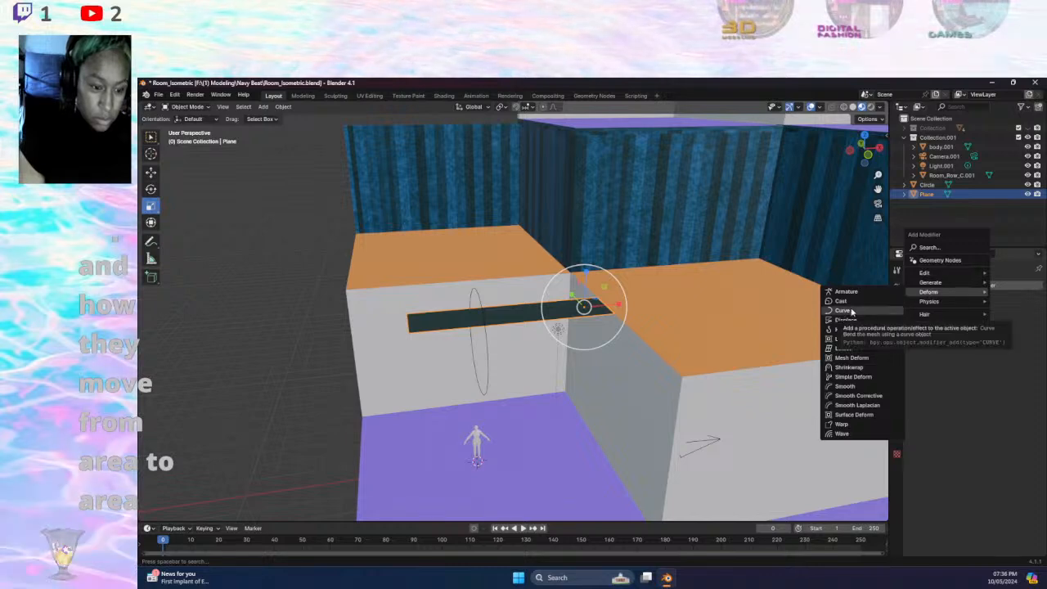
left_click(853, 377)
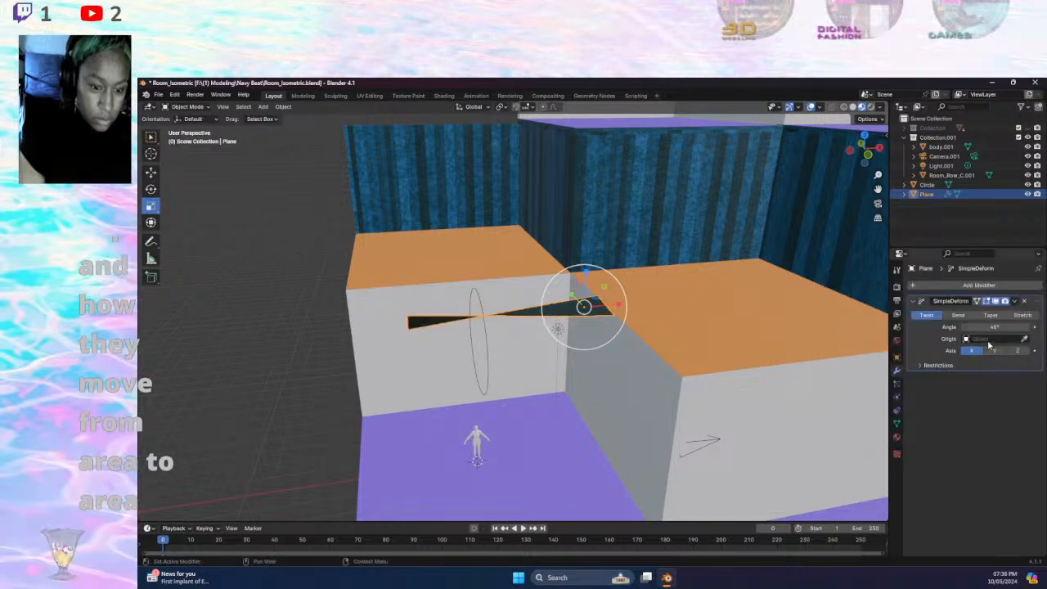
left_click(1024, 339)
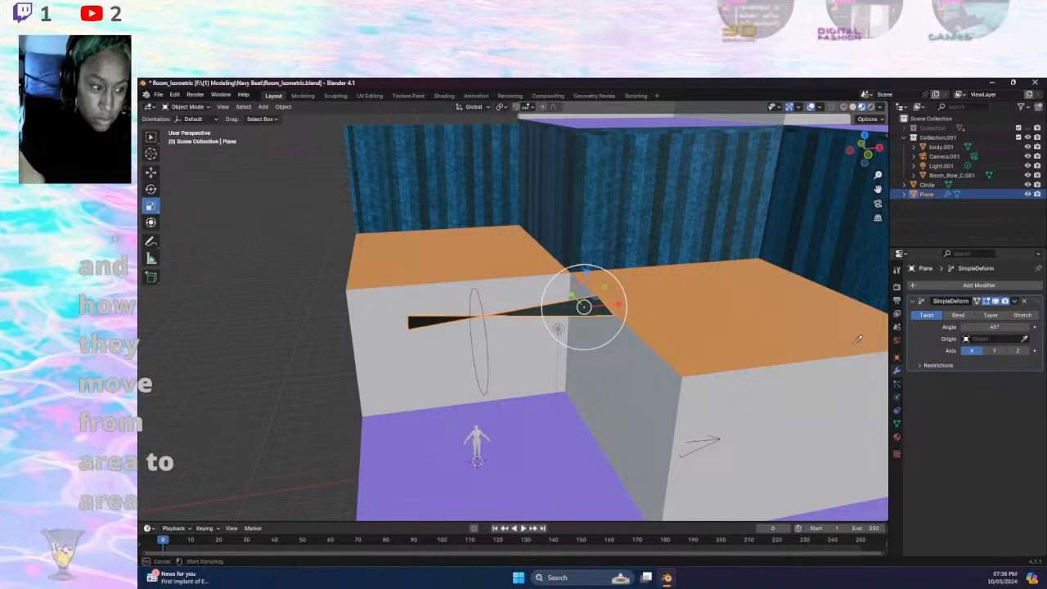
left_click(487, 334)
middle_click_drag(574, 382, 622, 392)
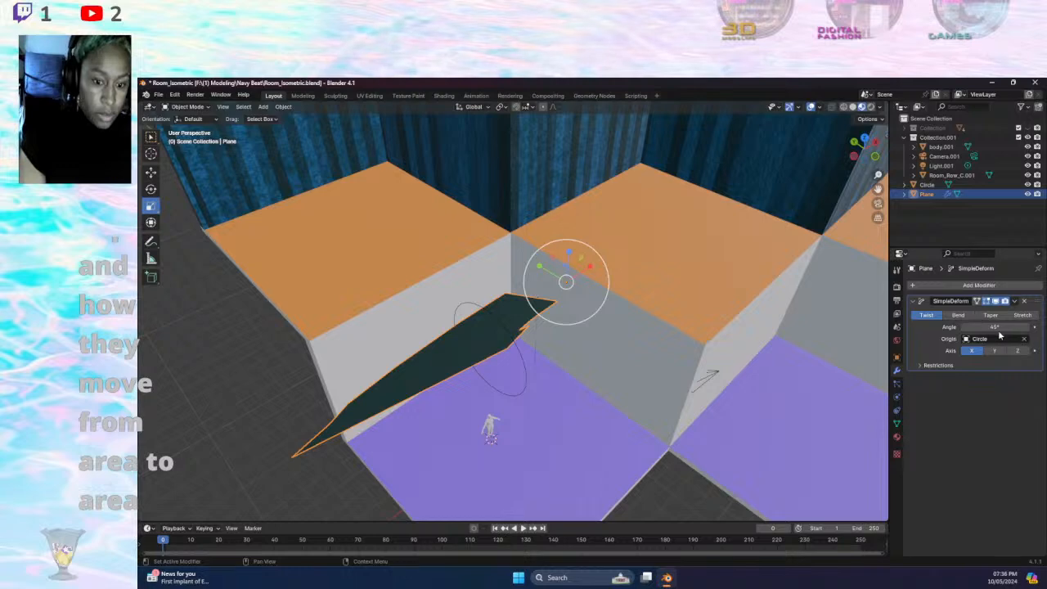
- Switch the Simple Deform modifier to Bend, try the X and Z axes and settle on the Y axis
left_click(993, 351)
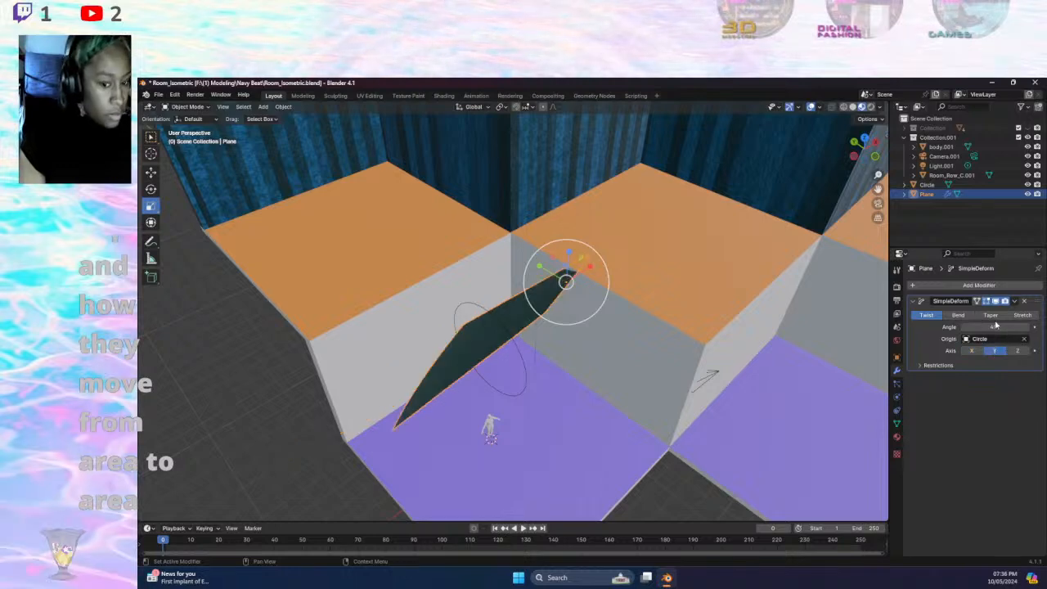
left_click(954, 315)
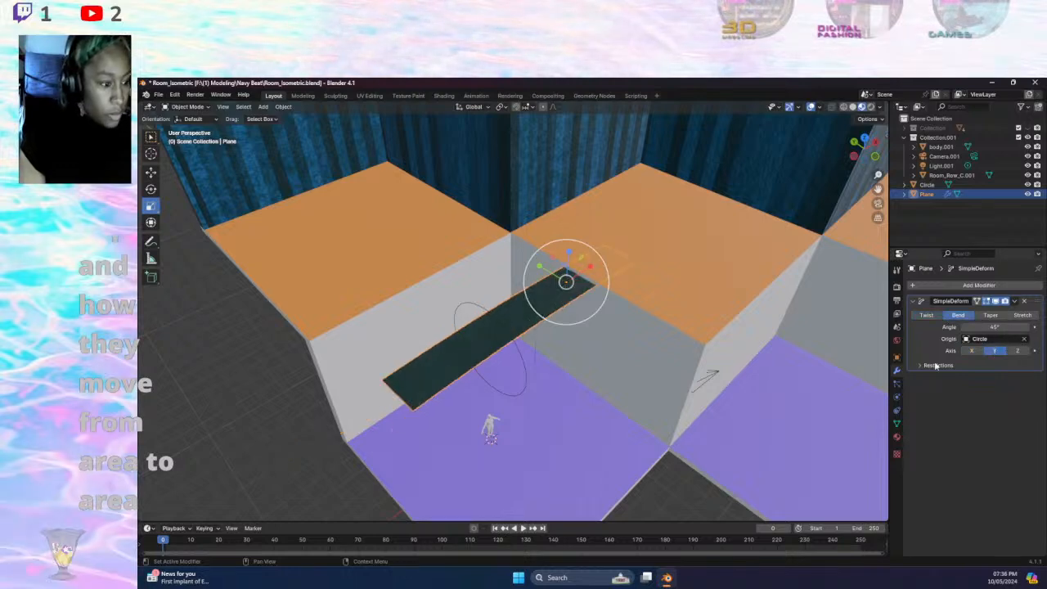
left_click(975, 351)
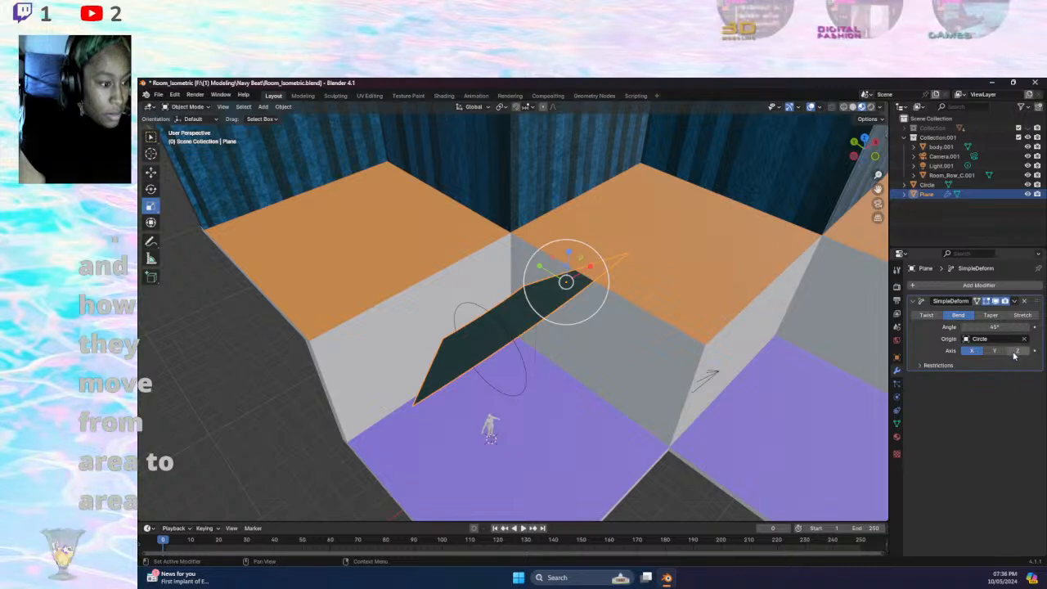
left_click(1015, 352)
middle_click_drag(564, 366, 542, 336)
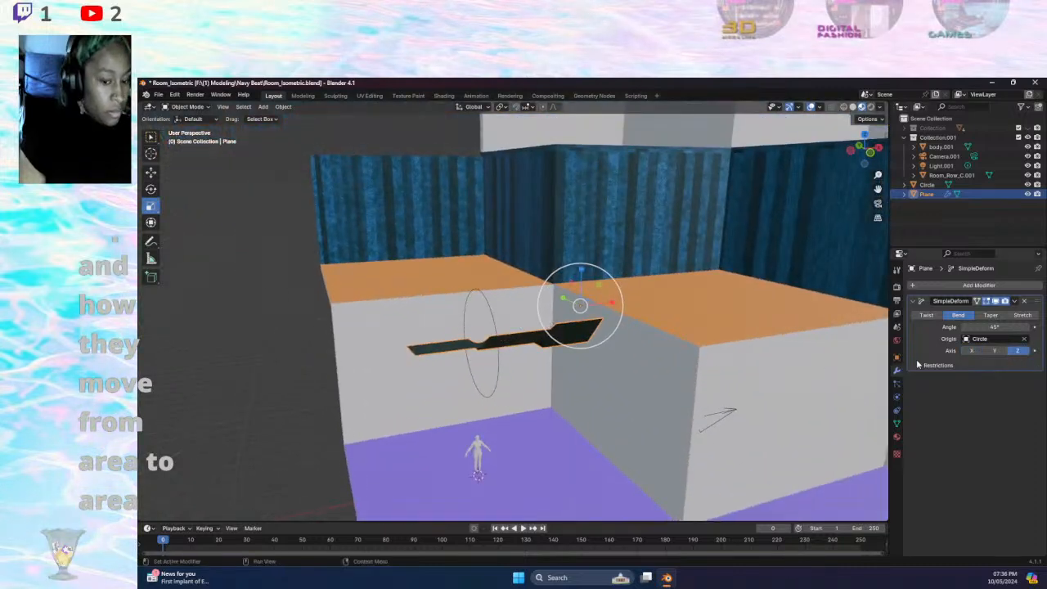
left_click(973, 351)
left_click(994, 351)
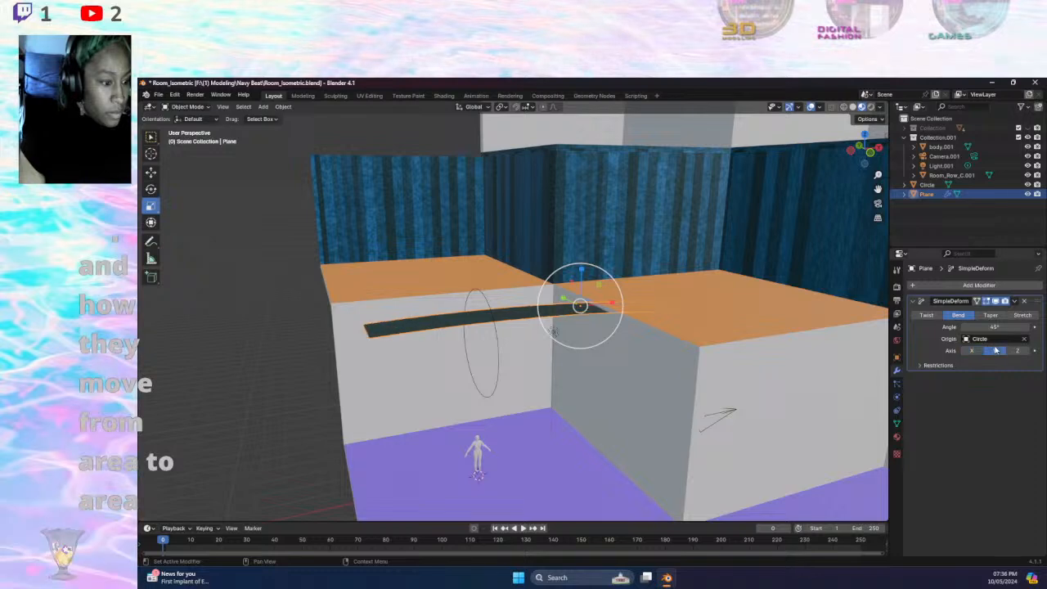
left_click(496, 330)
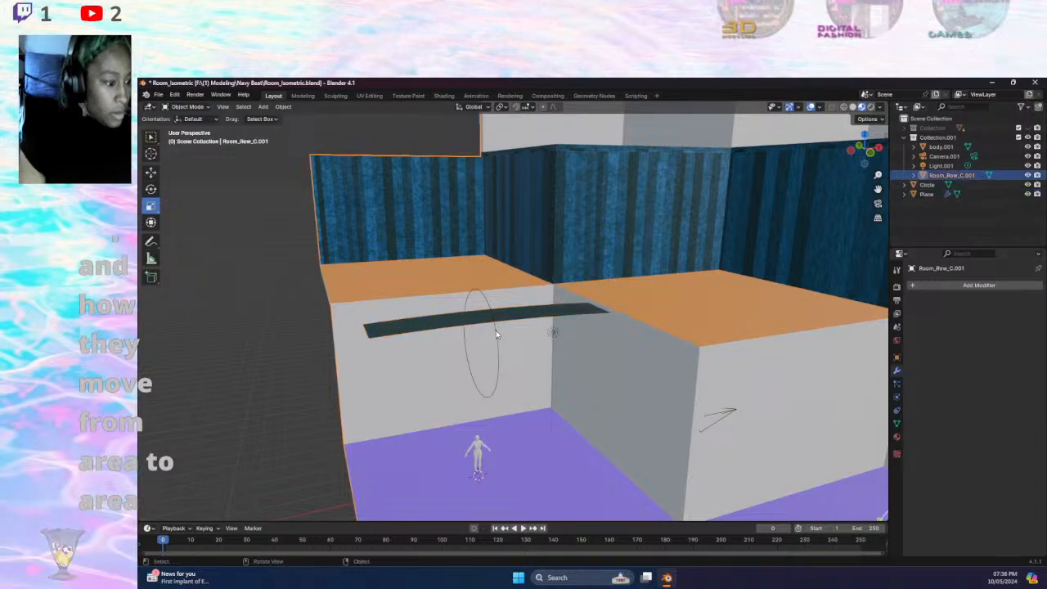
- Rotate the circle around global Z and try the bridge plane's bend on the X and Z axes, keeping Z
left_click(150, 189)
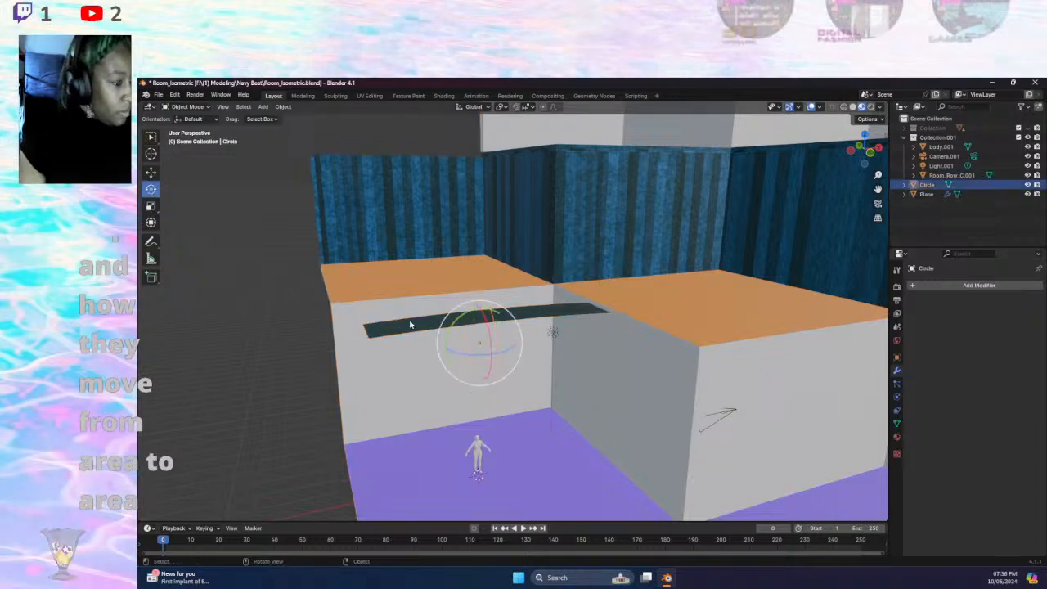
left_click_drag(462, 355, 491, 350)
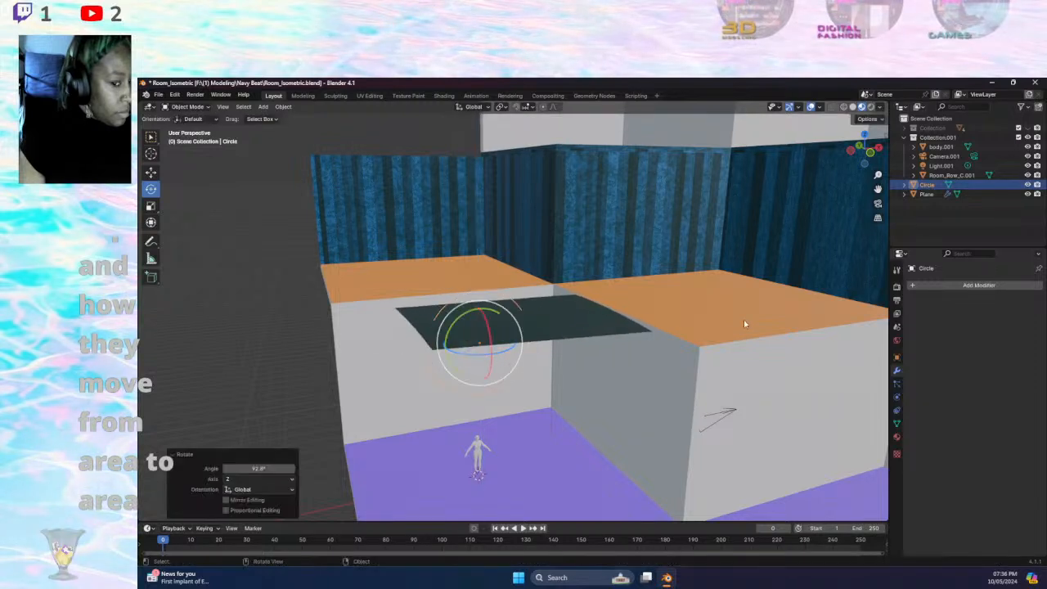
left_click(548, 314)
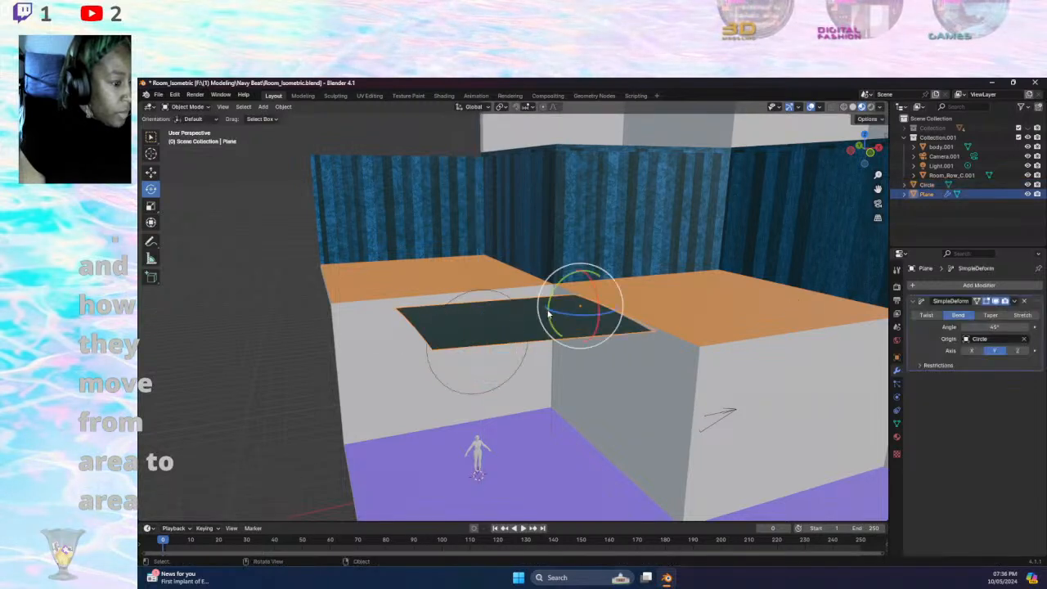
left_click(971, 351)
left_click(1018, 351)
middle_click_drag(628, 367, 425, 369)
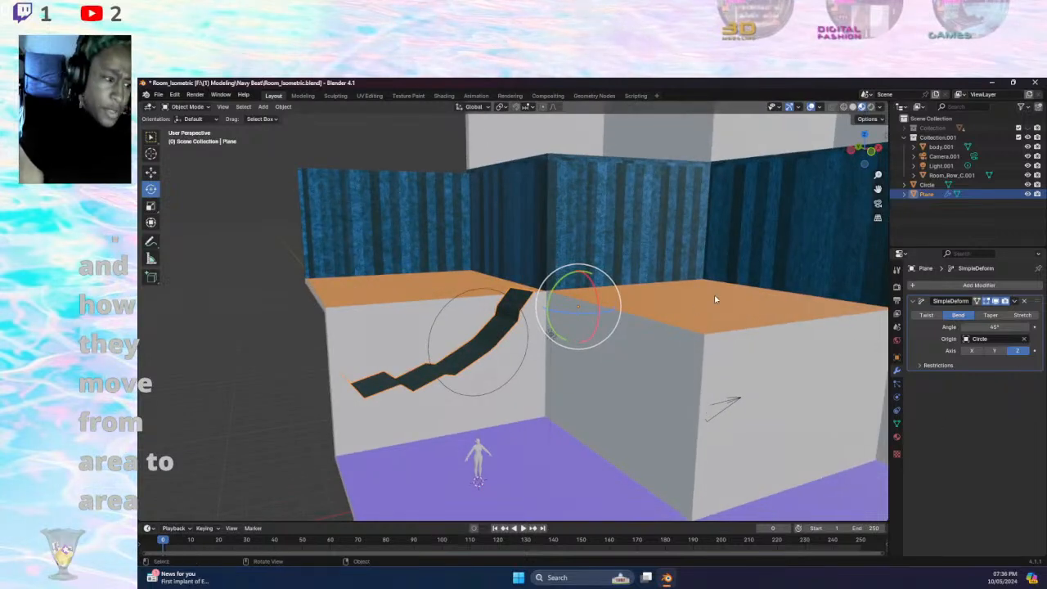
- Set the bend angle to 45.2° and compare the X, Y and Z axes, ending on Z
mouse_move(1010, 329)
left_mouse_down()
mouse_move(1031, 329)
mouse_move(1012, 330)
mouse_move(1022, 326)
left_mouse_up()
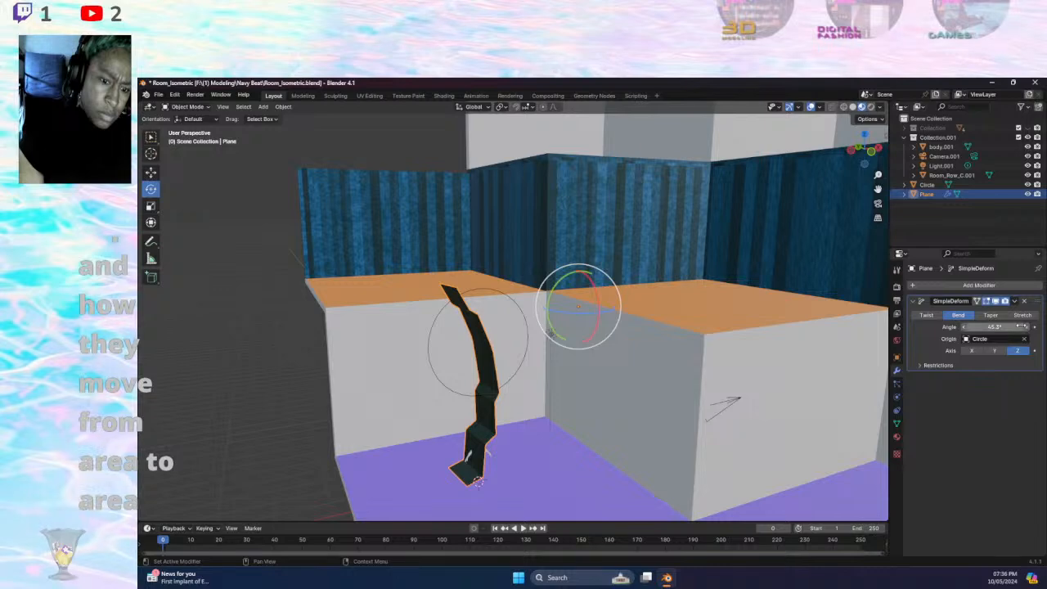
left_click(964, 327)
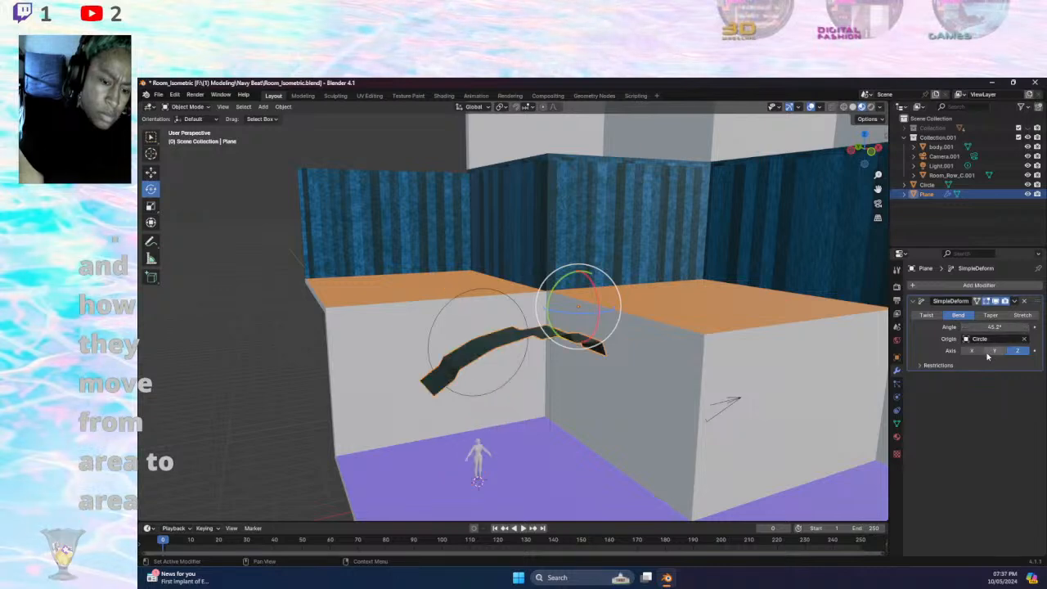
left_click(982, 352)
middle_click_drag(723, 374, 731, 407)
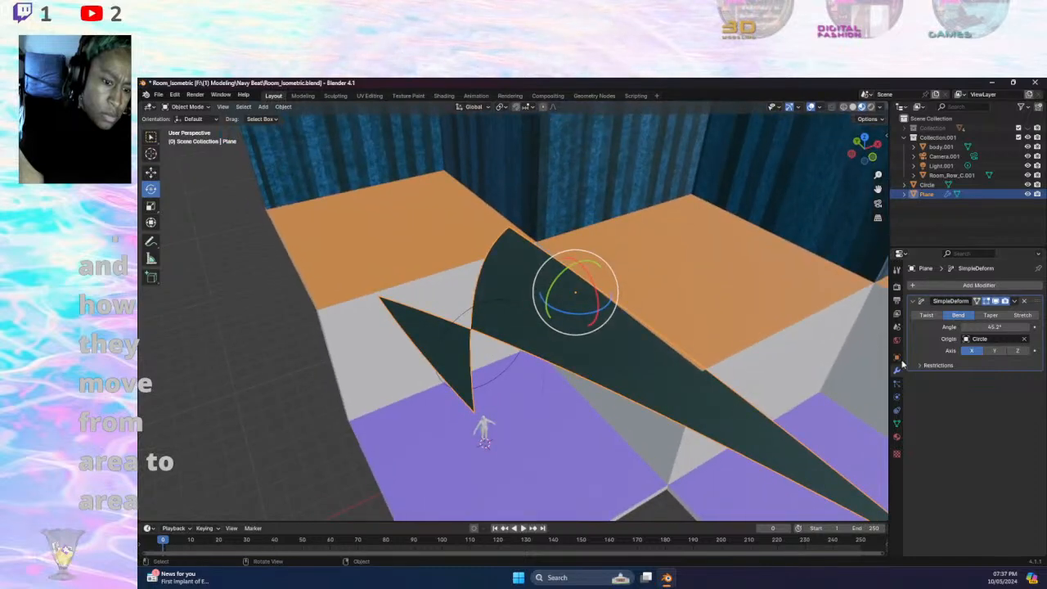
left_click(991, 351)
middle_click_drag(646, 364, 621, 330)
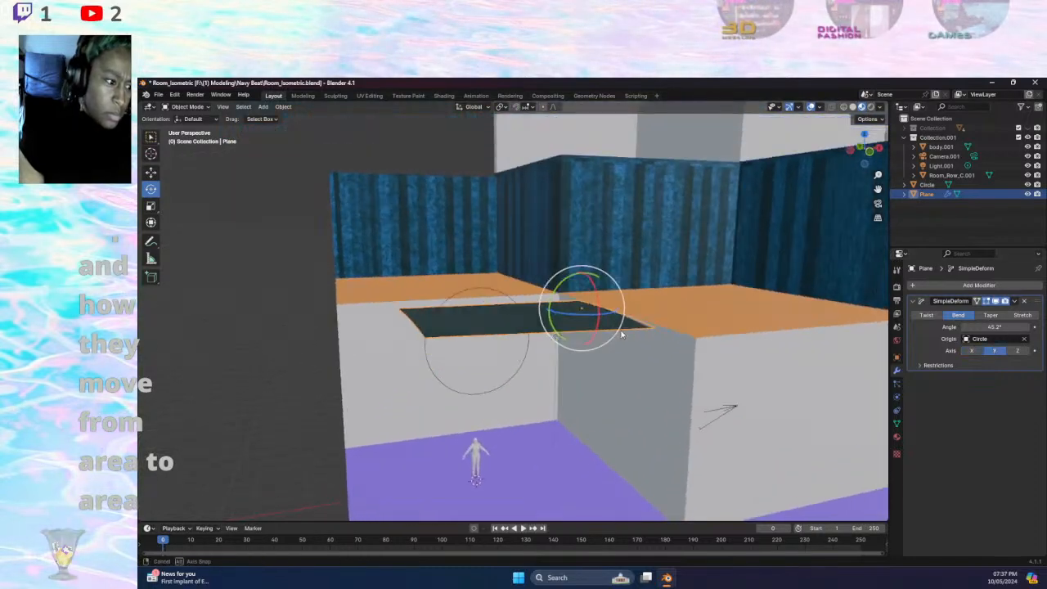
left_click(1019, 351)
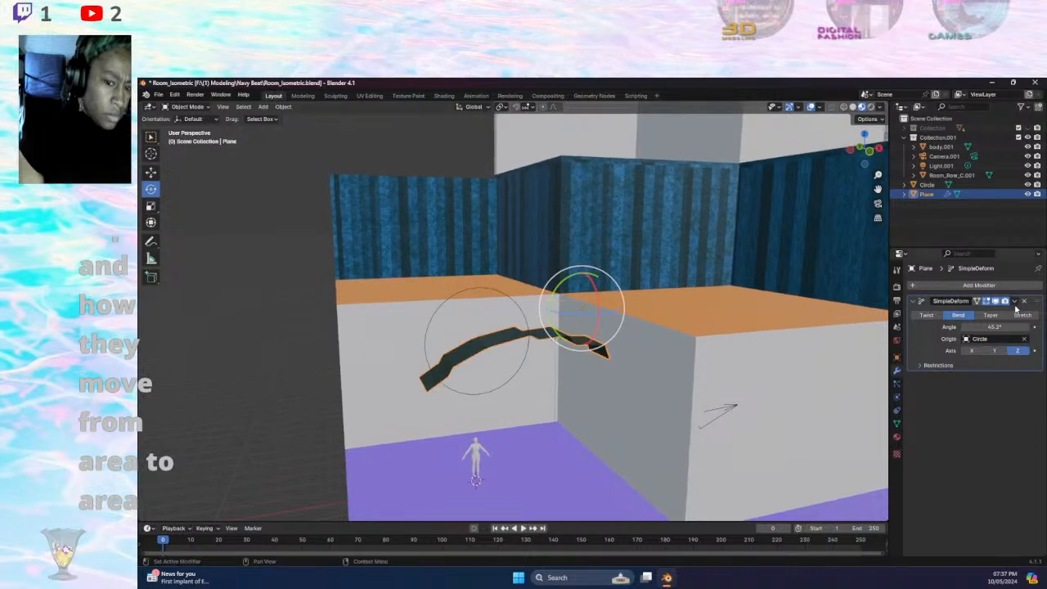
- Rotate the circle again around global Z, try the plane's bend on X and switch its axis to Y
left_click(495, 298)
mouse_move(470, 350)
left_mouse_down()
mouse_move(462, 348)
mouse_move(479, 348)
left_mouse_up()
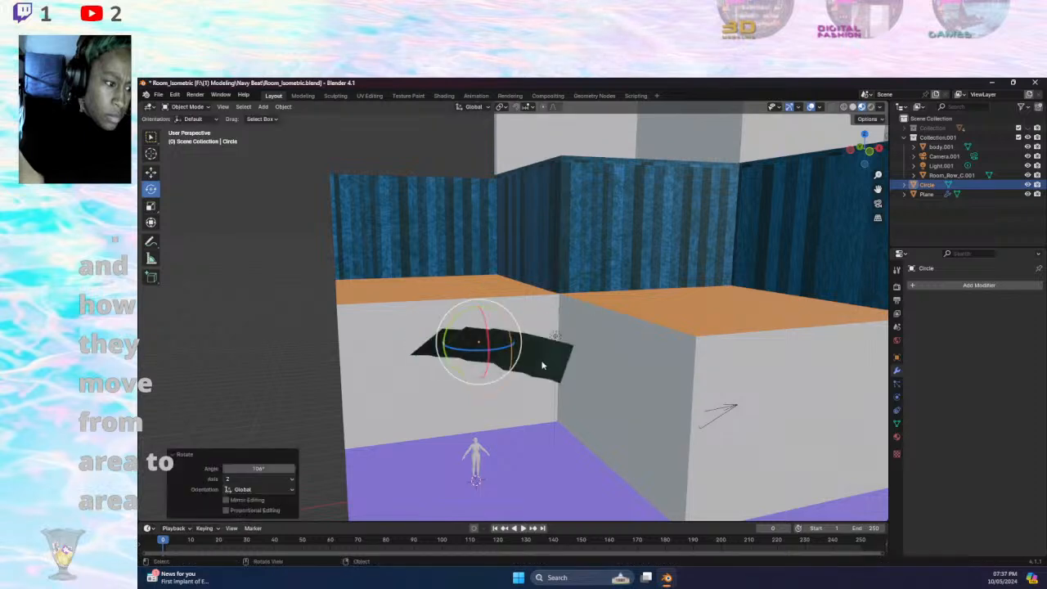
left_click(538, 359)
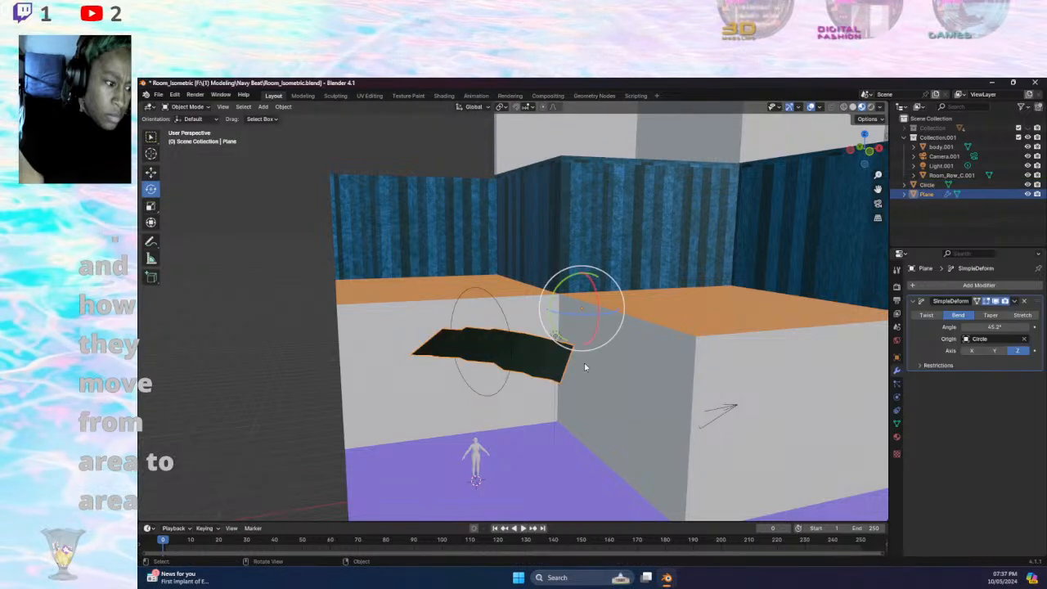
left_click(971, 351)
middle_click_drag(613, 368, 663, 360)
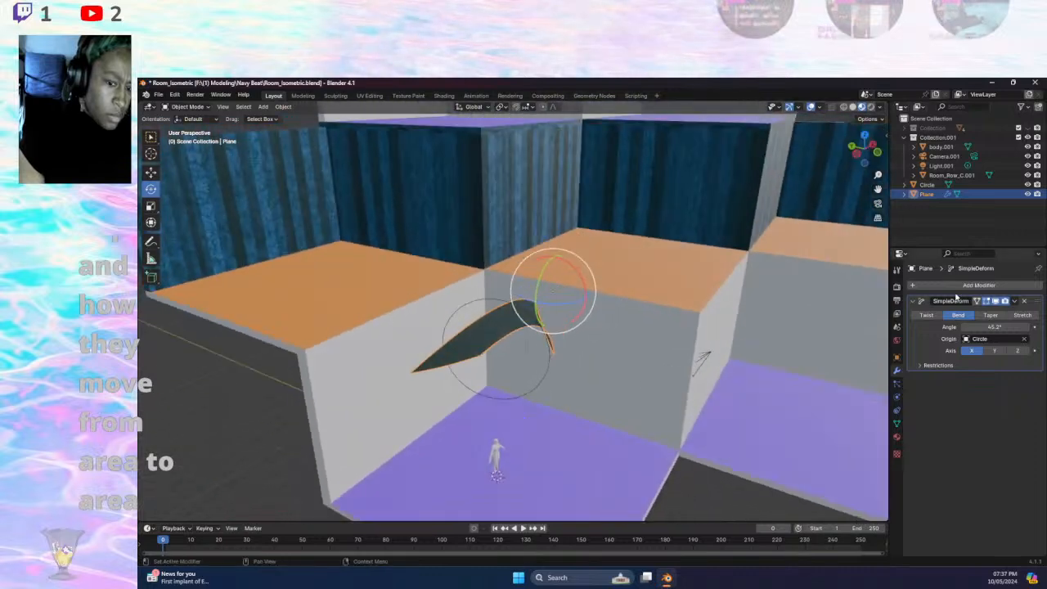
left_click(995, 351)
- Flatten the circle by scaling it to 0.2 along Z
middle_click_drag(579, 362, 532, 328)
left_click(519, 328)
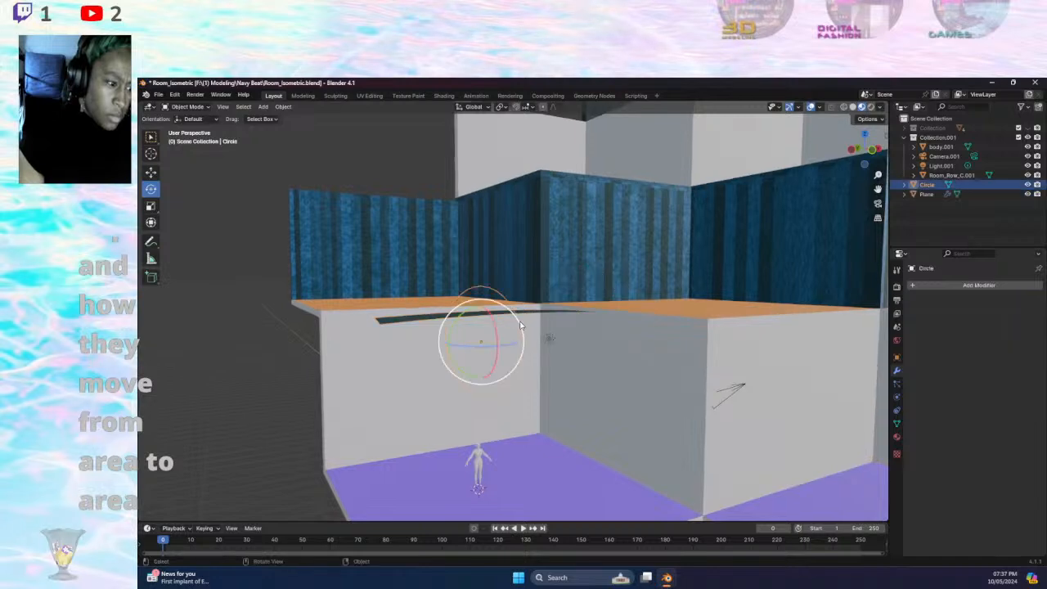
left_click(150, 206)
middle_click_drag(327, 311, 497, 336)
mouse_move(463, 350)
left_mouse_down()
mouse_move(429, 354)
mouse_move(696, 354)
mouse_move(464, 354)
left_mouse_up()
left_click_drag(510, 324, 508, 347)
middle_click_drag(510, 345, 452, 339)
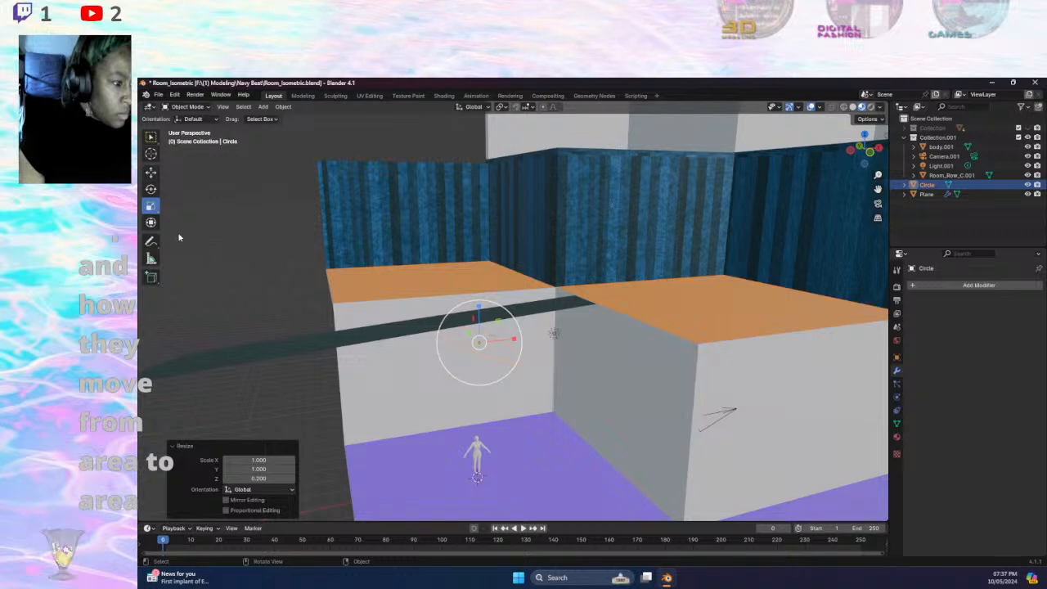
- Tilt the circle freely with a trackball rotation of about 11.5° and -22.9°
left_click(150, 190)
left_click_drag(449, 328, 413, 342)
middle_click_drag(413, 342, 459, 341)
scroll(460, 341, "down", 4)
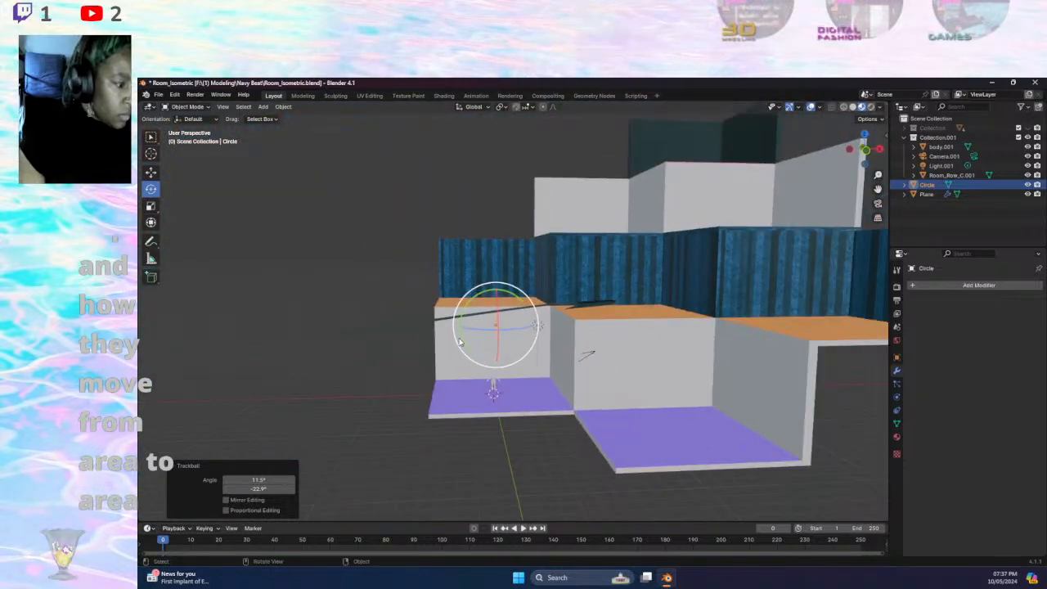
scroll(460, 341, "up", 4)
- Scale the circle to about 0.255 along X, stretch it along Z and adjust its scale along Y
left_click(151, 208)
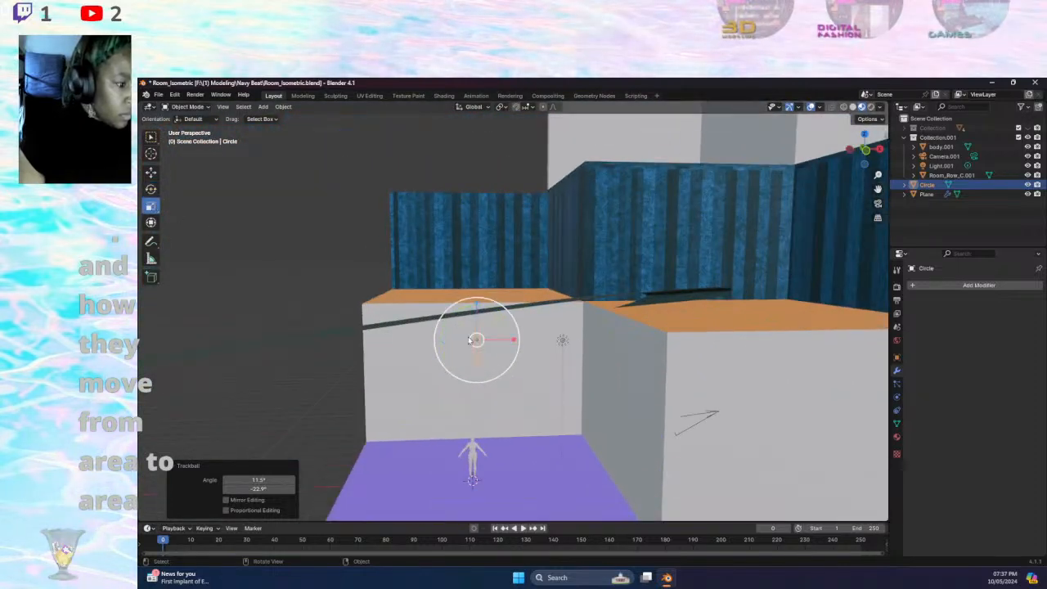
left_click_drag(513, 341, 489, 336)
middle_click_drag(488, 337, 492, 314)
key("s")
key("z")
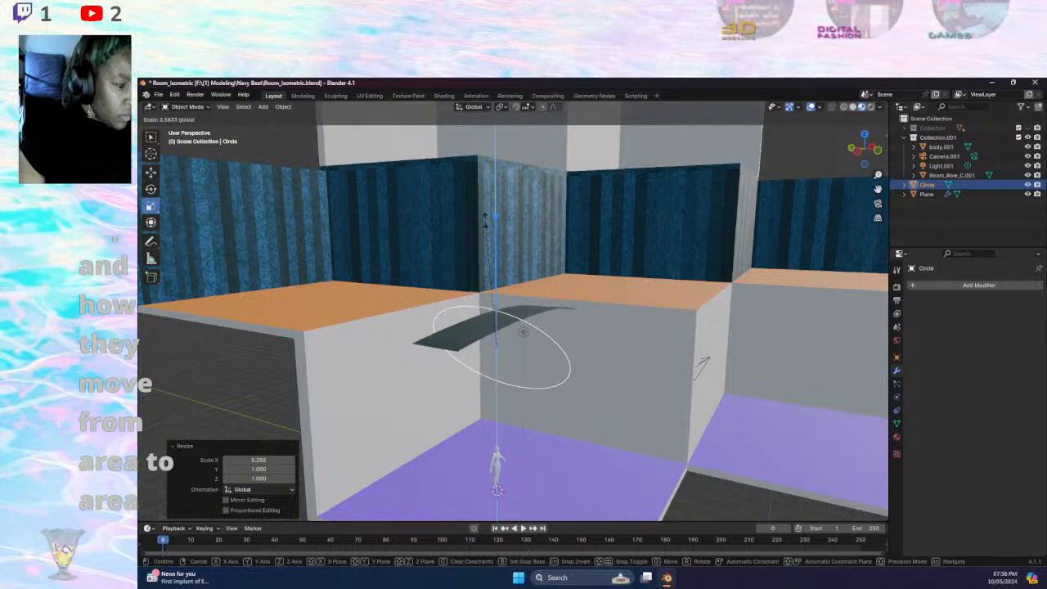
left_click(511, 212)
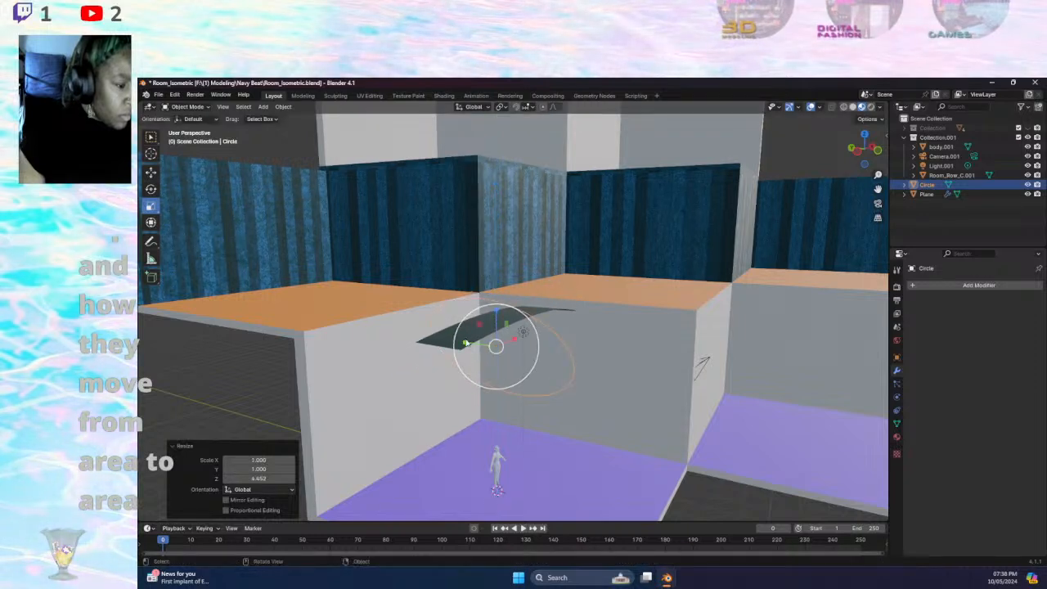
key("s")
key("y")
left_click(542, 329)
- Rotate the bridge plane by about -29.9° around global Y so it slopes
middle_click_drag(543, 330, 390, 227)
left_click(560, 301)
left_click(150, 189)
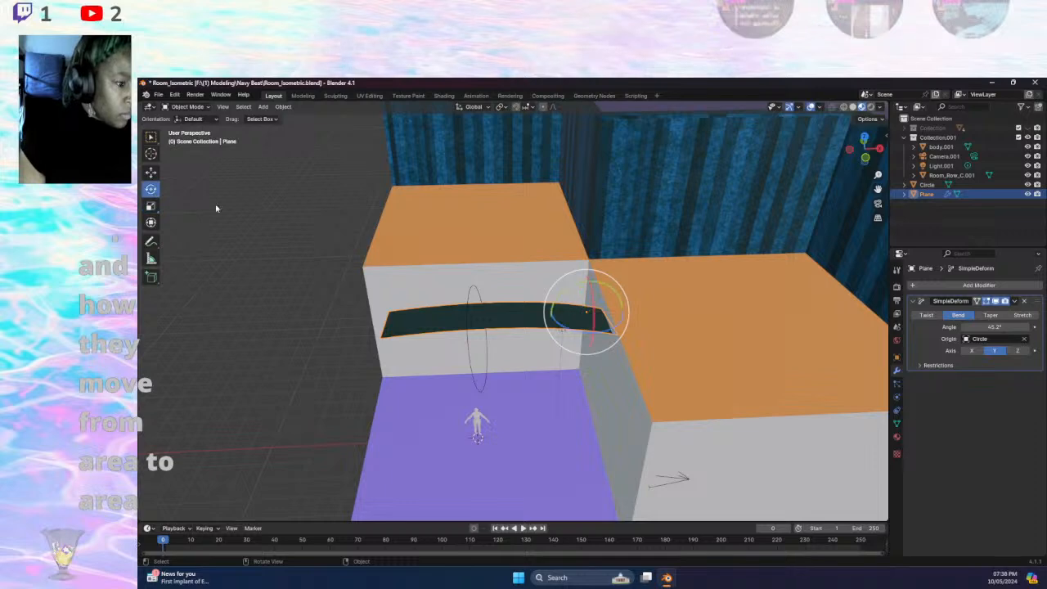
left_click_drag(602, 292, 594, 280)
middle_click_drag(594, 279, 467, 313)
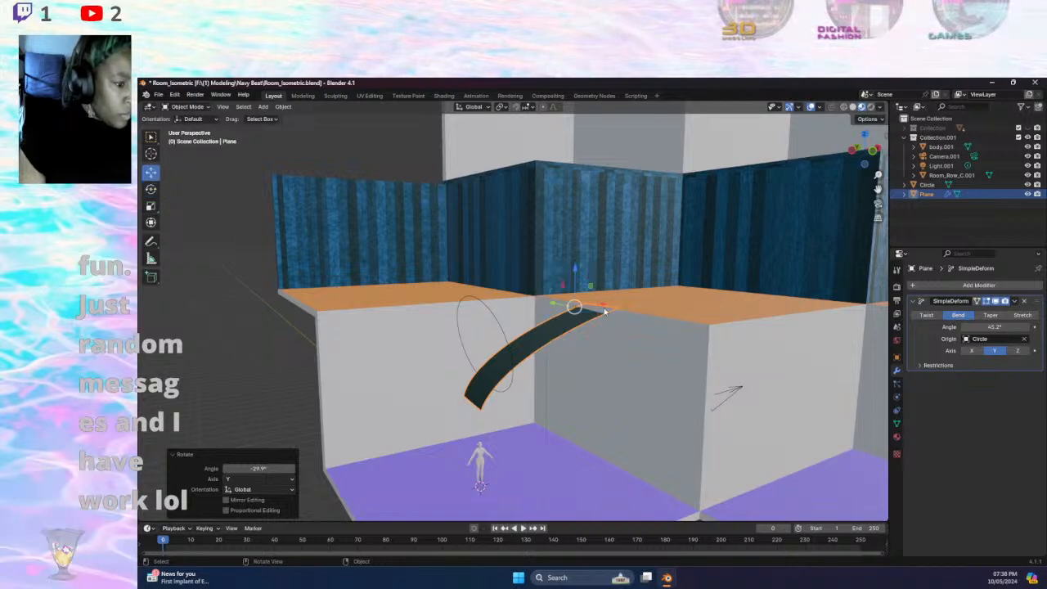
- Raise the bridge plane along Z by about 2.54 m and by a further 0.95 m
left_click_drag(577, 264, 652, 211)
middle_click_drag(651, 237, 534, 261)
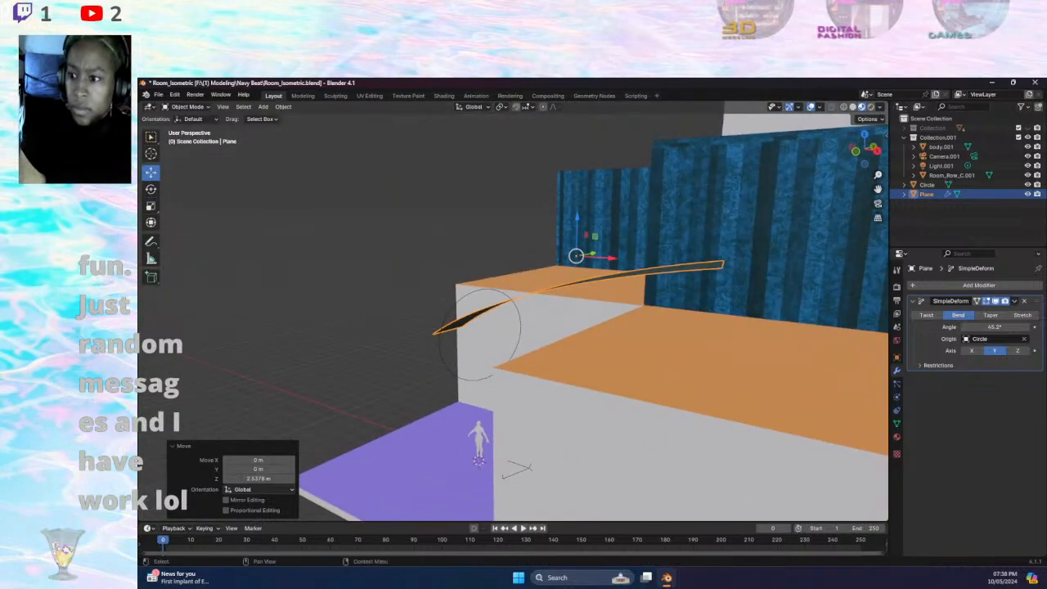
middle_click_drag(864, 374, 145, 371)
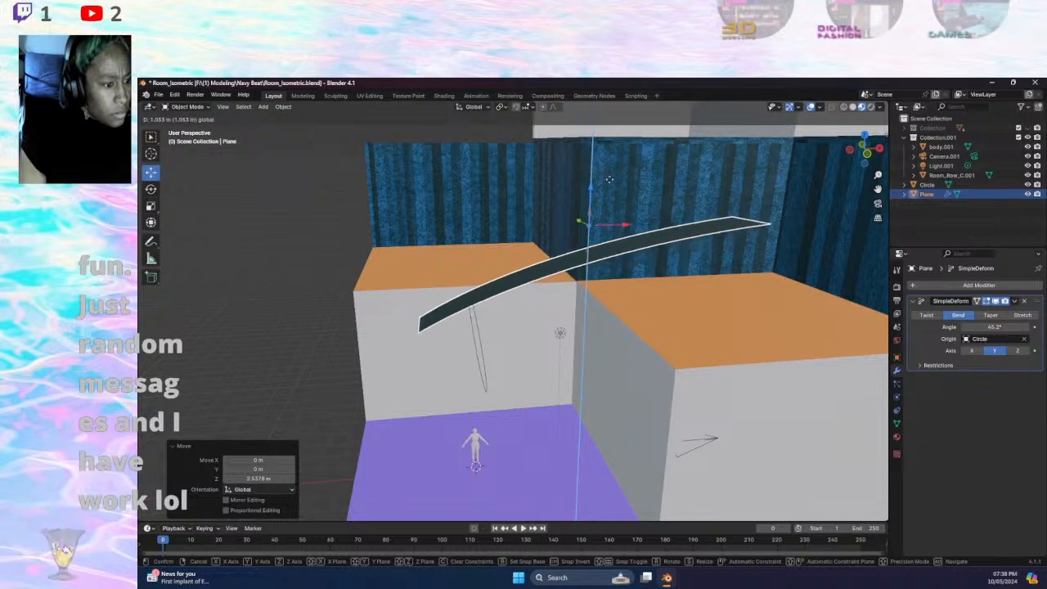
left_click(566, 239)
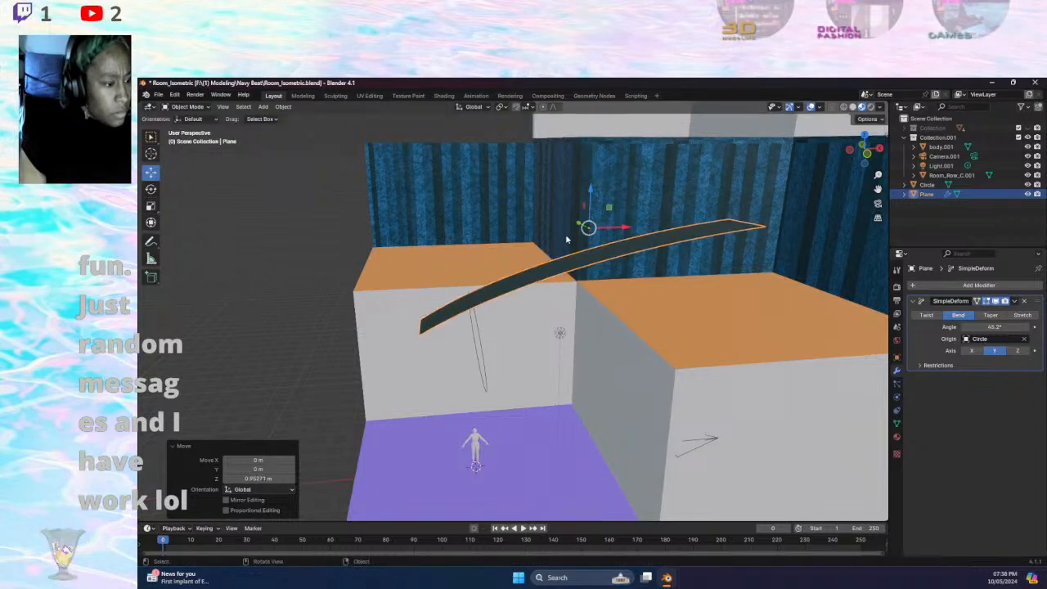
- Move the bridge plane and circle together by about -3.64 m along Z and -0.49 m along X
left_click(476, 329, "shift")
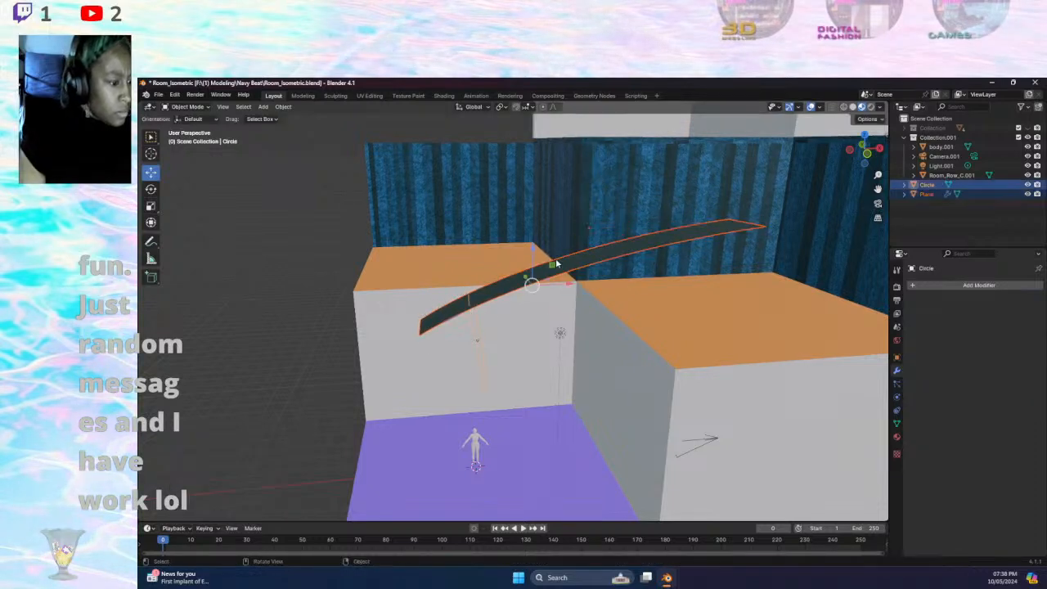
key("g")
key("z")
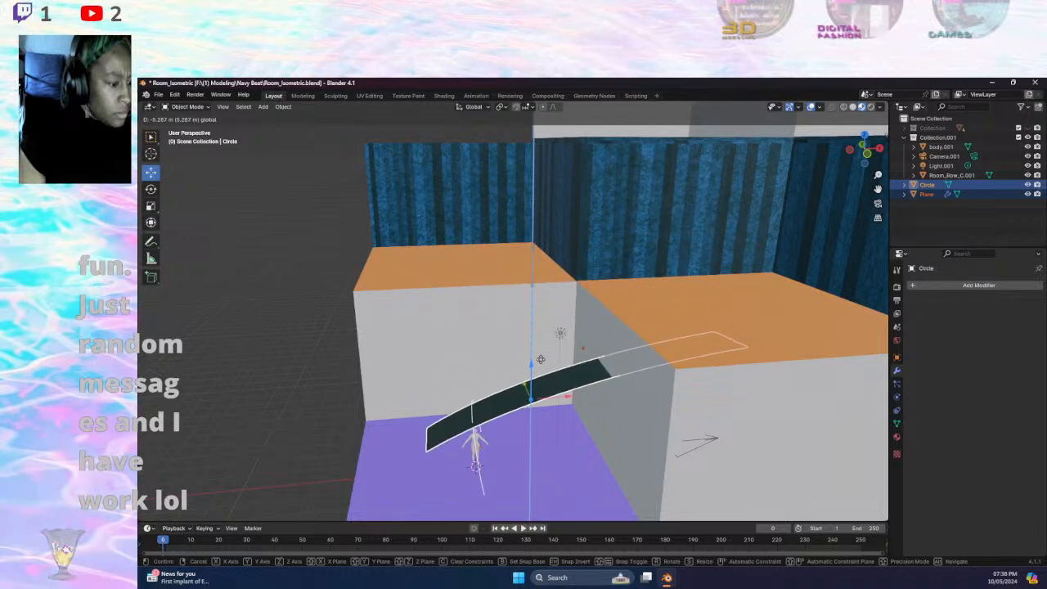
left_click(527, 325)
key("g")
key("x")
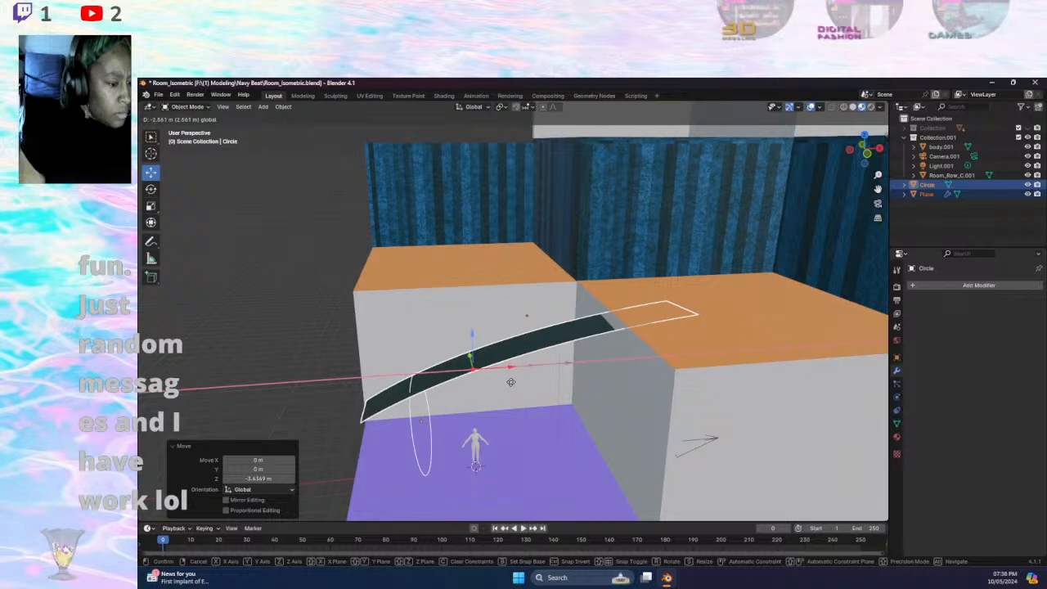
left_click(516, 351)
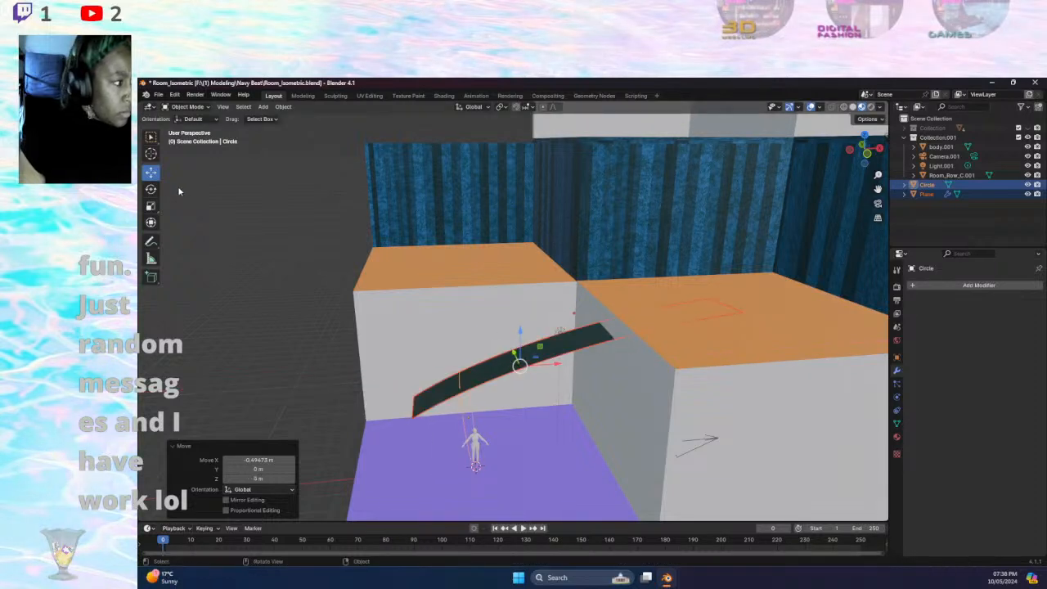
- Rotate the bridge and circle by about -13.1° around Y, lower them and shift them about -1.24 m along X
left_click(151, 188)
left_click_drag(546, 345, 524, 344)
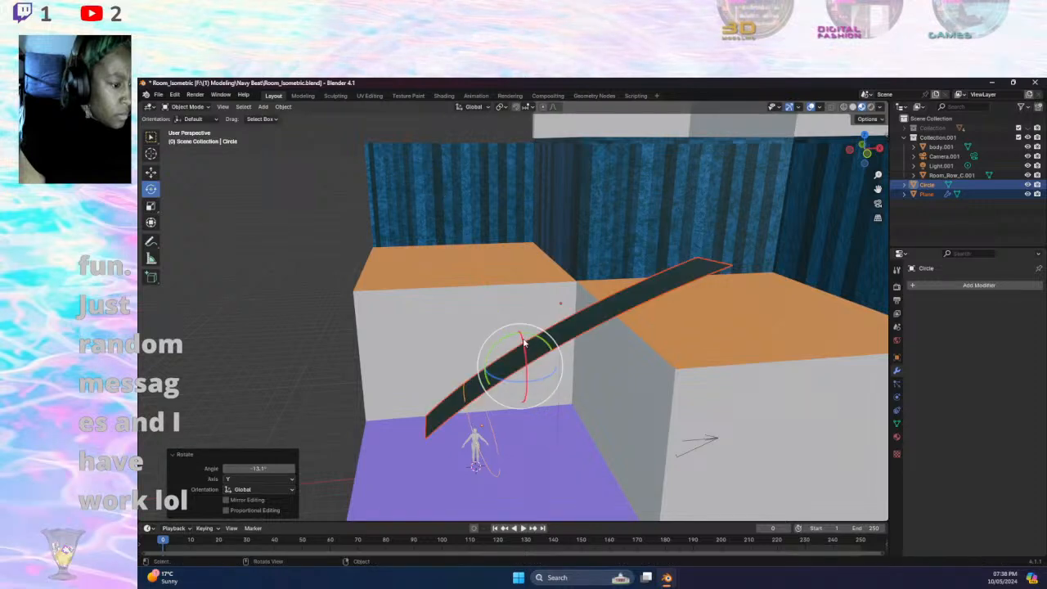
left_click(150, 171)
left_click_drag(521, 328, 529, 410)
- Steepen the bridge and circle with two further Y rotations, raising them by about 0.23 m and 0.21 m along Z
left_click(151, 188)
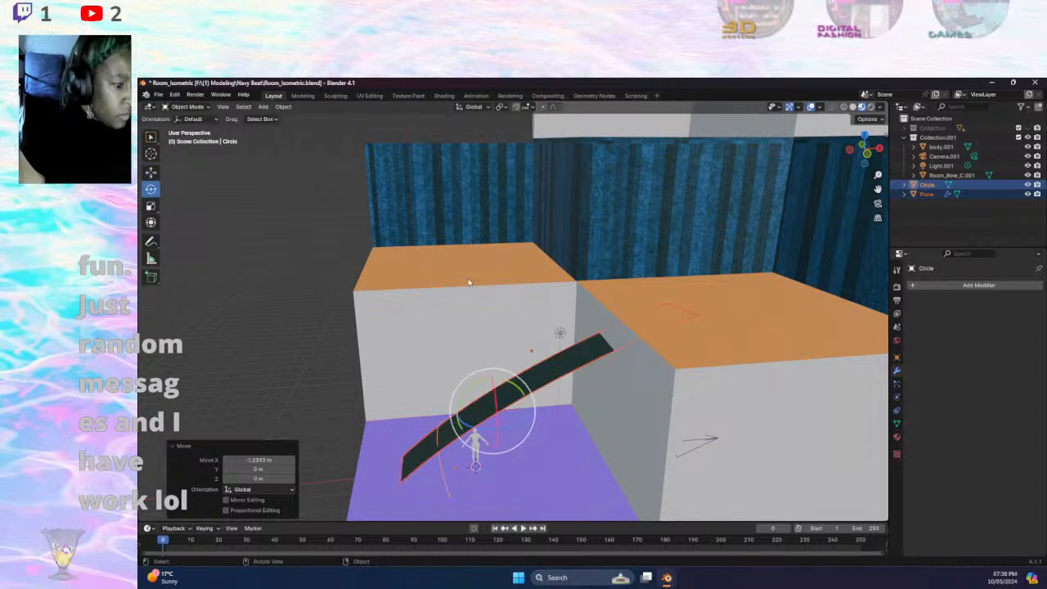
left_click_drag(517, 392, 499, 376)
left_click(151, 172)
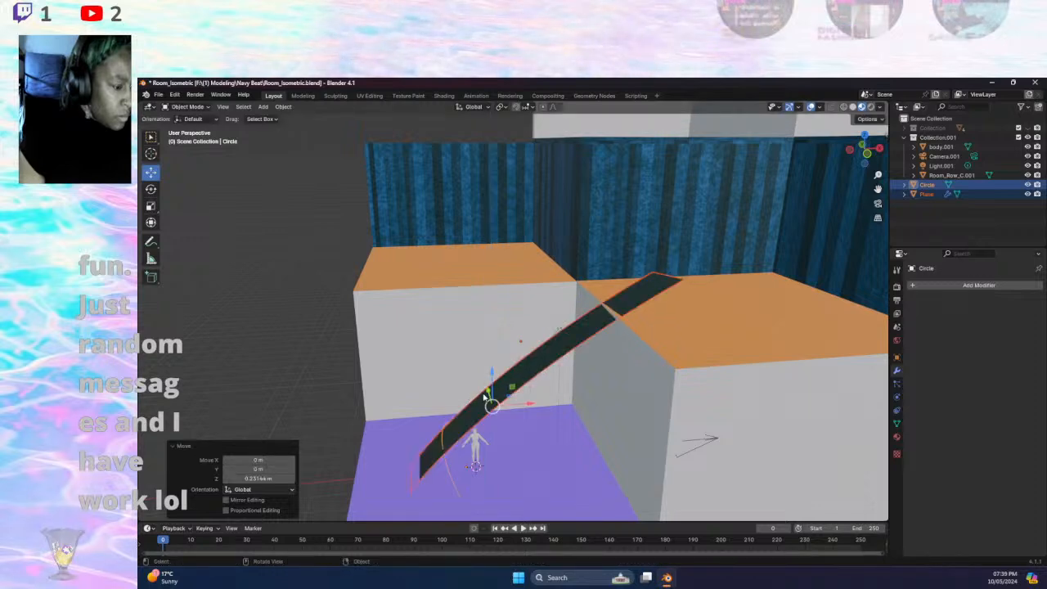
left_click(151, 189)
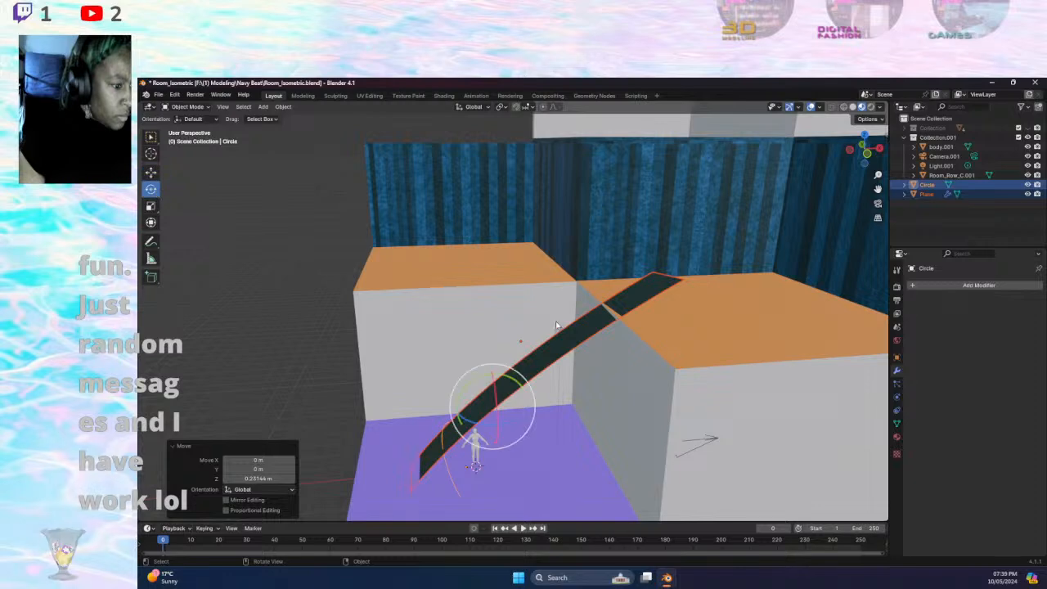
left_click_drag(517, 381, 496, 369)
left_click(152, 174)
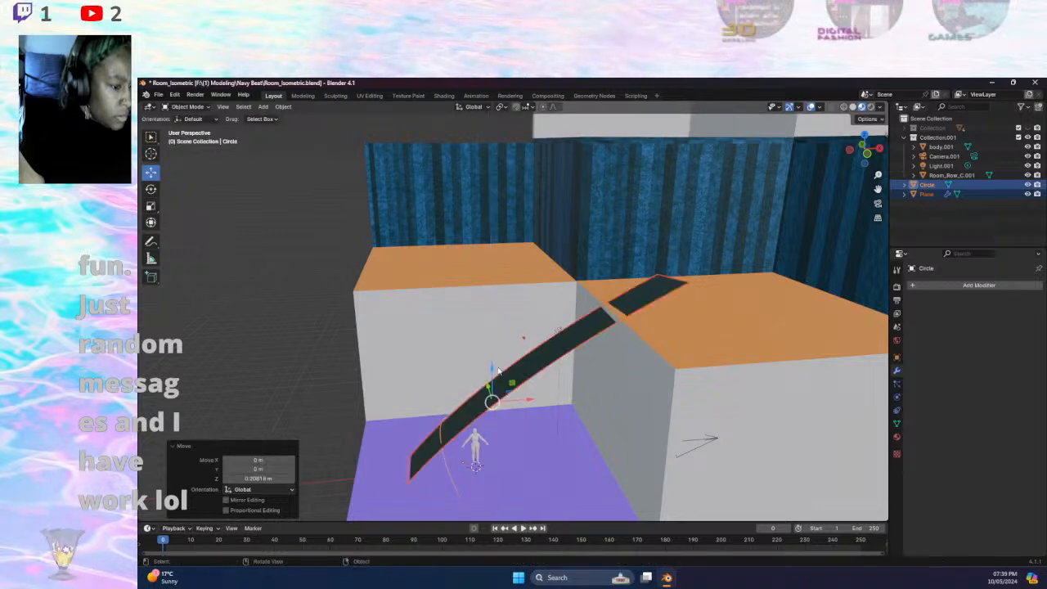
- Move the bridge and circle by about 3.61 m along Y and 0.24 m along X towards the back wall
middle_click_drag(554, 413, 484, 471)
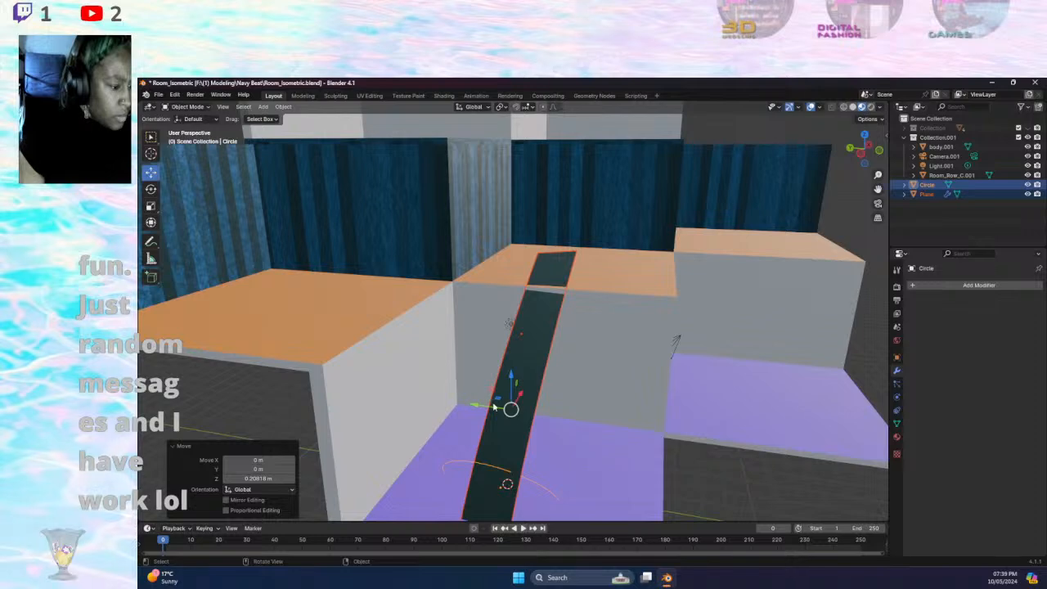
left_click_drag(479, 406, 396, 411)
middle_click_drag(397, 410, 438, 414)
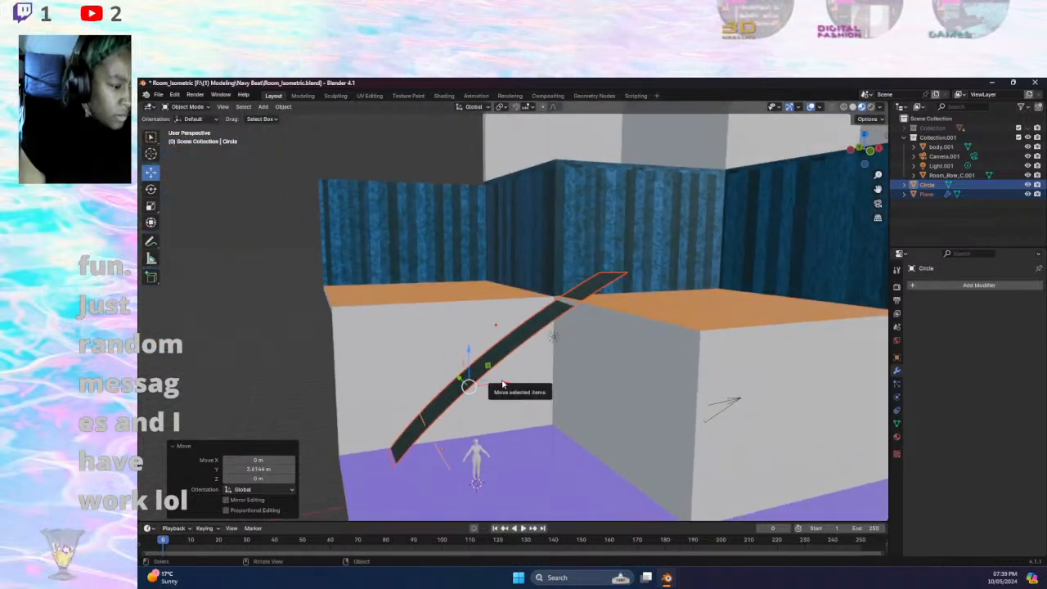
left_click_drag(497, 385, 503, 384)
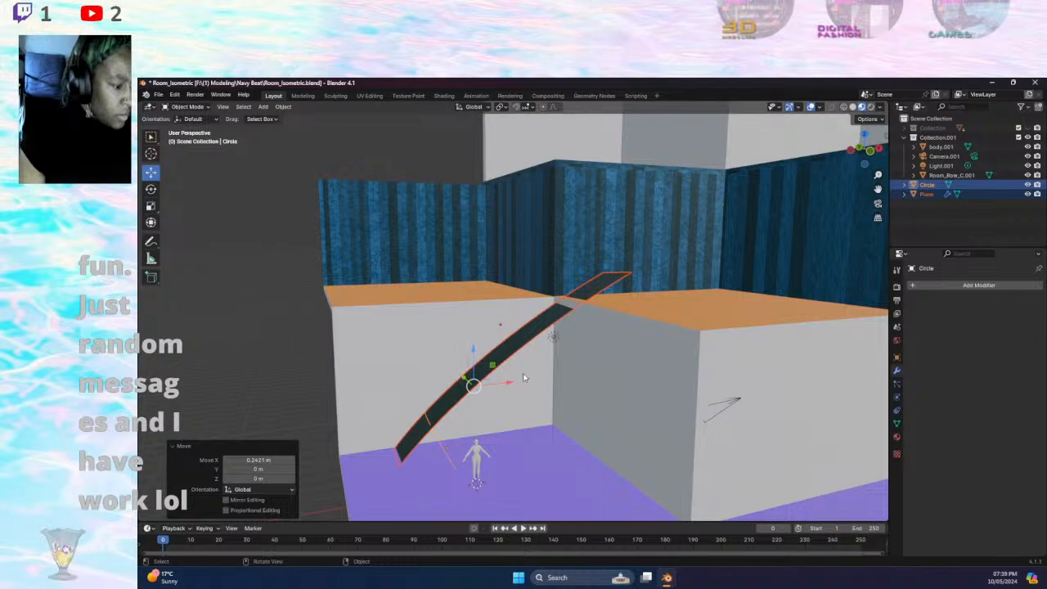
- Rotate the bridge plane and the circle together slightly, and clear the selection
left_click(152, 190)
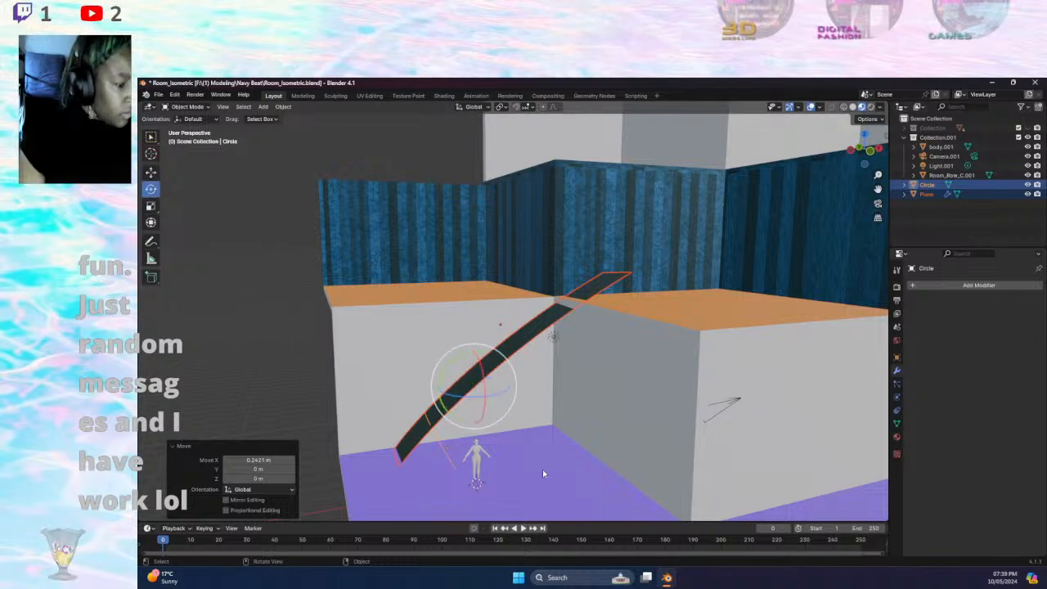
left_click_drag(477, 355, 317, 381)
left_click(316, 381)
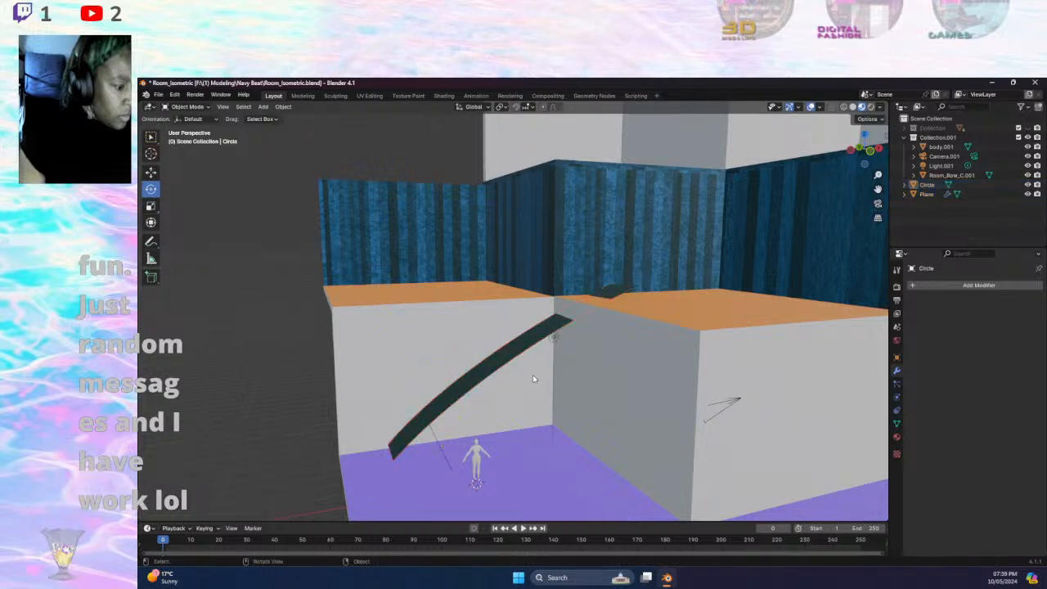
- Rotate the bridge plane on its own relative to the circle, and move it by about 1.13 m along X
left_click(493, 365)
left_click_drag(492, 299, 472, 306)
left_click(151, 174)
left_click_drag(537, 327, 517, 387)
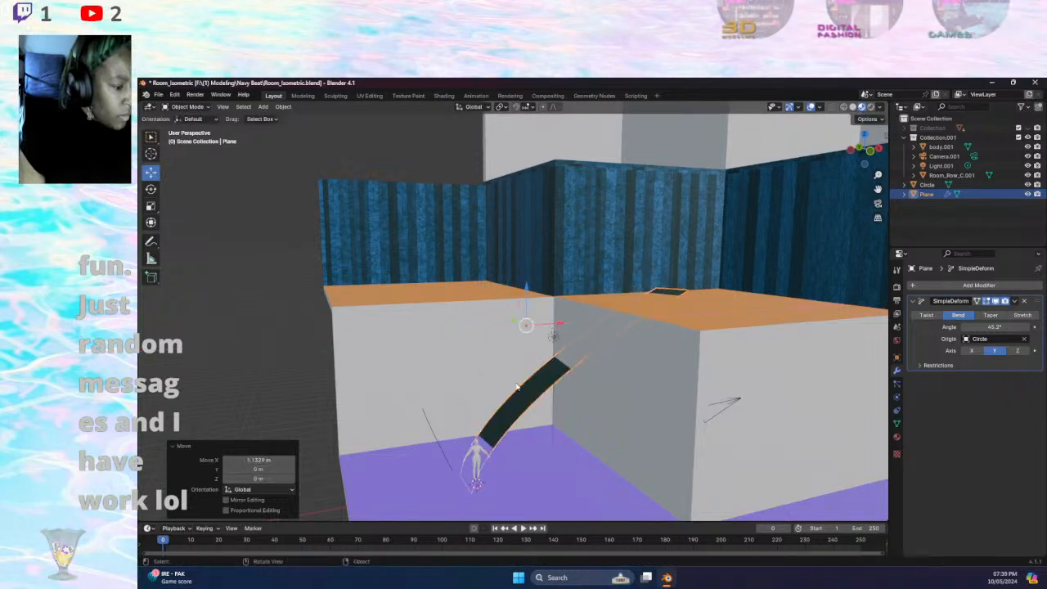
- Move the bridge and circle together by about -3.12 m along X and 1.54 m along Z, with small adjustments along Y
left_click(432, 427, "shift")
left_click_drag(519, 389, 458, 399)
middle_click_drag(458, 399, 440, 427)
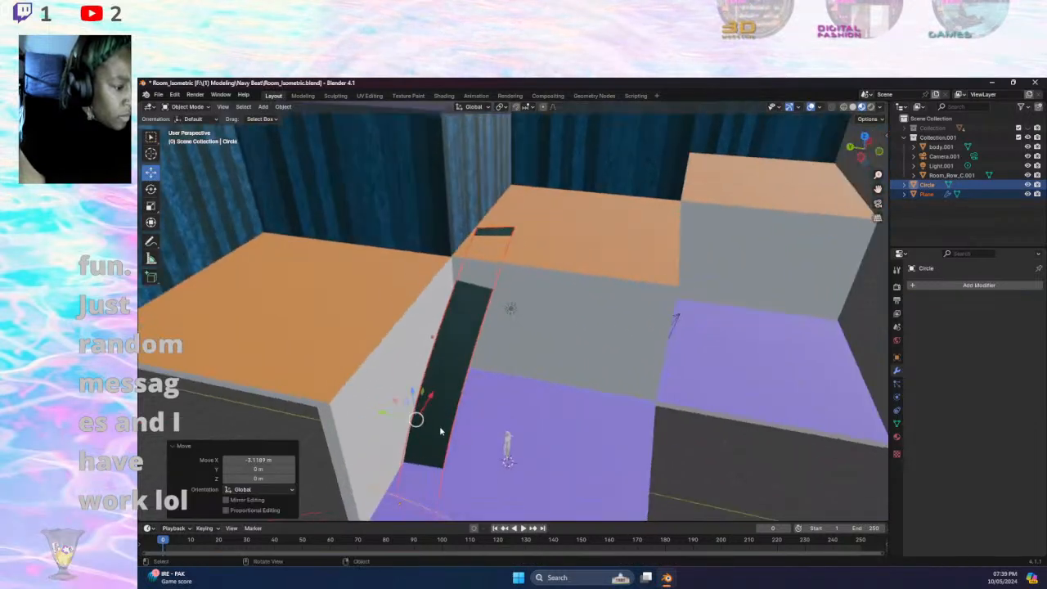
left_click_drag(388, 413, 382, 420)
middle_click_drag(382, 420, 391, 353)
left_click_drag(421, 331, 420, 310)
middle_click_drag(478, 366, 536, 372)
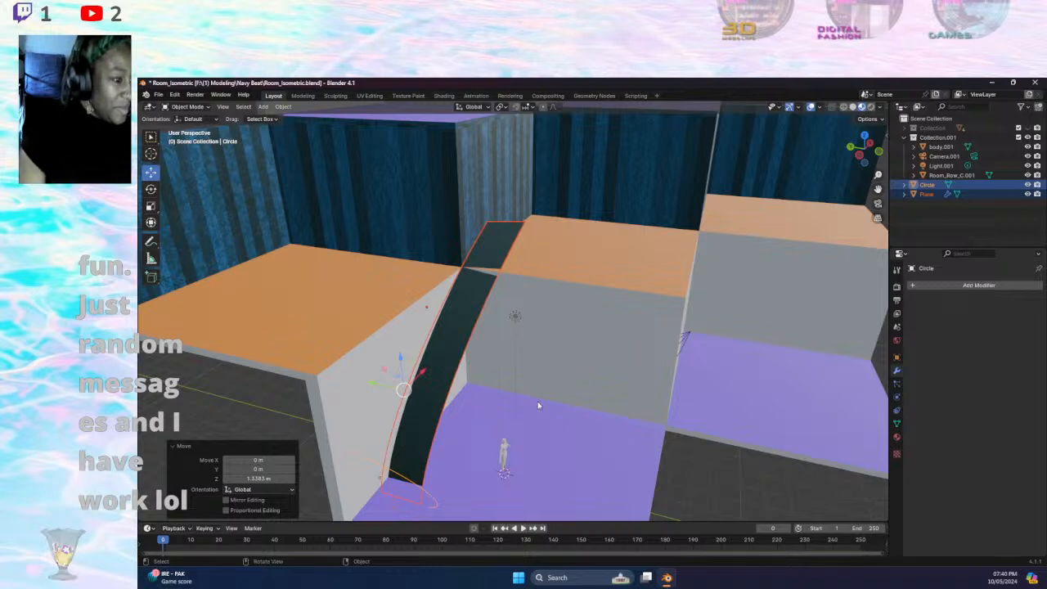
left_click_drag(371, 389, 379, 390)
middle_click_drag(477, 373, 440, 383)
left_click(238, 392)
middle_click_drag(347, 397, 322, 386)
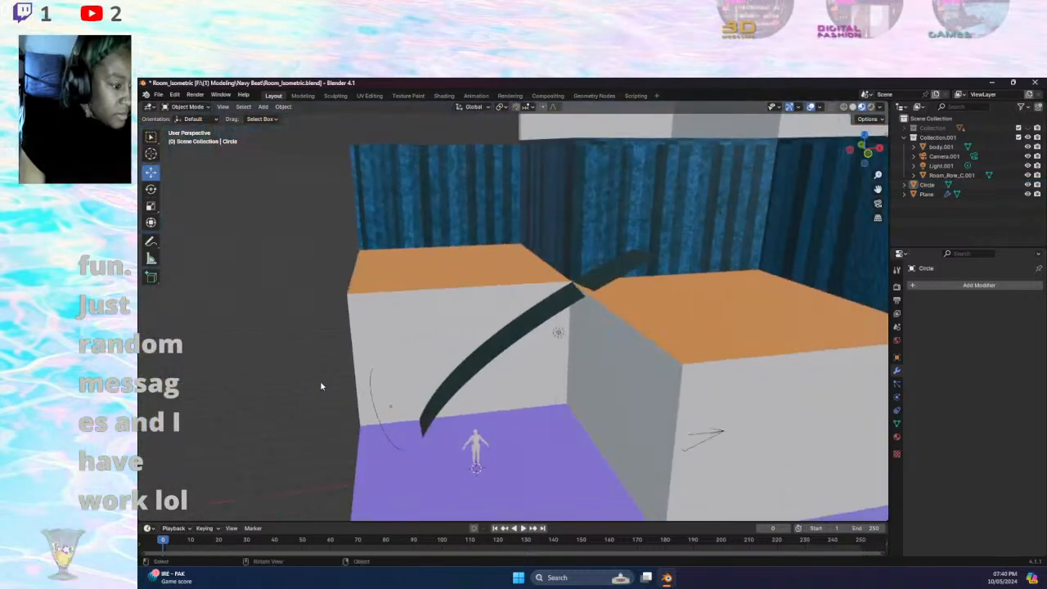
- Apply the Simple Deform modifier on the bridge plane
left_click(532, 331)
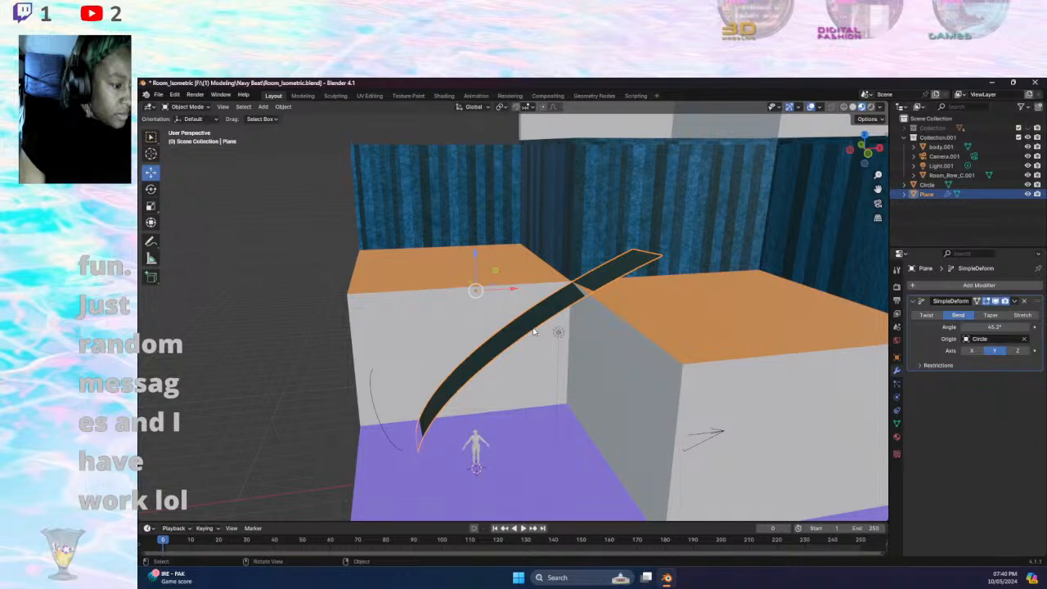
left_click(1014, 301)
left_click(971, 313)
left_click(236, 443)
left_click(494, 360)
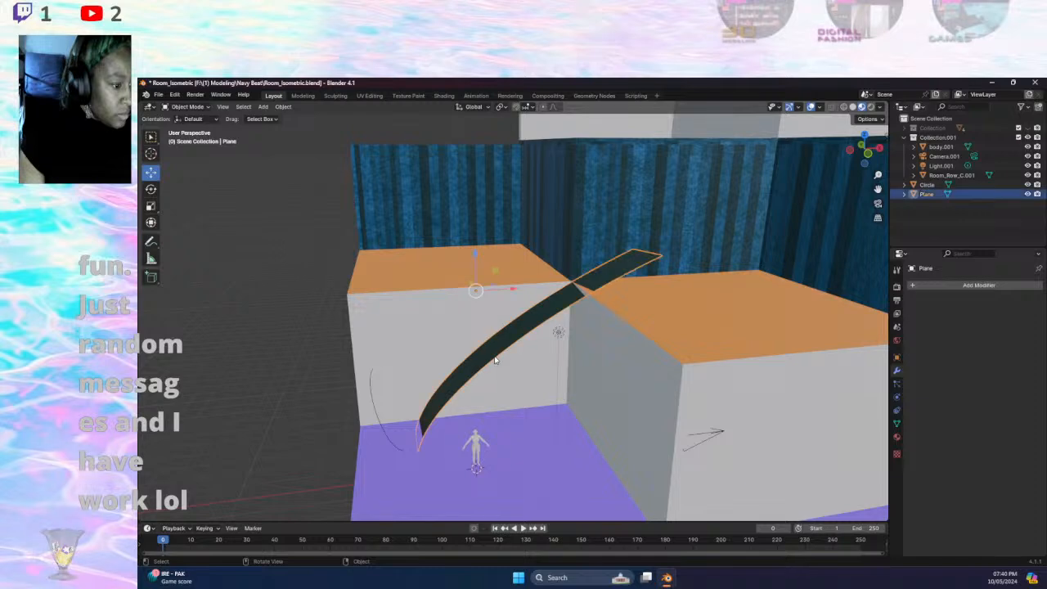
- Freely rotate the bridge plane by about 117° and 131° so its curve dips downward
left_click(153, 190)
left_click_drag(476, 266, 427, 175)
left_click_drag(570, 358, 589, 371)
middle_click_drag(463, 257, 480, 280)
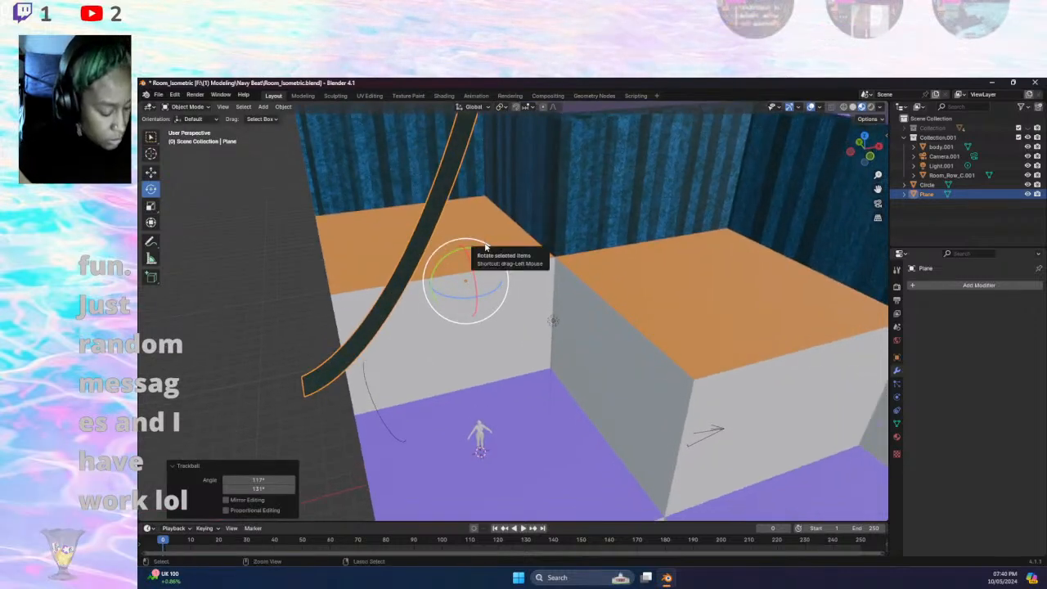
- Apply the bridge's location, rotation and scale, and set its origin to its geometry
key("ctrl+a")
left_click(458, 247)
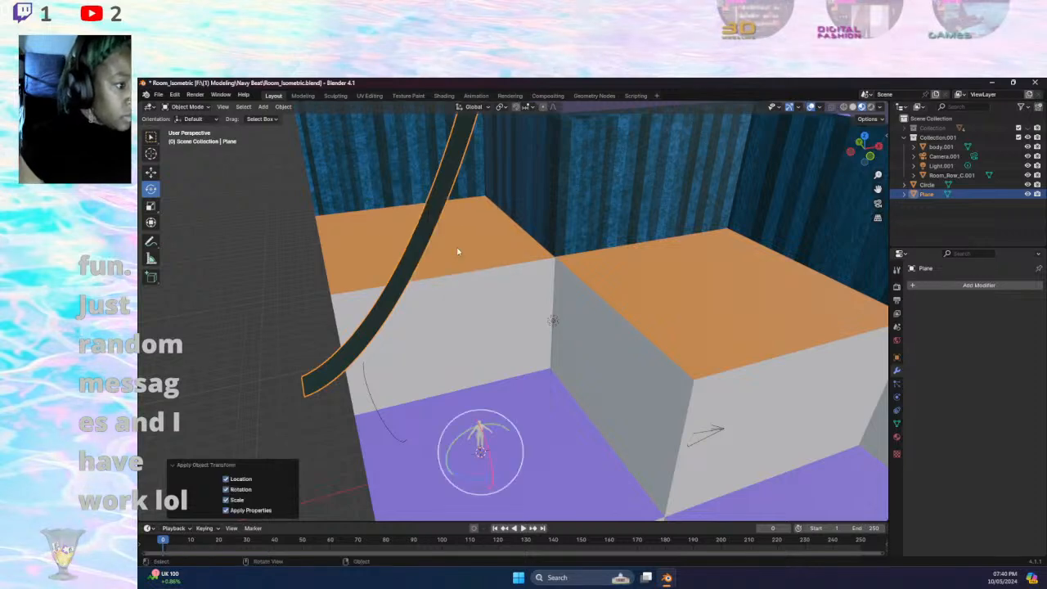
right_click(418, 249)
mouse_move(401, 245)
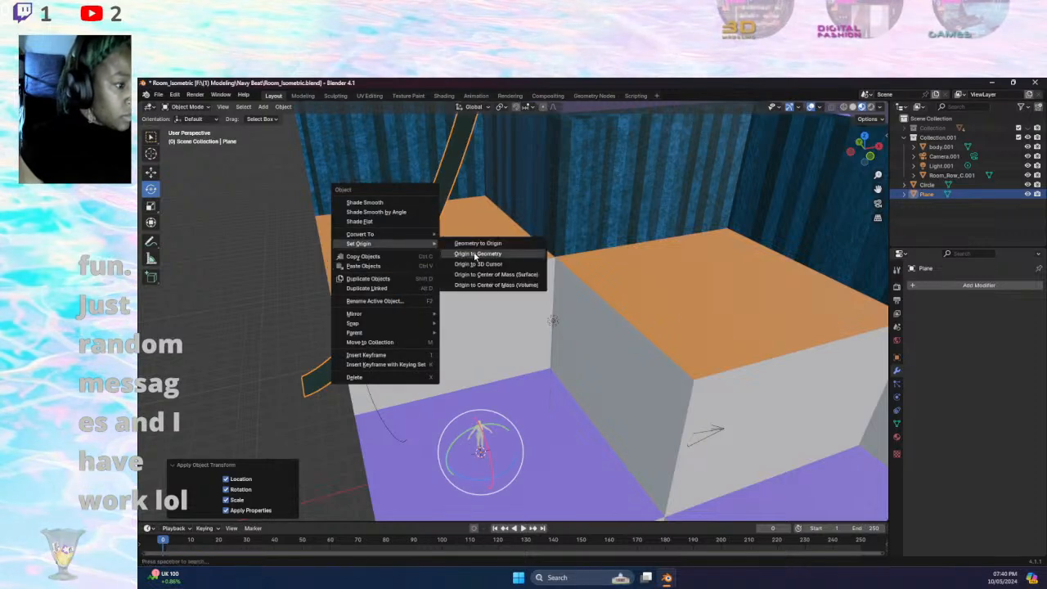
left_click(458, 253)
- Move the bridge back into the corner between the raised floors, and rotate it about 12.4° around X
left_click(150, 173)
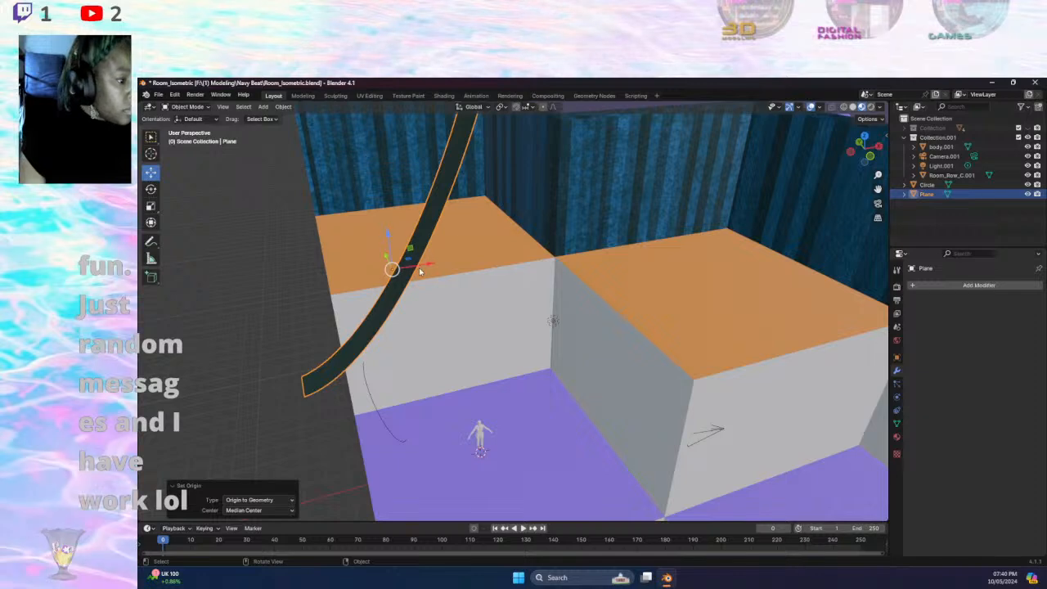
left_click_drag(413, 263, 537, 321)
mouse_move(537, 321)
middle_mouse_down()
mouse_move(562, 323)
mouse_move(518, 326)
middle_mouse_up()
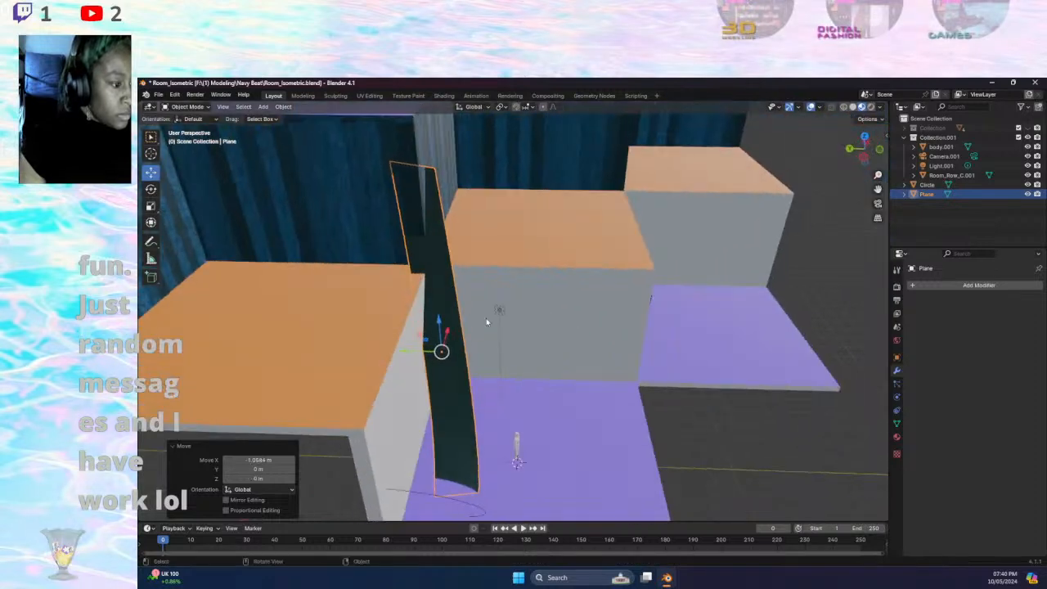
left_click_drag(449, 335, 483, 343)
left_click(150, 189)
middle_click_drag(482, 344, 344, 322)
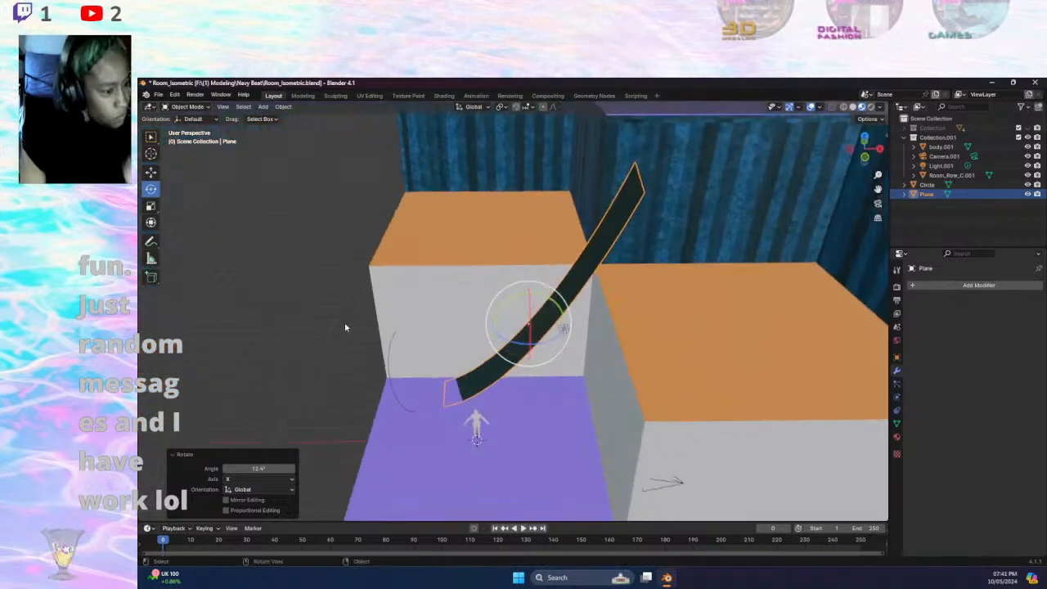
- Stretch the bridge along X, shift it by about -1.40 m and 1.97 m along X, and raise it slightly
left_click(150, 207)
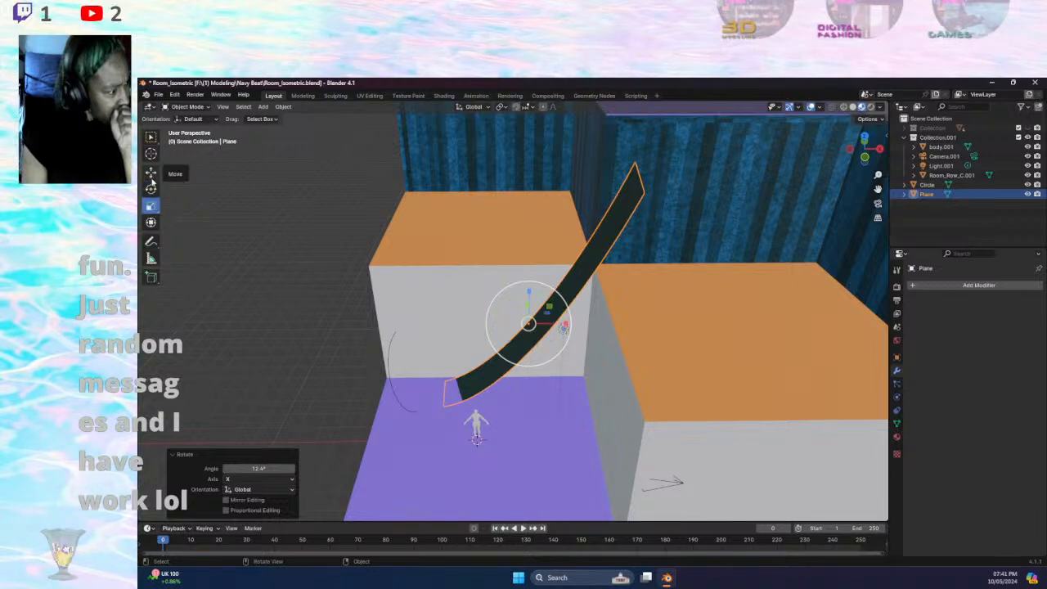
left_click_drag(566, 327, 537, 327)
key("shift+space")
key("g")
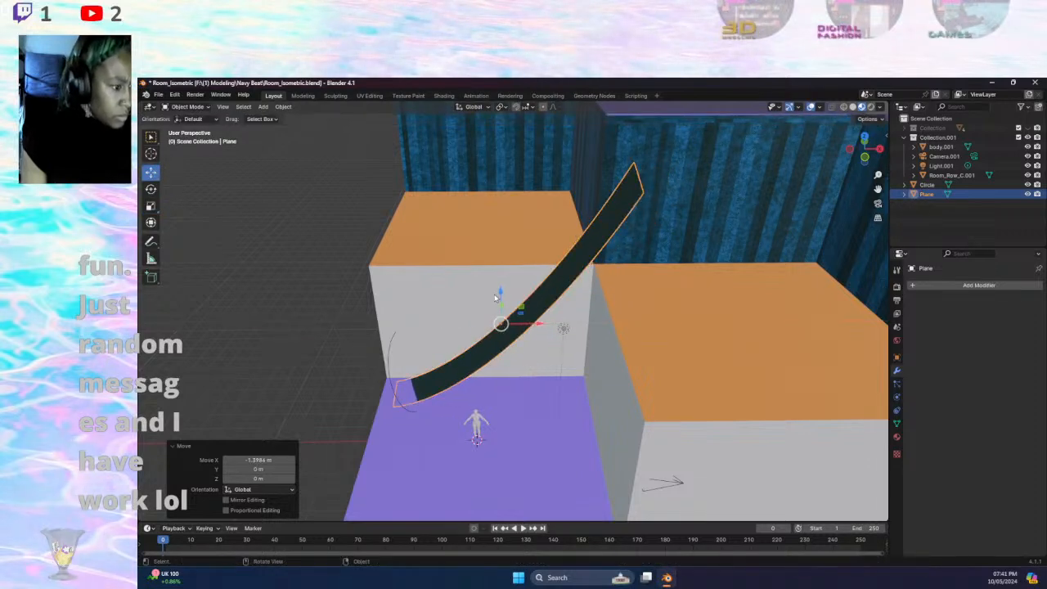
left_click_drag(501, 293, 505, 285)
left_click_drag(535, 320, 571, 322)
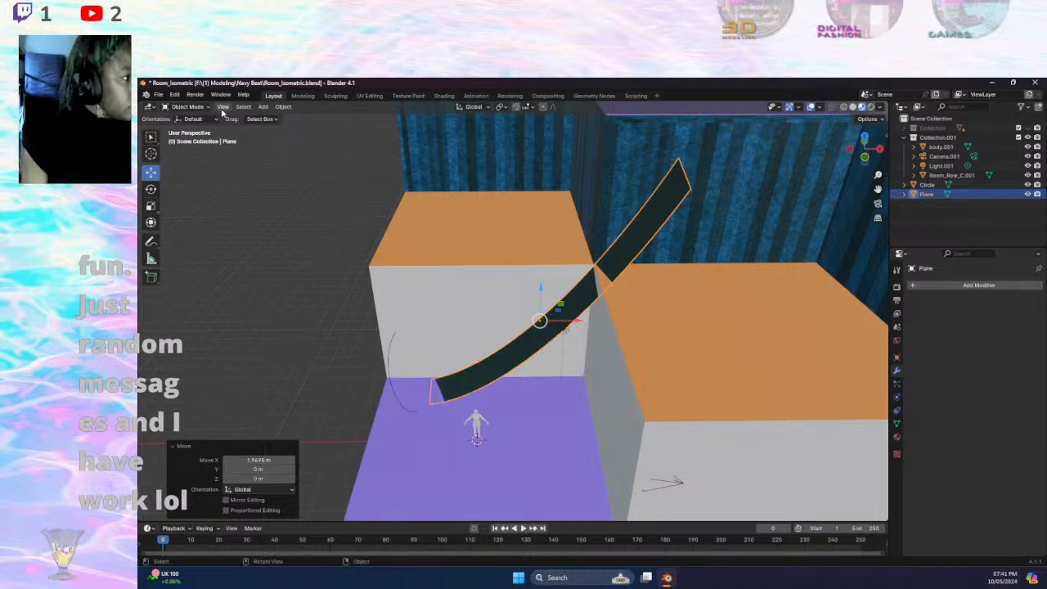
- Enter Edit Mode on the bridge plane
left_click(187, 107)
left_click(193, 136)
middle_click_drag(683, 179, 719, 193)
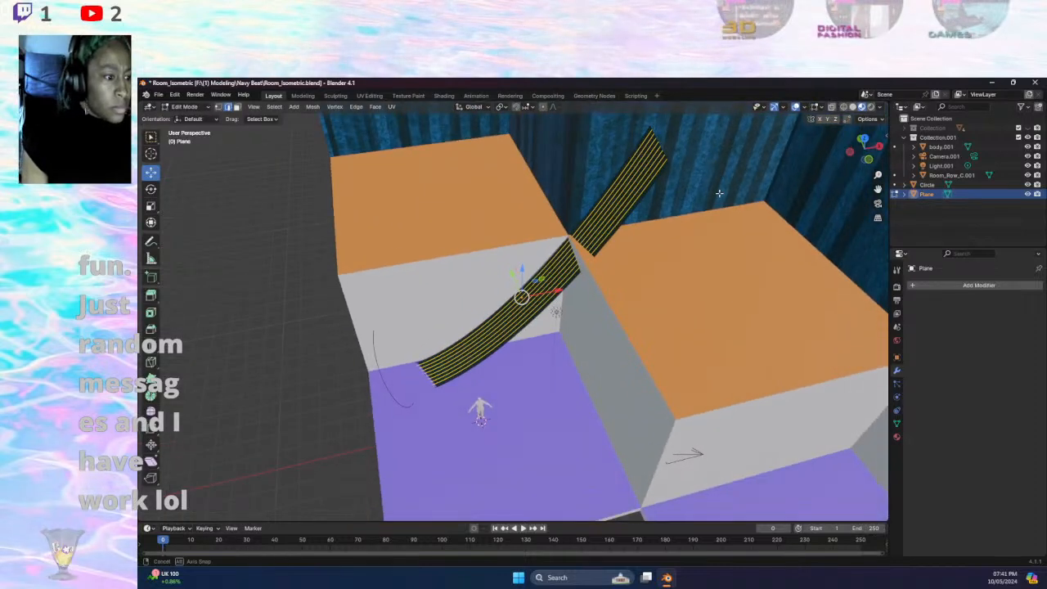
- Try to pull an edge at the bridge's upper end down towards the raised orange floor
left_click(645, 134)
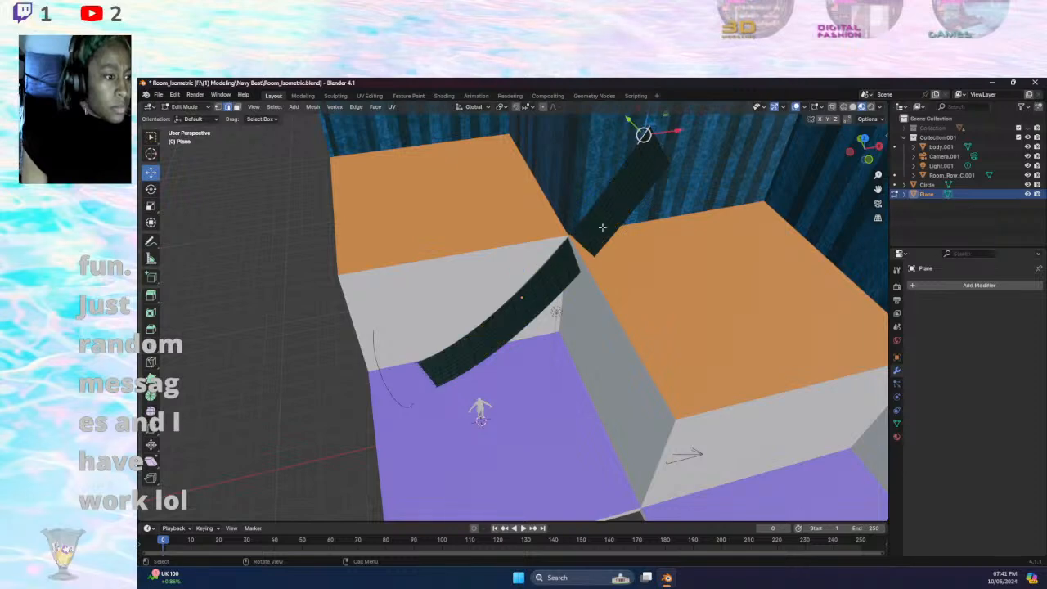
middle_click_drag(669, 174, 587, 135)
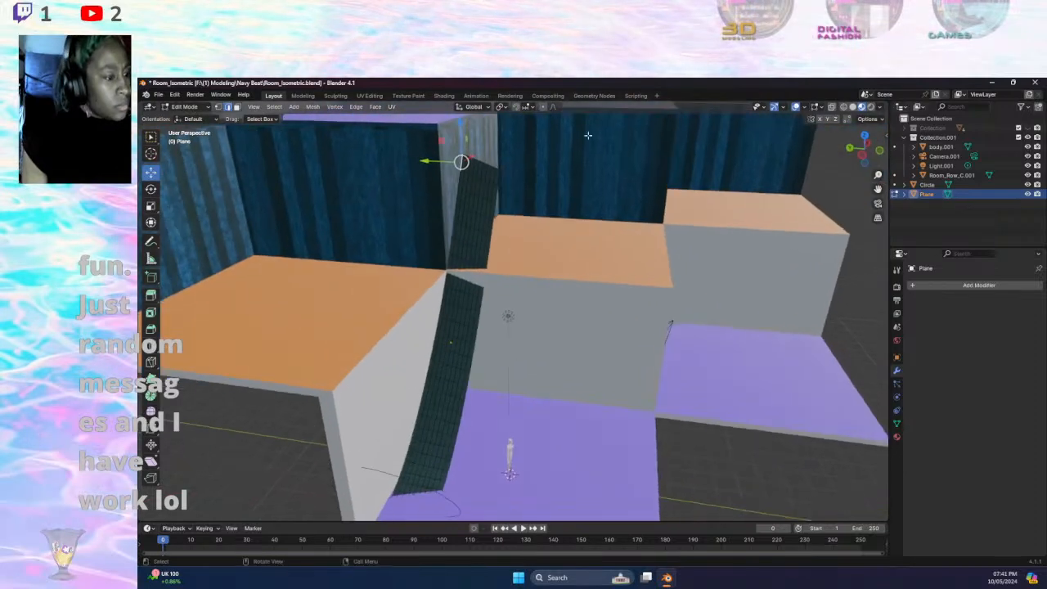
left_click(450, 141)
left_click_drag(442, 140, 514, 238)
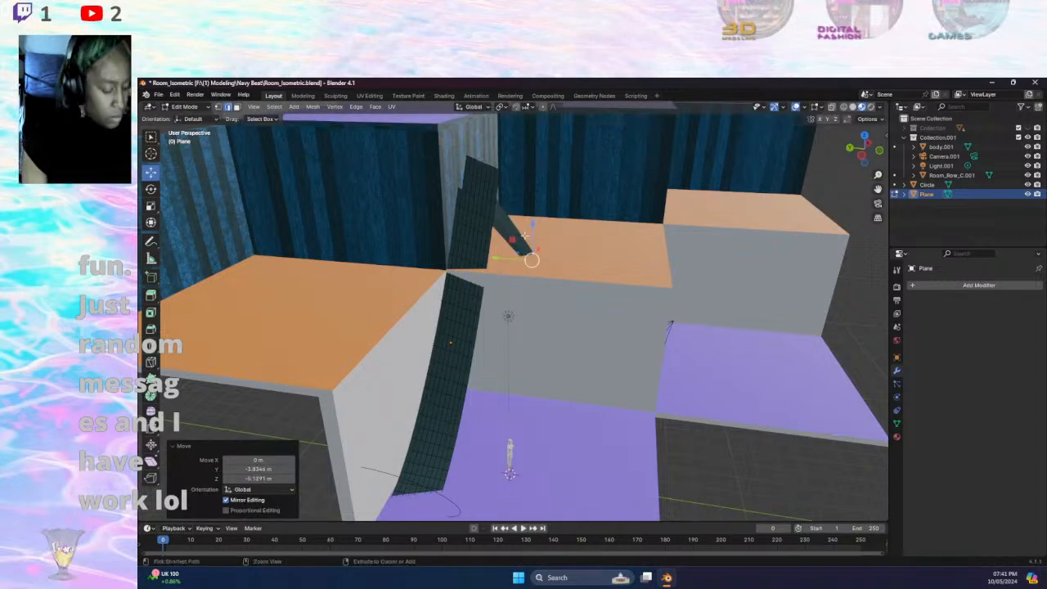
key("ctrl+z")
- Delete most of the bridge's upper section above the raised floor
left_click_drag(566, 131, 430, 253)
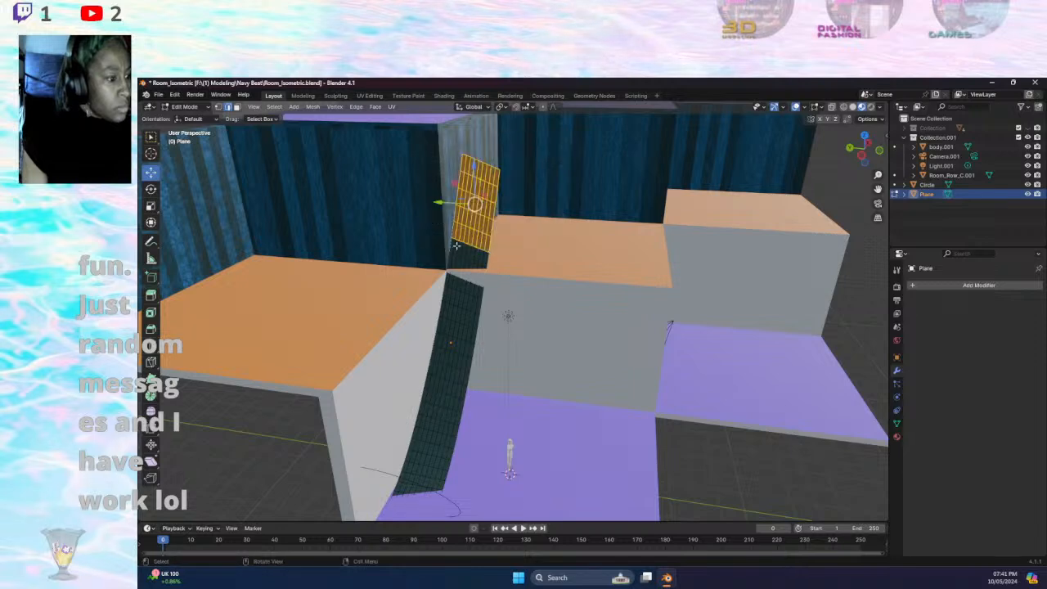
key("x")
left_click(480, 236)
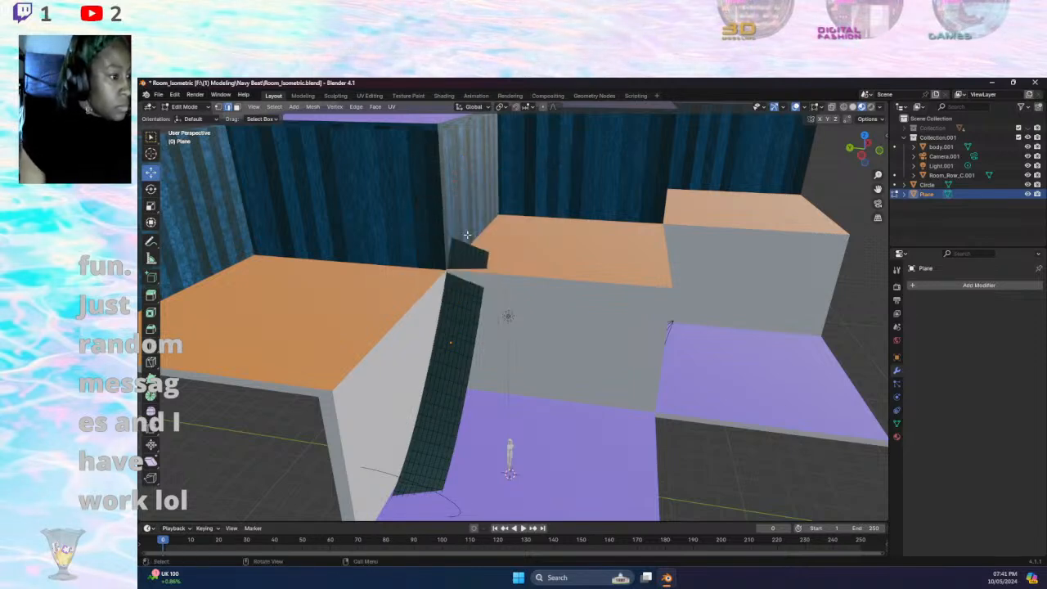
- Select the bridge's upper rows in vertex mode and move them by about -0.09 m along Y
left_click_drag(438, 227, 486, 267)
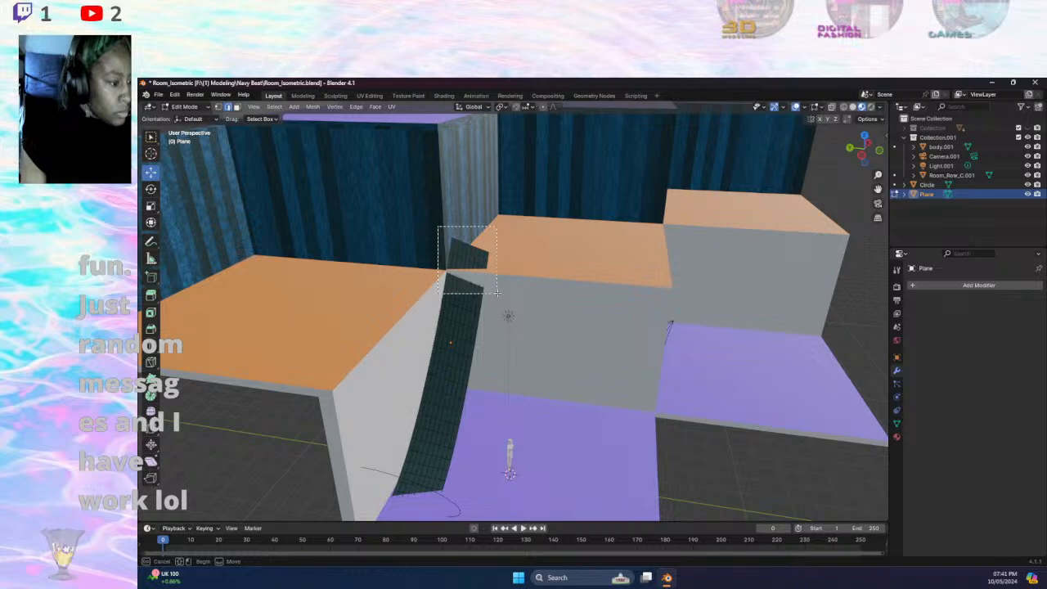
left_click_drag(496, 327, 514, 352)
middle_click_drag(497, 280, 443, 318)
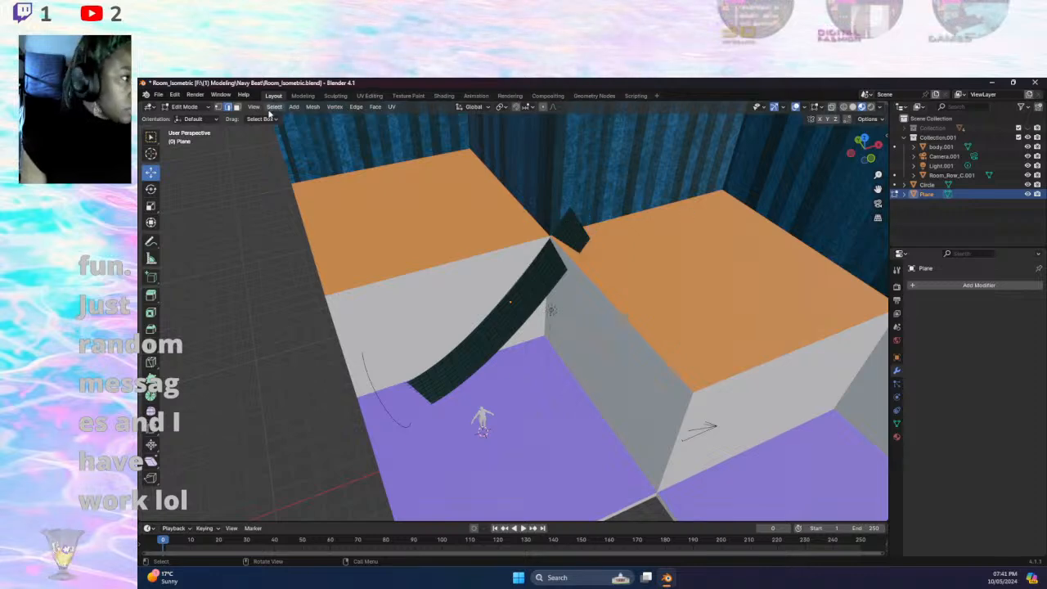
left_click(220, 108)
middle_click_drag(536, 242, 626, 236)
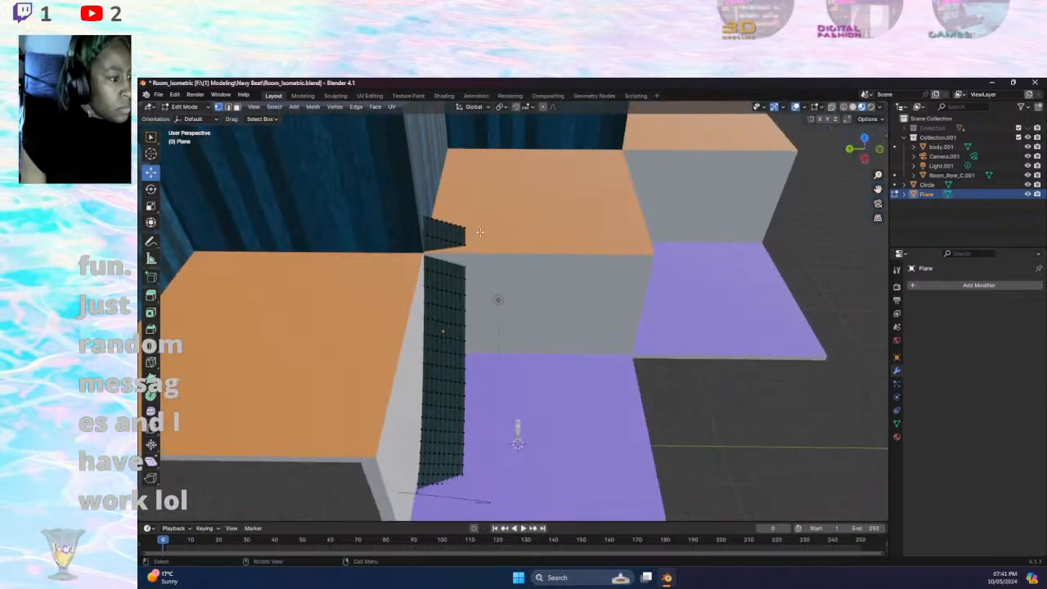
left_click_drag(392, 180, 498, 315)
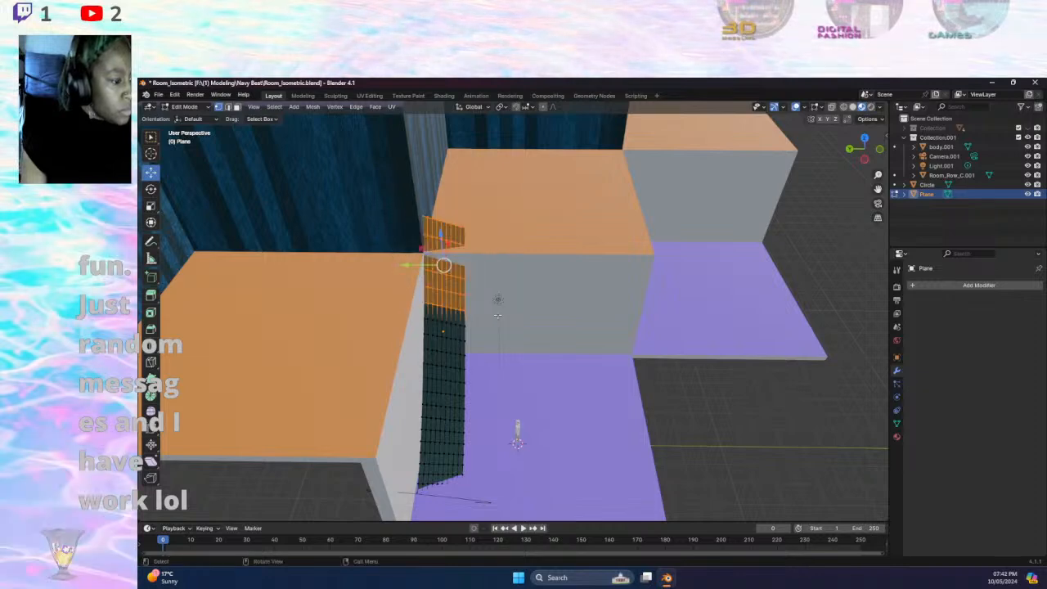
left_click_drag(420, 262, 414, 266)
middle_click_drag(414, 265, 479, 214)
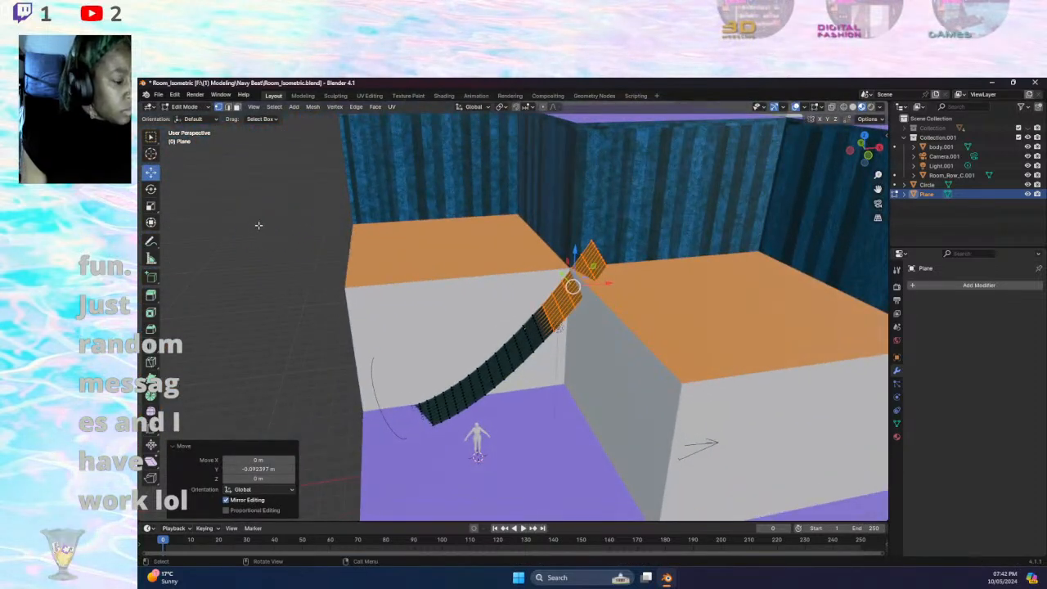
- Try to rotate the selected upper vertices of the bridge
left_click(150, 188)
left_click_drag(572, 264, 582, 295)
left_click(544, 342)
mouse_move(576, 370)
middle_mouse_down()
mouse_move(593, 357)
mouse_move(570, 390)
middle_mouse_up()
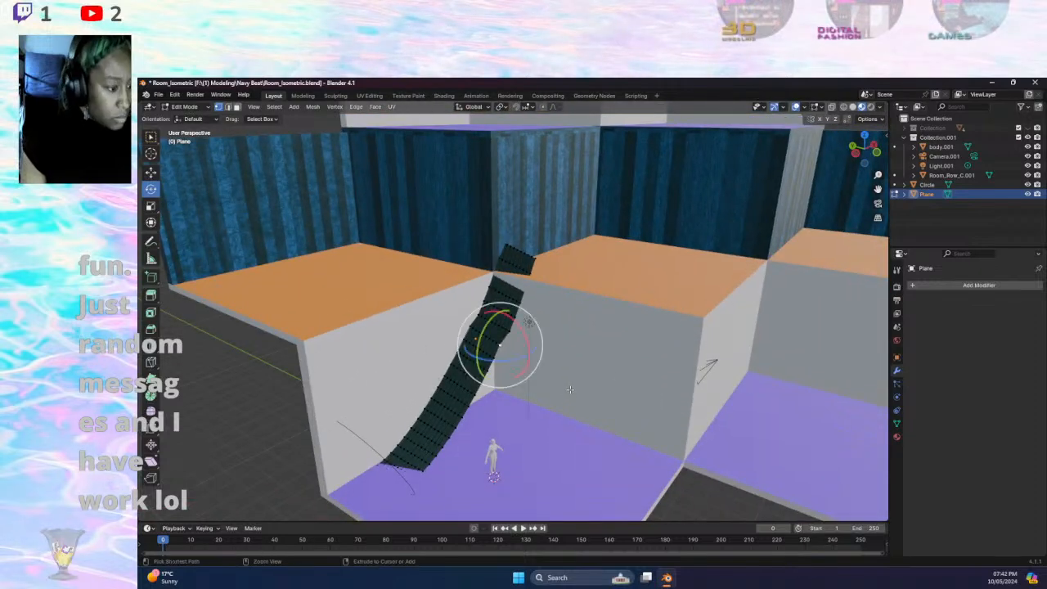
key("ctrl+z")
key("ctrl+z")
- Rotate the entire bridge mesh slightly, and move it by about -0.50 m along Y
key("a")
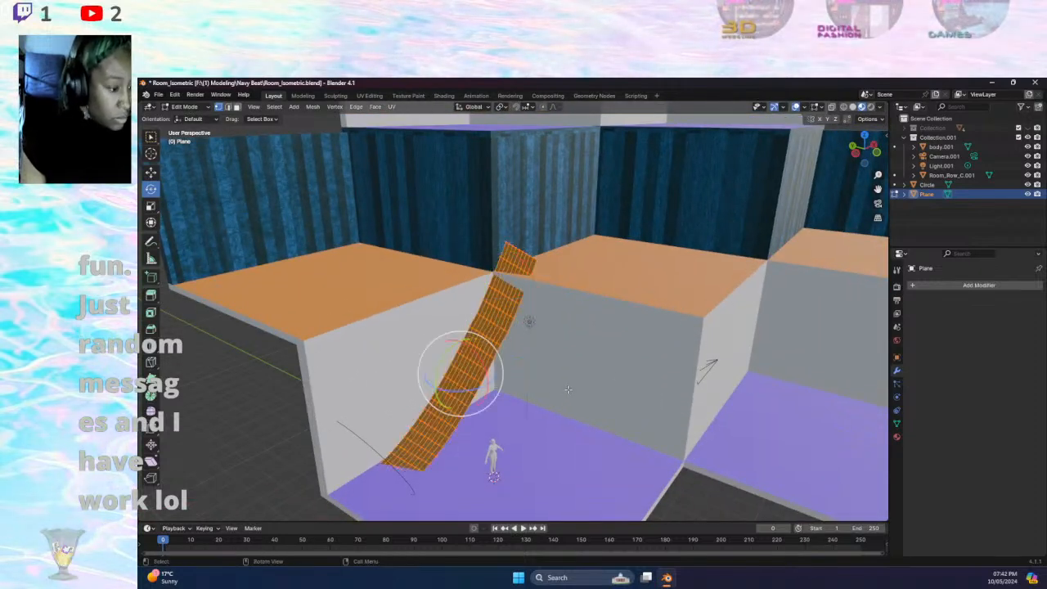
mouse_move(488, 373)
left_mouse_down()
mouse_move(458, 363)
mouse_move(484, 360)
left_mouse_up()
left_click(152, 172)
middle_click_drag(517, 366, 504, 337)
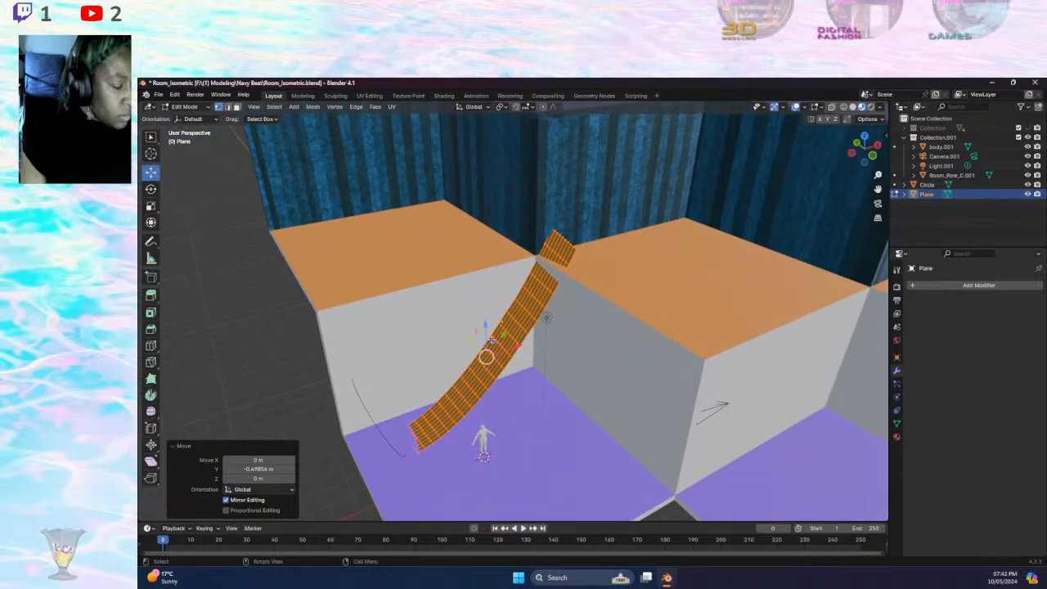
- Enlarge the whole bridge mesh, and move it by about 1.88 m along X
left_click(152, 207)
left_click_drag(516, 348, 554, 309)
left_click(153, 174)
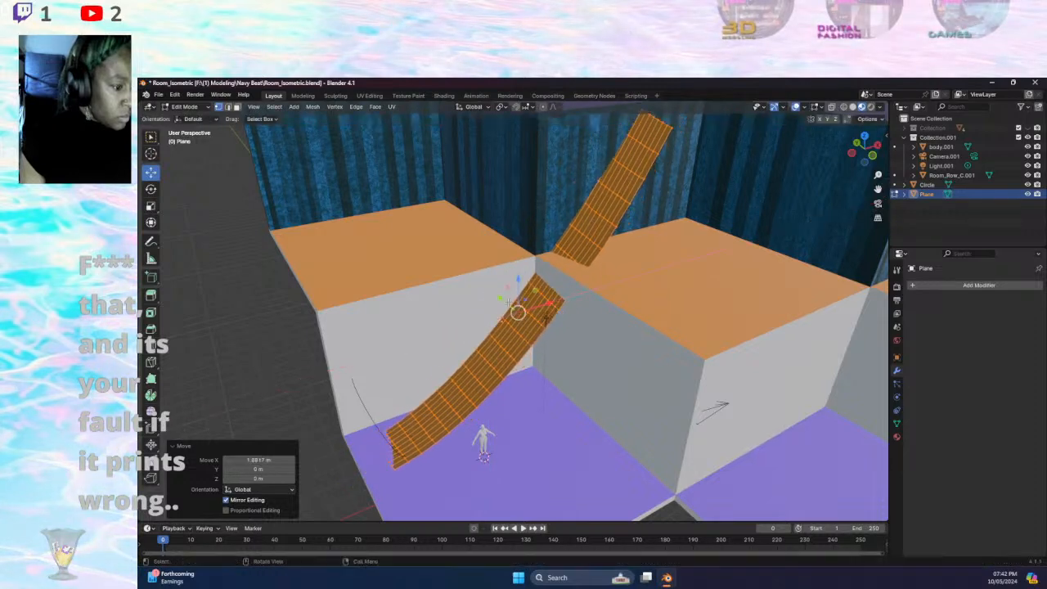
- Scale the bridge mesh slightly along Z, lower it to meet the purple floor, and deselect it
left_click(150, 206)
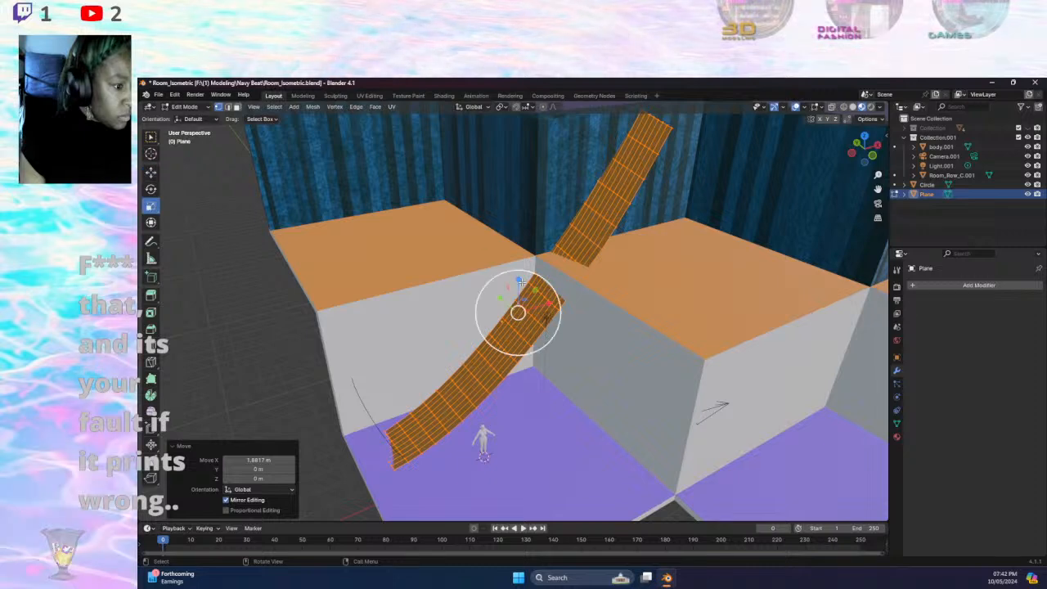
left_click_drag(517, 279, 514, 279)
left_click(150, 172)
middle_click_drag(526, 363, 571, 323)
left_click_drag(542, 329, 540, 344)
left_click(359, 423)
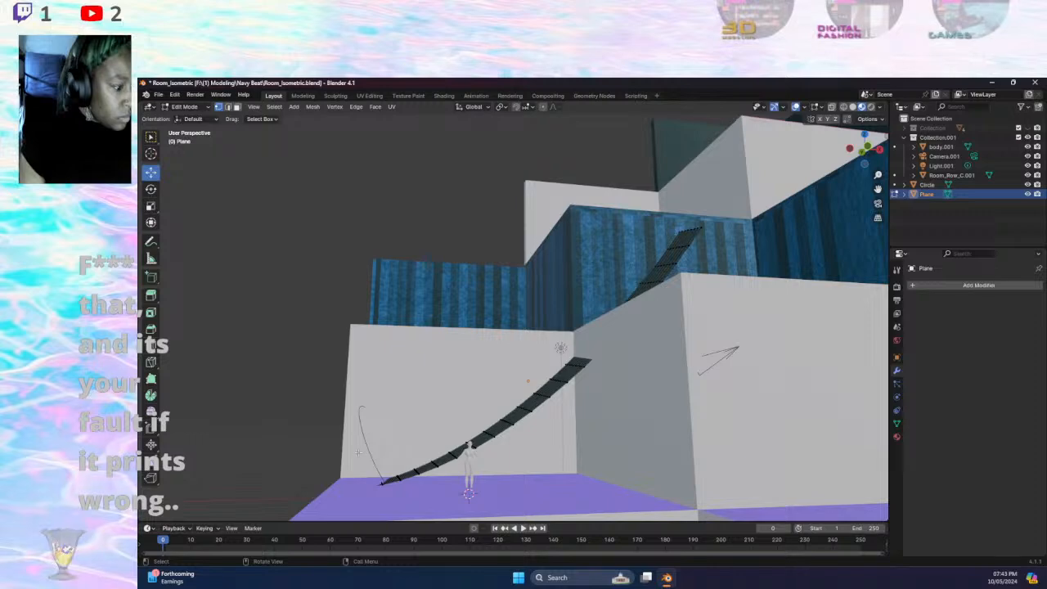
middle_click_drag(378, 465, 386, 448)
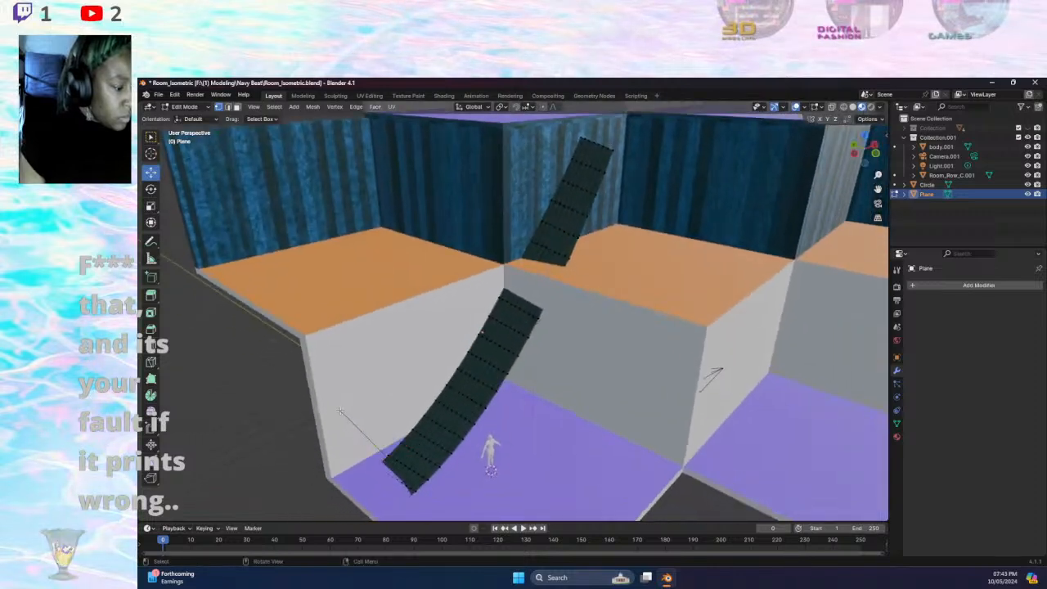
- Try to shift the upper part of the bridge along -X and extend its top end downward
middle_click_drag(575, 294, 506, 297)
left_click_drag(530, 136, 825, 405)
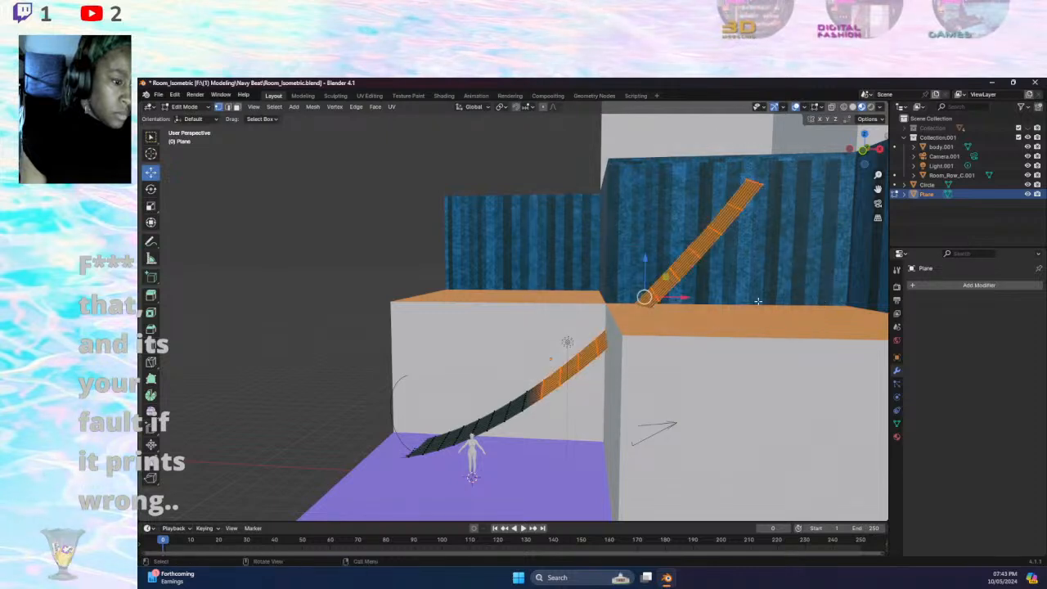
left_click_drag(677, 301, 661, 314)
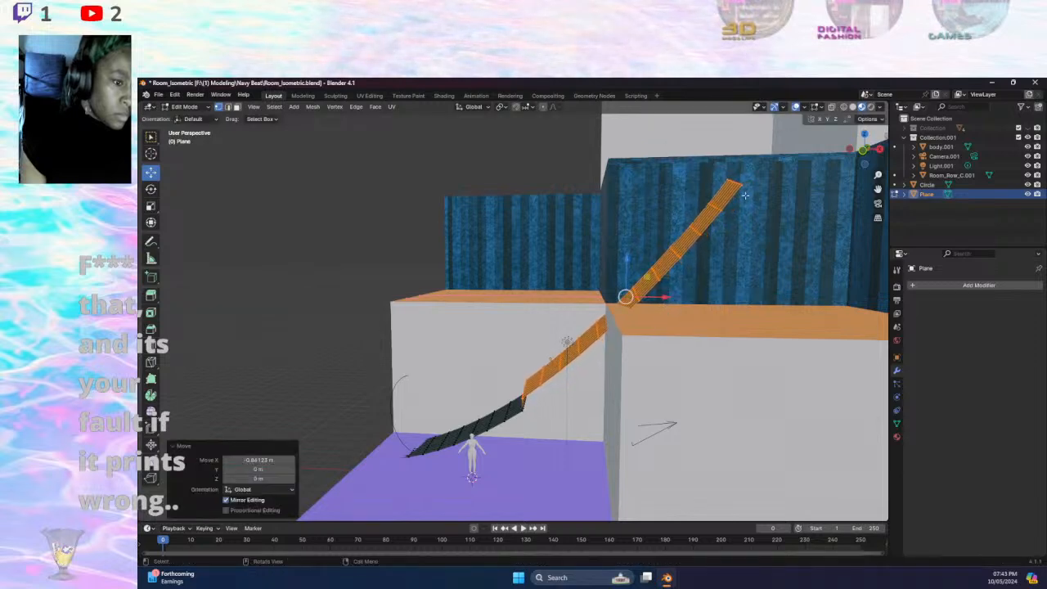
left_click(743, 185)
left_click_drag(742, 146, 721, 234)
left_click(781, 200)
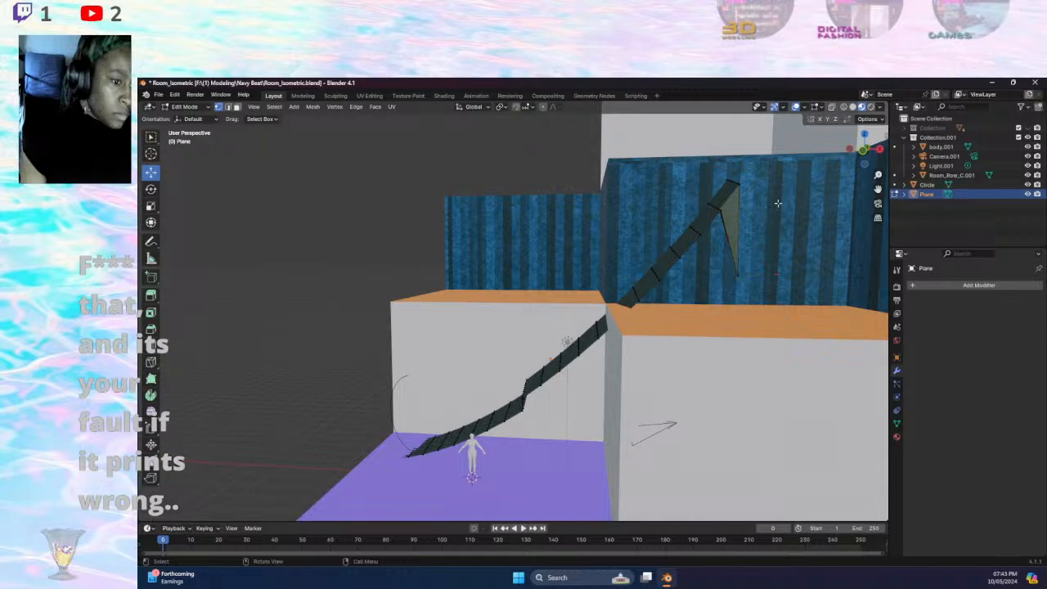
- Undo the top-end extension, and try to offset a shorter upper section of the bridge along X
key("ctrl+z")
key("ctrl+z")
left_click_drag(800, 167, 555, 430)
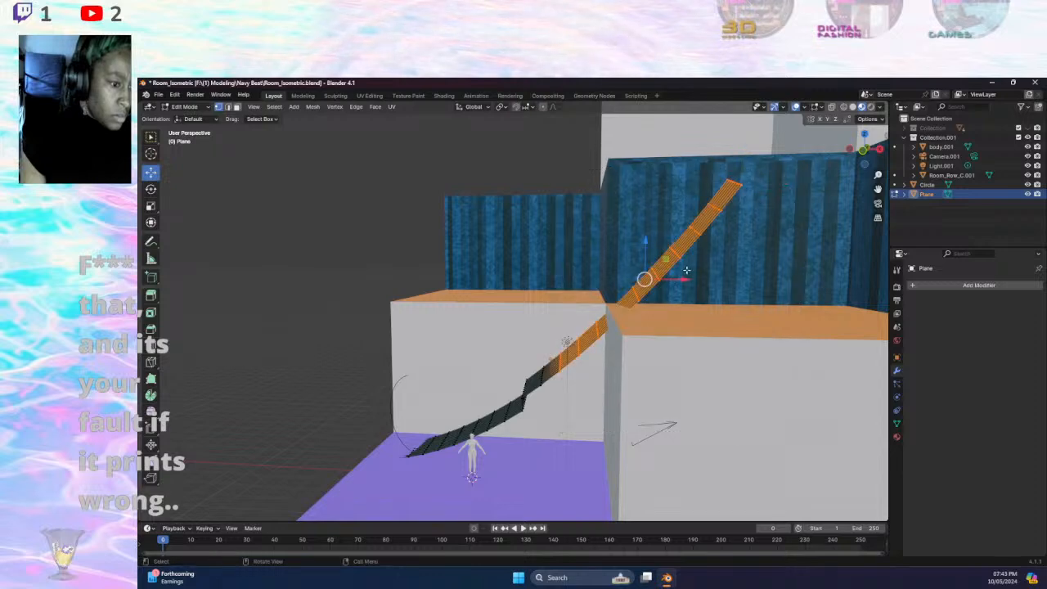
mouse_move(687, 279)
left_mouse_down()
mouse_move(661, 286)
mouse_move(677, 290)
left_mouse_up()
middle_click_drag(677, 289, 663, 347)
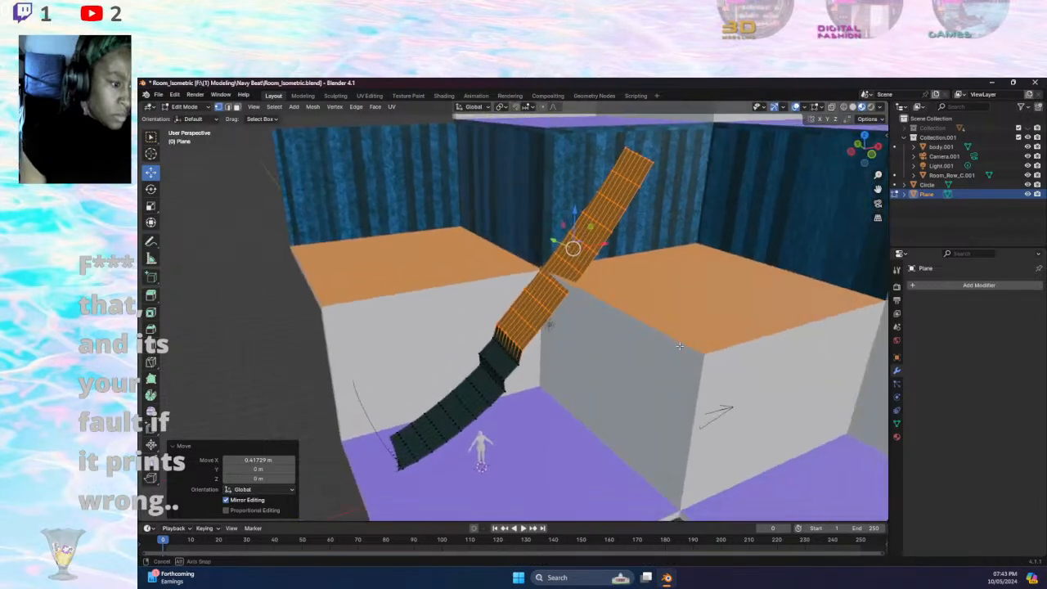
- Undo the recent offset, scaling, rotation and trimming edits on the bridge mesh
key("ctrl+z")
key("ctrl+z")
key("ctrl+z")
key("ctrl+z")
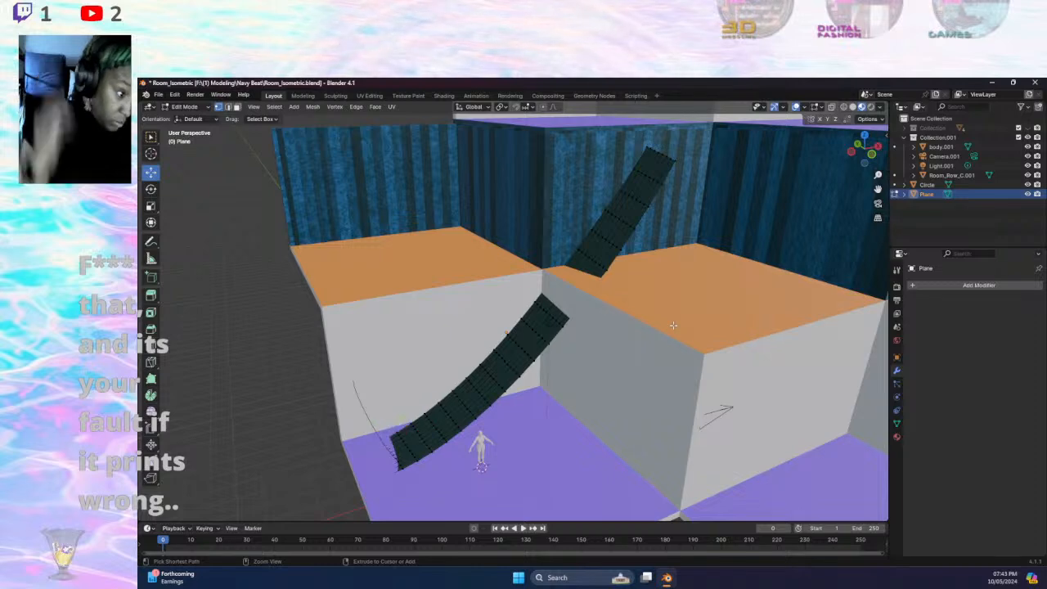
key("ctrl+z")
key("ctrl+z")
key("ctrl+z")
key("ctrl+z")
key("ctrl+z")
key("ctrl+z")
key("ctrl+z")
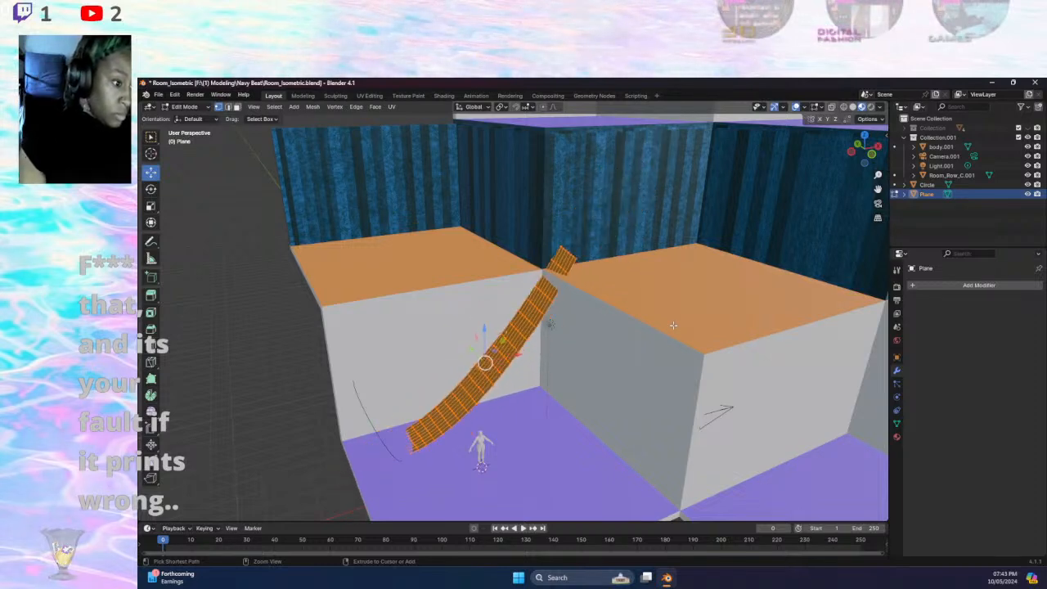
key("ctrl+z")
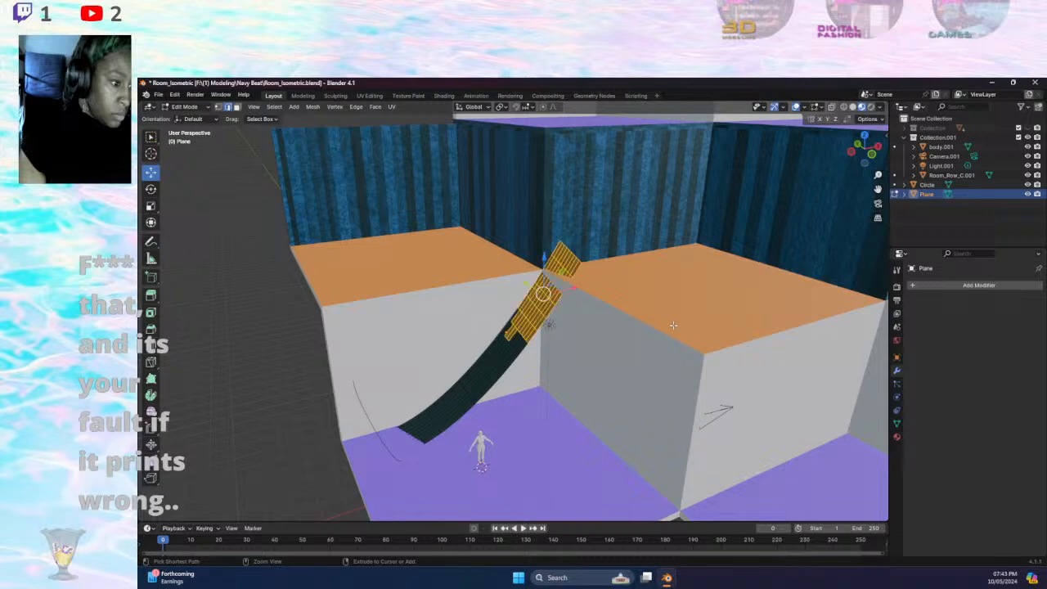
- Switch the viewport to Solid shading, and delete both the bridge plane and the circle arc objects
key("z")
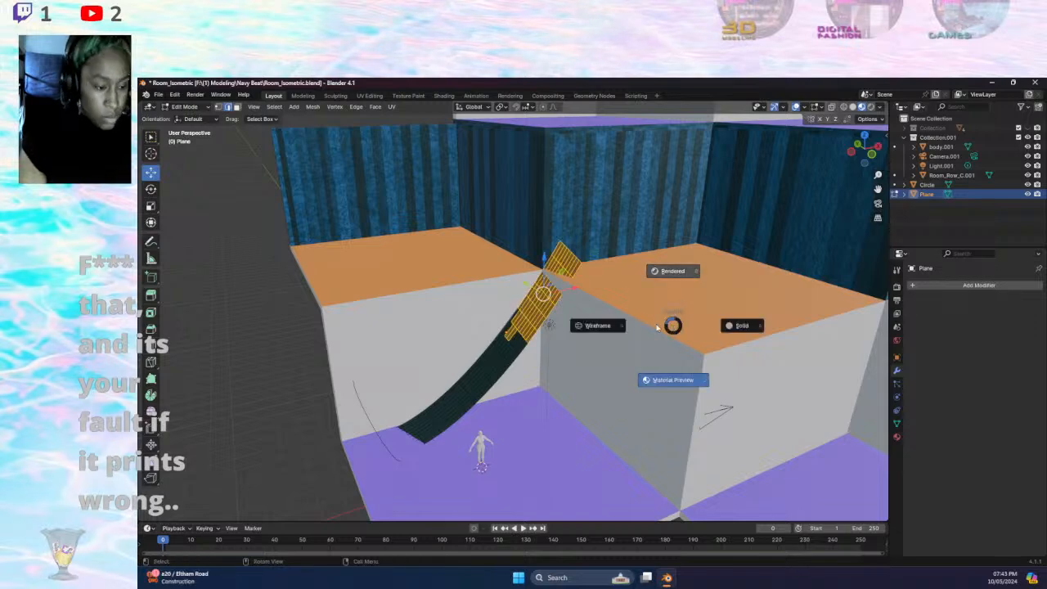
left_click(720, 314)
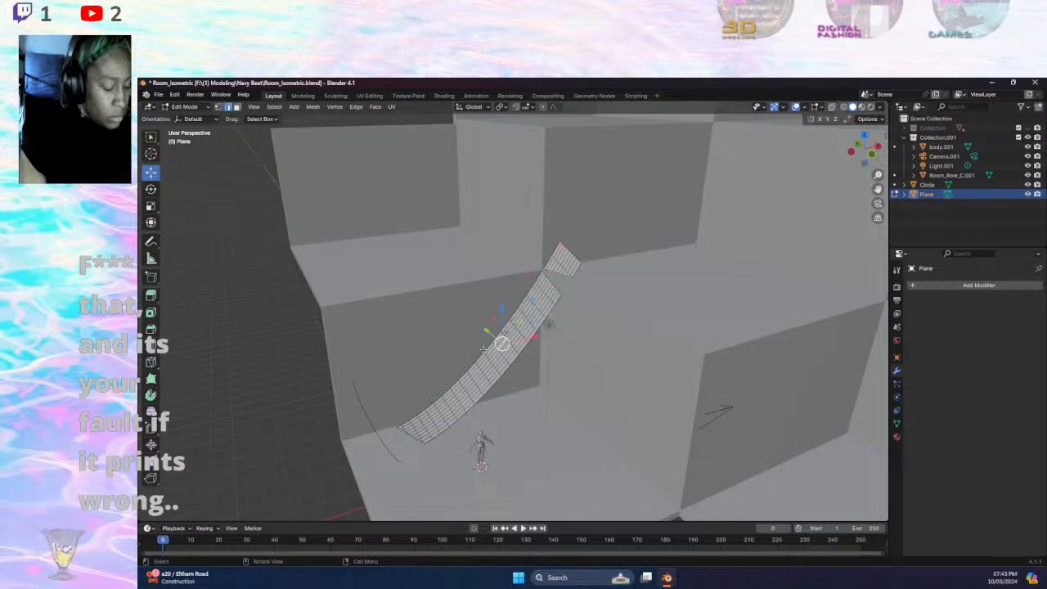
key("a")
left_click(182, 107)
left_click(186, 117)
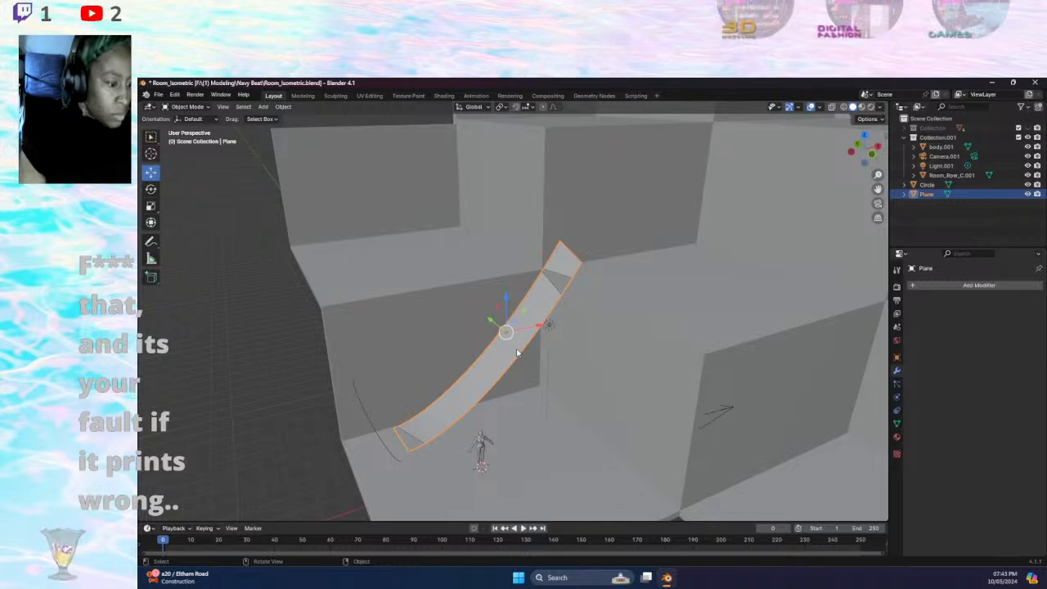
key("Delete")
left_click(381, 439)
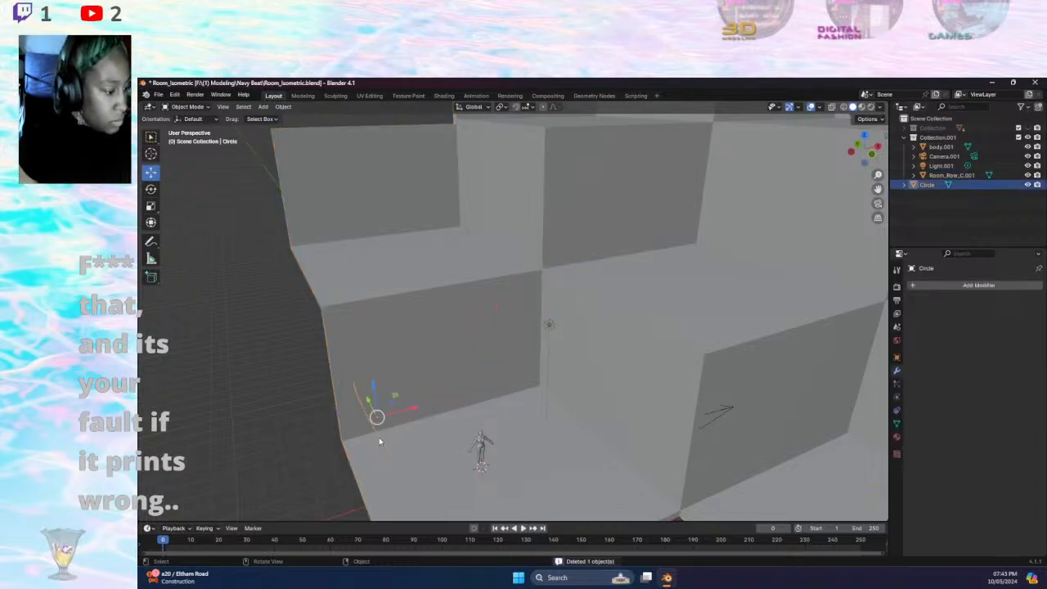
key("Delete")
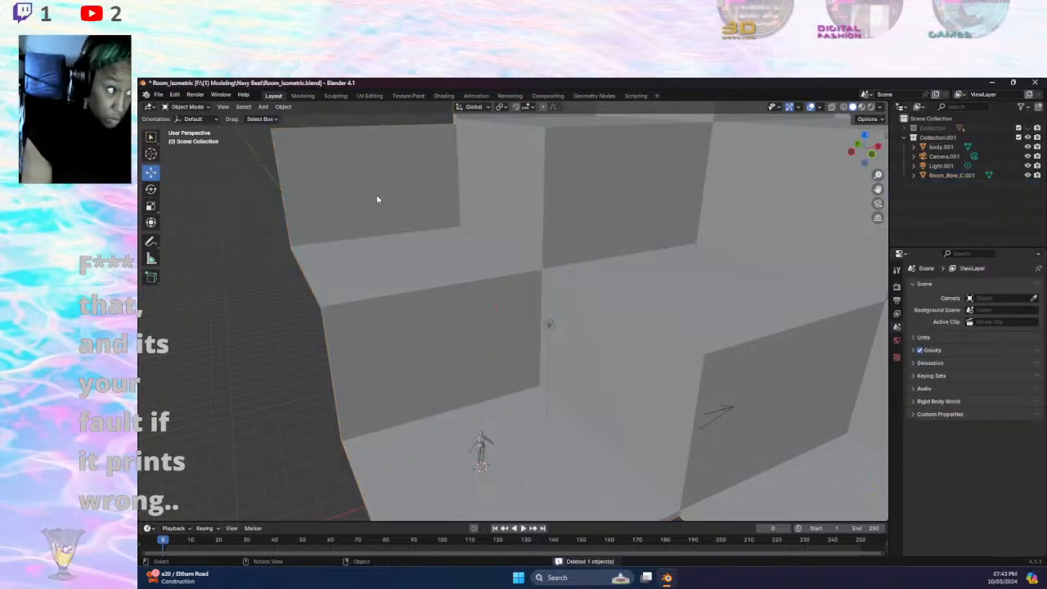
- Add a cube at the figure, stretch it along Z into a tall column, and raise it about 0.22 m
left_click(264, 107)
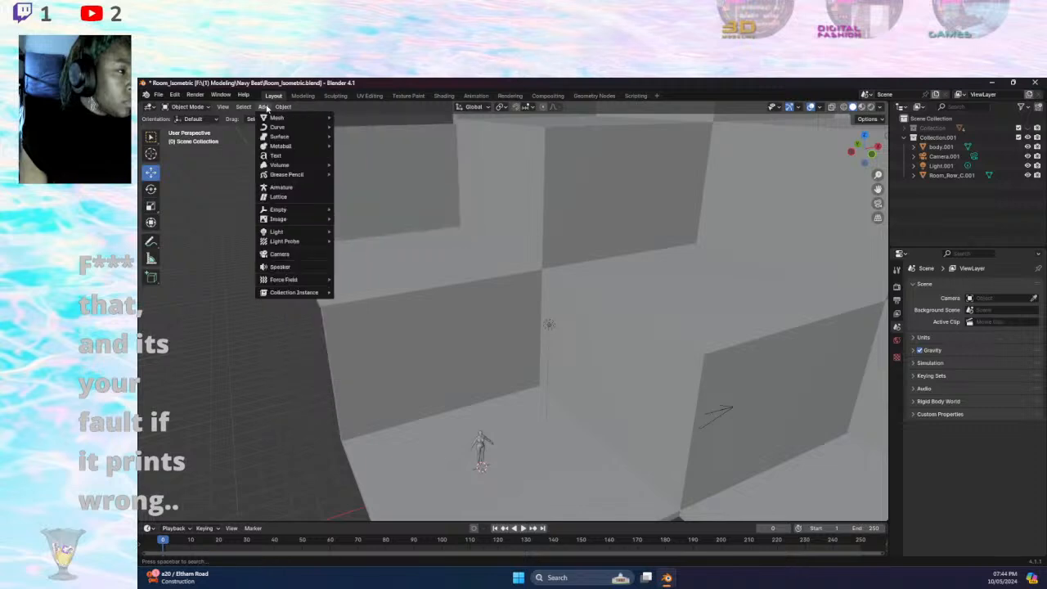
mouse_move(275, 120)
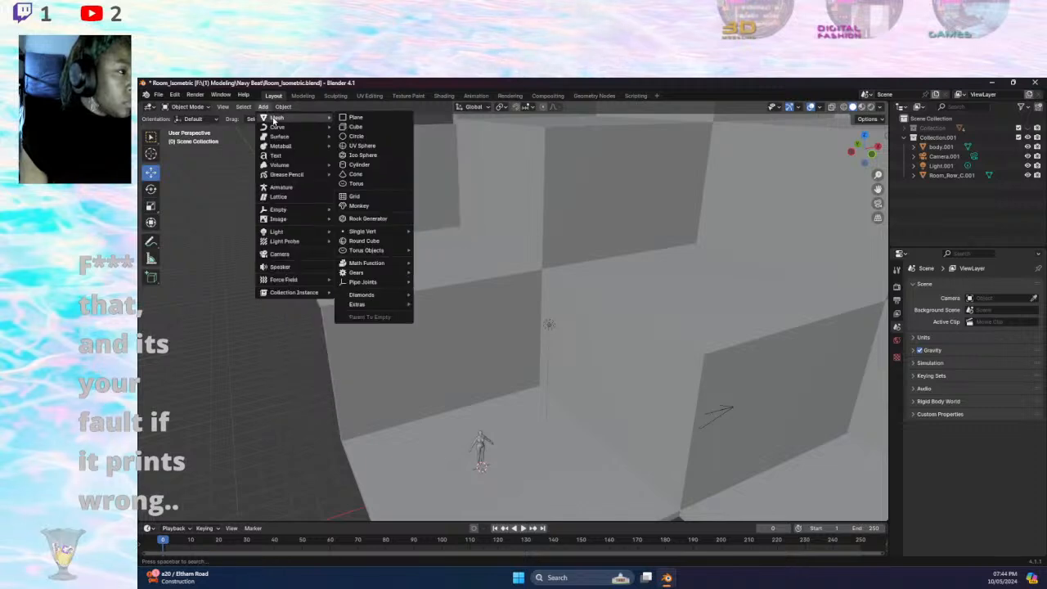
left_click(382, 130)
left_click_drag(481, 439, 490, 234)
key("shift+space")
key("s")
left_click(151, 173)
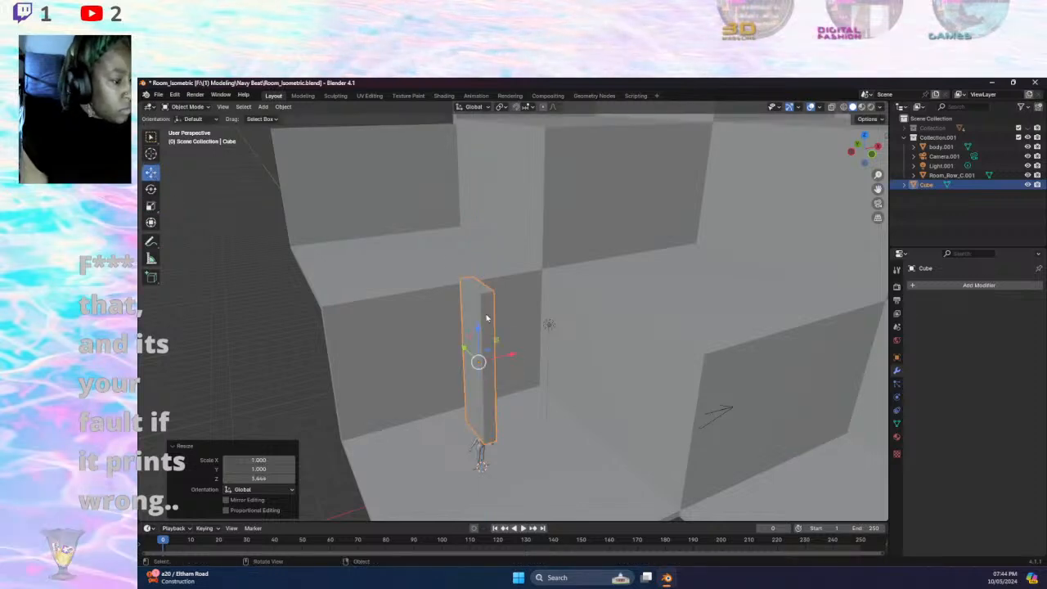
left_click_drag(481, 334, 488, 328)
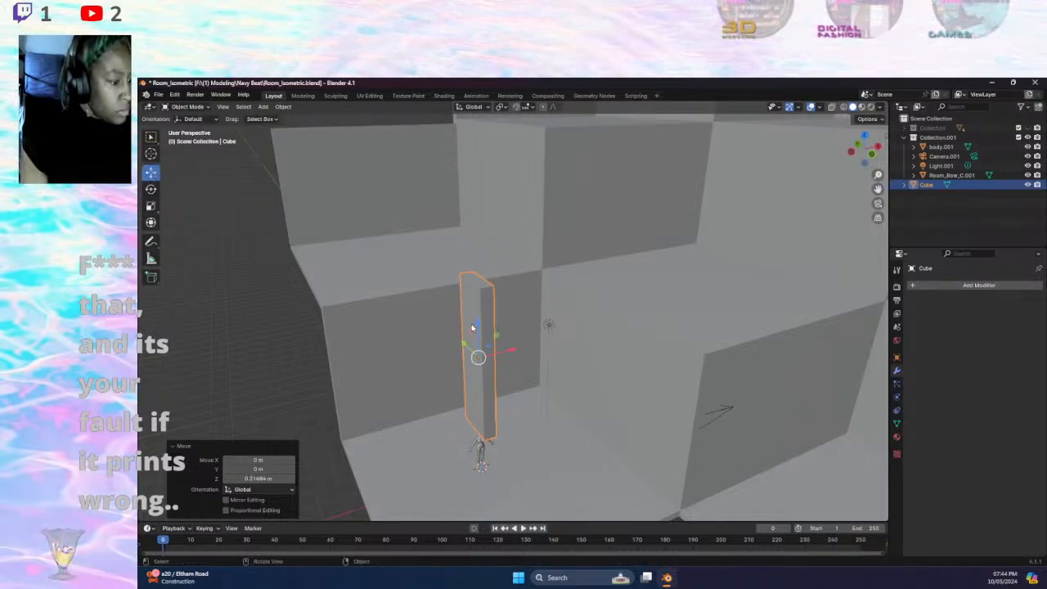
- Tilt the column into a ramp, and move it about 3.66 m along X and about -0.6 m along Z
left_click(150, 189)
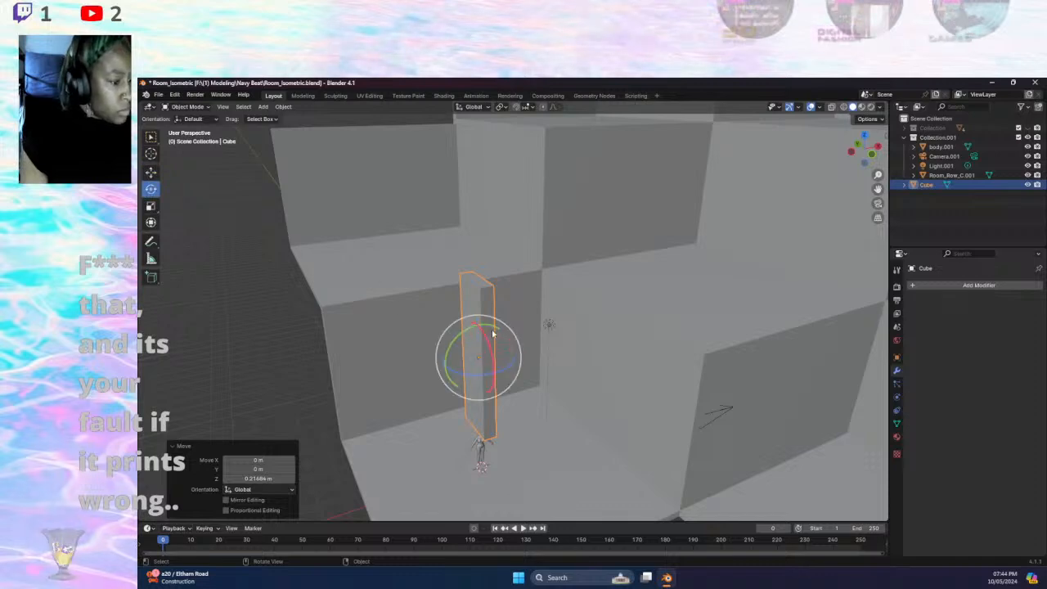
left_click_drag(474, 324, 456, 334)
left_click(150, 172)
left_click_drag(518, 357, 590, 339)
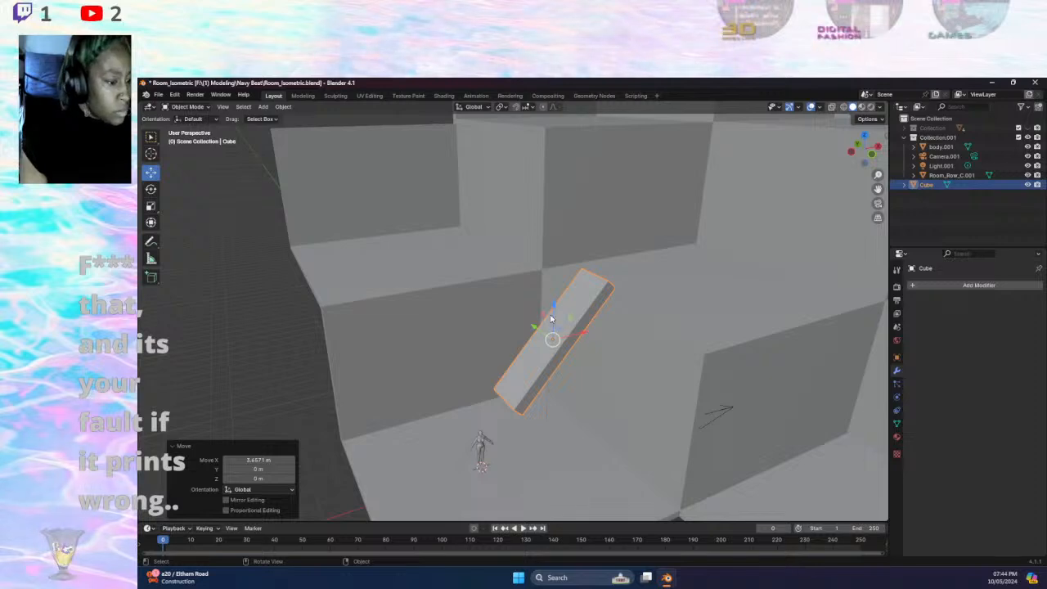
mouse_move(695, 201)
middle_mouse_down()
mouse_move(685, 213)
mouse_move(678, 193)
middle_mouse_up()
left_click_drag(559, 310, 561, 325)
middle_click_drag(561, 325, 489, 273)
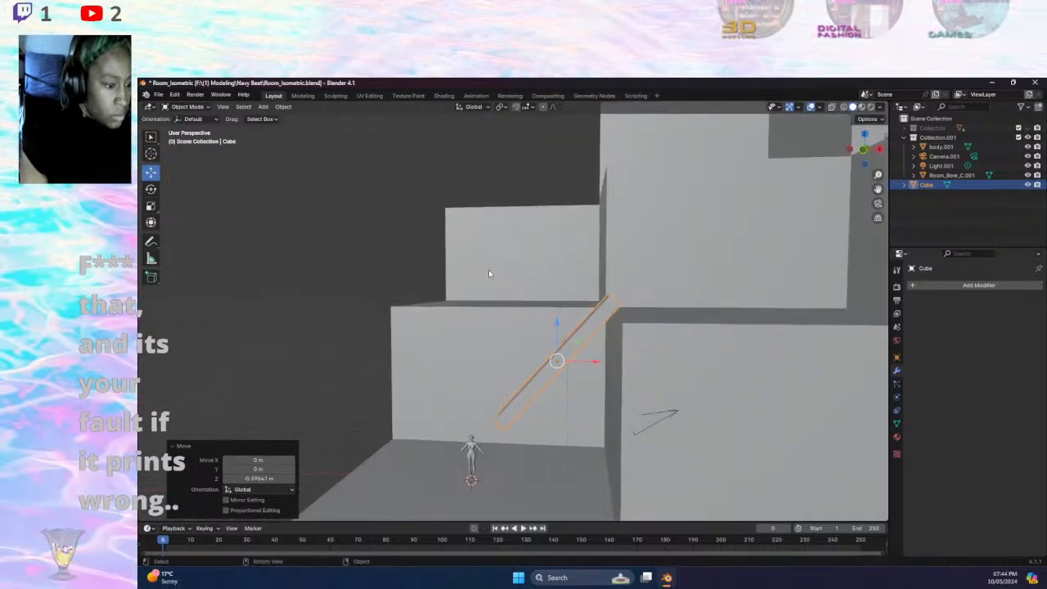
- Tilt the ramp to a shallower angle, and reposition its upper end at the ledge, lowering it about 0.38 m
left_click(150, 189)
mouse_move(573, 335)
left_mouse_down()
mouse_move(564, 327)
mouse_move(582, 341)
left_mouse_up()
left_click(150, 171)
left_click_drag(543, 303, 544, 311)
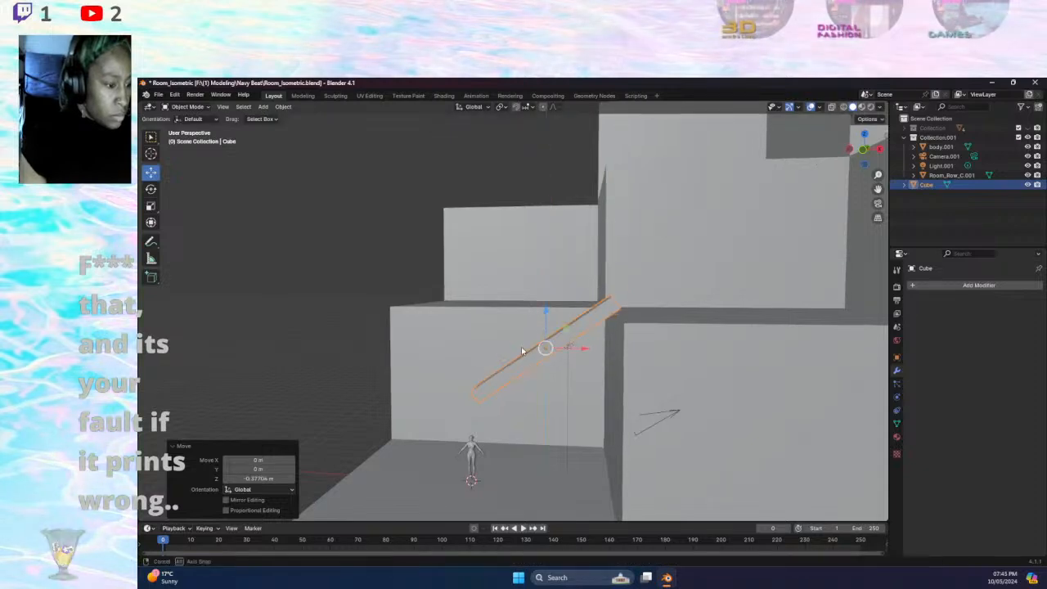
middle_click_drag(544, 311, 549, 378)
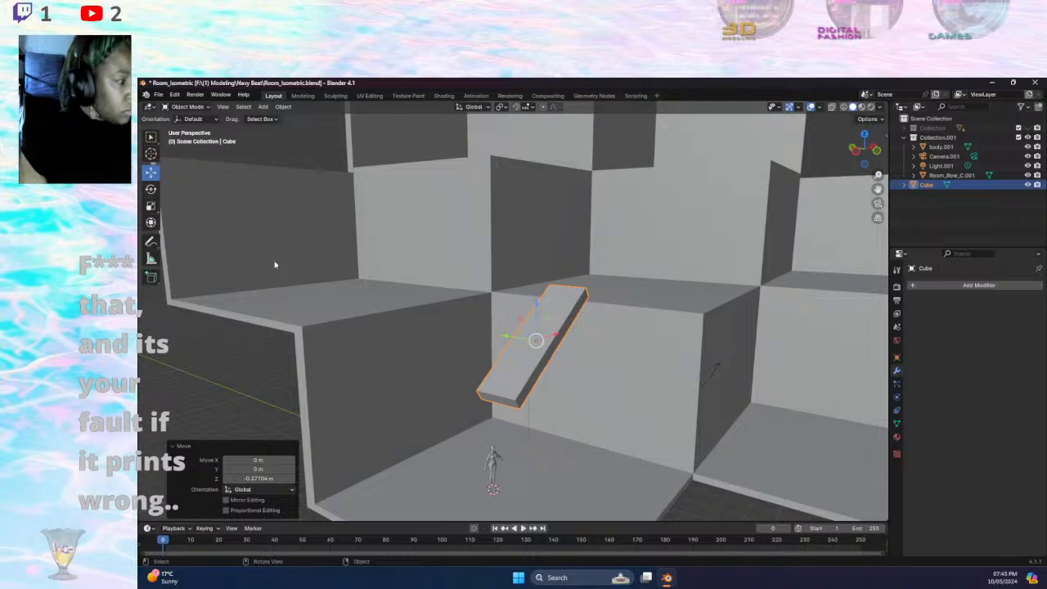
- Enter Edit Mode on the ramp and select the end face at its lower end
left_click(515, 406)
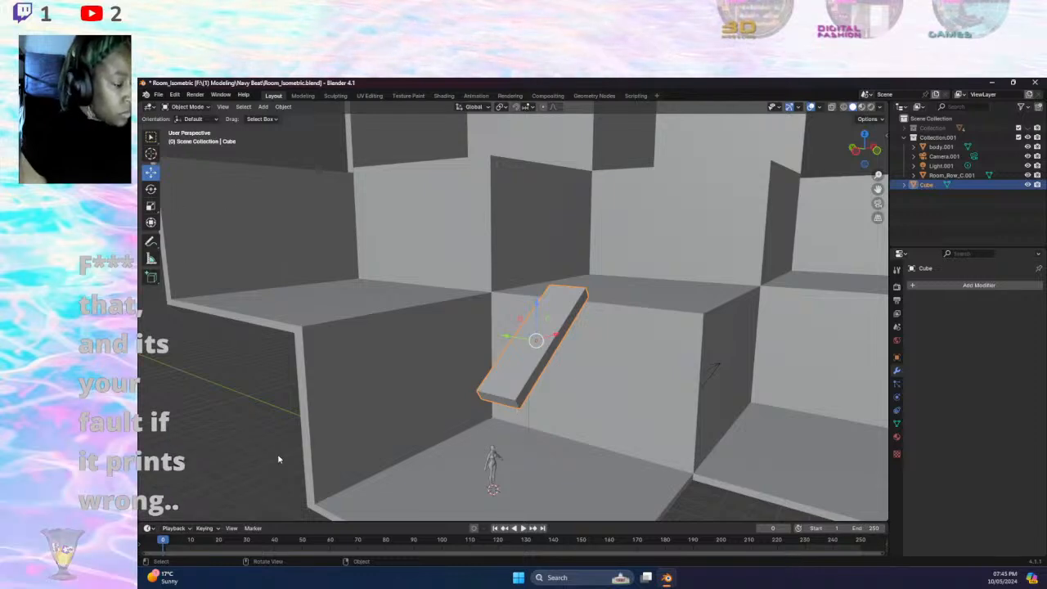
left_click(279, 463)
left_click(503, 402)
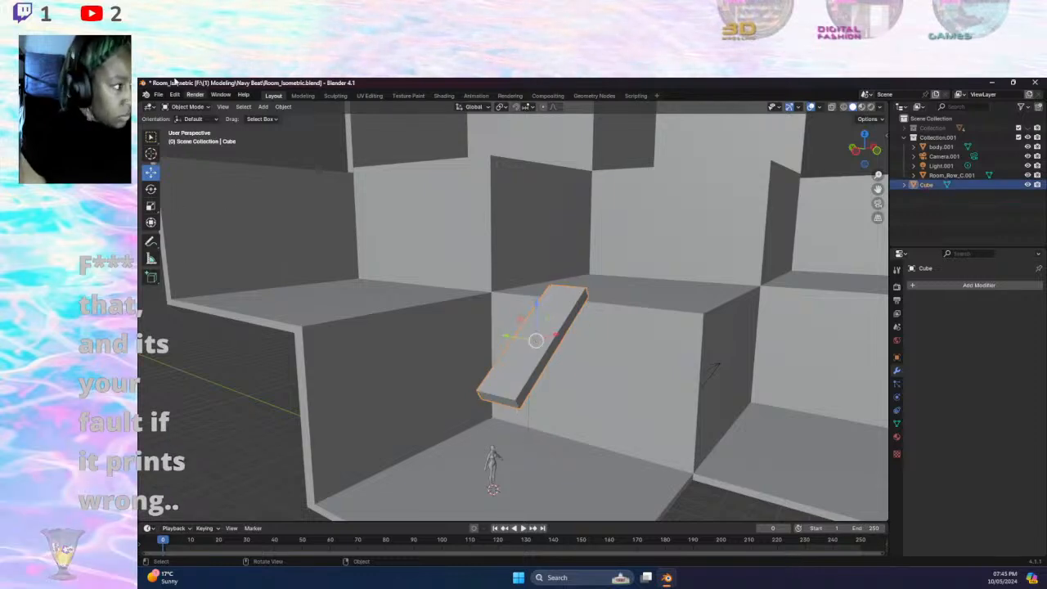
left_click(188, 106)
left_click(187, 129)
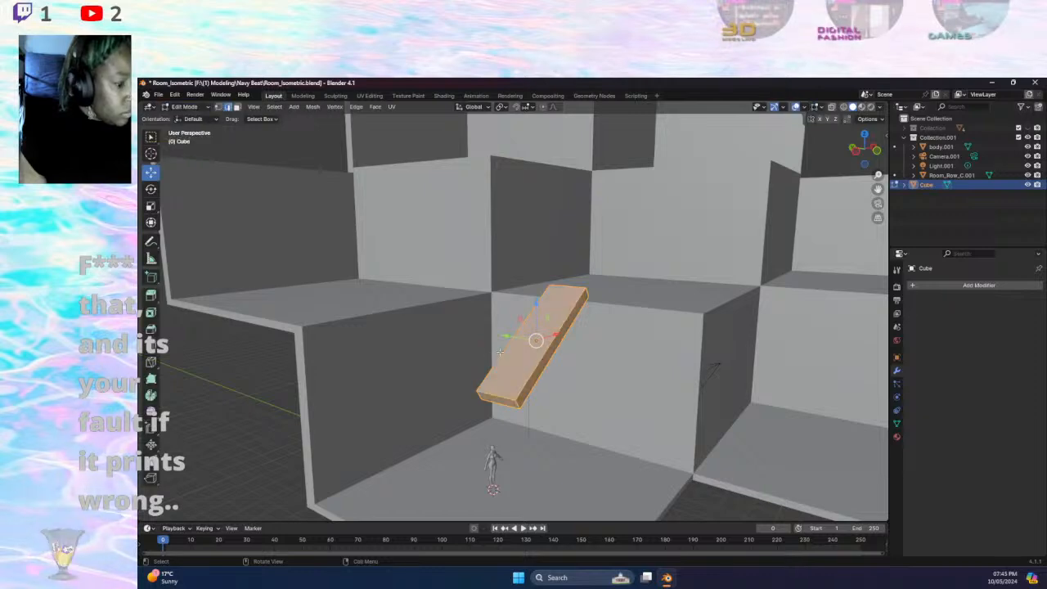
left_click(508, 401)
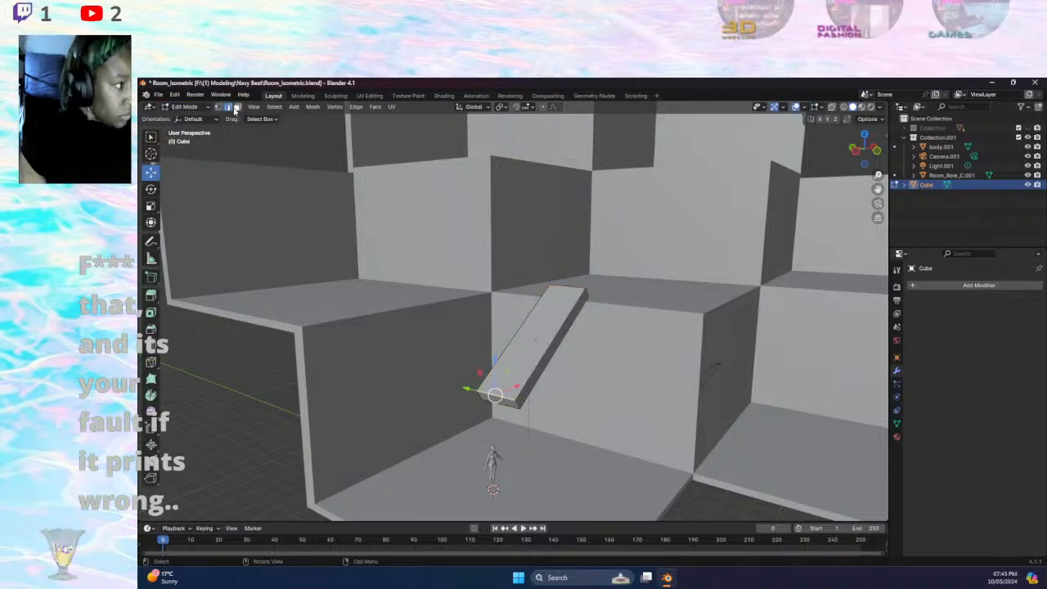
left_click(497, 401)
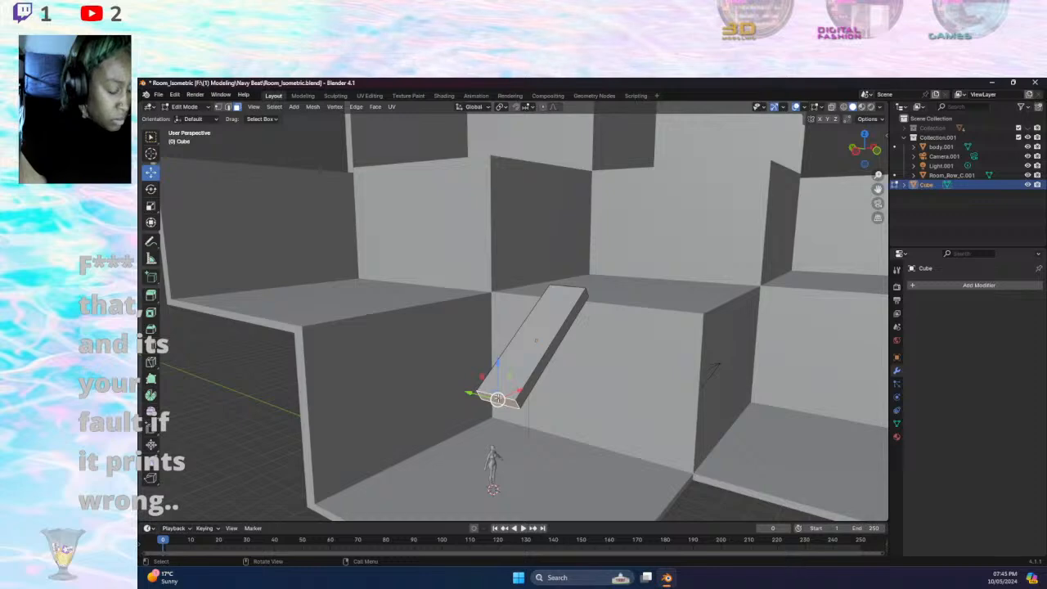
- Try to extrude the ramp's lower end face about -6.18 m along X
key("e")
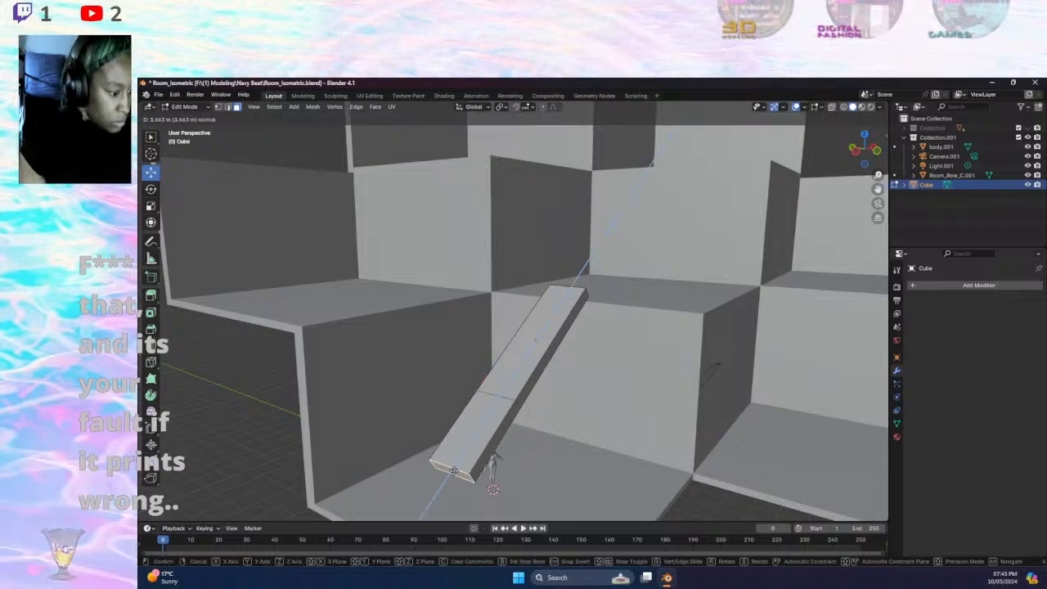
key("x")
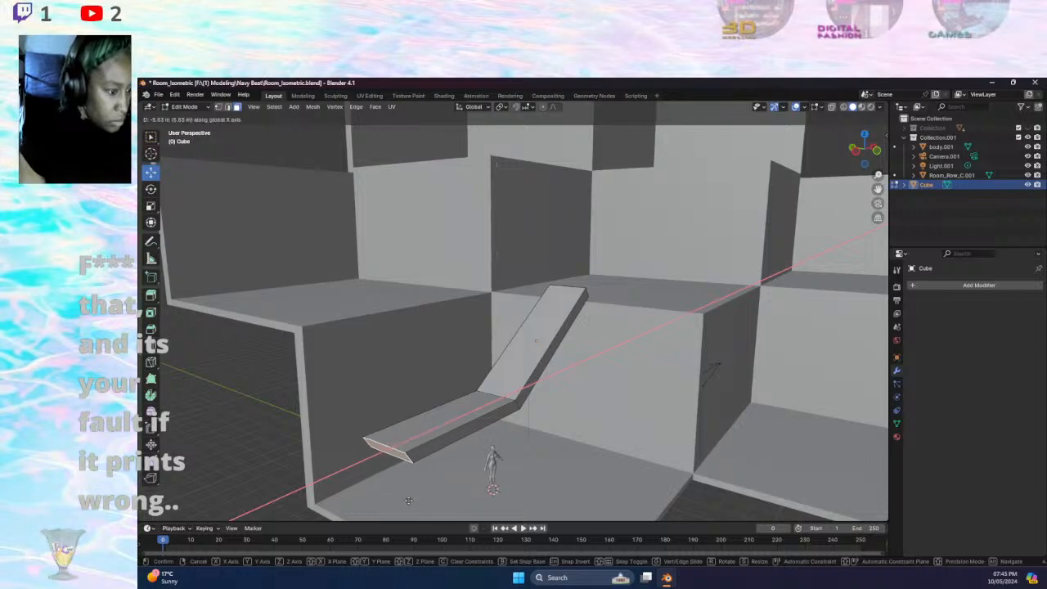
left_click(399, 502)
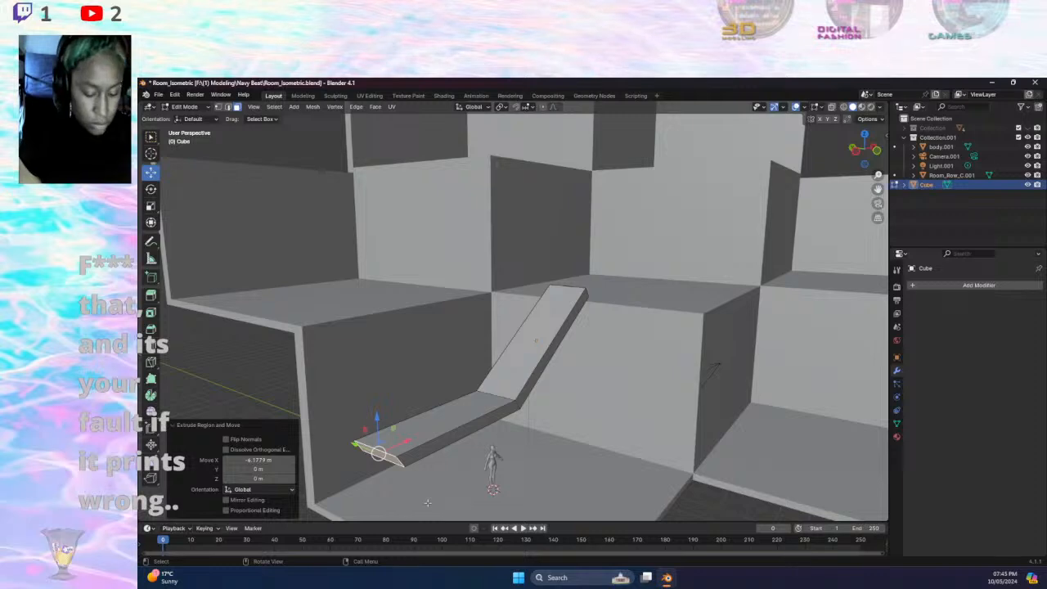
key("ctrl+z")
- Move the ramp's lower end face about -4.91 m along X, and lower it along Z to the ground floor
middle_click_drag(543, 448, 488, 382)
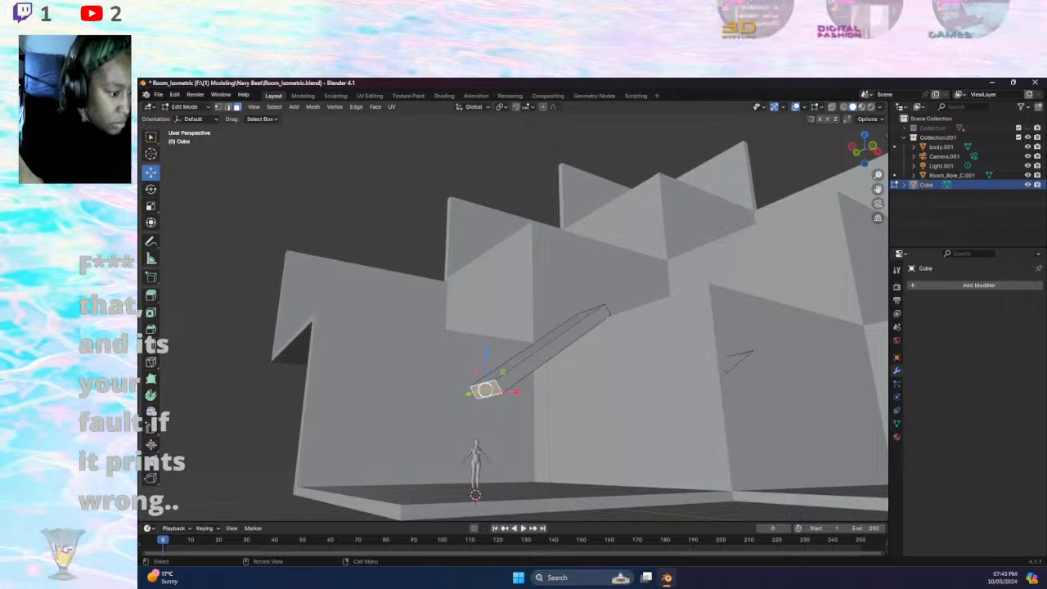
left_click_drag(514, 392, 371, 425)
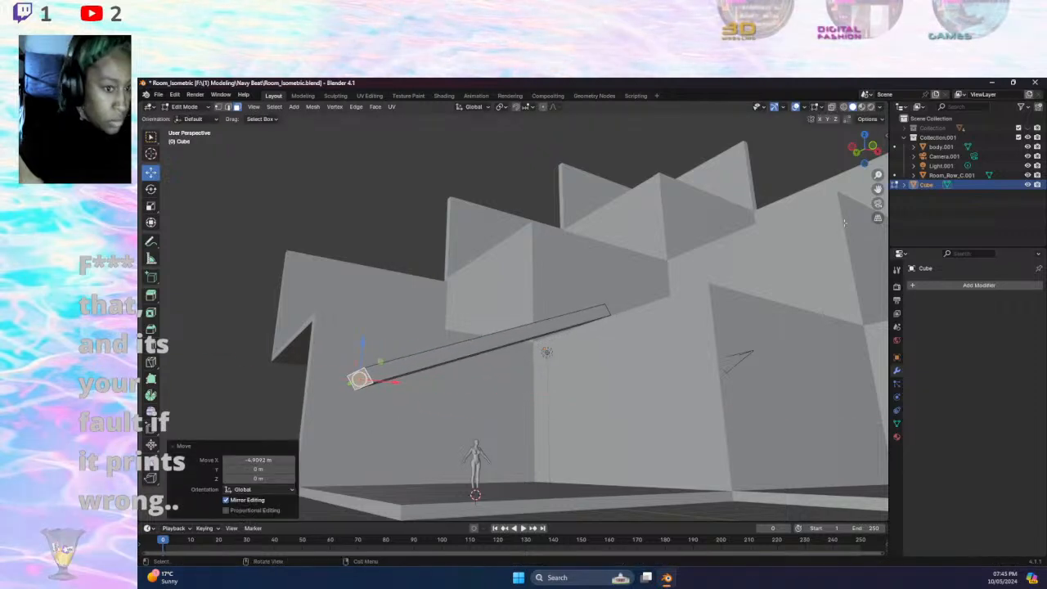
left_click(872, 154)
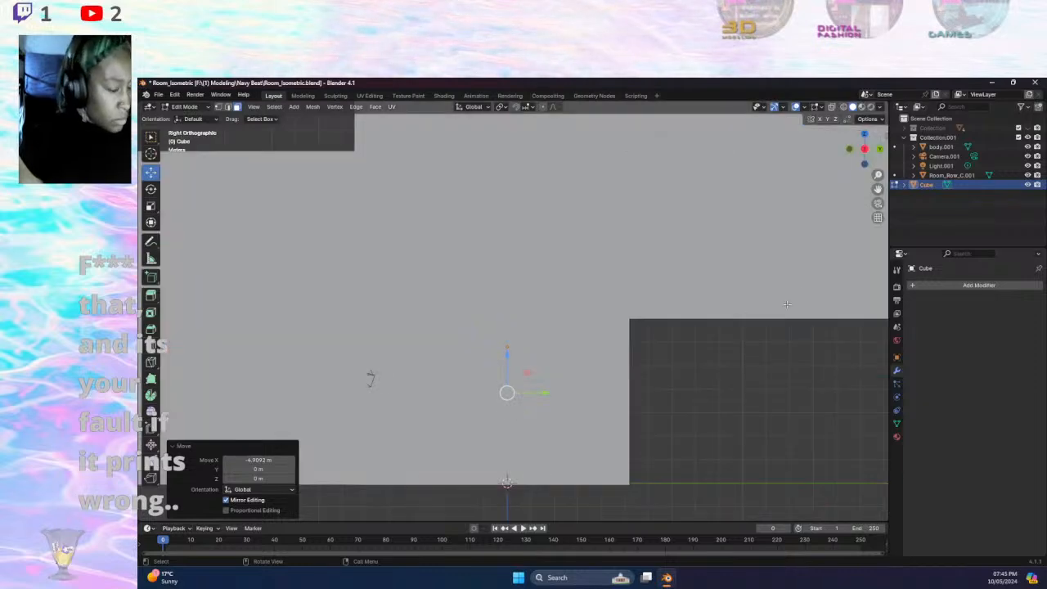
left_click(864, 149)
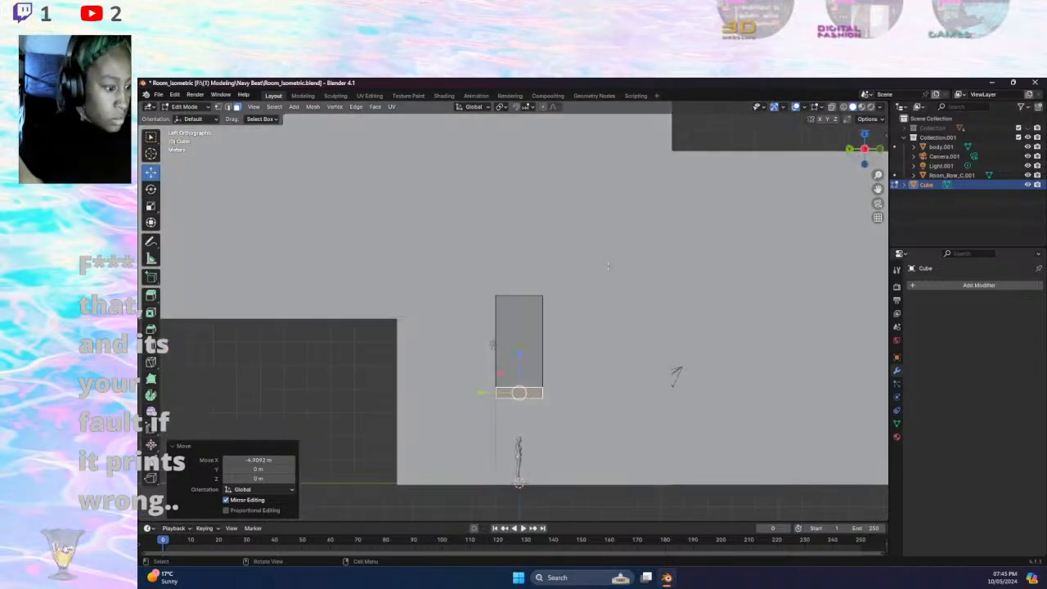
left_click_drag(520, 354, 517, 438)
middle_click_drag(516, 438, 621, 443)
scroll(499, 446, "down", 5)
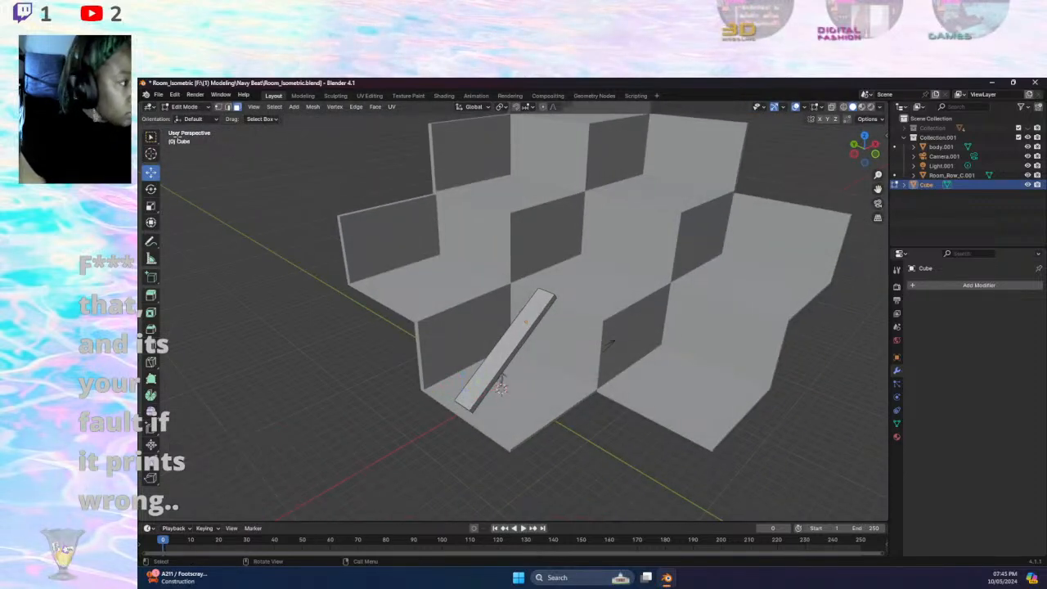
- Return to Object Mode, duplicate the sloped ramp and move the copy about -11.705 m along Y
left_click(199, 109)
left_click(193, 123)
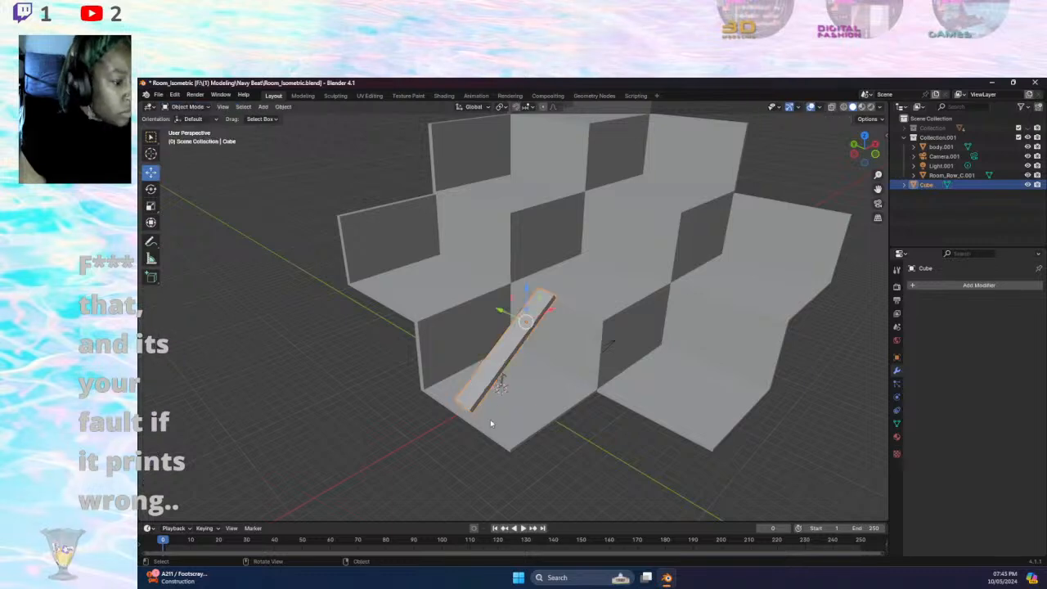
key("ctrl+c")
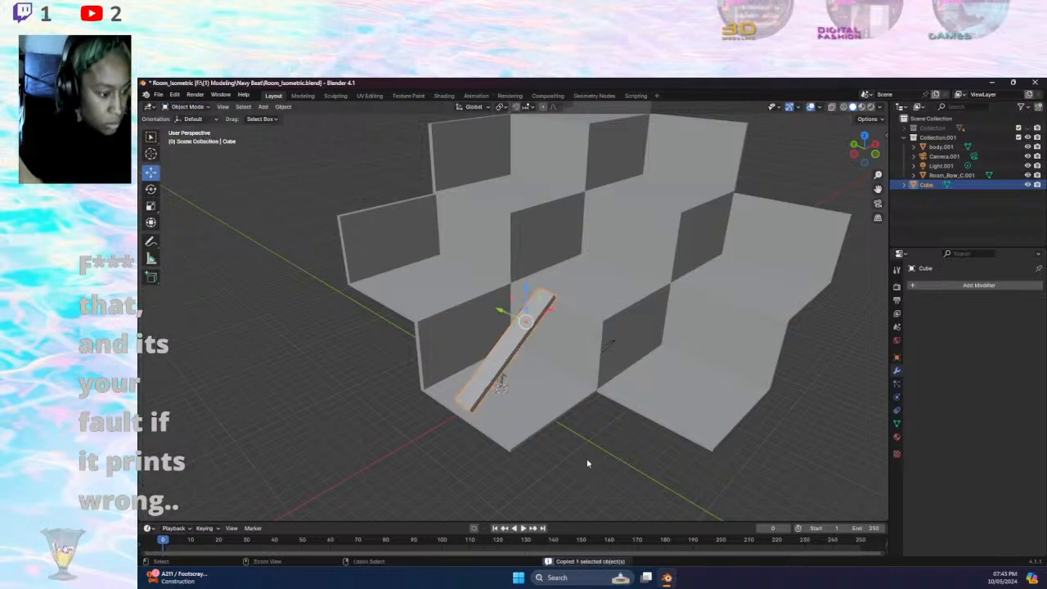
key("ctrl+v")
left_click_drag(502, 312, 610, 361)
- Lay the copied ramp flat by setting its Y rotation to 90°
left_click(896, 358)
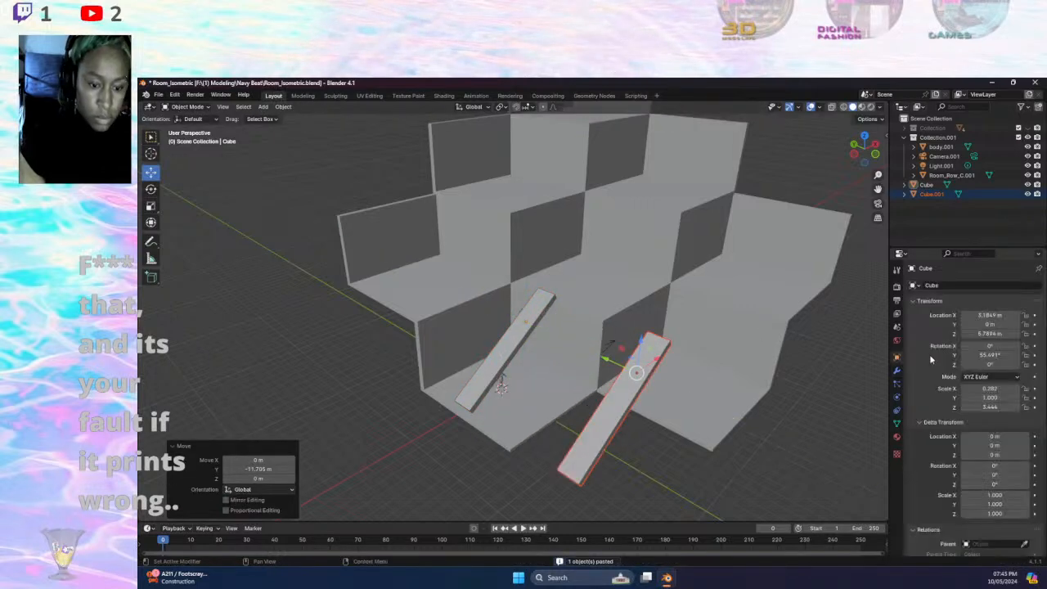
double_click(992, 355)
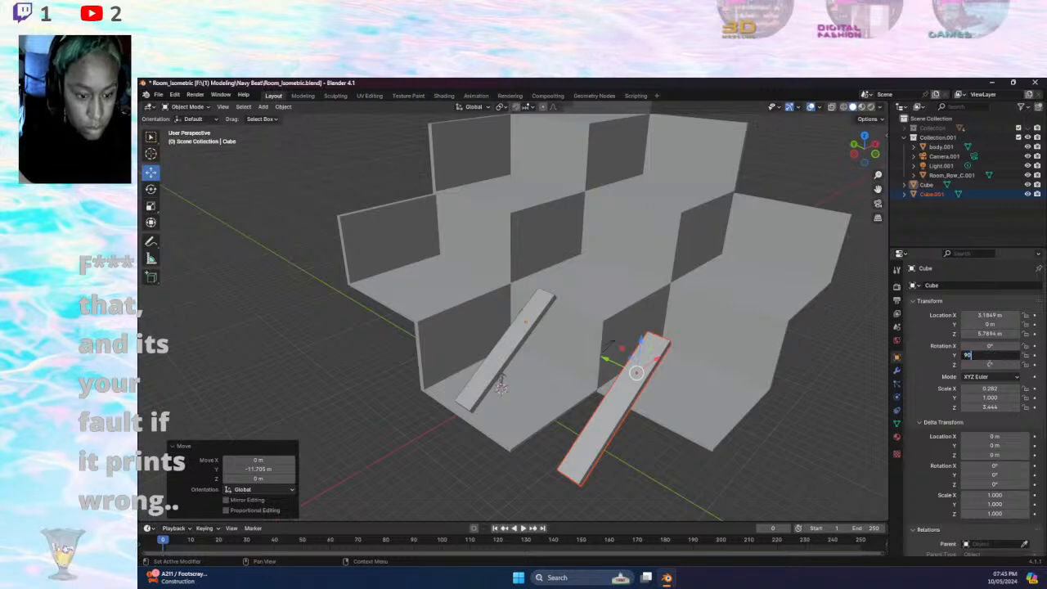
type("90")
key("Tab")
key("ctrl+z")
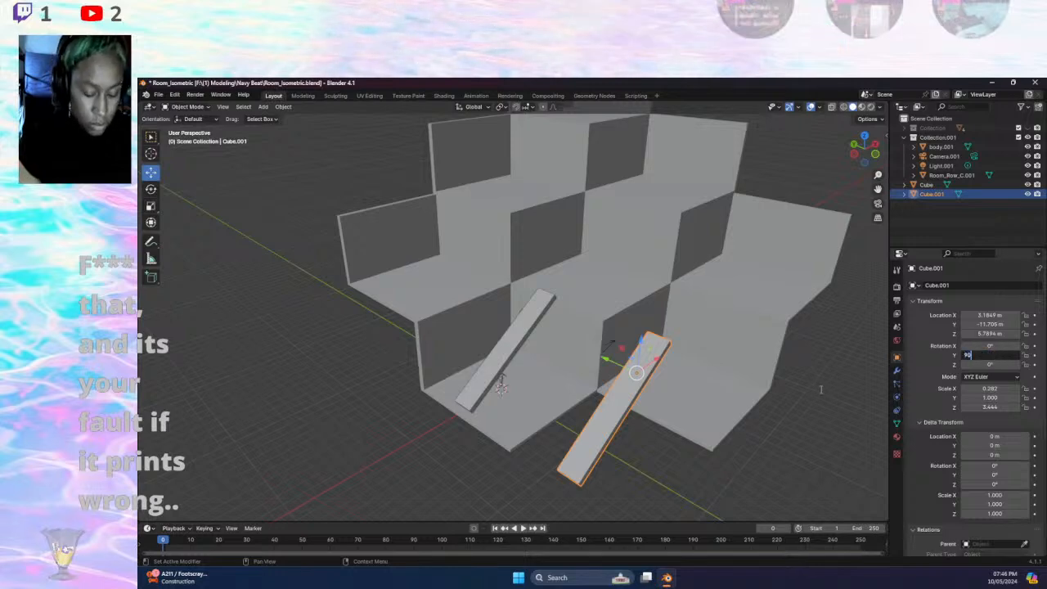
key("Return")
- Set the flat copy's Z rotation to -50° and place it across the gap between the two lower purple floors
left_click_drag(654, 357, 739, 247)
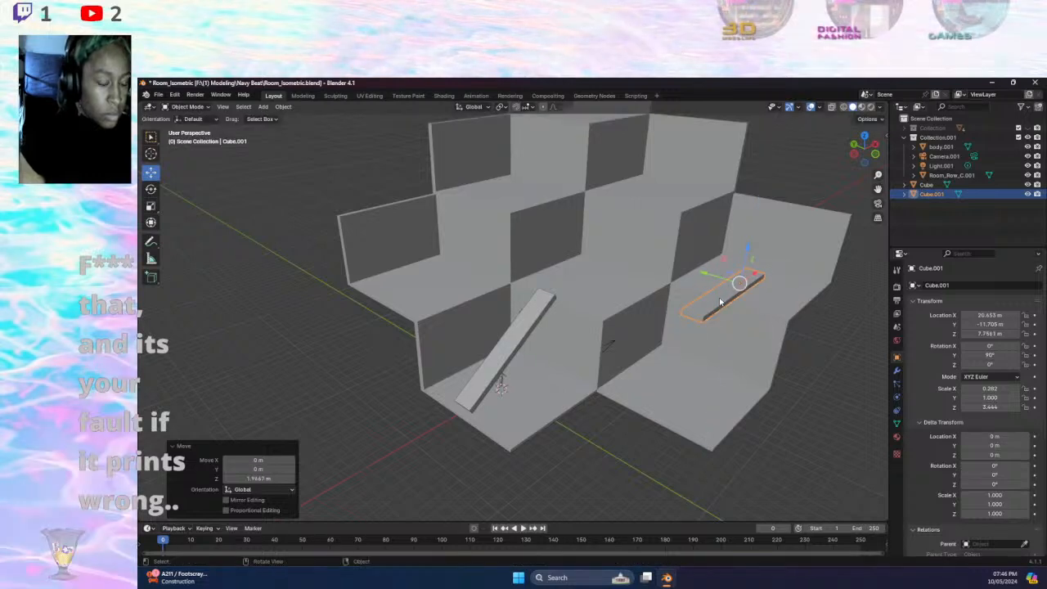
left_click(723, 299)
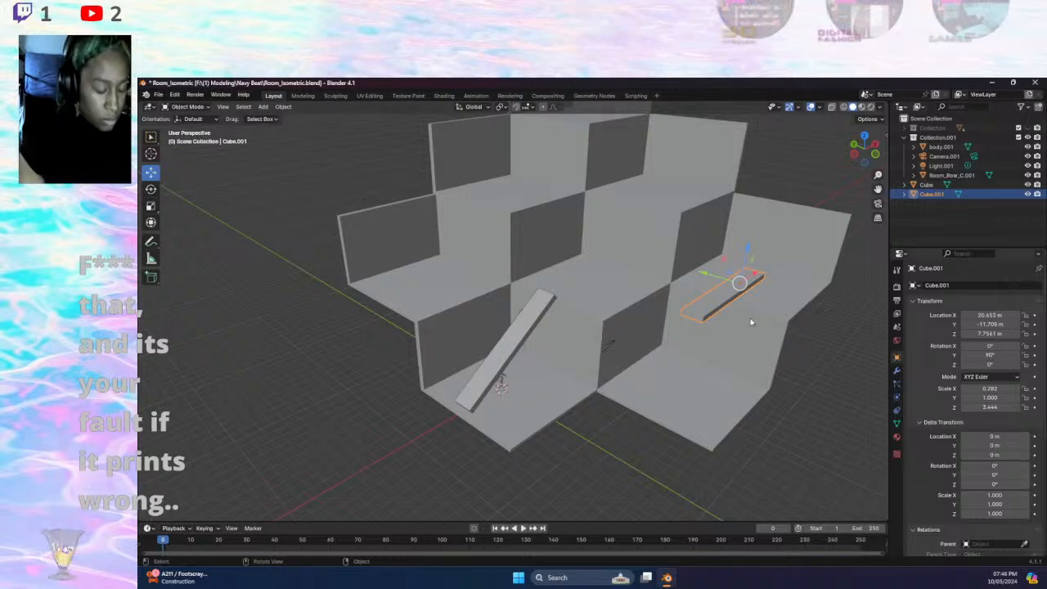
mouse_move(990, 364)
left_mouse_down()
mouse_move(999, 365)
mouse_move(973, 364)
left_mouse_up()
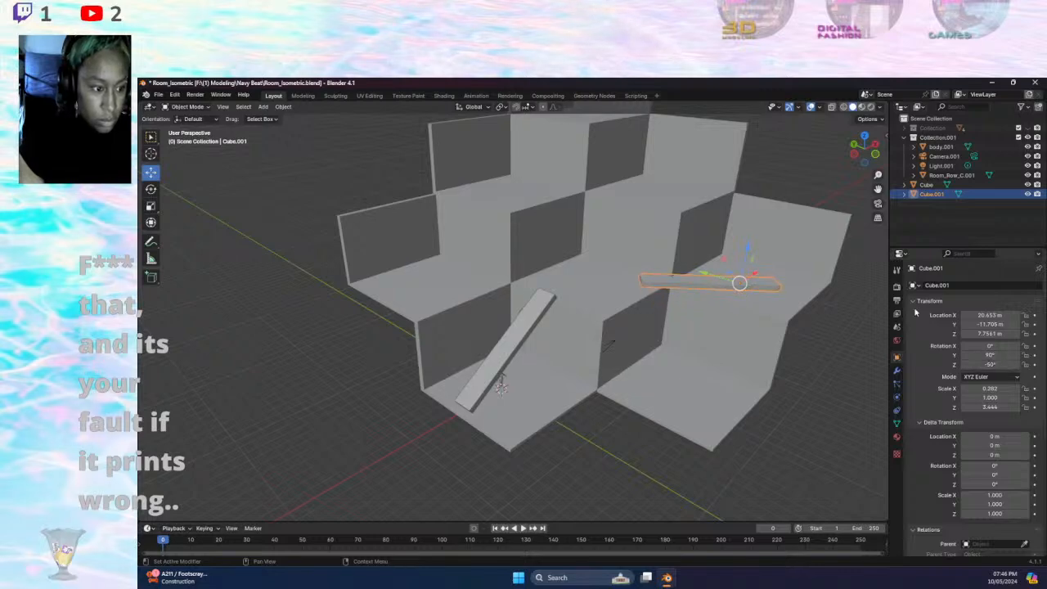
left_click_drag(744, 268, 692, 318)
left_click_drag(738, 346, 674, 403)
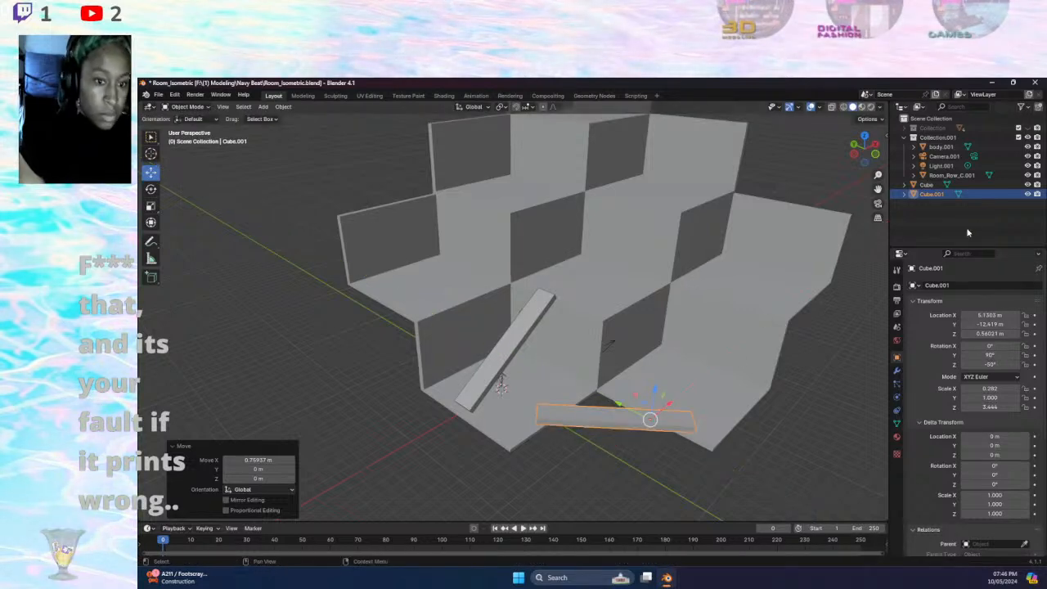
- Rename the sloped ramp's material as Glass_Brigge and set its base color to light blue
left_click(927, 184)
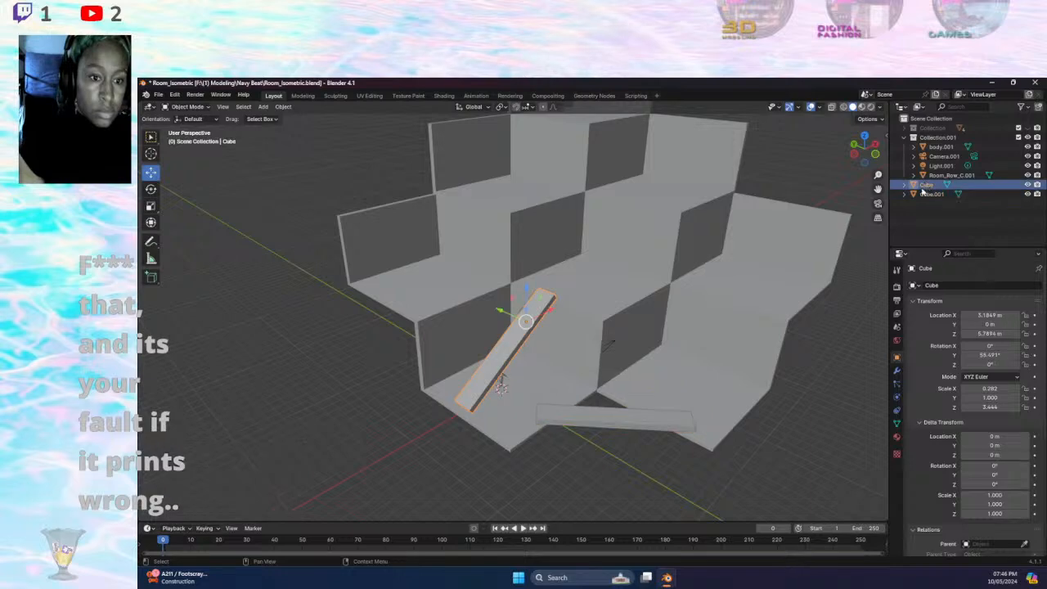
left_click(897, 438)
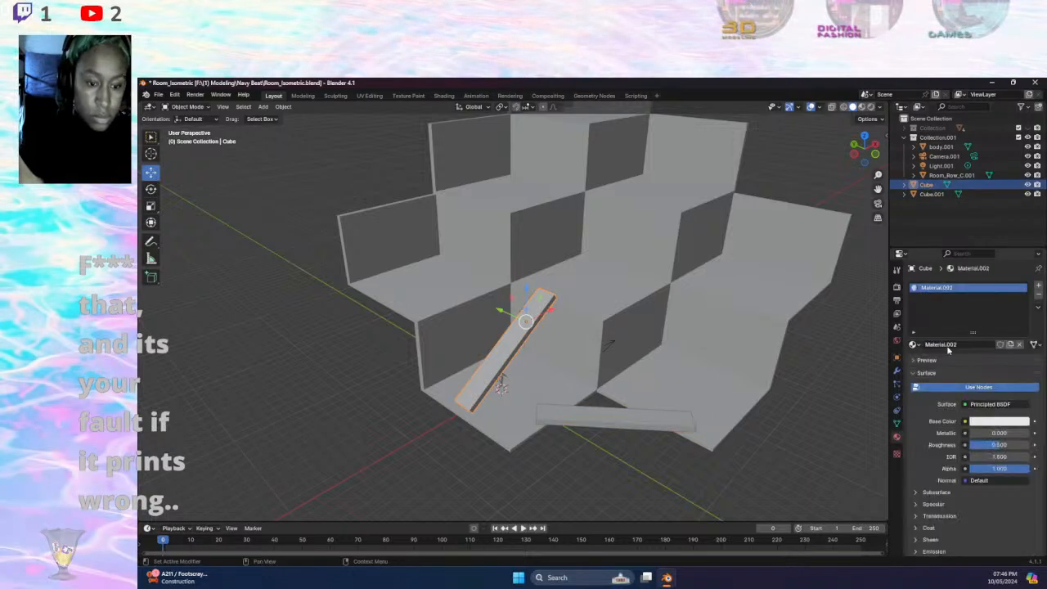
left_click(942, 344)
type("Glass")
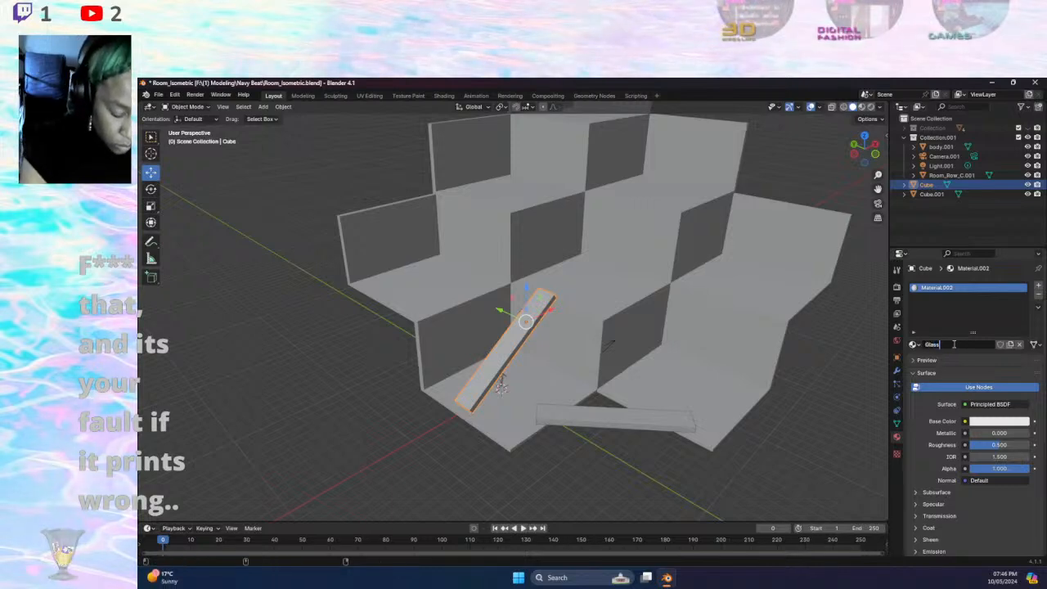
type("_Bridge")
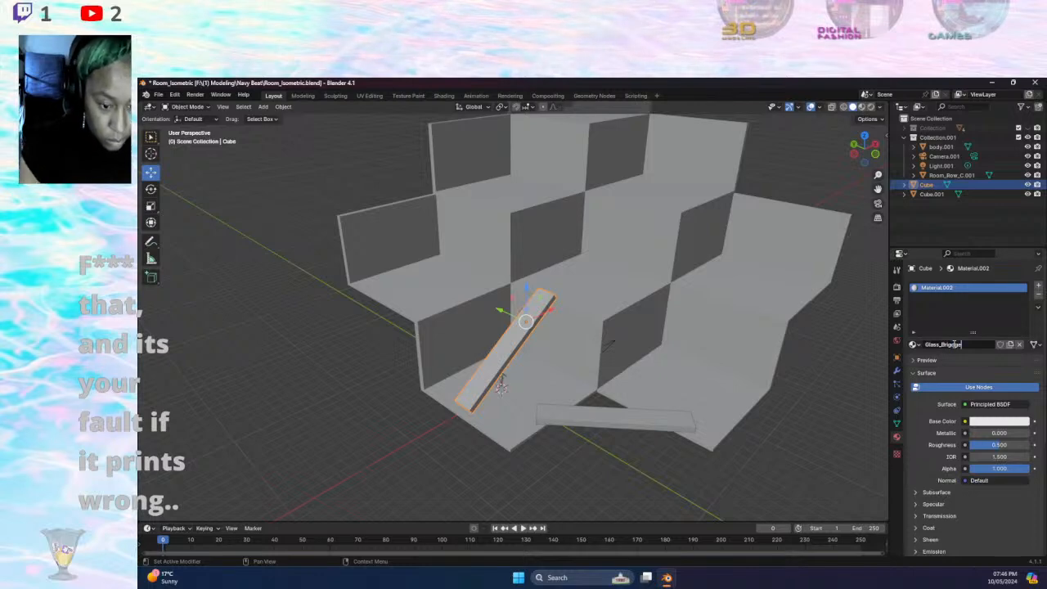
key("BackSpace")
key("BackSpace")
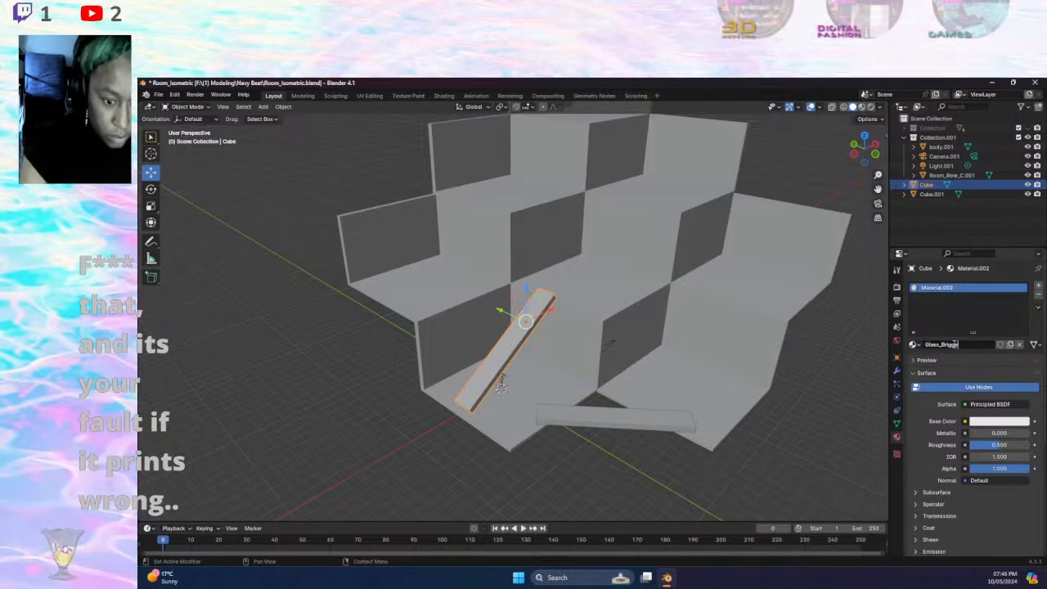
key("Return")
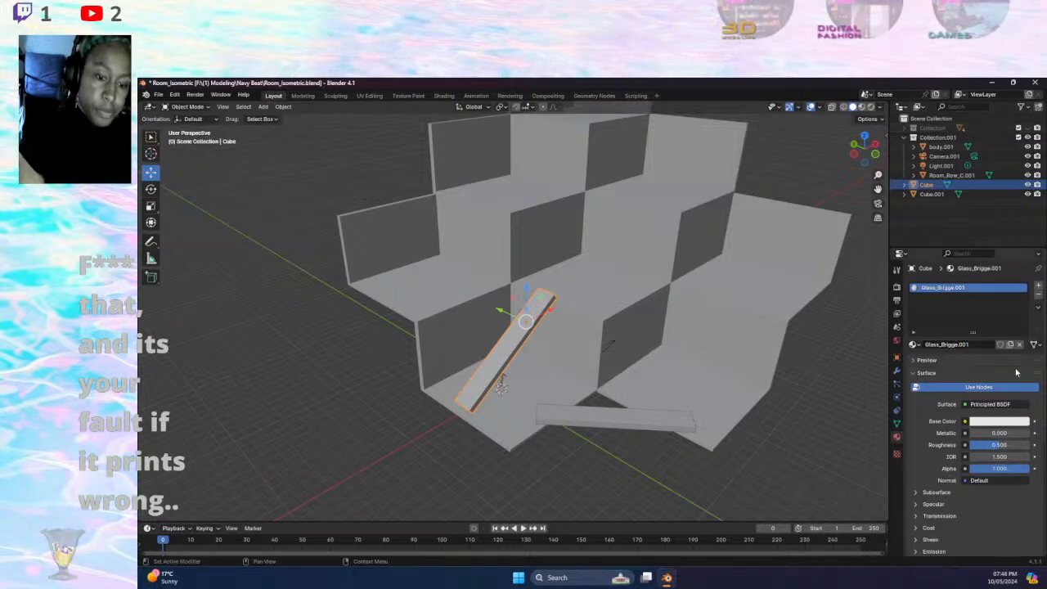
left_click(988, 421)
left_click(977, 288)
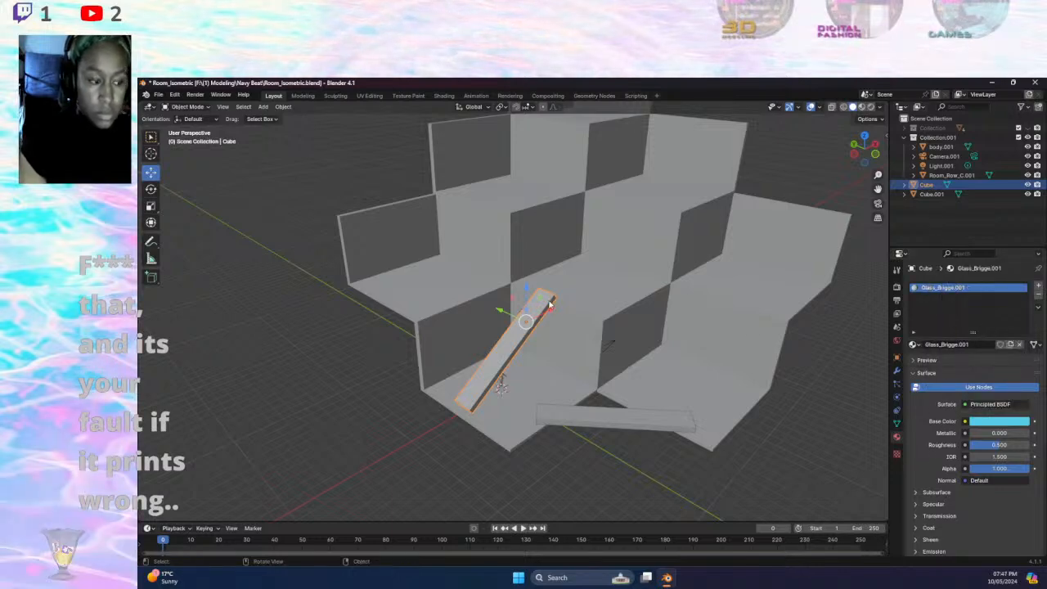
- Assign the Glass_Brigge.001 material to the flat bridge and switch the viewport to Material Preview shading
left_click(617, 420)
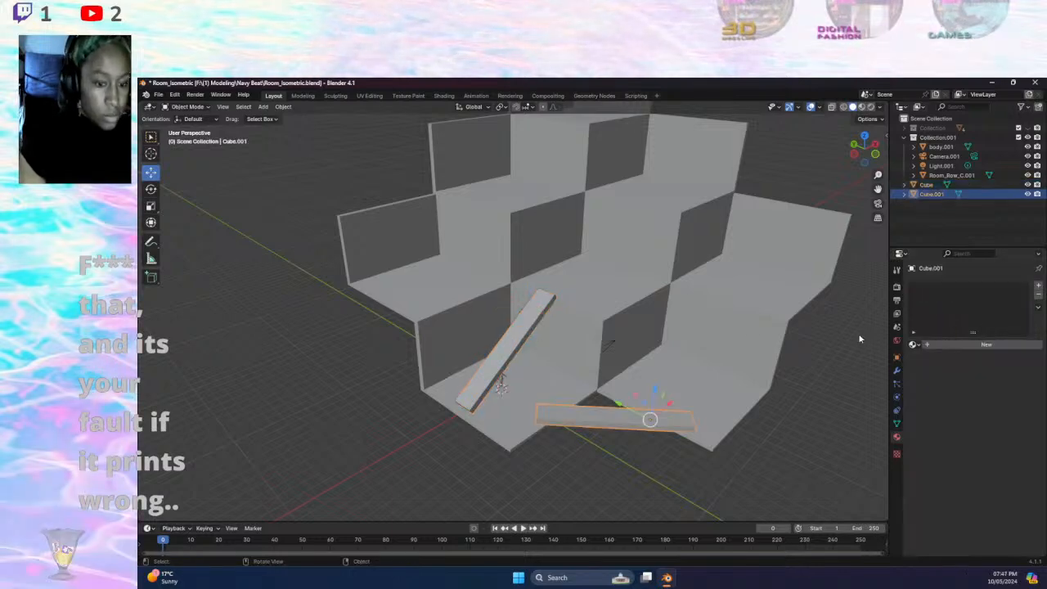
left_click(913, 344)
type("gl")
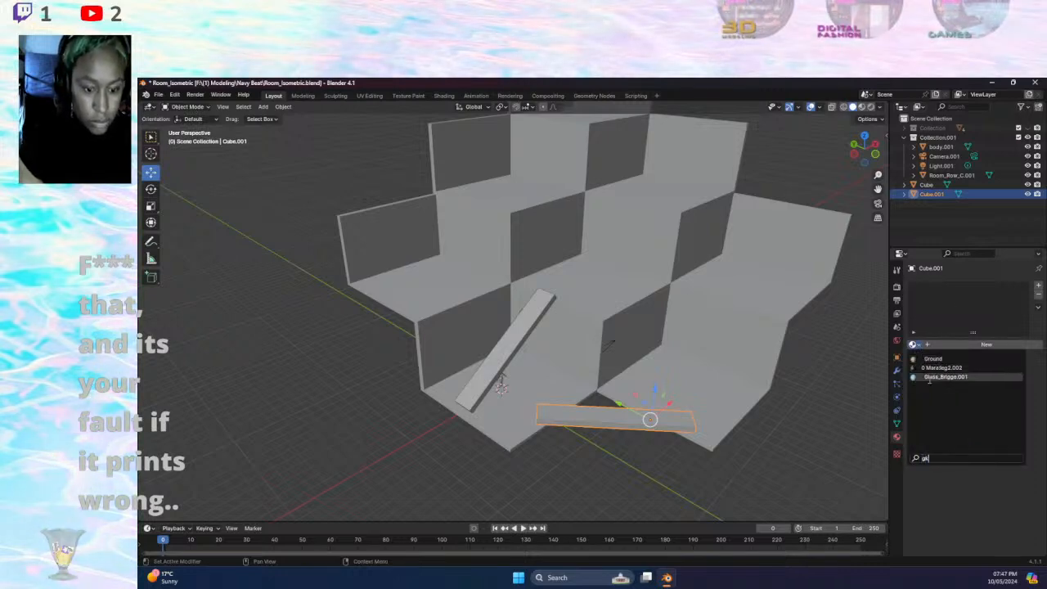
left_click(932, 377)
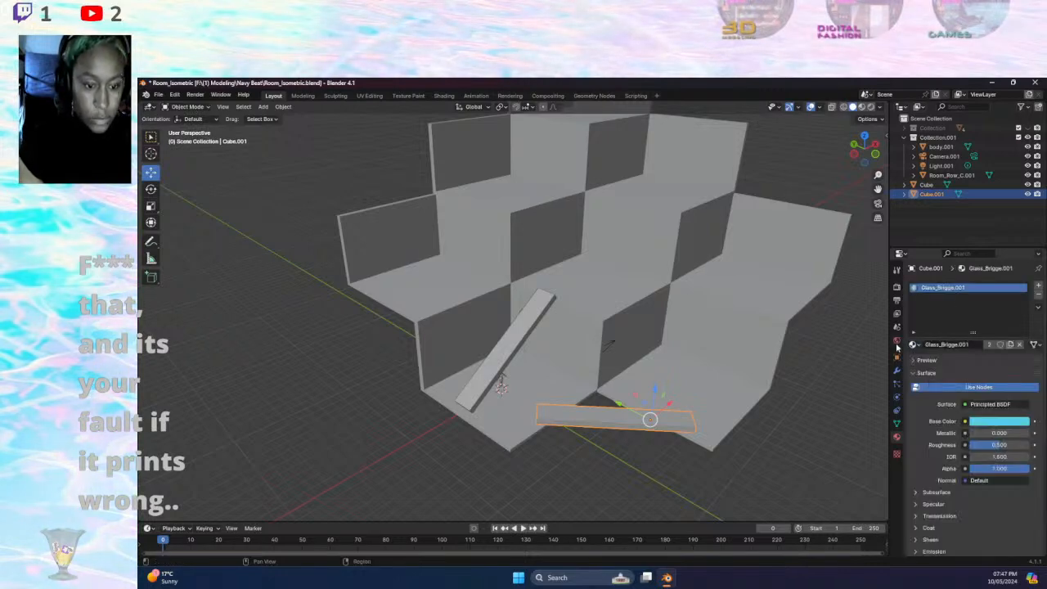
left_click(668, 433)
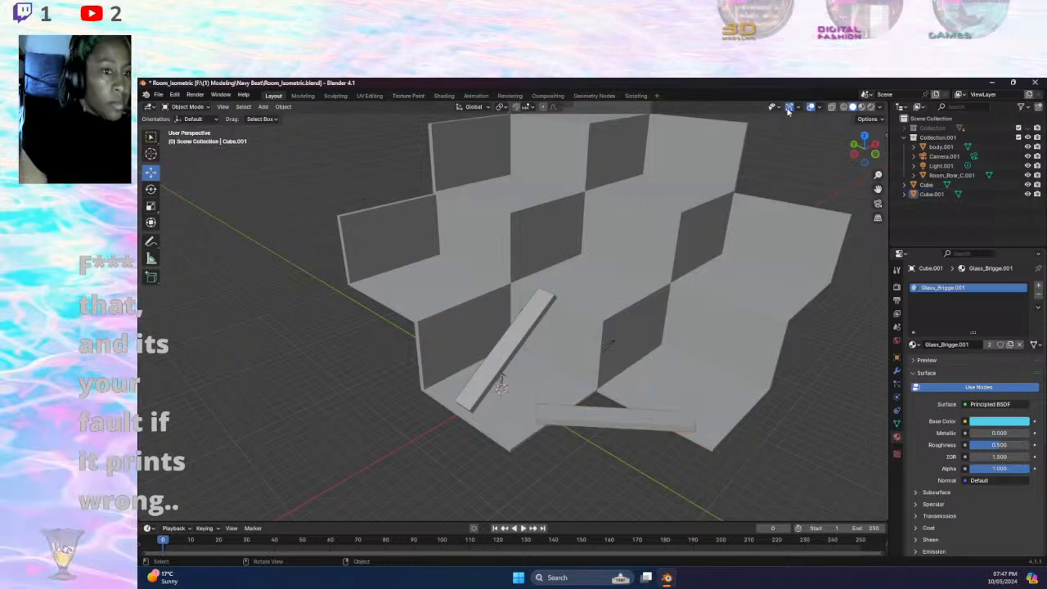
left_click(862, 108)
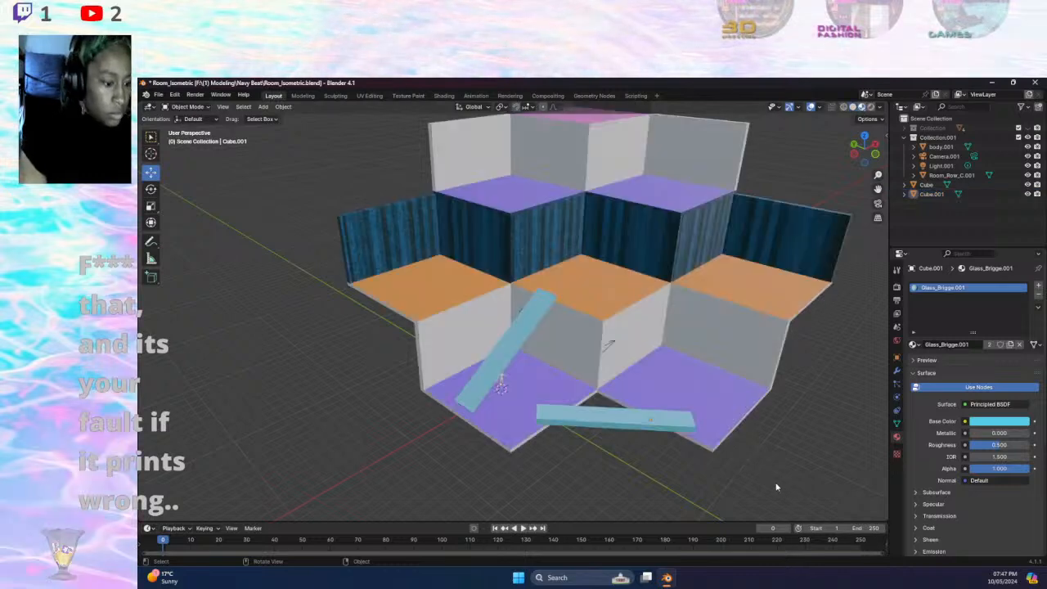
- Duplicate the flat bridge, raise the copy to the upper purple floors' height, and move it about 17.817 m along Y
left_click(626, 425)
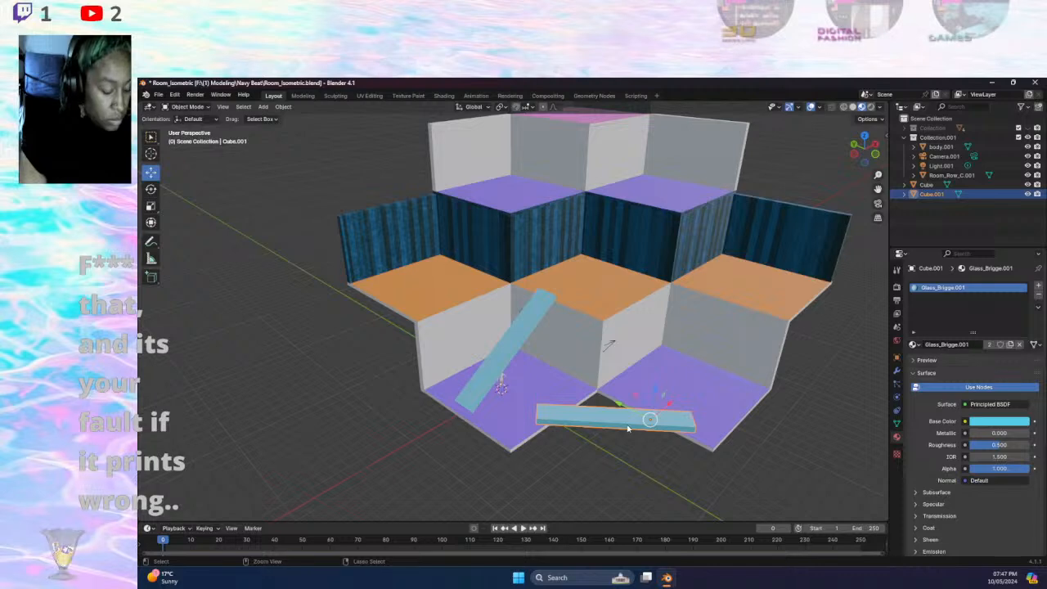
key("ctrl+c")
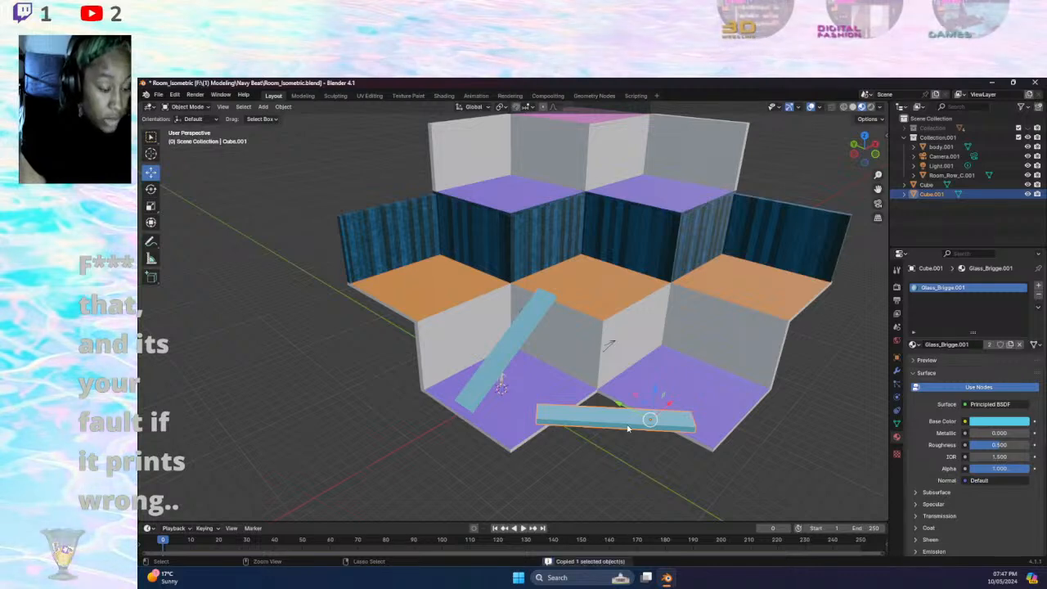
key("ctrl+v")
left_click_drag(653, 396, 653, 186)
middle_click_drag(653, 187, 753, 304)
left_click_drag(647, 189, 384, 225)
middle_click_drag(389, 231, 505, 166)
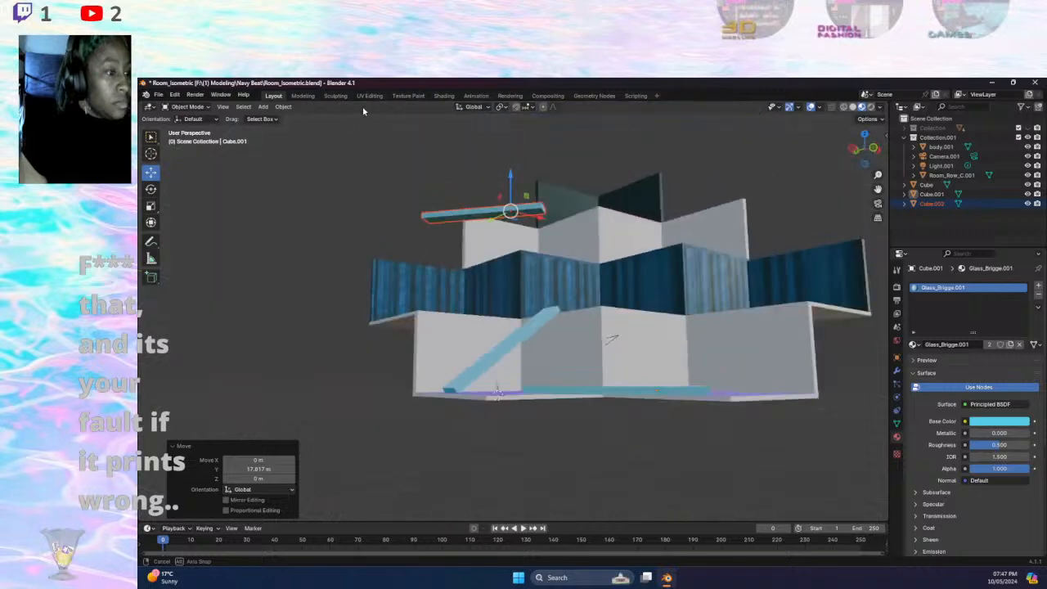
left_click_drag(513, 182, 707, 220)
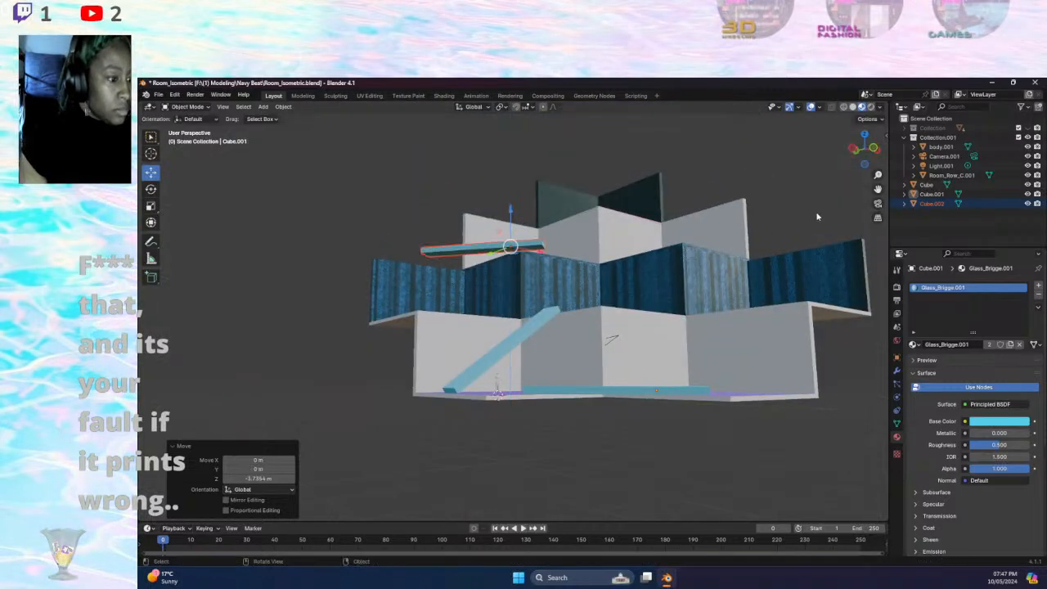
- Move the copied bridge about 11.26 m along X and -5.18 m along Y to span the two upper purple floors
left_click(874, 149)
middle_click_drag(540, 245, 618, 243)
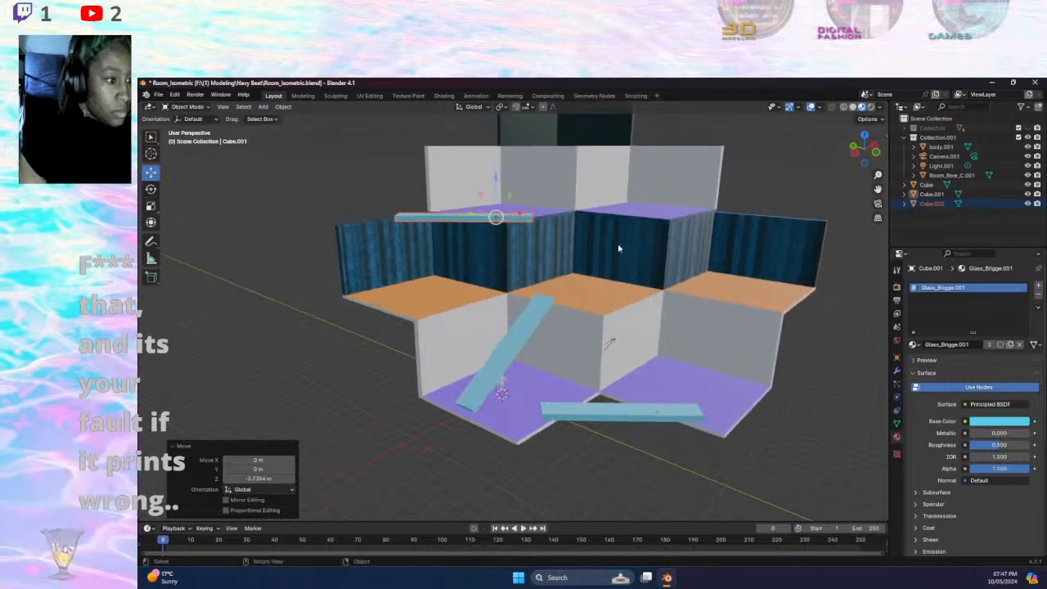
left_click(860, 149)
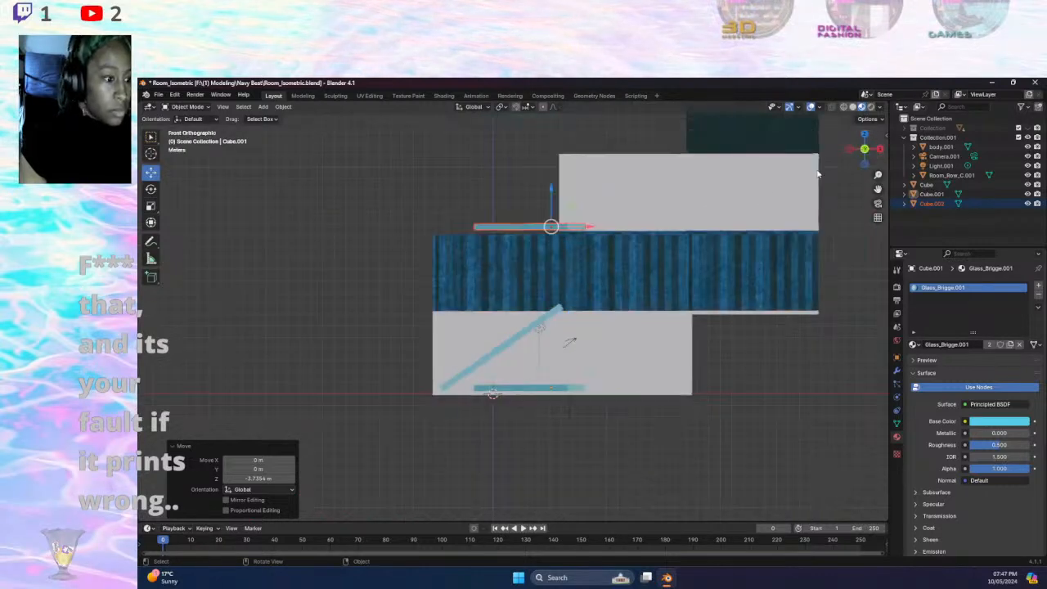
left_click(853, 150)
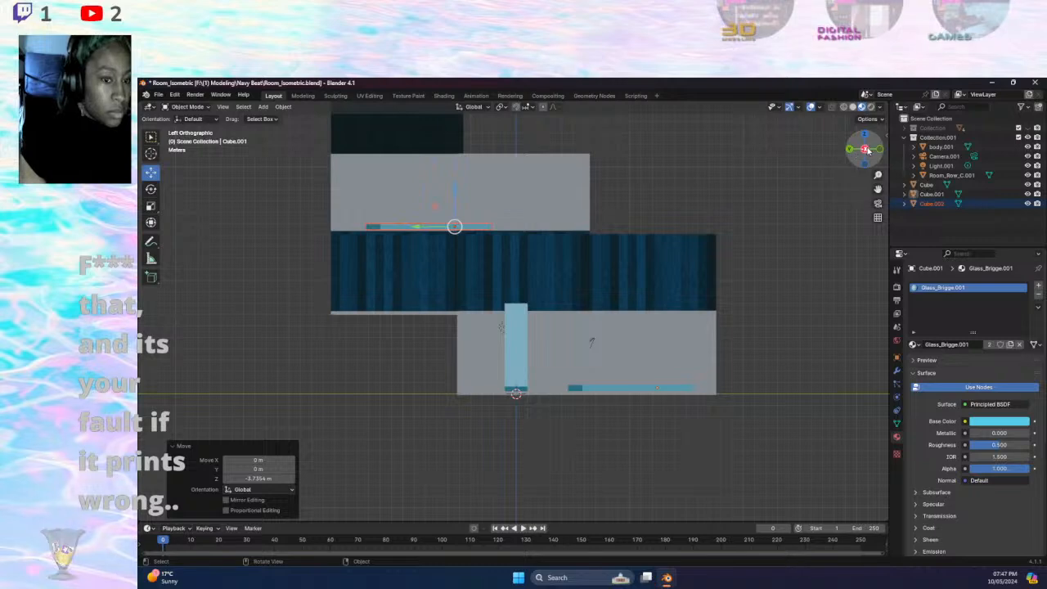
left_click(865, 149)
middle_click_drag(771, 200, 617, 278)
left_click_drag(614, 228, 717, 230)
middle_click_drag(725, 247, 715, 267)
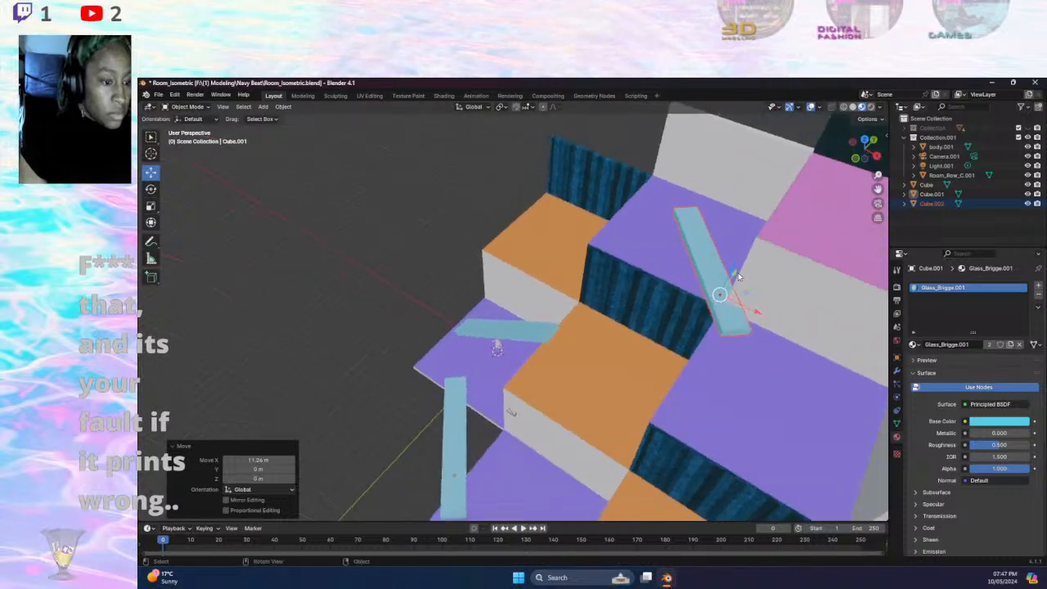
key("g")
key("y")
left_click_drag(692, 330, 700, 318)
middle_click_drag(708, 320, 616, 312)
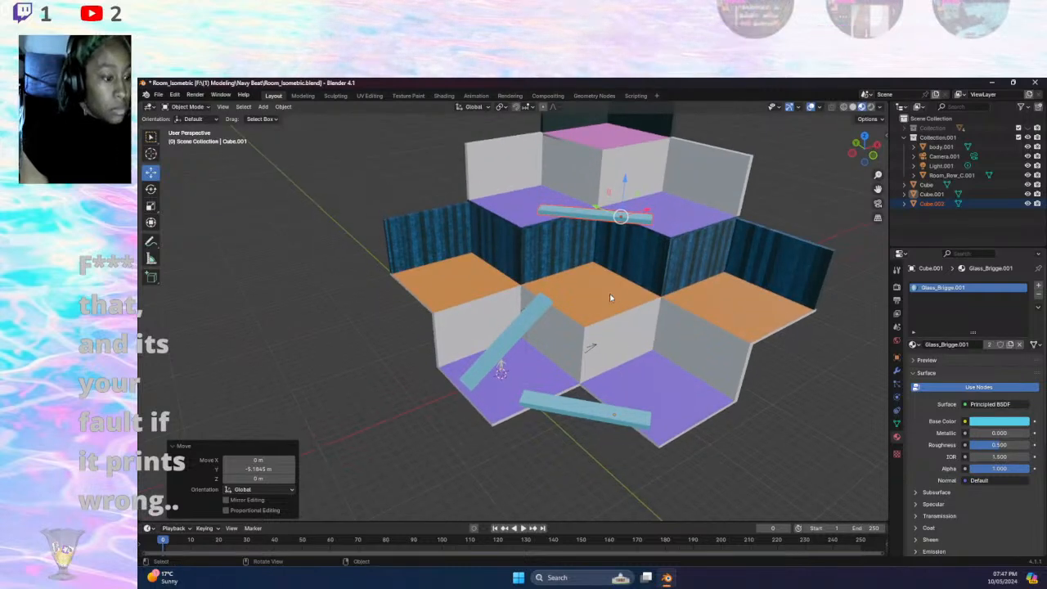
- Copy the sloped ramp to the clipboard
left_click(524, 335)
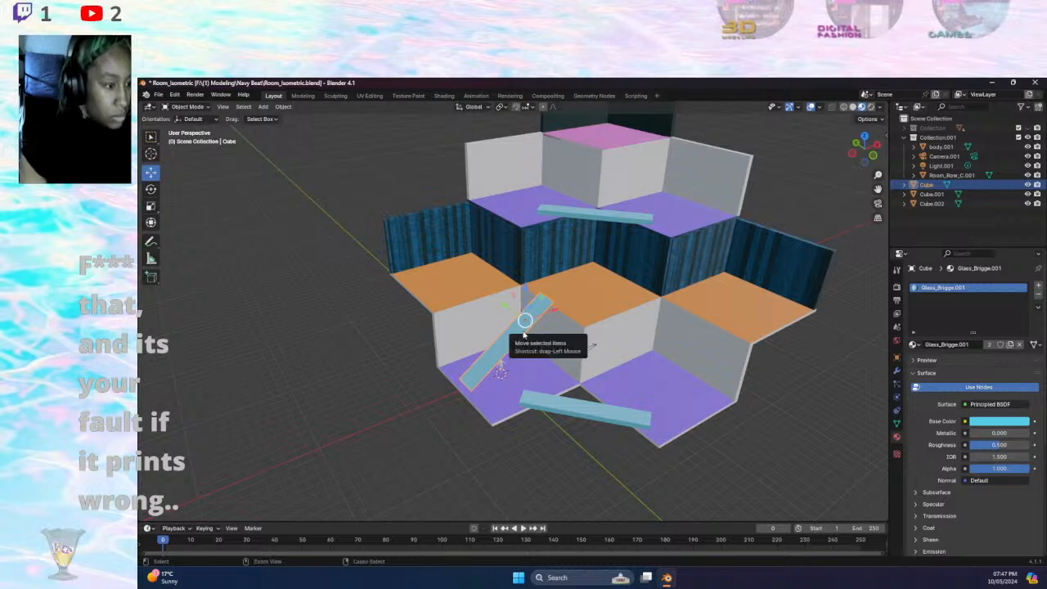
key("ctrl+c")
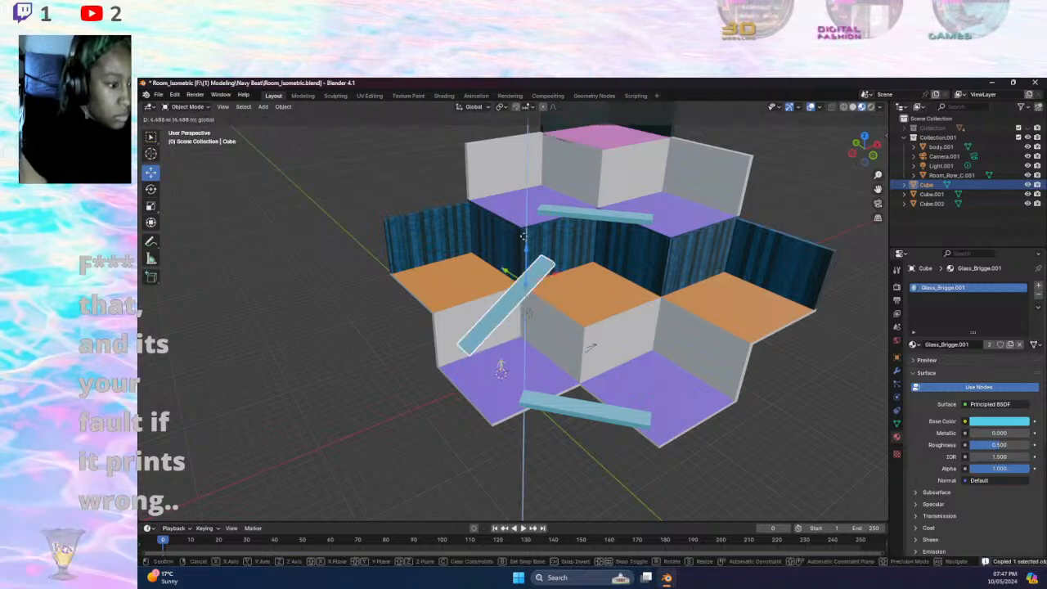
left_click_drag(528, 288, 530, 208)
middle_click_drag(529, 208, 494, 241)
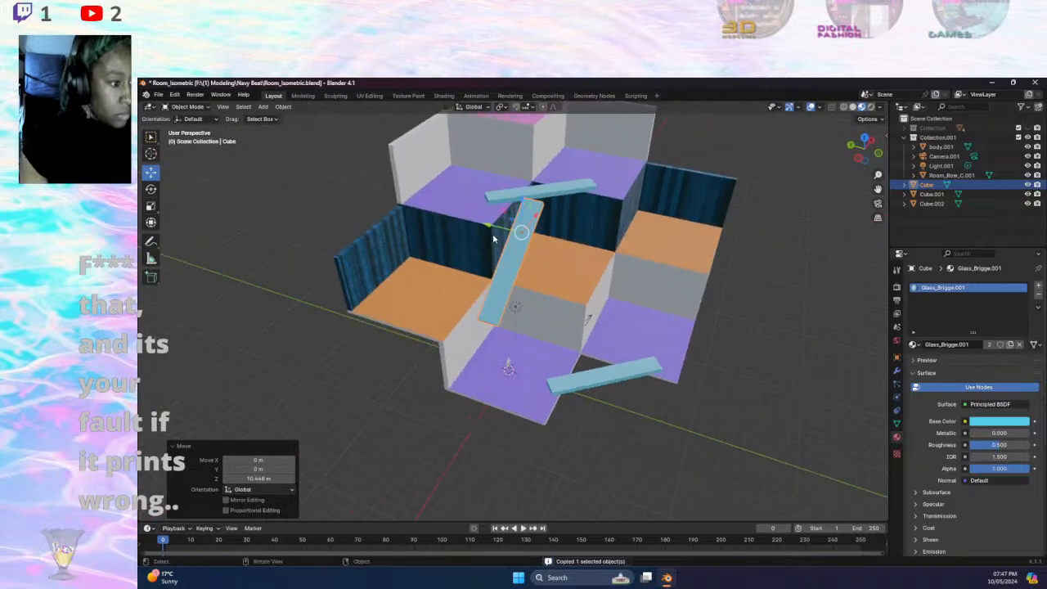
key("ctrl+z")
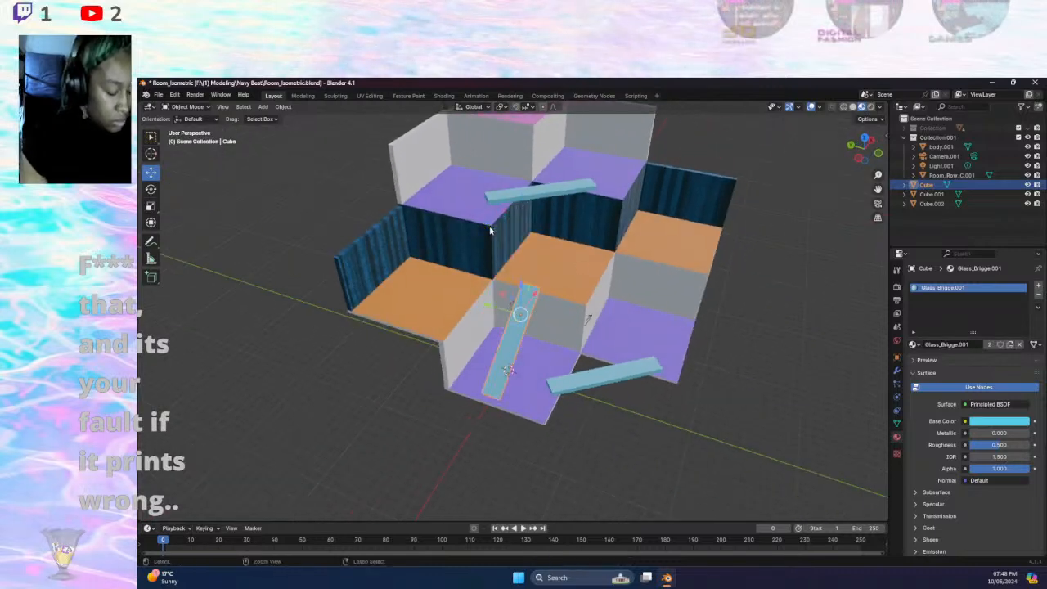
- Paste a copy of the sloped ramp, raise it about 4.81 m, and position it between the outer orange floor and the purple floor above
key("ctrl+v")
left_click_drag(491, 309, 435, 210)
middle_click_drag(446, 222, 383, 265)
key("g")
key("y")
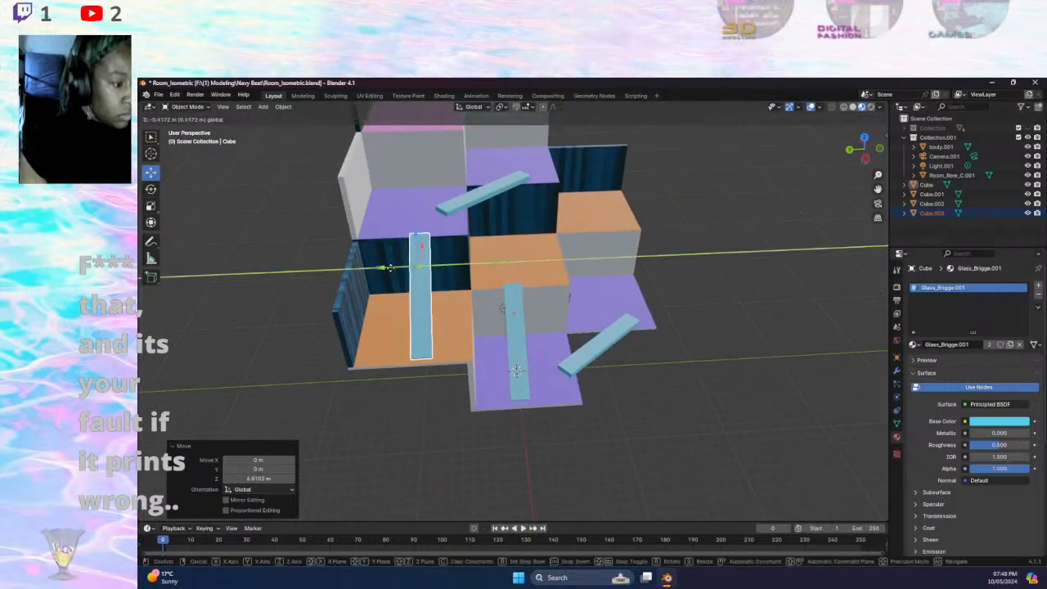
left_click_drag(417, 272, 421, 273)
left_click(710, 357)
middle_click_drag(710, 356, 634, 340)
left_click(487, 247)
left_click_drag(482, 215, 483, 212)
left_click(688, 382)
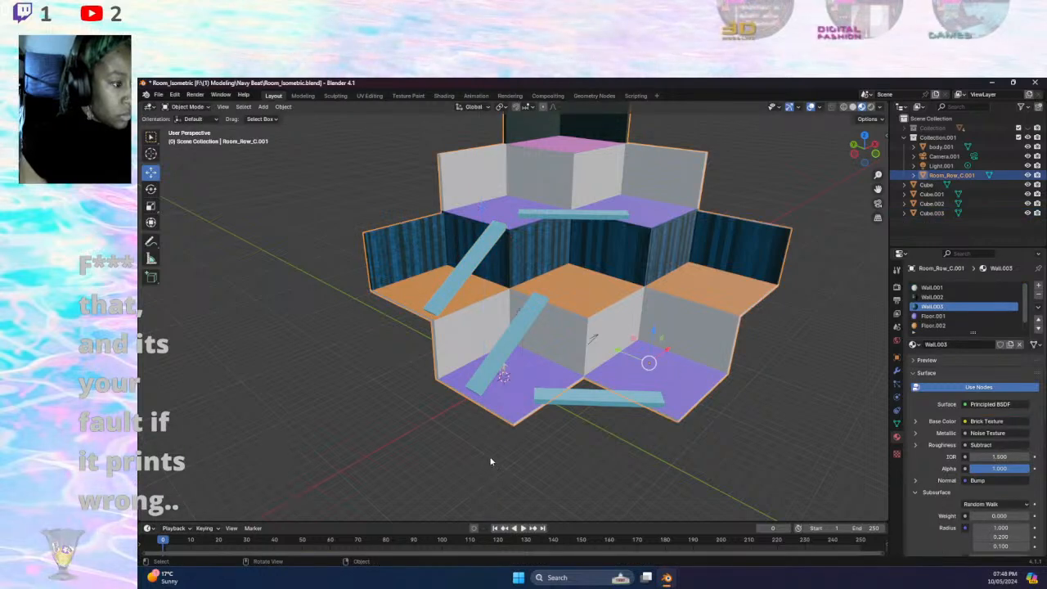
- Rotate the copied ramp about 44.4° around the Z axis
left_click(494, 243)
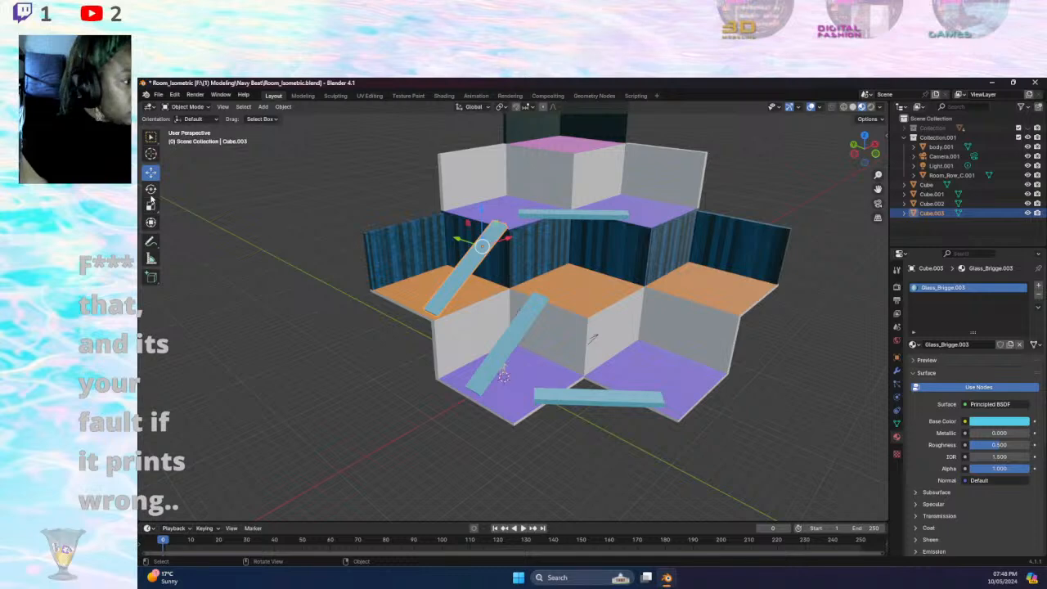
key("shift+space")
key("r")
left_click_drag(479, 270, 483, 266)
middle_click_drag(483, 265, 544, 272)
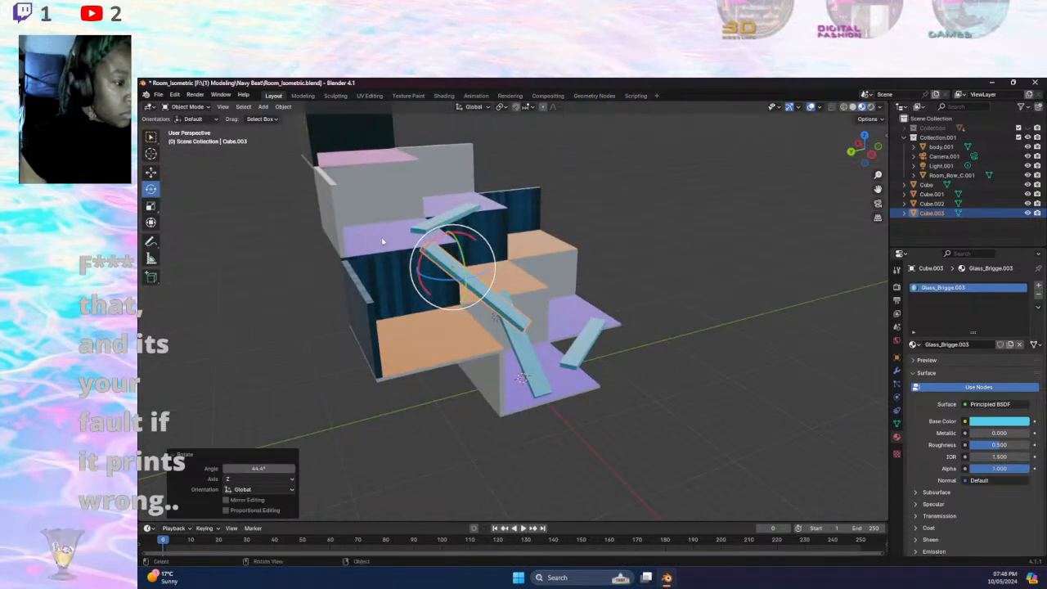
- Shift the rotated ramp along X and Y to link the outer orange floor to the purple floor, ending with about 0.755 m along Y
key("shift+space")
key("g")
left_click_drag(421, 272, 334, 284)
middle_click_drag(333, 284, 284, 294)
left_click_drag(443, 216, 447, 214)
middle_click_drag(446, 219, 505, 229)
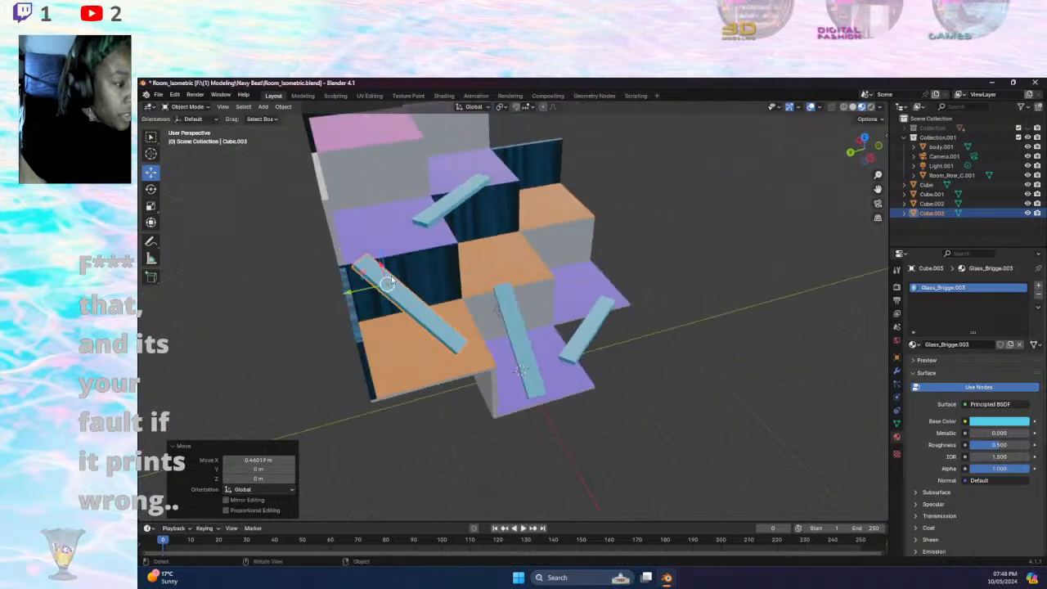
left_click_drag(349, 291, 337, 293)
middle_click_drag(360, 288, 638, 272)
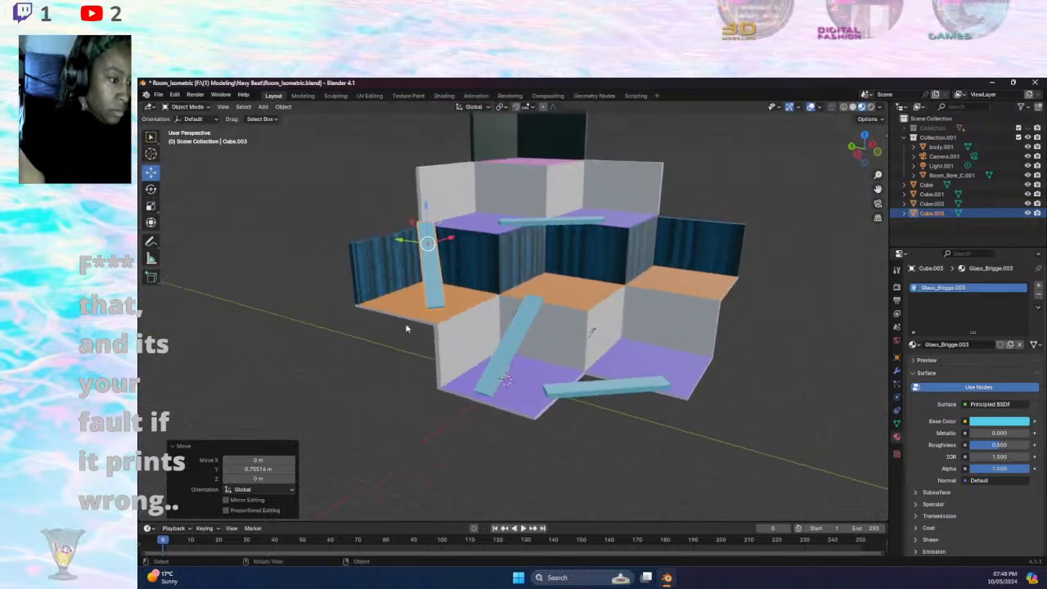
left_click(427, 402)
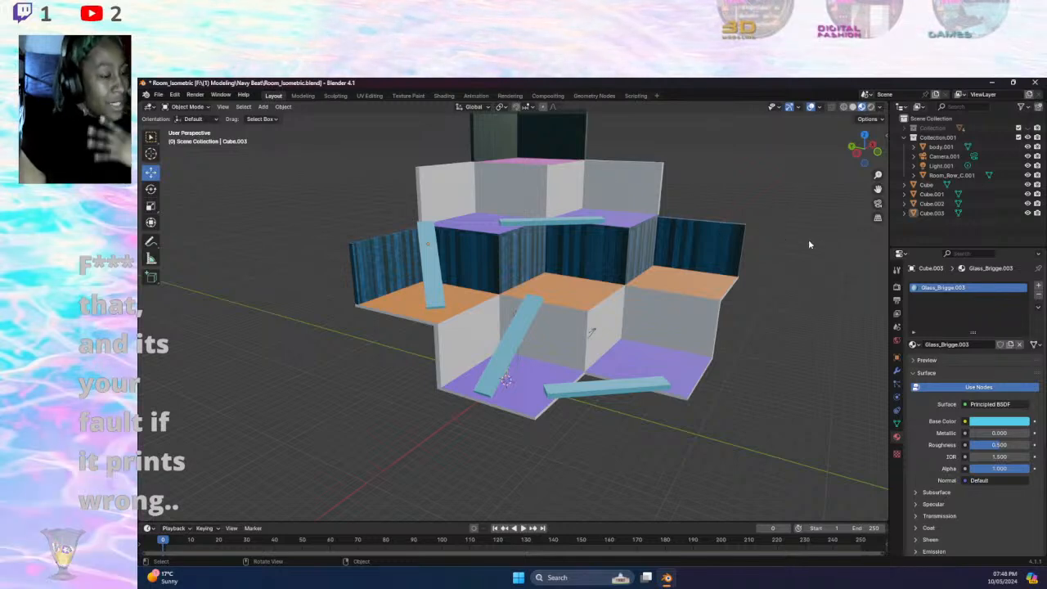
- Rotate the ramp on the outer orange floor about -5.74° around the Z axis
middle_click_drag(495, 316, 427, 326)
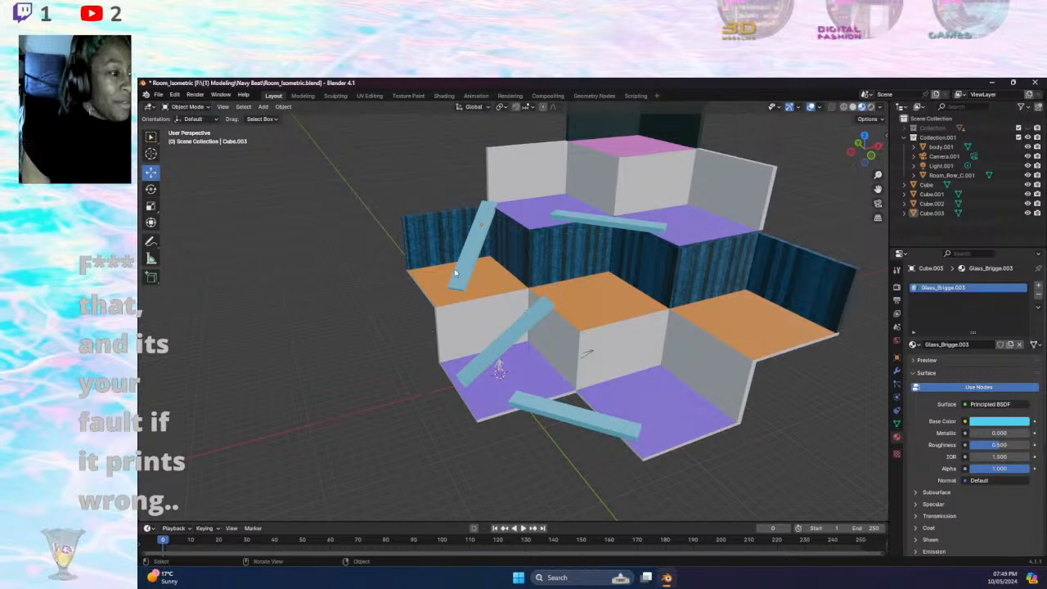
left_click(485, 225)
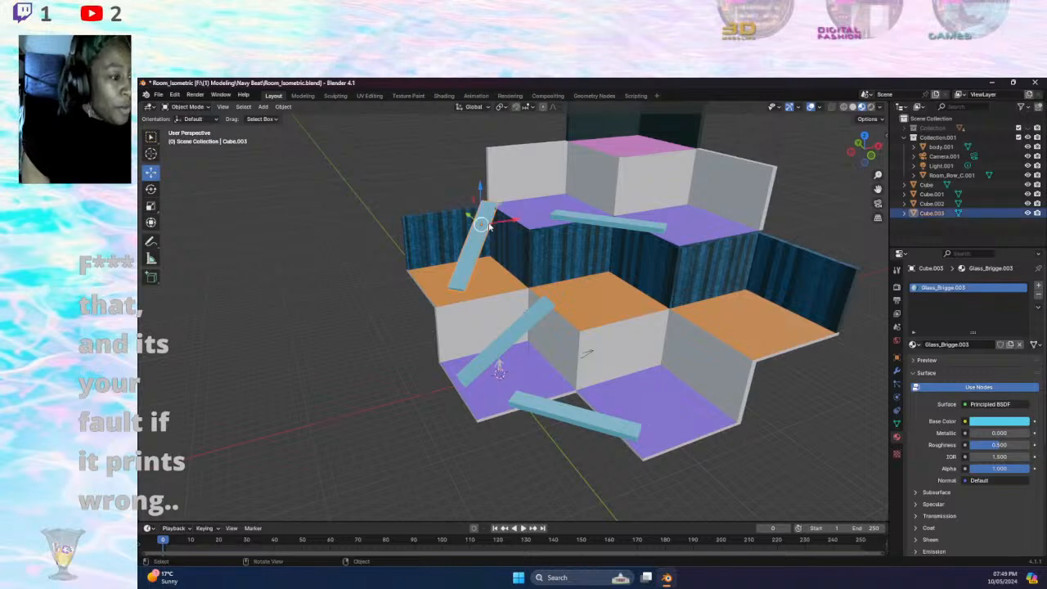
left_click(150, 189)
left_click_drag(469, 239, 495, 234)
middle_click_drag(495, 234, 393, 290)
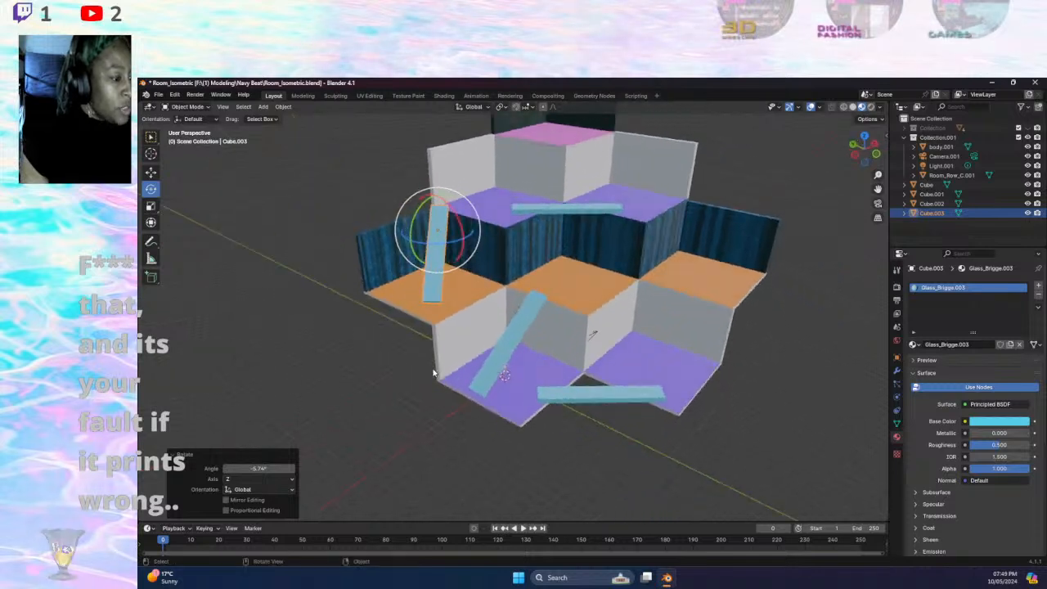
left_click(372, 384)
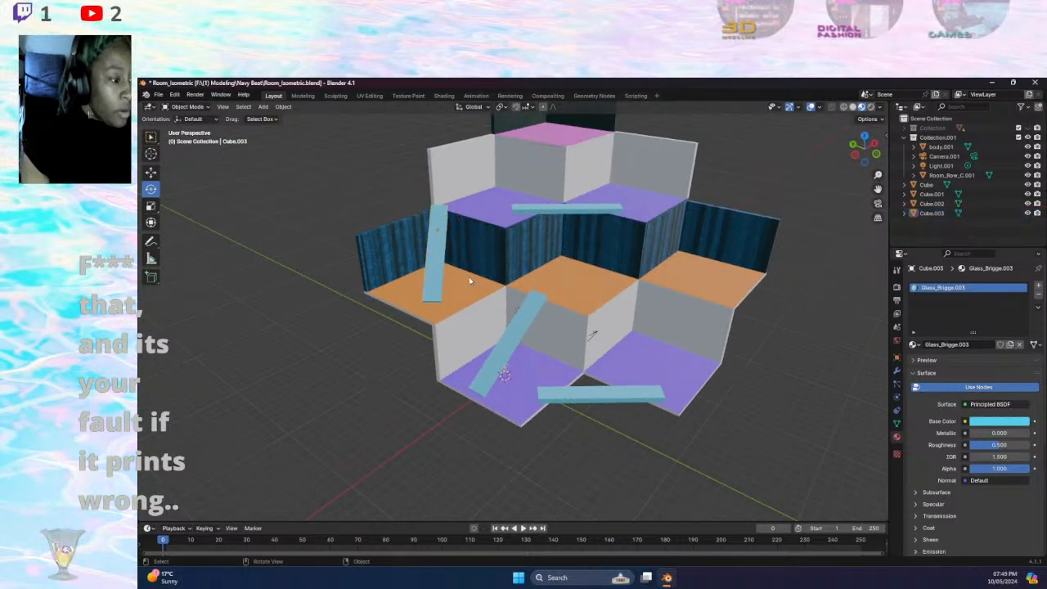
- Duplicate the orange-floor ramp, raise the copy about 7.56 m, and move it along Y and about -9.02 m along X beside the pink floor
left_click(440, 245)
key("ctrl+c")
key("ctrl+v")
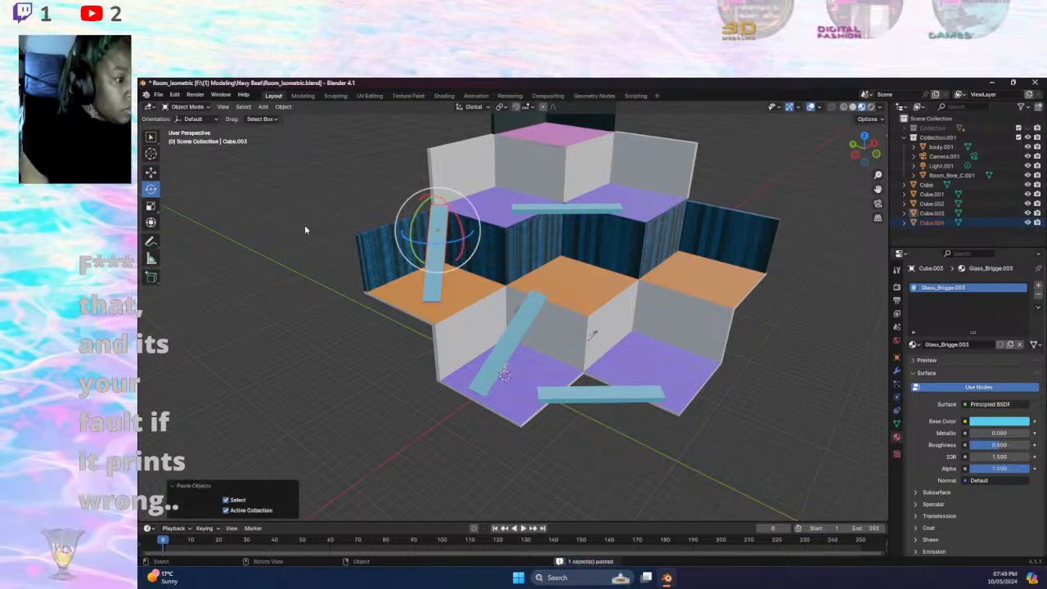
left_click(149, 173)
left_click_drag(462, 222, 583, 106)
middle_click_drag(615, 222, 620, 475)
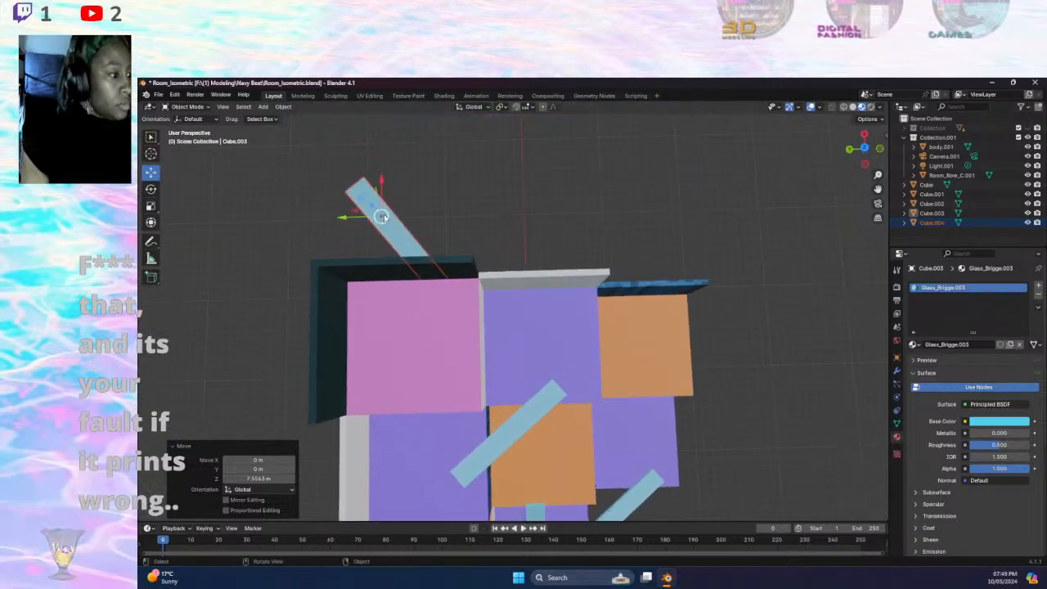
left_click_drag(342, 217, 498, 294)
middle_click_drag(498, 294, 447, 244)
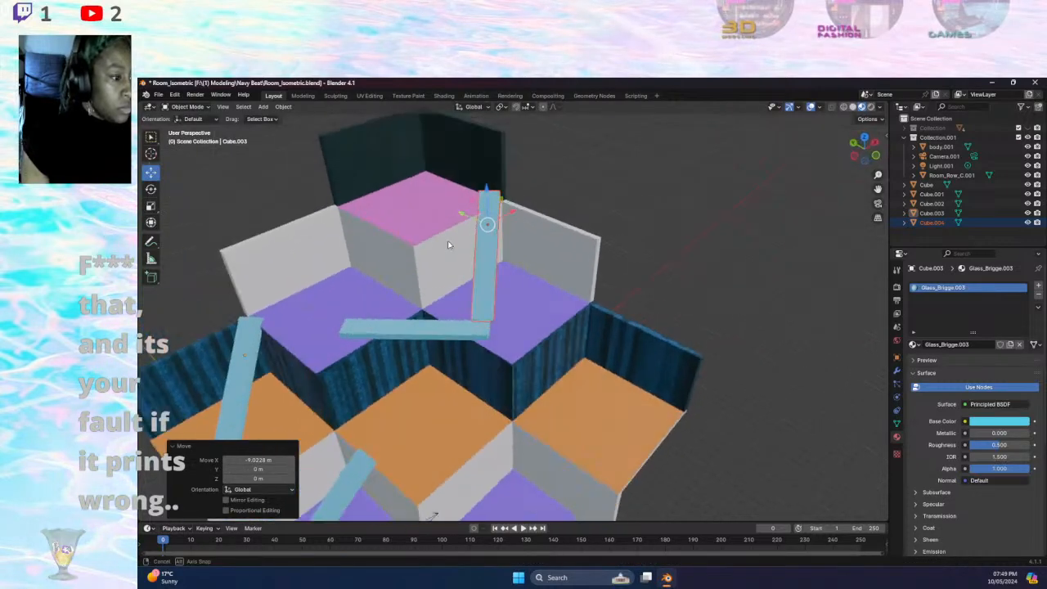
- Rotate the uppermost ramp around Z and move it about -1.34 m along Y to connect the upper purple floor with the pink floor
left_click(151, 189)
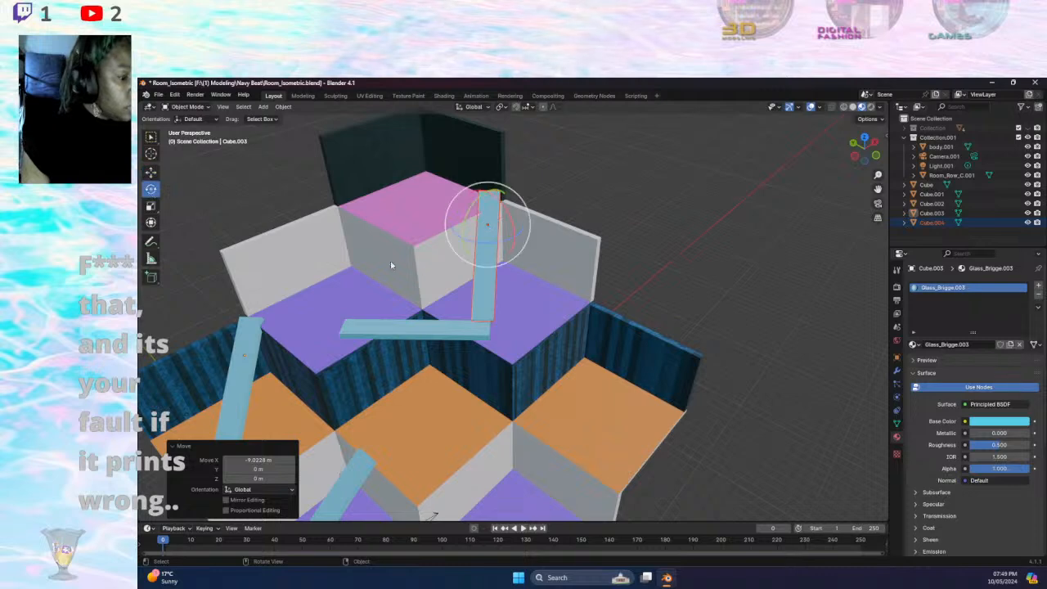
left_click_drag(466, 238, 528, 204)
left_click(151, 171)
middle_click_drag(490, 197, 524, 171)
left_click_drag(494, 172, 468, 218)
middle_click_drag(468, 218, 734, 262)
scroll(671, 282, "down", 3)
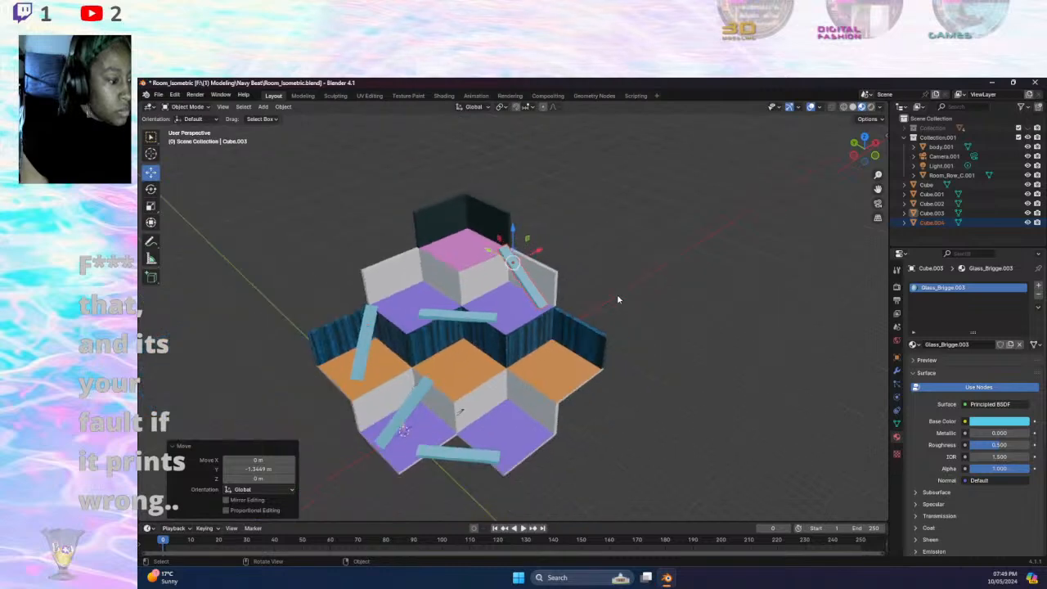
- Raise the ramp on the outer orange floor about 0.26 m and shift the lowest ramp in the negative Y direction
middle_click_drag(615, 279, 378, 296)
left_click(378, 281)
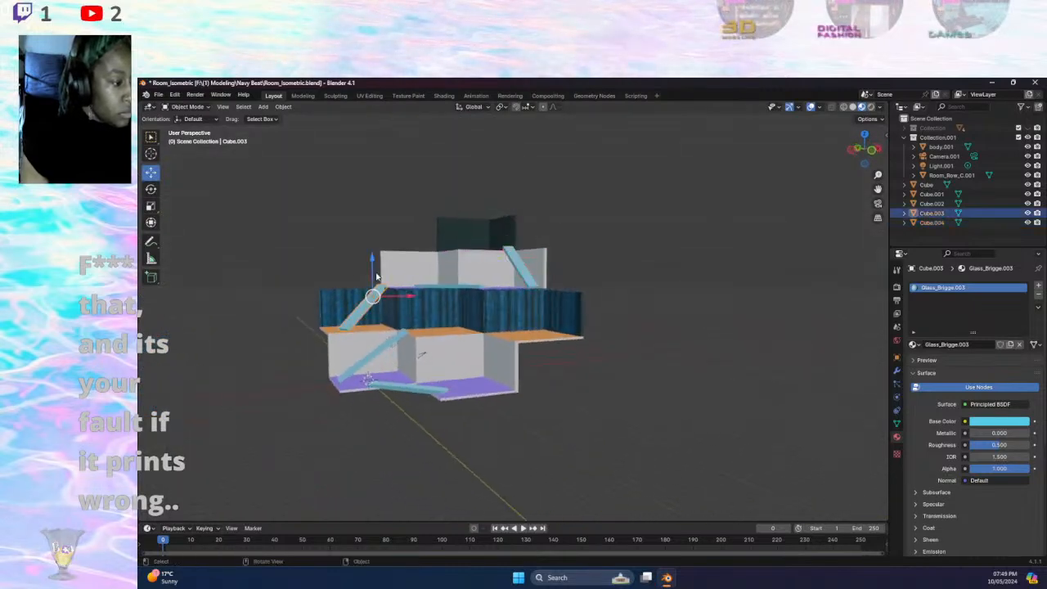
left_click_drag(370, 263, 369, 257)
middle_click_drag(369, 257, 391, 345)
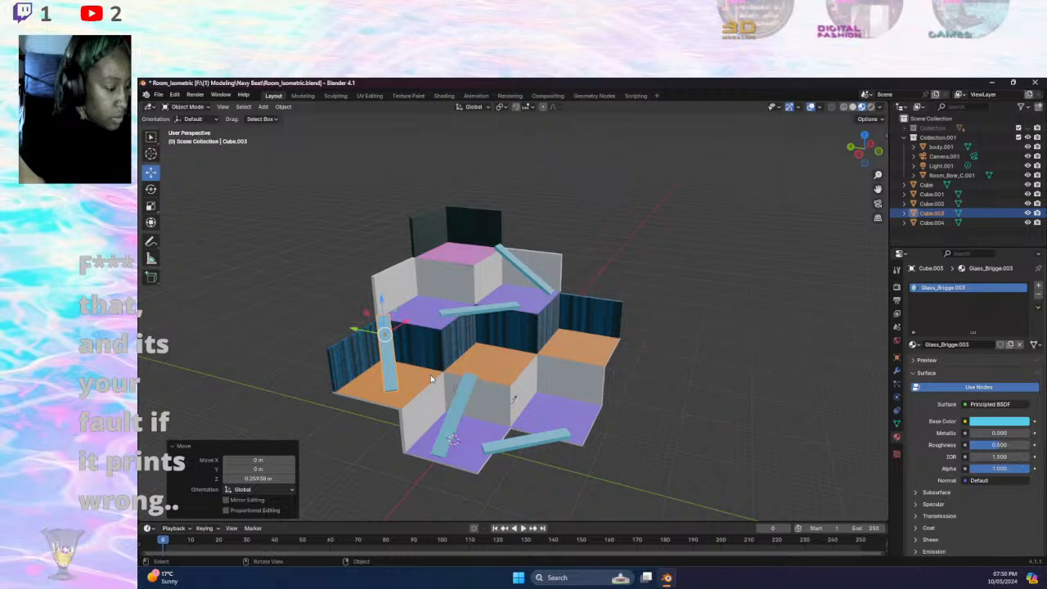
left_click(463, 395)
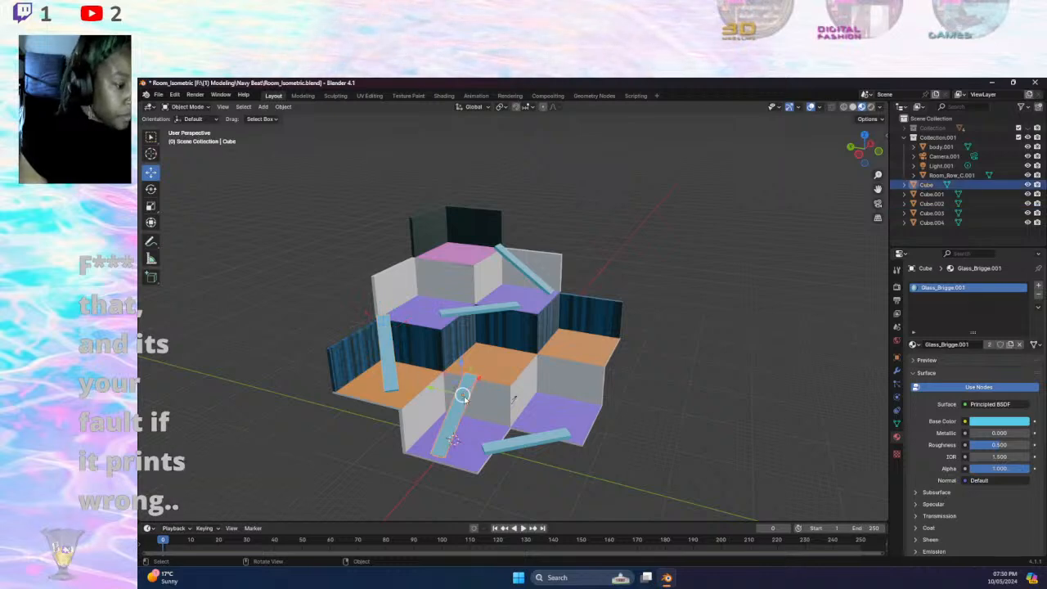
left_click_drag(429, 388, 488, 318)
- Duplicate the upper flat bridge and lower the copy about 7.21 m to the orange floors' height
left_click(494, 316)
key("ctrl+c")
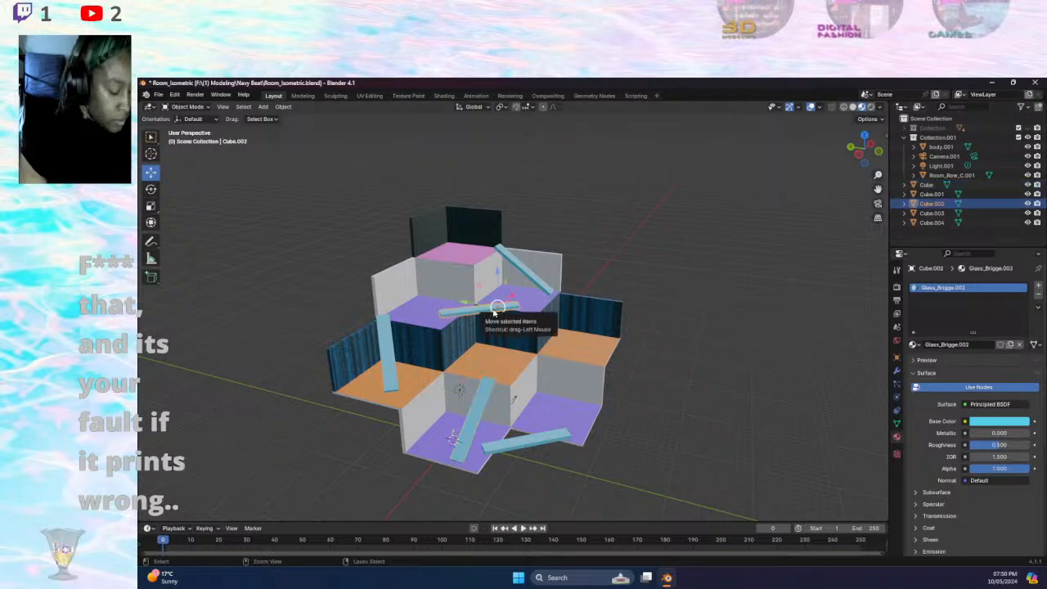
key("ctrl+v")
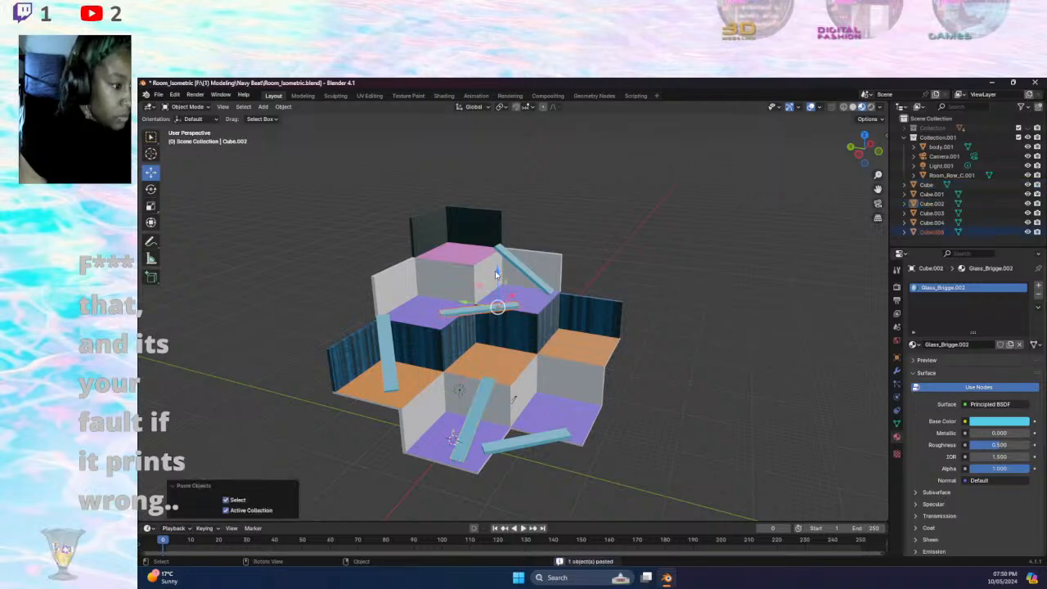
key("g")
key("z")
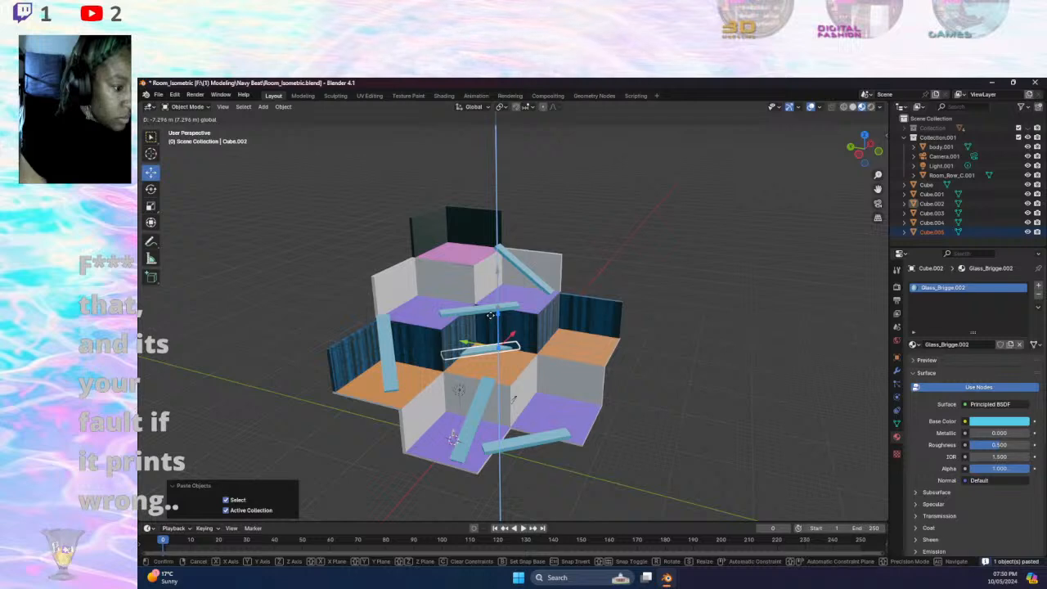
left_click(493, 319)
- Move the lowered bridge about -10.98 m along X and 2.52 m along Y to span the outer and middle orange floors
key("g")
key("x")
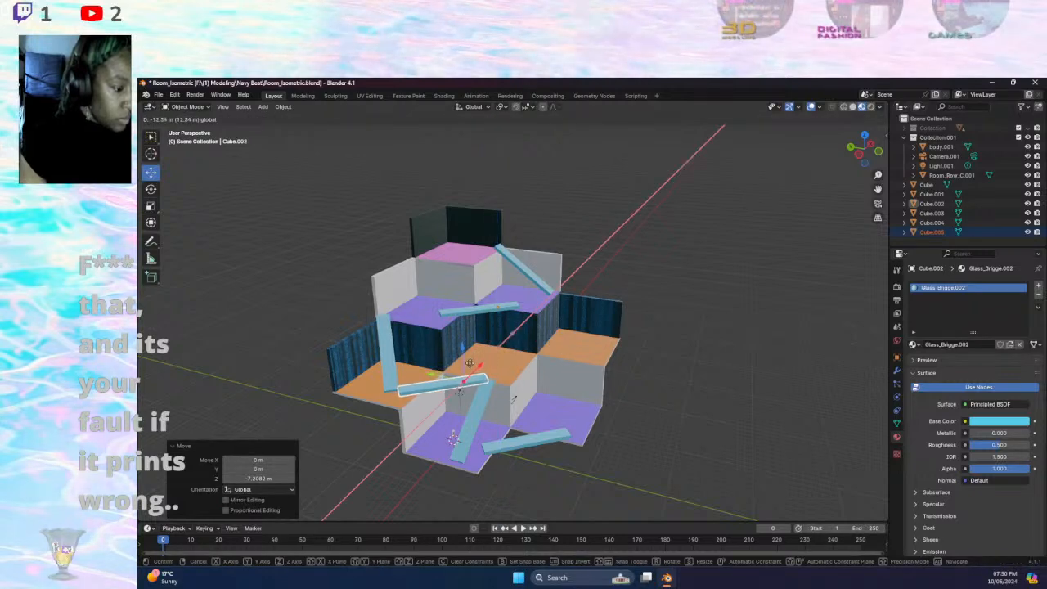
left_click(462, 364)
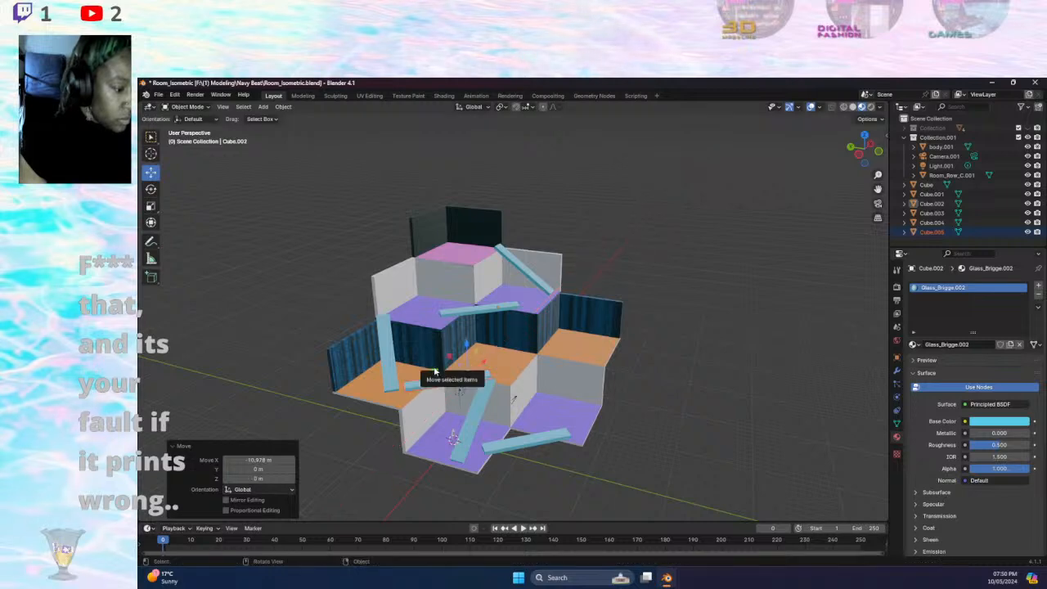
key("g")
key("y")
left_click_drag(427, 366, 415, 365)
scroll(465, 378, "up", 2)
middle_click_drag(465, 379, 354, 426)
- In Edit Mode, pull the orange-floor bridge's end away from the neighbouring ramp to shorten it, and clear the mesh selection
left_click(185, 107)
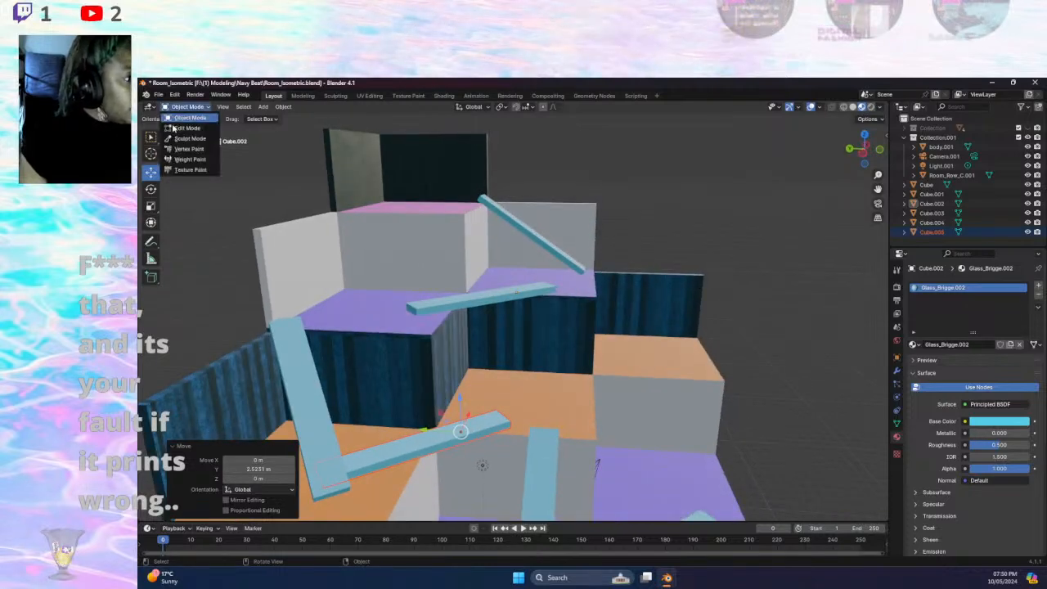
left_click(177, 139)
middle_click_drag(177, 140, 431, 463)
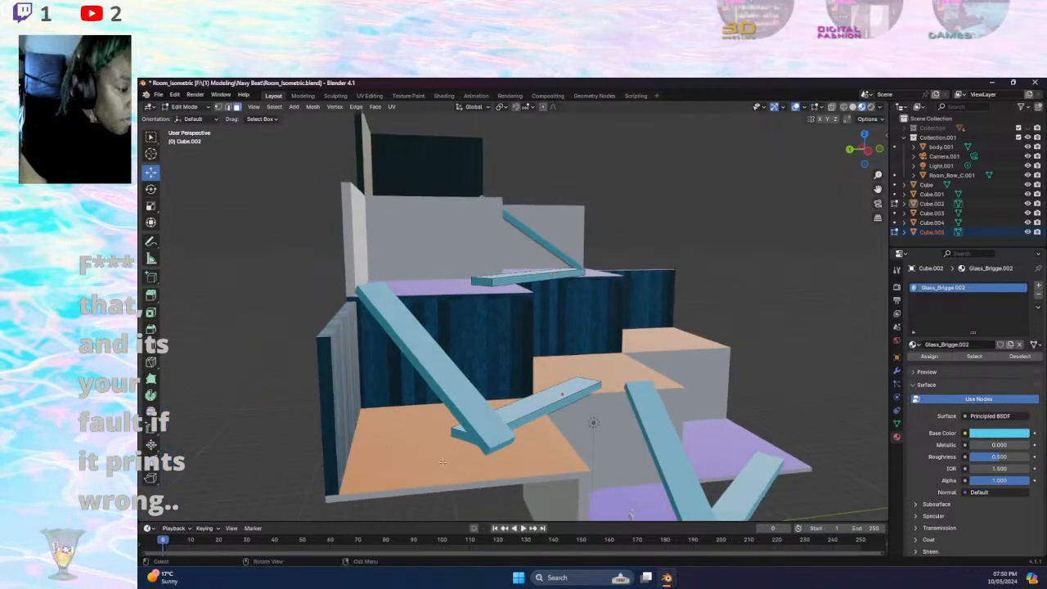
left_click_drag(423, 438, 454, 434)
middle_click_drag(455, 435, 481, 426)
left_click_drag(296, 368, 342, 369)
middle_click_drag(352, 369, 470, 311)
key("a")
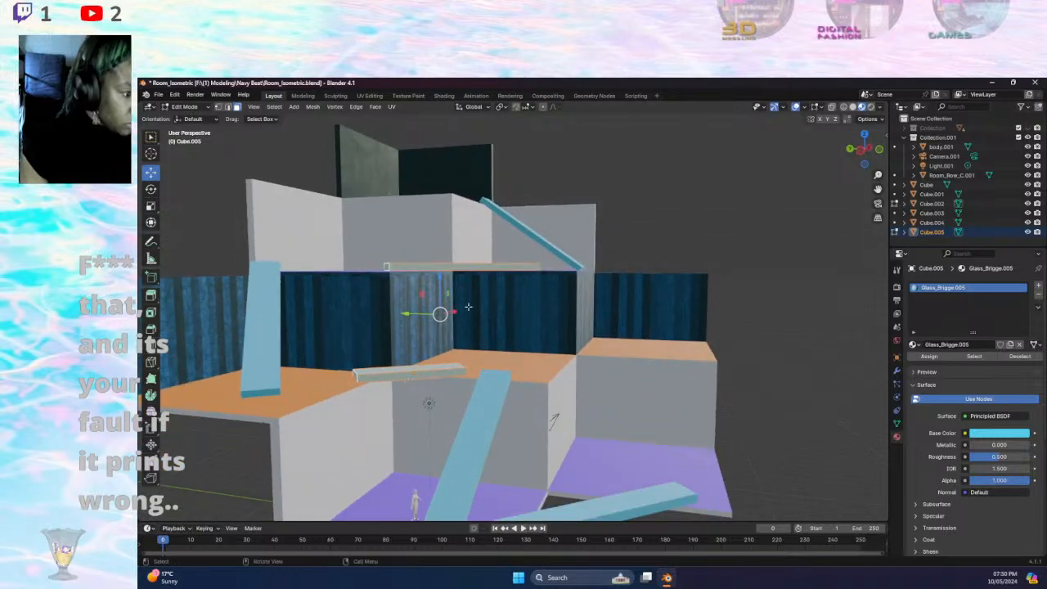
key("alt+a")
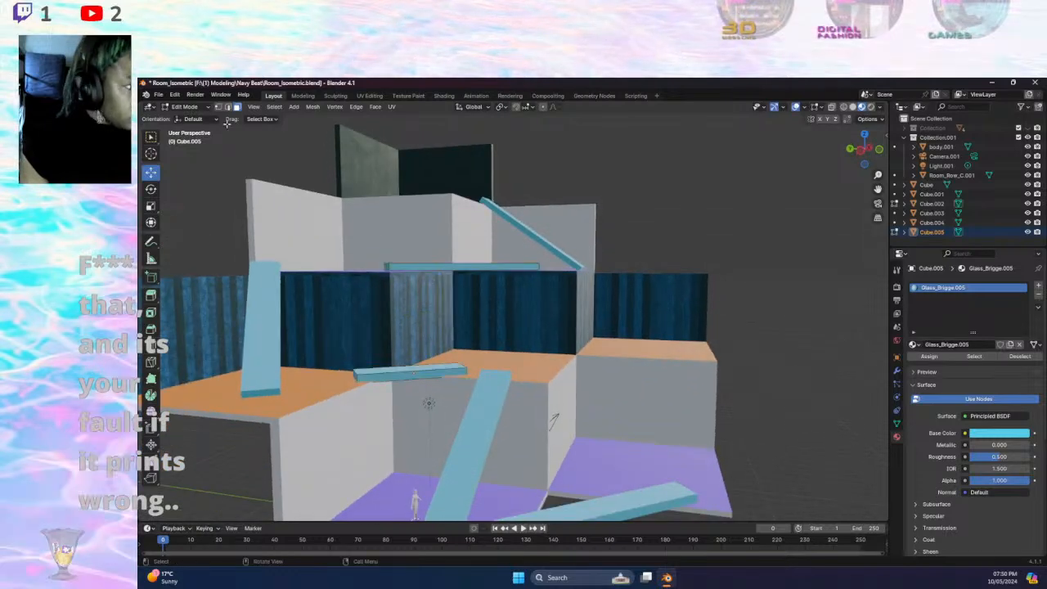
- Switch to Object Mode and raise the short glass bridge between the orange floors by about 0.07 m
left_click(196, 108)
left_click(186, 117)
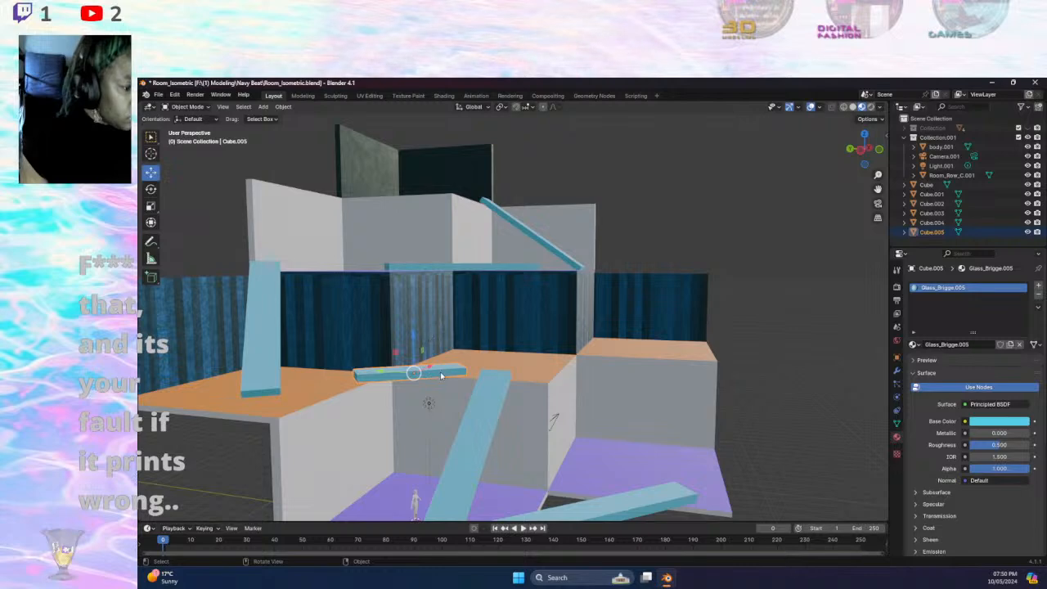
left_click(416, 385)
left_click(410, 374)
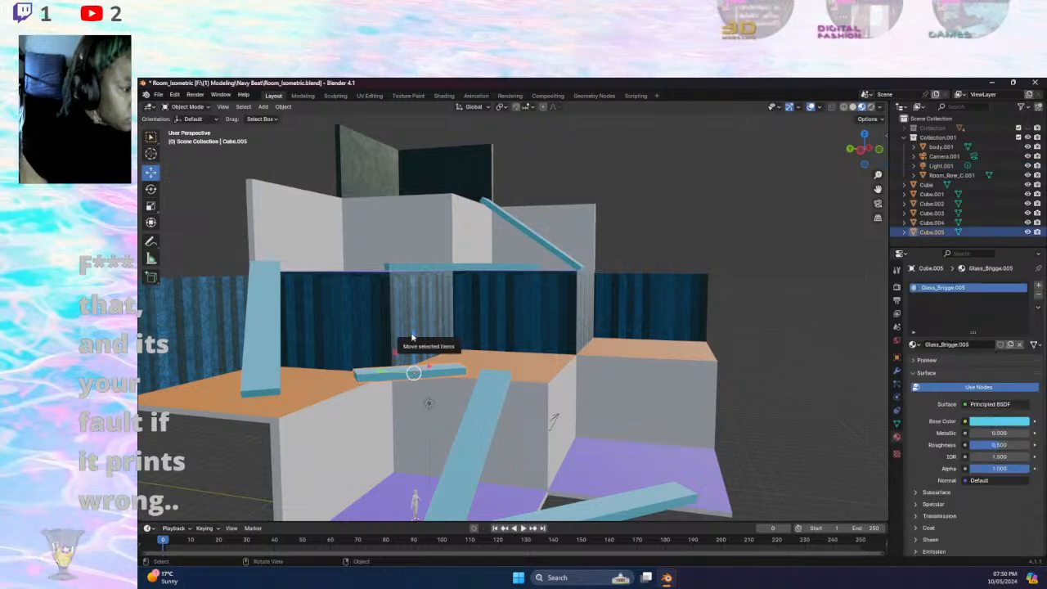
left_click_drag(412, 337, 415, 371)
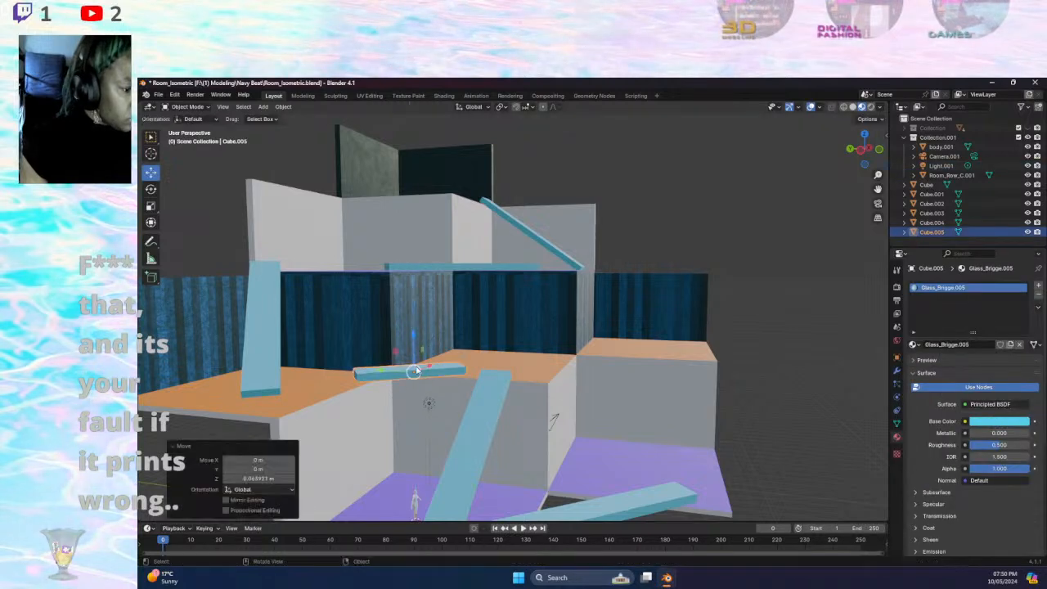
- Shift the short glass bridge about -1.16 m along X
left_click(423, 423)
middle_click_drag(423, 423, 409, 469)
left_click(412, 472)
left_click_drag(438, 455, 412, 484)
middle_click_drag(412, 485, 485, 446)
scroll(466, 468, "down", 4)
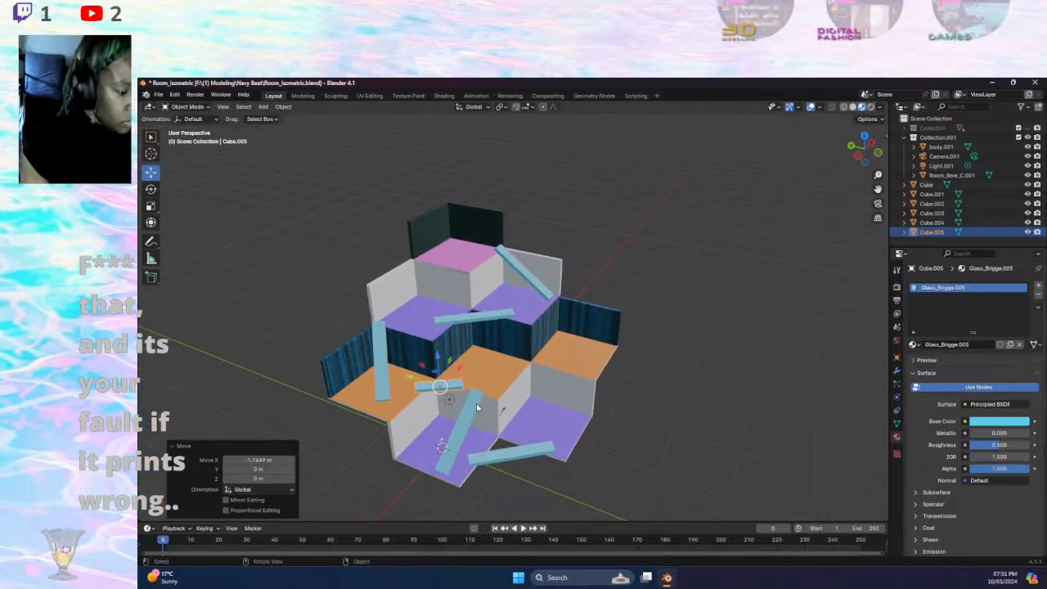
- Duplicate the short glass bridge and move the copy about -17.43 m along Y and 12.72 m along X
key("ctrl+c")
key("ctrl+v")
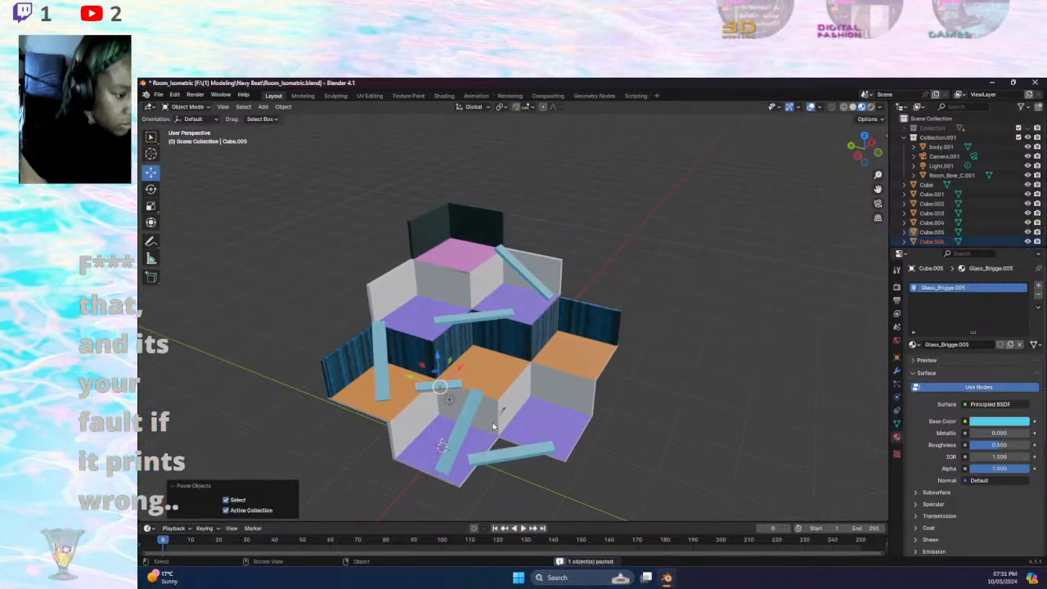
left_click_drag(408, 376, 588, 417)
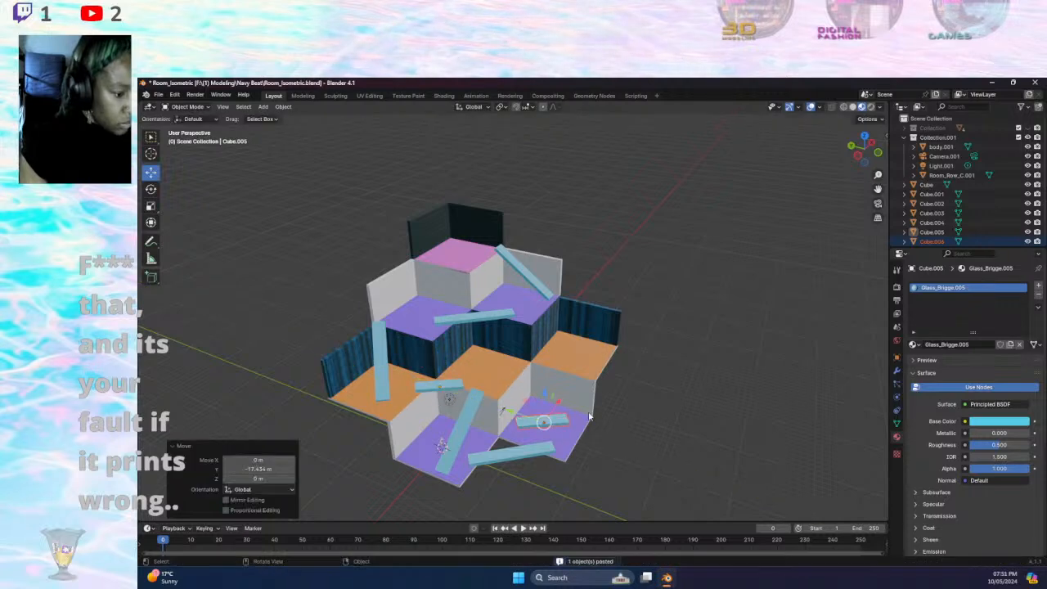
key("g")
key("x")
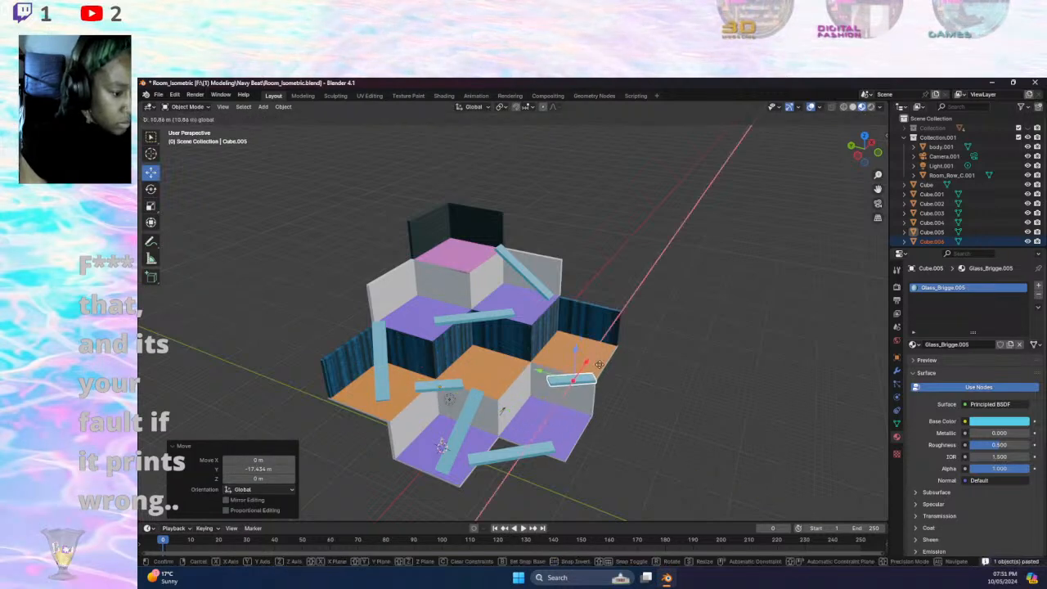
- Move the copied bridge about 7.2 m along Y and -1.88 m along X, toward the corner joining the two orange floors
key("y")
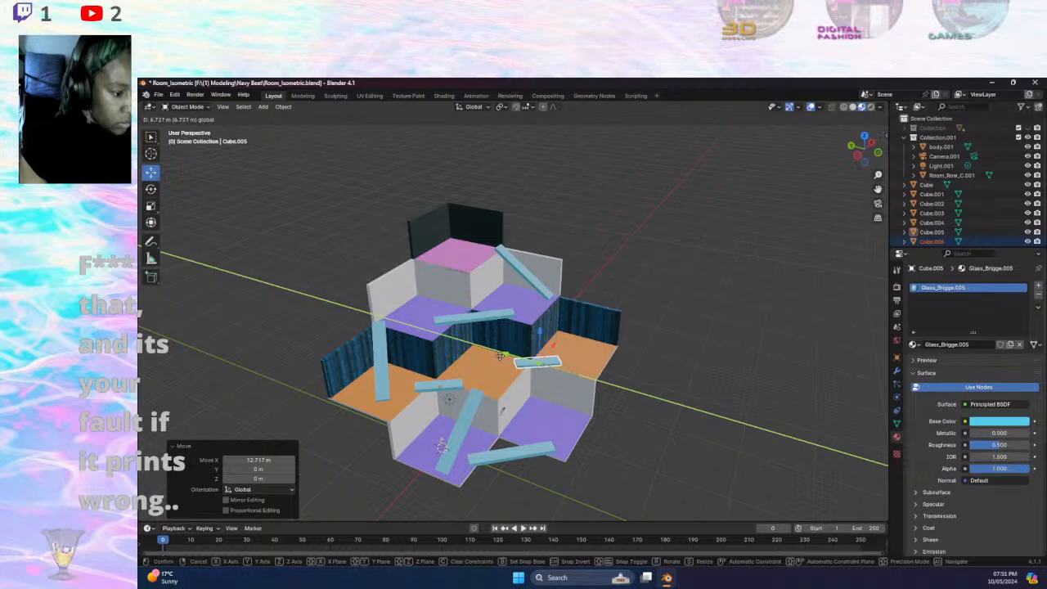
left_click(537, 347)
key("g")
key("x")
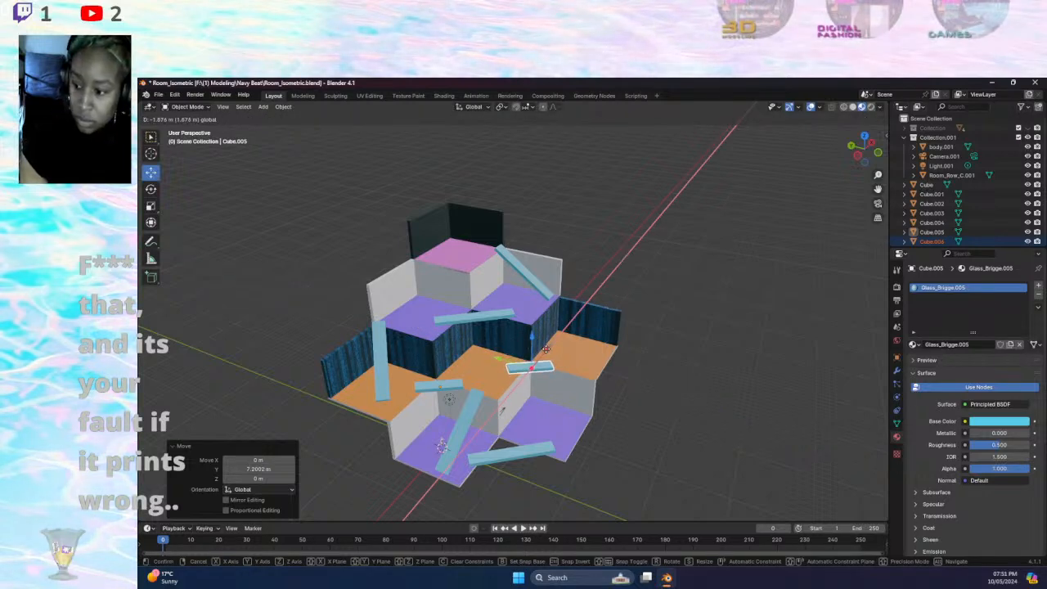
left_click(546, 348)
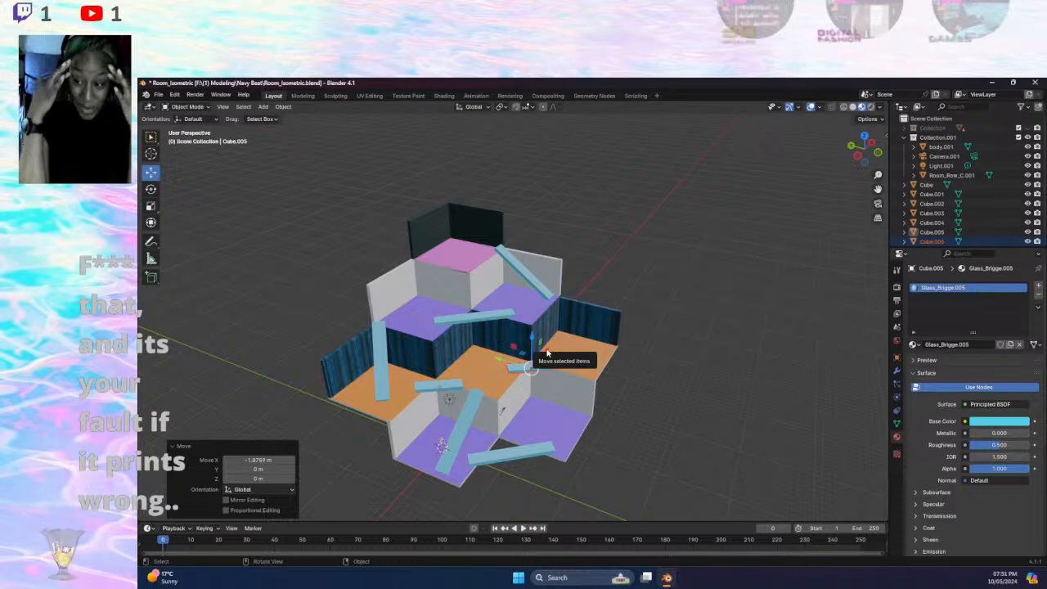
- Shift the copied short bridge about -1.12 m along Y
scroll(548, 352, "up", 5)
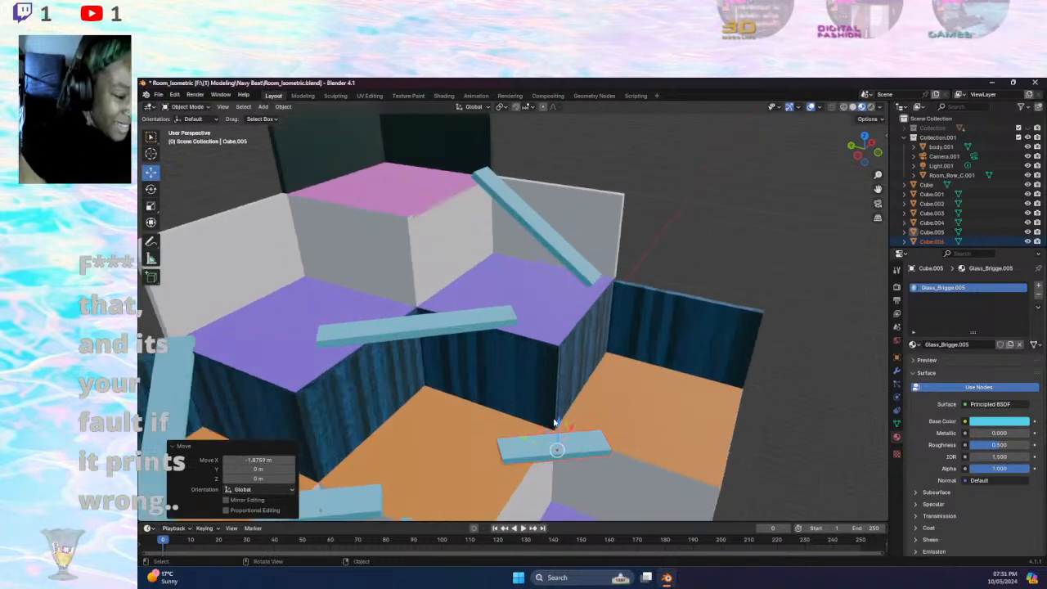
middle_click_drag(550, 392, 528, 382, "shift")
key("g")
key("x")
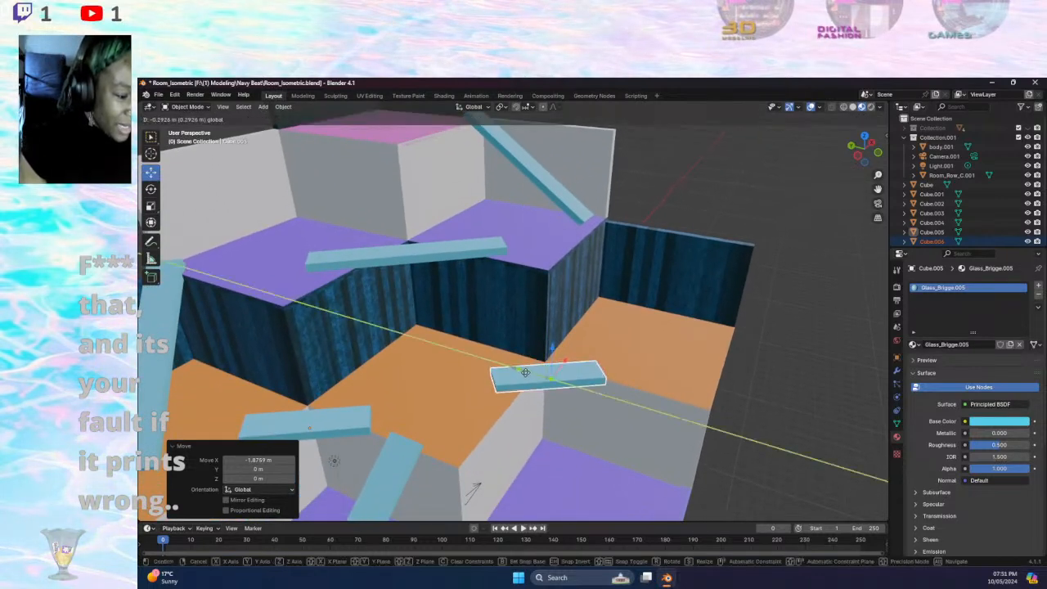
left_click_drag(544, 377, 536, 375)
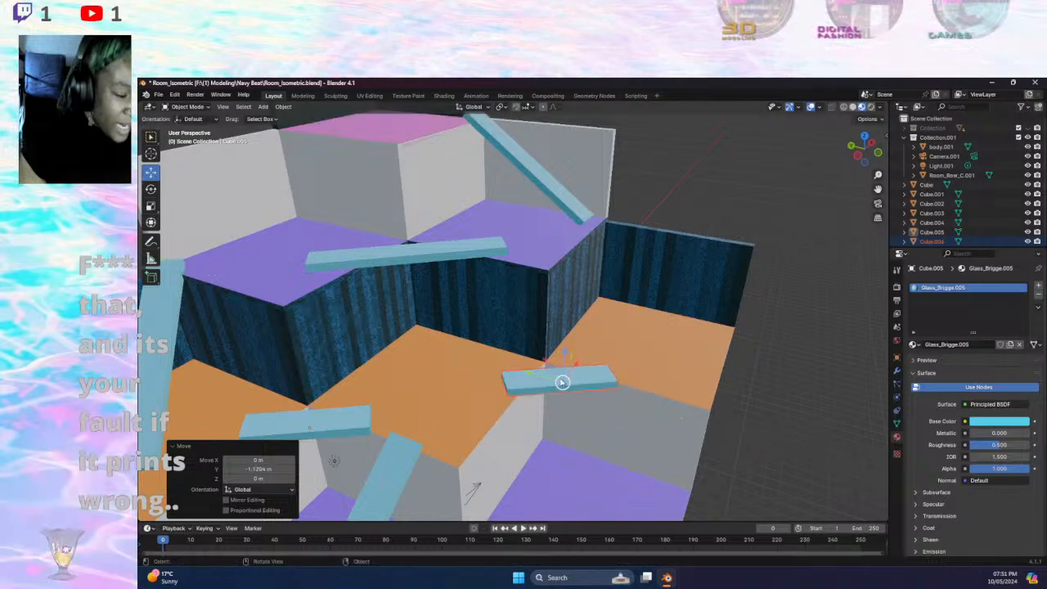
- Adjust the copied bridge along X by about 1.17 m and then -0.58 m so it spans both orange floors
middle_click_drag(540, 377, 486, 388)
key("g")
key("x")
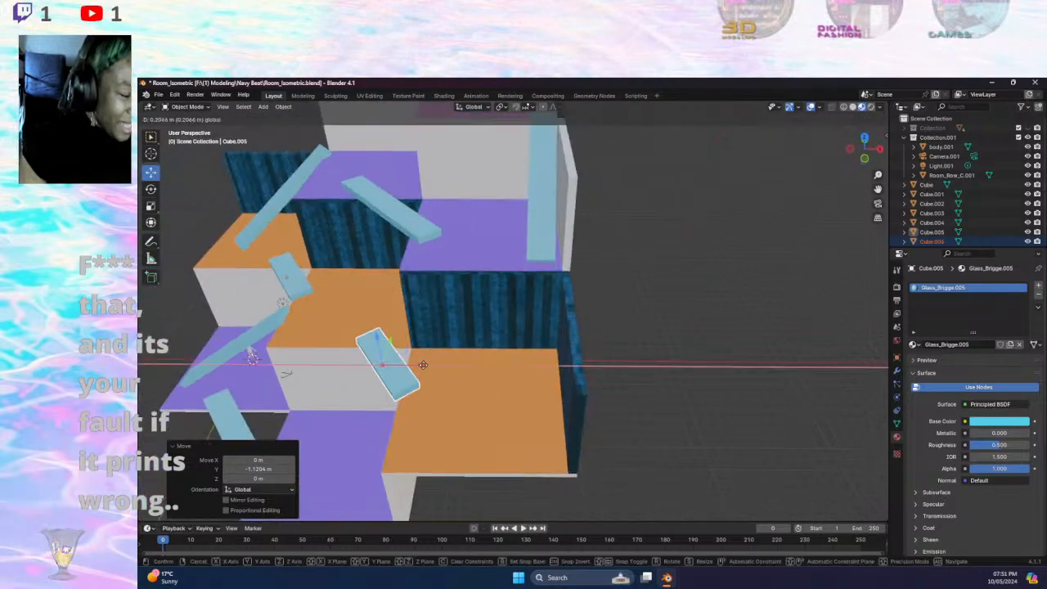
left_click(436, 366)
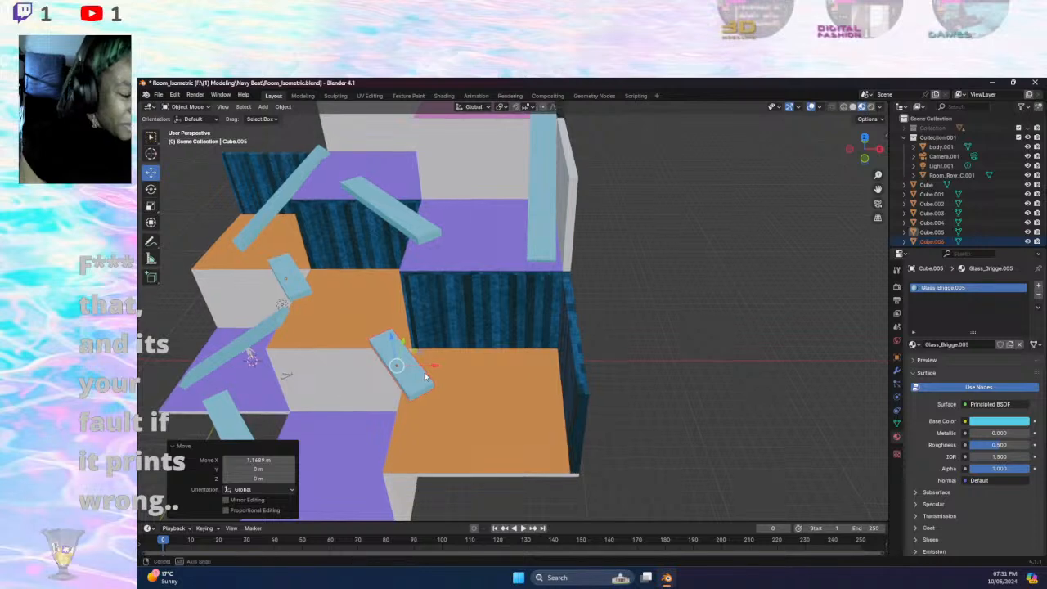
middle_click_drag(436, 365, 443, 375)
key("g")
key("x")
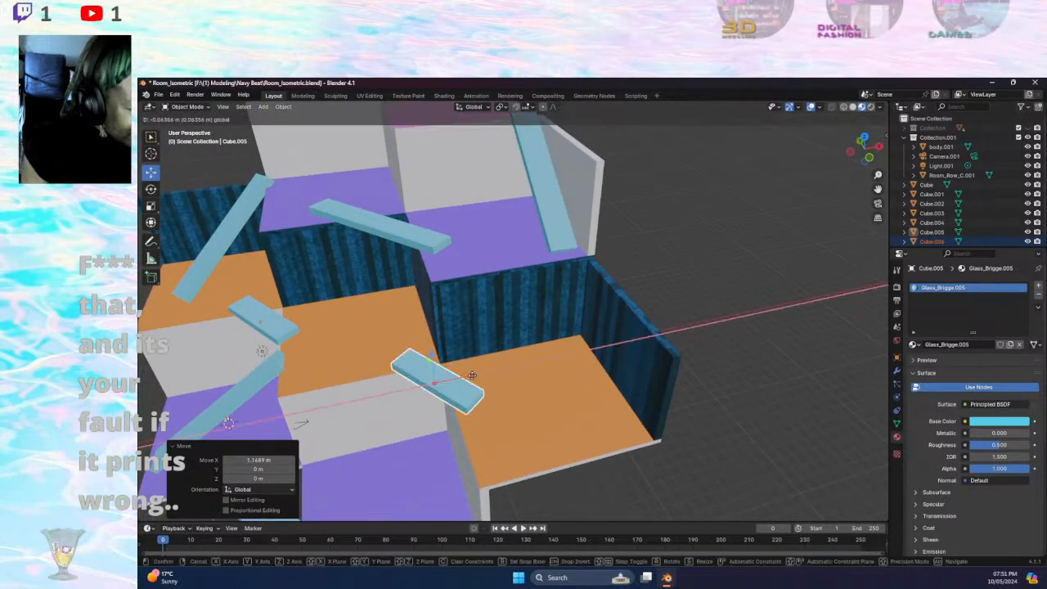
left_click(467, 381)
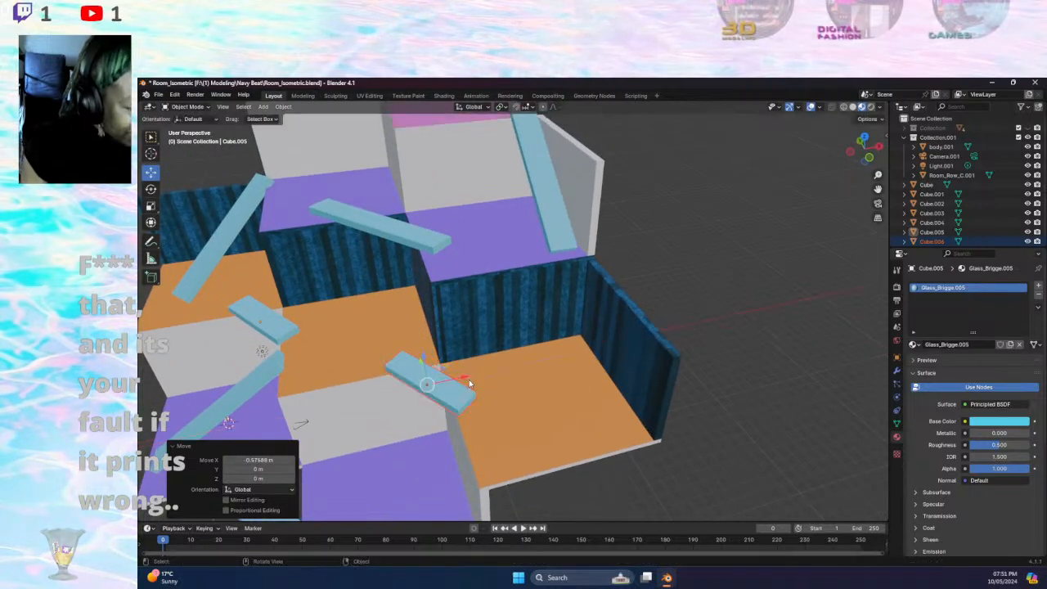
- Raise the copied short bridge about 0.09 m to sit on the orange floors
middle_click_drag(751, 412, 664, 429)
middle_click_drag(567, 389, 523, 297)
left_click(528, 299)
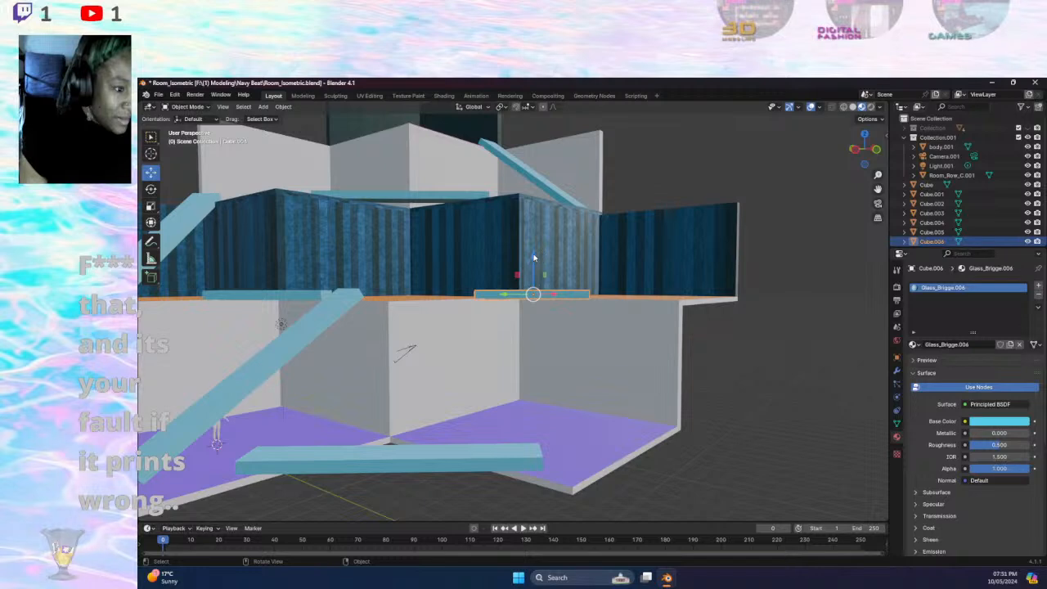
left_click(730, 386)
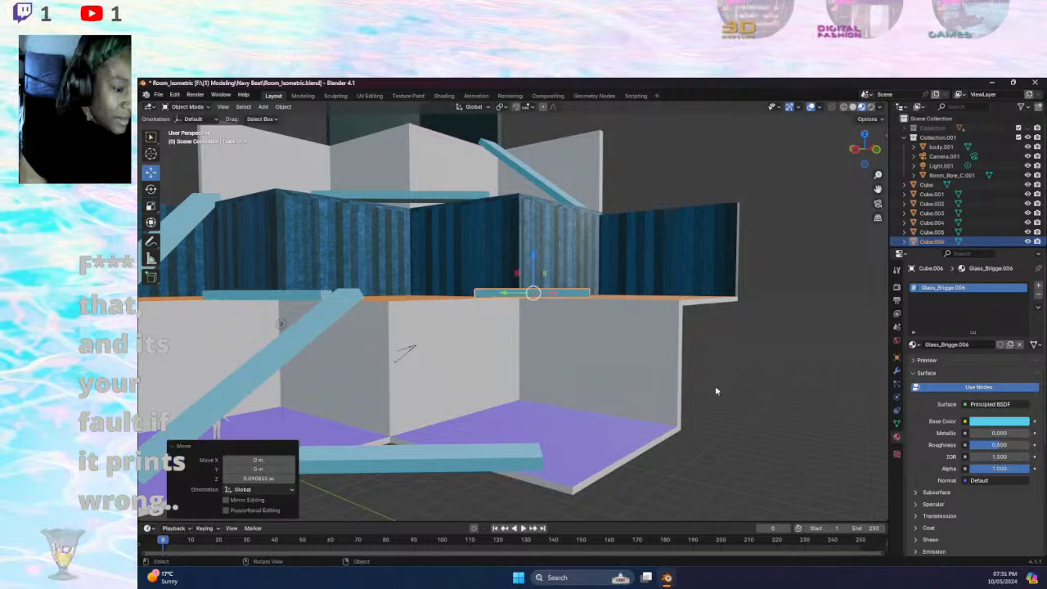
scroll(728, 381, "down", 8)
middle_click_drag(507, 388, 502, 437)
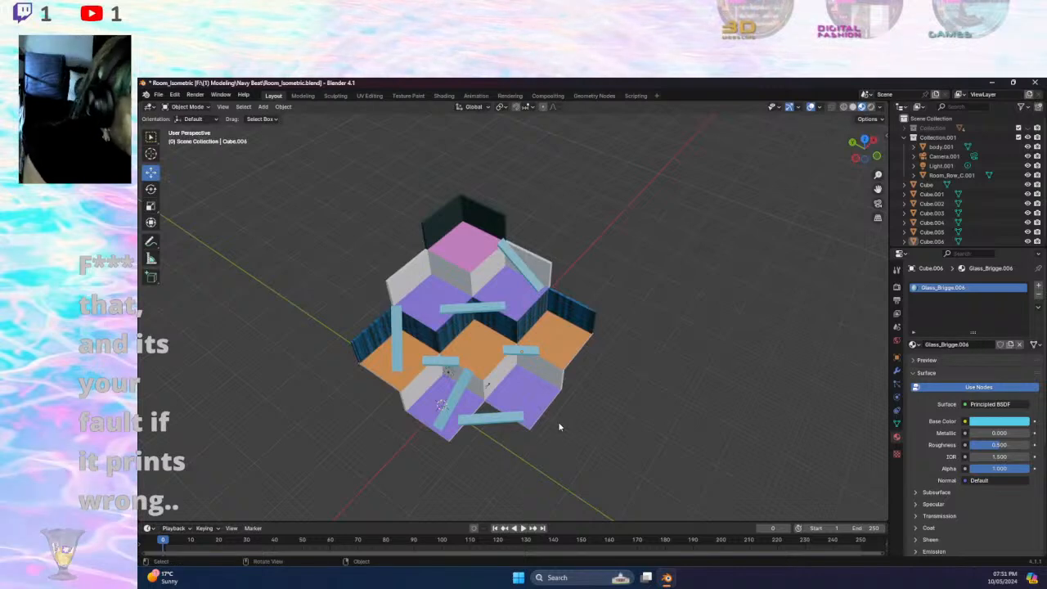
middle_click_drag(553, 415, 492, 419)
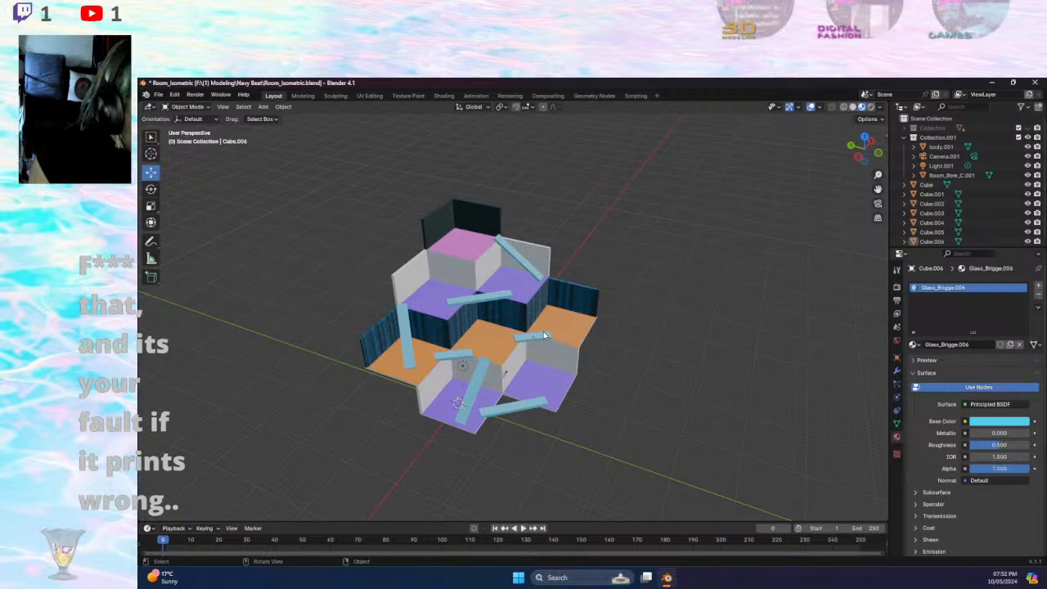
- Duplicate the sloped bridge below the pink floor and move the copy down and about -9.68 m along Y
scroll(588, 378, "up", 3)
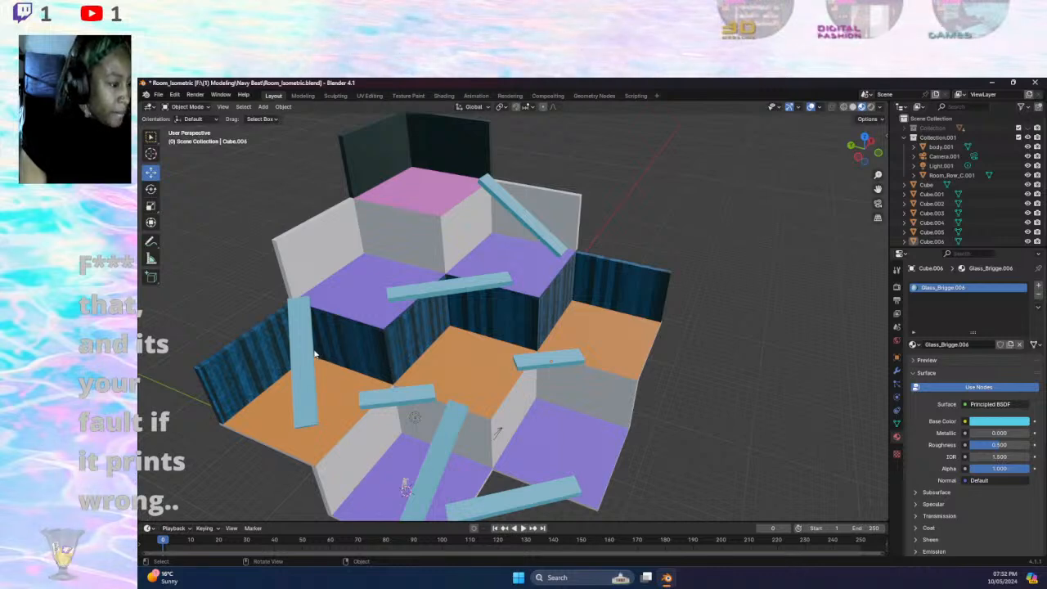
left_click(535, 223)
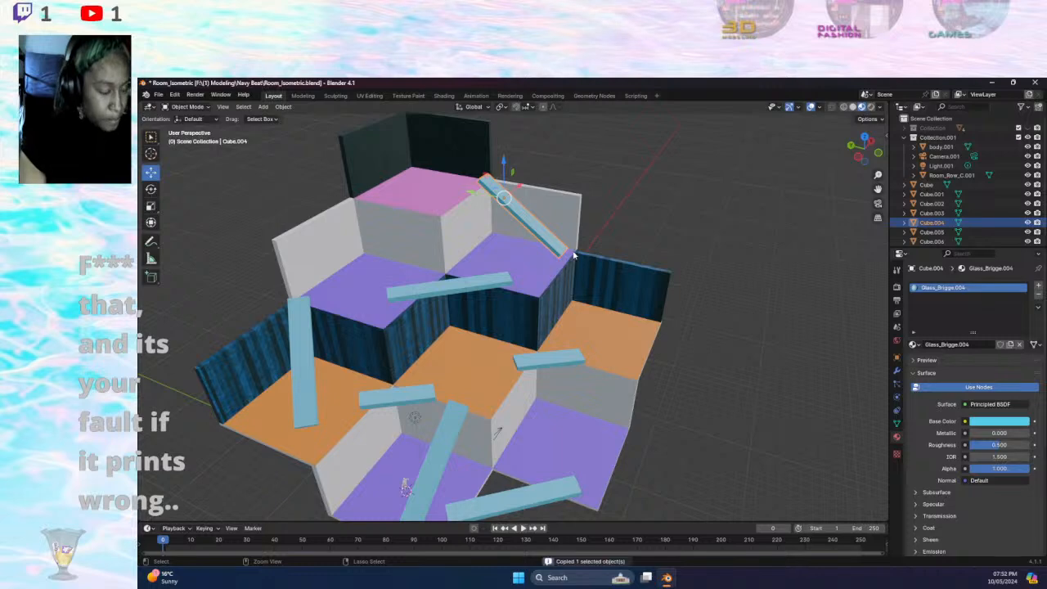
key("ctrl+v")
left_click_drag(505, 159, 542, 272)
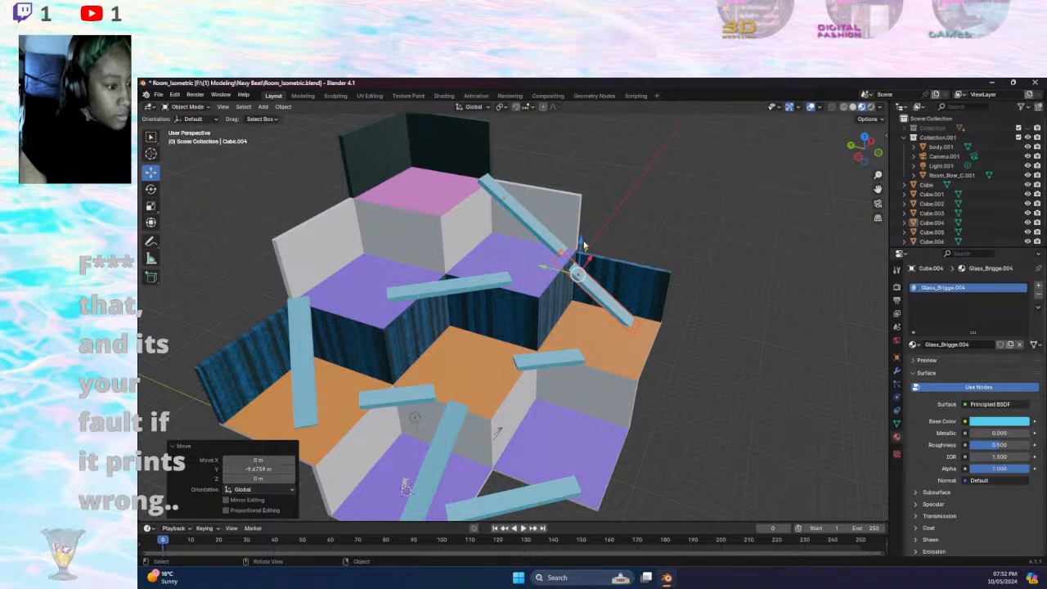
- Reposition the sloped bridge copy so it runs from the purple floor's corner down to the outer orange floor
mouse_move(580, 241)
left_mouse_down()
mouse_move(590, 252)
mouse_move(565, 286)
mouse_move(570, 242)
left_mouse_up()
middle_click_drag(570, 243, 567, 235)
left_click_drag(536, 253, 552, 253)
middle_click_drag(591, 243, 576, 270)
left_click_drag(578, 270, 536, 259)
middle_click_drag(536, 258, 603, 263)
left_click_drag(582, 212, 582, 214)
left_click(607, 227)
middle_click_drag(729, 281, 563, 253)
- Fine-tune the sloped bridge copy along Y and Z, finishing with a raise of about 0.47 m
left_click(564, 253)
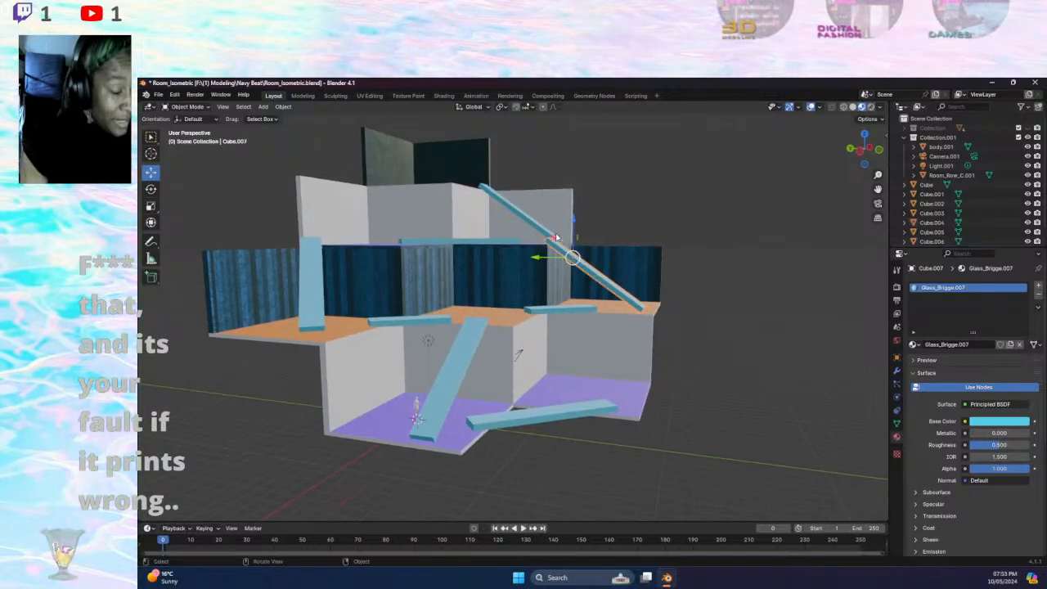
left_click_drag(572, 222, 572, 225)
left_click_drag(539, 258, 531, 259)
left_click_drag(571, 222, 575, 226)
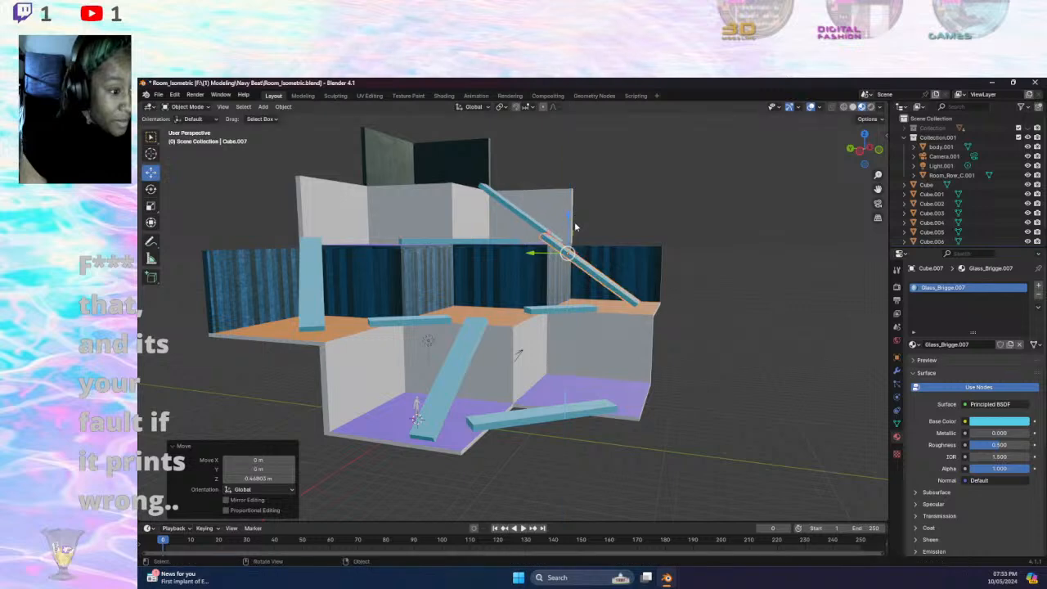
- Rotate the sloped bridge copy slightly to adjust its incline between the two floors
left_click(152, 190)
left_click_drag(593, 232, 597, 239)
left_click(713, 272)
middle_click_drag(615, 255, 561, 288)
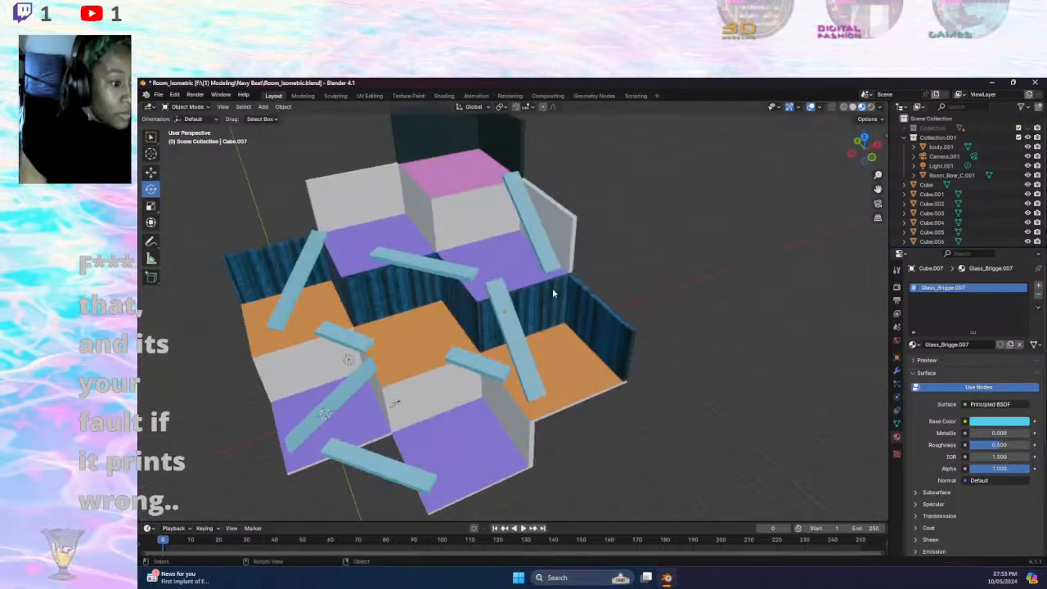
- In Edit Mode, select the upper end face of the lower sloped bridge and pull it up to the purple floor's edge
left_click(503, 304)
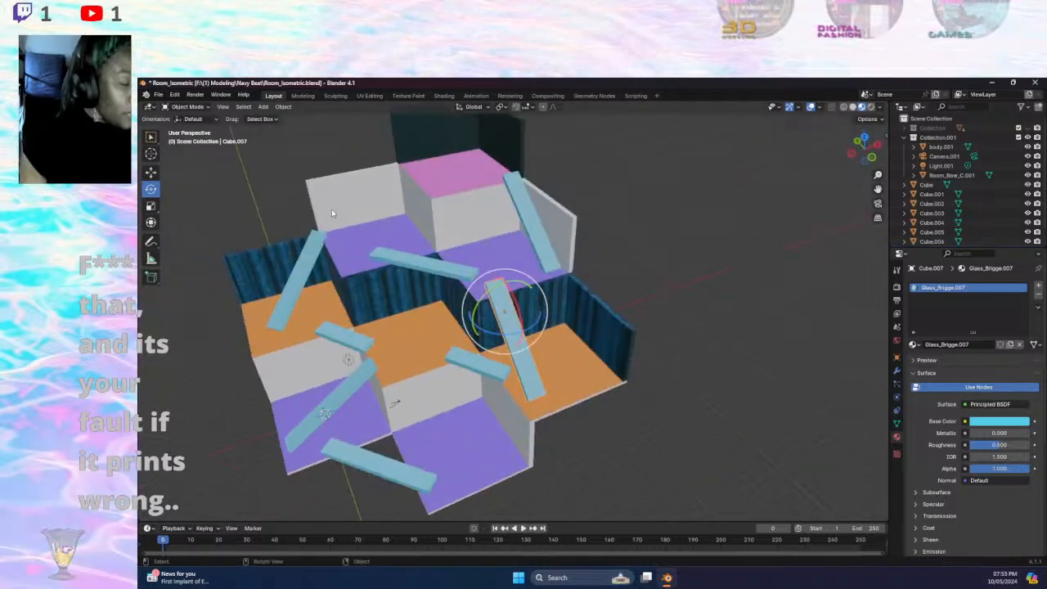
left_click(185, 107)
left_click(181, 129)
scroll(593, 235, "up", 10)
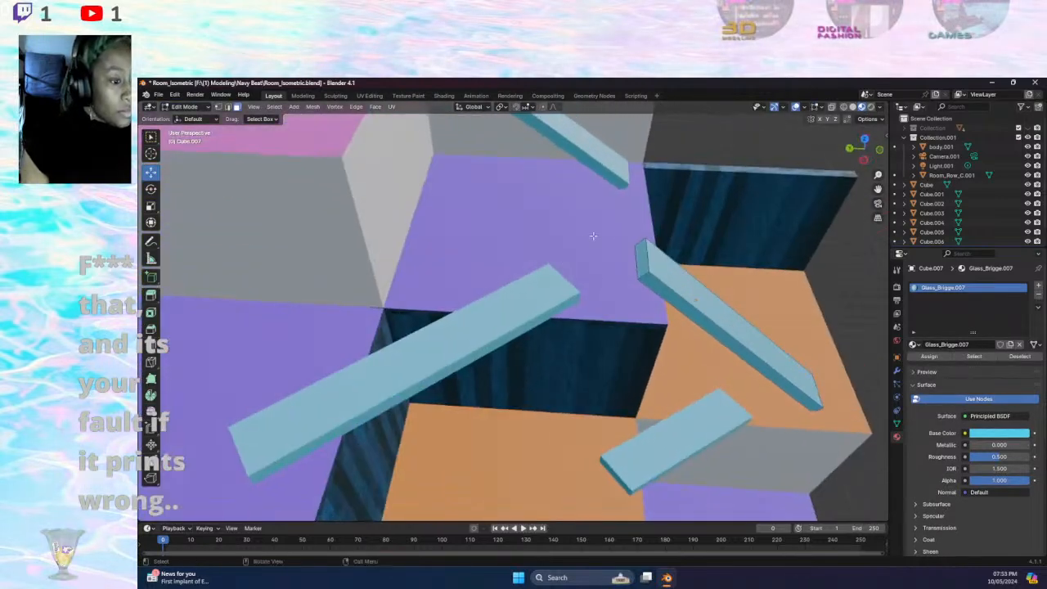
left_click(651, 255)
left_click(641, 250)
left_click_drag(637, 235, 636, 247)
middle_click_drag(636, 247, 595, 230)
left_click_drag(513, 188, 530, 209)
middle_click_drag(571, 255, 603, 222)
left_click(644, 235)
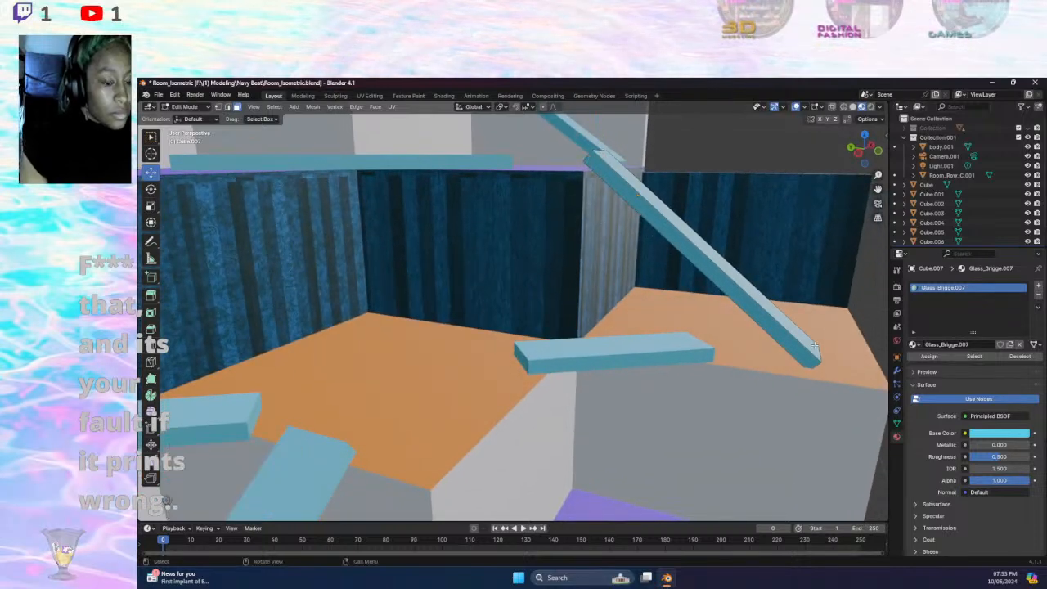
- Examine the placement of all the bridges across the stepped room from several angles
scroll(815, 347, "down", 10)
middle_click_drag(563, 411, 546, 444)
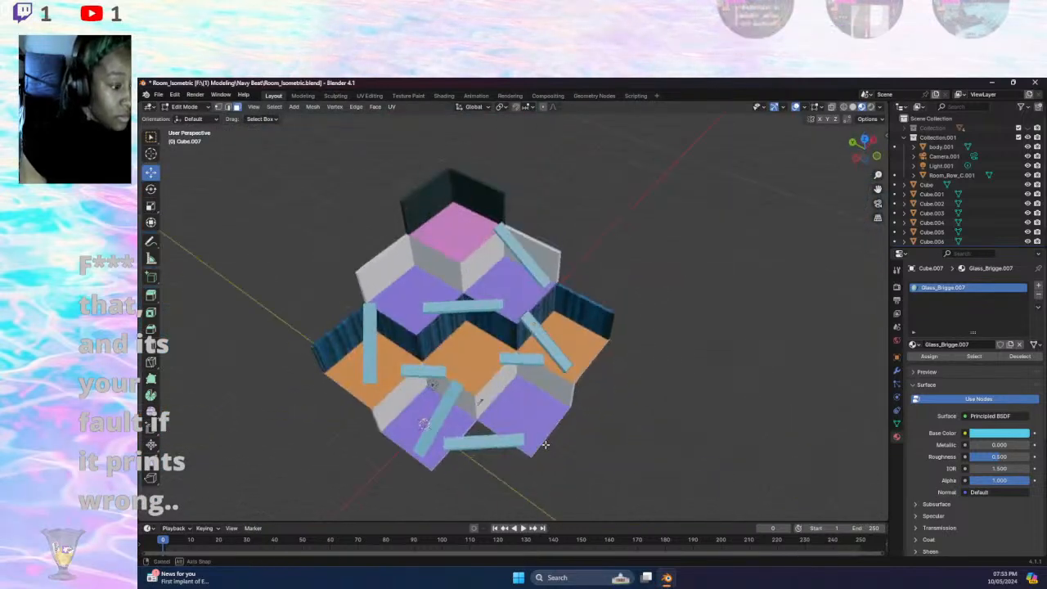
scroll(589, 422, "down", 2)
scroll(603, 385, "up", 4)
scroll(604, 384, "down", 4)
middle_click_drag(604, 384, 624, 341)
scroll(603, 339, "up", 4)
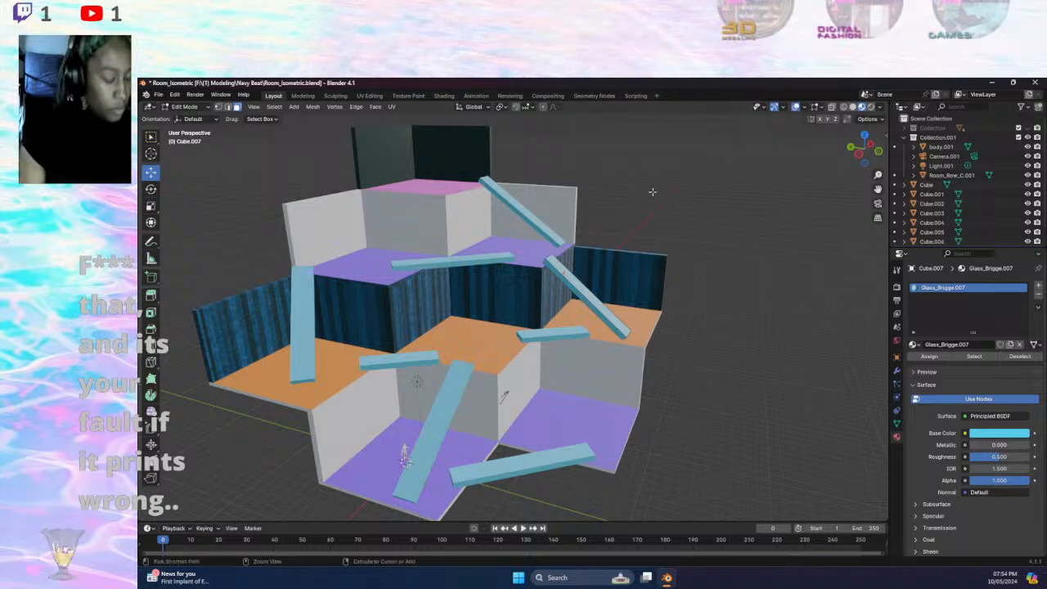
- Save the Room_Isometric file and return to Object Mode
key("ctrl+s")
left_click(184, 106)
left_click(192, 123)
- Select the stepped room model and open it in the UV Editing workspace
left_click(707, 258)
left_click(561, 295)
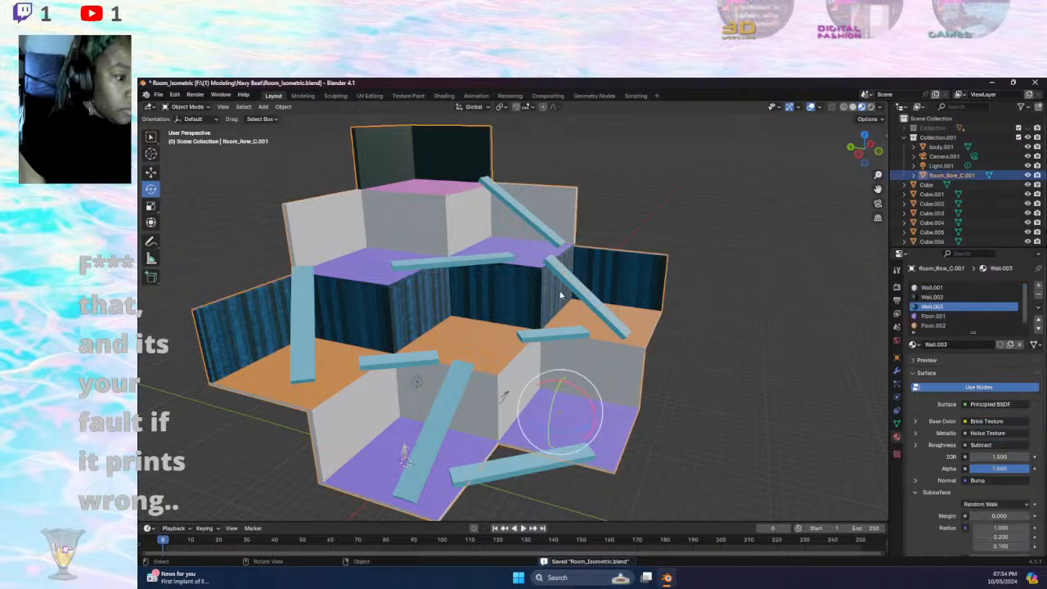
left_click(409, 96)
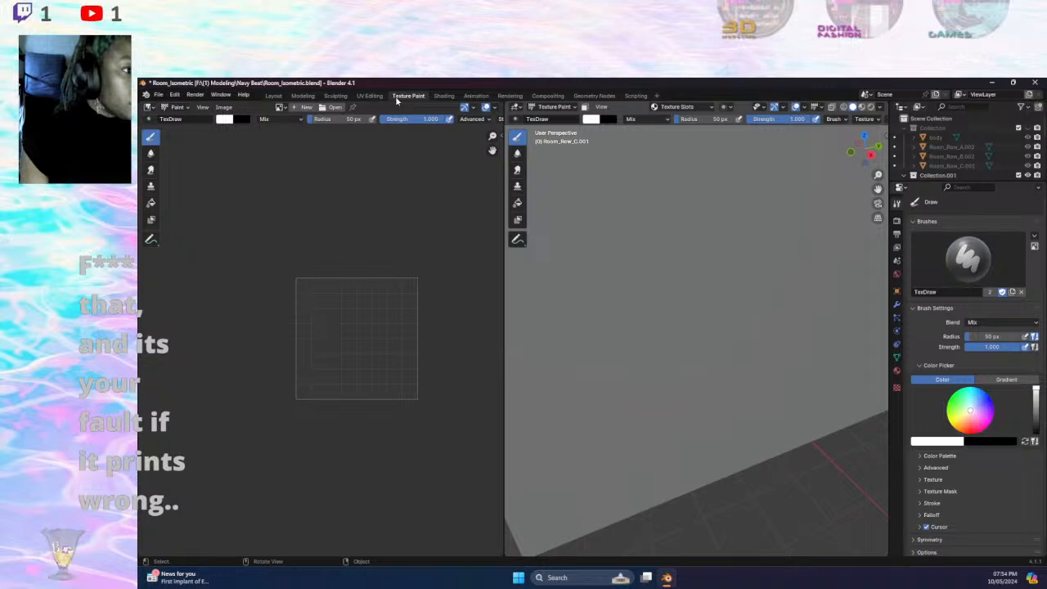
left_click(369, 96)
scroll(751, 311, "up", 4)
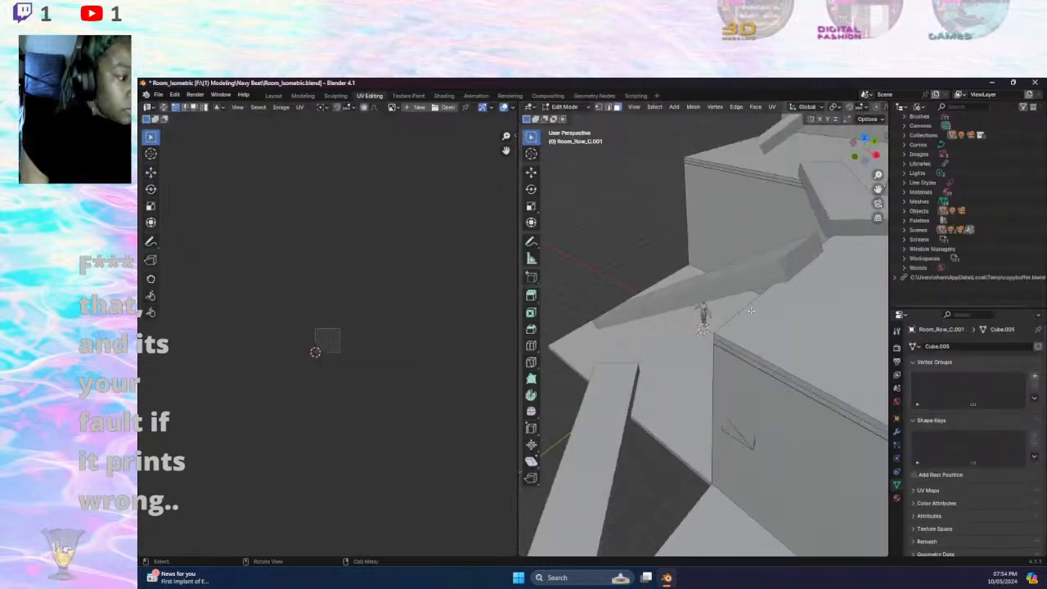
- Select all faces of the stepped room and examine its existing UV layout
key("a")
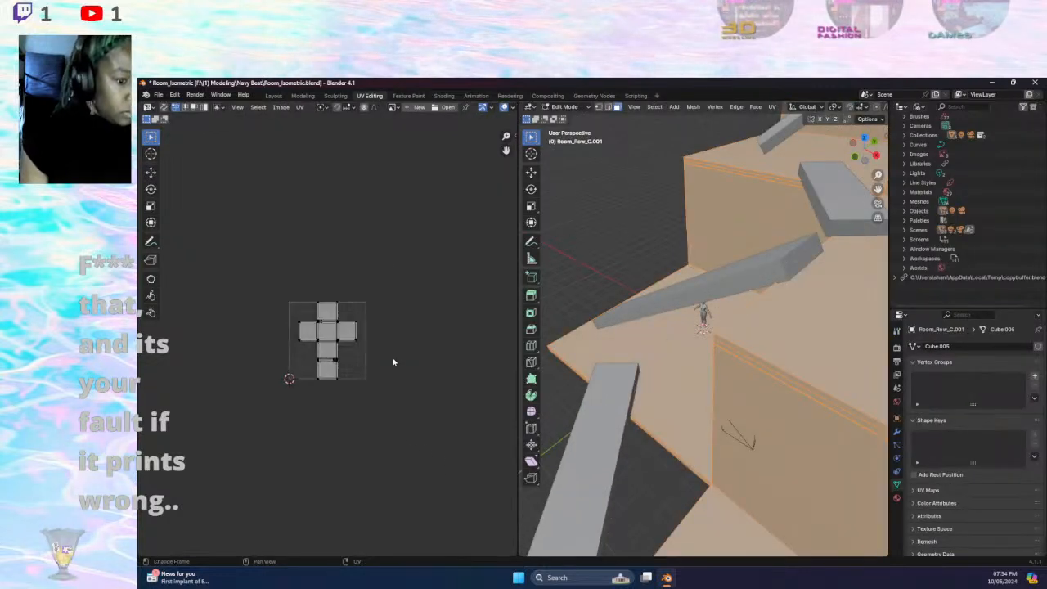
scroll(387, 353, "up", 14)
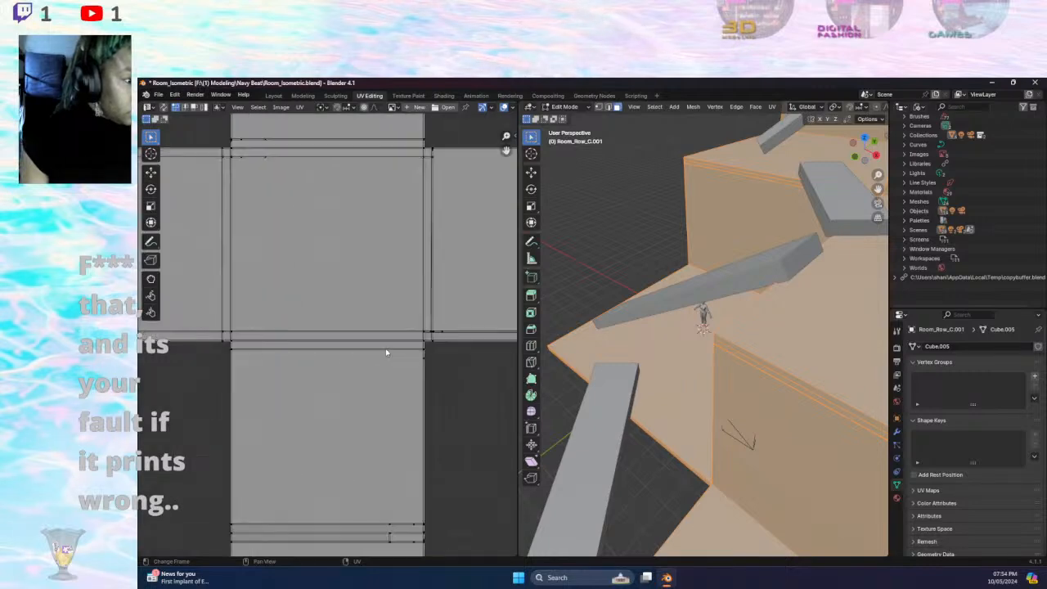
scroll(387, 353, "down", 4)
middle_click_drag(387, 353, 415, 346)
scroll(614, 346, "down", 6)
middle_click_drag(614, 346, 814, 267)
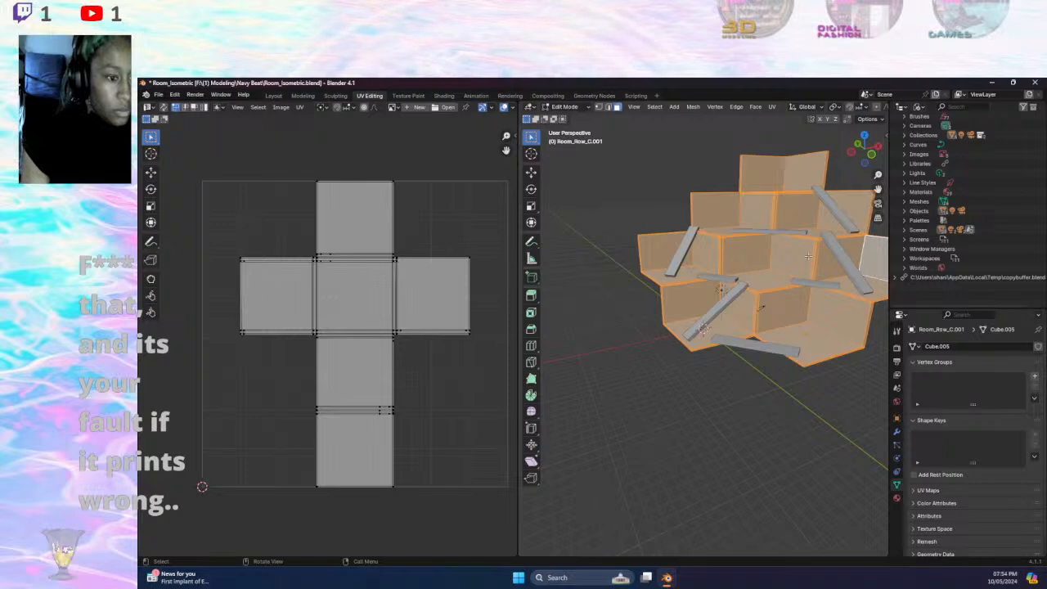
- Inspect the UV placement of individual wall faces on each tier of the room
left_click(800, 246)
left_click(733, 254)
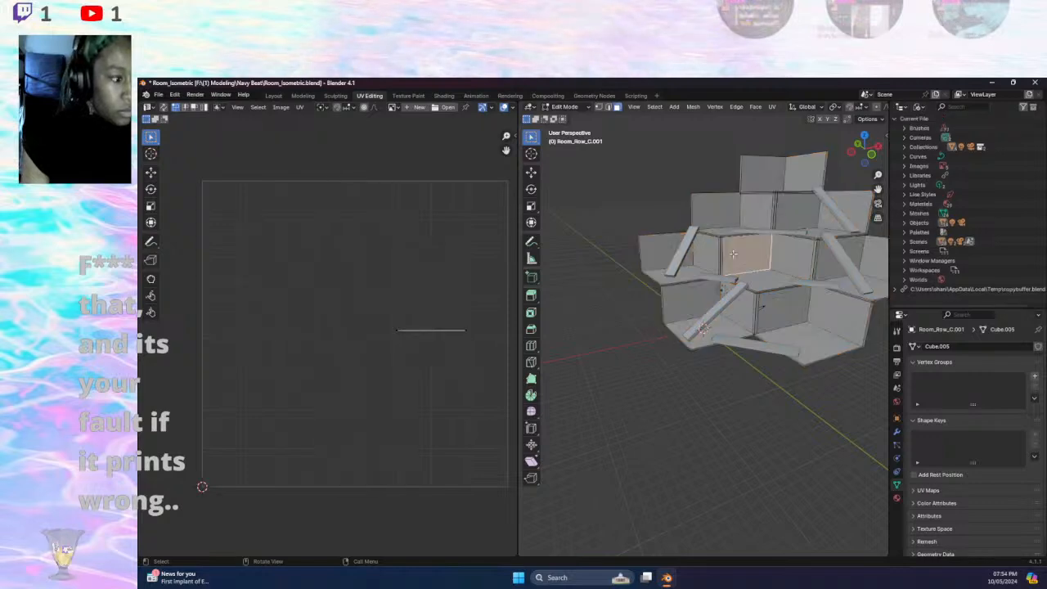
left_click(715, 258)
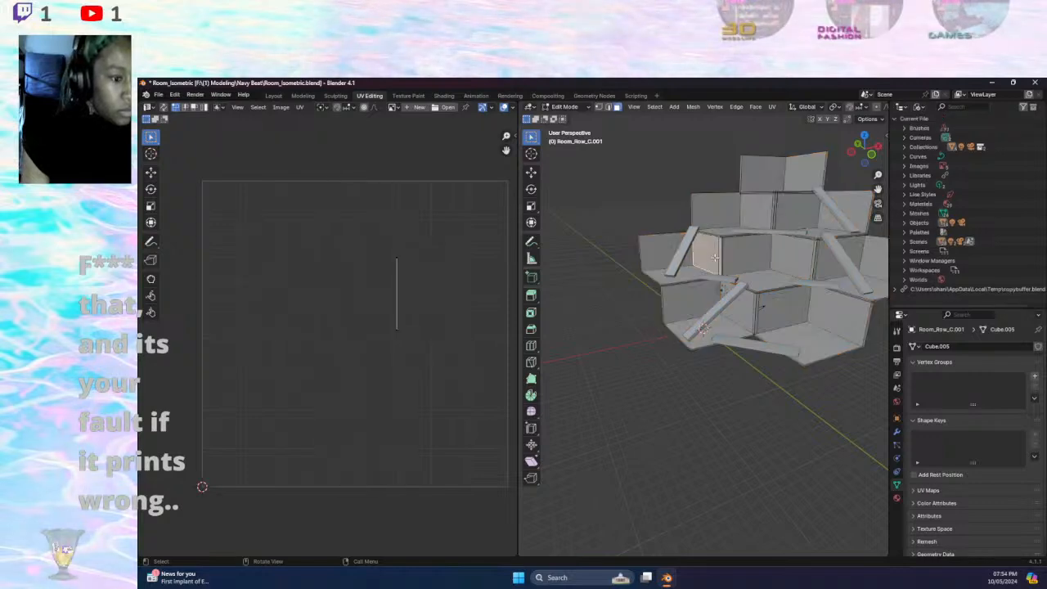
left_click(783, 300)
left_click(754, 280)
left_click(708, 293)
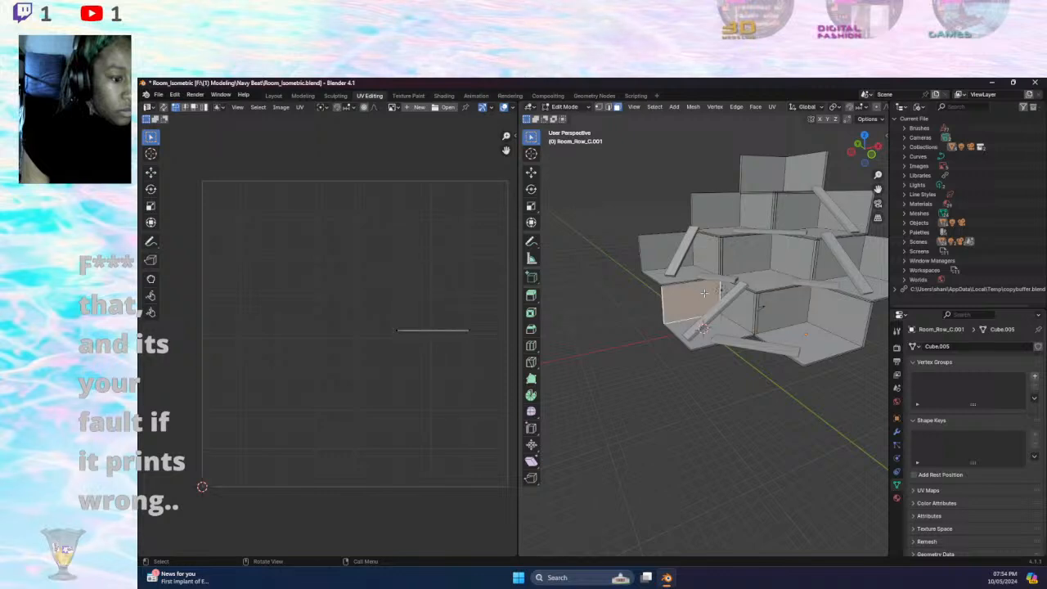
left_click(663, 260)
left_click(715, 211)
left_click(759, 170)
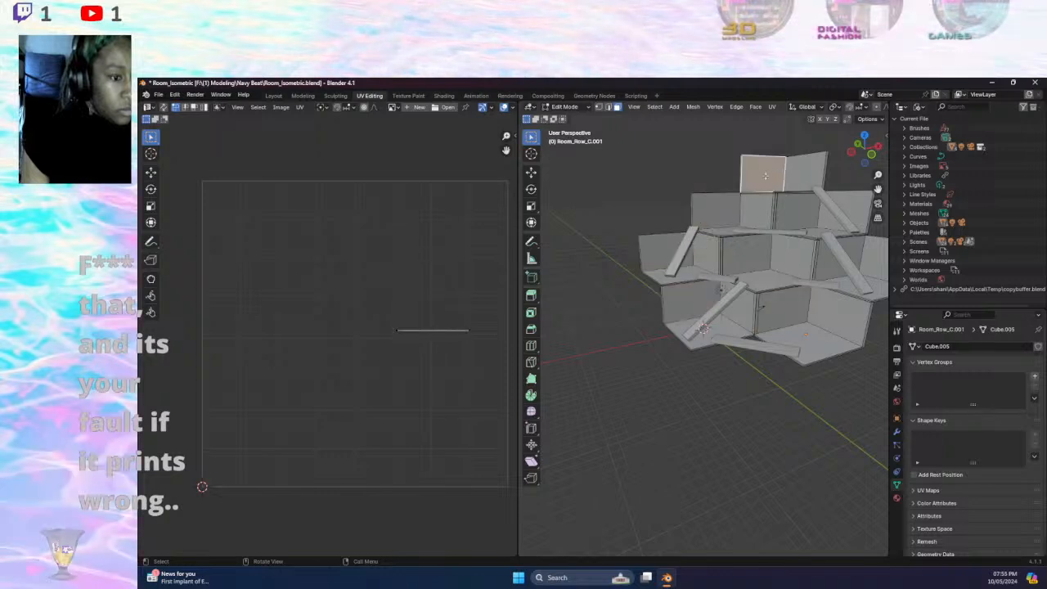
left_click(801, 175)
left_click(861, 212)
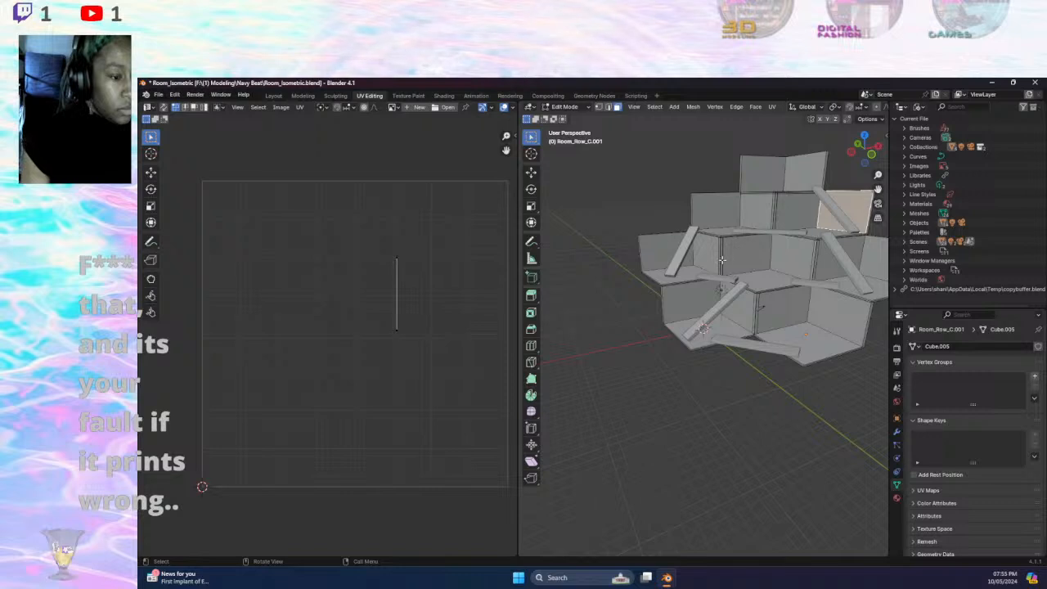
- Unwrap all of the room's faces with the standard Unwrap method and check the UVs of individual walls
key("a")
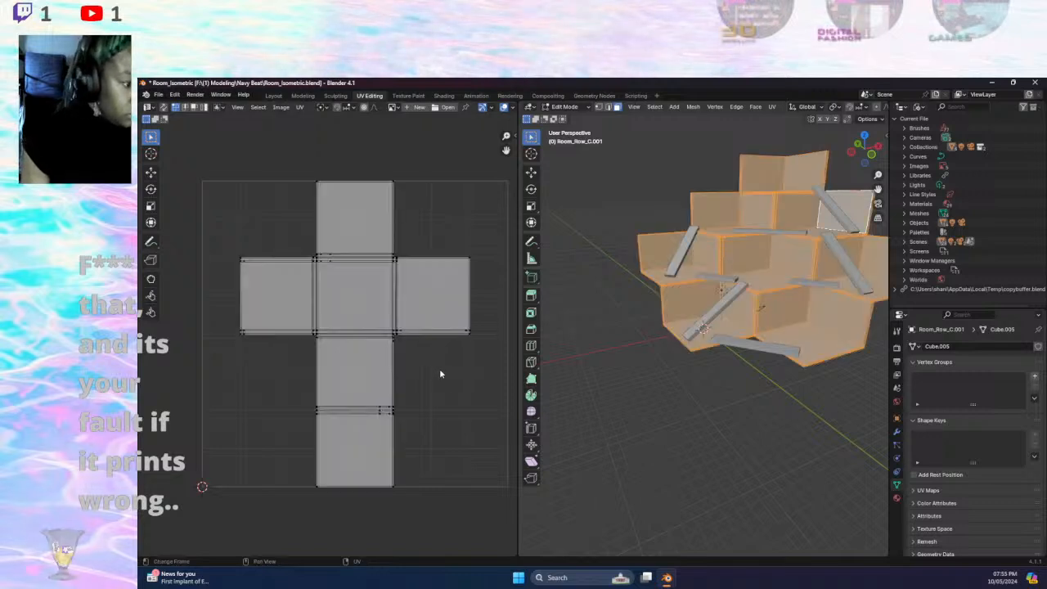
right_click(733, 242)
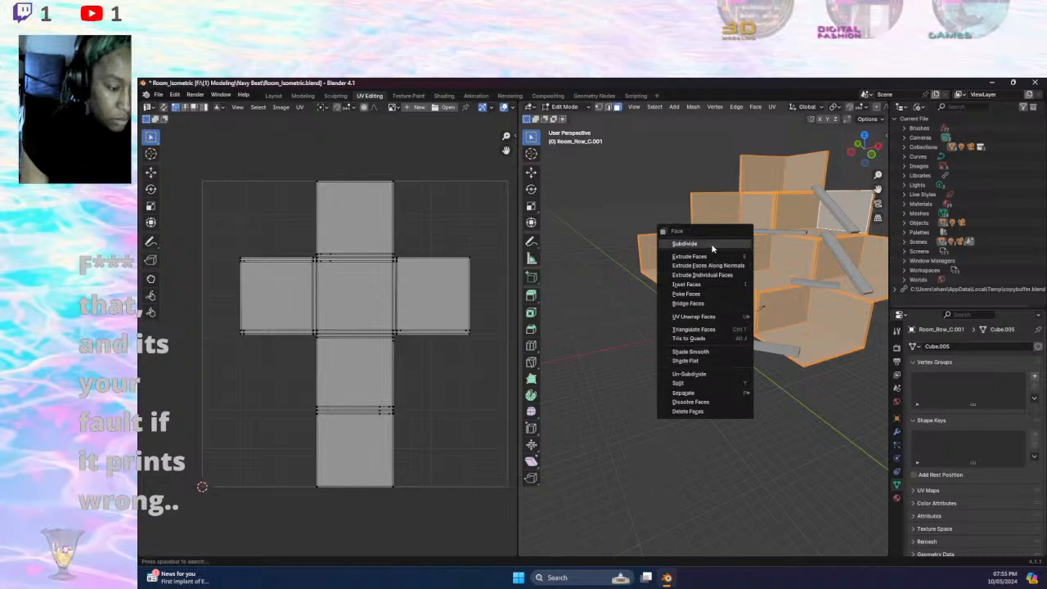
mouse_move(734, 317)
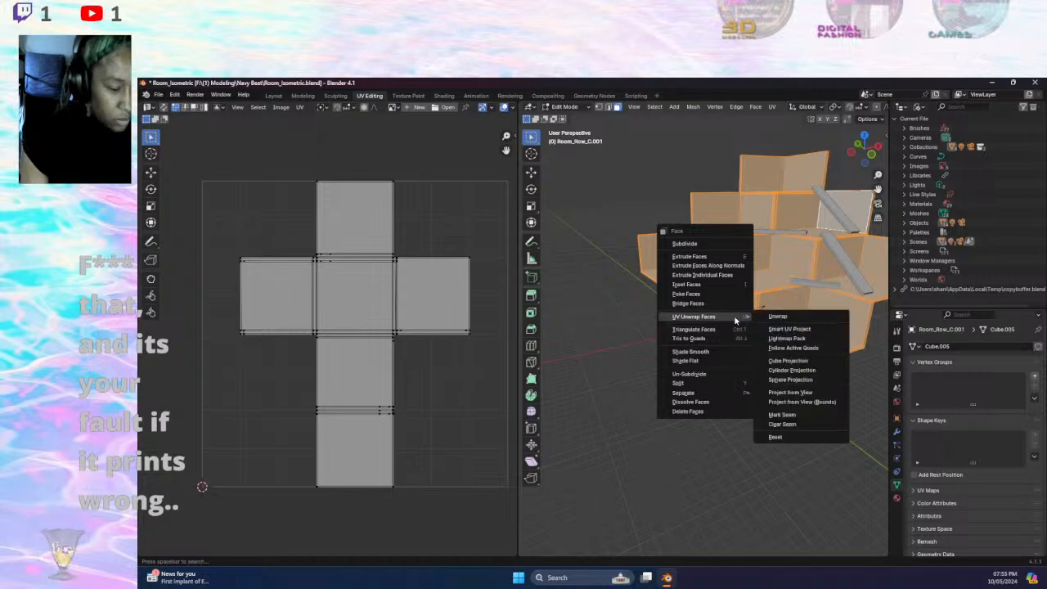
left_click(819, 316)
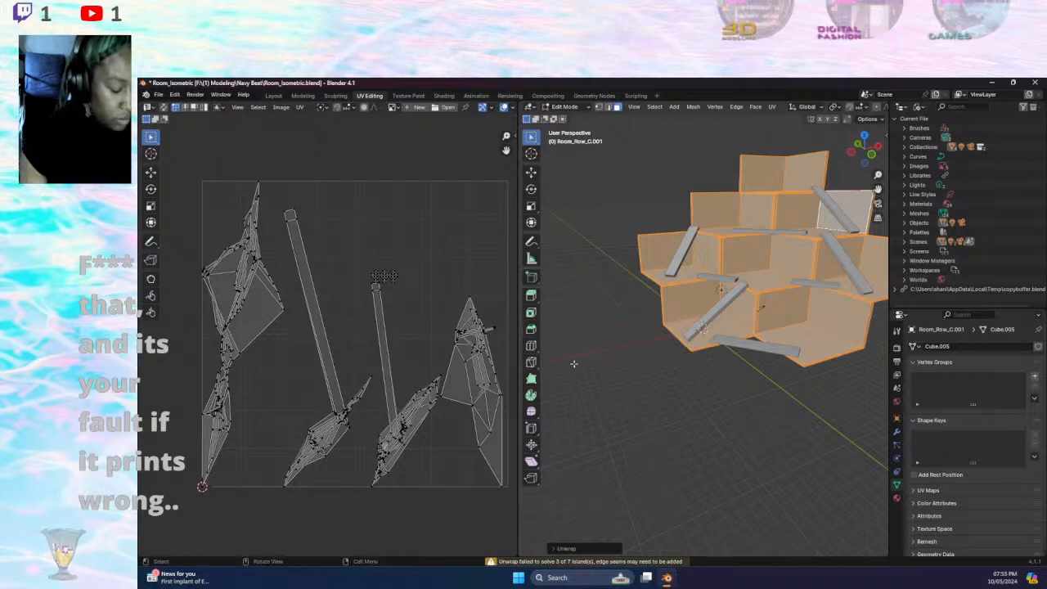
left_click(712, 402)
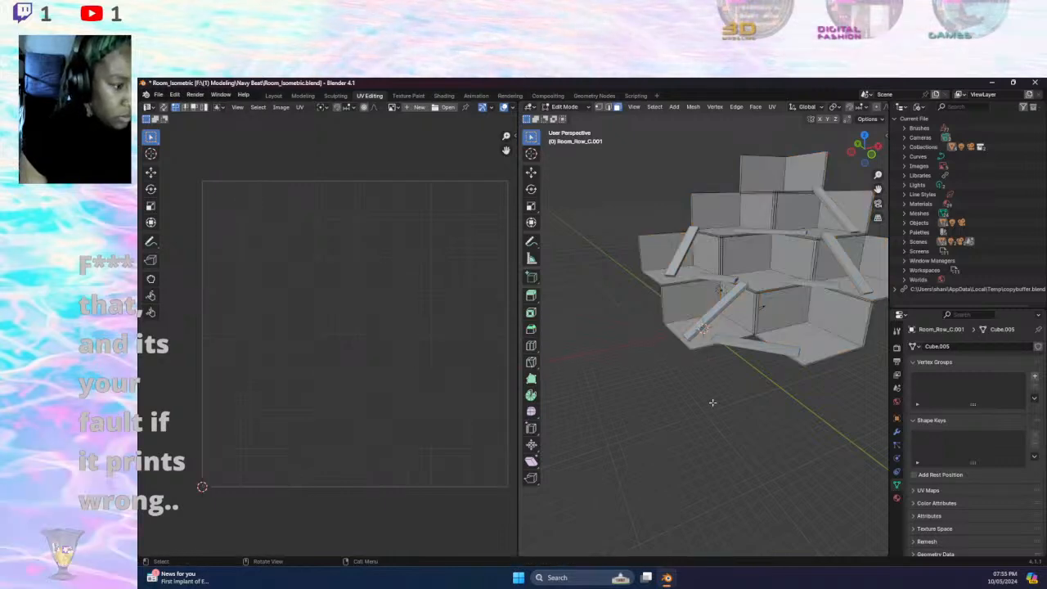
left_click(760, 259)
left_click(733, 210)
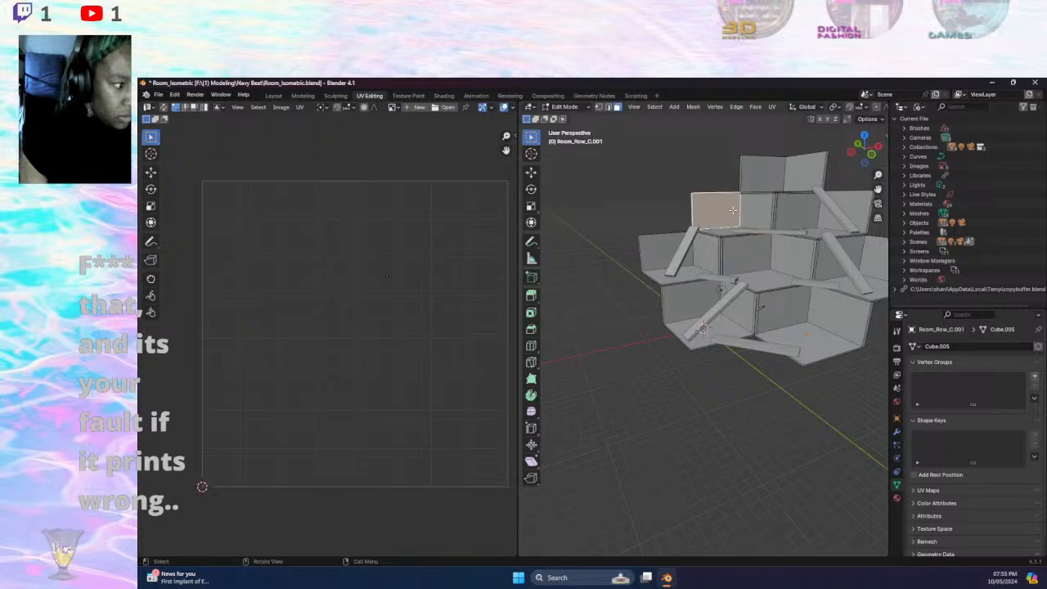
- Unwrap all of the room's faces using Smart UV Project with its default settings
key("a")
key("ctrl+f")
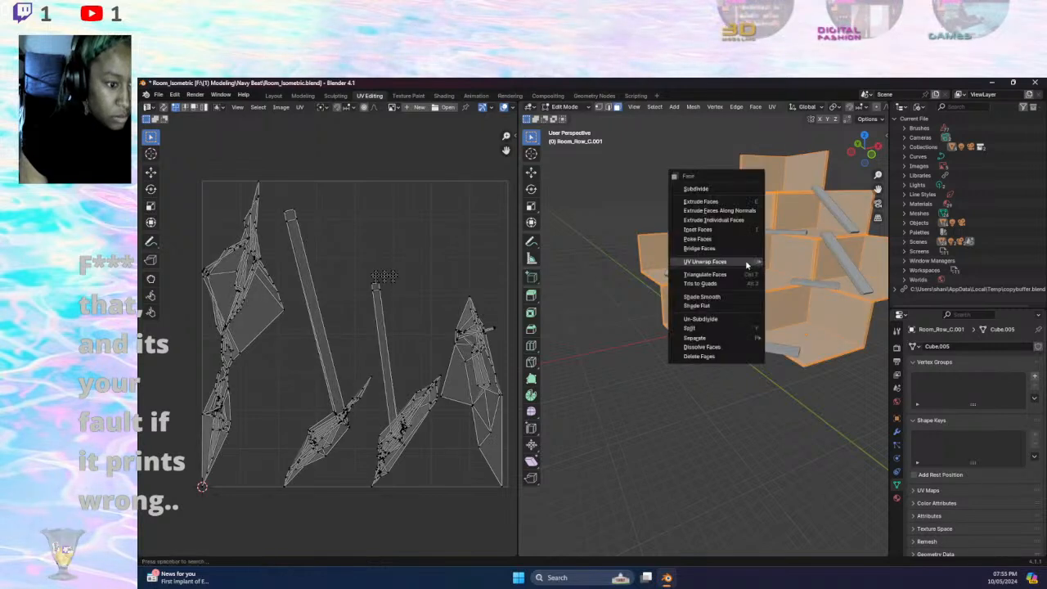
mouse_move(747, 267)
left_click(823, 275)
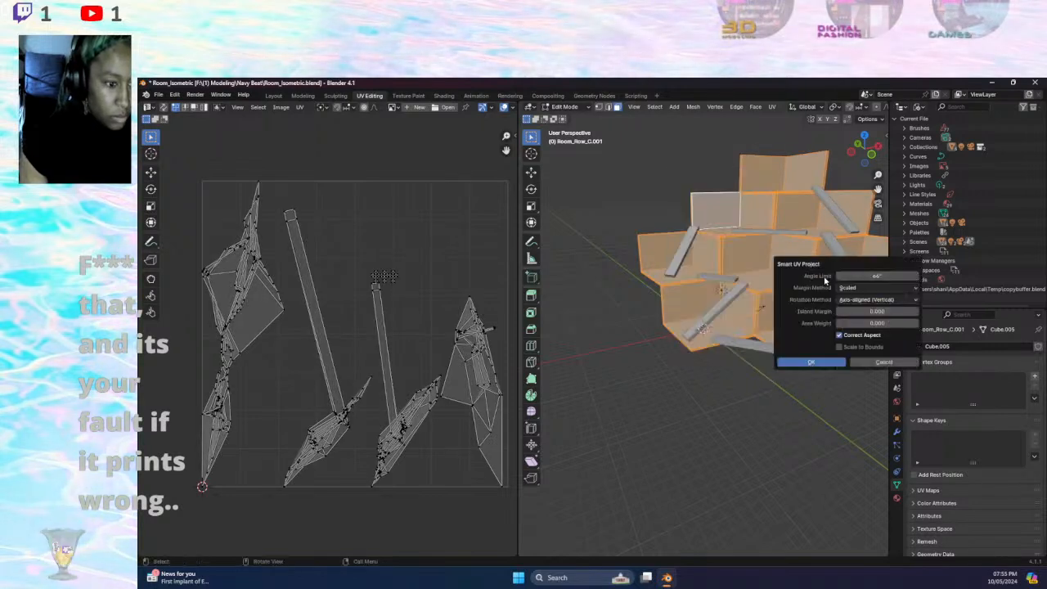
left_click(844, 362)
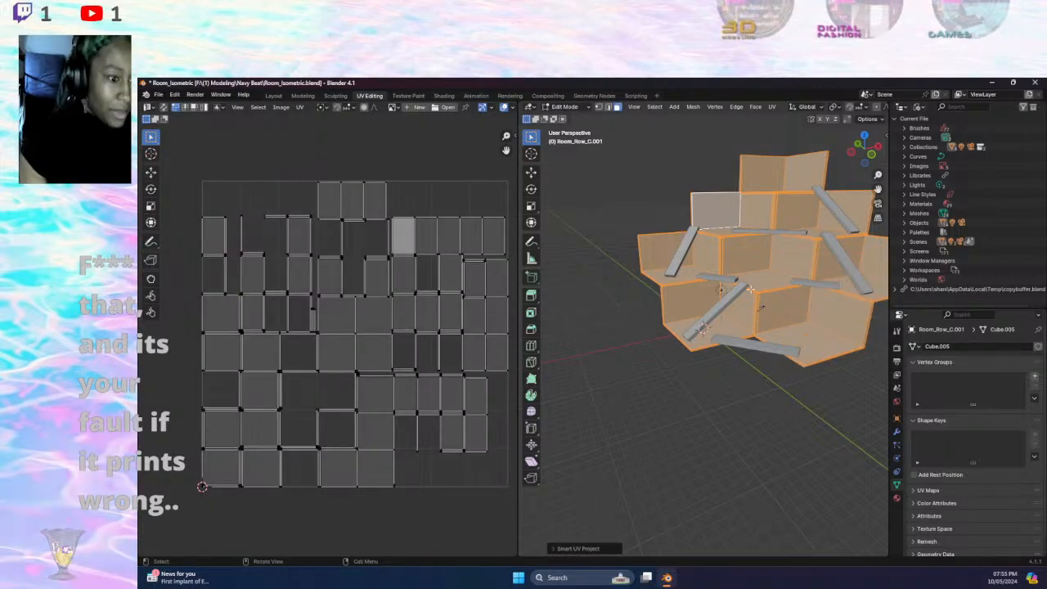
- Inspect the UV islands of individual wall faces on the tier above the lowest rooms
left_click(689, 417)
left_click(719, 253)
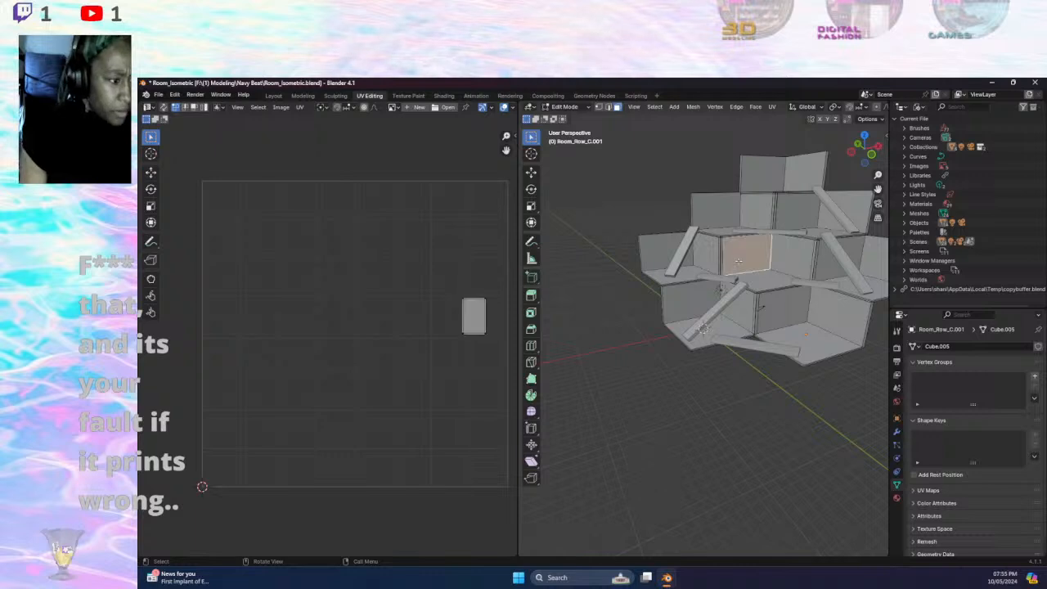
left_click(804, 251)
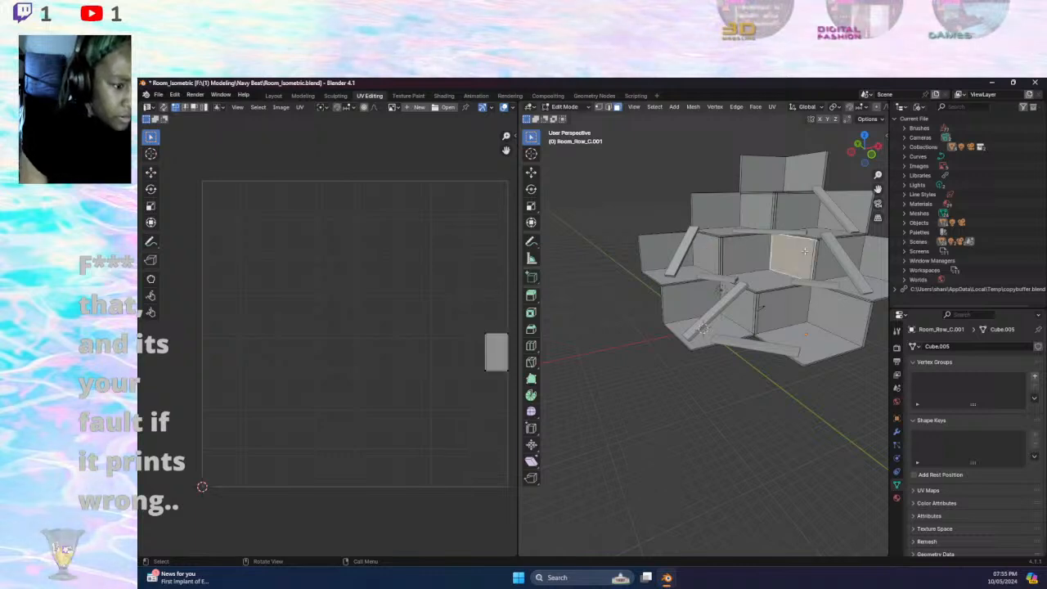
left_click(747, 261)
left_click(714, 256)
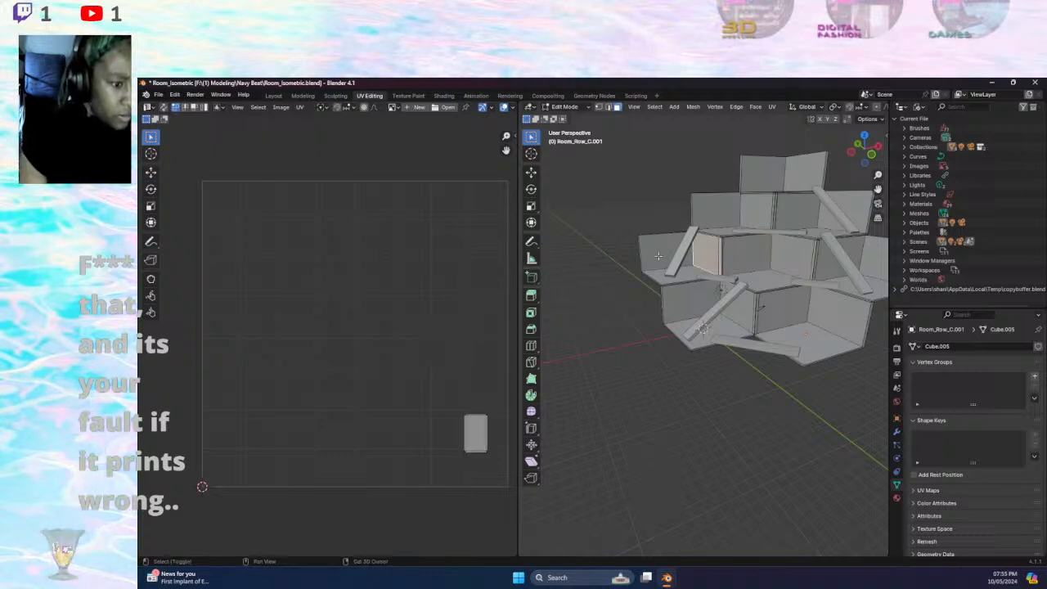
- Select all six walls of the second tier together to compare their UV islands, and save the Room_Isometric file
left_click(658, 256, "shift")
left_click(746, 256, "shift")
left_click(810, 254, "shift")
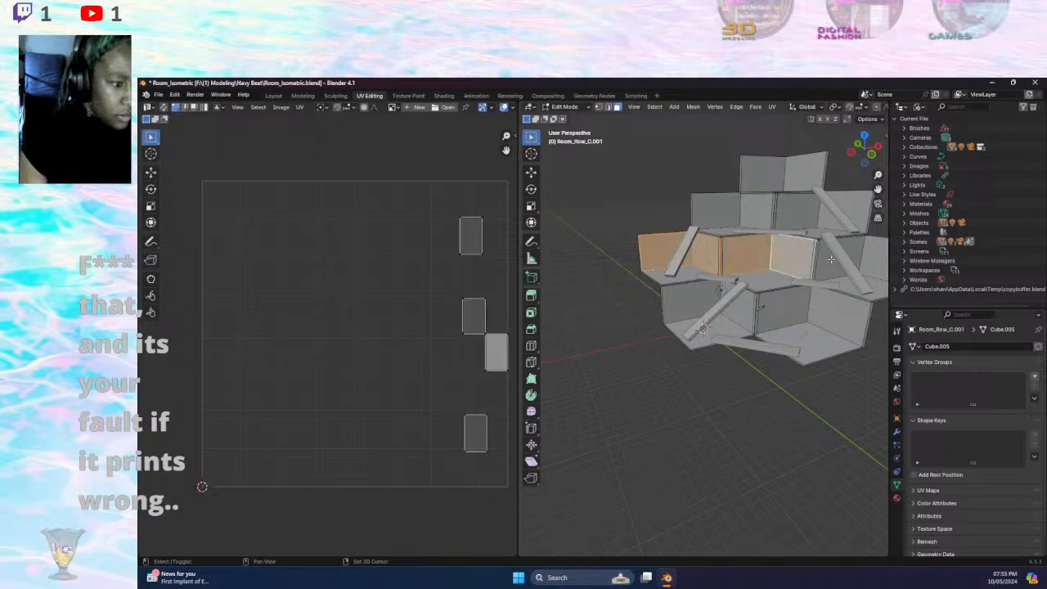
left_click(831, 260, "shift")
left_click(868, 259, "shift")
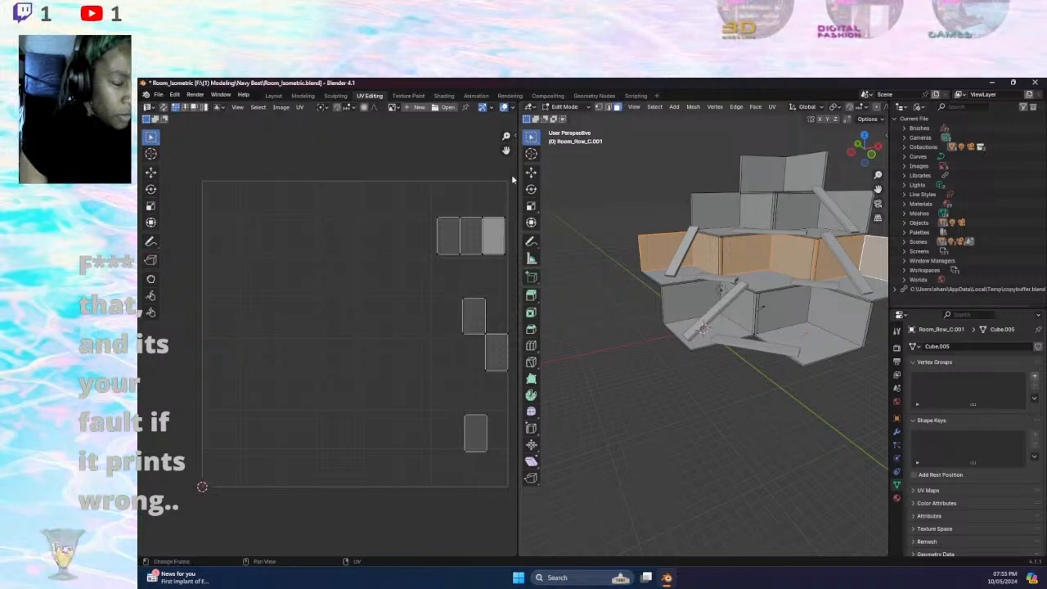
key("ctrl+s")
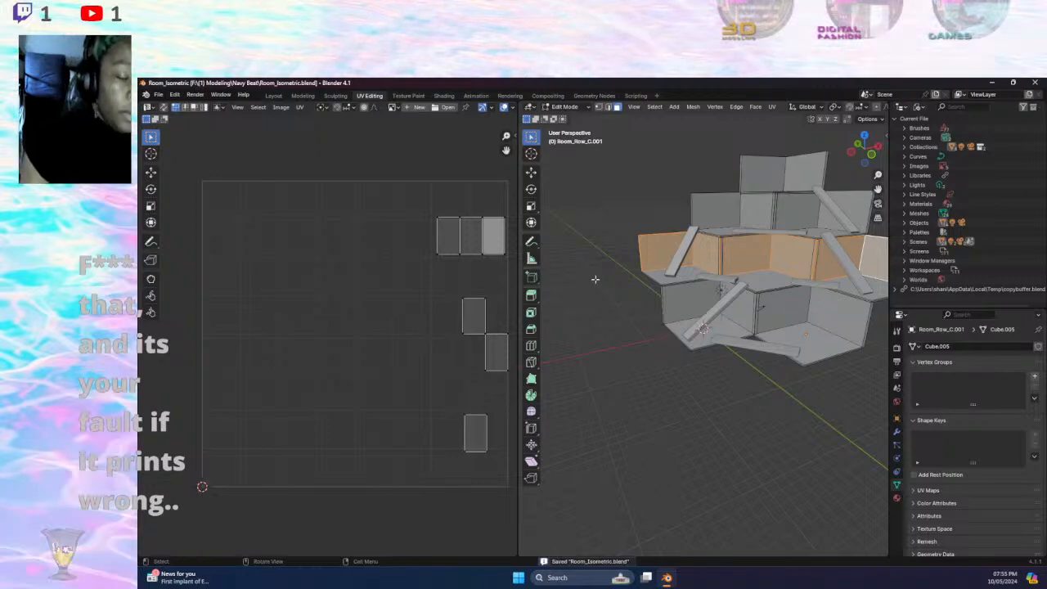
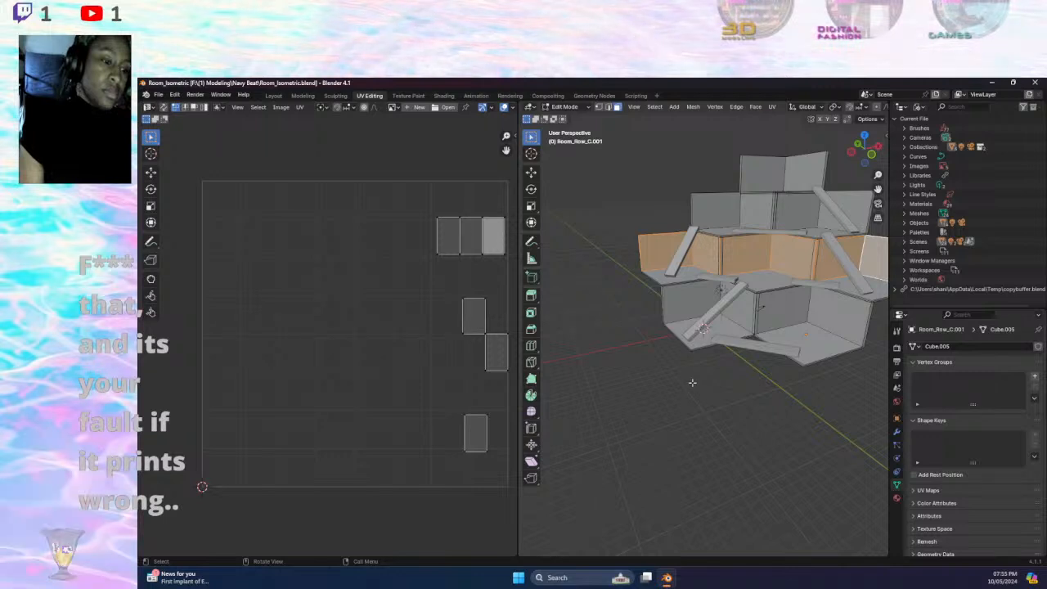
- Return to the Layout workspace and move the Wall.003 material to the top of the room's material slots
left_click(671, 428)
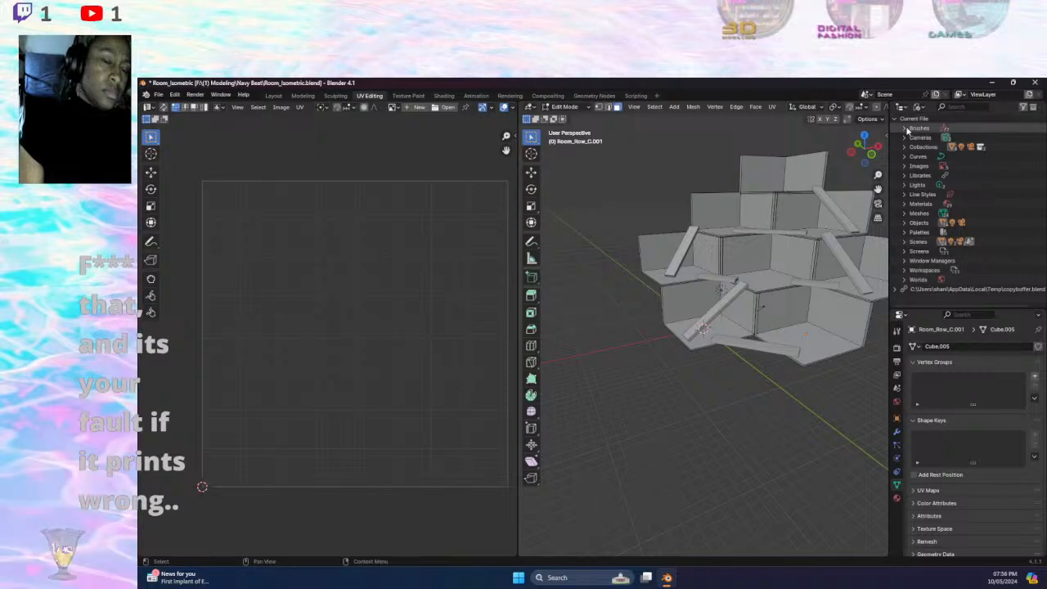
scroll(755, 253, "down", 3)
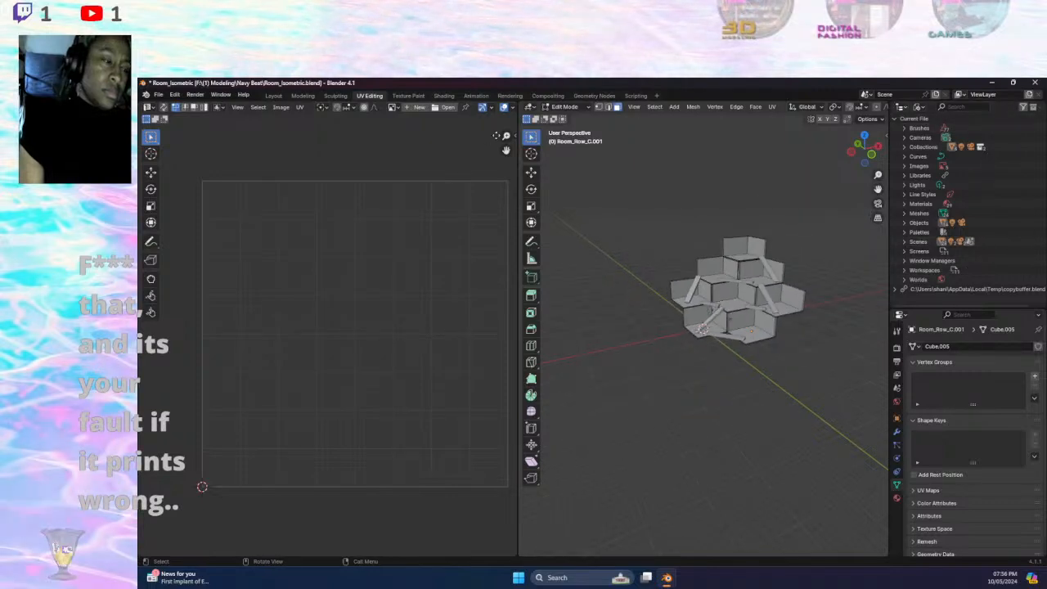
left_click(273, 96)
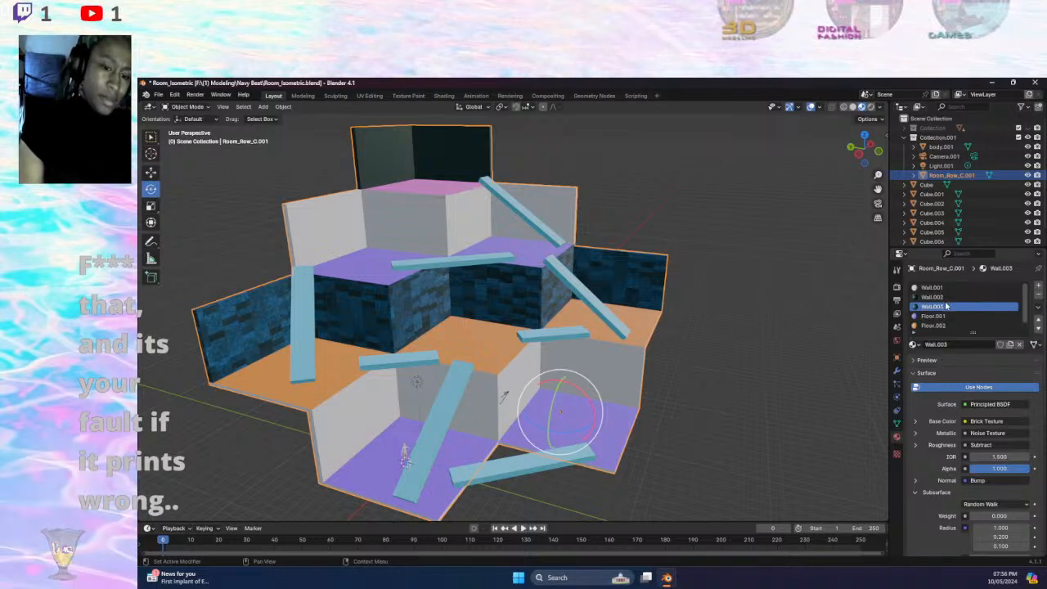
left_click(1039, 322)
left_click(1038, 322)
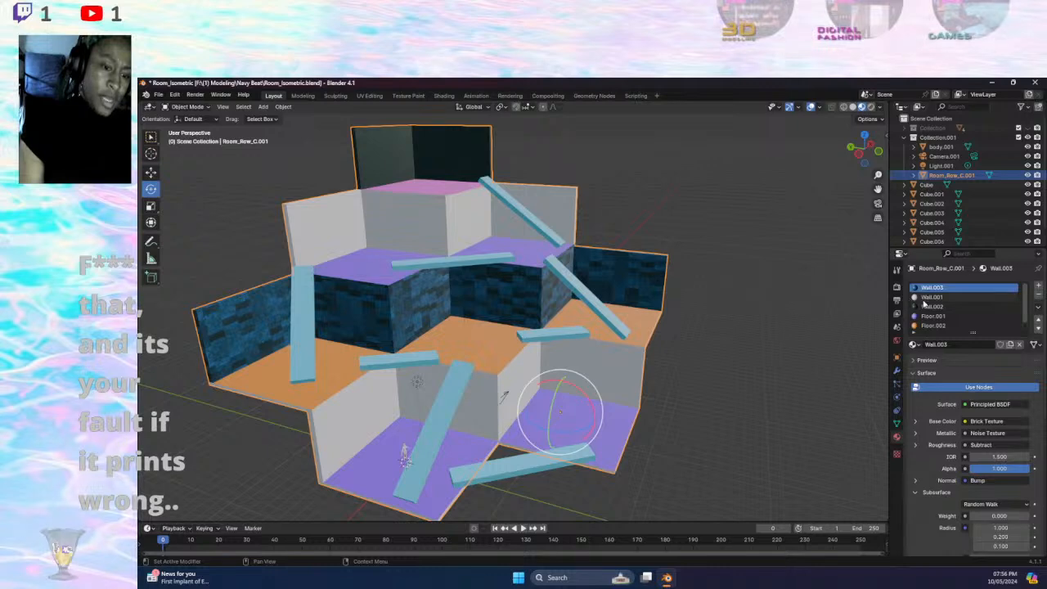
- Move Wall.002 to the top of the material slots and remove it from the room
left_click(931, 307)
left_click(1037, 320)
left_click(1038, 320)
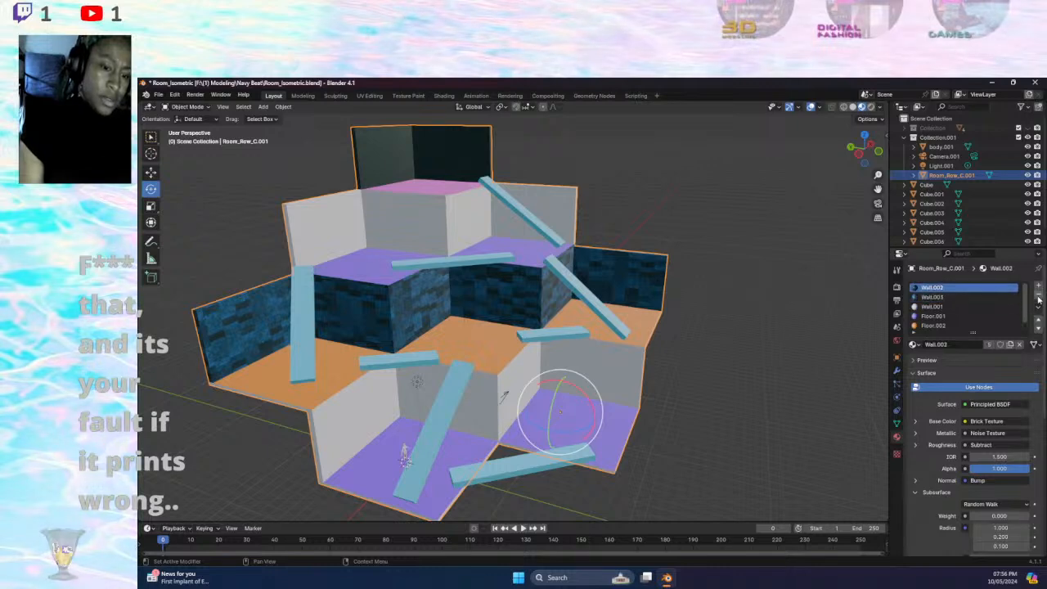
left_click(1038, 293)
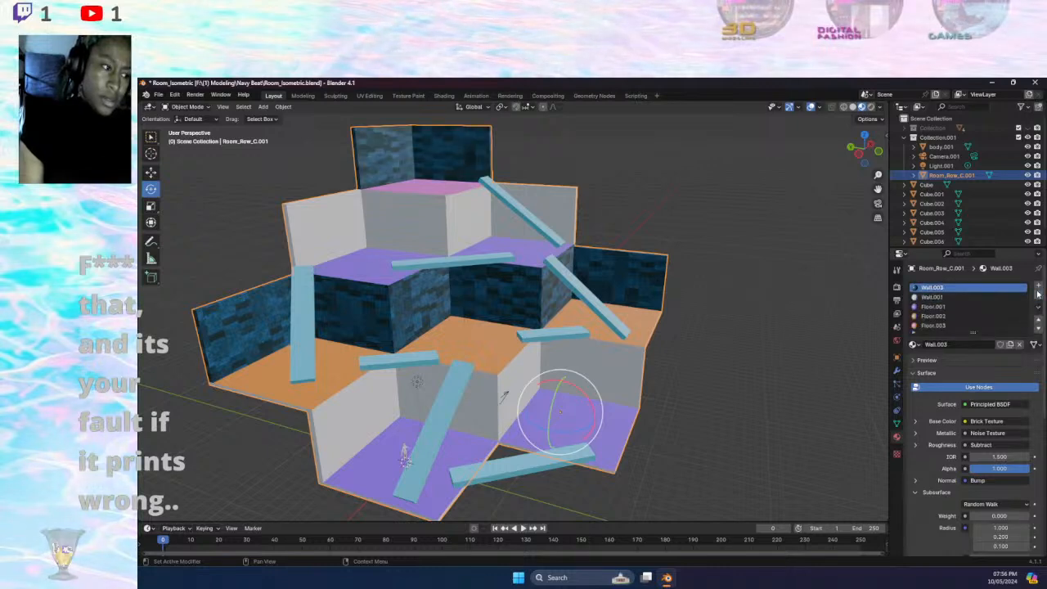
- Move Wall.001 to the top of the material slots and remove it from the room
left_click(933, 298)
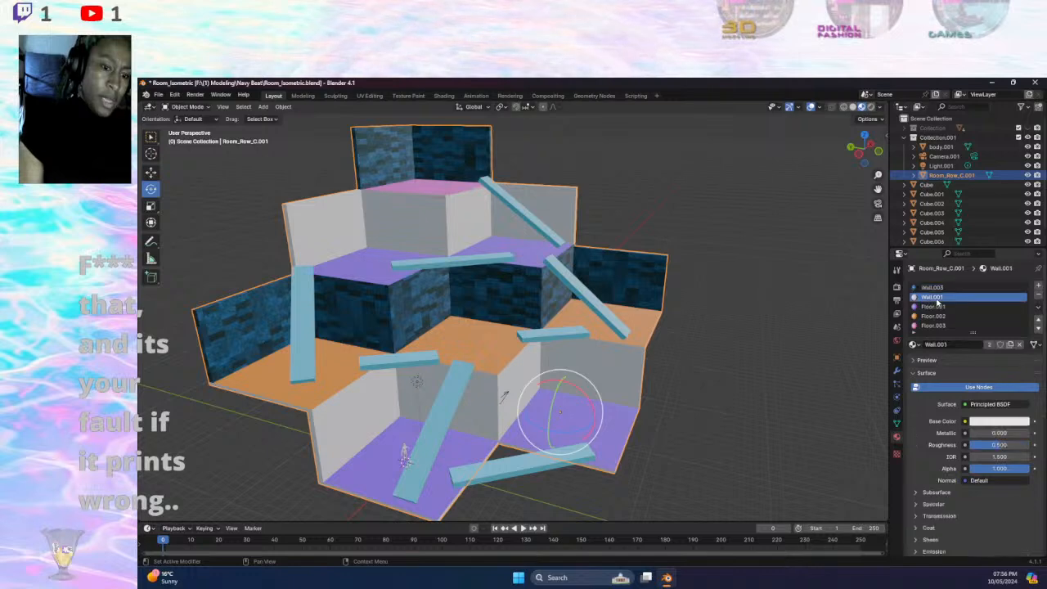
left_click(1038, 320)
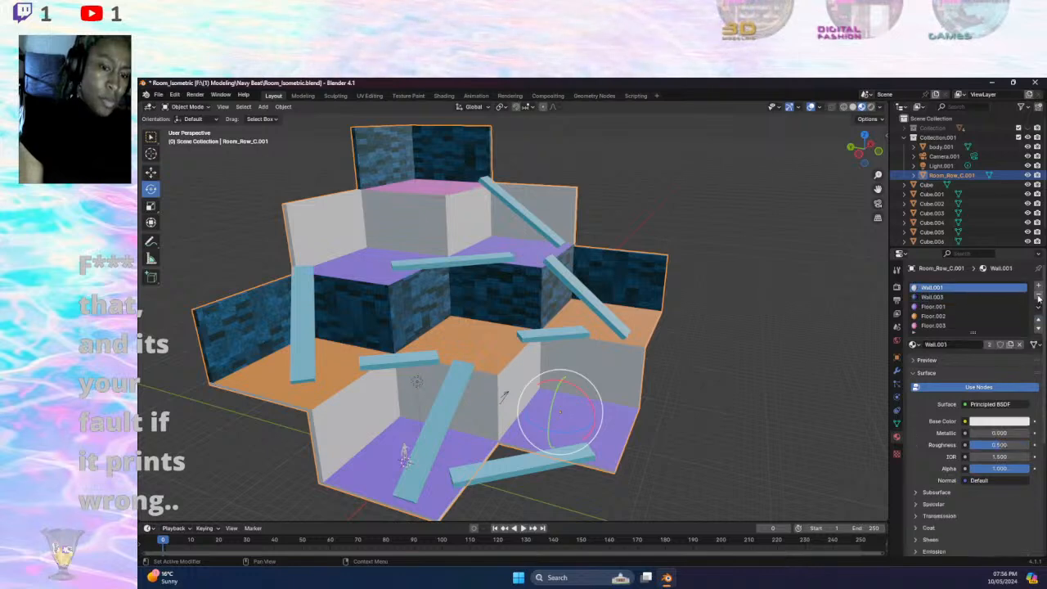
left_click(1038, 293)
- In face select Edit Mode, select the outer back faces of the room's top block and assign Floor.003 to them
middle_click_drag(783, 348, 848, 315)
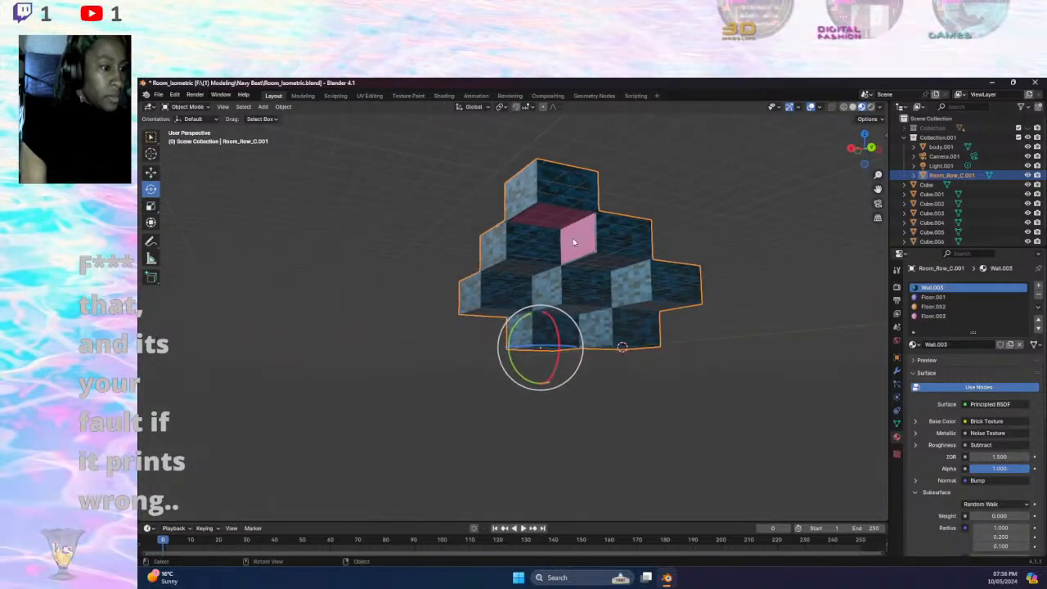
middle_click_drag(626, 286, 608, 251)
left_click(185, 107)
left_click(188, 128)
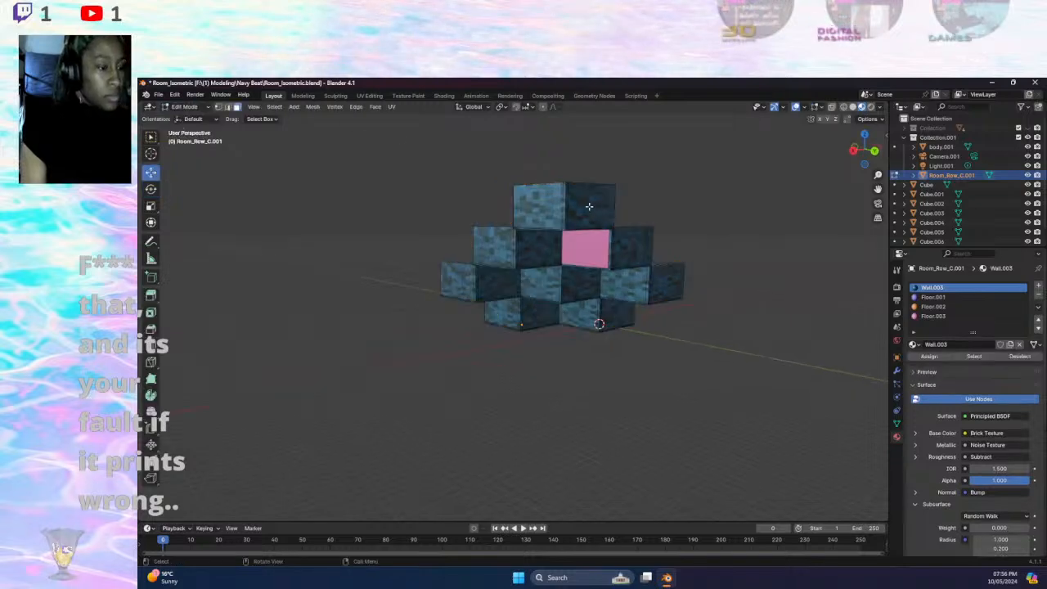
left_click_drag(533, 189, 593, 247)
left_click(539, 259, "shift")
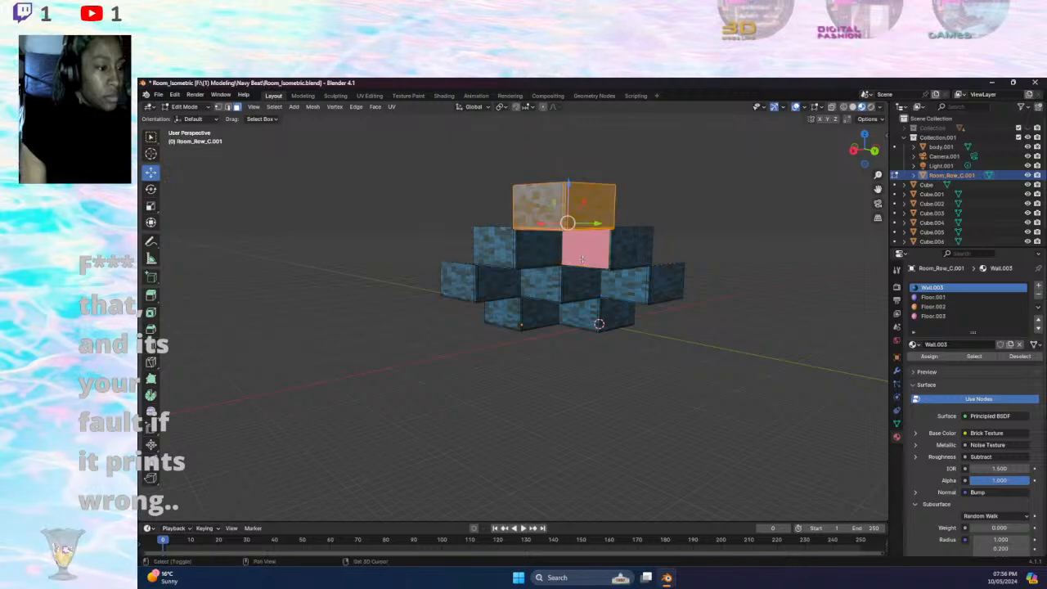
left_click(932, 315)
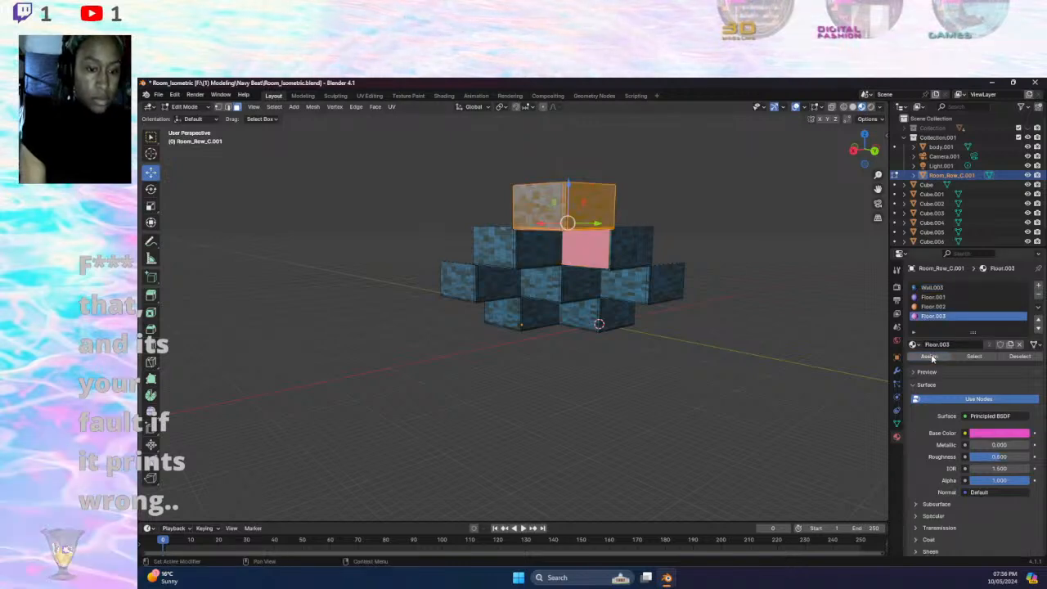
left_click(929, 356)
- Select the outer back faces of the three lower tiers and assign the Floor.001 material to them
left_click_drag(483, 240, 643, 275)
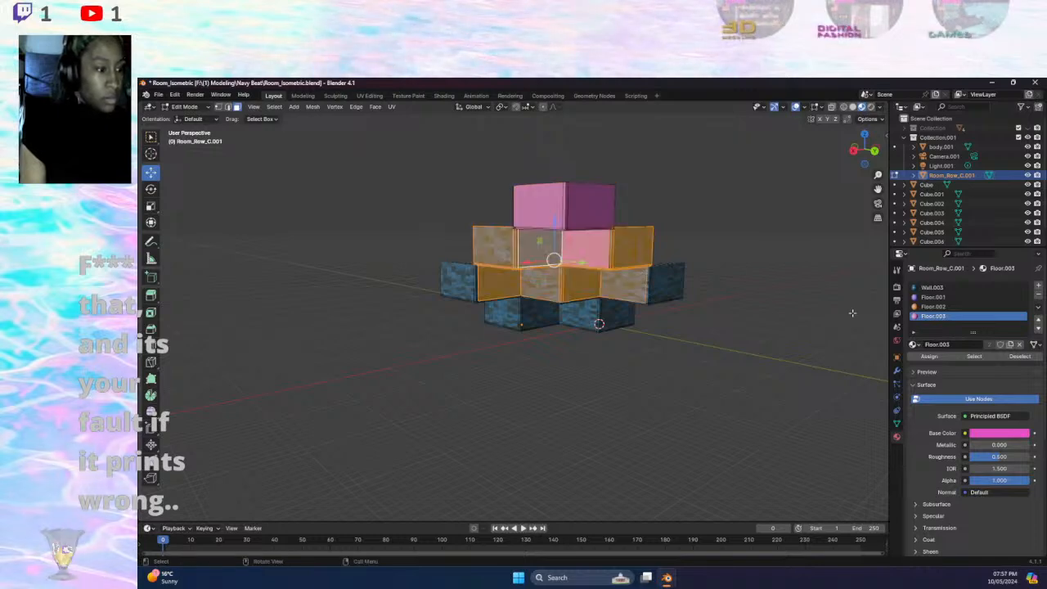
middle_click_drag(621, 343, 409, 261)
left_click_drag(406, 240, 718, 365)
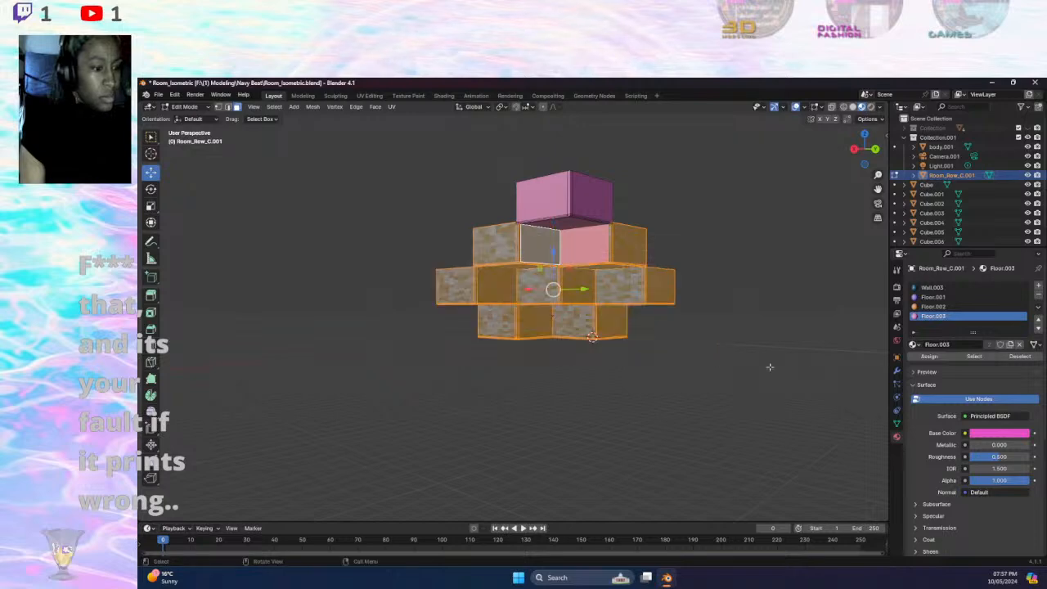
left_click(946, 298)
left_click(928, 356)
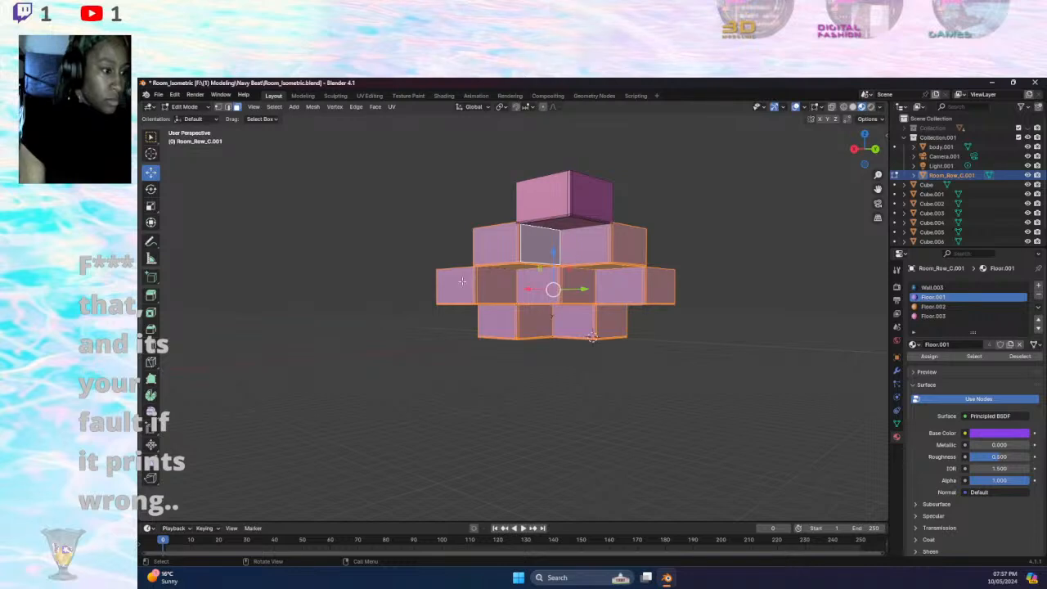
left_click(418, 281)
left_click_drag(419, 280, 691, 305)
left_click(613, 319, "shift")
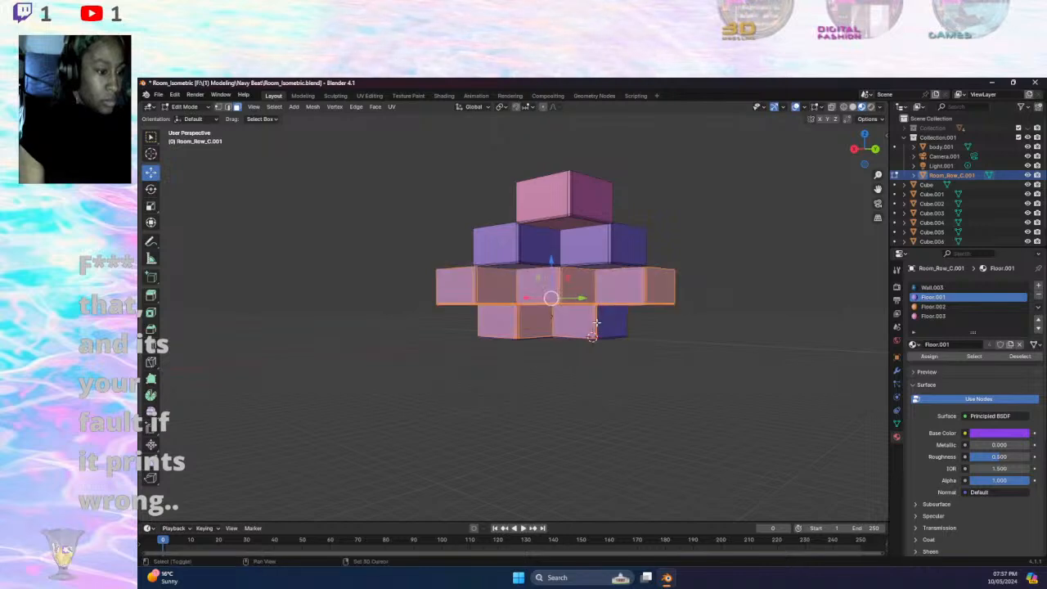
left_click(597, 320, "shift")
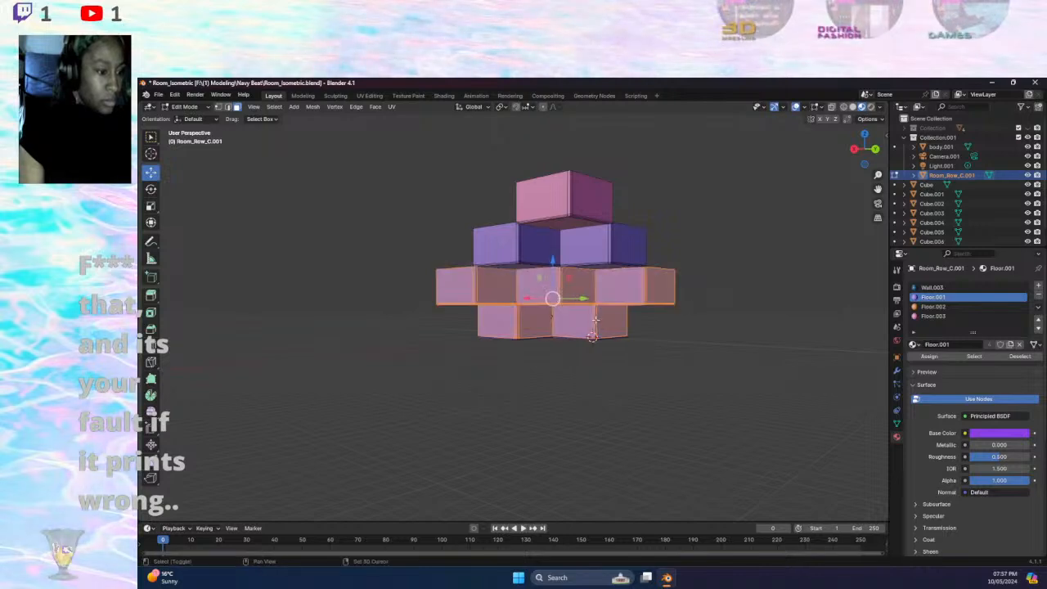
left_click(584, 321, "shift")
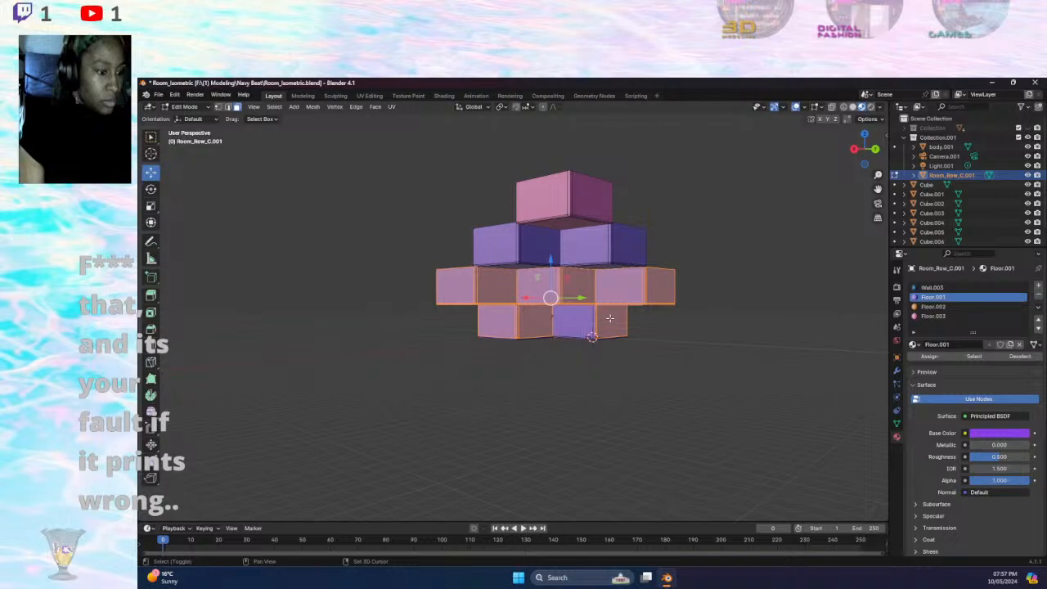
left_click(596, 320, "shift")
left_click(596, 320, "shift")
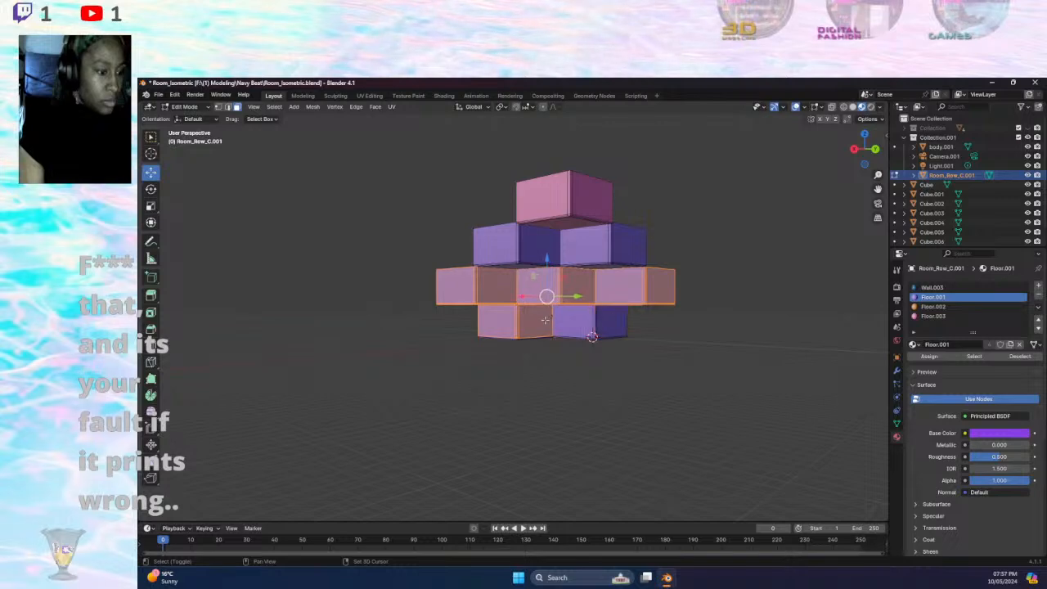
left_click(521, 325, "shift")
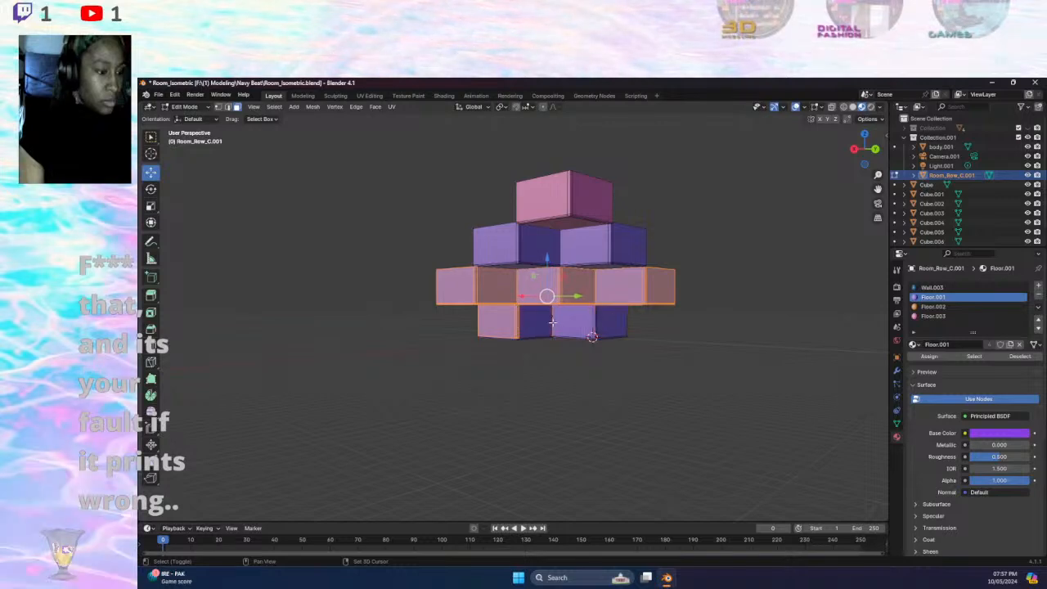
left_click(554, 323, "shift")
left_click(554, 319, "shift")
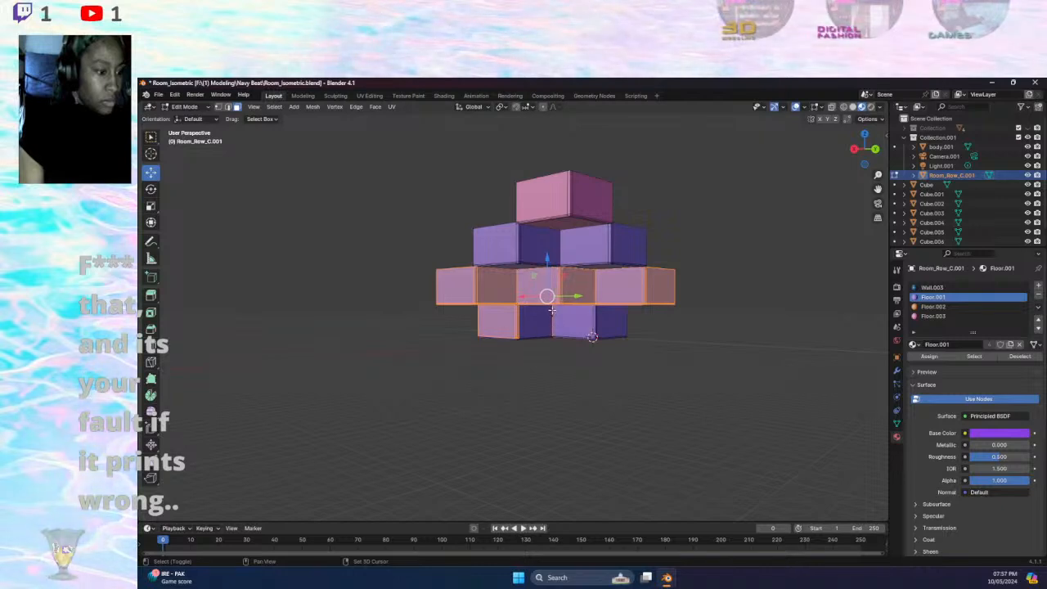
left_click(542, 319, "shift")
left_click(534, 321, "shift")
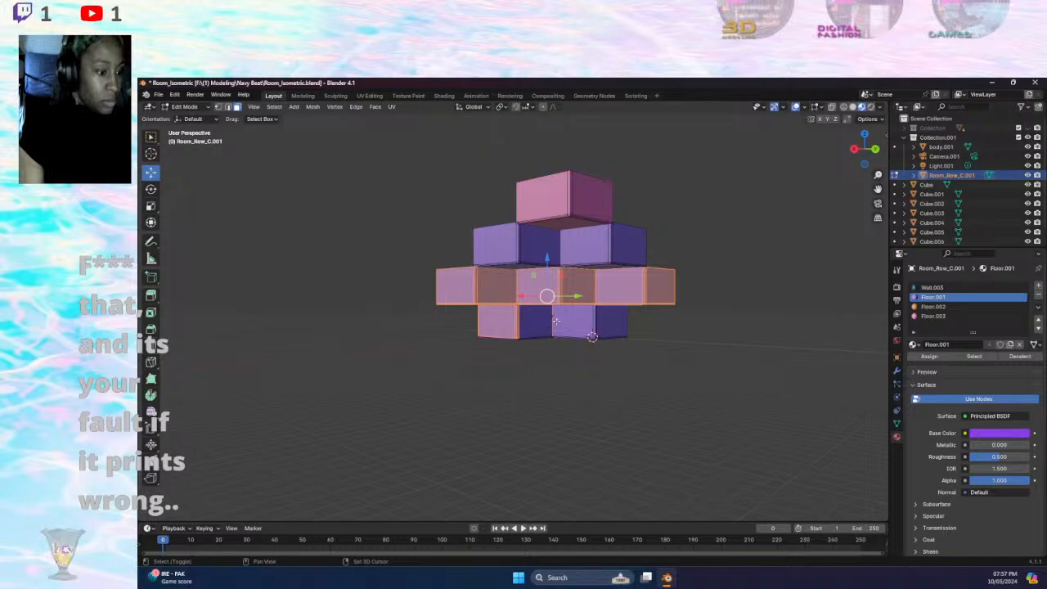
left_click(552, 329, "shift")
left_click(526, 327, "shift")
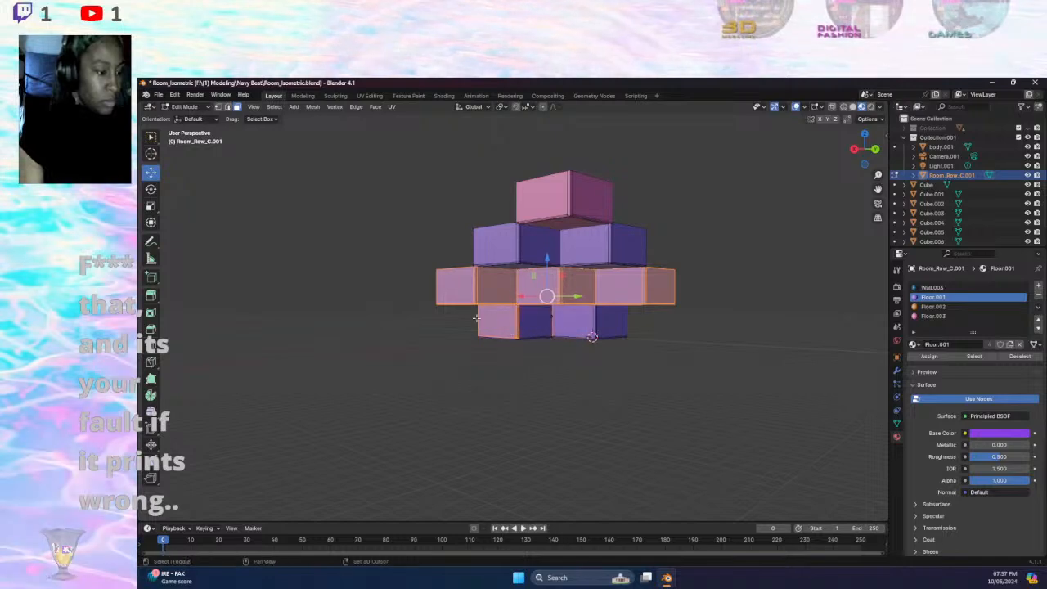
left_click(536, 328, "shift")
left_click(592, 355)
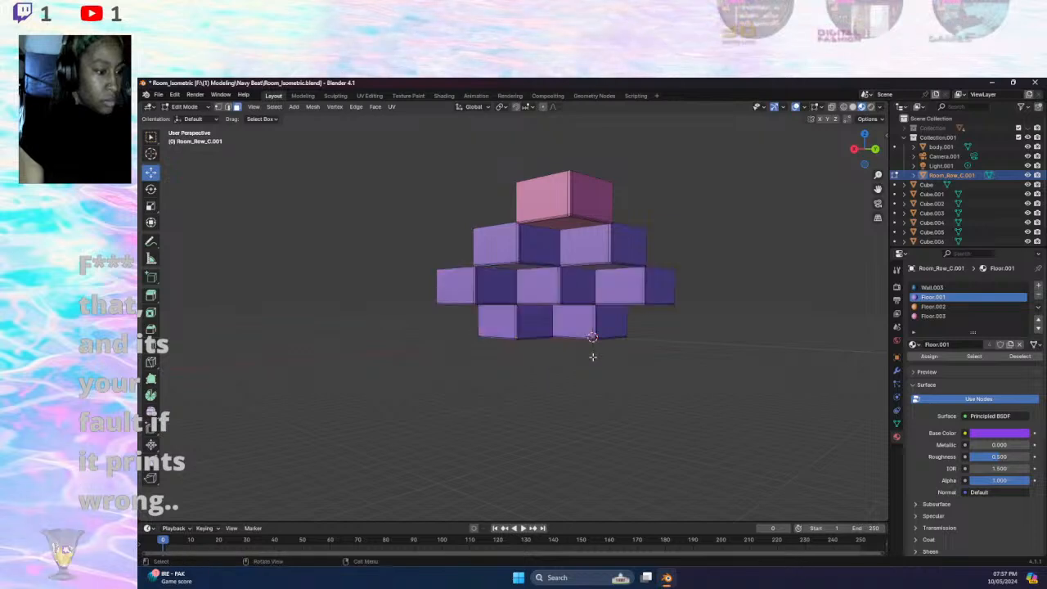
- Select only the outer back faces of the wide three-block tier, assign Floor.002 to them, and clear the selection
left_click_drag(437, 277, 432, 304)
left_click(699, 293)
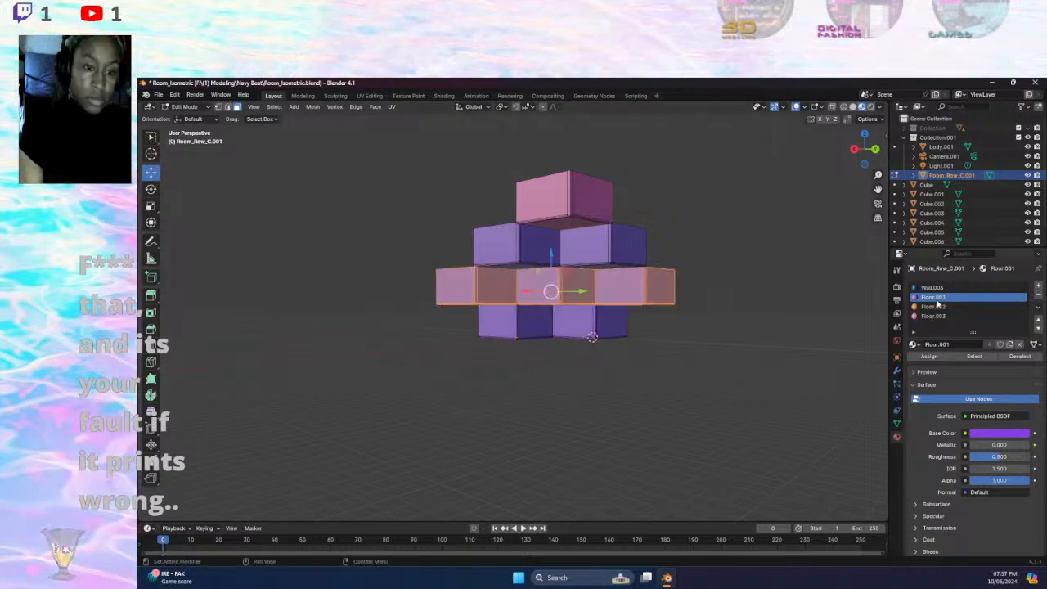
left_click(936, 306)
left_click(929, 356)
left_click(554, 400)
- From below, select the underside and outer faces of the first end block in the three-block tier and assign Floor.002
middle_click_drag(553, 400, 505, 318)
left_click(497, 344)
left_click_drag(440, 335, 491, 366)
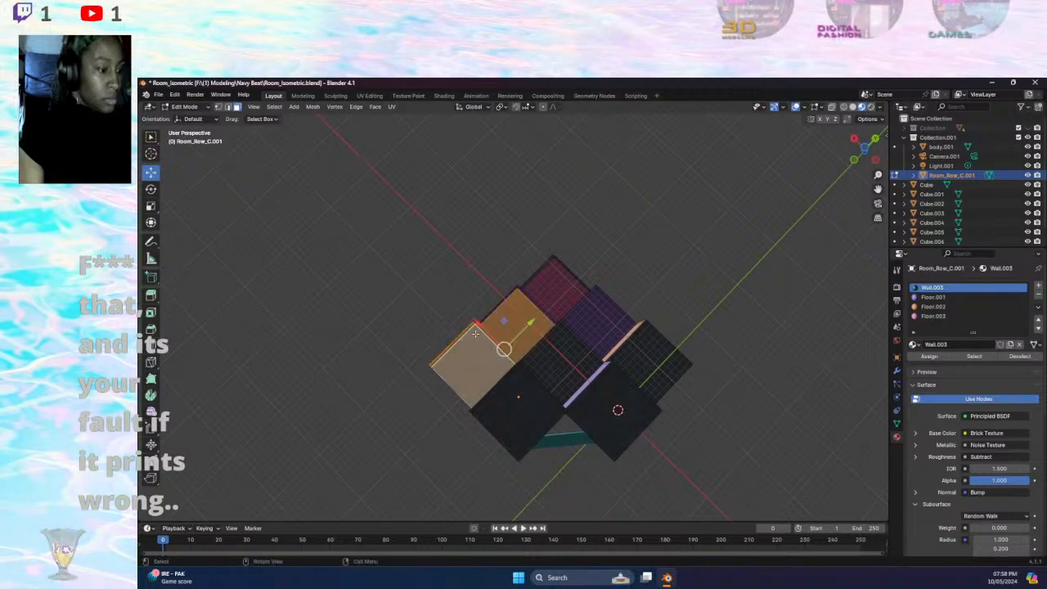
left_click(449, 310)
left_click_drag(456, 301, 482, 337)
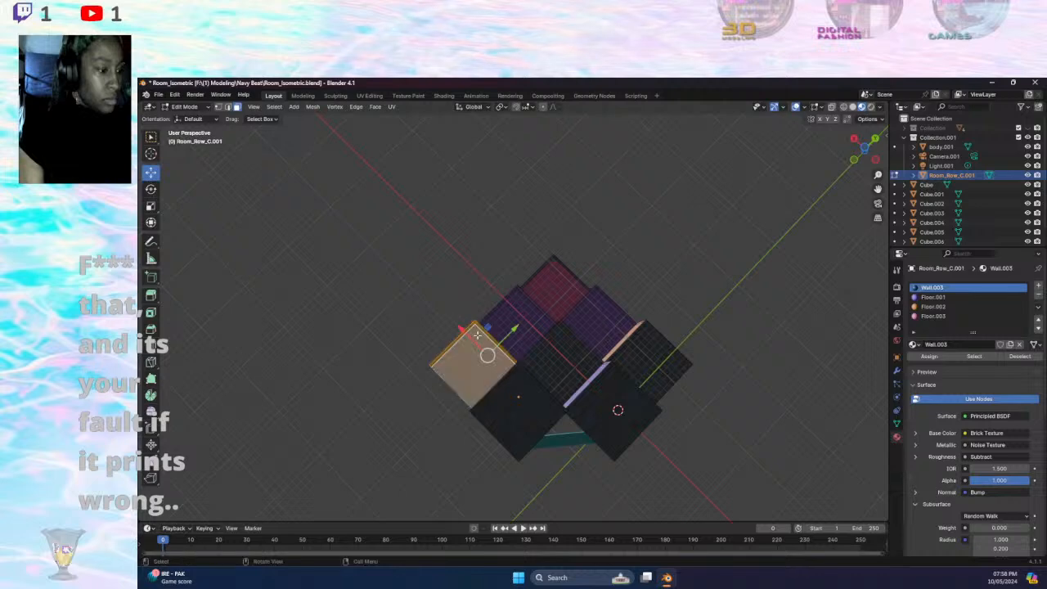
left_click(933, 306)
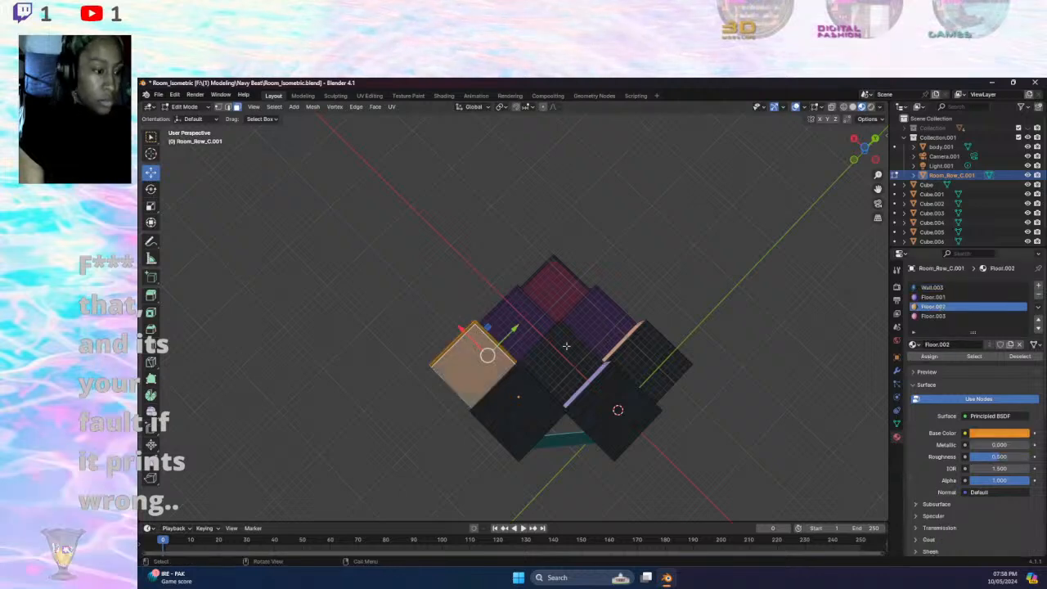
- Assign Floor.002 to the undersides of the other two blocks in the three-block tier, and Floor.003 to the top block's underside
left_click(561, 321)
left_click(567, 331, "shift")
left_click(561, 333, "shift")
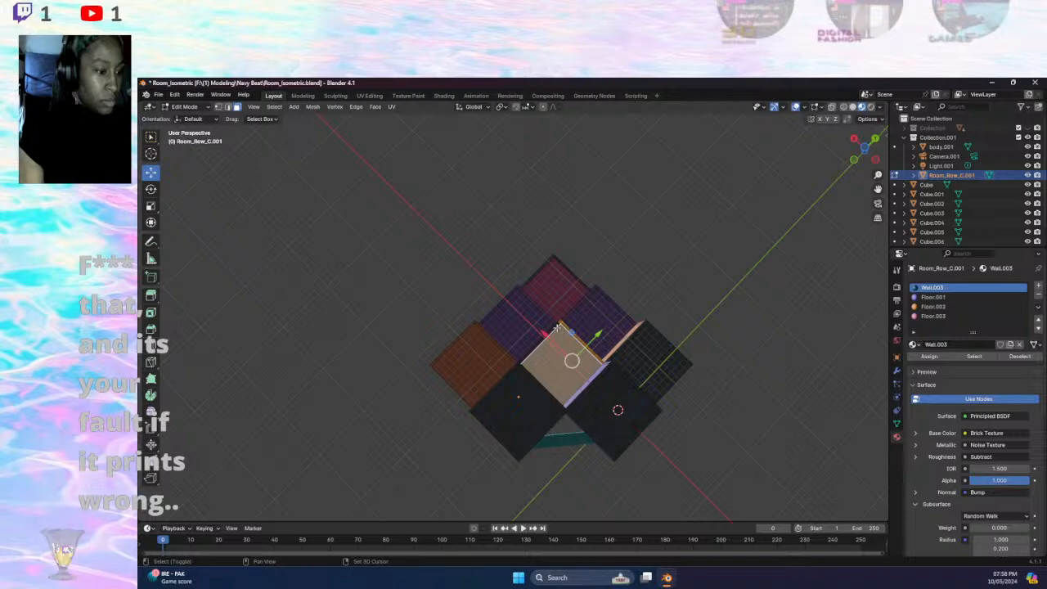
left_click(648, 329, "shift")
left_click(645, 323, "shift")
left_click(644, 324, "shift")
left_click(650, 325, "shift")
left_click(938, 307)
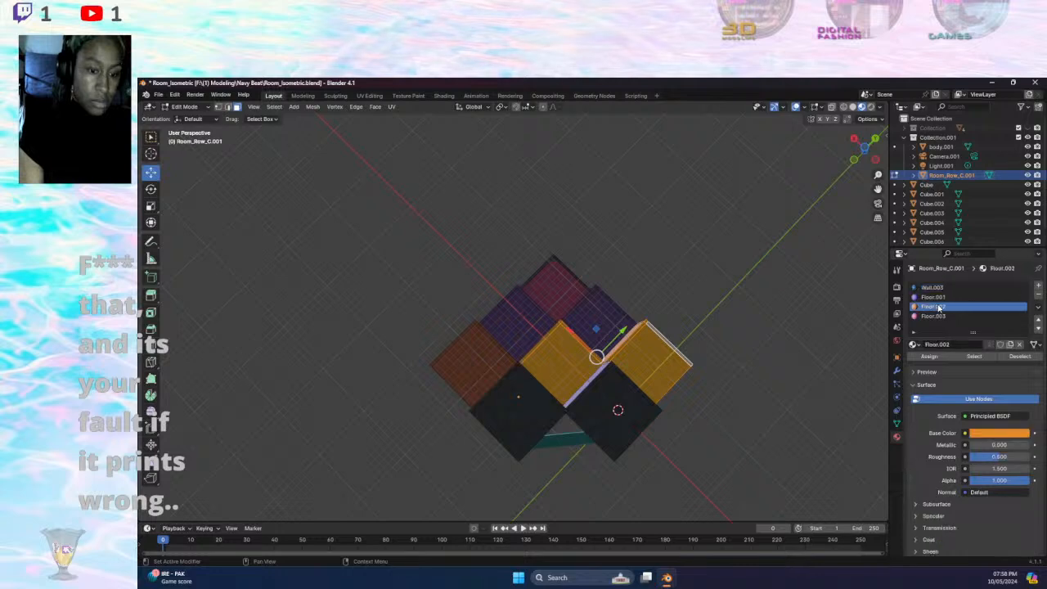
left_click_drag(510, 238, 577, 276)
left_click(933, 316)
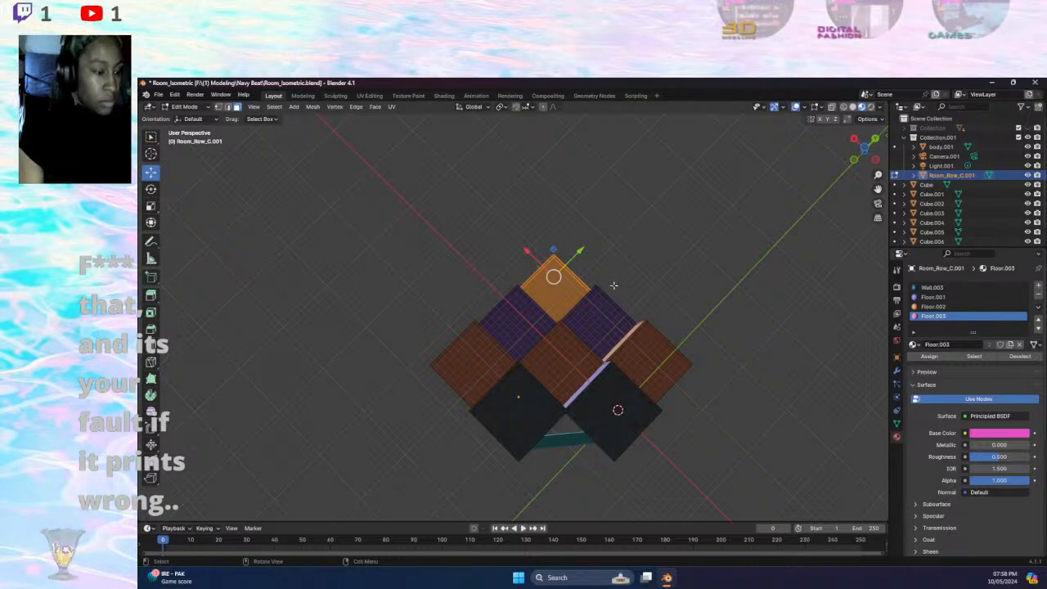
- Select the undersides and adjoining outer faces of the two lowest blocks and assign Floor.001 to them
left_click(520, 364)
left_click(512, 372, "shift")
left_click(530, 377, "shift")
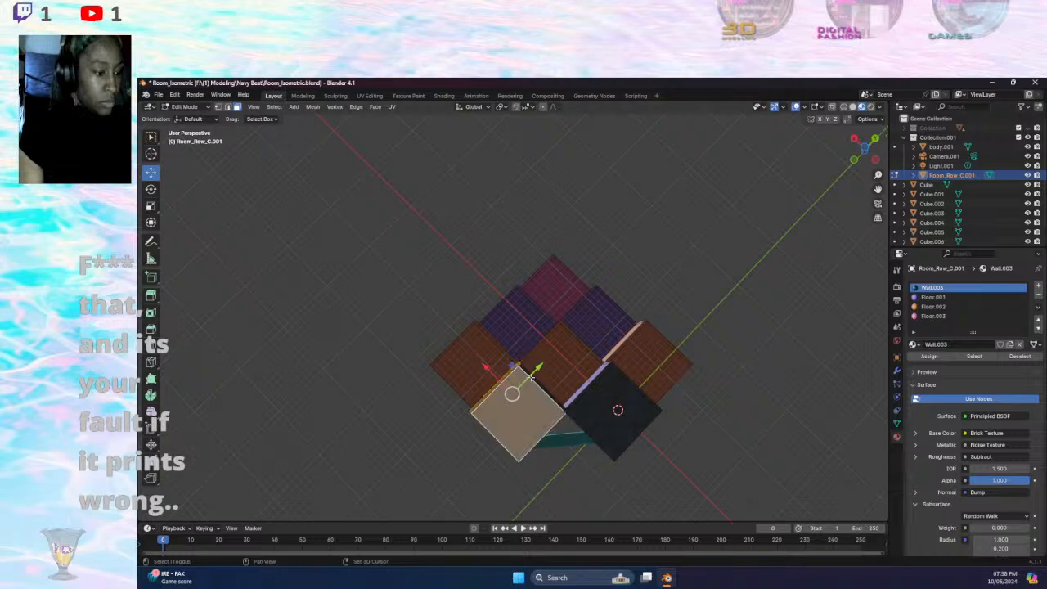
left_click(530, 377, "shift")
left_click(617, 372, "shift")
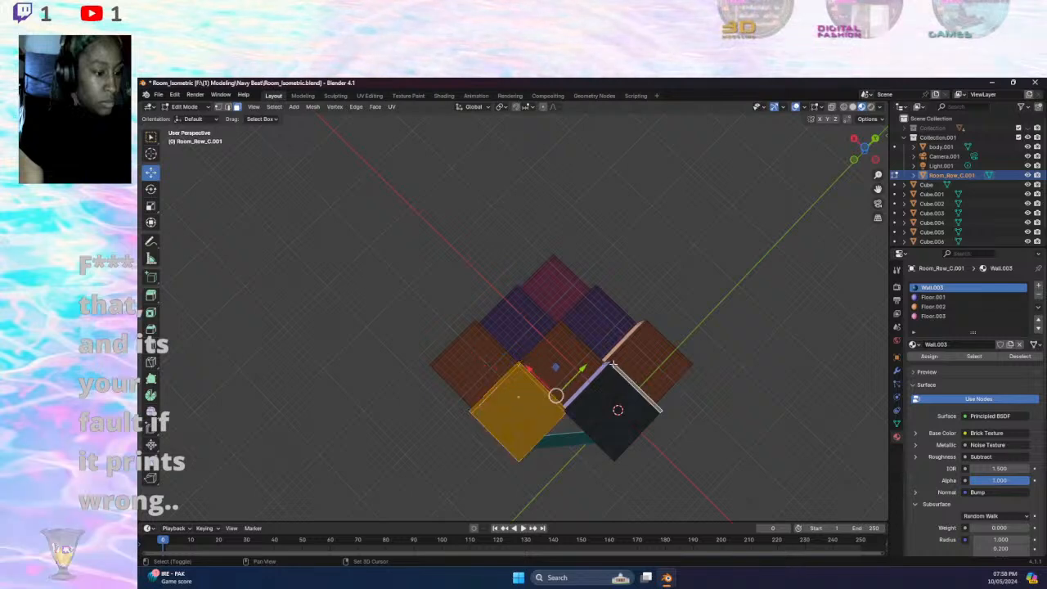
left_click(613, 401, "shift")
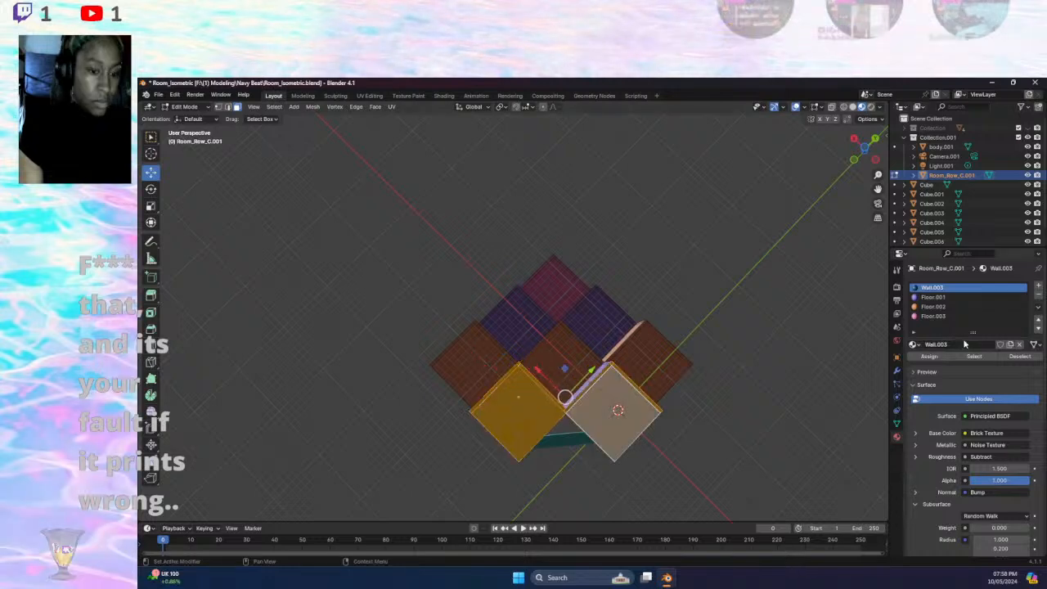
left_click(933, 297)
left_click(929, 356)
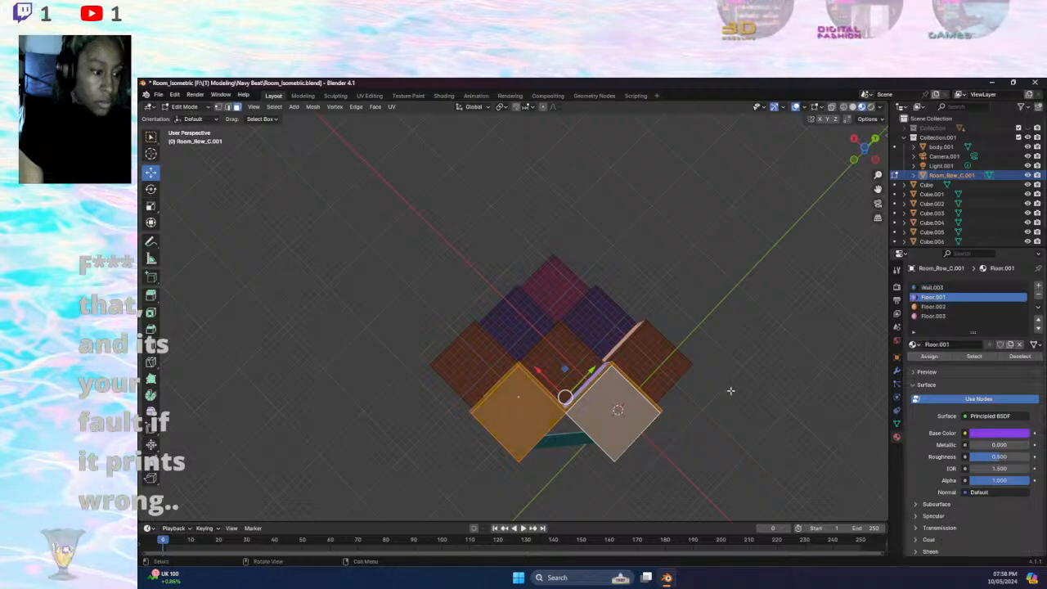
- Reassign the Wall.003 brick material to the purple wall beside the orange end floor, and clear the selection
middle_click_drag(747, 402, 776, 507)
middle_click_drag(808, 505, 799, 159)
middle_click_drag(664, 270, 718, 289)
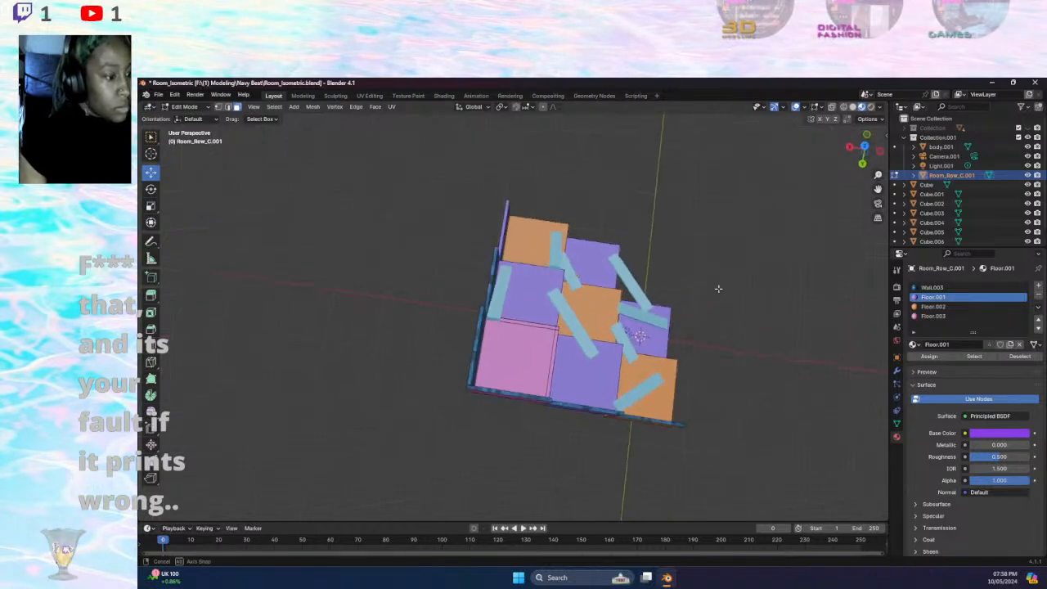
left_click(506, 202)
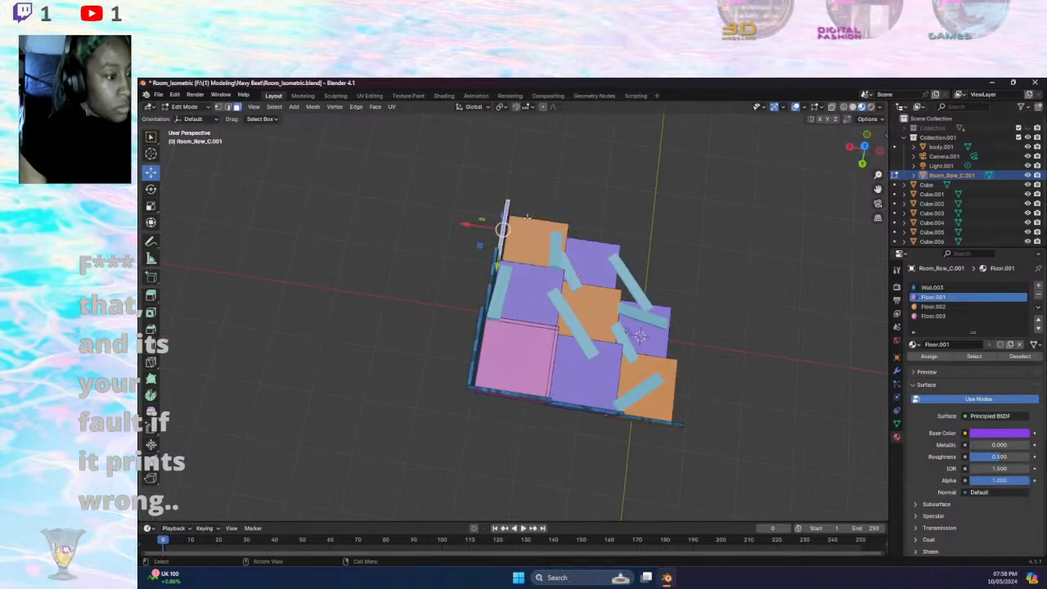
left_click(949, 288)
left_click(935, 357)
left_click(748, 318)
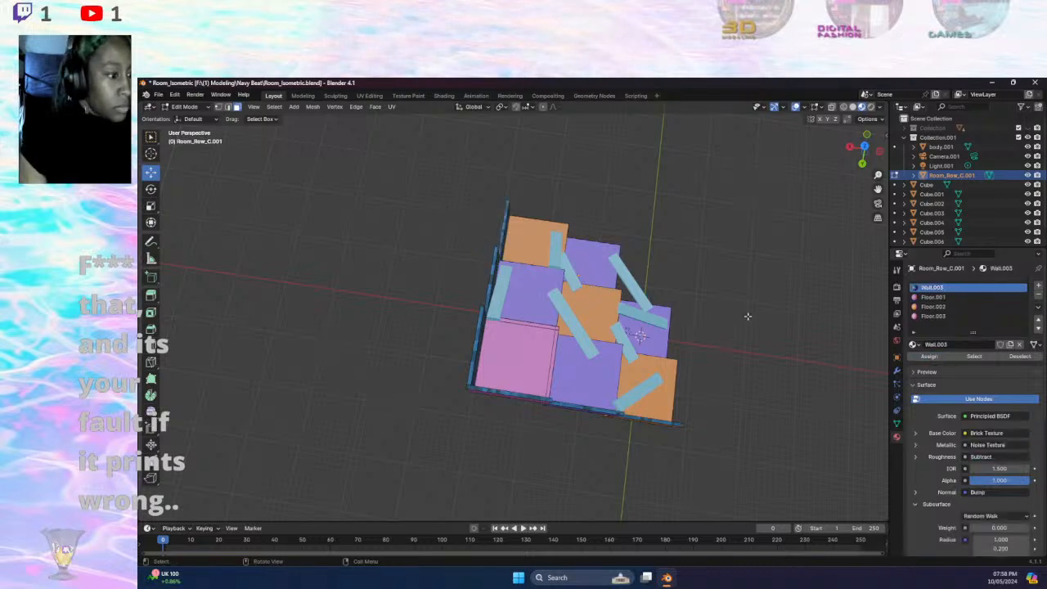
middle_click_drag(757, 306, 650, 252)
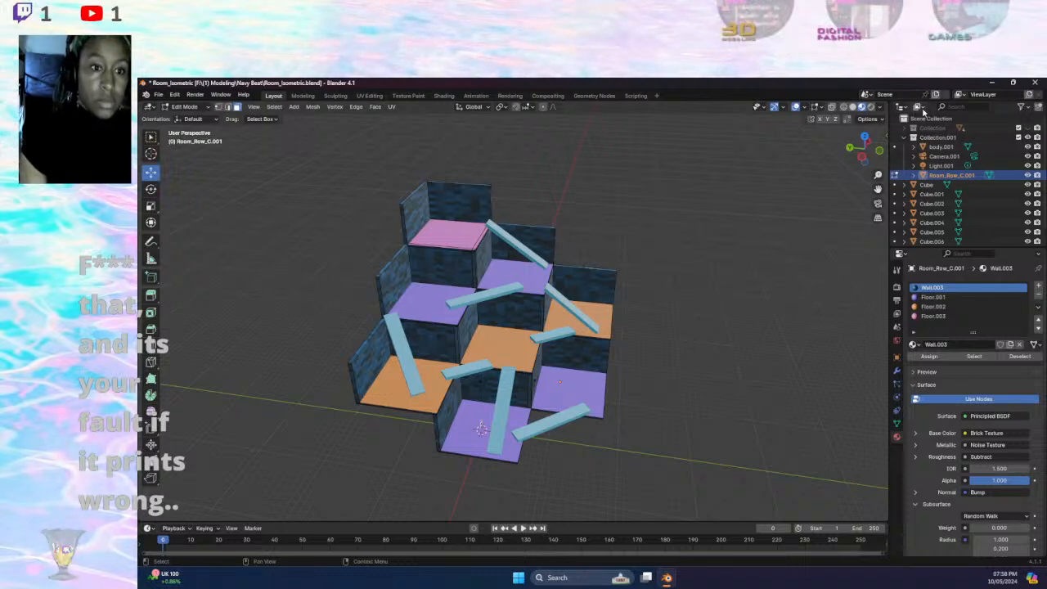
- Set the Outliner to display the Blender File data and delete all images, from Island_UV_Texture through the OGR leg texture
left_click(919, 108)
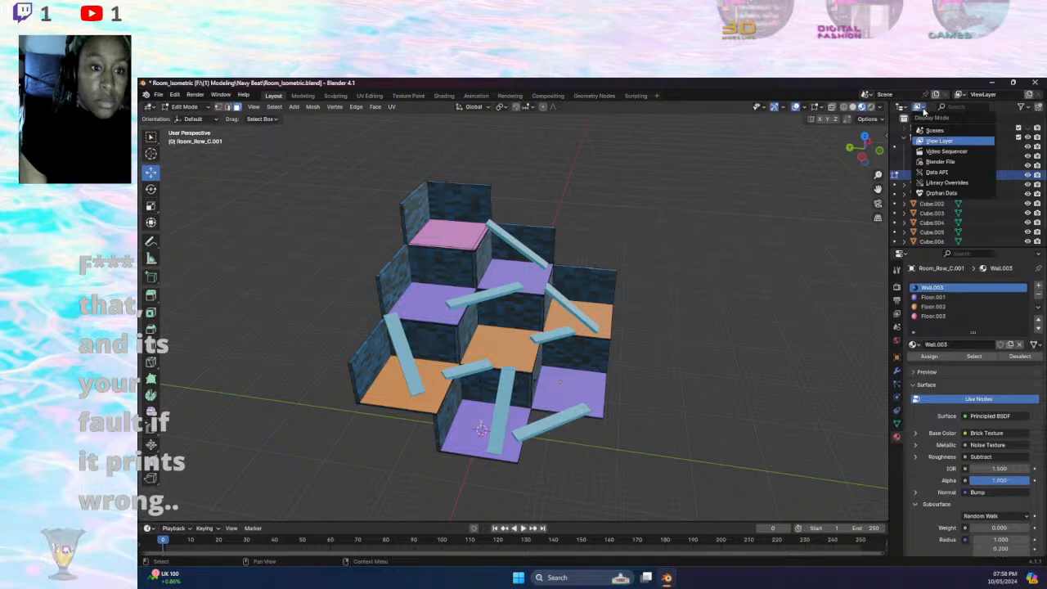
left_click(956, 161)
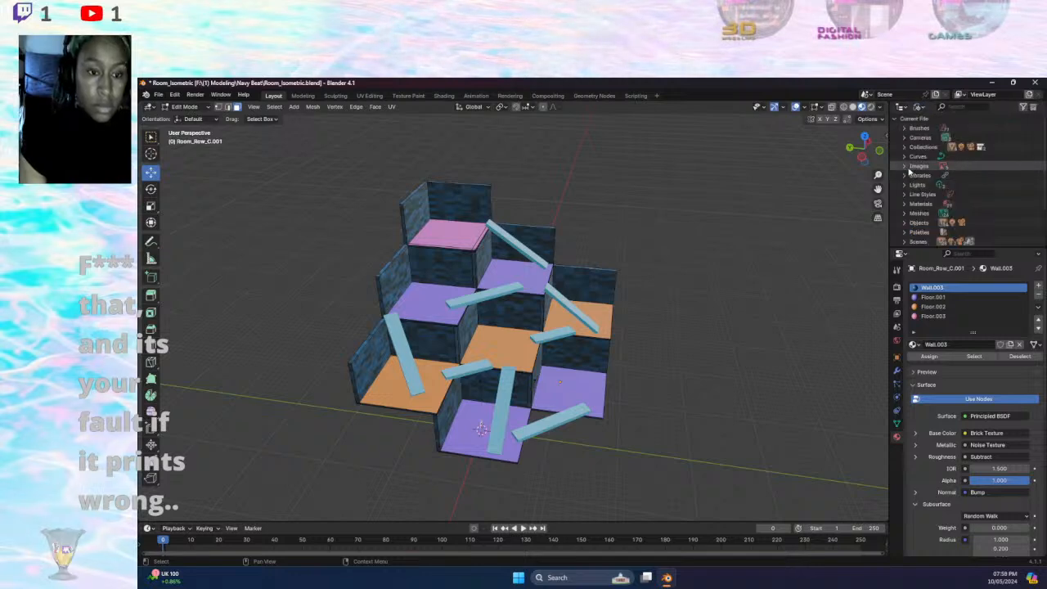
left_click(905, 166)
left_click(938, 178)
left_click(953, 213, "shift")
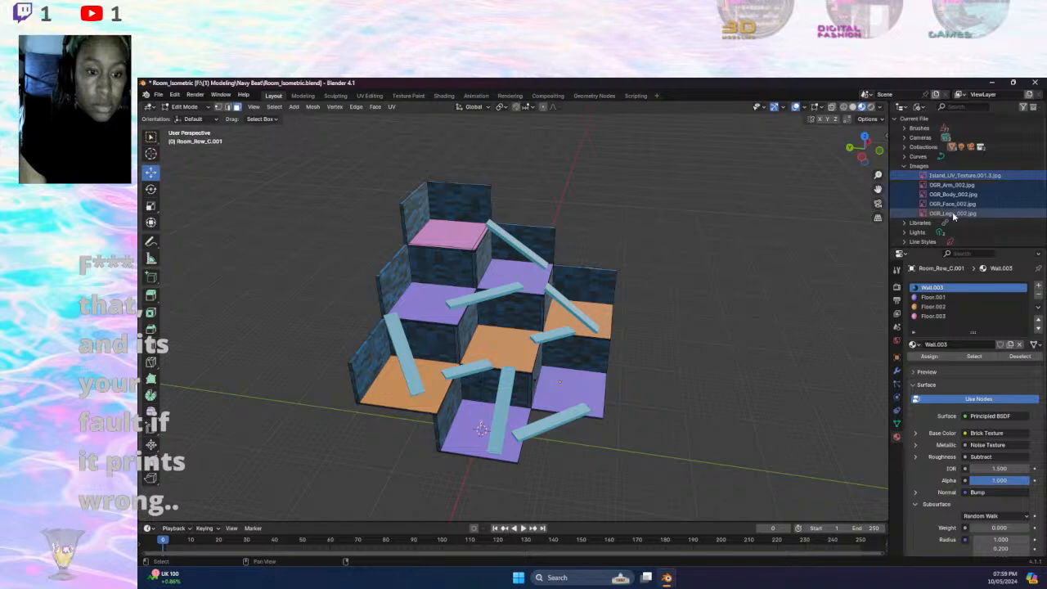
right_click(952, 213)
left_click(928, 236)
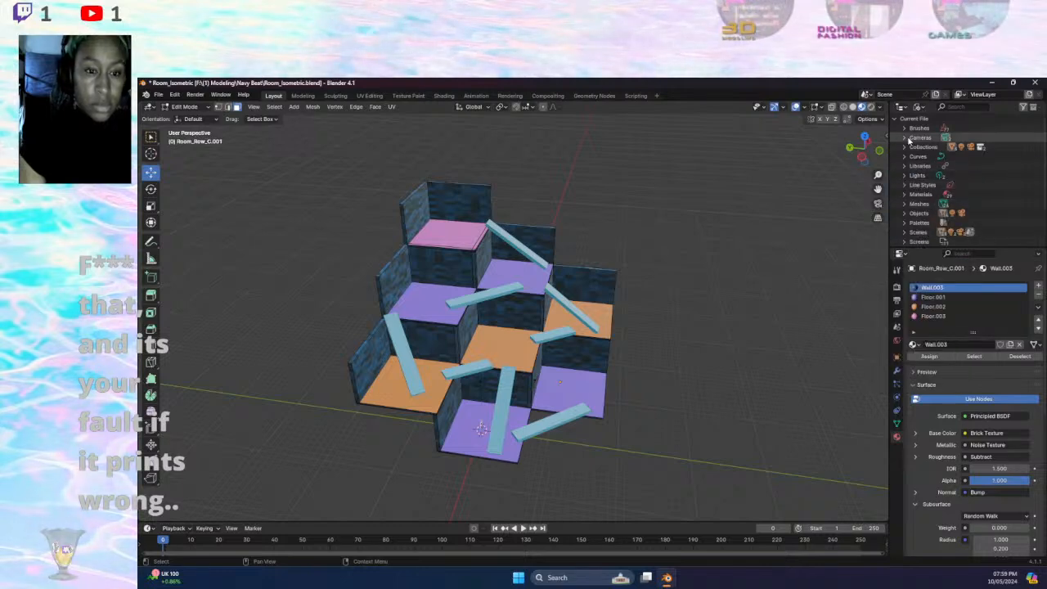
- List the file's materials in the Outliner and delete the Bridge and Dots Stroke materials
left_click(904, 194)
scroll(944, 213, "down", 3)
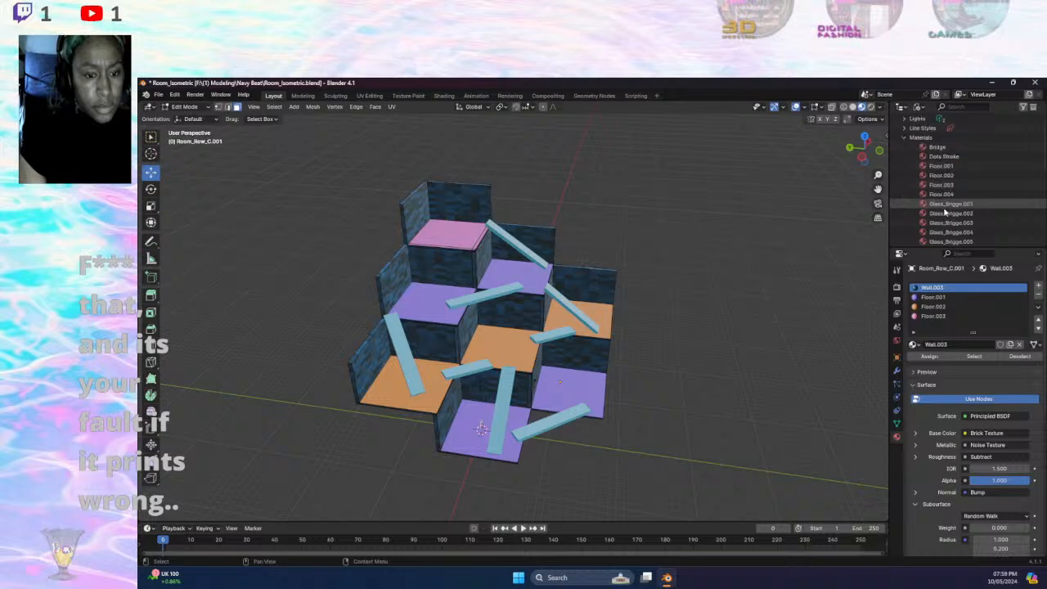
left_click(938, 148)
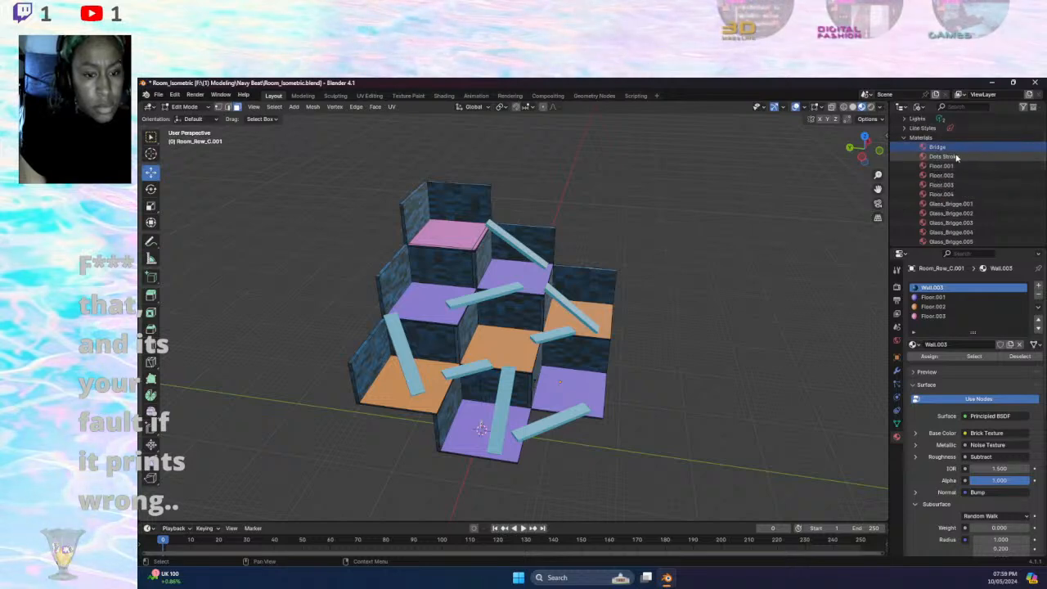
right_click(949, 160)
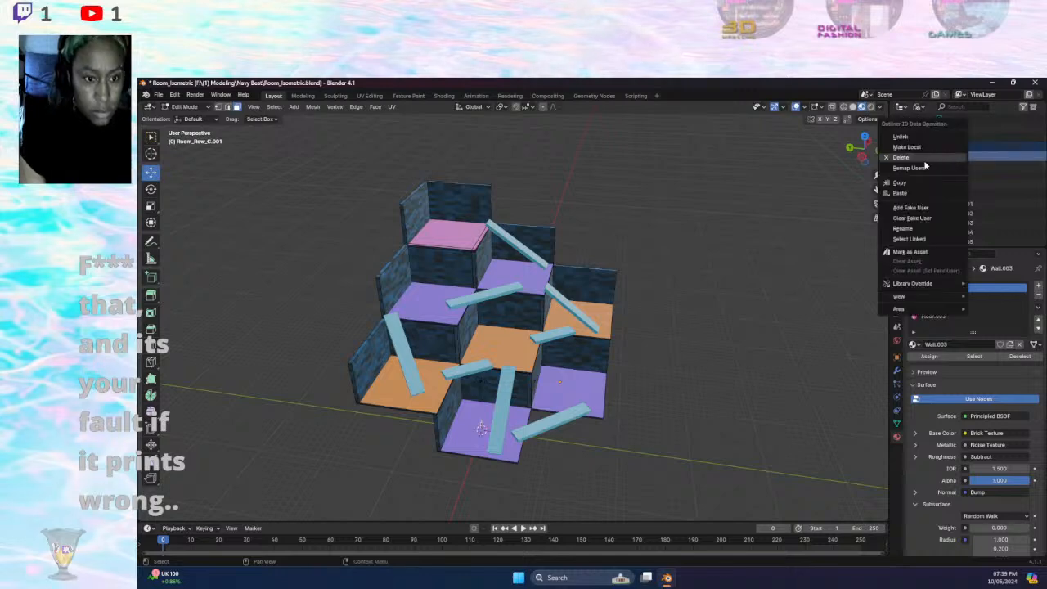
left_click(925, 166)
- Select the materials from Glass_Brigge.002 through Water, excluding Wall.003, and delete them
left_click(950, 185)
scroll(961, 205, "down", 2)
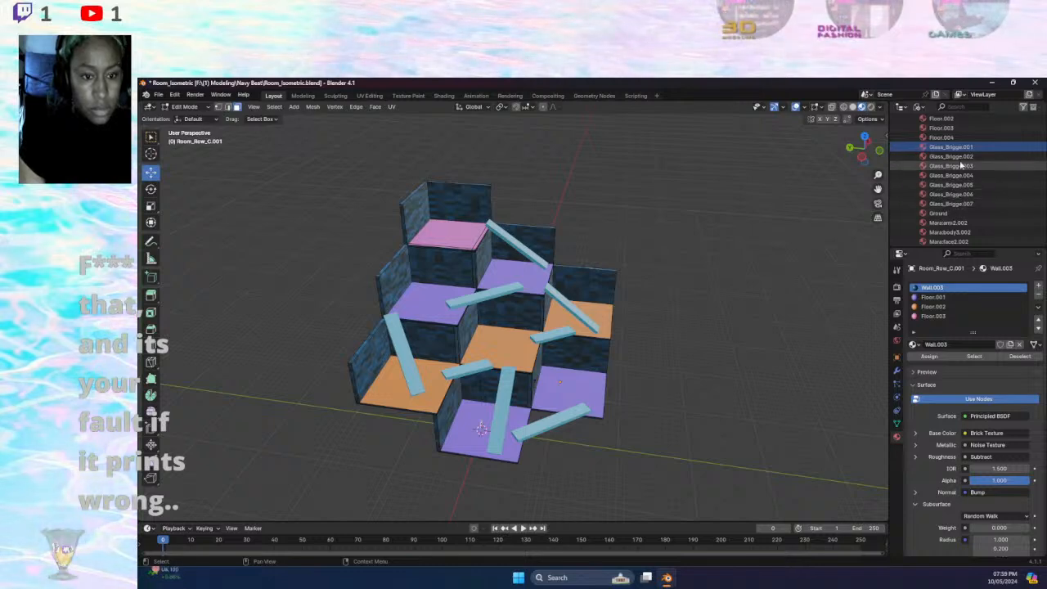
scroll(951, 163, "down", 3)
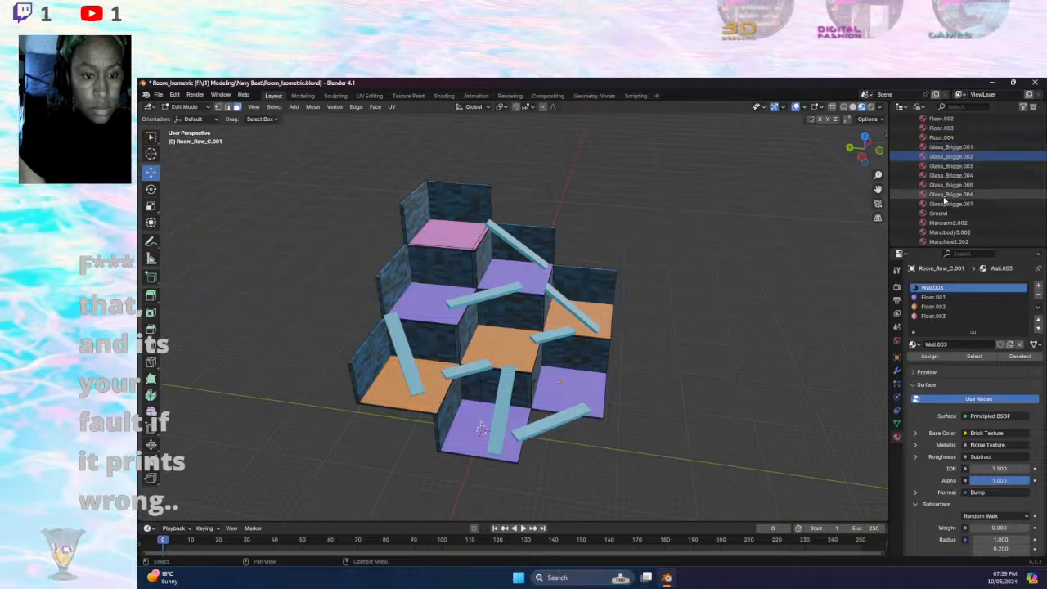
scroll(949, 204, "down", 4)
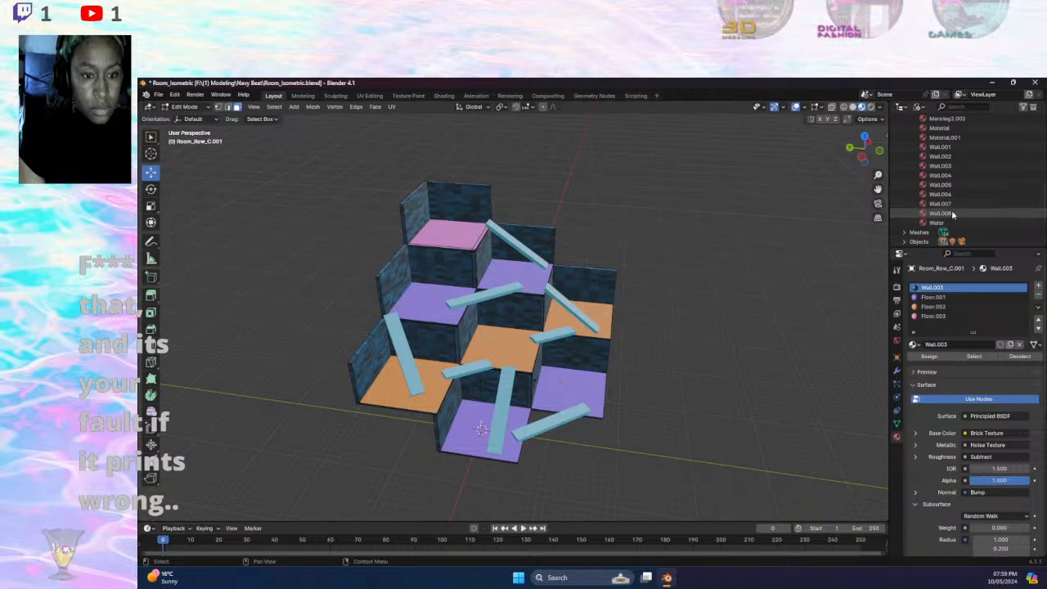
left_click(941, 223, "shift")
left_click(952, 168, "ctrl")
scroll(960, 204, "up", 6)
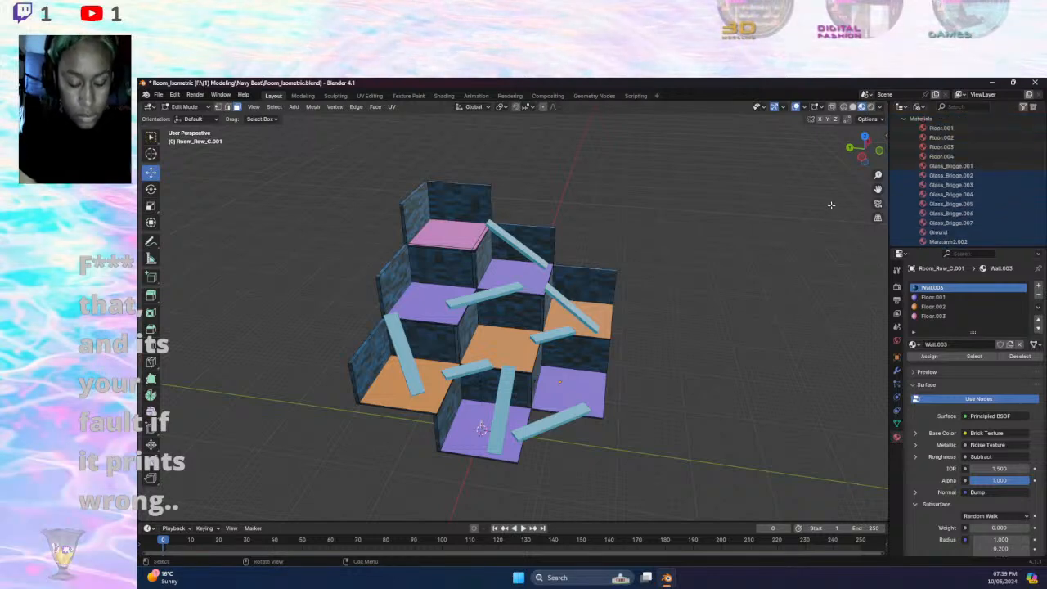
right_click(947, 188)
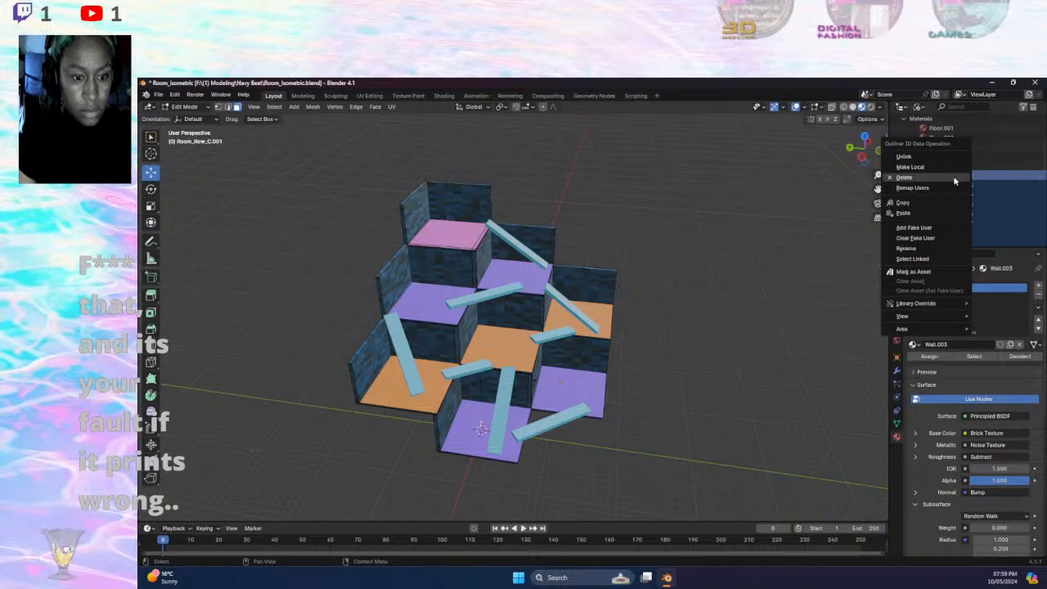
left_click(904, 177)
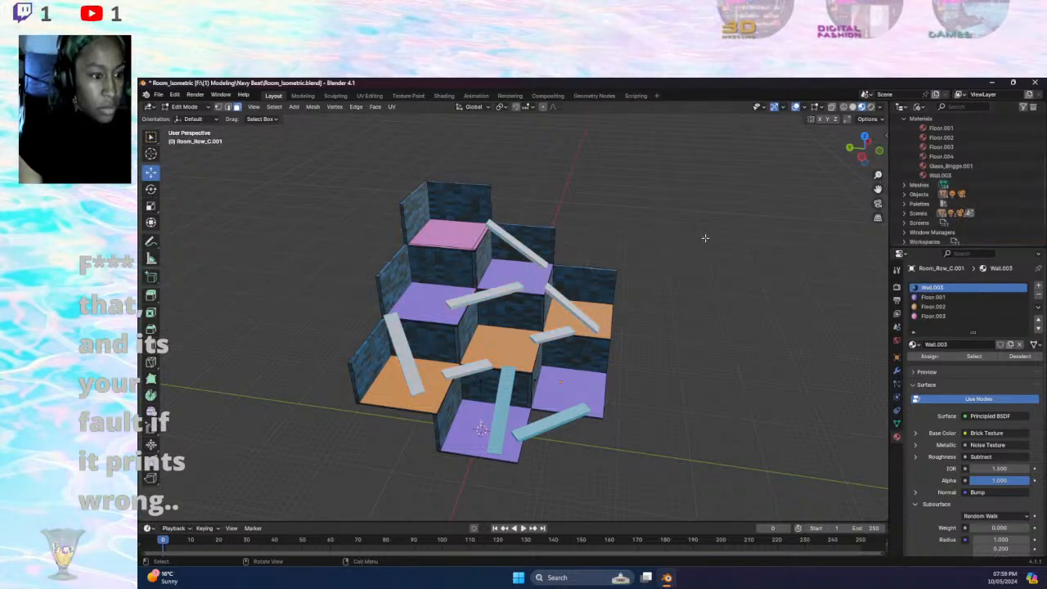
- Set the Outliner display mode to View Layer, select the Cube bridge and switch to Object Mode
left_click(577, 316)
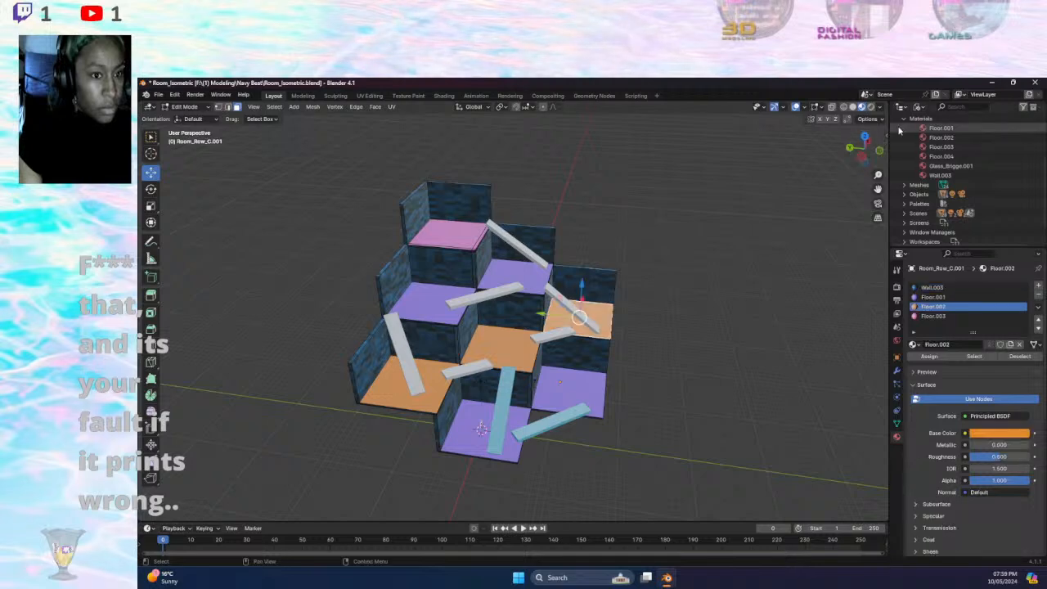
left_click(918, 109)
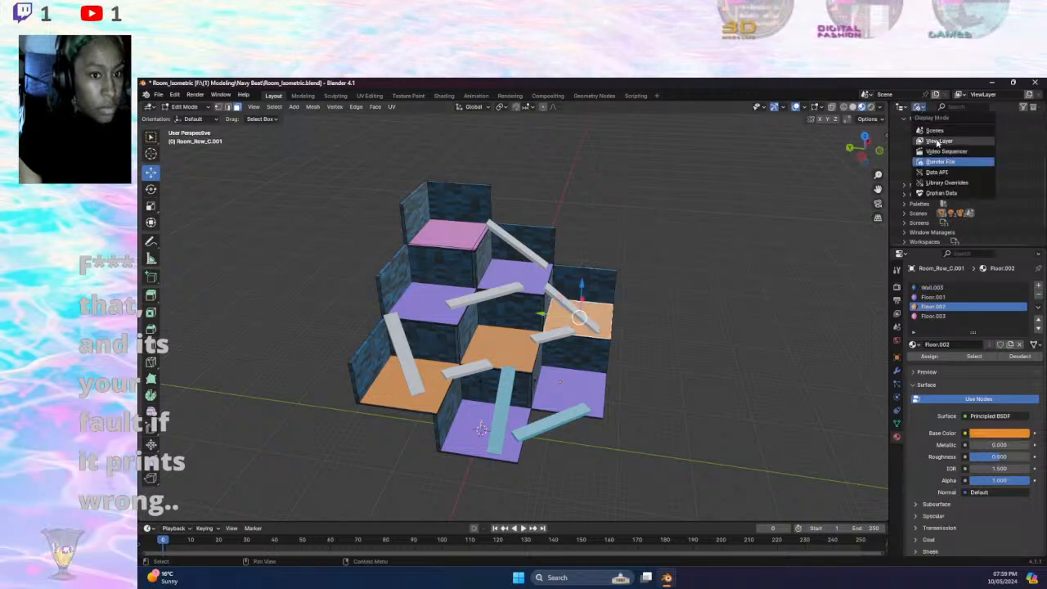
left_click(933, 130)
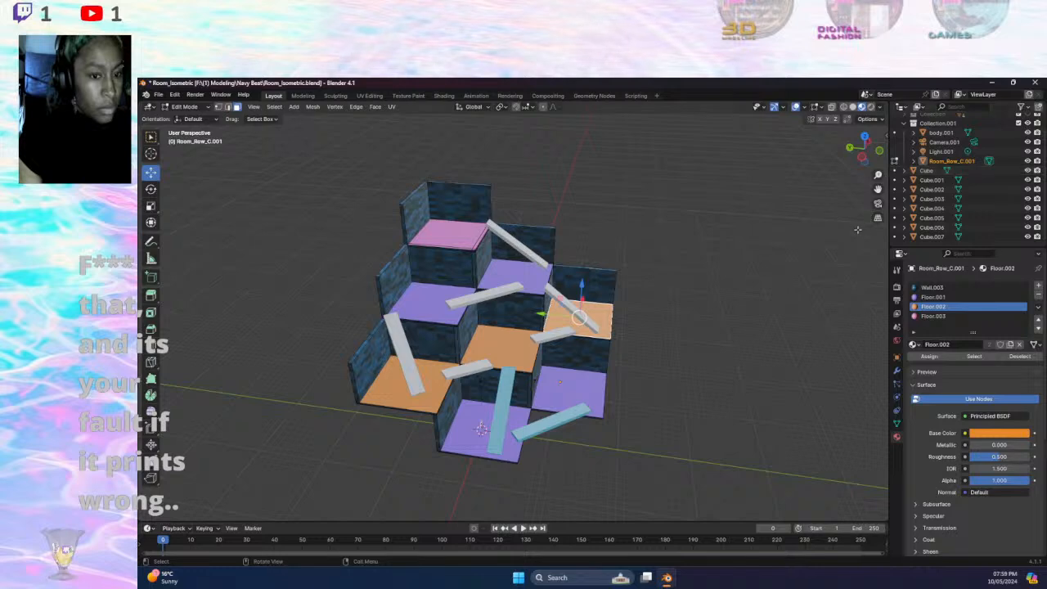
left_click(922, 172)
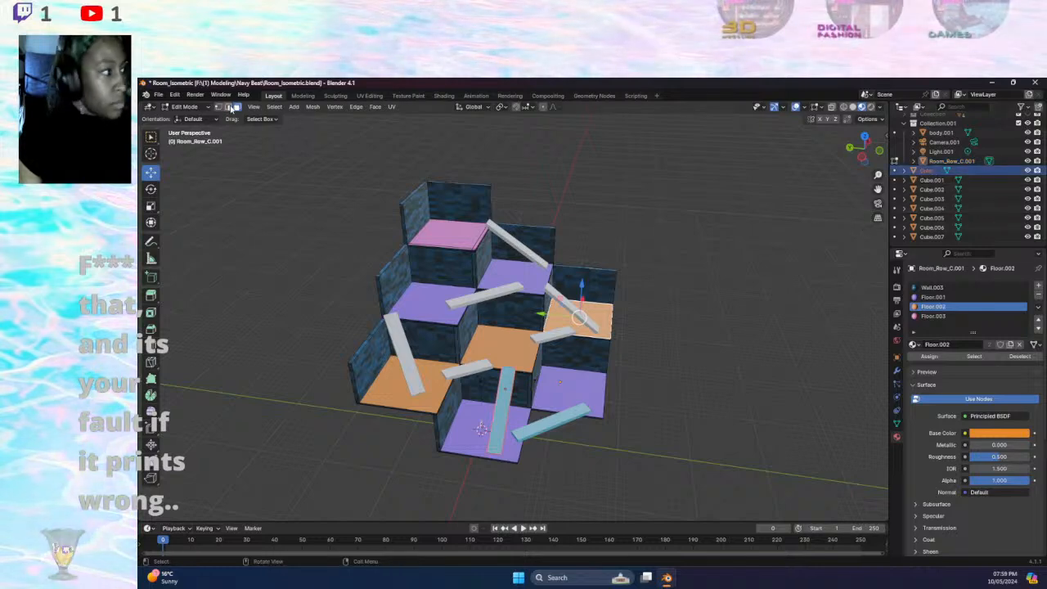
left_click(184, 107)
left_click(198, 118)
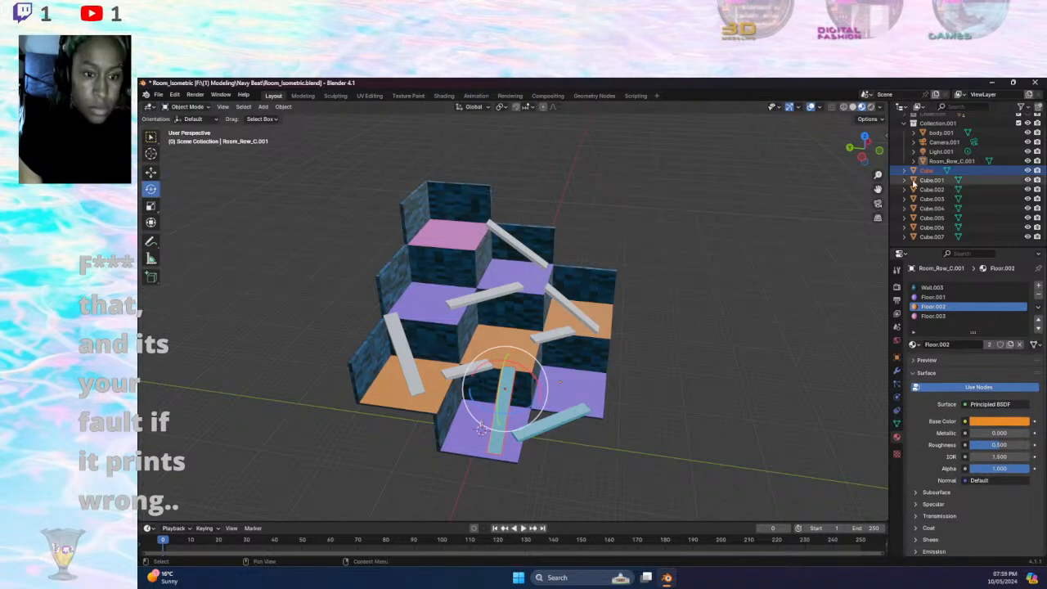
- Assign the Glass_Brigge.001 material to the bridges Cube.002 and Cube.003
left_click(933, 180)
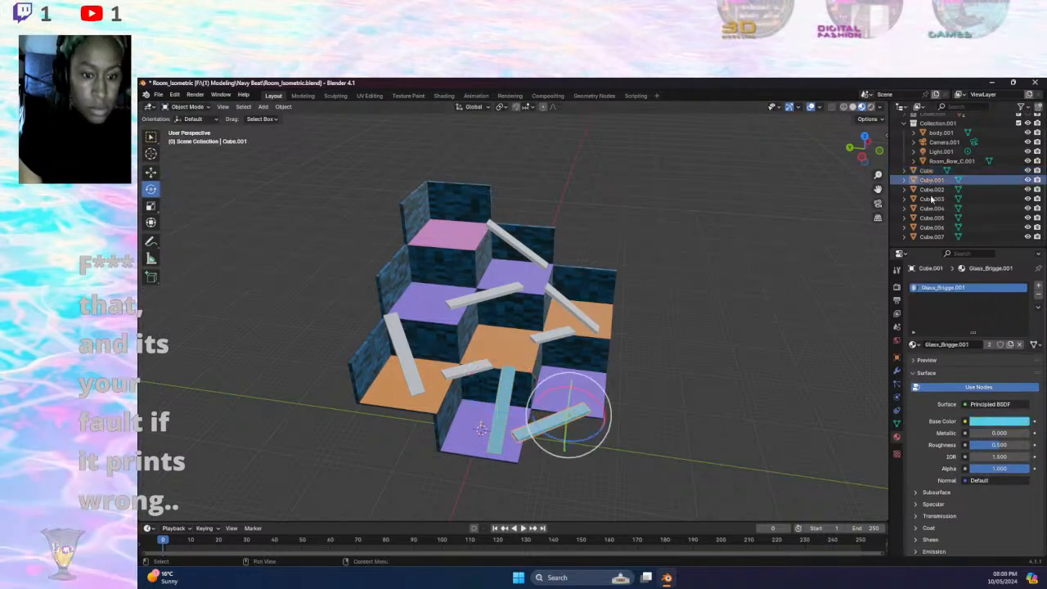
left_click(932, 189)
left_click(914, 344)
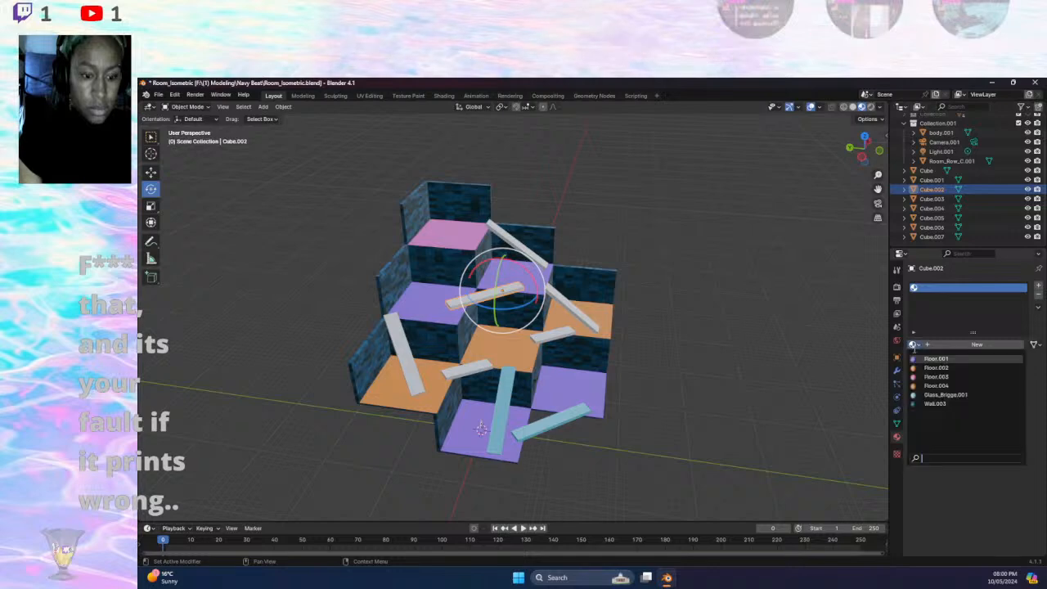
left_click(946, 394)
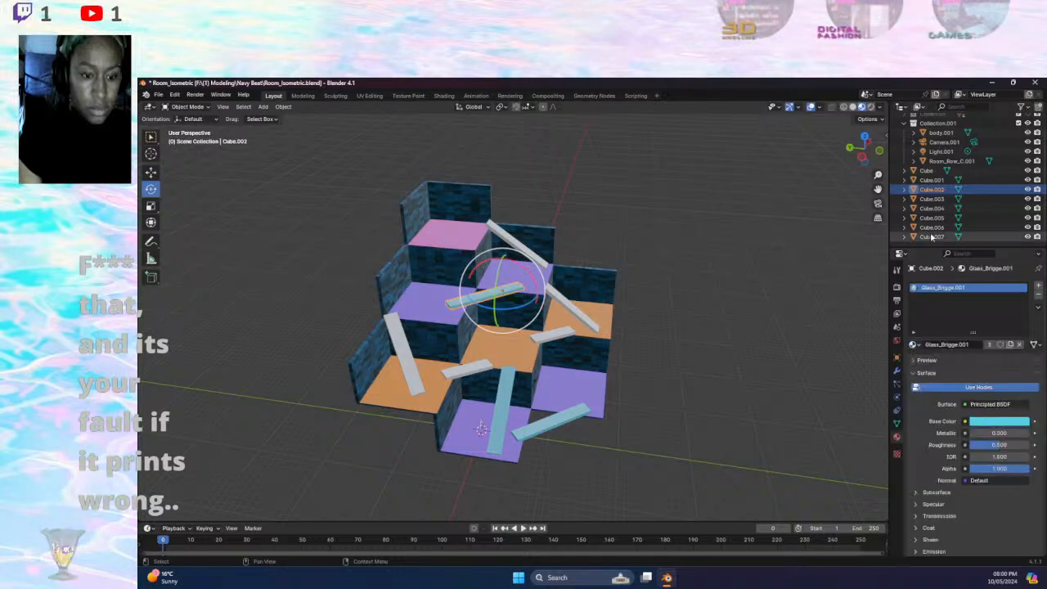
left_click(930, 199)
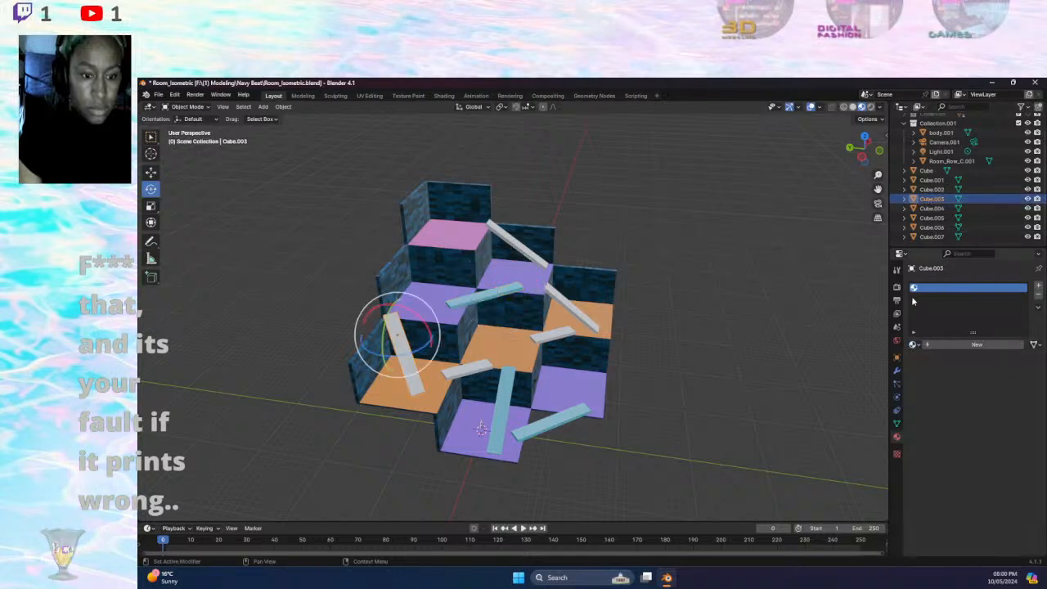
left_click(914, 344)
left_click(939, 396)
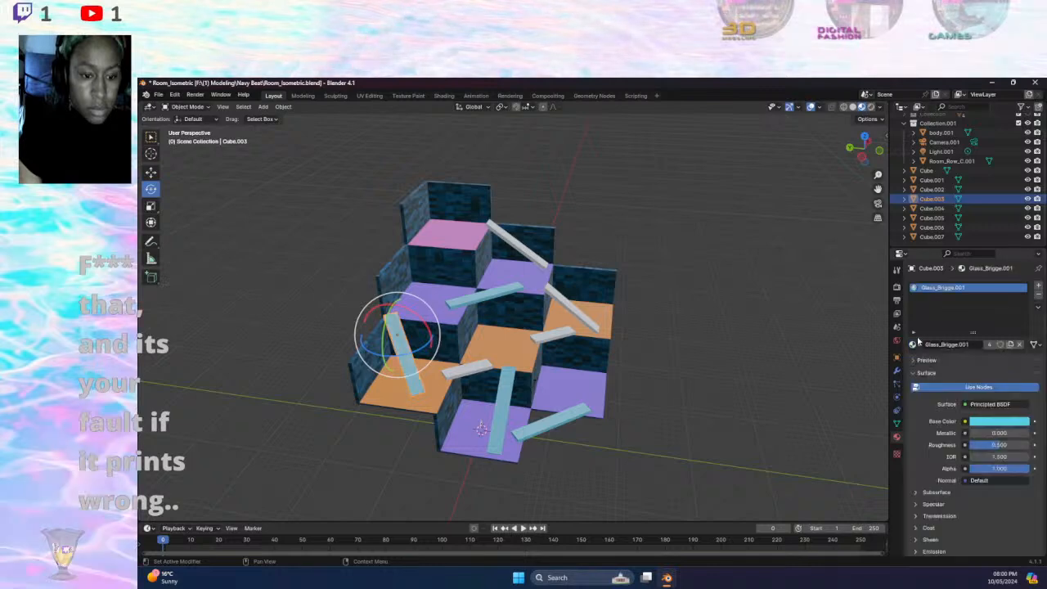
- Assign the Glass_Brigge.001 material to the bridges Cube.004 and Cube.005
left_click(930, 208)
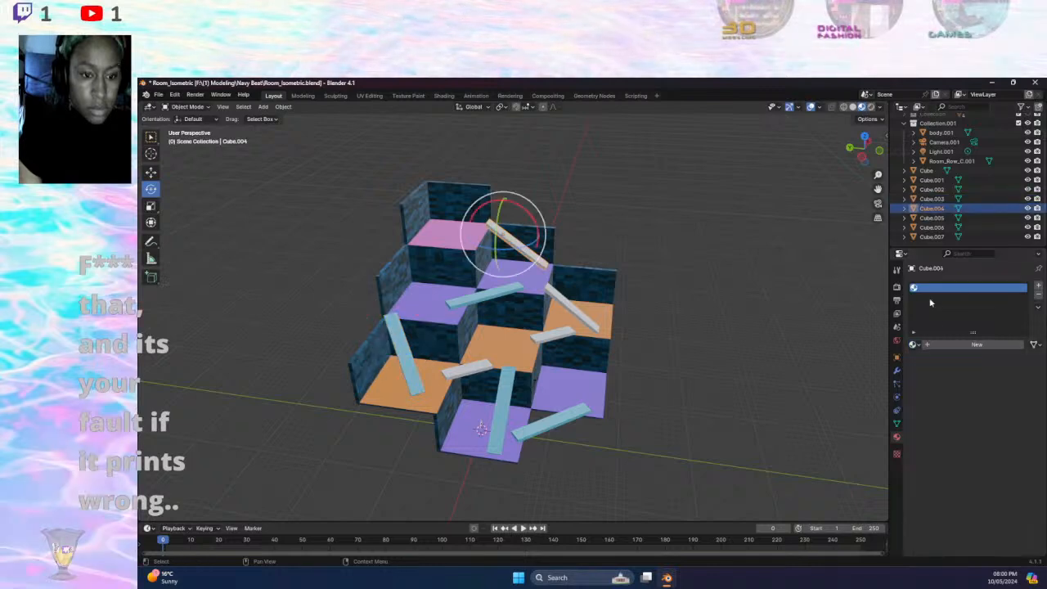
left_click(913, 345)
left_click(939, 396)
left_click(929, 219)
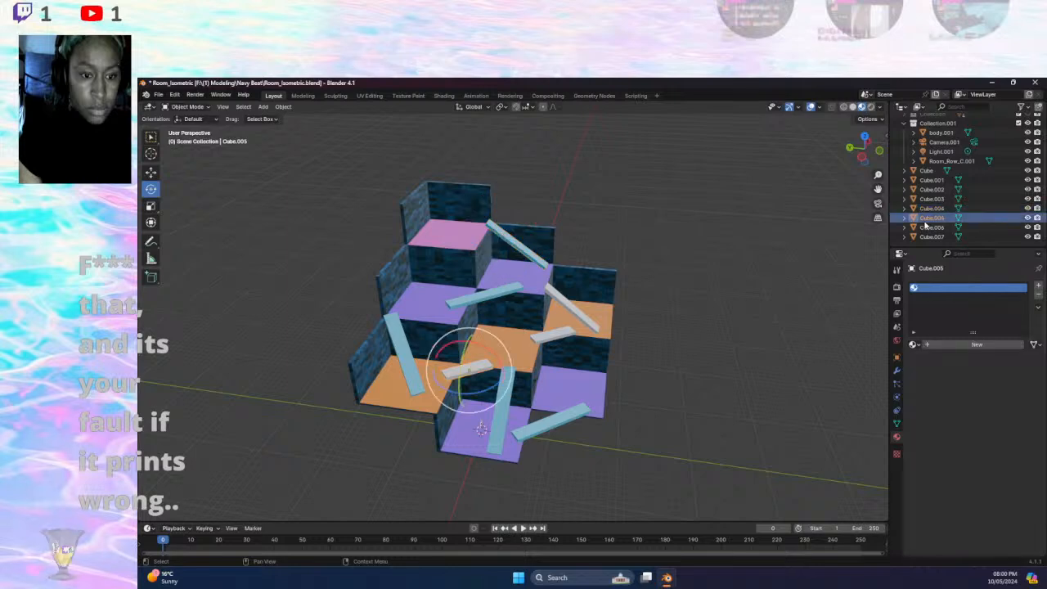
left_click(914, 345)
left_click(939, 396)
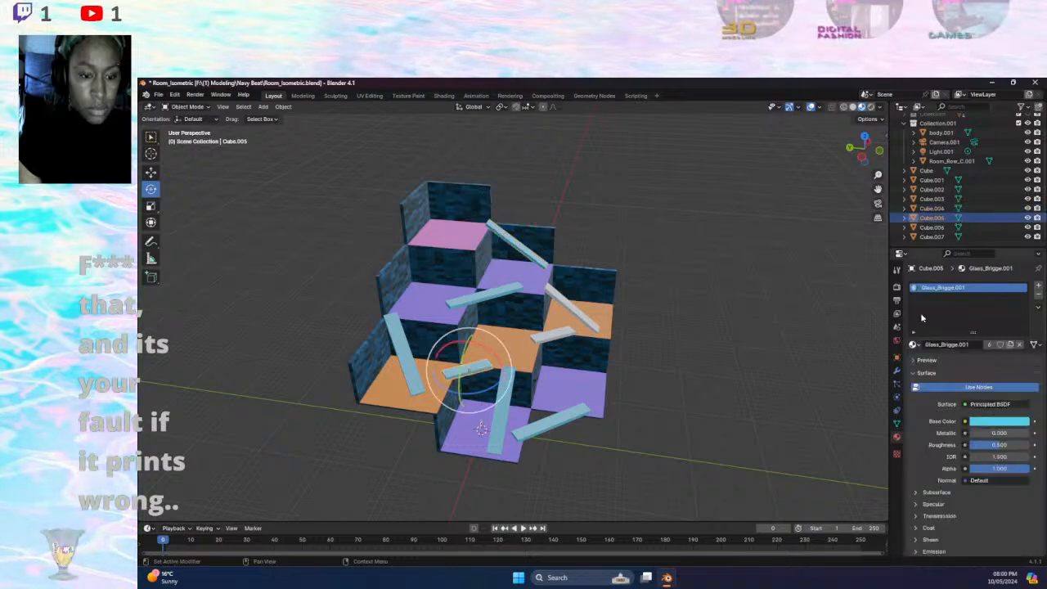
- Assign the Glass_Brigge.001 material to the bridges Cube.006 and Cube.007, and clear the selection
left_click(931, 228)
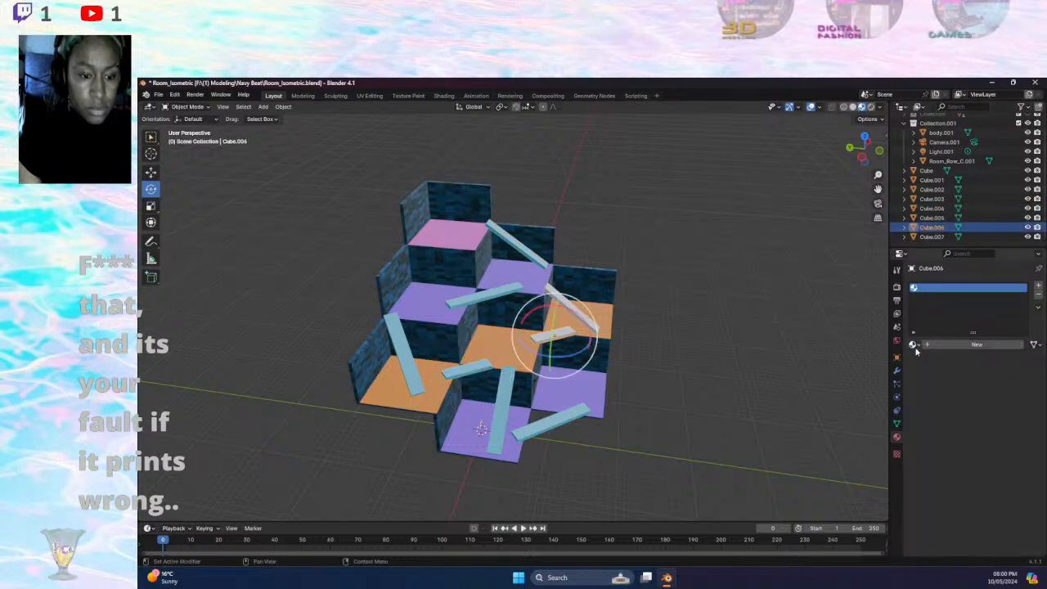
left_click(914, 344)
left_click(936, 394)
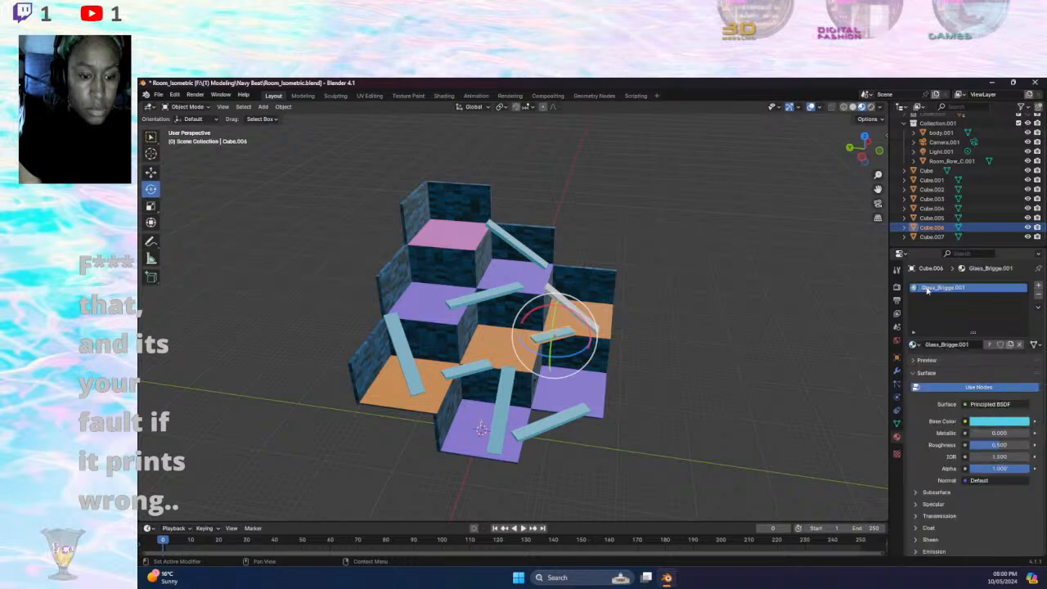
left_click(931, 236)
left_click(914, 344)
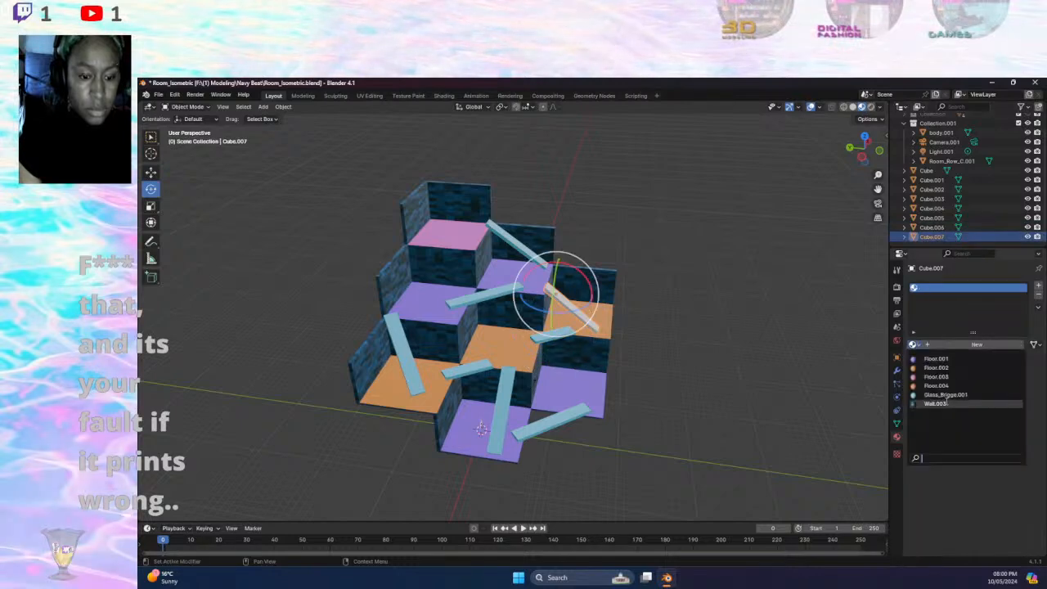
left_click(949, 398)
left_click(790, 296)
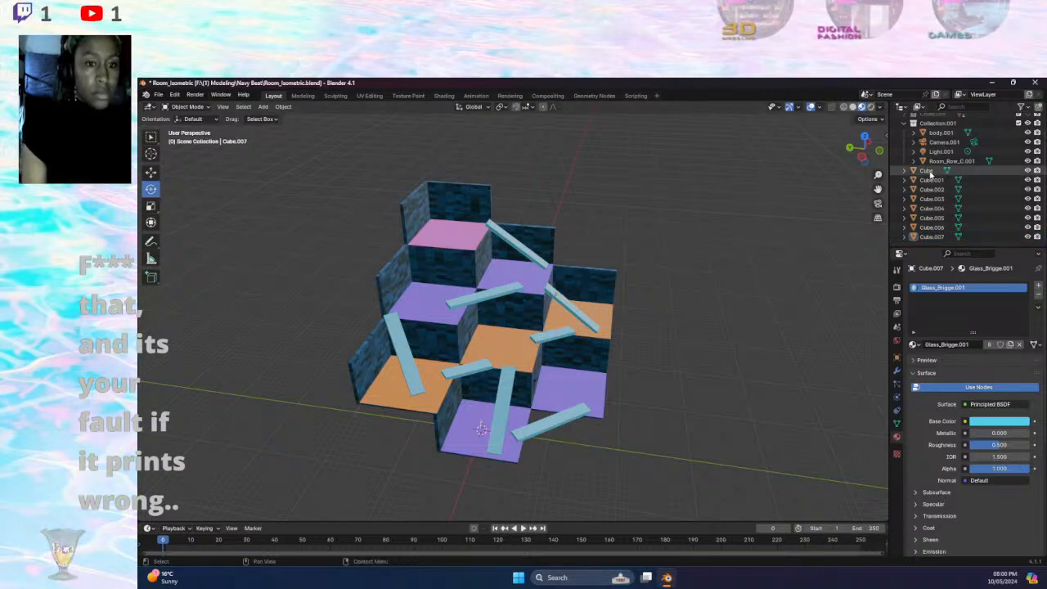
- Move all bridges, Cube through Cube.007, into Collection.001 and hide body.001 in the viewport
left_click(928, 170)
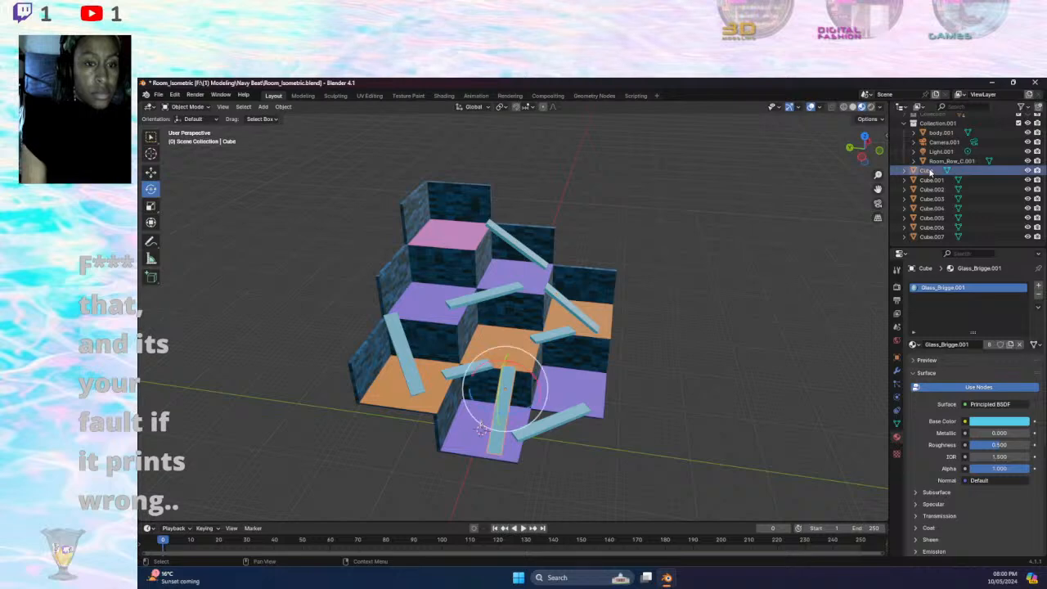
left_click(931, 236, "shift")
left_click_drag(929, 173, 934, 143)
left_click(1028, 133)
- Rename the Cube bridge as Bridge_3_1
left_click(939, 152)
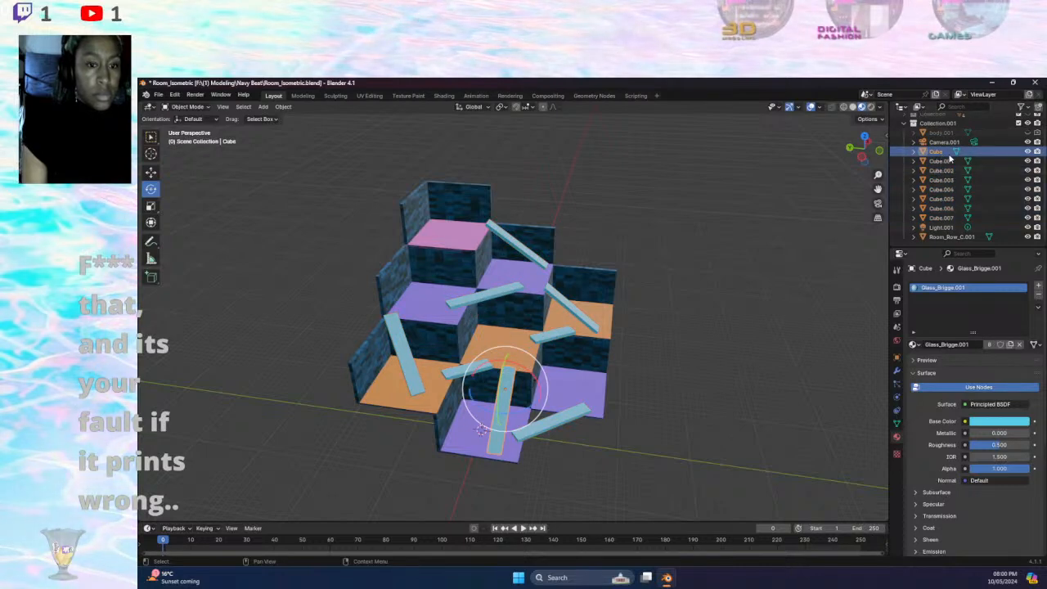
double_click(939, 152)
type("Bridge_")
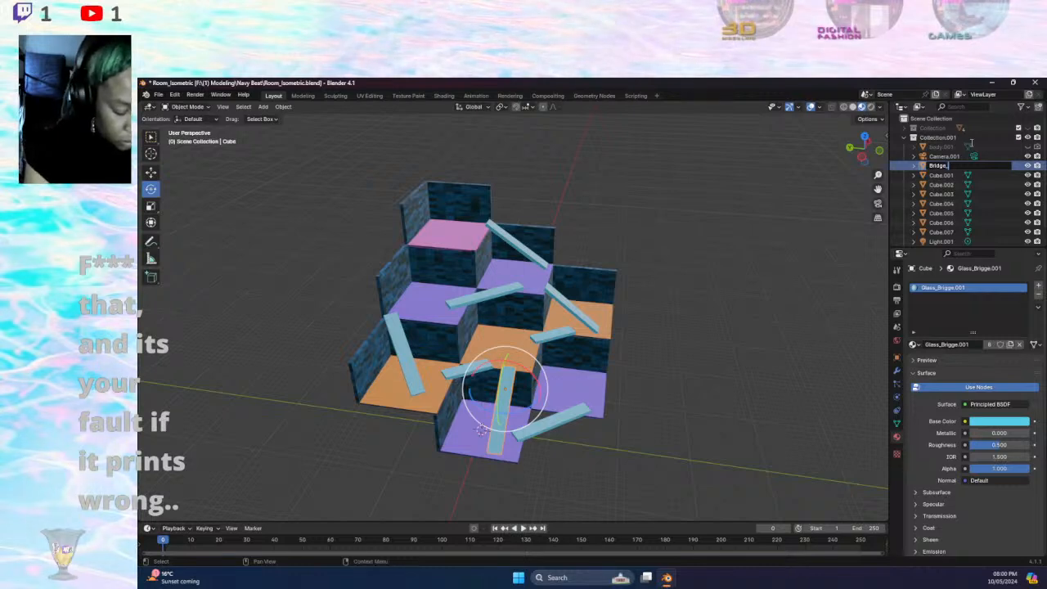
type("3_")
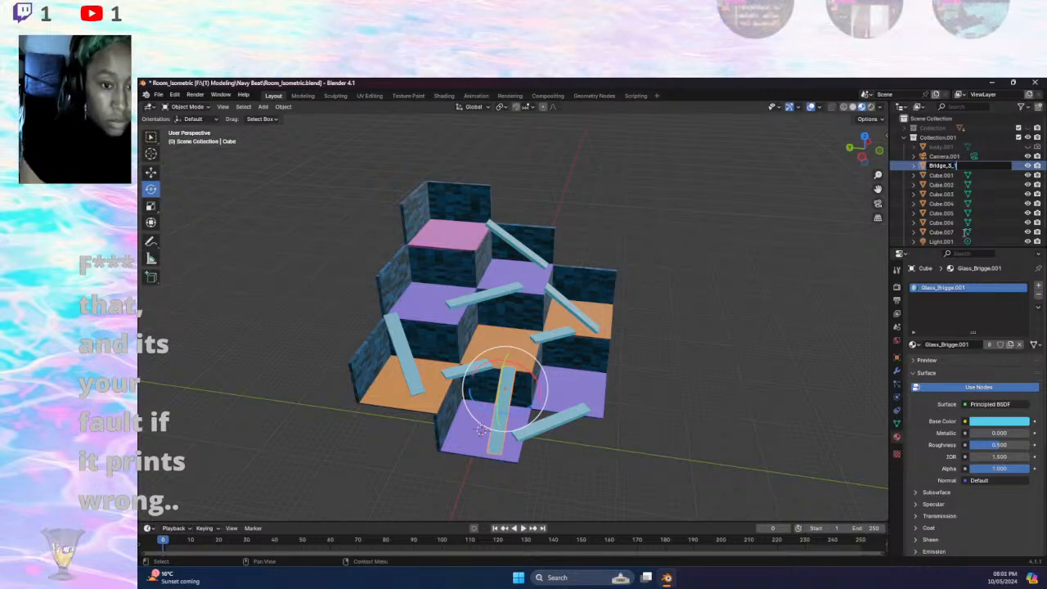
type("1")
key("Return")
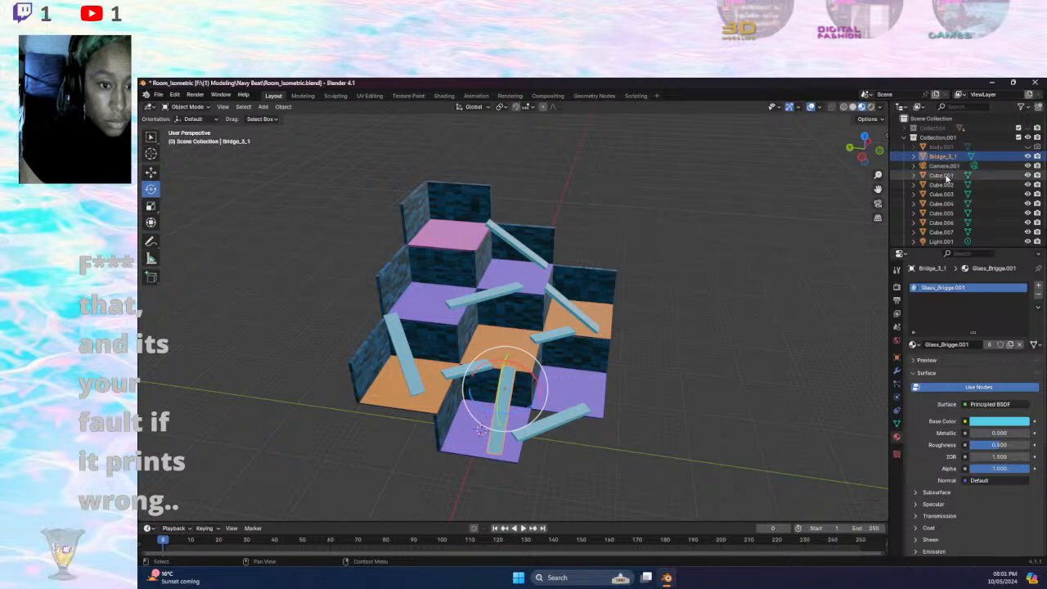
- Rename the Cube.001 bridge as Bridge_3_2
left_click(948, 177)
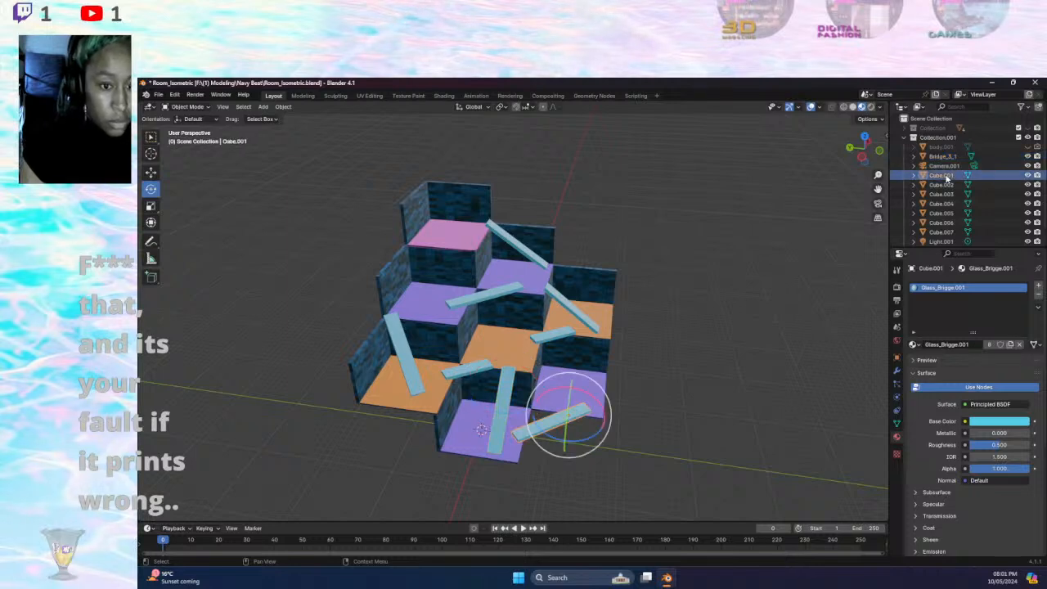
double_click(947, 176)
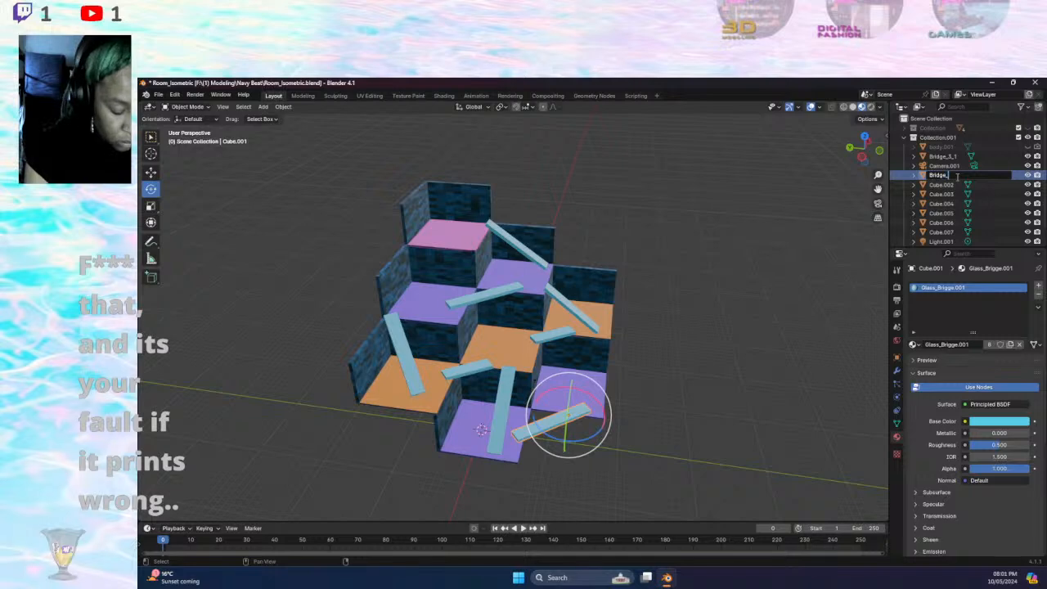
type("_2")
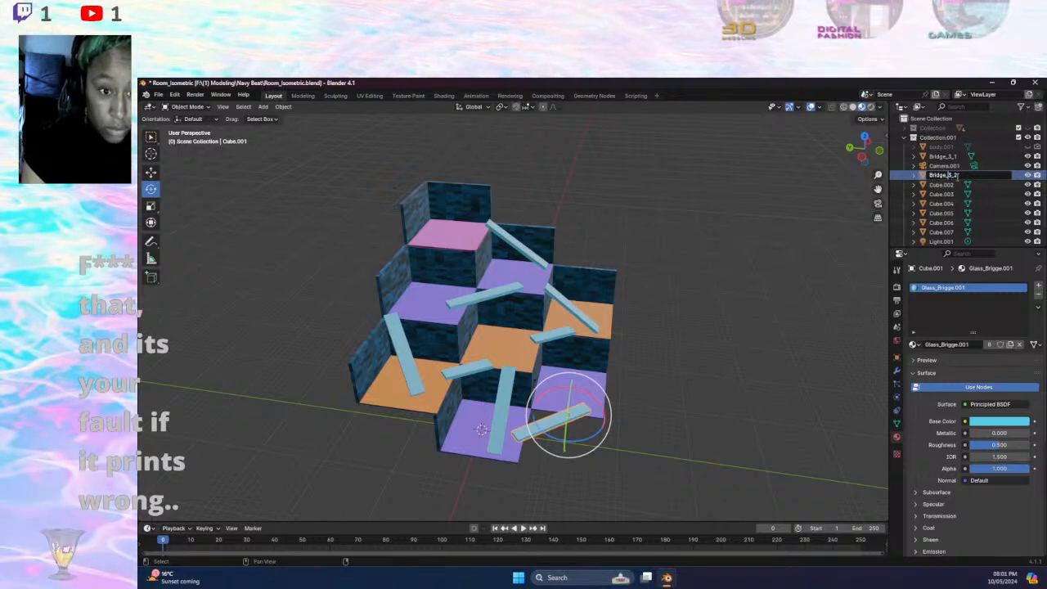
key("Return")
- Rename the Cube.002 bridge as Bridge_1_1 and the Cube.003 bridge as Bridge_2_1
double_click(943, 187)
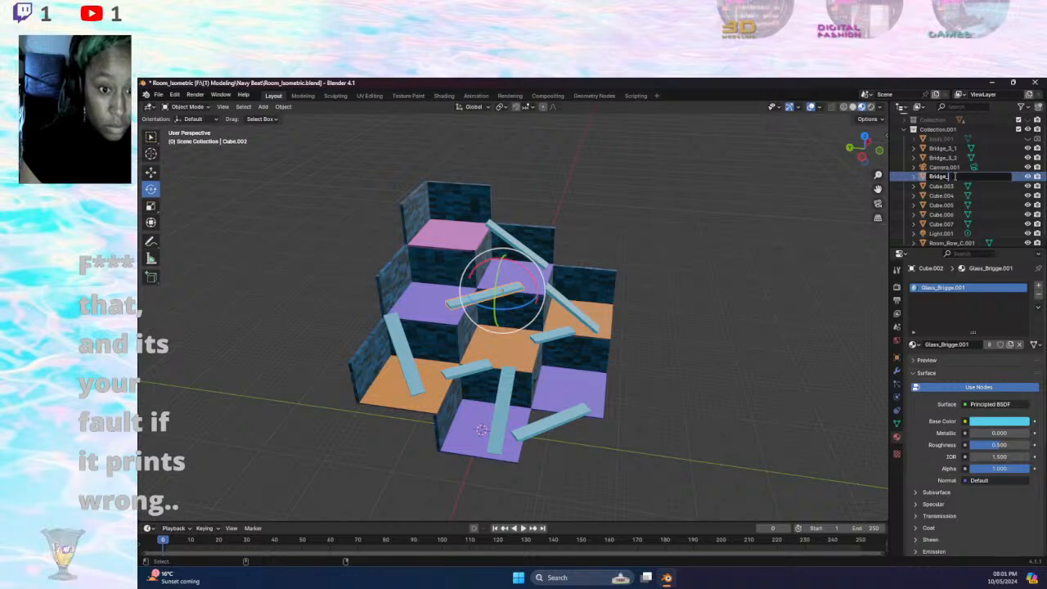
type("Bridge_1_")
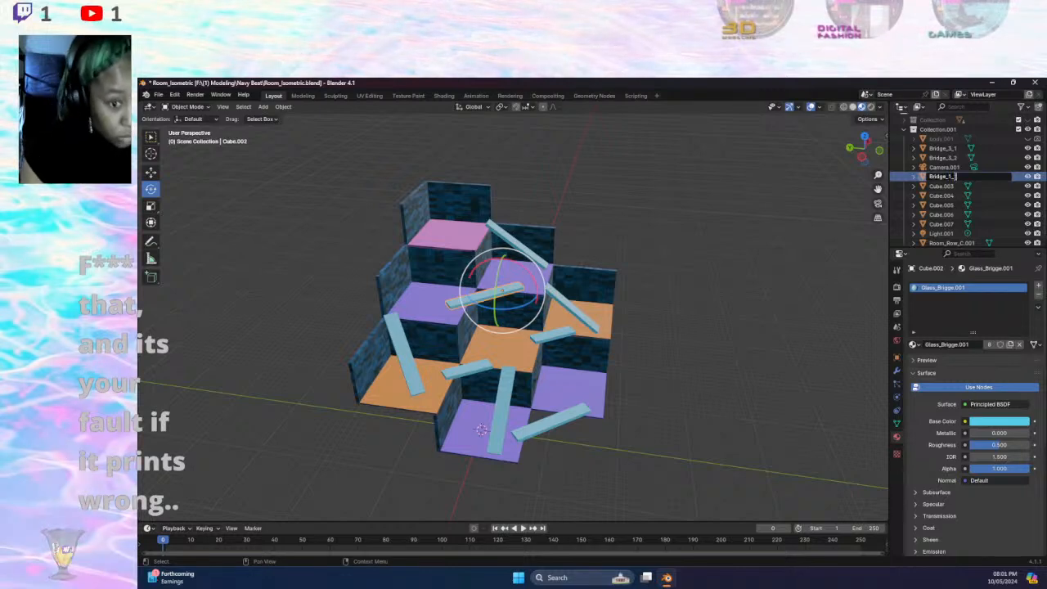
type("1")
key("Return")
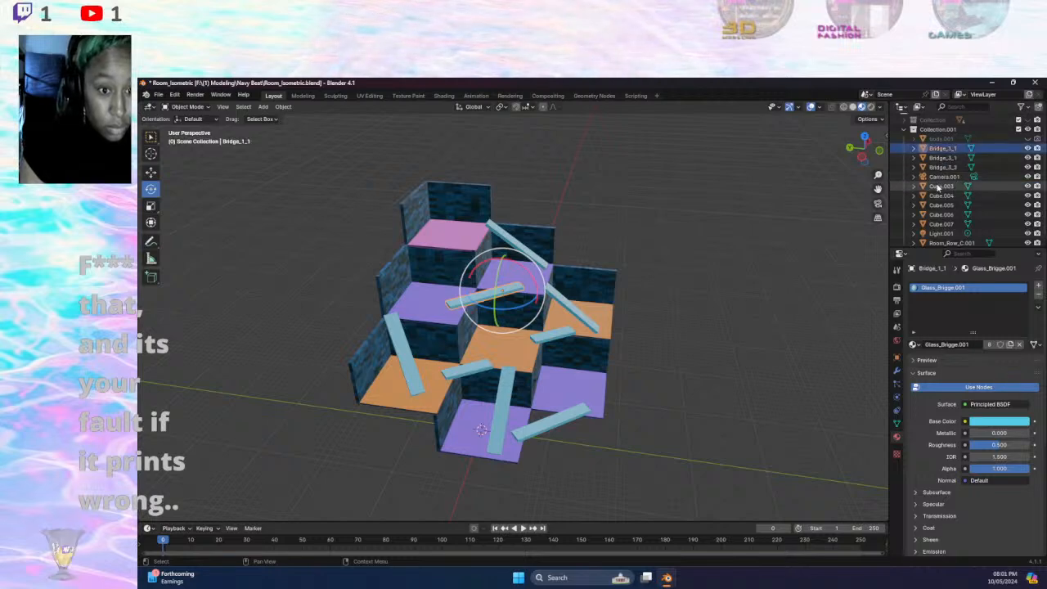
double_click(942, 185)
type("Bridge_")
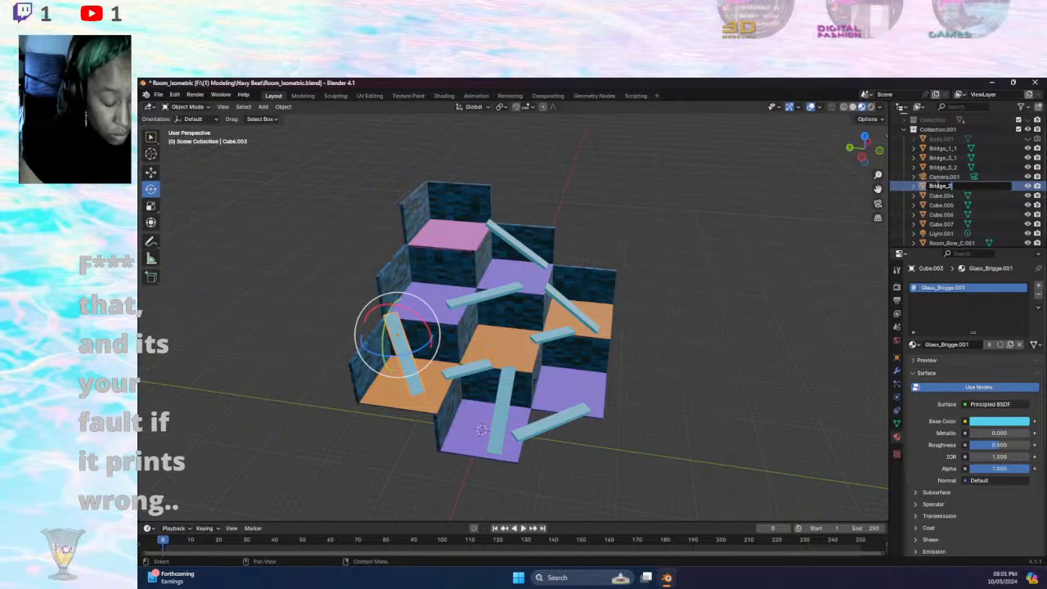
type("2_1")
key("Return")
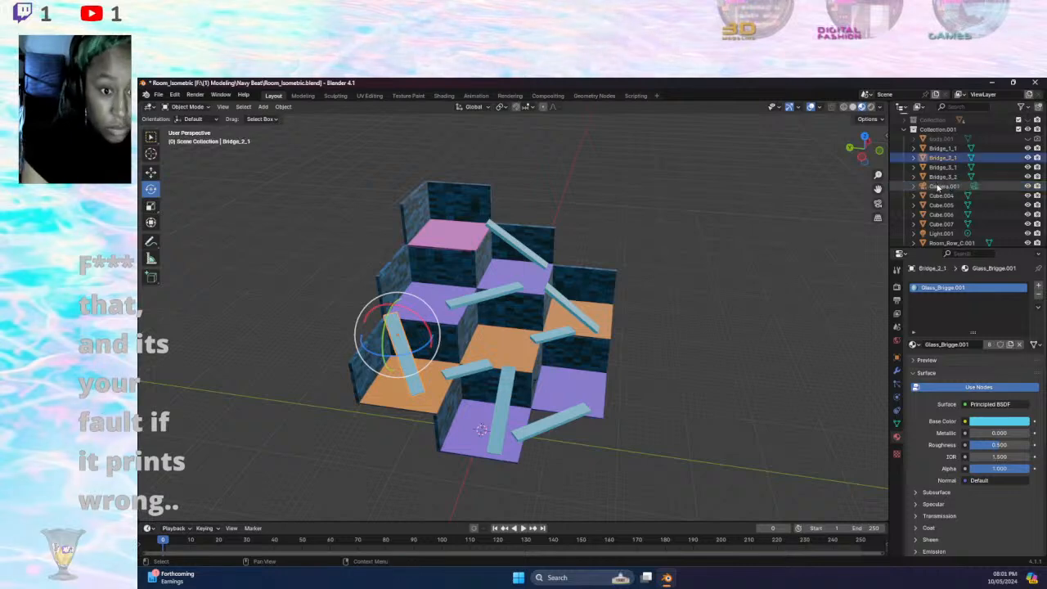
- Rename the Cube.004 bridge as Bridge_1_2 and the Cube.005 bridge as Bridge_2_2
double_click(942, 196)
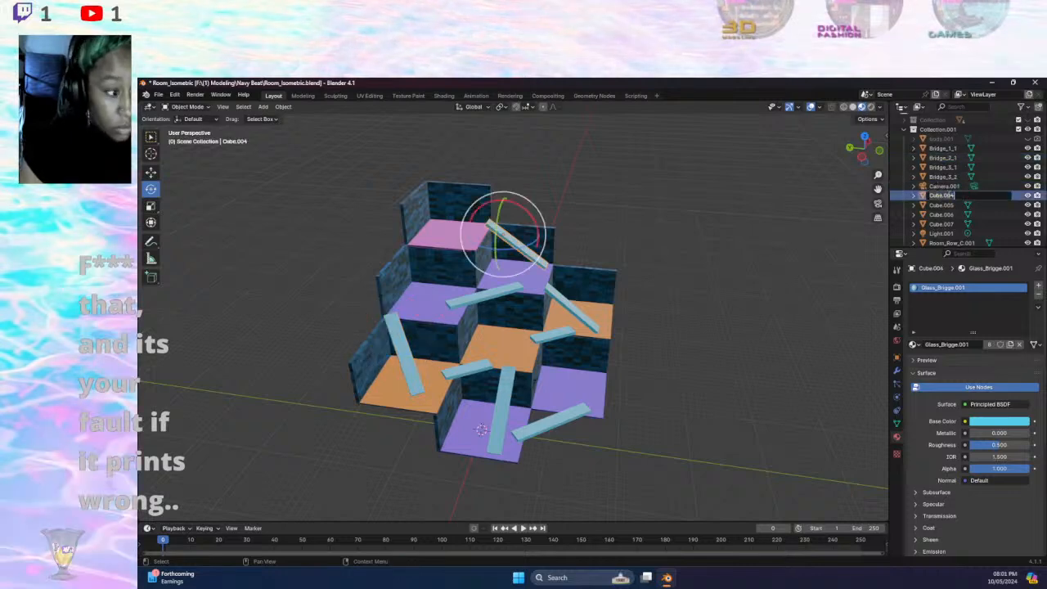
type("Bridge_2_2")
key("Return")
double_click(943, 204)
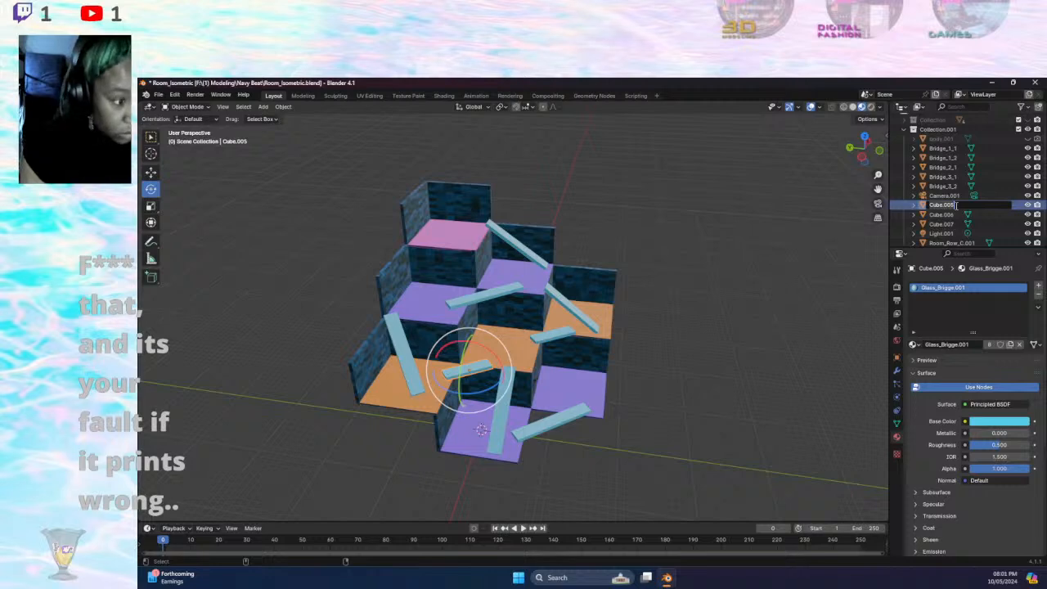
type("Bridge_2_2")
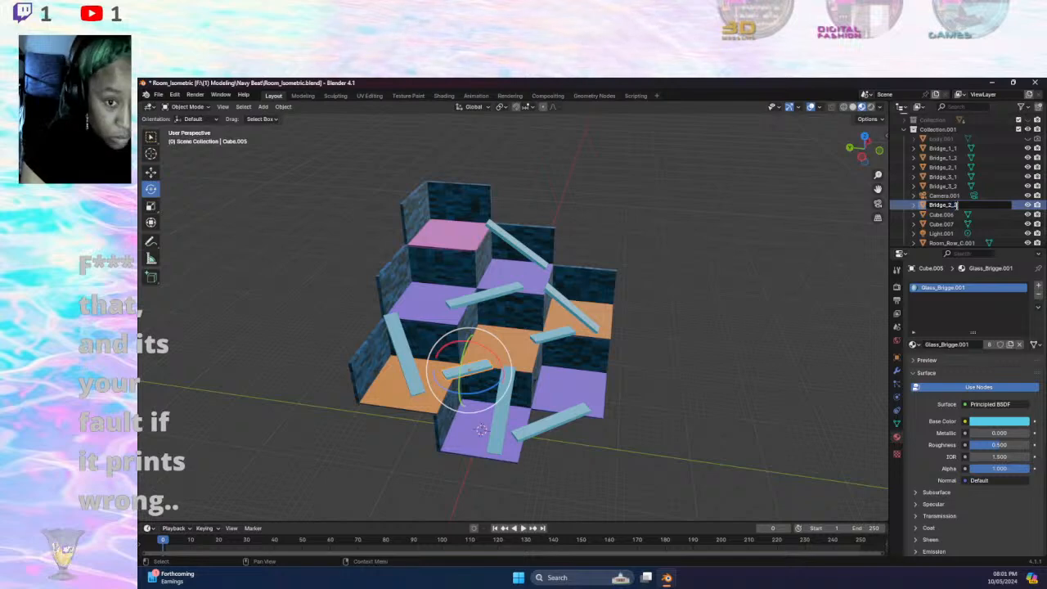
key("Return")
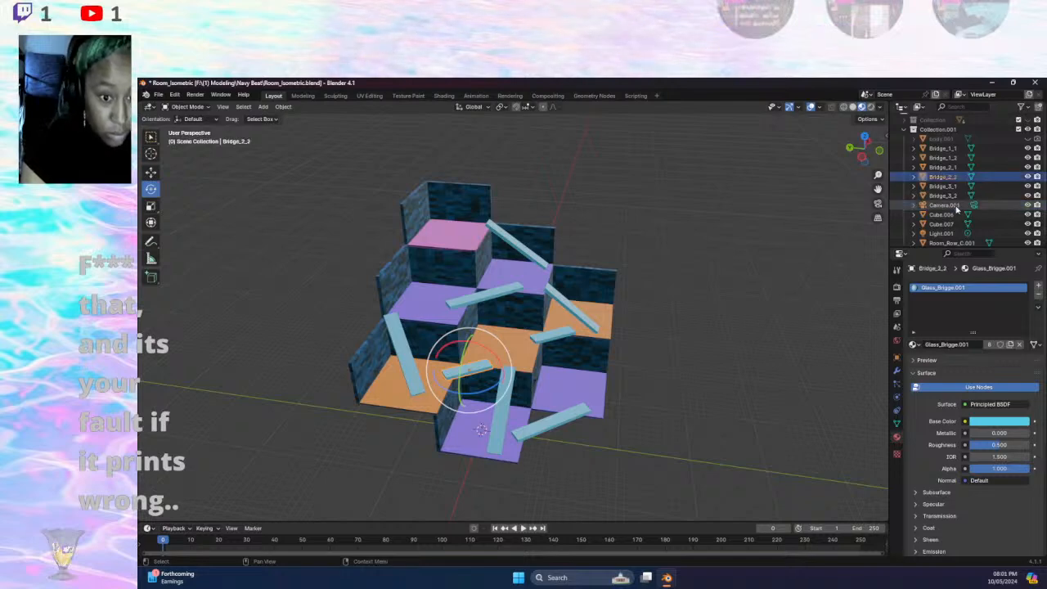
- Rename the Cube.006 bridge as Bridge_2_3 and the Cube.007 bridge as Bridge_2_4
double_click(955, 213)
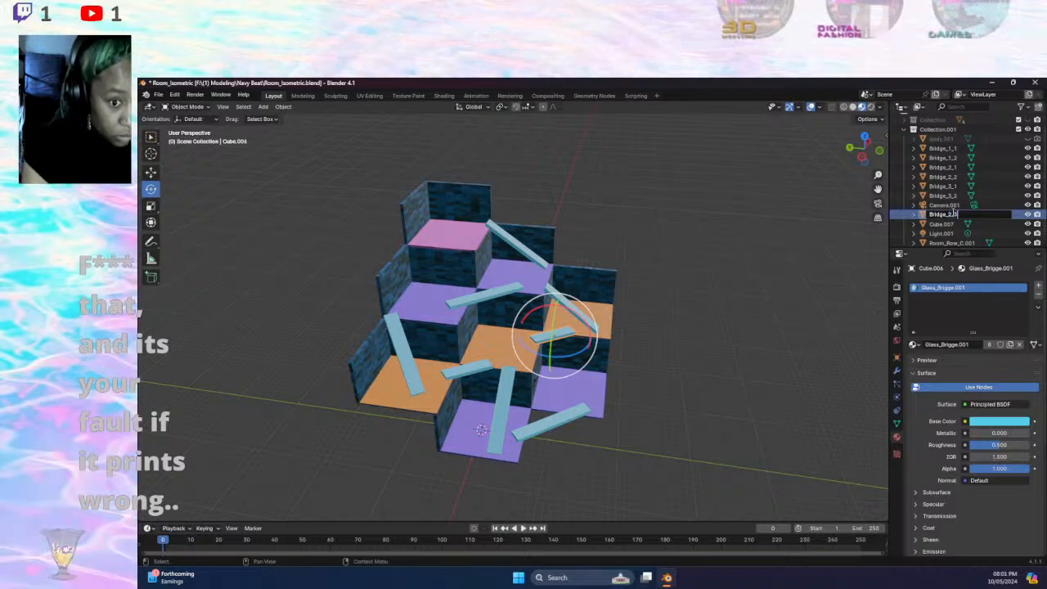
key("Return")
double_click(971, 223)
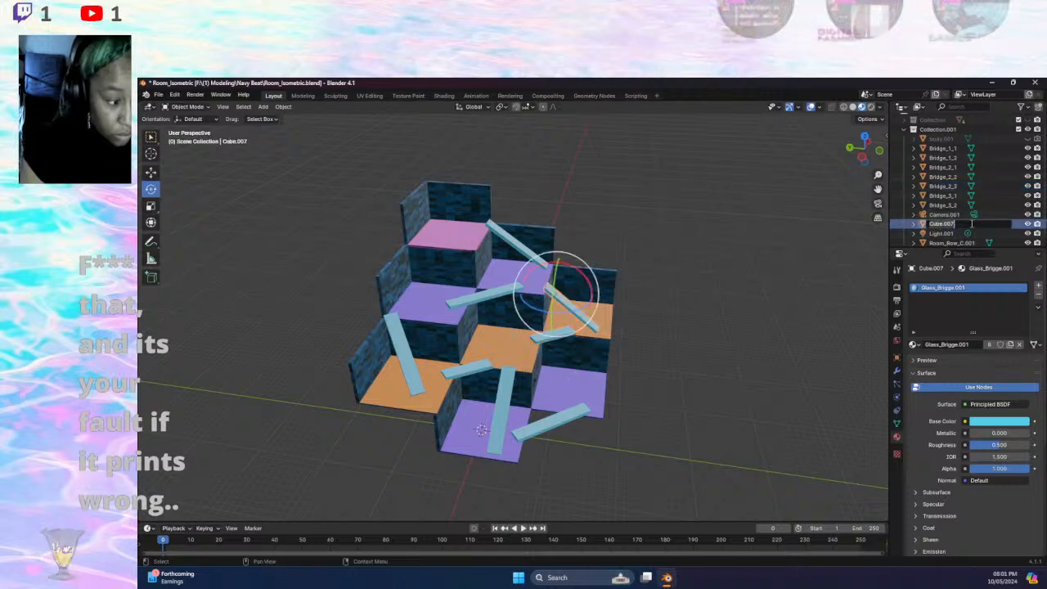
type("Bridge_")
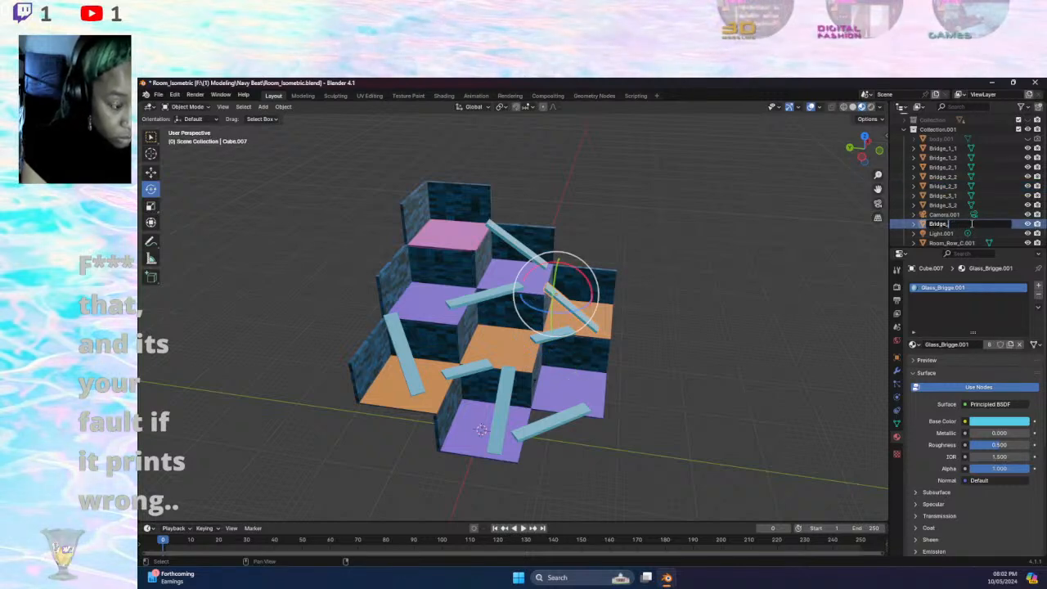
type("\"")
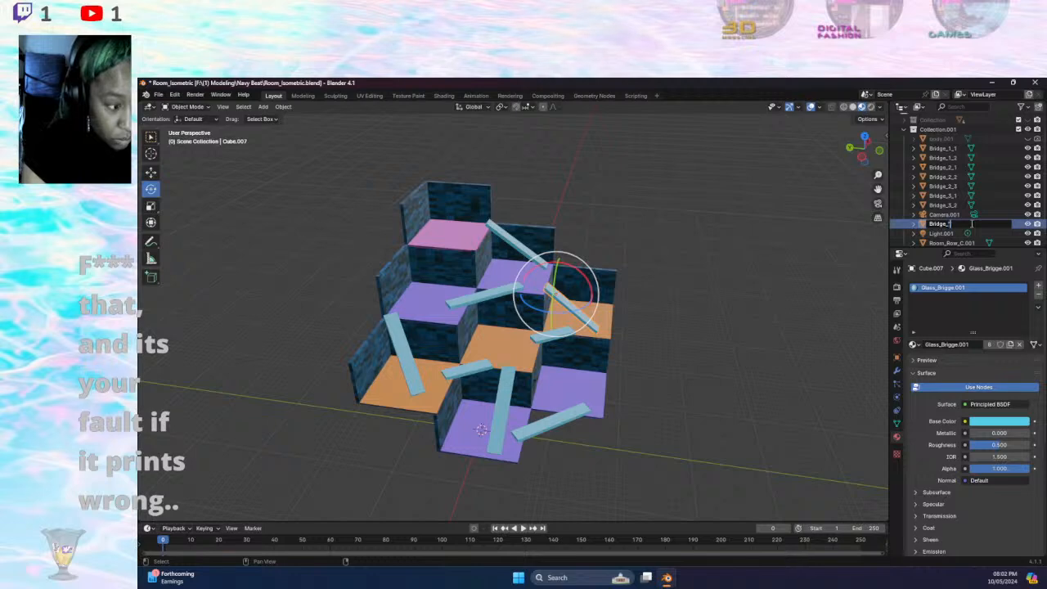
key("BackSpace")
type("2")
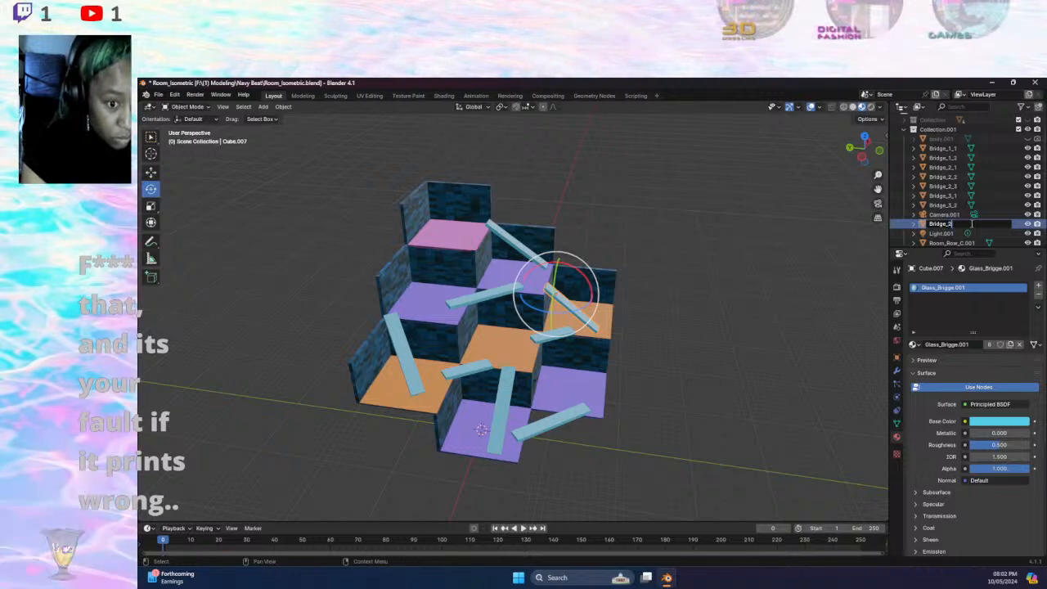
type("_")
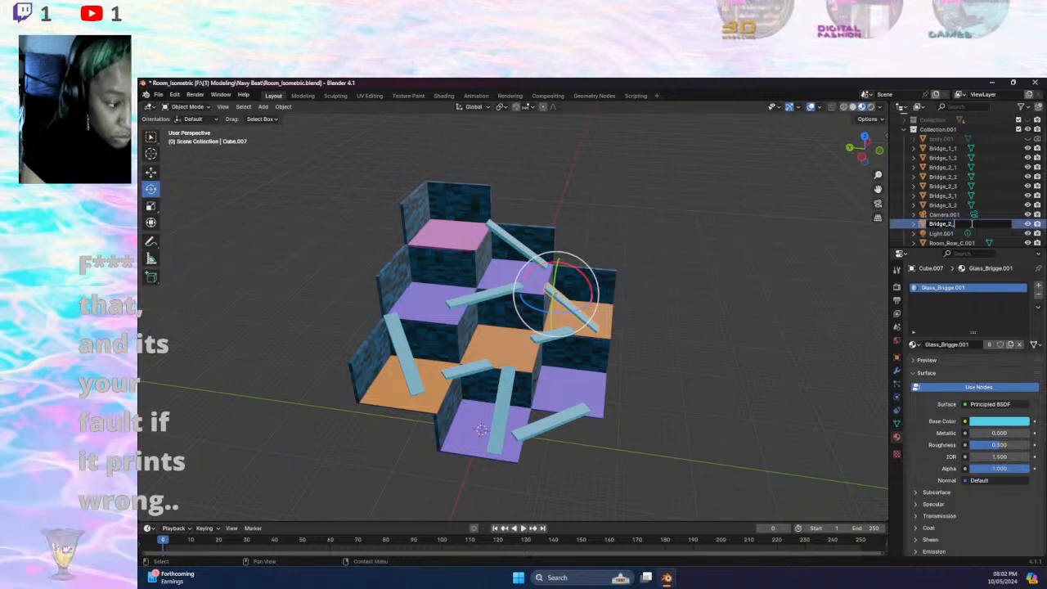
type("4")
key("Return")
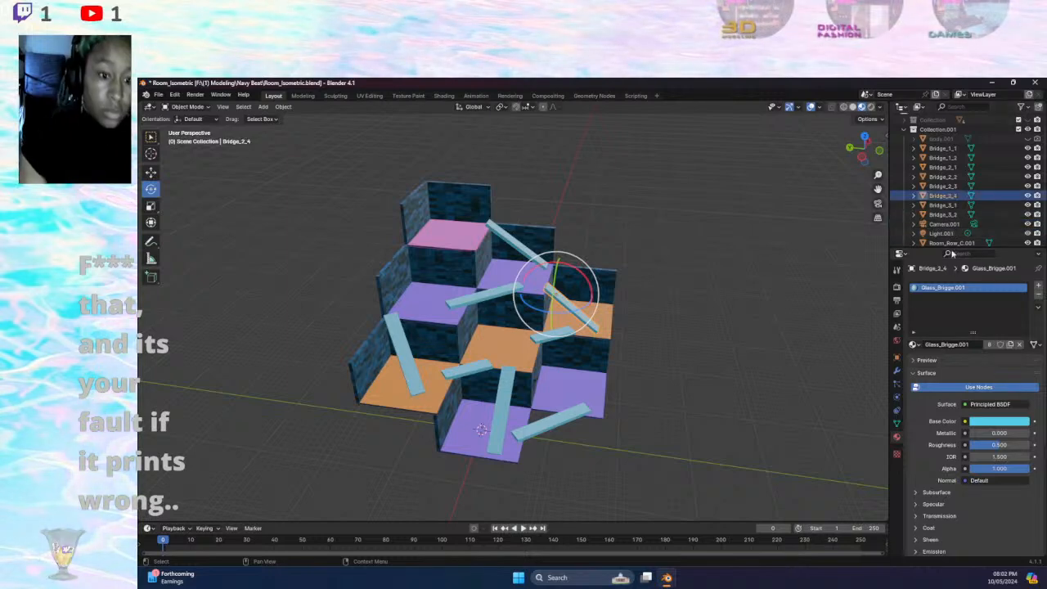
- Hide Light.001 and Camera.001 in the viewport
left_click(965, 234)
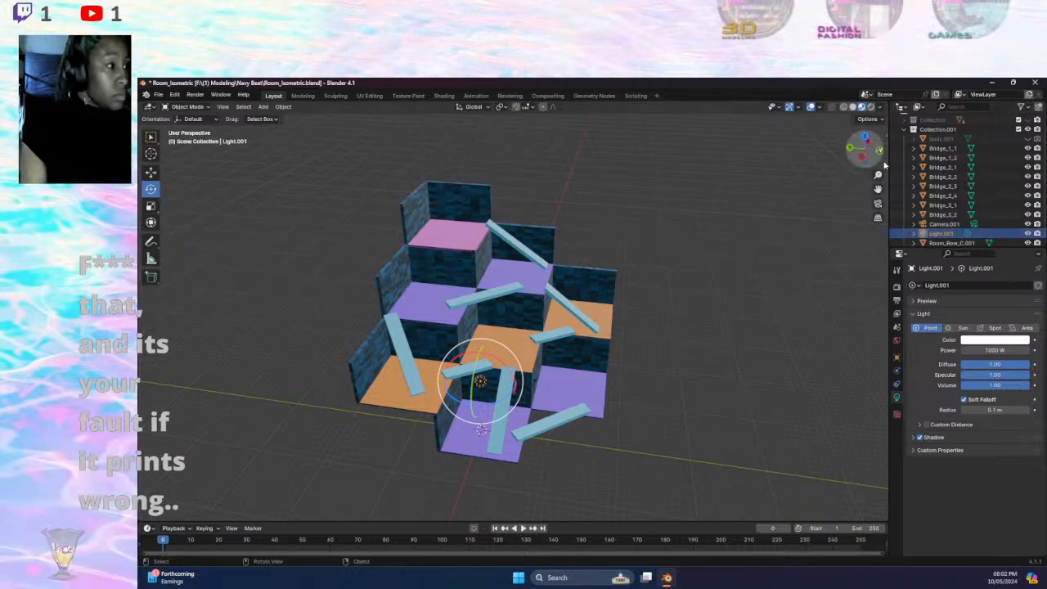
left_click(1028, 233)
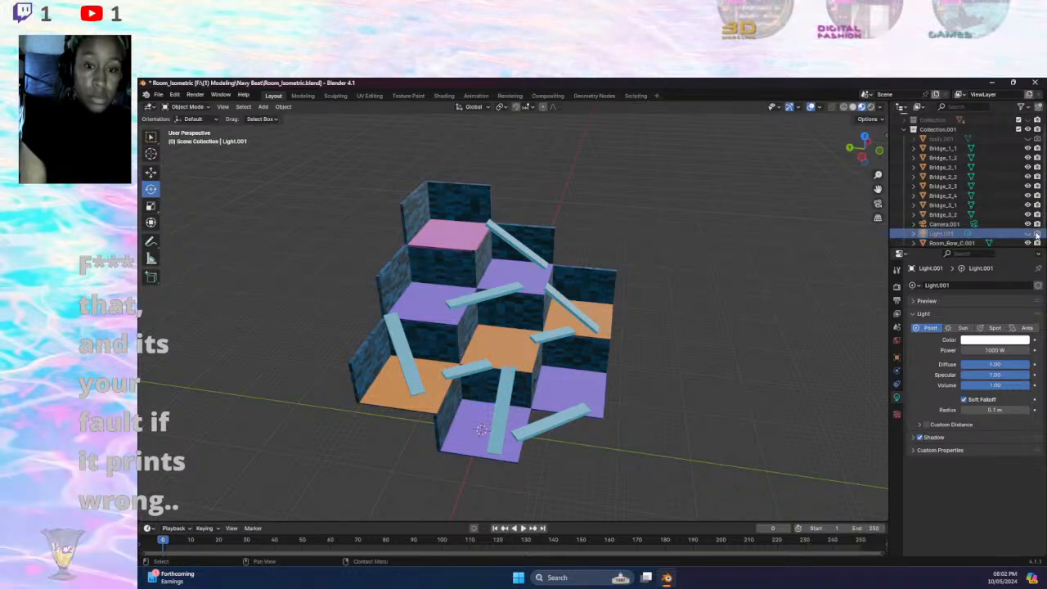
left_click(1028, 224)
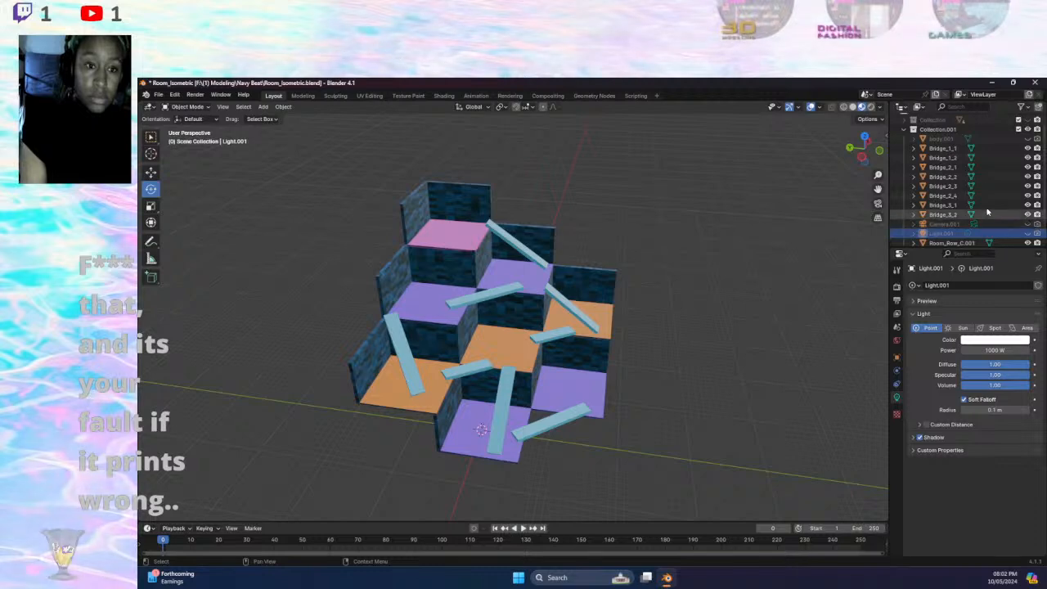
- Rename the Room_Row_C.001 object as Rooms and save the Blender file
scroll(940, 226, "down", 1)
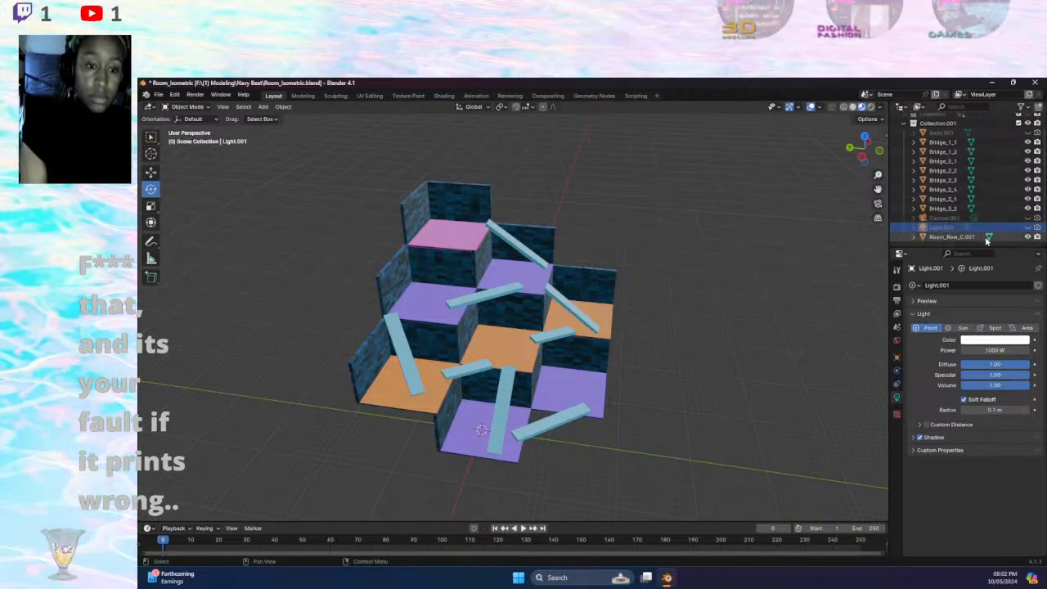
left_click(945, 237)
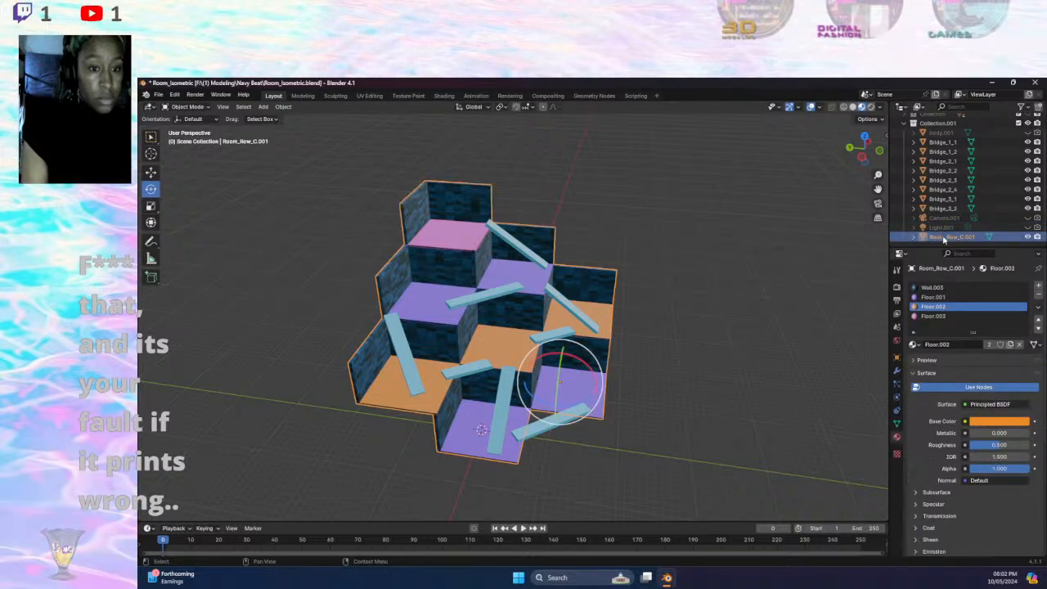
double_click(950, 238)
left_click_drag(981, 236, 949, 243)
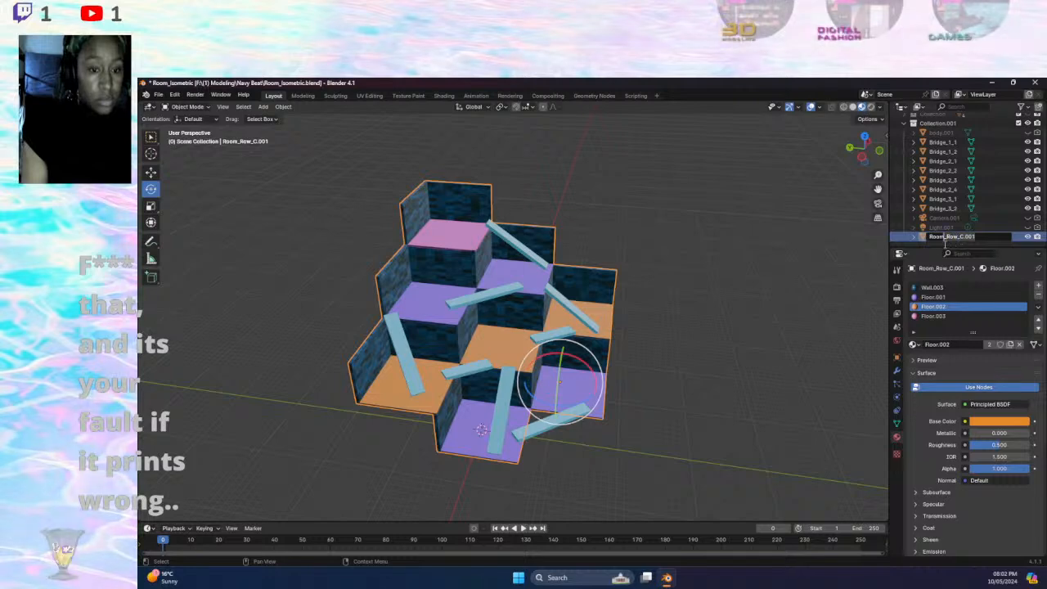
type("s")
key("Return")
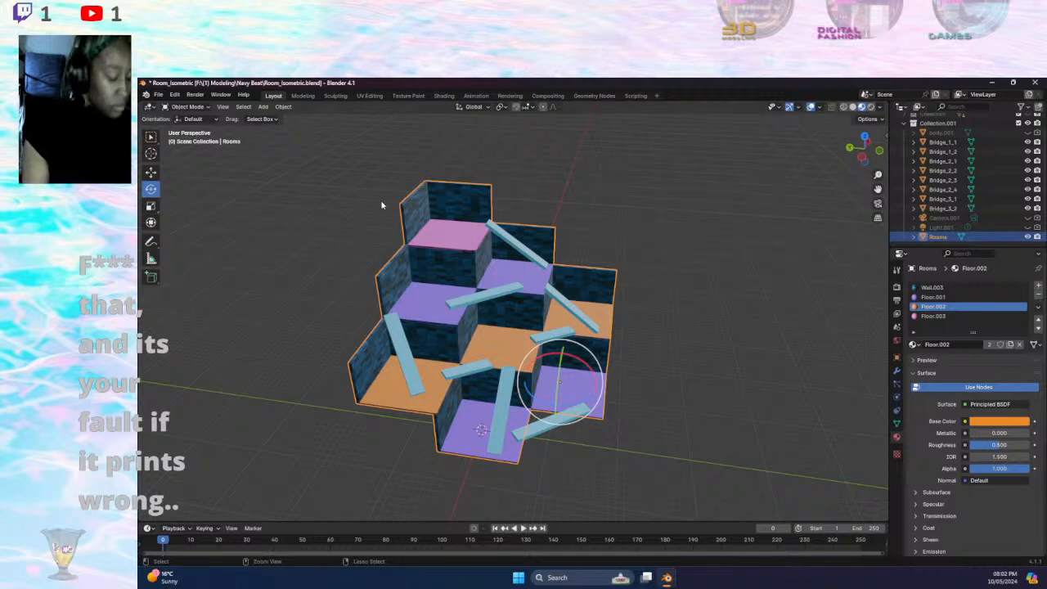
key("ctrl+s")
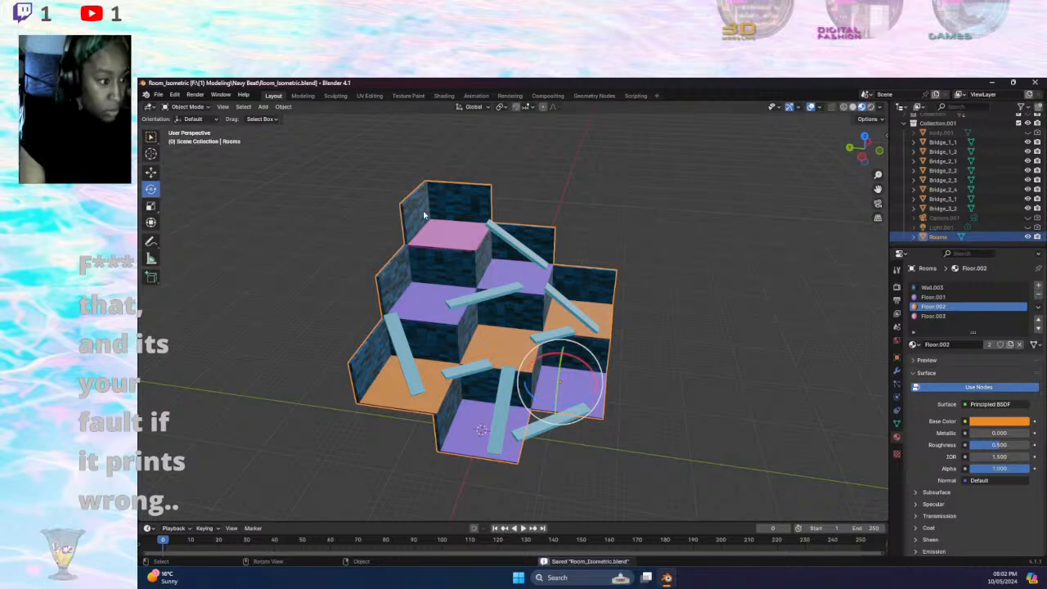
- Export the model as FBX over Room_Isometric_Test.fbx in the Navy Beat folder, limited to visible objects and the active collection
left_click(158, 94)
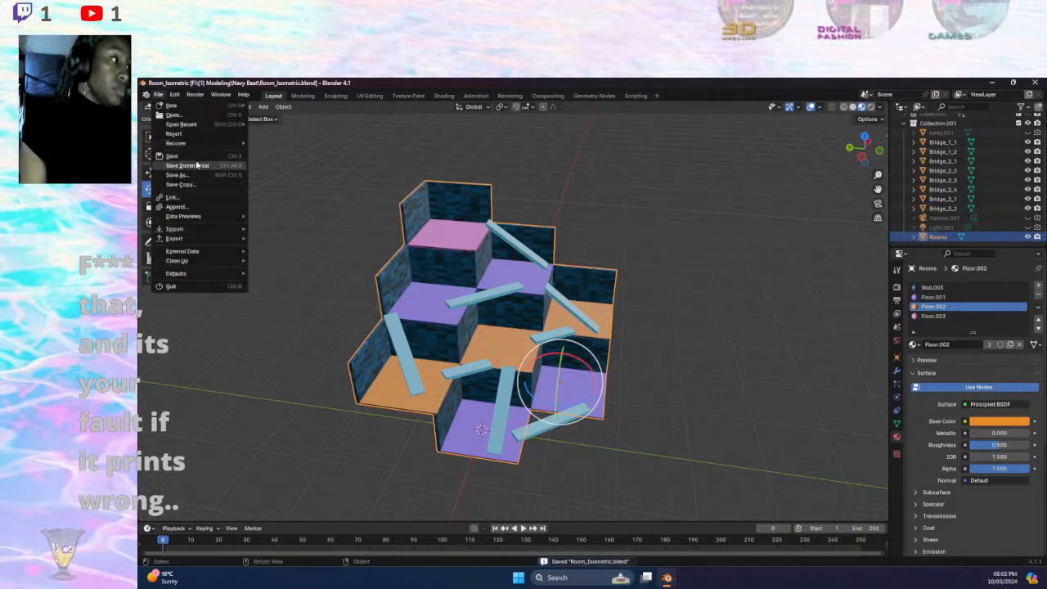
mouse_move(198, 237)
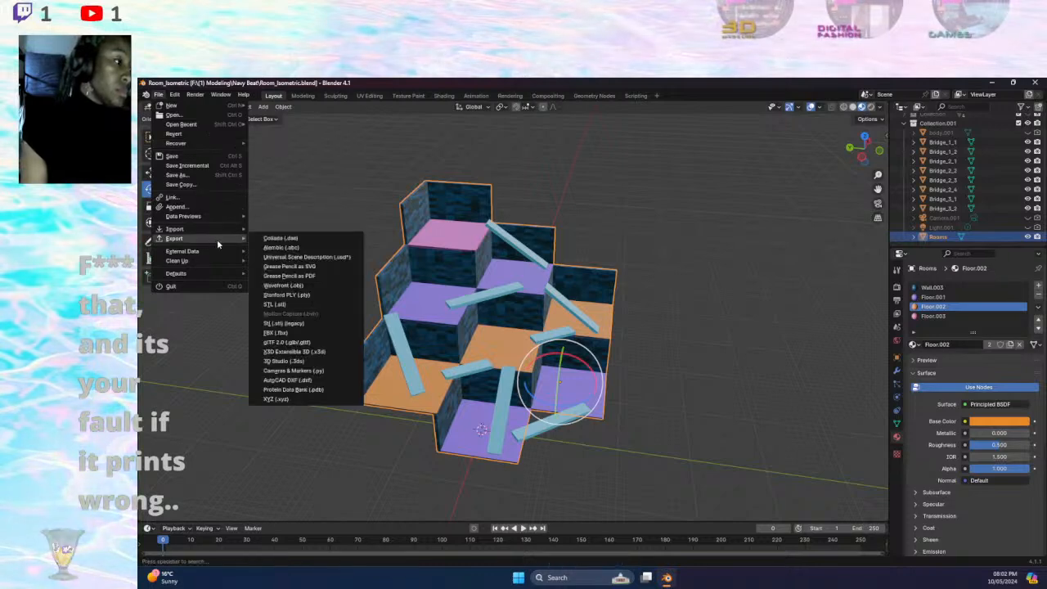
left_click(337, 332)
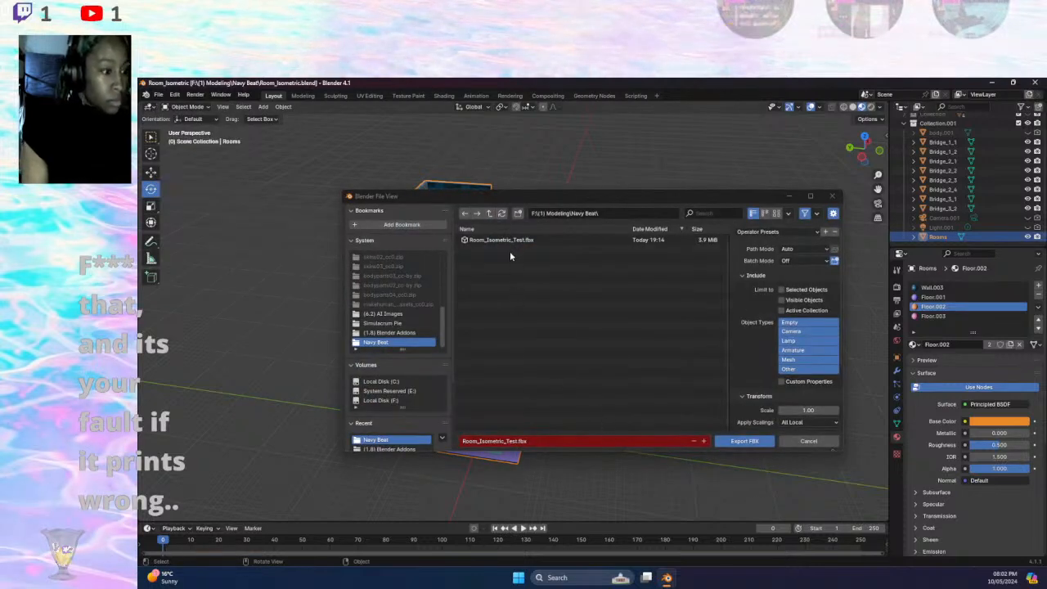
left_click(525, 442)
left_click(515, 441)
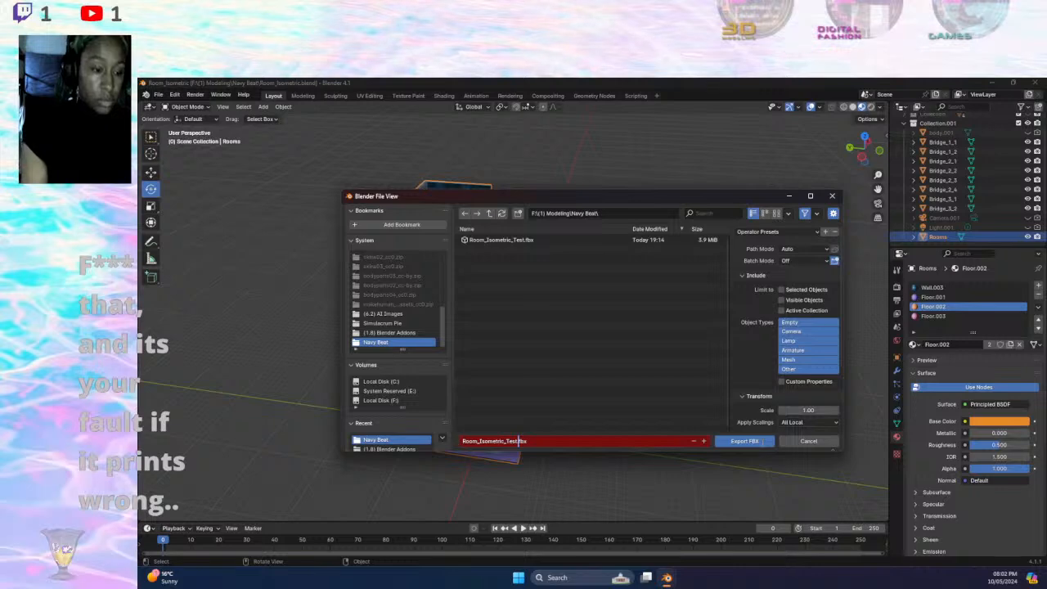
left_click(782, 300)
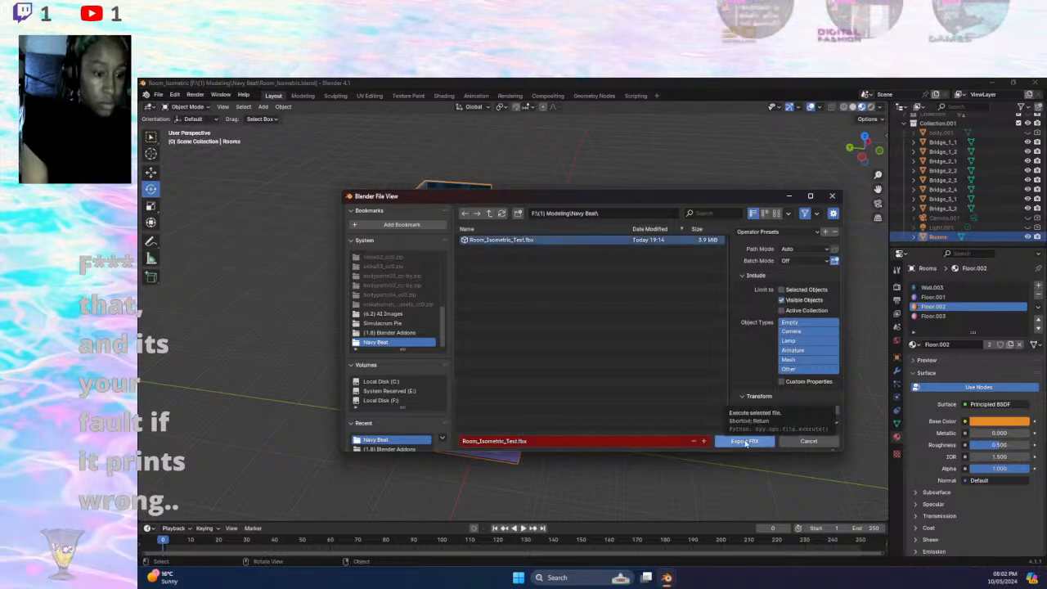
left_click(781, 311)
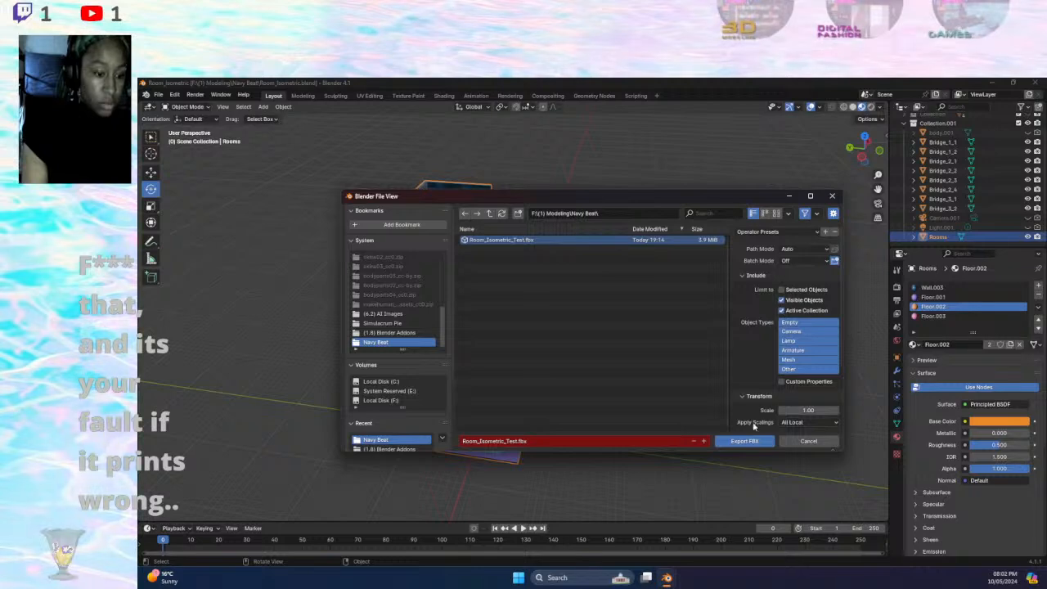
left_click(744, 441)
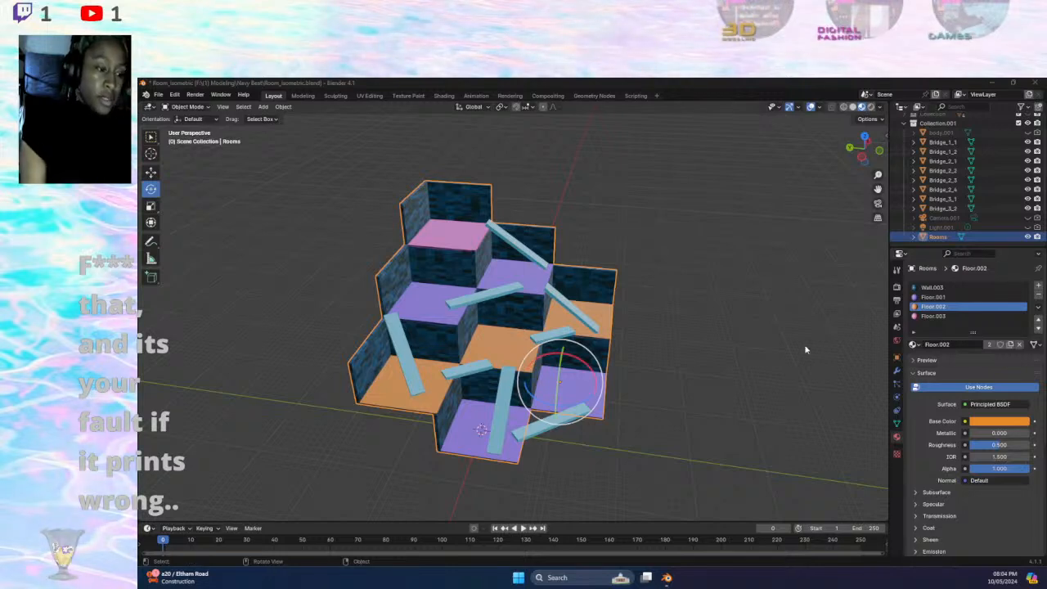
mouse_move(720, 362)
middle_mouse_down()
mouse_move(658, 360)
mouse_move(708, 362)
middle_mouse_up()
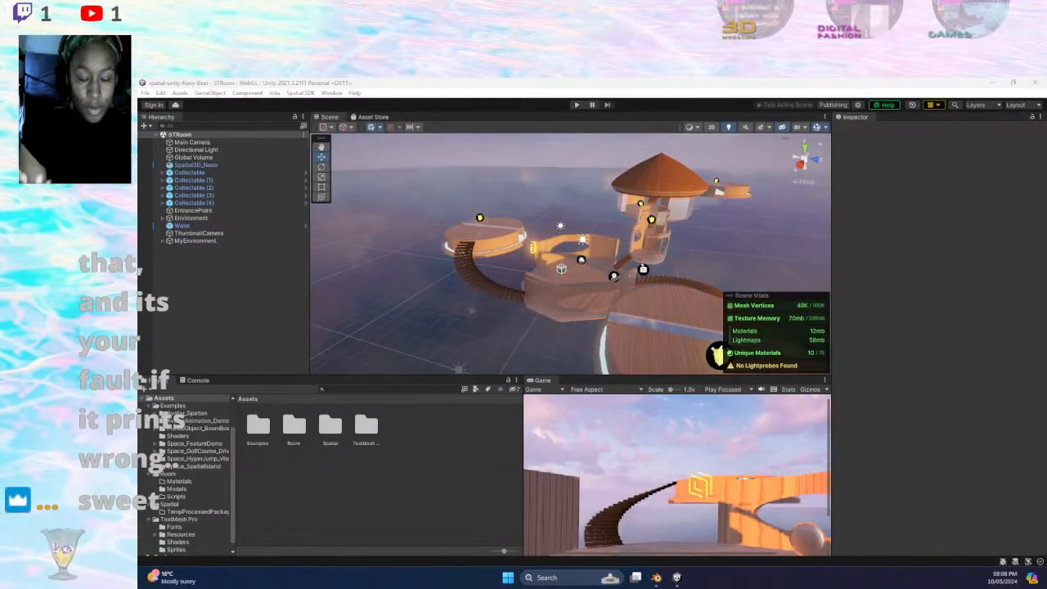
- In Unity's STRoom scene, remove the wooden platforms and tower, and delete both curved staircases
left_click(613, 292)
key("Delete")
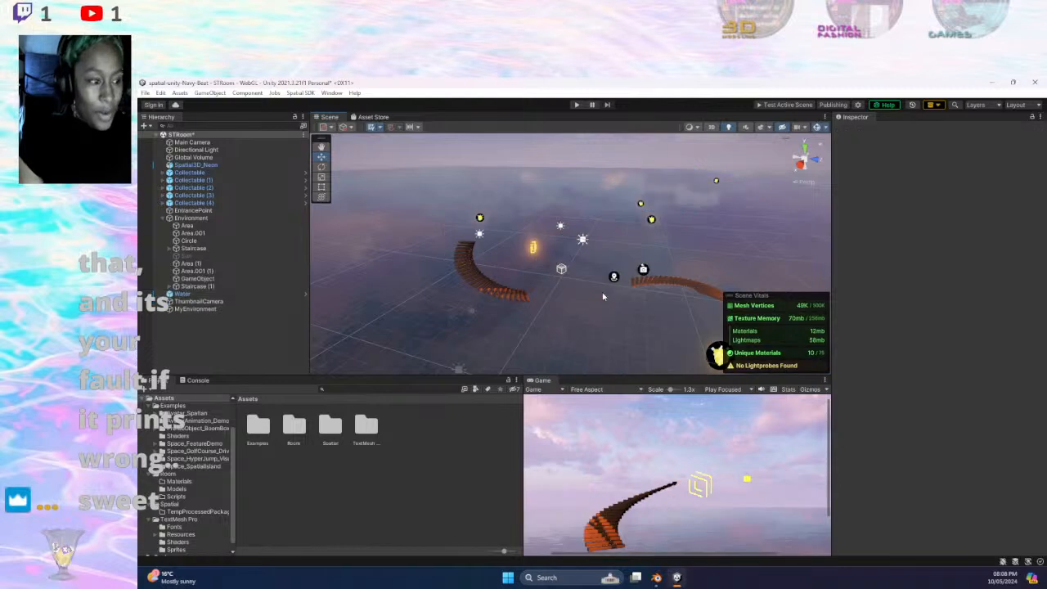
left_click(470, 271)
key("Delete")
left_click(664, 282)
key("Delete")
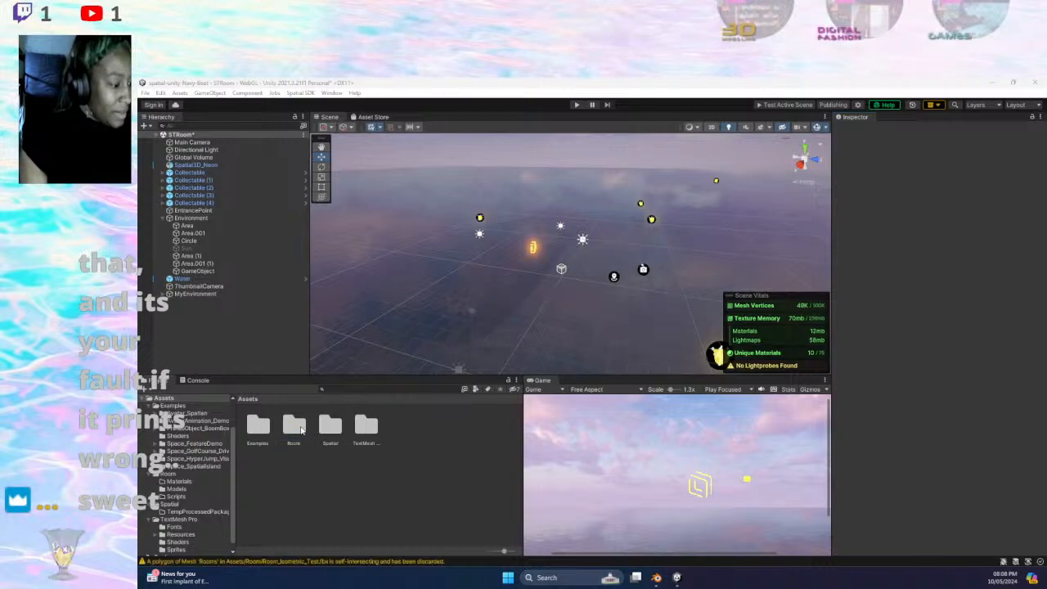
- Open Unity's Room assets folder, and in Blender export the model as Wavefront OBJ named Room_Isometric_test.obj in the Navy Beat folder
double_click(301, 431)
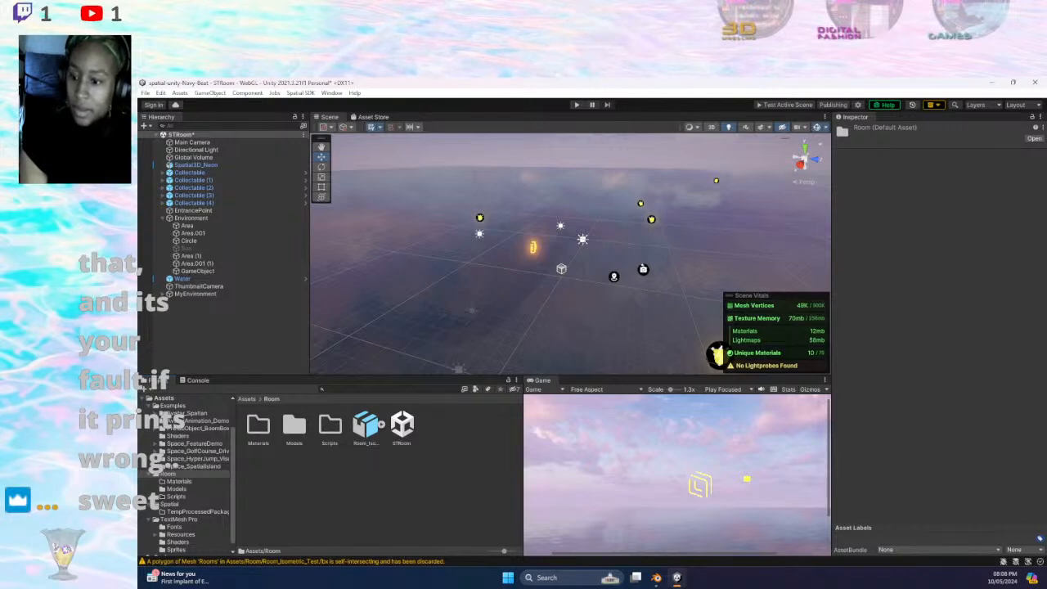
left_click(669, 577)
left_click(158, 95)
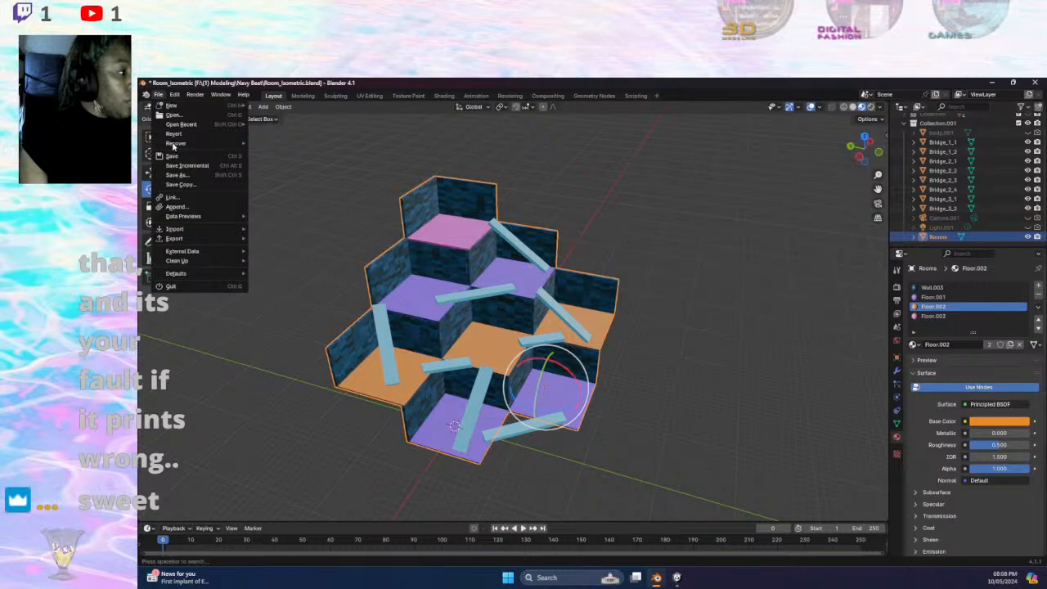
mouse_move(206, 228)
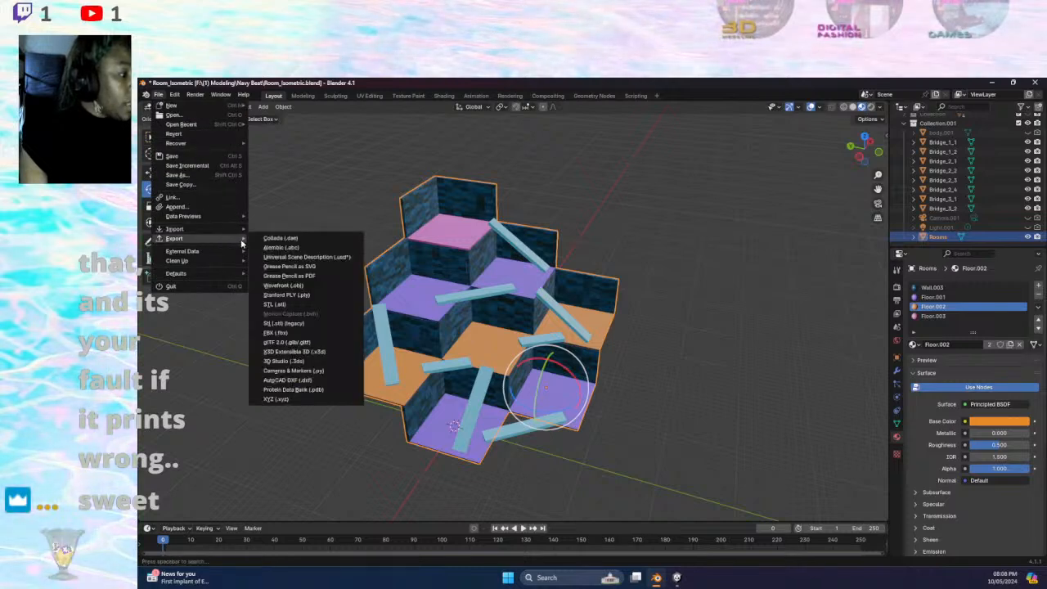
left_click(309, 285)
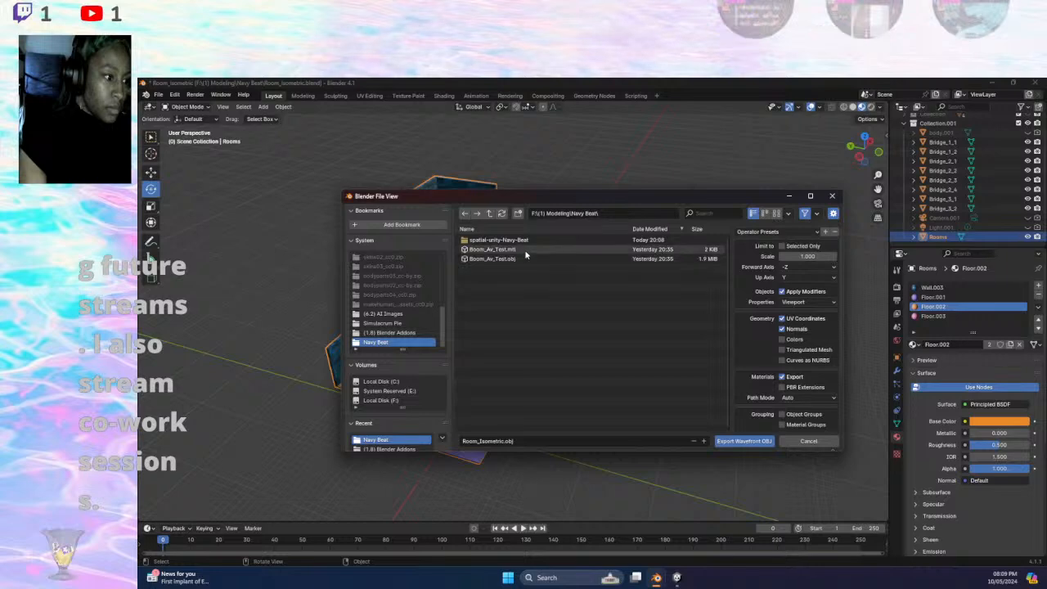
left_click(502, 442)
type("_test")
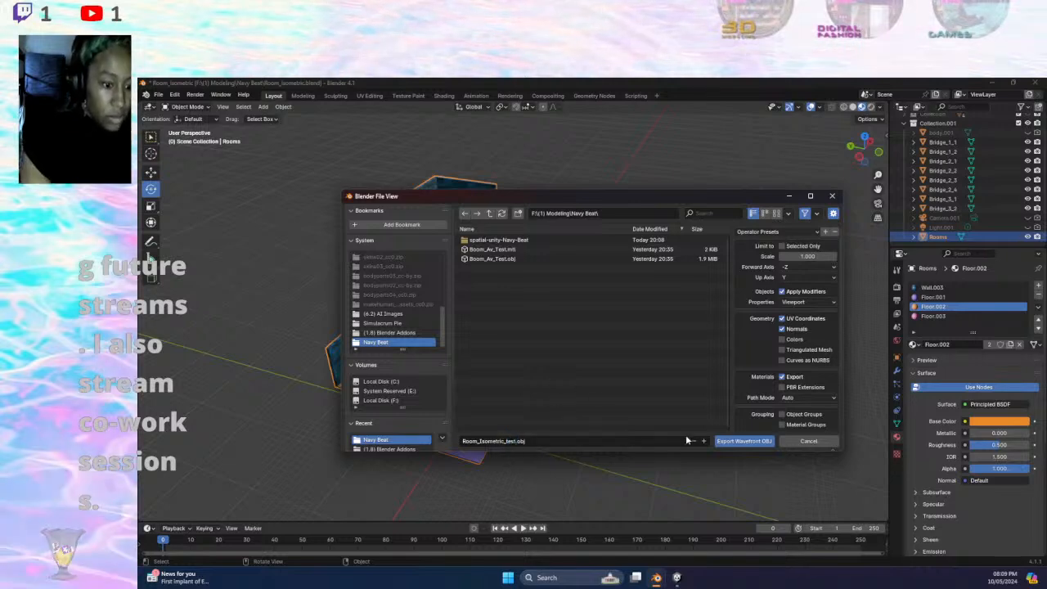
left_click(750, 443)
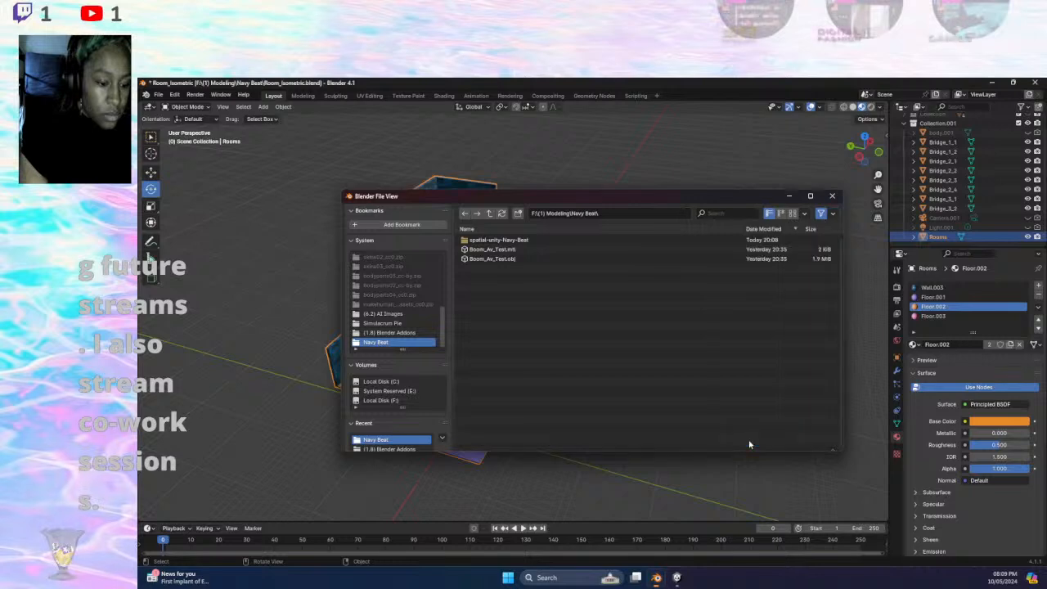
left_click(992, 83)
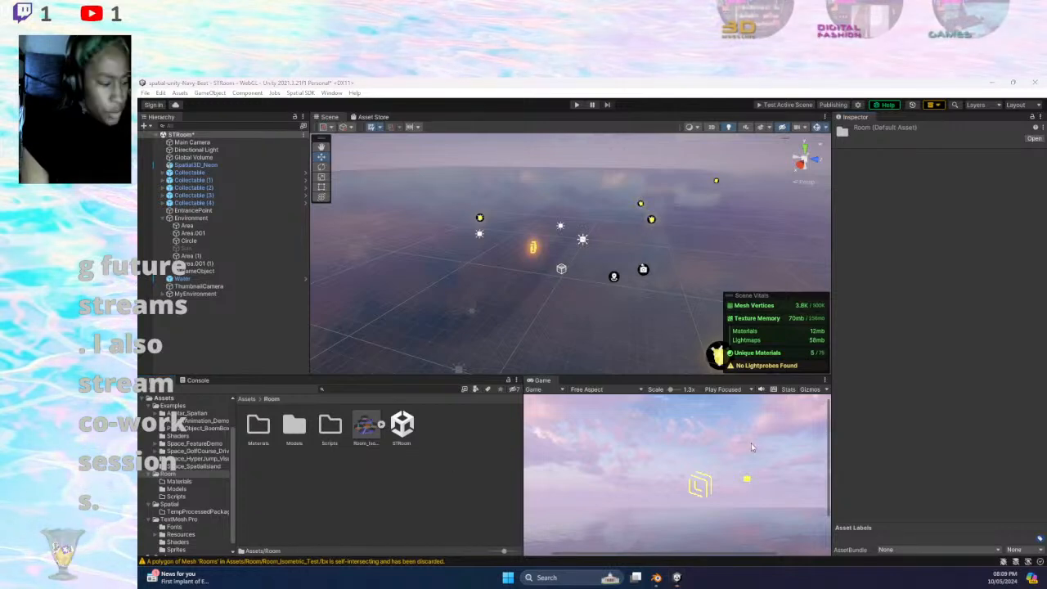
- In Unity, place the Room_Isometric_Test model from the Room assets folder in the STRoom scene
left_click_drag(368, 422, 536, 283)
scroll(540, 276, "down", 5)
scroll(552, 265, "down", 3)
left_click(597, 287)
left_click(557, 259)
left_click(560, 262)
left_click(556, 254)
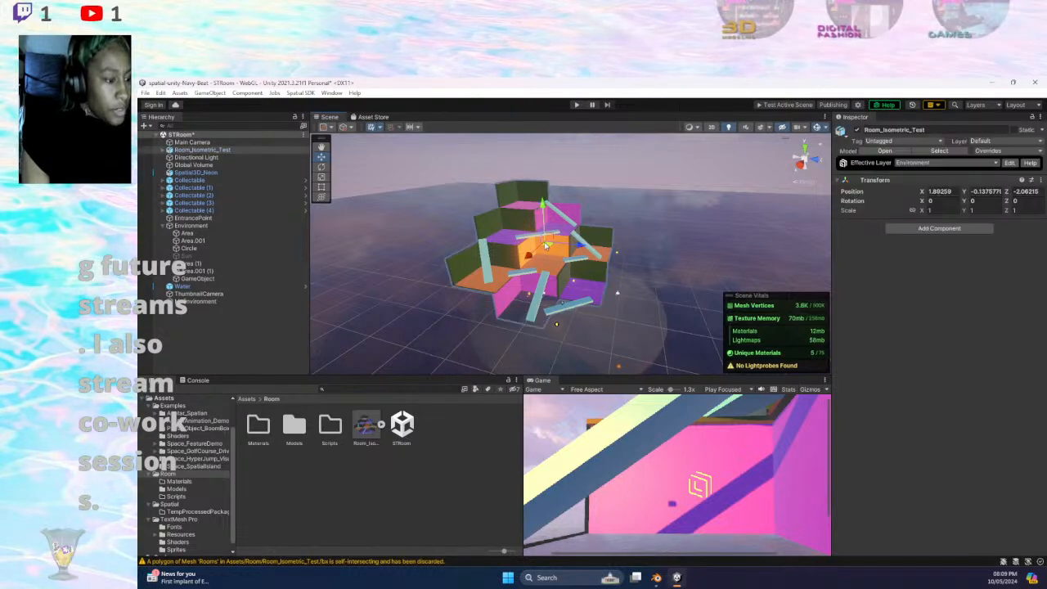
- Move the Room_Isometric_Test model over the circular base, to about X 7.2 and Y 0.1
left_click(570, 243)
left_click(558, 248)
mouse_move(573, 249)
left_mouse_down()
mouse_move(536, 274)
mouse_move(565, 256)
left_mouse_up()
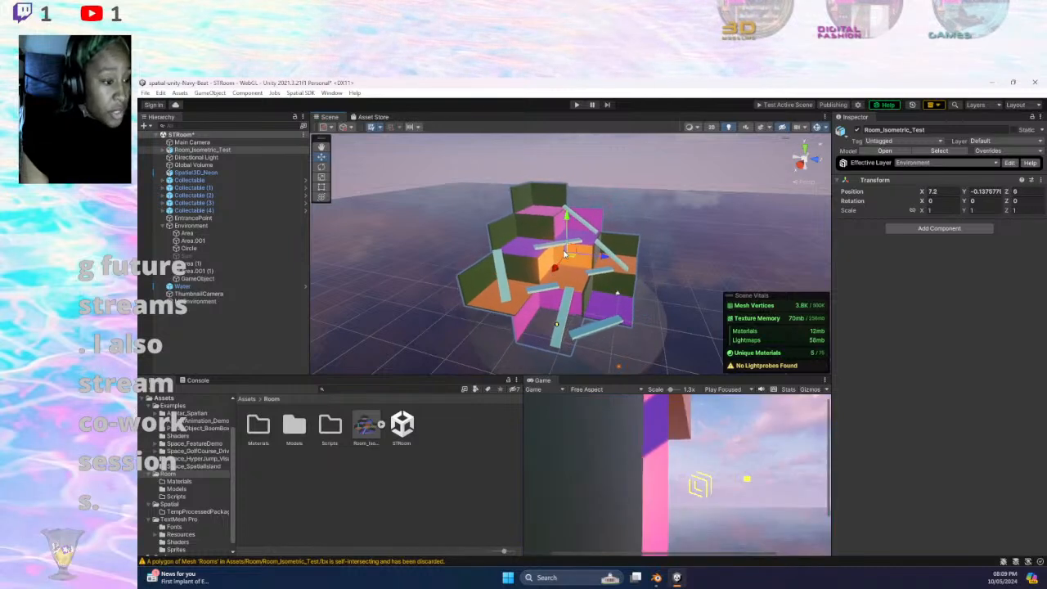
mouse_move(570, 219)
left_mouse_down()
mouse_move(566, 211)
mouse_move(563, 220)
left_mouse_up()
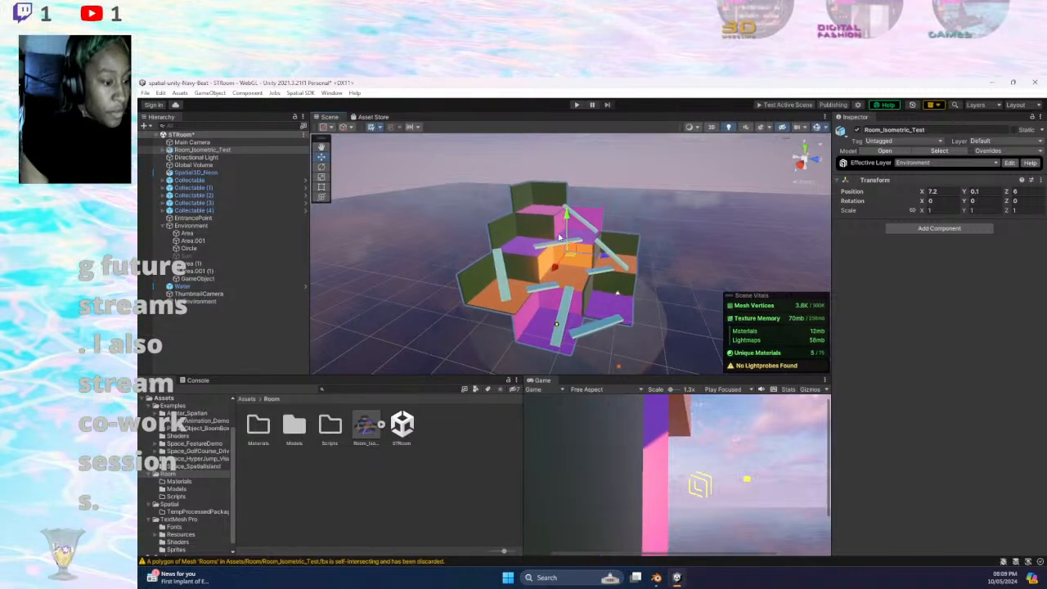
- Rotate the Room_Isometric_Test model about 32.7° around the Y axis and shift it sideways over the circular base
middle_click_drag(541, 327, 408, 309)
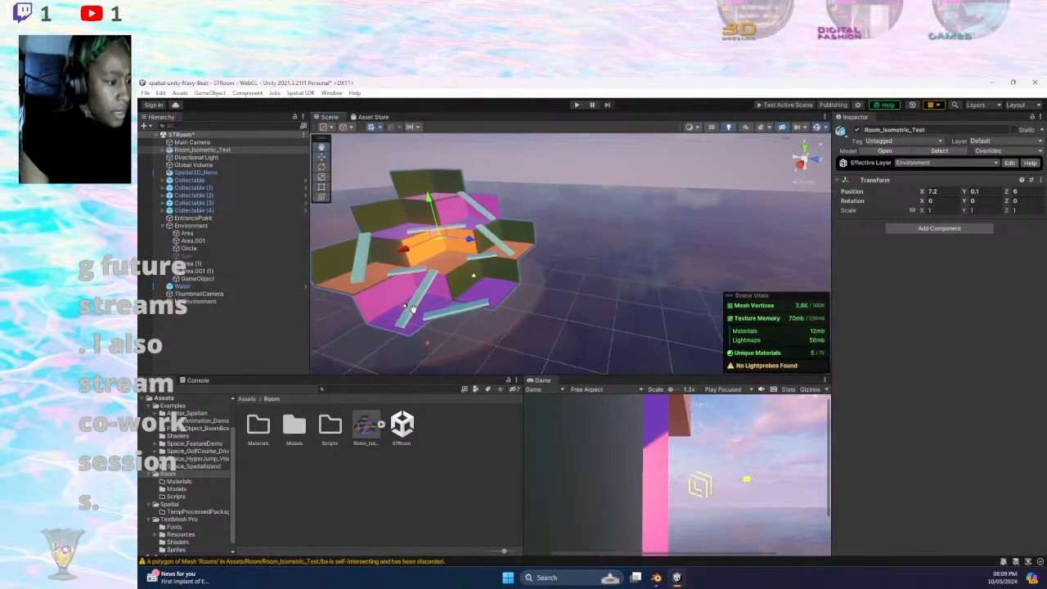
left_click(320, 166)
left_click_drag(448, 247, 407, 286)
middle_click_drag(427, 291, 618, 299)
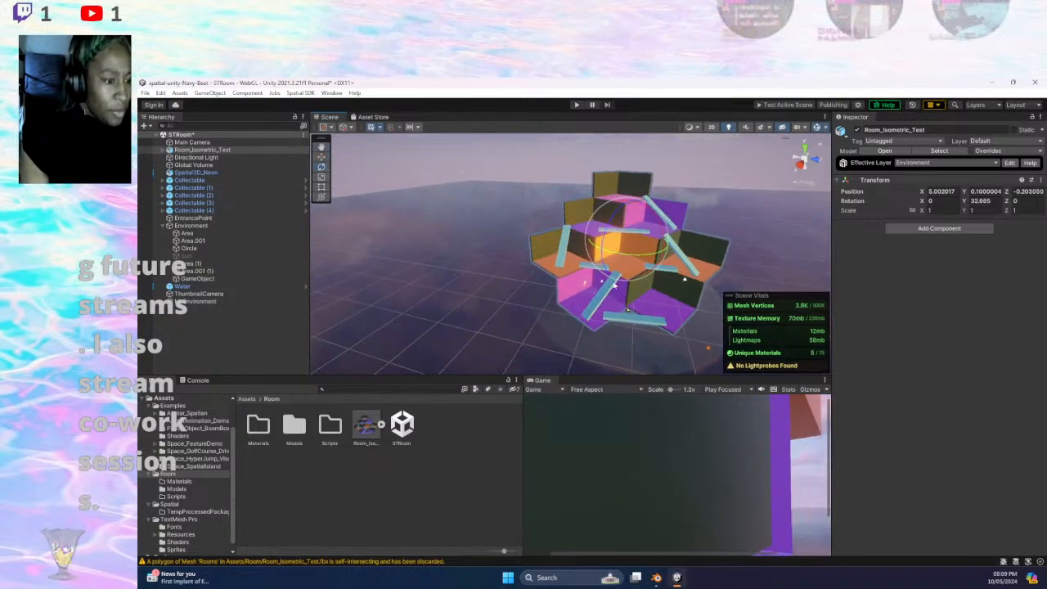
left_click(321, 156)
left_click_drag(660, 248, 630, 250)
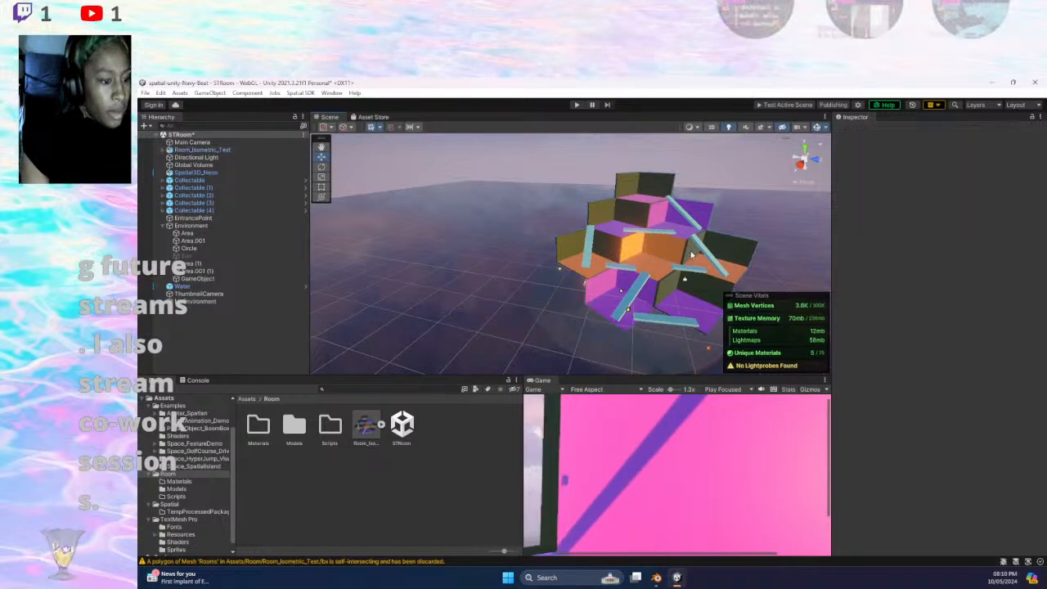
- Try to move the Circle base beneath the rooms, and undo the move
left_click(685, 283)
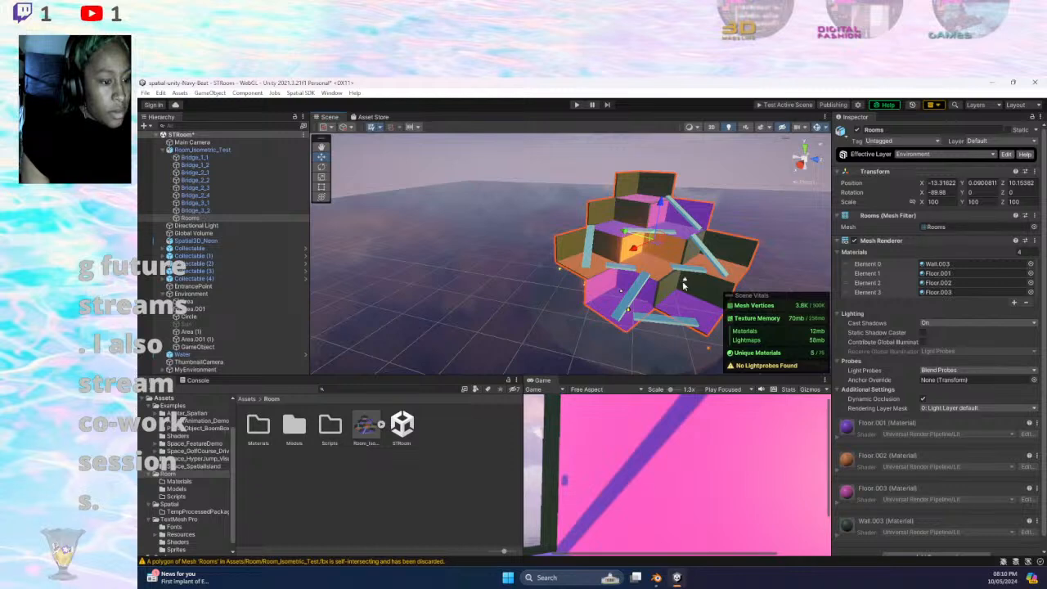
key("f")
middle_click_drag(550, 278, 644, 301)
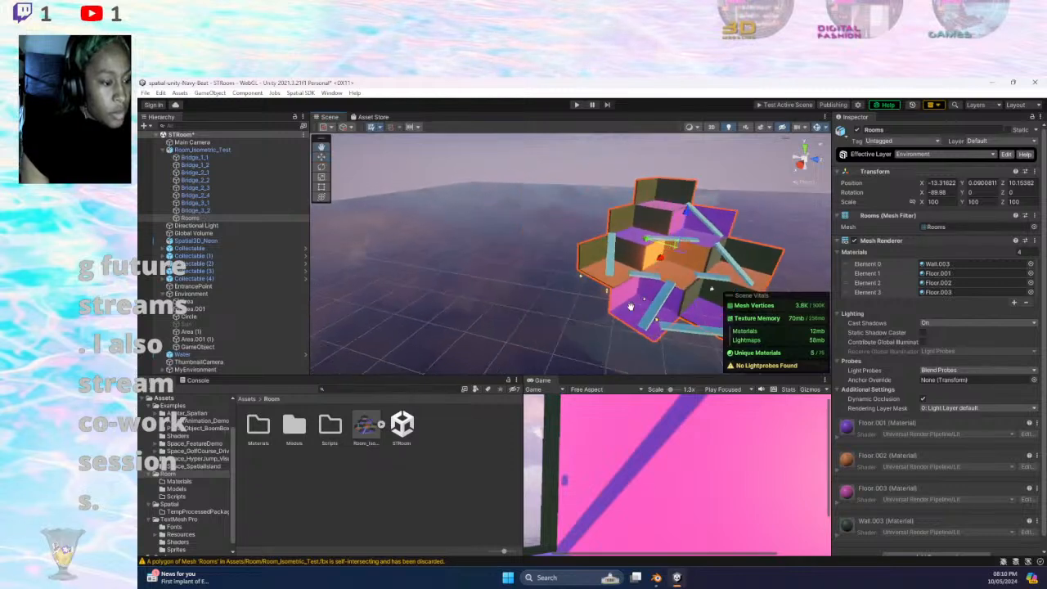
left_click(644, 301)
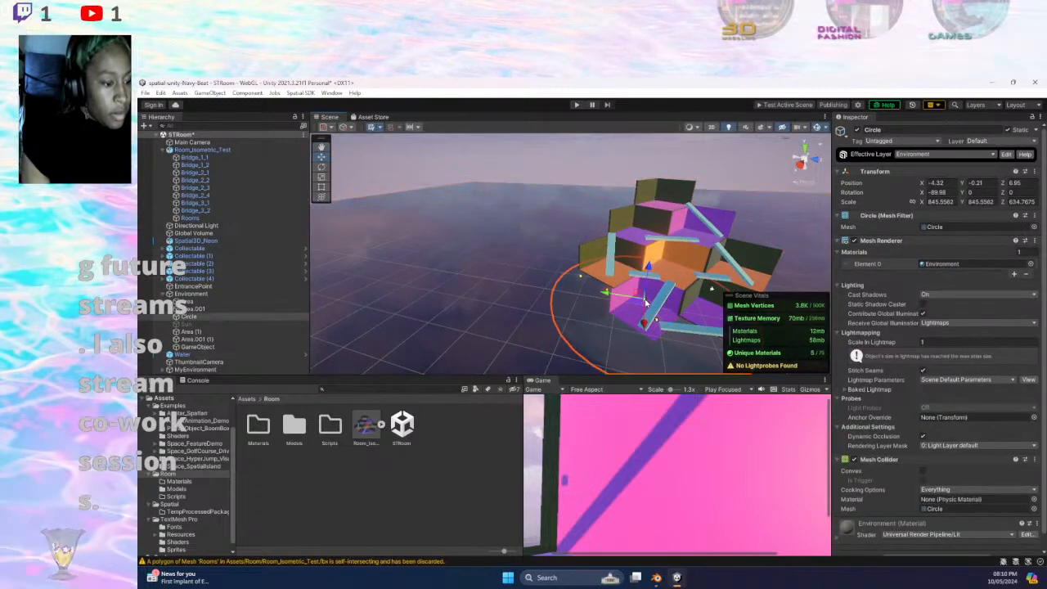
left_click_drag(643, 326, 640, 334)
key("ctrl+z")
- Move the ThumbnailCamera out in front of the rooms, to about X 16.7, Y 0.5, Z 35.6
scroll(646, 306, "up", 3)
scroll(667, 319, "up", 1)
middle_click_drag(678, 324, 839, 349)
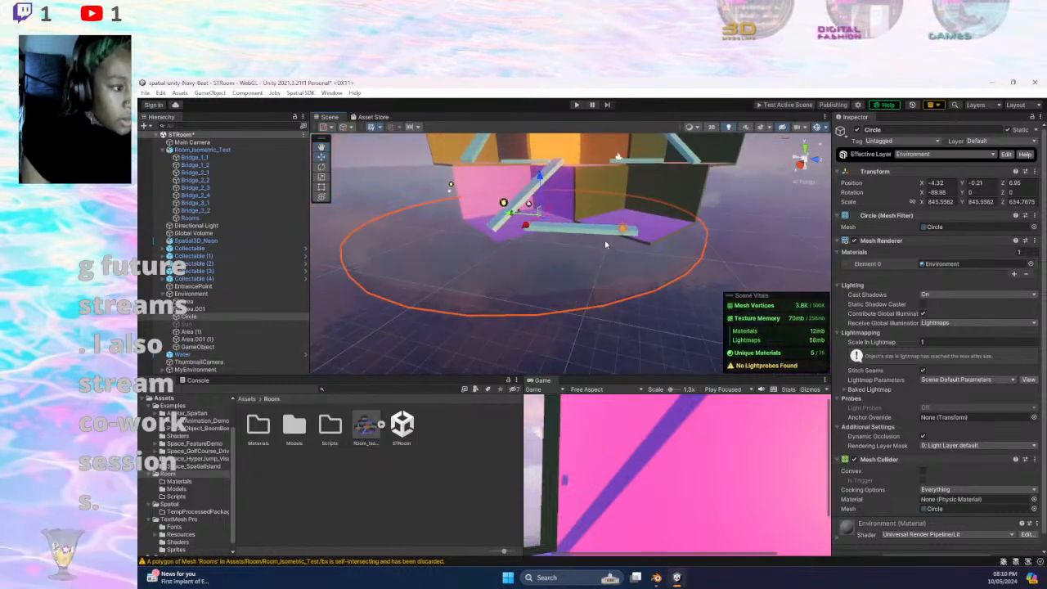
left_click(531, 208)
left_click_drag(542, 203, 718, 290)
scroll(664, 293, "down", 2)
middle_click_drag(717, 290, 736, 269)
left_click_drag(551, 281, 471, 311)
- Raise and pull back the ThumbnailCamera to about X 28.6, Y 10.2, Z 29.4
left_click(321, 166)
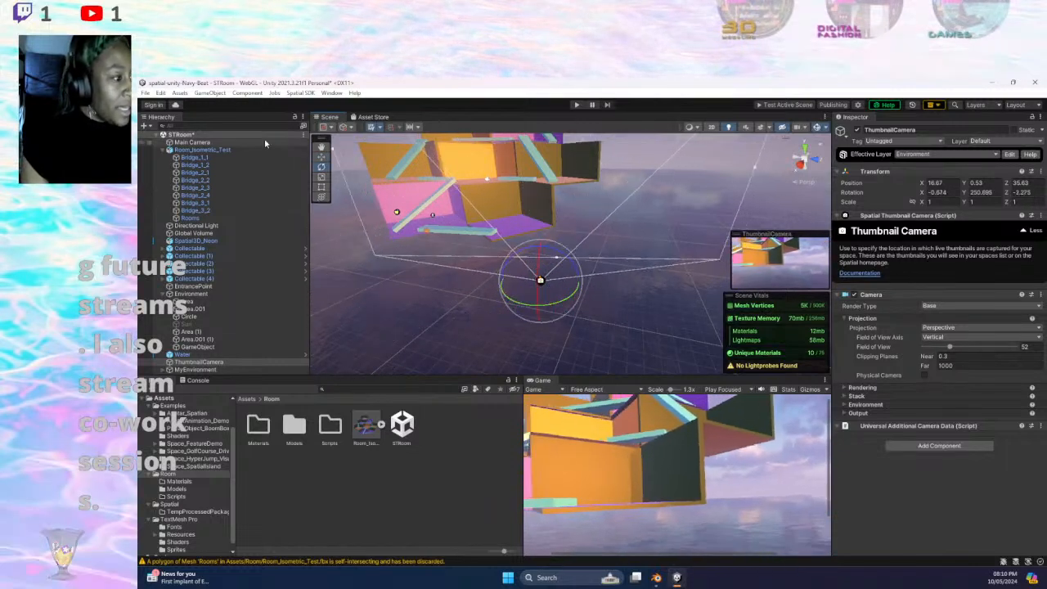
left_click(321, 157)
left_click_drag(540, 247, 438, 175)
middle_click_drag(458, 158, 471, 208)
left_click_drag(451, 275, 380, 430)
middle_click_drag(398, 339, 433, 271)
- Tilt the ThumbnailCamera to an X rotation of about 6.4° and raise it slightly to frame the rooms
left_click(321, 167)
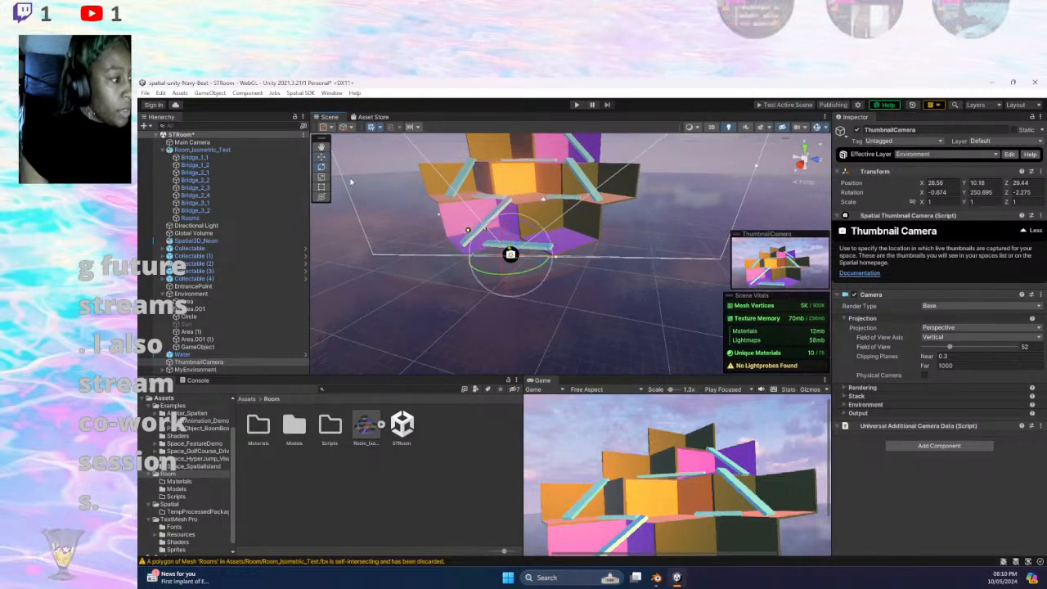
left_click_drag(495, 252, 498, 278)
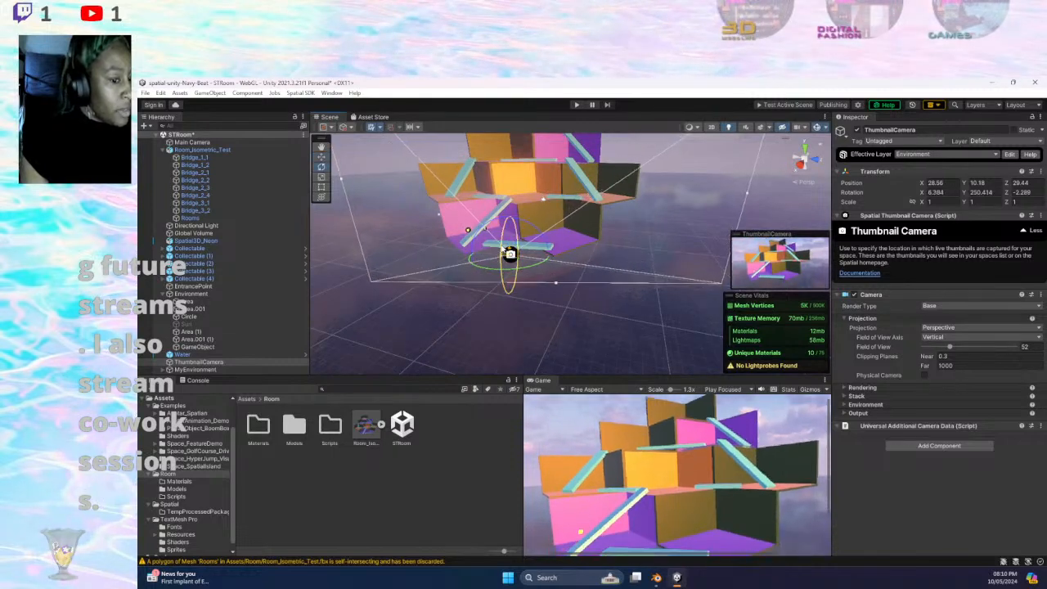
left_click(322, 155)
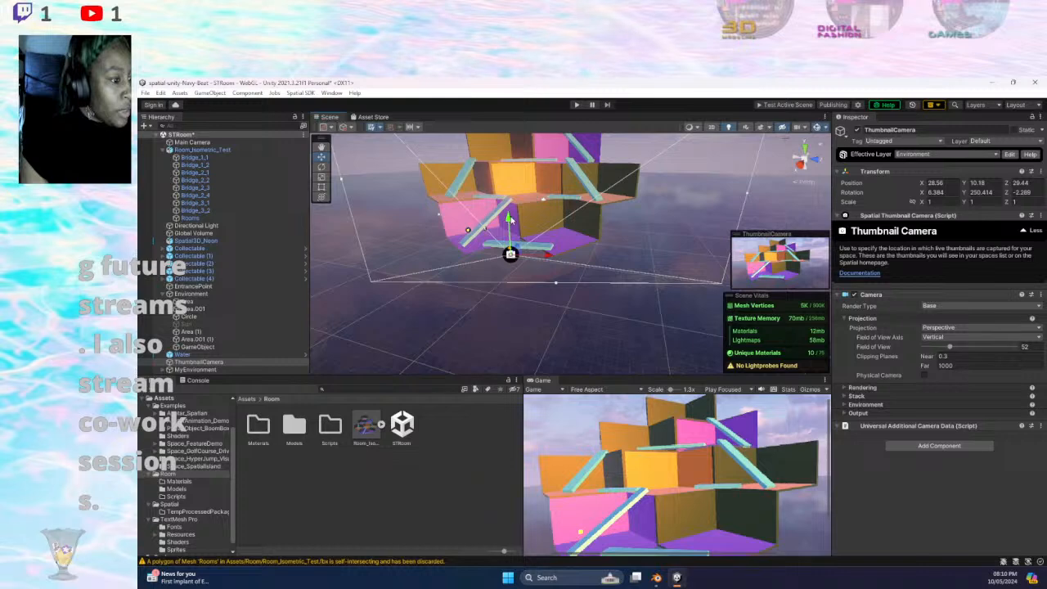
left_click_drag(508, 219, 508, 210)
left_click(588, 282)
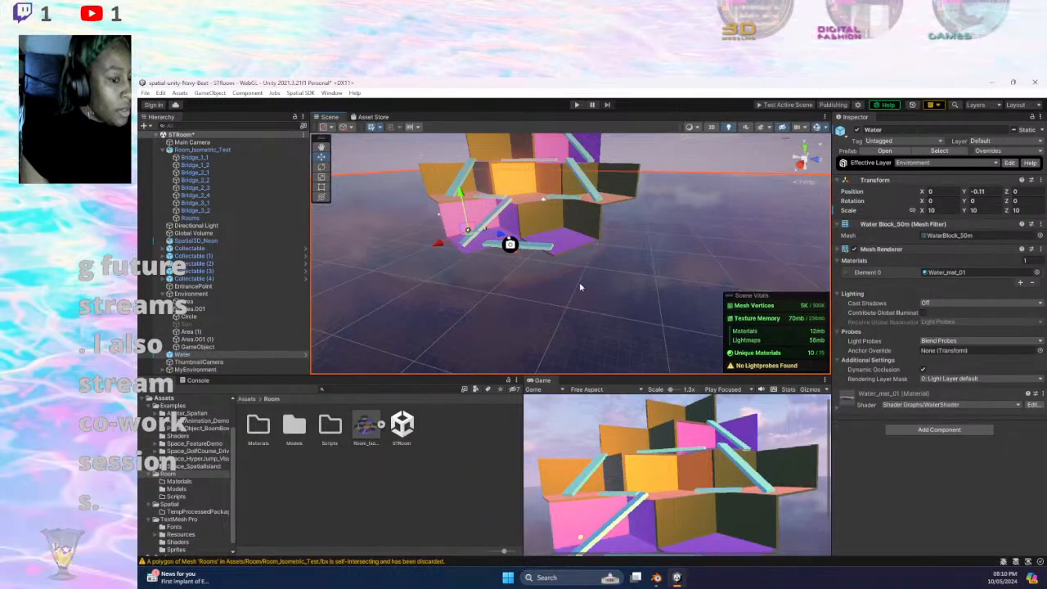
- Assign the GlassEdgeGlow material to the lowest horizontal bridge, Bridge_3_2
middle_click_drag(523, 301, 606, 316)
left_click(642, 275)
left_click(630, 277)
left_click(630, 277)
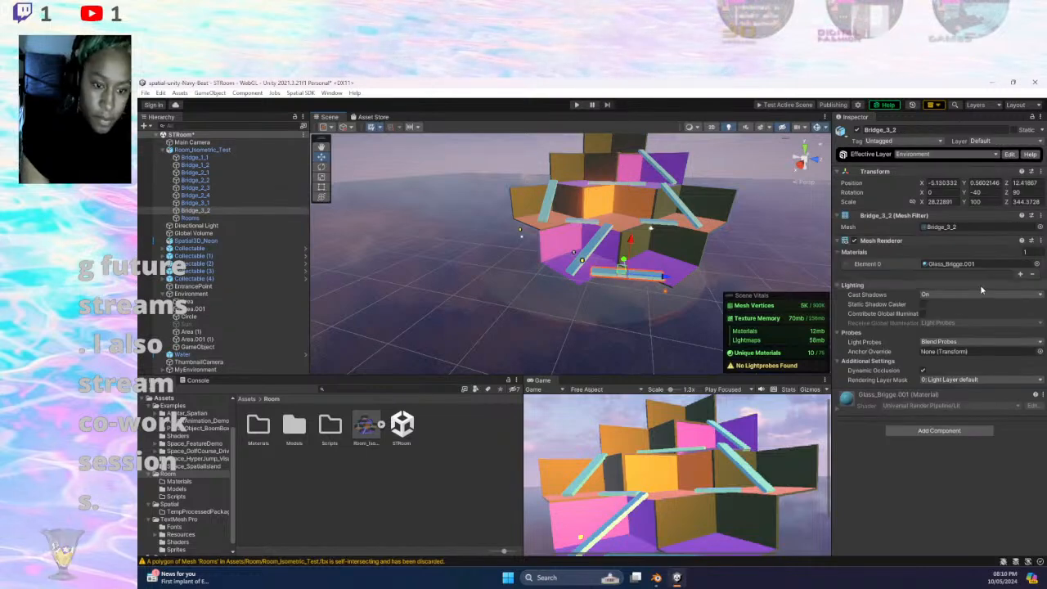
left_click(1036, 263)
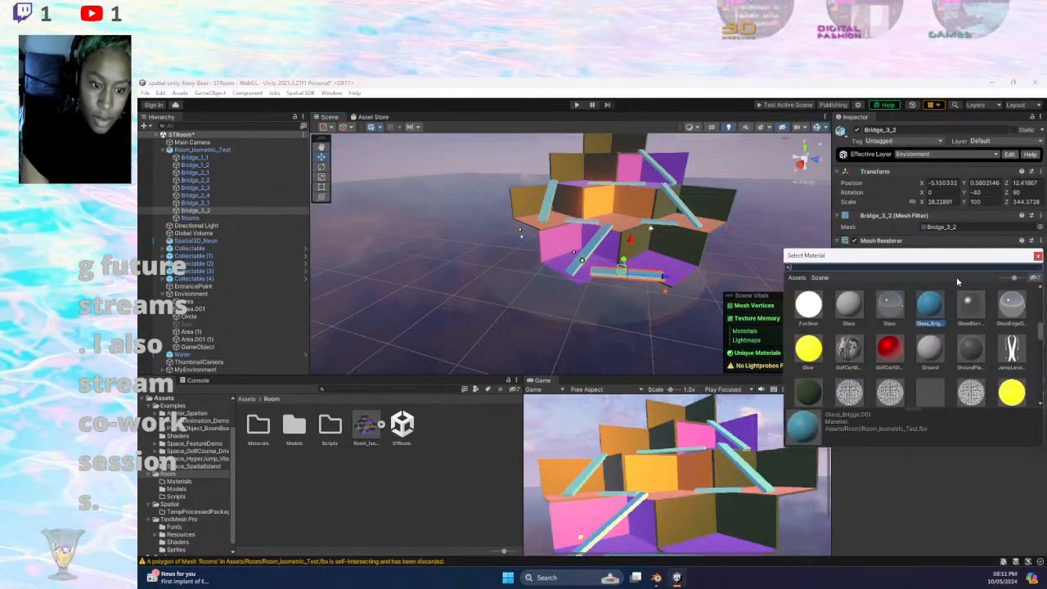
left_click(891, 309)
left_click(1017, 306)
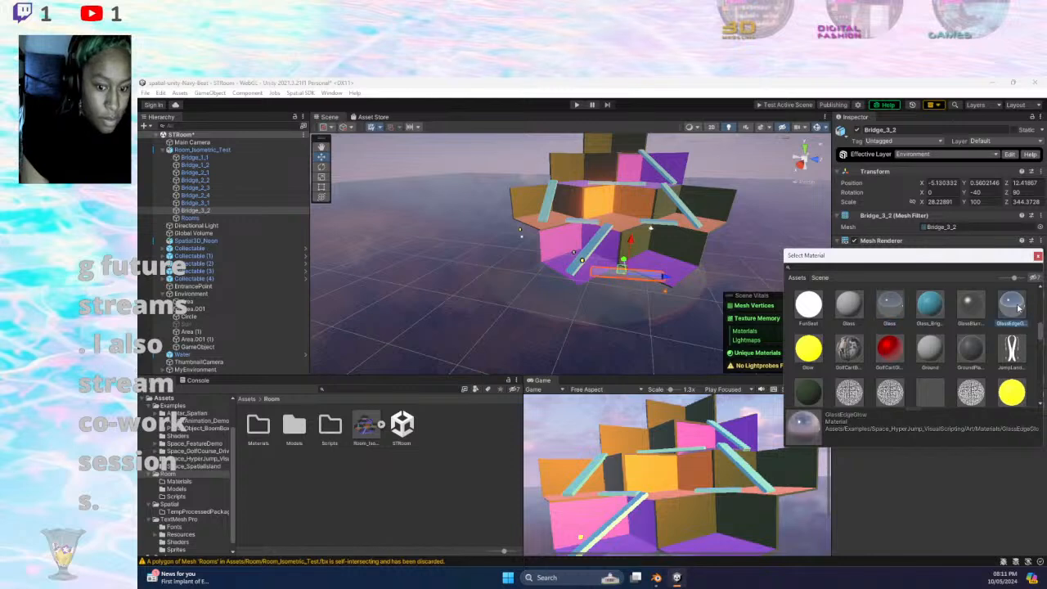
left_click(605, 308)
- Compare the GlassBlurred and GlassEdgeGlow materials on Bridge_3_1, searching for "glass", and assign Structure_glasses_mat
middle_click_drag(603, 309, 595, 328)
left_click(593, 267)
left_click(594, 268)
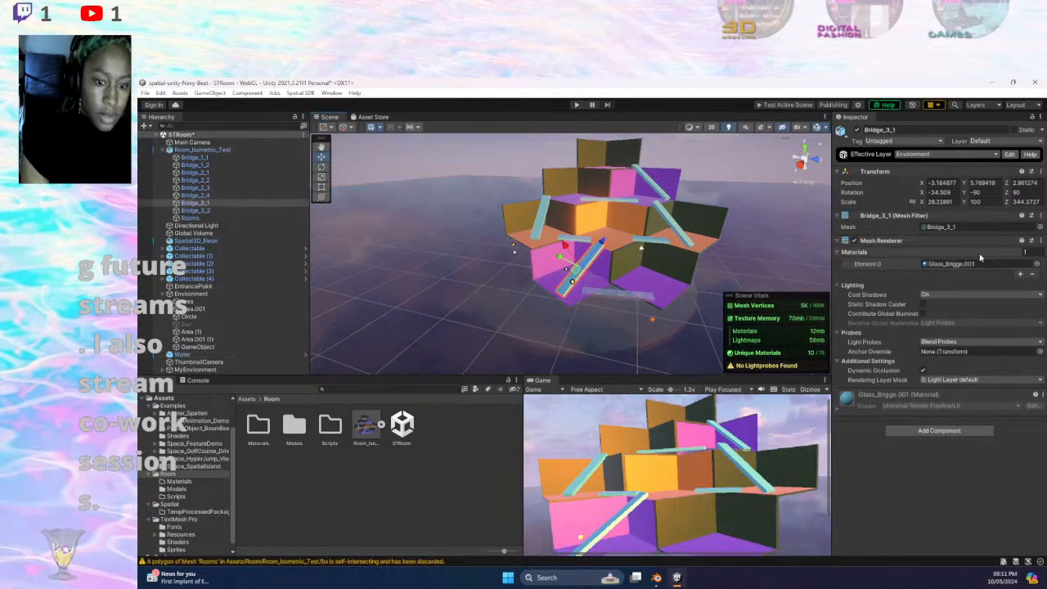
left_click(1036, 264)
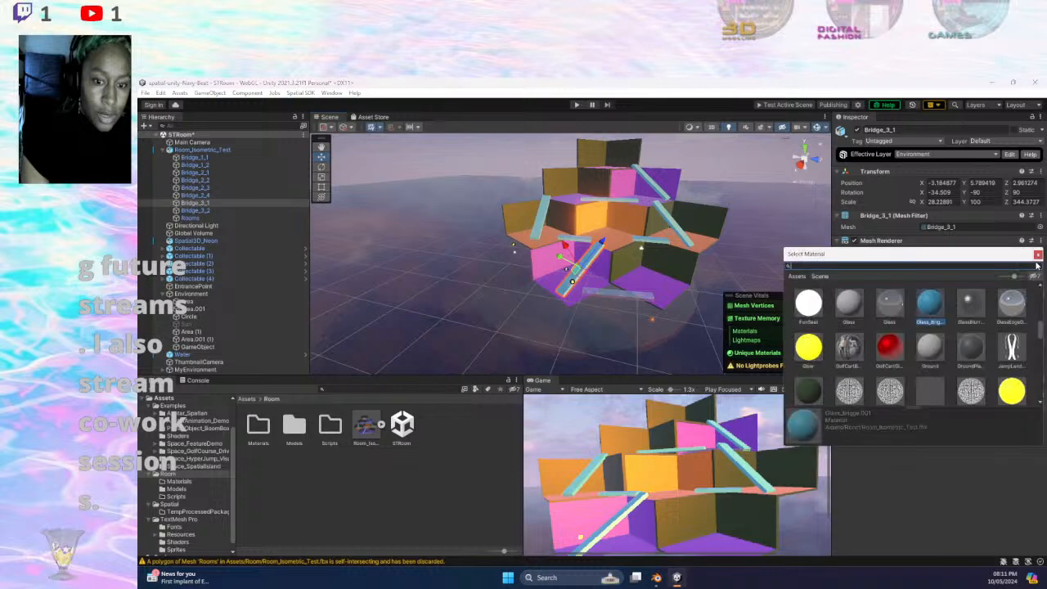
left_click(970, 305)
left_click(1012, 304)
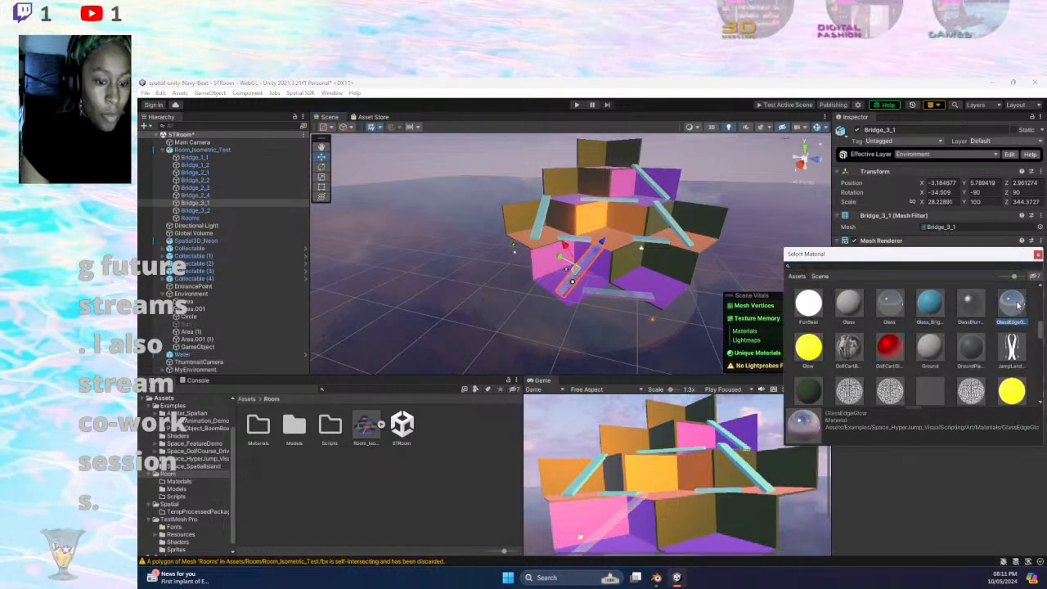
left_click(843, 267)
type("glass")
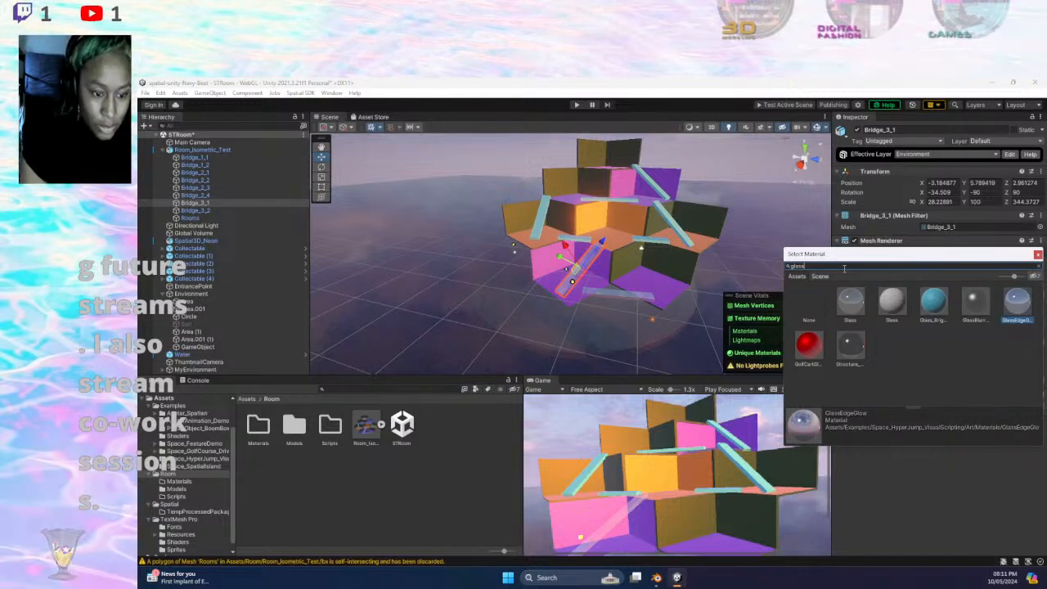
left_click(975, 303)
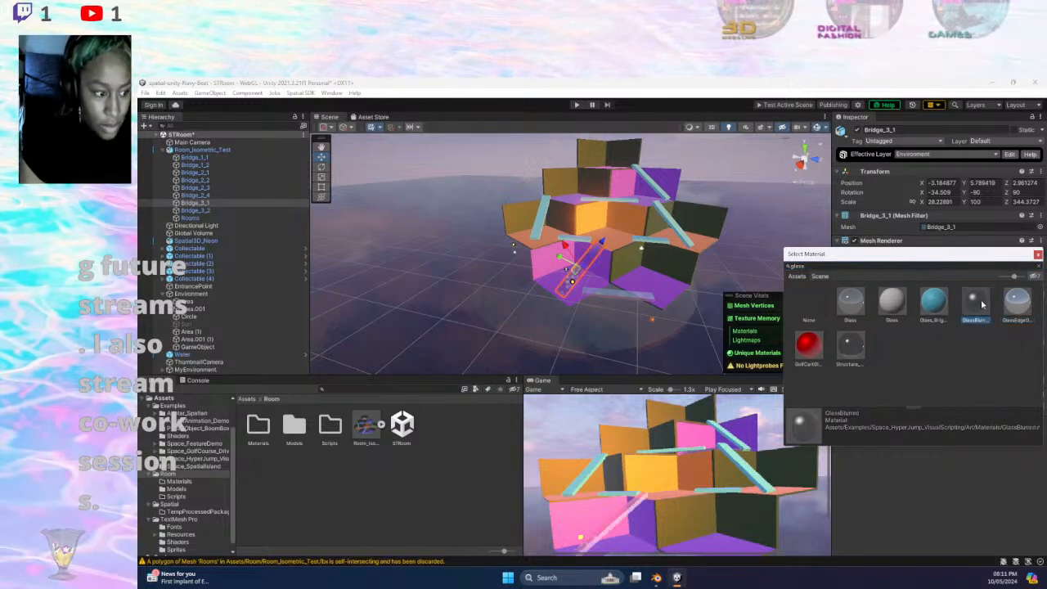
left_click(1019, 303)
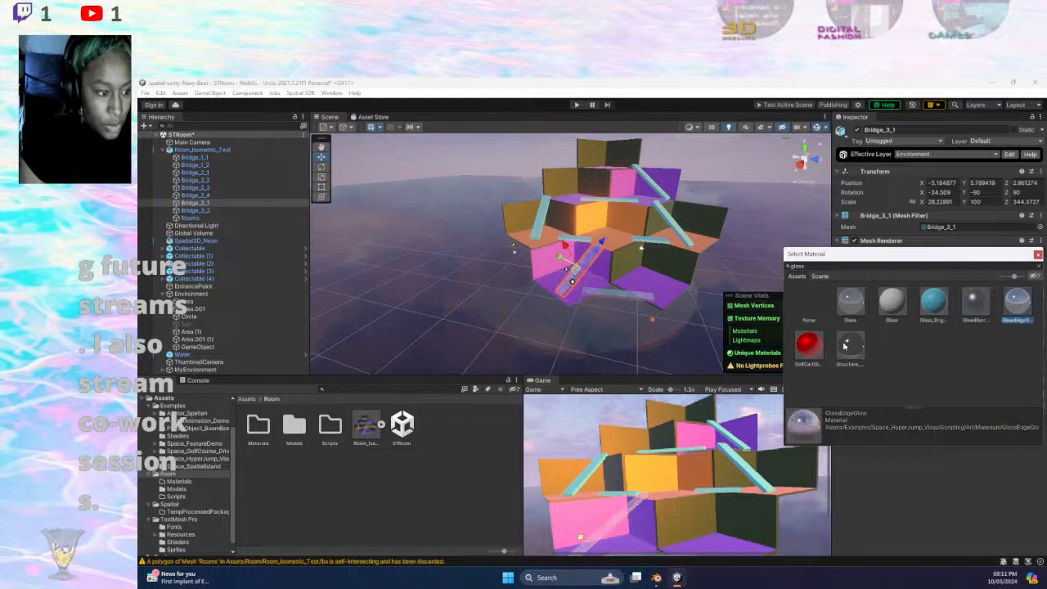
left_click(851, 350)
left_click(651, 349)
left_click(580, 317)
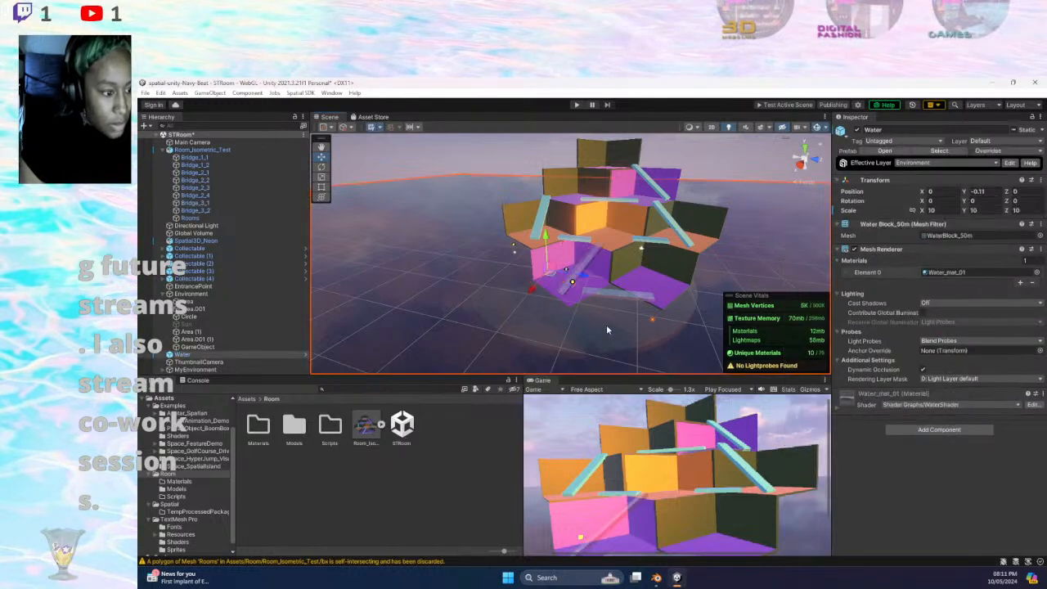
- Assign the GlassEdgeGlow material to Bridge_3_1, filtering the material list by "gl"
middle_click_drag(604, 314, 616, 356)
scroll(627, 335, "up", 1)
left_click(591, 346)
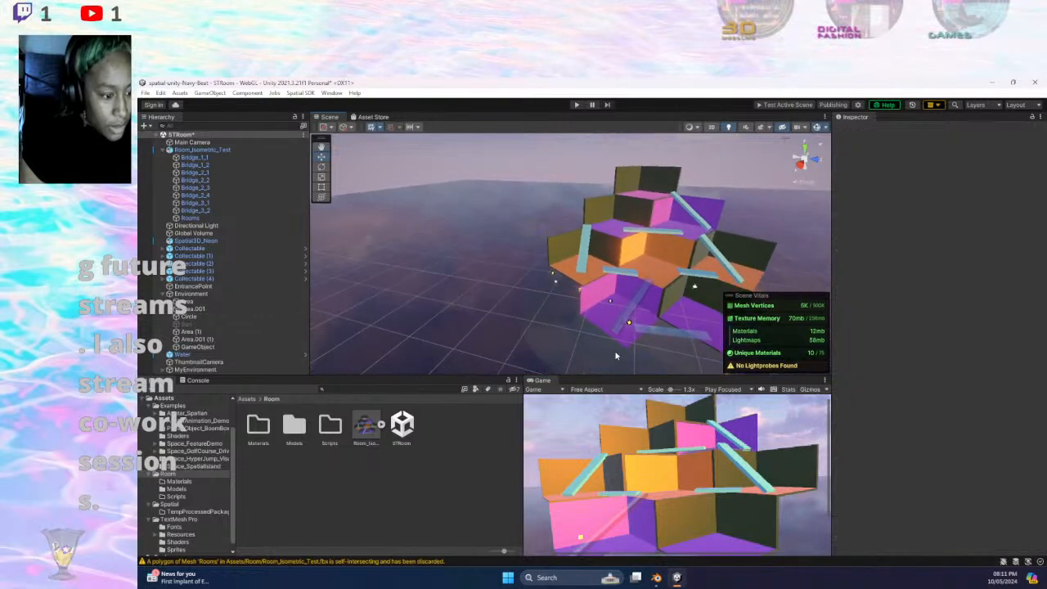
left_click(661, 331)
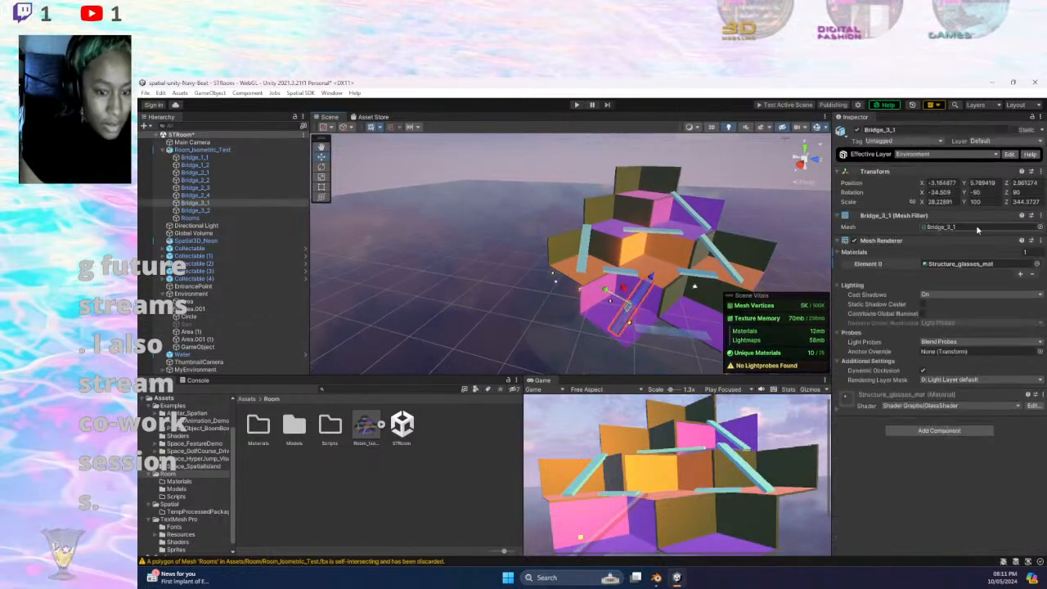
left_click(1037, 263)
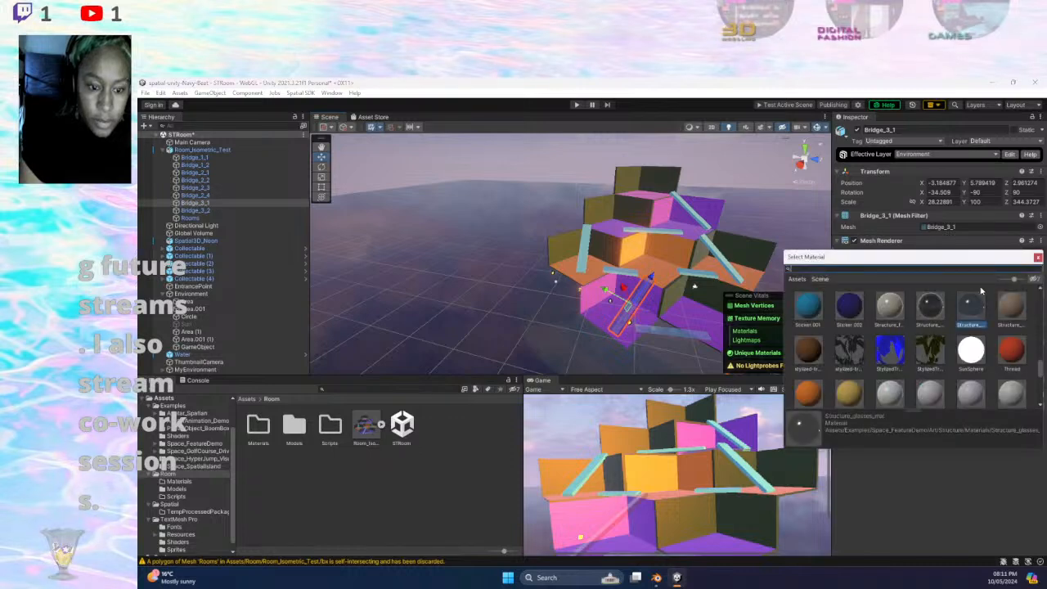
scroll(969, 319, "up", 2)
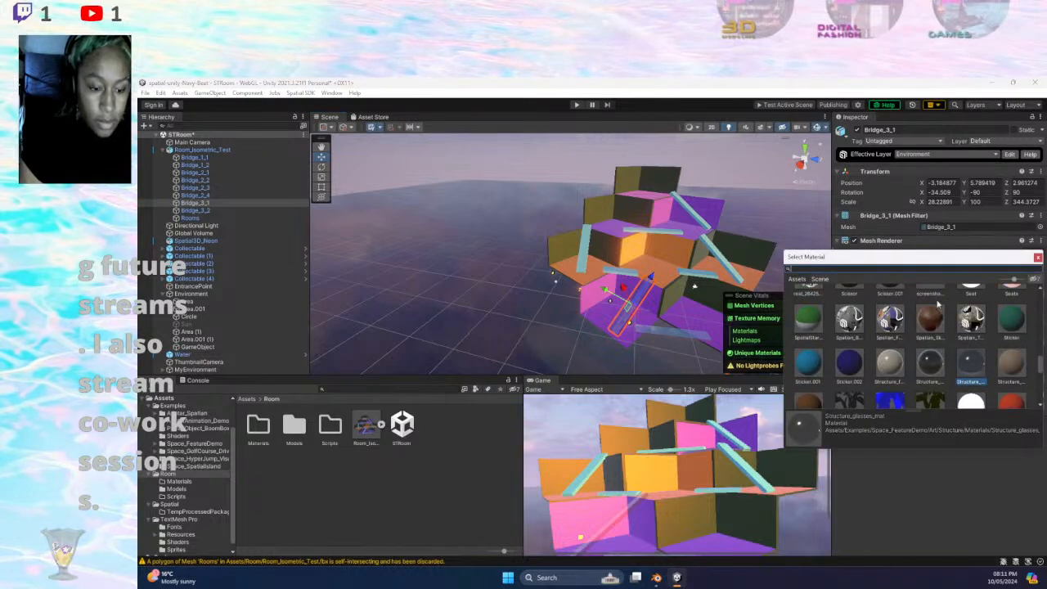
scroll(941, 319, "up", 2)
type("g")
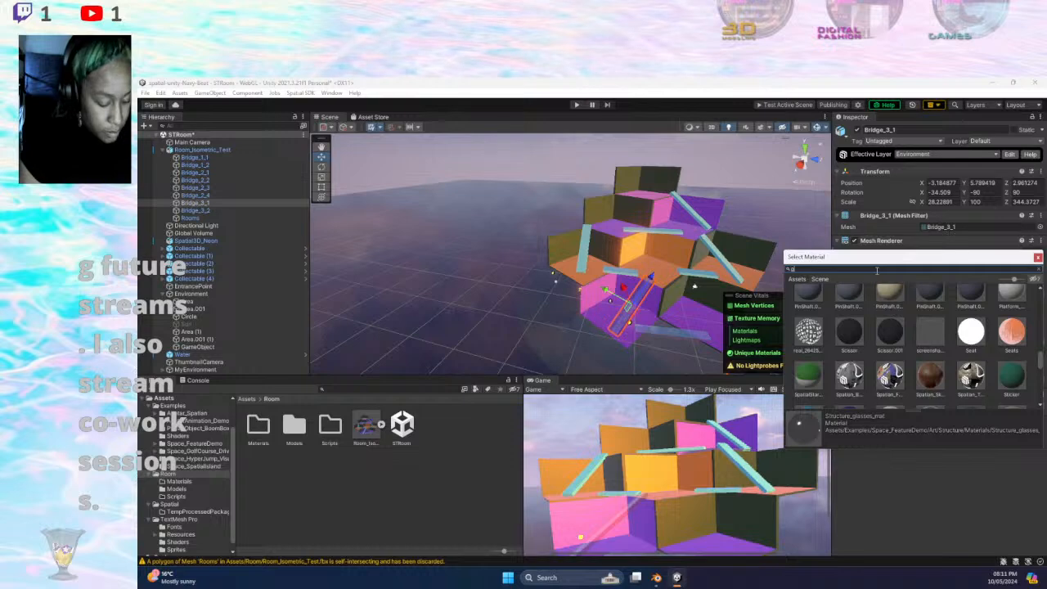
type("l")
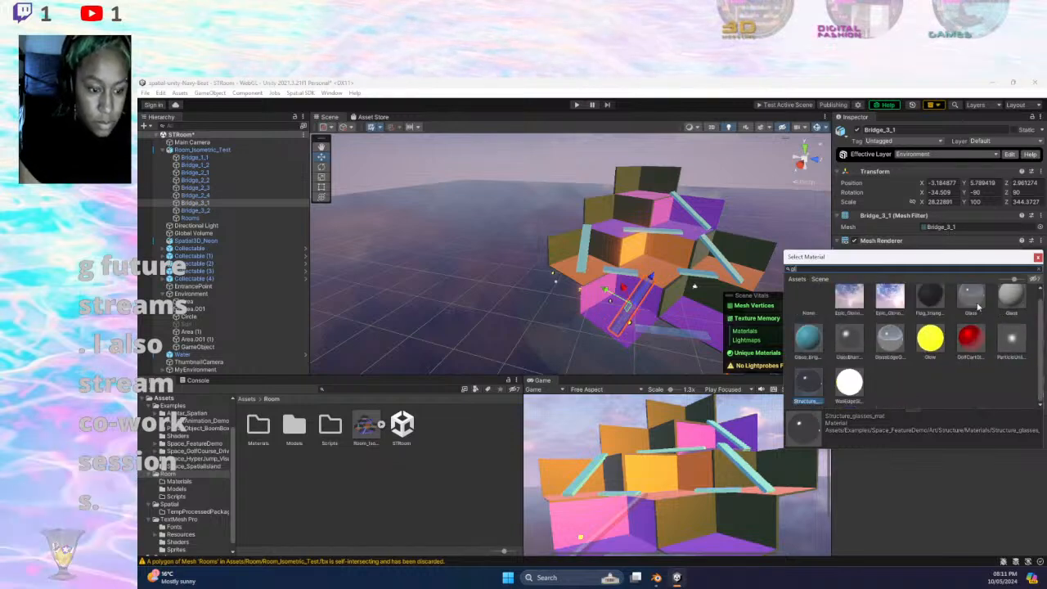
left_click(889, 340)
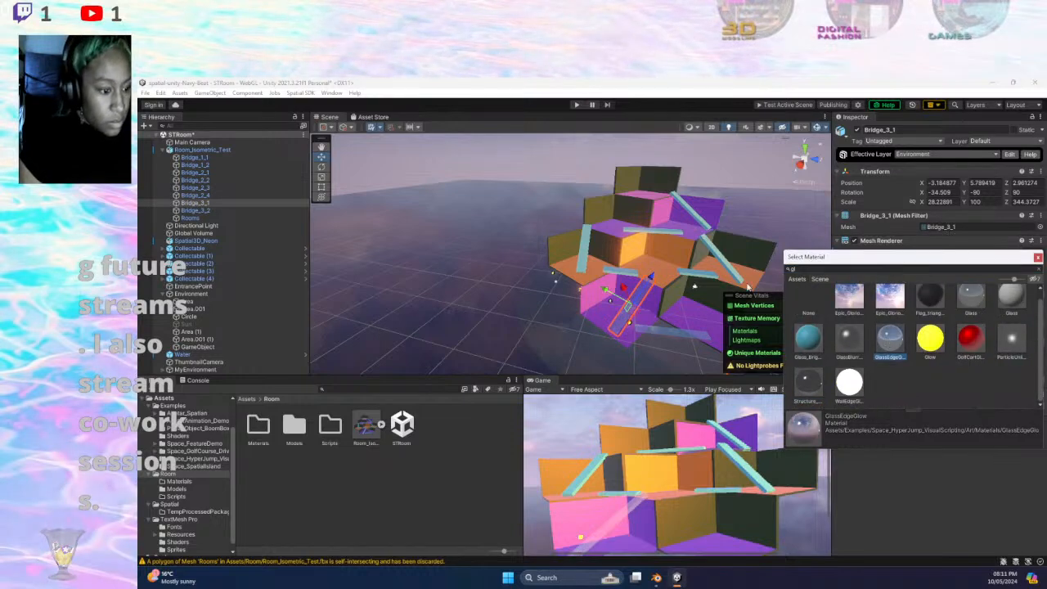
- Select the six remaining bridges, Bridge_1_1 through Bridge_2_4, together and assign them the GlassEdgeGlow material
left_click(694, 283)
left_click(695, 277)
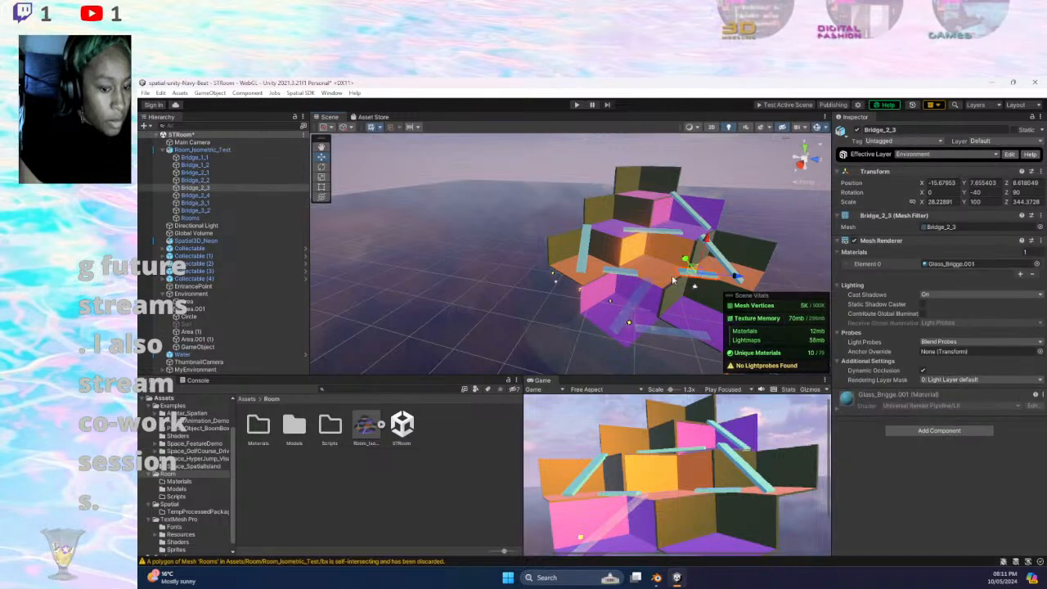
left_click(627, 274, "shift")
left_click(584, 259, "shift")
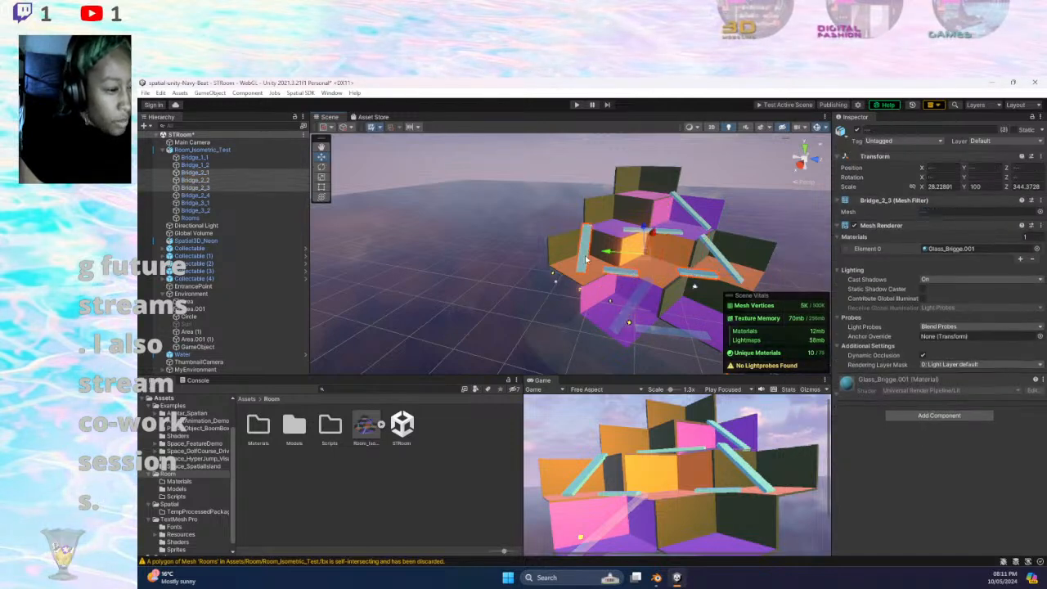
left_click(684, 226, "shift")
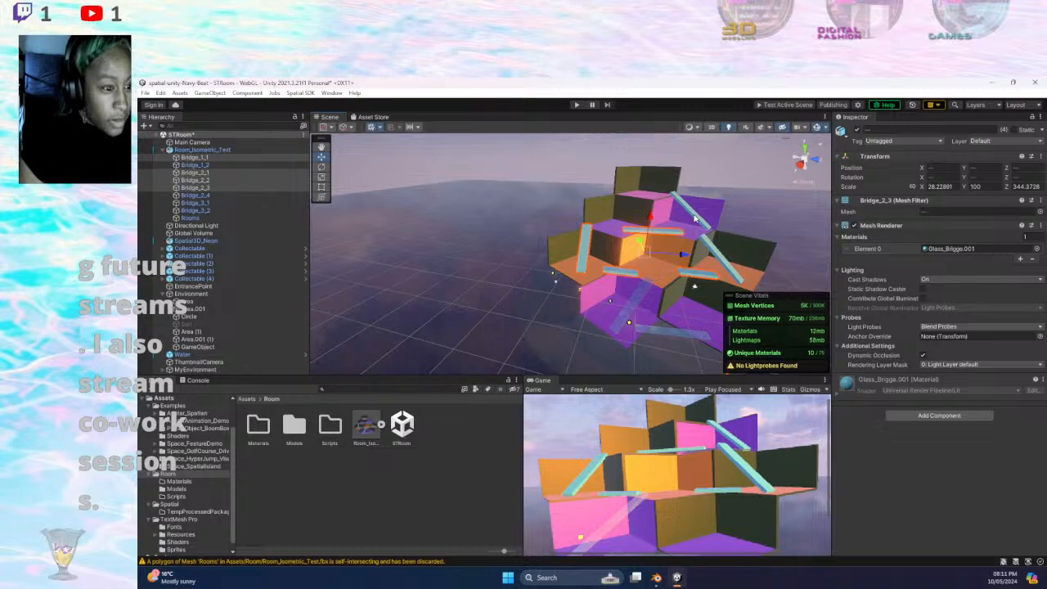
left_click(695, 218, "shift")
left_click(721, 251, "shift")
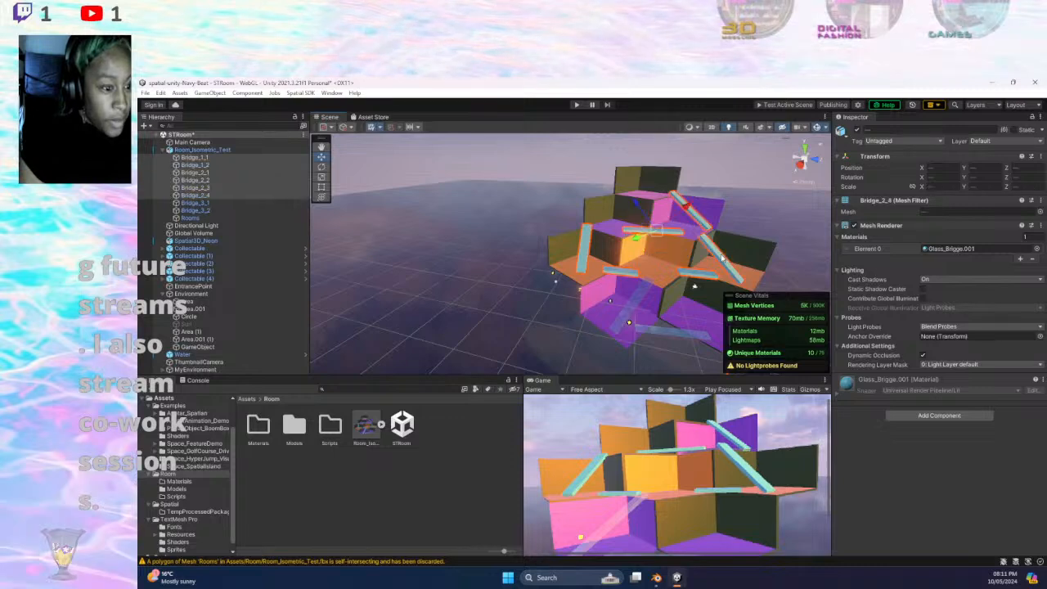
left_click(1037, 248)
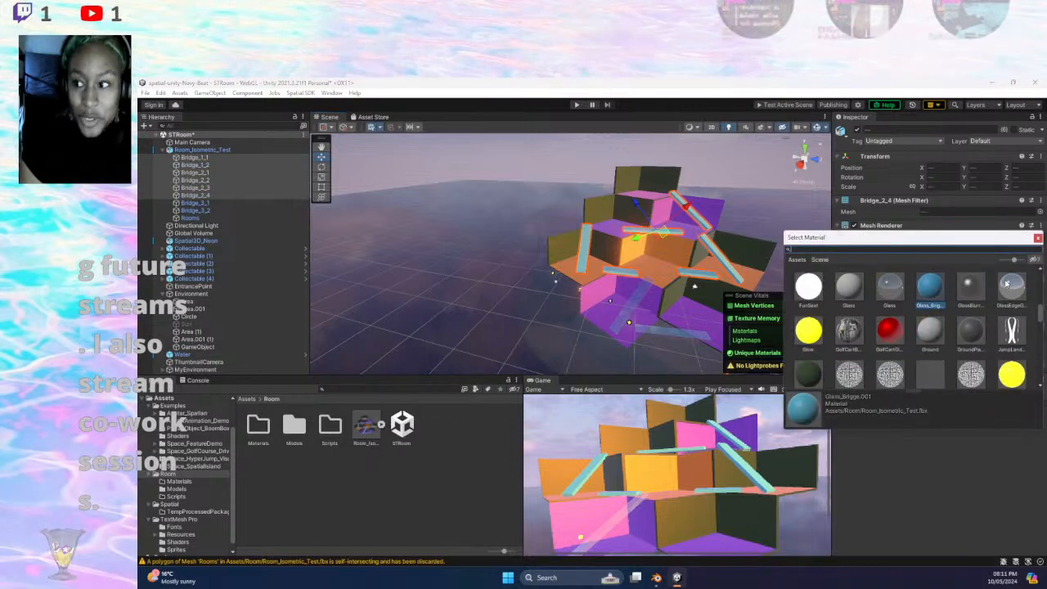
left_click(1007, 282)
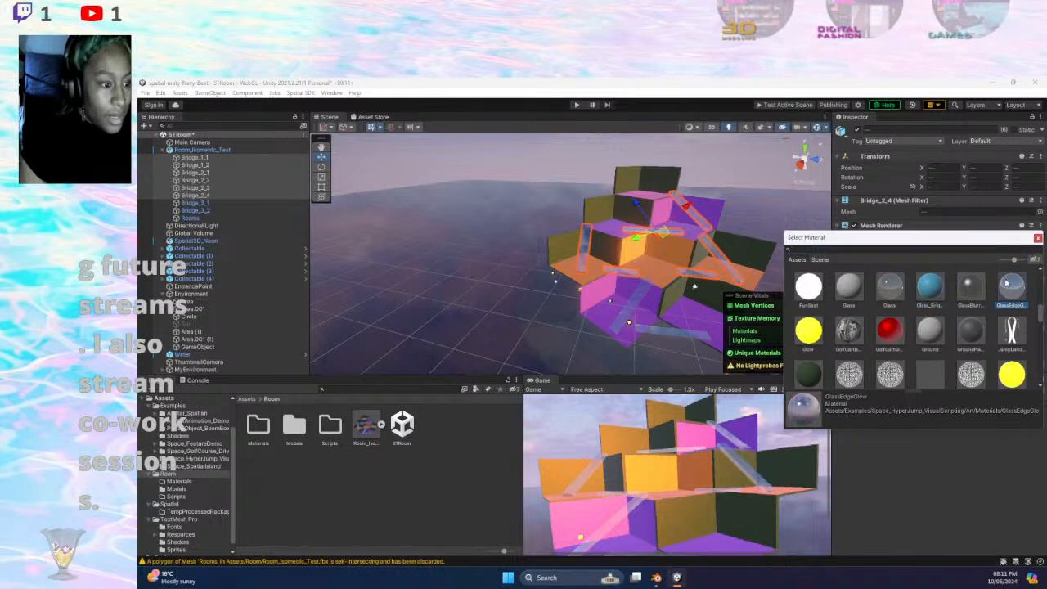
left_click(416, 331)
- Select the Rooms mesh inside Room_Isometric_Test
left_click(604, 154)
middle_click_drag(616, 231, 485, 238)
right_click_drag(479, 244, 694, 259)
middle_click_drag(421, 313, 504, 283)
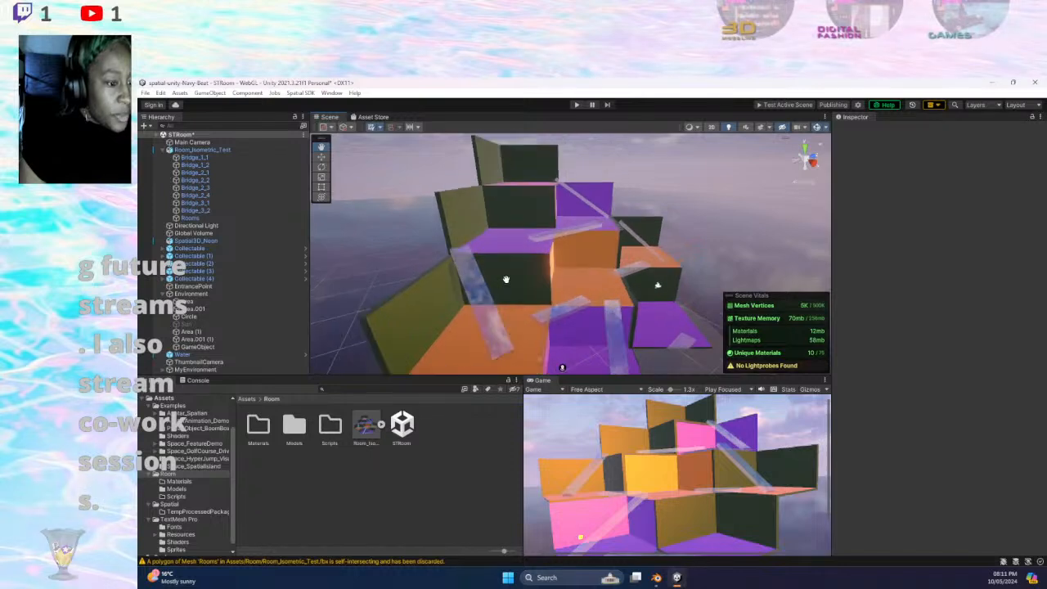
left_click(620, 287)
left_click(598, 288)
left_click(599, 288)
left_click(599, 288)
left_click(532, 207)
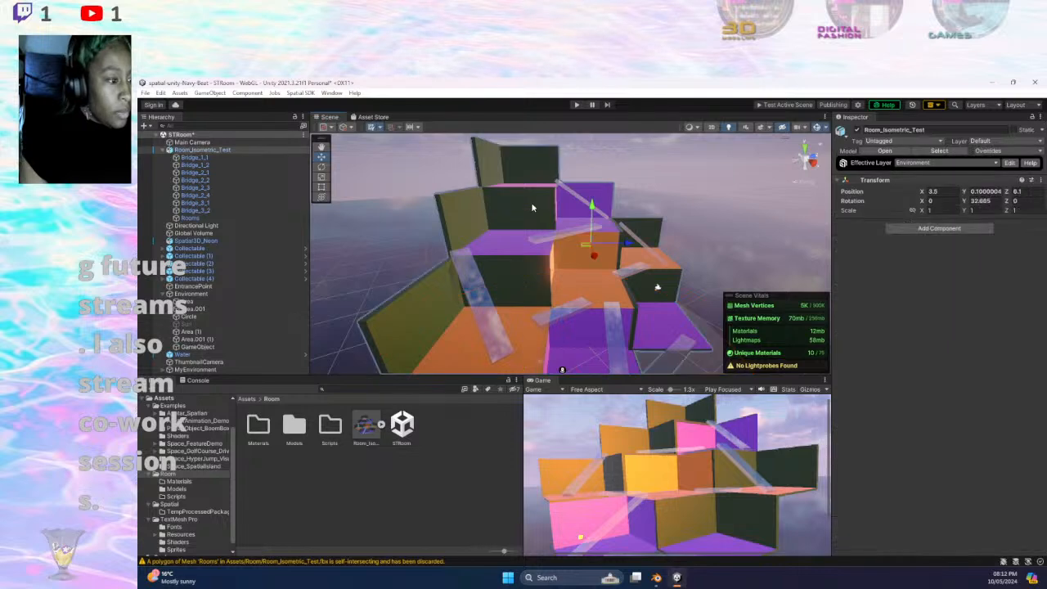
left_click(528, 196)
left_click(530, 196)
left_click(532, 196)
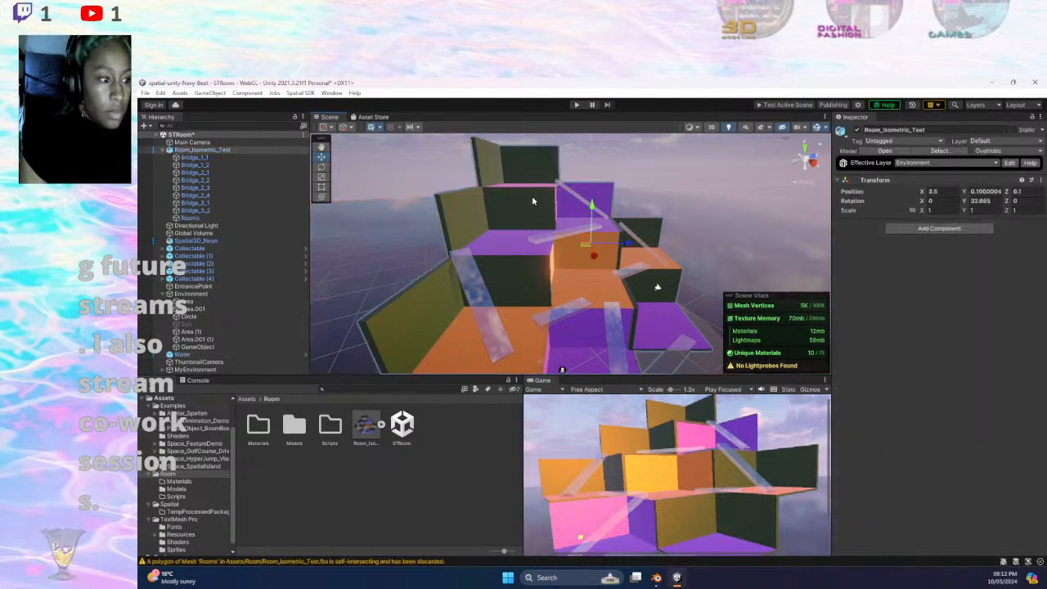
left_click(532, 196)
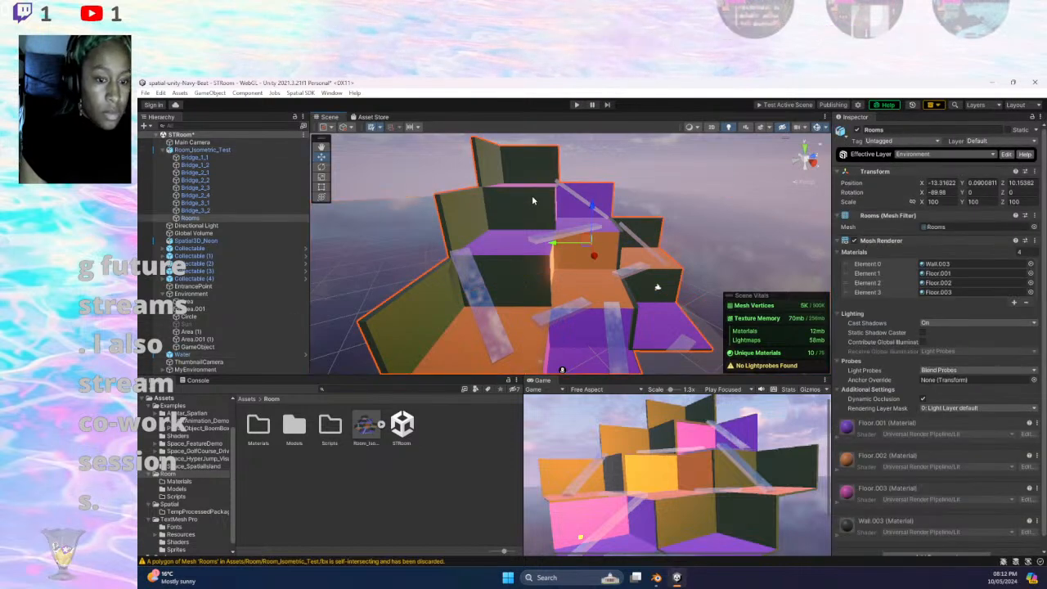
- Try the Main.003 and Main materials on Element 3 of the Rooms mesh, the top room's floor
left_click(1030, 283)
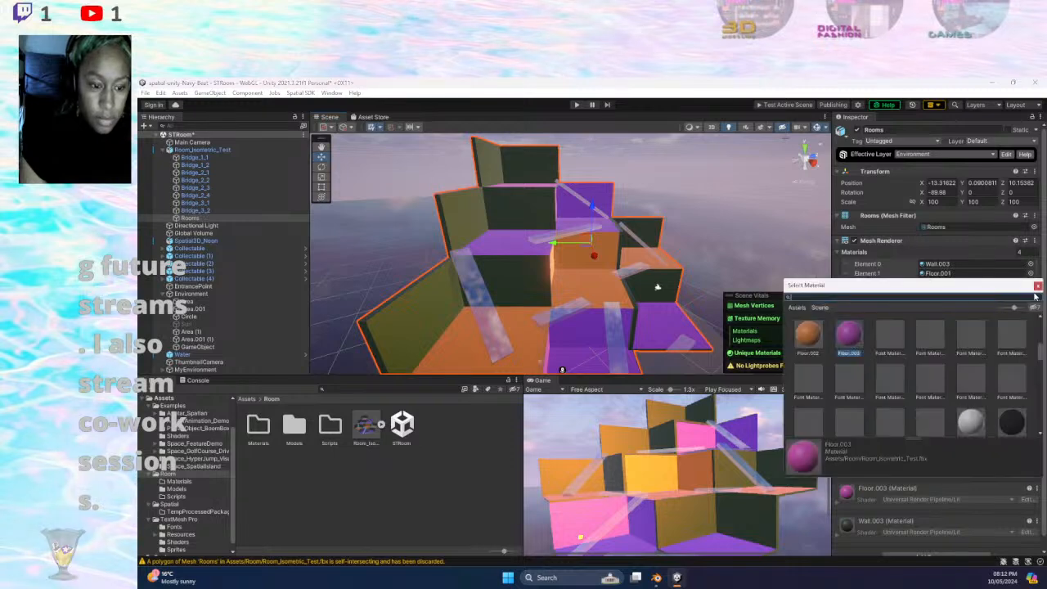
scroll(874, 388, "down", 2)
scroll(875, 393, "down", 5)
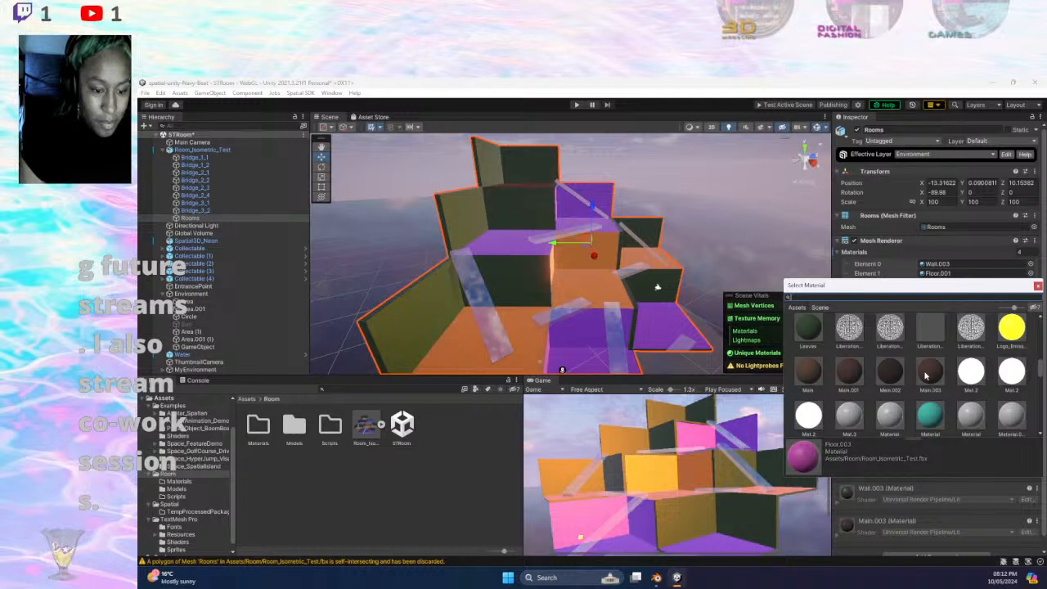
left_click(926, 373)
left_click(808, 373)
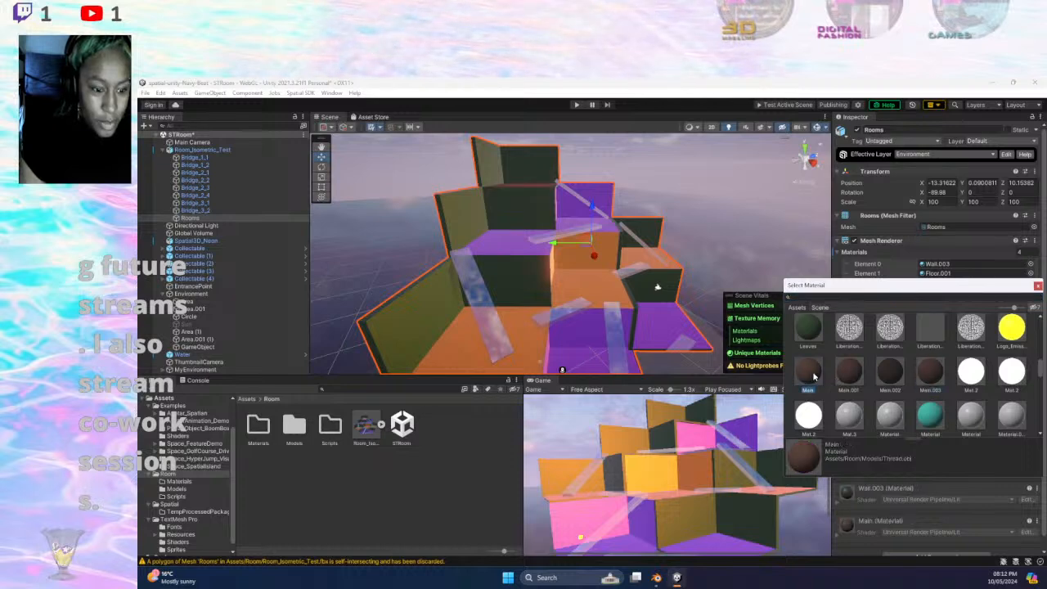
middle_click_drag(571, 271, 593, 319)
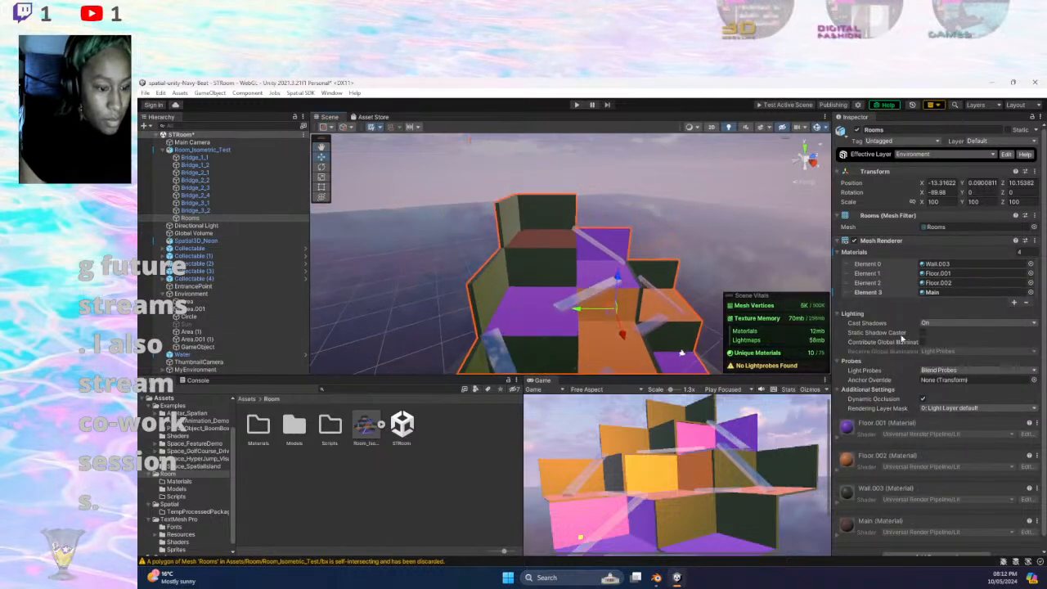
- Try Material.001, the particle circle and glow materials, Seats, Seat and Scissor.001 on Element 3 of Rooms
left_click(1030, 292)
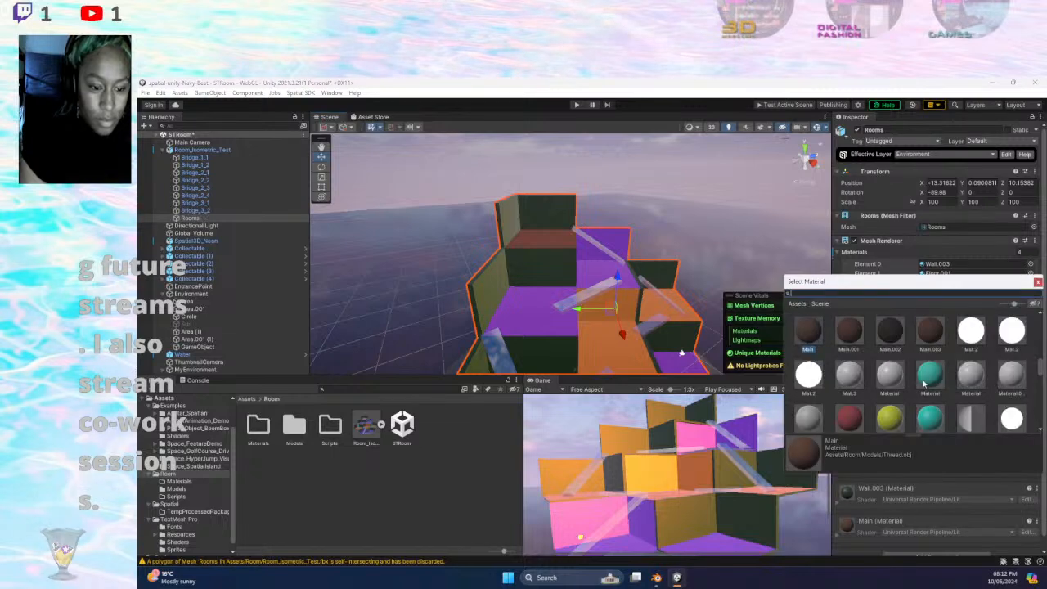
left_click(890, 418)
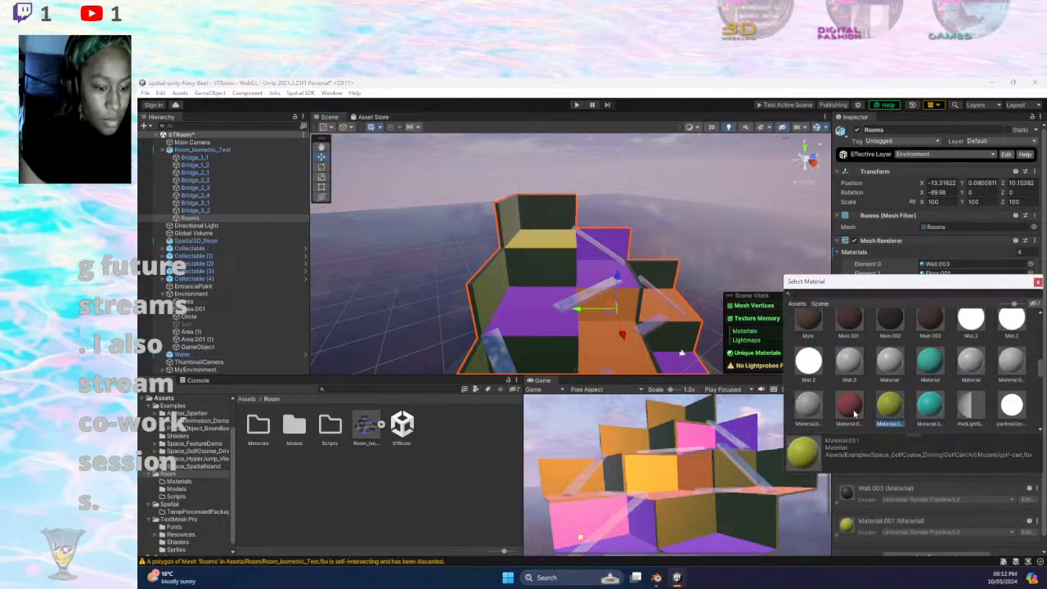
scroll(941, 368, "down", 2)
left_click(1011, 328)
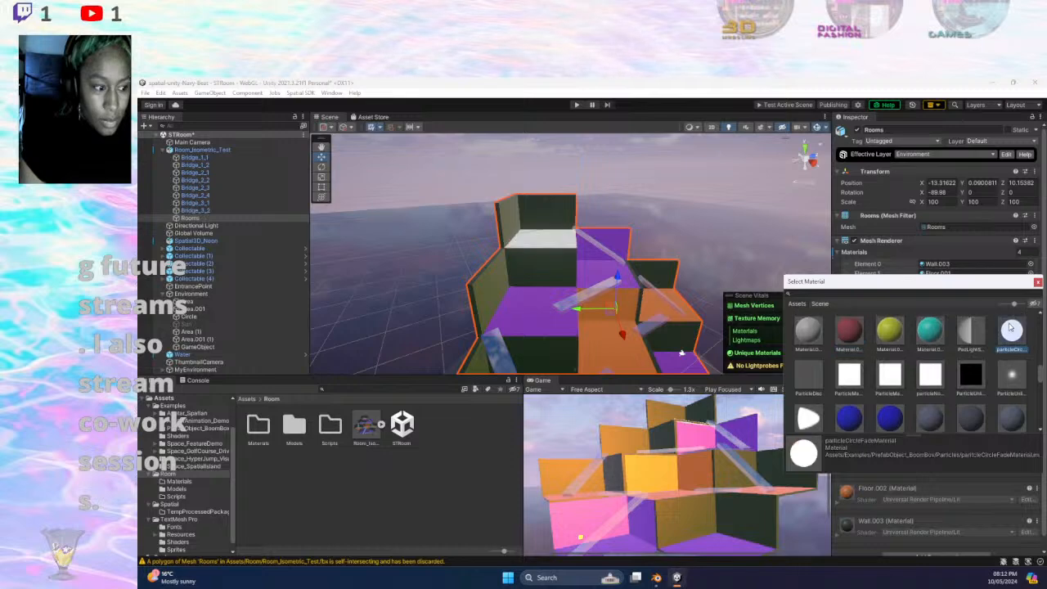
left_click(1009, 374)
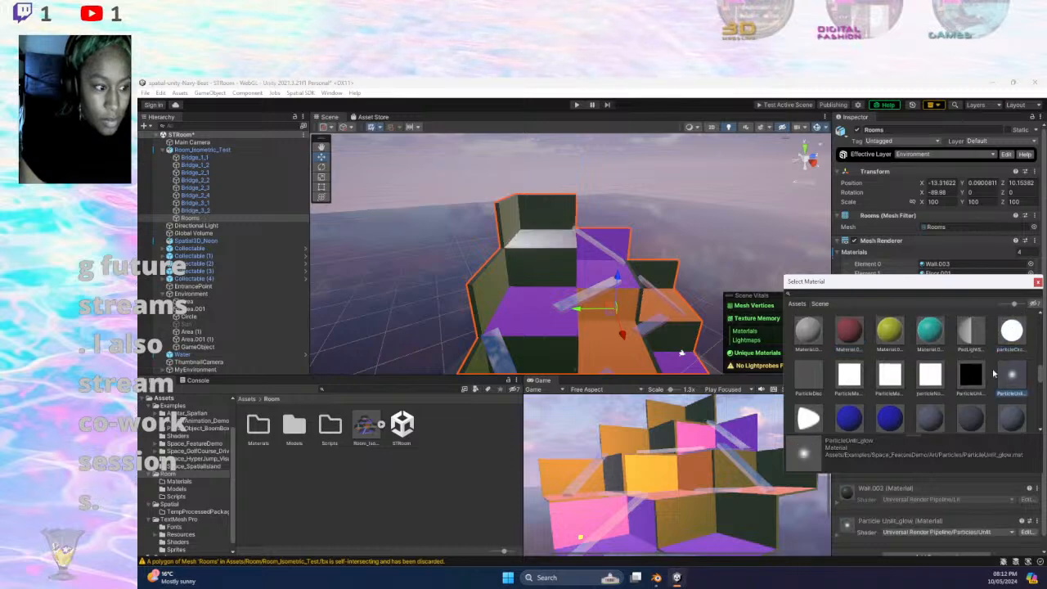
scroll(929, 389, "down", 3)
scroll(929, 398, "down", 1)
left_click(1011, 364)
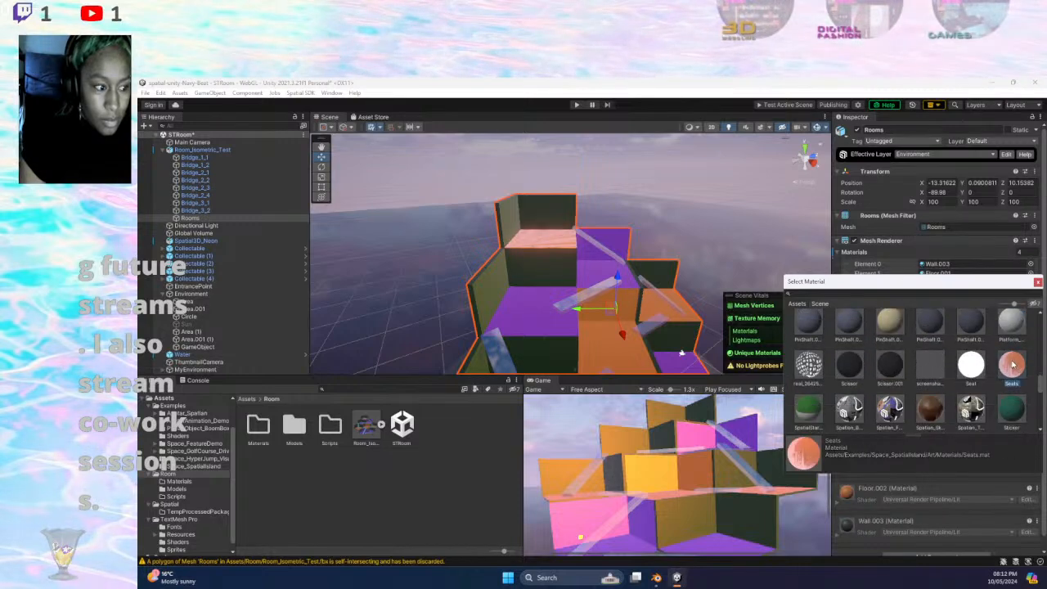
left_click(965, 369)
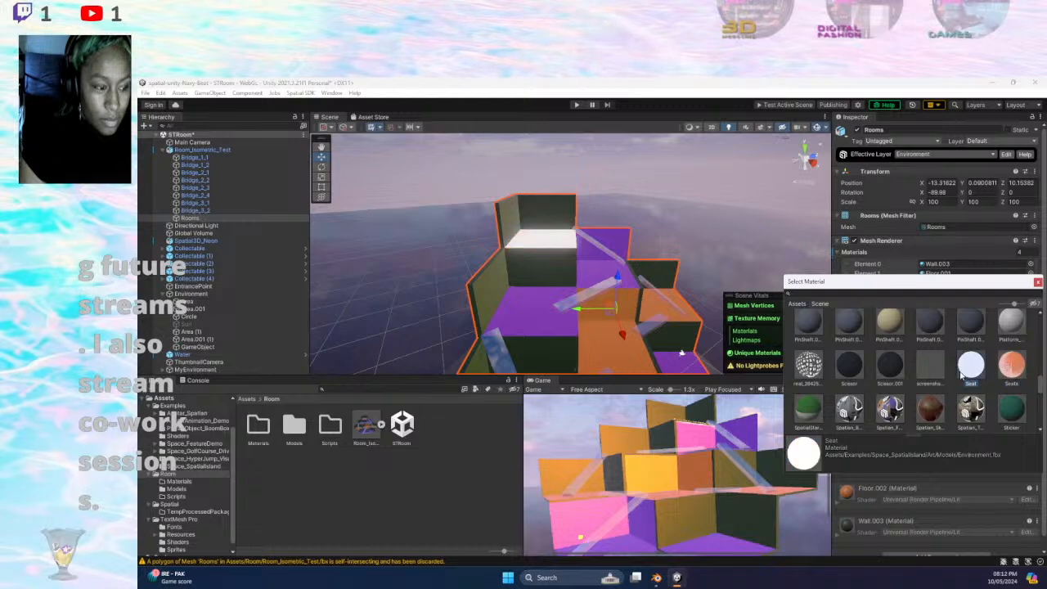
left_click(809, 417)
left_click(881, 365)
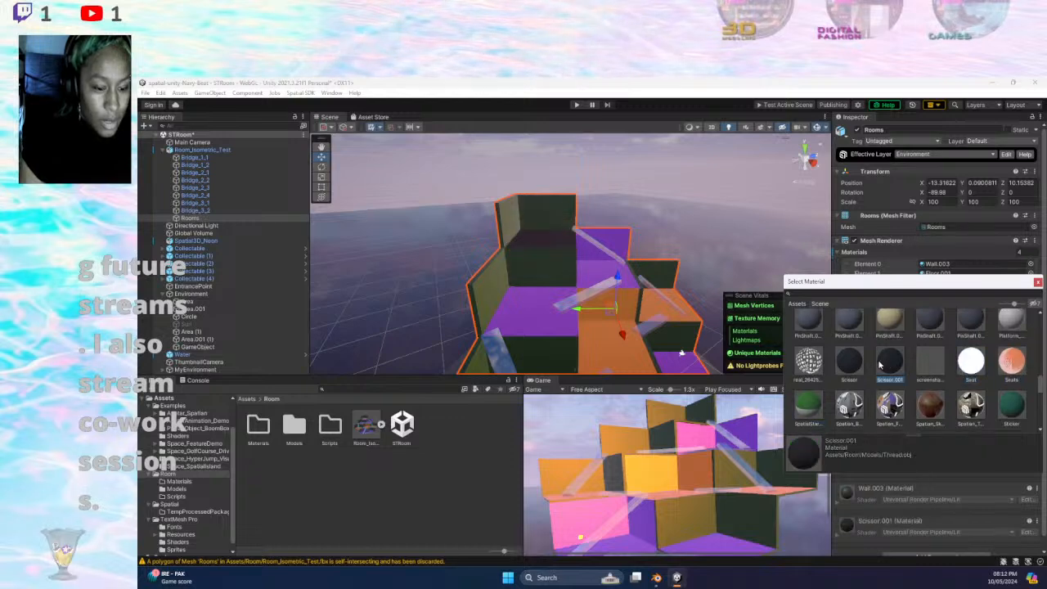
- Preview PinShaft.005 and GolfCartGlass on Element 3 of Rooms, and assign GlassEdgeGlow to it
scroll(875, 366, "up", 2)
left_click(881, 368)
scroll(876, 372, "up", 5)
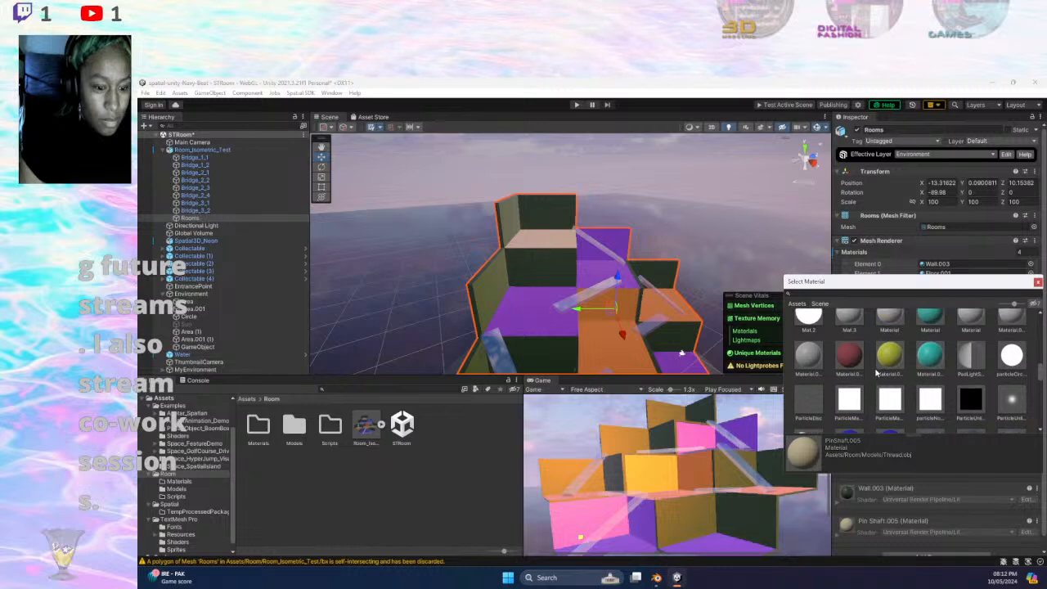
left_click(889, 368)
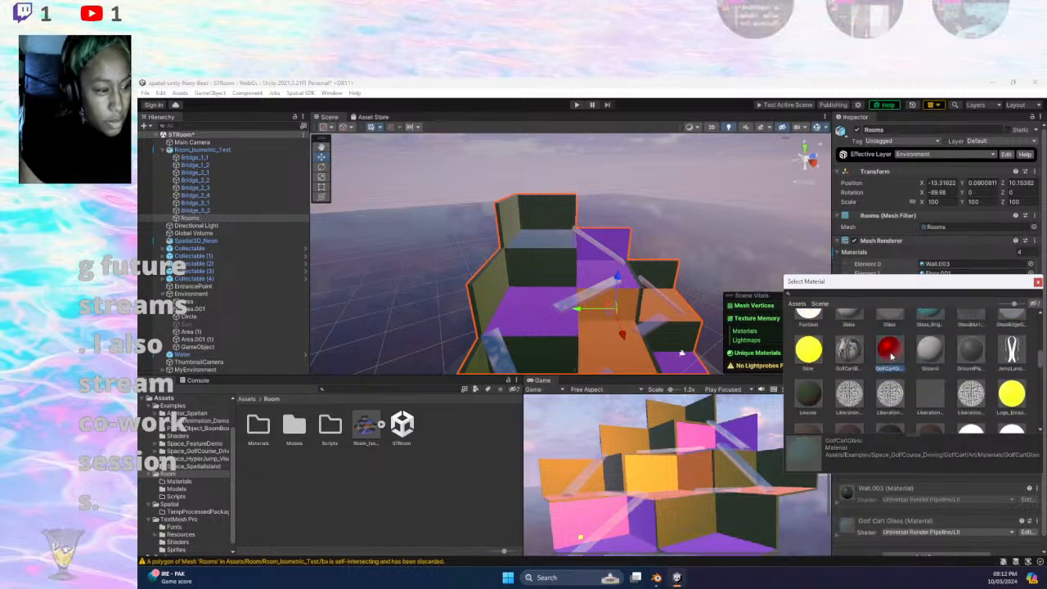
scroll(890, 360, "up", 2)
left_click(1014, 387)
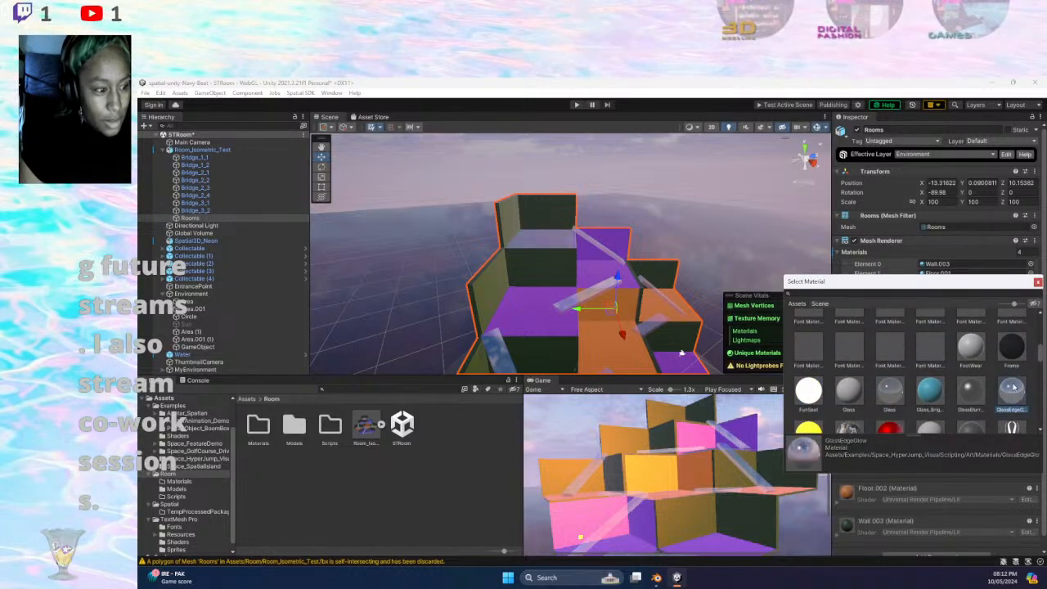
- Examine the top room's glass floor from several angles and distances
middle_click_drag(599, 305, 628, 339)
right_click_drag(628, 338, 736, 338)
middle_click_drag(556, 336, 641, 288)
right_click_drag(641, 288, 689, 286)
middle_click_drag(715, 290, 555, 305)
right_click_drag(569, 316, 584, 333)
middle_click_drag(583, 333, 581, 311)
right_click_drag(579, 311, 458, 317)
middle_click_drag(685, 275, 721, 246)
key("f")
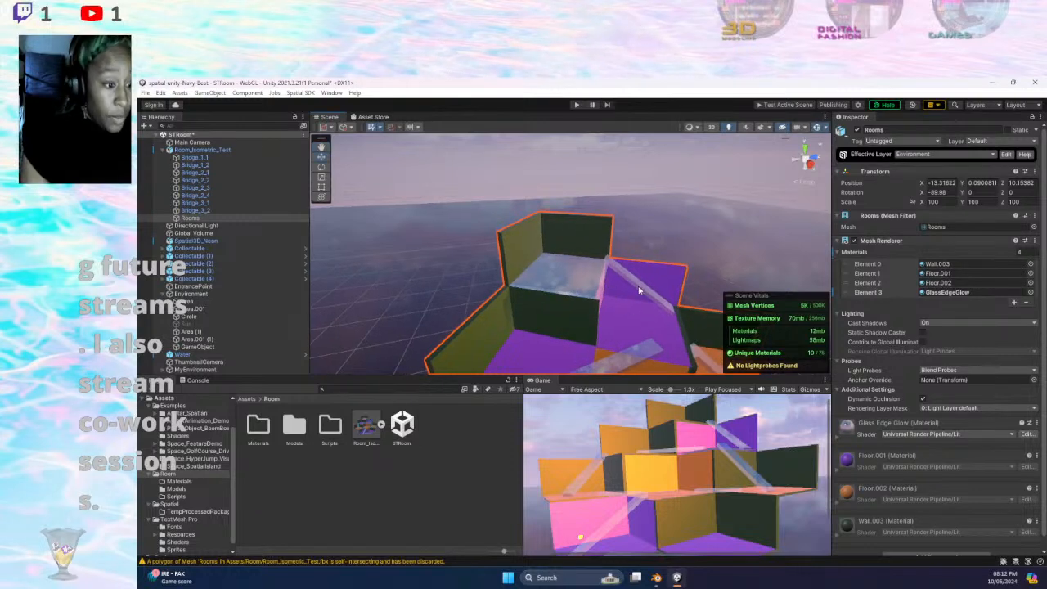
- Try the WallEdgeGlow material on Element 0 of the Rooms mesh, which covers the walls
left_click(624, 318)
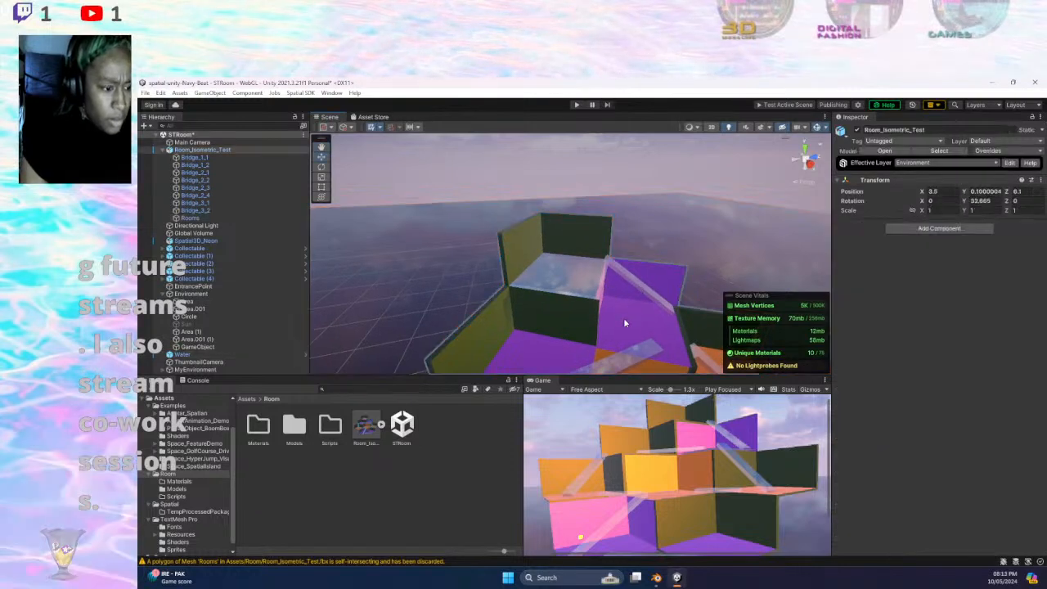
scroll(638, 344, "down", 4)
mouse_move(635, 339)
middle_mouse_down()
mouse_move(641, 292)
mouse_move(636, 327)
middle_mouse_up()
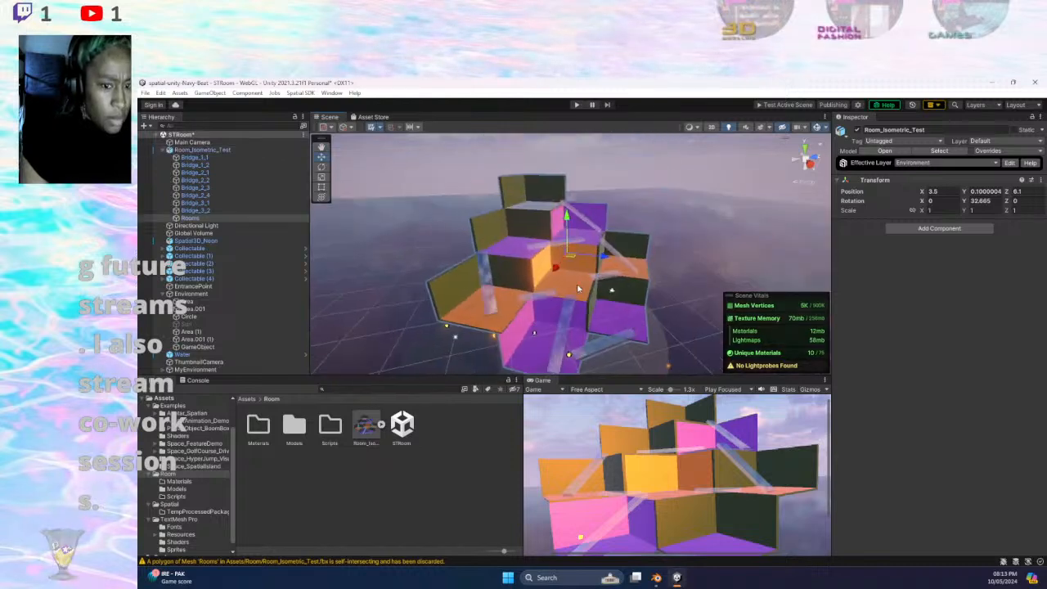
left_click(578, 288)
left_click(543, 187)
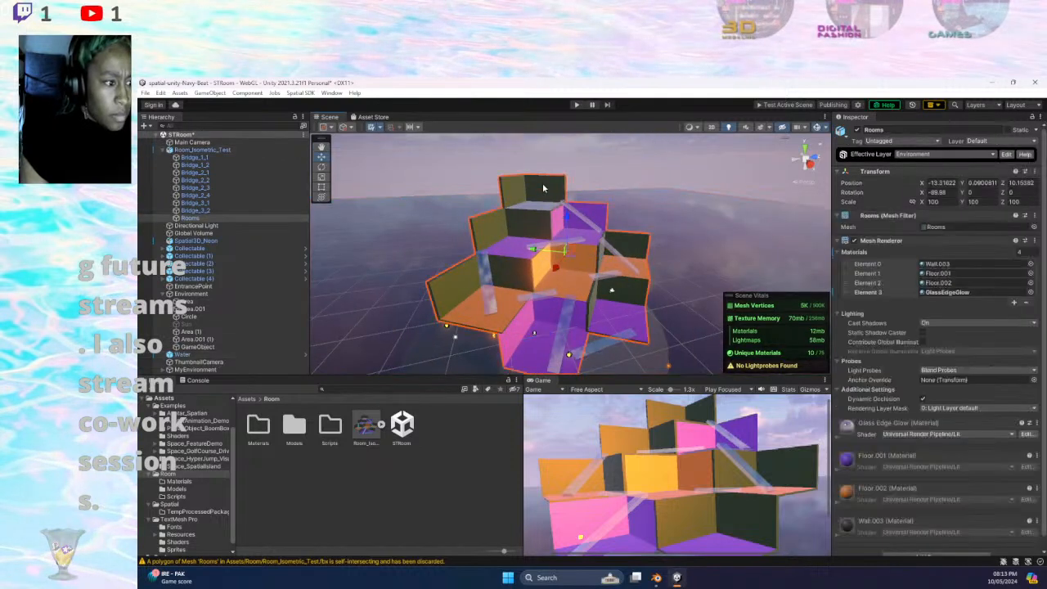
left_click(1030, 264)
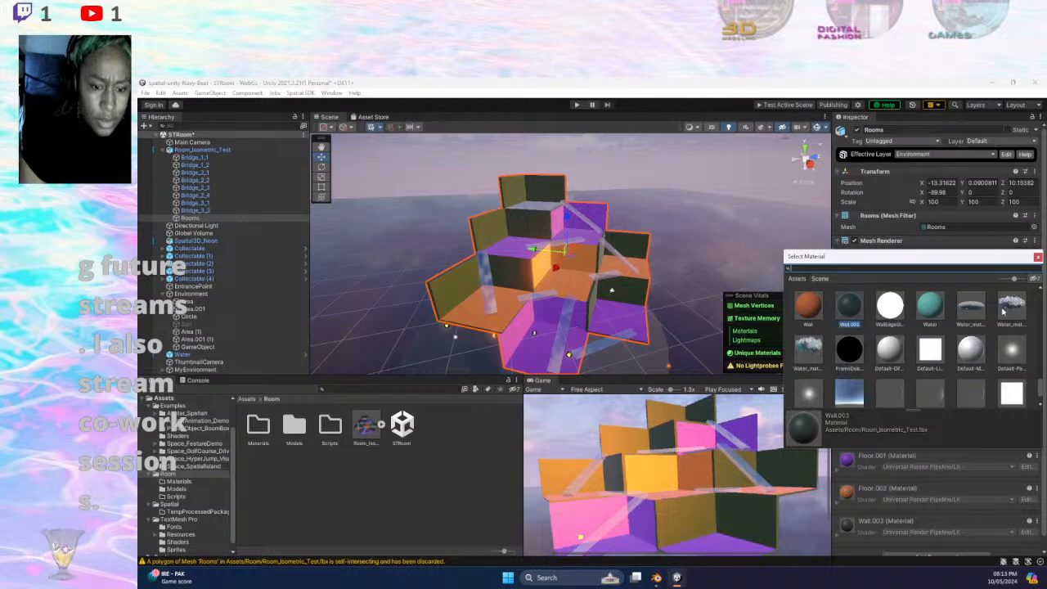
left_click(890, 307)
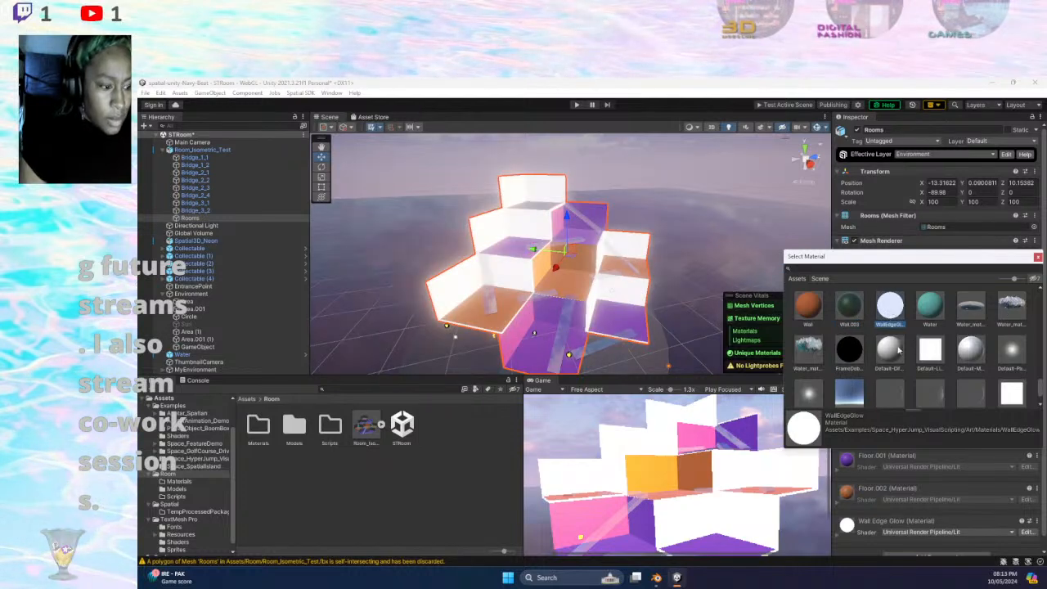
- Preview the stylized-tree_bark material on Element 0 of Rooms, and assign Structure_top_mat to the walls
scroll(903, 350, "down", 6)
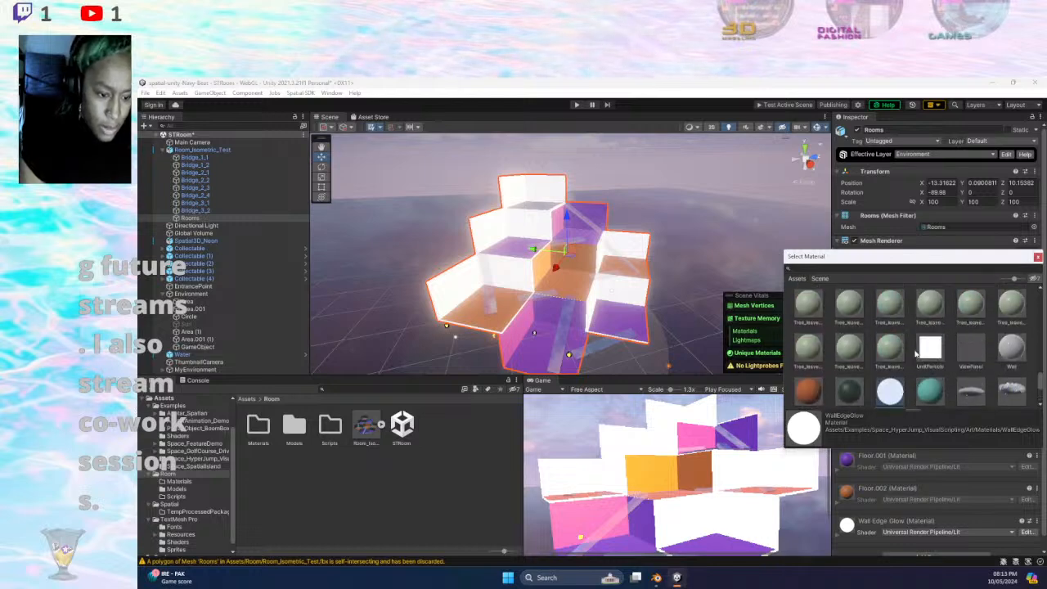
scroll(914, 363, "up", 2)
scroll(898, 354, "up", 1)
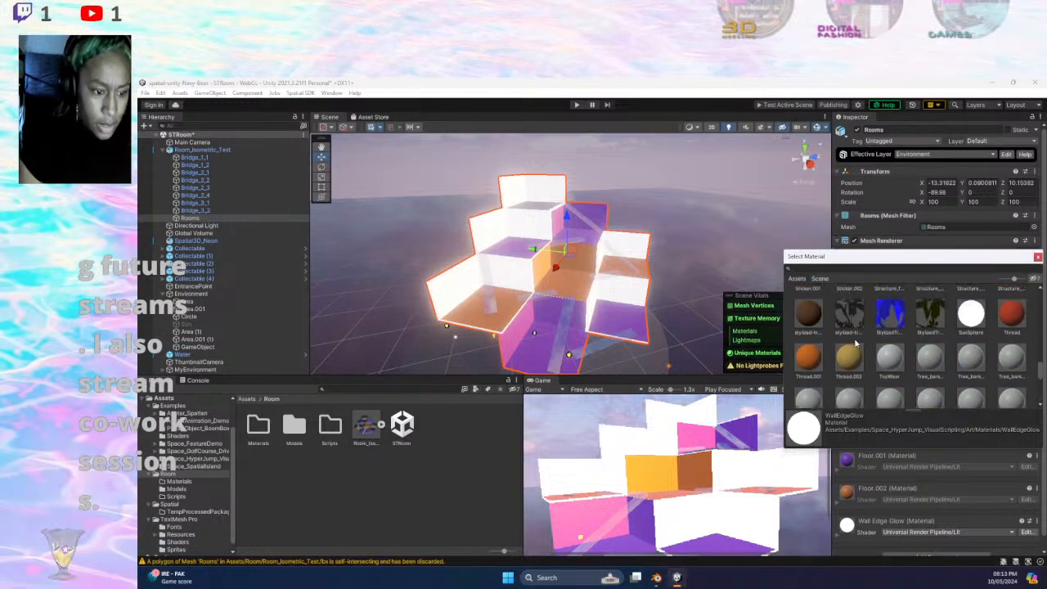
left_click(819, 324)
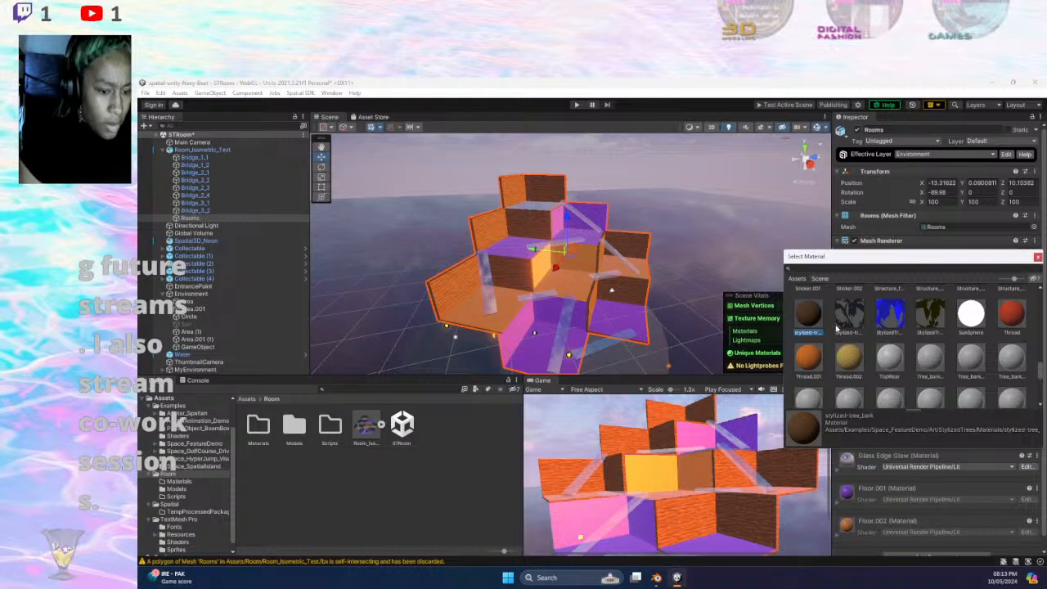
scroll(836, 329, "up", 1)
left_click(1012, 304)
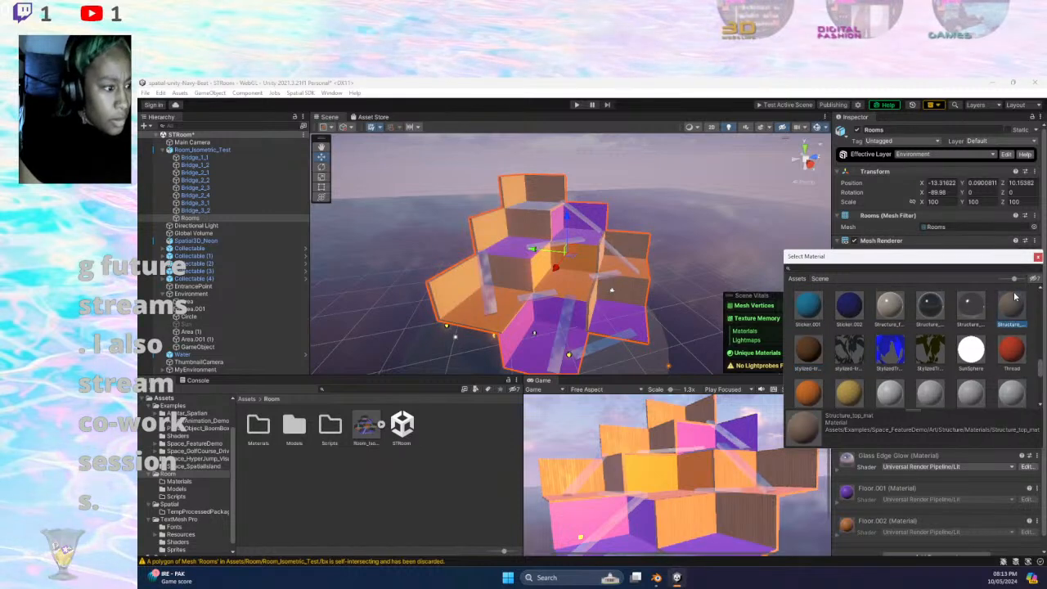
left_click(656, 222)
middle_click_drag(603, 227, 635, 230)
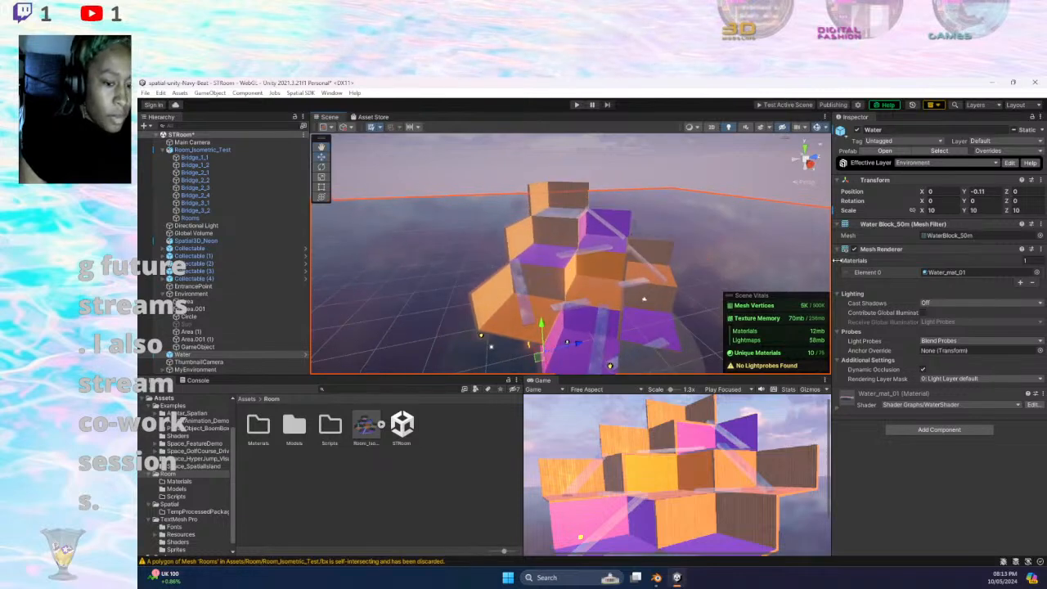
left_click(582, 187)
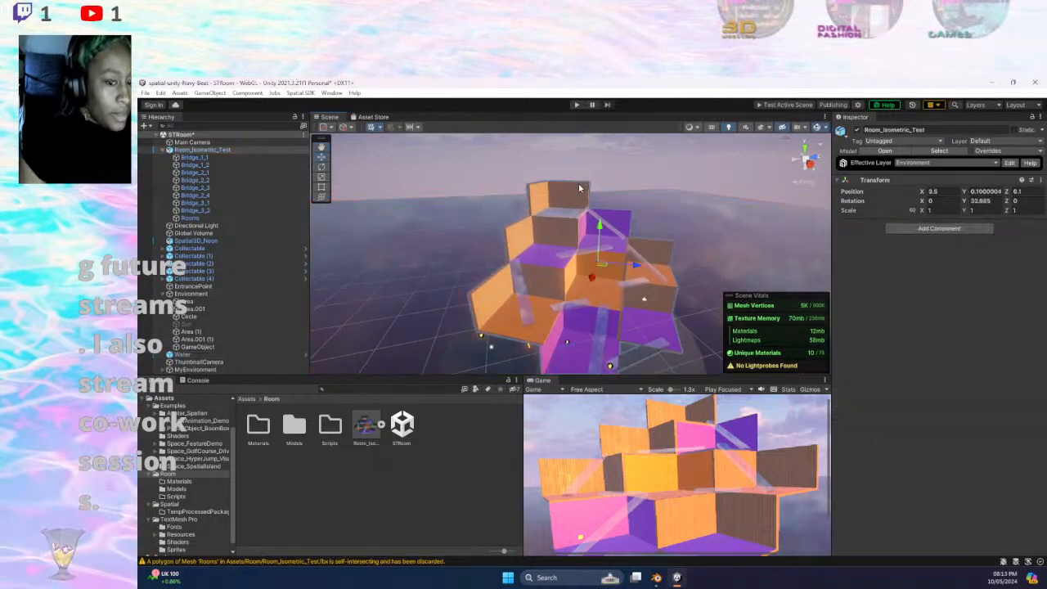
left_click(576, 192)
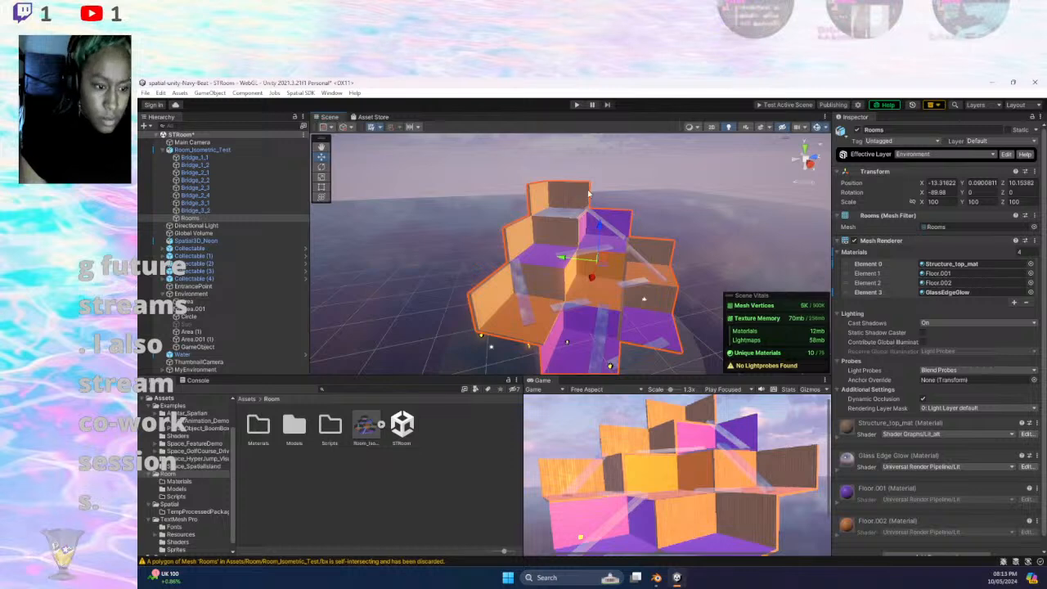
- Compare Water_mat_02 and Water_mat_03 on the Water object, keep Water_mat_03, and lower the water to about Y -4.54
left_click(683, 237)
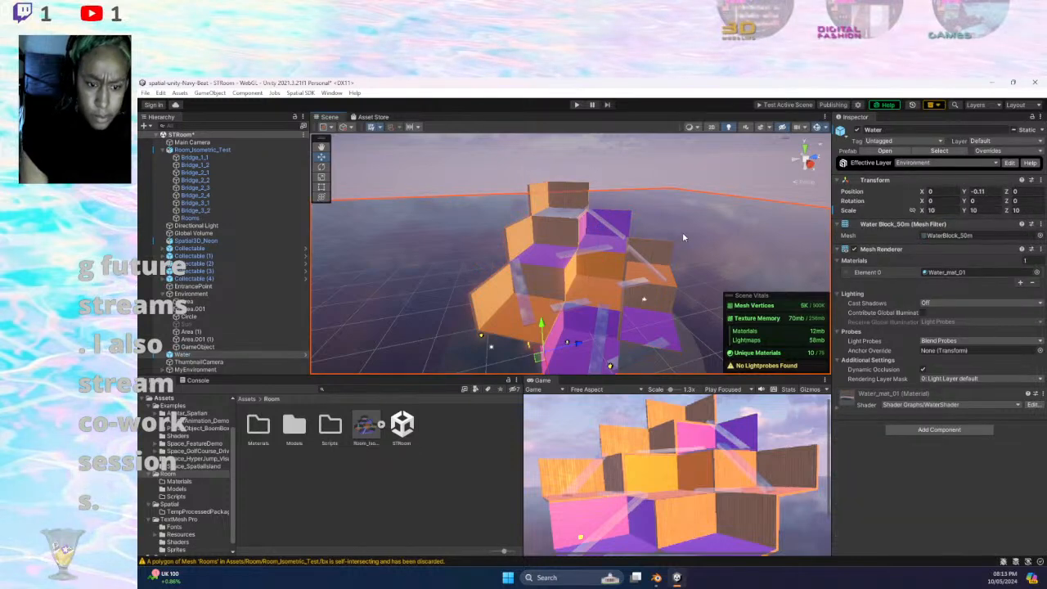
left_click(1036, 272)
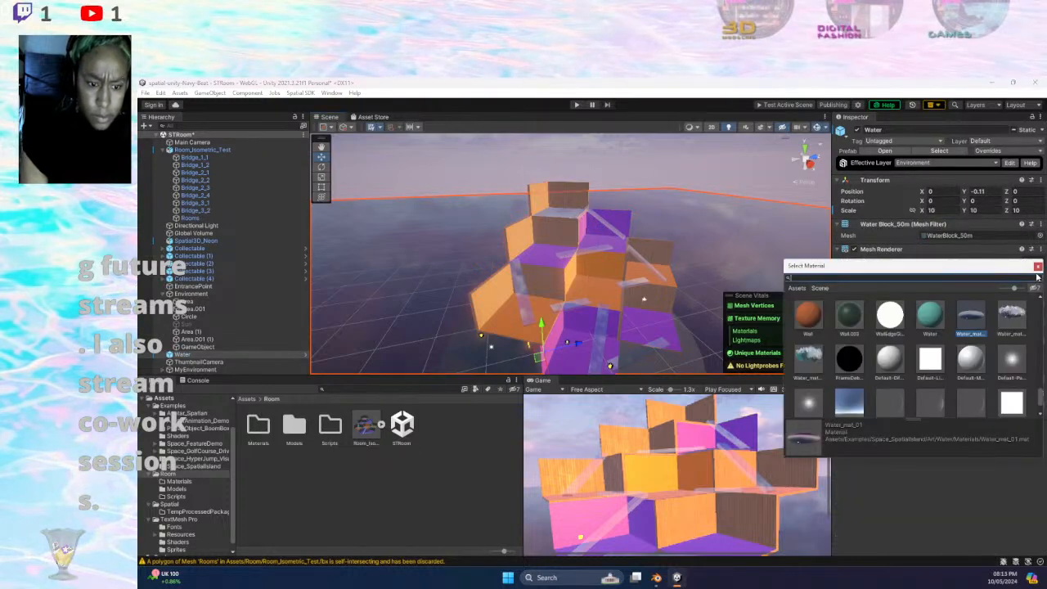
left_click(811, 359)
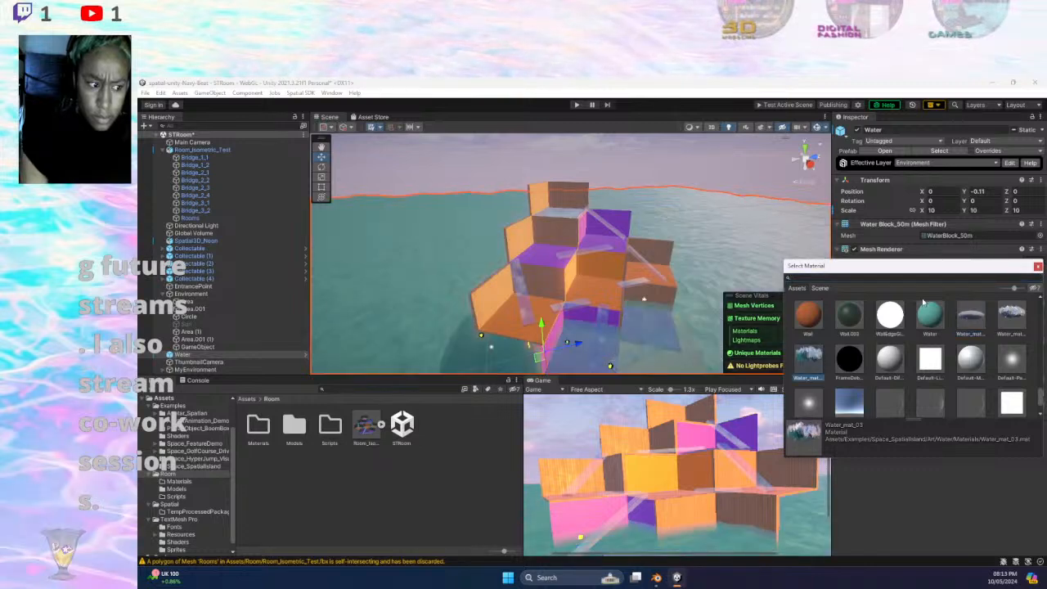
left_click(1012, 315)
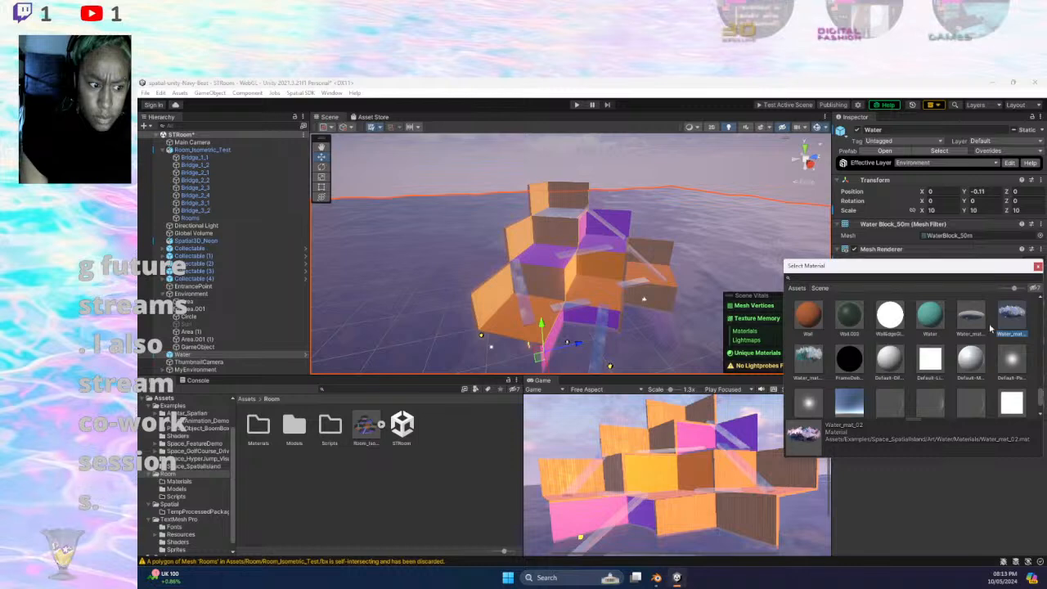
left_click(809, 355)
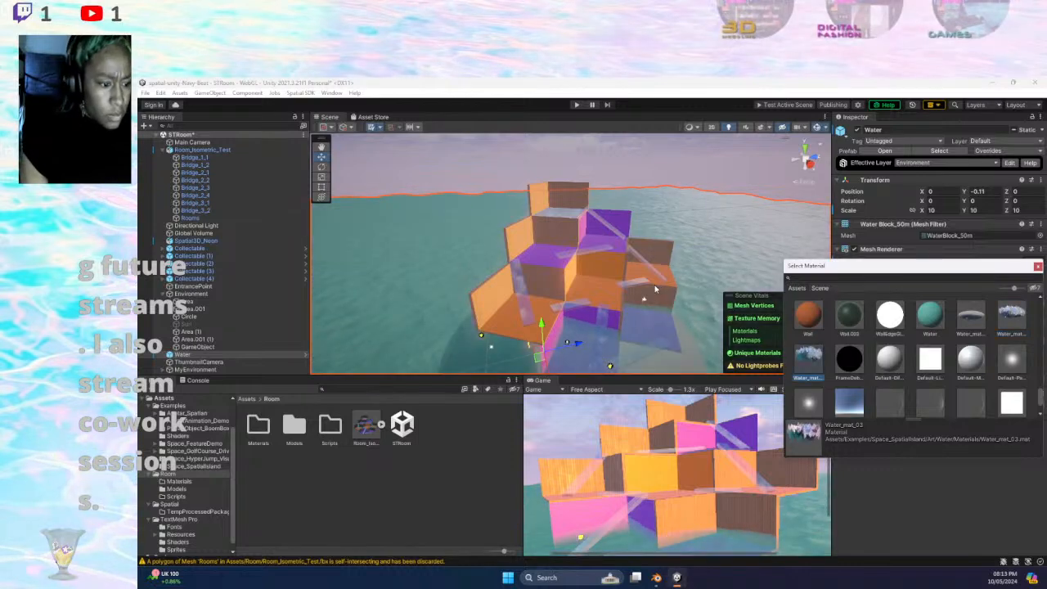
left_click_drag(541, 327, 543, 353)
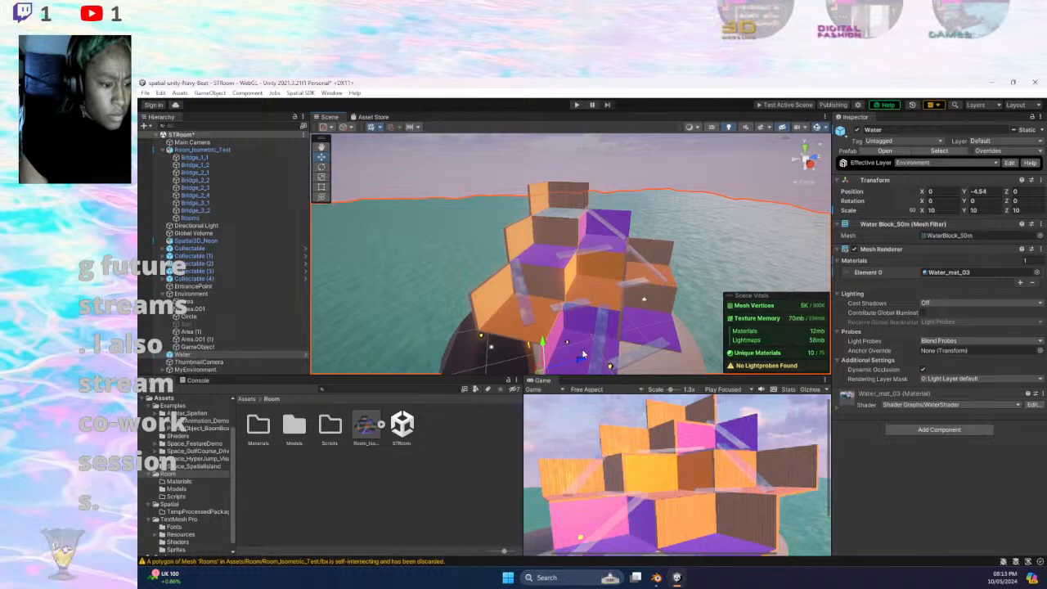
- Try the FakeLight material on the Circle platform beneath the rooms
left_click(680, 344)
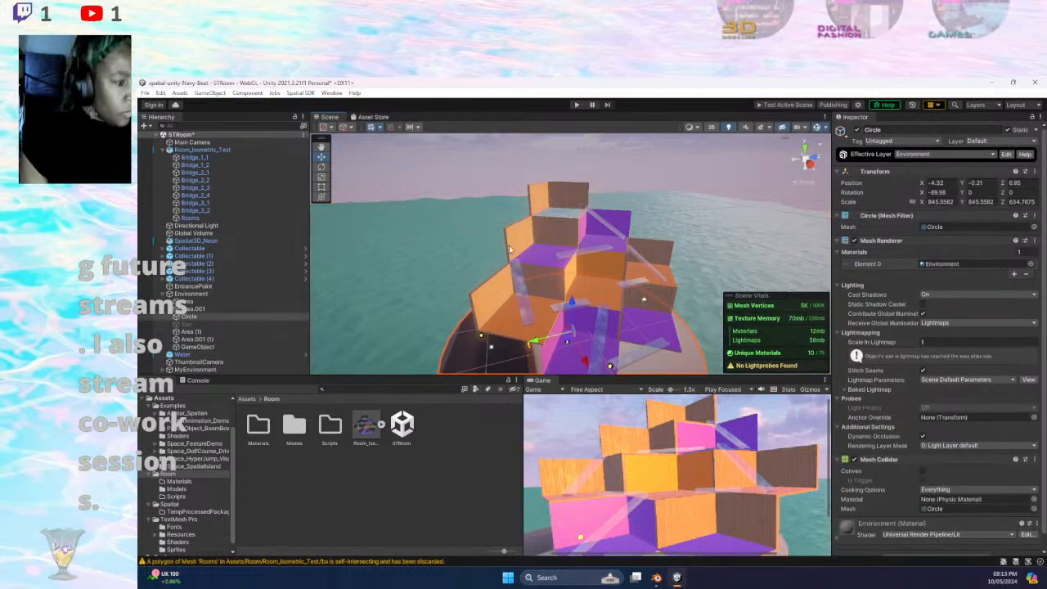
left_click(1030, 264)
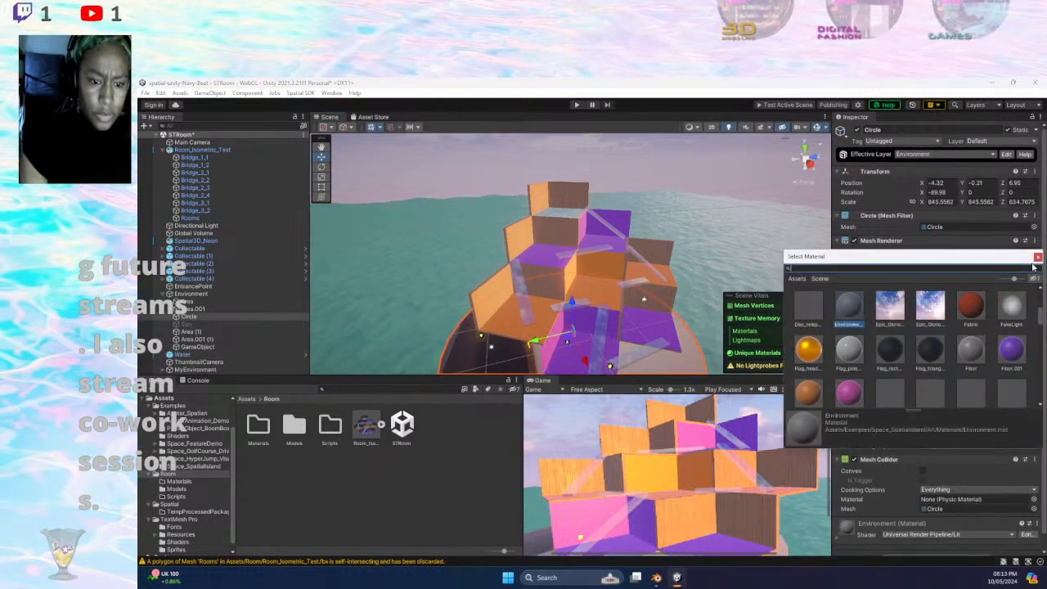
left_click(1013, 307)
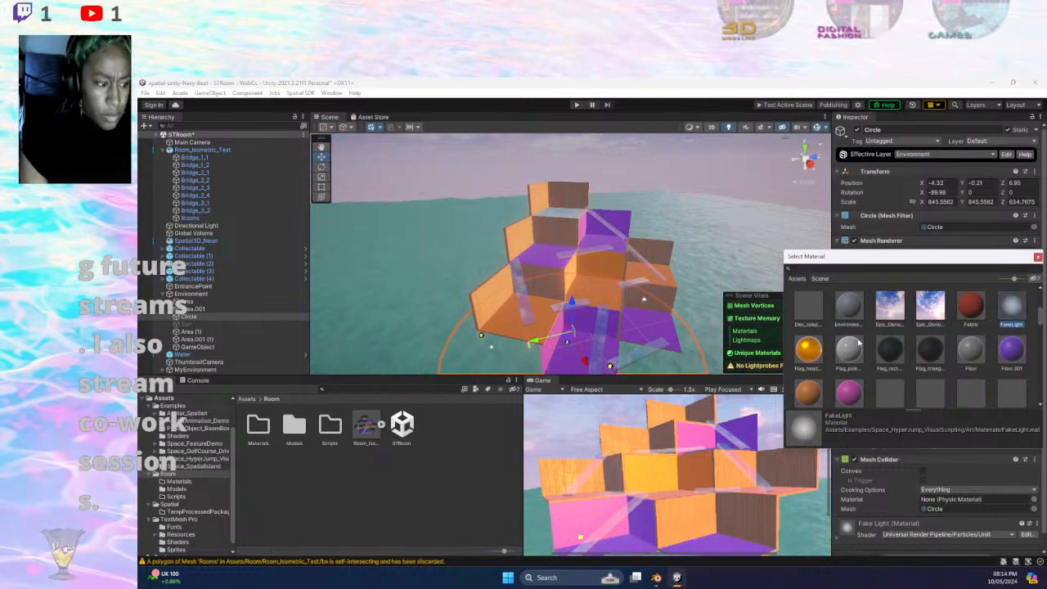
- Enlarge the Circle platform to a scale of about 3454 × 3454 × 2593
left_click(322, 177)
left_click_drag(569, 336, 697, 293)
middle_click_drag(580, 288, 509, 186)
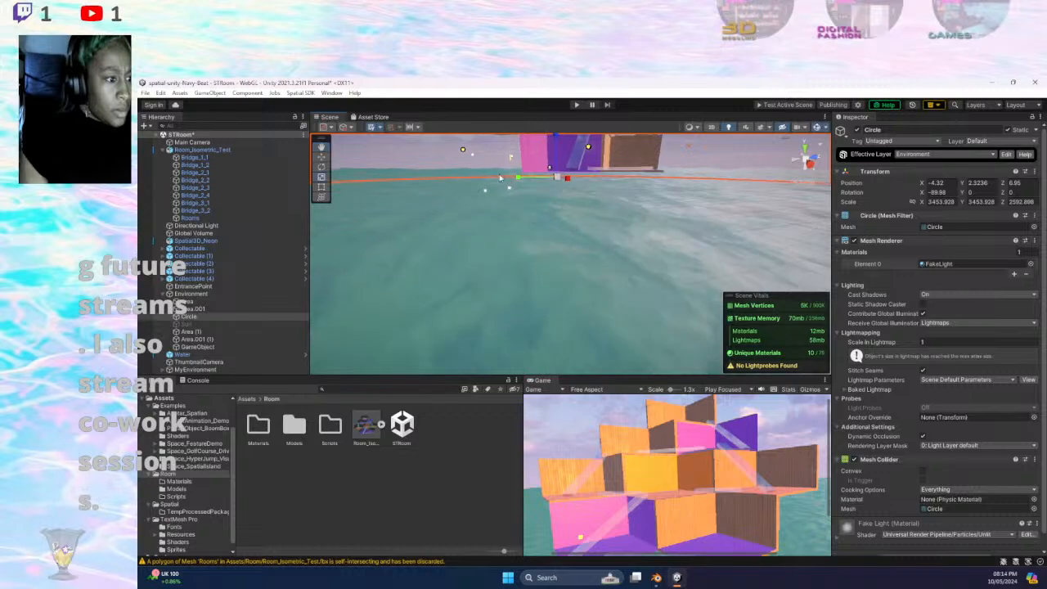
- Assign GlassEdgeGlow to the enlarged Circle platform and lower it to Y -0.2, with Z at 7
left_click(1030, 263)
scroll(949, 337, "down", 5)
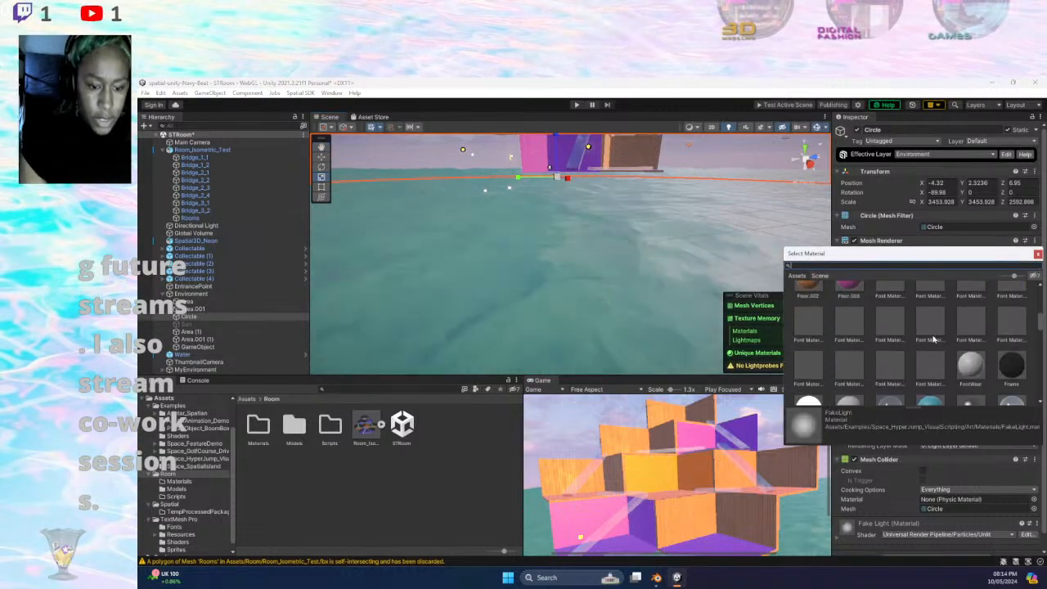
scroll(949, 337, "down", 2)
left_click(1011, 352)
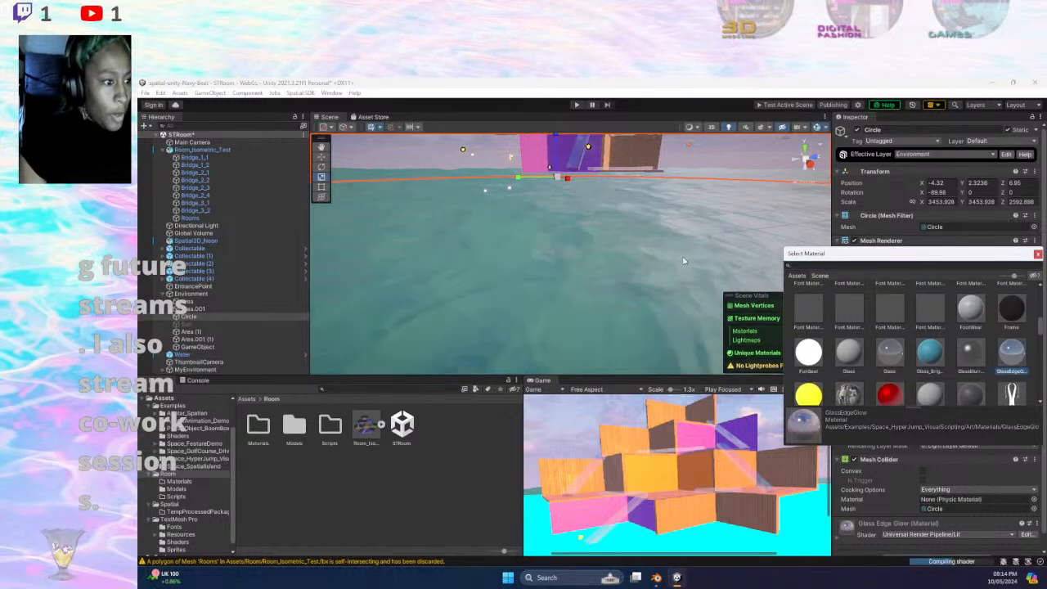
left_click(322, 157)
left_click_drag(557, 137, 571, 154)
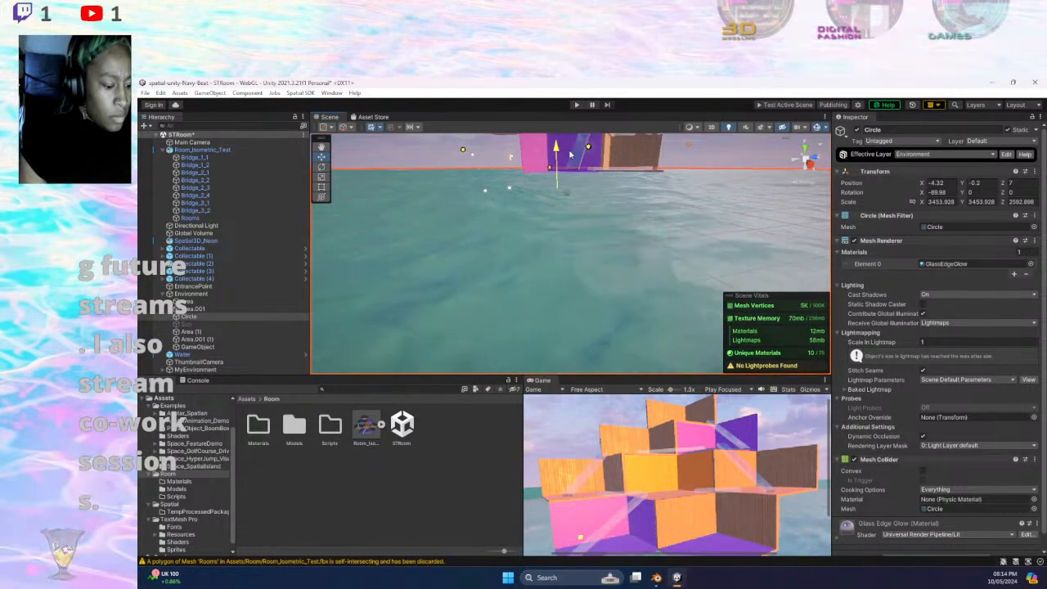
- Shift the glass Circle platform around the rooms to about Z 31.2 and deselect it
middle_click_drag(579, 144, 586, 236)
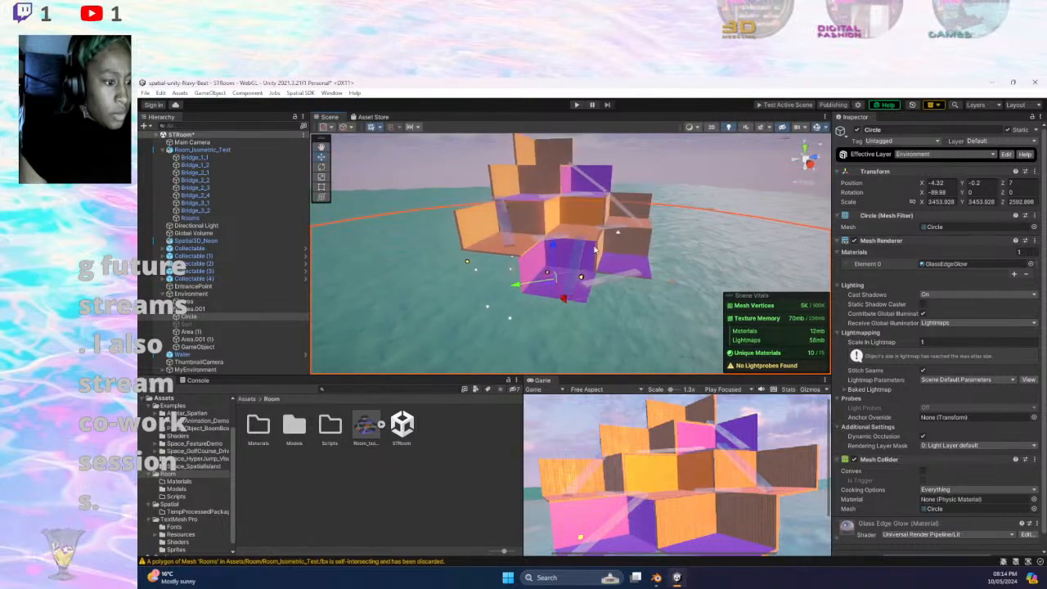
right_click_drag(614, 267, 686, 276)
scroll(686, 276, "down", 6)
scroll(638, 280, "down", 8)
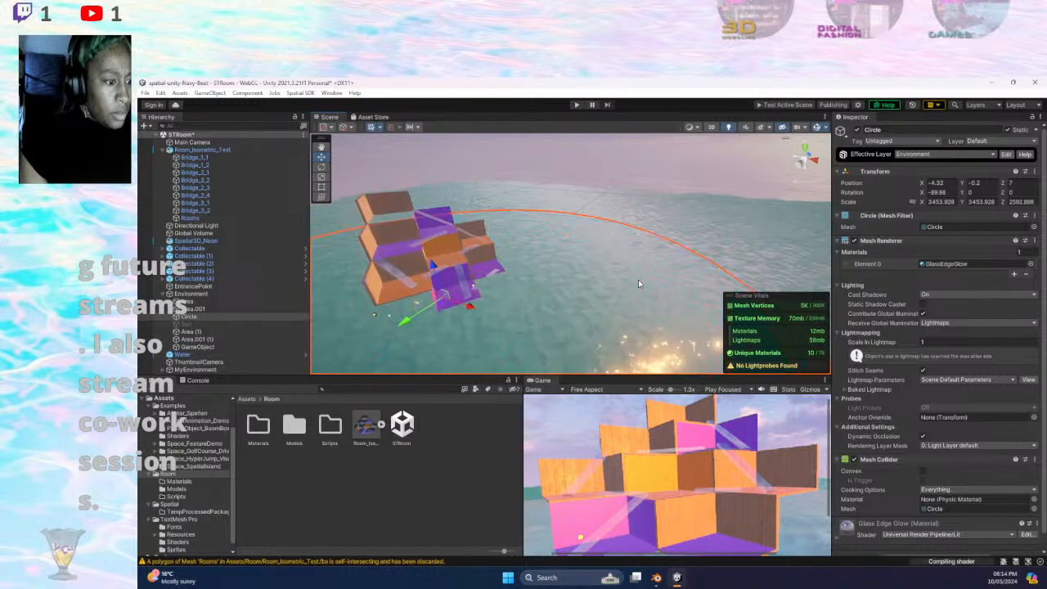
scroll(635, 279, "down", 2)
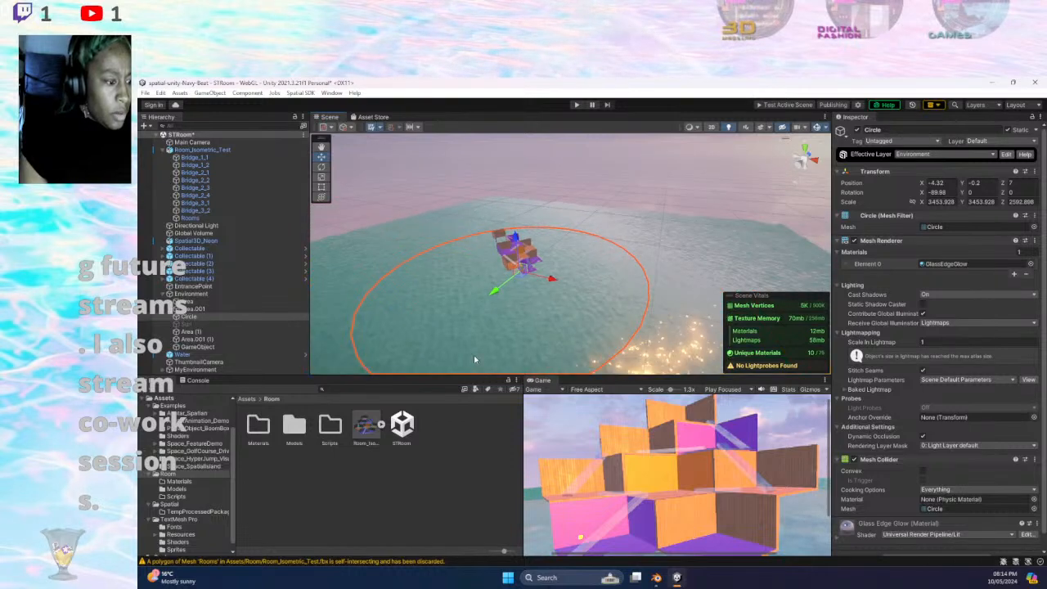
left_click_drag(546, 293, 520, 287)
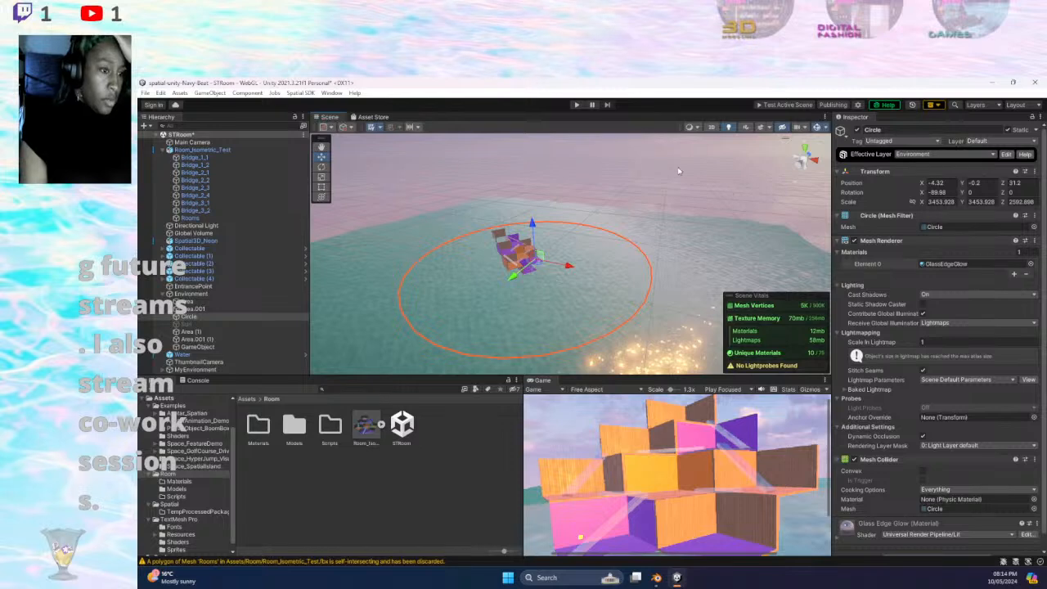
left_click(697, 151)
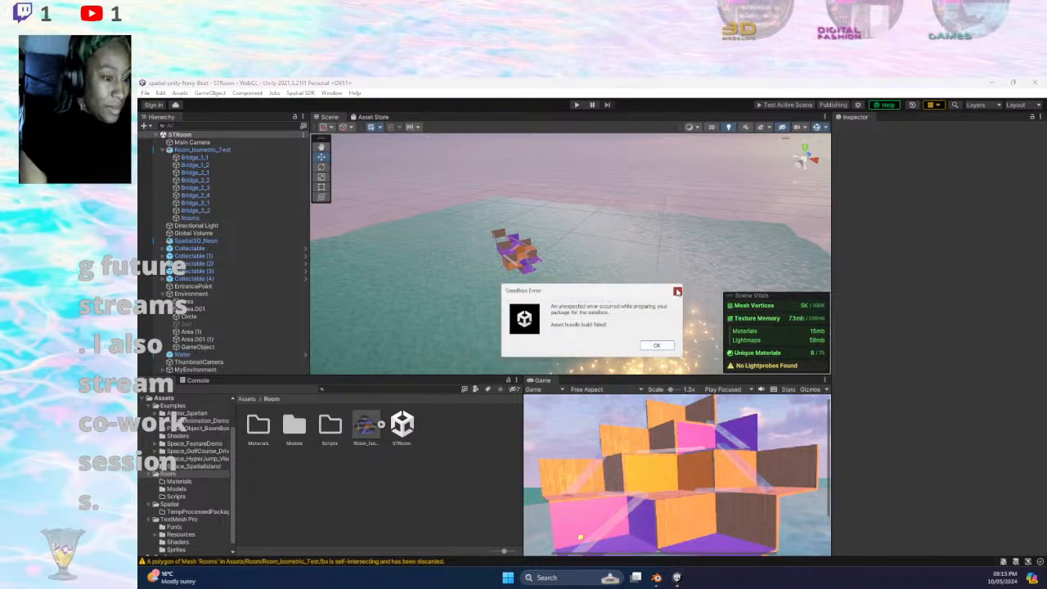
- Dismiss the sandbox error and add a Mesh Collider to the Rooms mesh, leaving its physic material unassigned
left_click(677, 291)
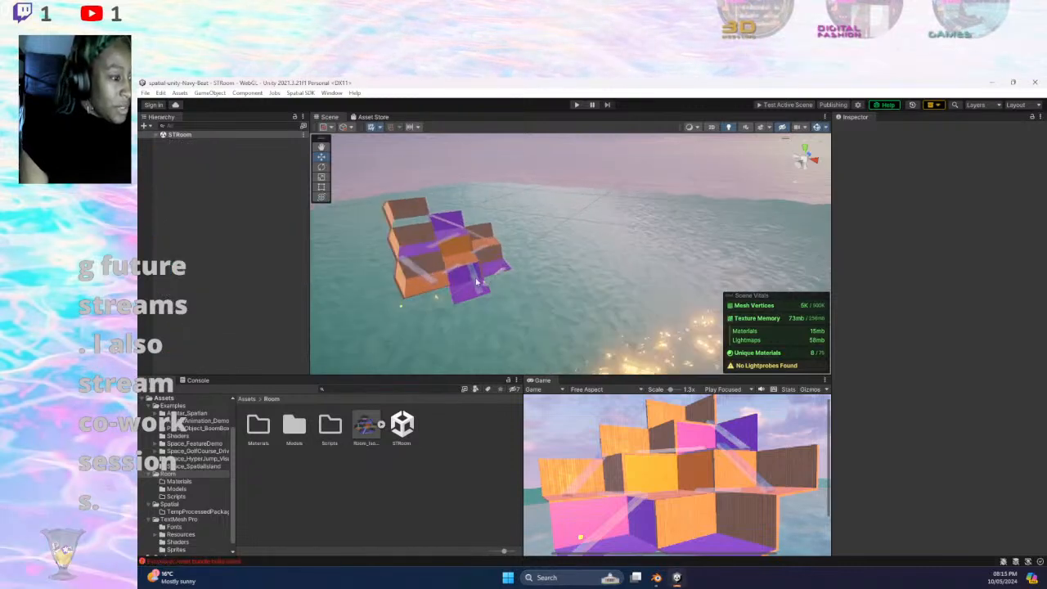
left_click(446, 261)
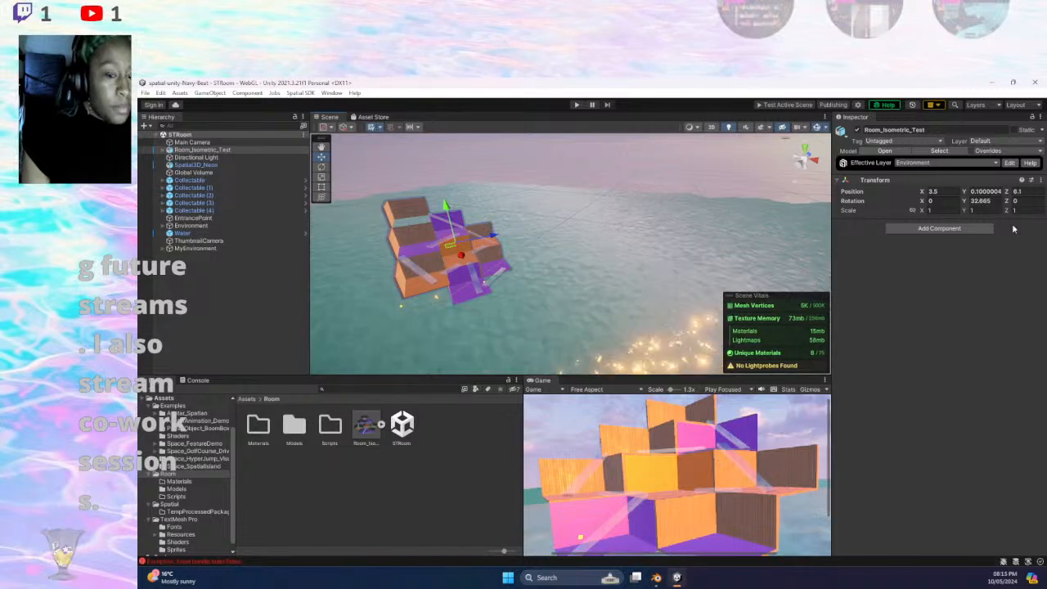
left_click(408, 213)
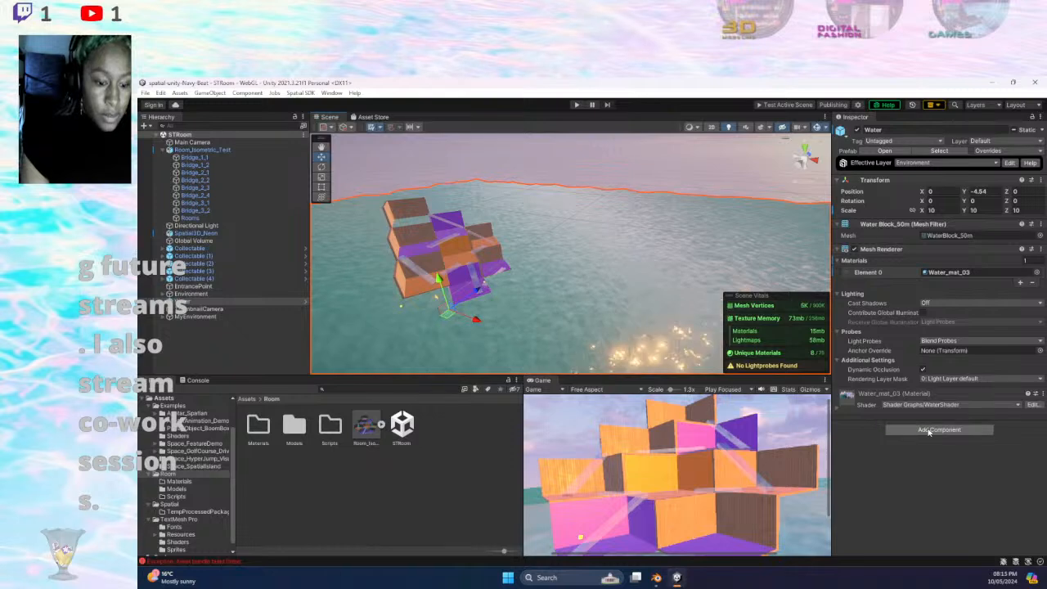
left_click(397, 209)
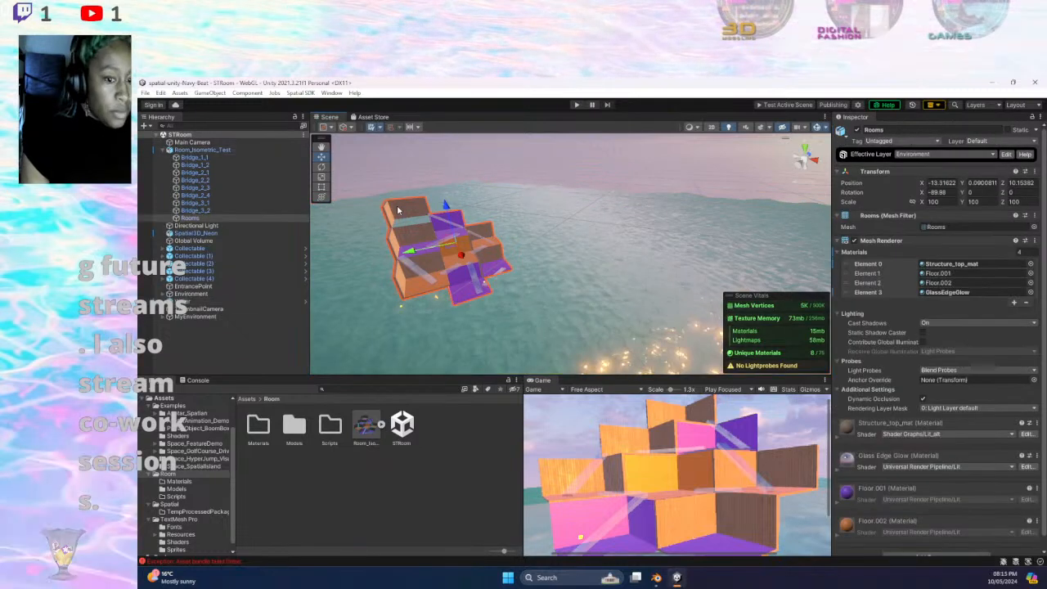
scroll(902, 382, "down", 1)
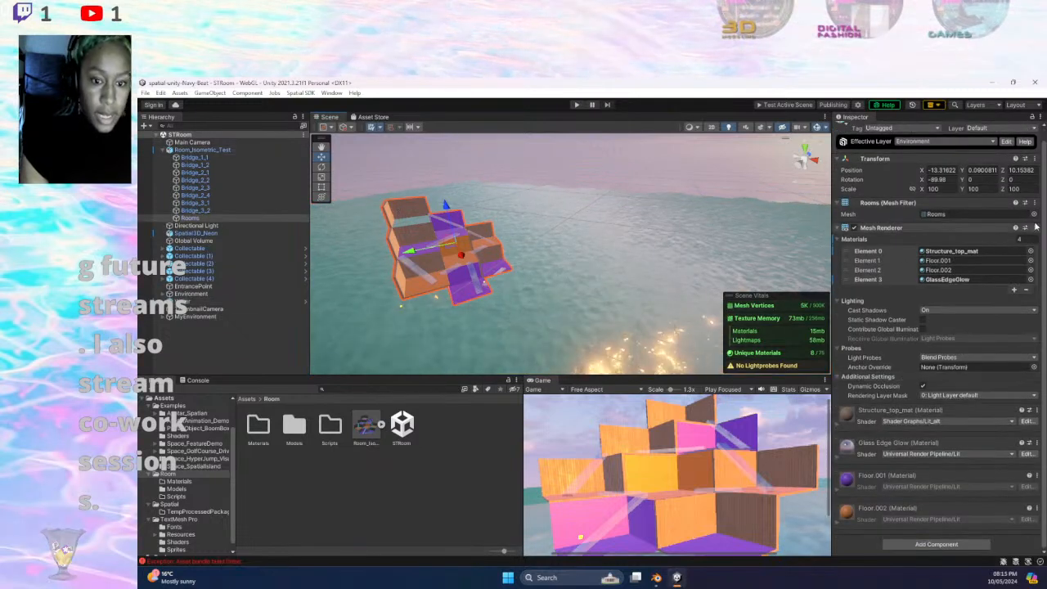
scroll(1035, 162, "up", 1)
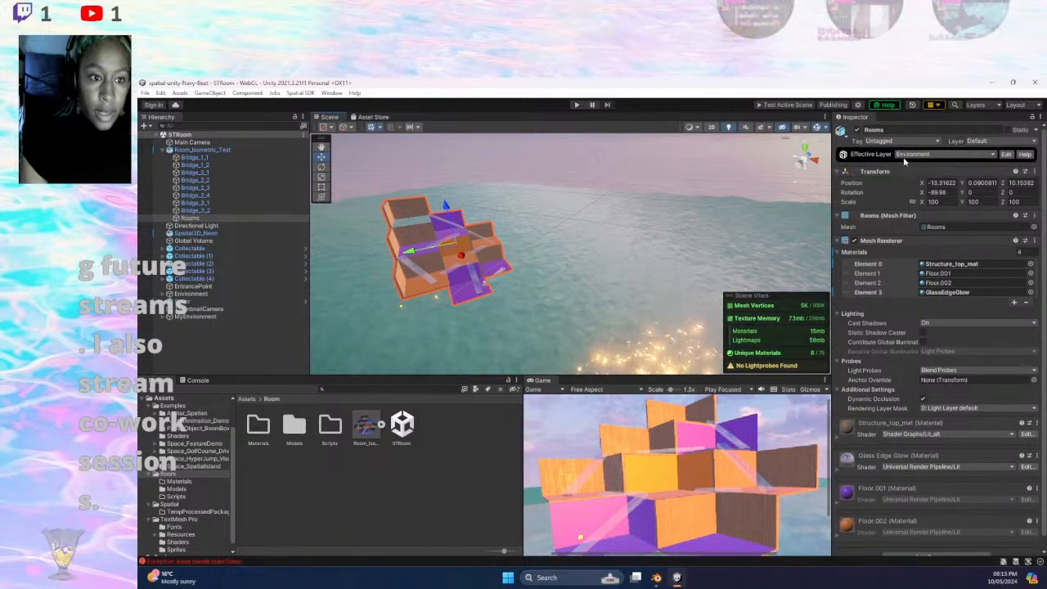
scroll(981, 327, "down", 1)
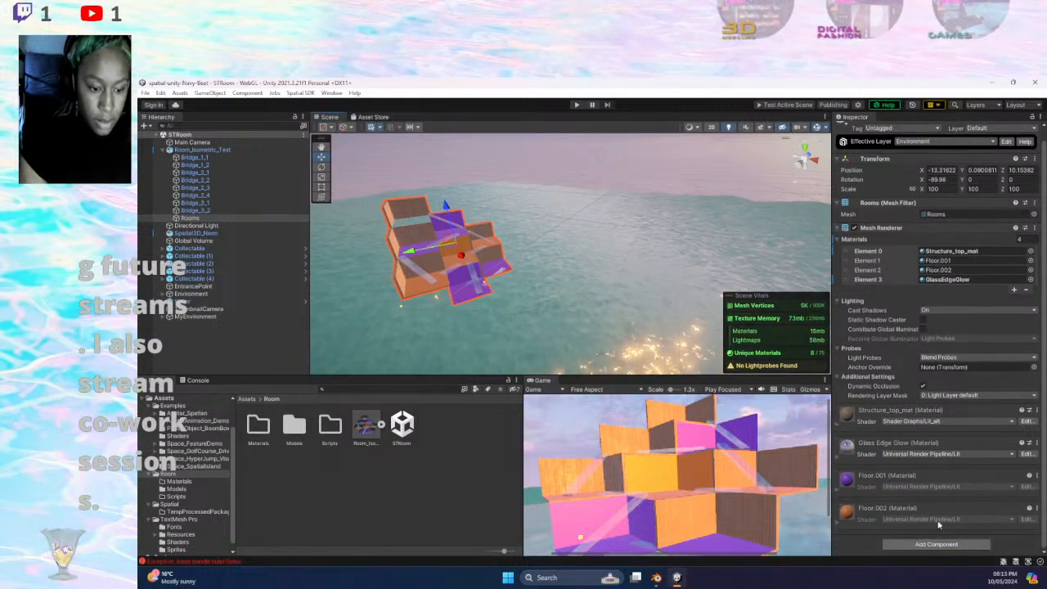
left_click(936, 544)
type("coll")
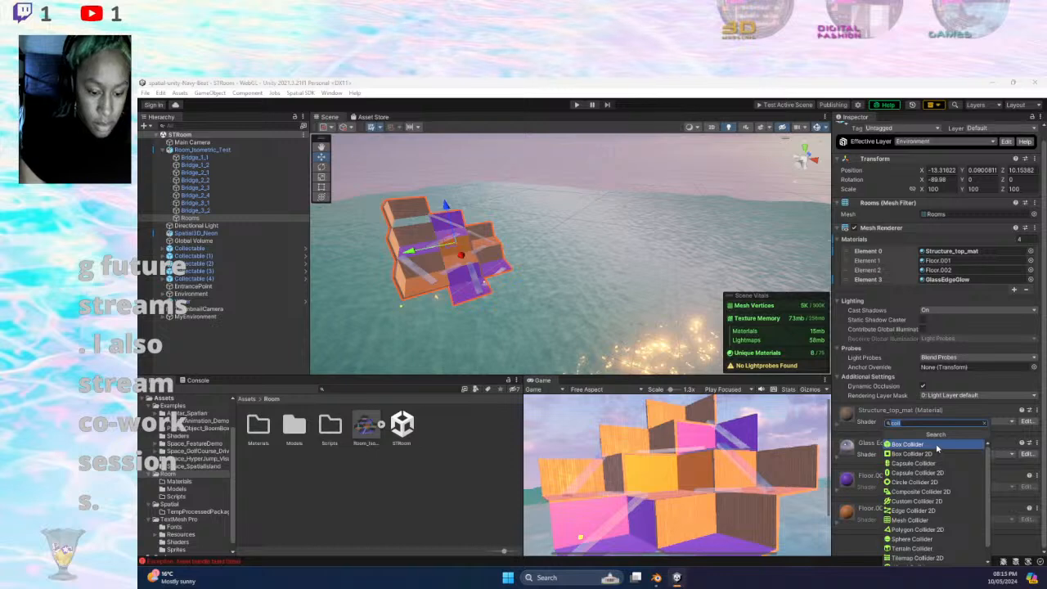
left_click(940, 521)
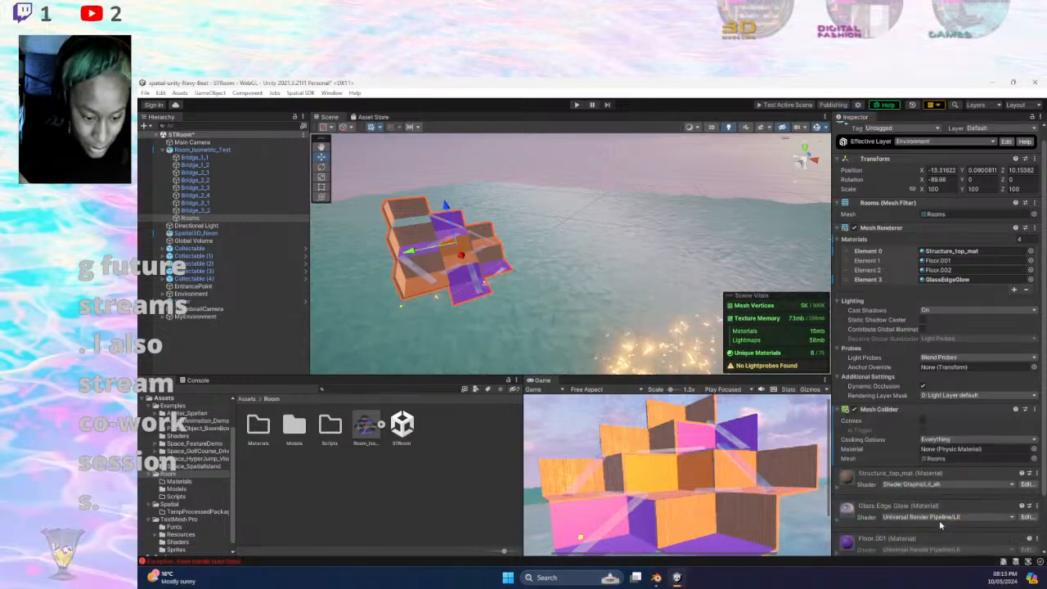
left_click(1033, 449)
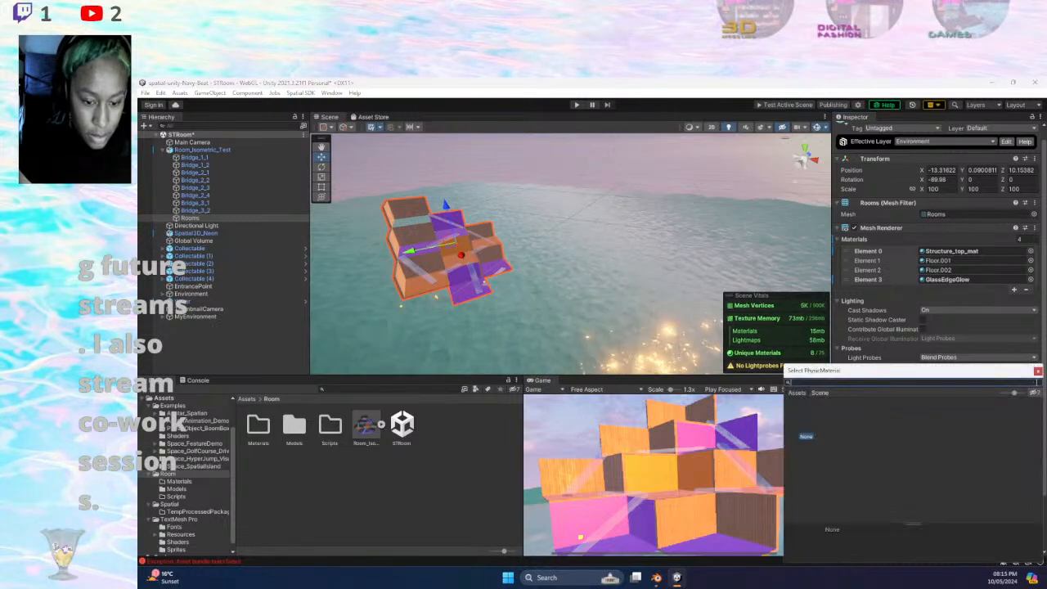
left_click(1037, 371)
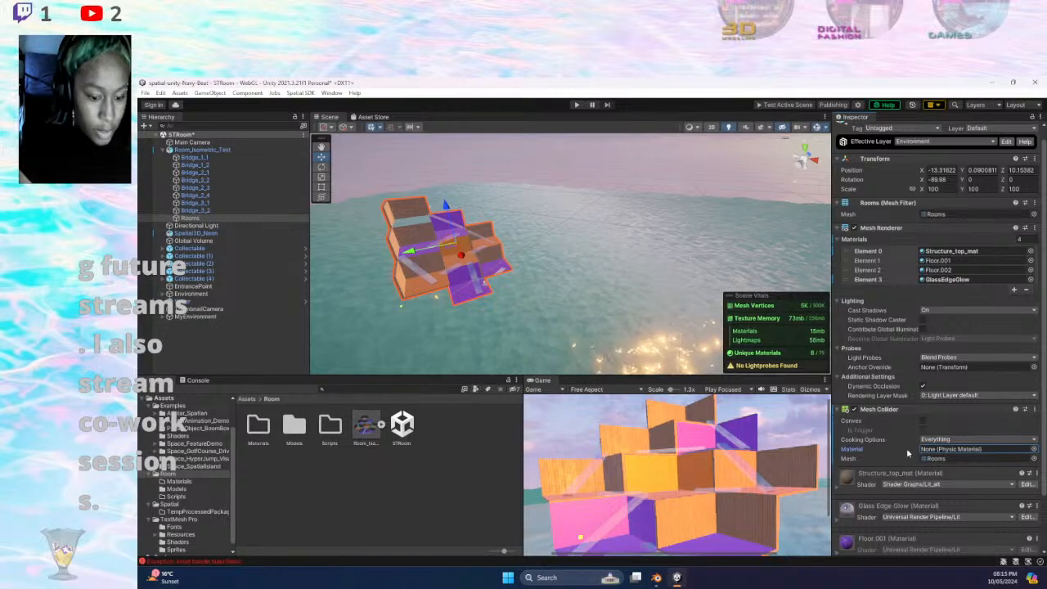
left_click(425, 271)
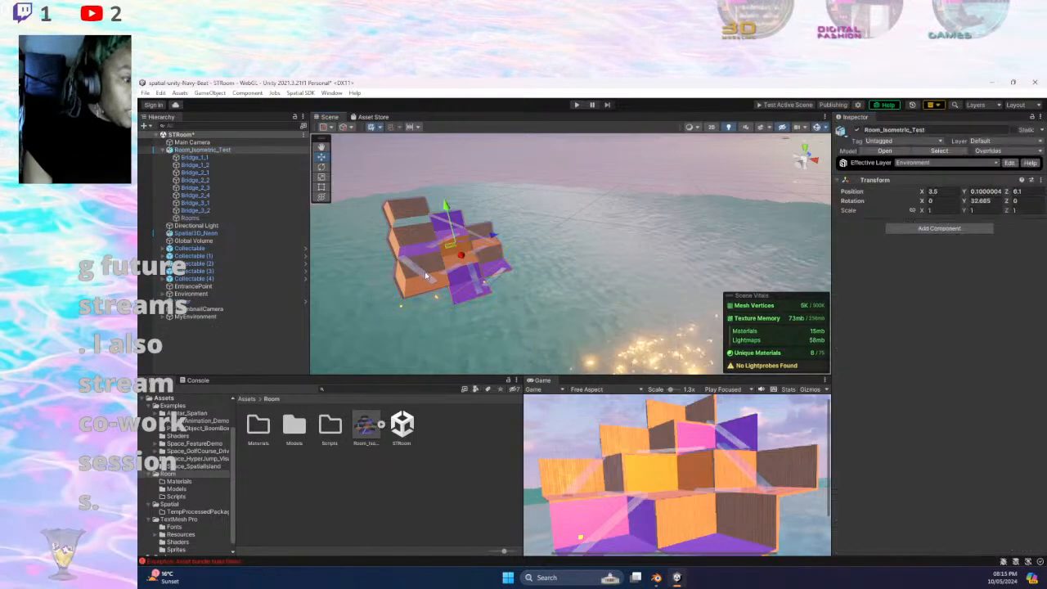
left_click(425, 272)
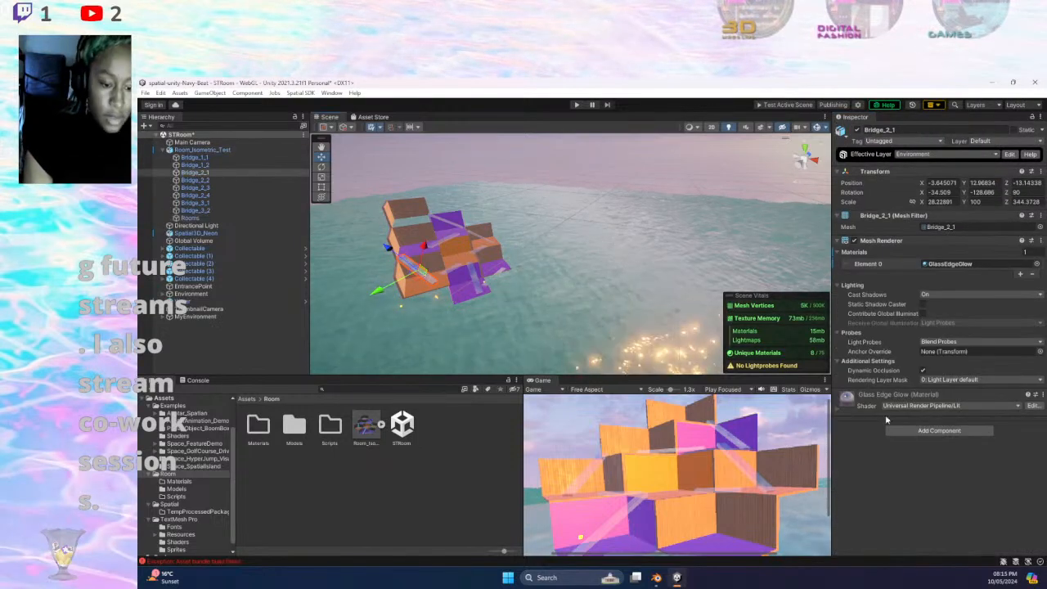
left_click(446, 243, "ctrl")
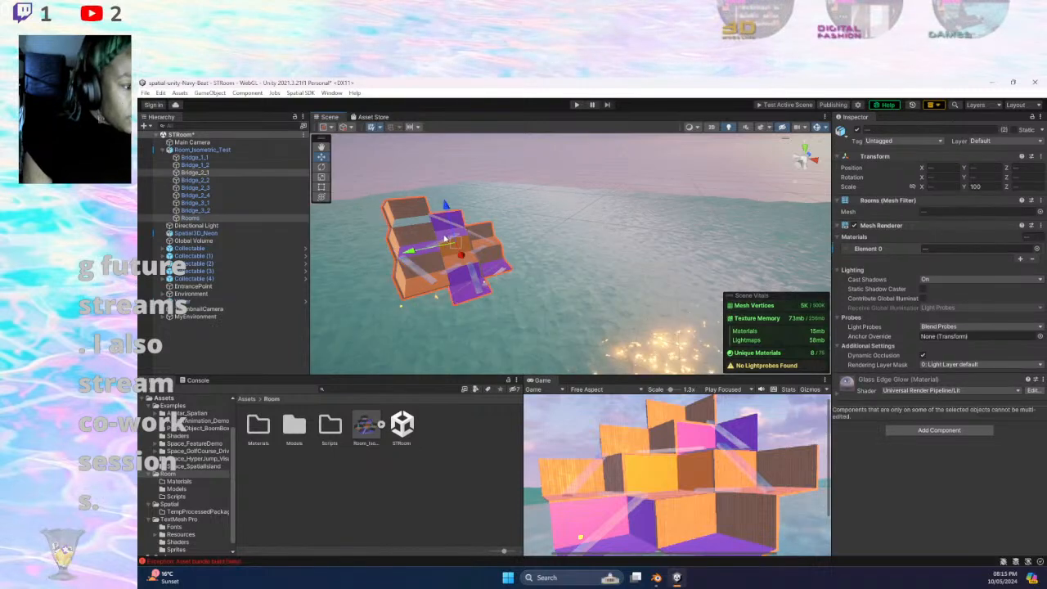
scroll(446, 242, "up", 3)
middle_click_drag(445, 242, 570, 163)
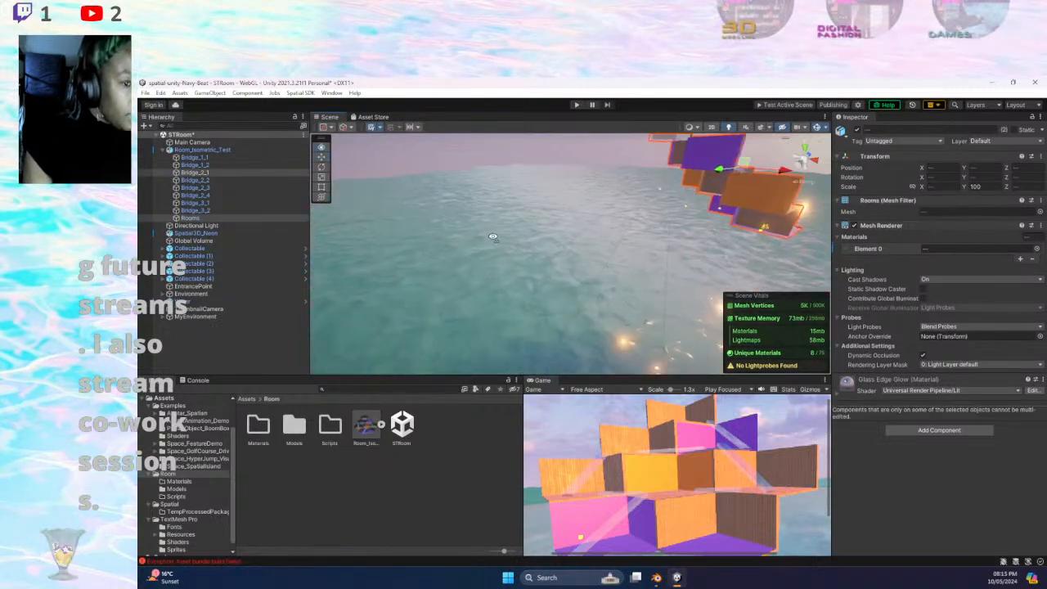
right_click_drag(570, 163, 322, 253)
scroll(481, 229, "down", 3)
middle_click_drag(481, 229, 470, 204)
scroll(519, 258, "up", 5)
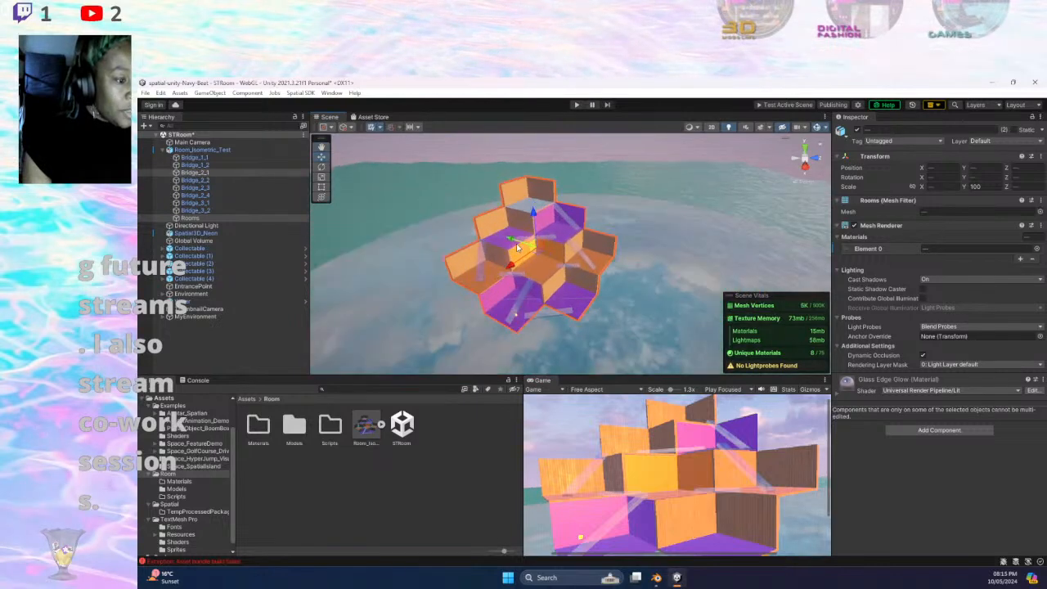
left_click(448, 258)
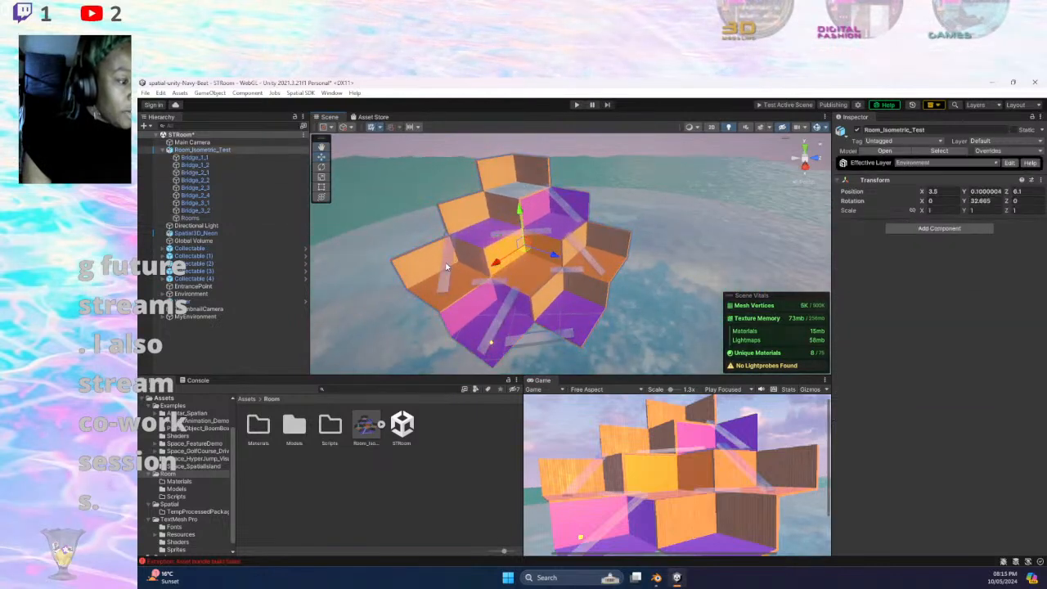
left_click(447, 266)
left_click(447, 266)
left_click(493, 286, "shift")
left_click(493, 286, "shift")
left_click(497, 284, "shift")
left_click(497, 284, "shift")
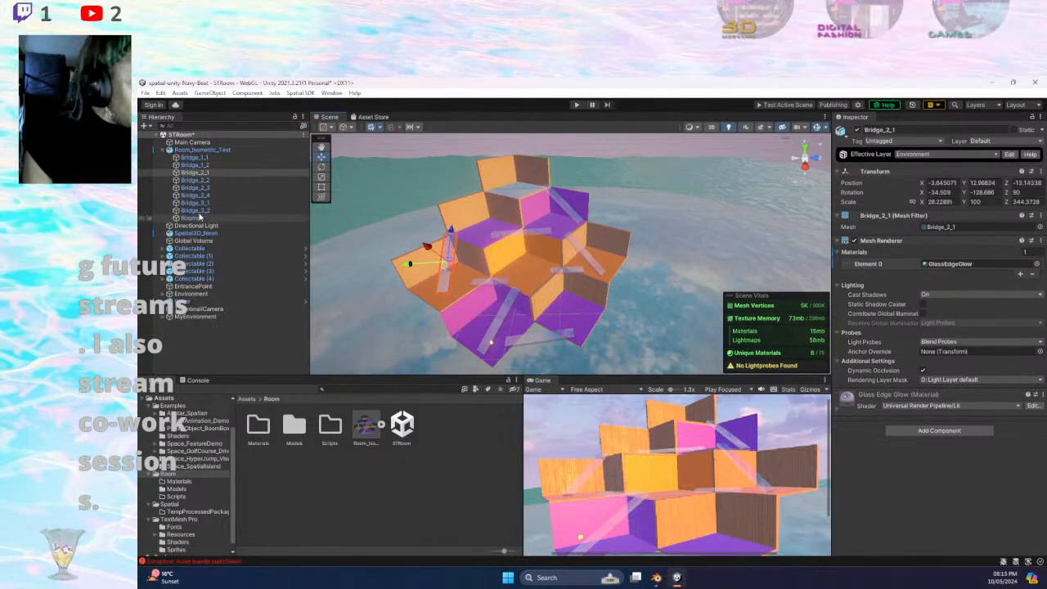
- Add a Mesh Collider to all the bridges, from Bridge_1_1 to Bridge_3_2, at once
left_click(194, 157)
left_click(206, 212, "shift")
left_click(908, 416)
type("coll")
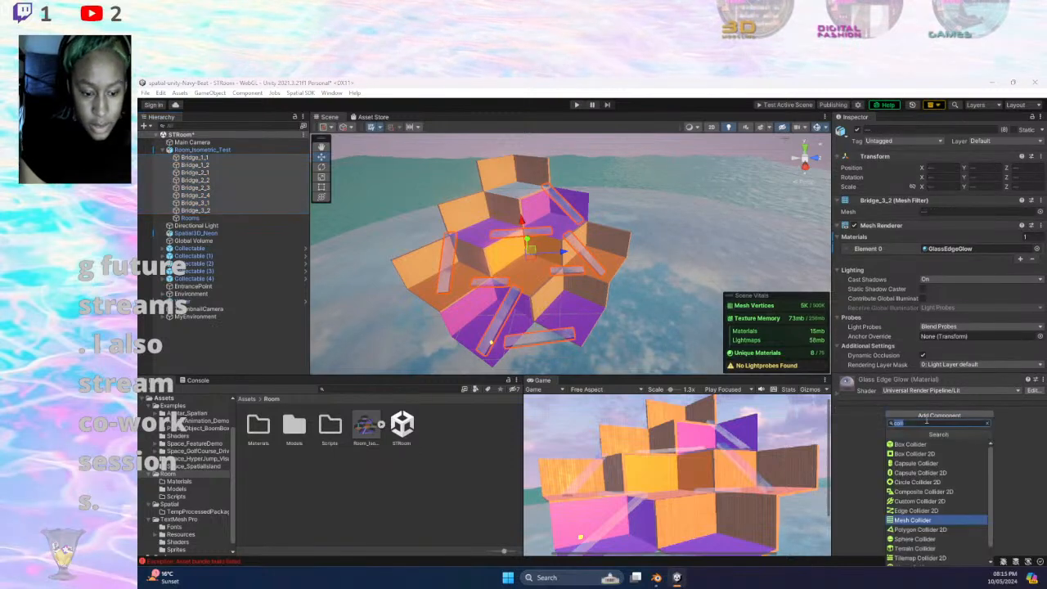
left_click(947, 526)
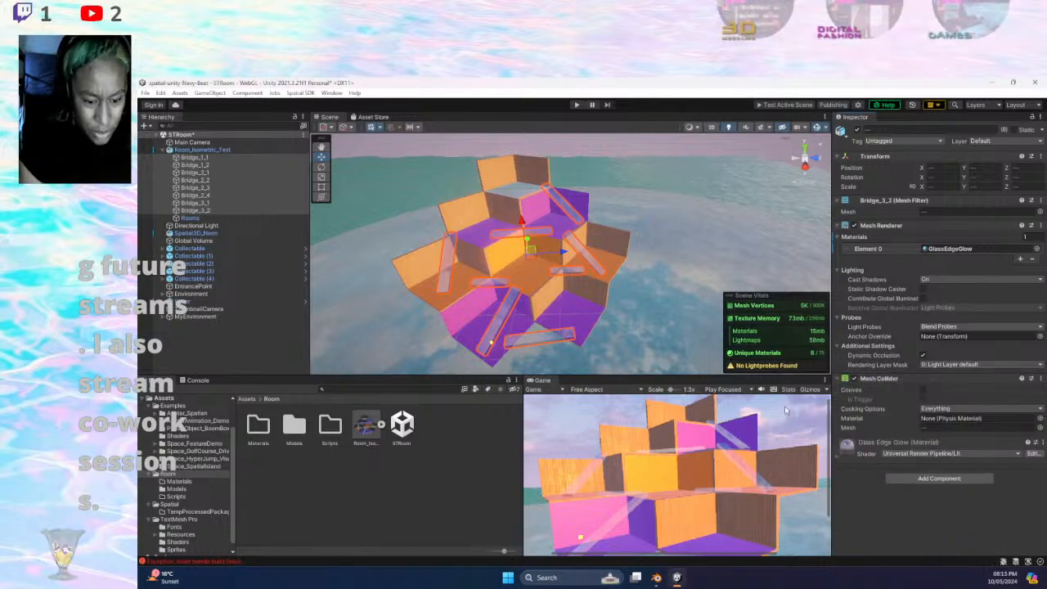
- Inspect Bridge_3_2 and Bridge_2_3 individually to check their Mesh Collider components
left_click(571, 322)
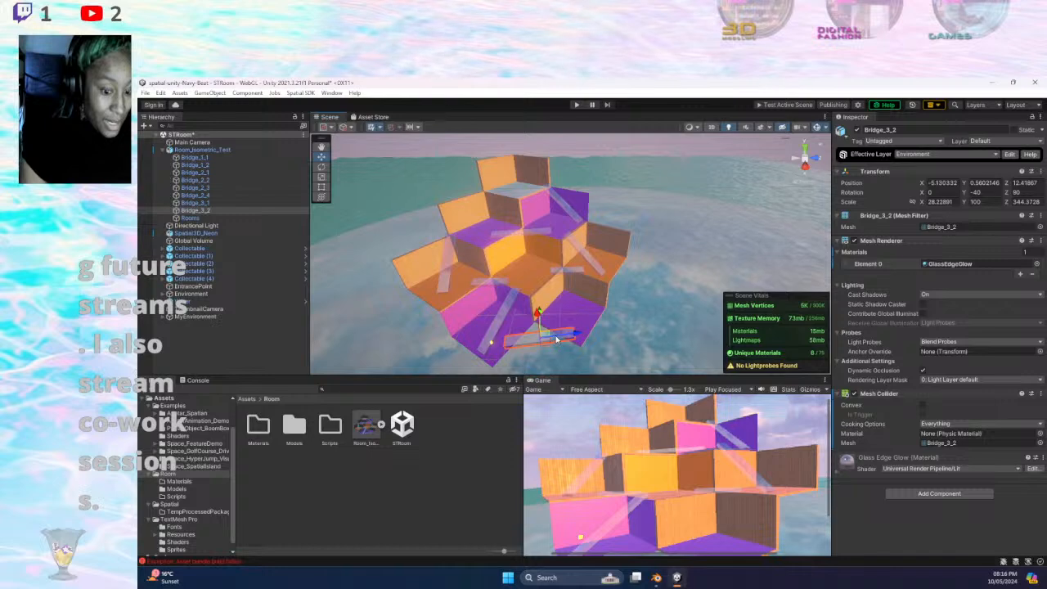
left_click(566, 270)
left_click(567, 271)
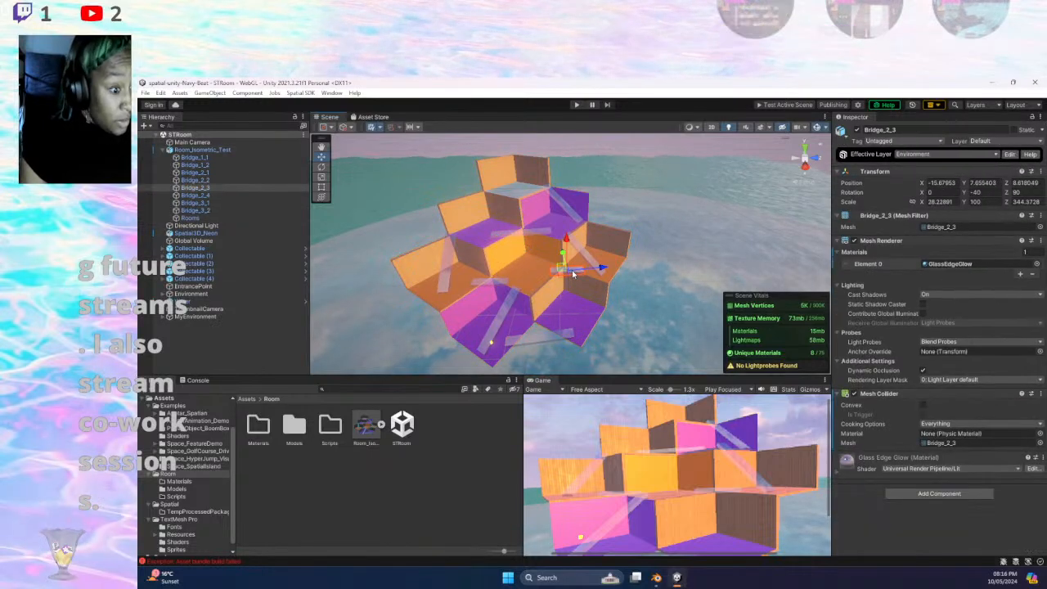
- Try Logo_Emissive on the Rooms mesh's Element 3 material slot, settle on the yellow Glow material, and deselect the mesh
left_click(566, 211)
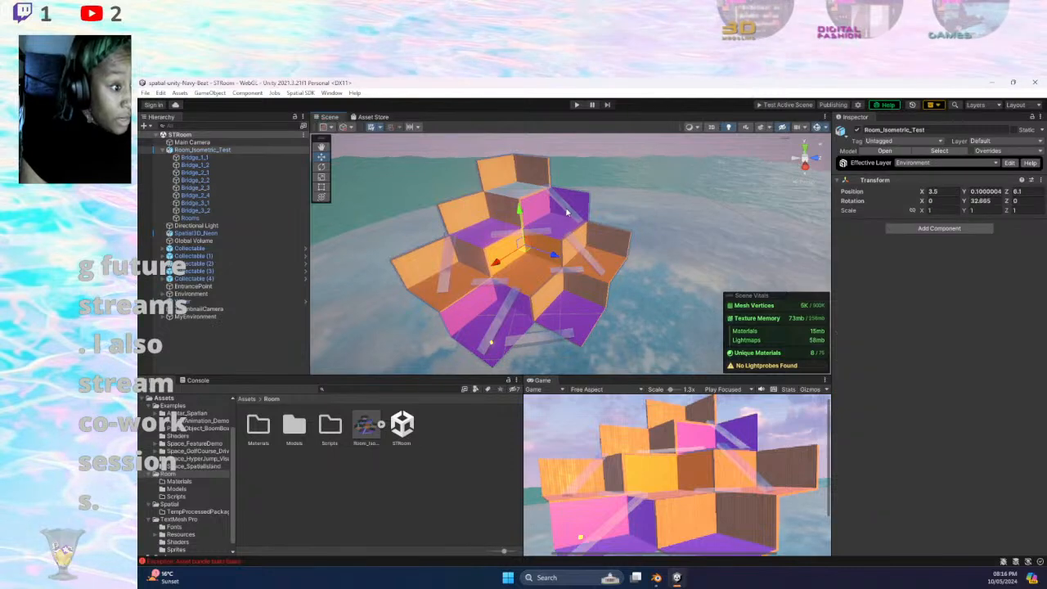
left_click(533, 197)
left_click(515, 194)
left_click(515, 195)
left_click(515, 195)
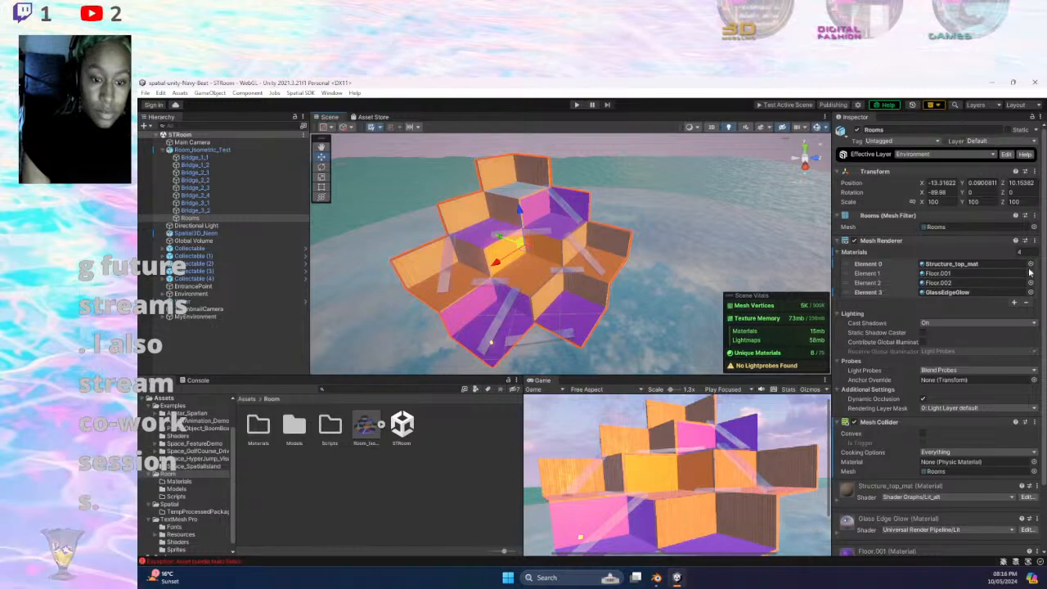
left_click(1030, 292)
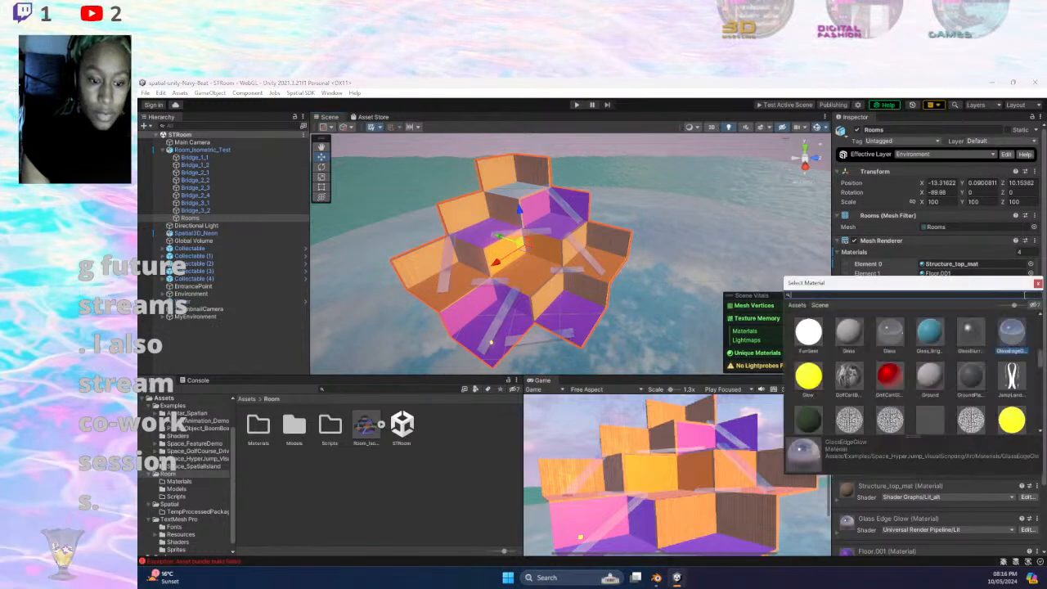
left_click(943, 333)
left_click(1012, 417)
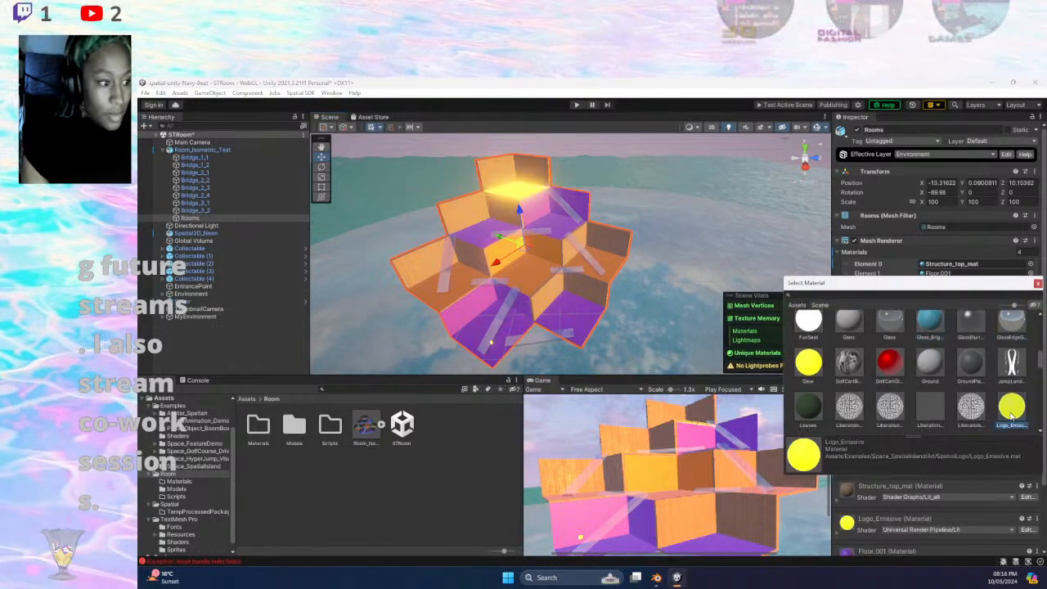
left_click(809, 364)
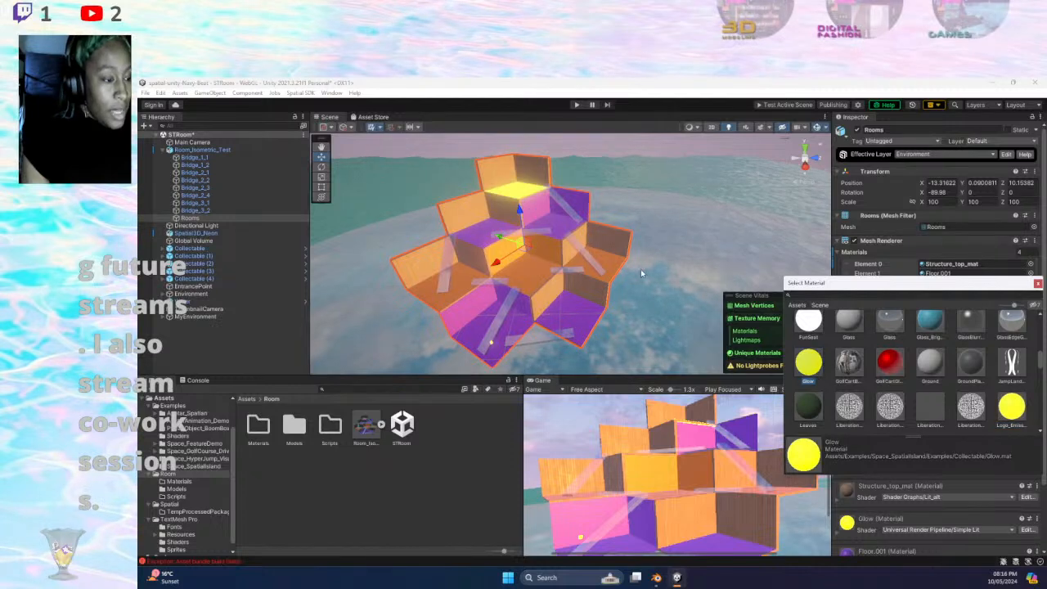
left_click(632, 294)
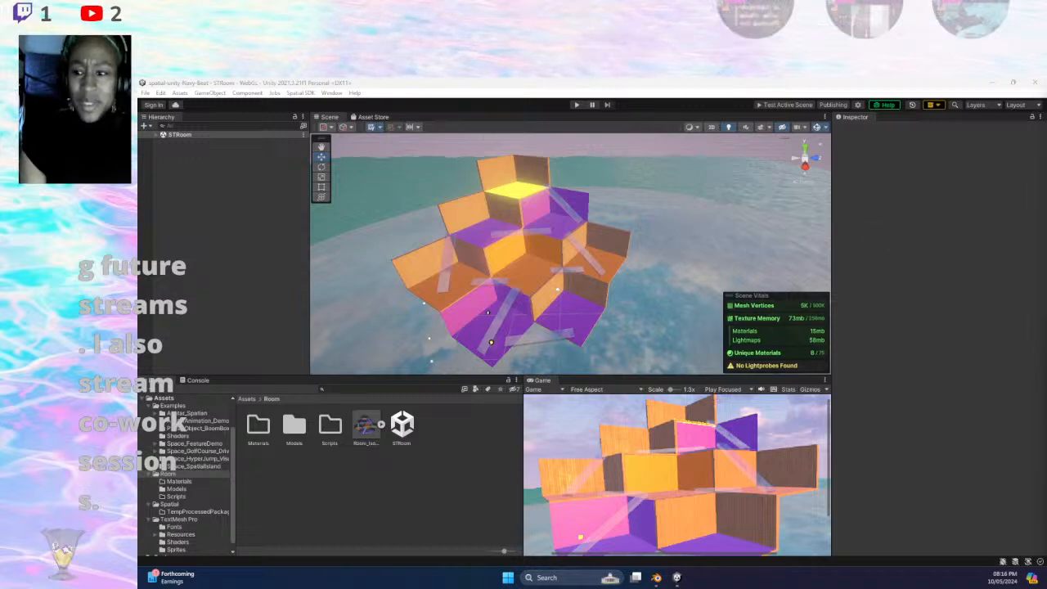
- Switch to the browser's Spatial My Sandbox page, widen its window, and move the avatar around the purple room
left_click_drag(1046, 103, 621, 104)
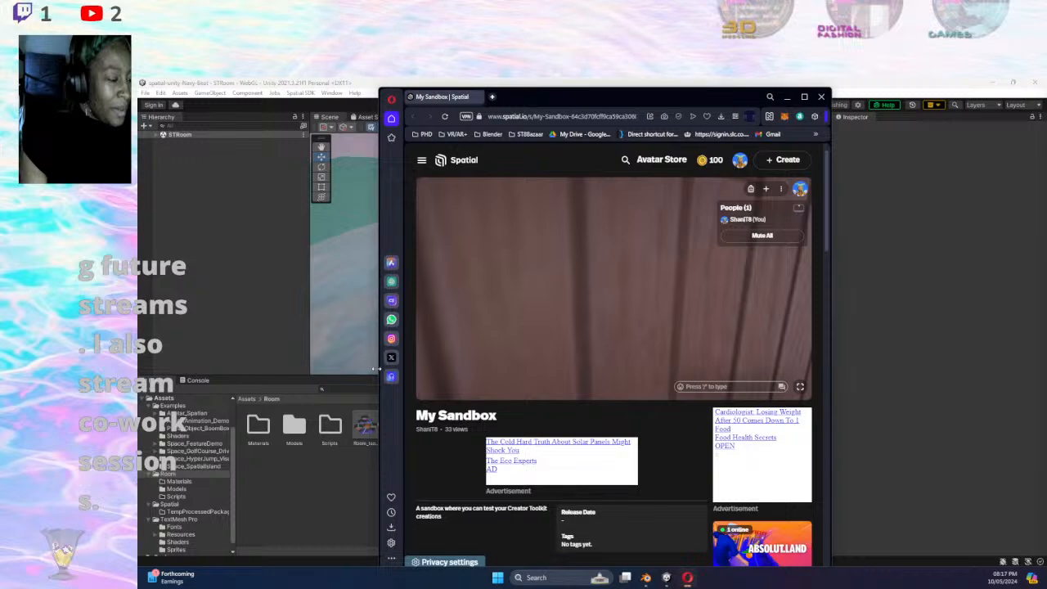
left_click_drag(378, 370, 199, 365)
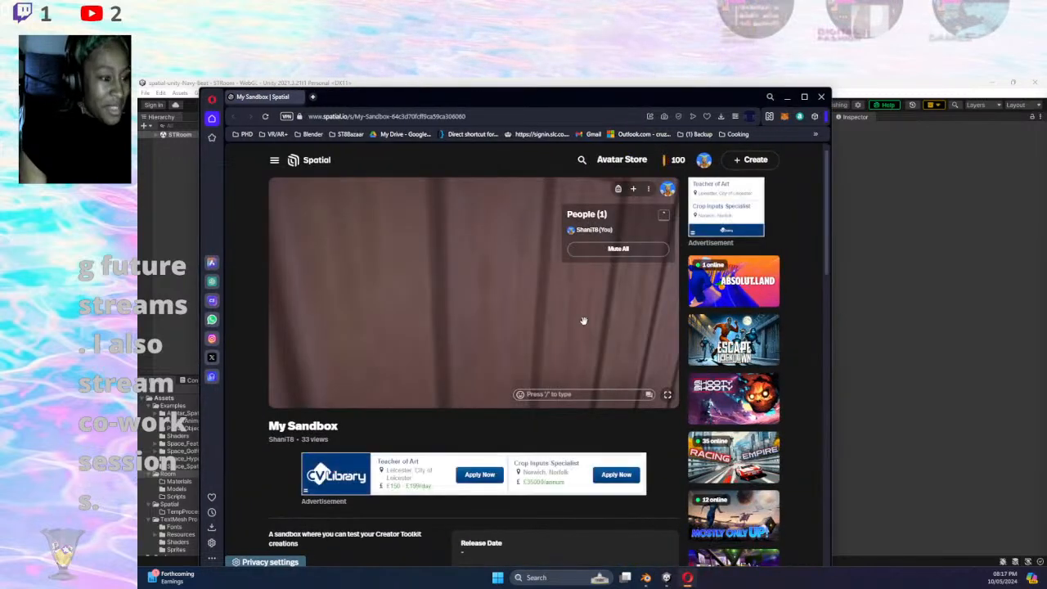
left_click_drag(519, 327, 818, 353)
key("a")
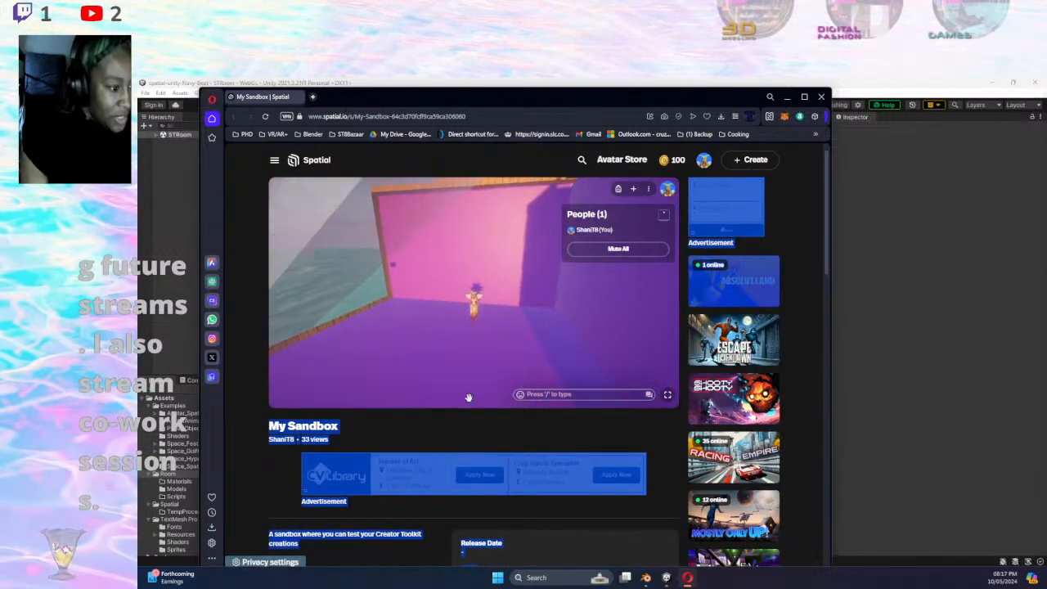
left_click_drag(468, 398, 436, 335)
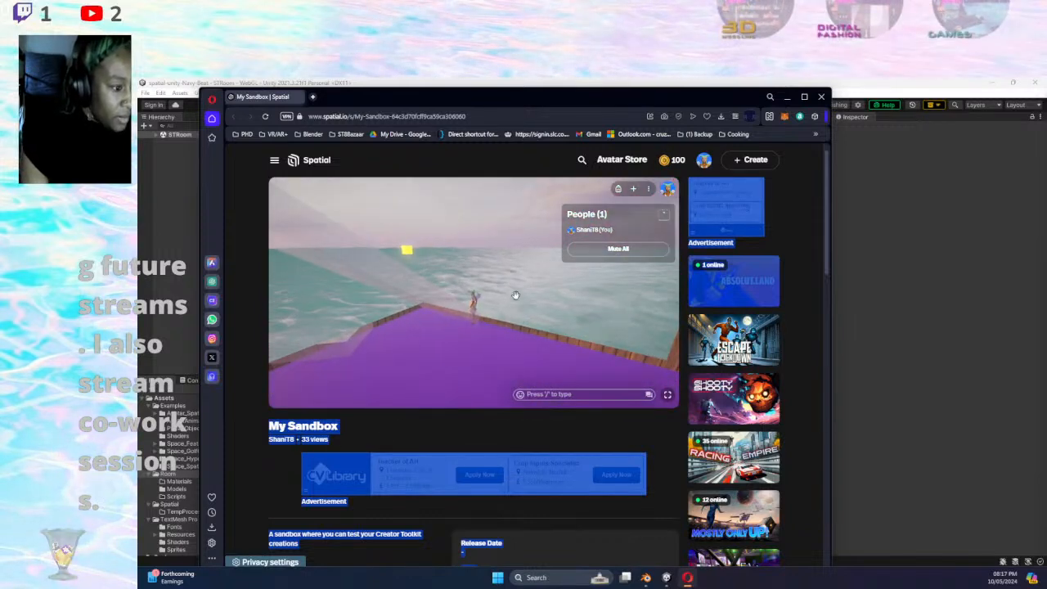
left_click_drag(472, 304, 412, 292)
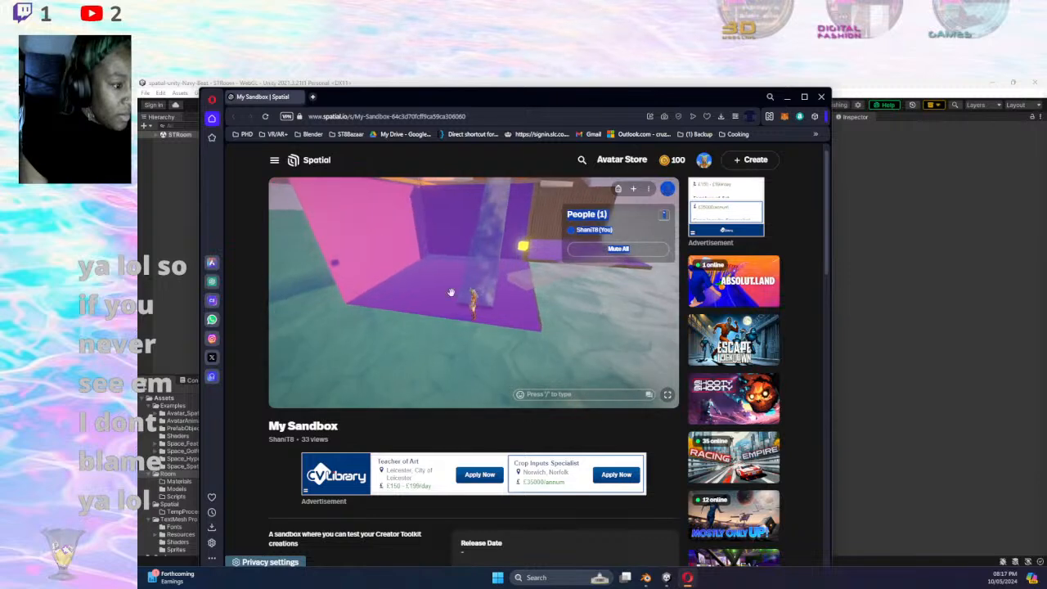
- Walk the avatar up the glass bridge from the purple room into the orange room
left_click_drag(499, 288, 551, 294)
key("w")
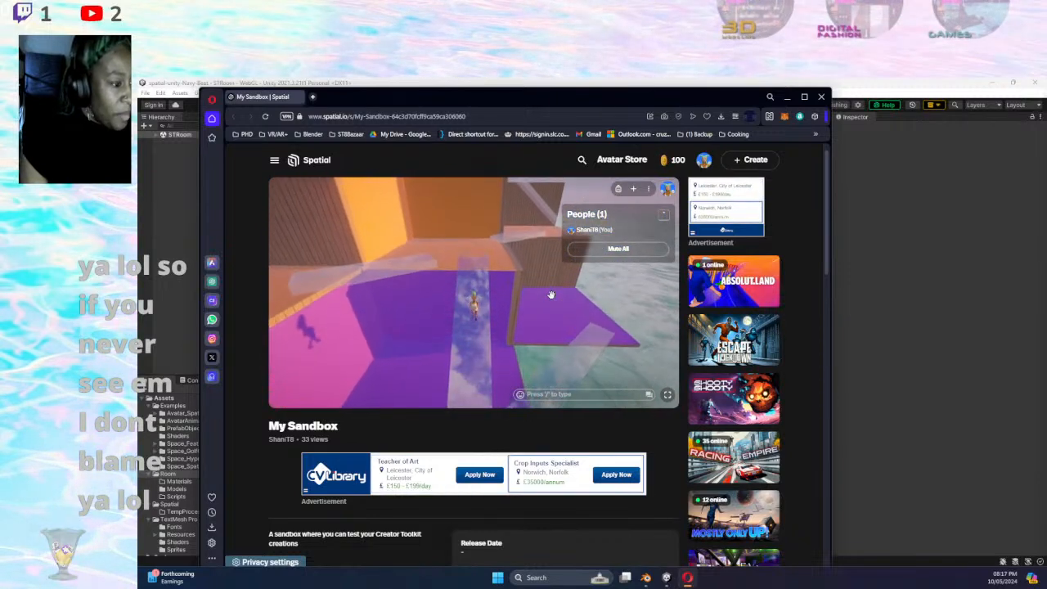
key("w")
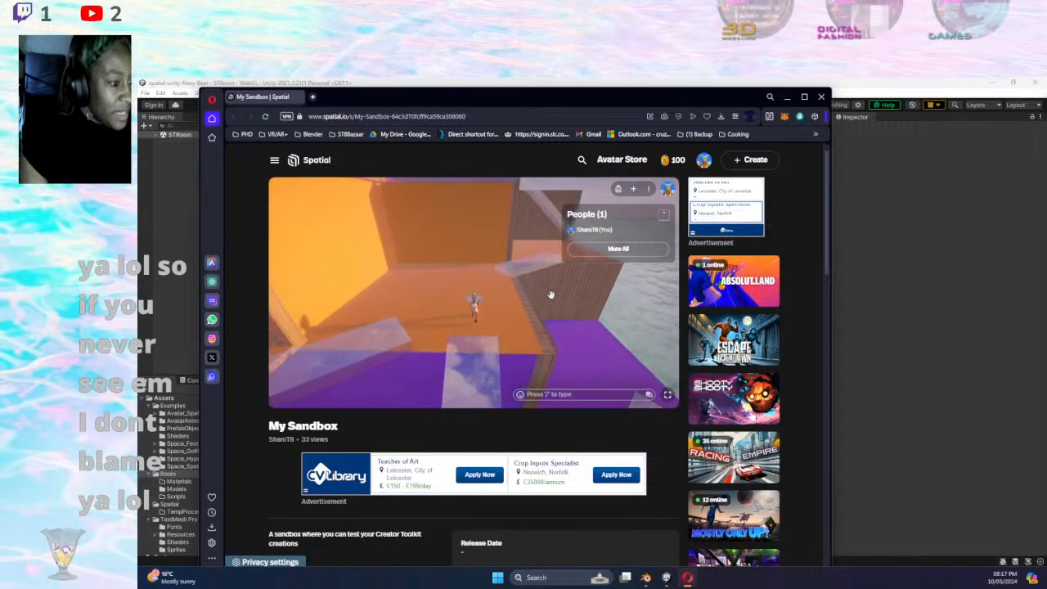
- Walk the avatar from the orange room up the glass bridge to the foot of the next bridge in the upper purple room
left_click_drag(551, 295, 456, 322)
key("space")
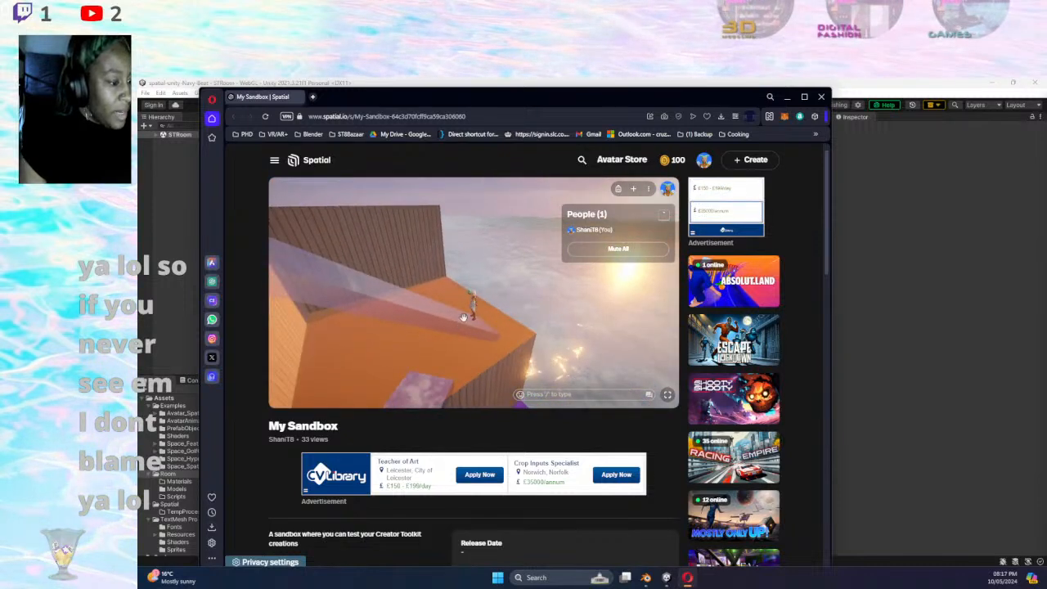
left_click_drag(497, 293, 250, 274)
left_click_drag(321, 289, 516, 300)
key("w")
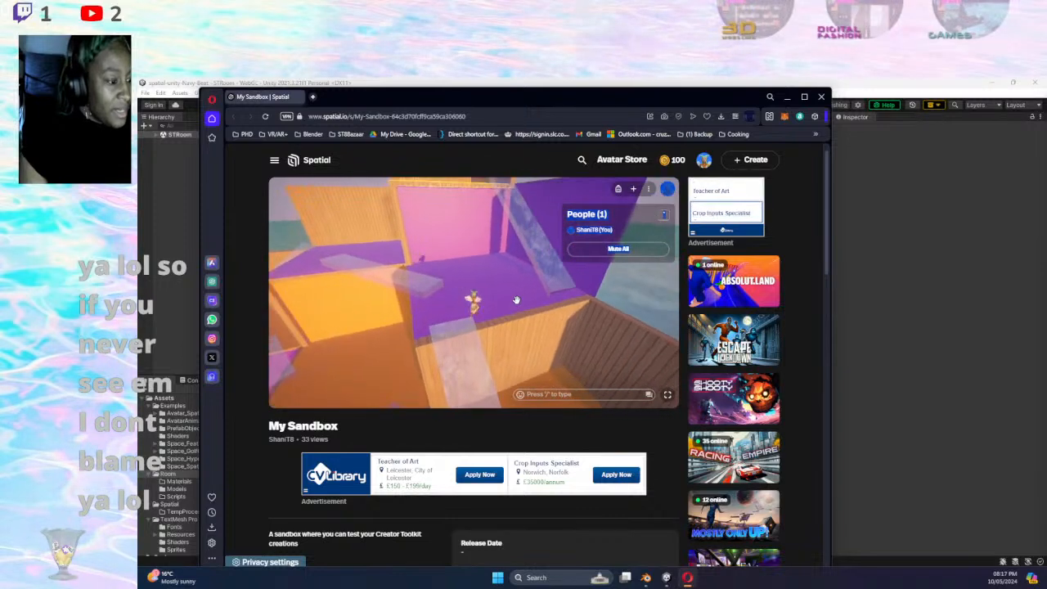
key("w")
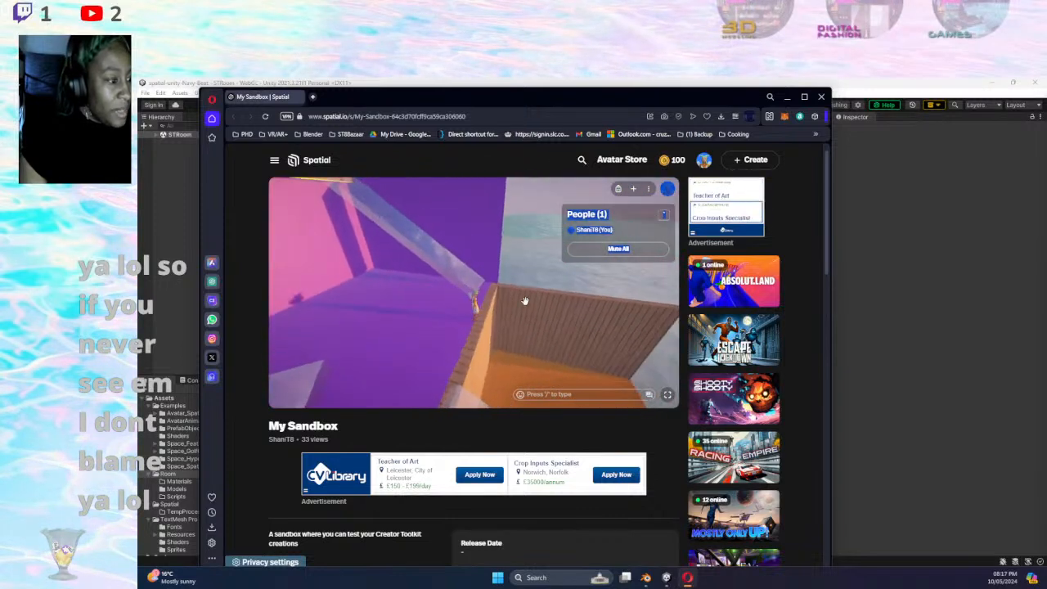
- Walk the avatar up the glass bridge from the purple room onto the glowing yellow top platform
key("w")
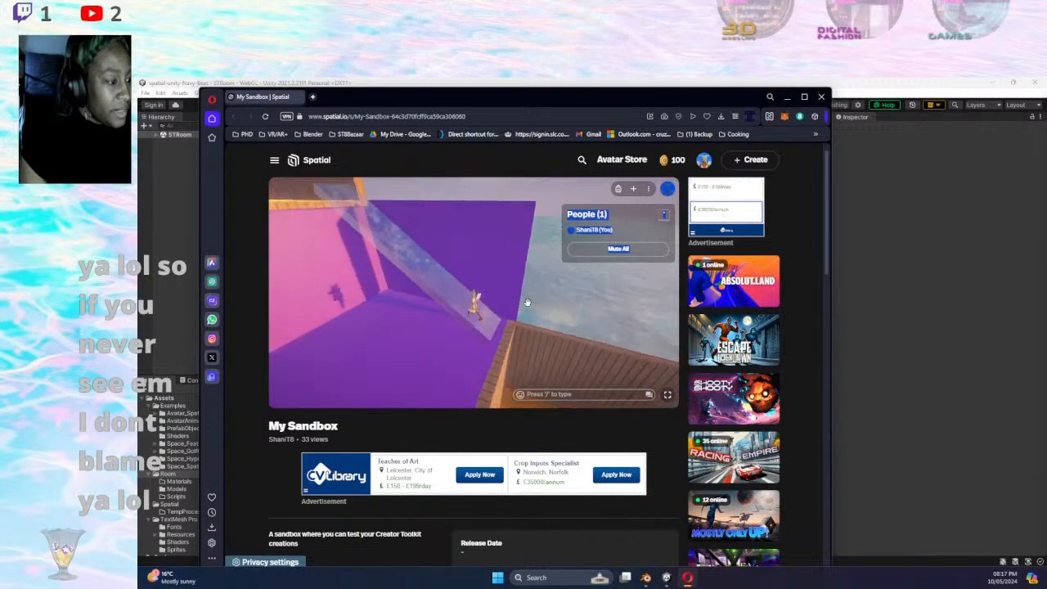
key("w")
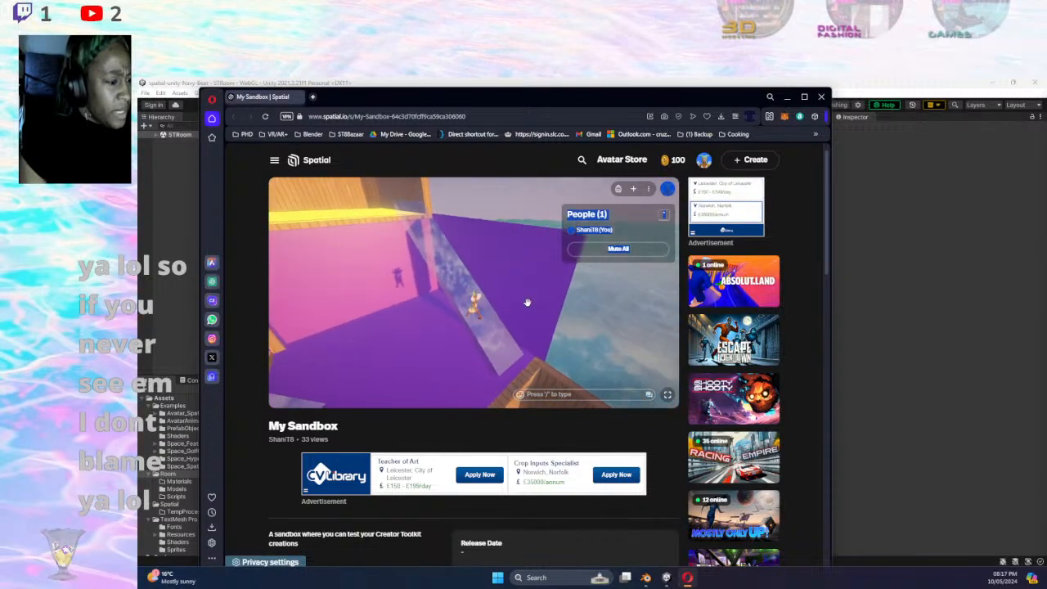
key("w")
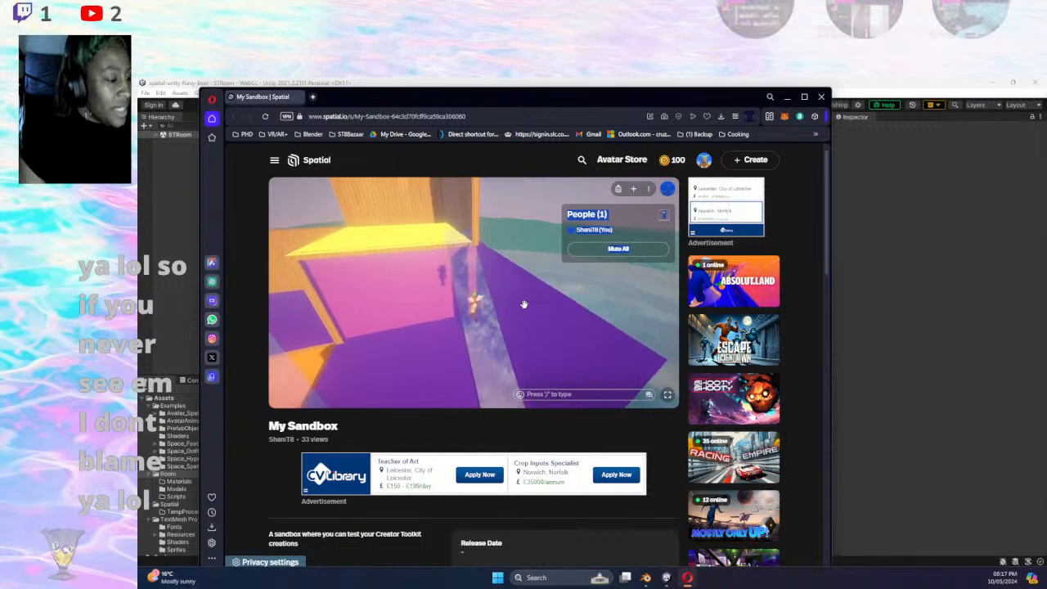
key("w")
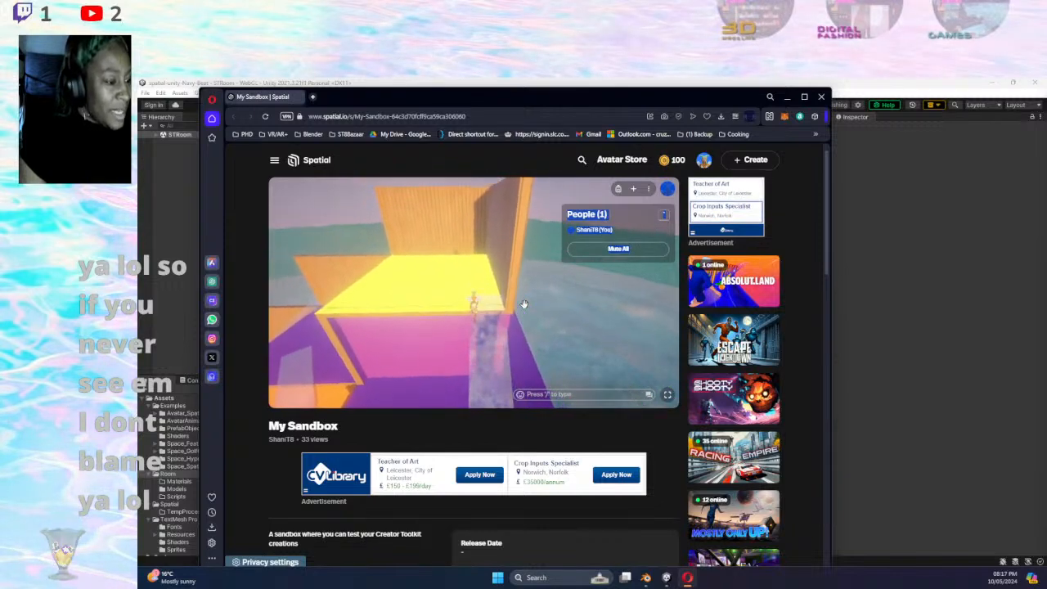
key("a")
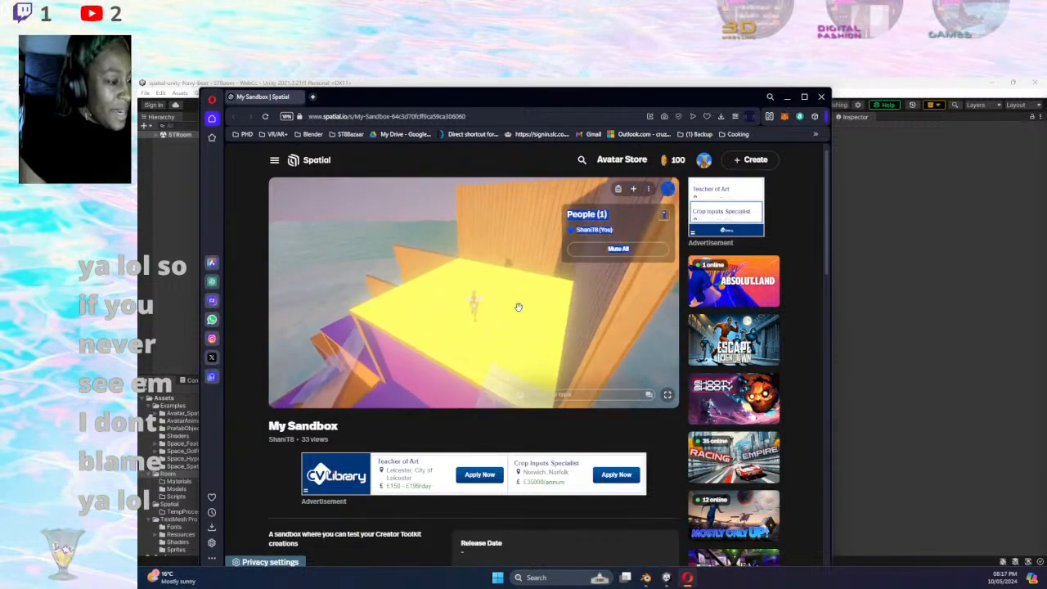
- Run the avatar off the open edge of the yellow platform down to the orange room below
key("w")
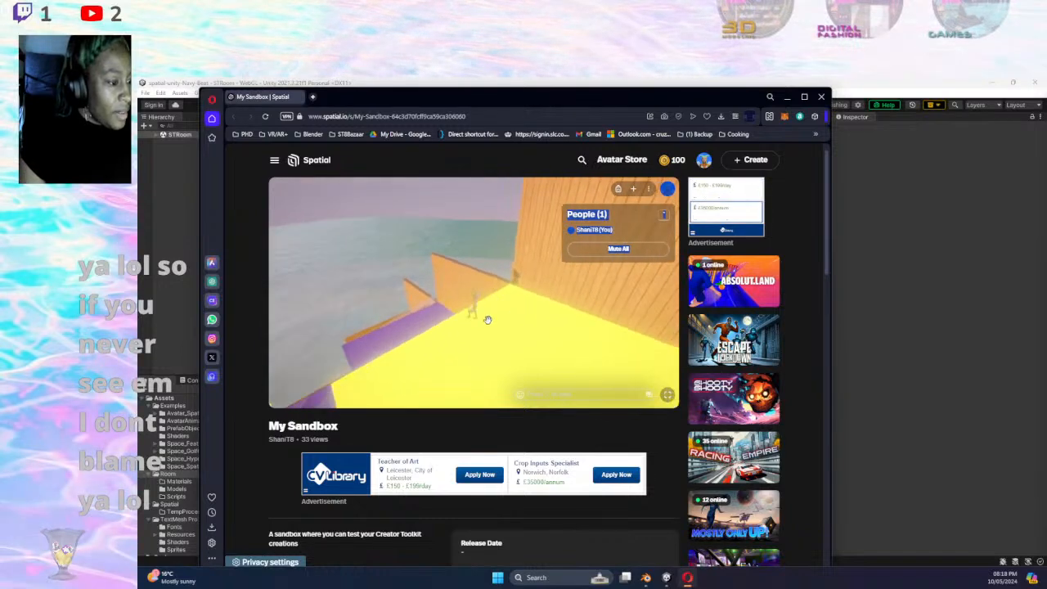
left_click_drag(493, 319, 477, 323)
key("w")
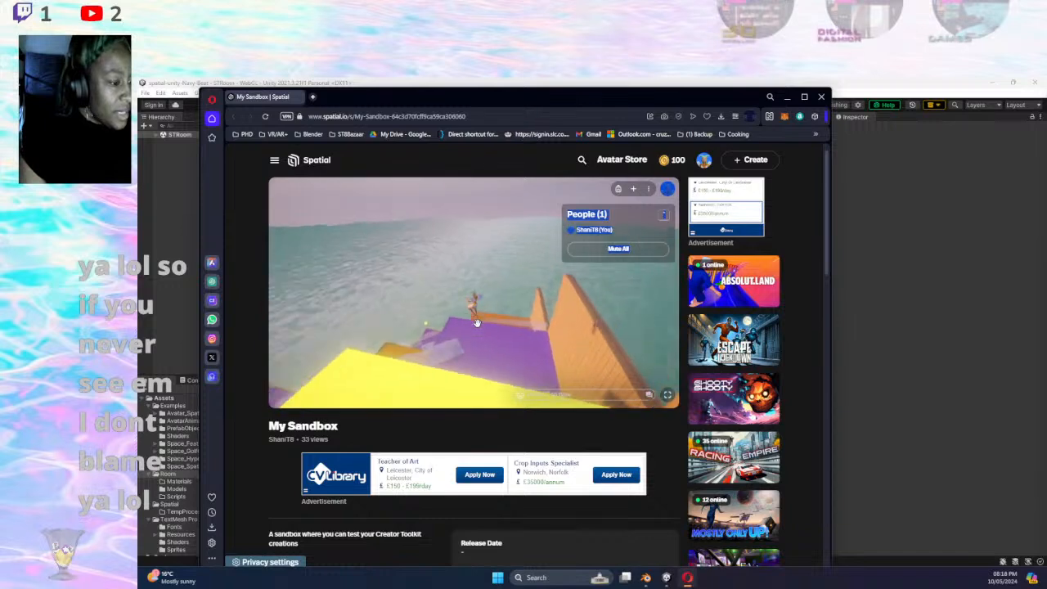
key("w")
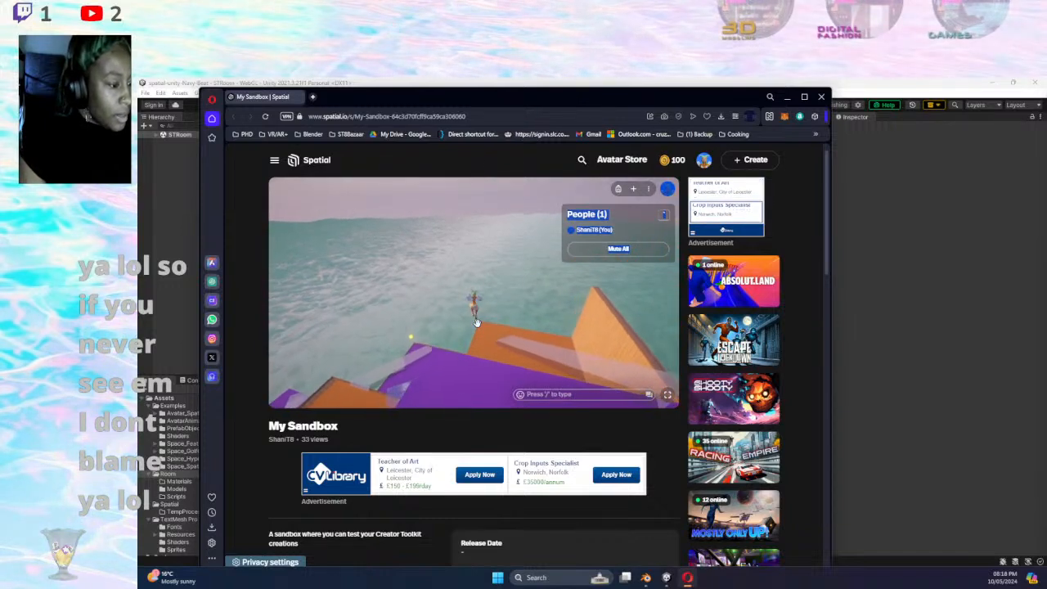
key("w")
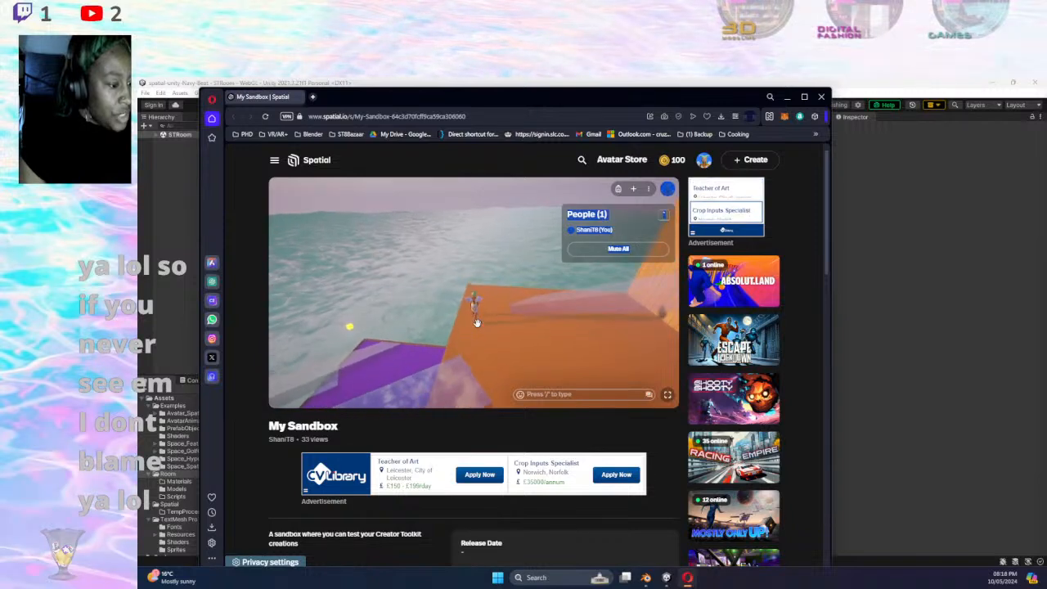
- Try to walk the avatar up the glass bridge leading out of the orange room
key("d")
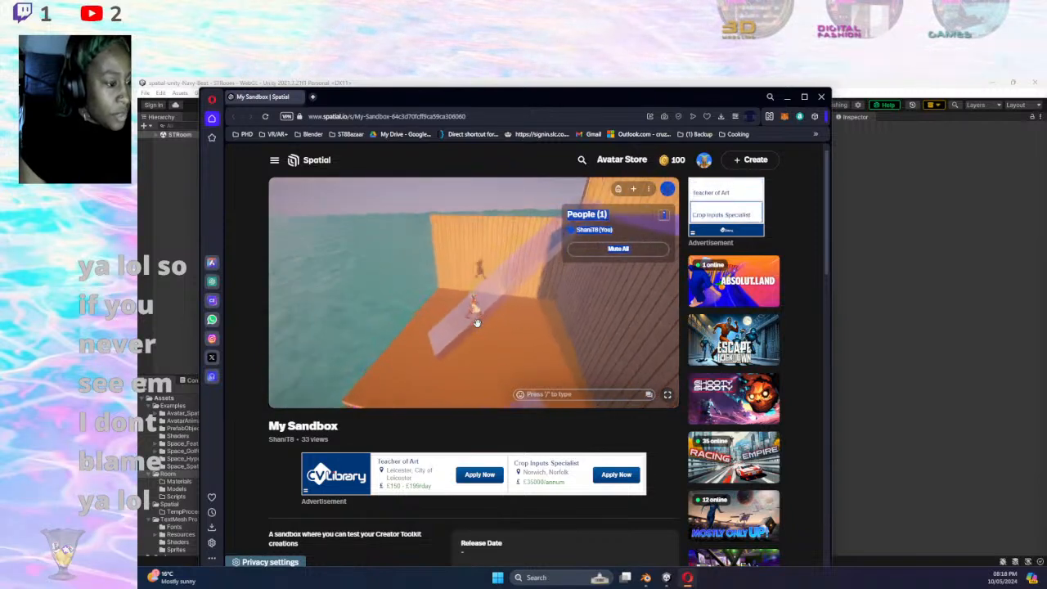
key("a")
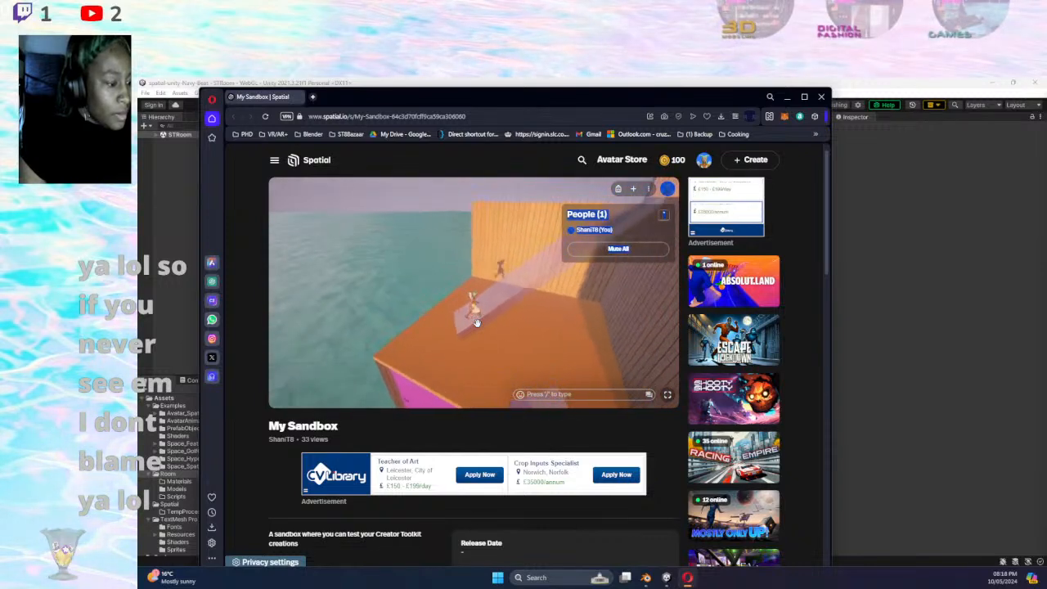
key("d")
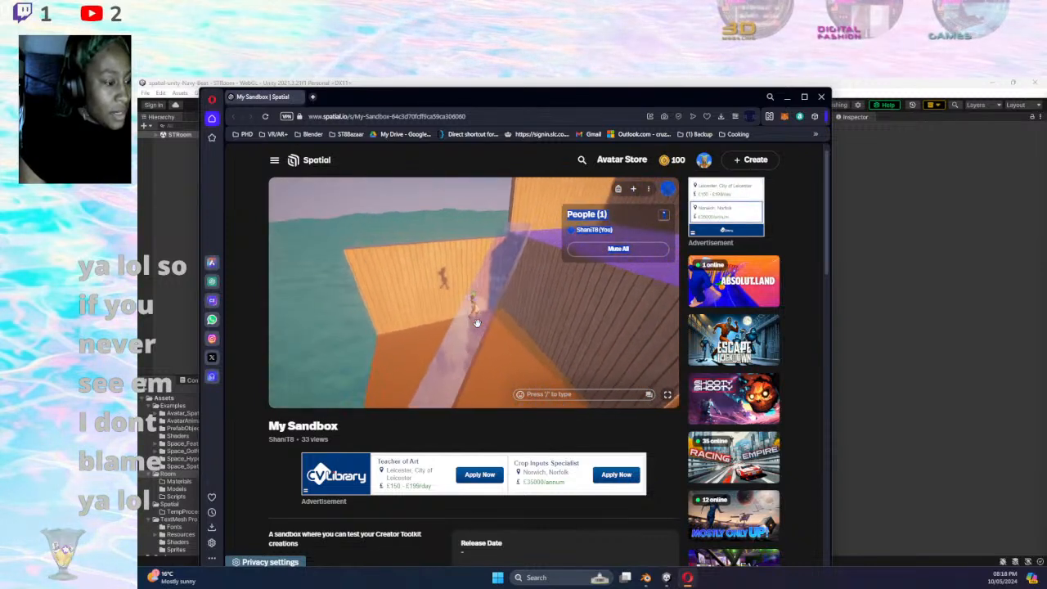
key("w")
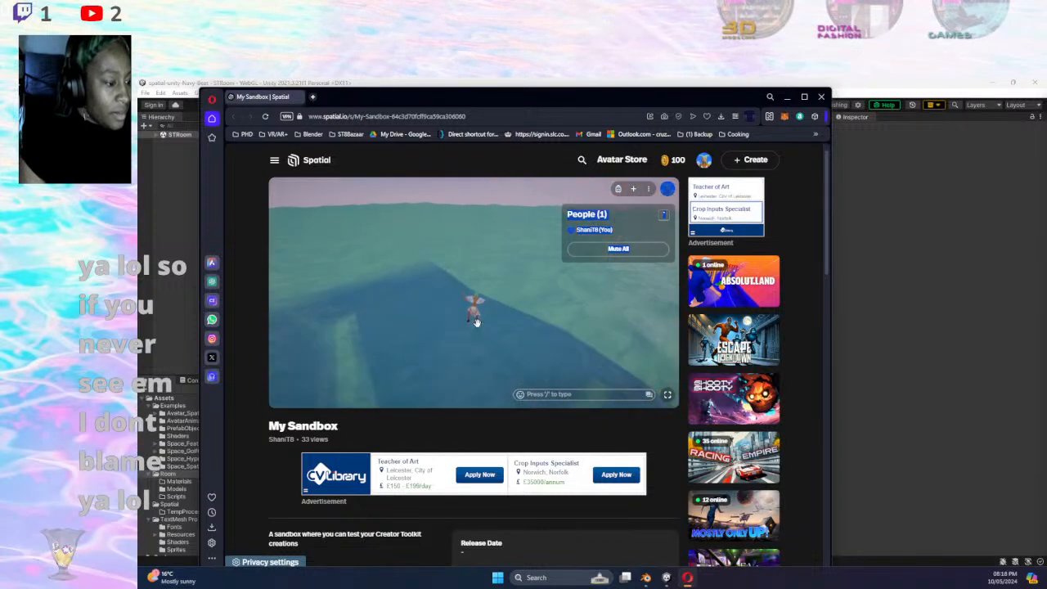
- Run the avatar across the water around the wooden base corner of the rooms, past the floating yellow cube
key("d")
key("d")
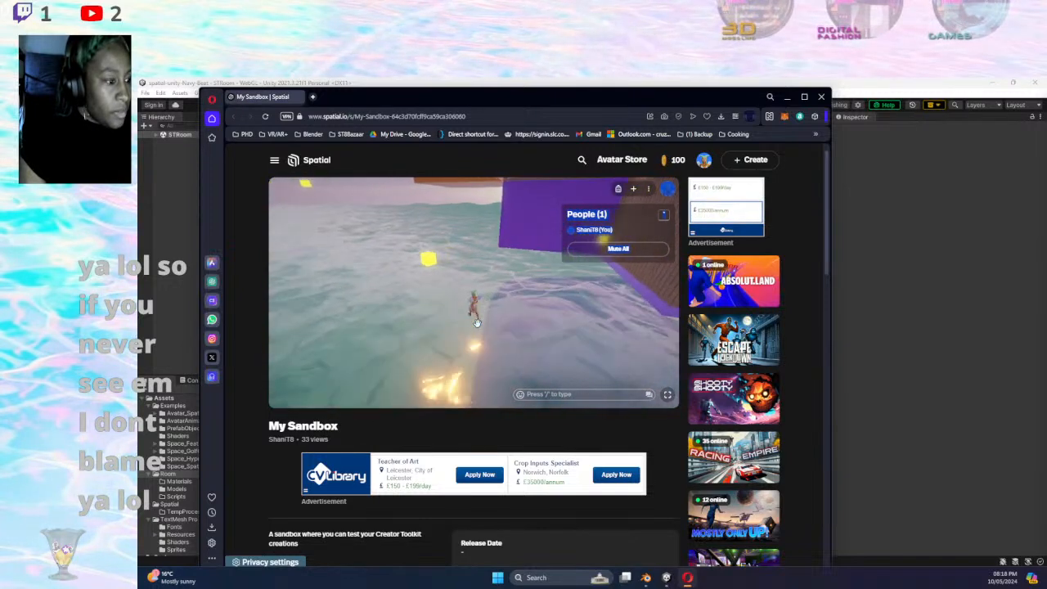
key("a")
left_click_drag(477, 323, 481, 323)
key("w")
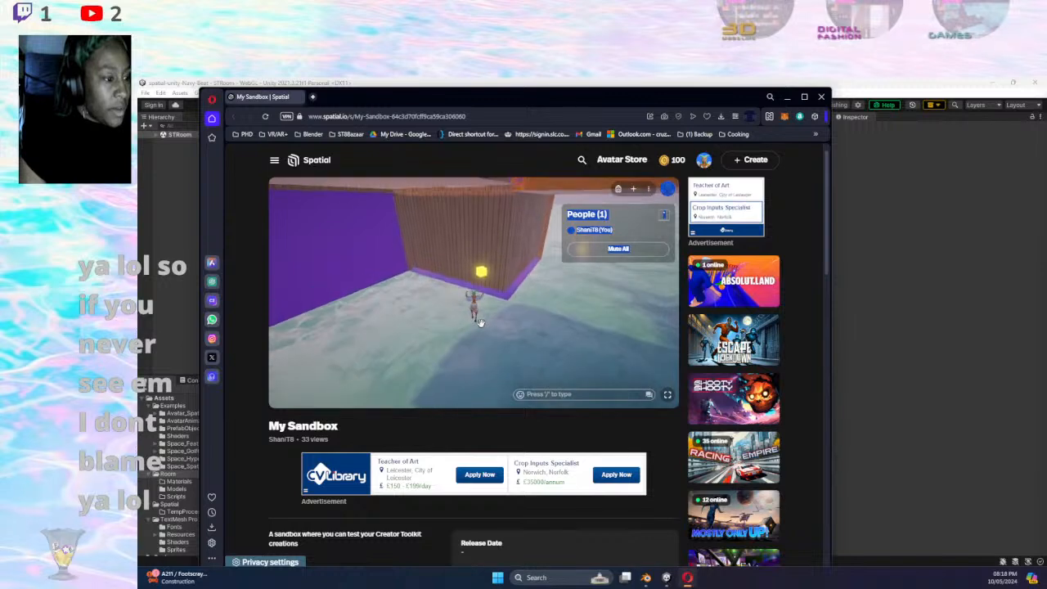
key("d")
key("w")
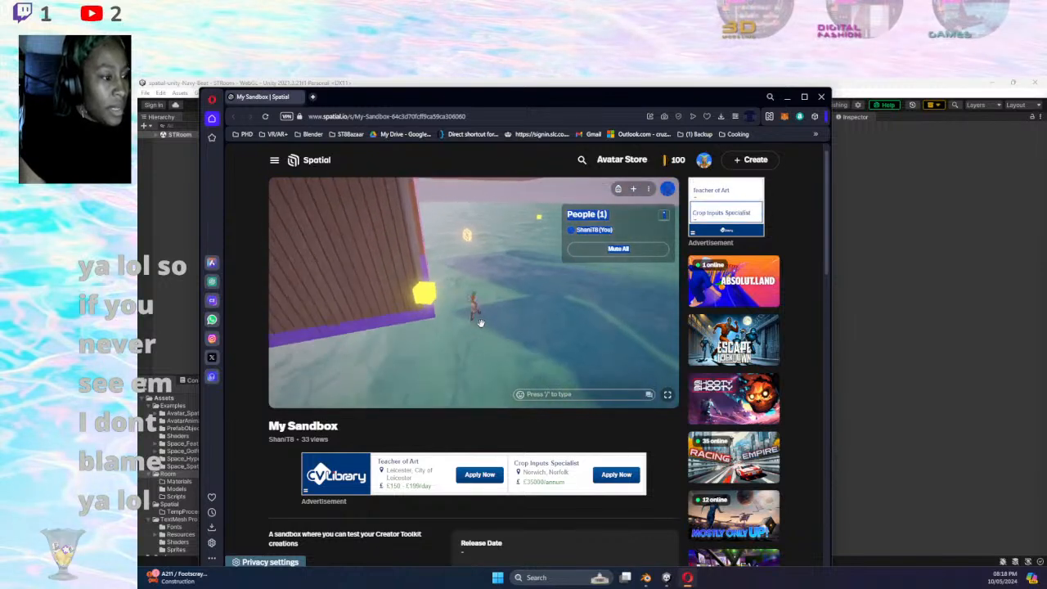
key("d")
key("w")
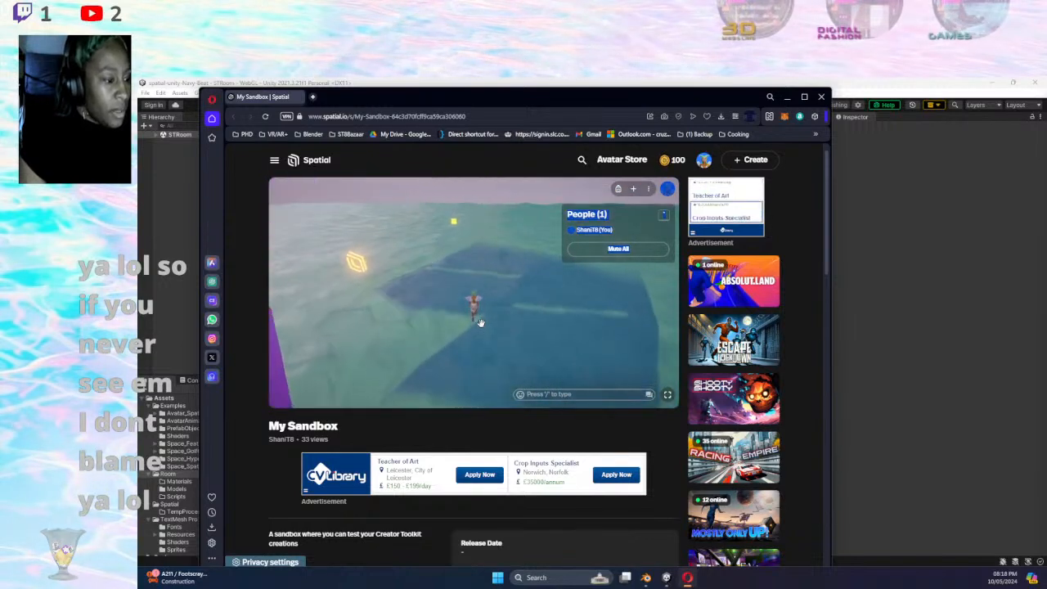
- Run and jump the avatar over the open water by the distant yellow cube, checking the sea area around the rooms
key("w")
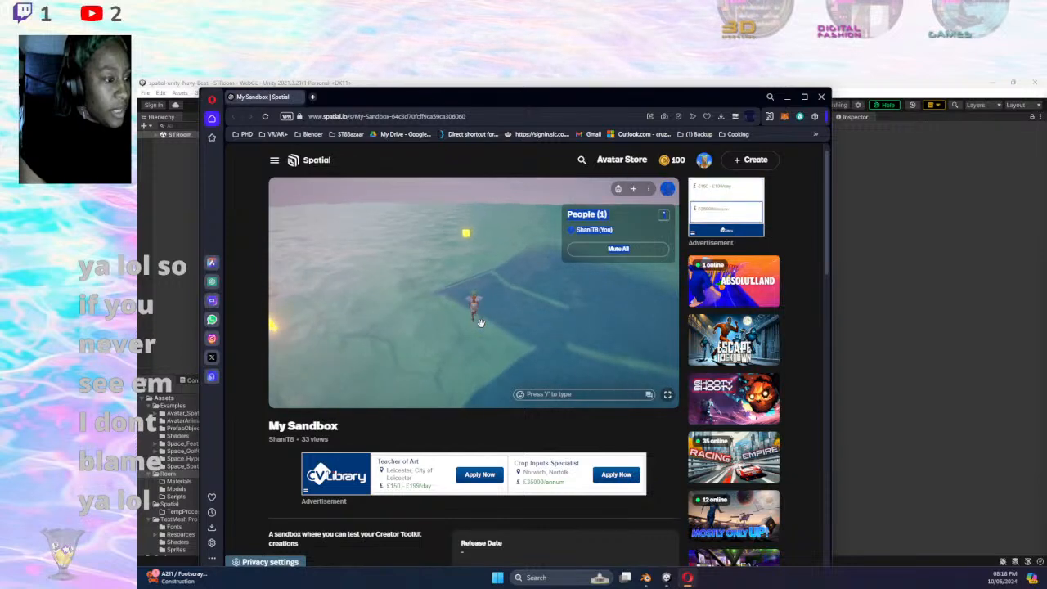
key("w")
key("space")
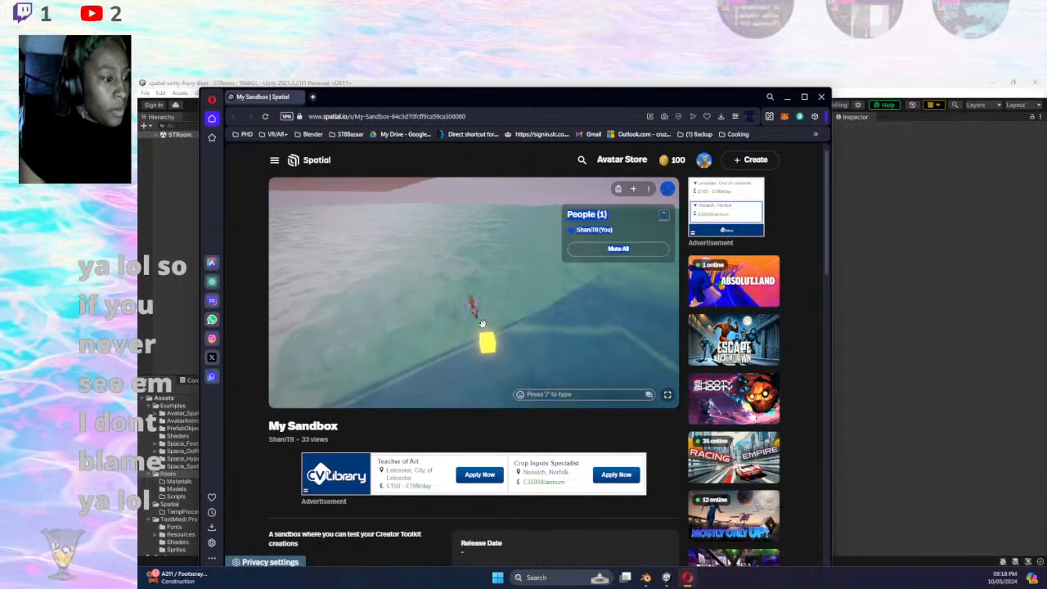
left_click(484, 363)
left_click_drag(484, 362, 796, 272)
key("s")
key("w")
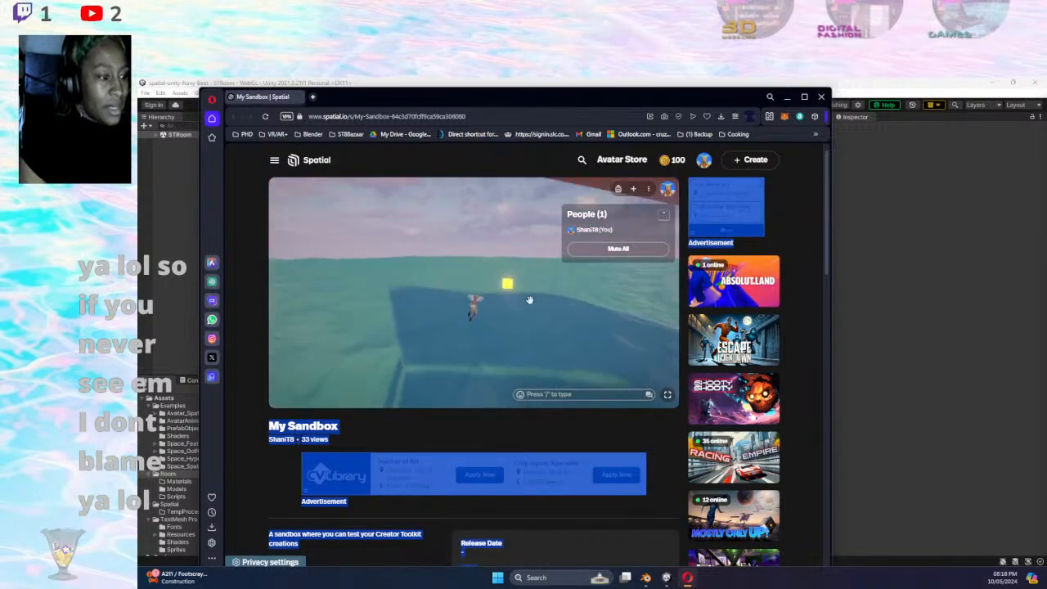
key("w")
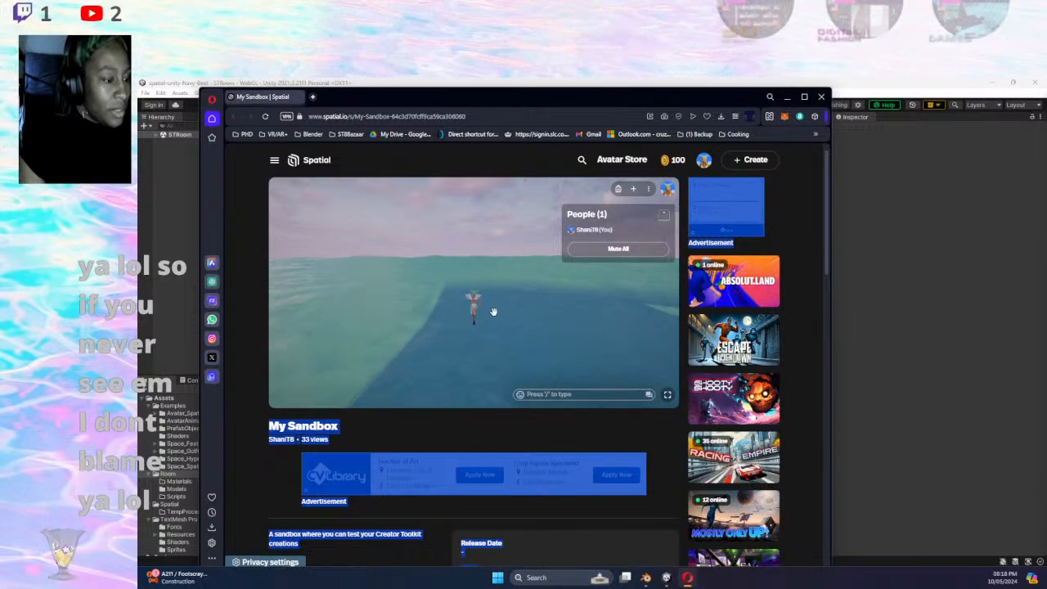
- Turn the camera back towards the stacked rooms and move the avatar to view the whole structure from a distance
left_click(509, 313)
left_click_drag(546, 316, 785, 310)
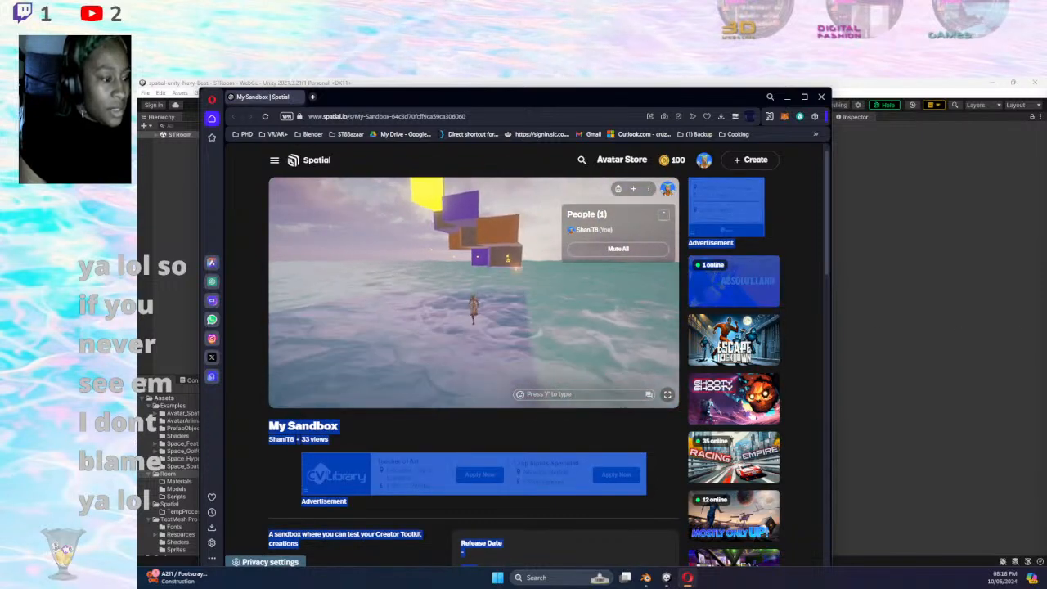
key("s")
key("s")
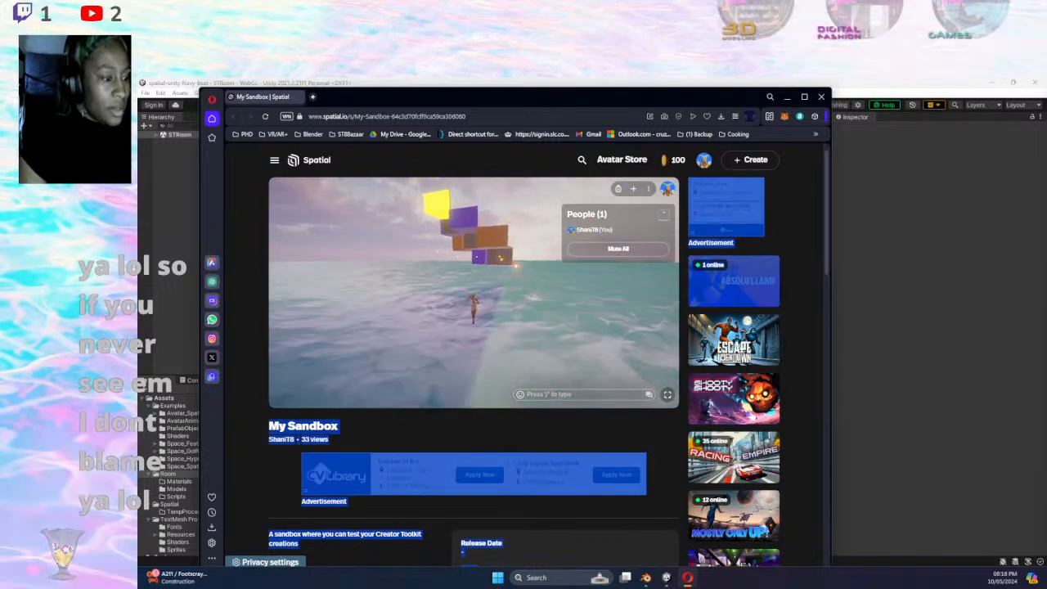
key("s")
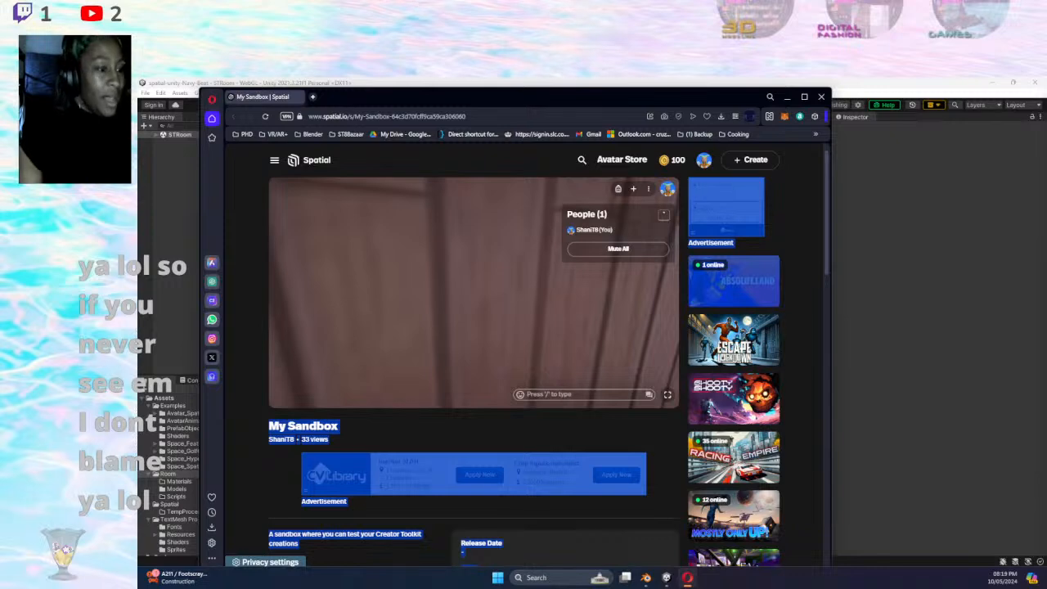
- Turn the camera and move the avatar away from the wooden wall onto the purple floor beside the pink wall
left_click_drag(603, 348, 336, 358)
left_click_drag(428, 359, 846, 381)
key("s")
key("w")
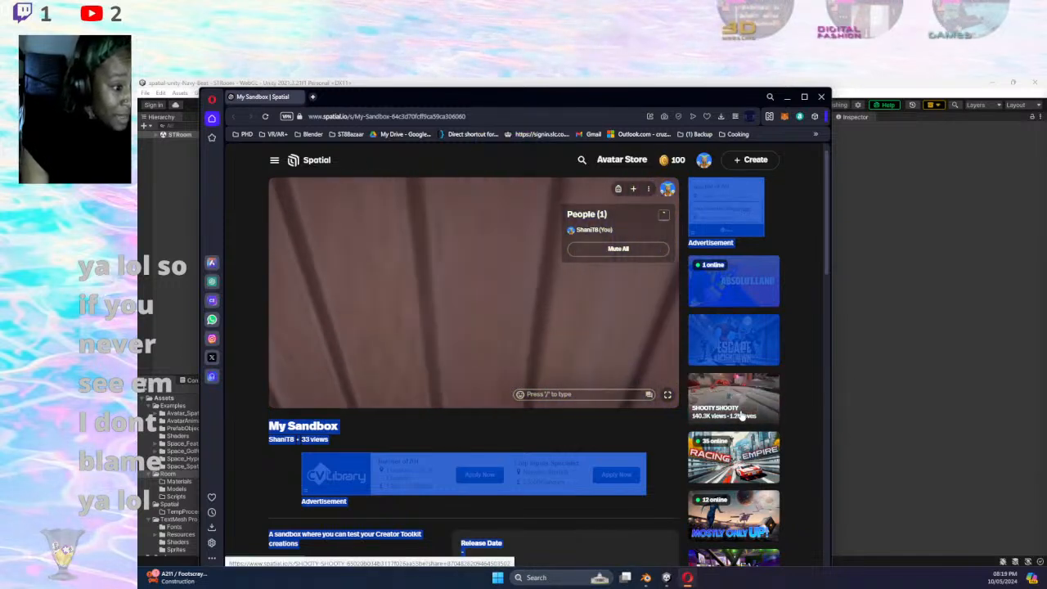
key("space")
key("Caps_Lock")
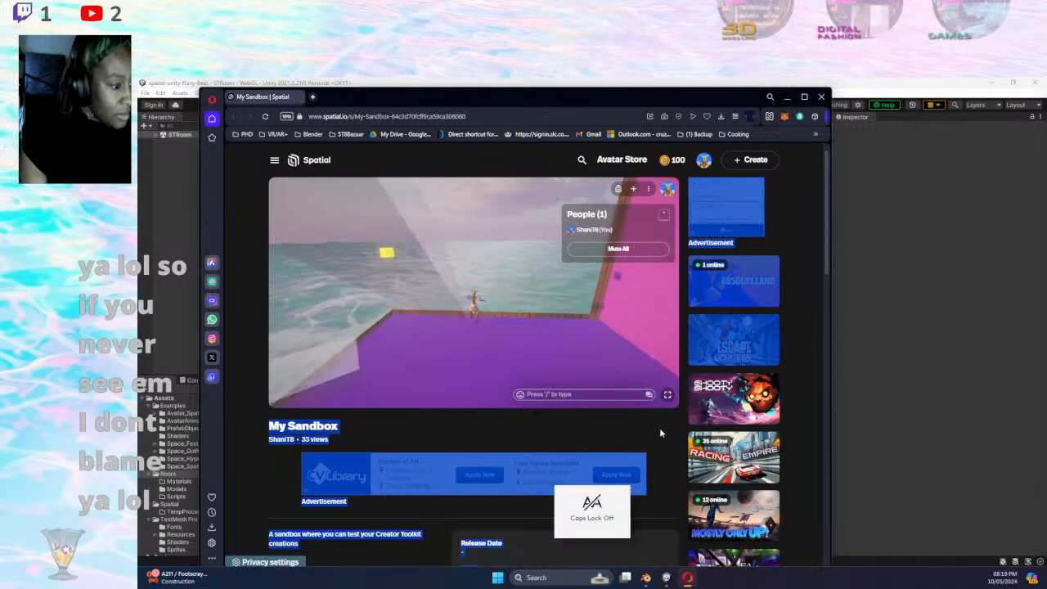
- Look down from above and walk the avatar across the glass bridge over the water to the neighbouring purple room
left_click_drag(468, 328, 425, 535)
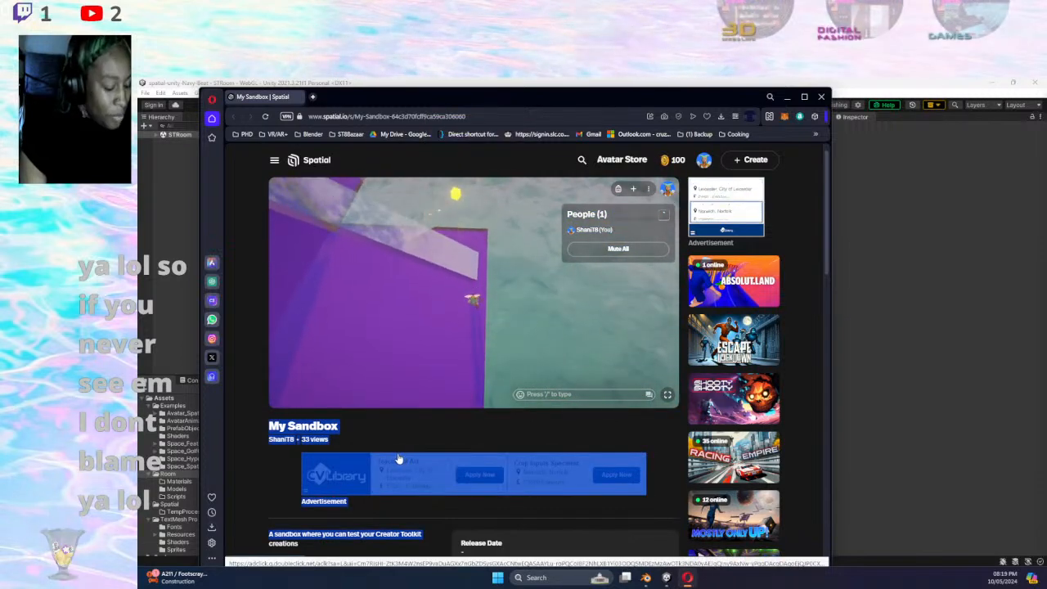
key("space")
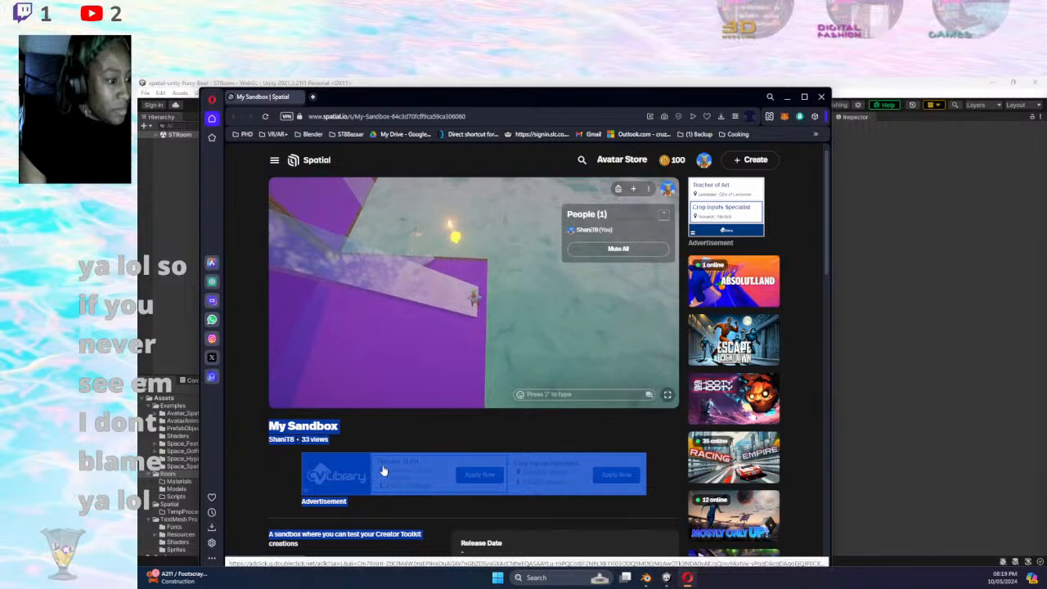
key("a")
key("w")
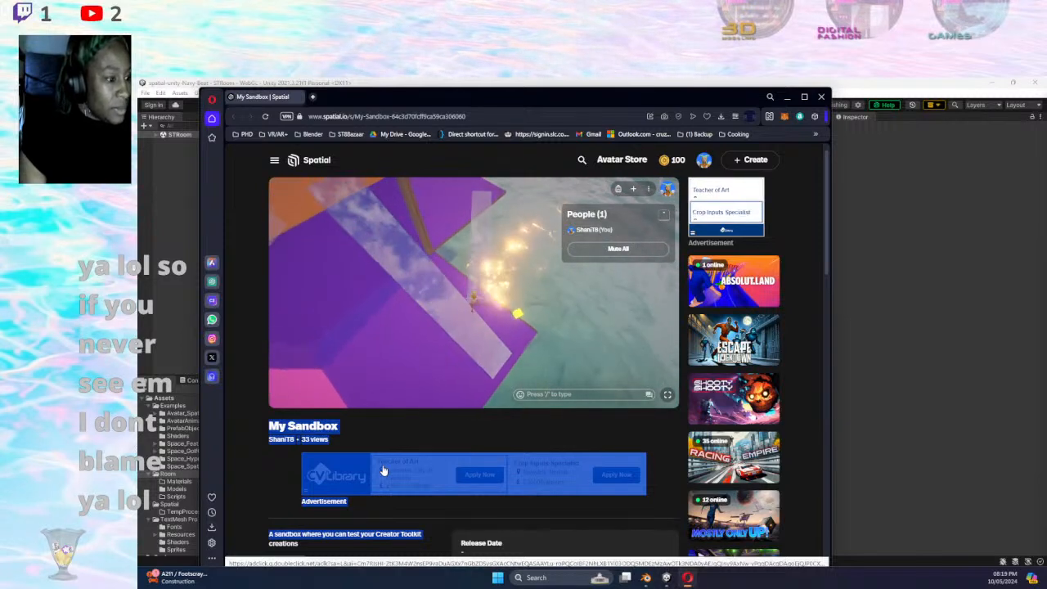
key("w")
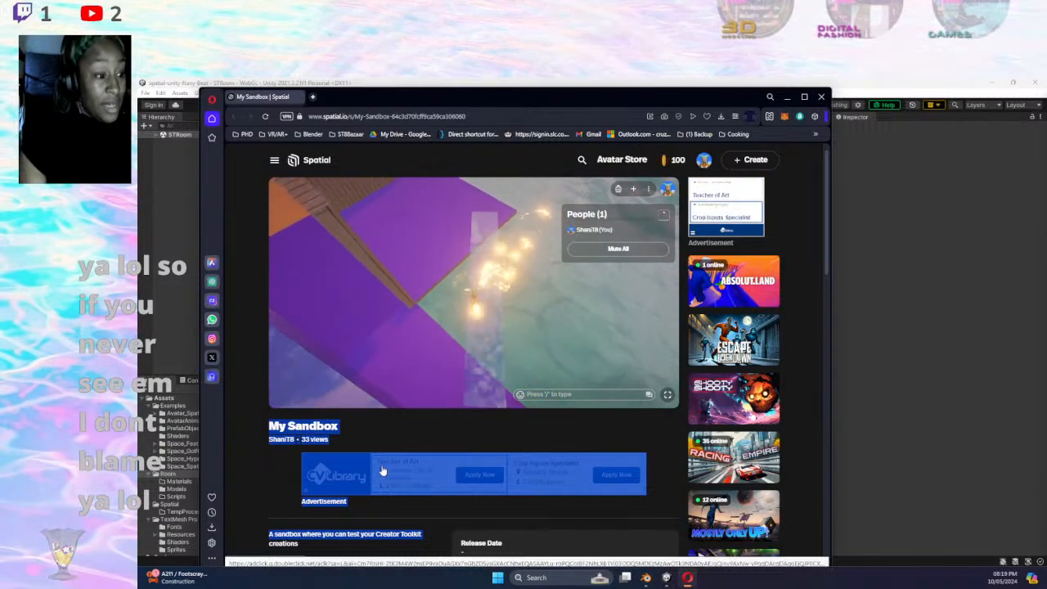
key("w")
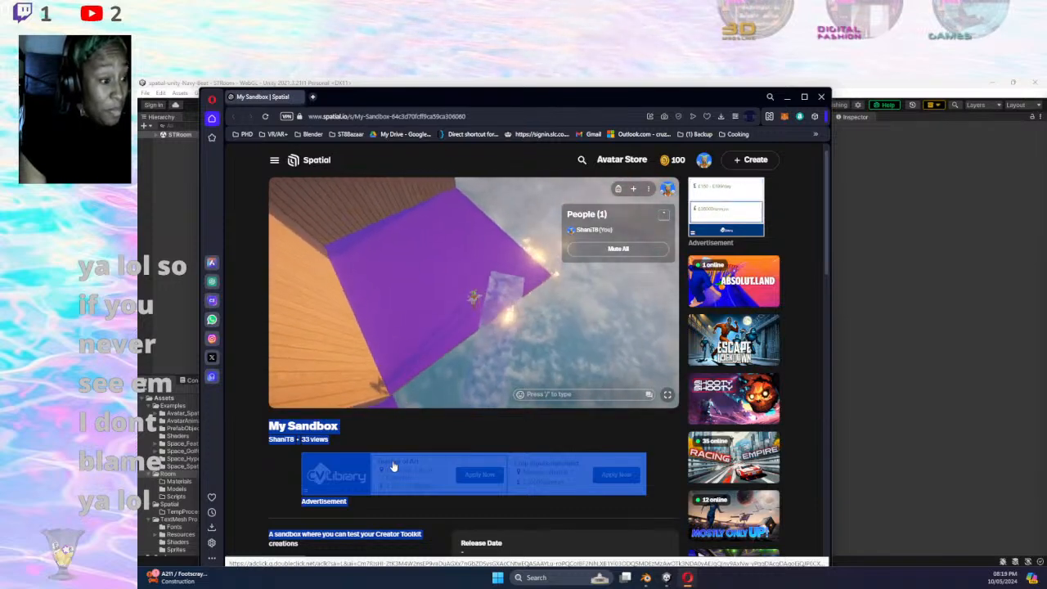
- Orbit the camera to view the rooms from a low side angle, and close the sandbox browser to return to Unity
left_click_drag(531, 262, 660, 153)
left_click_drag(476, 261, 819, 275)
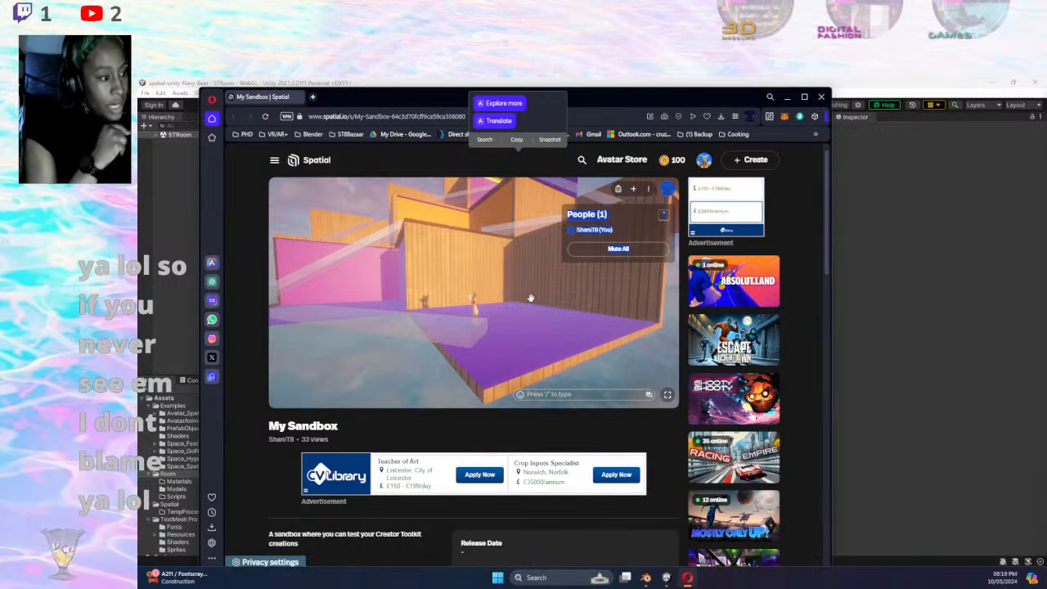
left_click(822, 96)
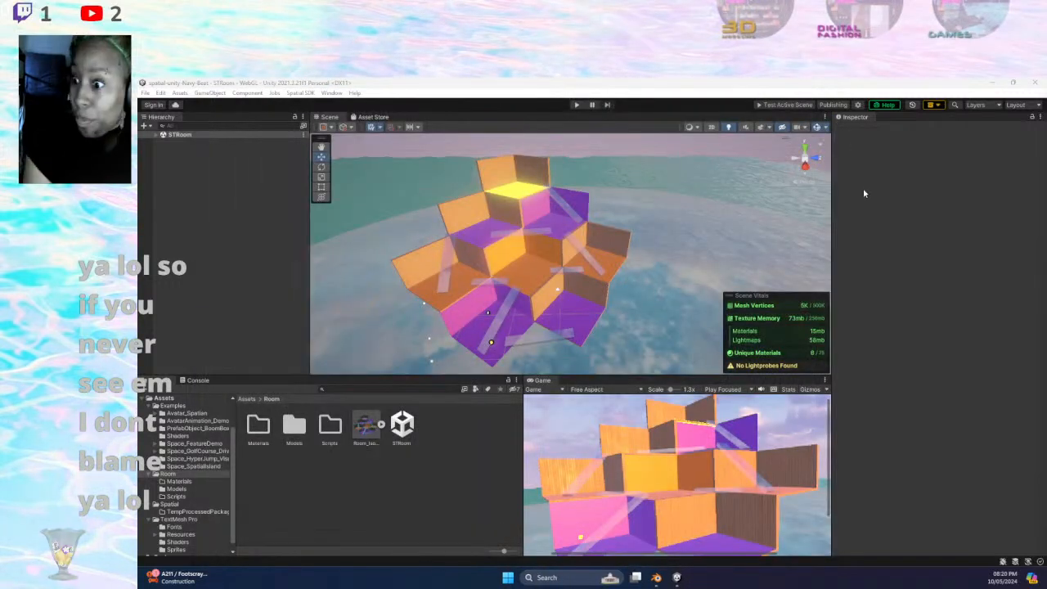